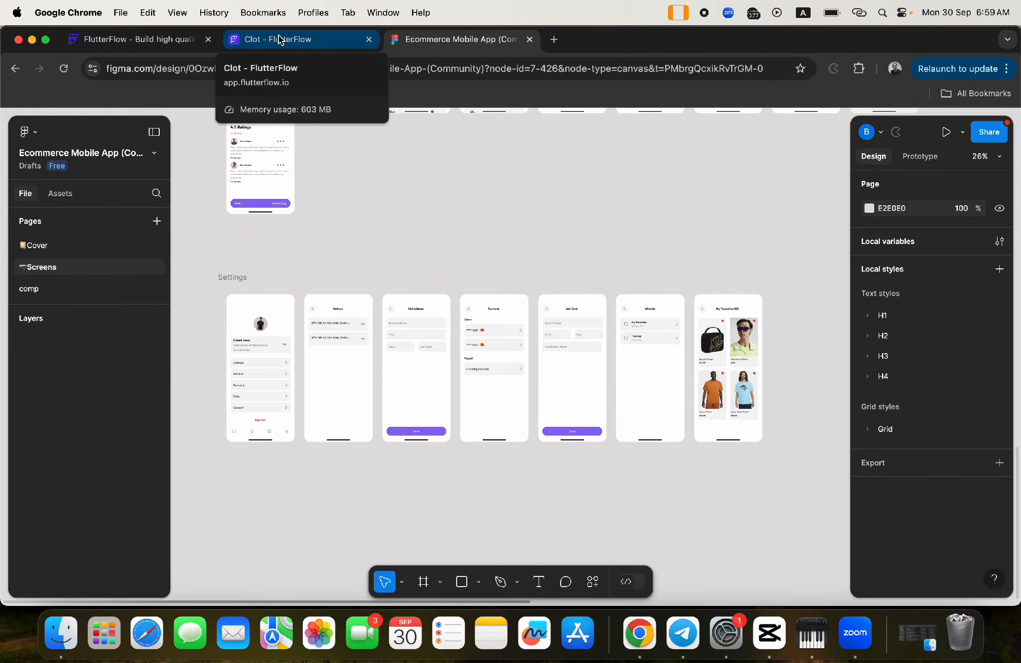
- Switch to the Clot project, zoom the canvas to 80%, and review the Figma ecommerce design
click(280, 39)
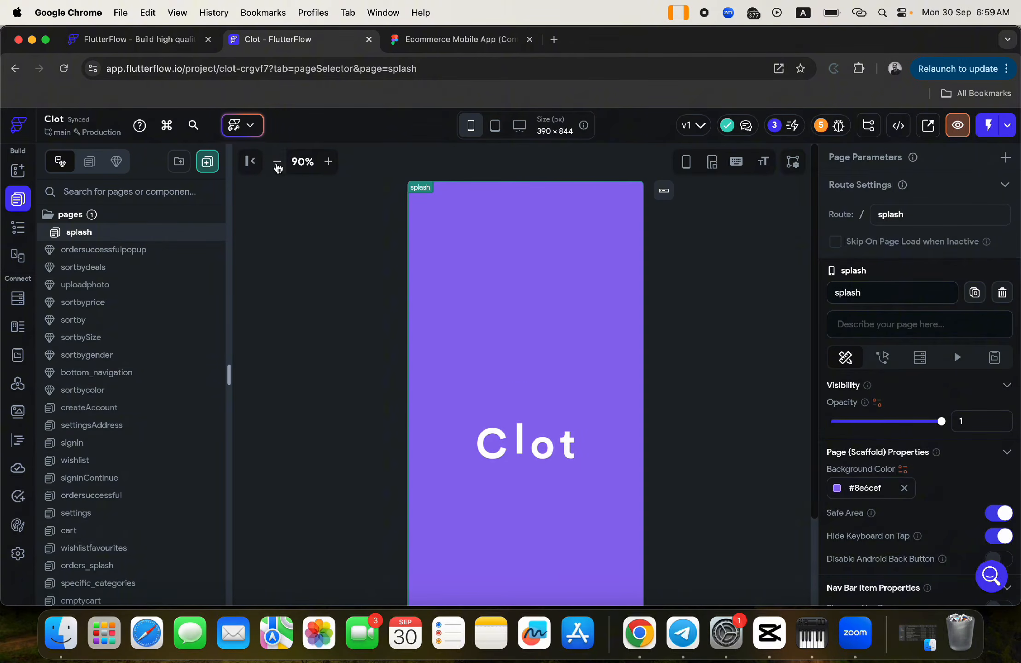
click(277, 163)
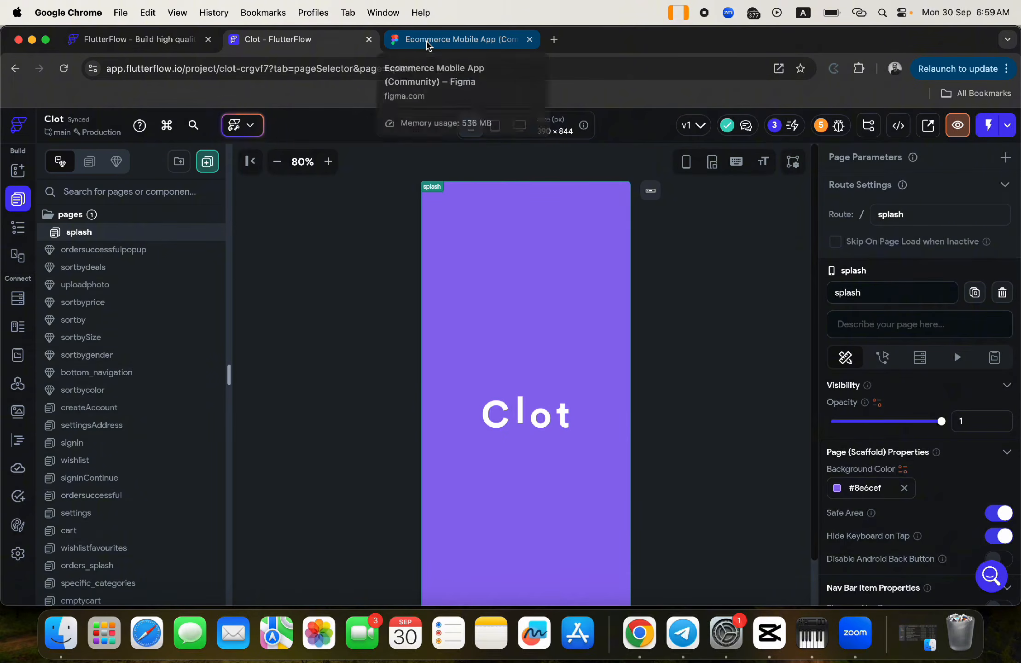
click(427, 40)
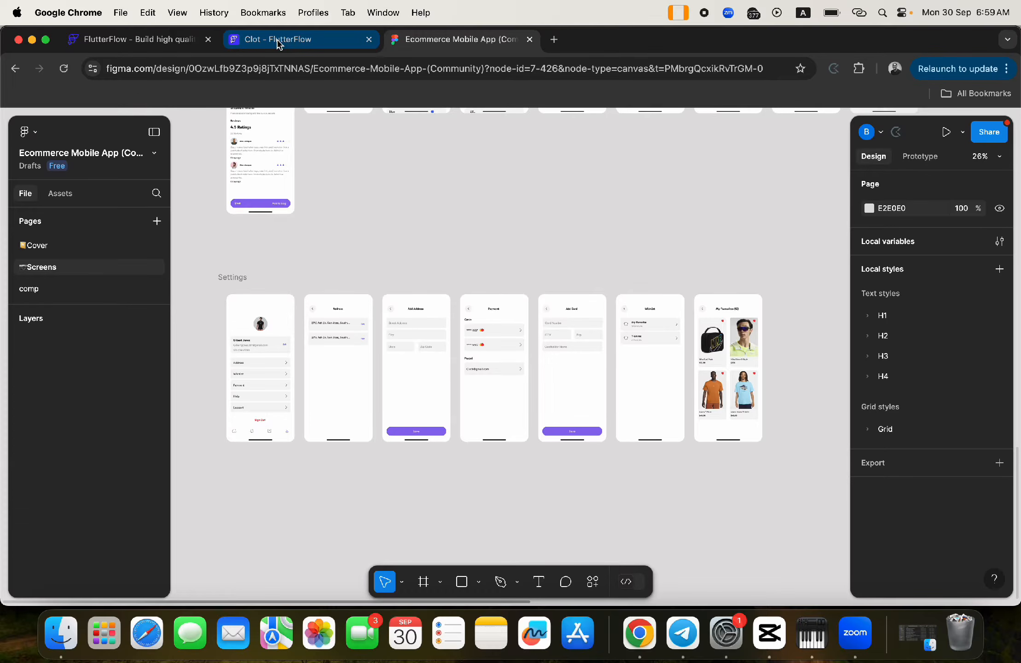
scroll(383, 226, up, 10)
scroll(383, 226, down, 6)
scroll(383, 225, right, 5)
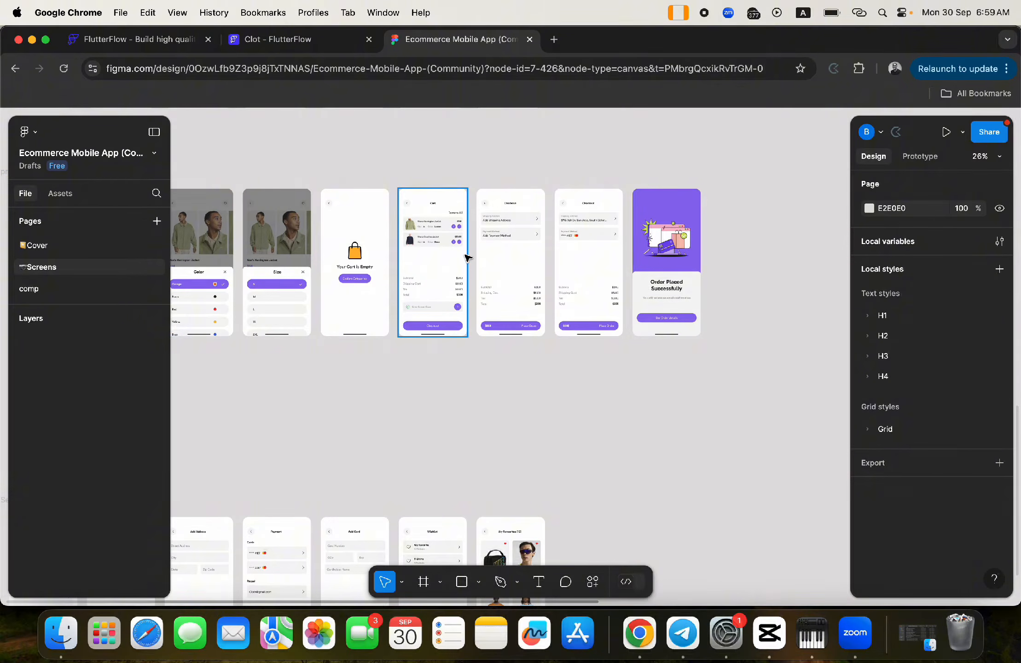
scroll(468, 256, left, 5)
scroll(467, 257, up, 1)
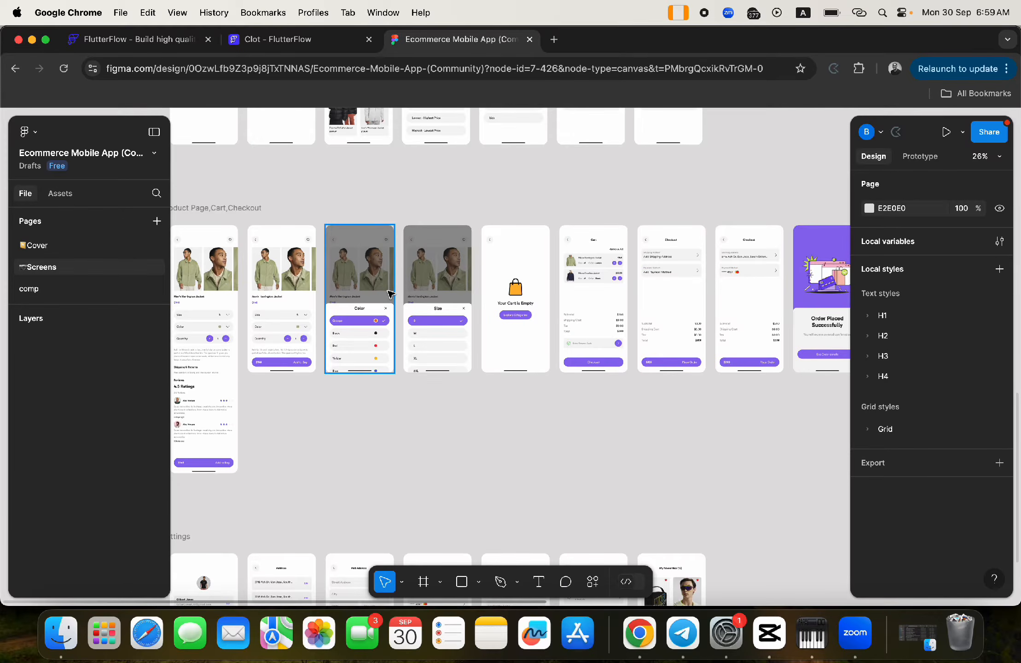
scroll(390, 293, left, 3)
scroll(390, 293, down, 1)
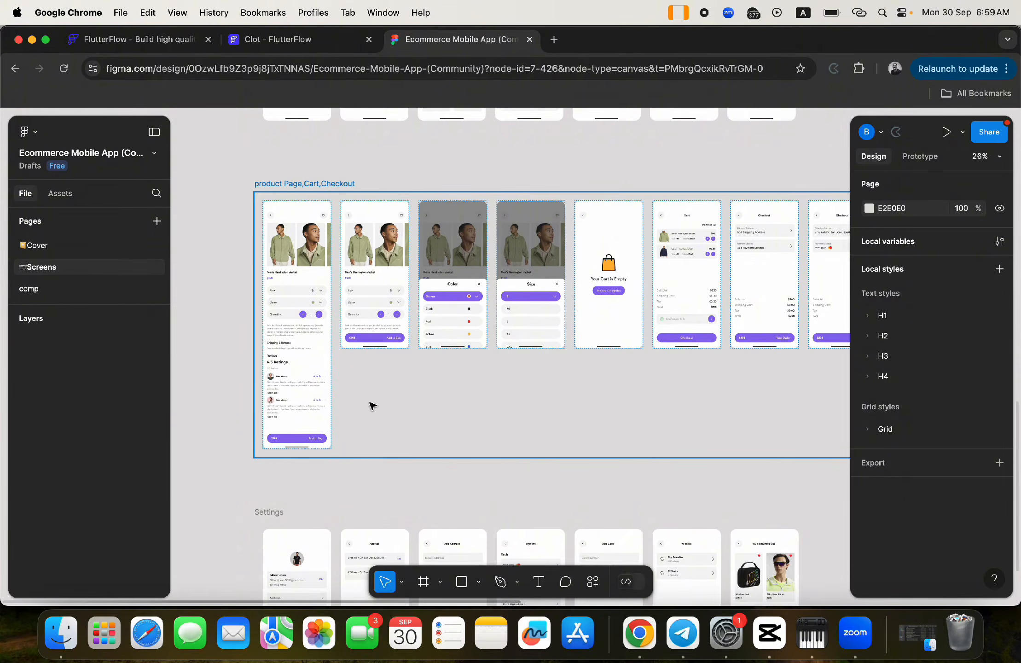
scroll(372, 405, down, 5)
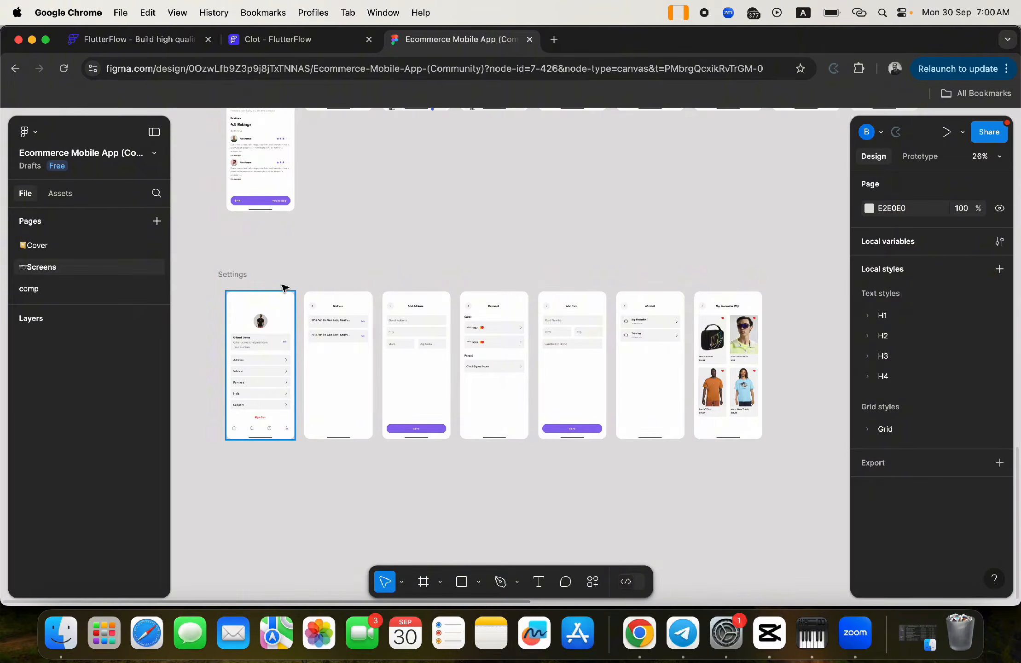
- Return to the Clot project and open the settings page from the pages list
click(264, 40)
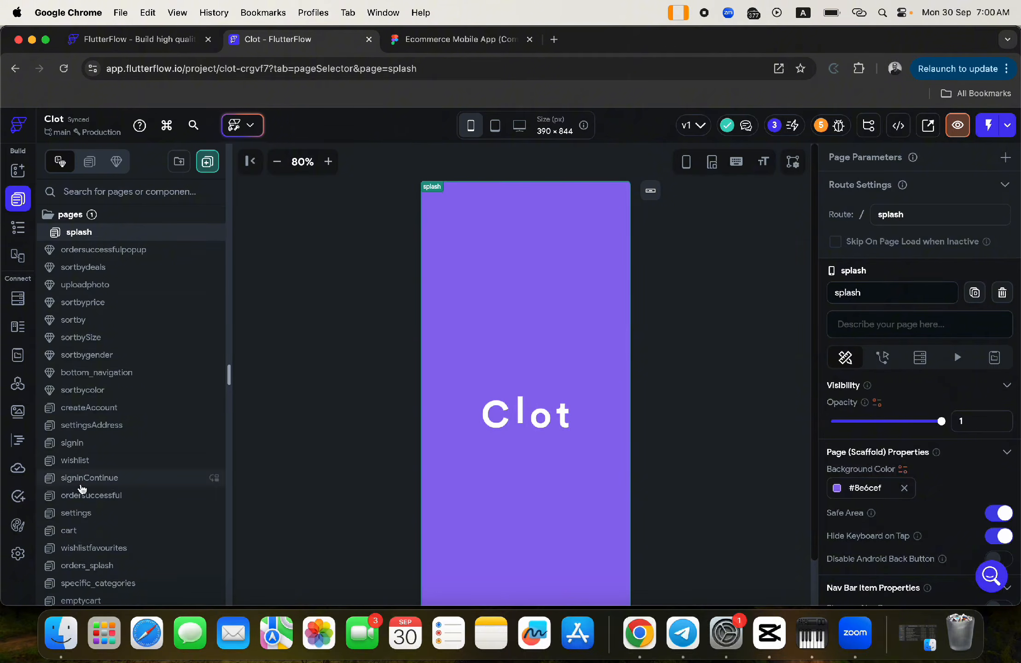
click(19, 228)
click(18, 199)
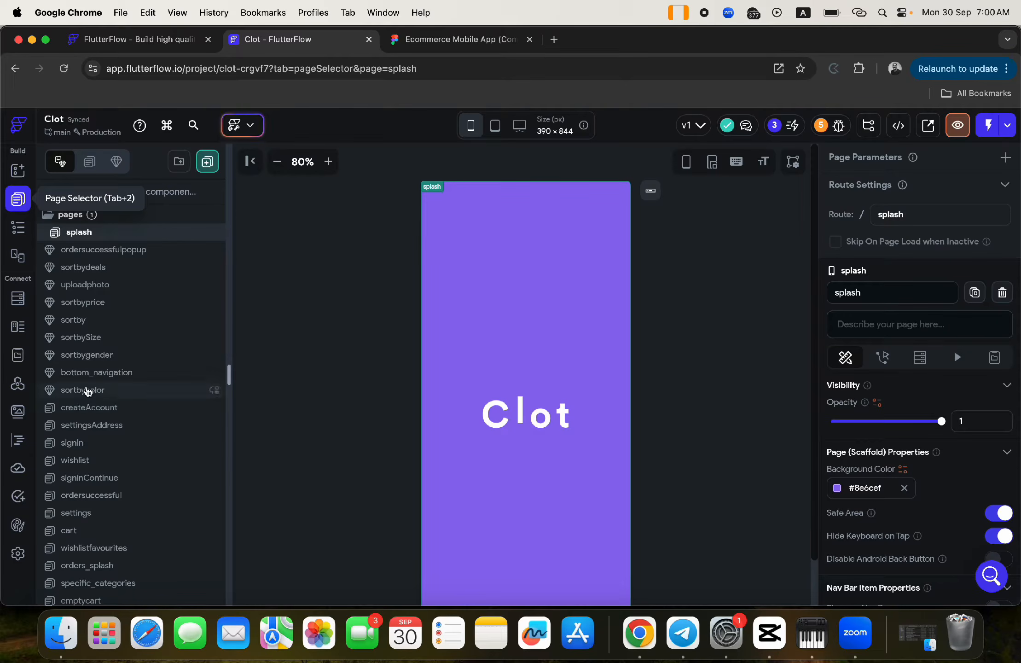
scroll(124, 498, down, 2)
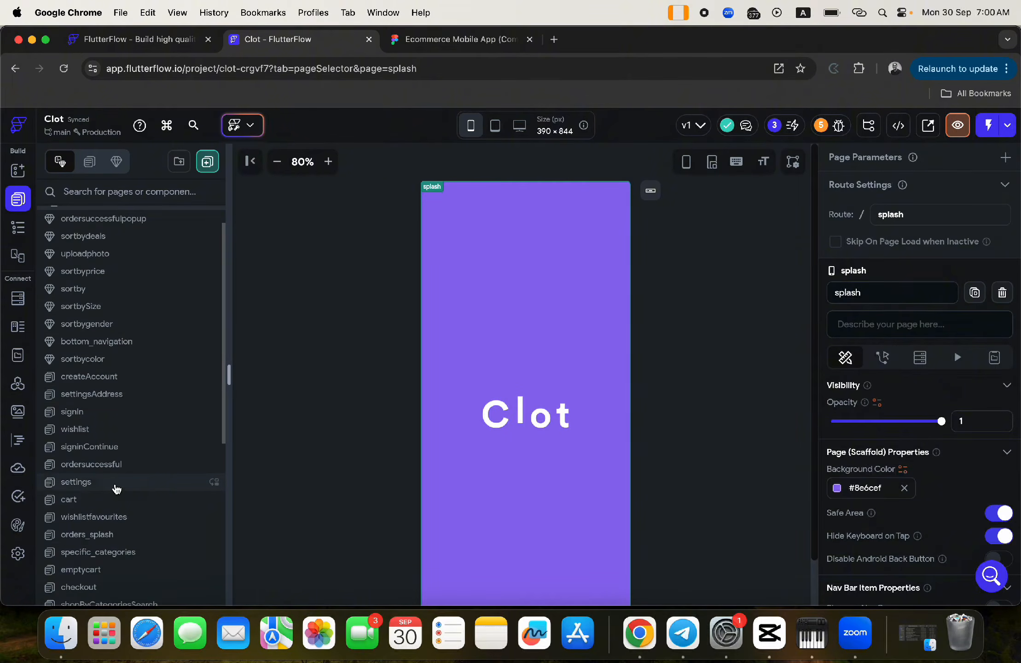
click(114, 482)
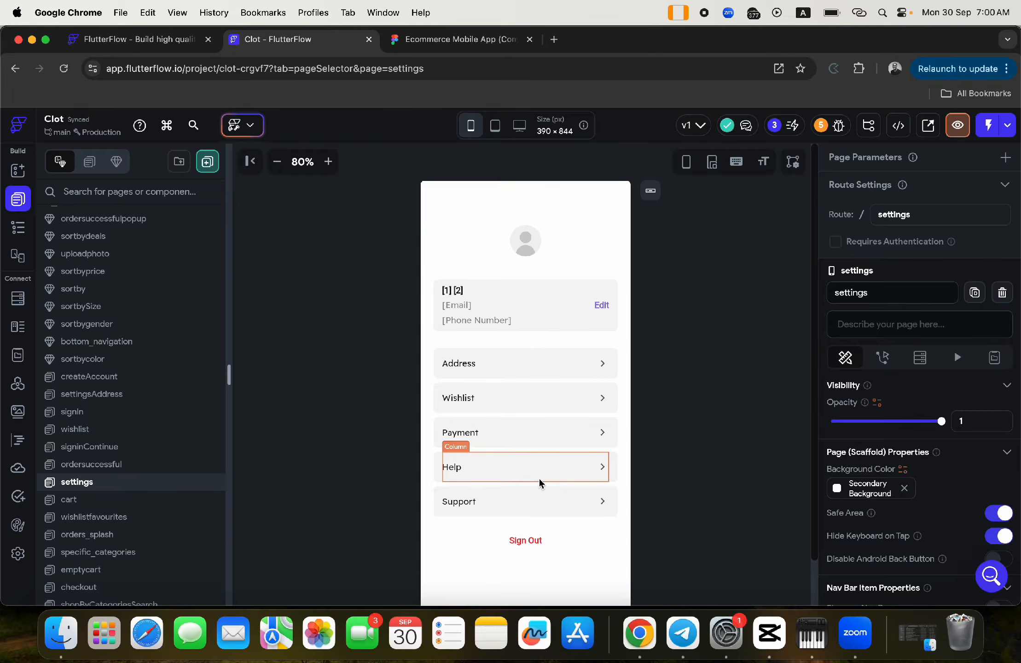
- Inspect the settings page's profile image and Address row container, then open settingsAddAddress
click(528, 243)
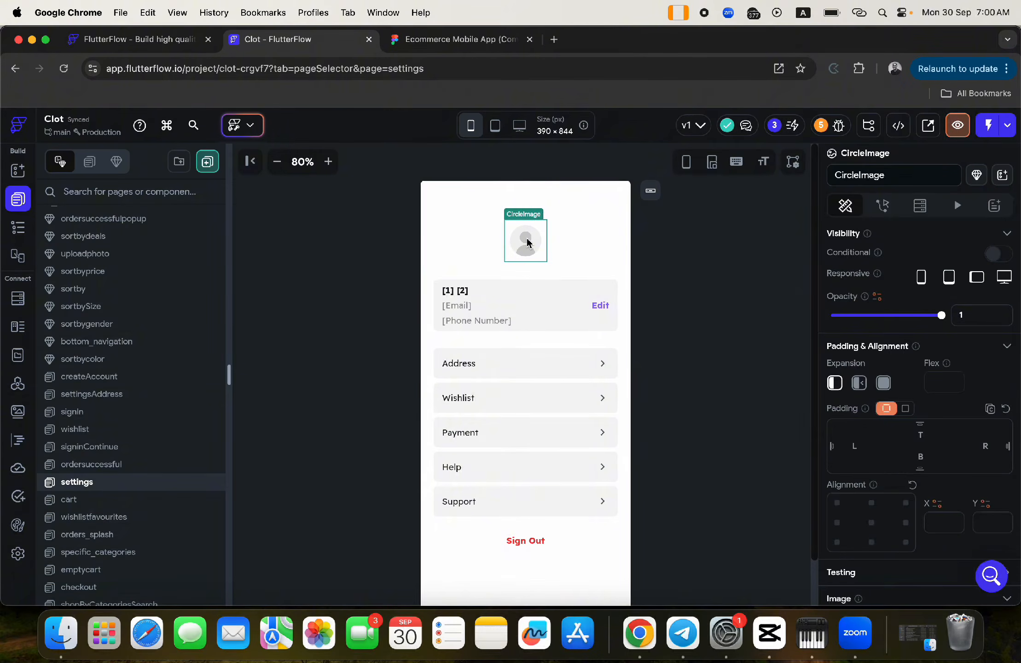
scroll(833, 431, down, 6)
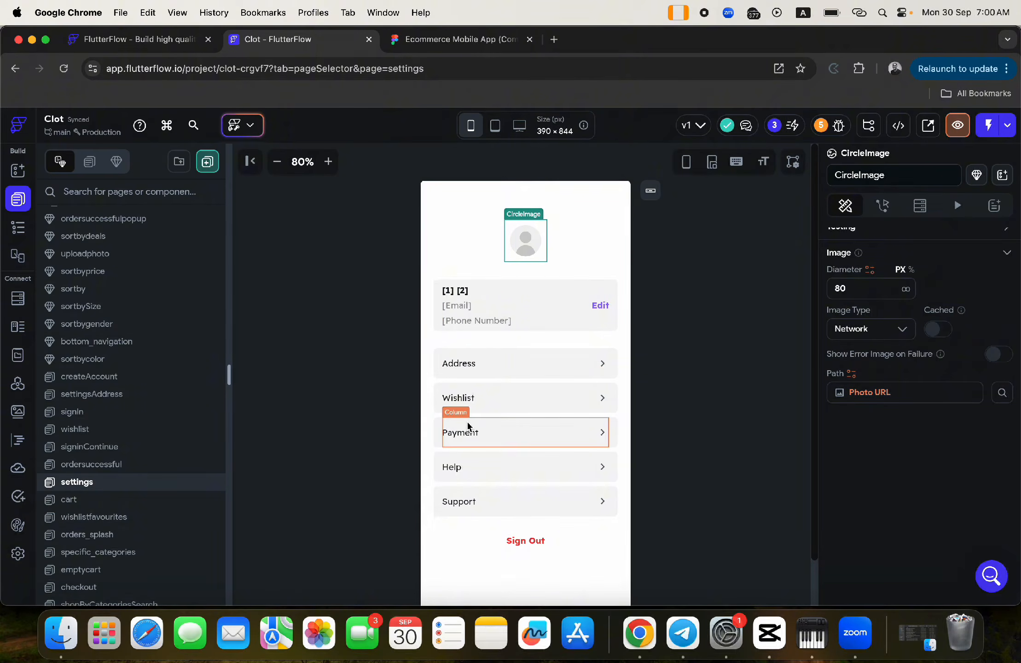
click(439, 371)
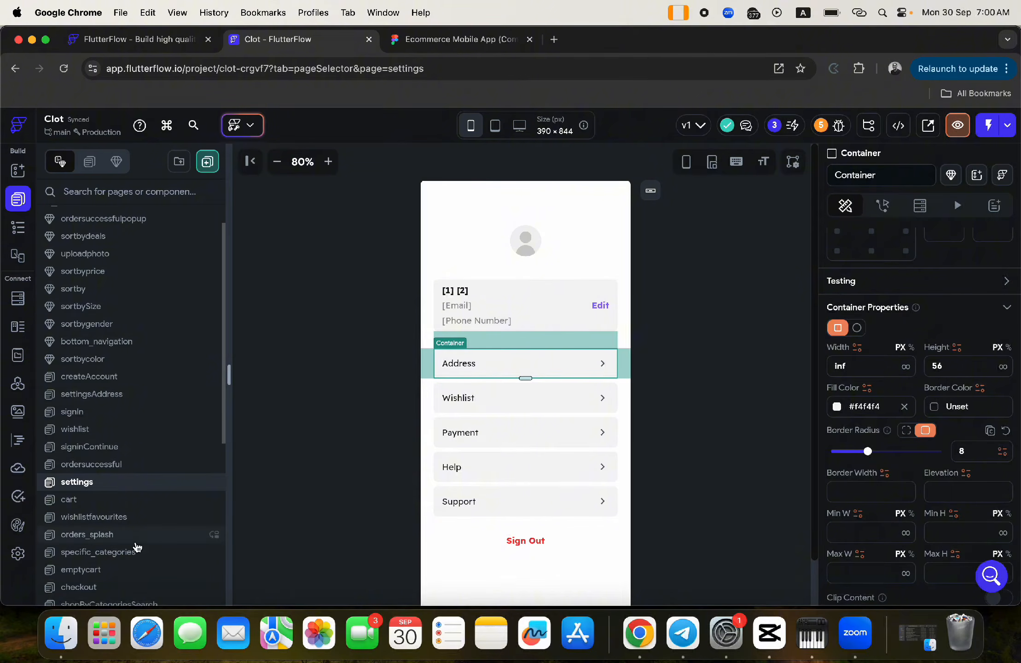
scroll(137, 546, down, 10)
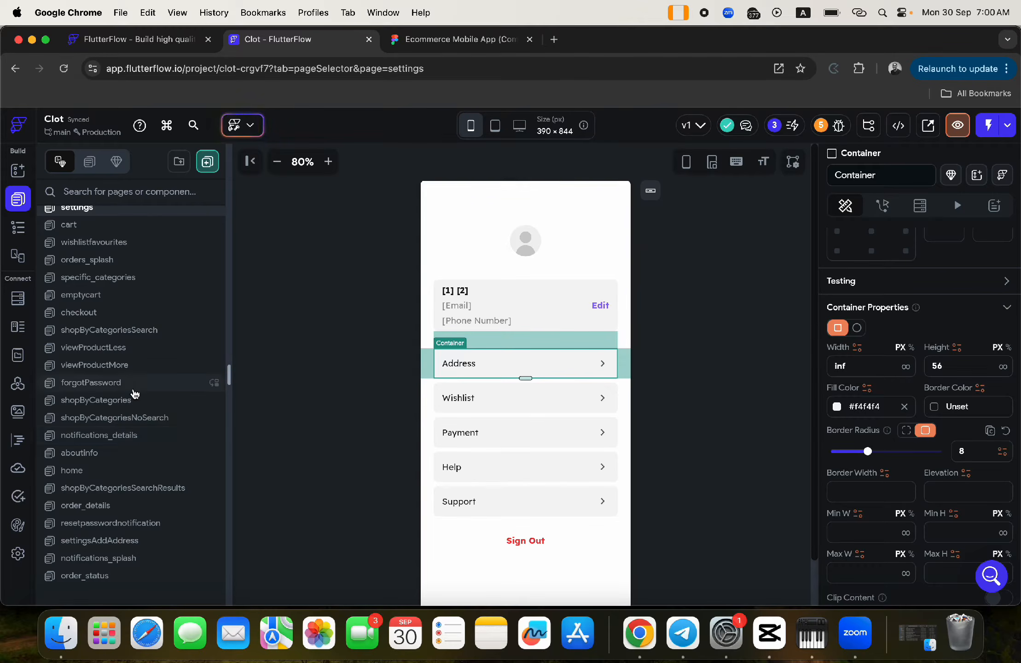
click(102, 541)
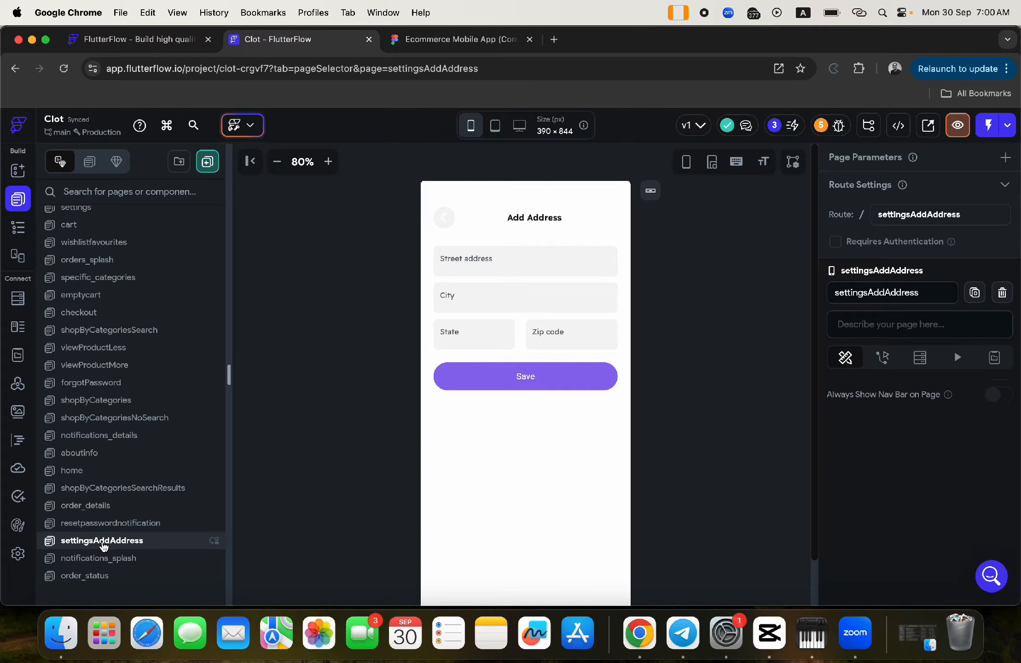
click(433, 41)
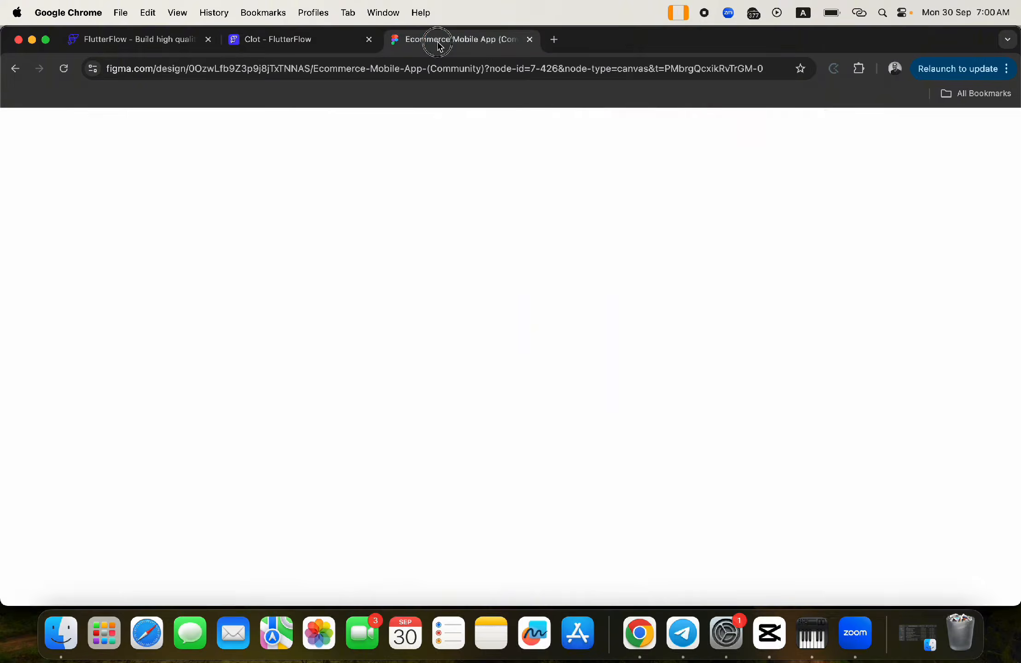
scroll(358, 364, up, 5)
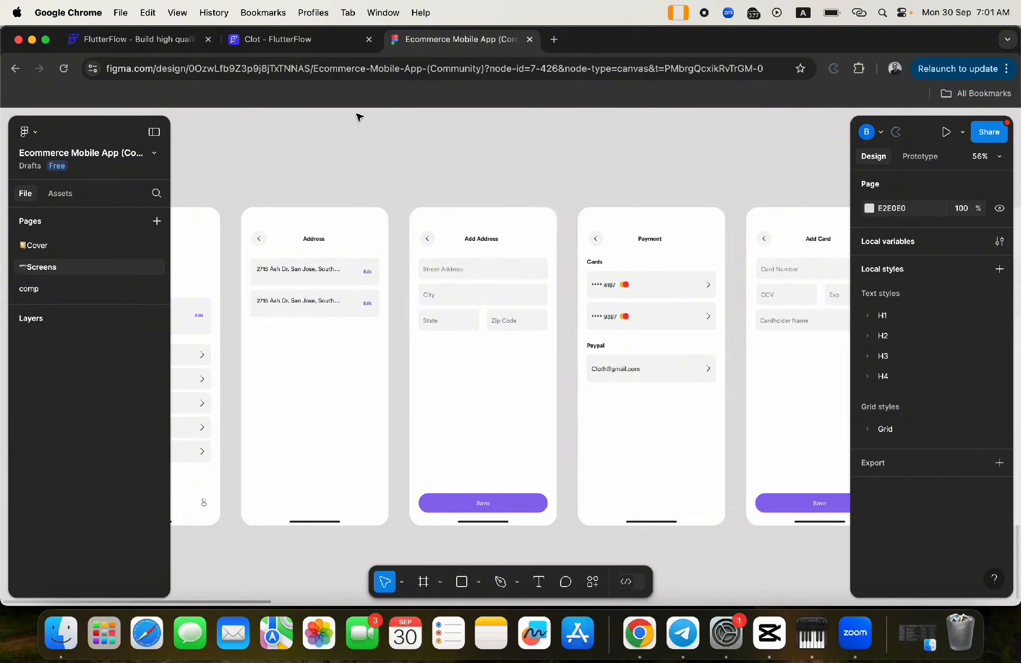
click(298, 43)
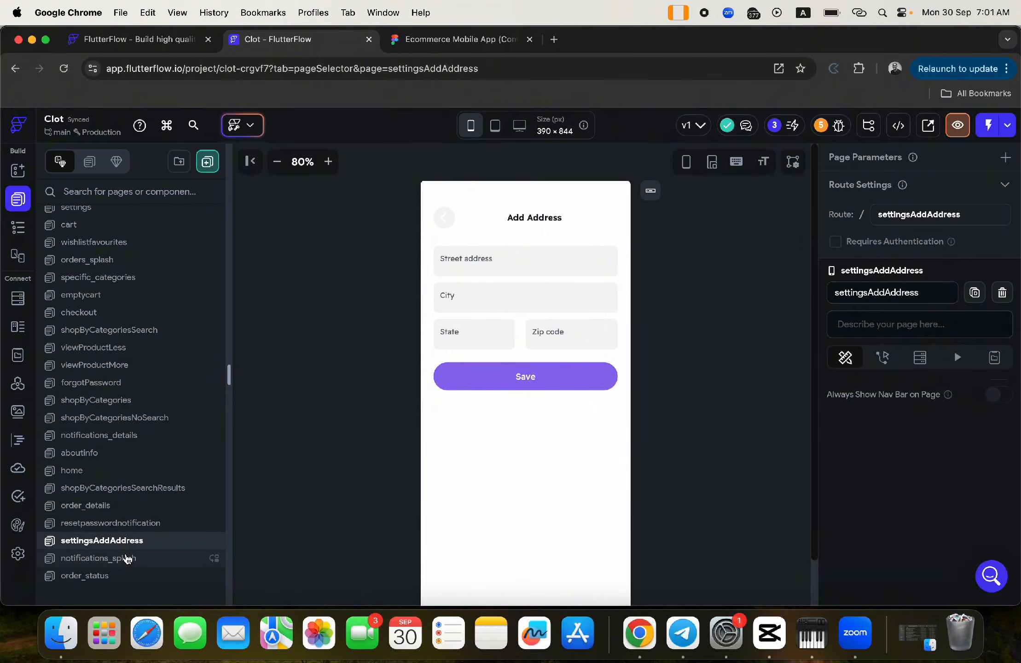
- Open settingsAddress from the page list, then move on to the settings page
scroll(149, 465, up, 6)
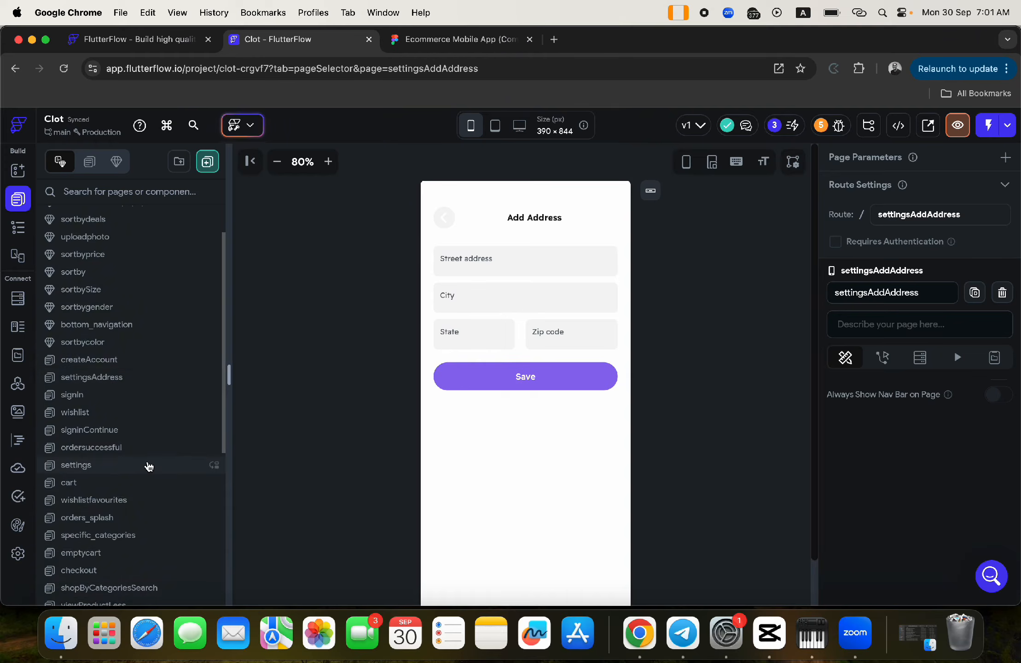
click(106, 380)
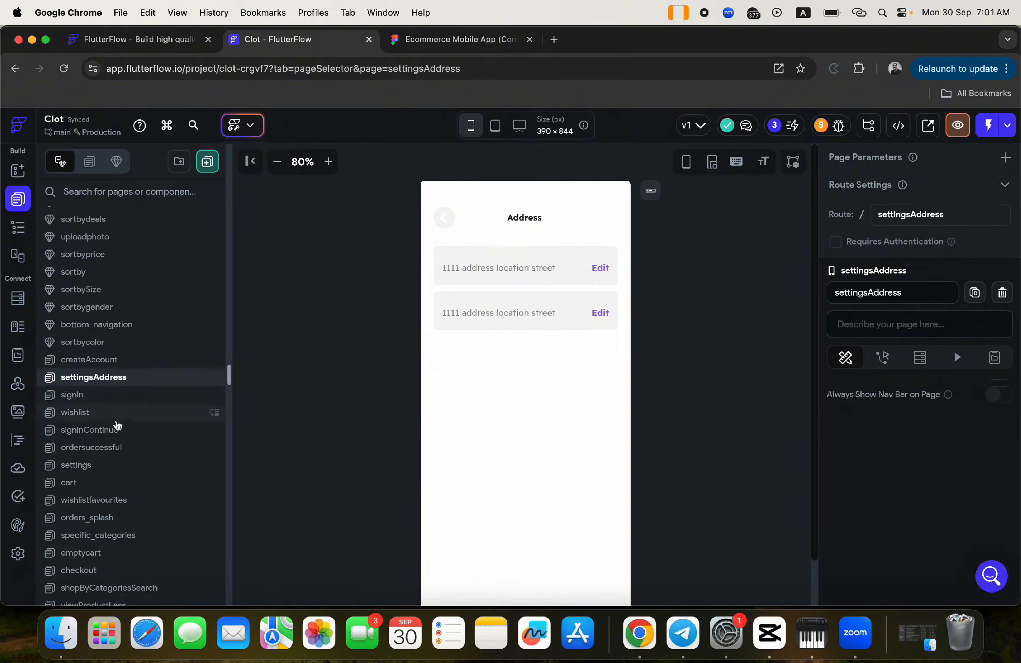
scroll(128, 444, down, 6)
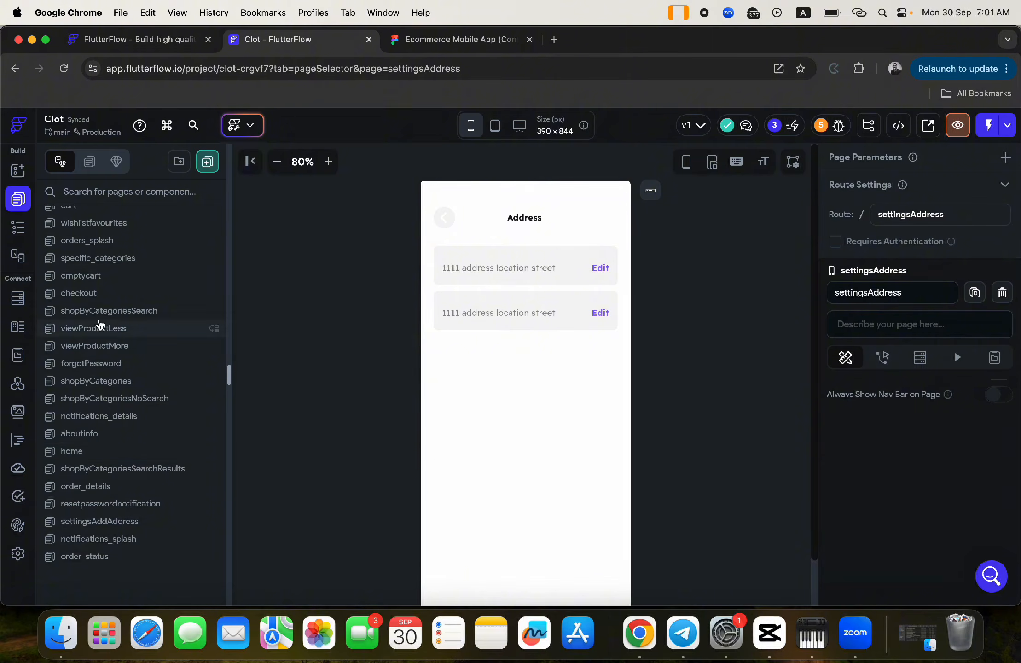
scroll(95, 281, up, 3)
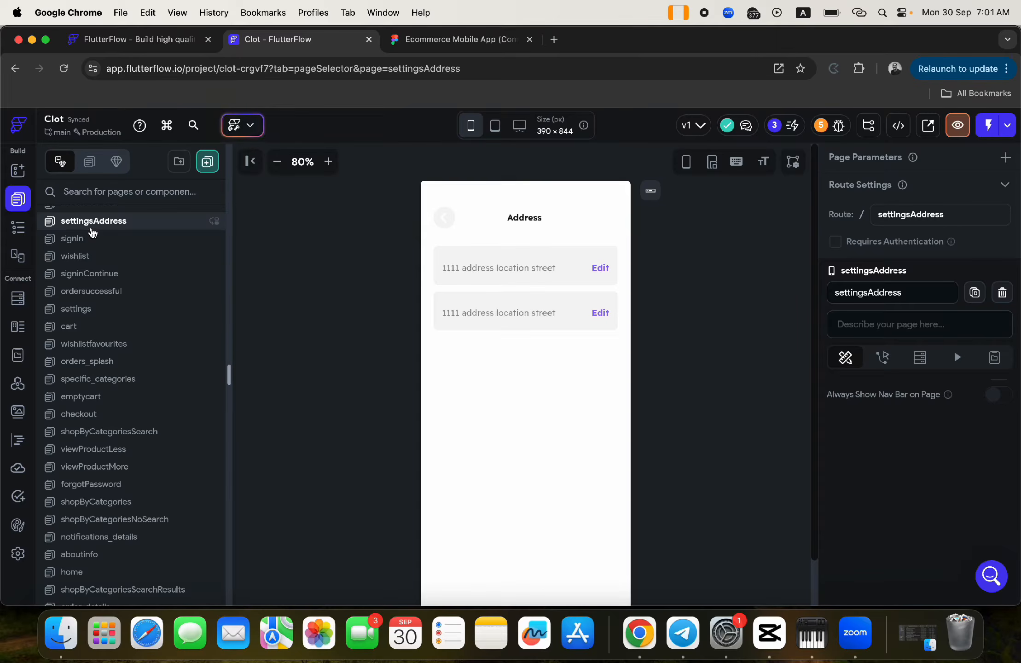
click(79, 312)
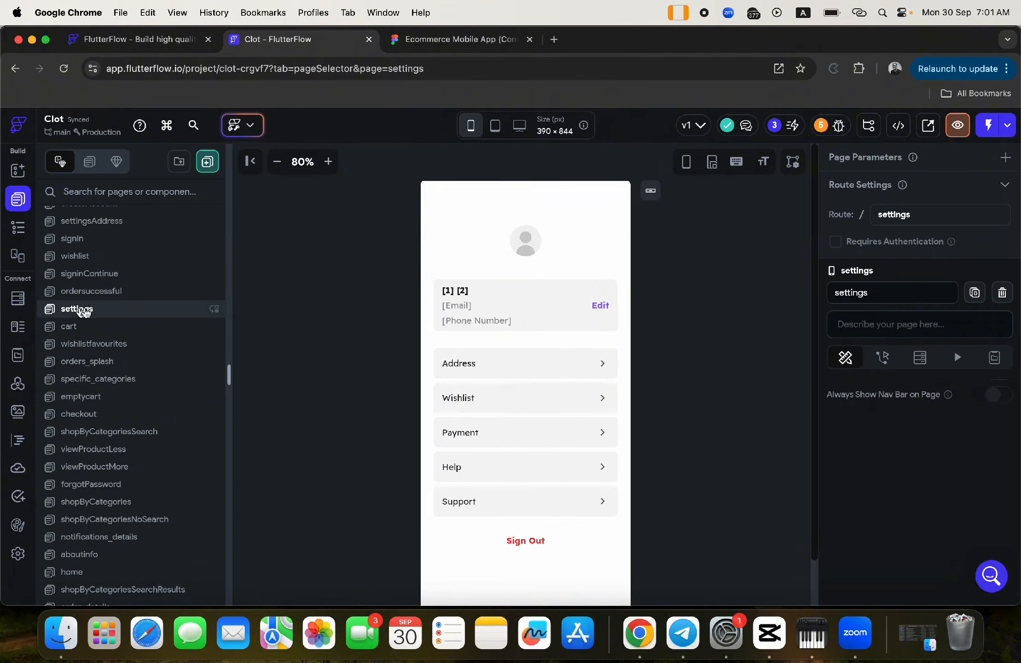
- Add a new On Tap action to the Address row's outer container
click(517, 357)
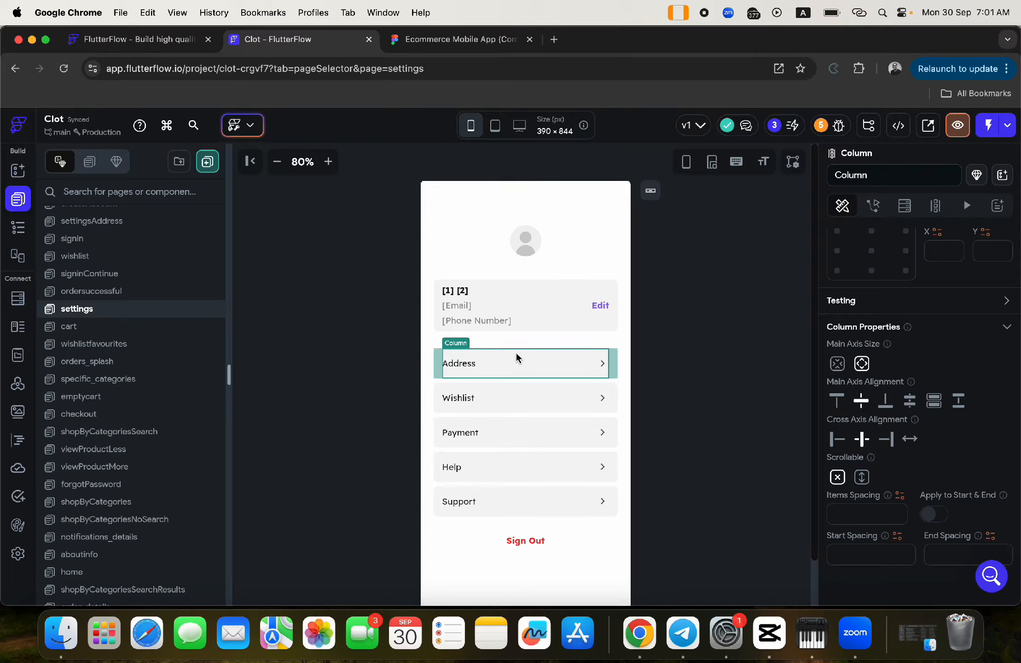
click(439, 359)
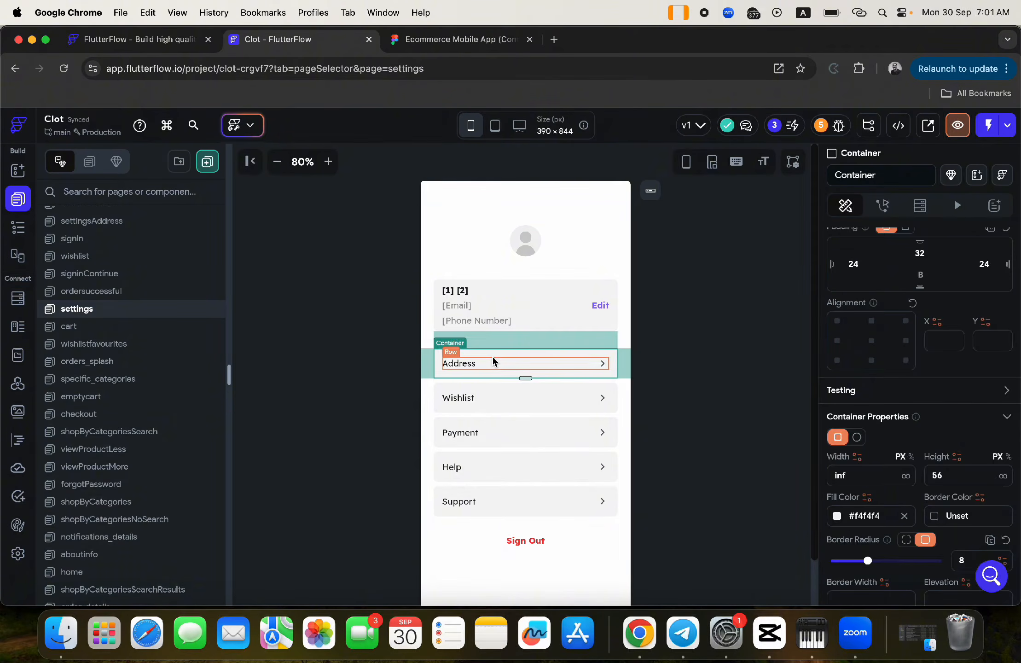
click(882, 205)
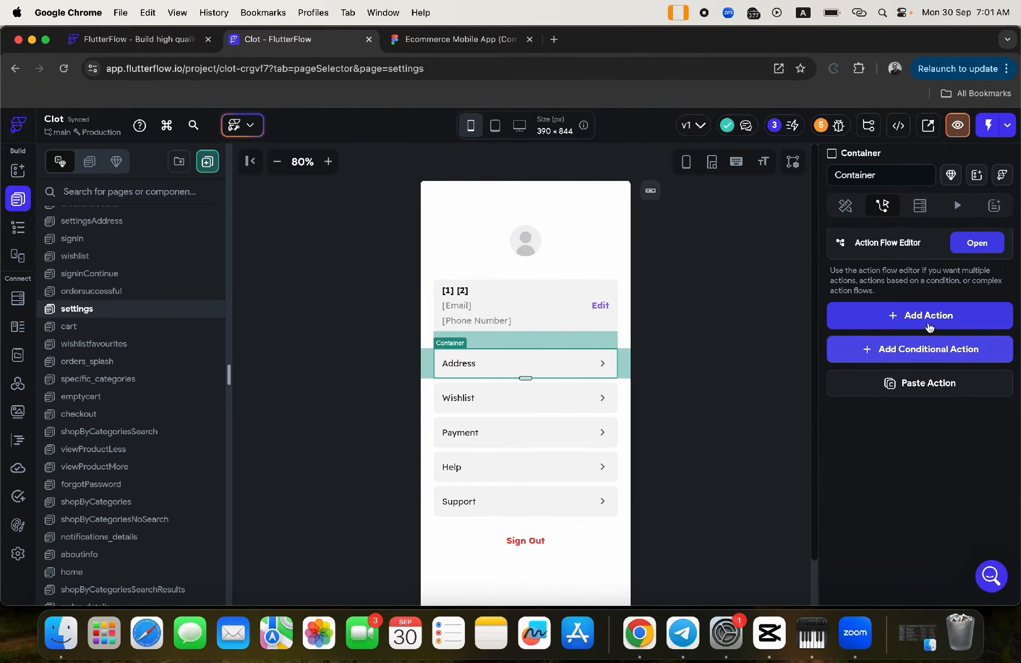
click(926, 318)
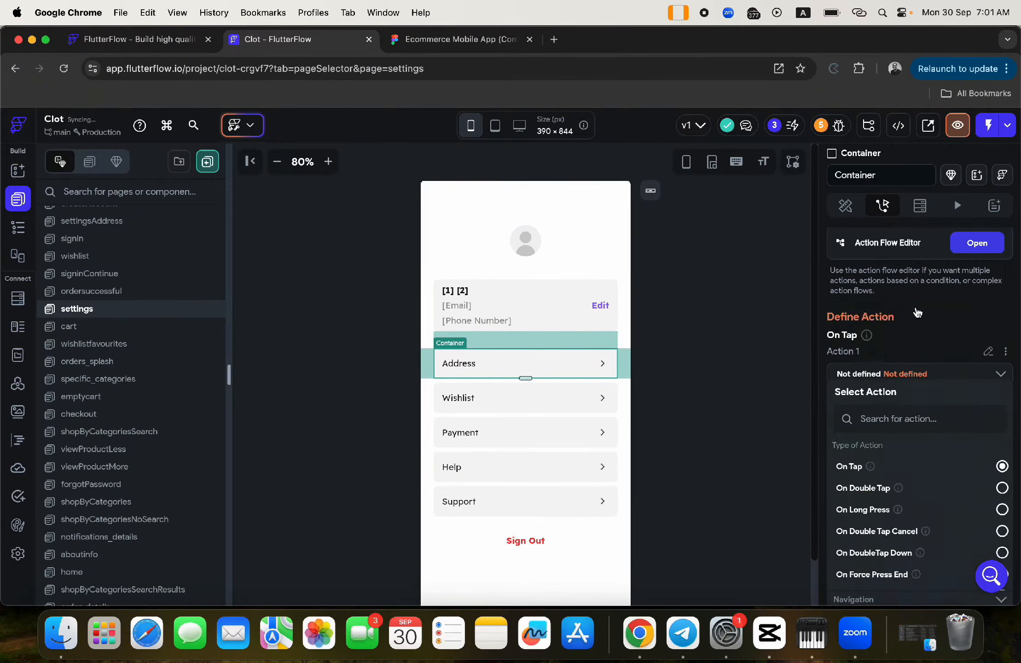
click(870, 419)
- Search actions for 'add' and make the action Navigate To settingsAddress
text(a)
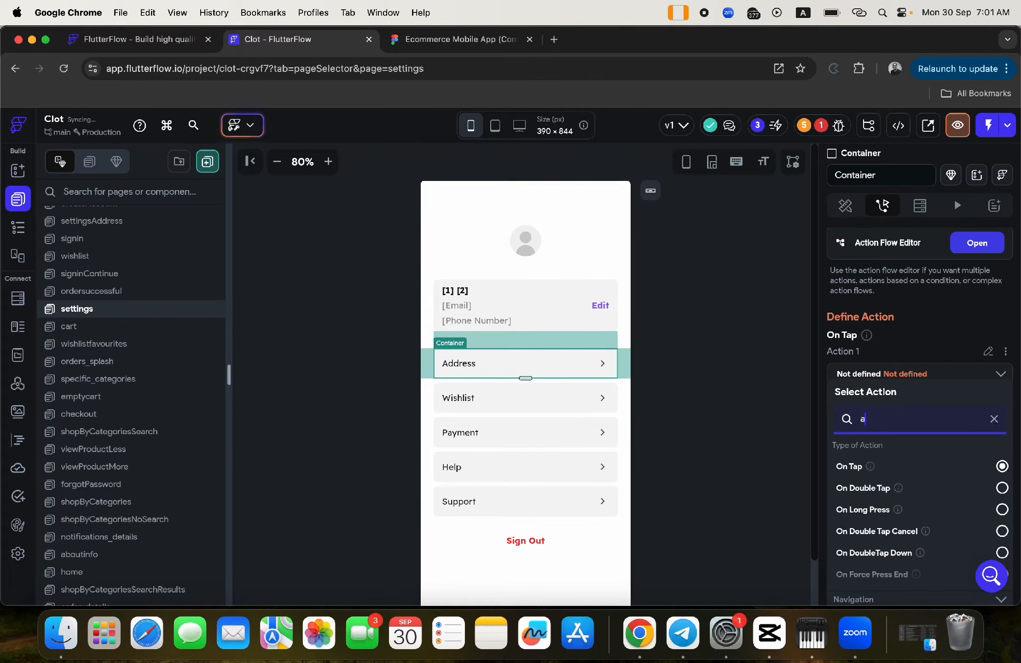
text(ddress)
scroll(898, 462, down, 3)
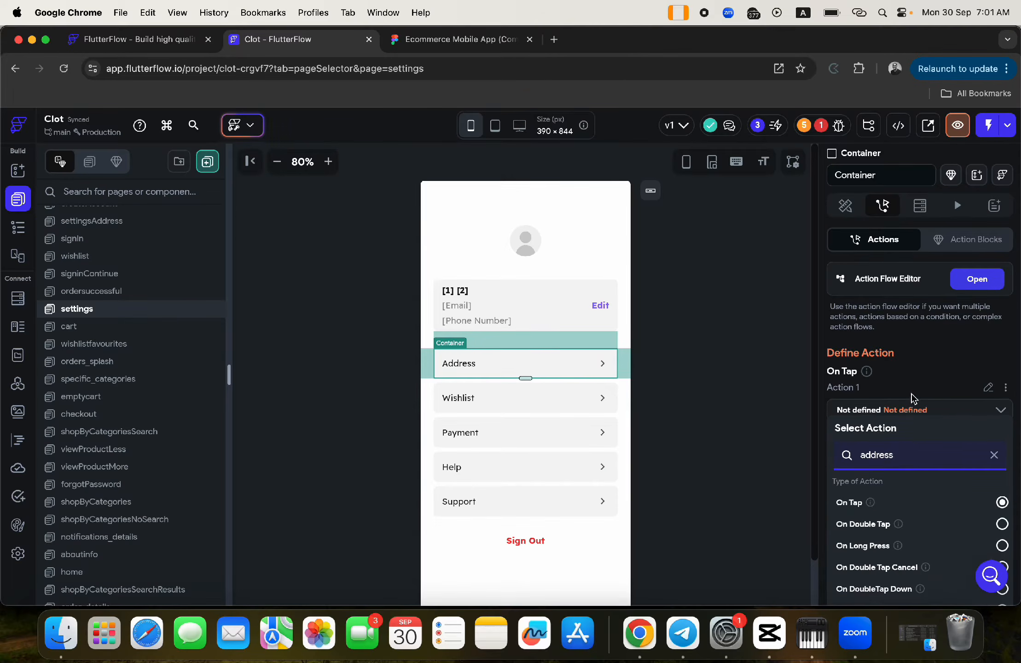
scroll(913, 398, down, 6)
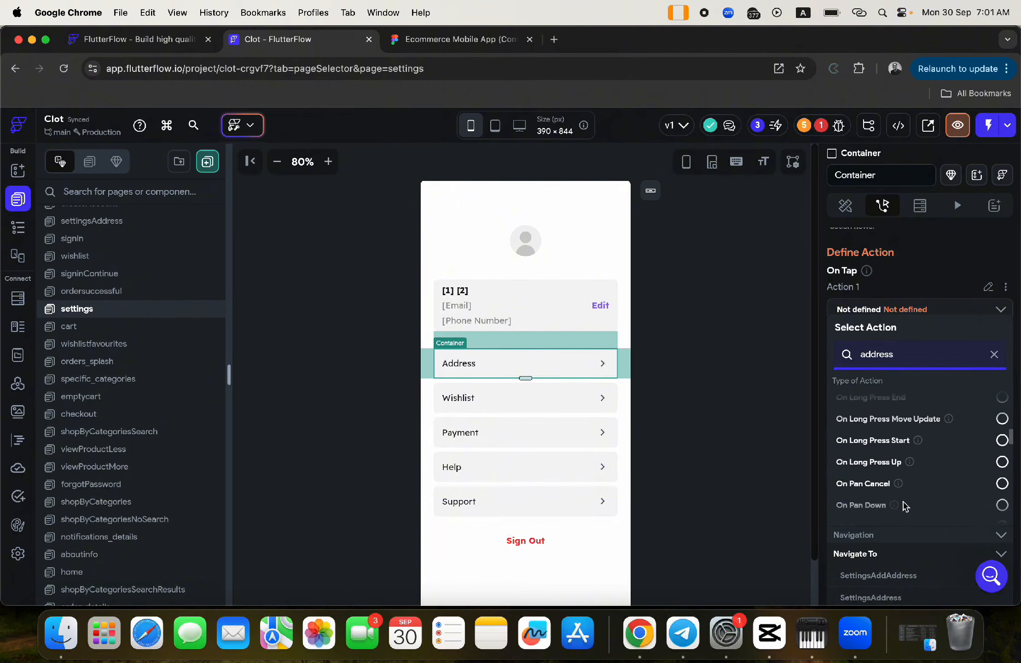
scroll(904, 505, down, 1)
scroll(877, 577, down, 2)
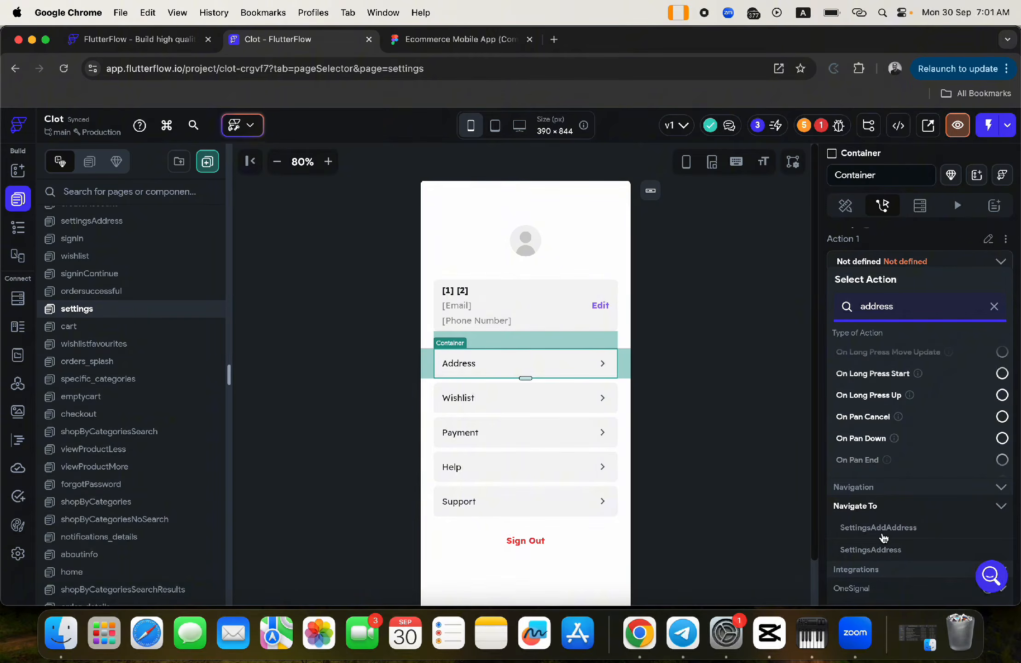
click(860, 550)
- Set the navigation's Transition Type to Instant
click(860, 395)
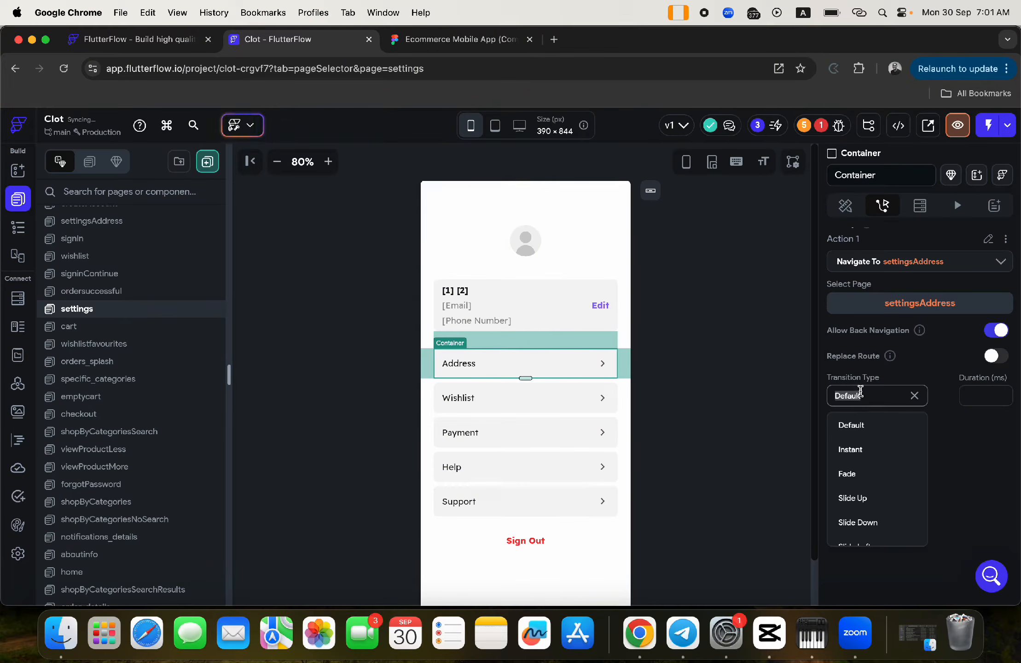
click(851, 450)
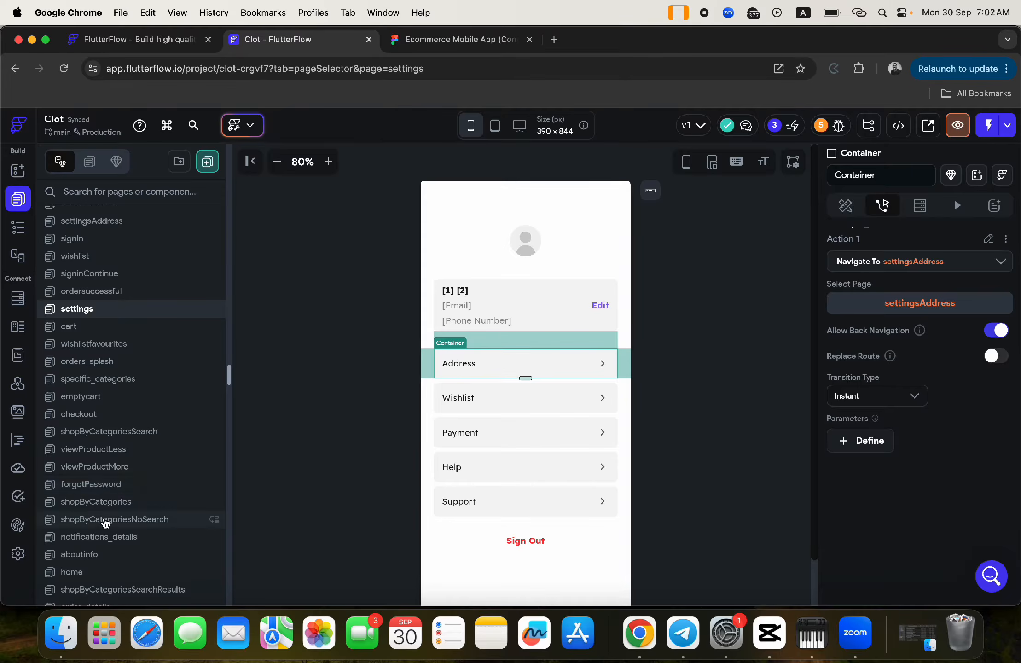
scroll(105, 522, down, 3)
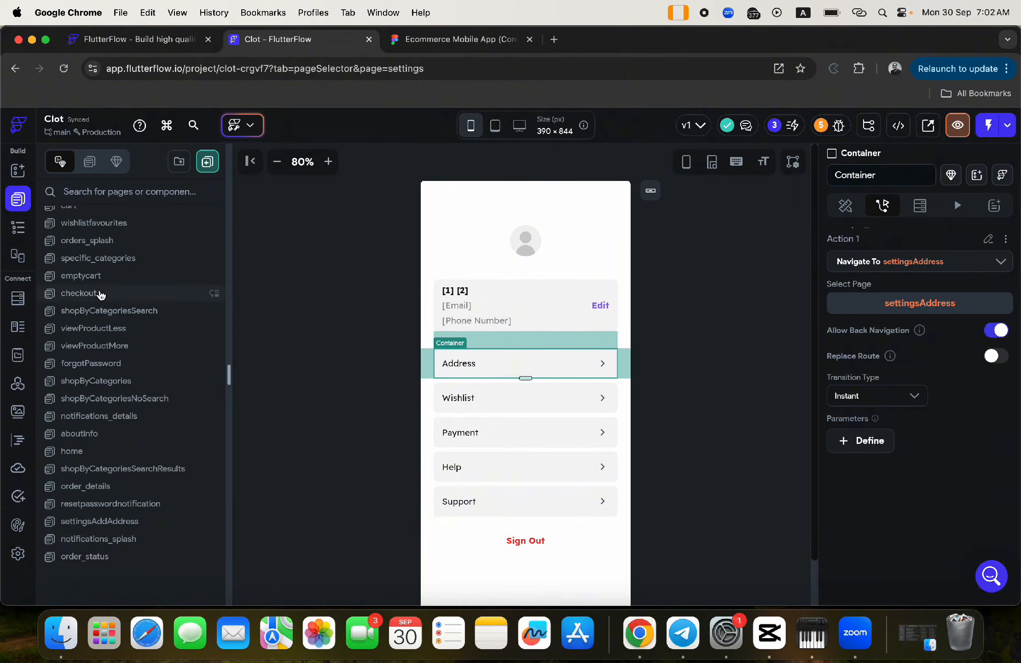
scroll(99, 290, up, 5)
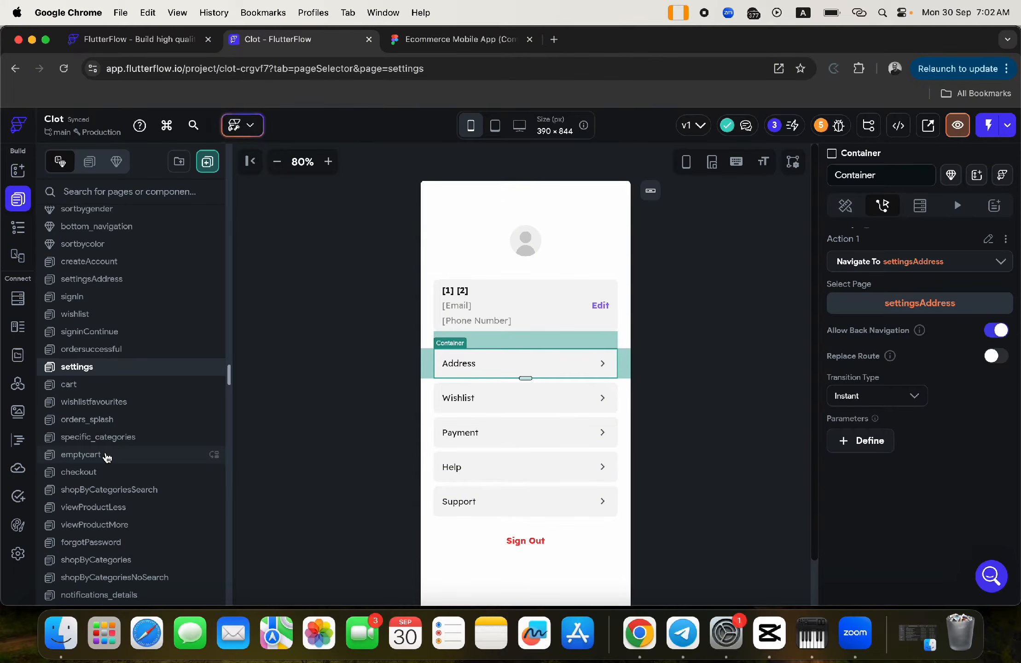
scroll(108, 444, up, 2)
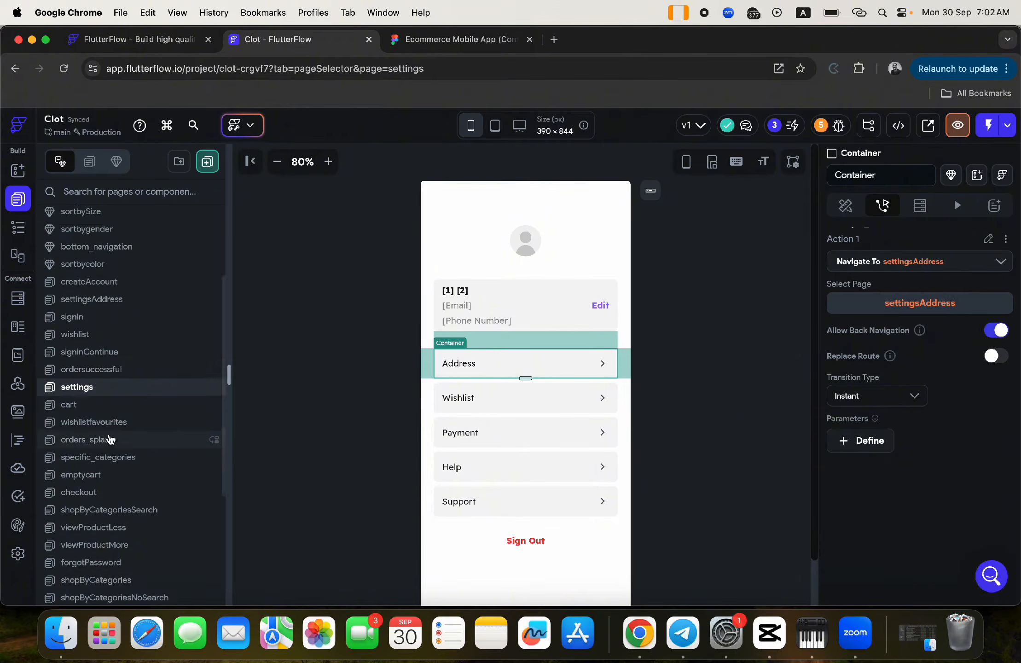
- Open settingsAddress and delete the second address card
click(92, 323)
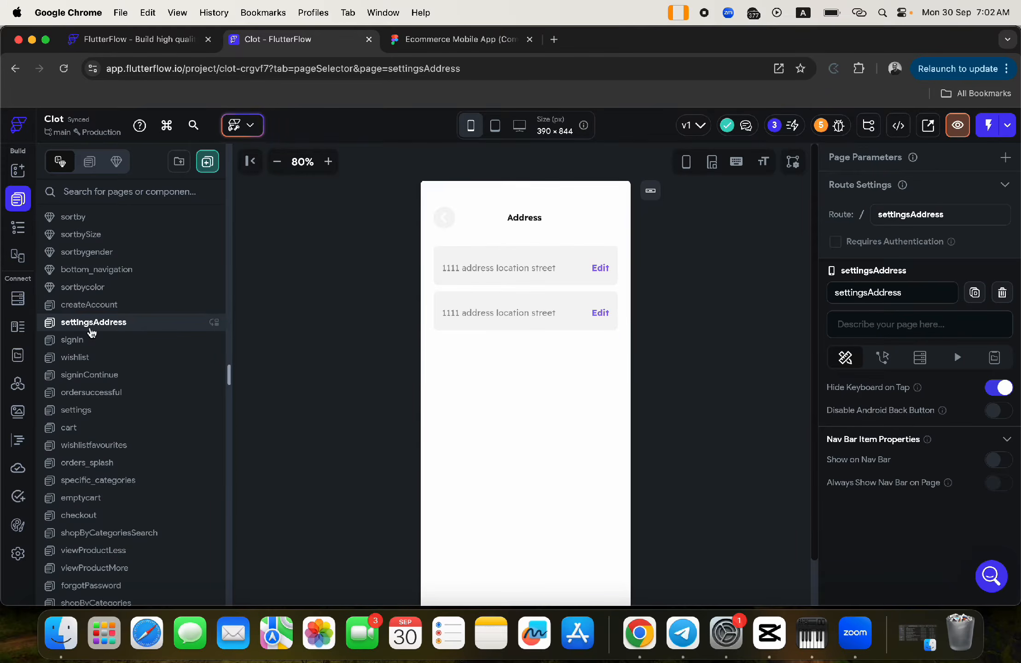
click(438, 250)
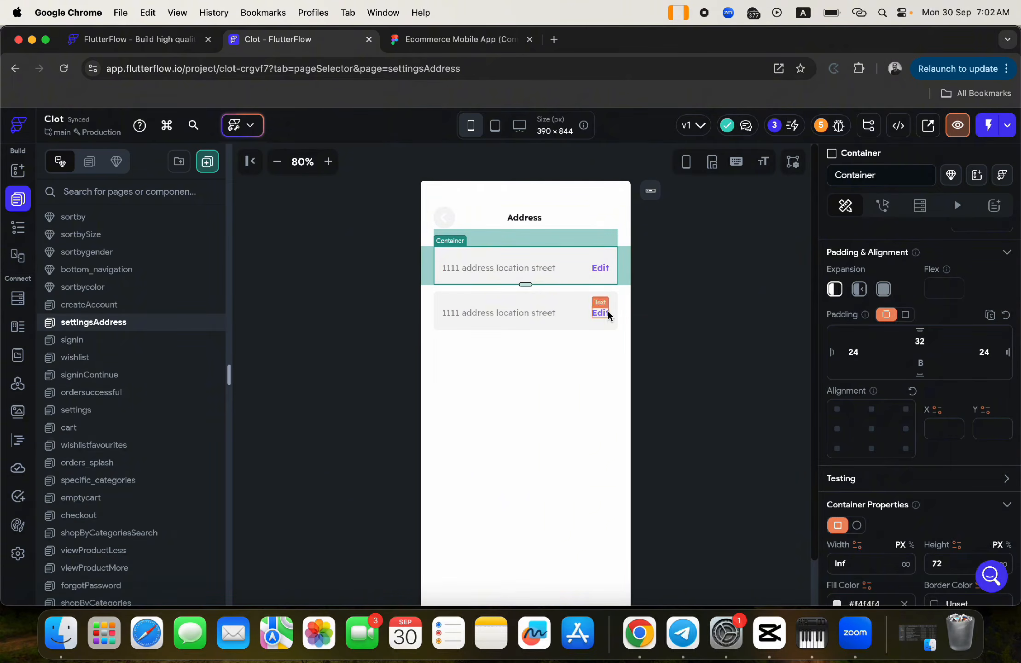
click(611, 297)
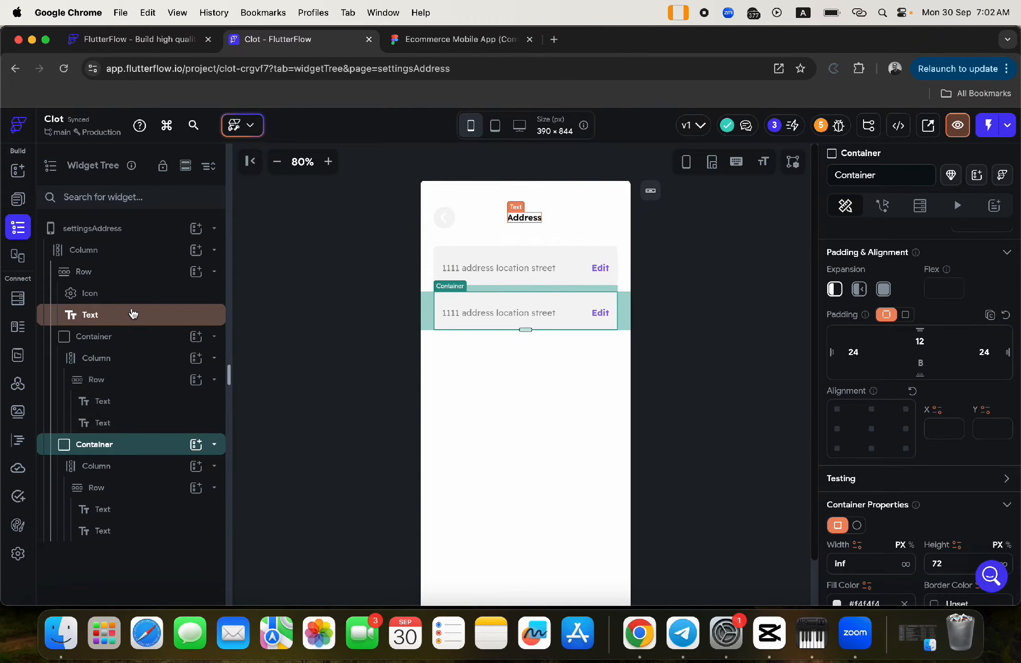
click(95, 448)
key(Delete)
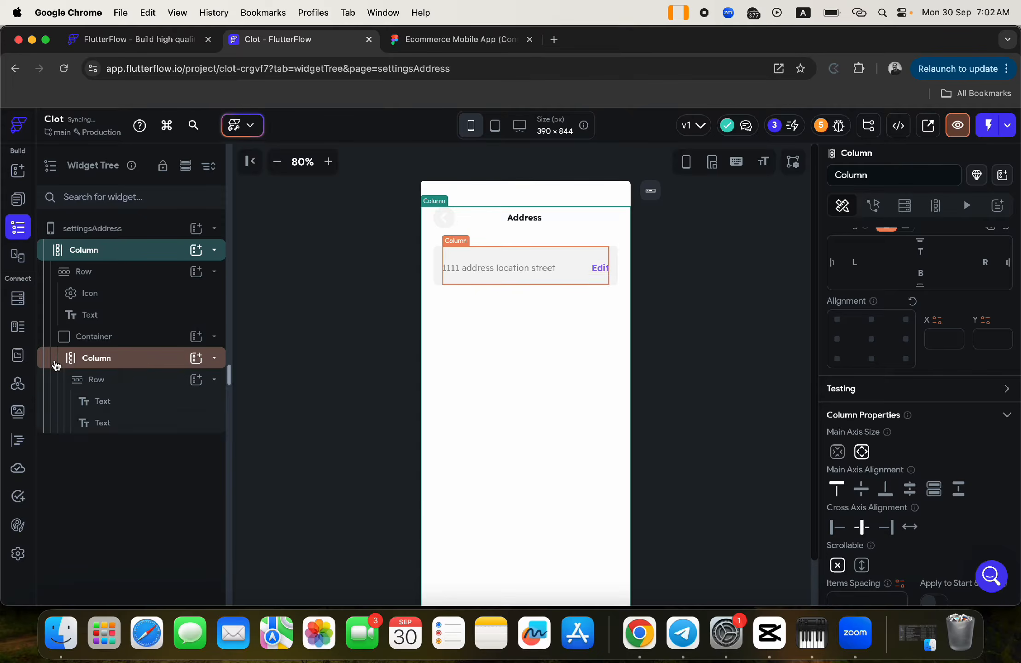
- Clear the top padding of the remaining '1111 address location street' card
click(95, 338)
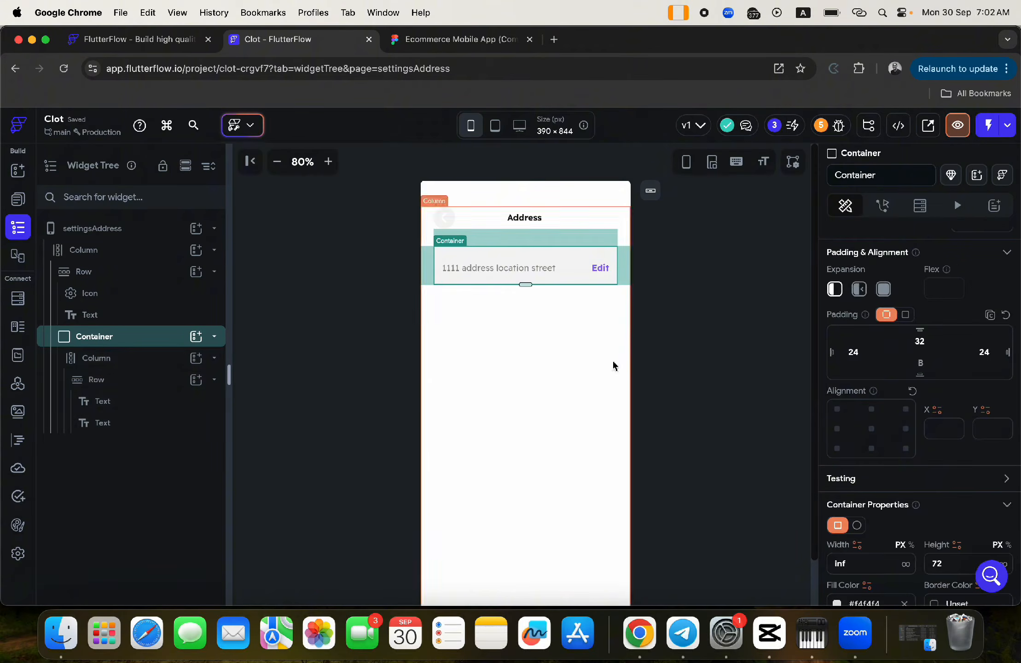
double_click(922, 342)
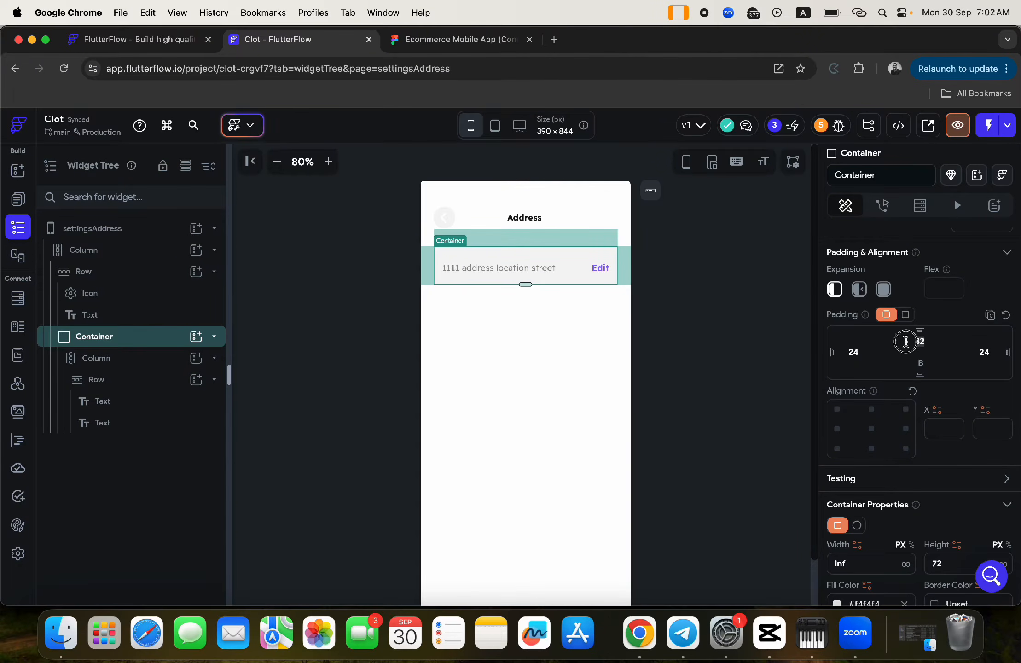
key(BackSpace)
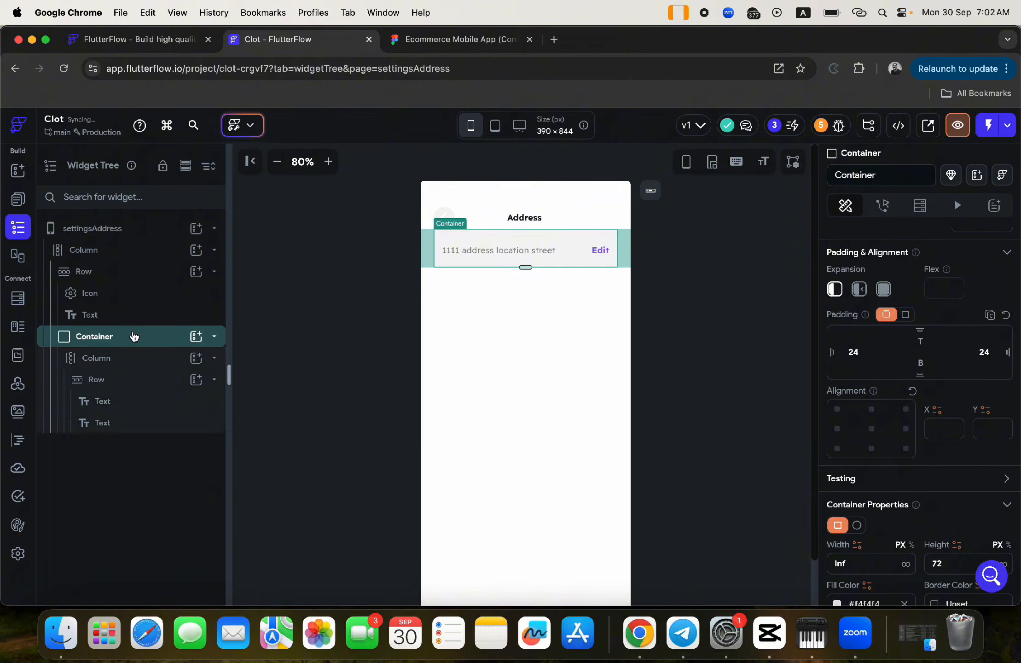
right_click(113, 340)
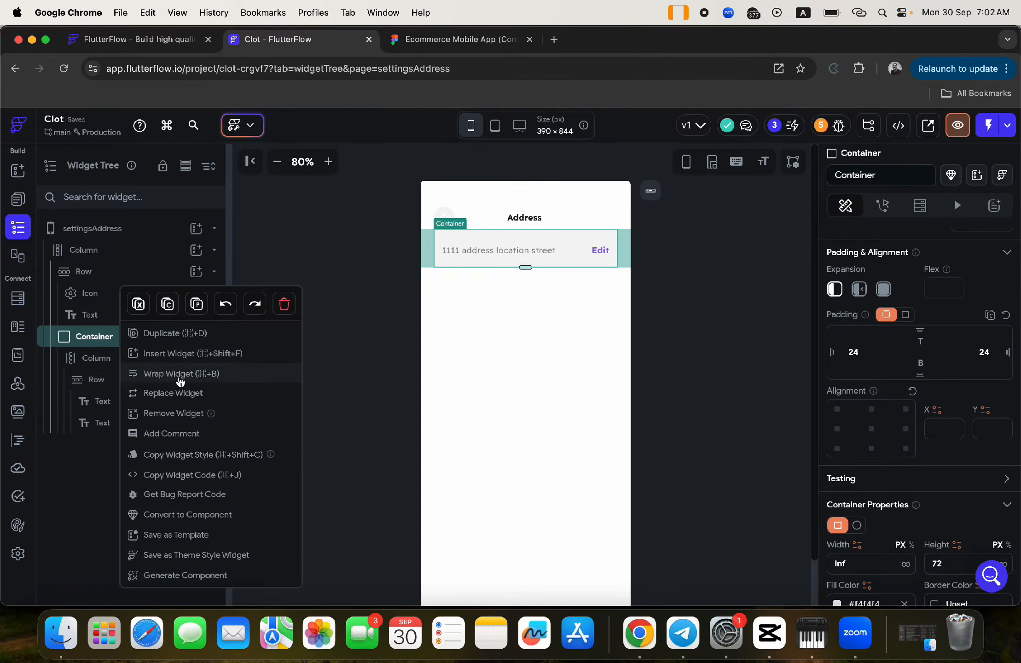
- Wrap the address card in a ListView and set the ListView's Padding Top to 32
click(177, 375)
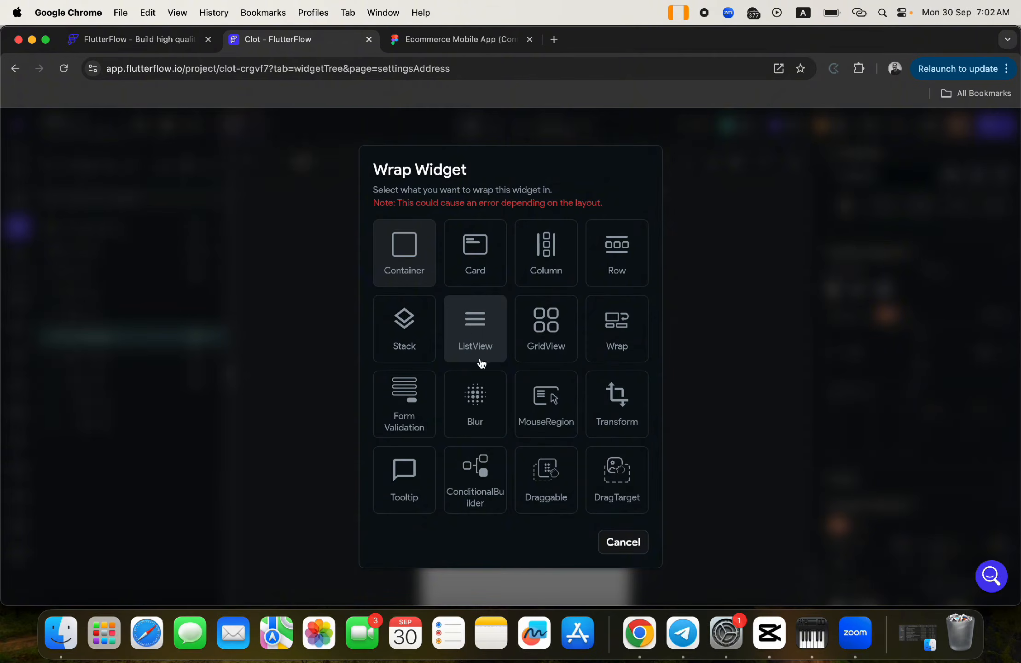
click(477, 340)
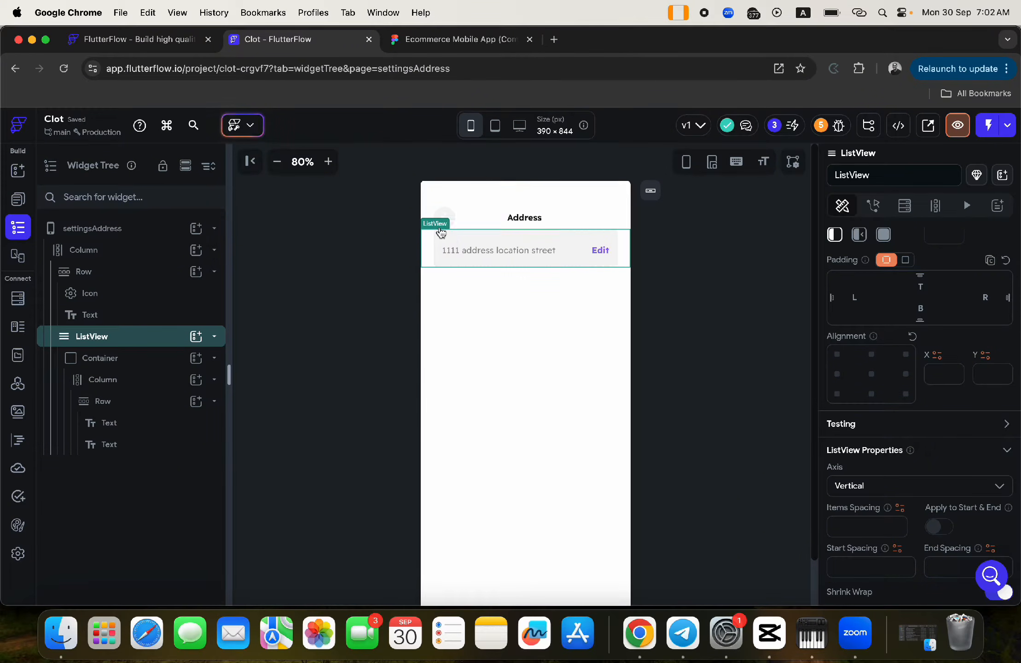
click(923, 287)
text(32)
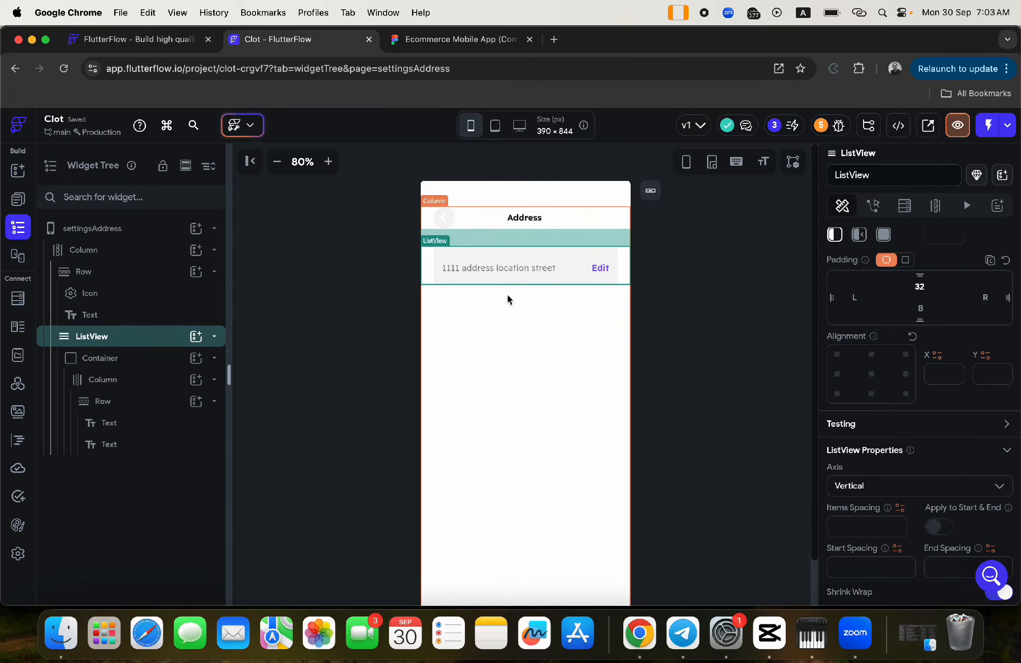
click(92, 358)
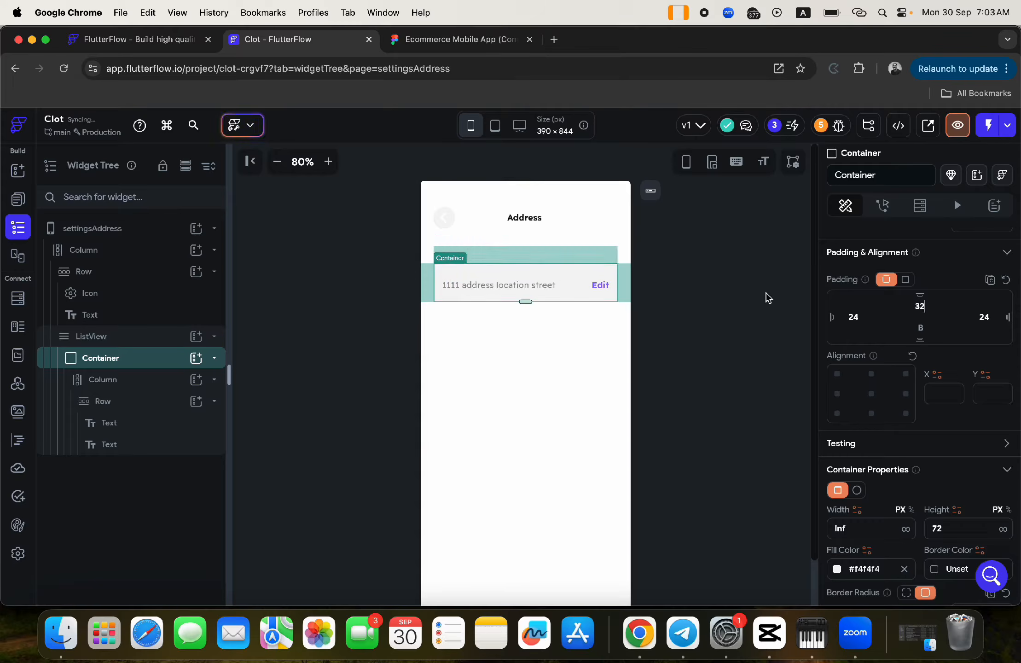
click(621, 250)
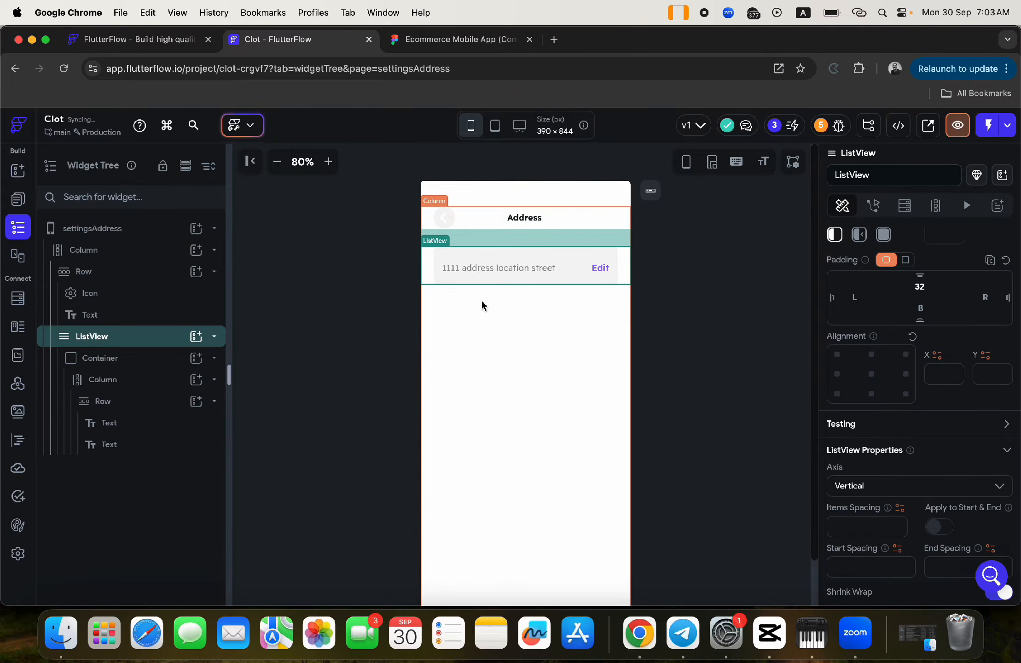
click(436, 250)
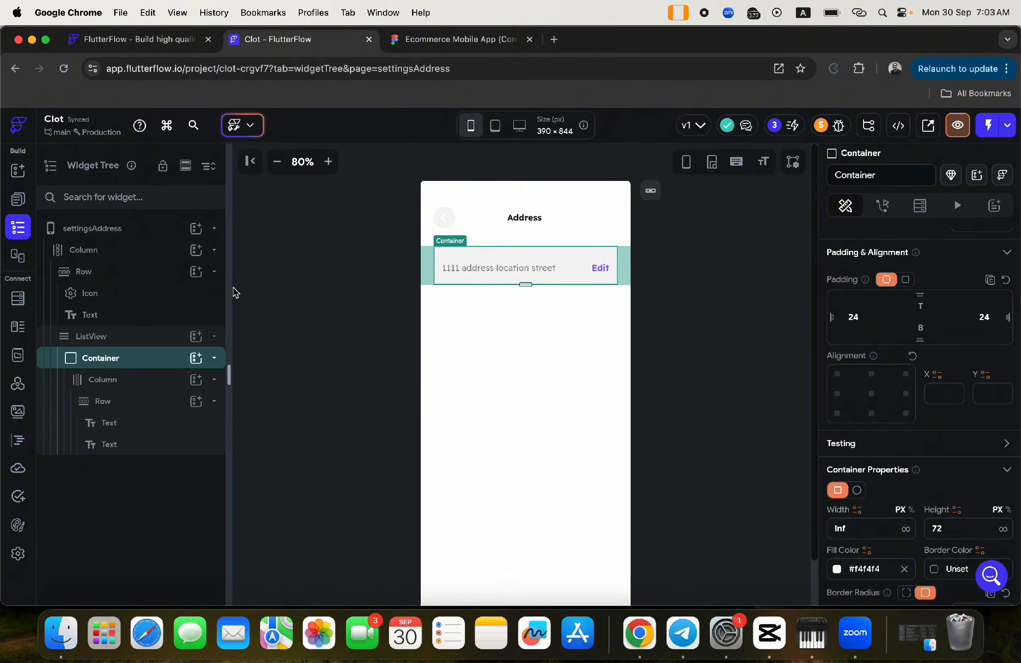
click(18, 298)
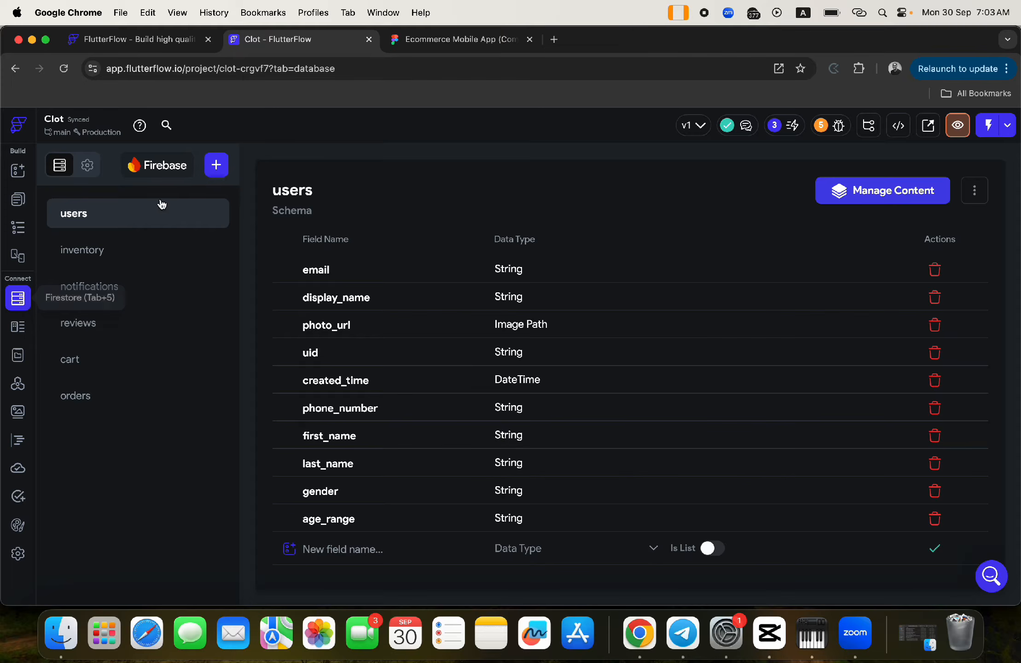
- Create a Firestore collection named 'address' and start its schema from scratch
click(216, 170)
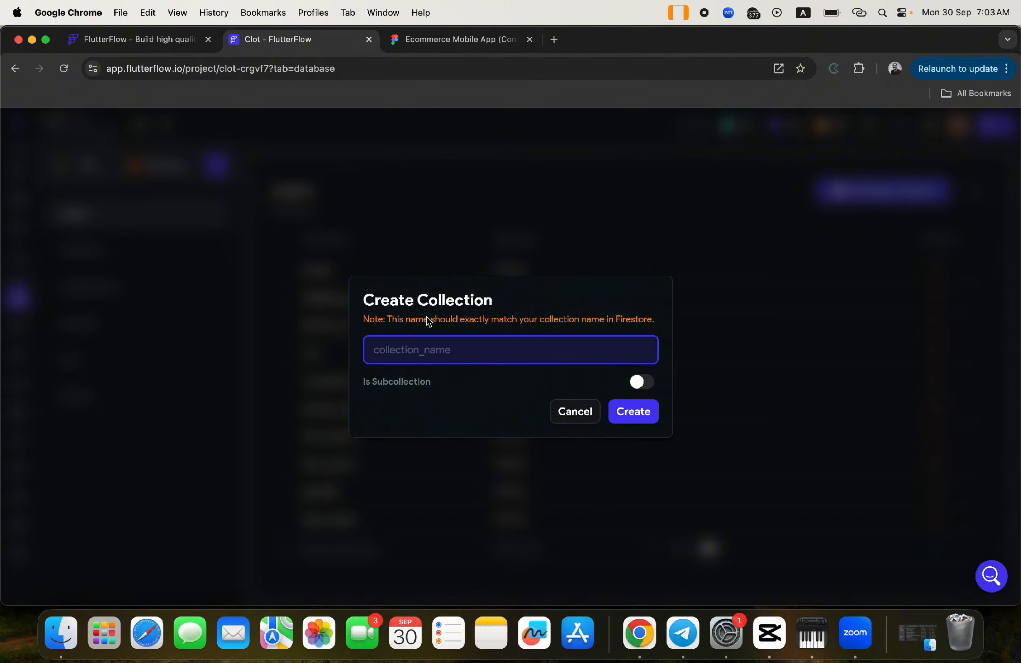
text(address)
click(632, 415)
click(611, 394)
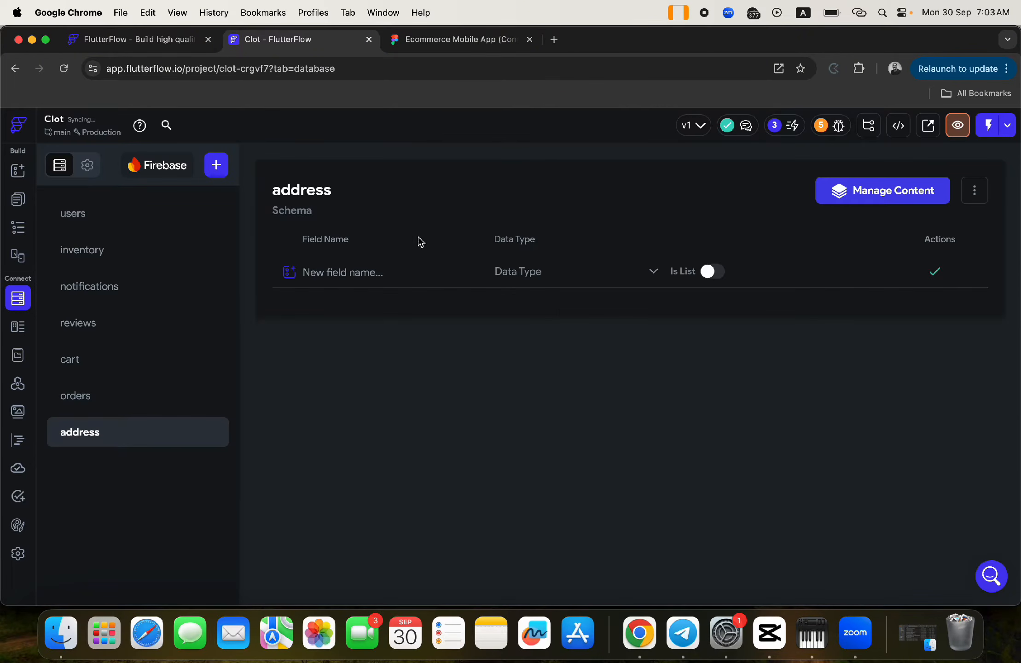
- Add a String field called 'name' to the address collection
click(320, 280)
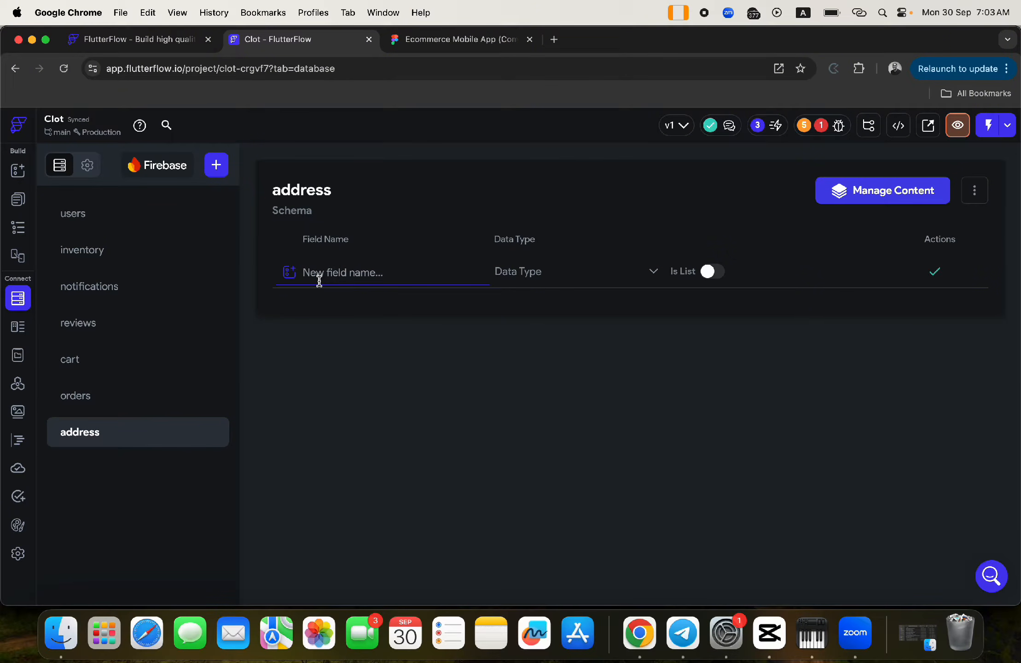
text(name)
click(525, 277)
click(510, 228)
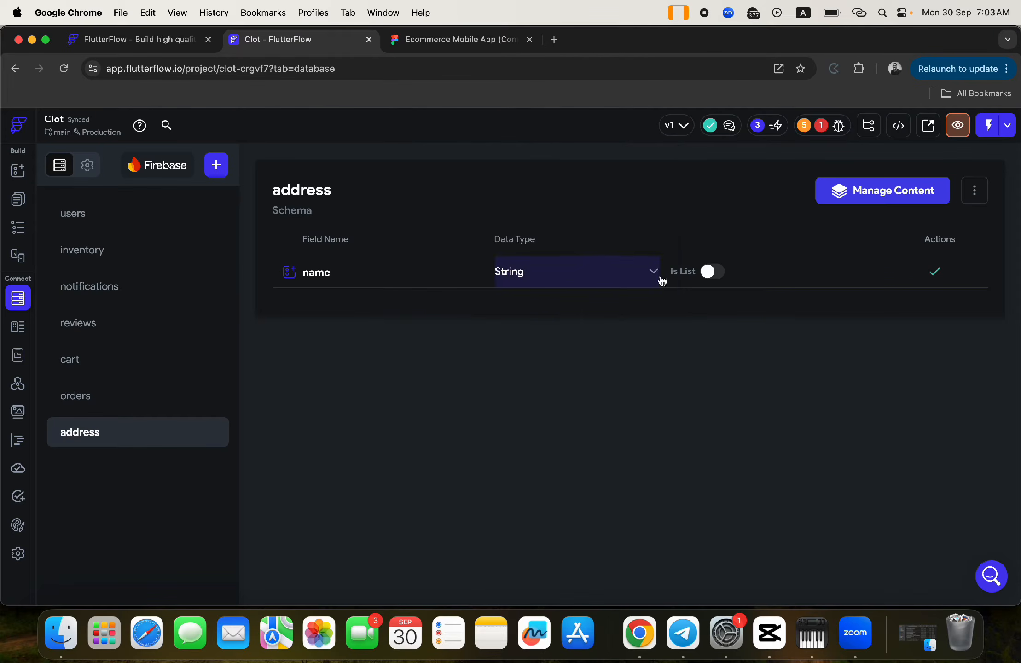
click(934, 279)
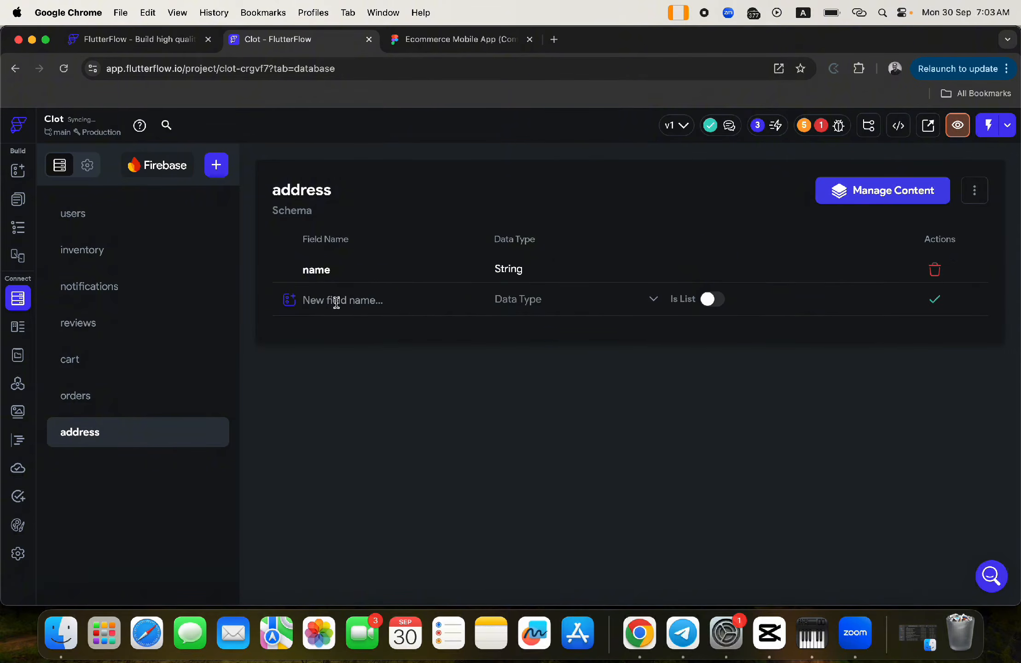
- Add a 'user' field of type Document Reference pointing to Users
click(336, 298)
text(user)
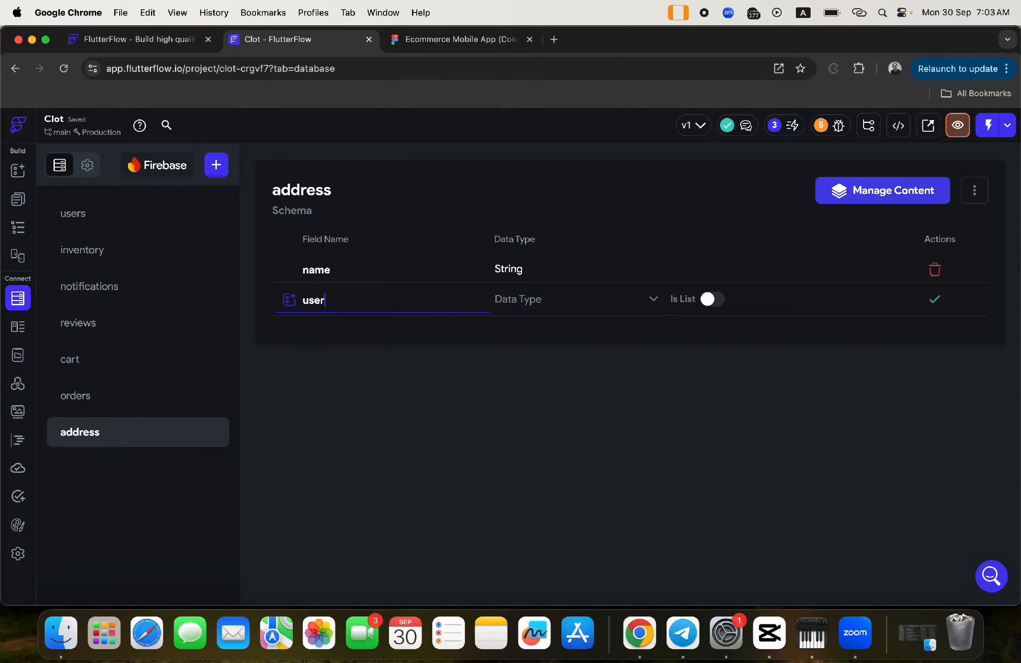
click(515, 306)
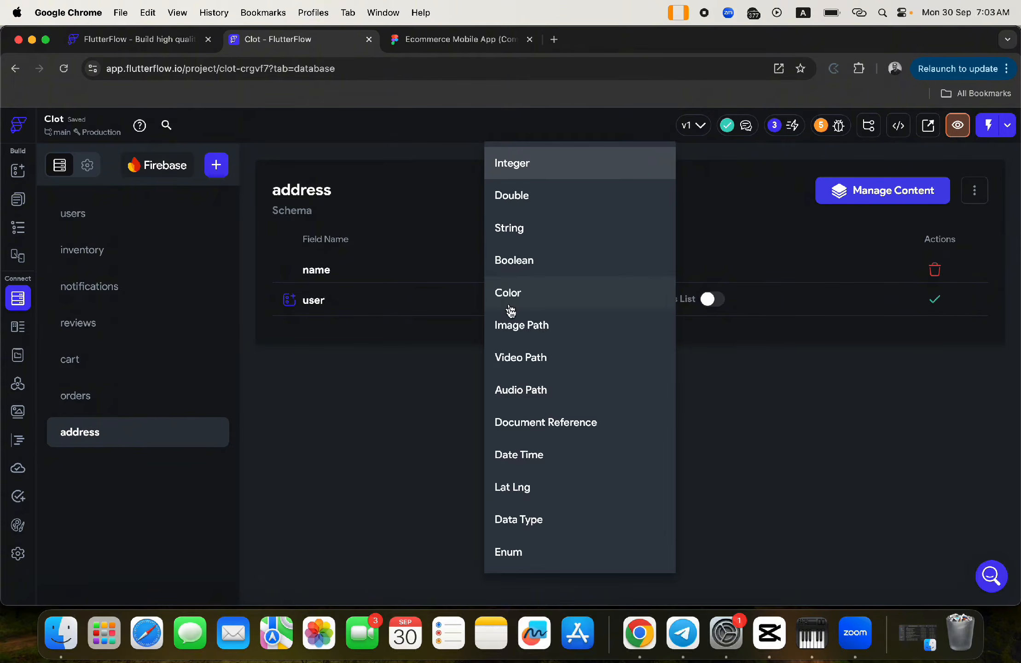
click(519, 424)
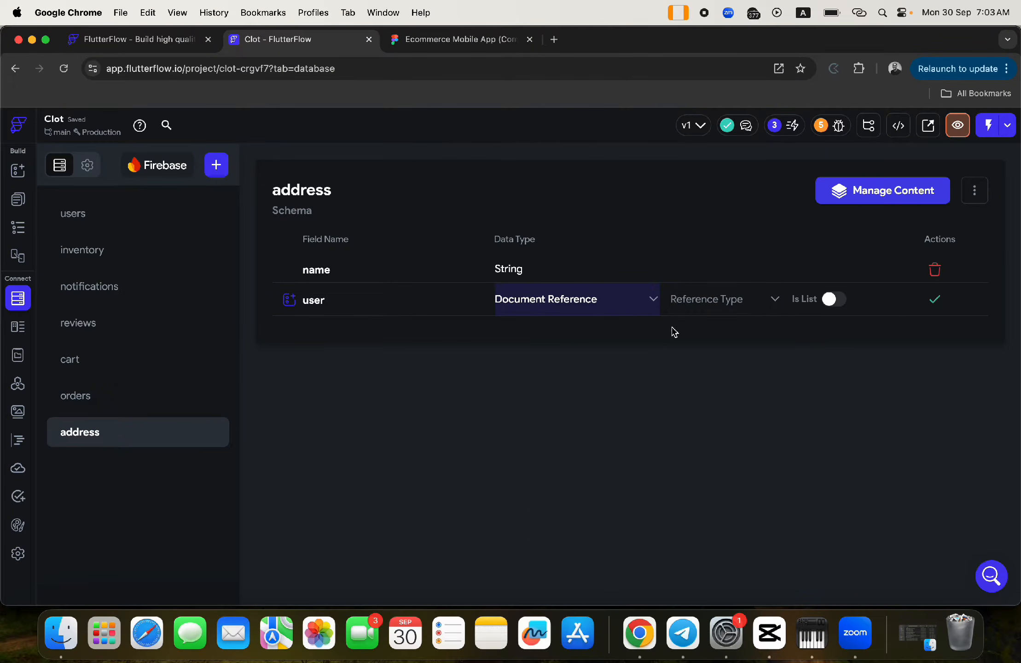
click(695, 299)
click(686, 300)
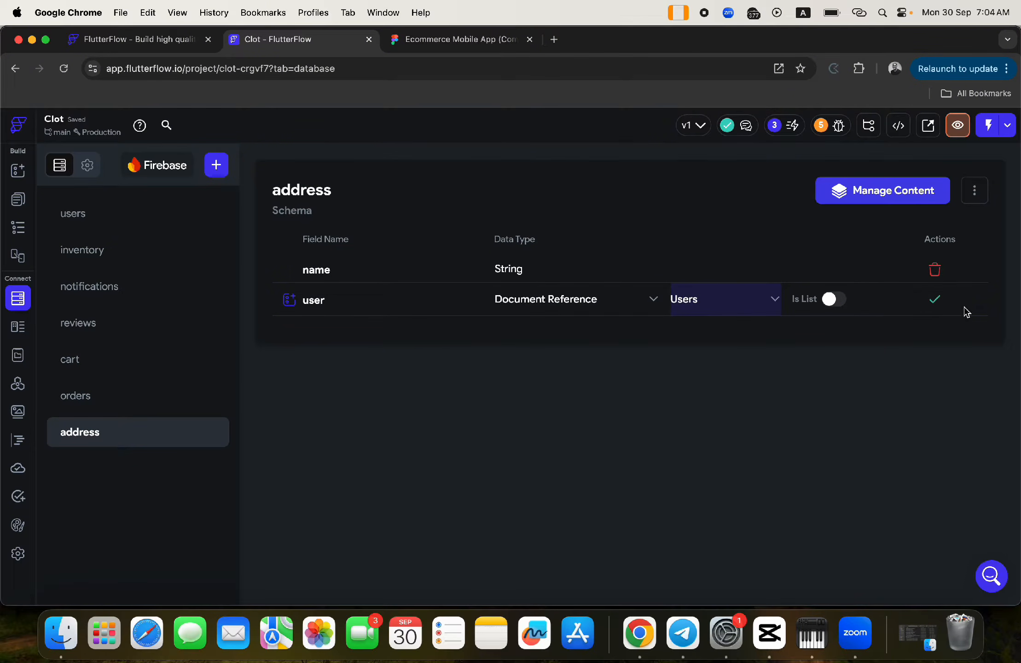
click(935, 299)
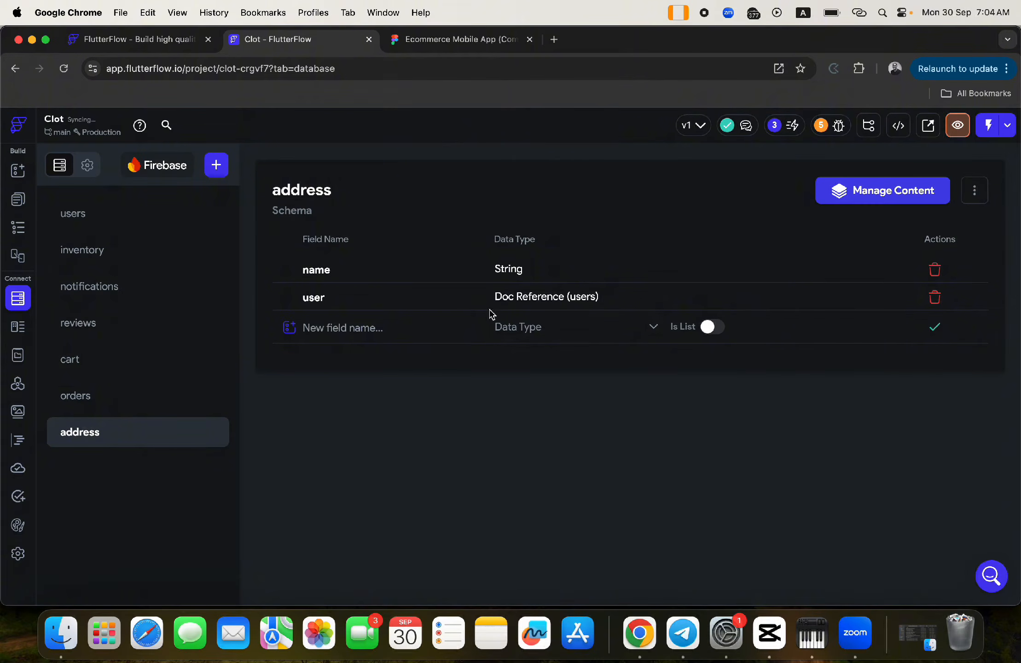
click(309, 327)
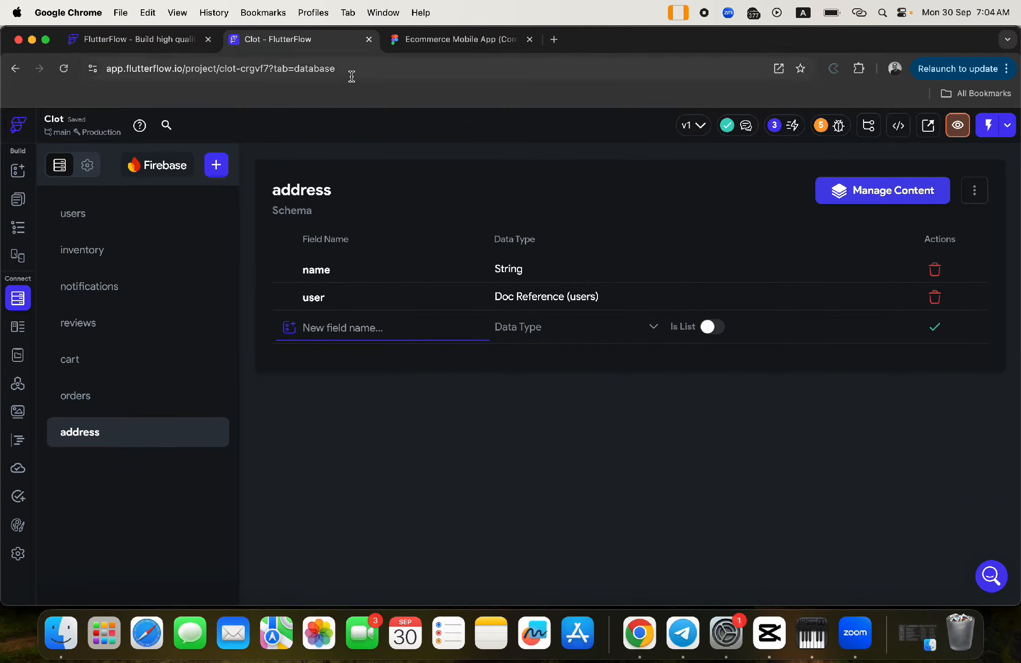
click(414, 46)
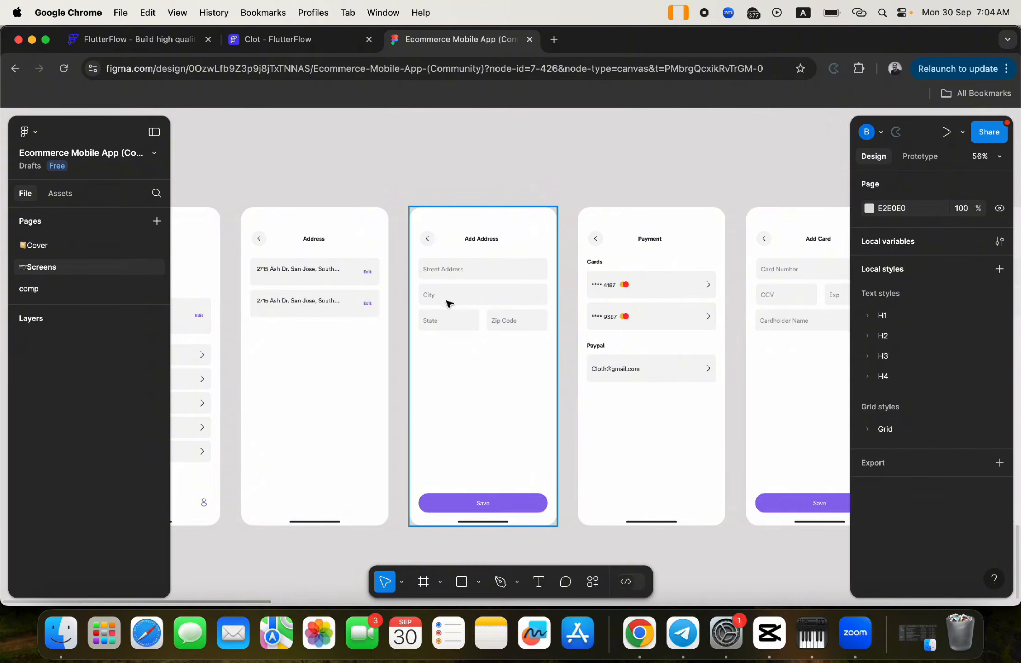
- Add a String field stress_address to the address collection
click(276, 40)
text(stress_address)
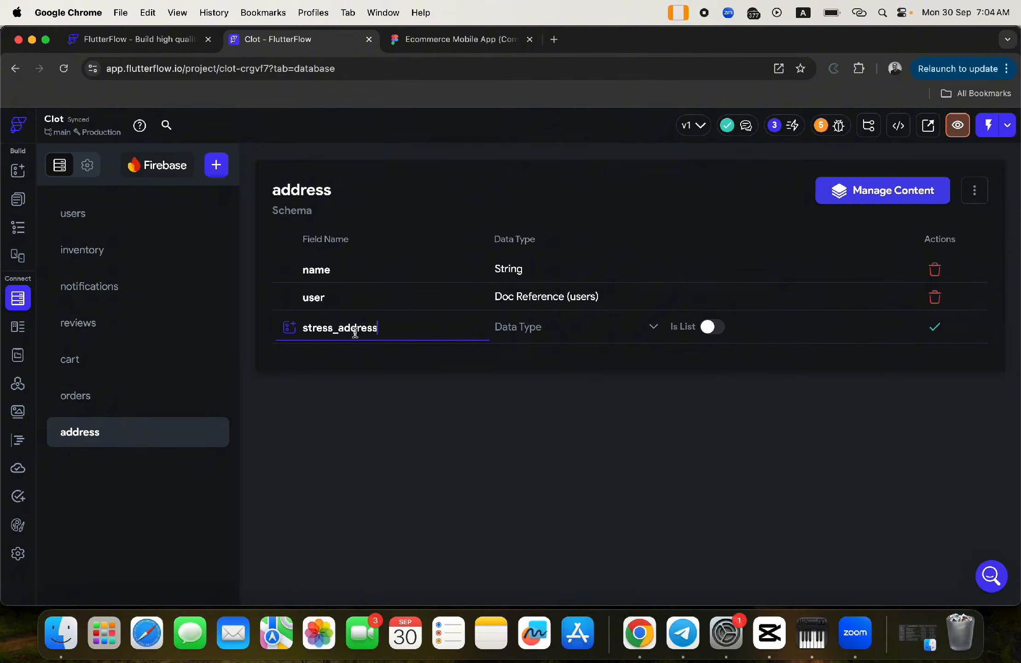
click(547, 330)
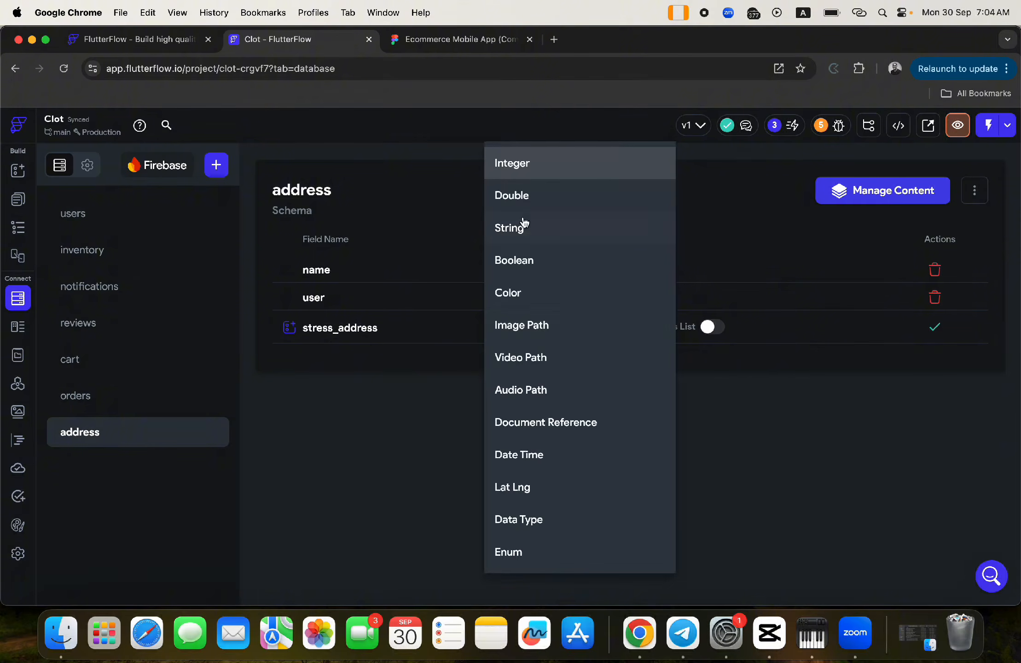
click(522, 226)
click(934, 327)
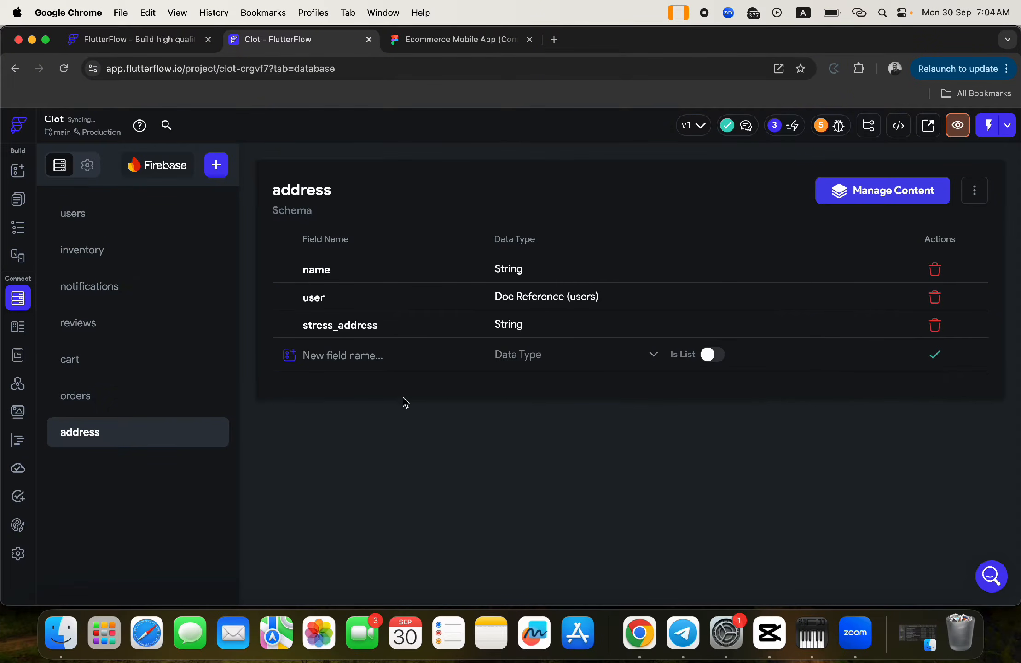
- Add a String field city to the address collection
click(358, 357)
text(city)
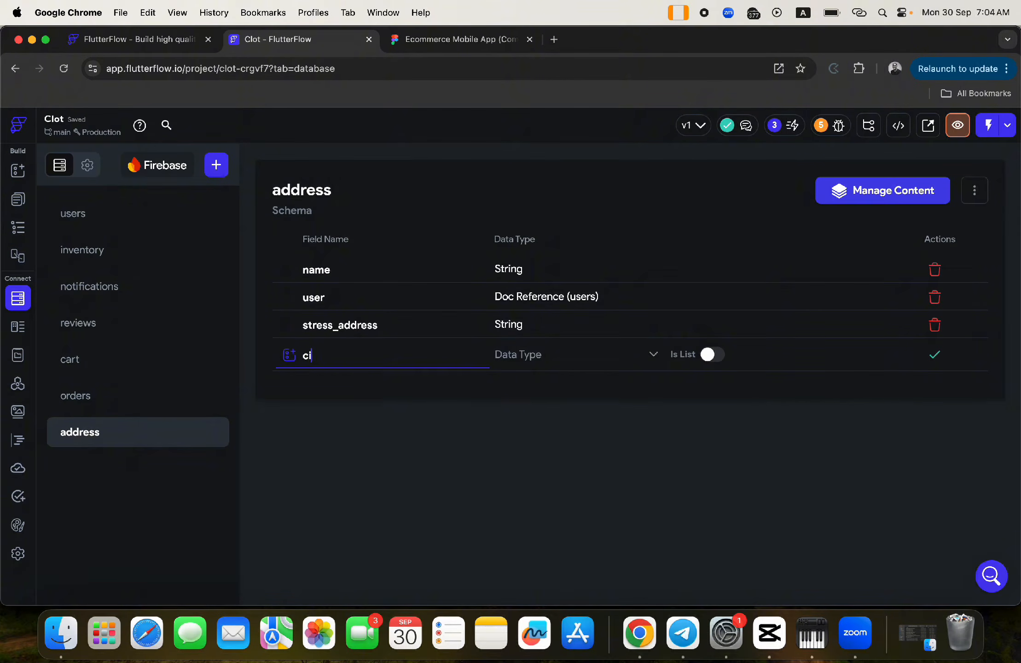
click(449, 40)
click(325, 43)
click(536, 364)
click(527, 229)
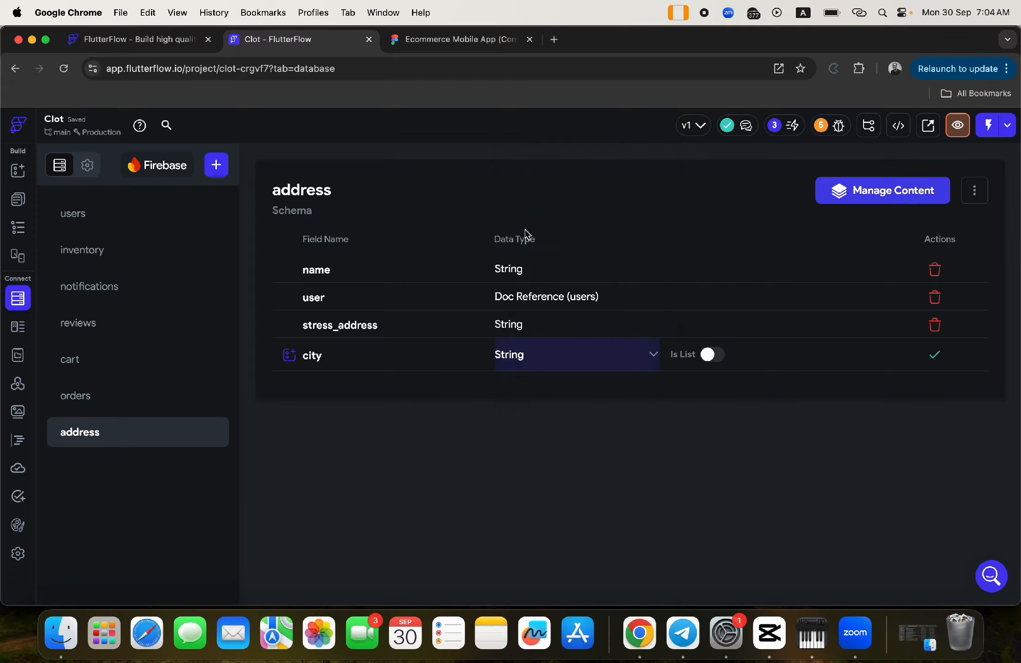
click(935, 356)
- Add a String field zipcode to the address collection
click(359, 383)
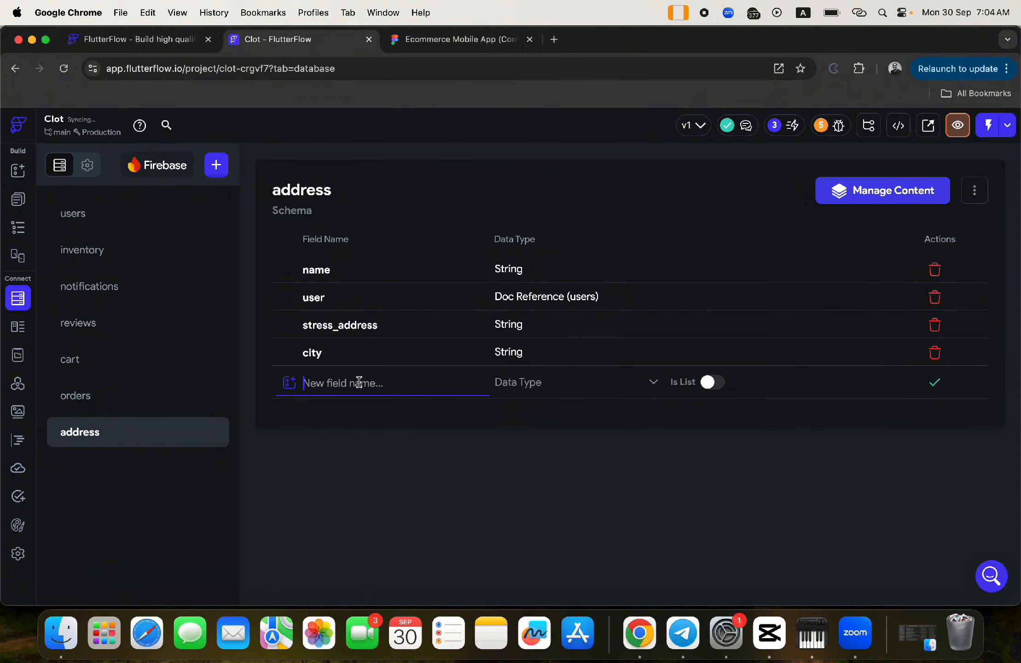
text(pcode)
click(523, 386)
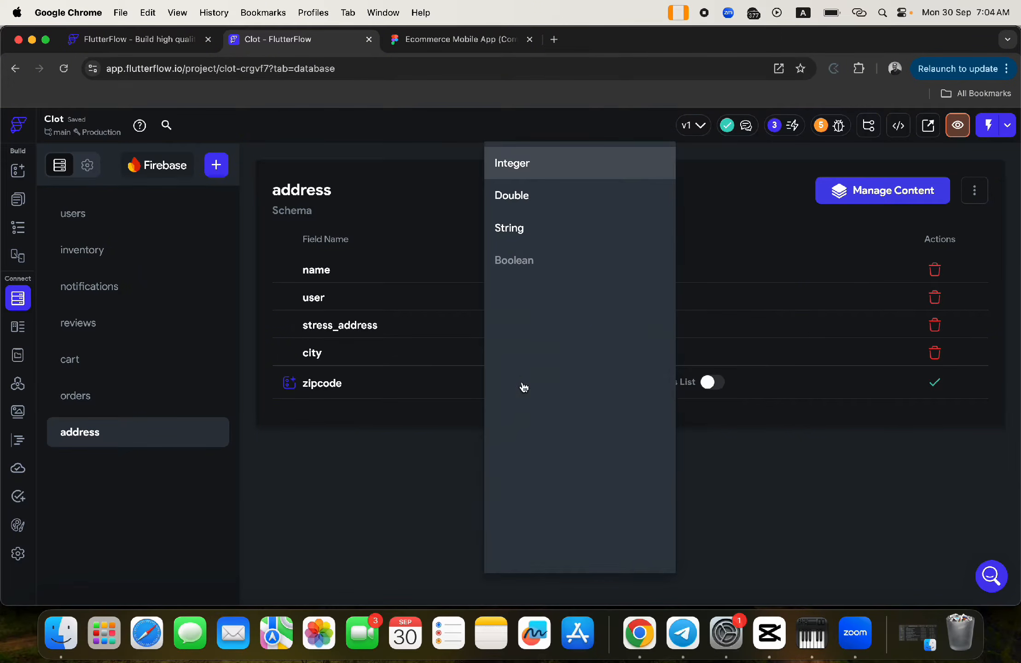
click(511, 235)
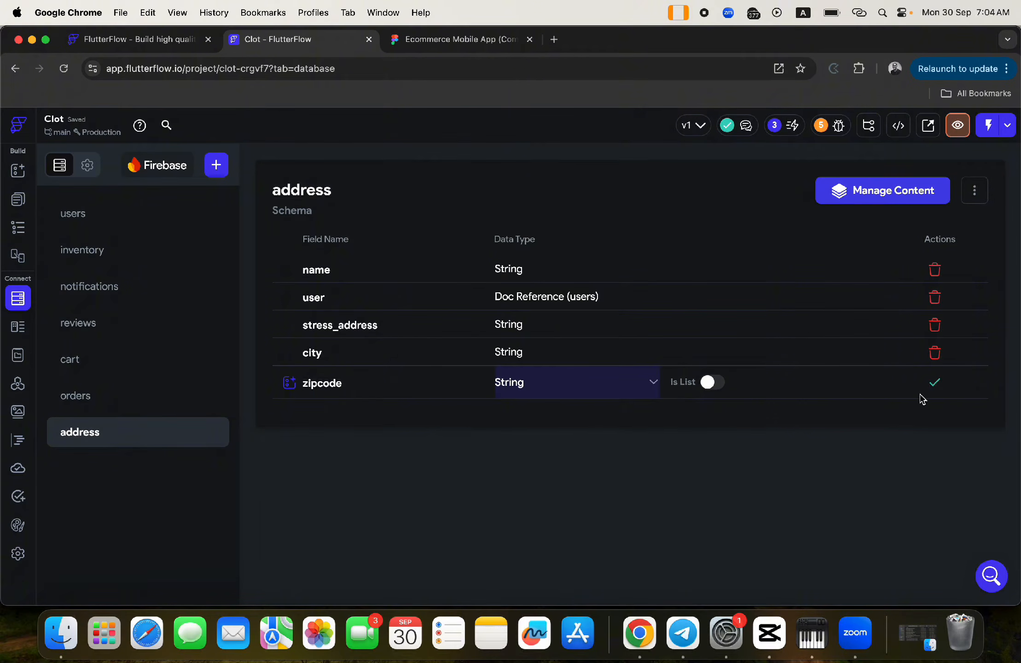
click(935, 382)
click(487, 43)
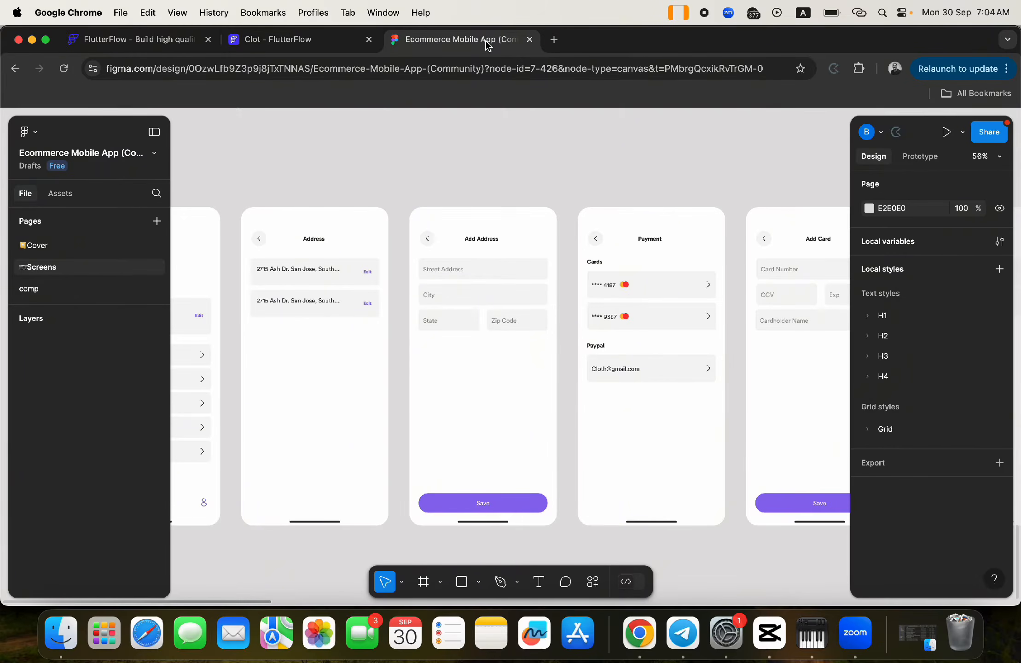
click(318, 45)
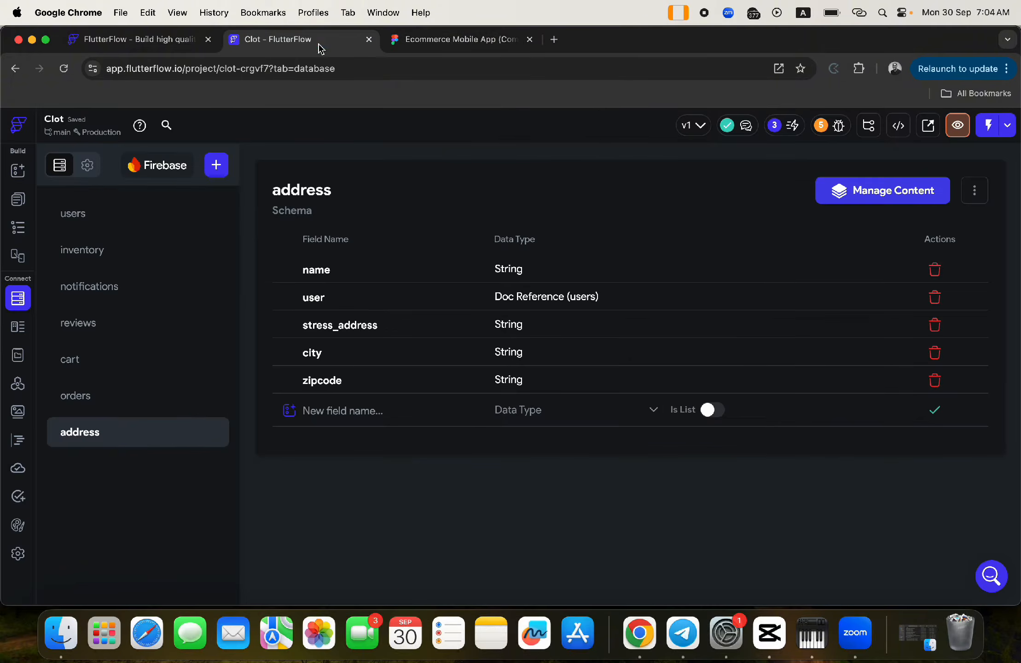
- Add a String field state, then open settingsAddress and select its address ListView
click(342, 417)
text(state)
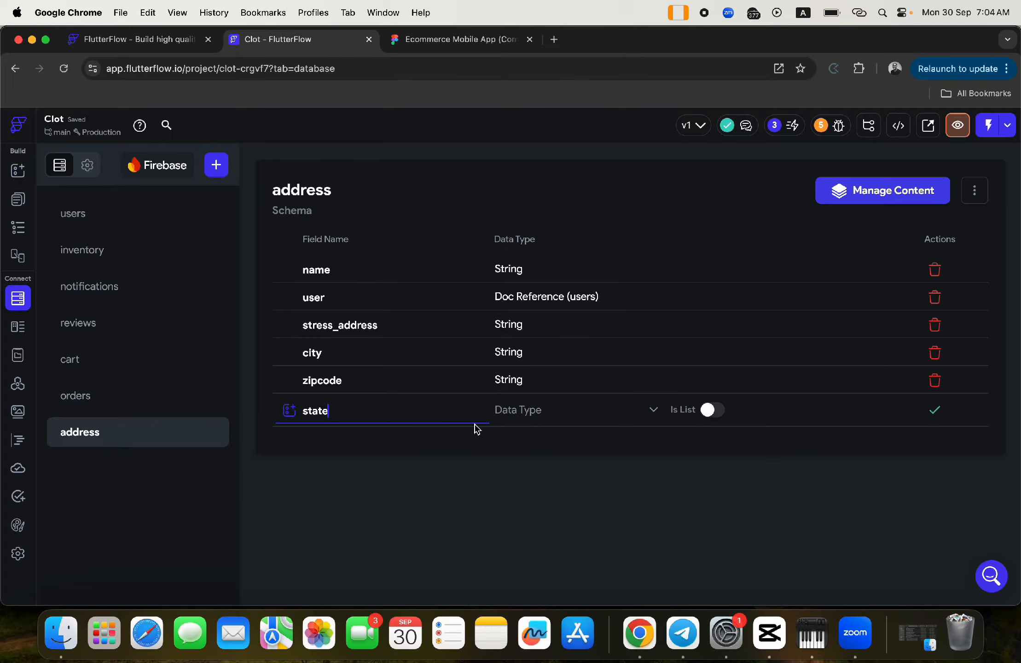
click(537, 415)
click(512, 232)
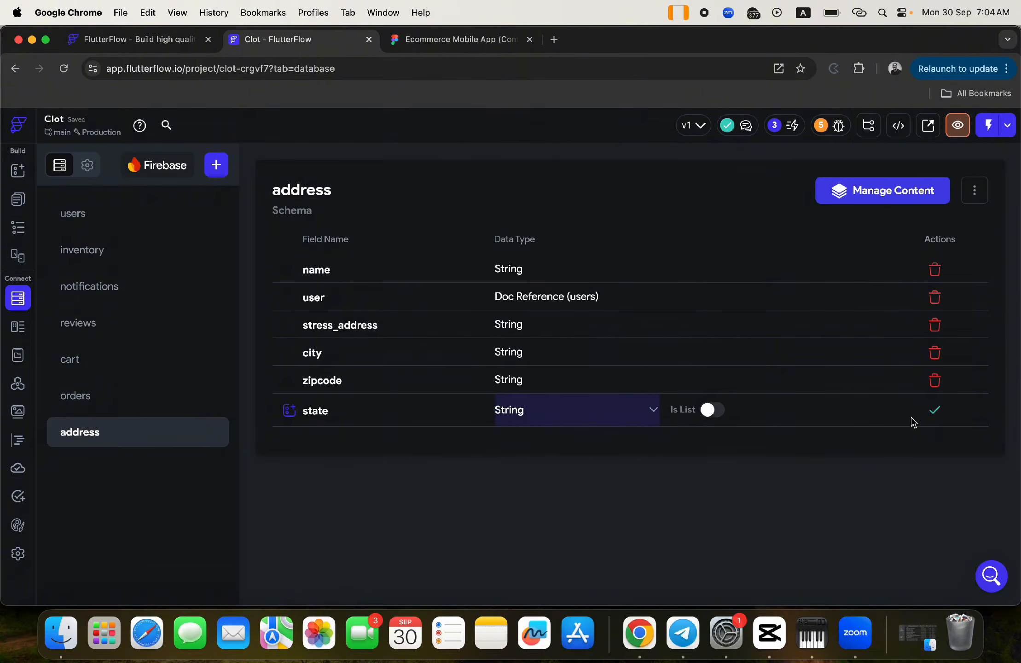
click(939, 413)
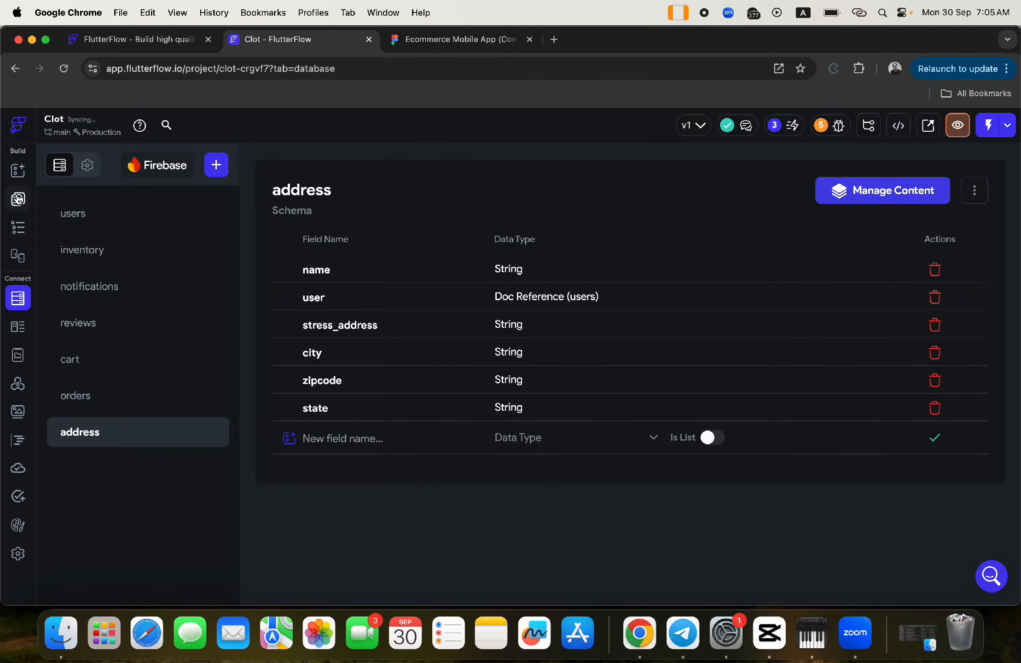
click(18, 199)
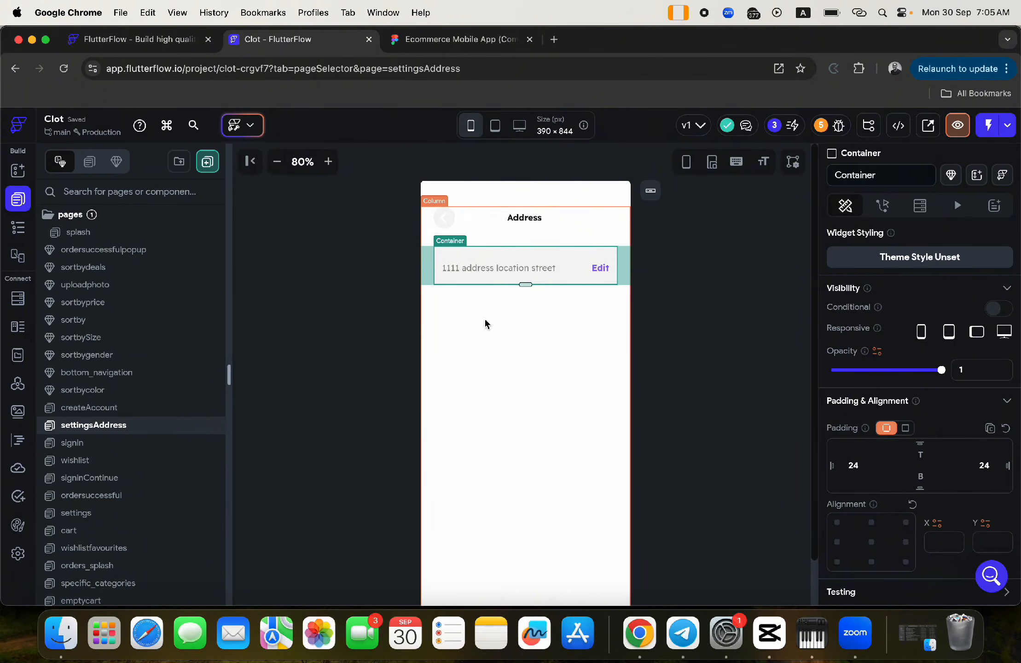
click(429, 261)
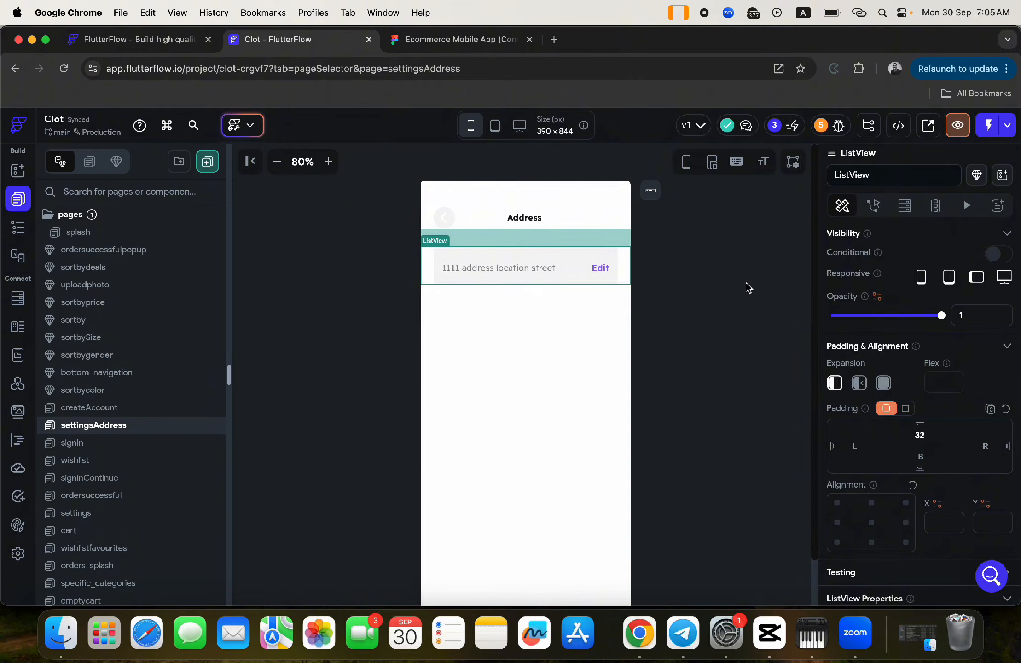
- Add a Query Collection backend query on the ListView targeting the address collection
click(904, 207)
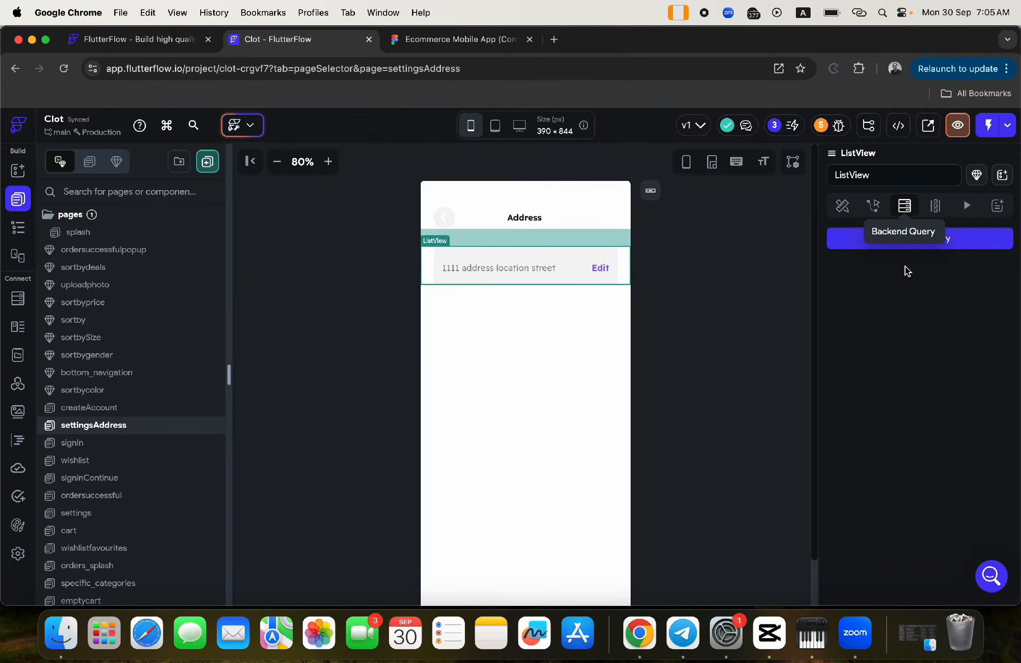
click(885, 247)
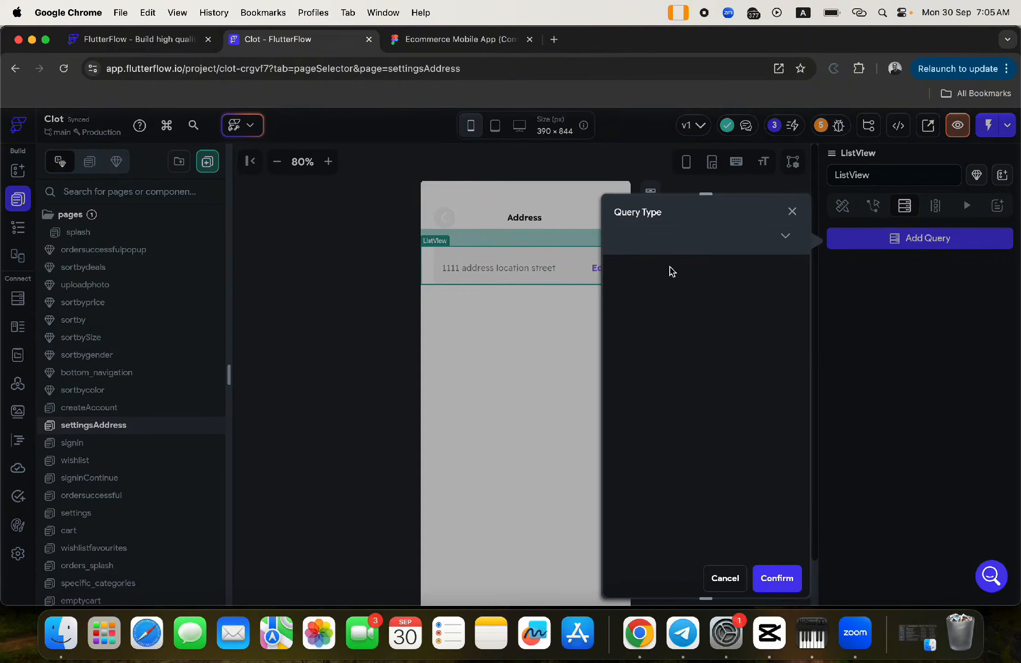
click(678, 237)
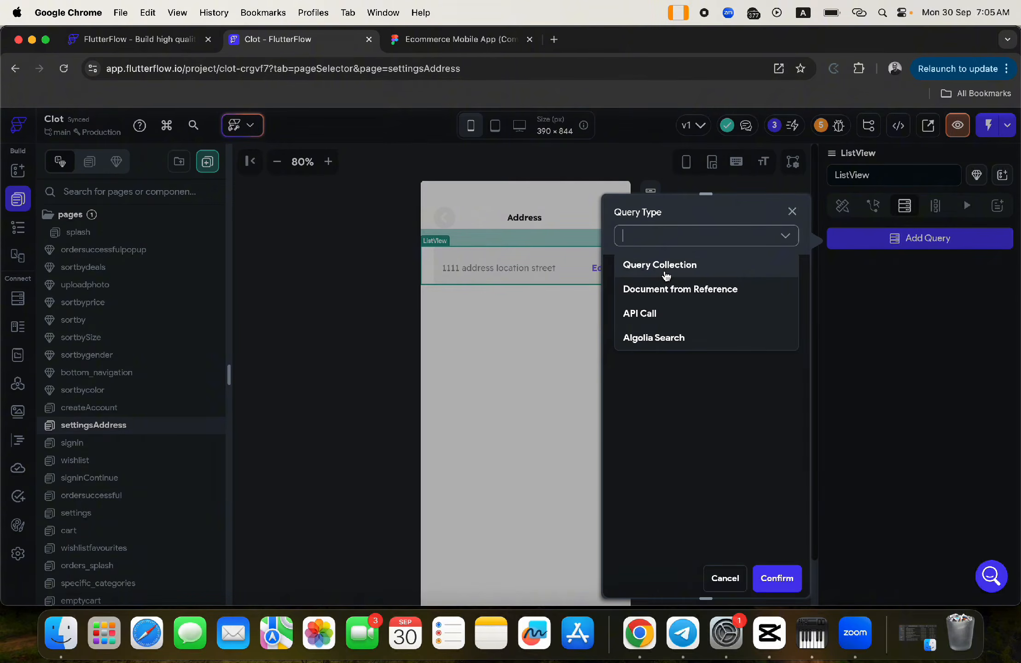
click(666, 275)
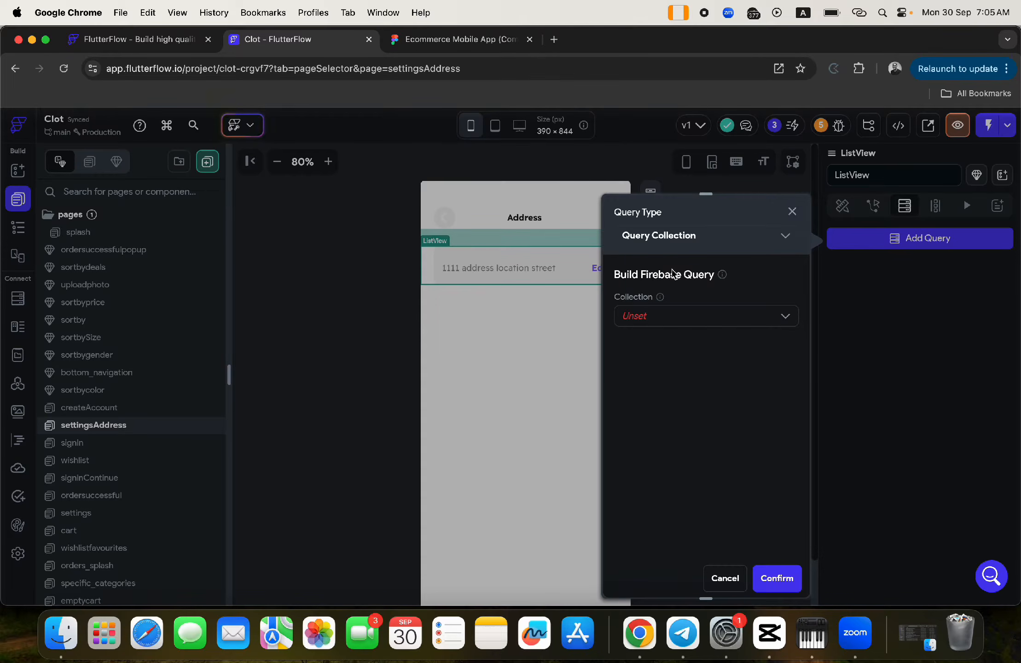
click(647, 313)
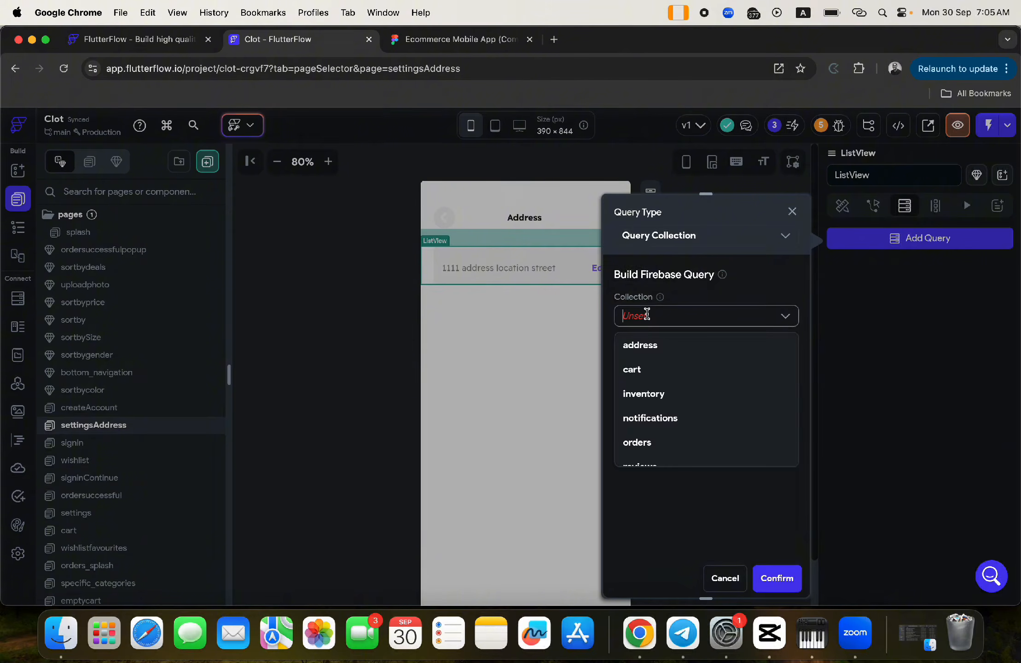
click(638, 353)
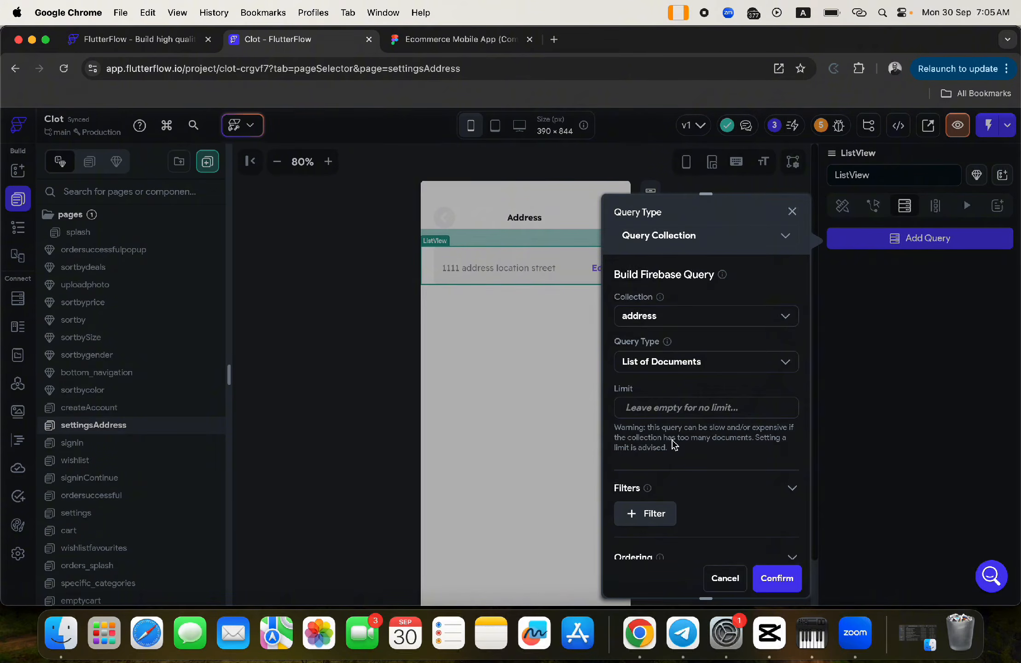
scroll(671, 444, down, 4)
- Filter the query where user equals the authenticated user's record reference, and confirm
click(655, 357)
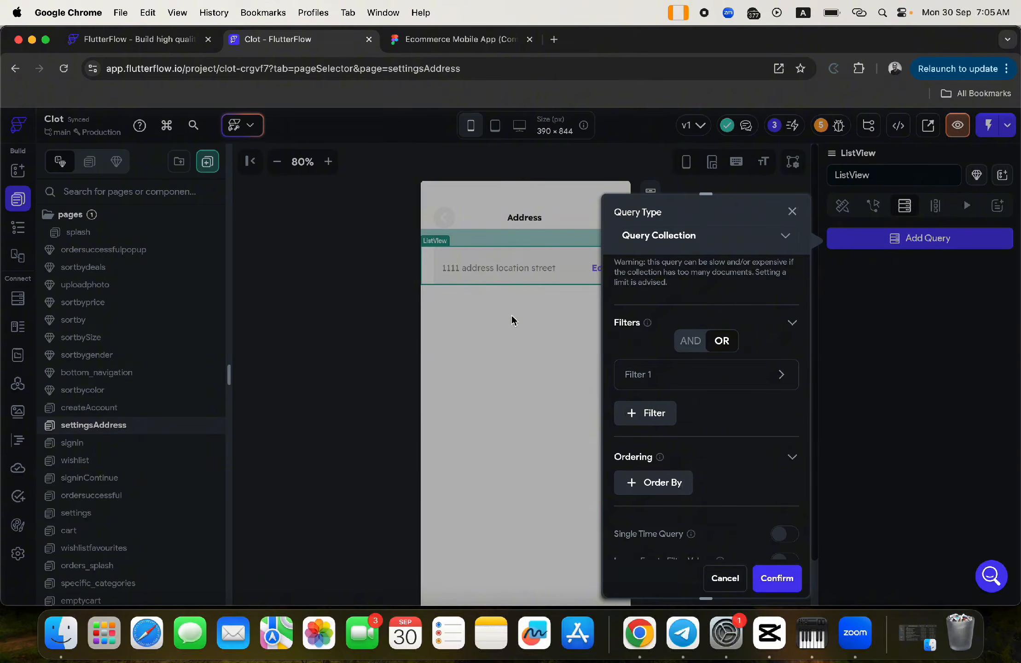
click(631, 375)
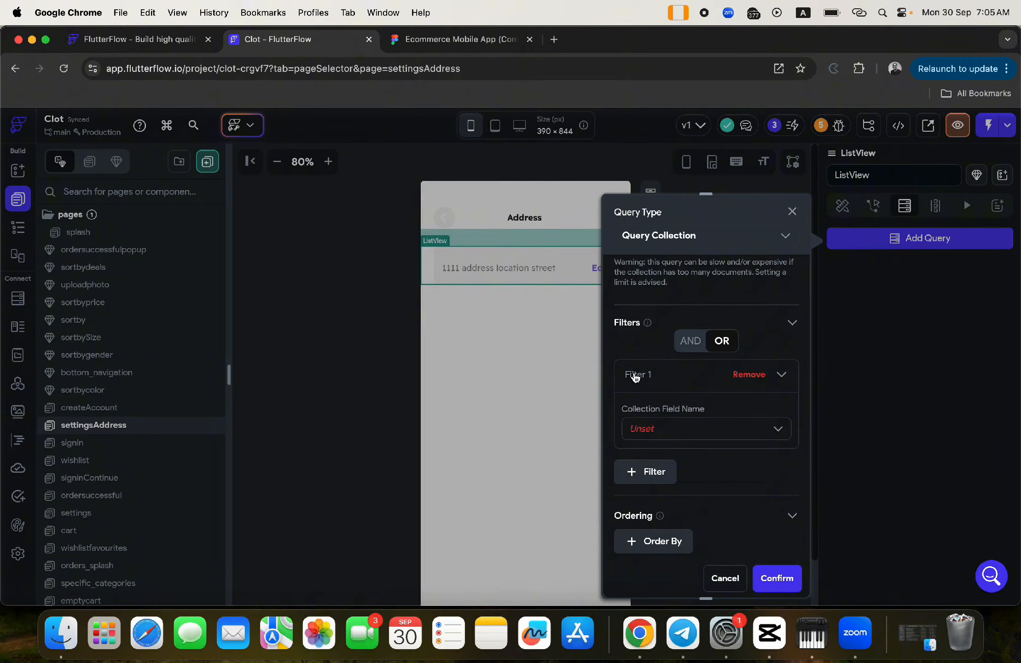
click(643, 429)
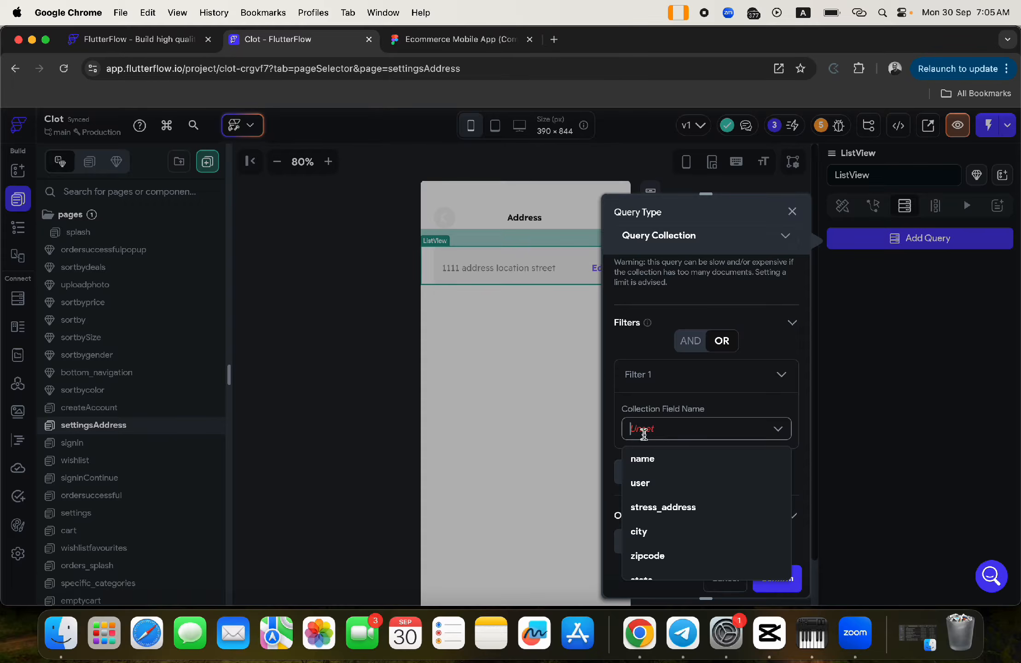
click(640, 483)
click(646, 487)
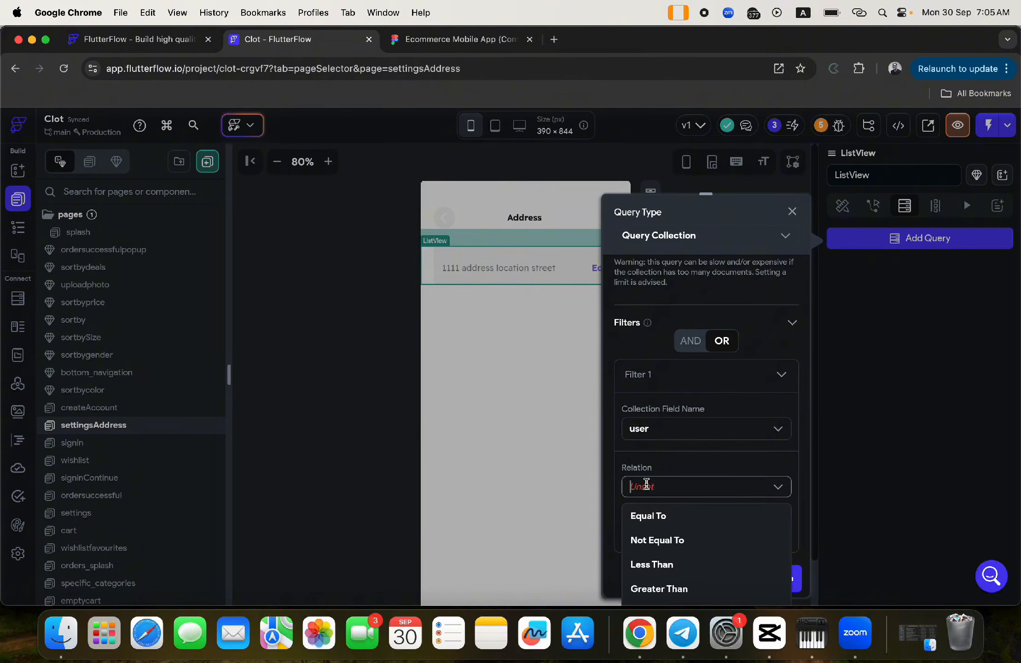
click(652, 514)
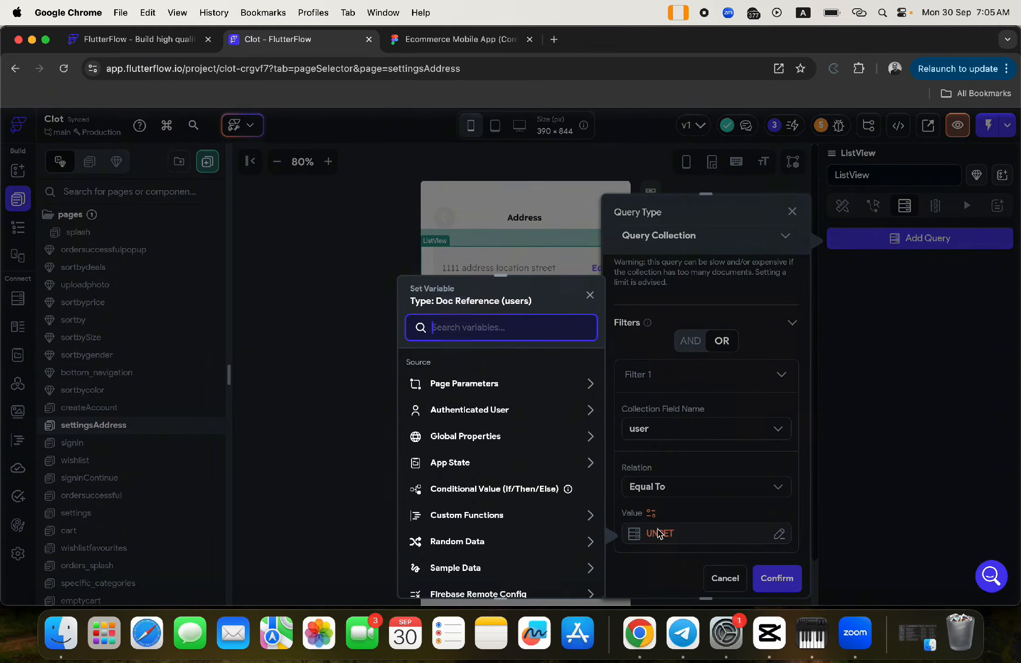
click(491, 411)
click(485, 542)
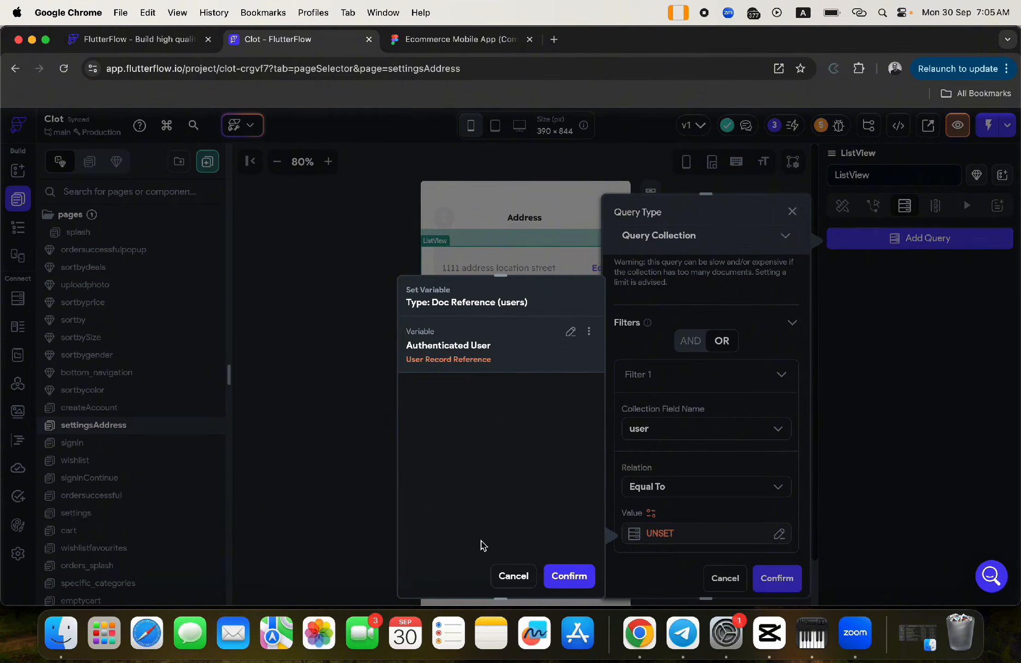
click(554, 574)
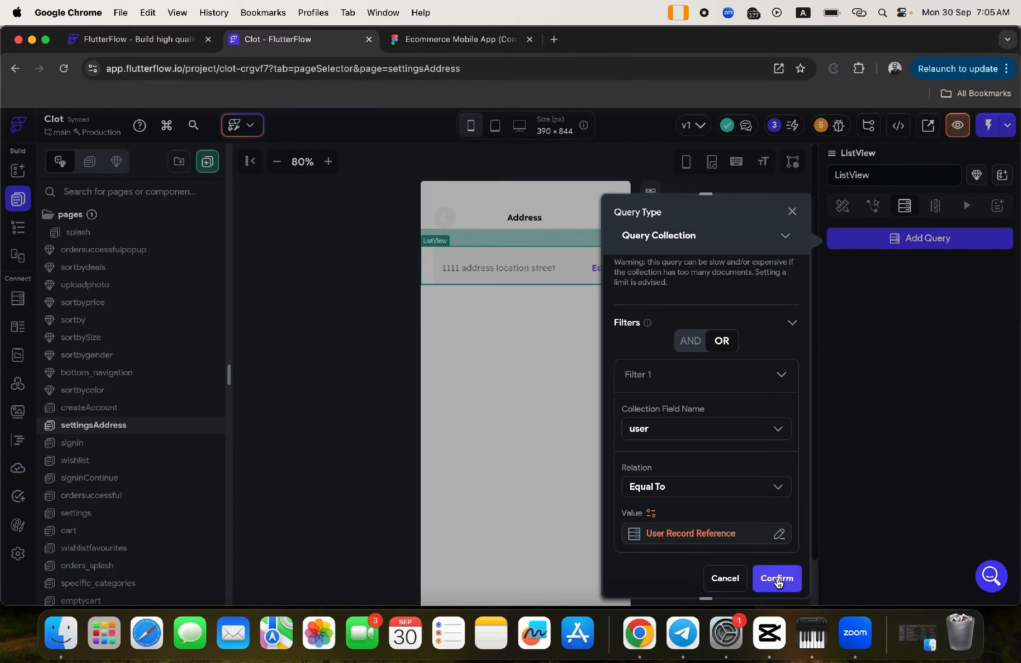
click(777, 579)
click(607, 432)
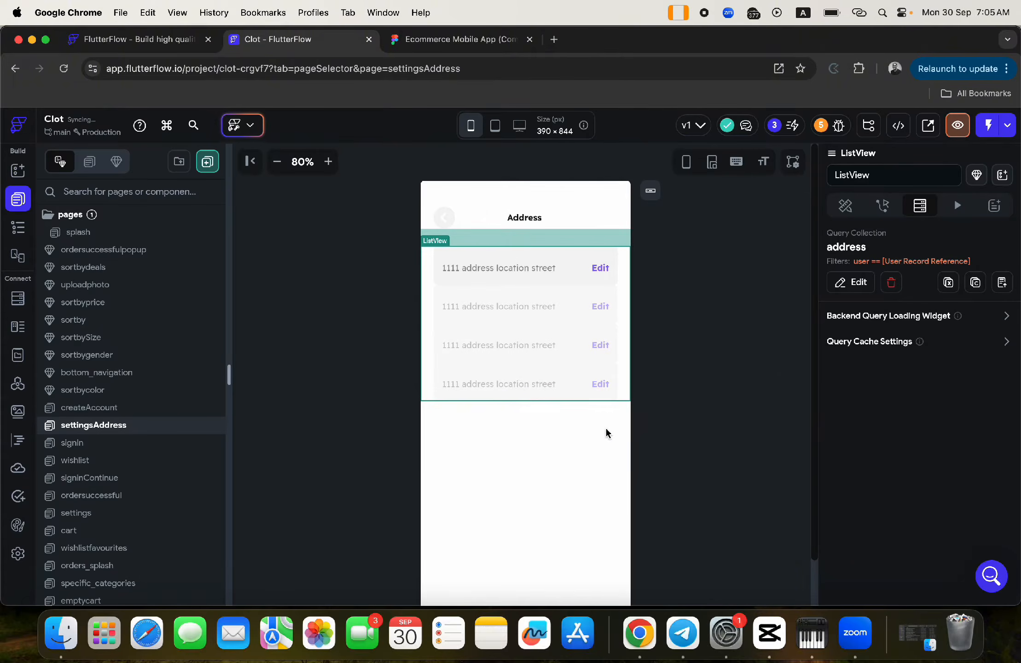
- Give the address card container a bottom padding of 12
click(466, 271)
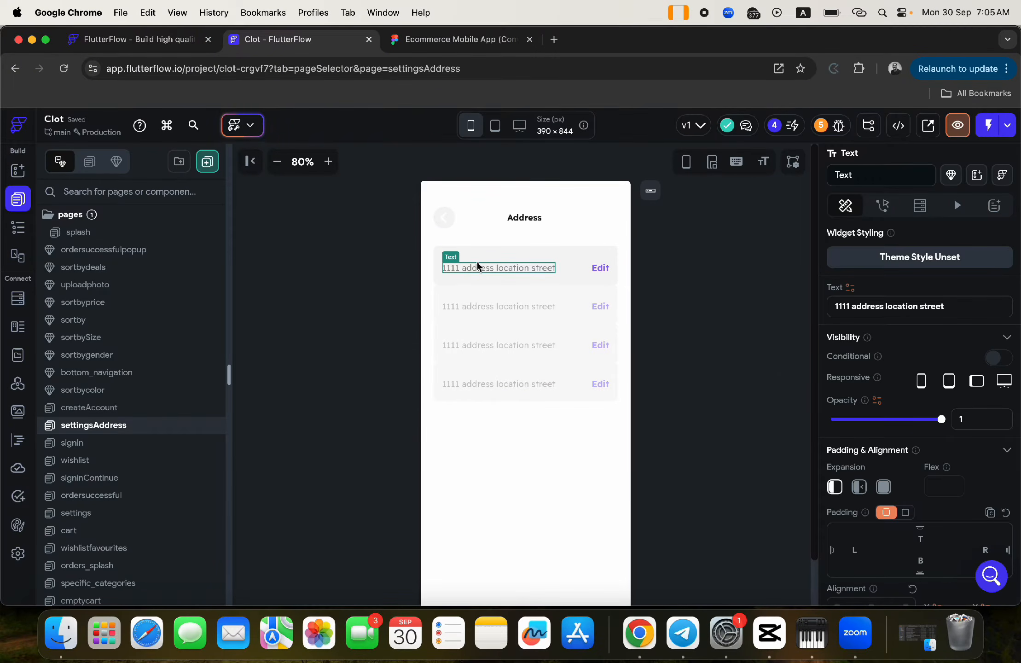
click(488, 287)
click(438, 283)
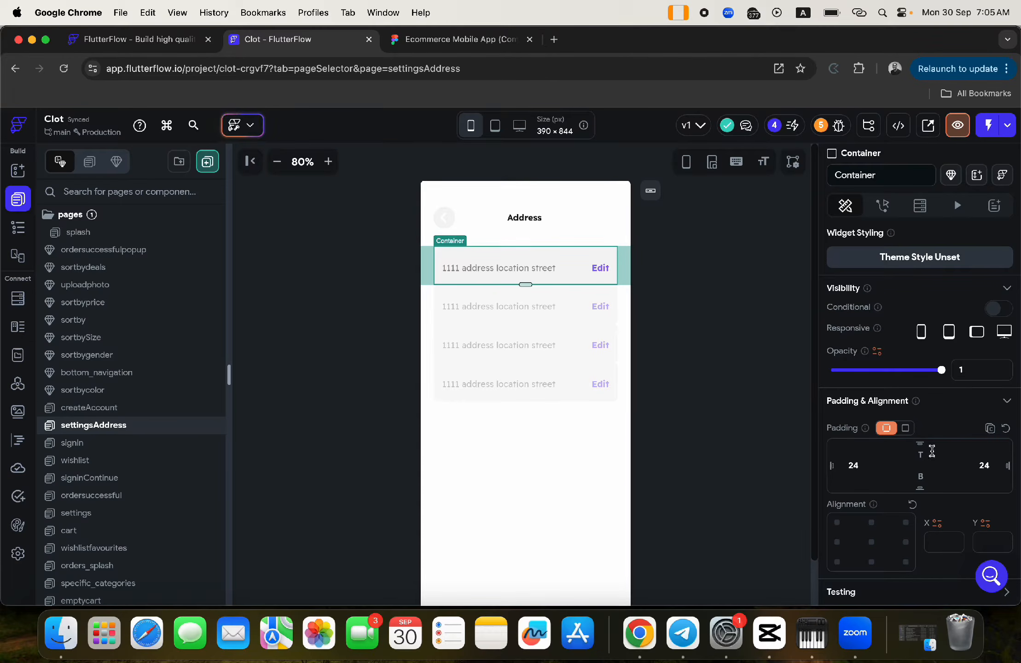
text(12)
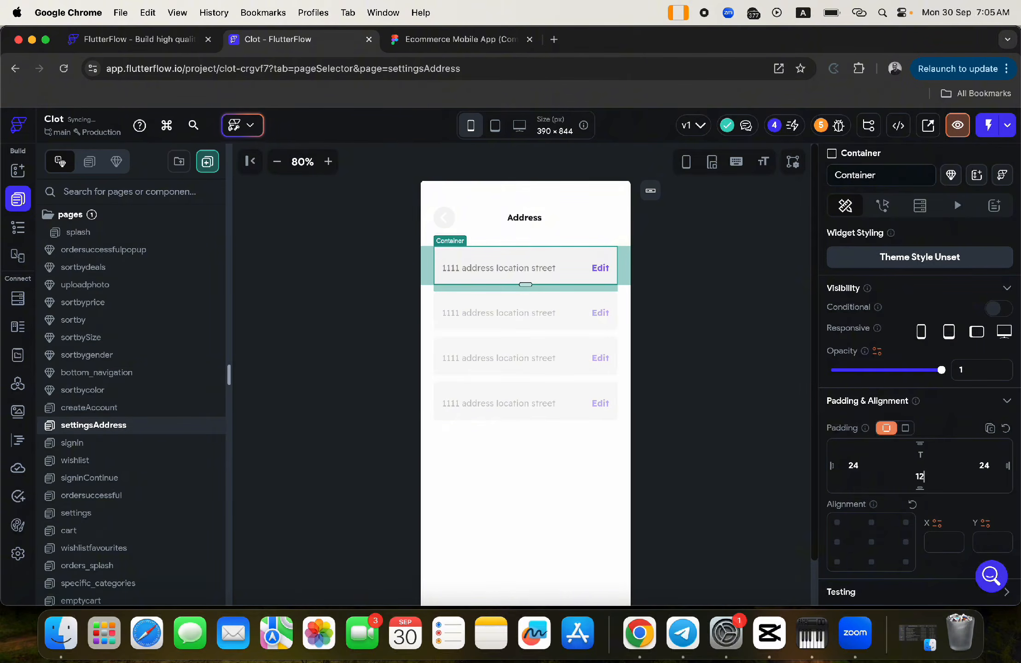
- Set the address text's Expansion to flexible with 12 right padding
click(476, 269)
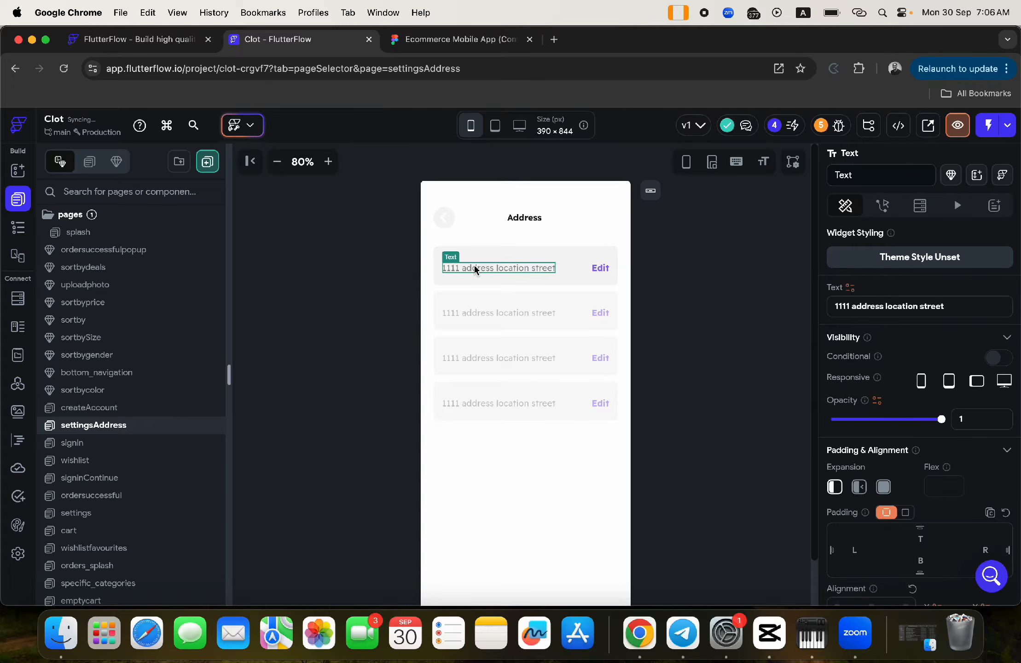
click(851, 289)
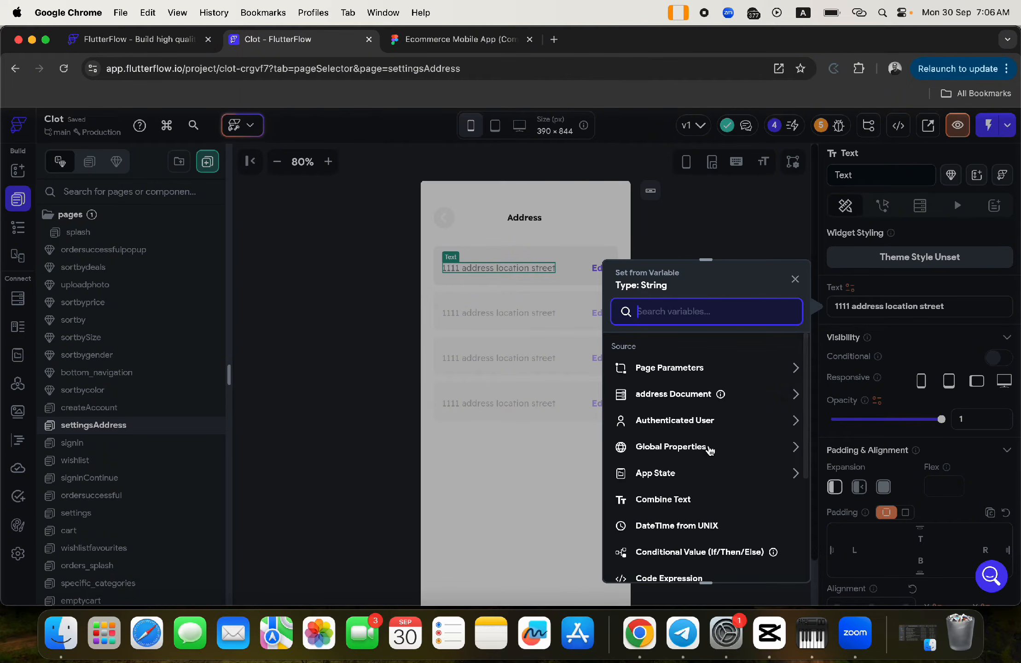
click(866, 330)
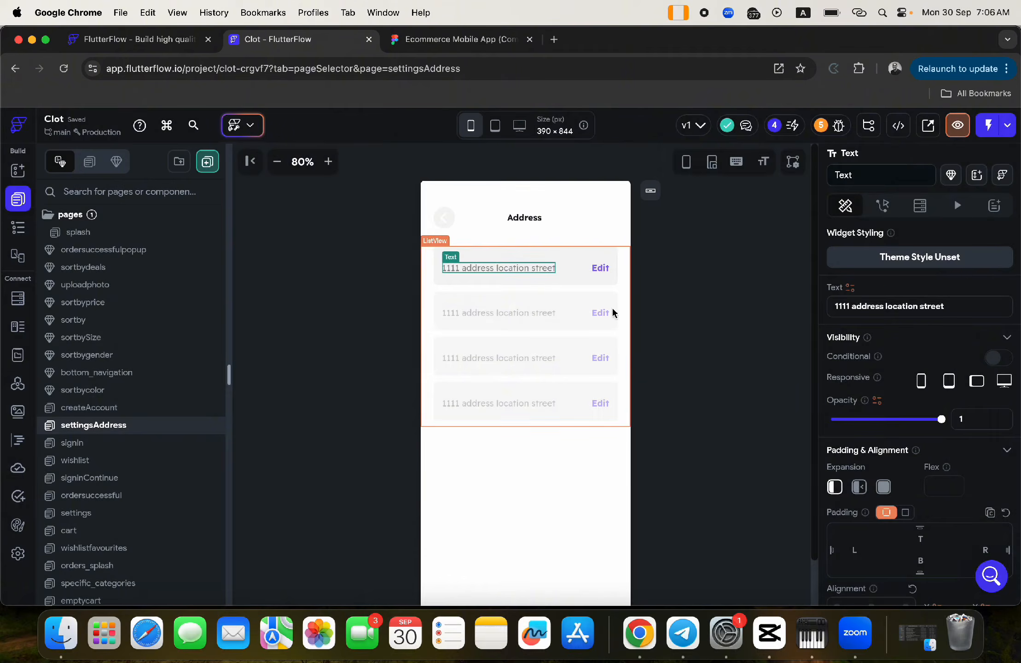
click(859, 488)
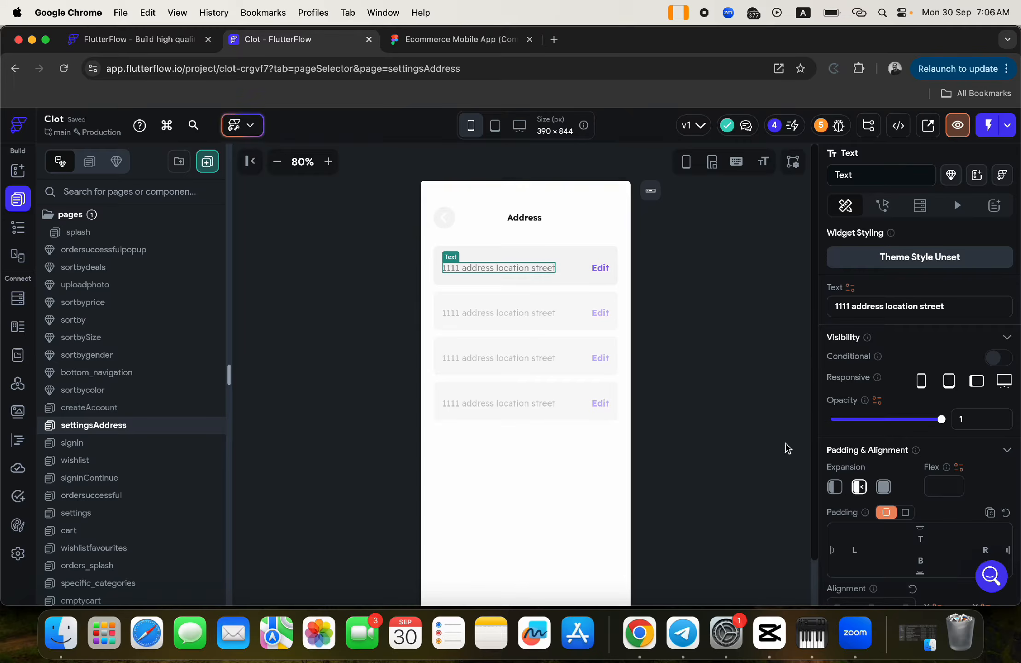
scroll(958, 507, down, 3)
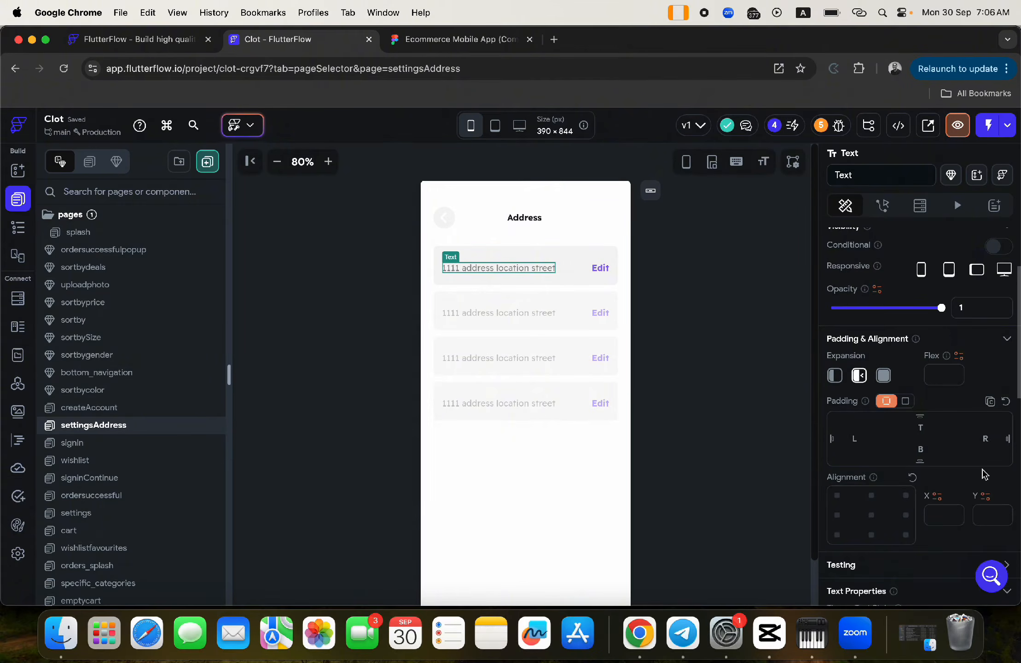
click(986, 436)
text(12)
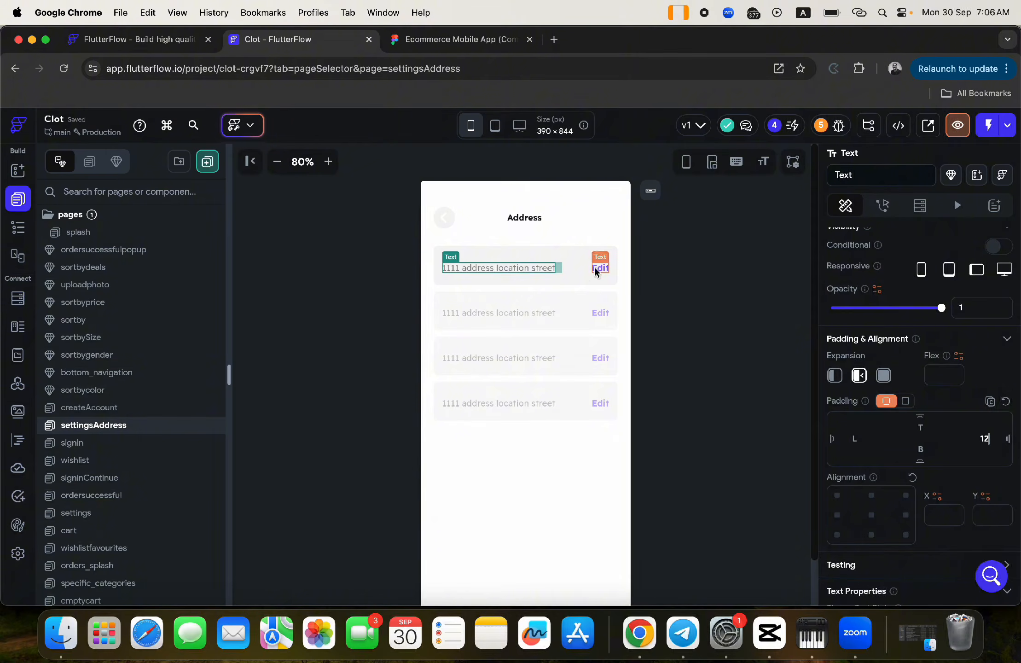
click(596, 268)
click(546, 267)
scroll(892, 395, up, 3)
- Turn the address text into a Combine Text with stress_address as the first piece
click(850, 287)
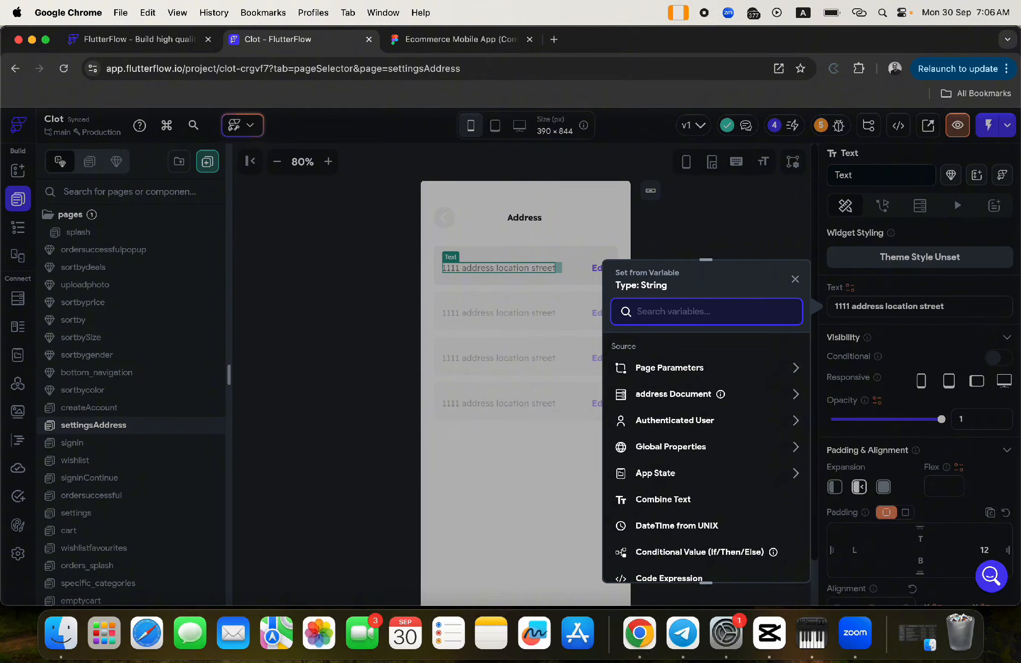
click(654, 500)
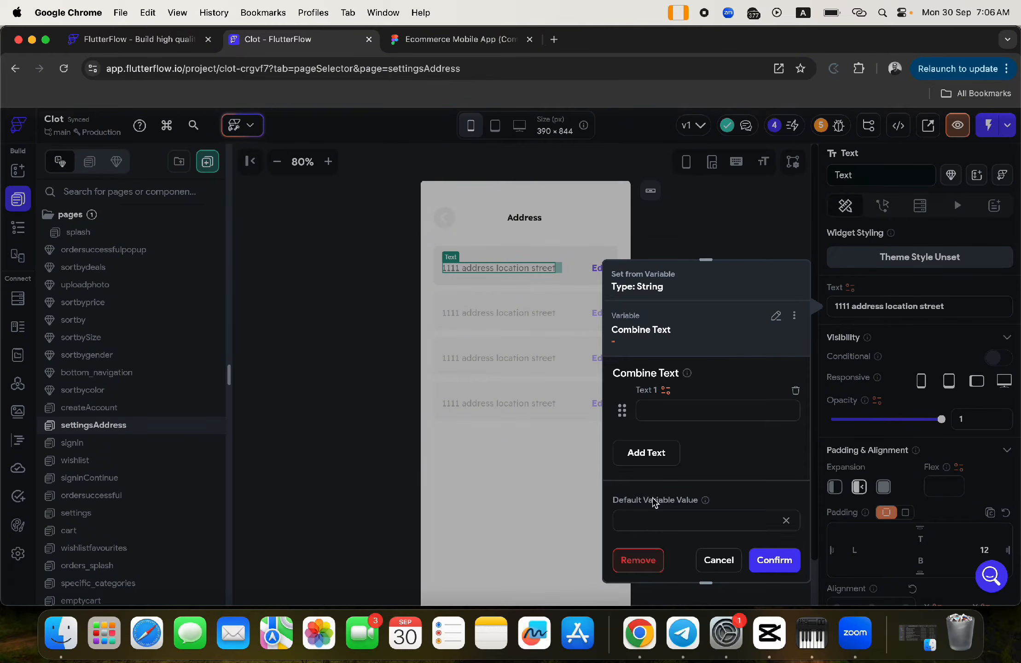
click(665, 392)
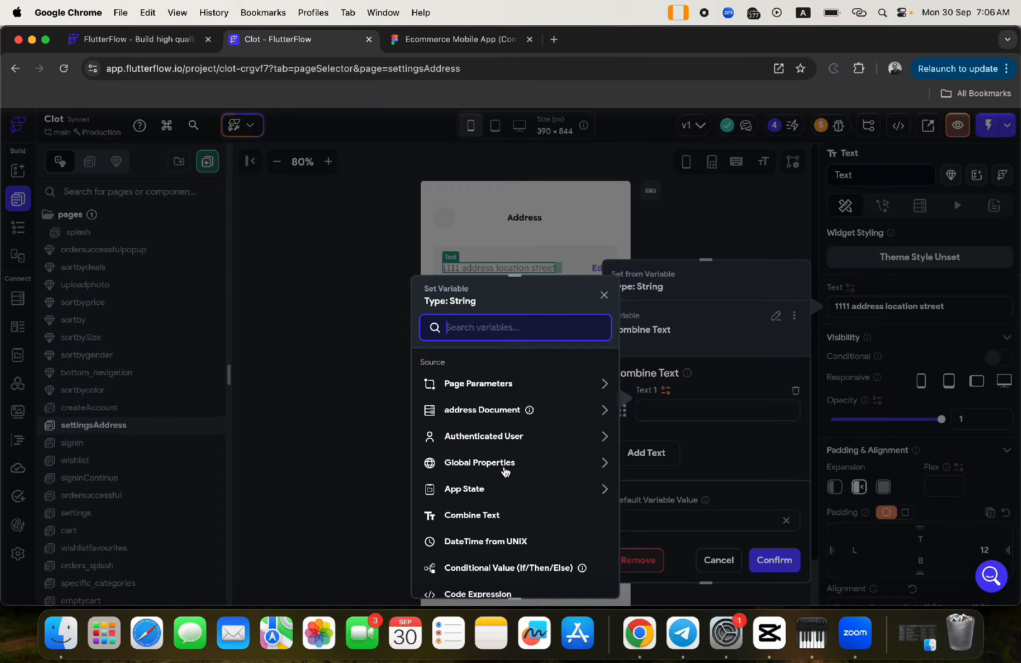
click(475, 415)
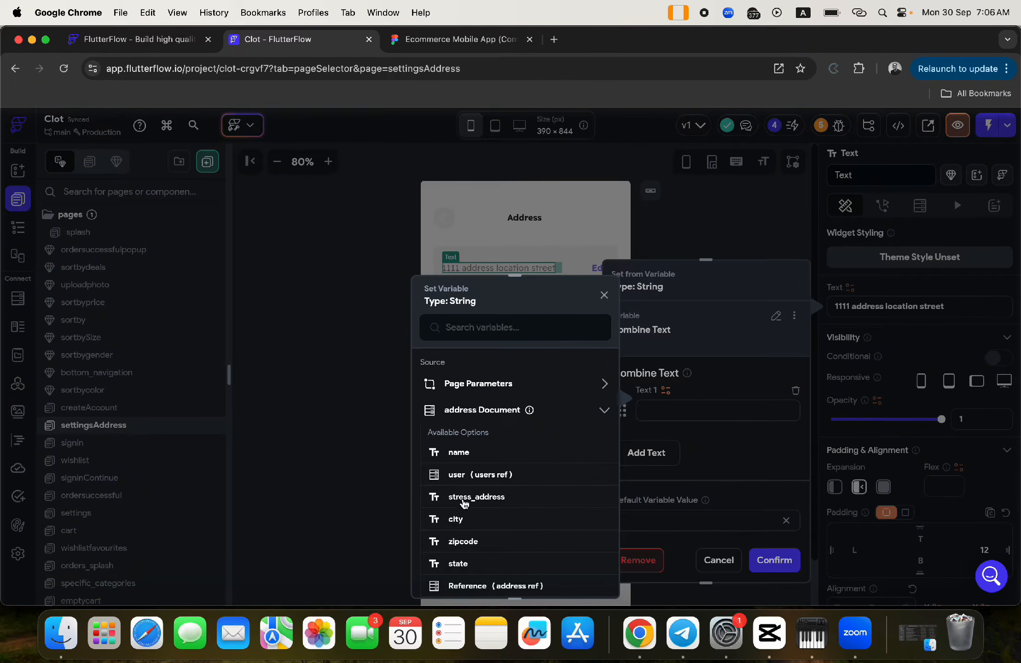
click(465, 497)
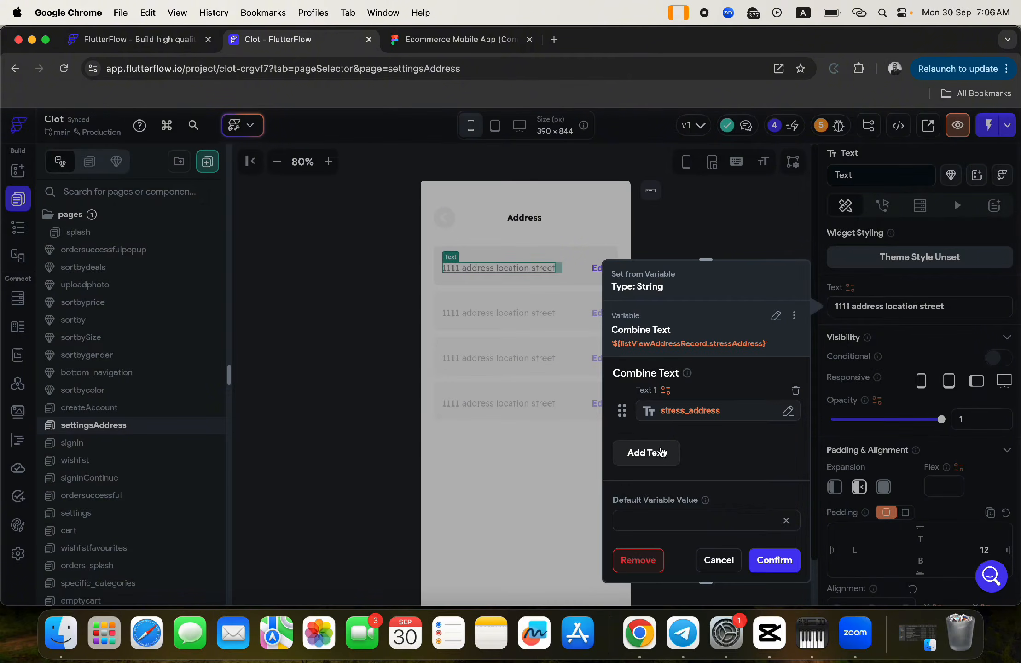
- Add more text pieces, binding the third to city and the fifth to state
click(657, 453)
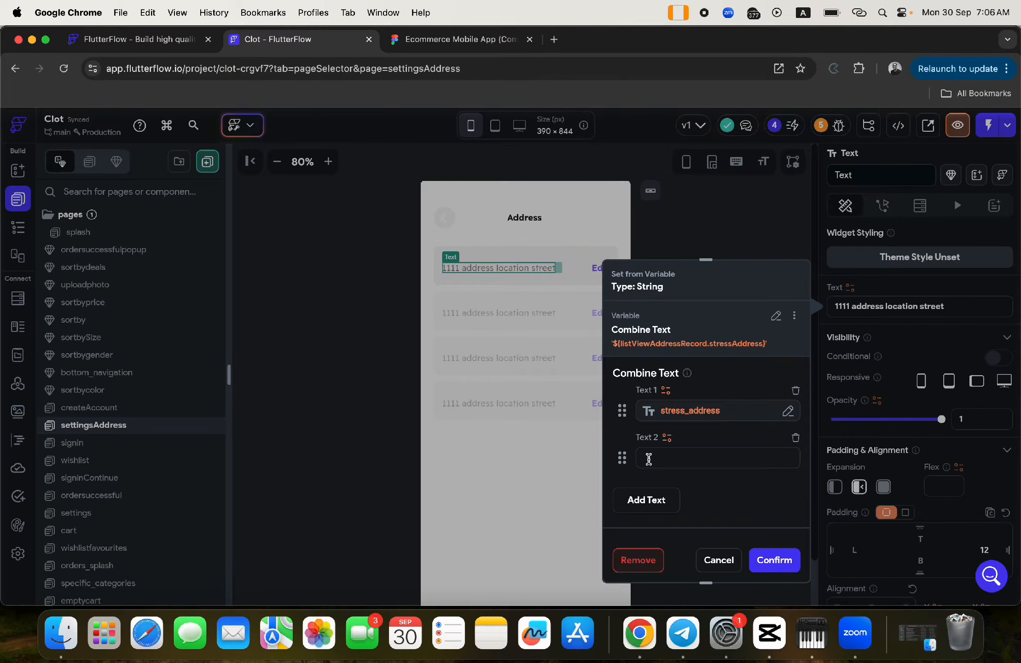
click(646, 503)
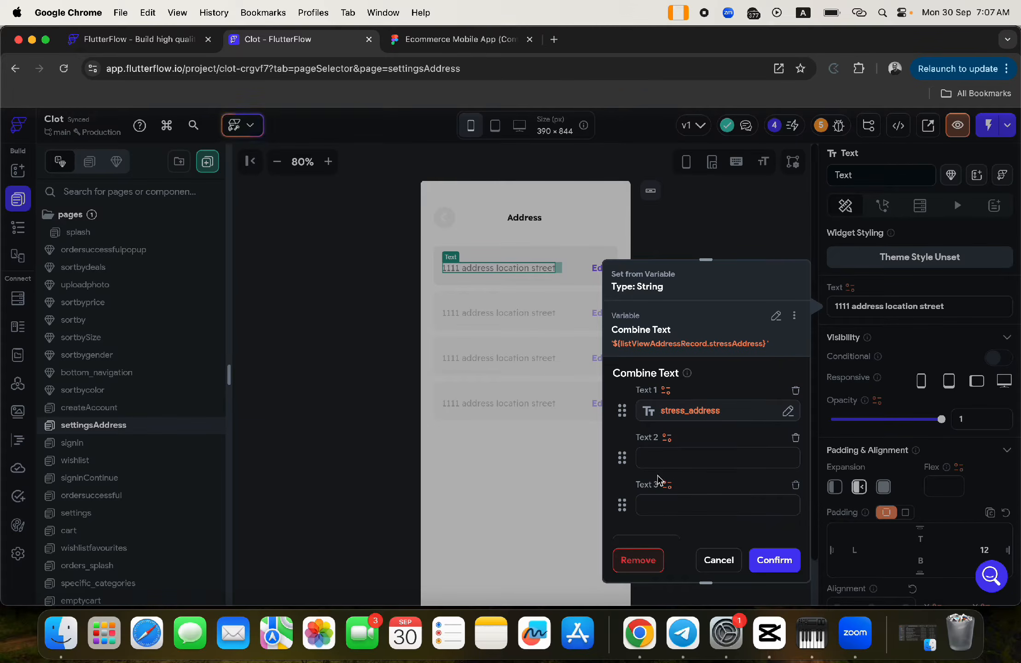
click(668, 486)
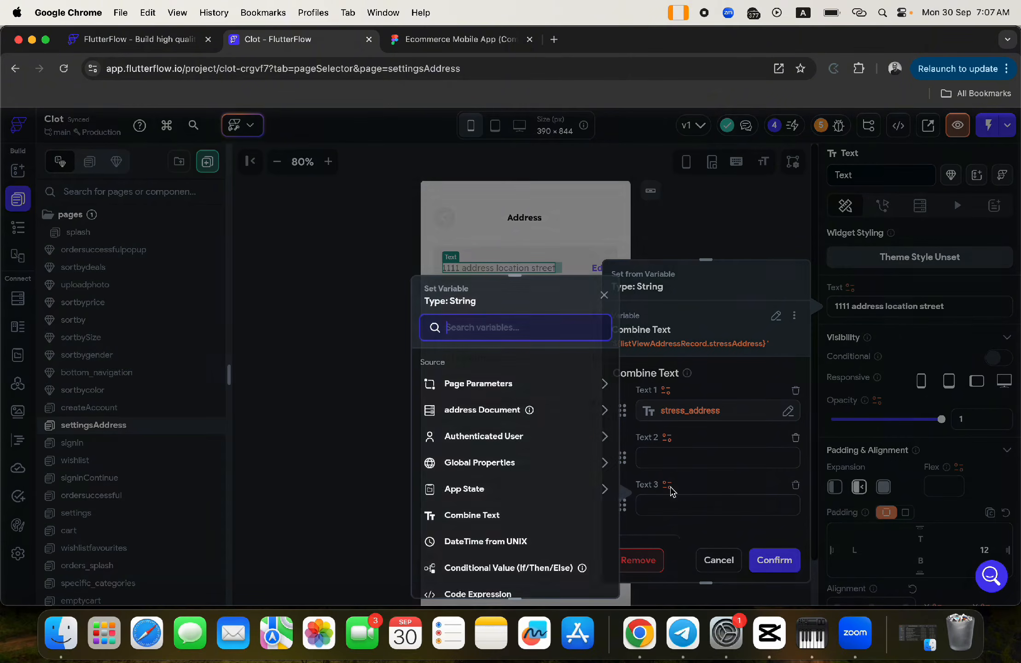
click(464, 416)
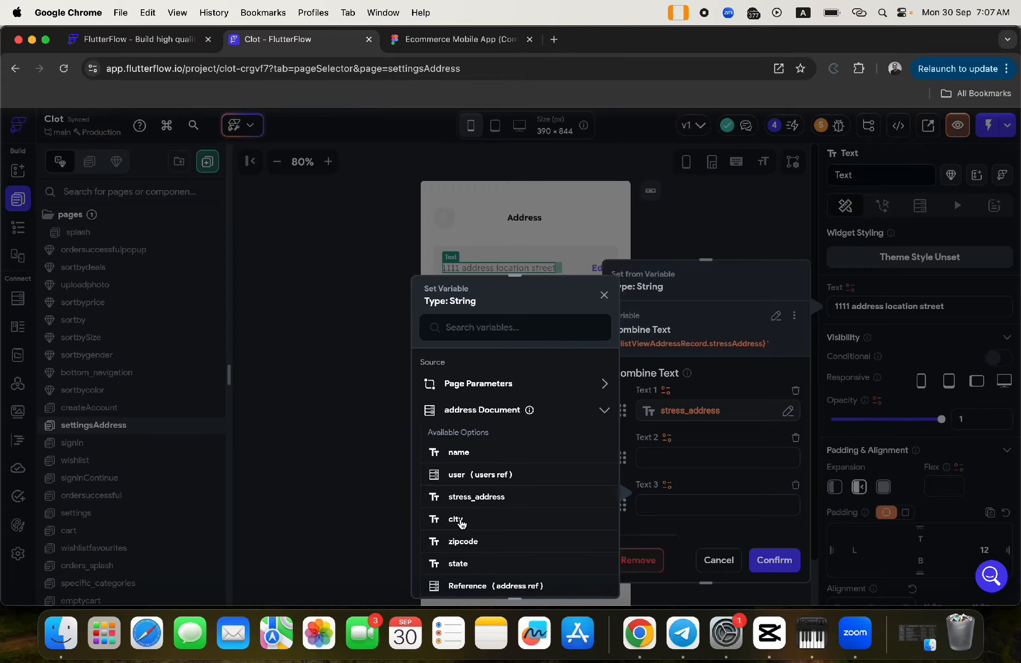
click(461, 522)
scroll(665, 518, down, 3)
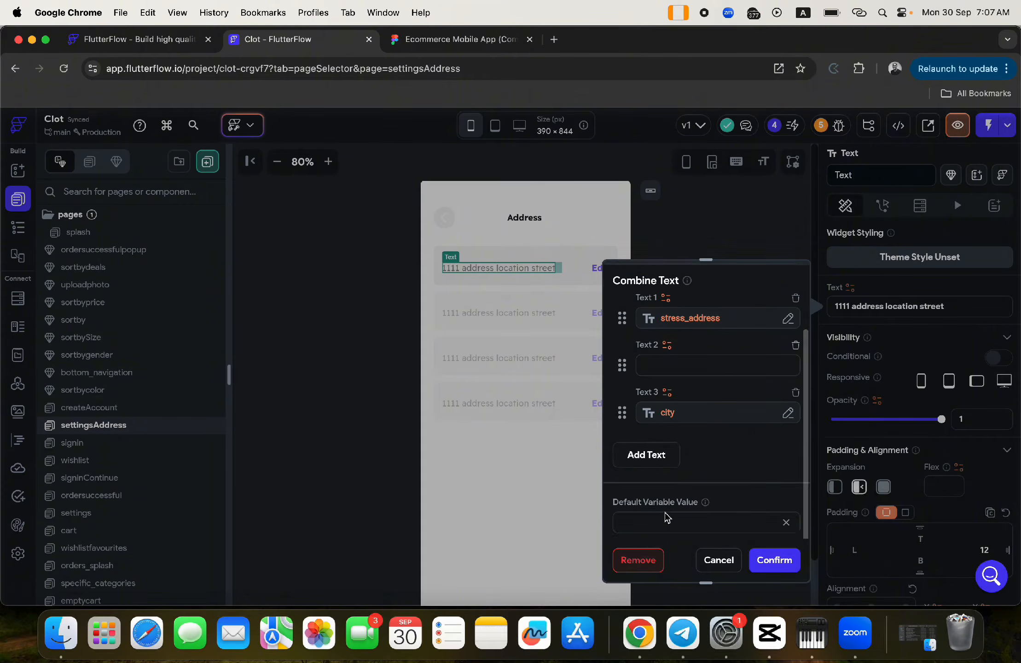
click(644, 443)
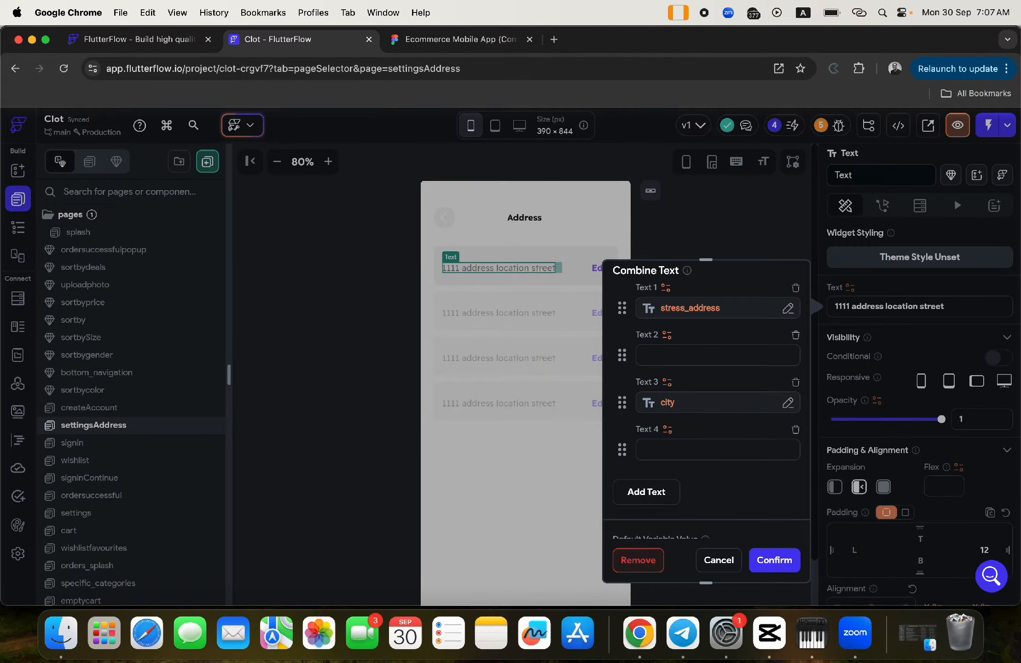
click(647, 492)
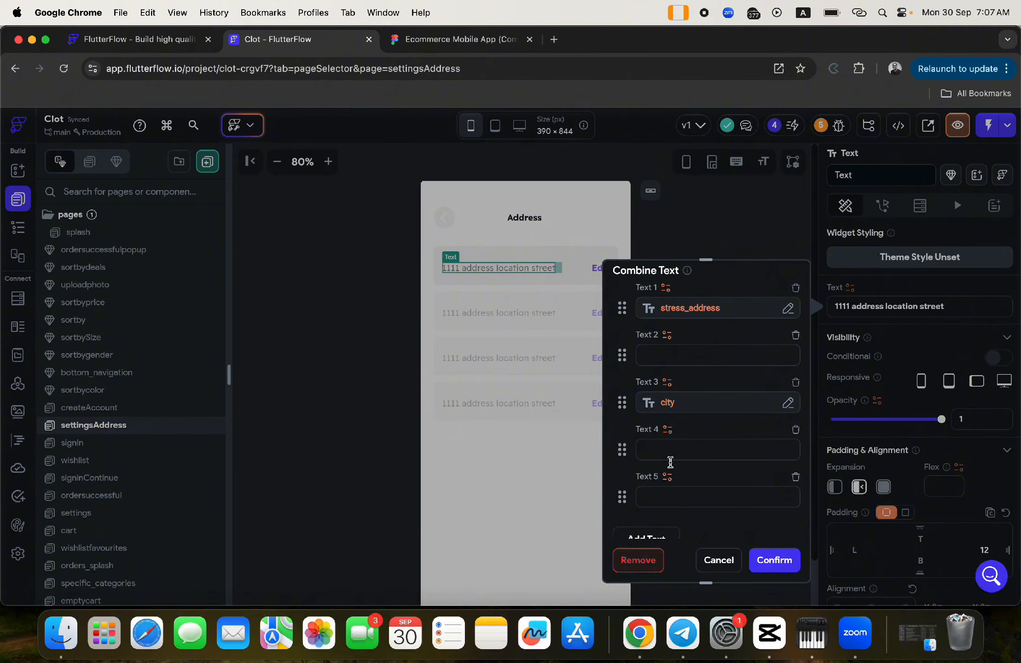
click(668, 481)
click(479, 411)
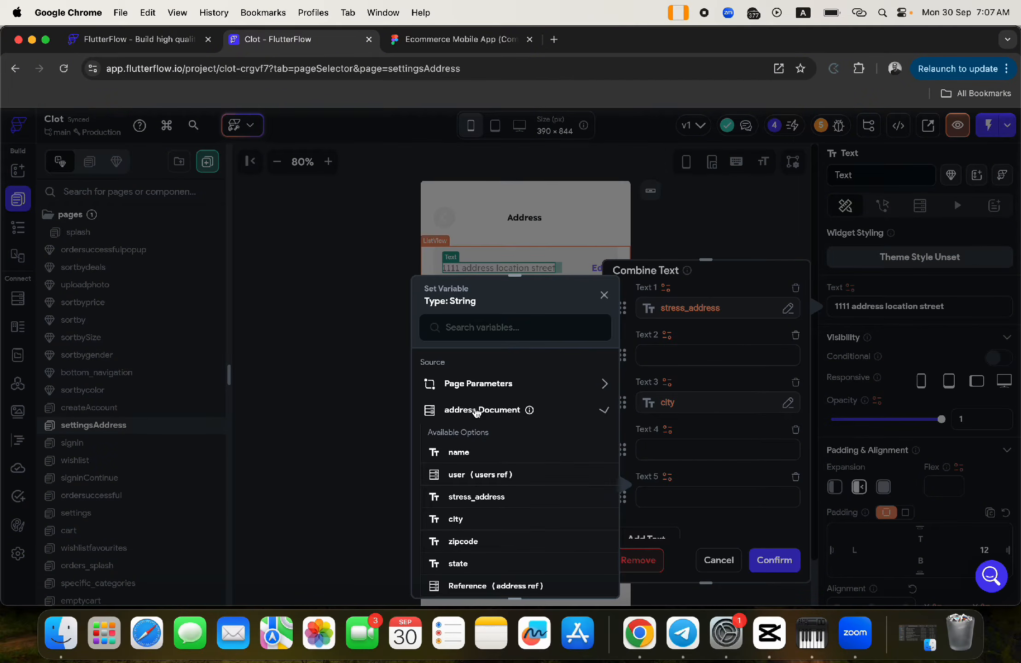
click(473, 563)
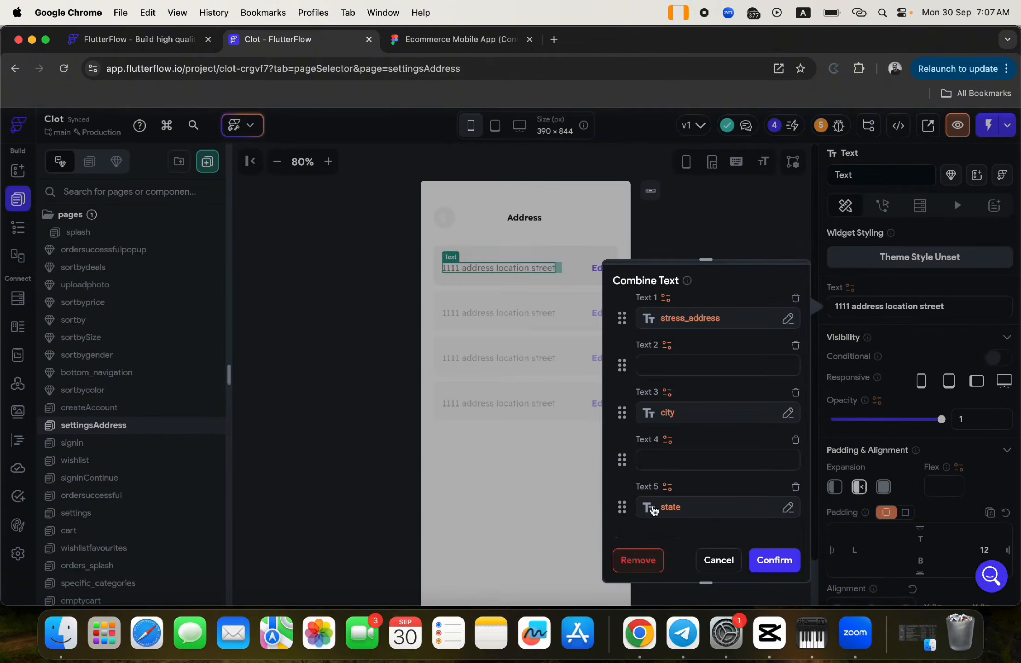
- Bind the seventh piece to zipcode and apply the combined address text
scroll(663, 459, down, 3)
click(652, 400)
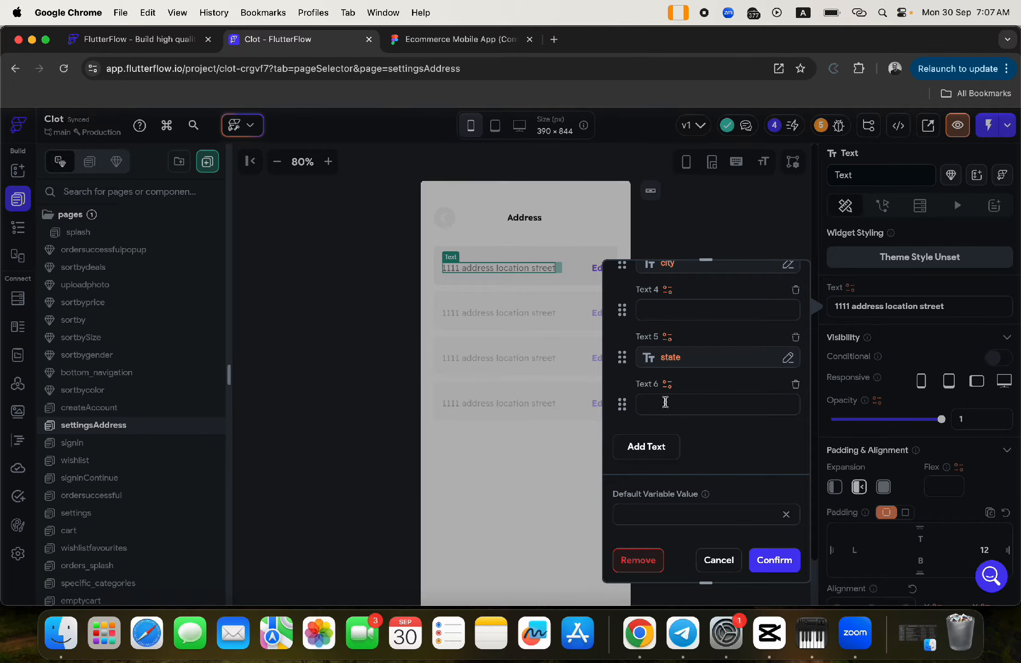
click(648, 447)
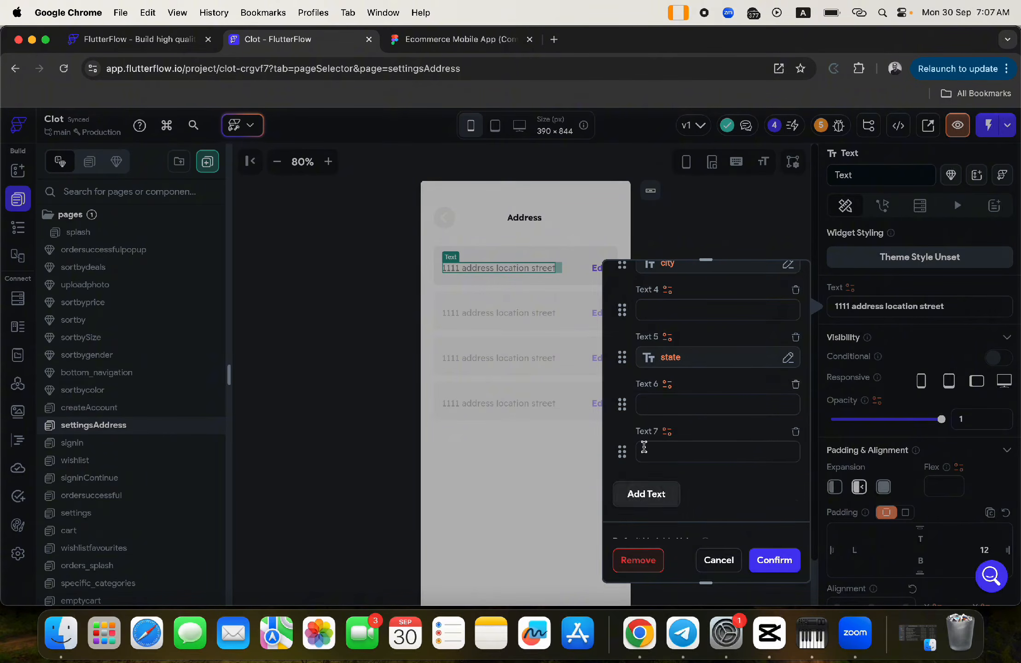
click(667, 432)
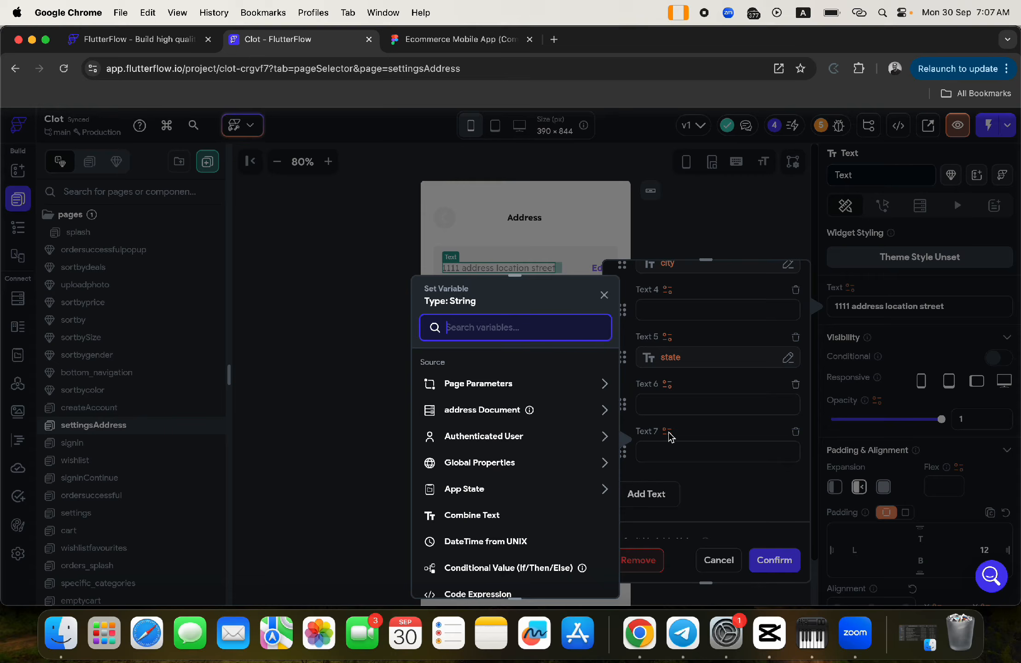
click(479, 409)
click(464, 541)
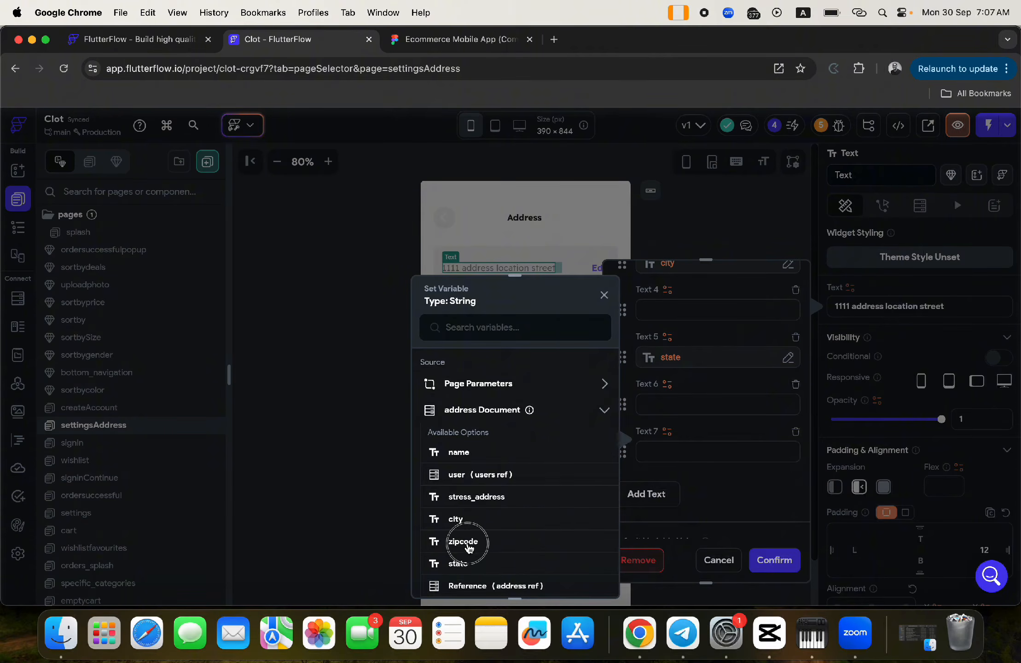
click(775, 560)
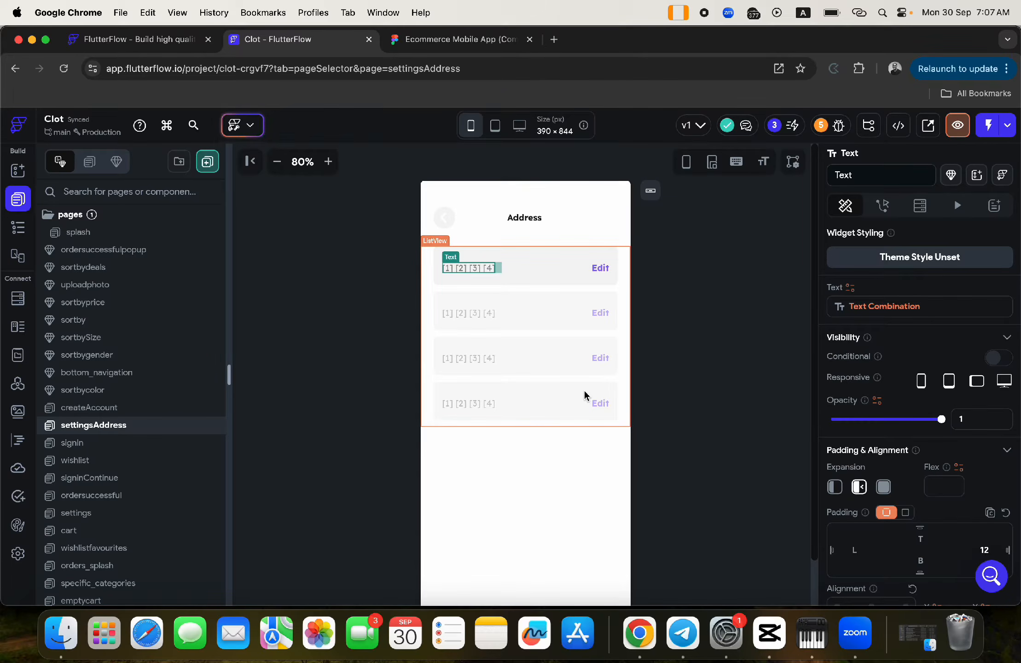
click(539, 486)
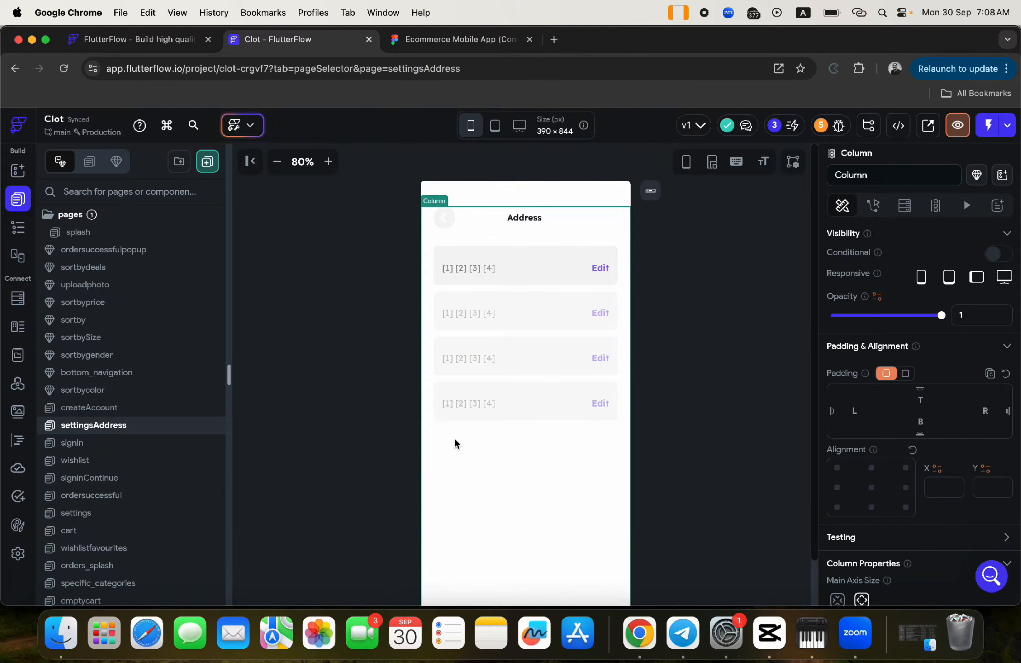
- Dismiss the new page template picker and show the settingsAddress widget tree
click(208, 161)
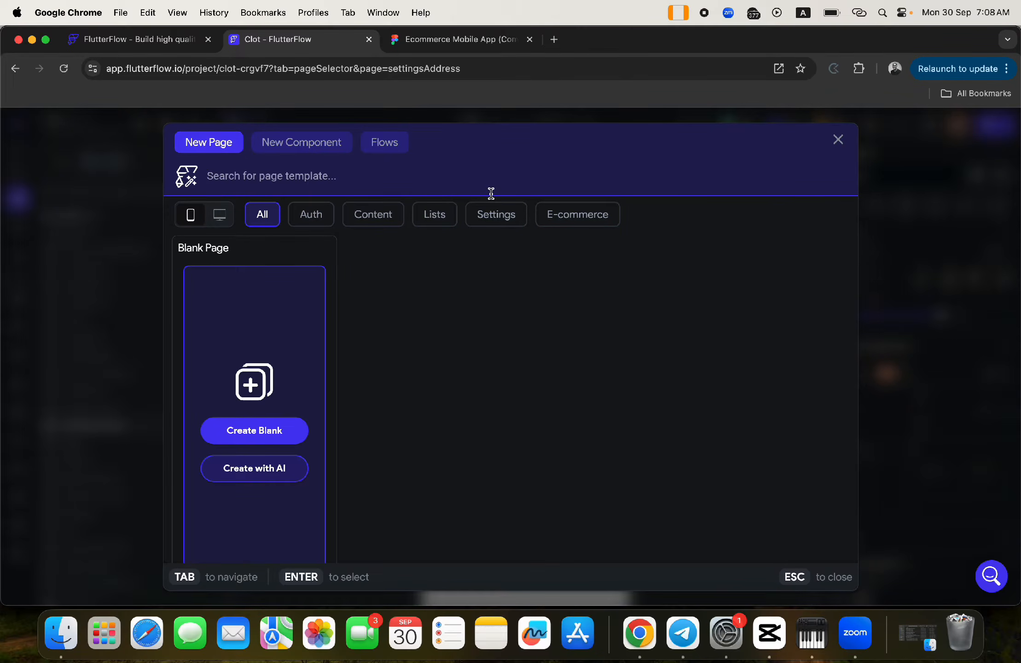
click(838, 140)
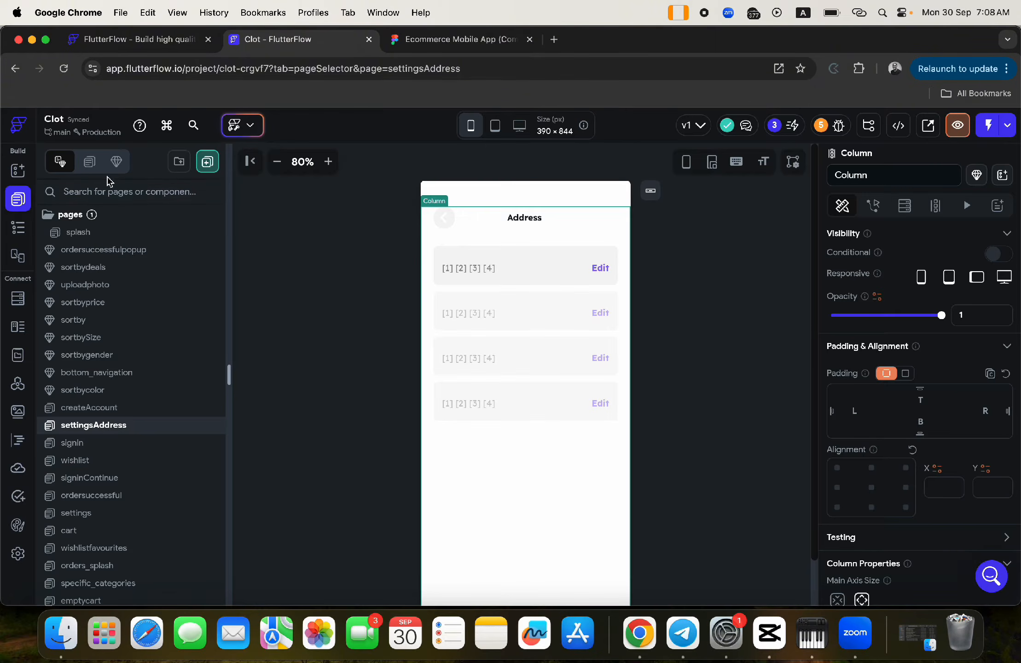
click(17, 227)
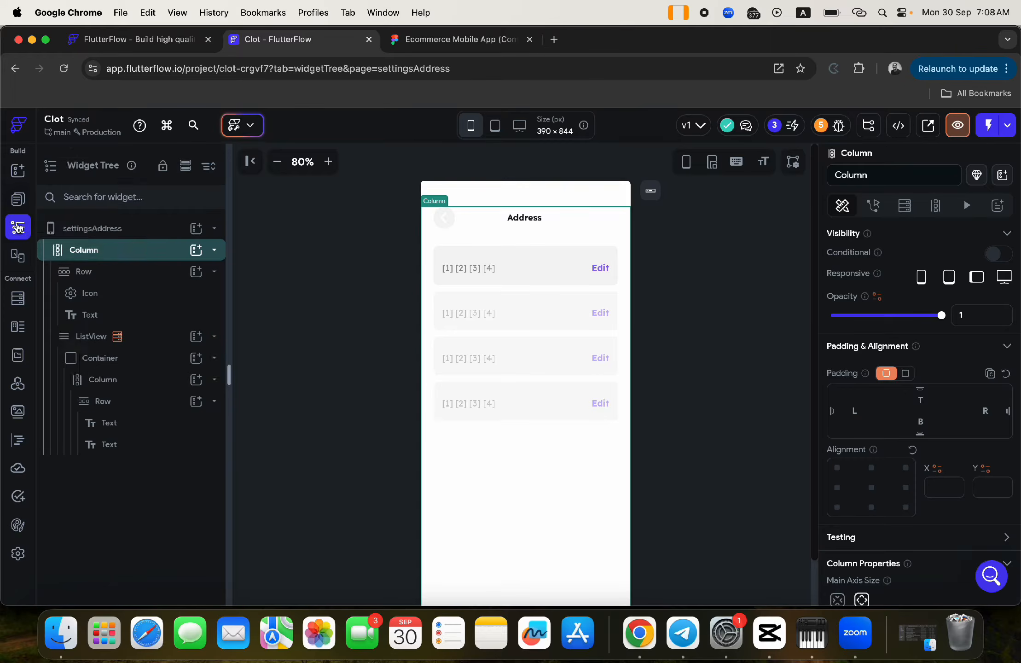
- Add a button labelled 'Add new address' below the address list
click(194, 251)
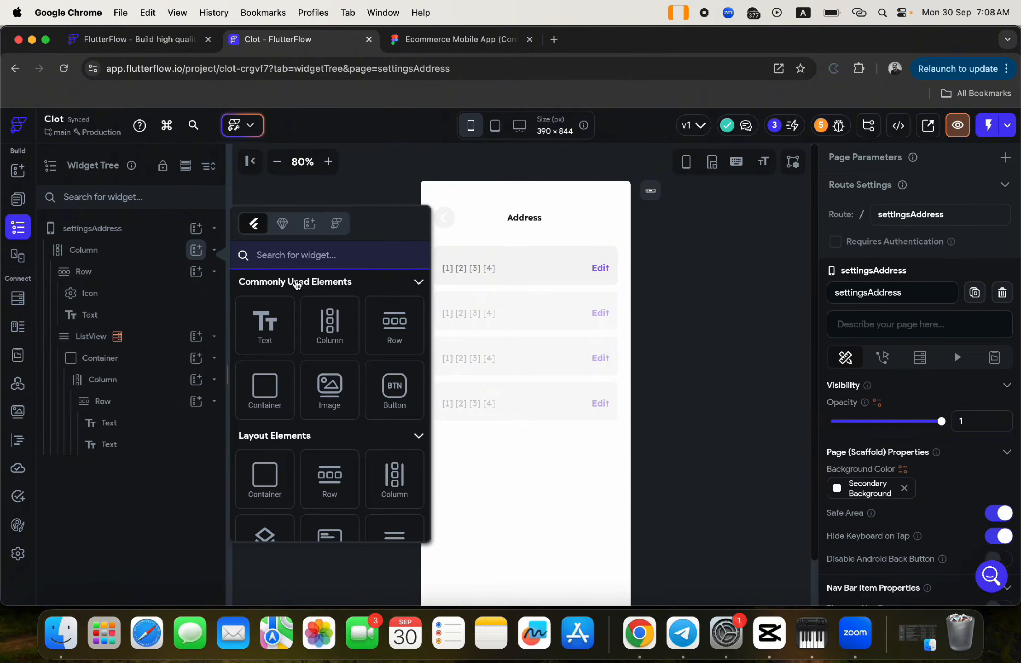
click(395, 399)
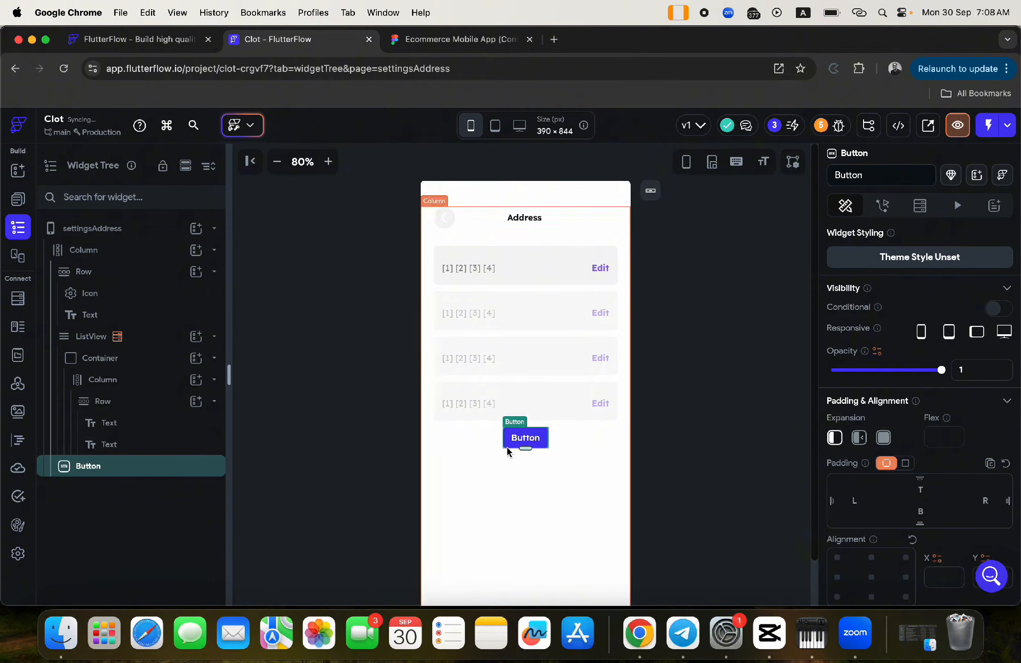
scroll(953, 373, down, 7)
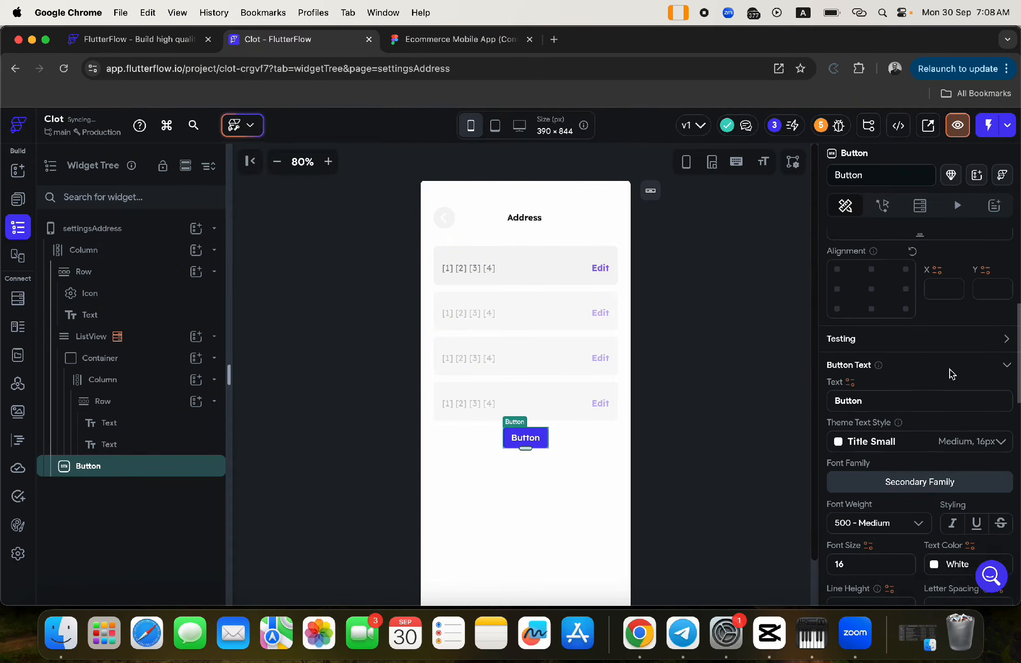
drag(875, 381, 807, 380)
text(Add)
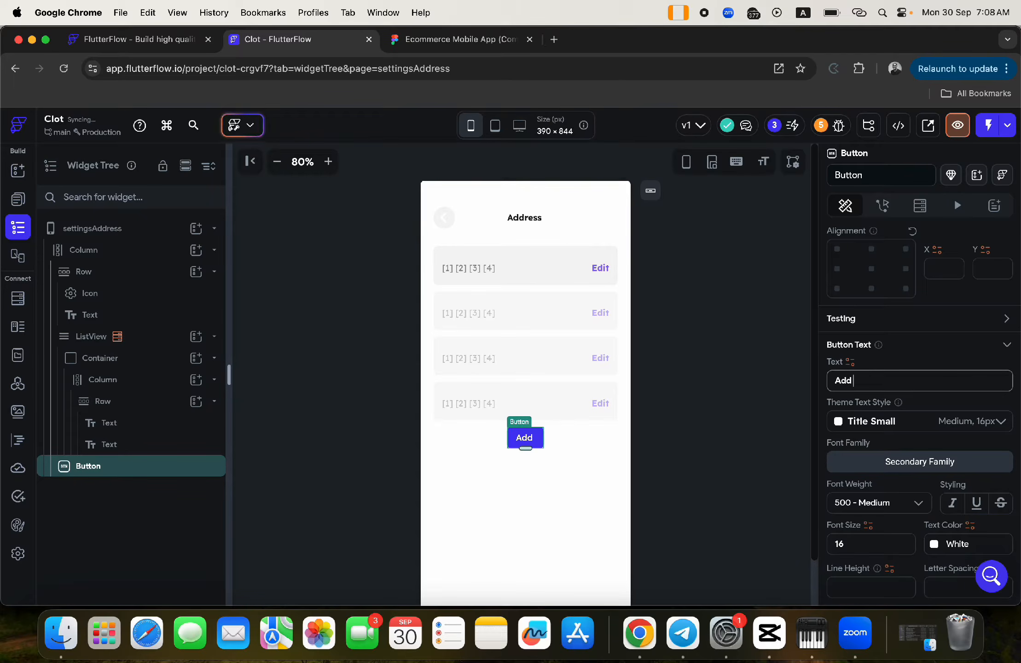
text( new a)
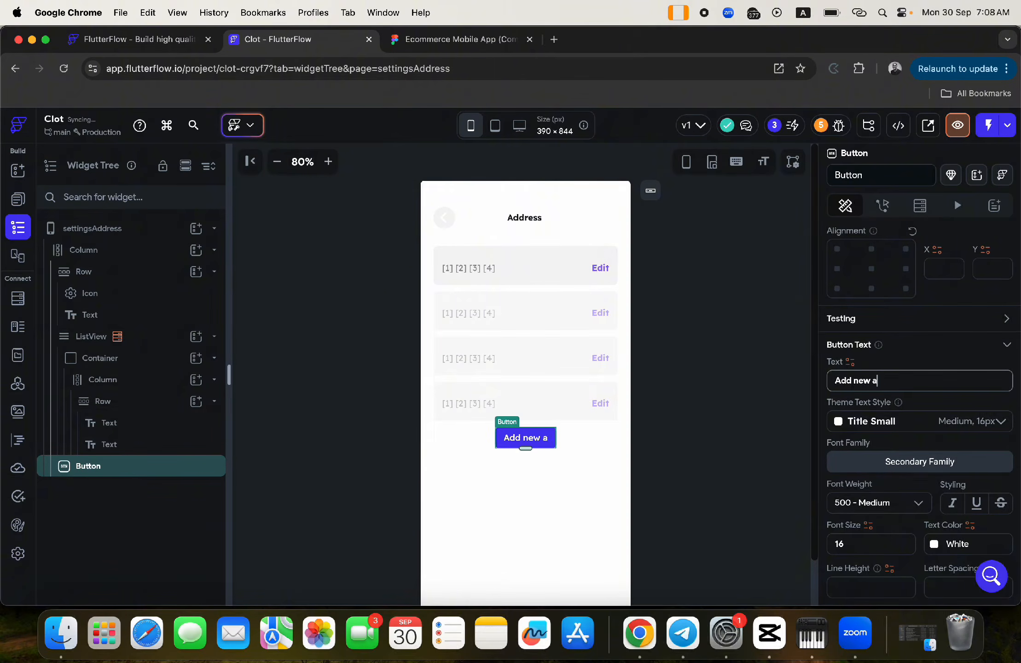
text(ddress)
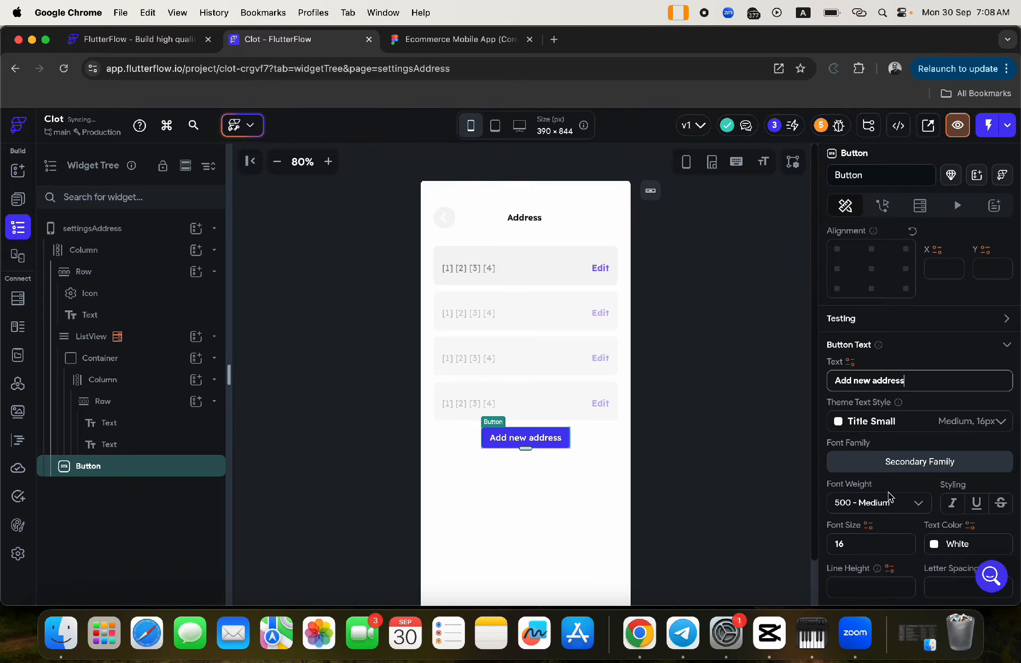
- Make the button full width with left and right padding 20 and top padding 50
scroll(892, 498, down, 5)
click(905, 450)
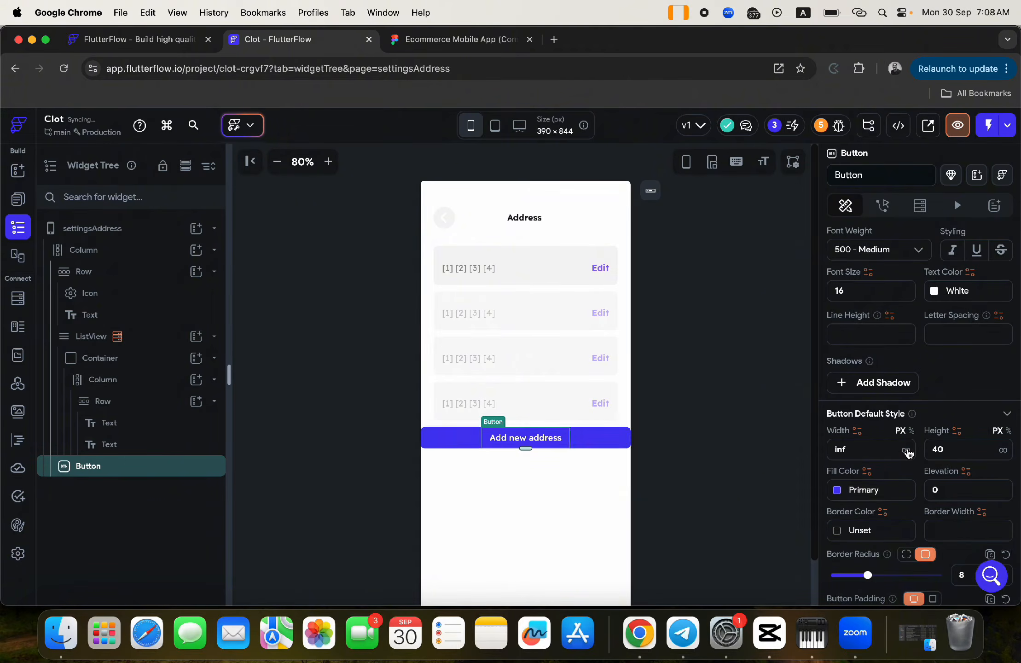
scroll(861, 313, up, 8)
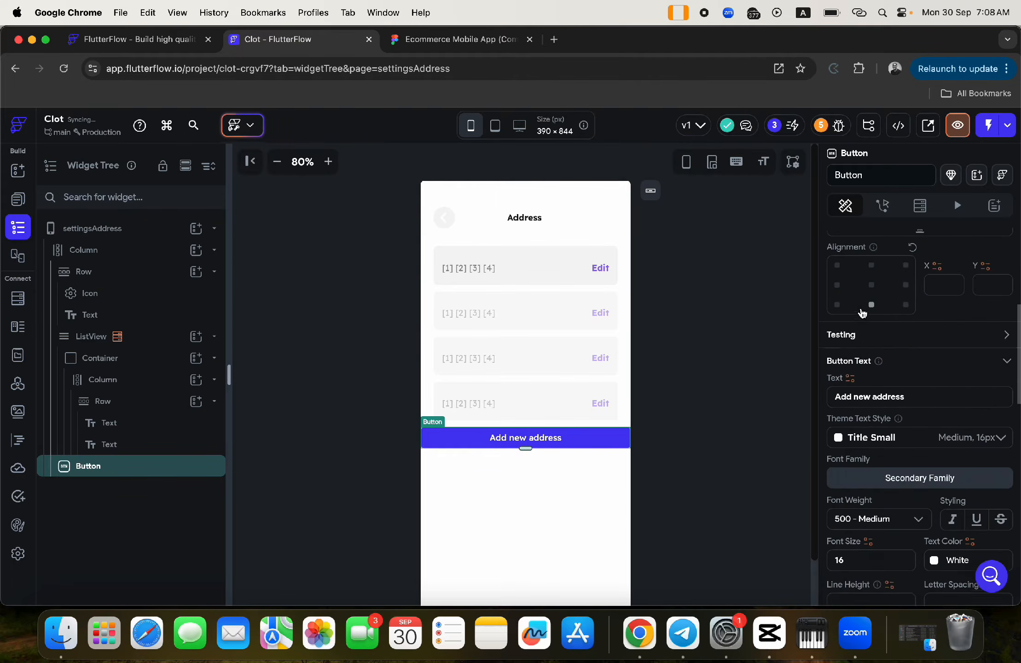
text(20)
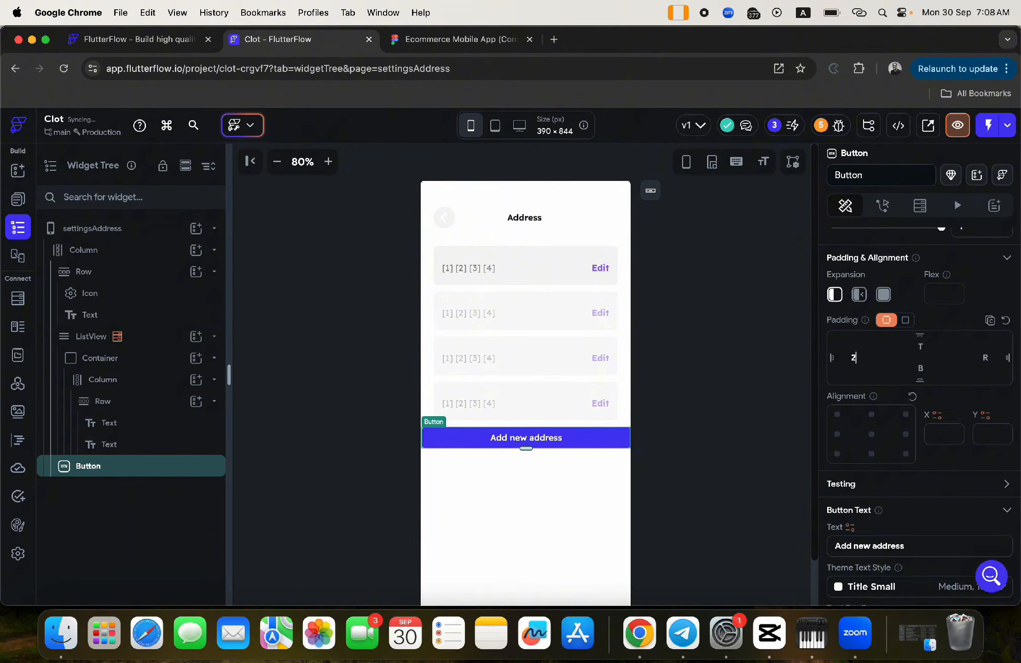
click(981, 357)
text(20)
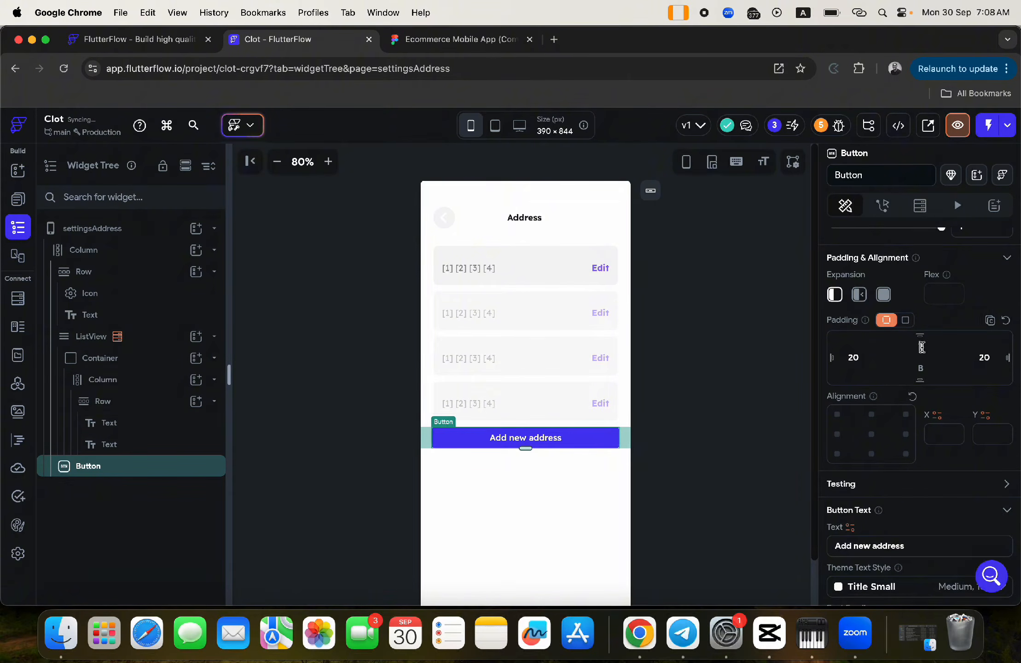
click(922, 347)
text(50)
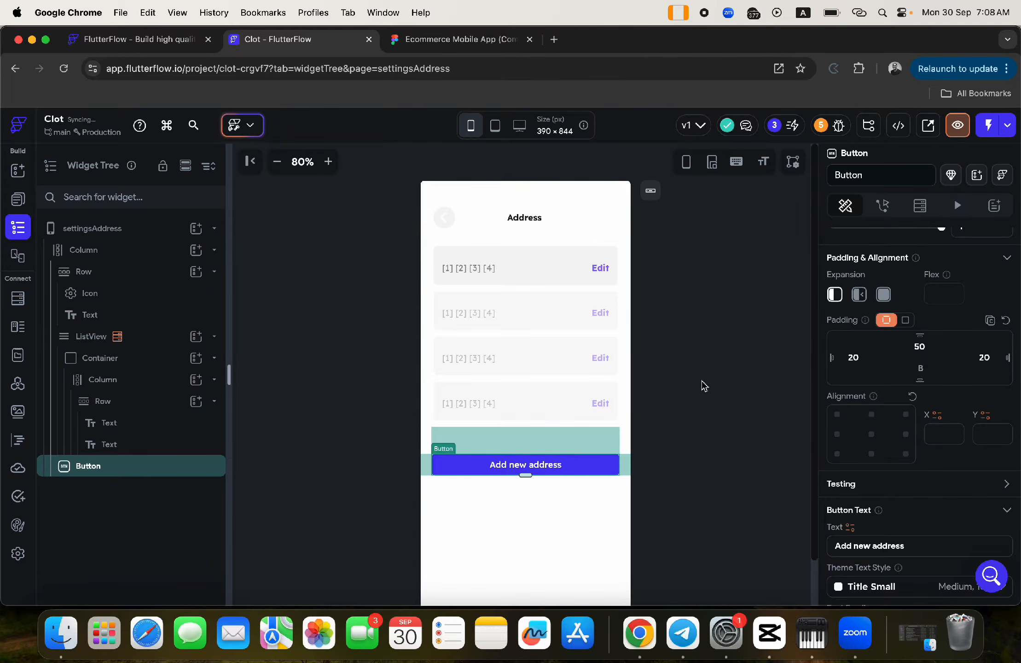
click(703, 385)
click(579, 466)
click(440, 40)
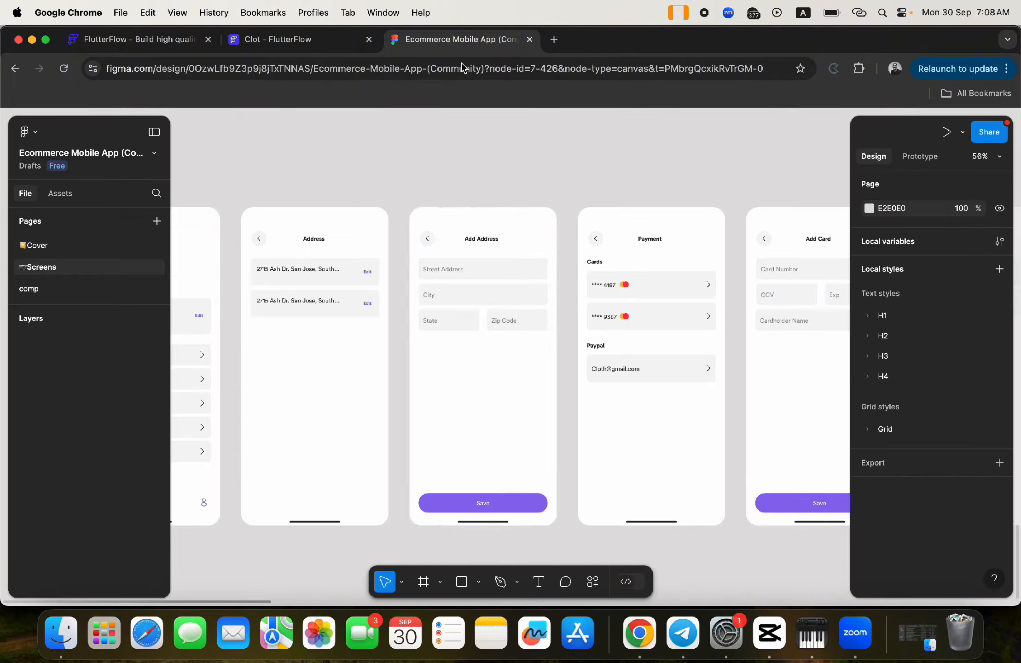
- Detach the Figma Save button's fill style to reveal hex 8E6CEF, then return to FlutterFlow
click(536, 507)
click(536, 506)
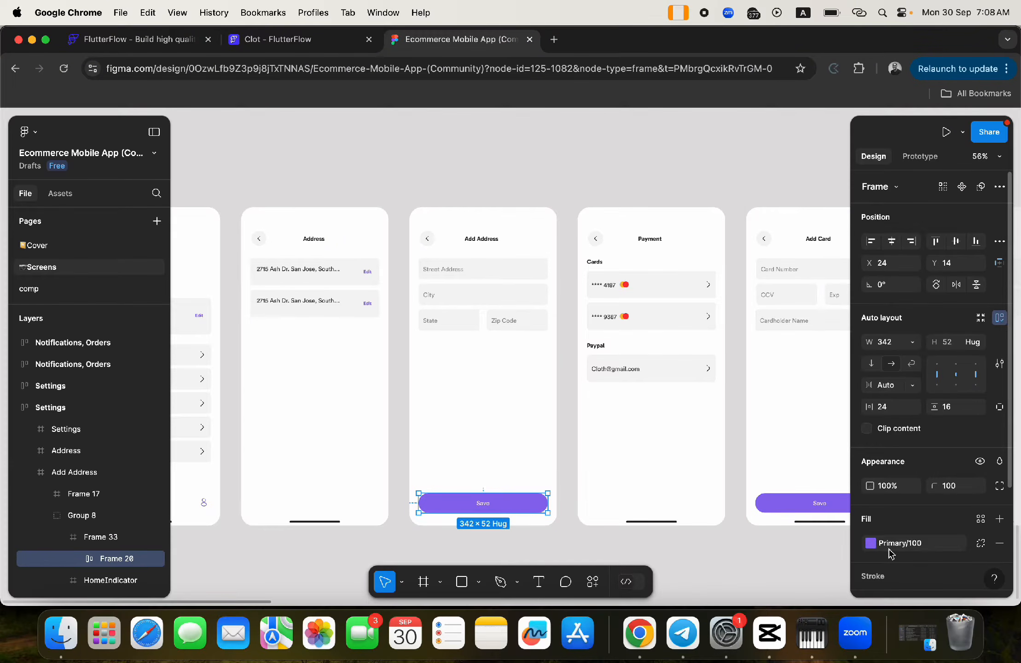
click(980, 543)
click(904, 548)
key(super+c)
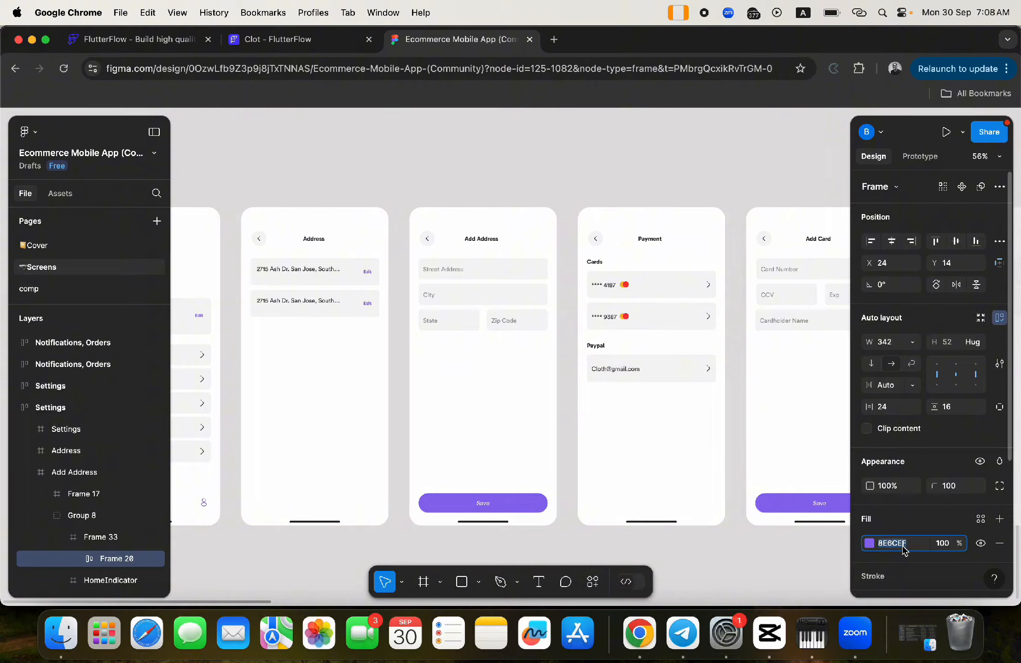
click(272, 41)
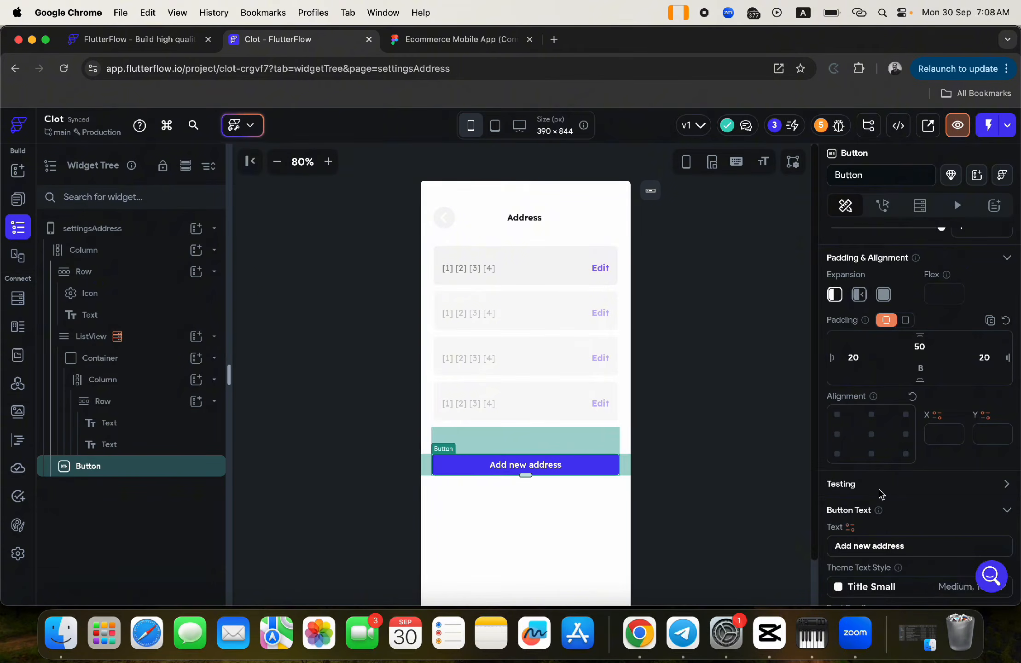
- Set the Add new address button's fill colour to 8E6CEF
scroll(881, 494, down, 10)
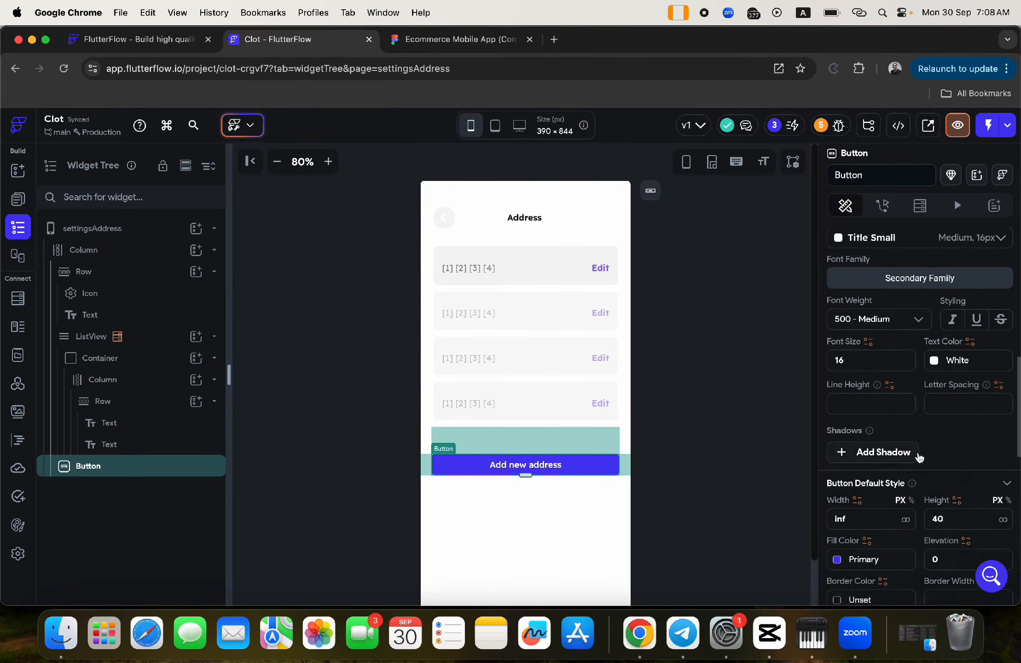
scroll(919, 458, down, 2)
click(865, 512)
key(super+v)
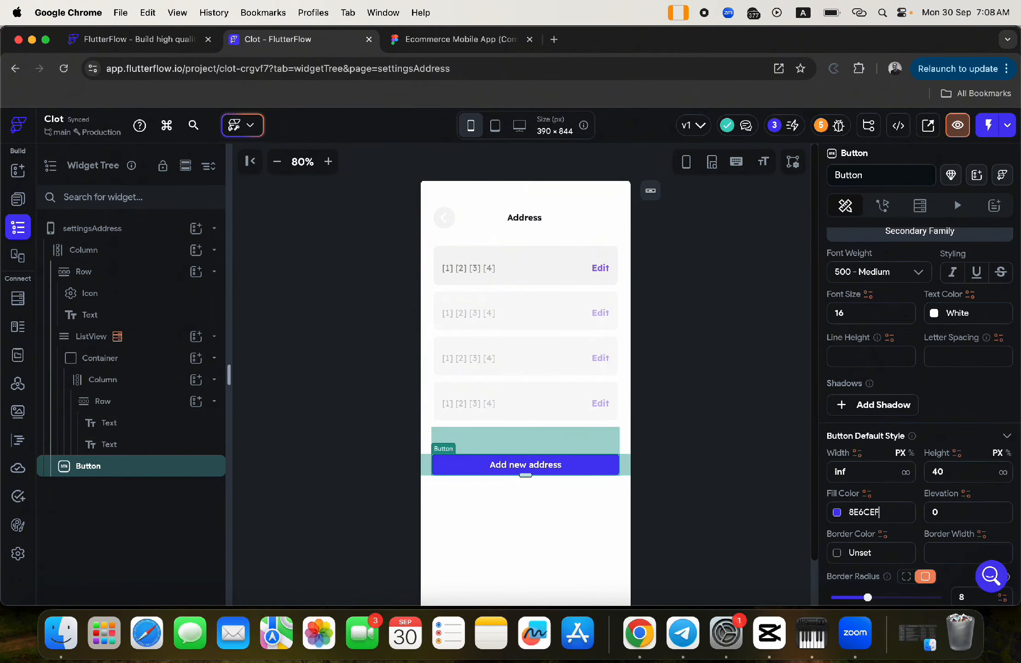
key(Return)
click(689, 380)
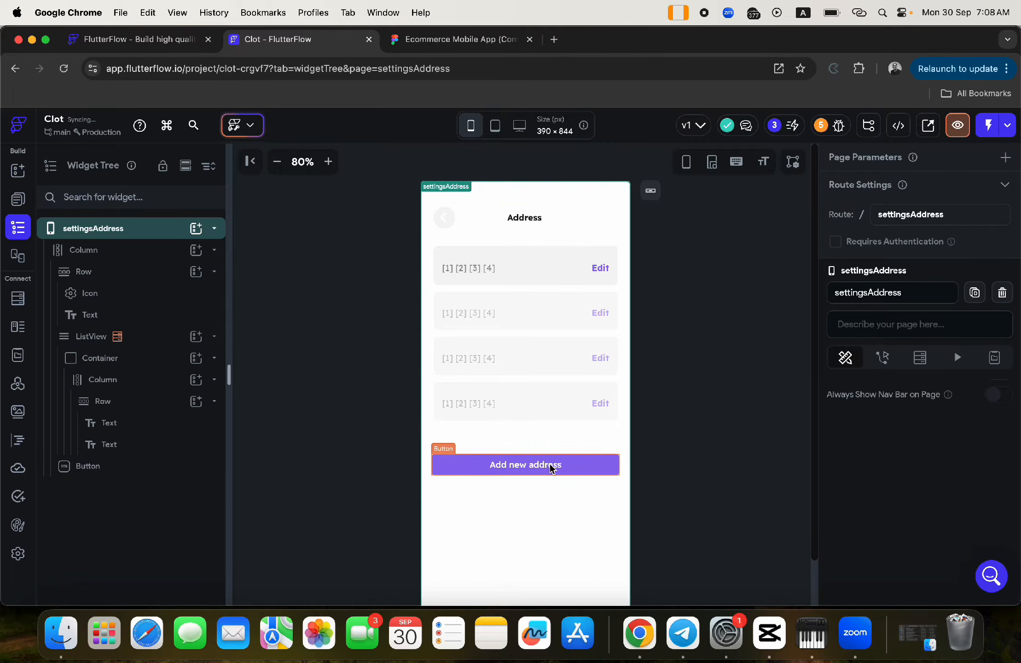
click(546, 466)
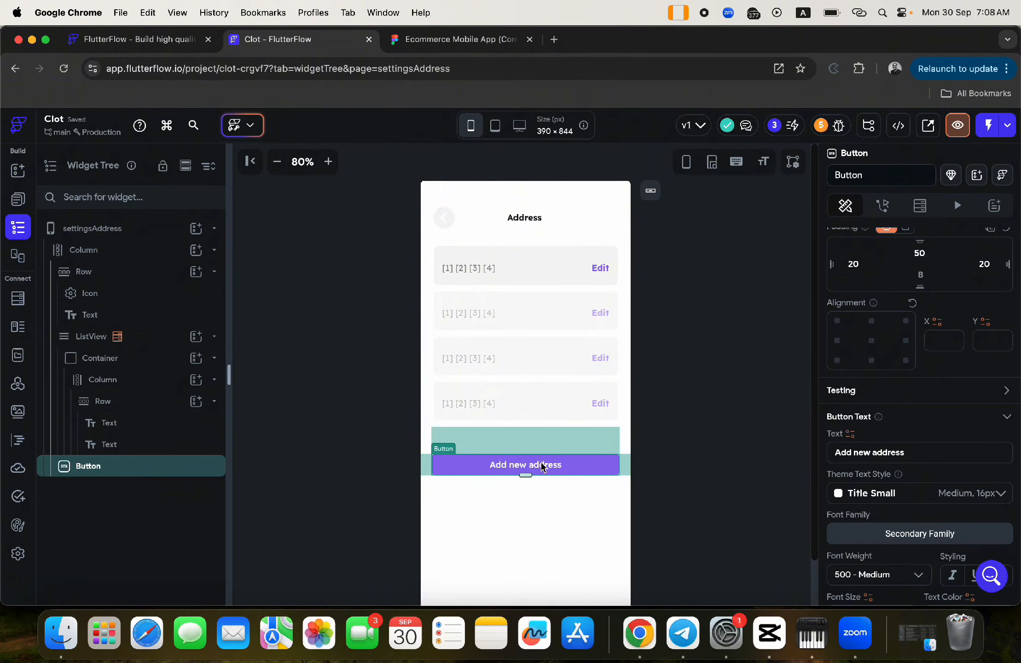
- Give the button an On Tap action navigating to settingsAddAddress with an Instant transition
click(888, 206)
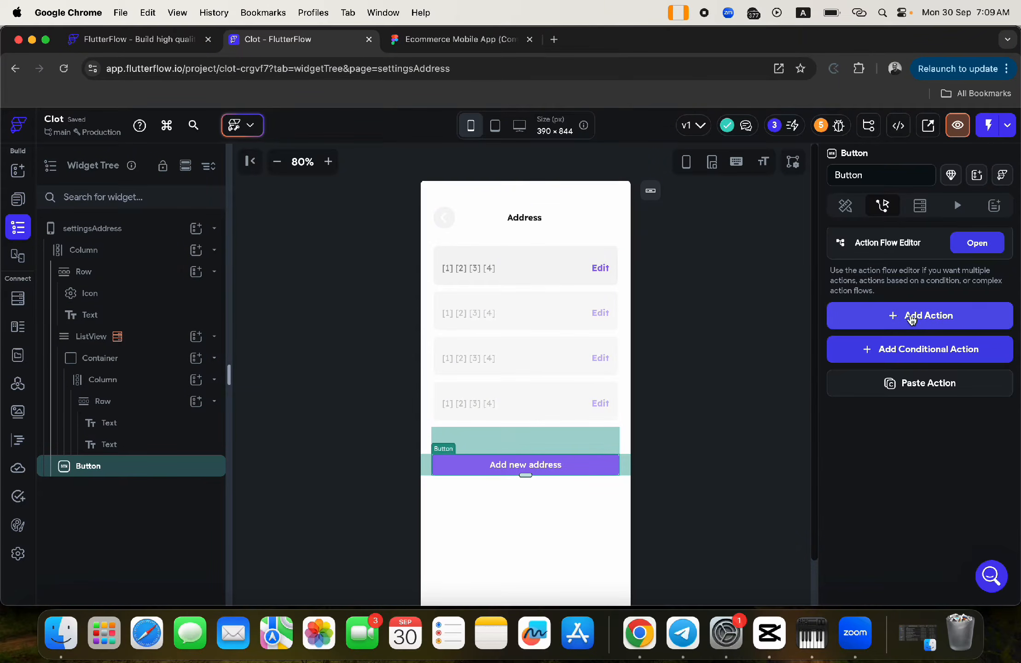
click(913, 315)
click(879, 431)
text(address)
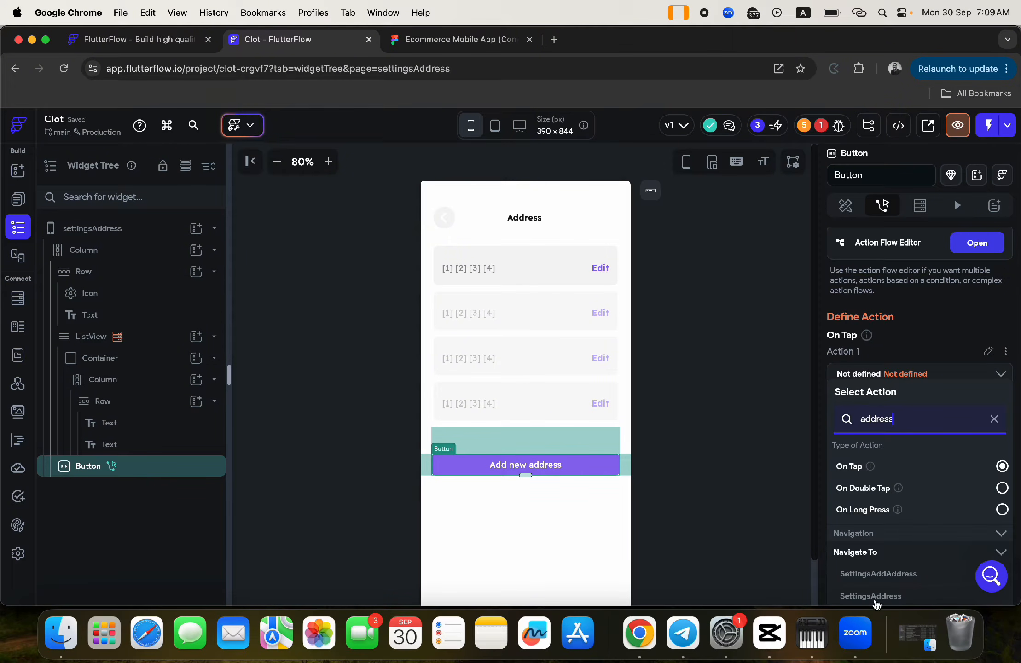
click(878, 574)
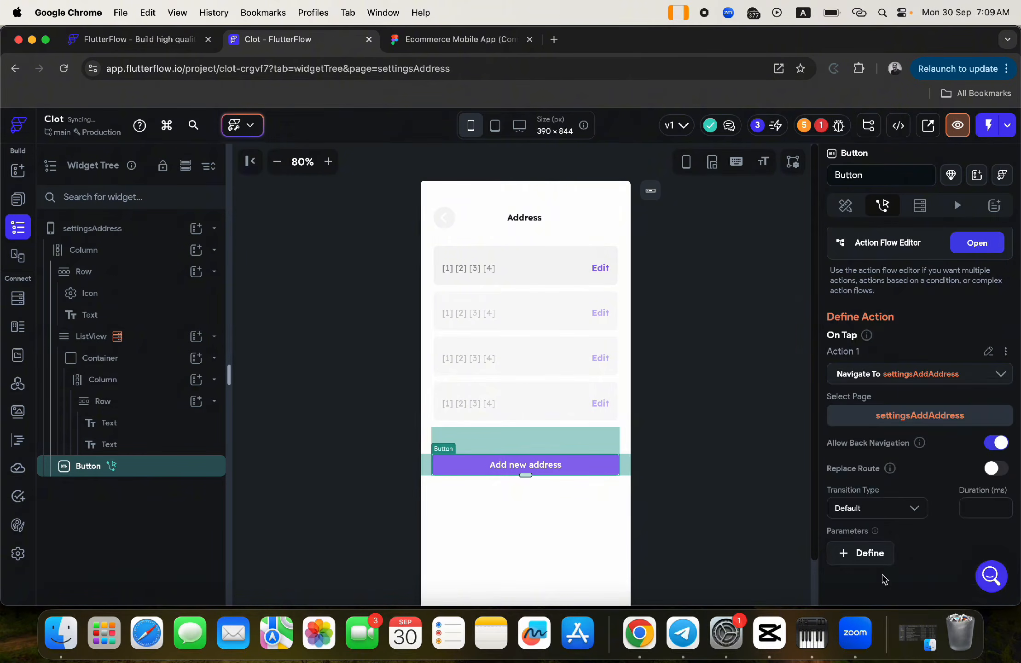
click(859, 511)
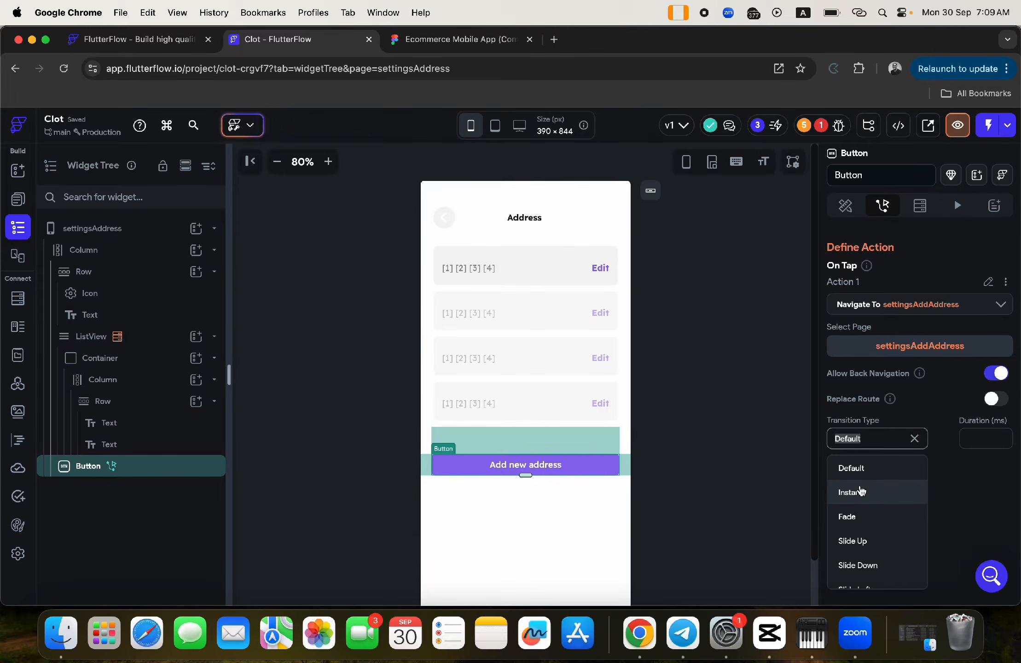
click(858, 492)
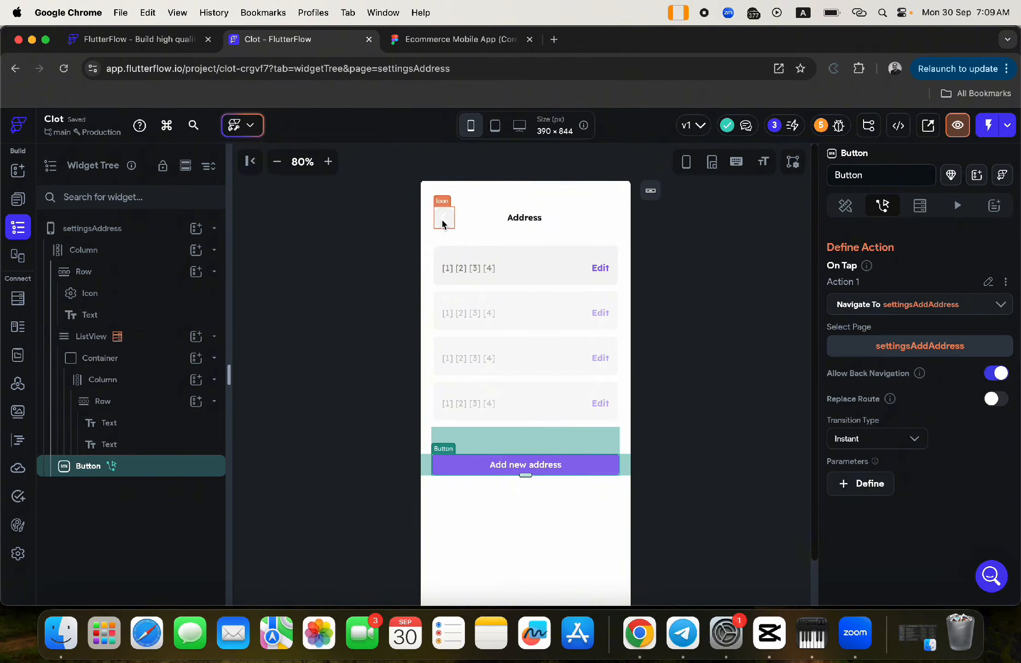
click(448, 206)
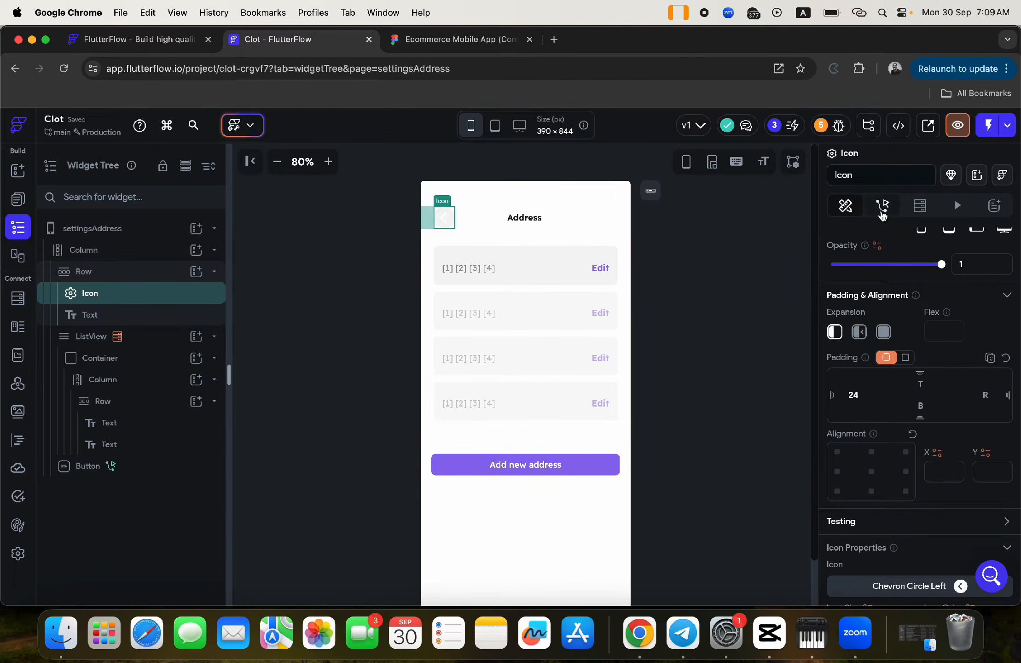
click(883, 208)
click(847, 320)
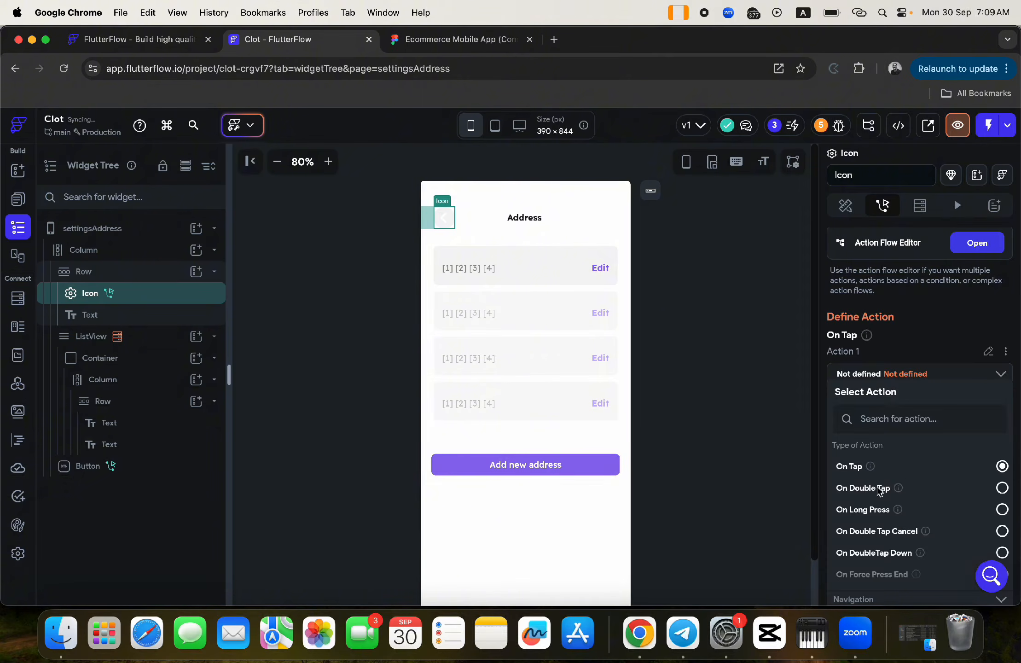
scroll(875, 544, down, 4)
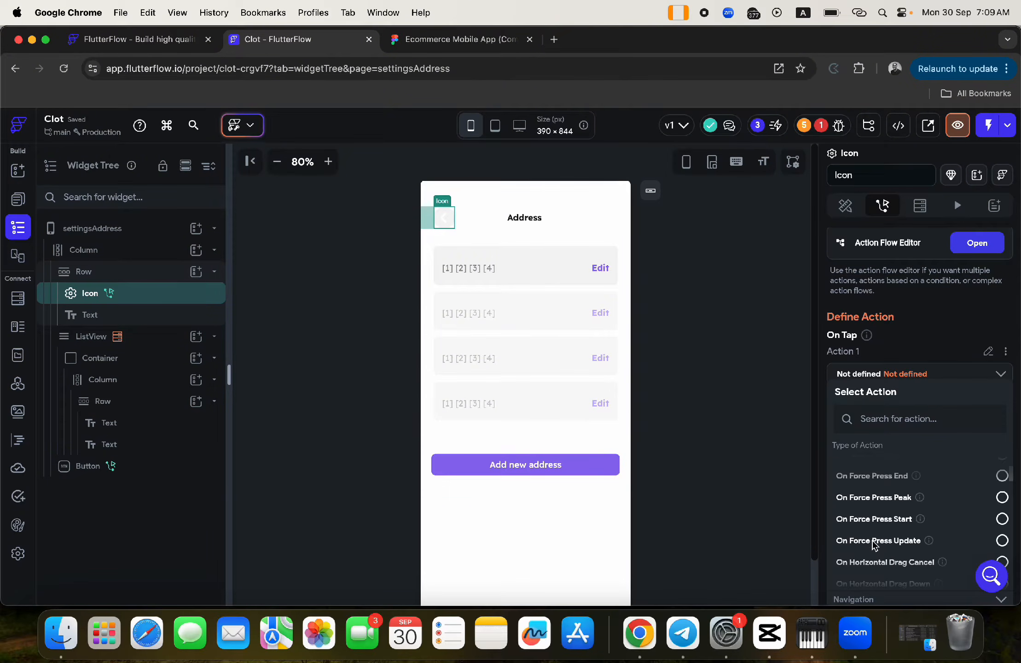
scroll(898, 345, down, 8)
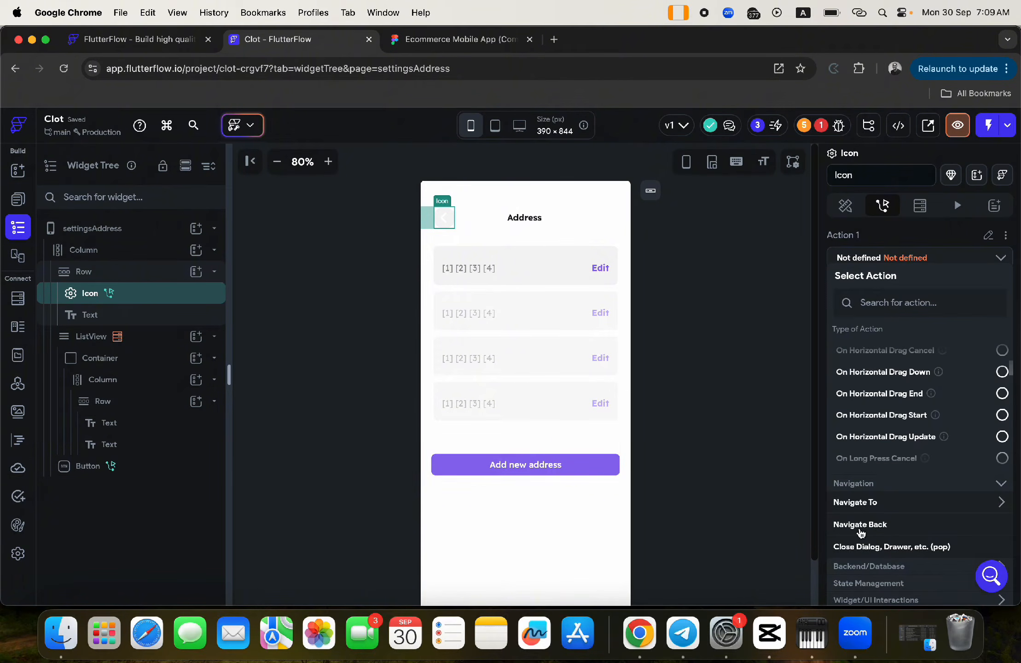
click(860, 525)
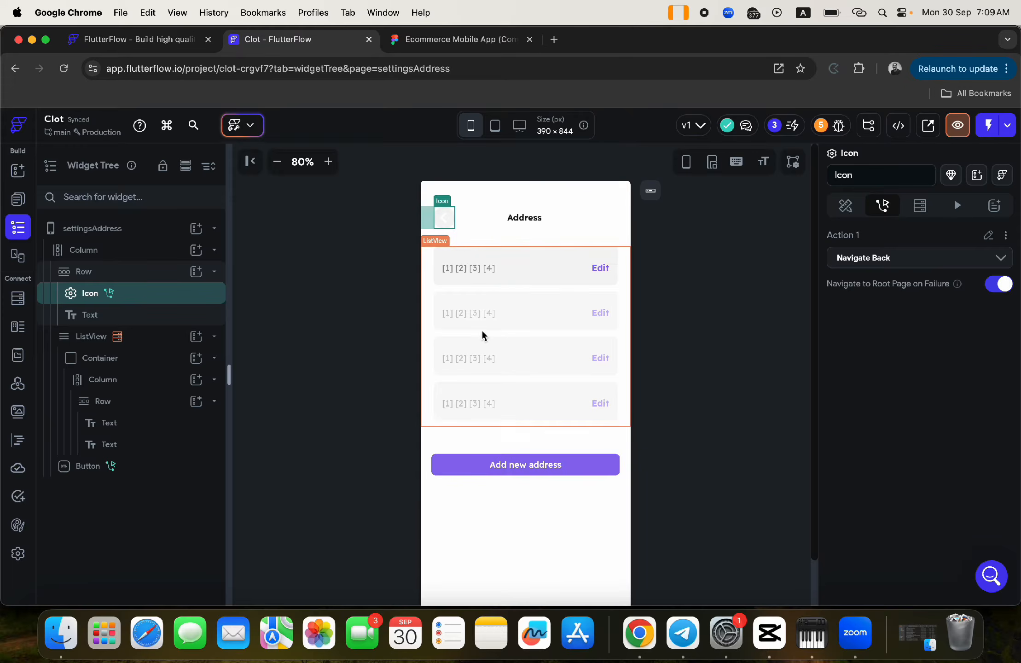
click(452, 462)
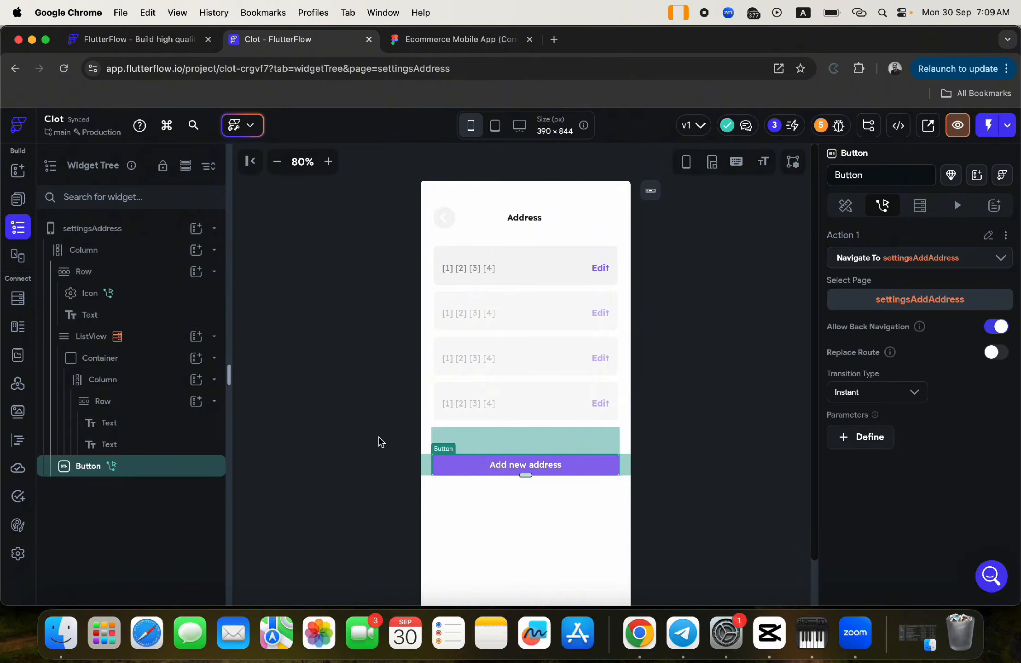
click(378, 440)
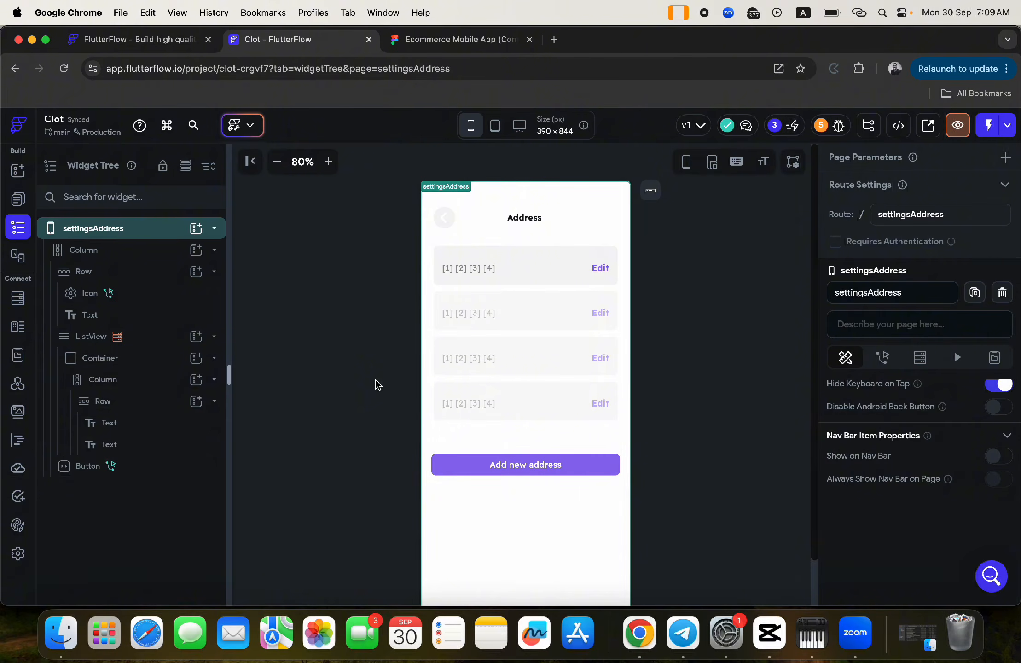
- Open the settingsAddAddress page from the page list
click(17, 200)
scroll(121, 458, down, 5)
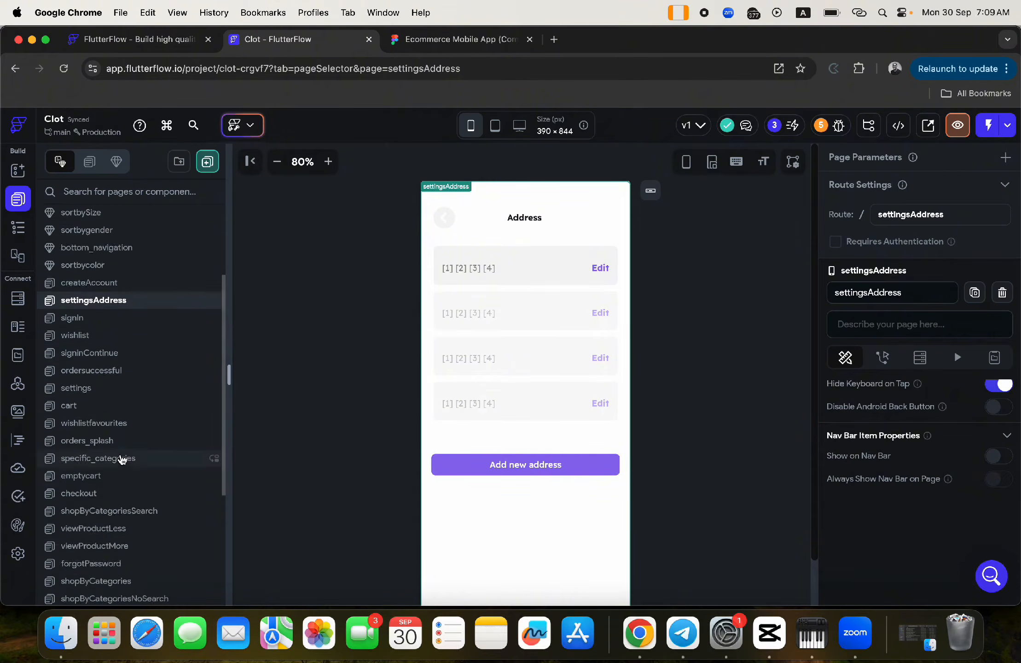
scroll(122, 497, down, 2)
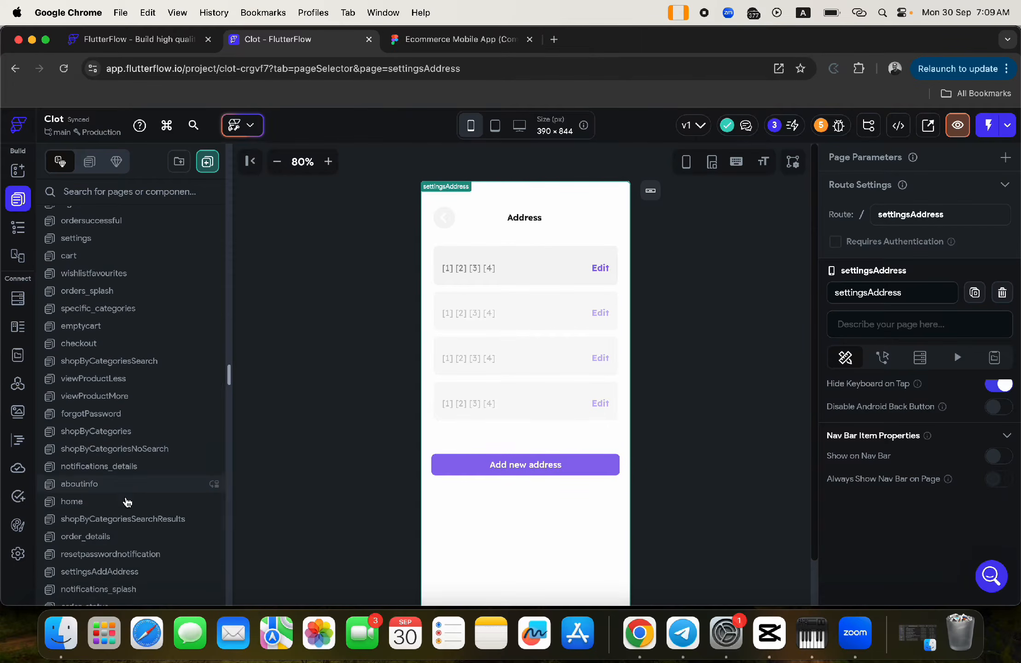
click(101, 521)
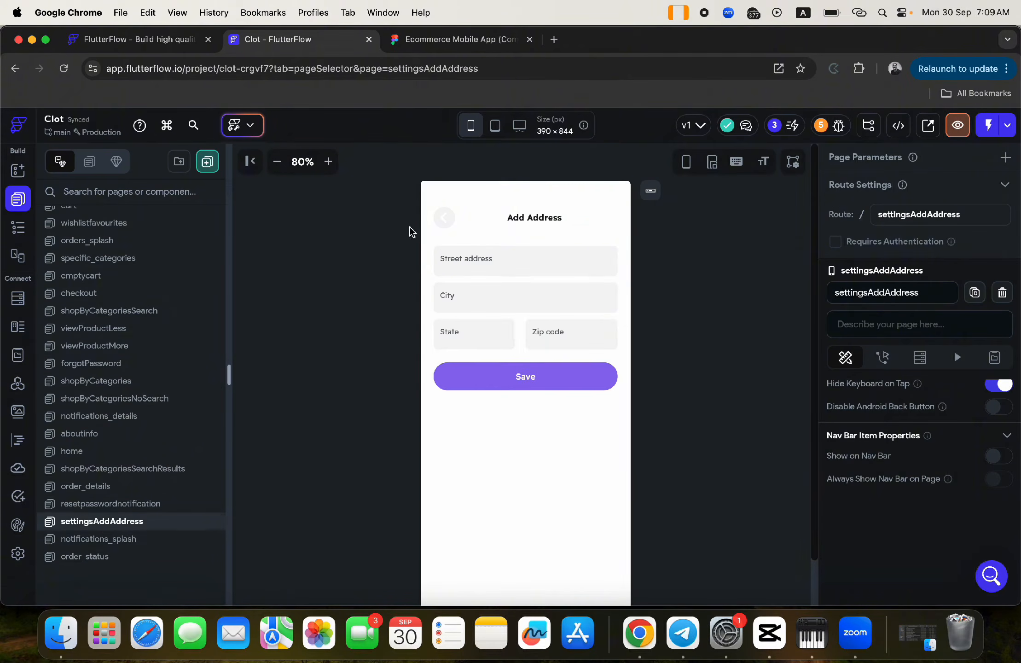
- Add an On Tap Navigate Back action to the back chevron icon
click(445, 222)
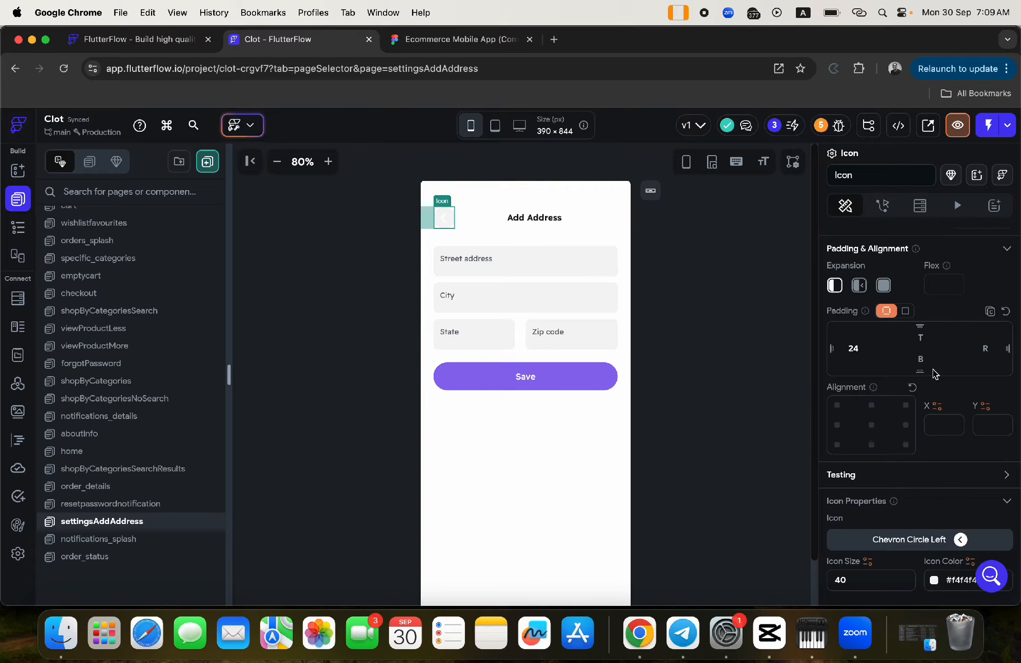
click(883, 206)
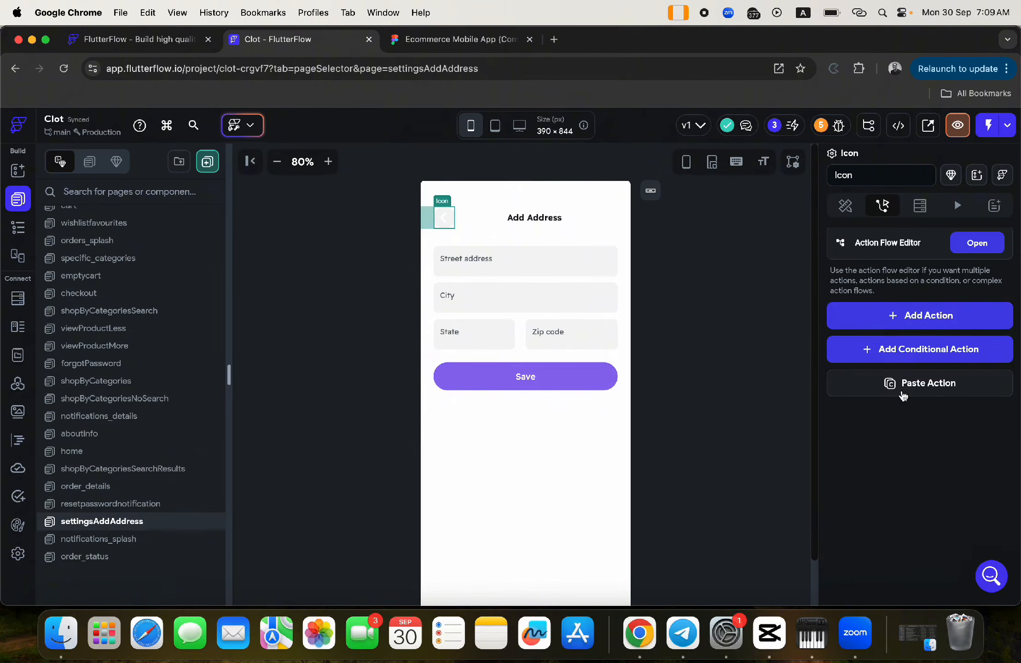
click(898, 317)
scroll(907, 479, down, 10)
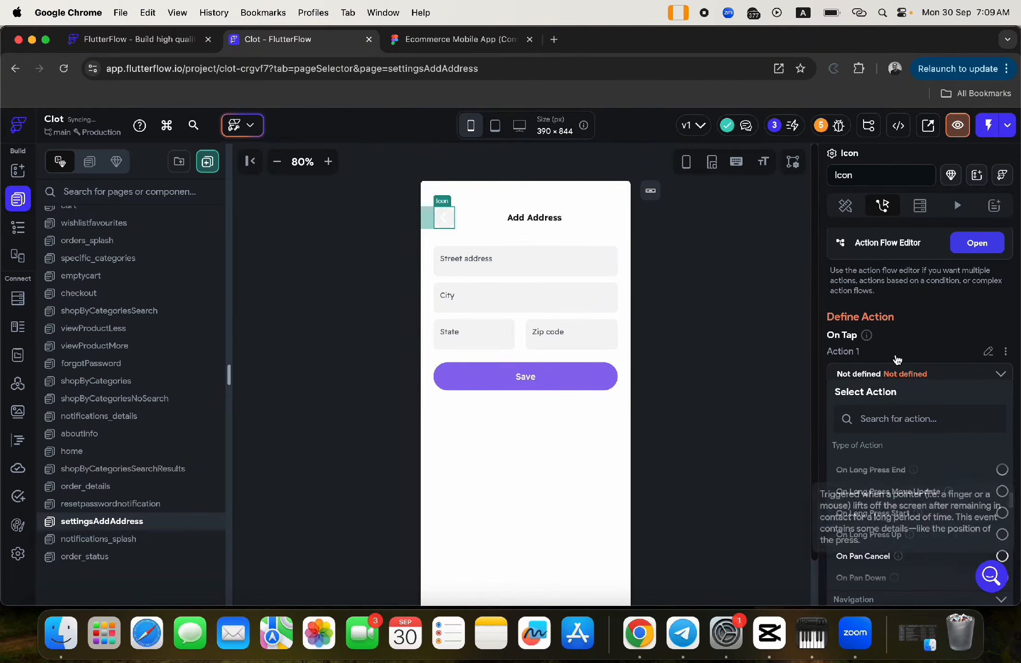
click(870, 536)
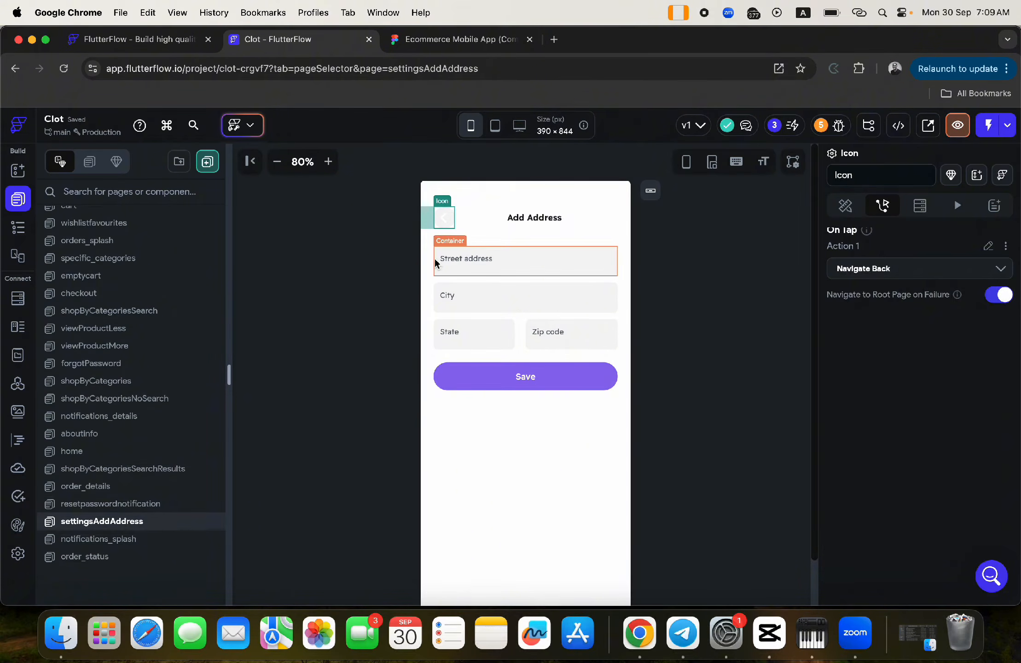
- Rename the Street address and City text fields to address and city
click(464, 260)
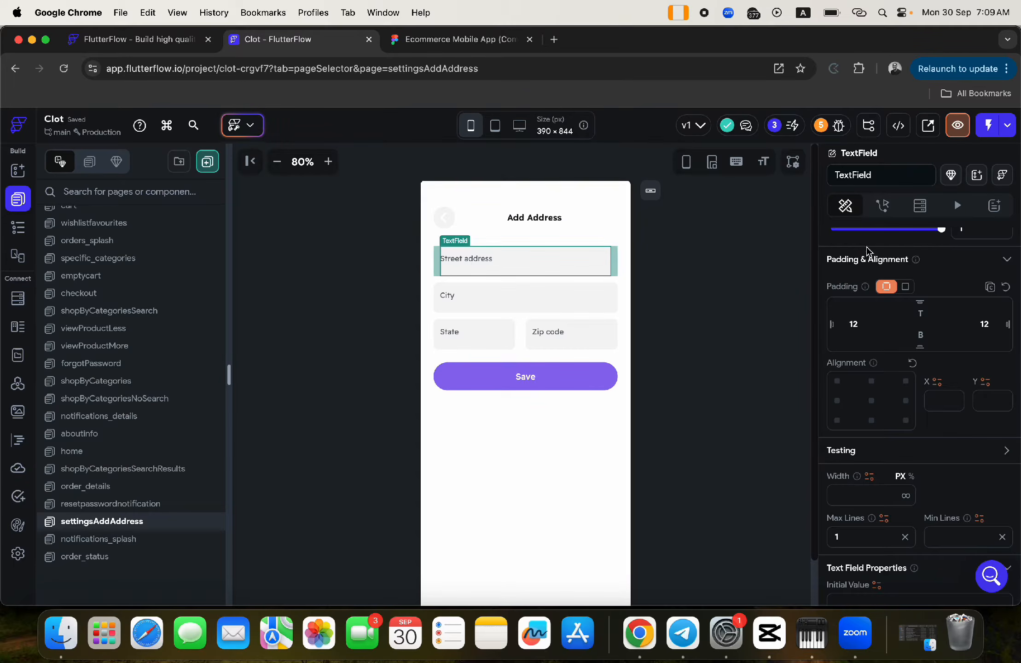
click(873, 175)
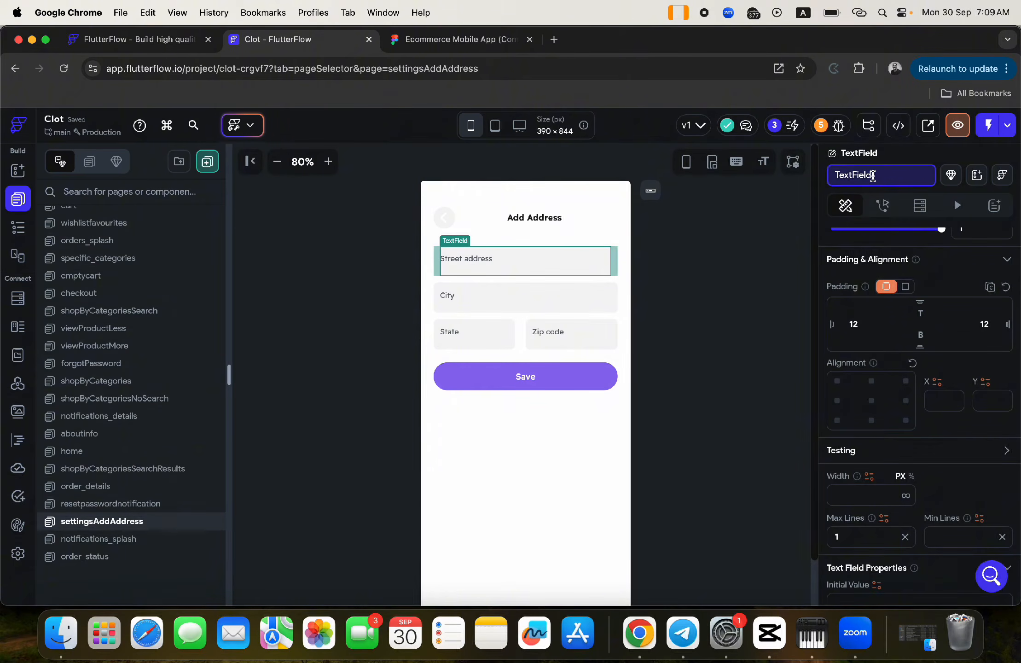
double_click(873, 176)
text(address)
key(Return)
click(460, 300)
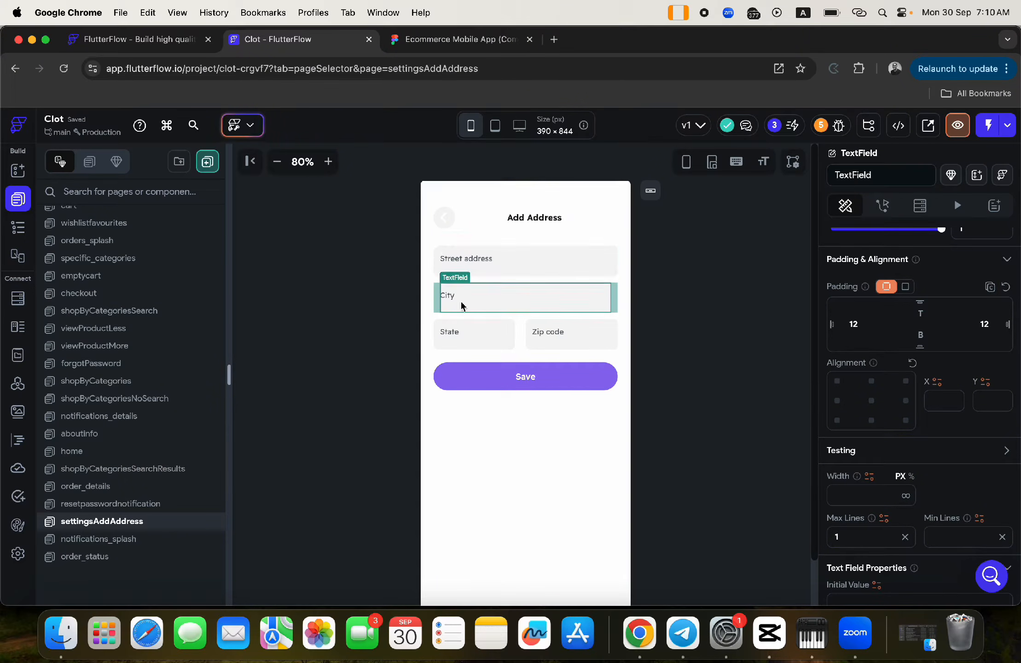
click(874, 175)
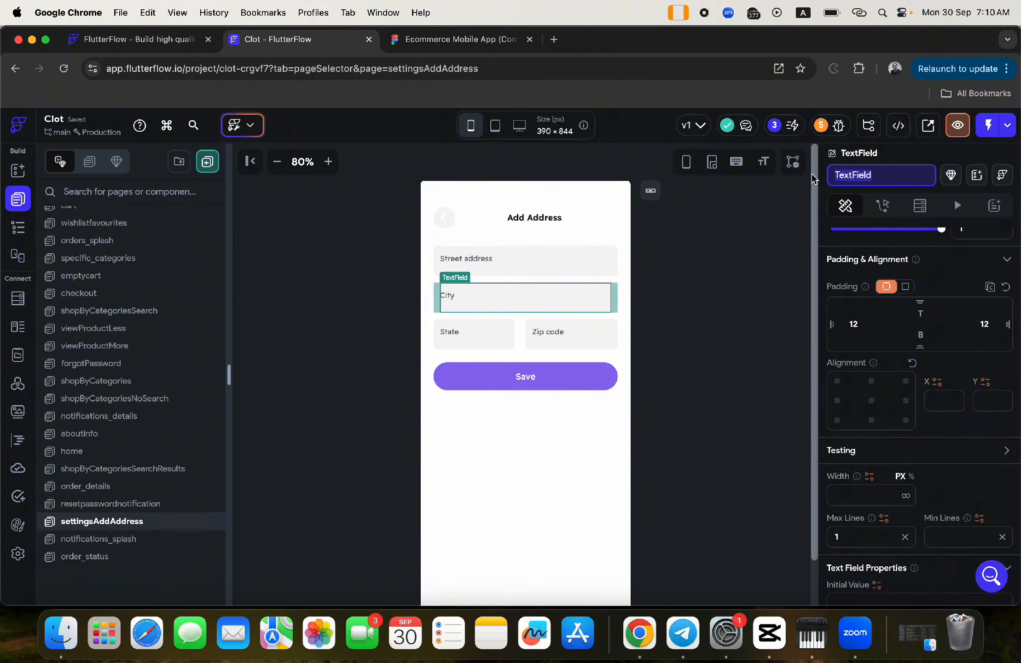
text(city)
key(Return)
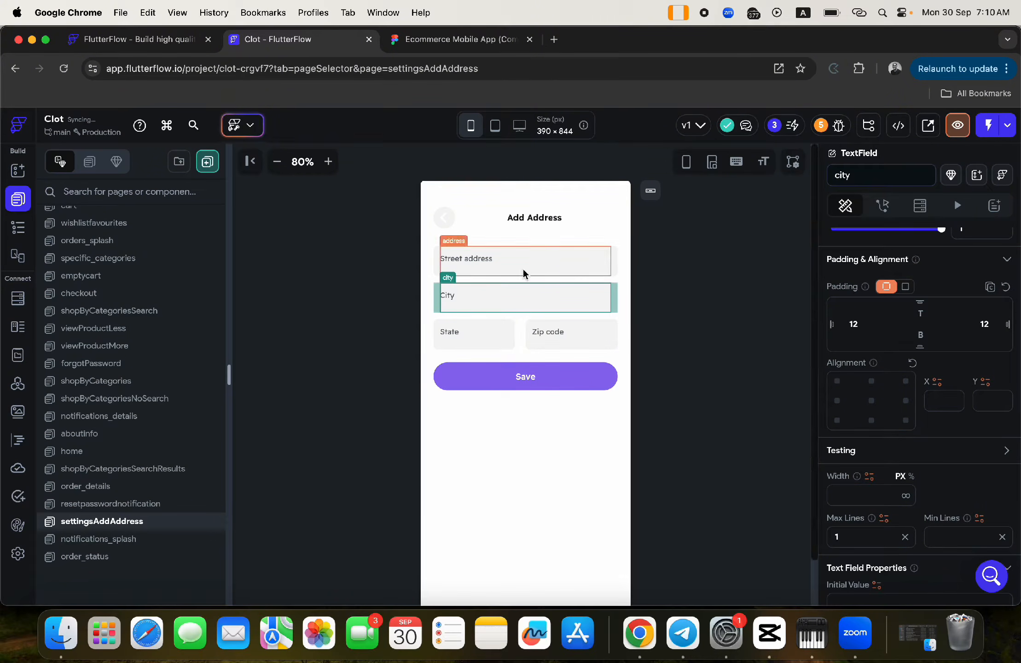
- Rename the State and Zip code text fields to state and zipcode
click(460, 332)
click(842, 168)
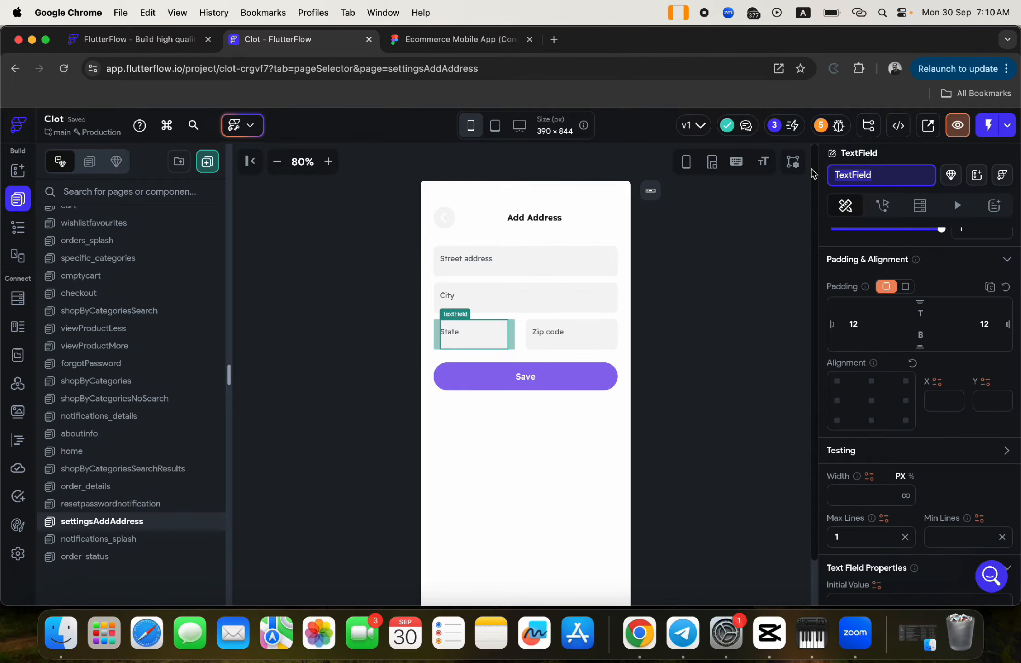
text(state)
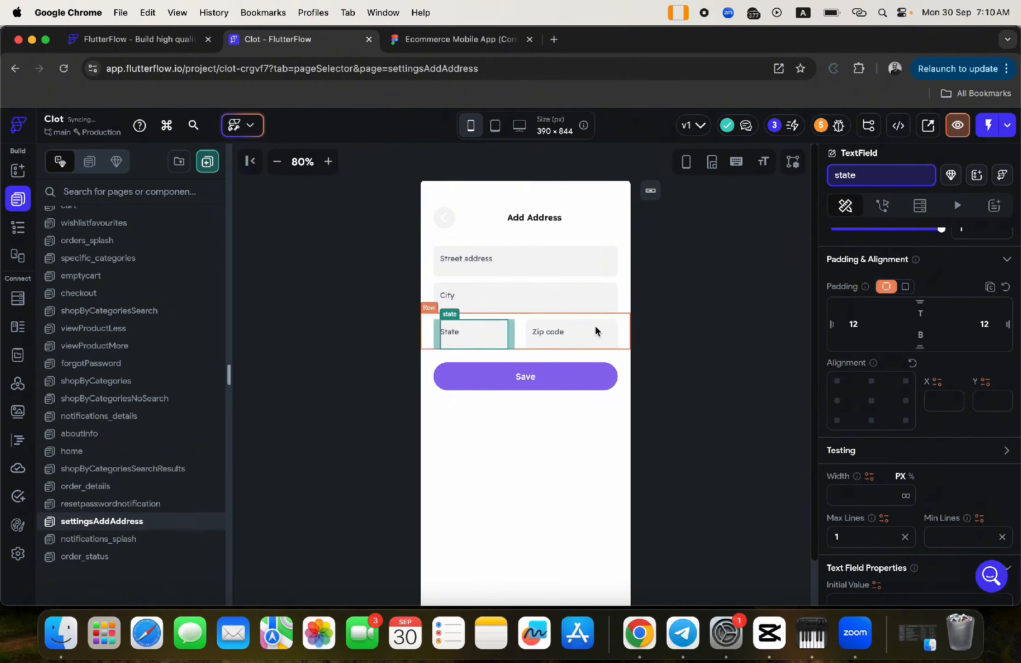
click(543, 334)
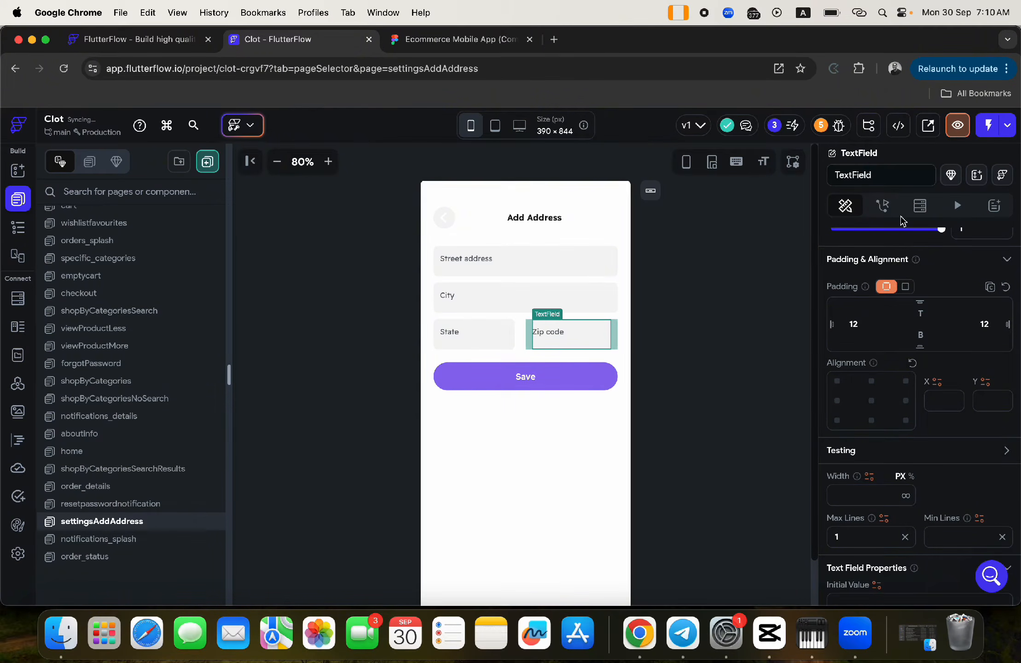
click(854, 174)
key(super+space)
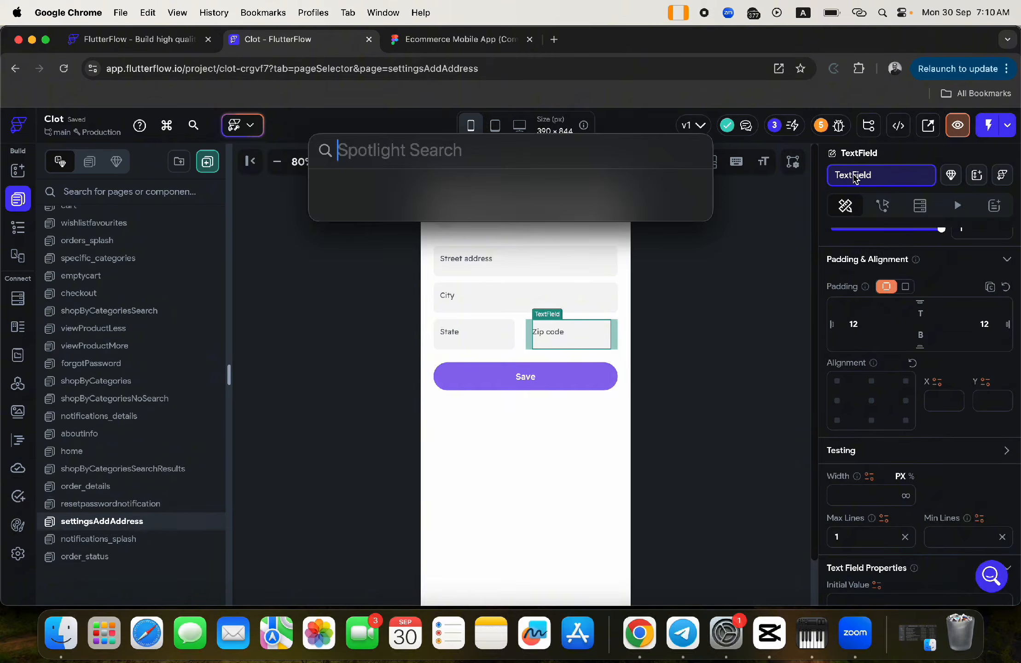
click(867, 174)
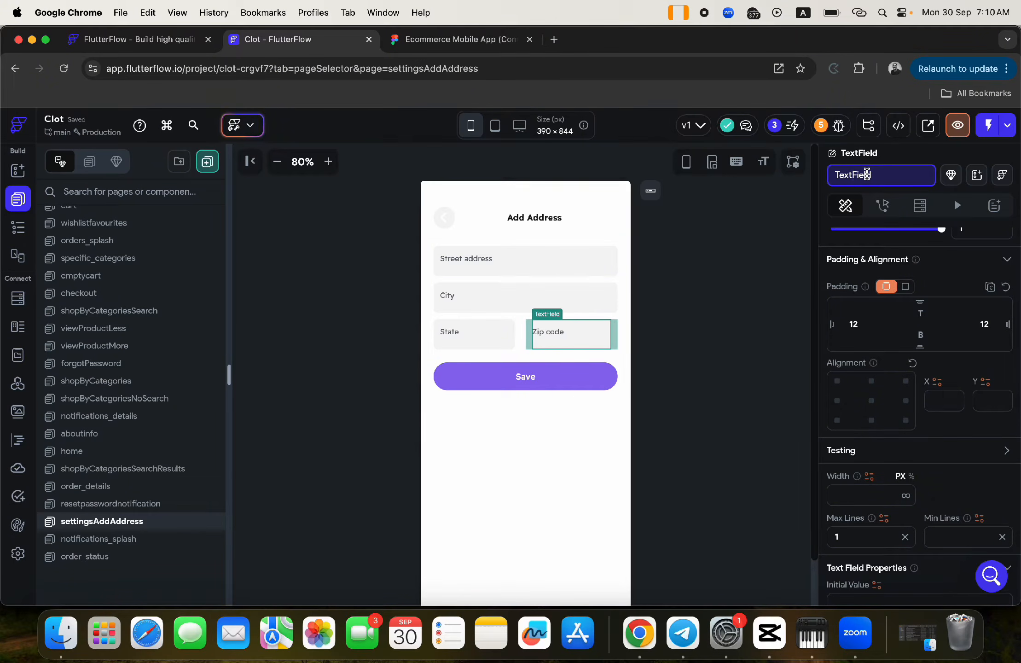
key(super+a)
text(zipcod)
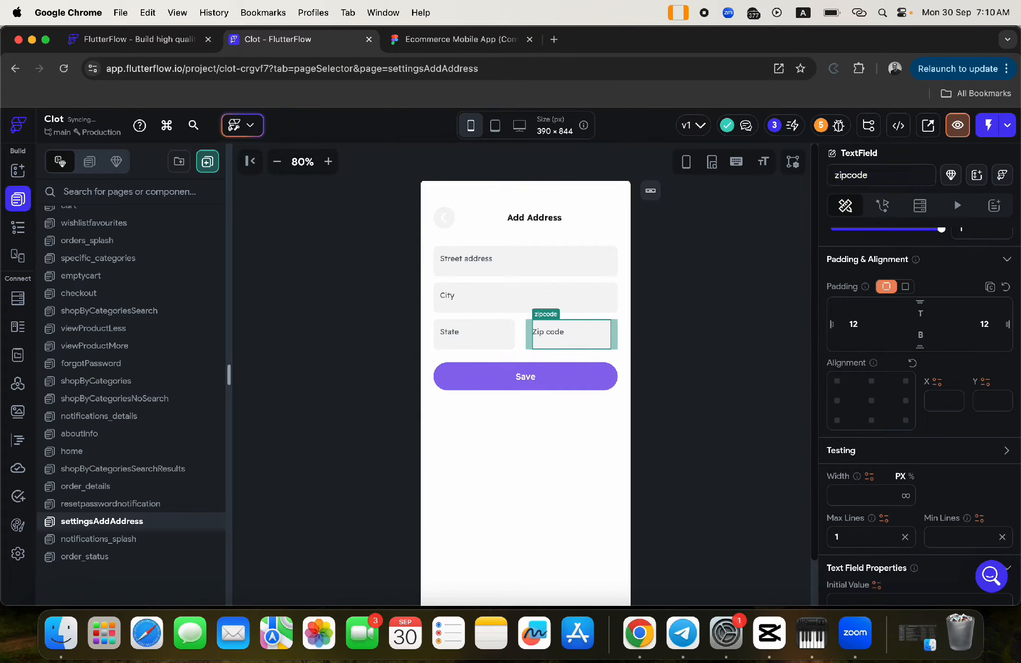
click(512, 375)
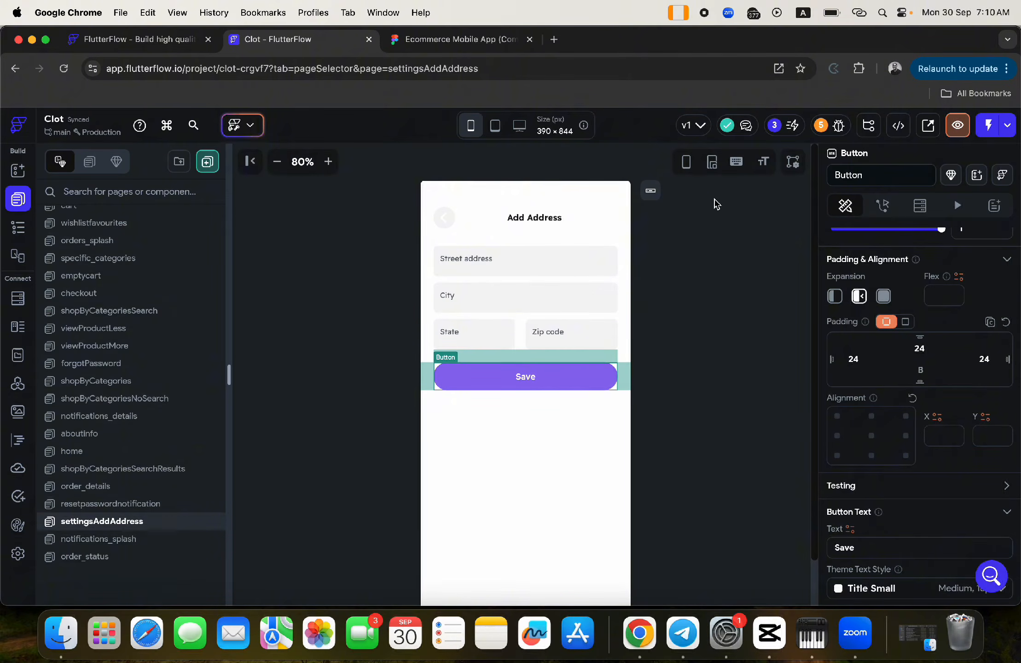
- Add an On Tap Firestore Create Document action on the address collection with one field
click(883, 207)
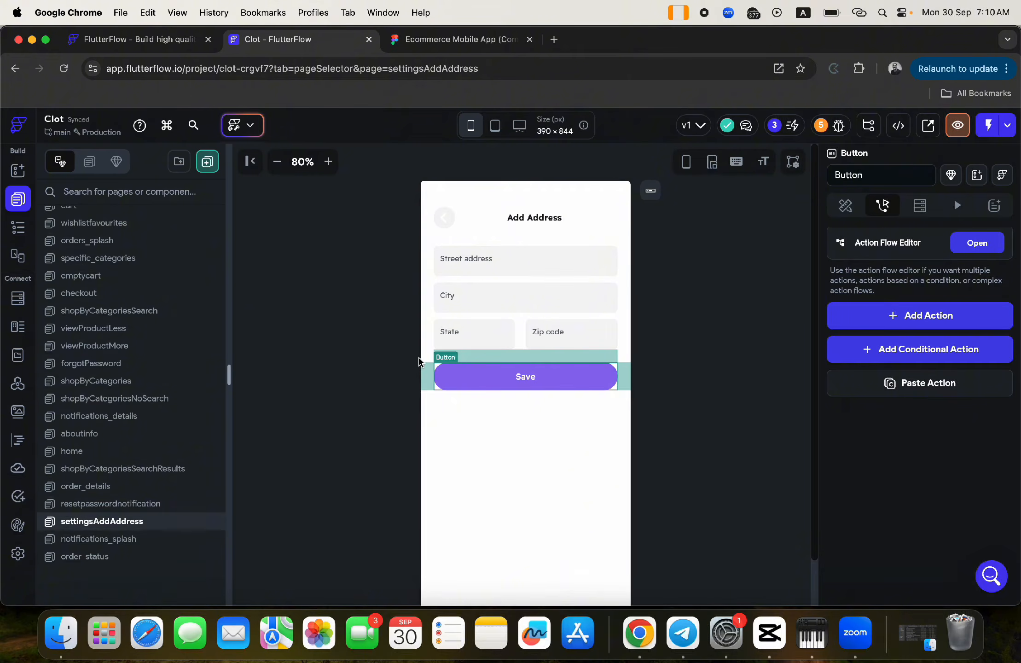
click(904, 318)
scroll(878, 390, down, 8)
scroll(852, 388, up, 4)
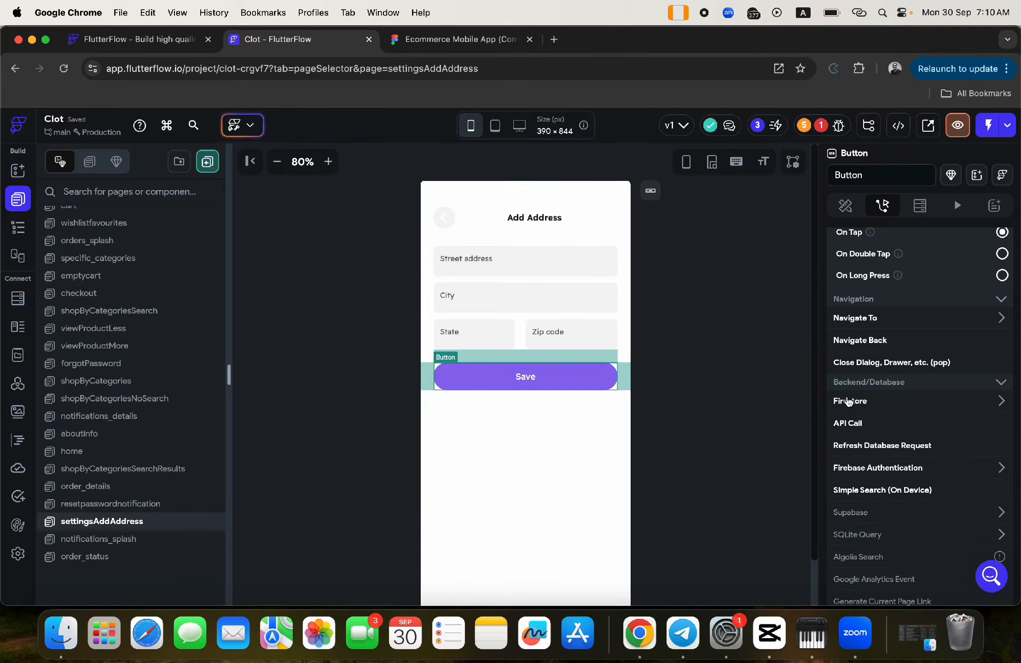
click(850, 401)
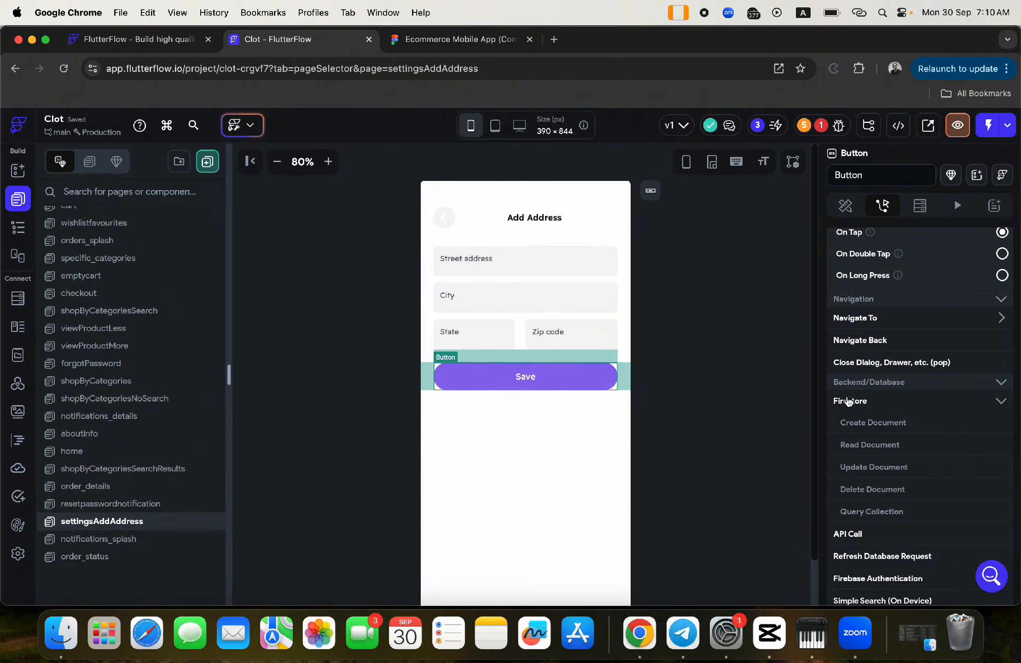
click(857, 427)
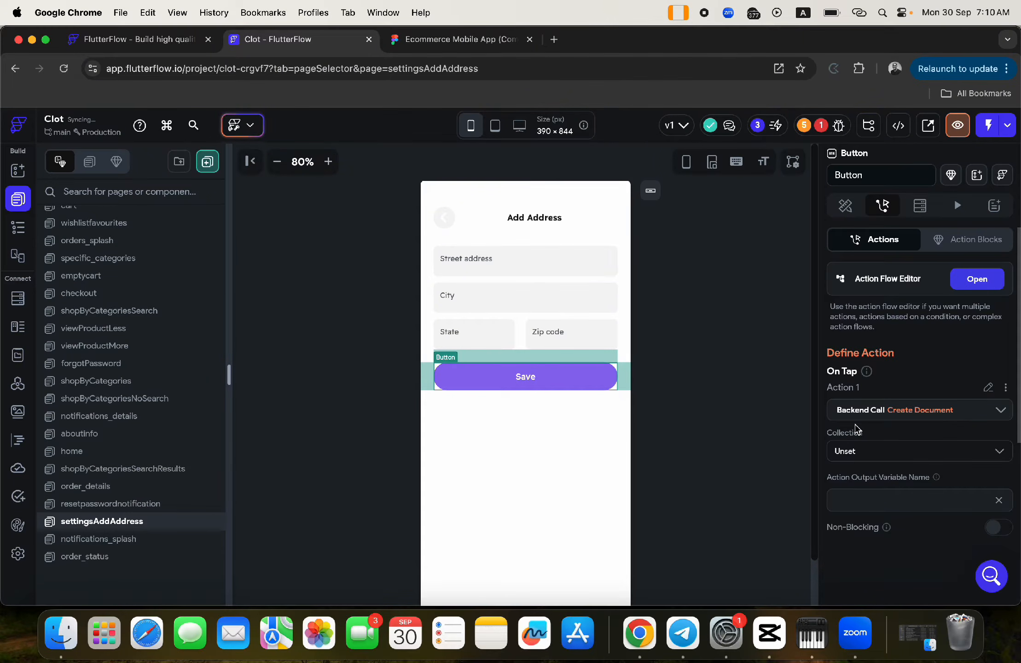
click(858, 453)
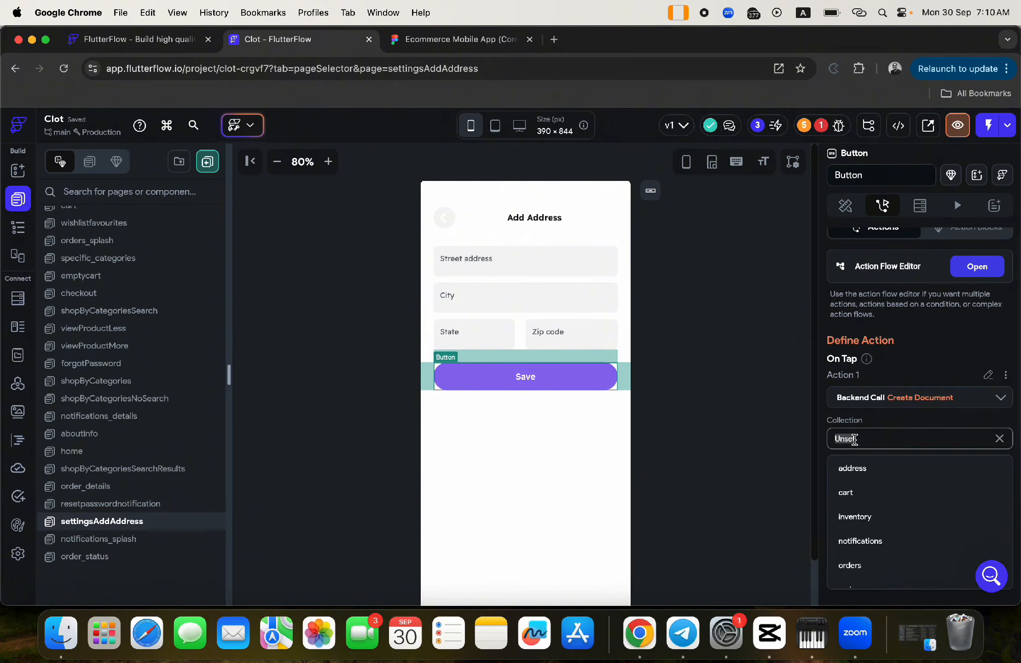
click(849, 474)
click(874, 487)
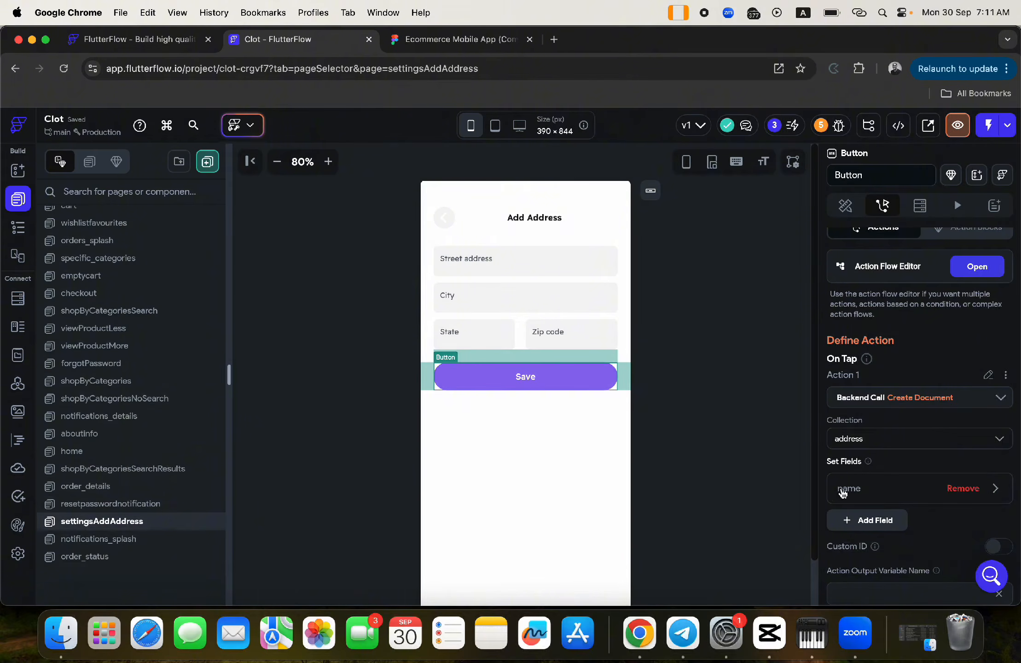
- Set the document's stress_address field from the Street address text field's widget state
click(843, 491)
scroll(848, 460, down, 4)
click(854, 388)
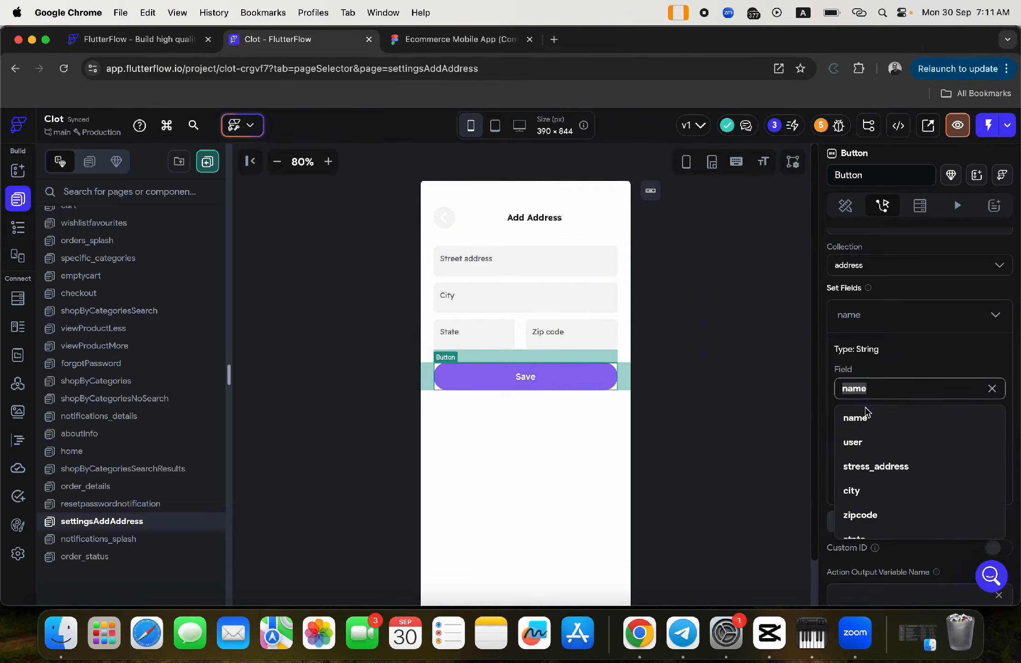
click(858, 469)
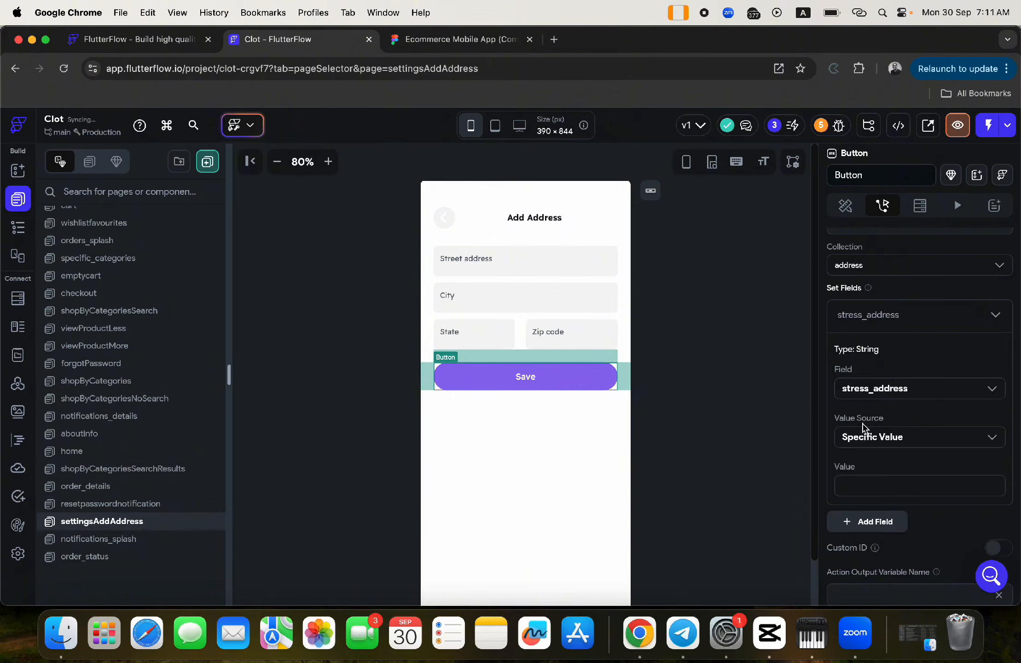
click(865, 437)
click(871, 488)
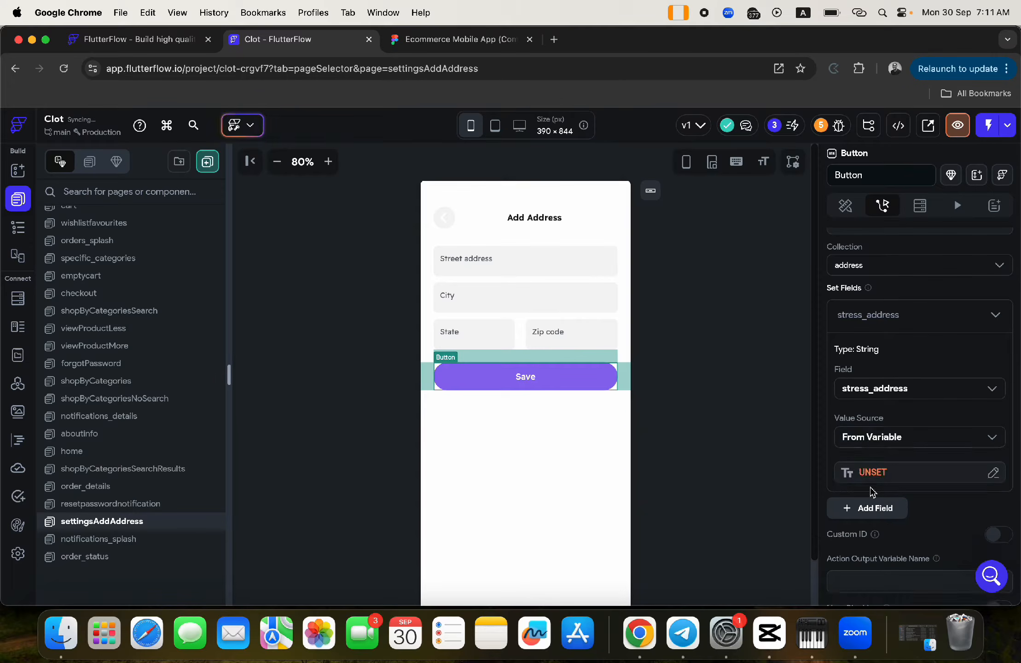
click(874, 476)
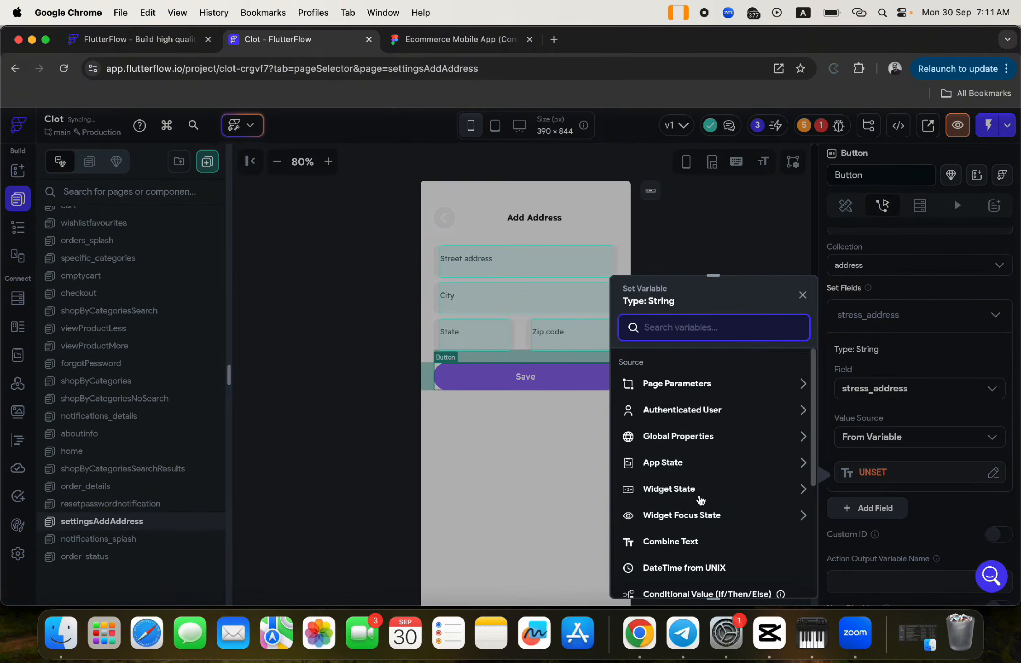
click(666, 491)
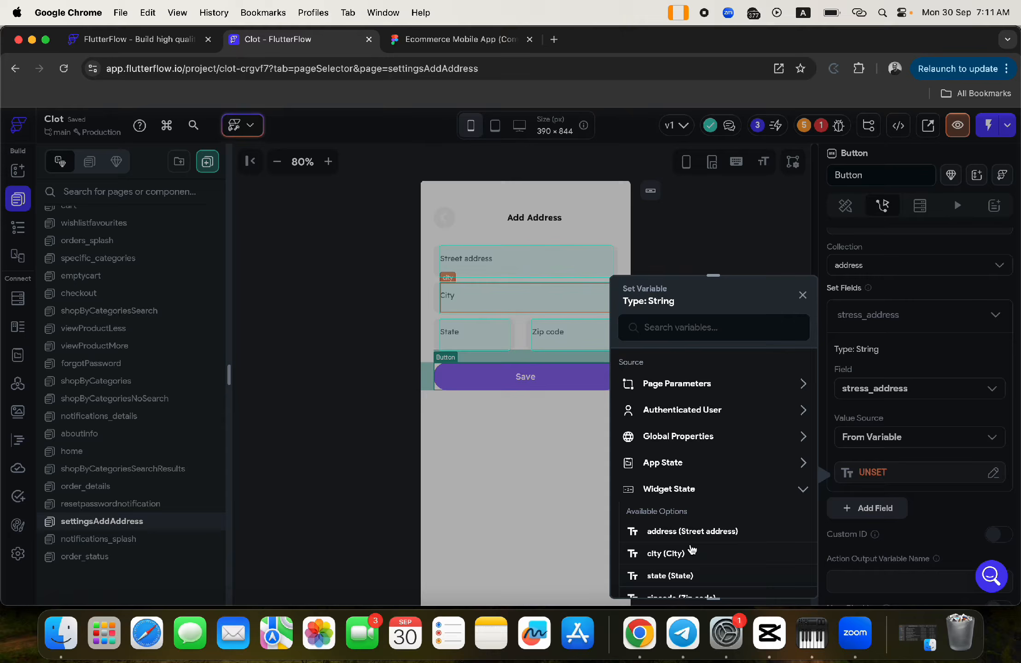
click(657, 534)
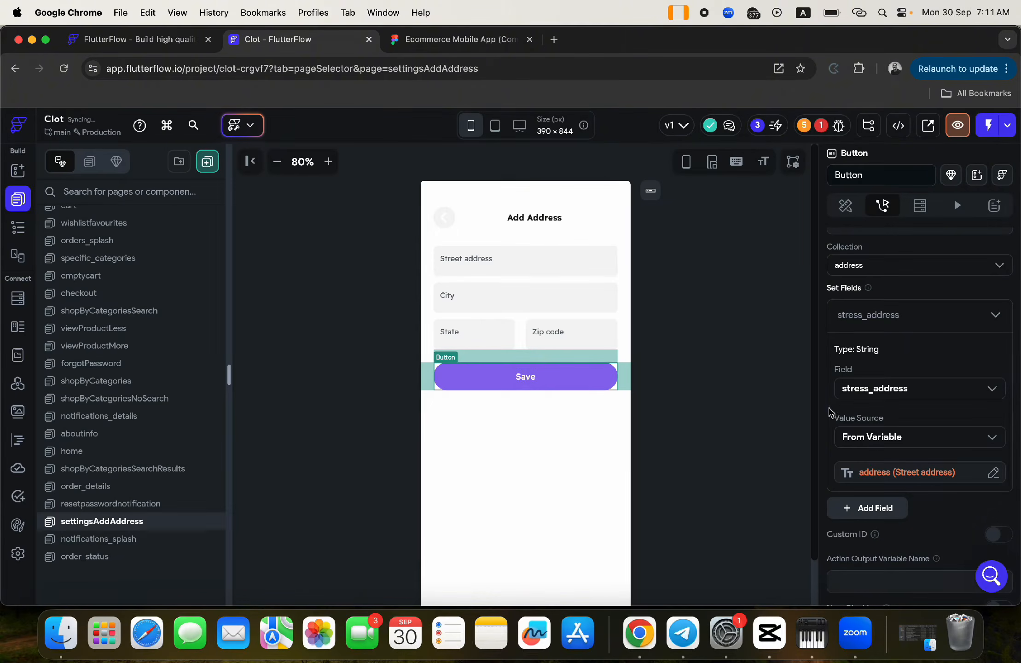
- Collapse the stress_address settings and add another field to the document
scroll(857, 316, up, 3)
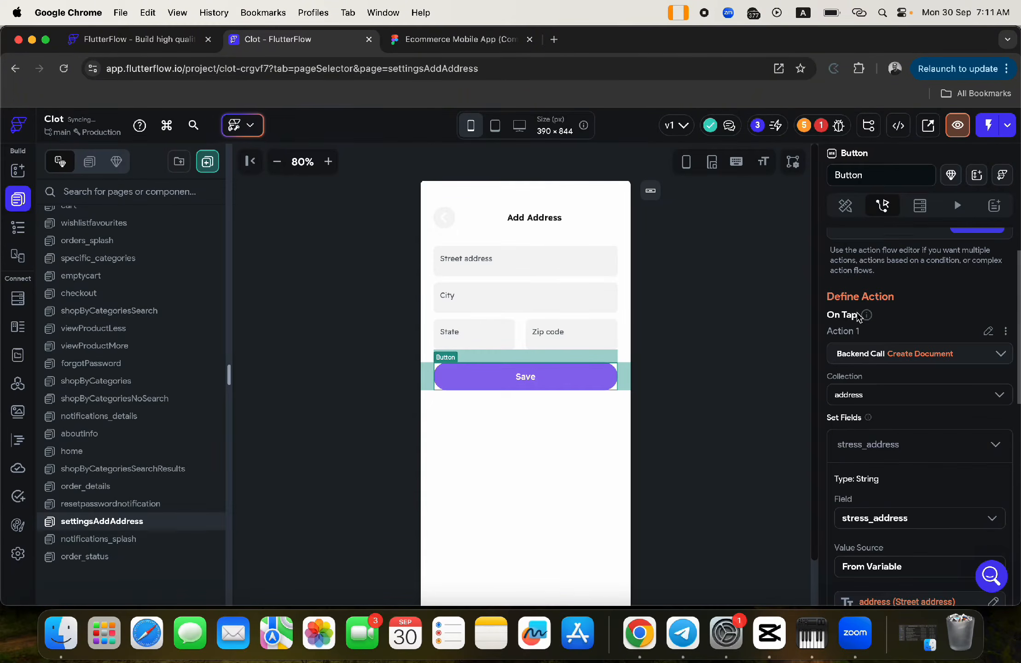
click(858, 446)
click(866, 477)
scroll(865, 477, down, 3)
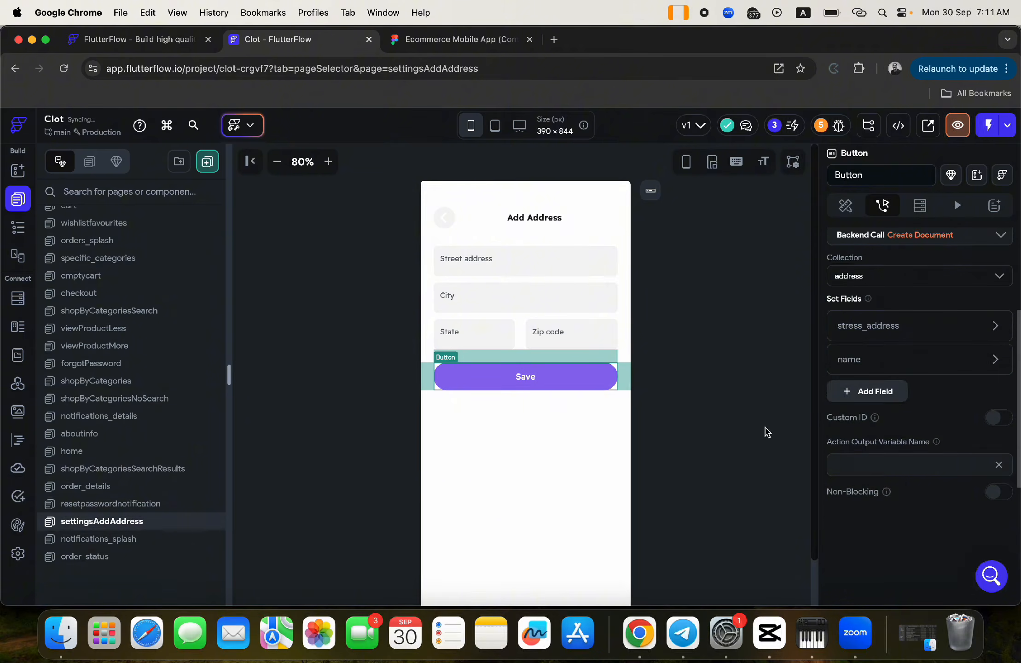
- Delete the name field from the Firestore address collection, then go back to the page editor
click(17, 298)
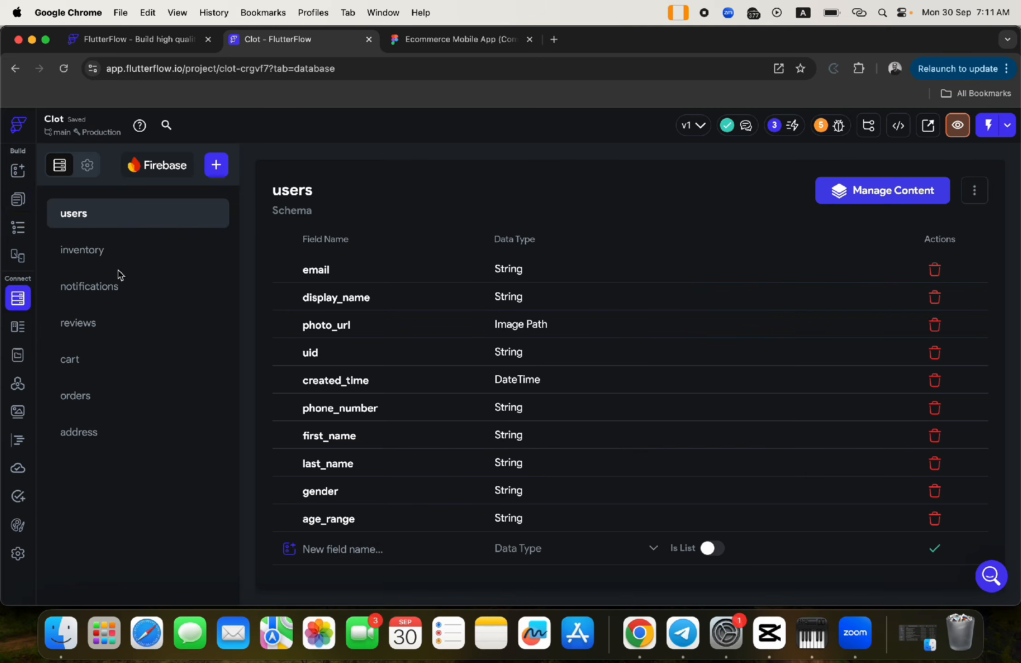
click(111, 429)
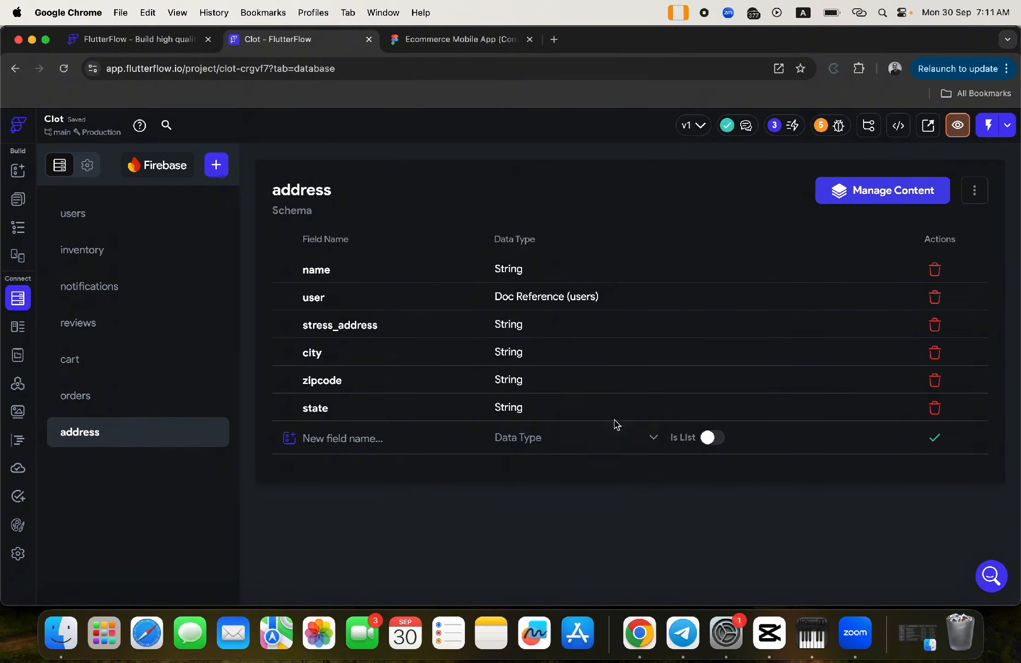
click(934, 270)
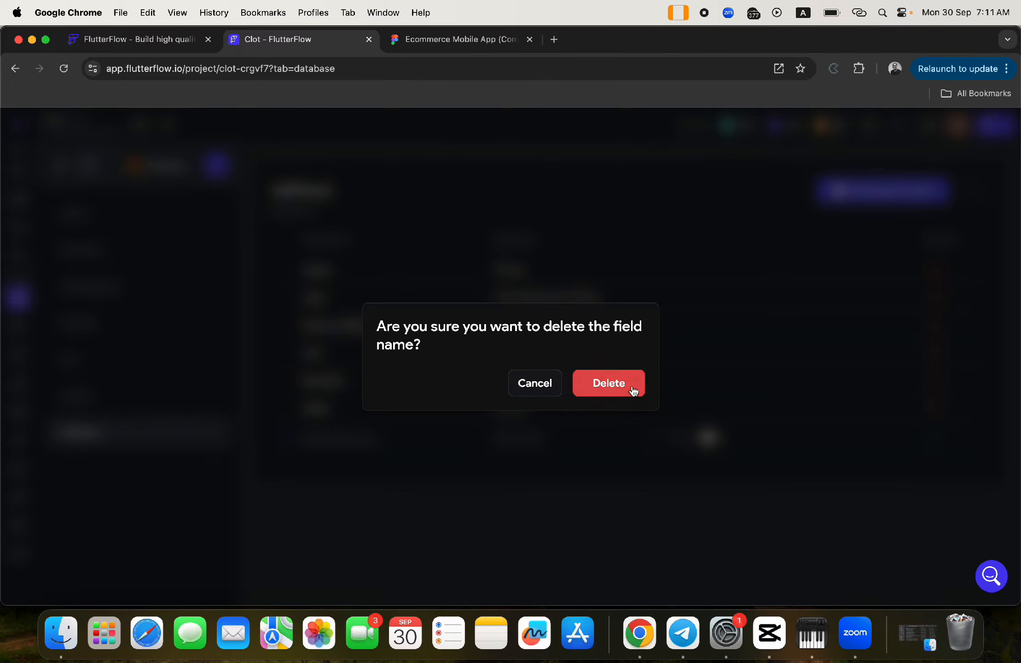
click(627, 387)
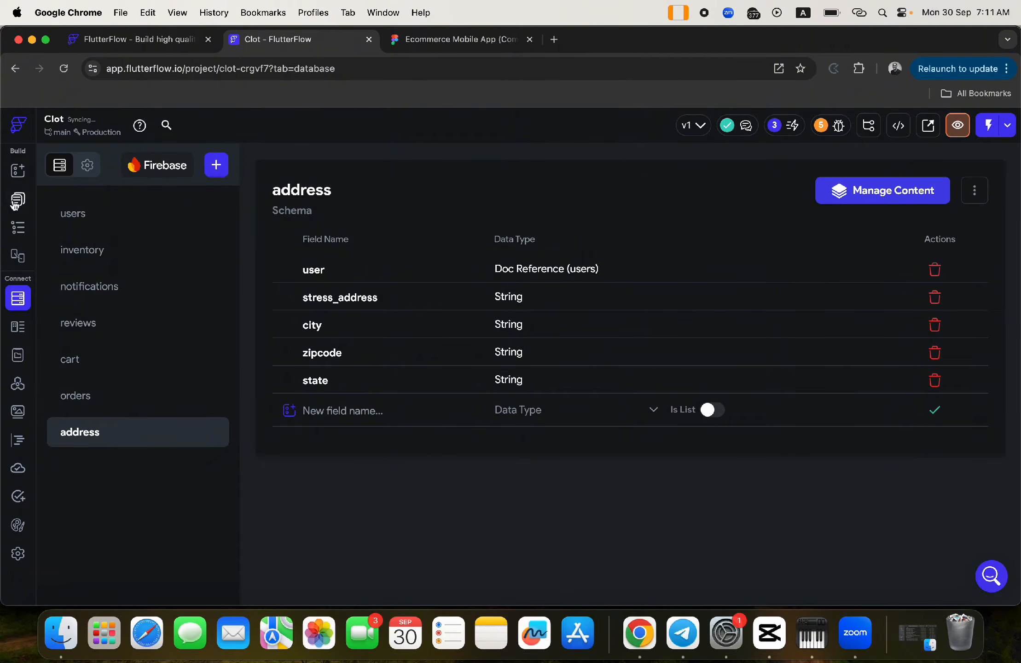
click(17, 199)
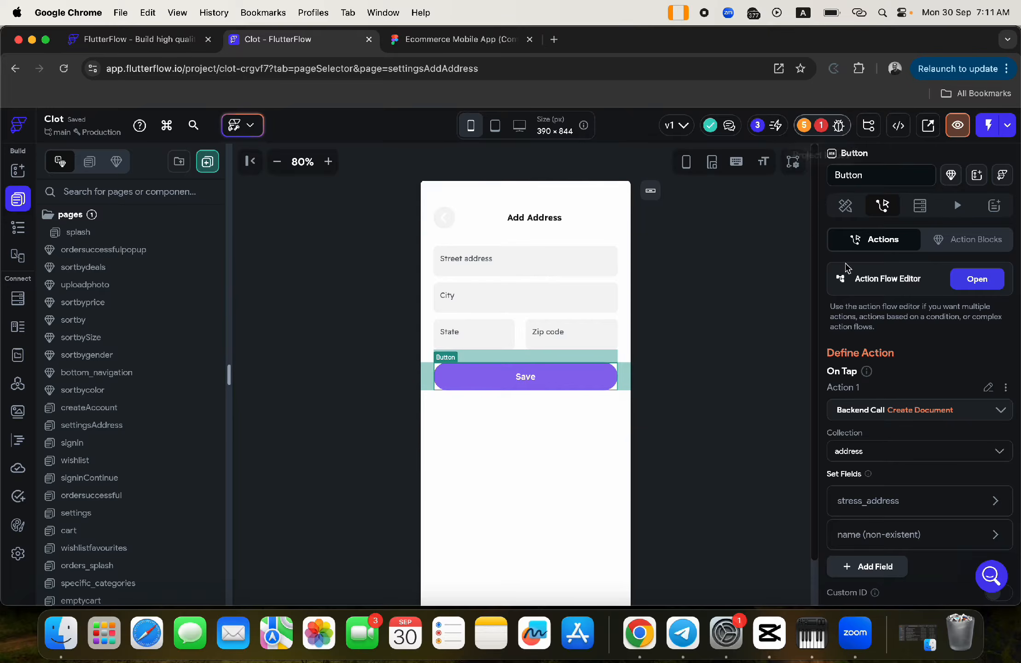
- Remove the stale name field and add a user field set to the authenticated user's reference
click(873, 534)
scroll(868, 532, down, 4)
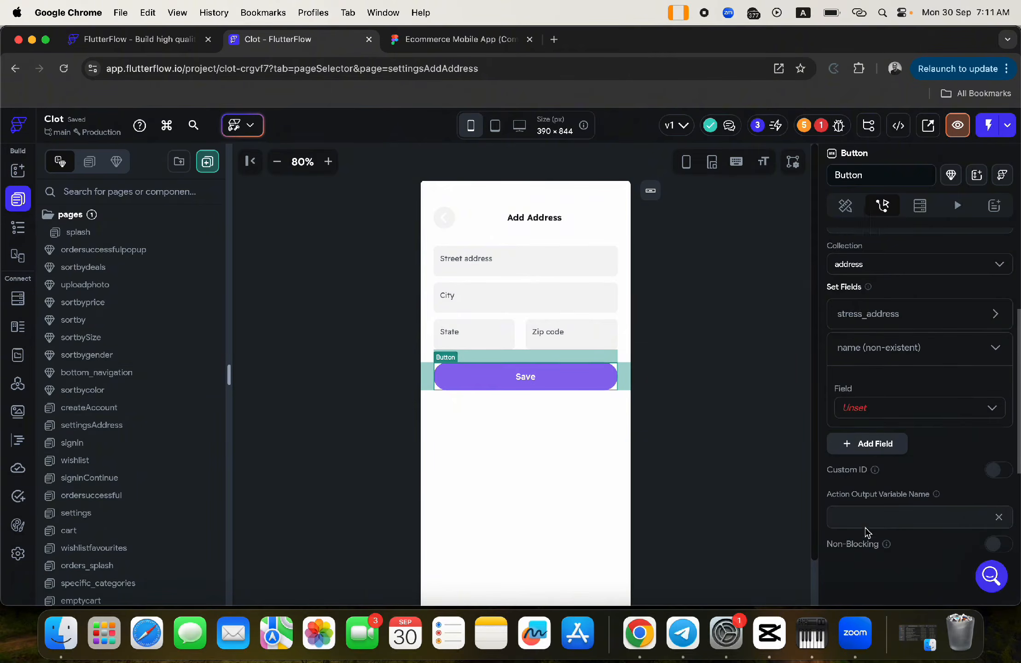
click(961, 347)
click(870, 345)
click(849, 349)
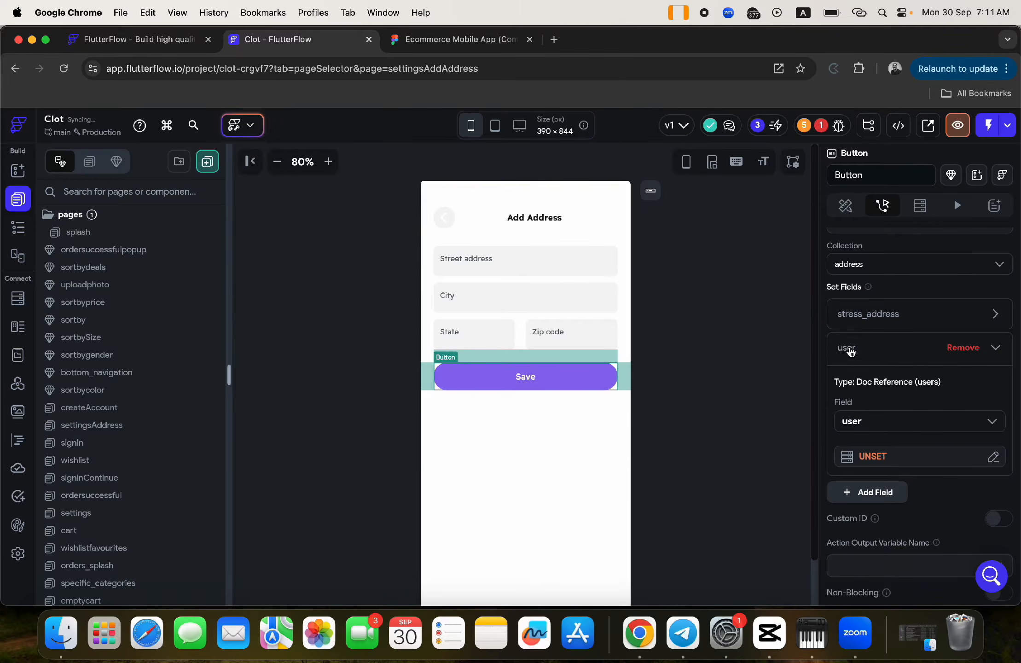
click(870, 457)
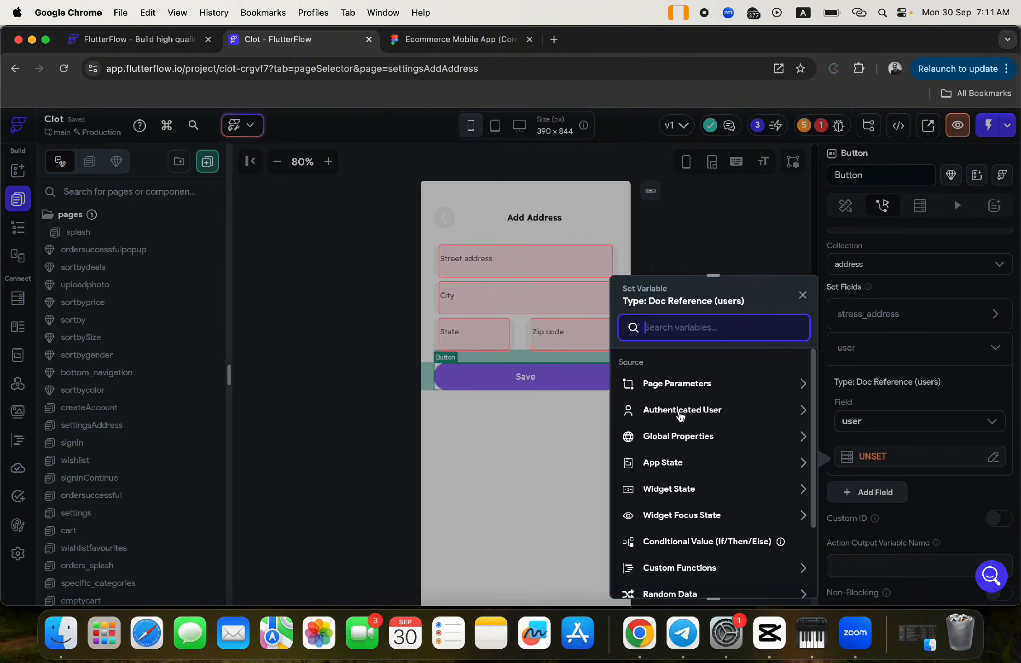
click(680, 412)
click(683, 542)
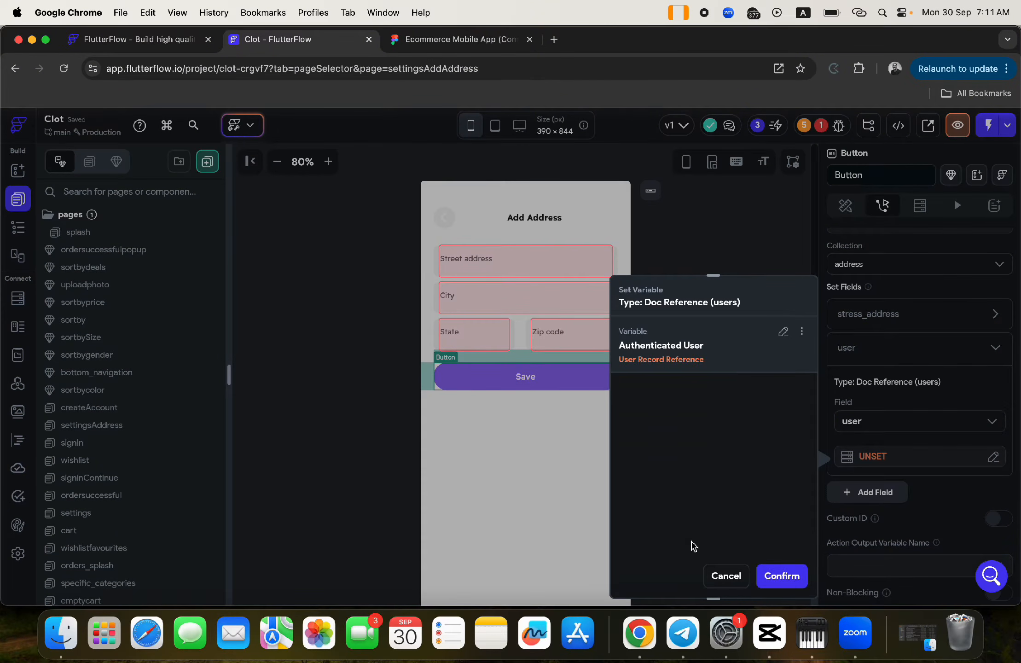
click(782, 576)
click(841, 350)
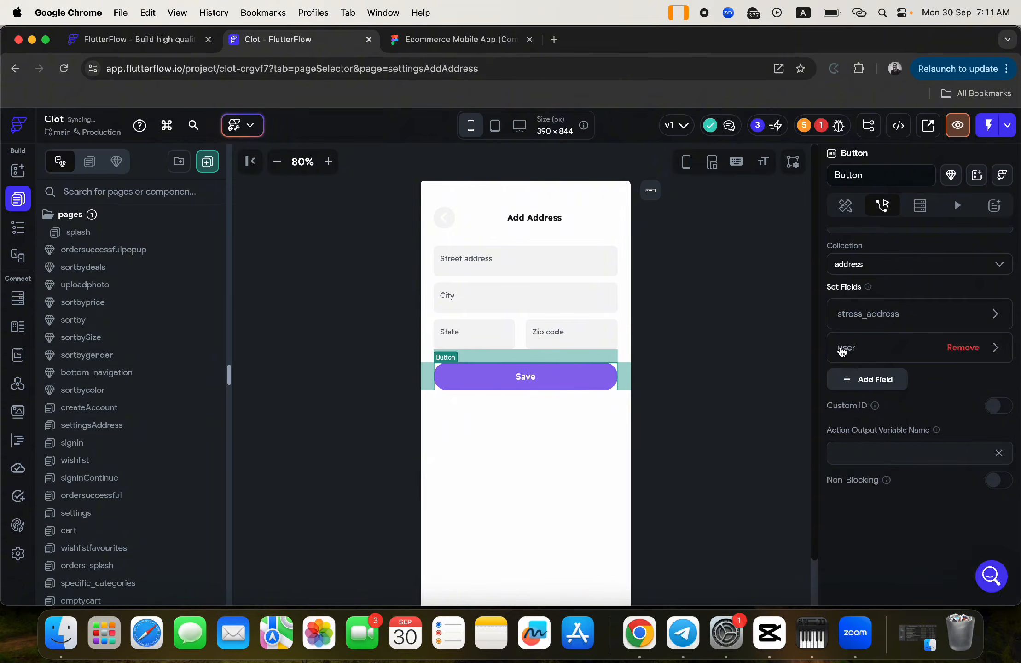
- Add a city field whose value comes from the City input's widget state
click(873, 379)
click(844, 382)
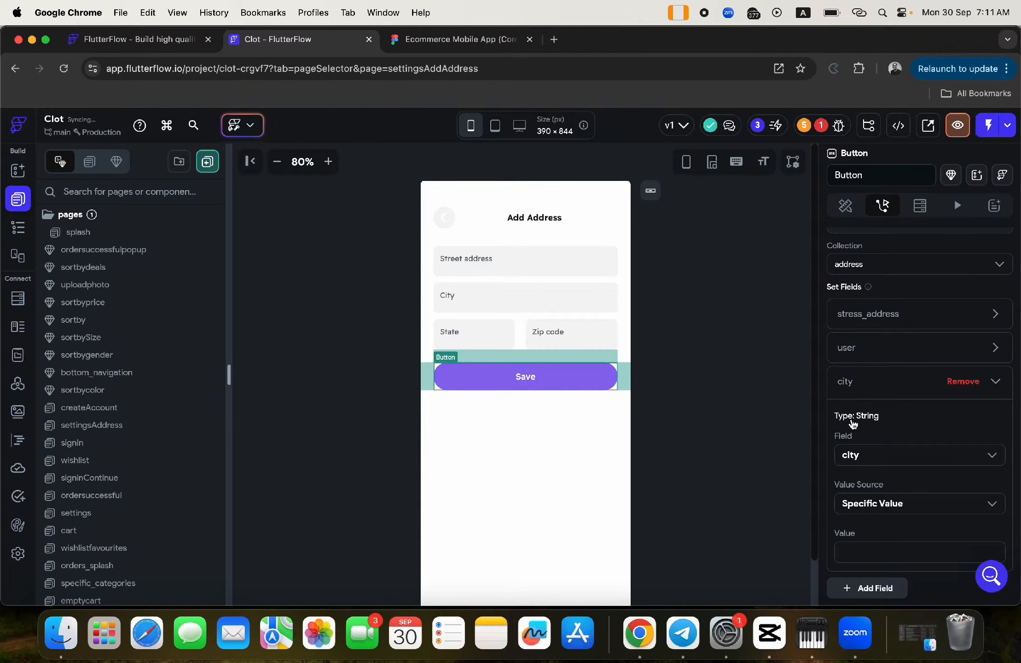
click(866, 503)
scroll(867, 502, down, 2)
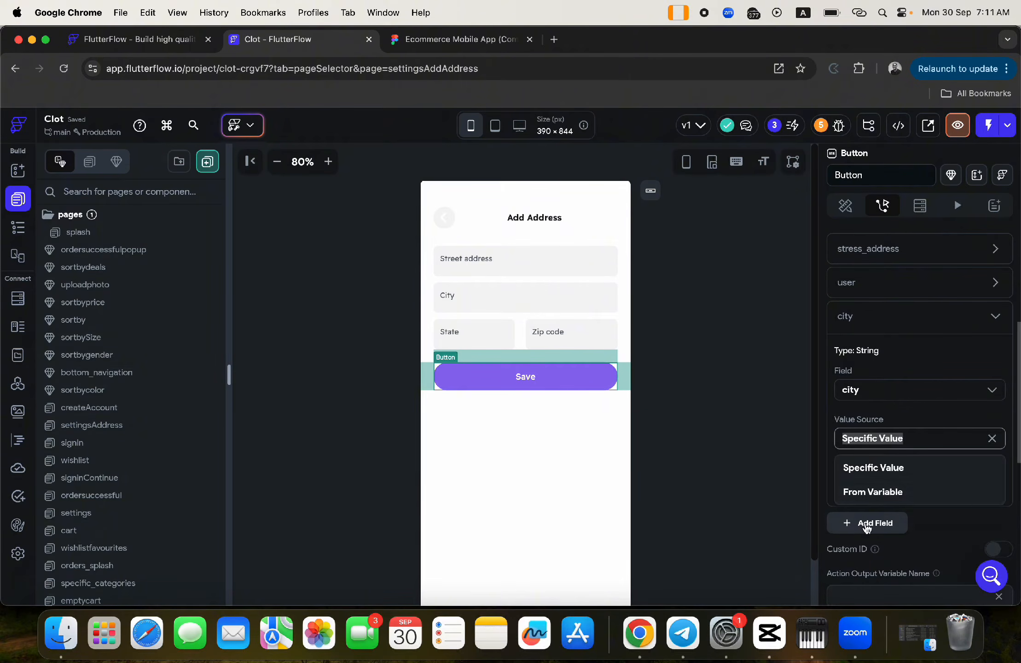
click(868, 491)
click(864, 476)
click(667, 490)
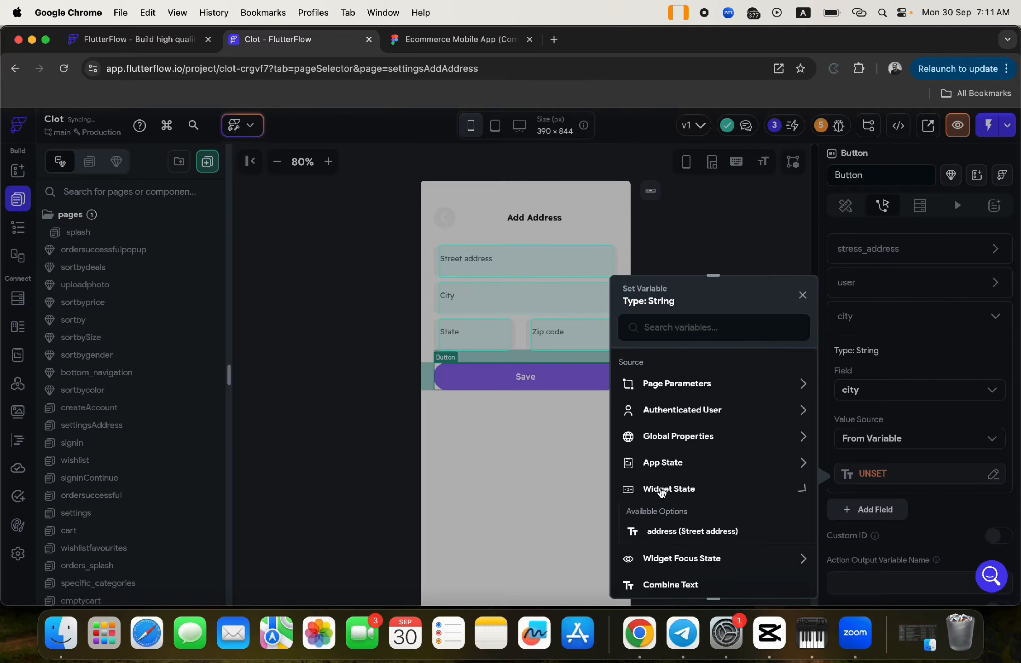
click(659, 554)
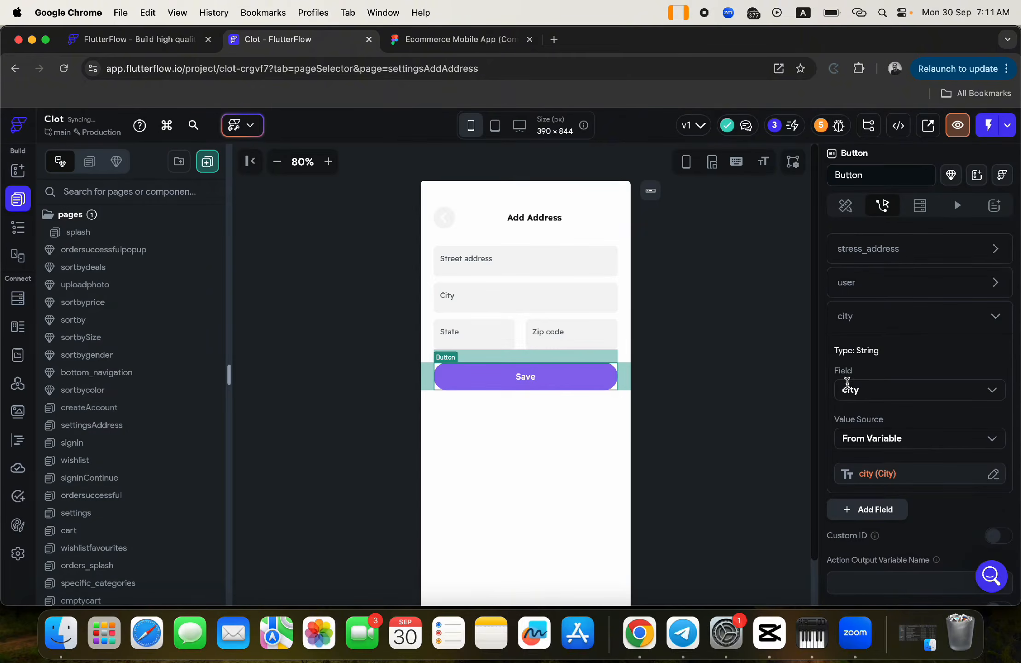
click(842, 317)
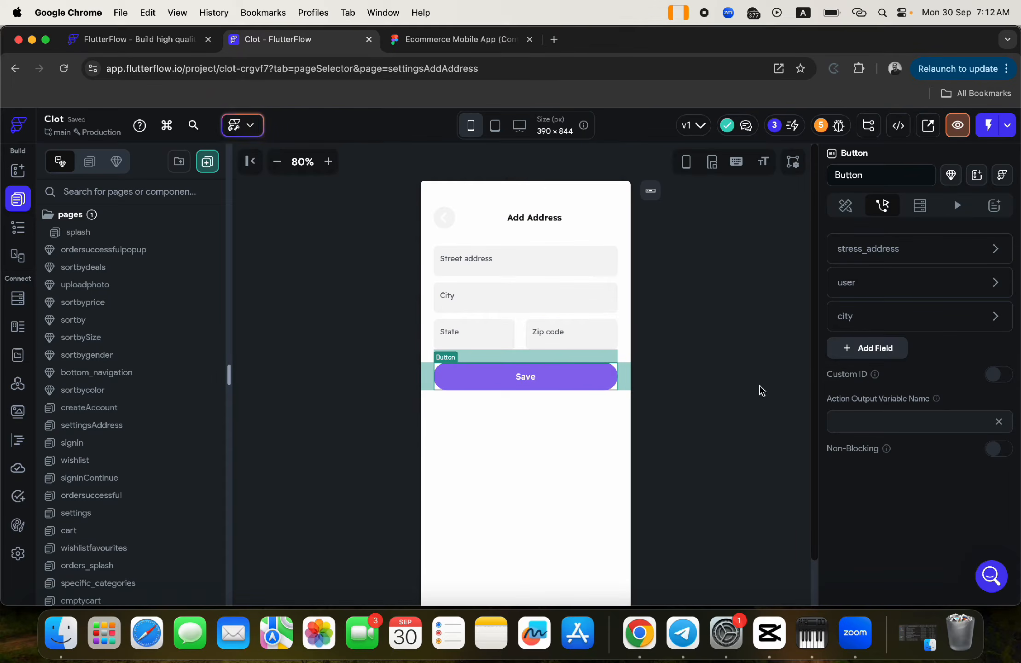
- Add a zipcode field whose value comes from the Zip code input's widget state
click(875, 348)
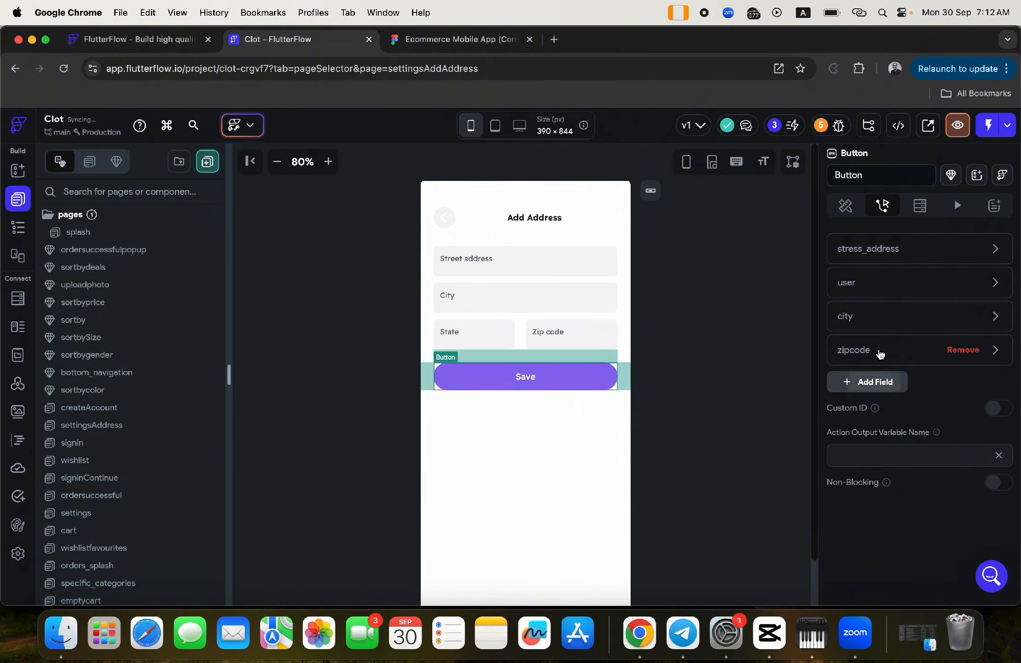
click(845, 350)
click(873, 470)
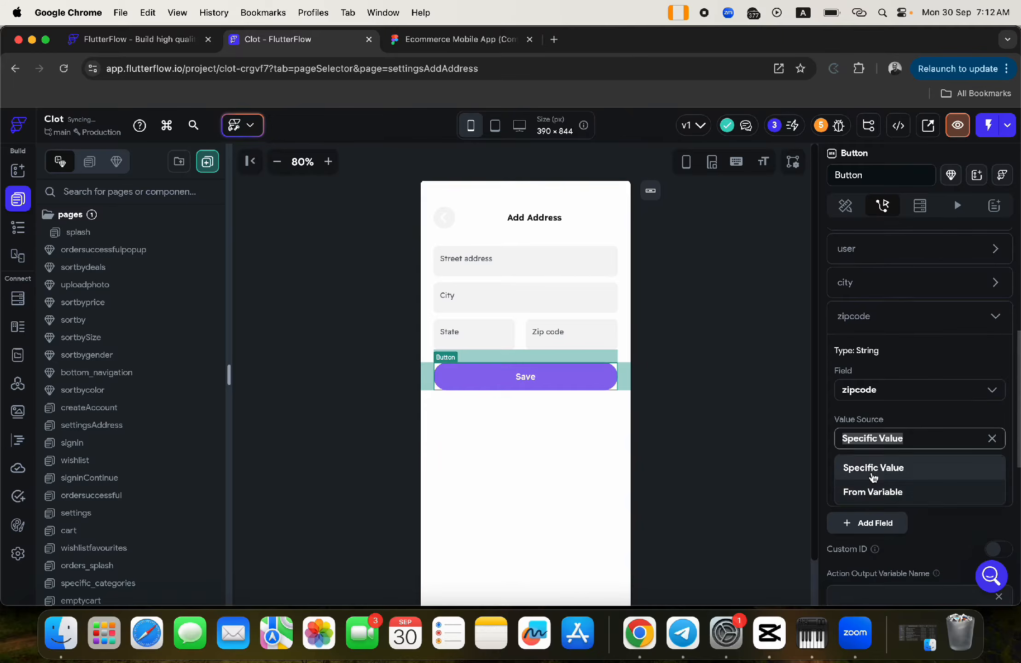
click(867, 491)
click(861, 474)
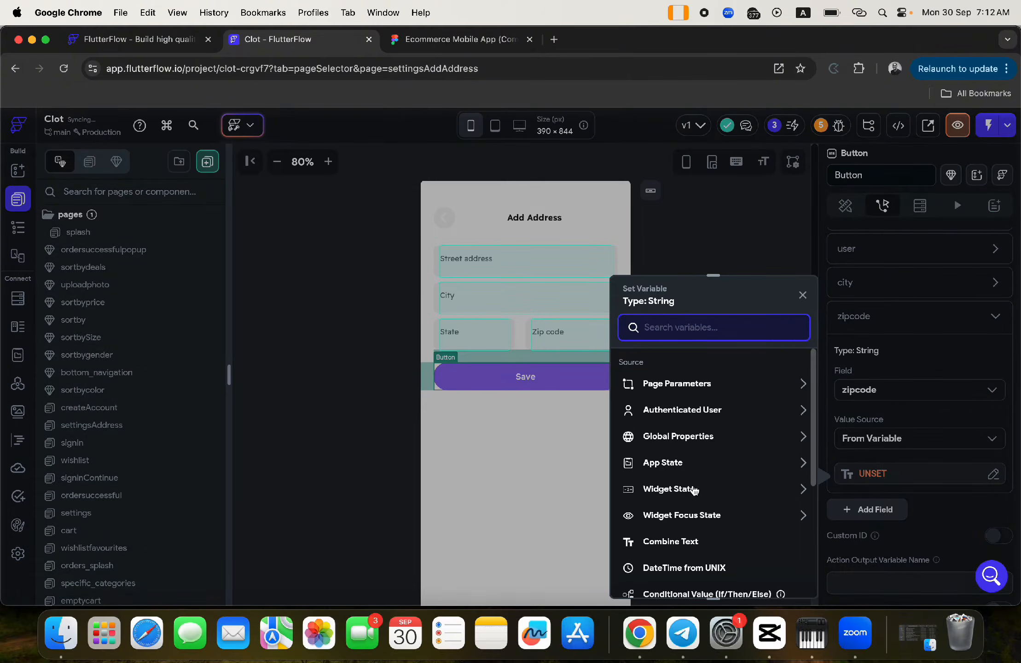
click(668, 489)
scroll(672, 584, down, 3)
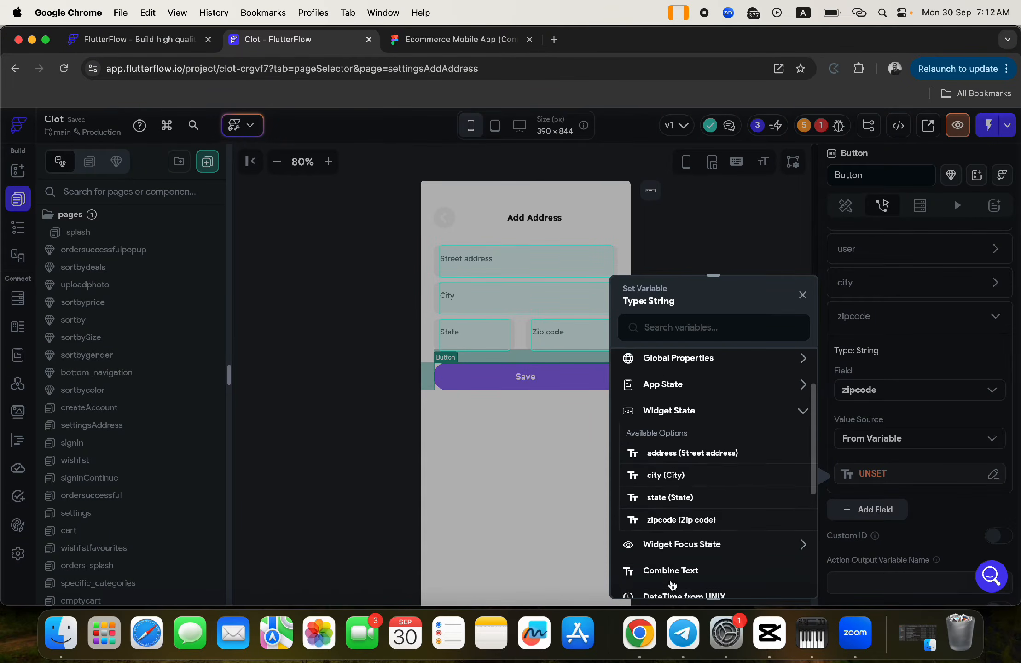
click(670, 519)
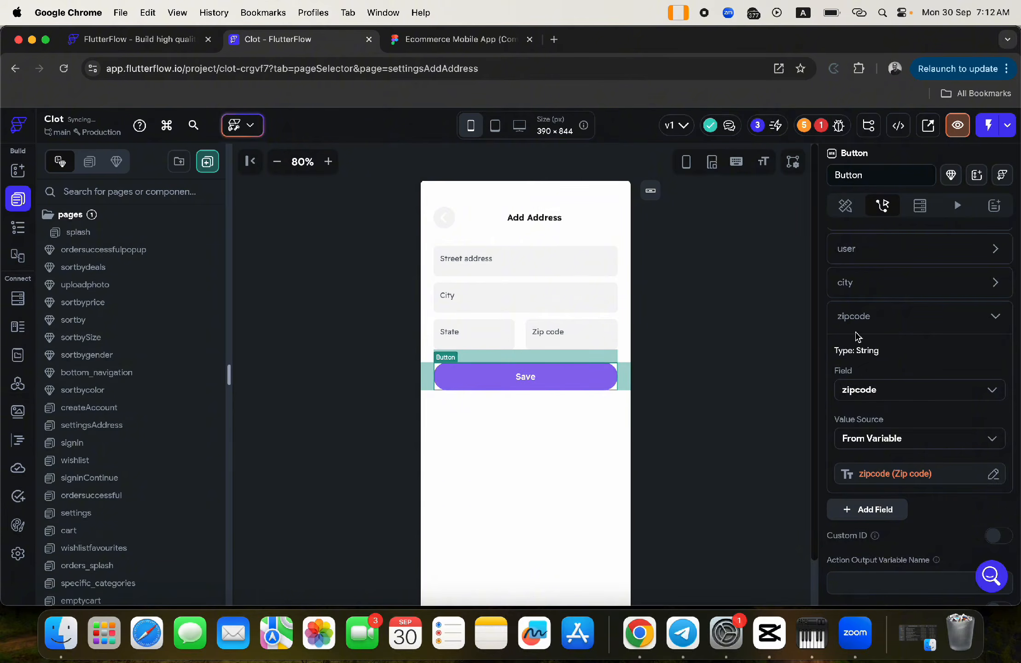
click(853, 317)
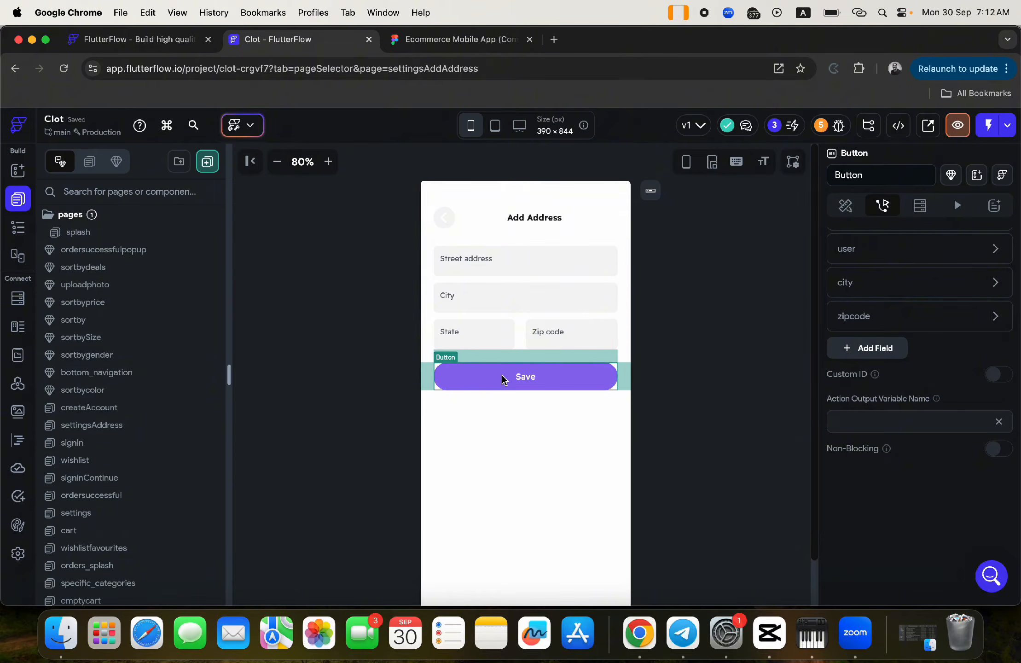
scroll(925, 339, up, 6)
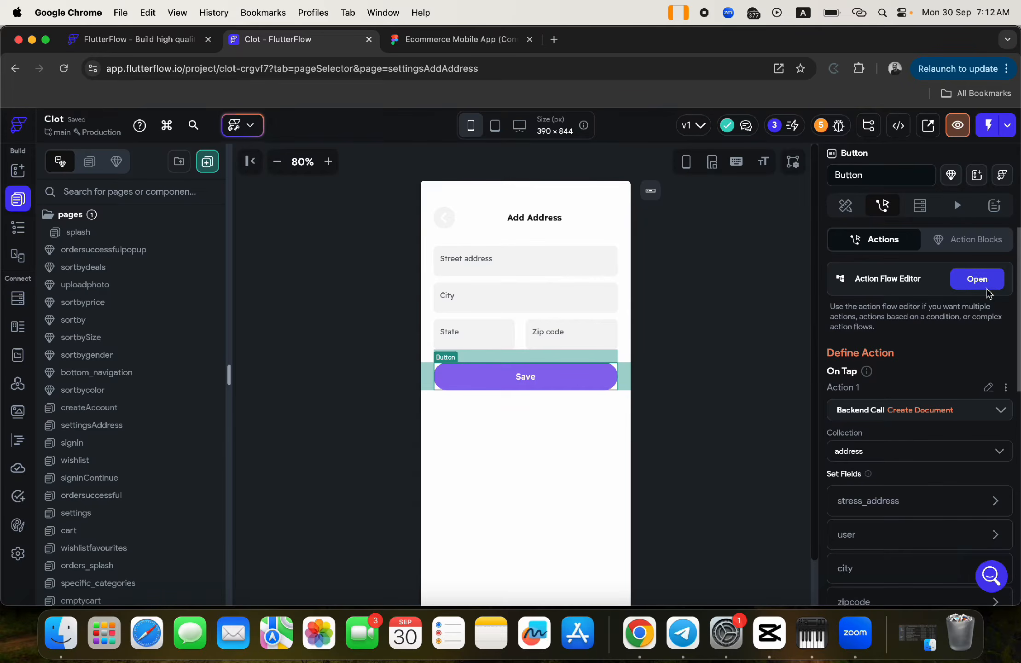
- Add a second Show Snack Bar action after the Create Document action
click(985, 287)
click(500, 285)
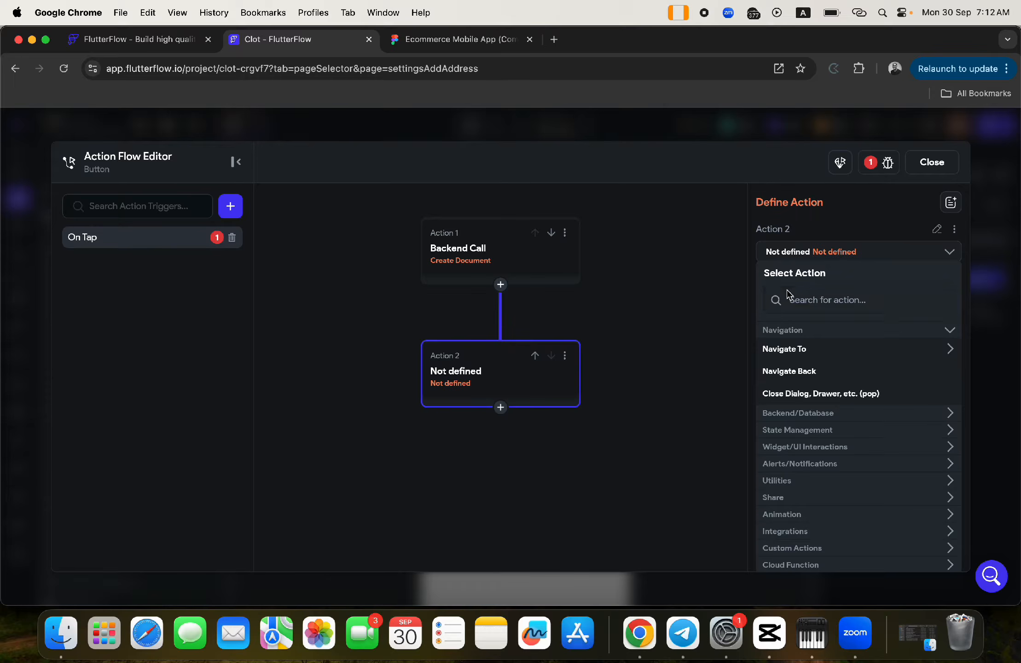
click(804, 299)
text(sna)
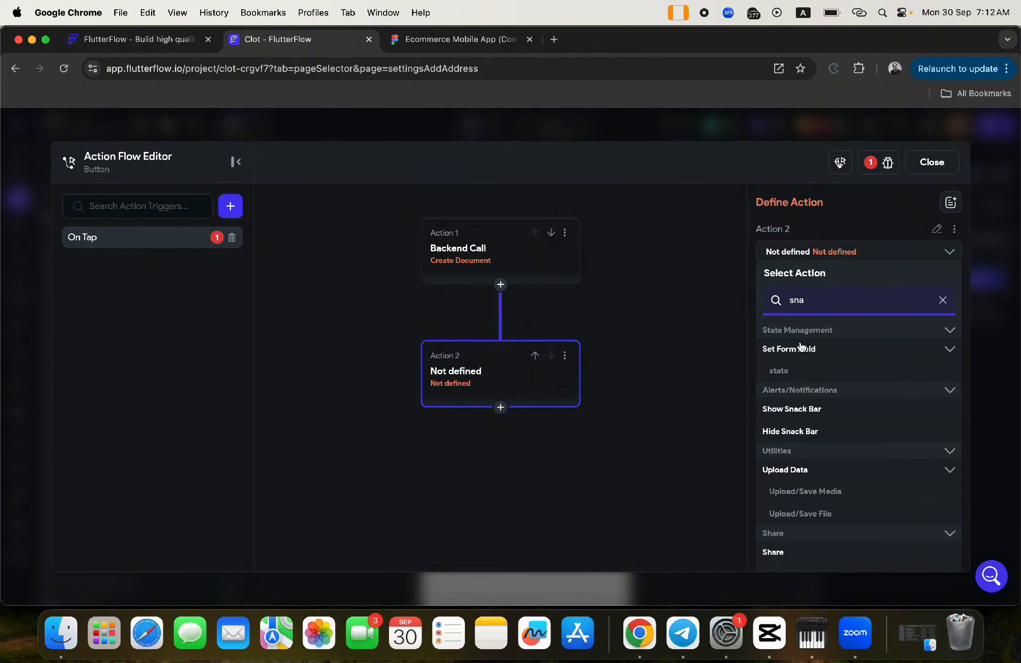
text(c)
click(798, 359)
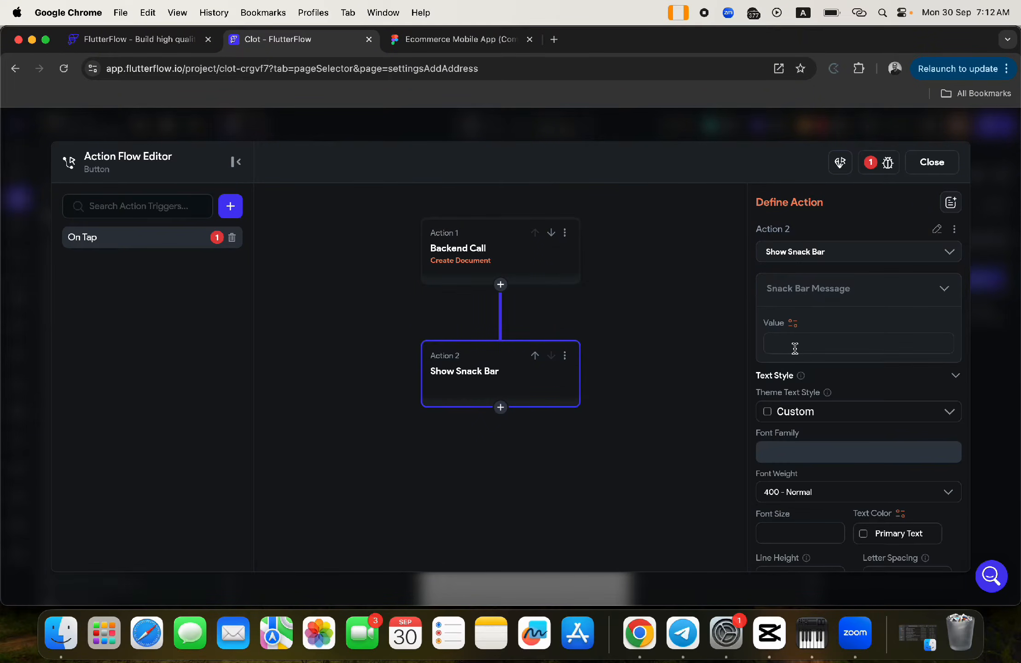
- Enter the snack bar message 'Yay! You have added a new address', then bring up the Figma design
click(783, 346)
text(Ya)
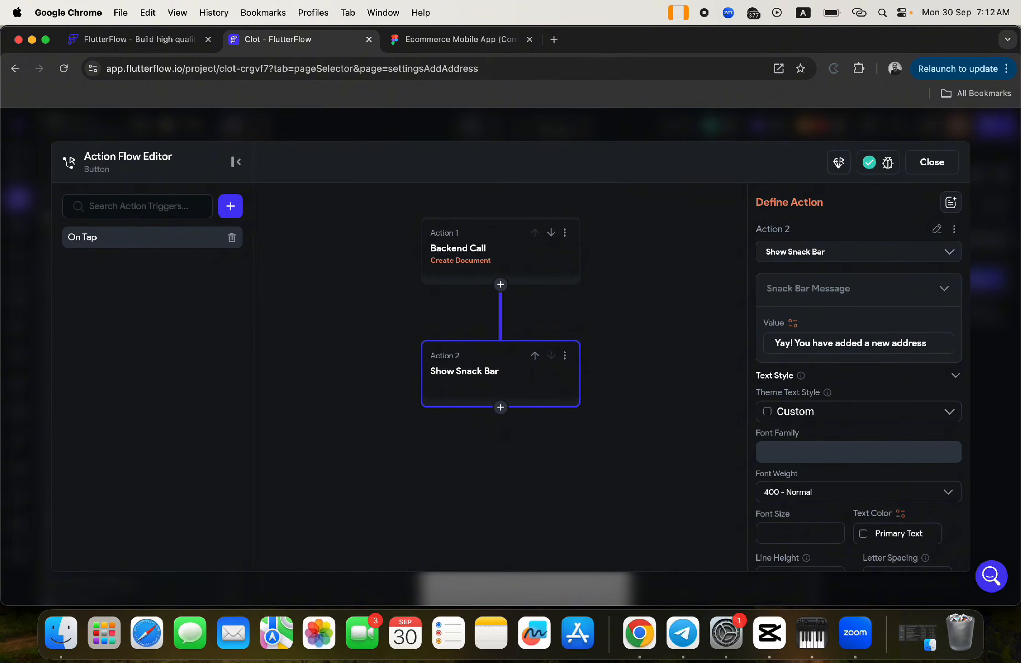
scroll(880, 351, down, 10)
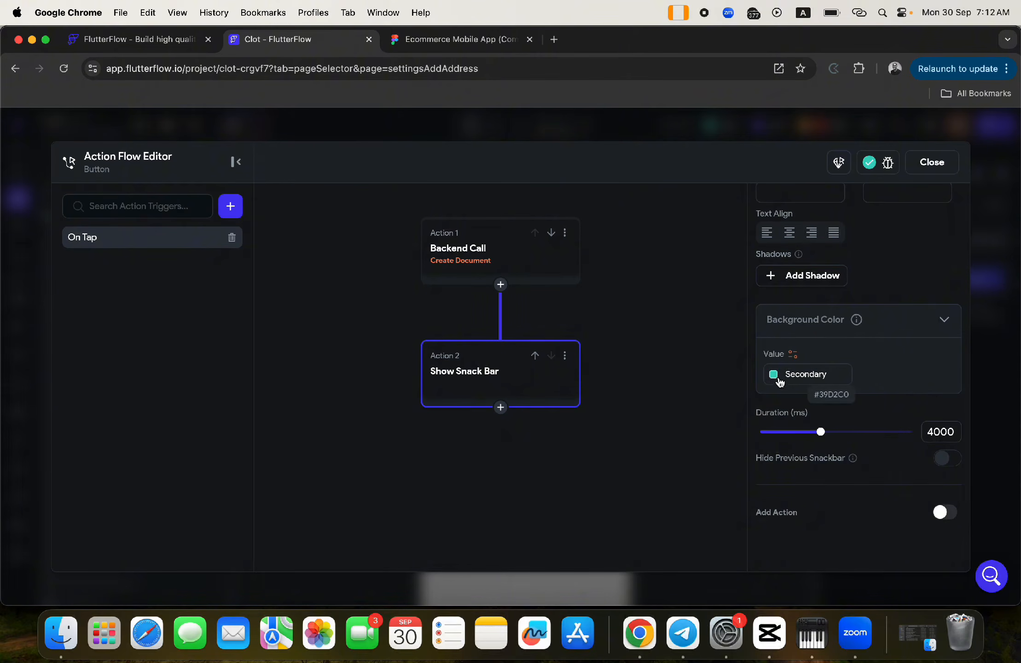
click(438, 50)
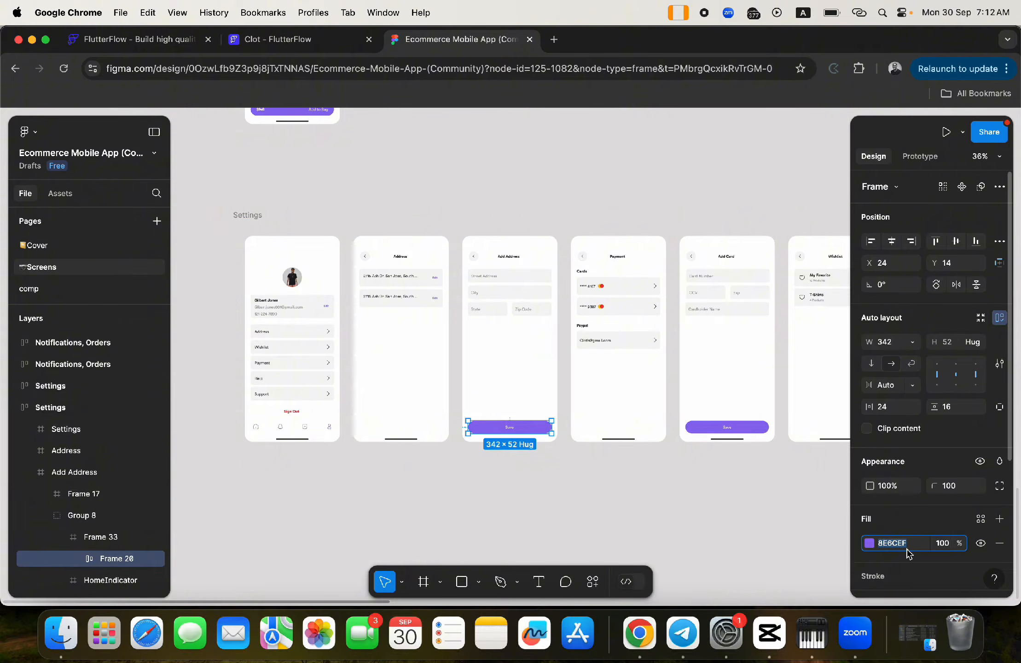
- Paste Figma's 8E6CEF as the snack bar background colour and set its duration to 2000 ms
key(super+c)
click(283, 44)
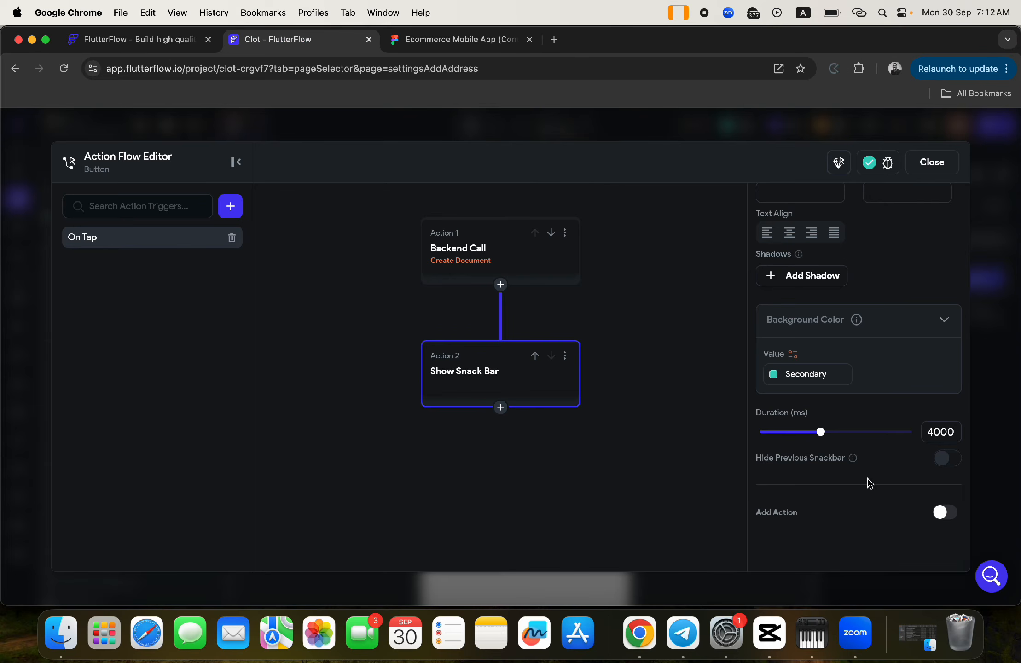
scroll(846, 433, up, 5)
scroll(836, 331, down, 7)
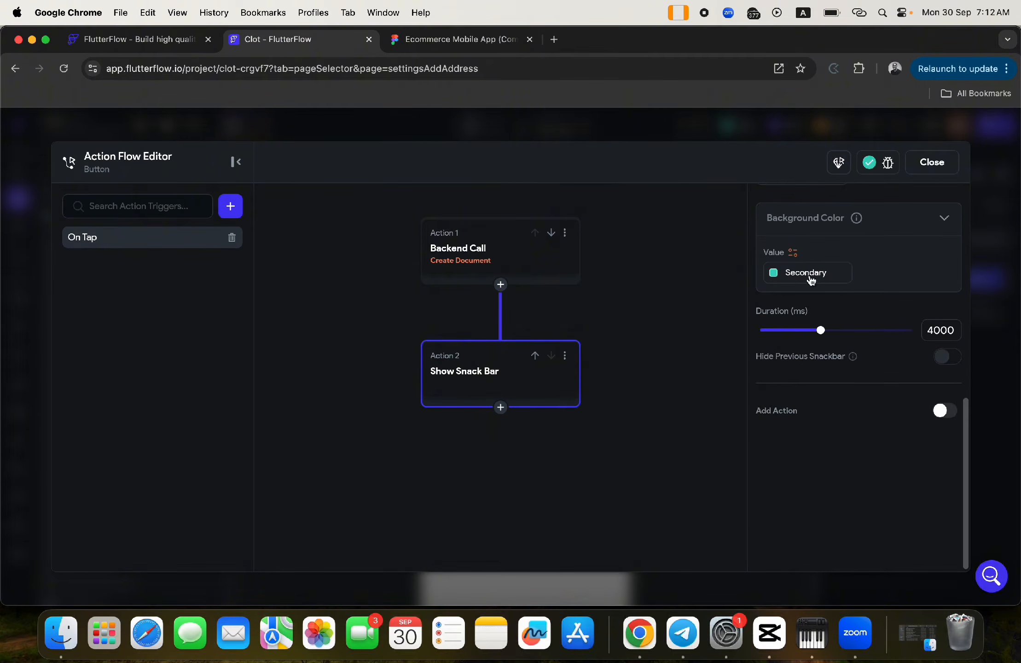
click(811, 276)
key(super+v)
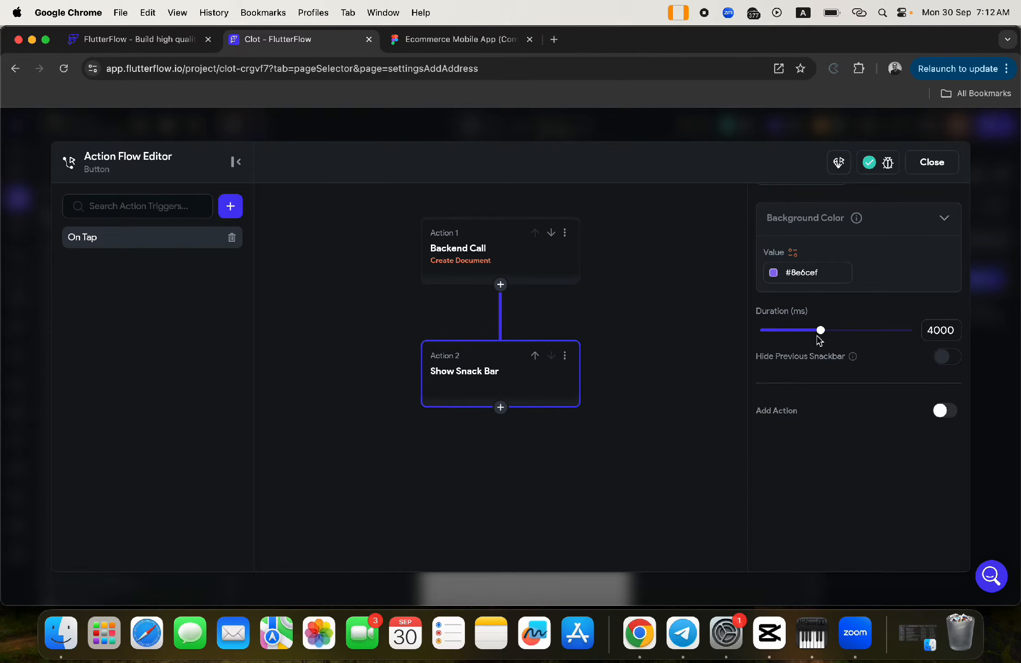
drag(820, 331, 788, 331)
scroll(876, 296, up, 5)
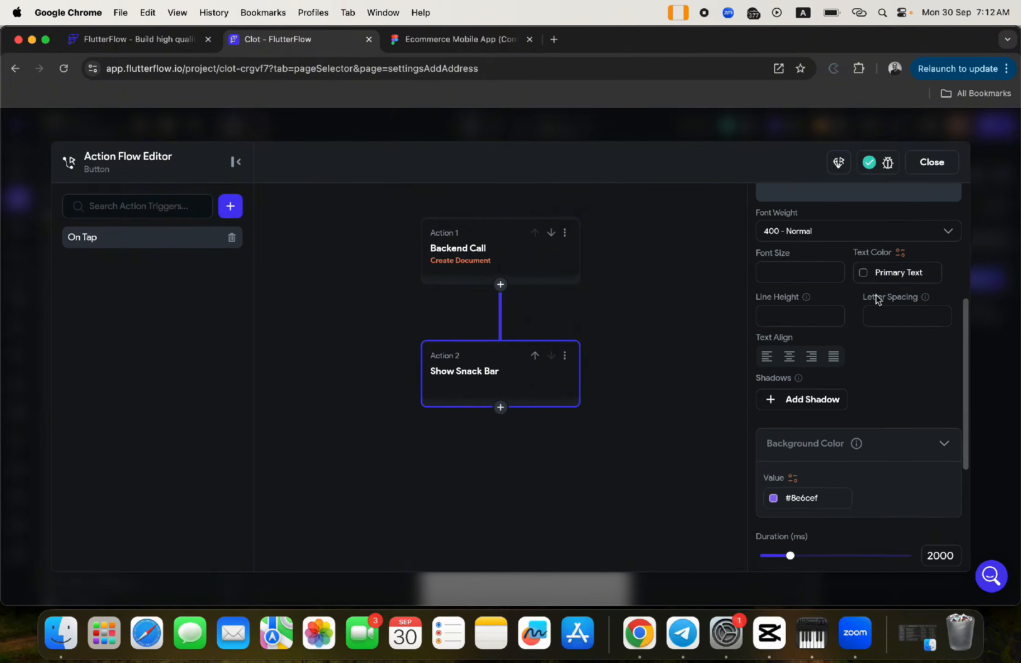
scroll(877, 298, up, 4)
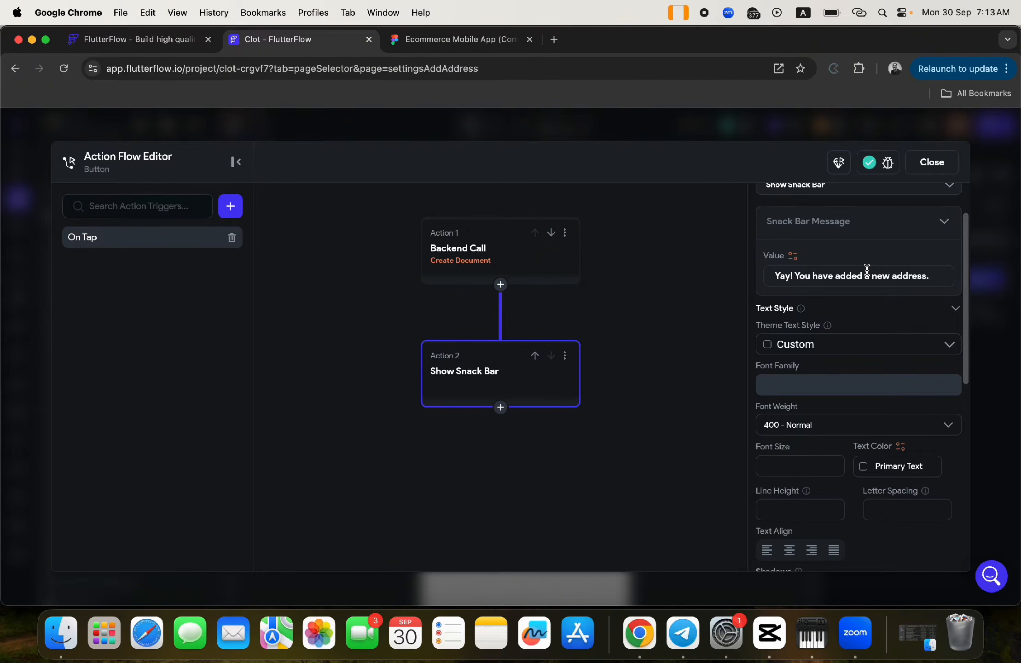
- Make the snack bar message text use the white Secondary Background theme colour
click(864, 468)
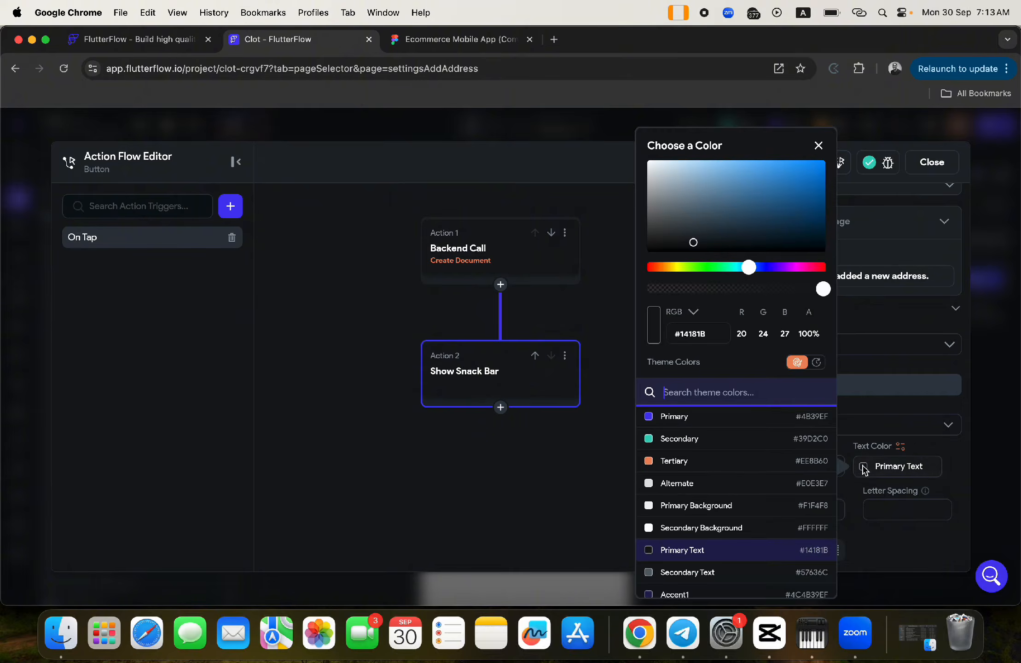
click(657, 531)
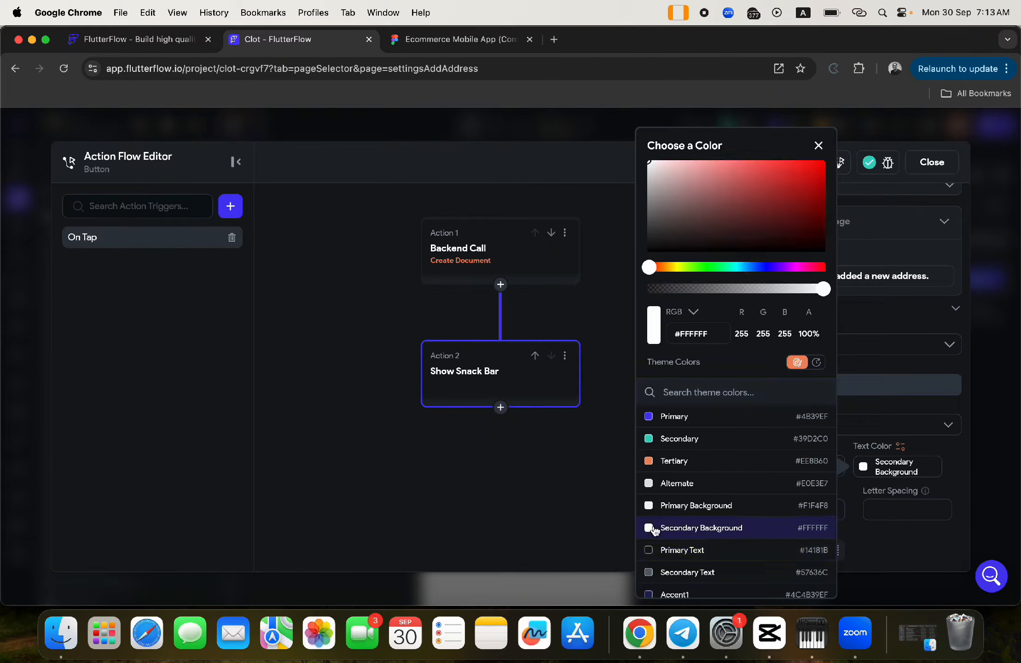
click(867, 371)
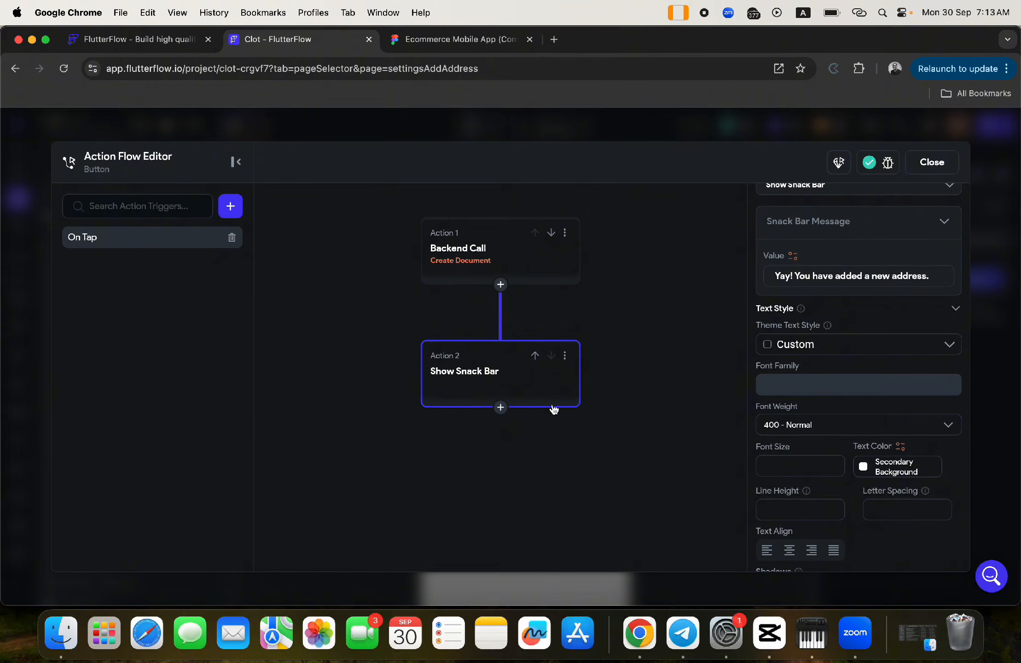
click(500, 408)
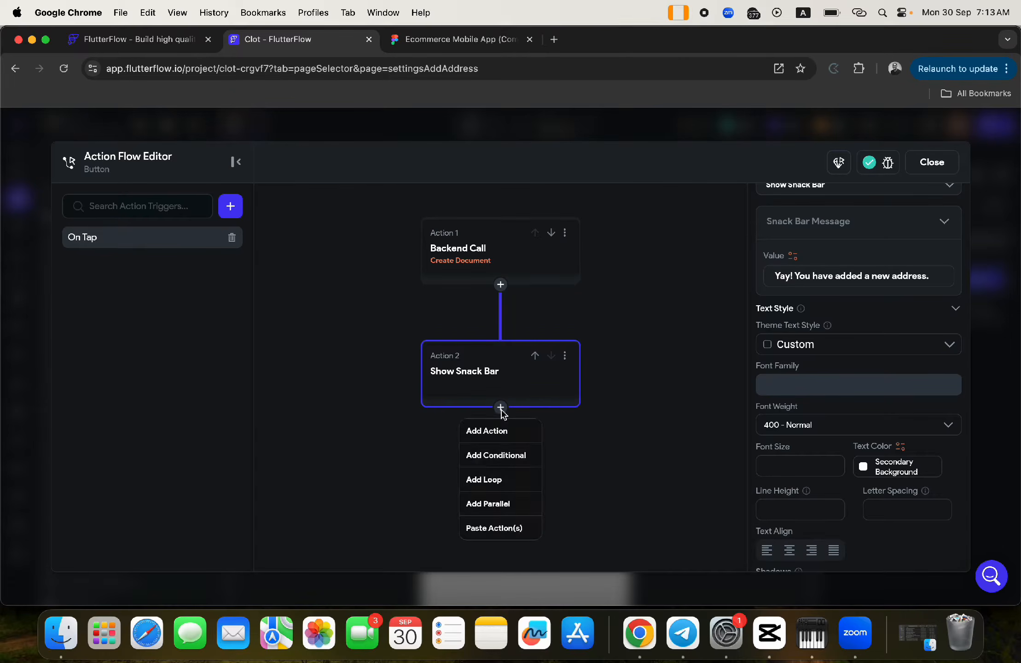
- Add a third action navigating to settingsAddress with an Instant transition, then close the action editor
click(476, 432)
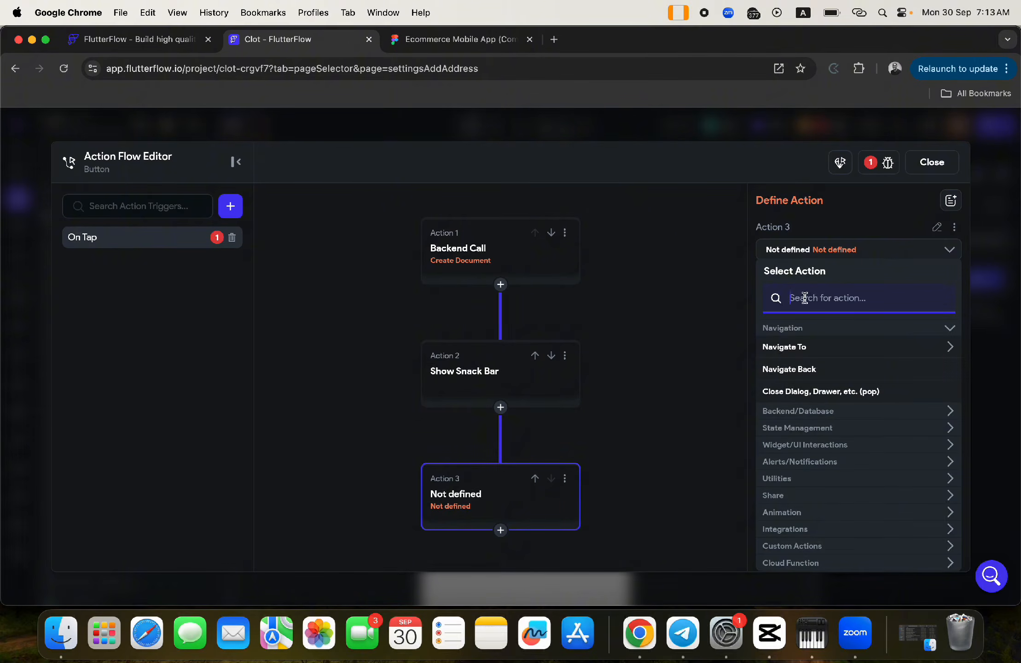
text(addr)
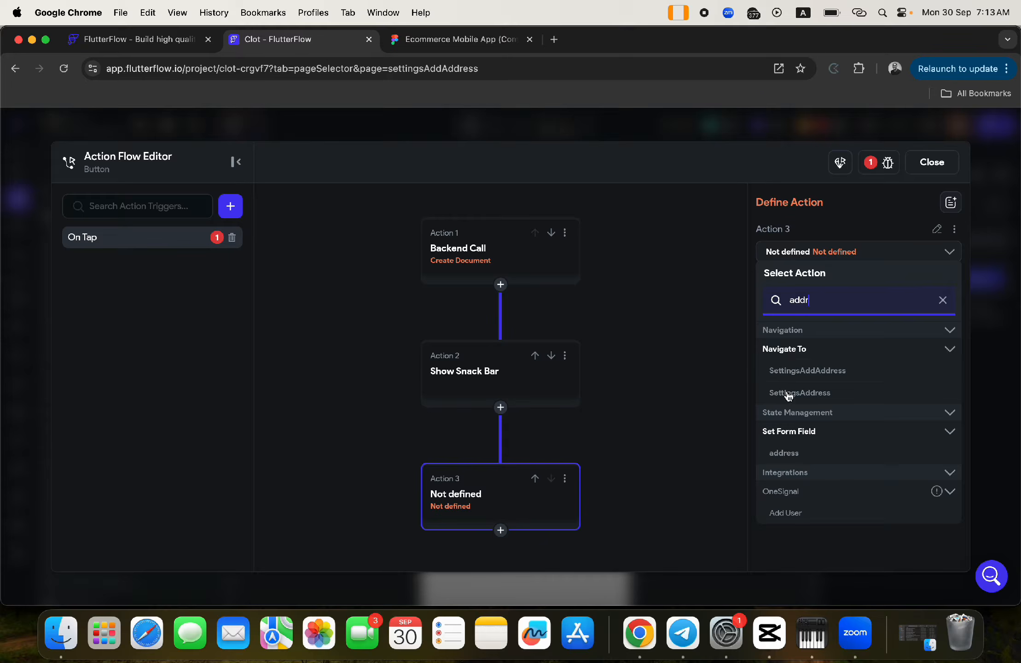
click(787, 392)
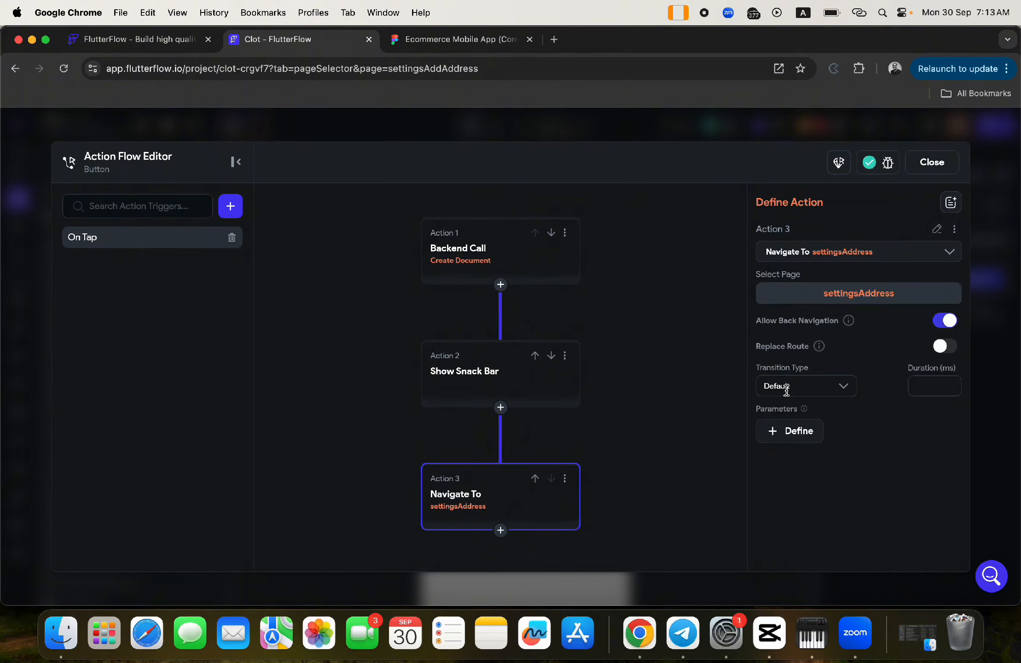
click(787, 390)
click(786, 440)
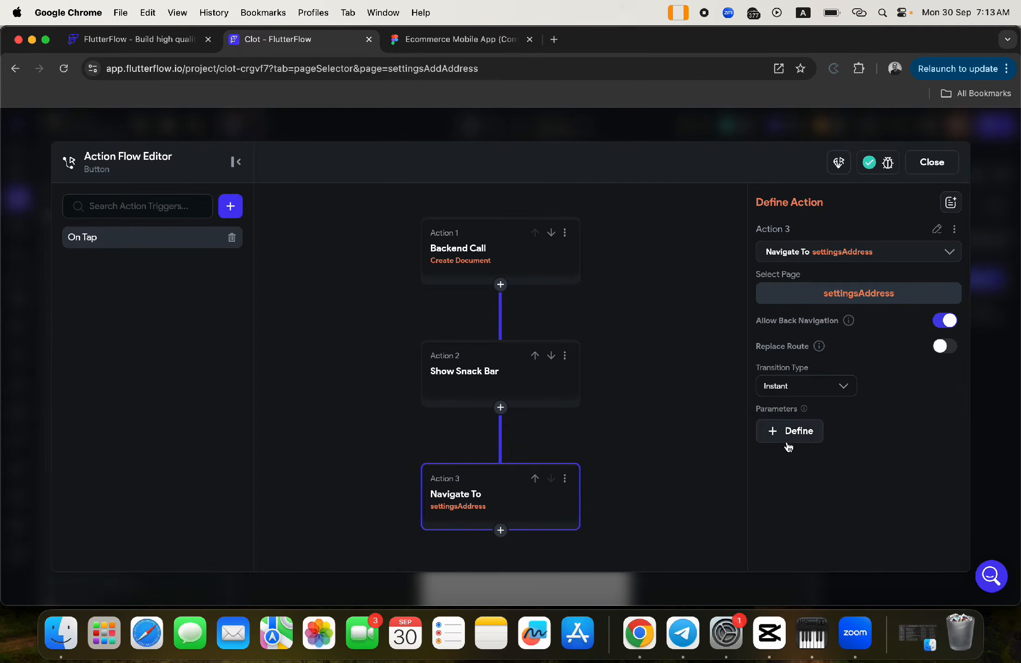
click(948, 161)
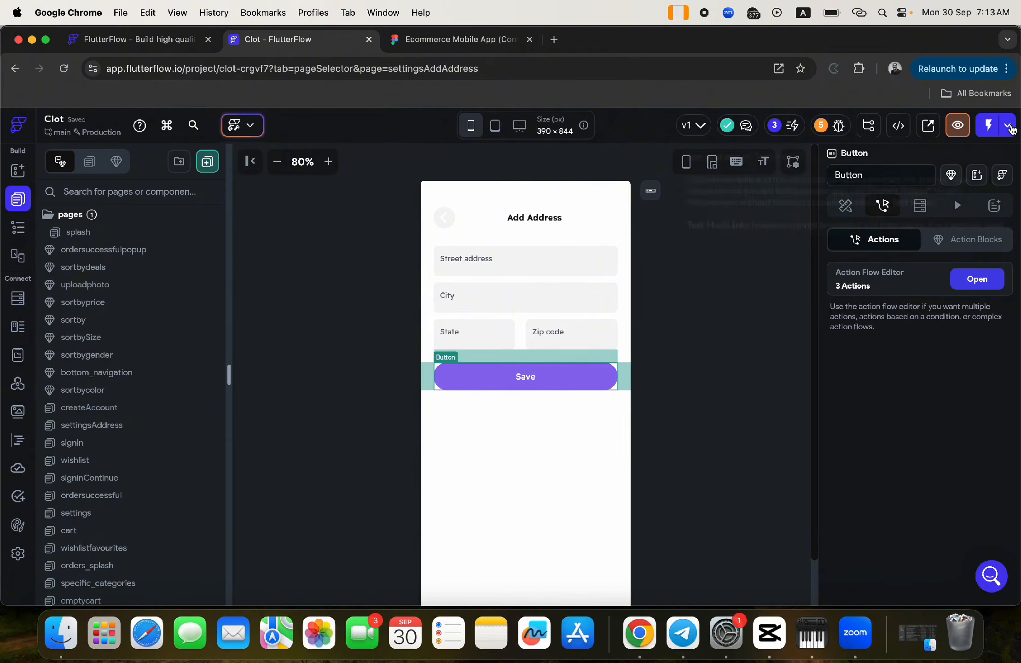
- Launch the Clot app in Test Mode and return to the editor while it loads
click(1009, 126)
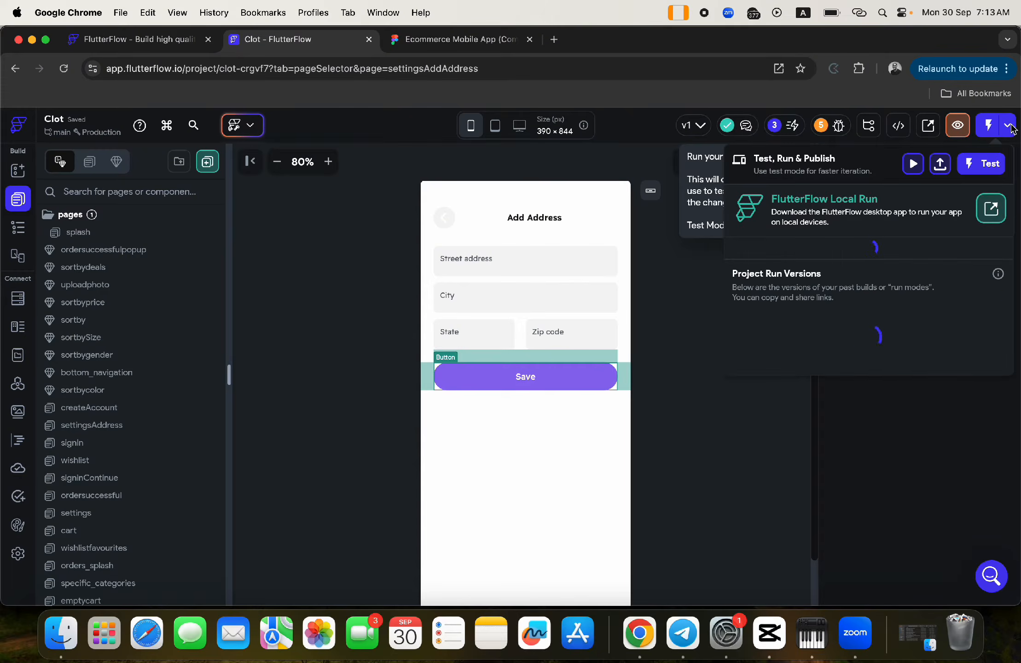
click(987, 166)
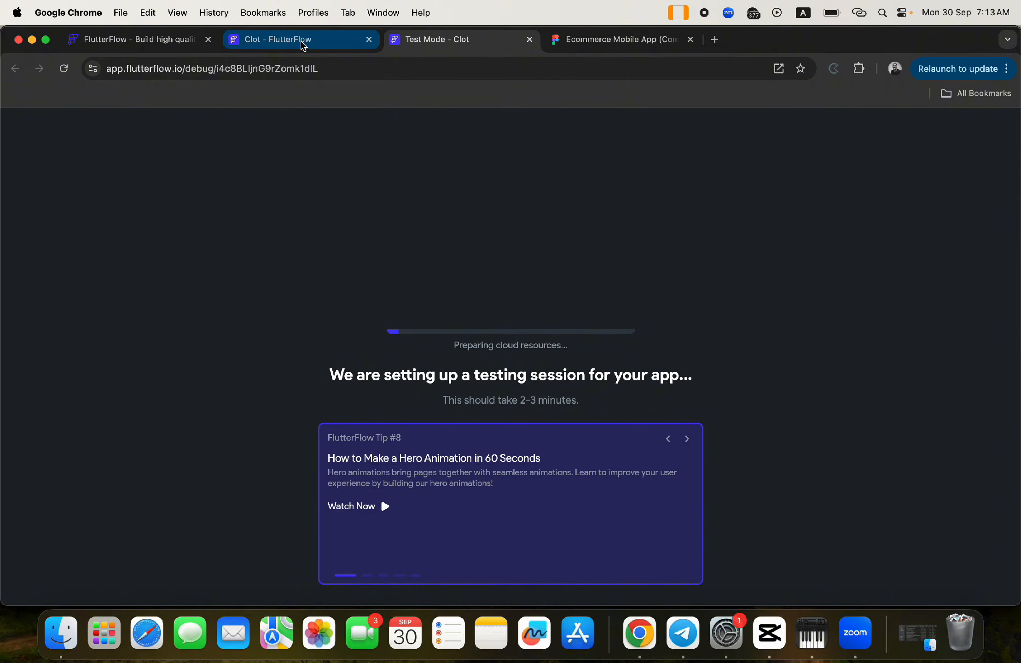
click(303, 44)
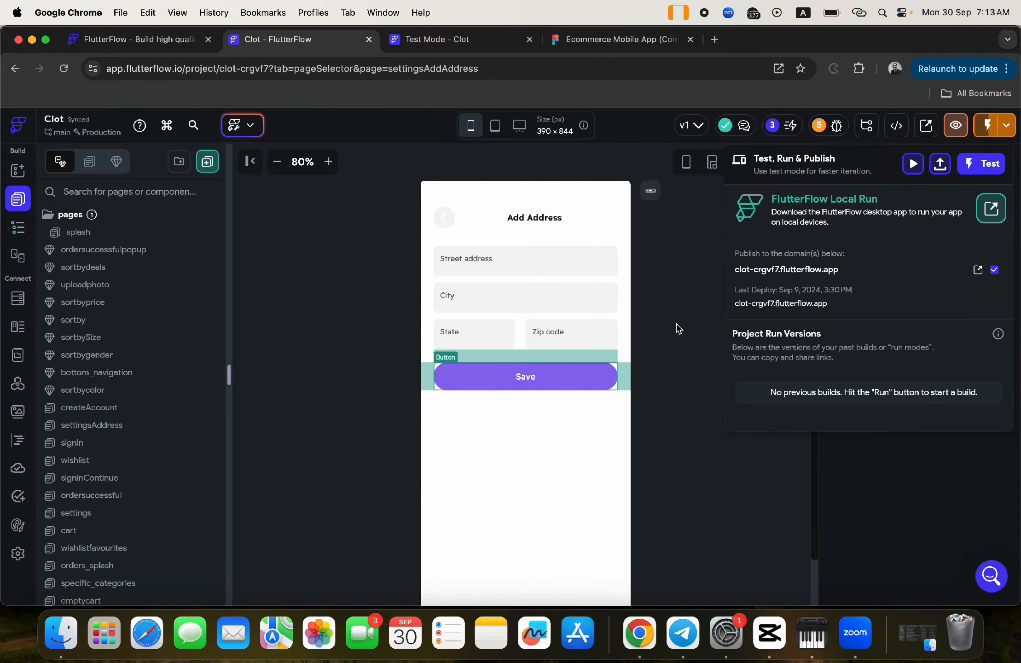
- Dismiss the test and publish panel and show the page's Widget Tree
click(676, 325)
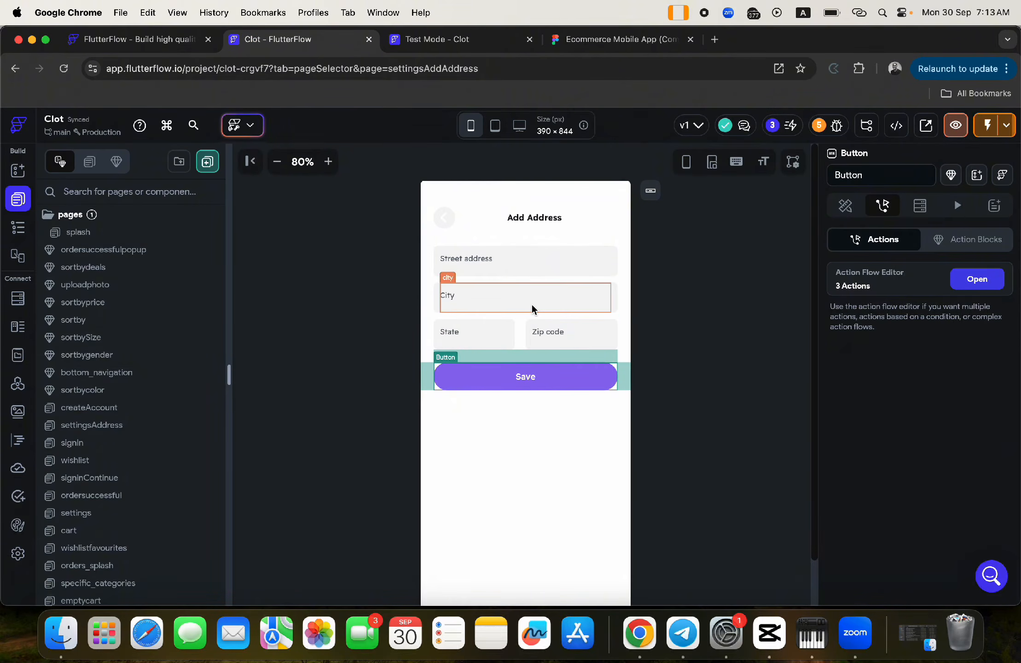
scroll(160, 412, down, 10)
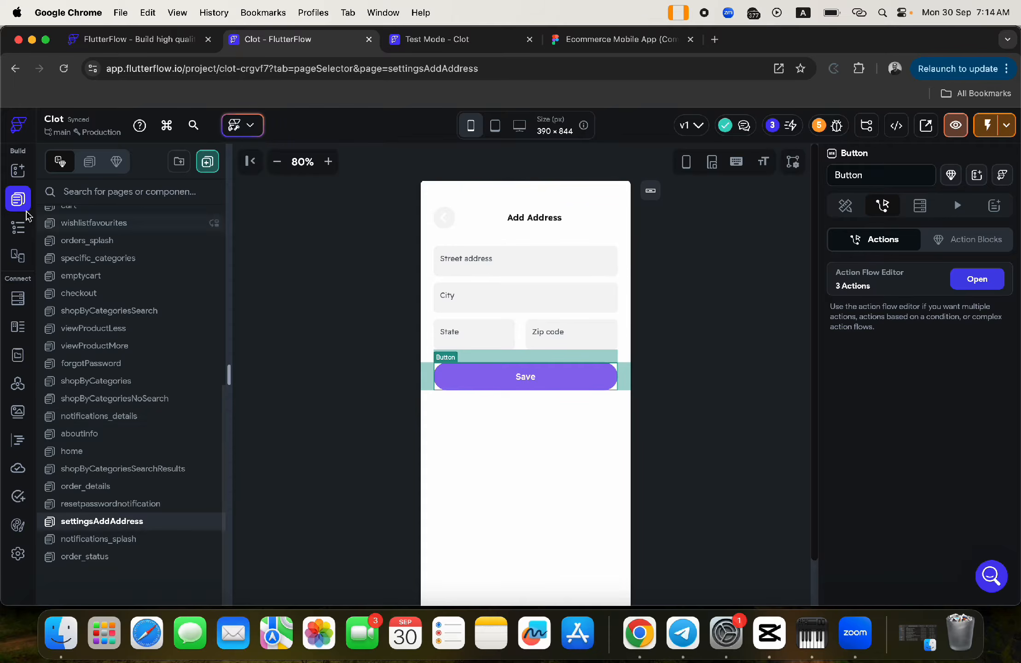
click(17, 227)
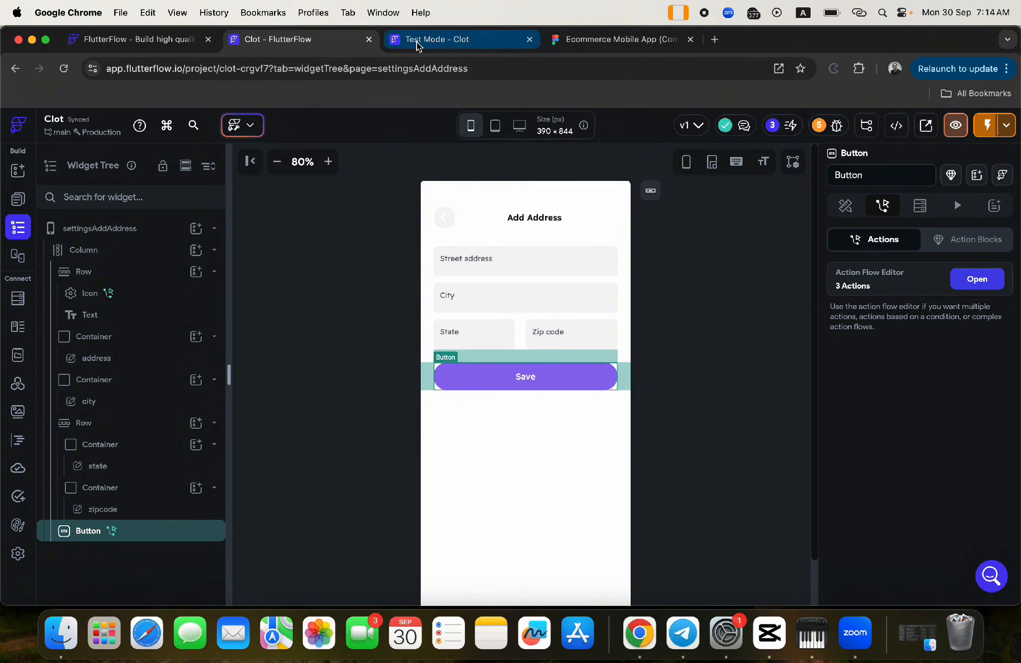
- Switch to the Figma file, move its tab before Test Mode, and zoom to the Payment screen
click(620, 40)
drag(620, 40, 486, 47)
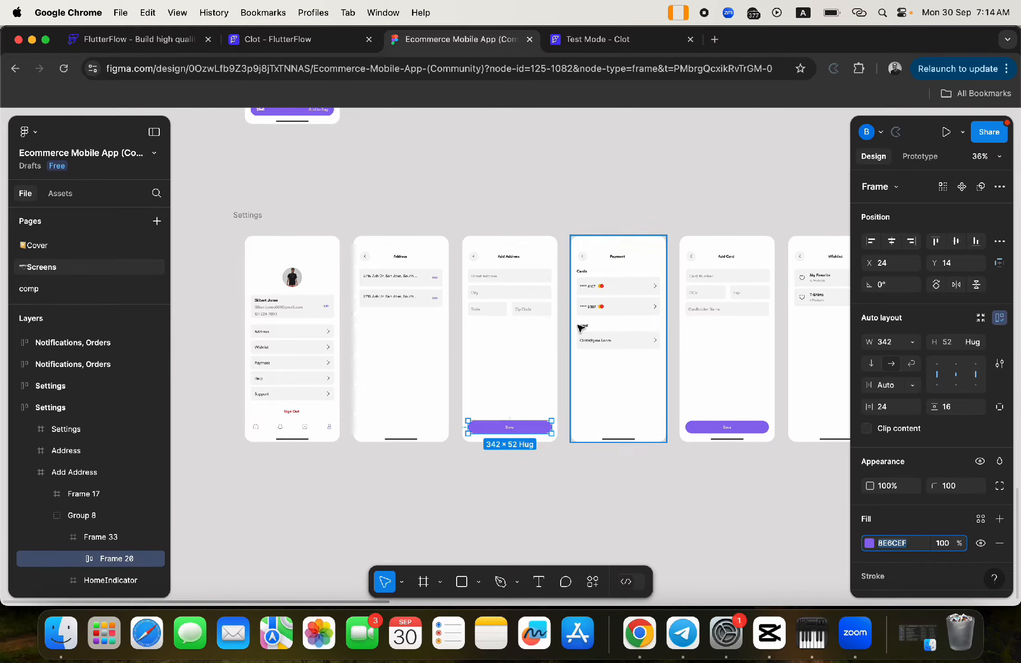
scroll(617, 285, up, 3)
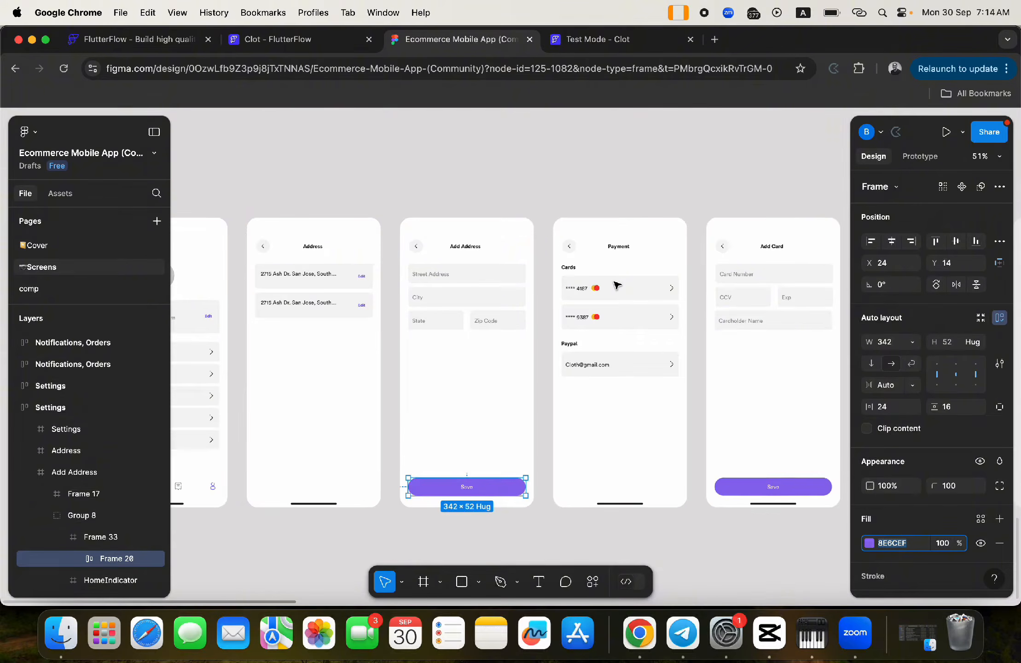
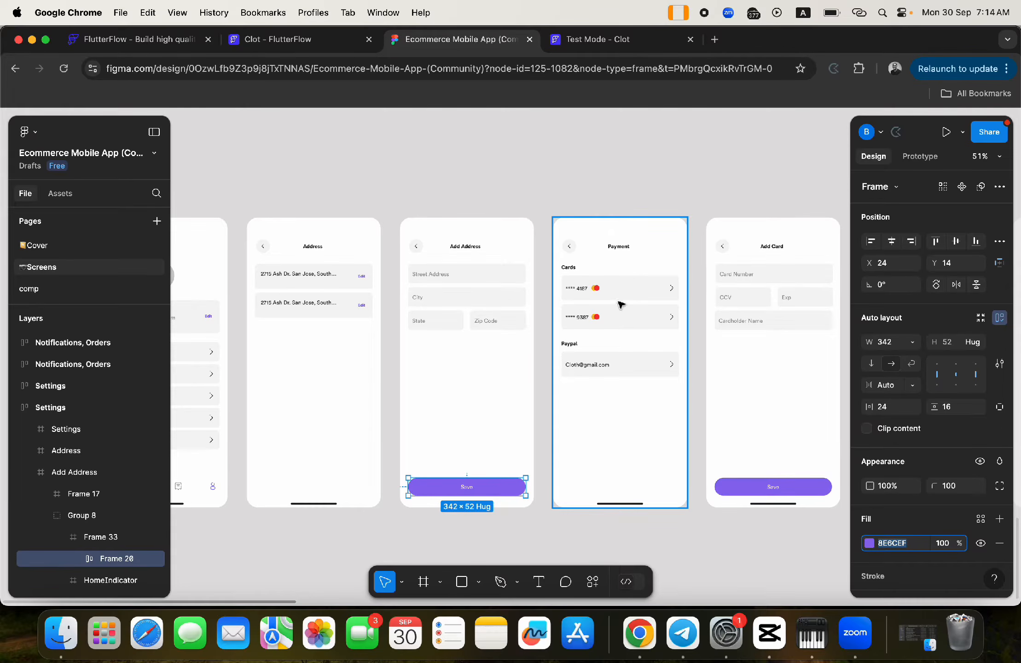
- Switch to the Clot FlutterFlow project and open the settings page from the page list
scroll(580, 313, right, 5)
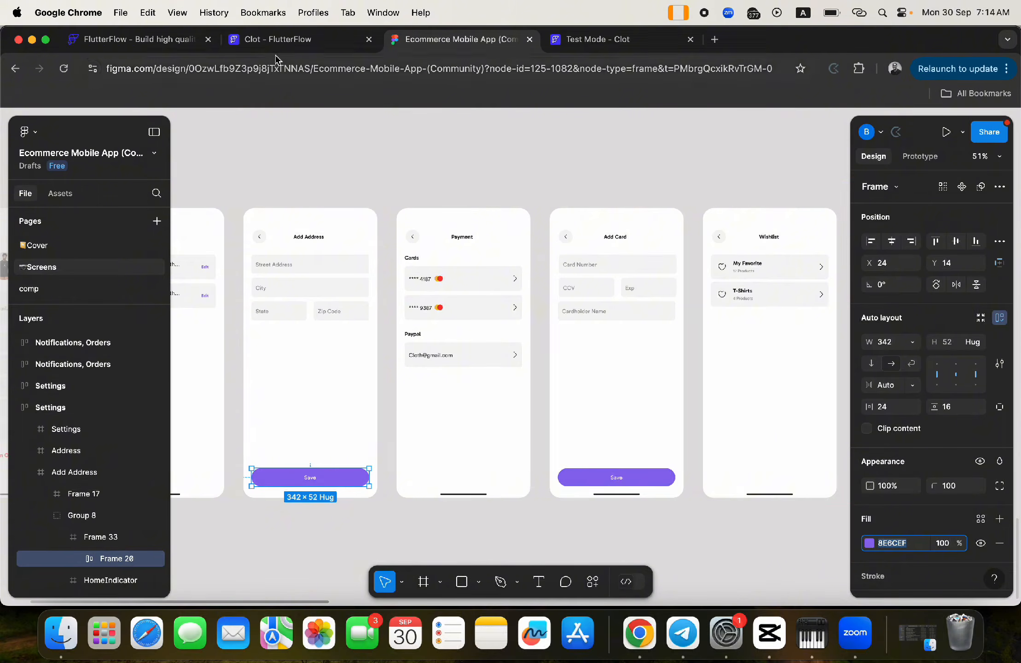
click(270, 43)
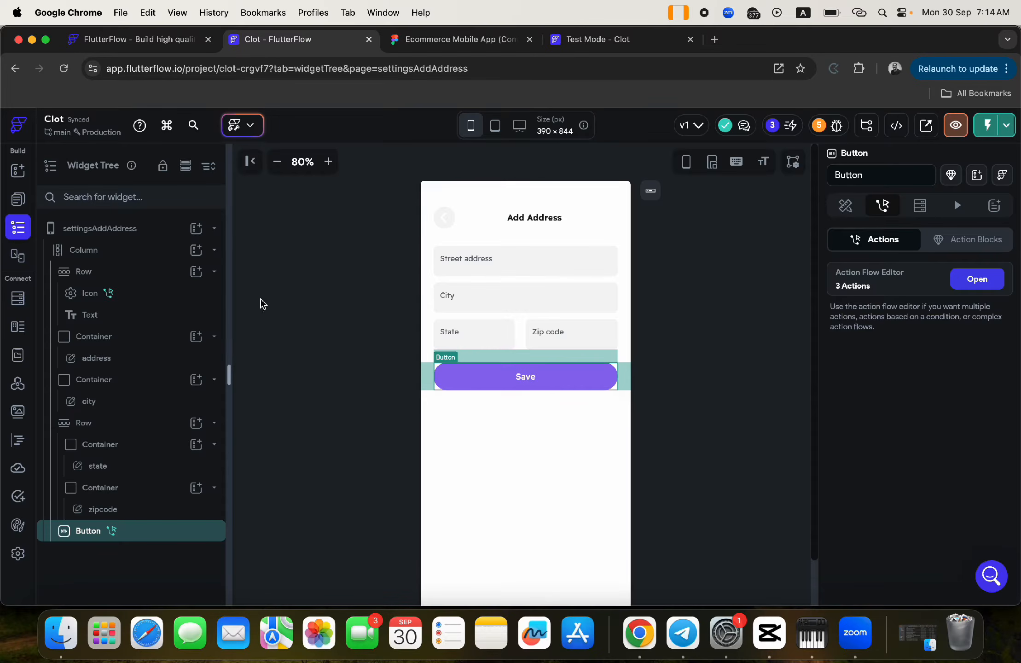
click(19, 203)
scroll(118, 506, down, 12)
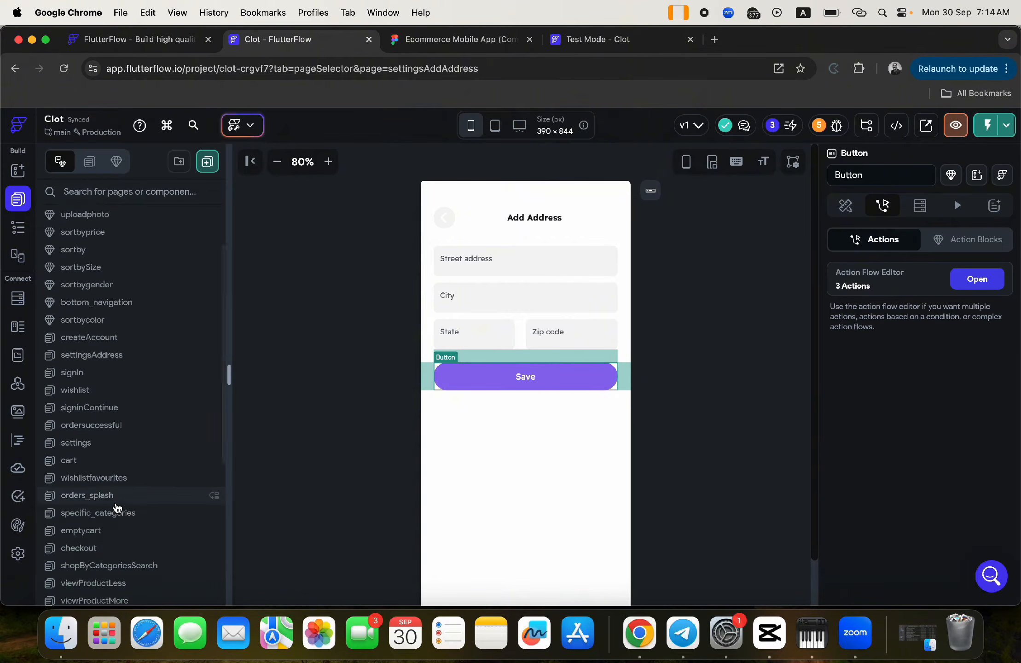
scroll(92, 304, up, 6)
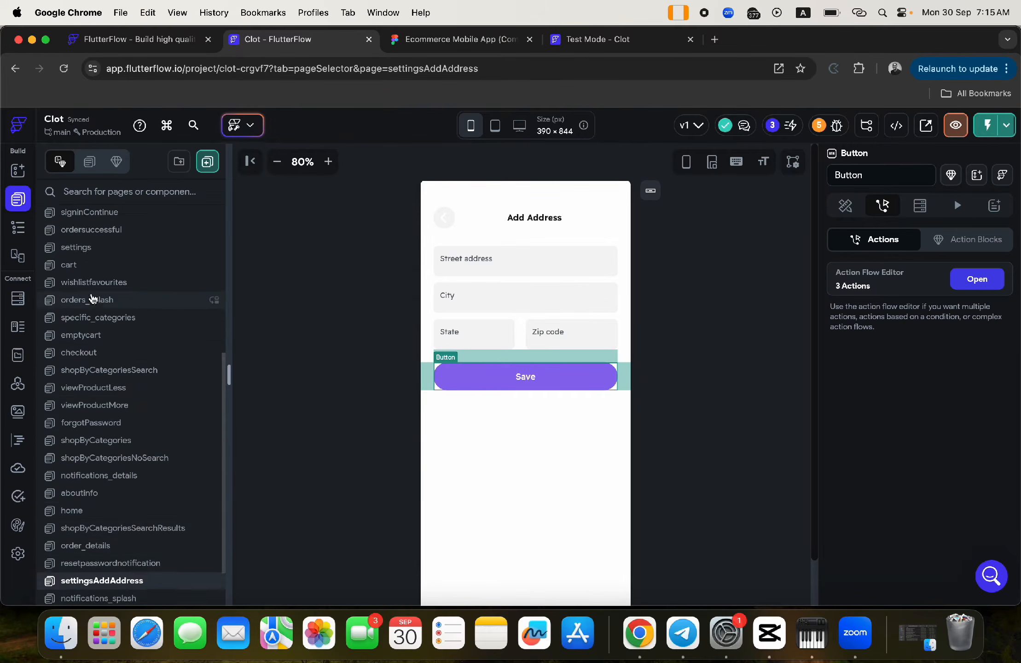
click(92, 351)
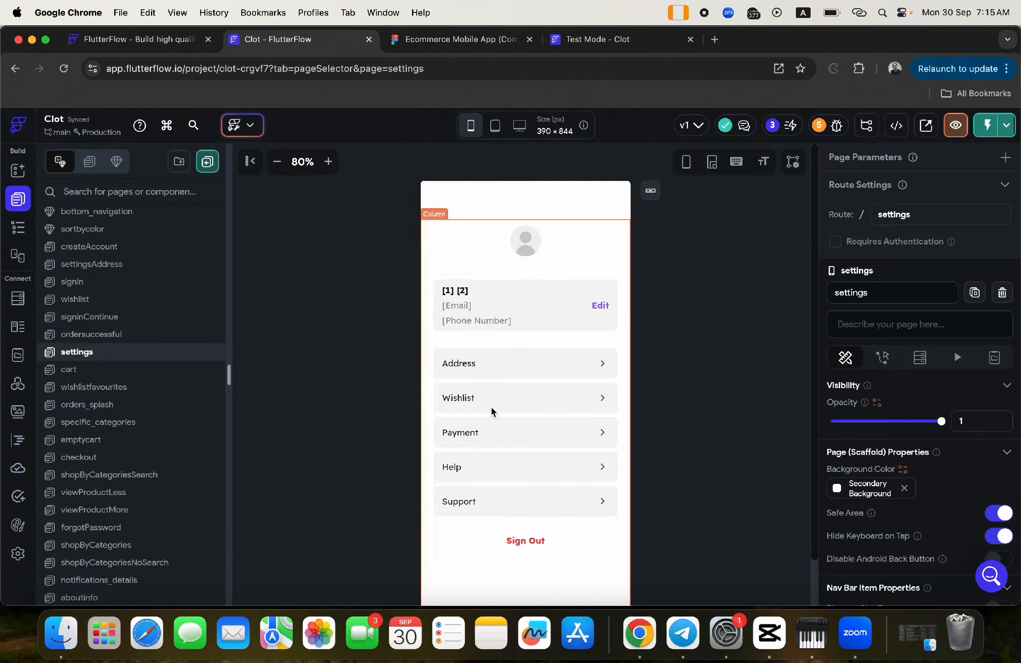
- Select the Payment row, then search the page list for 'pay' and clear the search
click(440, 426)
scroll(129, 249, up, 6)
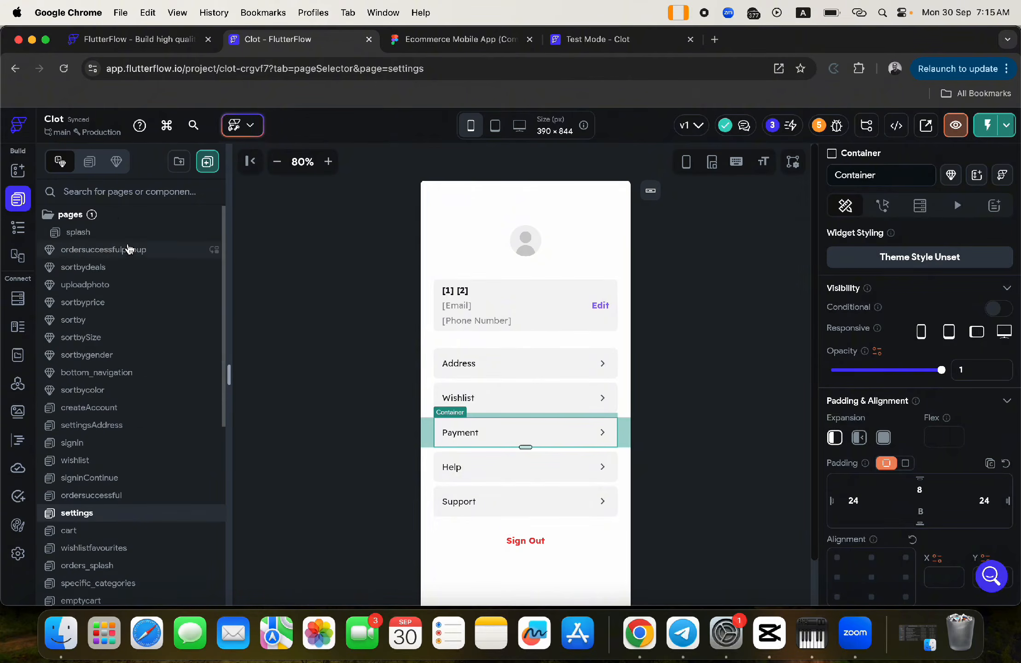
click(102, 189)
text(payme)
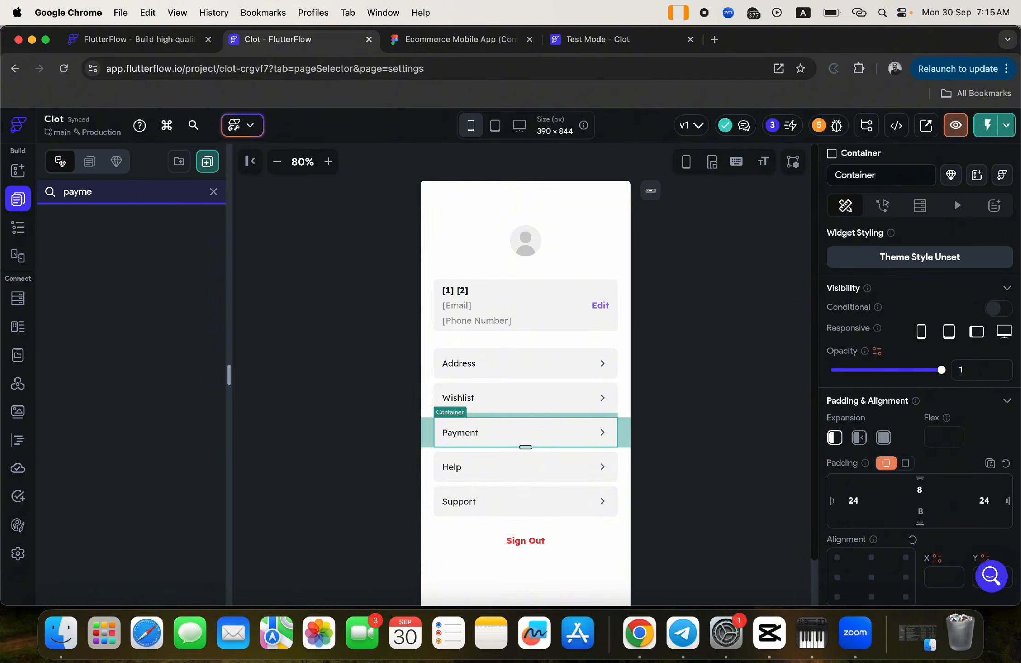
key(BackSpace)
key(BackSpace)
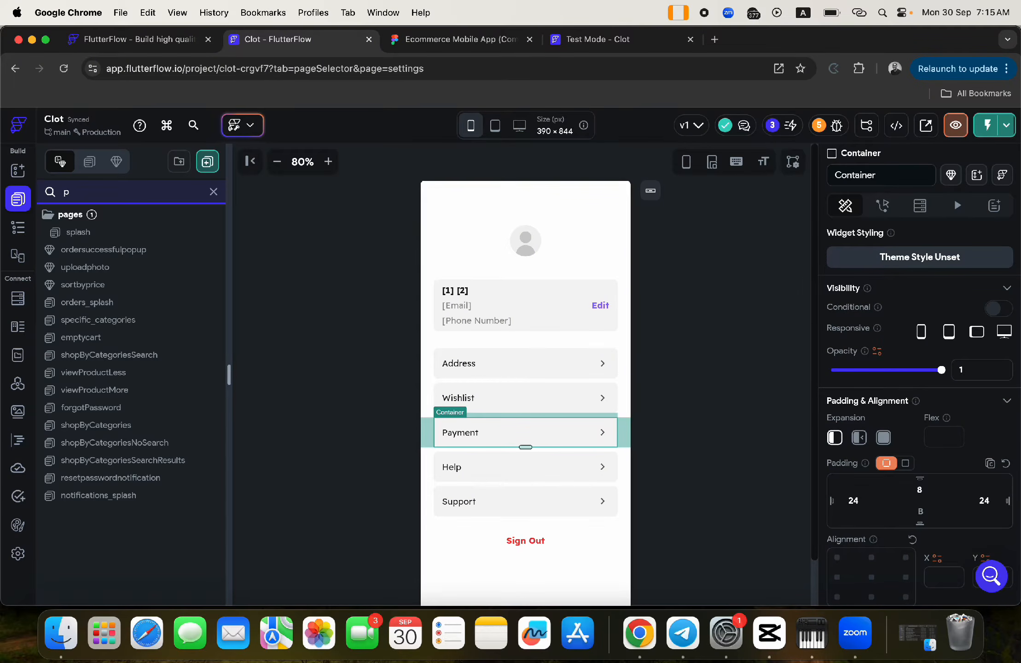
key(BackSpace)
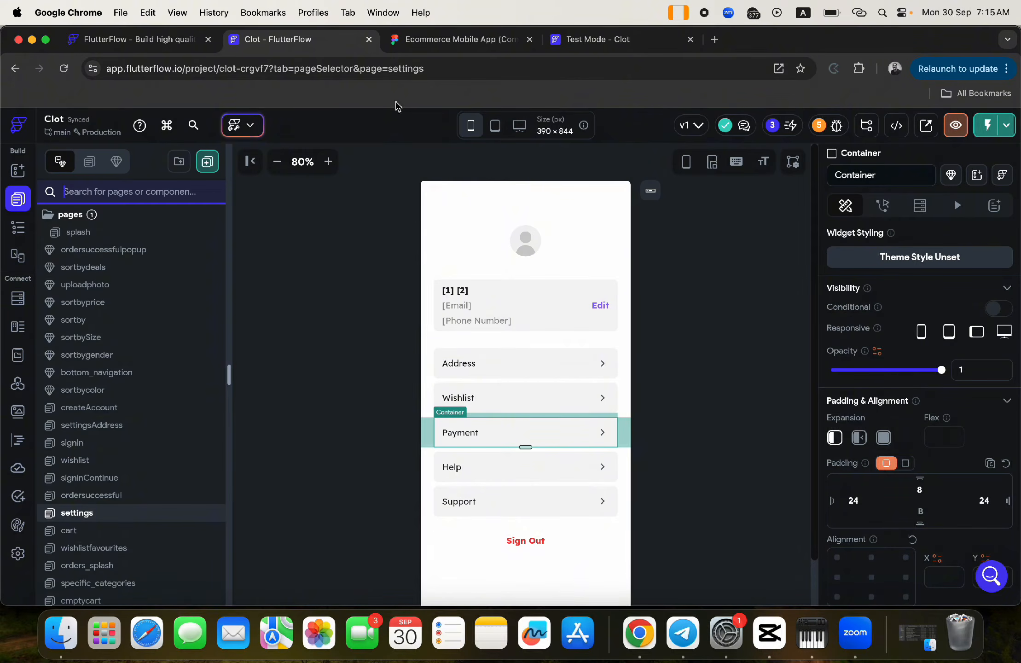
- Glance at the Figma design for reference and come back to FlutterFlow
click(458, 41)
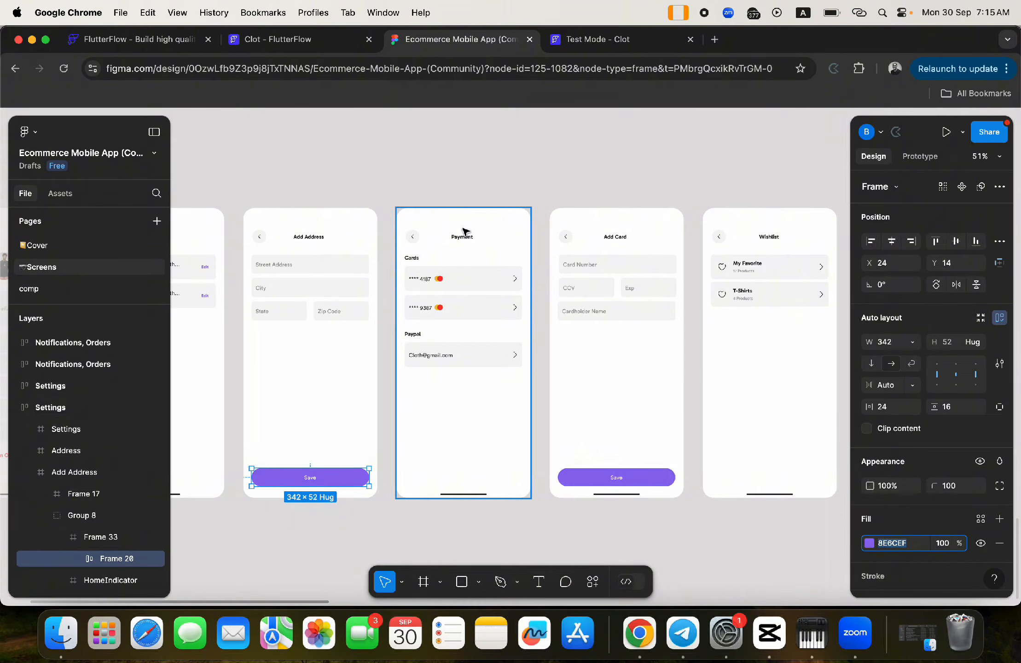
click(276, 39)
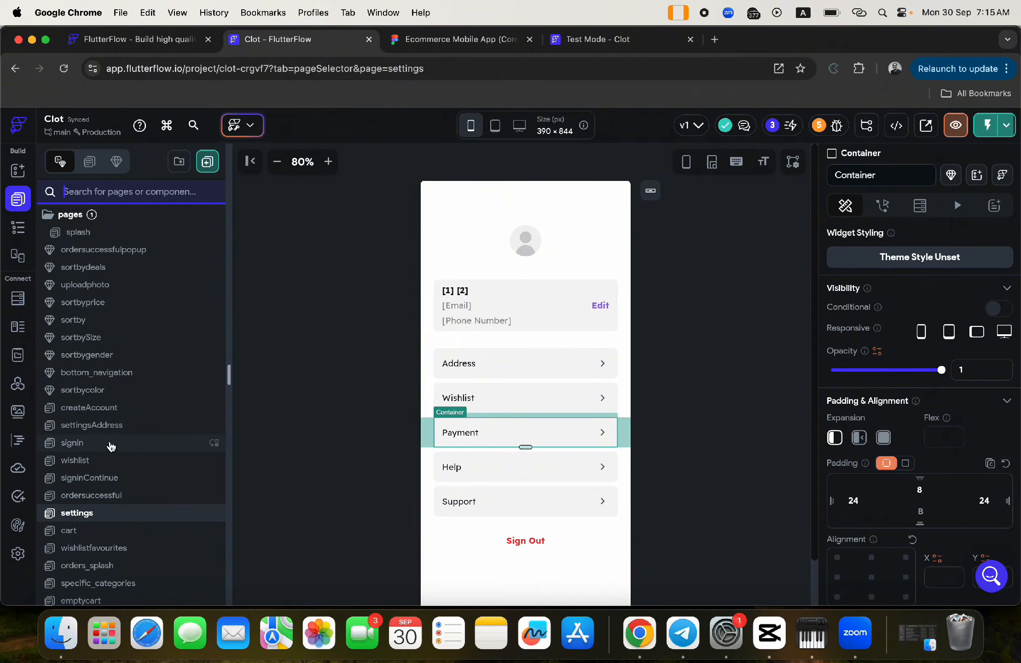
scroll(111, 446, down, 5)
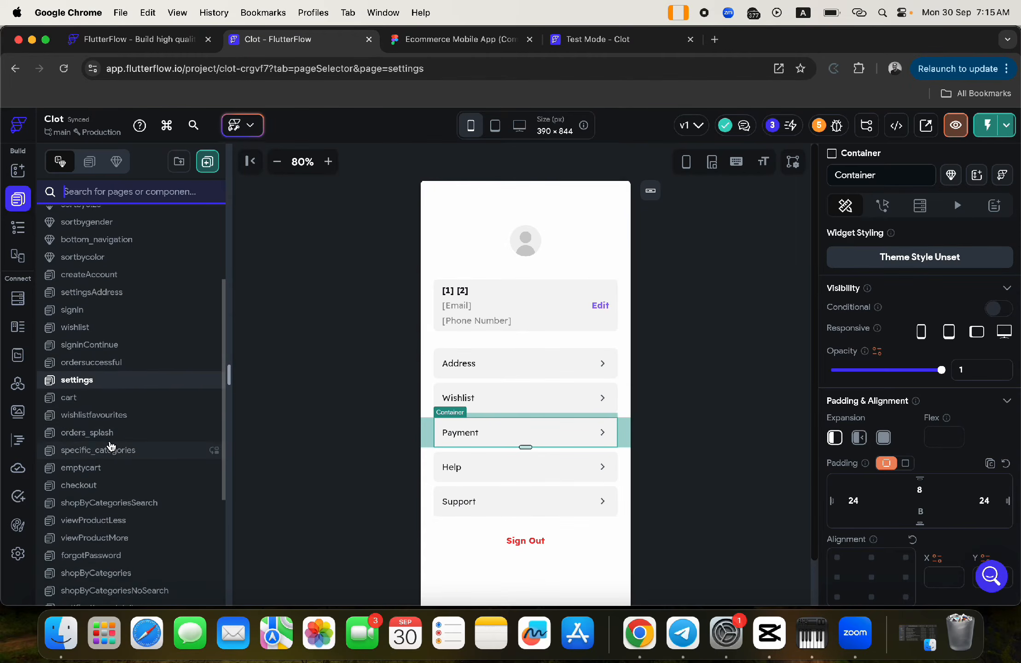
- Open the checkout page and scroll through it
click(93, 455)
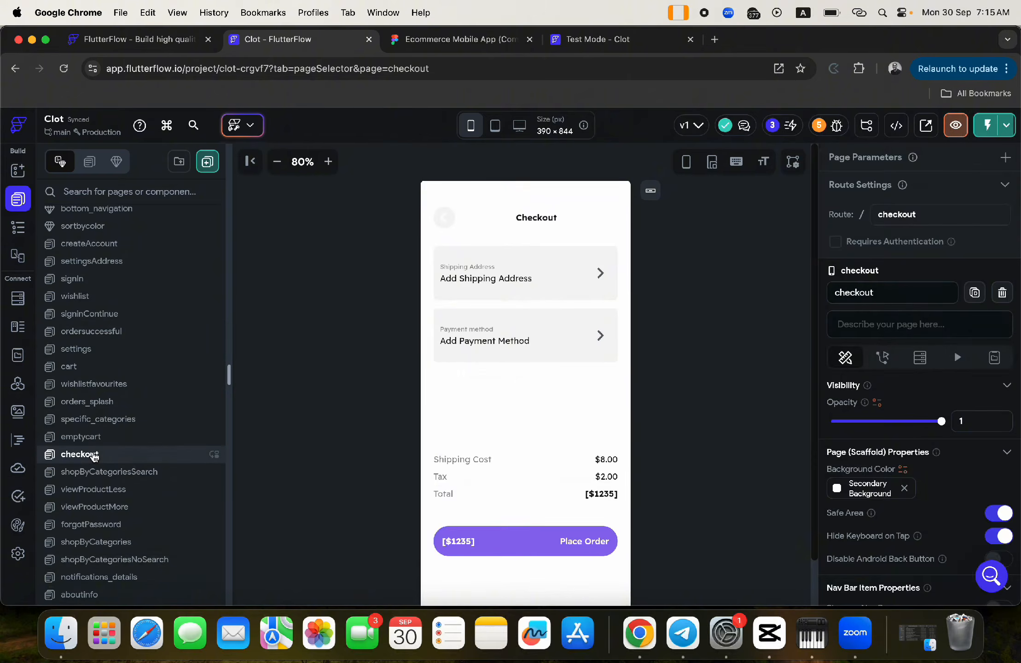
scroll(108, 440, down, 3)
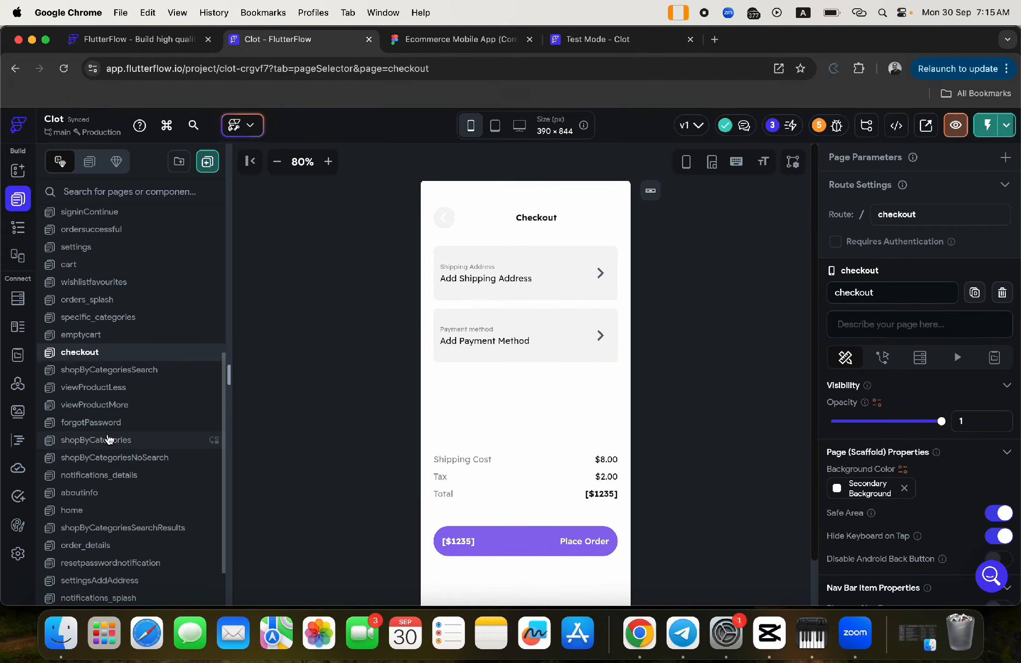
scroll(108, 439, down, 2)
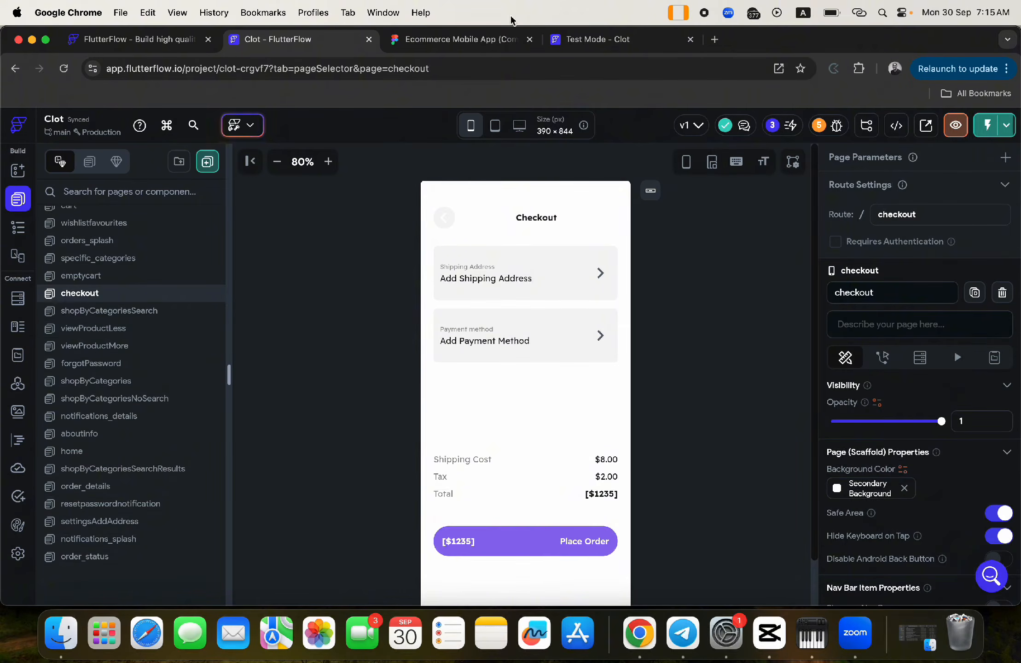
- Compare with the Figma design, then open the settingsAddress page
click(462, 46)
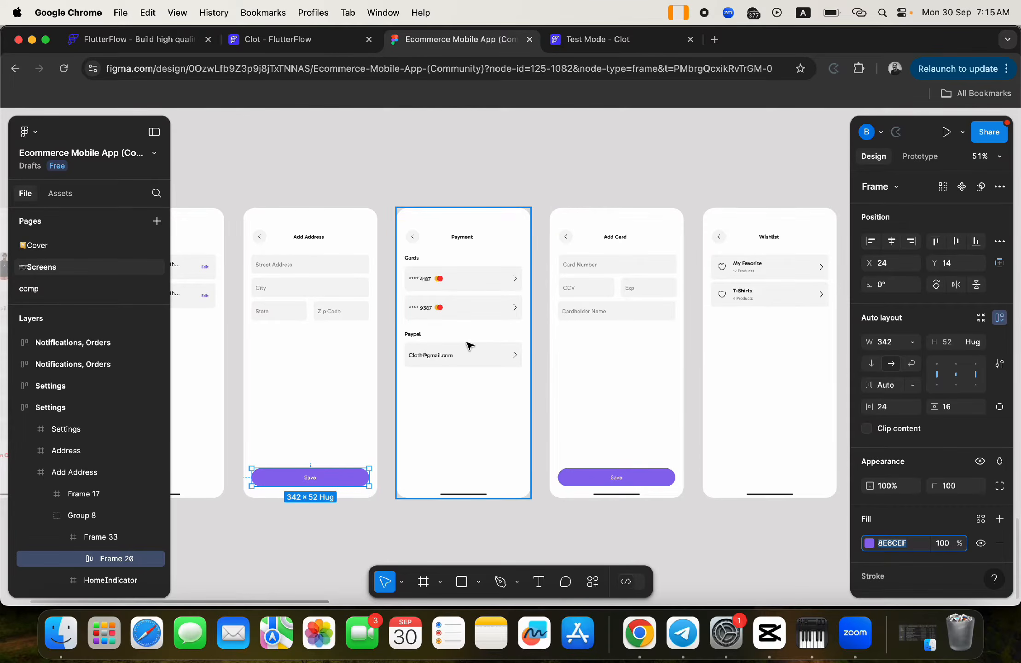
scroll(469, 345, left, 5)
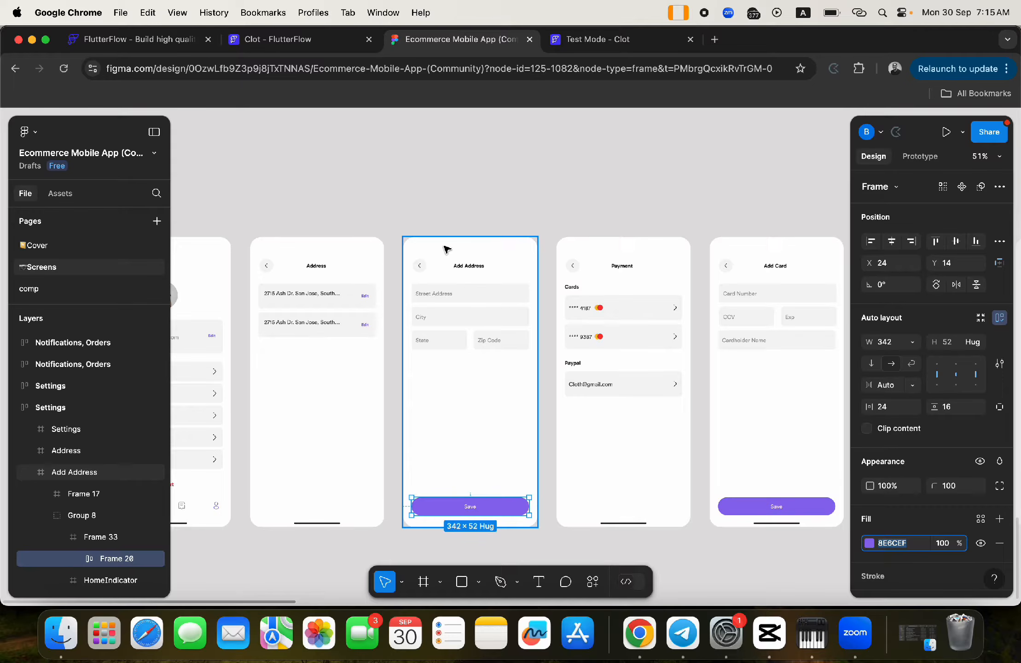
click(309, 44)
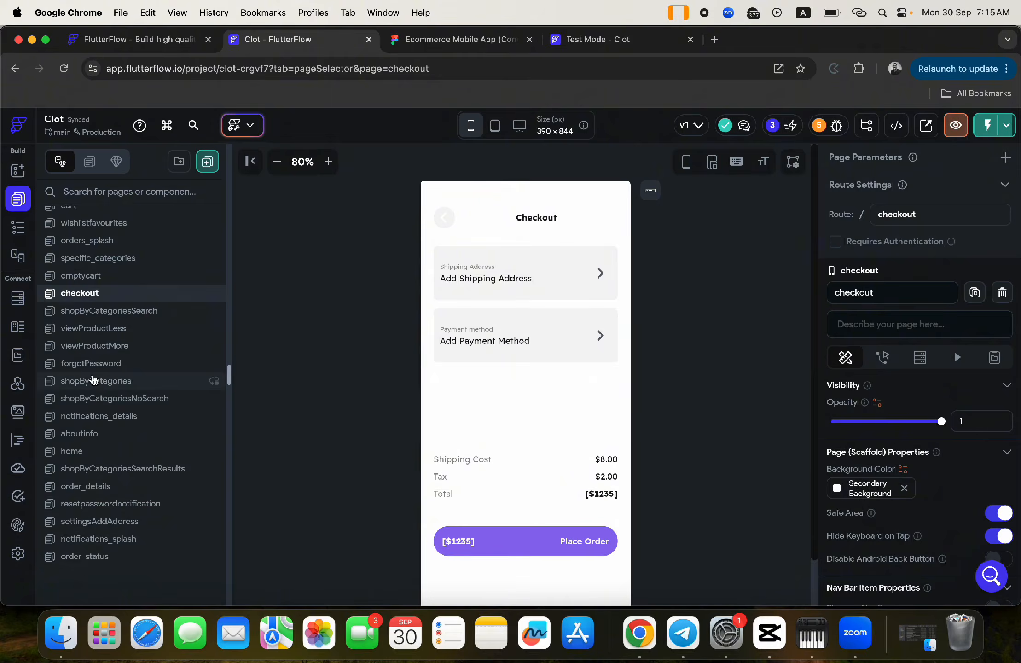
scroll(92, 380, up, 5)
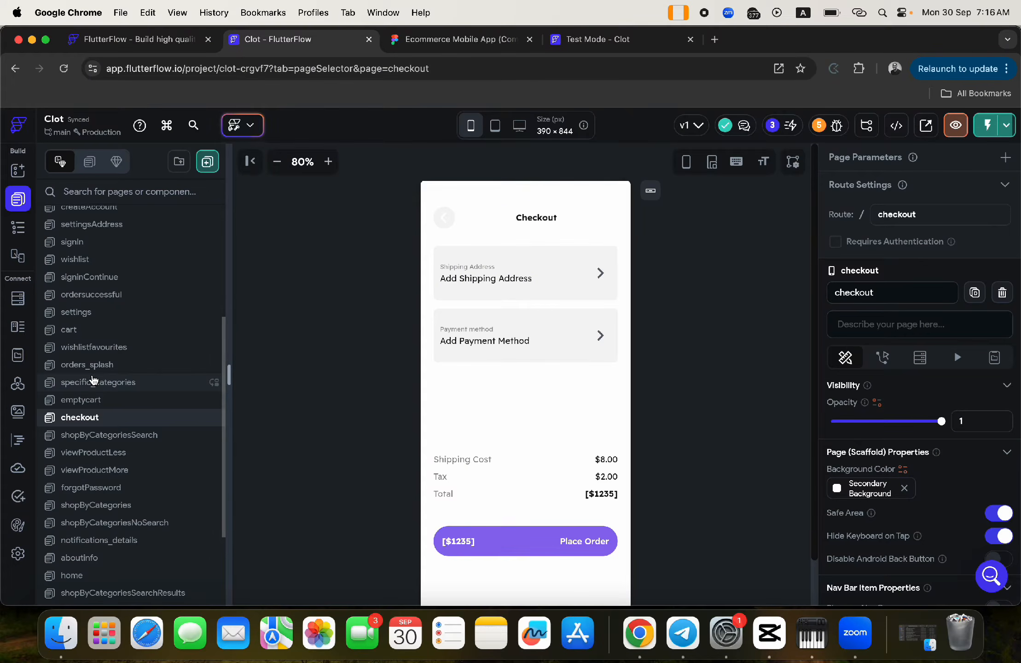
click(83, 226)
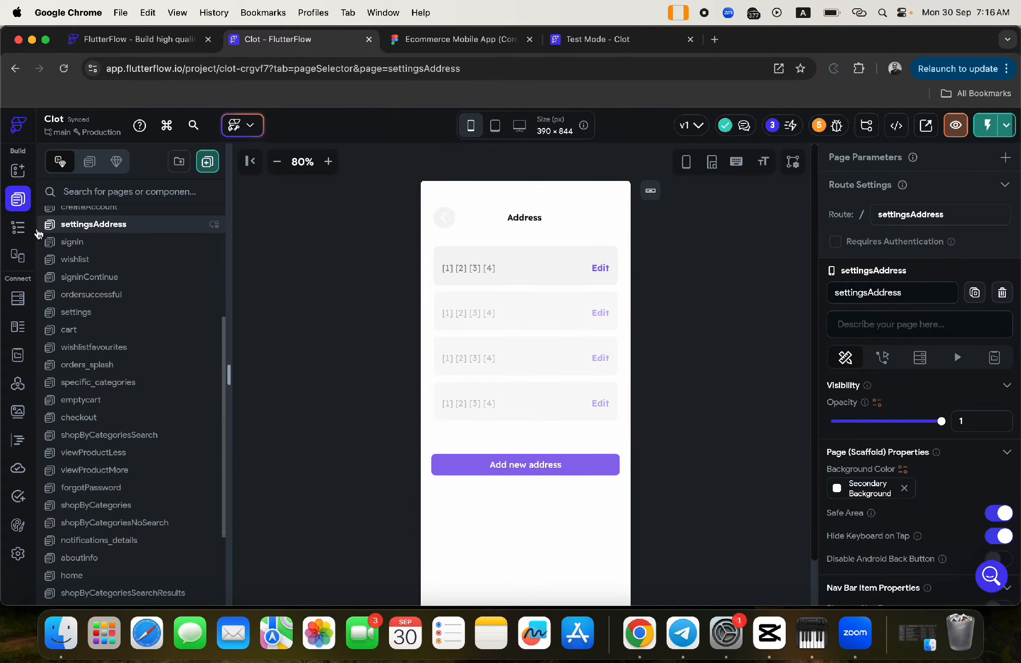
- Duplicate the settingsAddress page from the page list
click(17, 227)
click(18, 199)
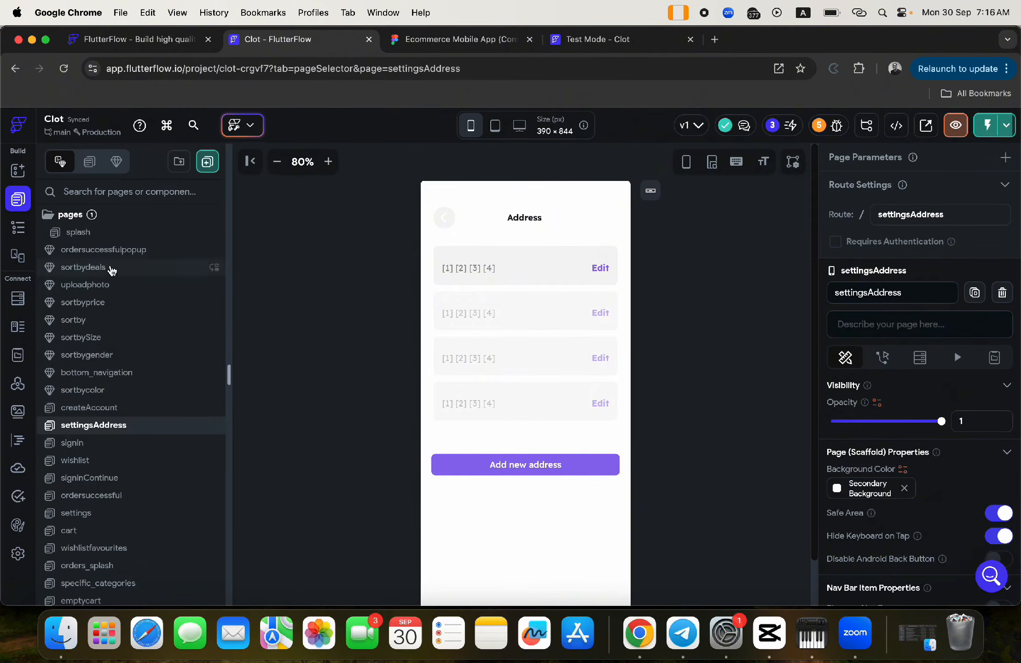
right_click(133, 424)
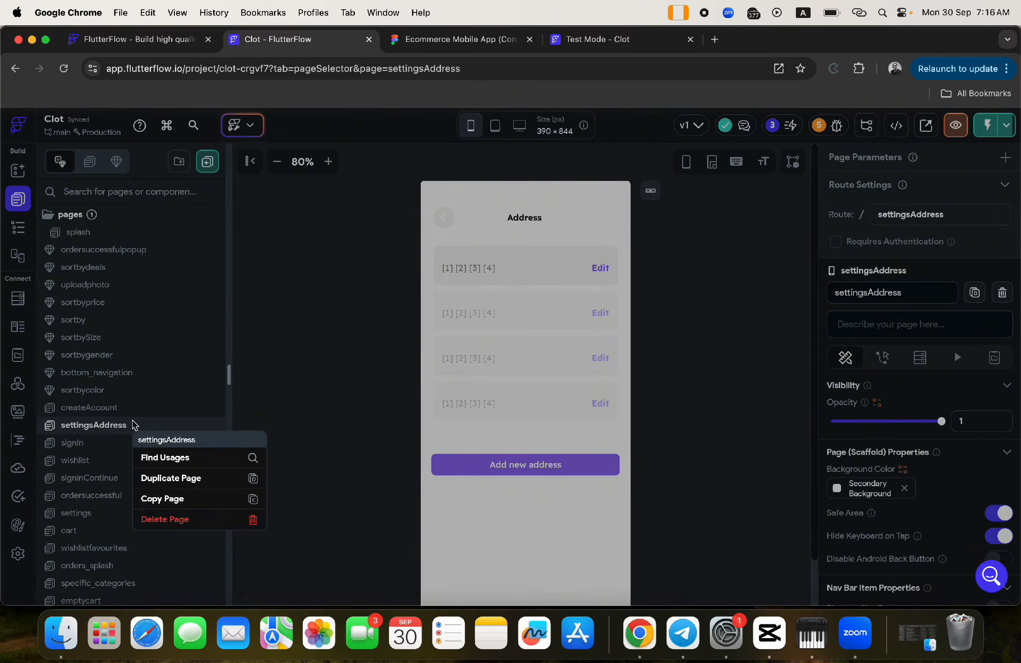
click(169, 479)
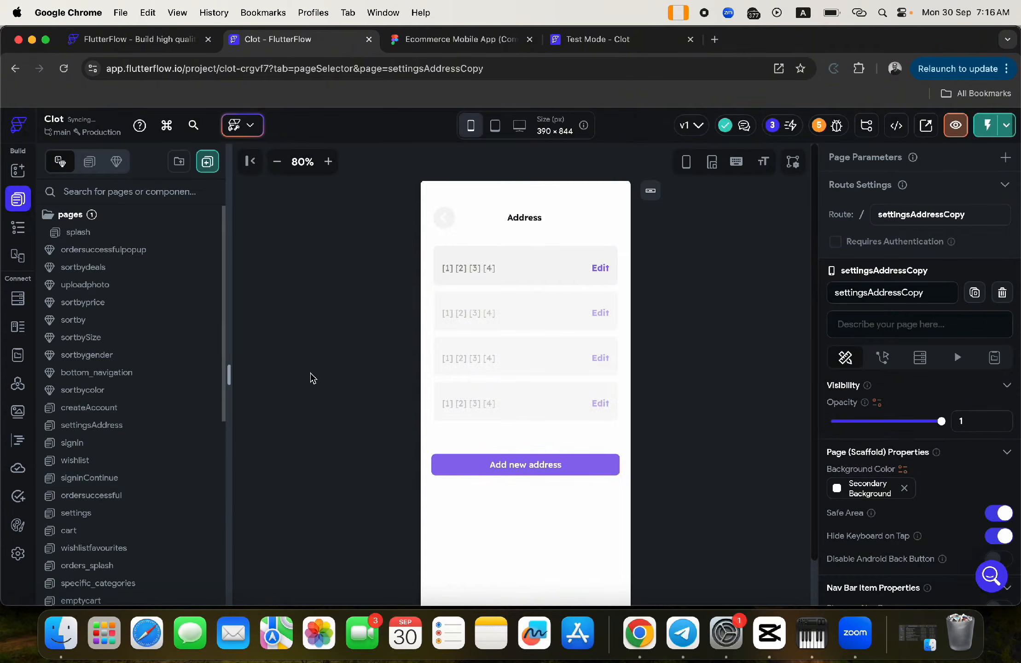
- Retitle the copied page's header to 'Payment' and bring up the Firestore schema
click(519, 223)
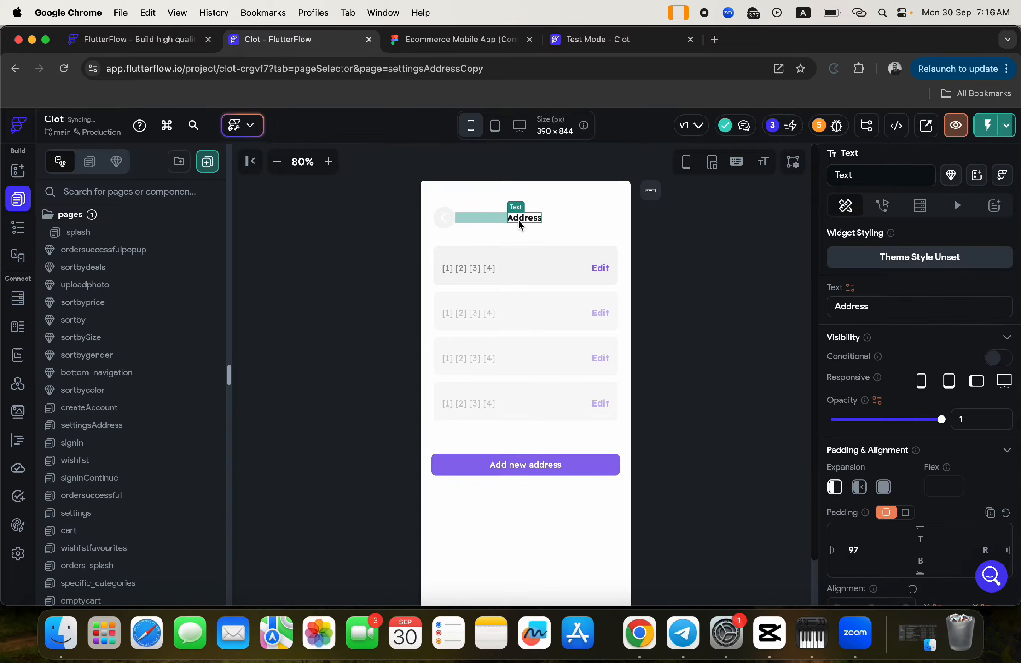
triple_click(908, 306)
text(P)
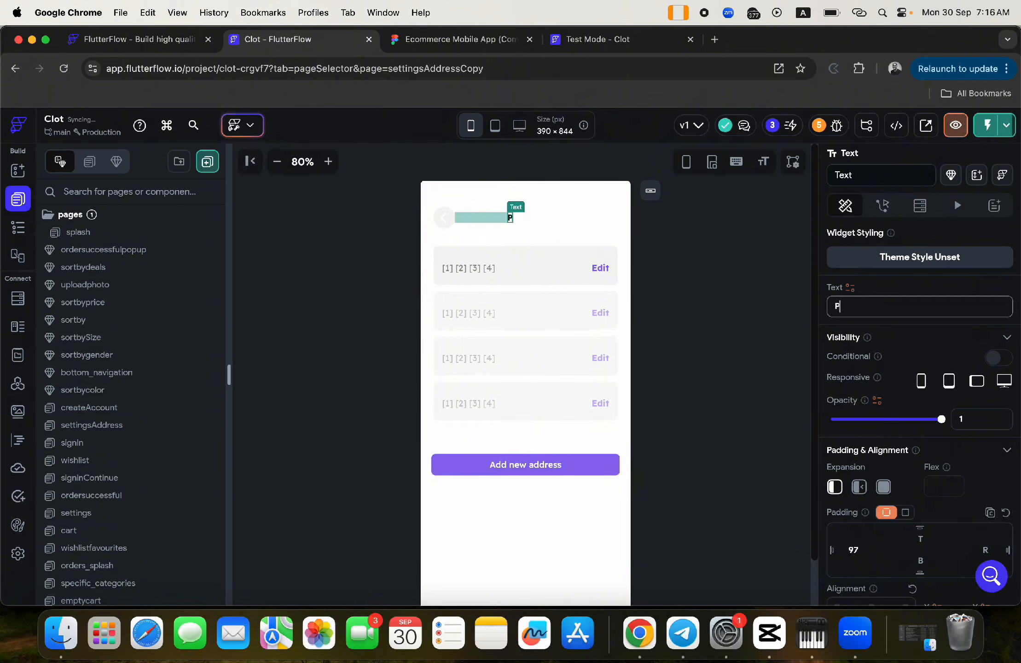
text(ayment)
click(729, 310)
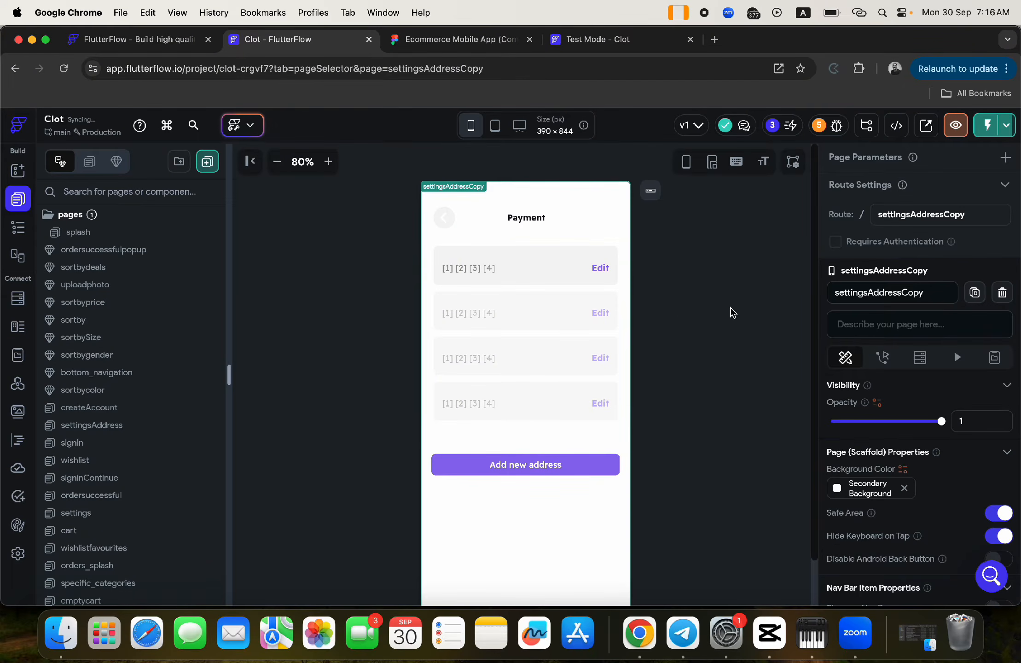
click(18, 298)
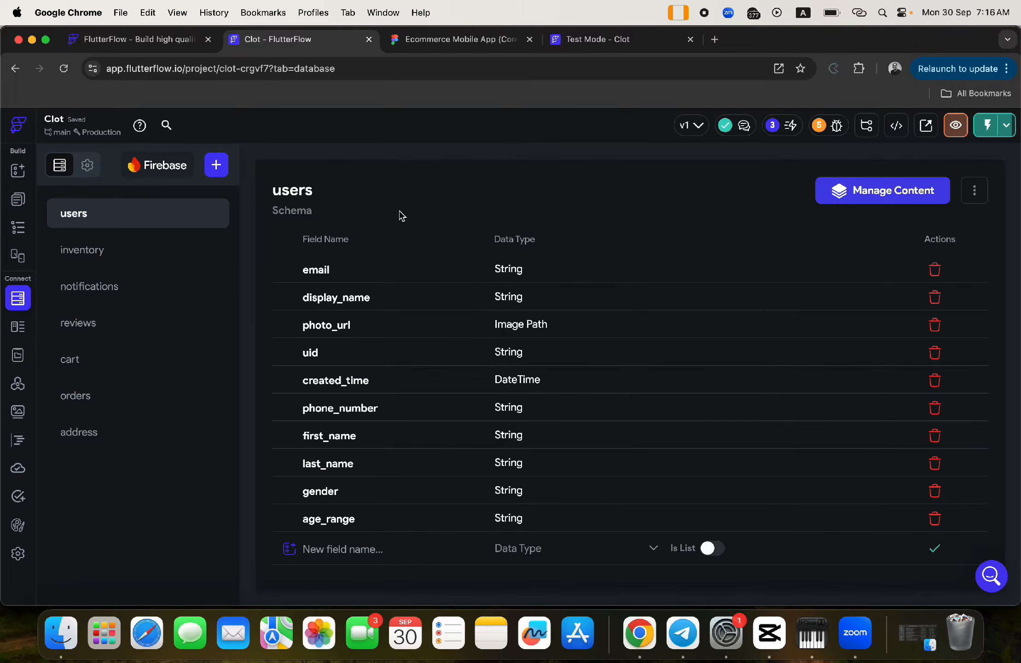
click(217, 168)
text(p)
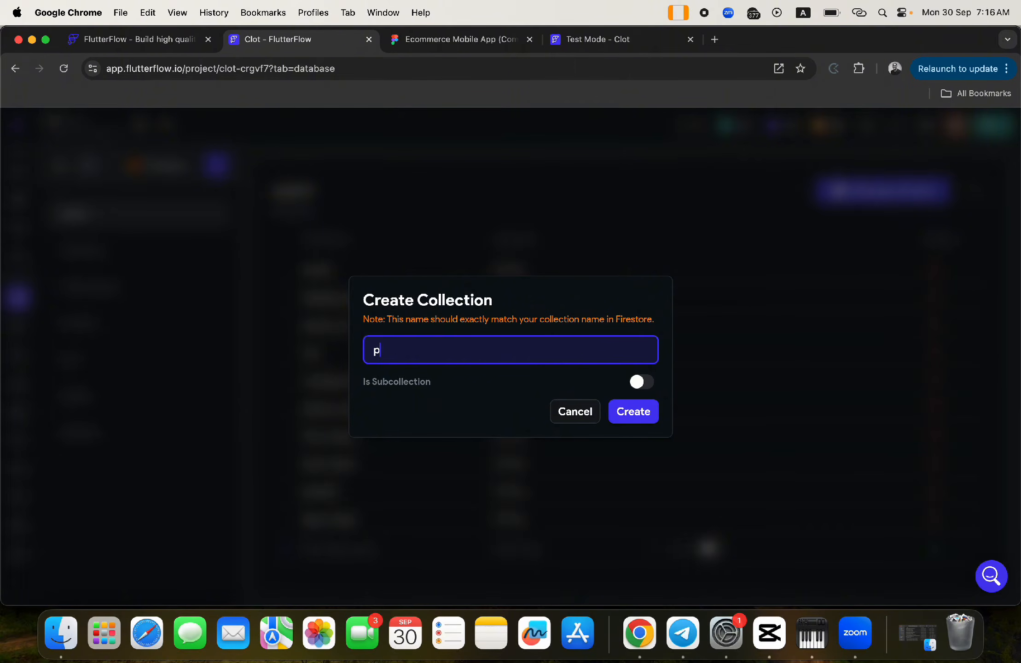
text(ayment)
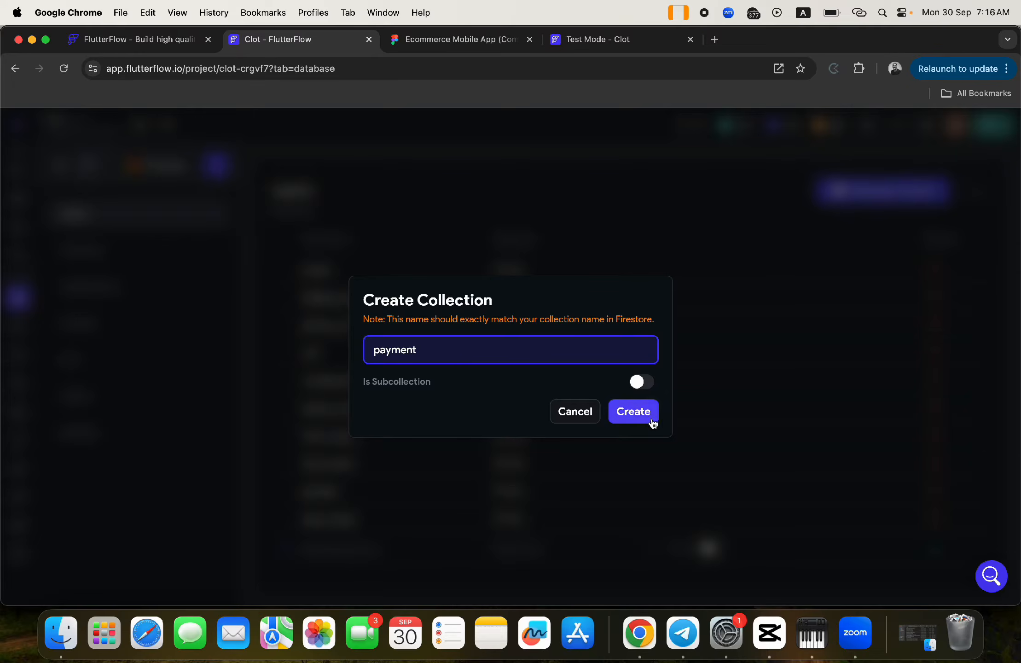
click(649, 420)
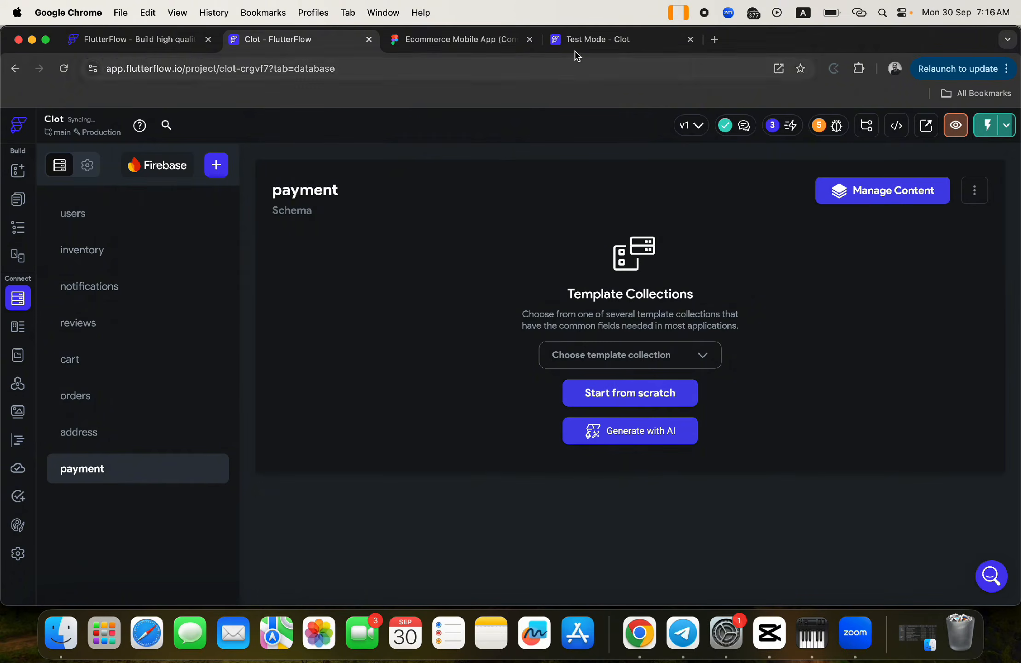
click(466, 41)
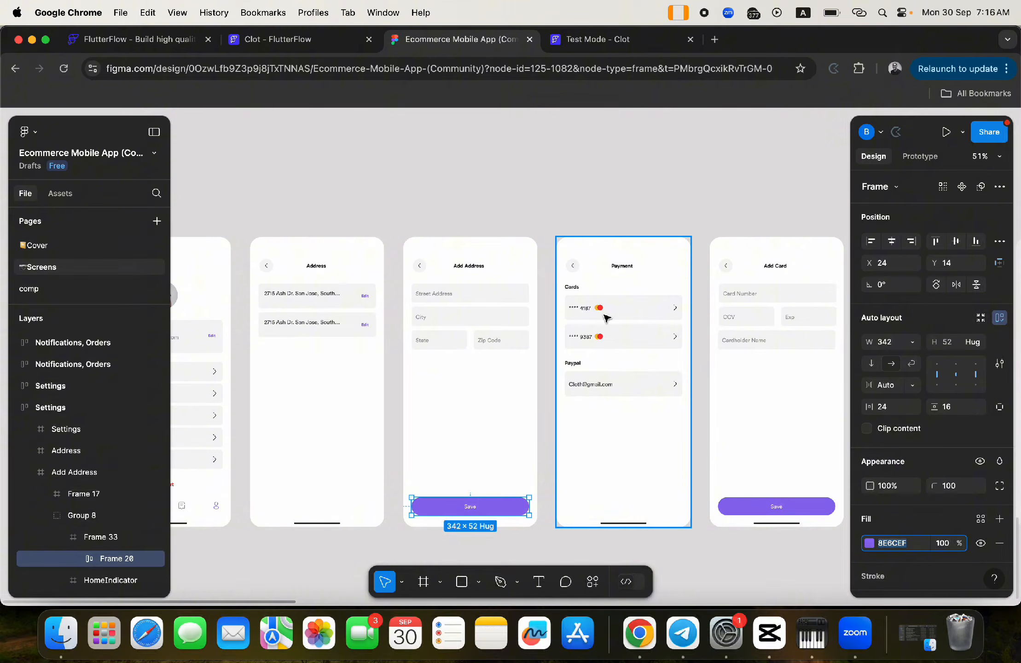
scroll(605, 317, right, 5)
scroll(606, 317, down, 1)
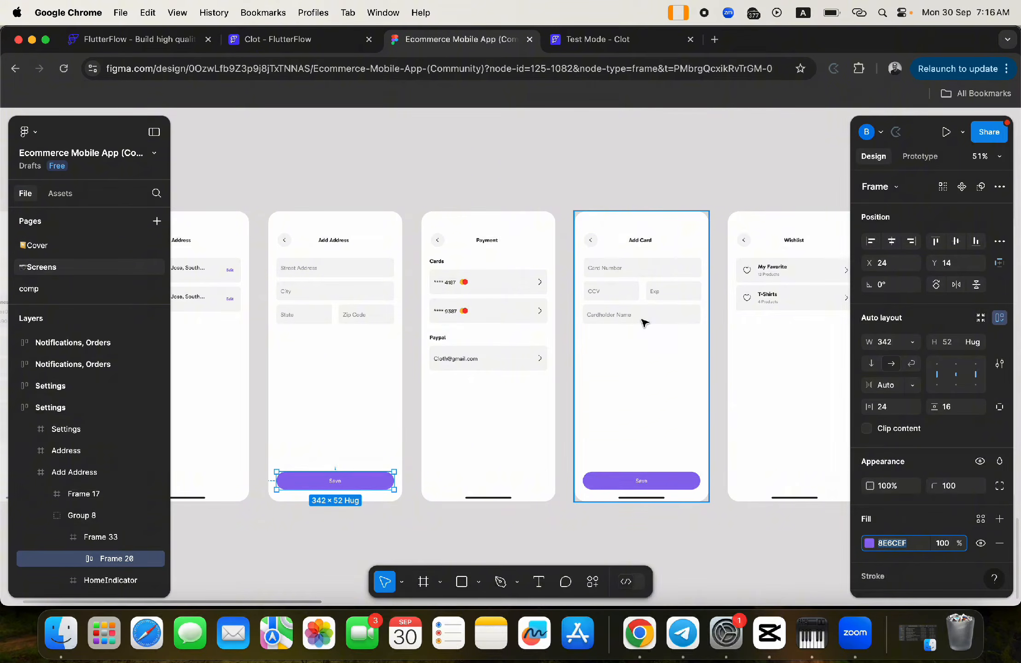
click(271, 39)
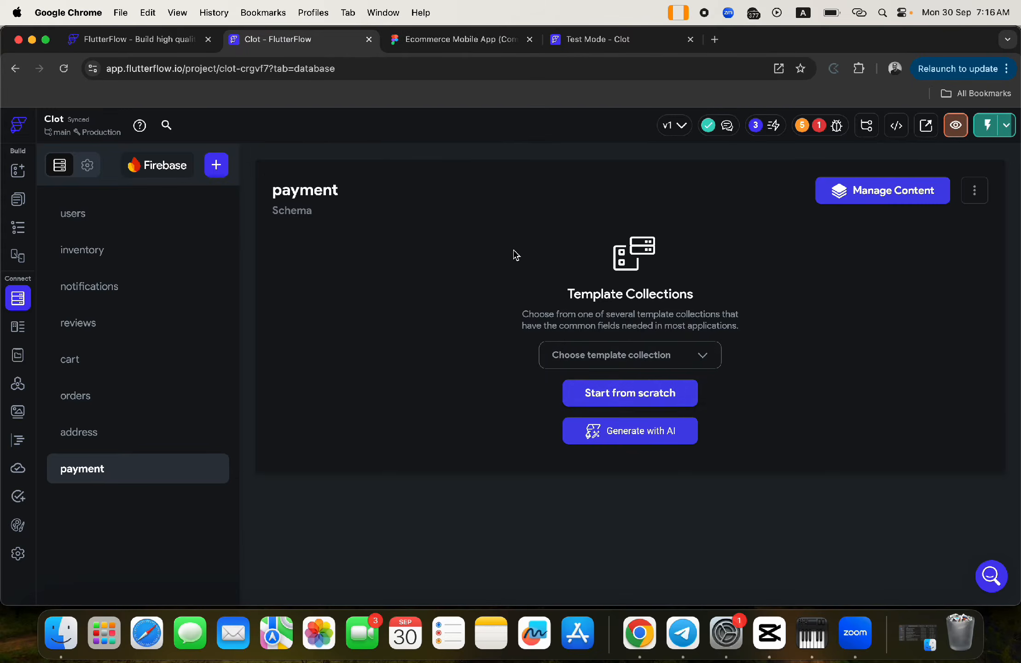
- Start the payment schema with a cardholder_name String field
click(652, 394)
click(370, 274)
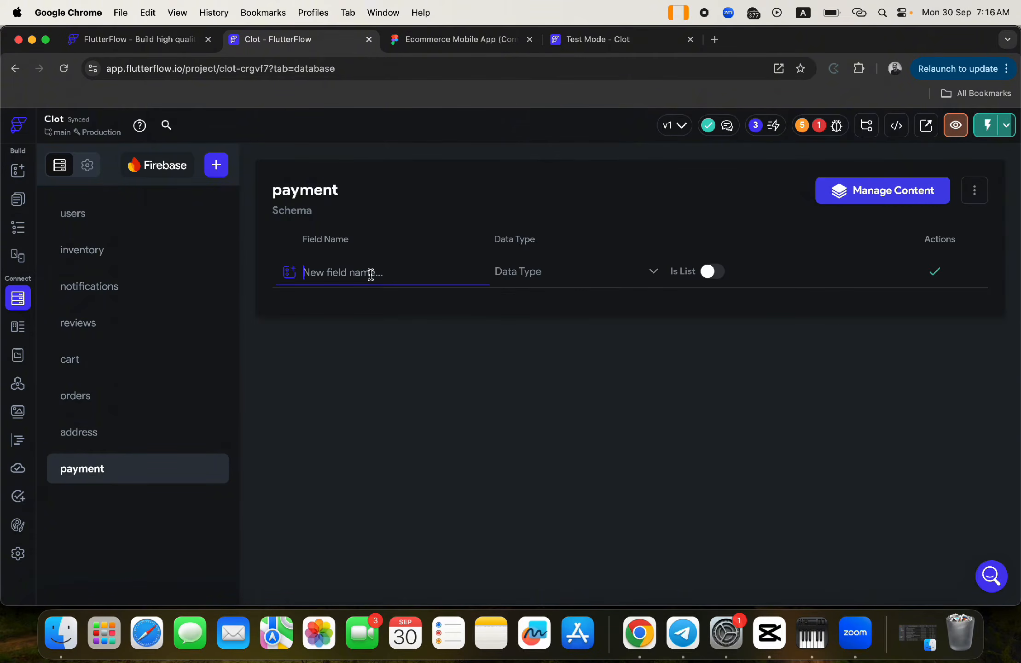
text(cardholdername)
click(359, 272)
text(_)
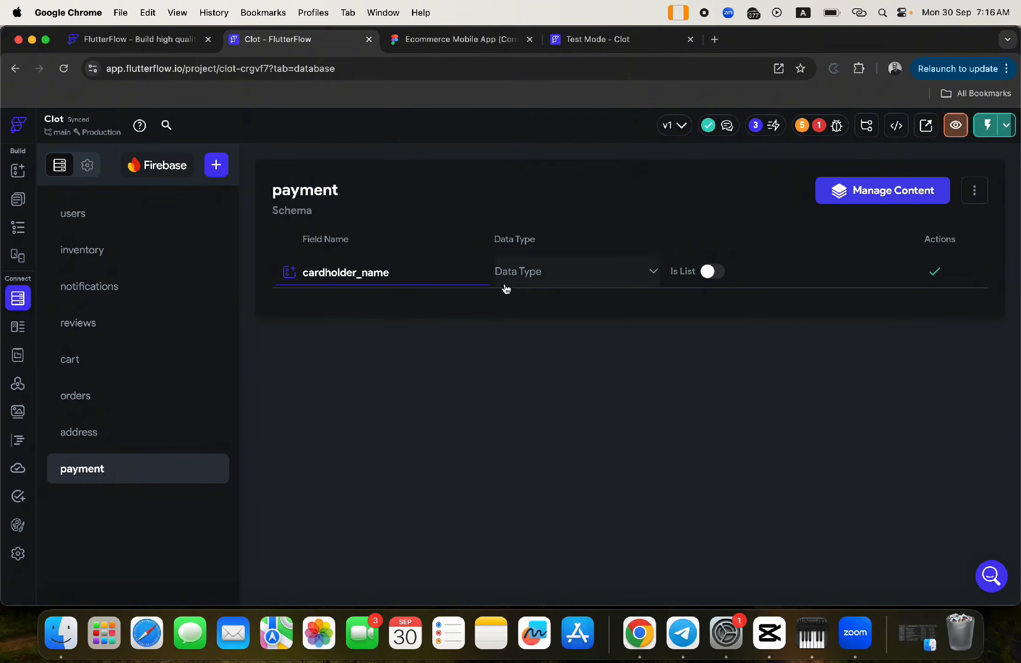
click(516, 272)
click(517, 233)
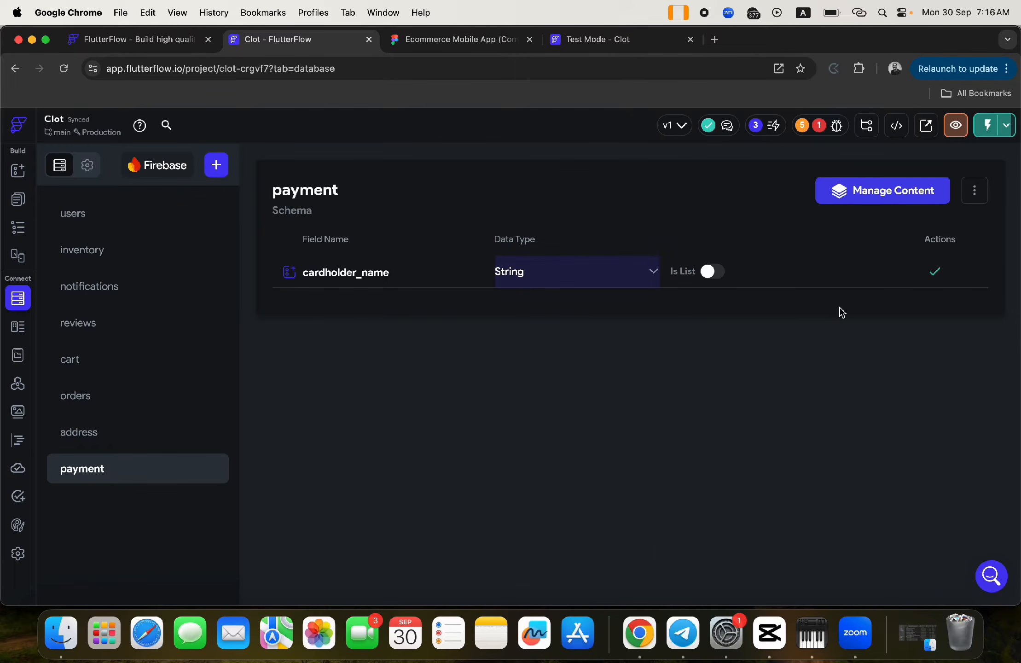
click(937, 273)
- Add a ccv String field to the payment collection
text(ccv)
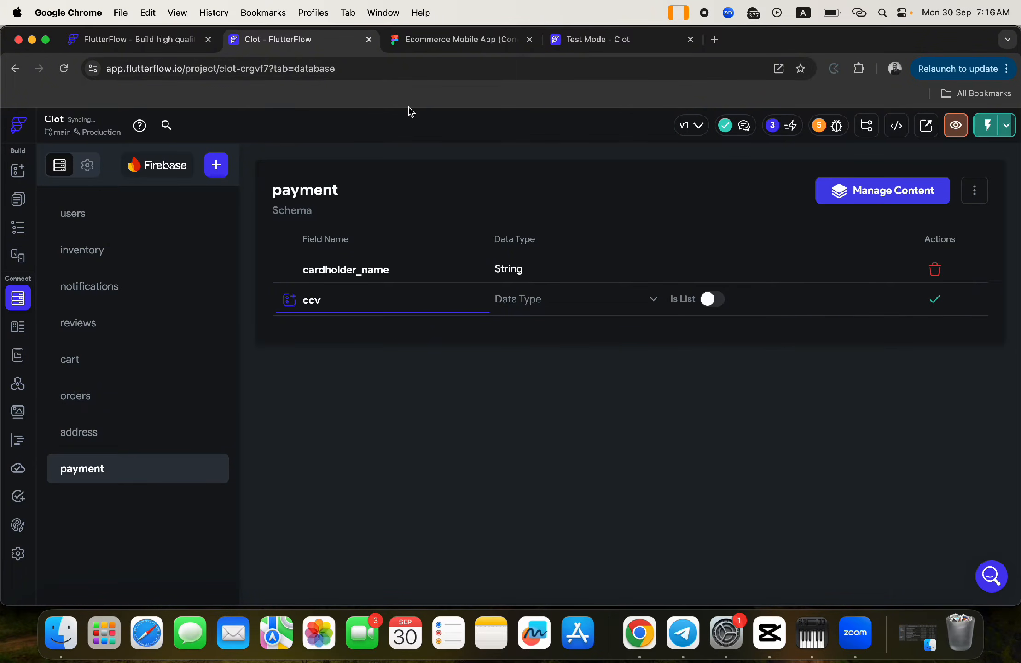
click(478, 46)
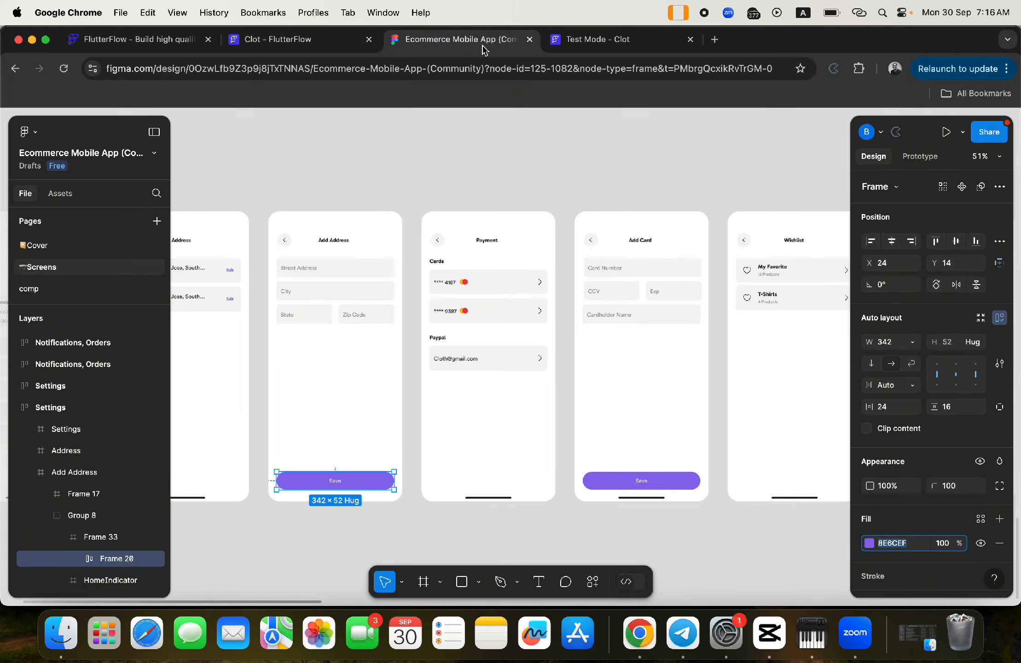
click(359, 46)
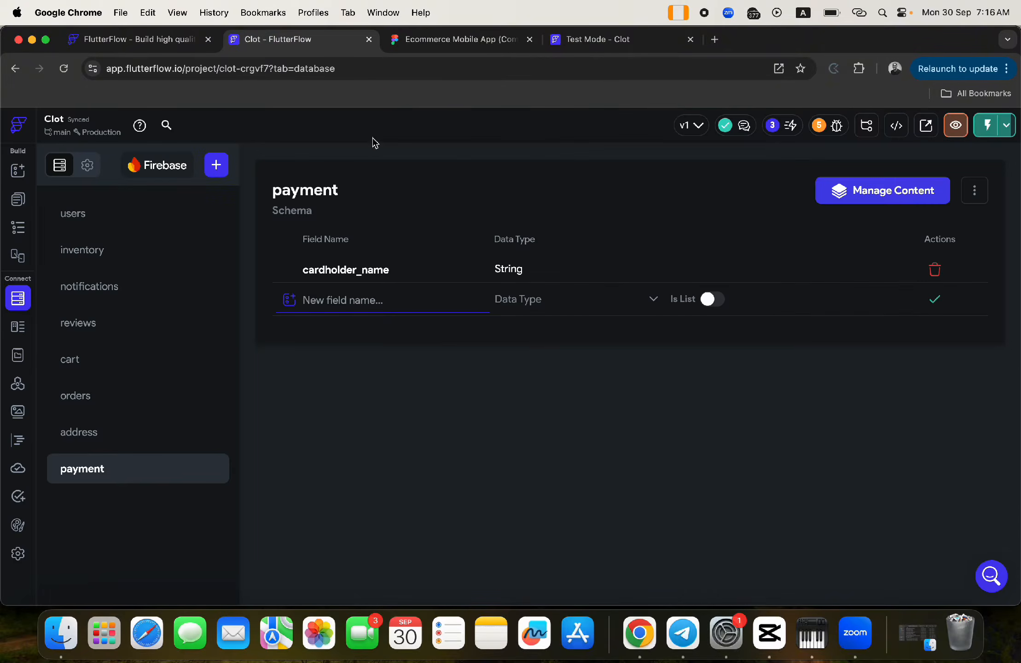
click(411, 291)
text(ccv)
click(533, 303)
click(522, 231)
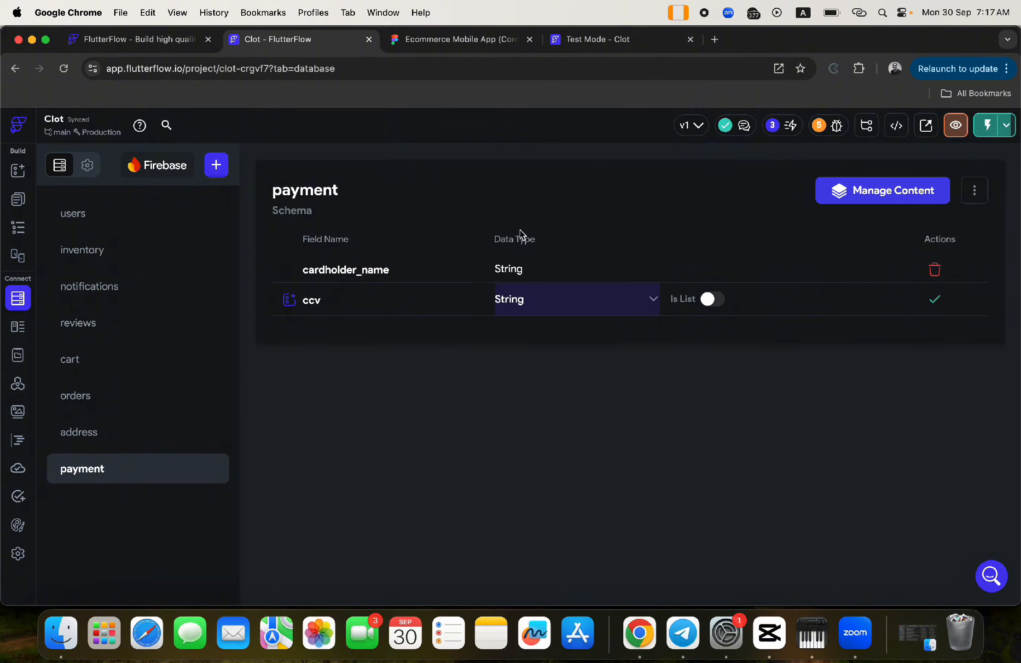
click(935, 300)
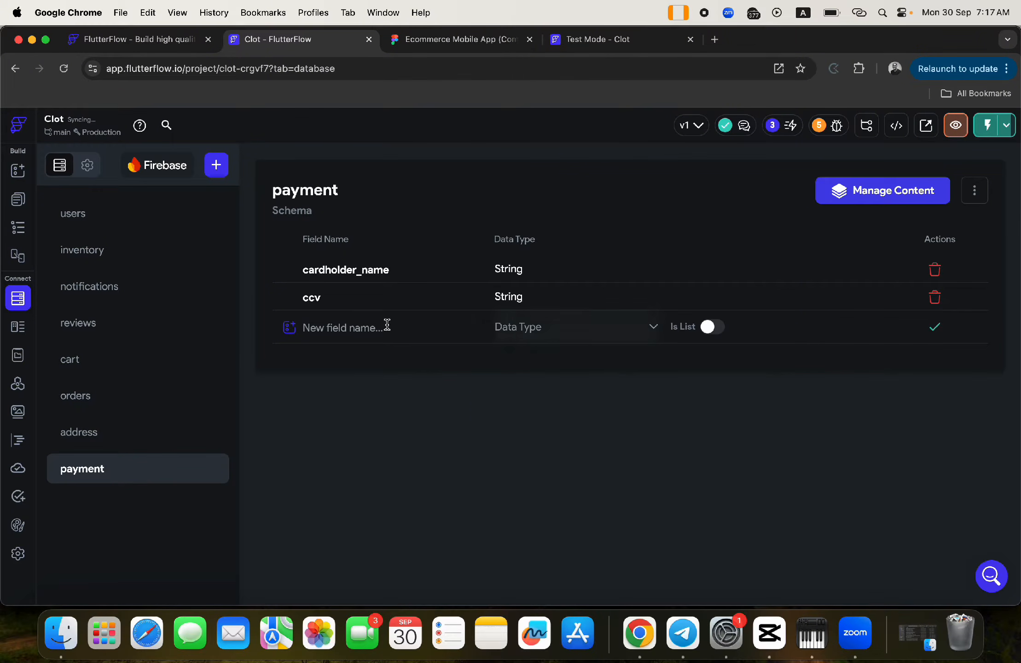
- Add an exp field of type Date Time
click(327, 329)
click(451, 41)
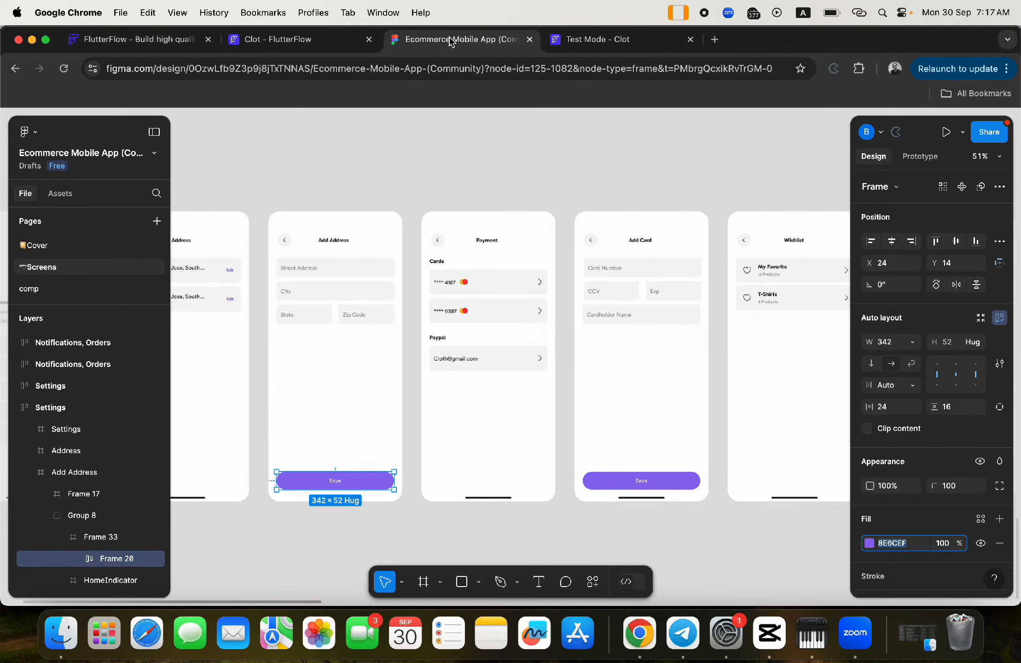
click(299, 39)
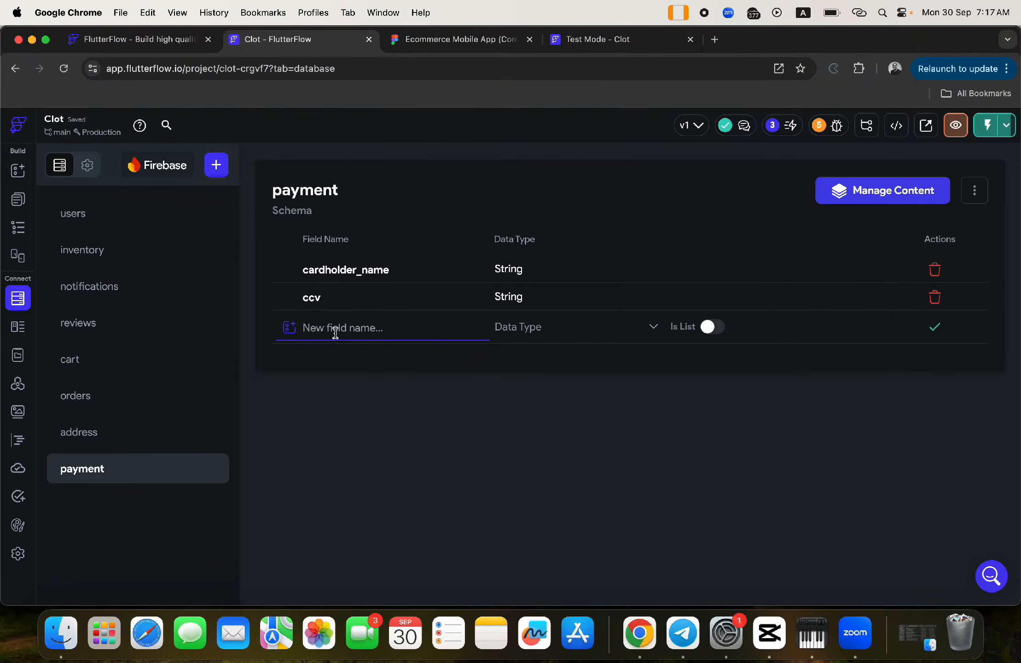
text(e)
text(xp)
click(516, 335)
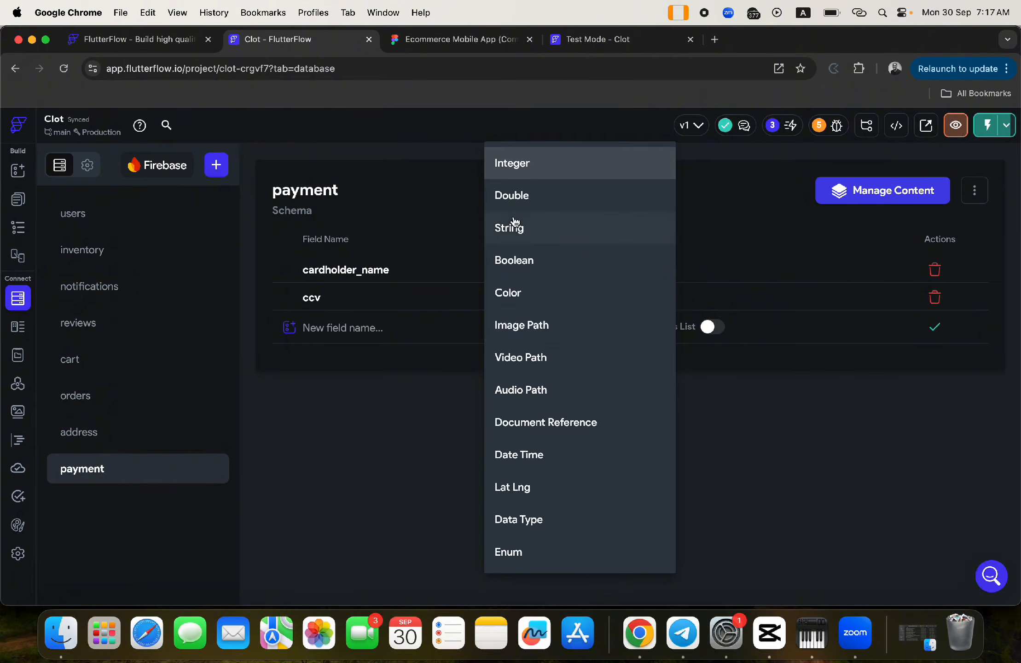
click(344, 328)
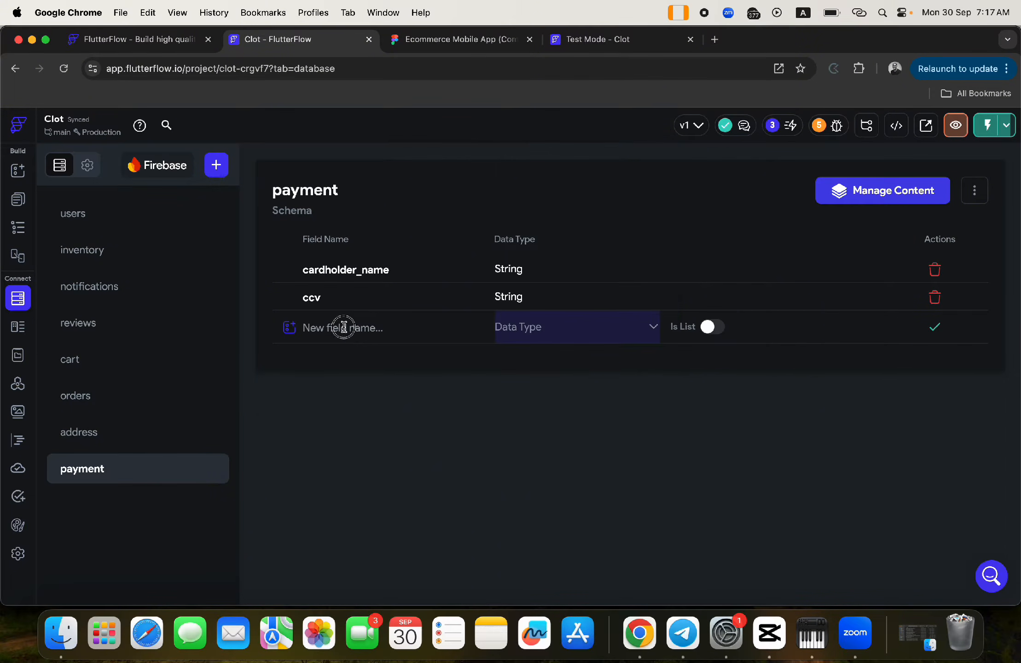
text(exp)
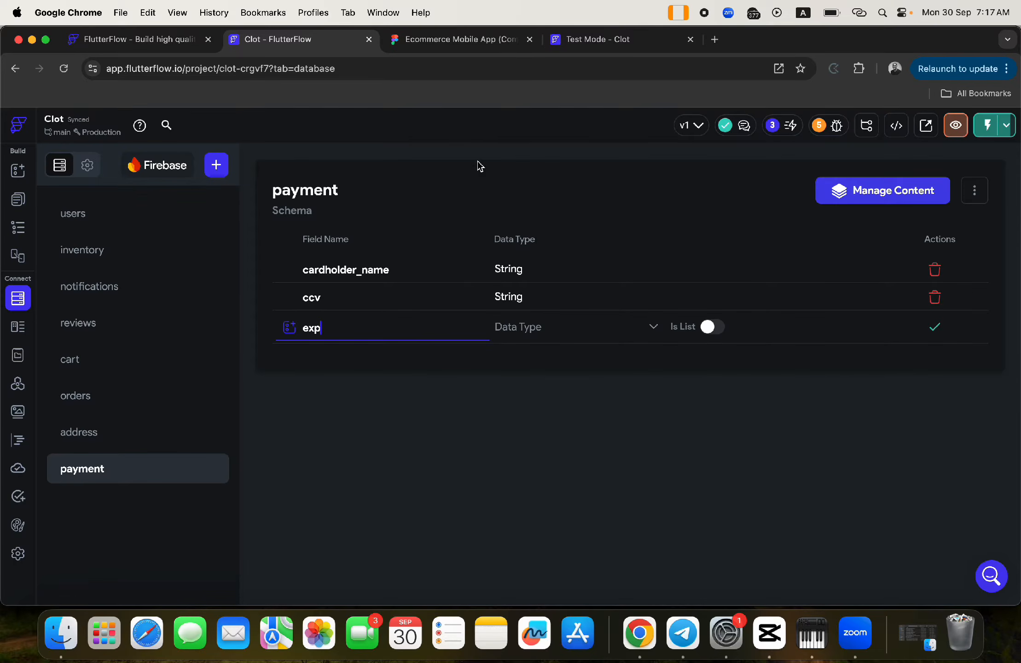
click(518, 338)
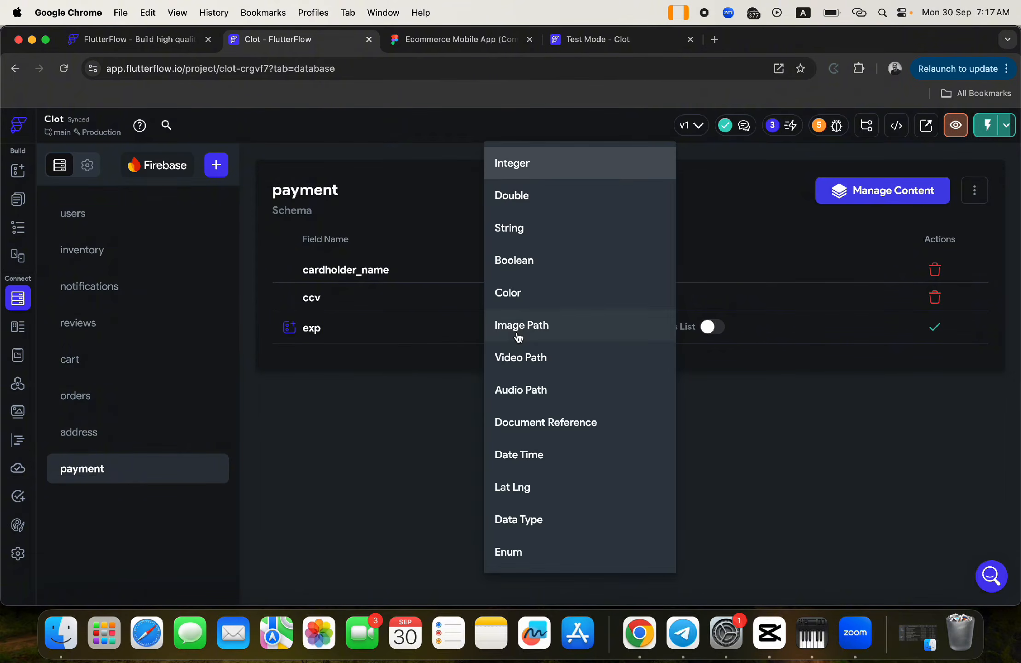
click(514, 460)
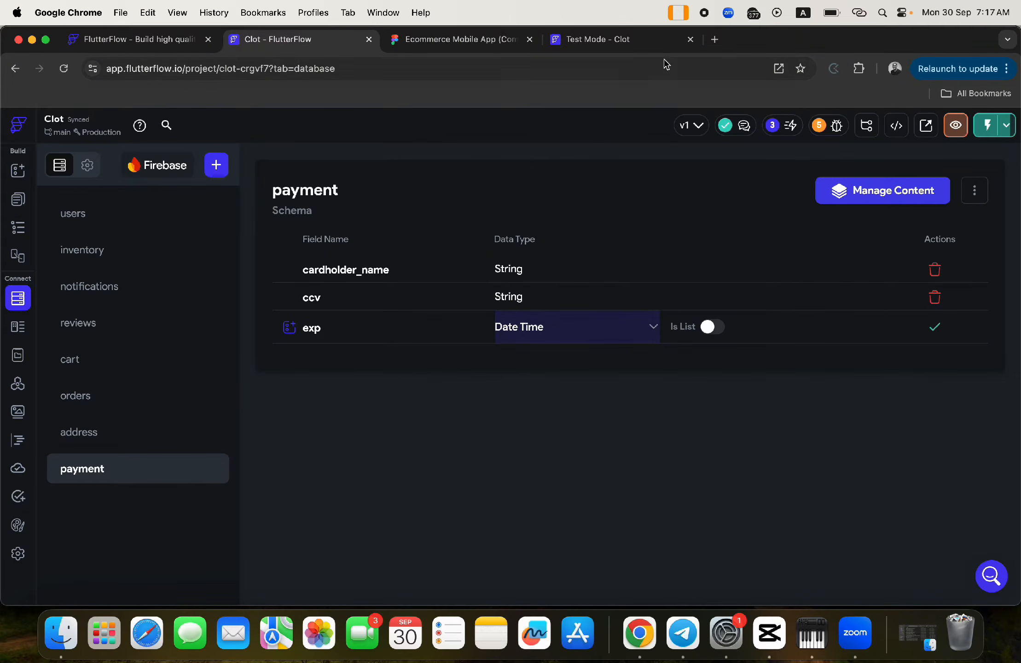
click(934, 330)
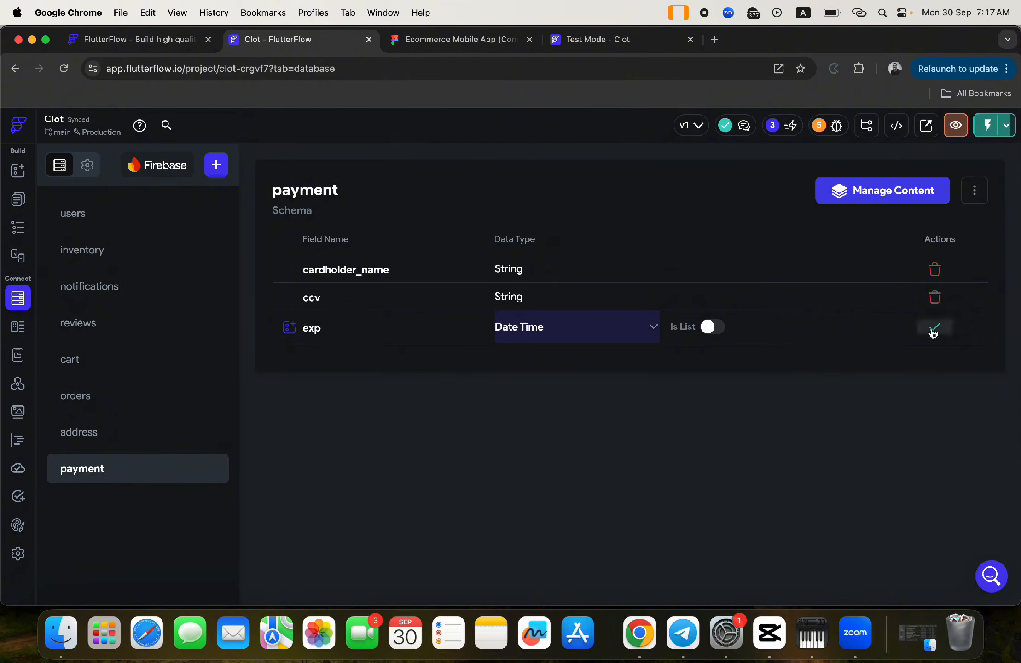
- Add a cardholder_number String field
key(ctrl+Tab)
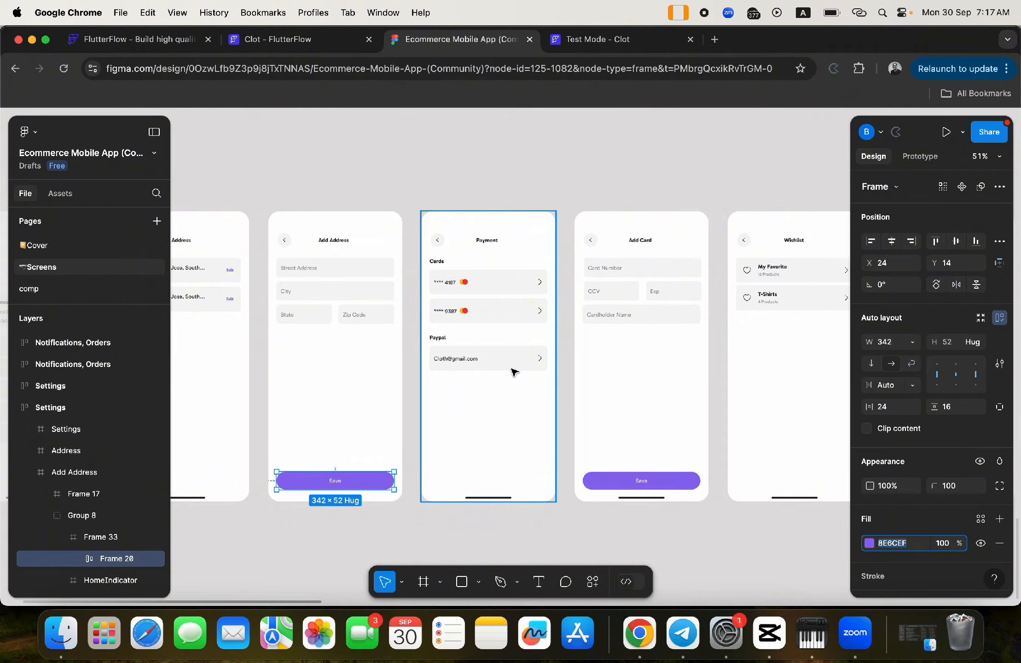
click(309, 40)
click(339, 355)
text(c)
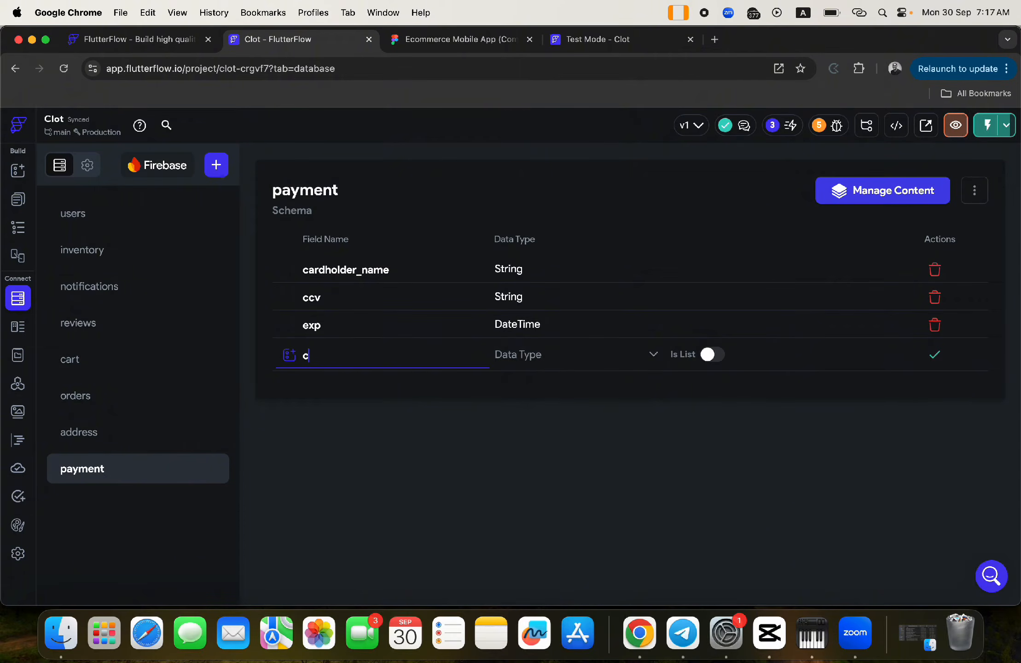
text(ardholder_number)
click(527, 364)
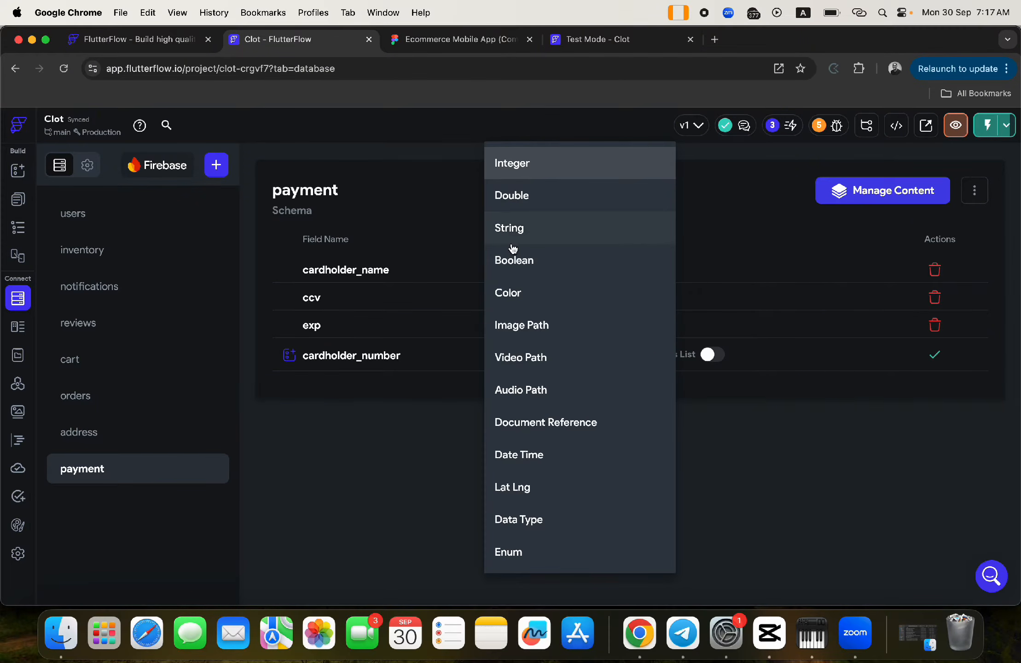
click(509, 227)
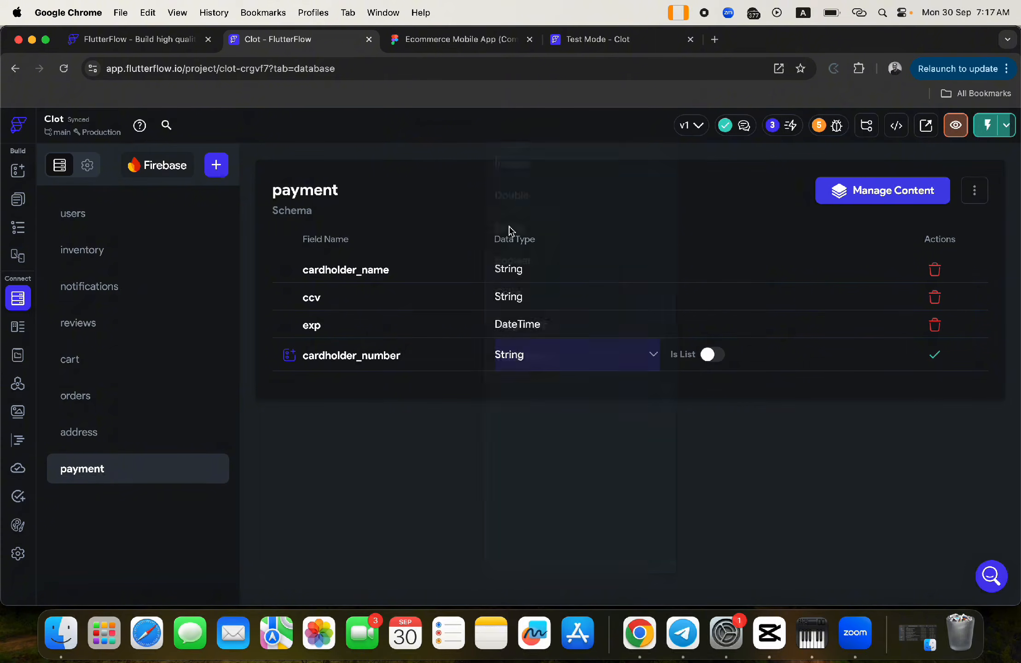
click(934, 354)
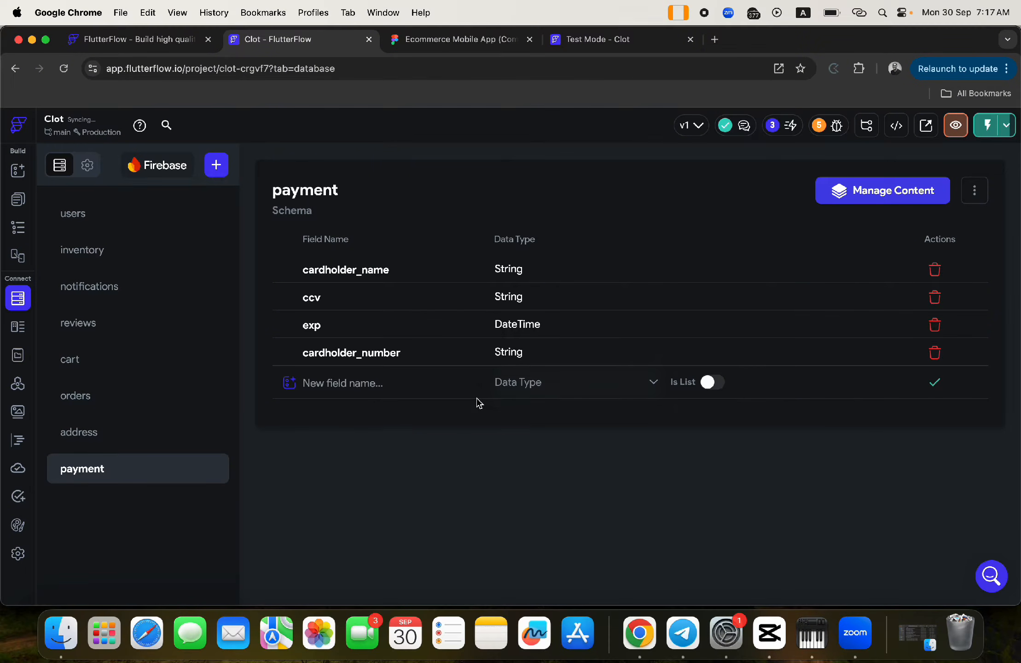
- Add a user Document Reference field pointing to the Users collection
click(357, 382)
text(car)
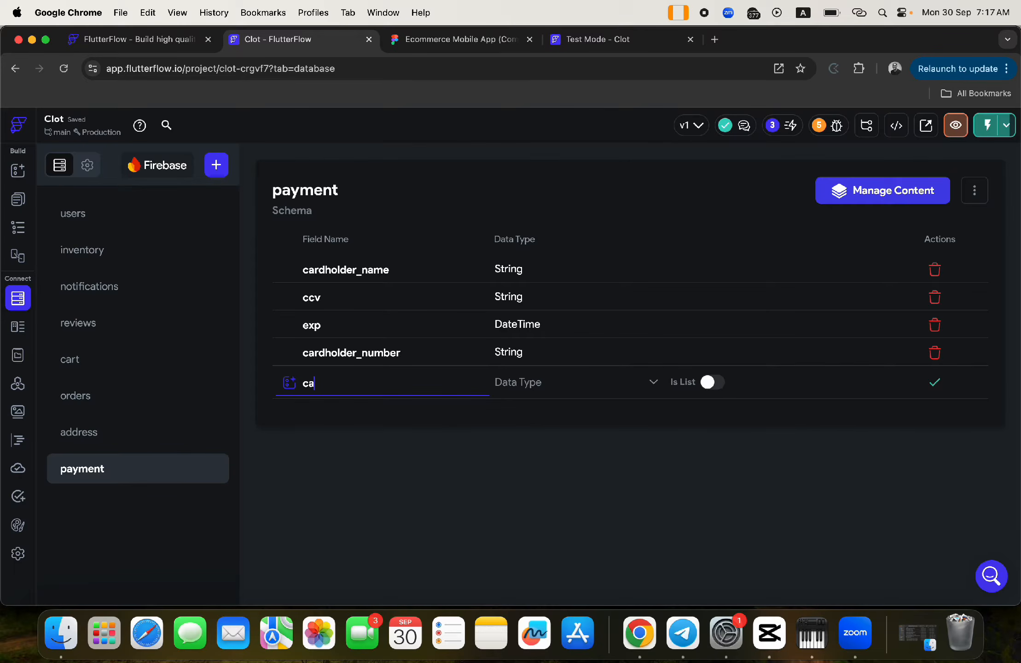
key(BackSpace)
key(BackSpace)
text(user)
click(530, 384)
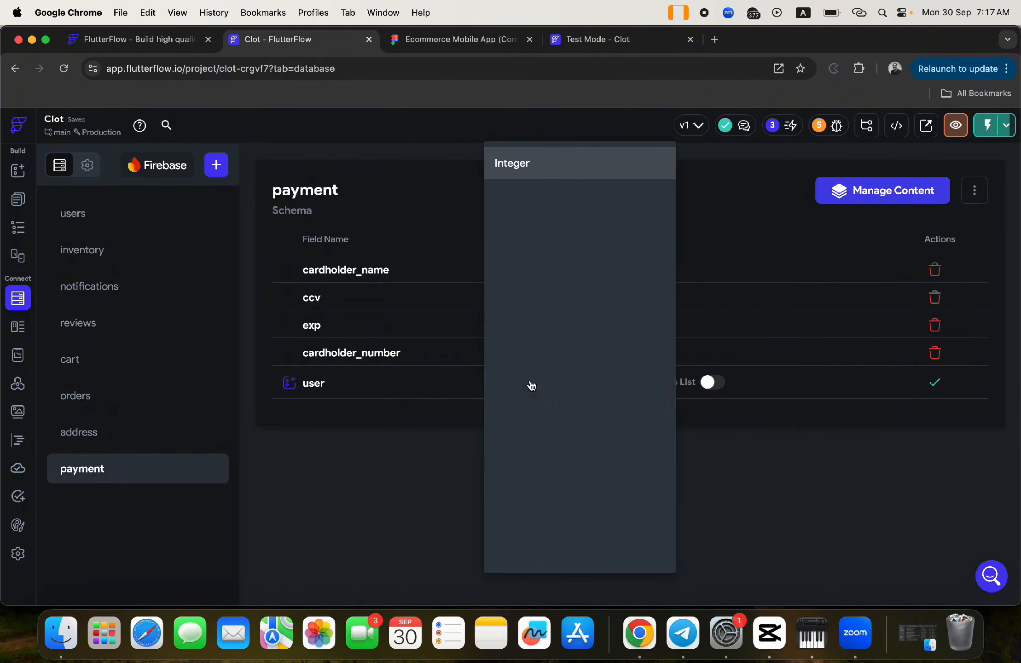
click(529, 424)
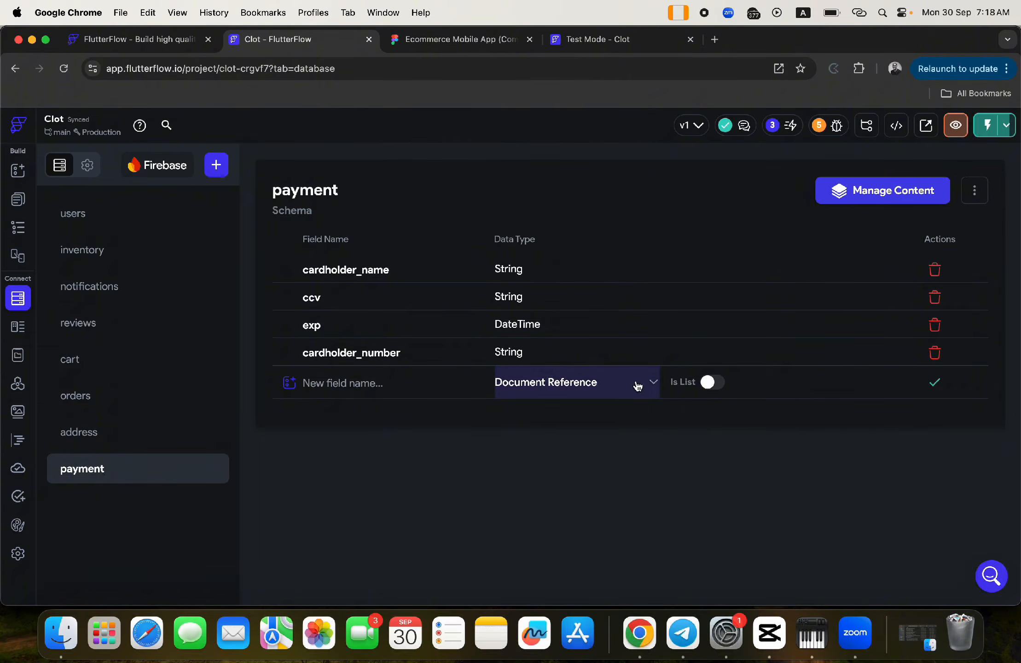
click(386, 384)
text(user)
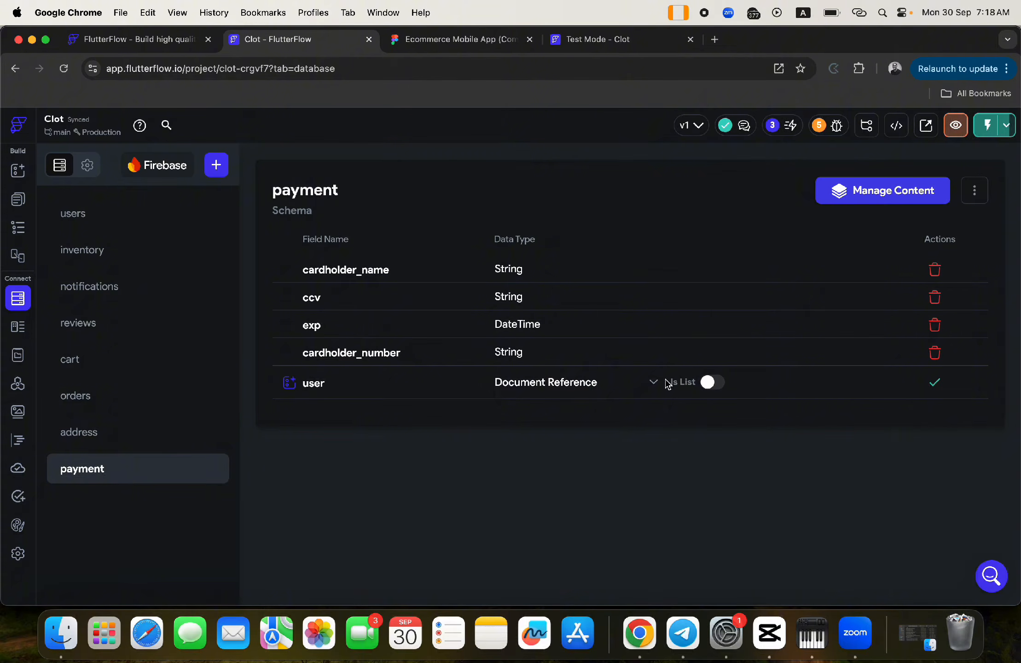
click(617, 387)
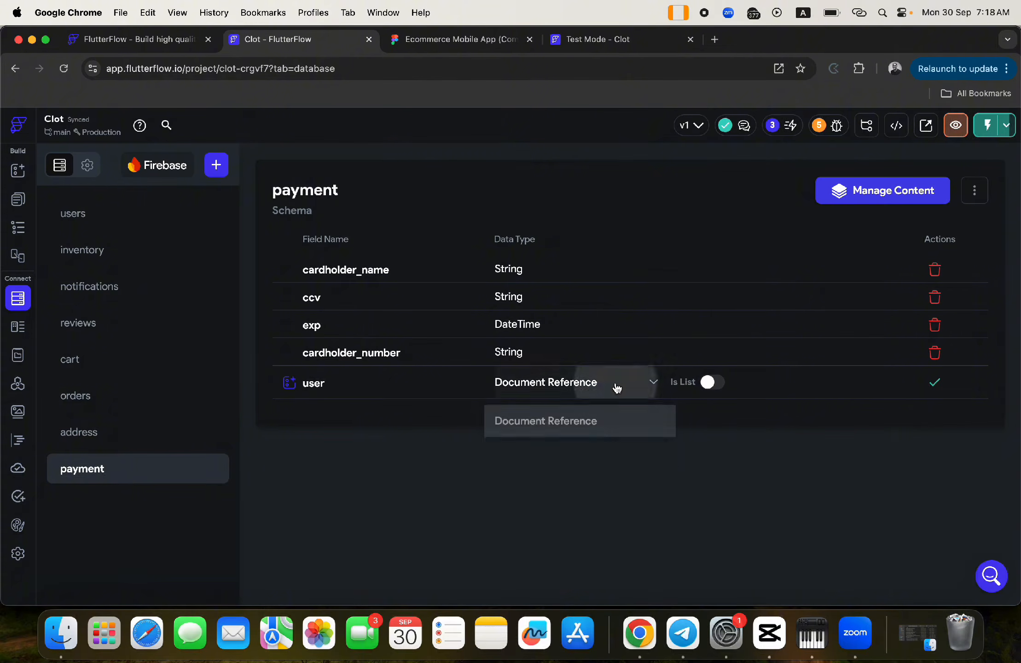
click(578, 430)
click(727, 389)
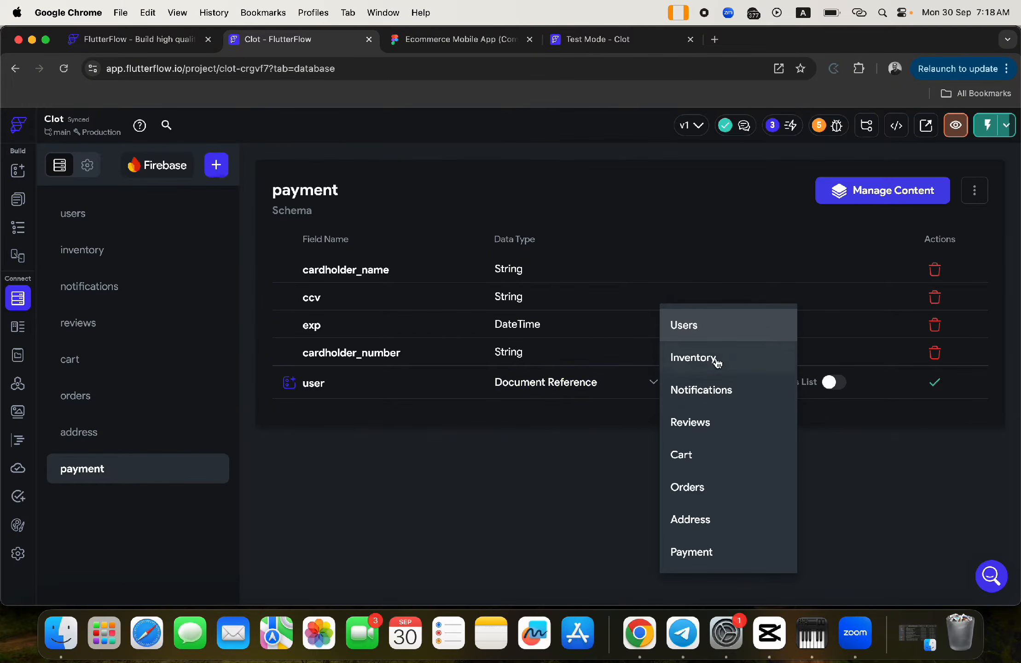
click(692, 338)
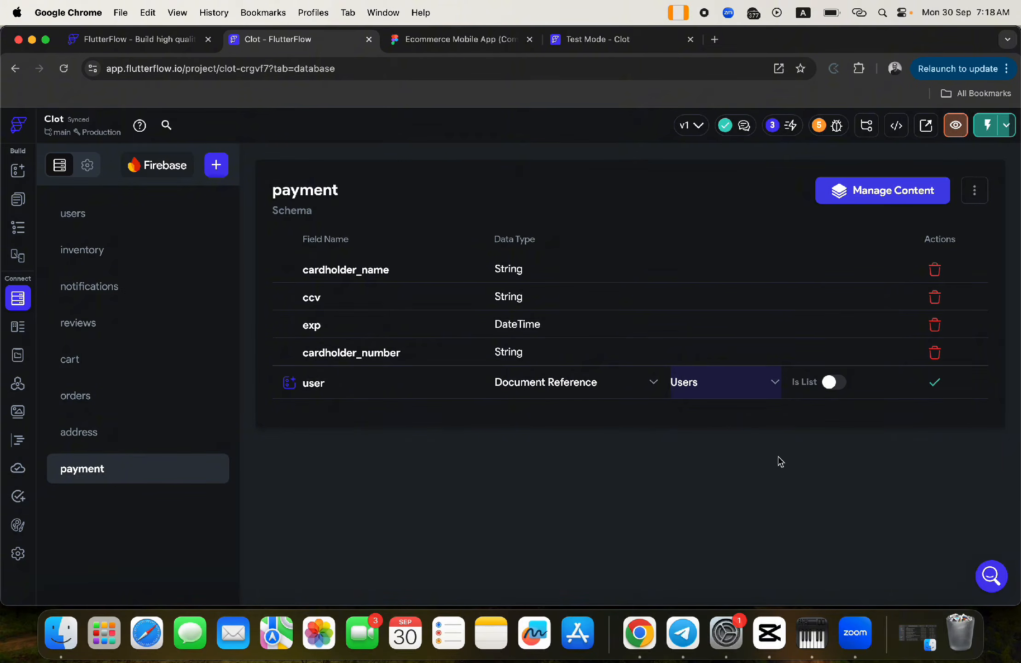
click(935, 383)
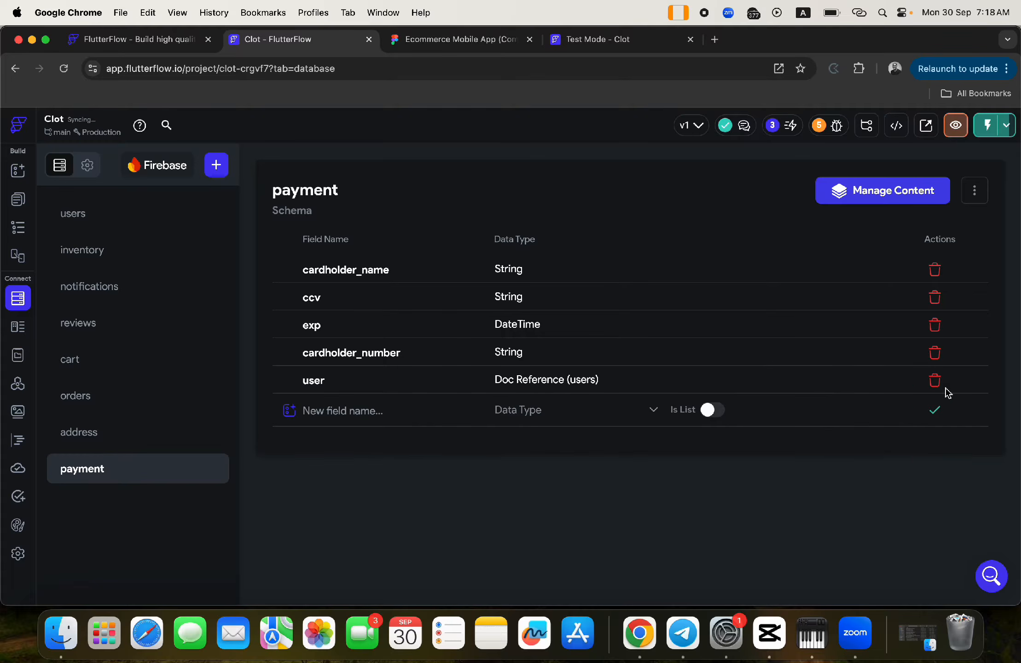
click(18, 200)
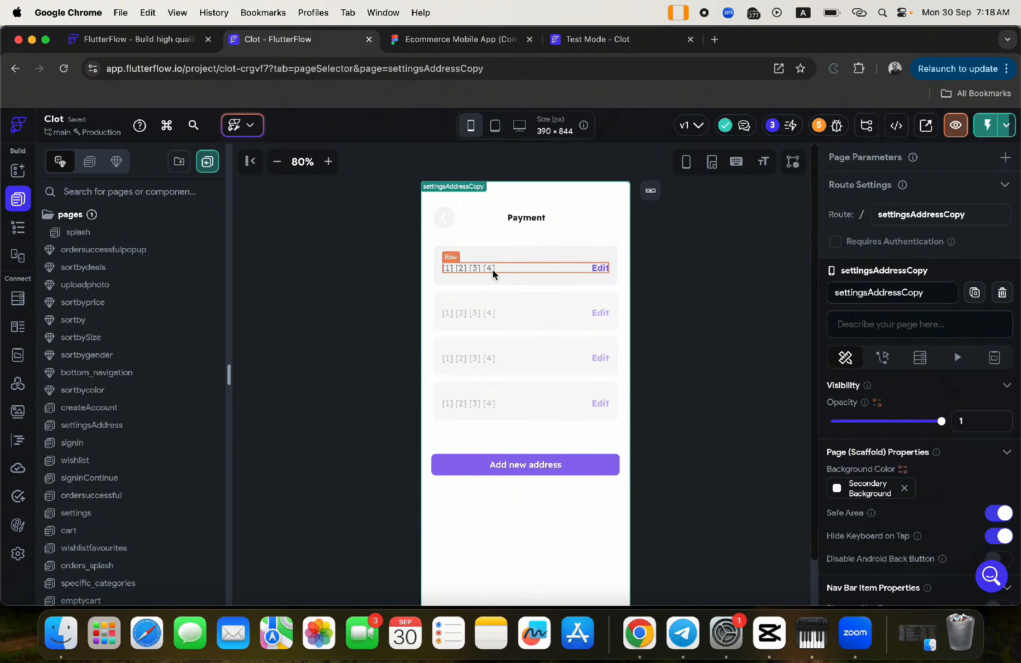
- Delete the Edit label from the Payment rows and open the card text's Text Combination settings
click(449, 40)
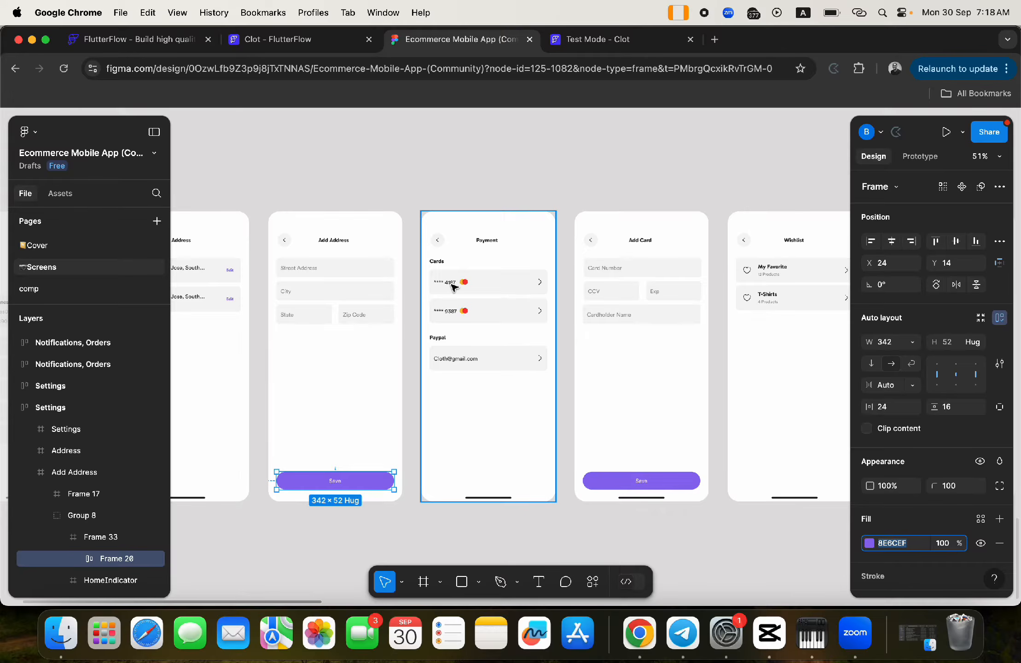
click(267, 39)
click(461, 271)
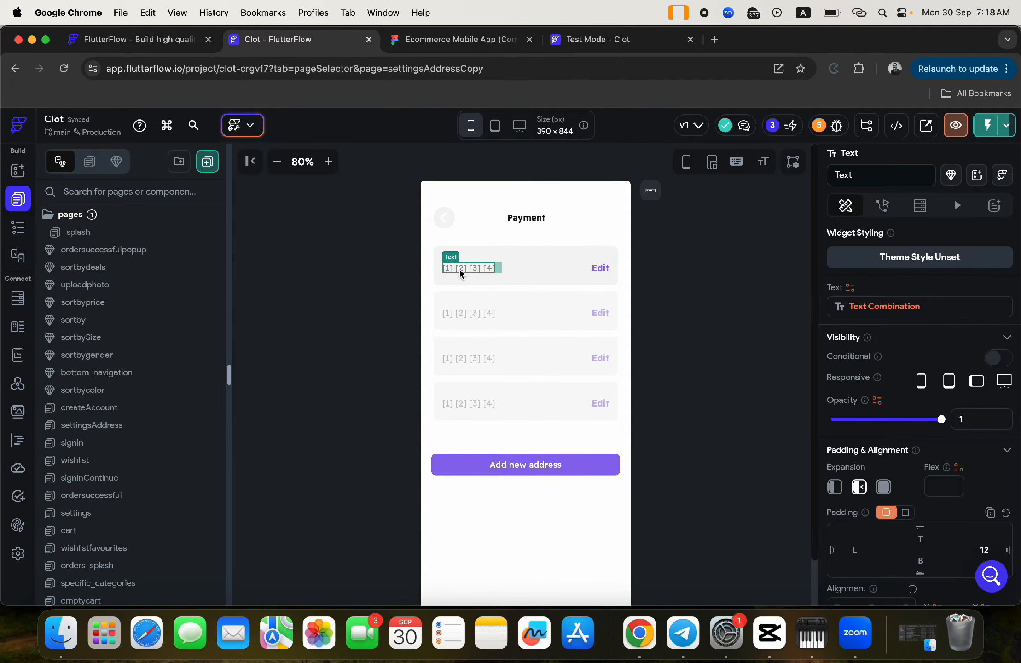
click(599, 269)
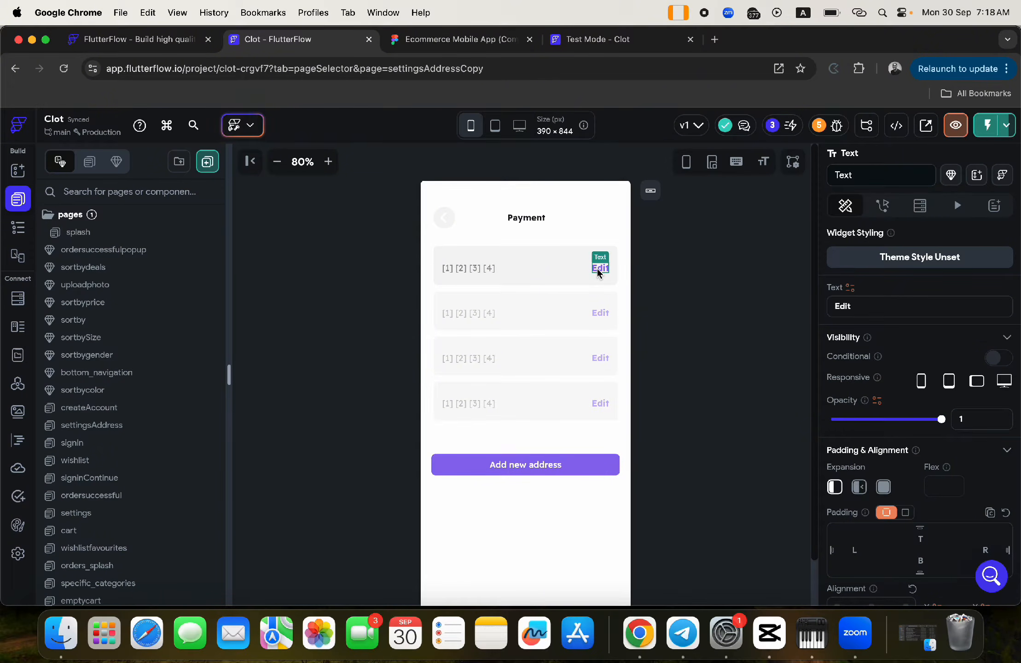
key(BackSpace)
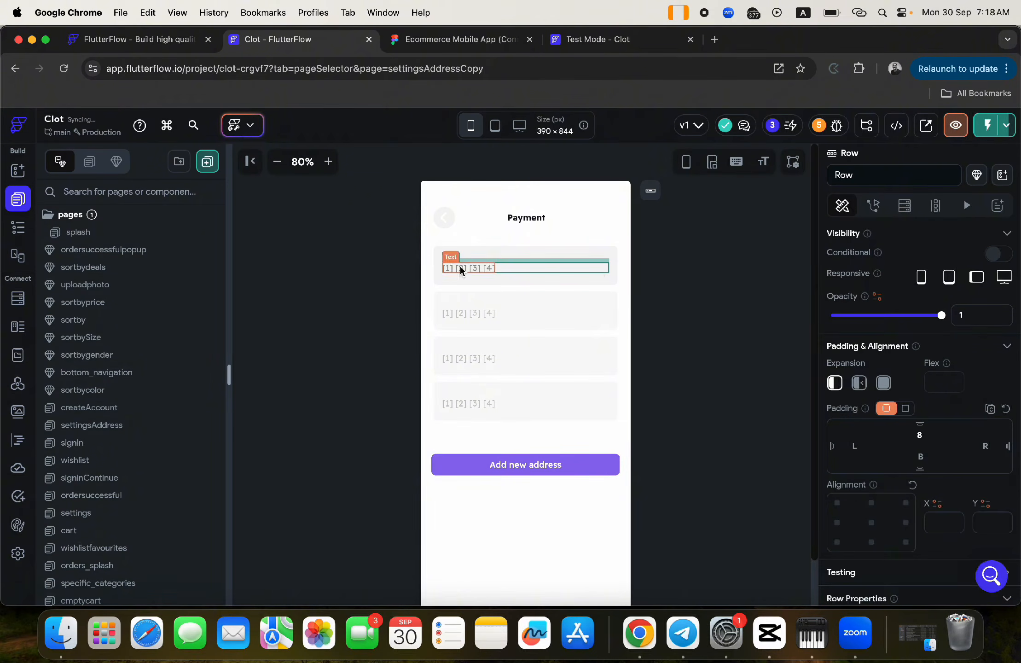
click(450, 269)
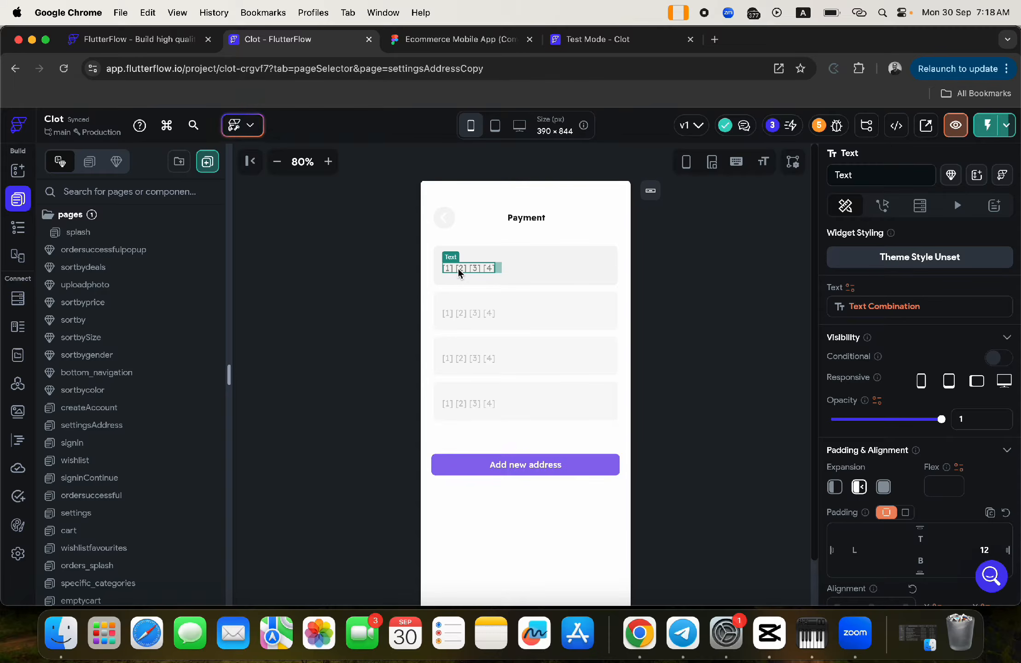
click(871, 307)
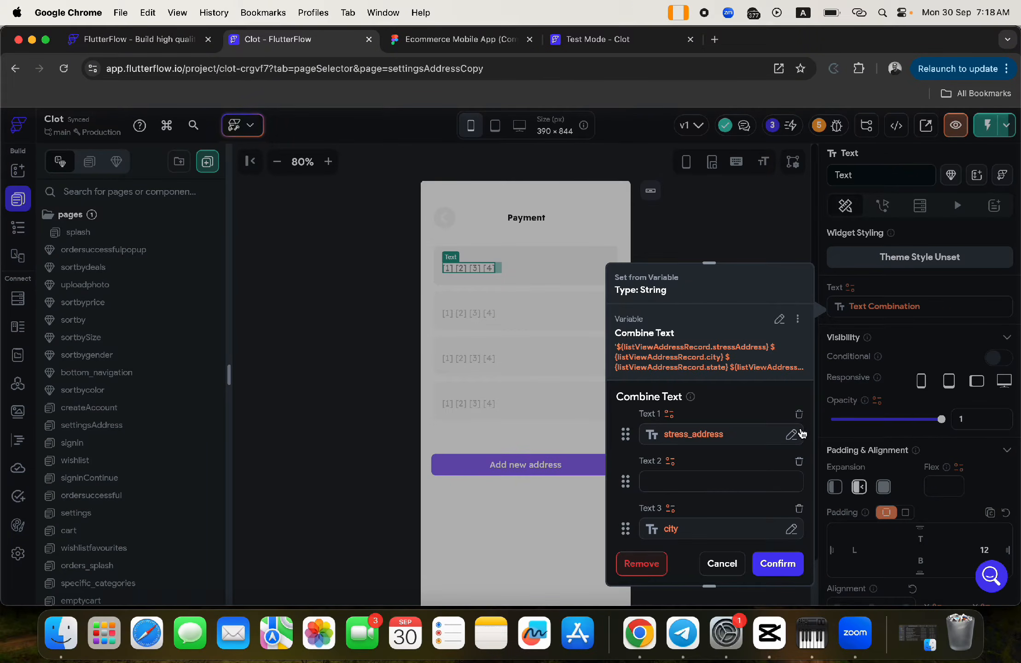
- Drop the street address and city parts and prefix the row text with '****'
click(799, 414)
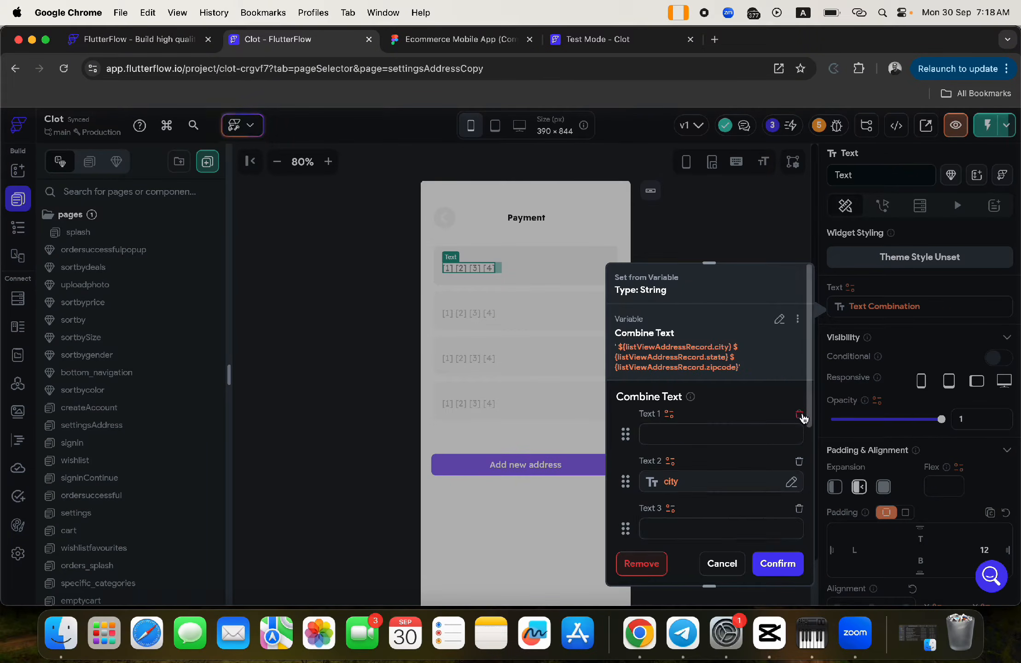
click(656, 438)
text(*****)
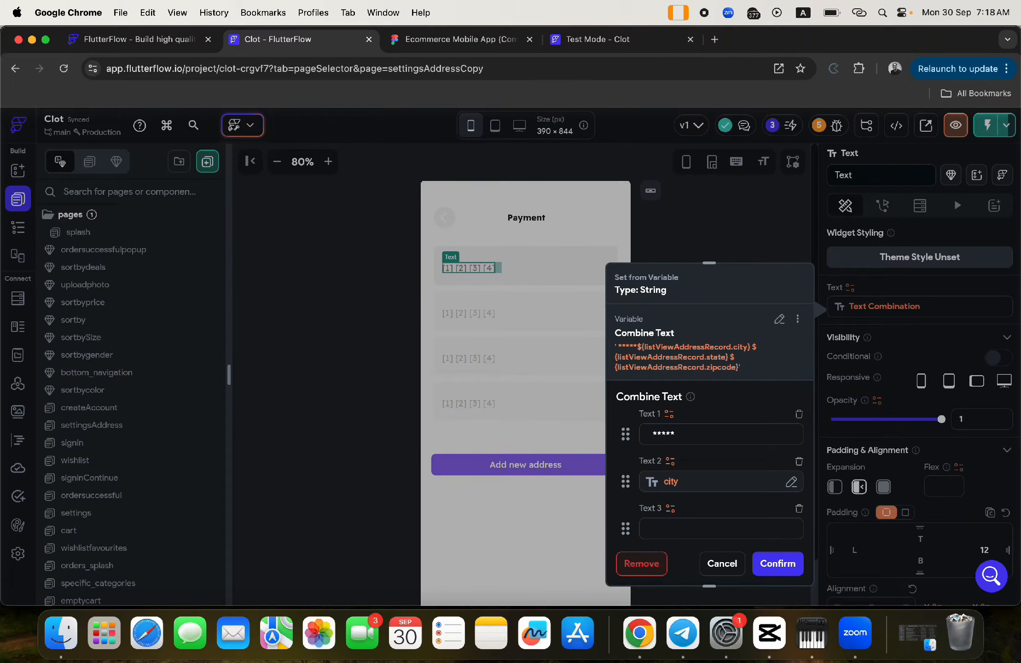
key(BackSpace)
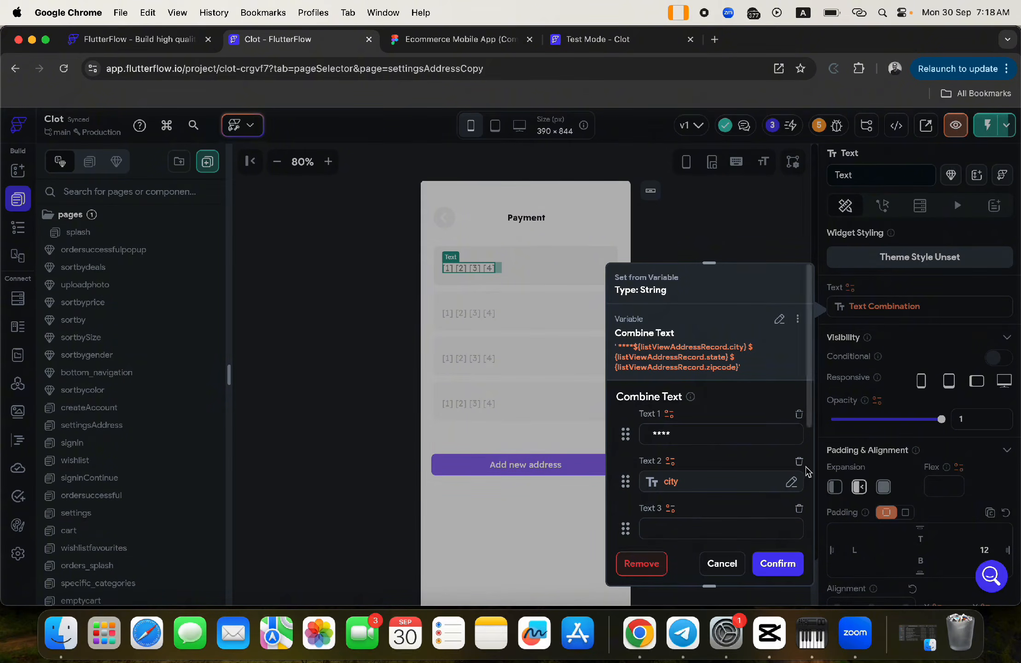
click(799, 462)
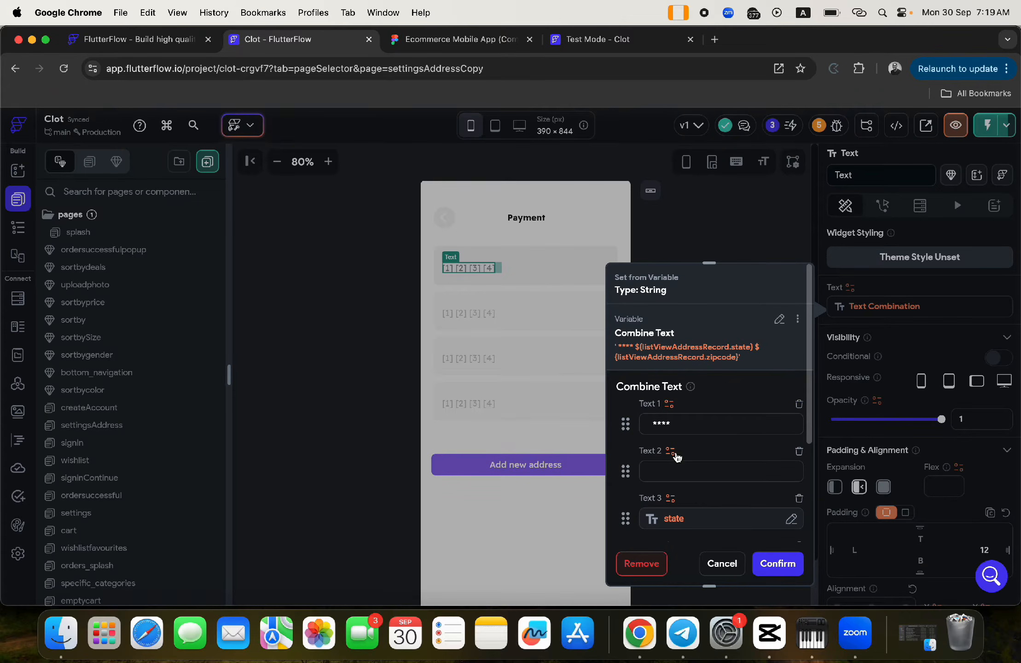
click(673, 454)
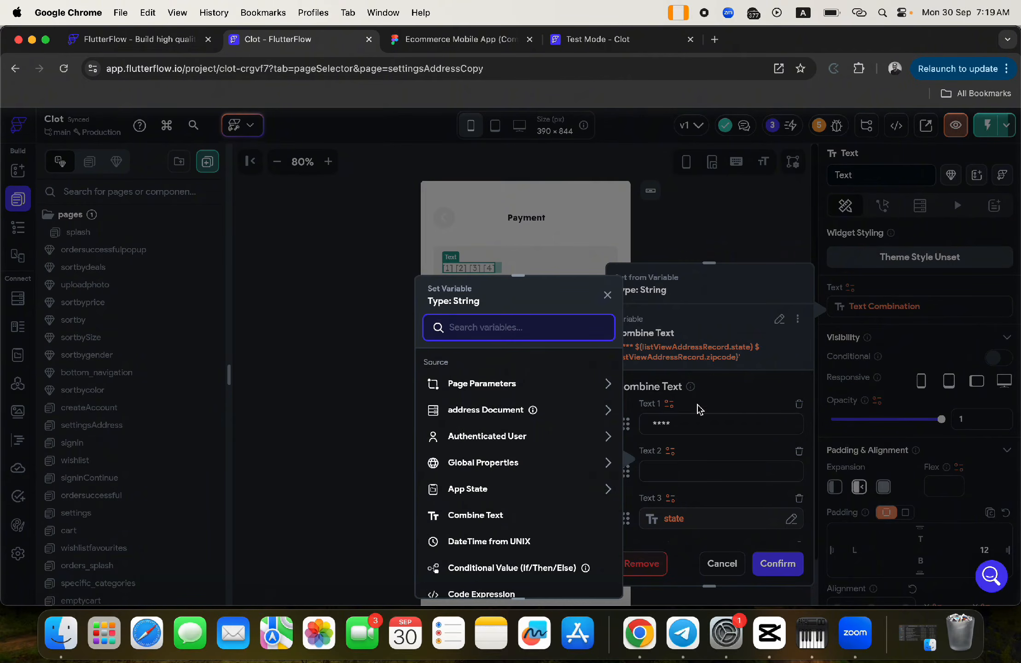
click(700, 406)
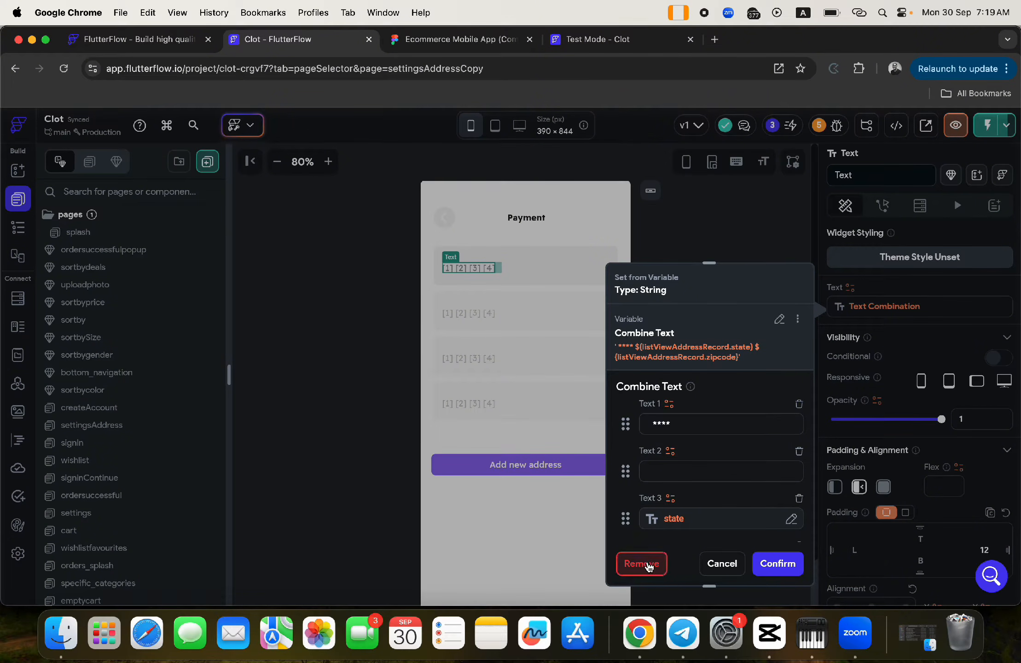
click(773, 570)
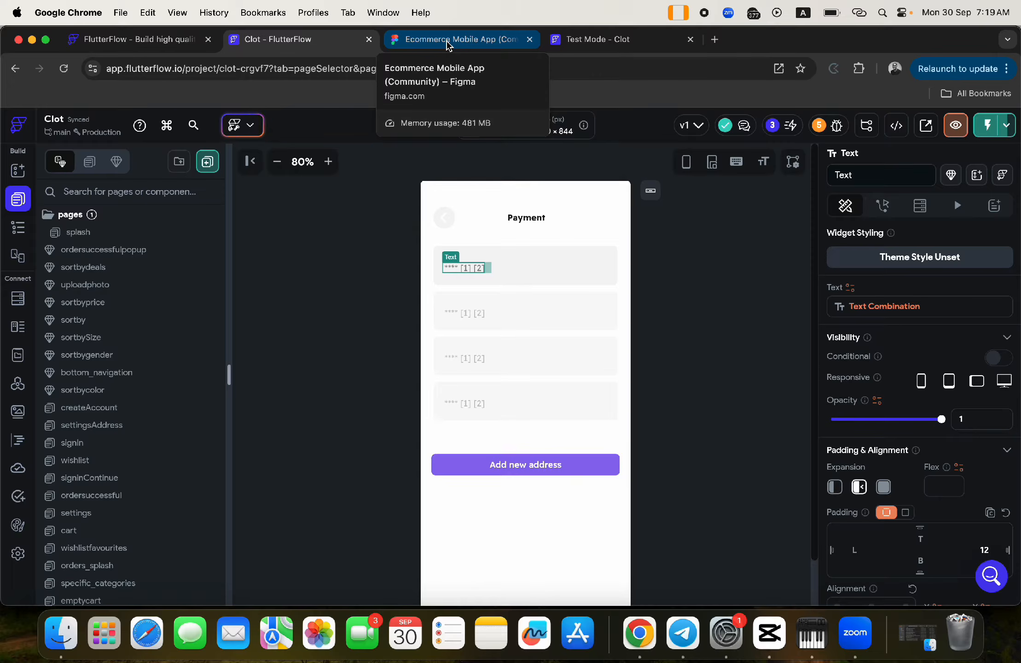
click(559, 260)
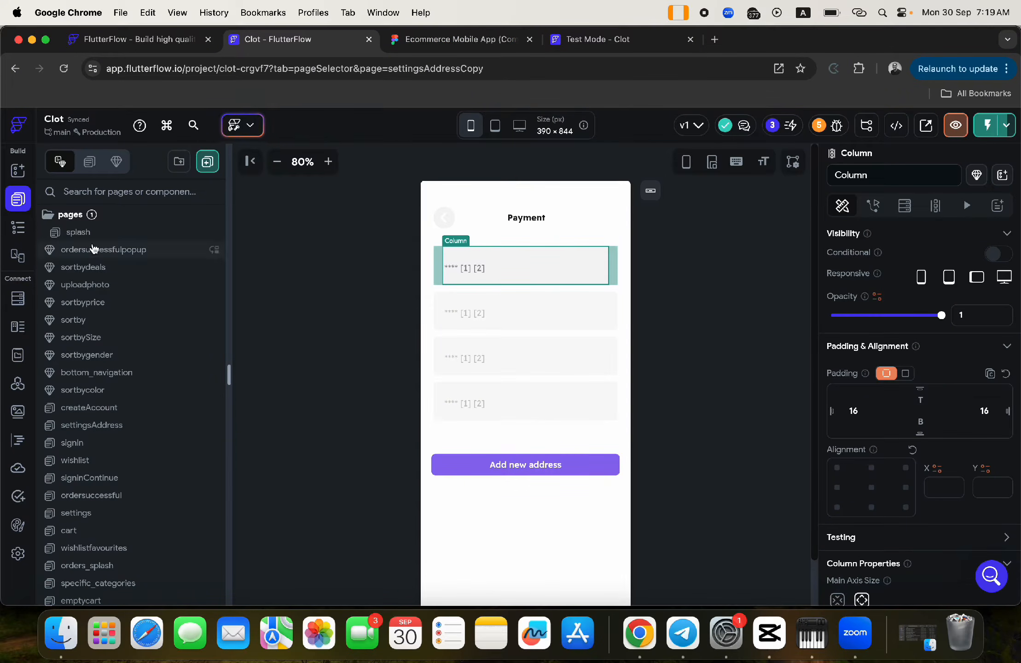
- Add an Icon widget at the end of the first card's row
click(18, 231)
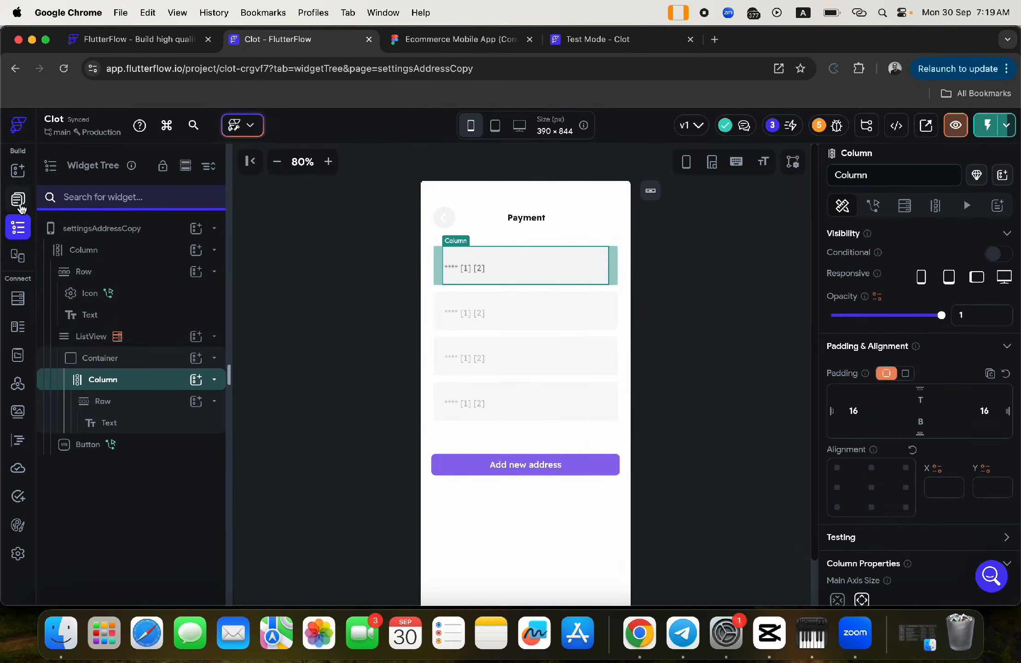
click(499, 267)
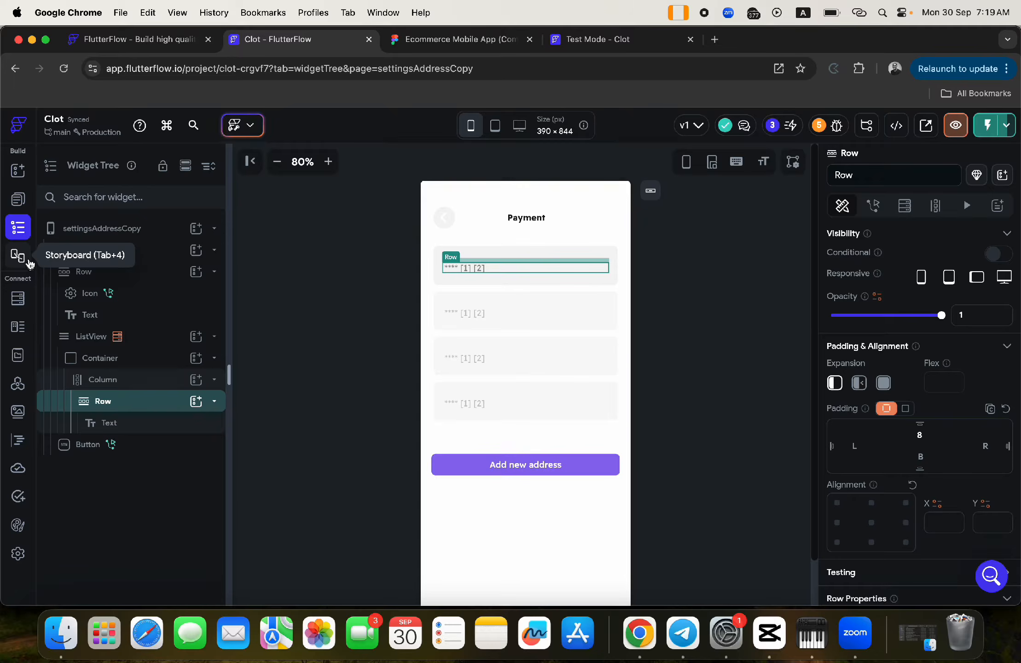
click(197, 401)
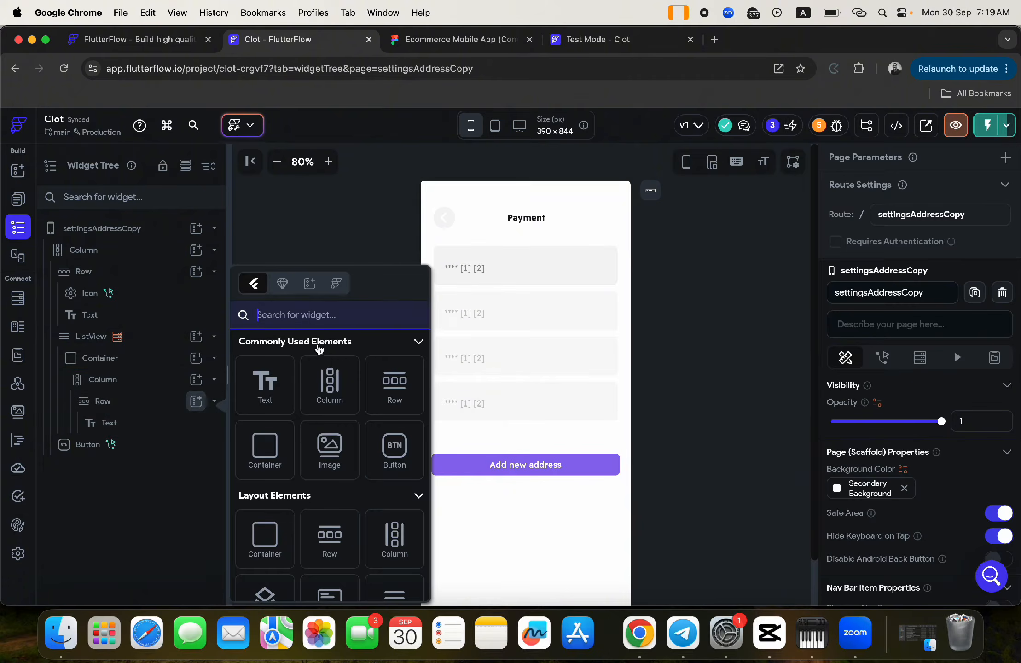
text(icon)
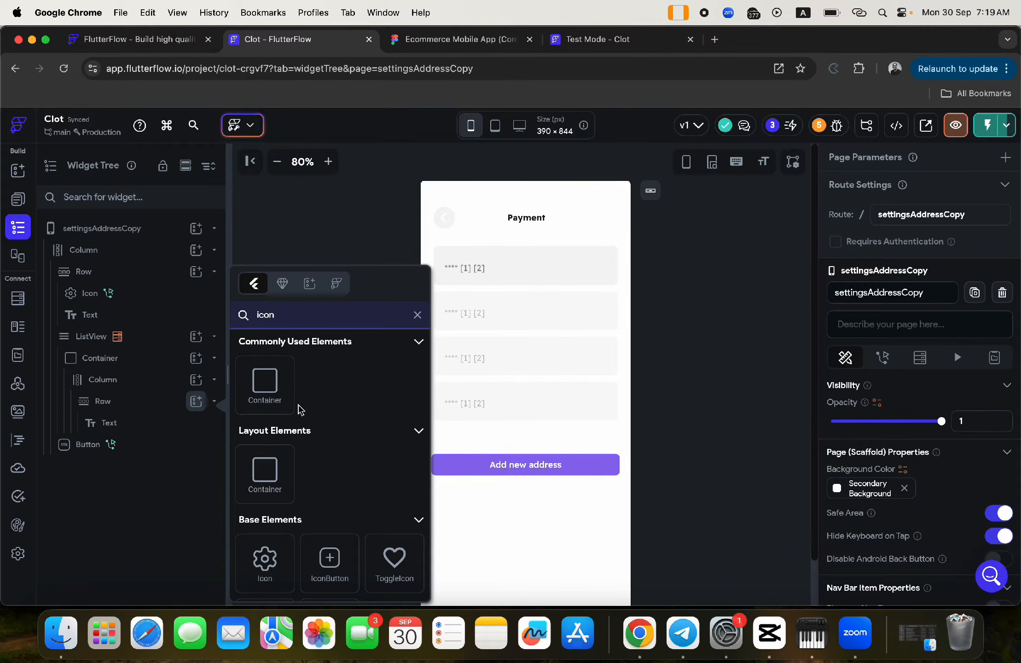
click(265, 558)
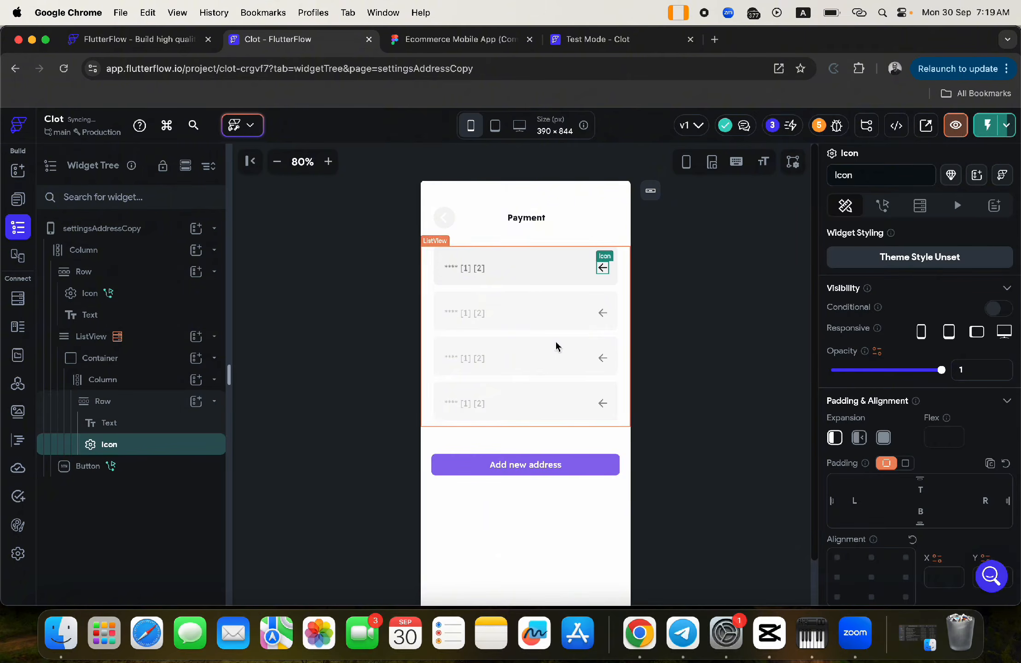
scroll(920, 489, down, 5)
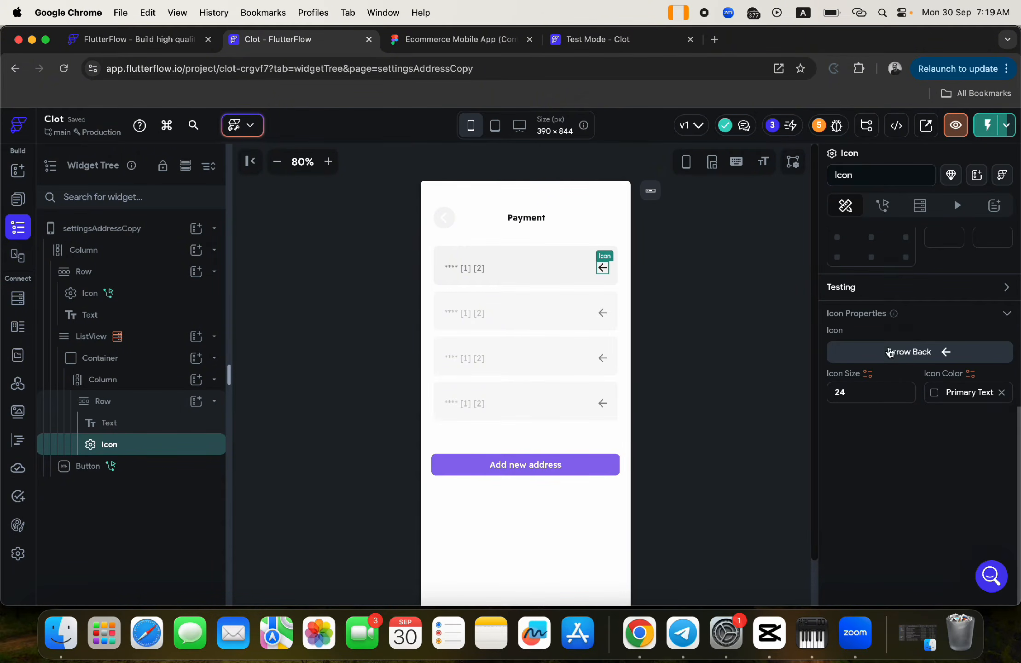
click(893, 353)
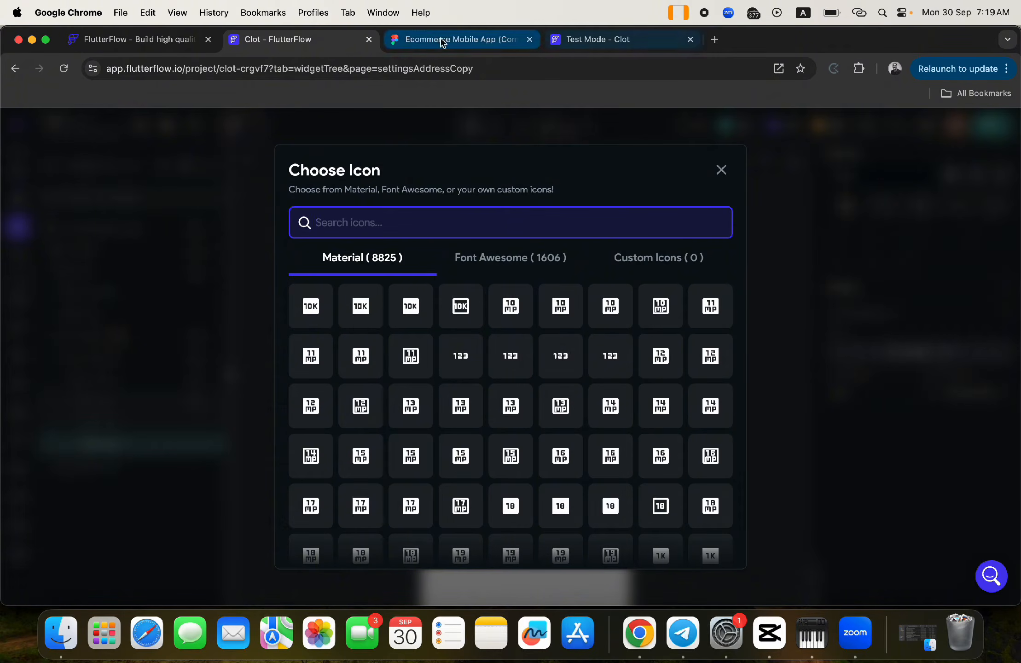
- Set the icon to the right-pointing arrow chevron
click(455, 40)
key(super+alt+Left)
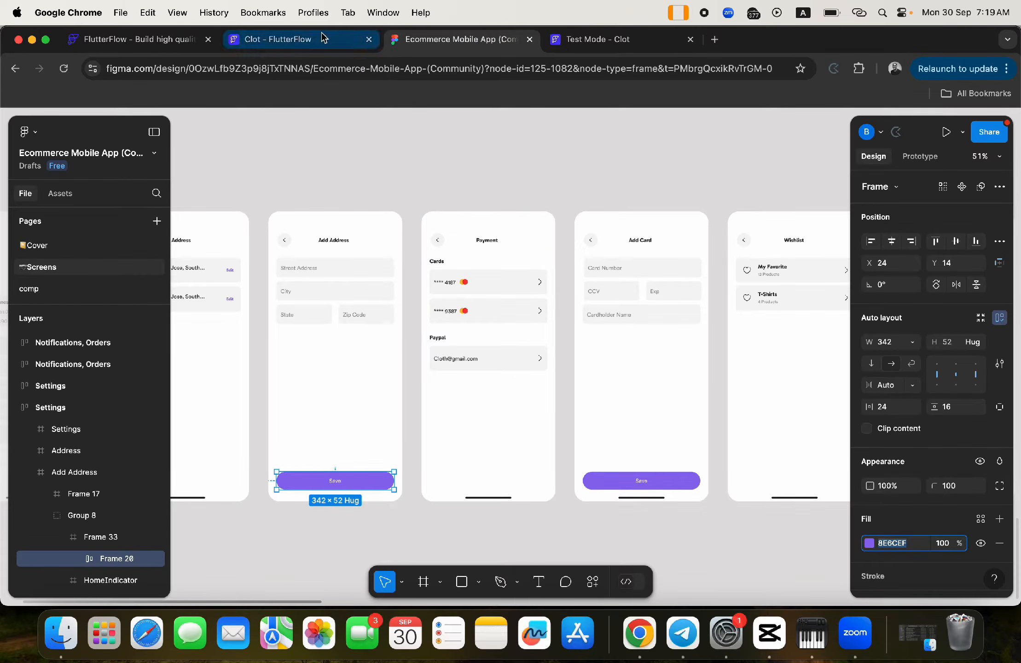
text(arrow)
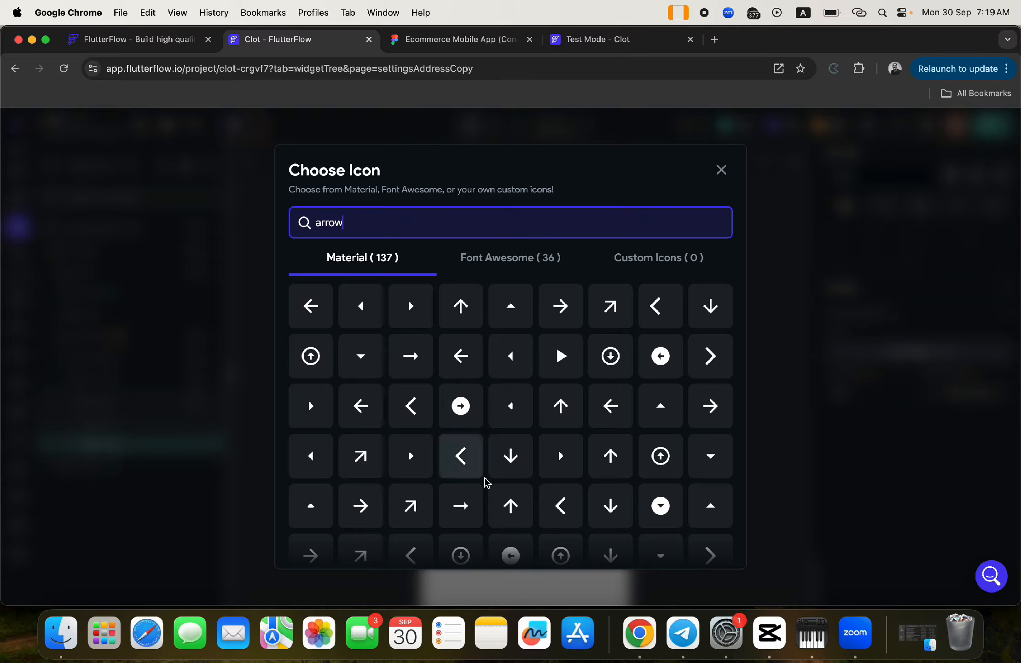
click(713, 362)
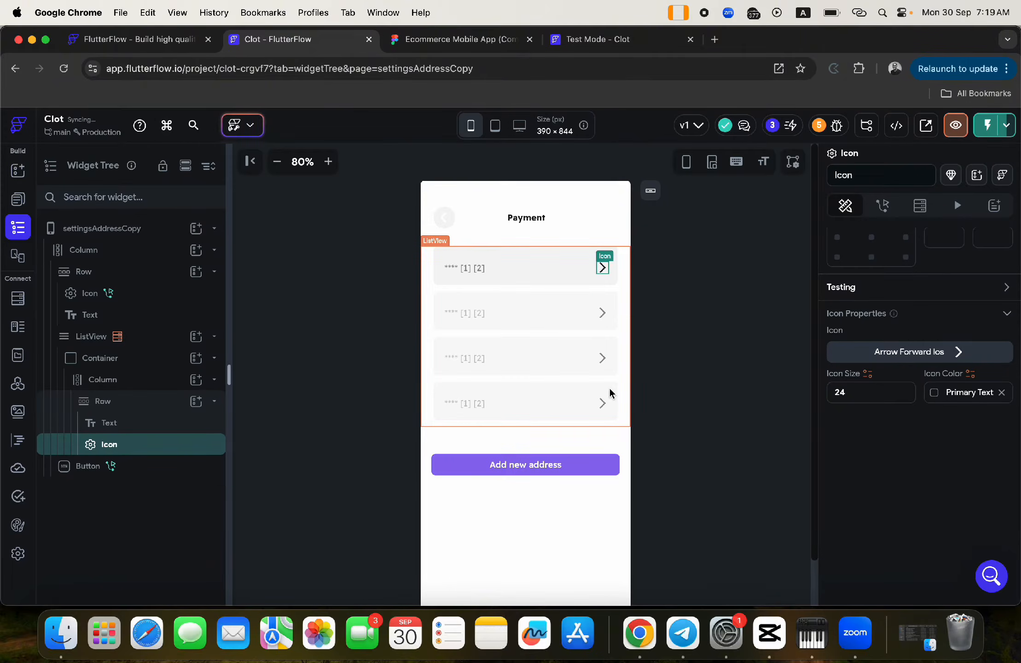
- Set the chevron icon size to 24
click(868, 397)
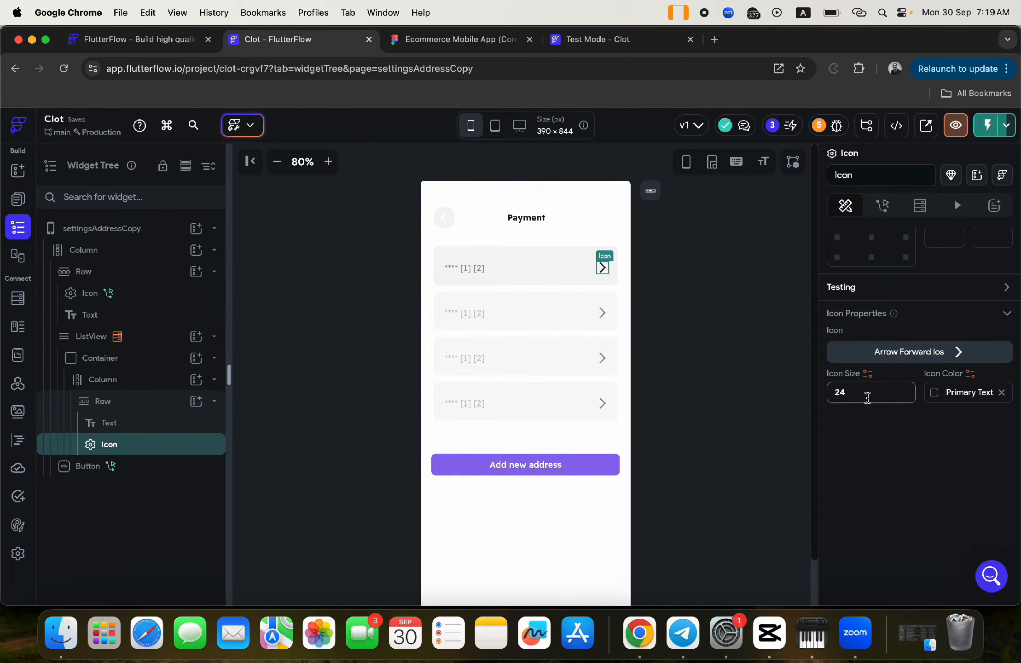
key(BackSpace)
text(0)
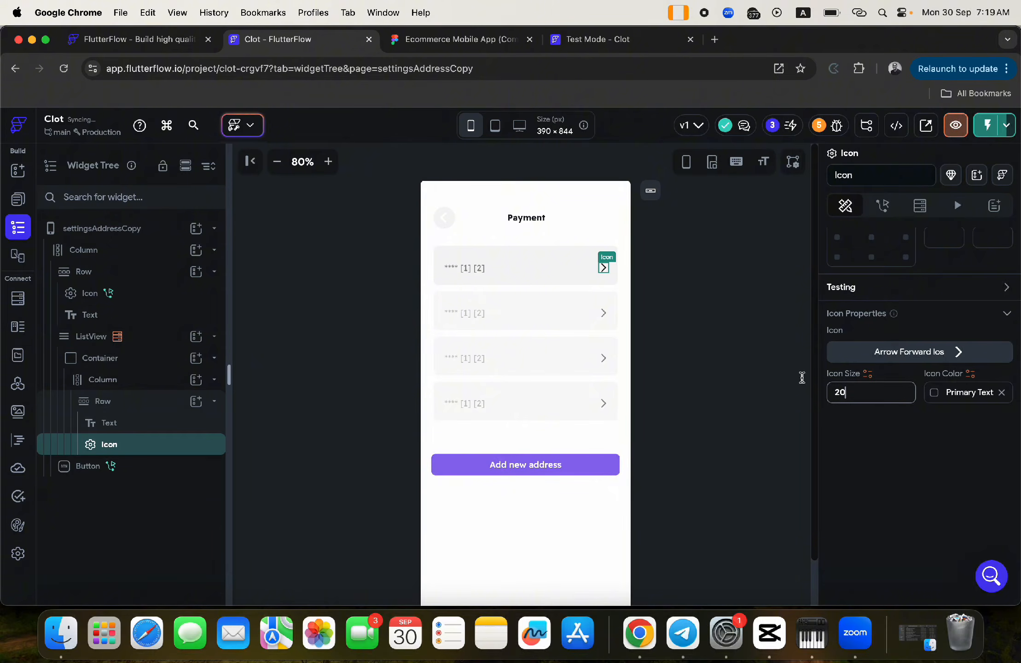
click(432, 40)
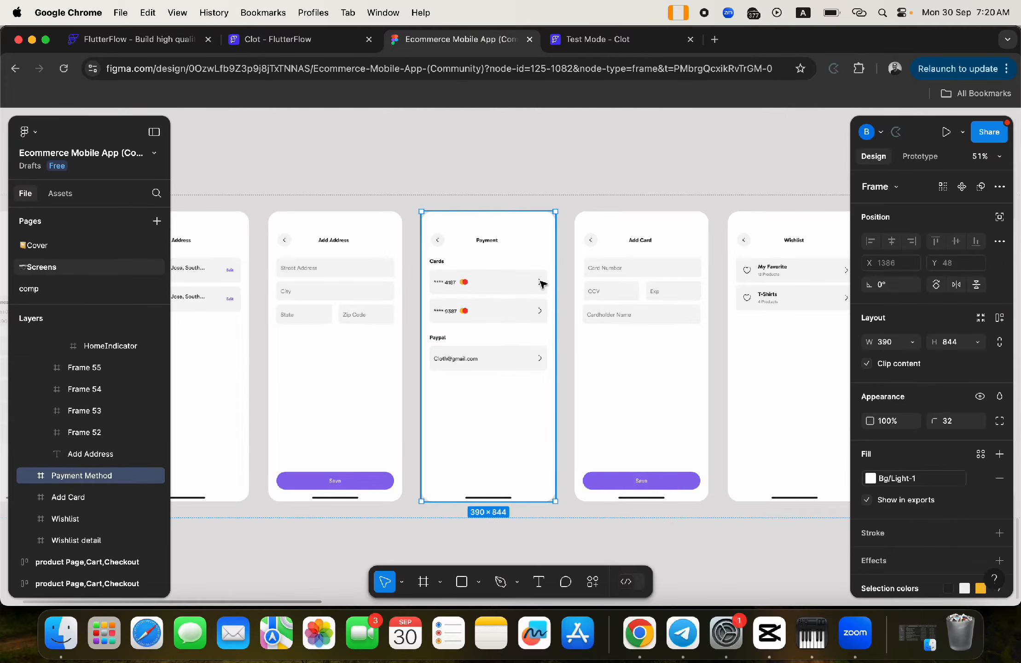
double_click(541, 282)
click(295, 39)
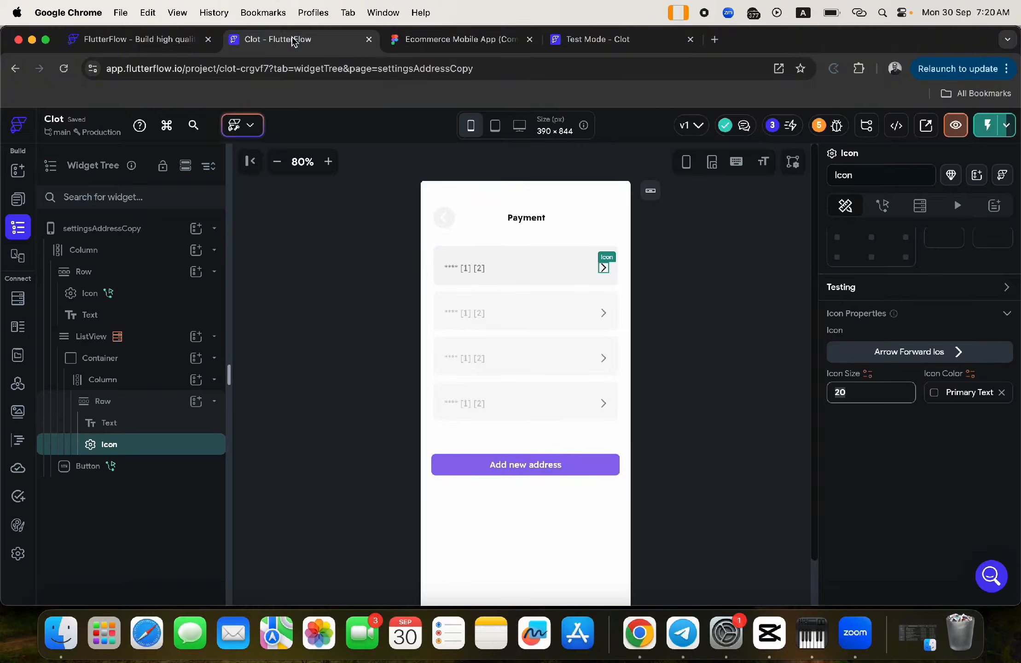
key(BackSpace)
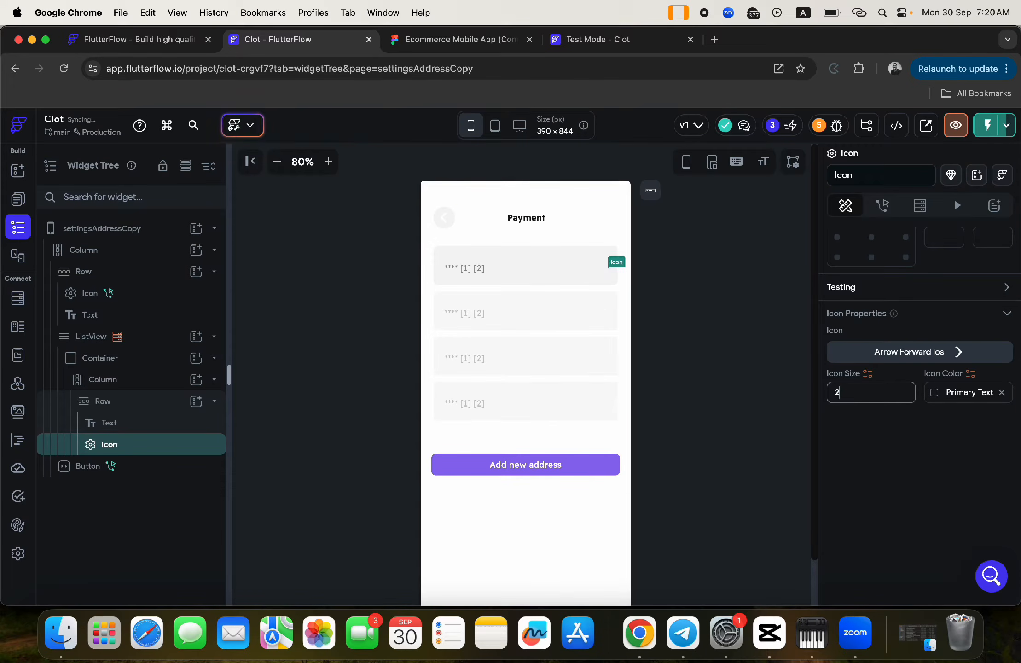
text(4)
- Copy the arrow's stroke hex colour 272727 from the Figma Payment design
click(428, 42)
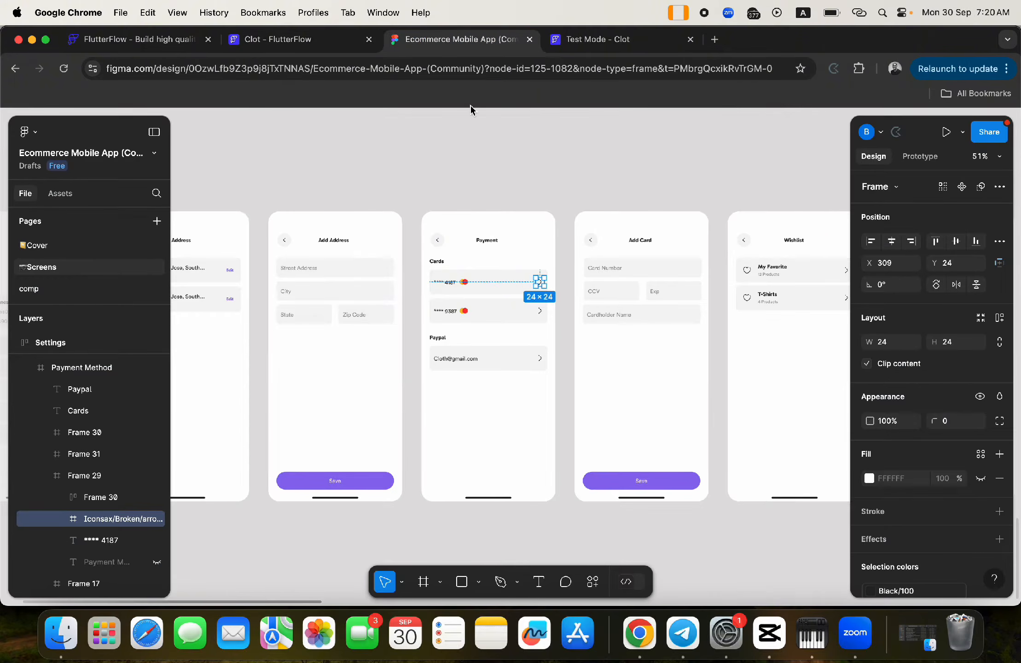
click(904, 484)
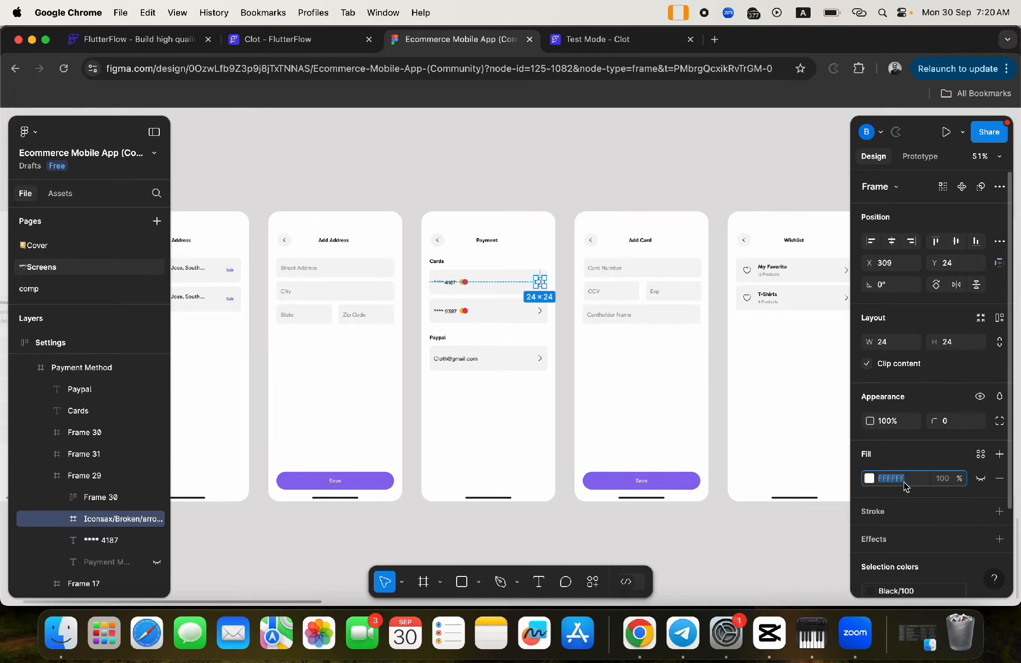
key(super+c)
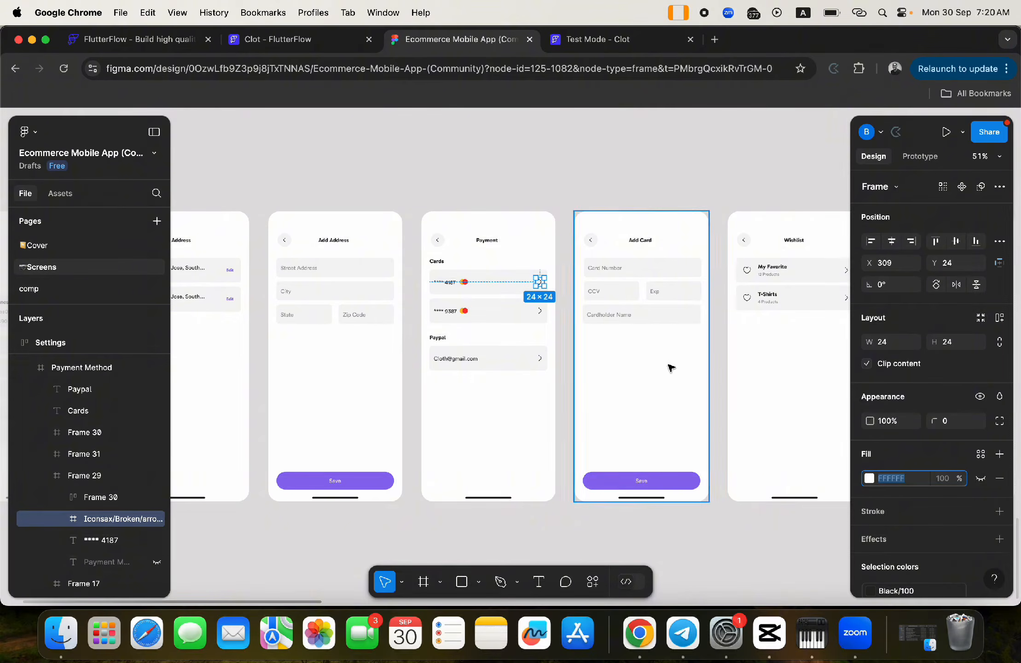
click(547, 196)
scroll(557, 295, up, 5)
scroll(529, 271, up, 3)
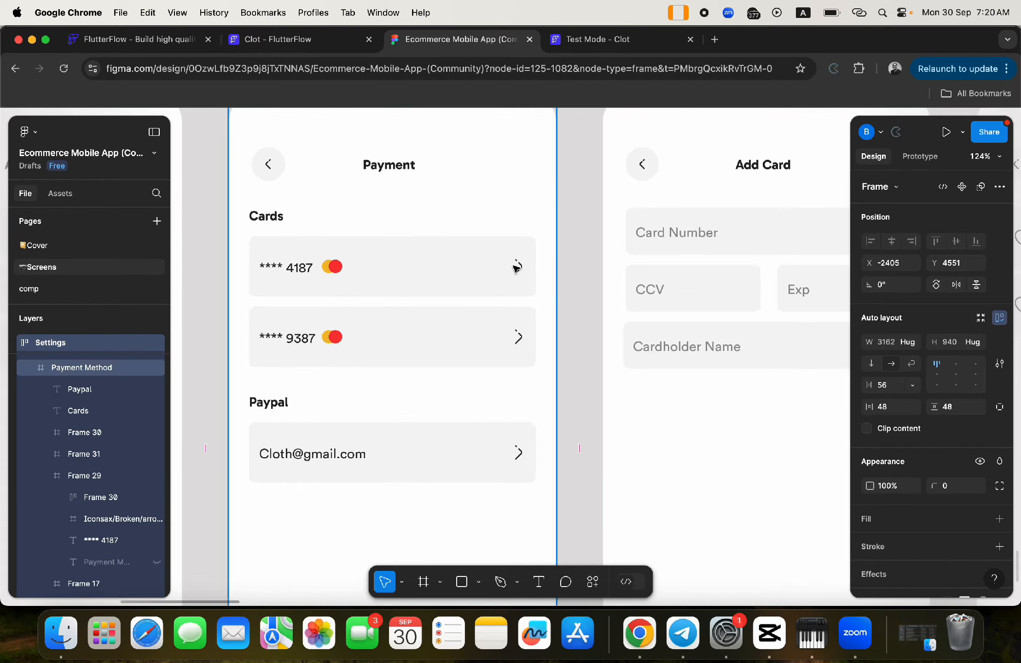
click(520, 266)
click(521, 268)
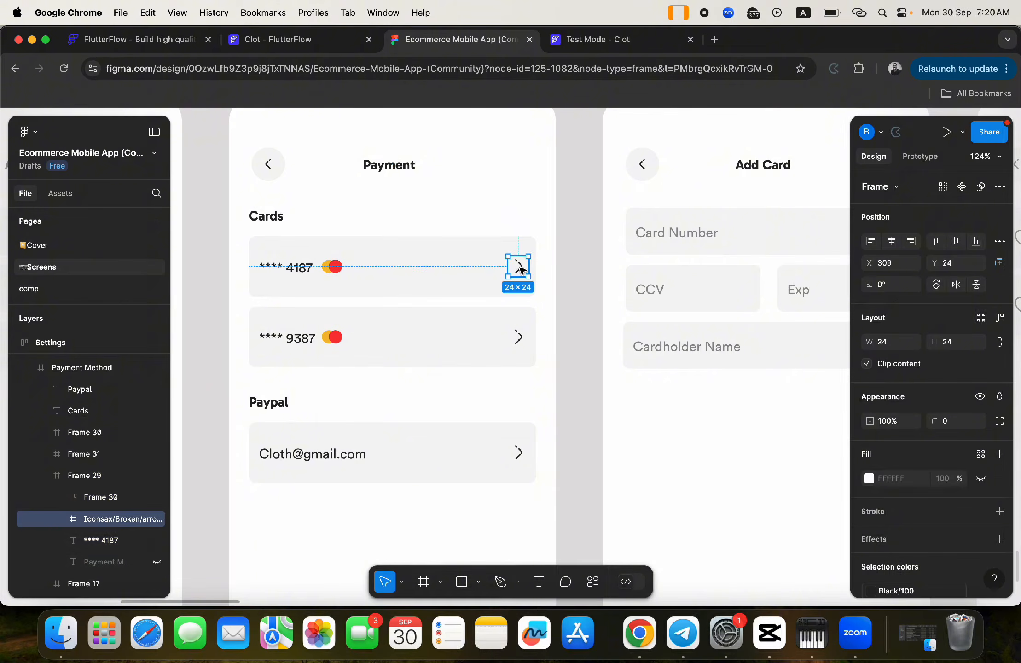
click(521, 268)
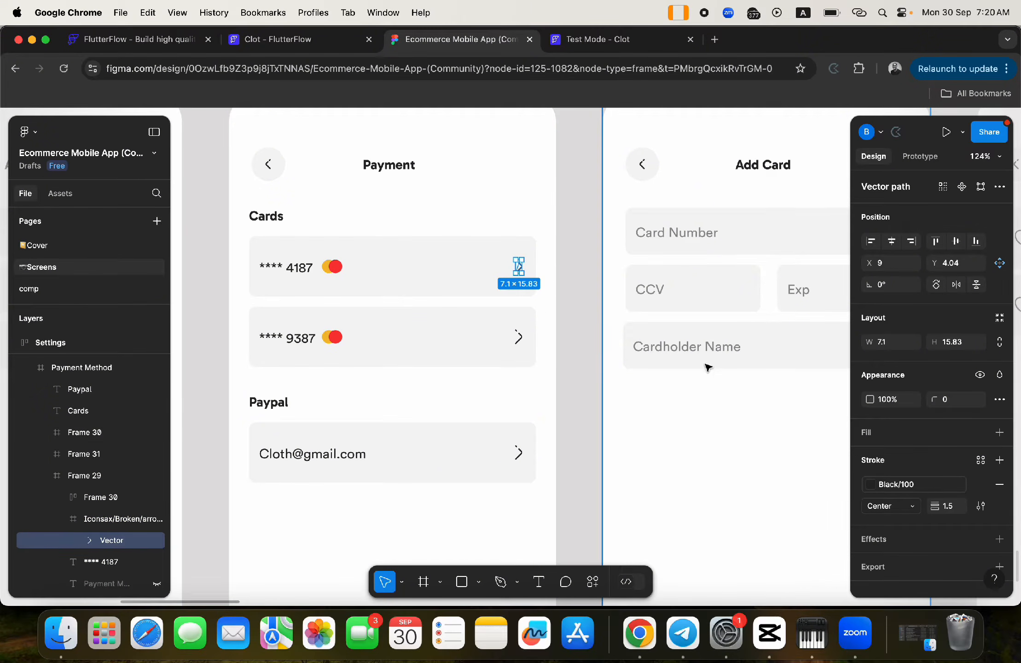
click(981, 485)
click(903, 485)
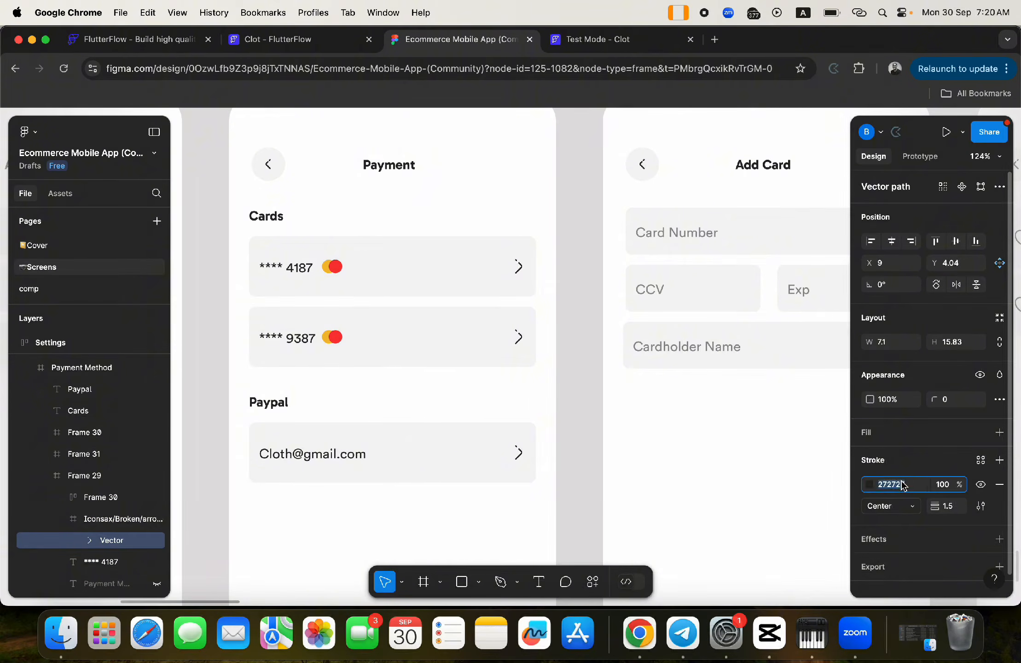
- Set the icon colour to #272727
click(301, 40)
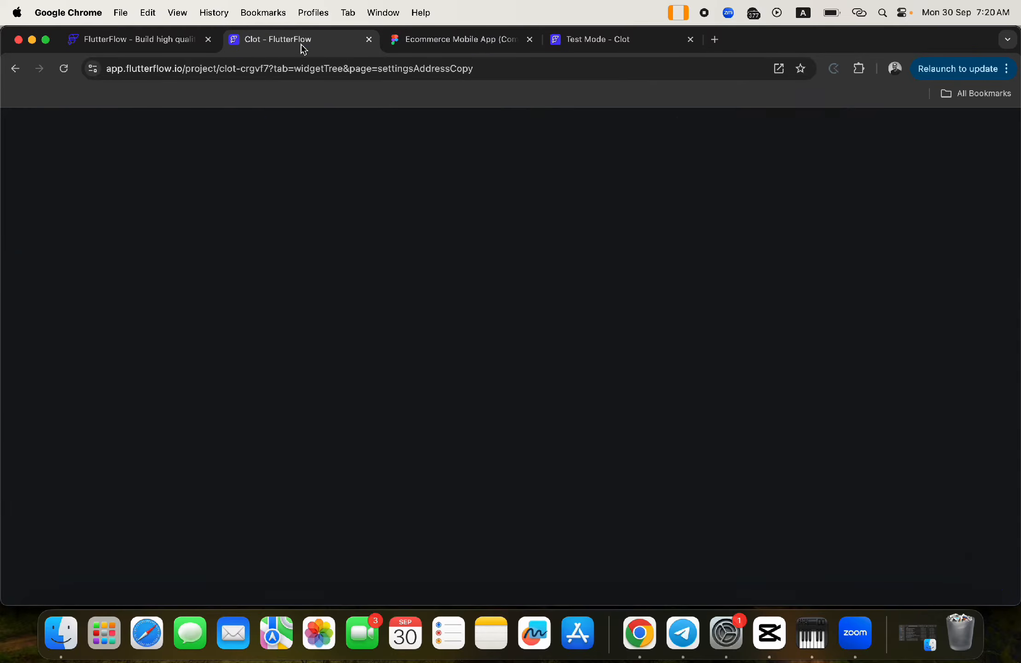
click(963, 393)
key(super+v)
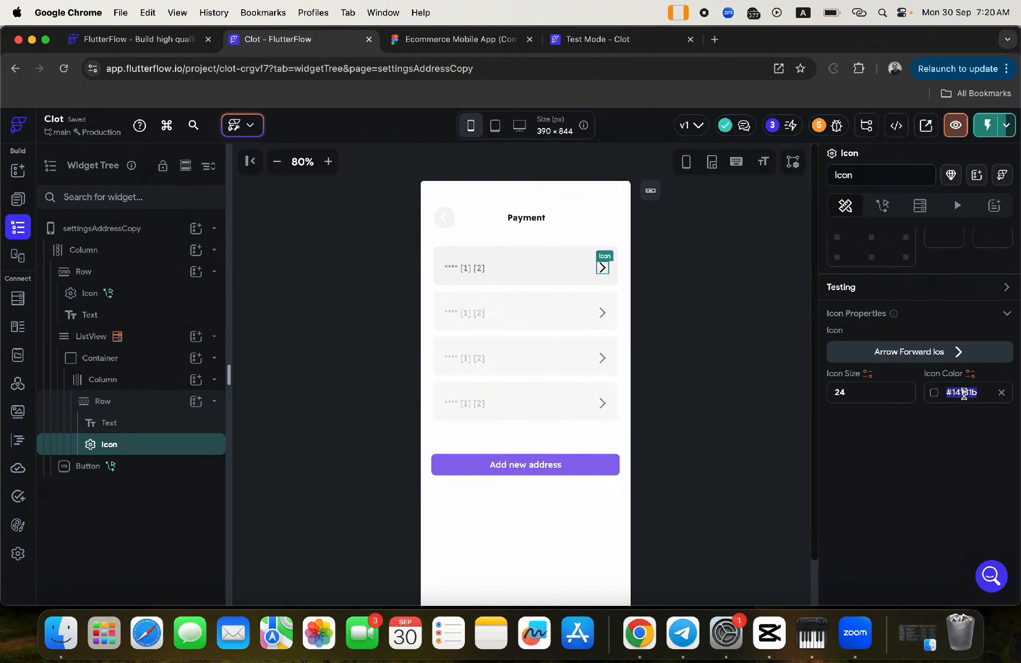
key(Return)
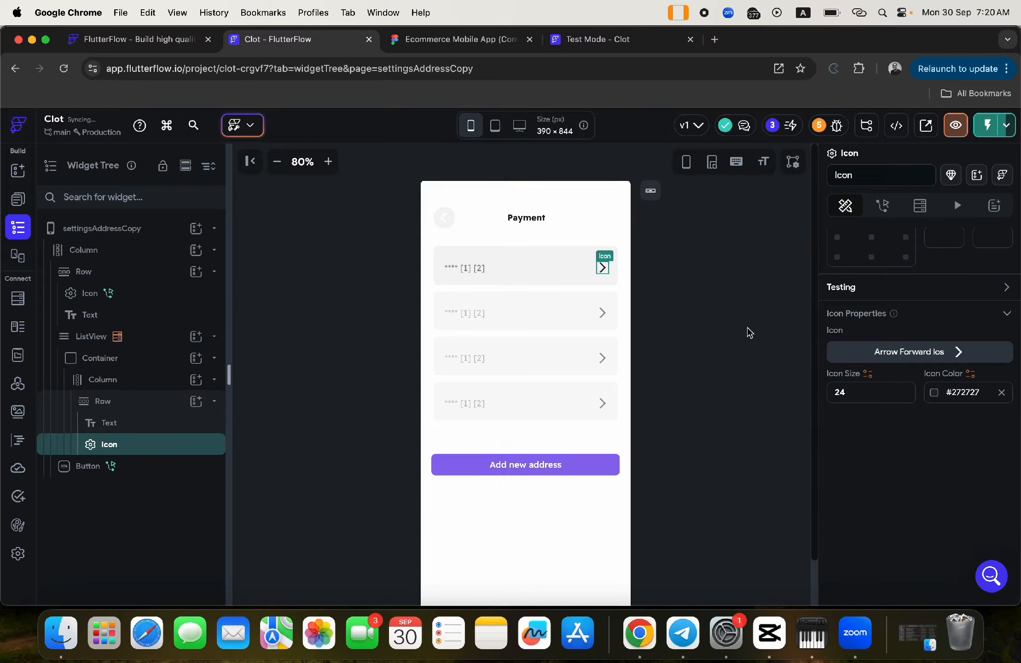
- Select the card number text and then the list of payment rows
click(743, 328)
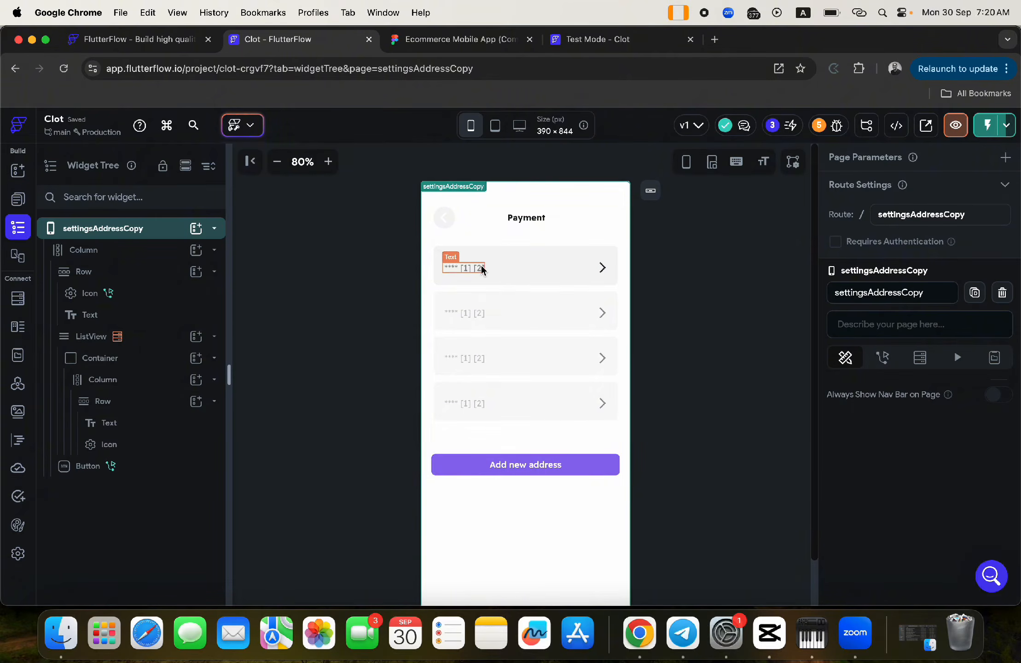
click(464, 270)
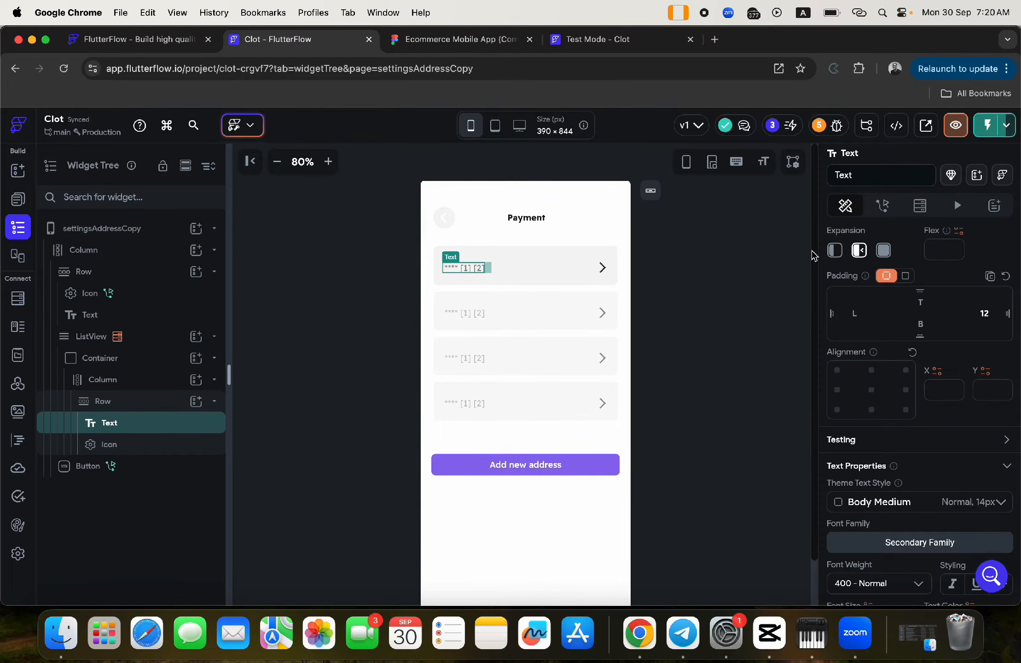
click(483, 320)
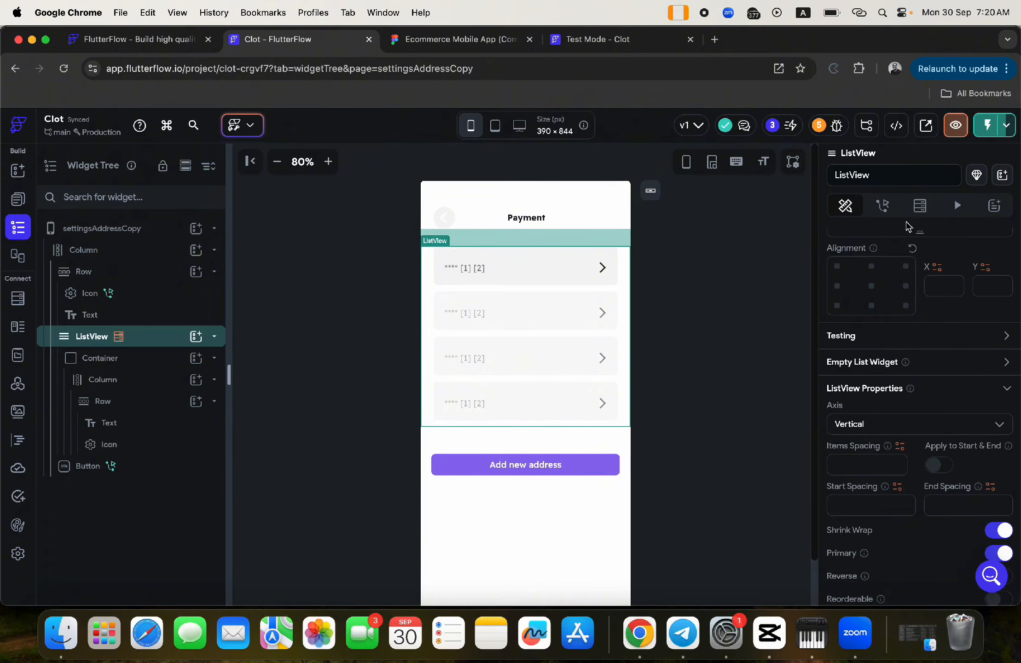
- Switch the list's backend query from the address collection to the payment collection
click(920, 206)
click(851, 282)
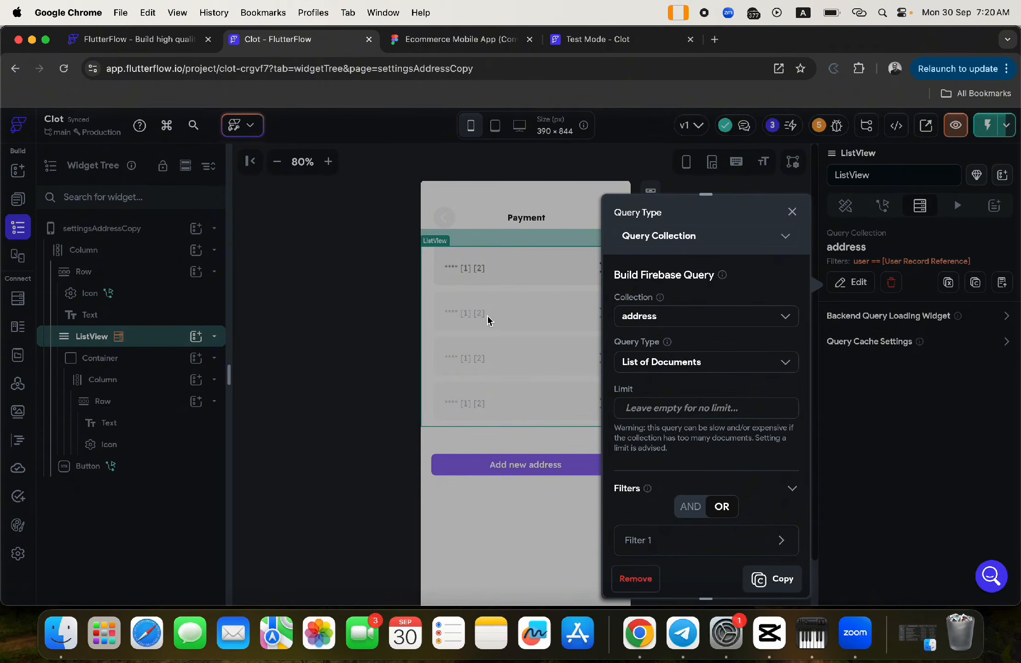
click(728, 316)
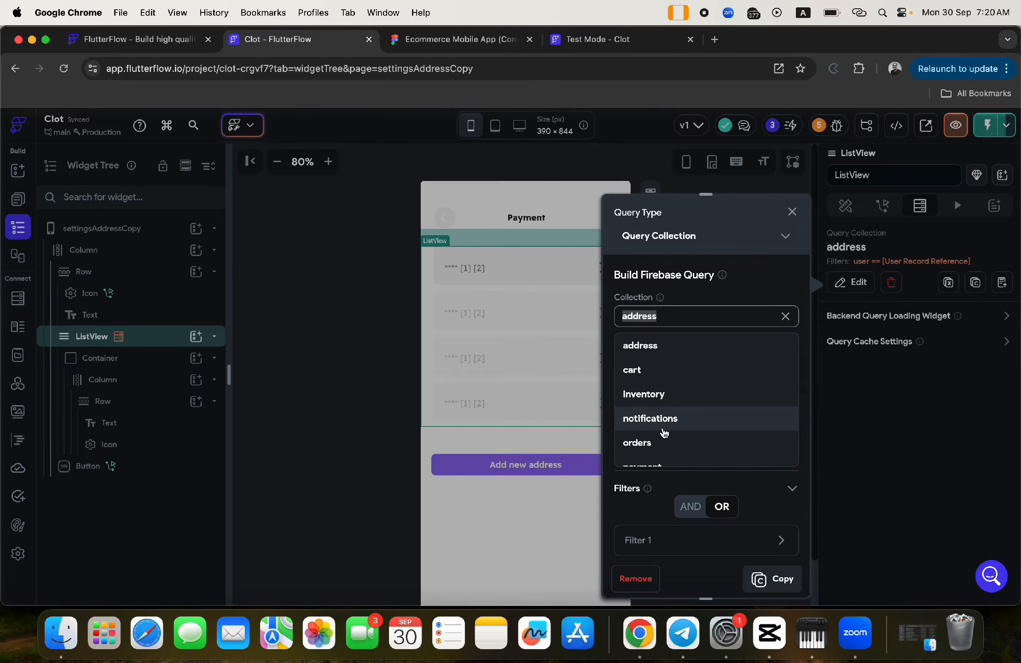
scroll(645, 416, down, 3)
click(641, 405)
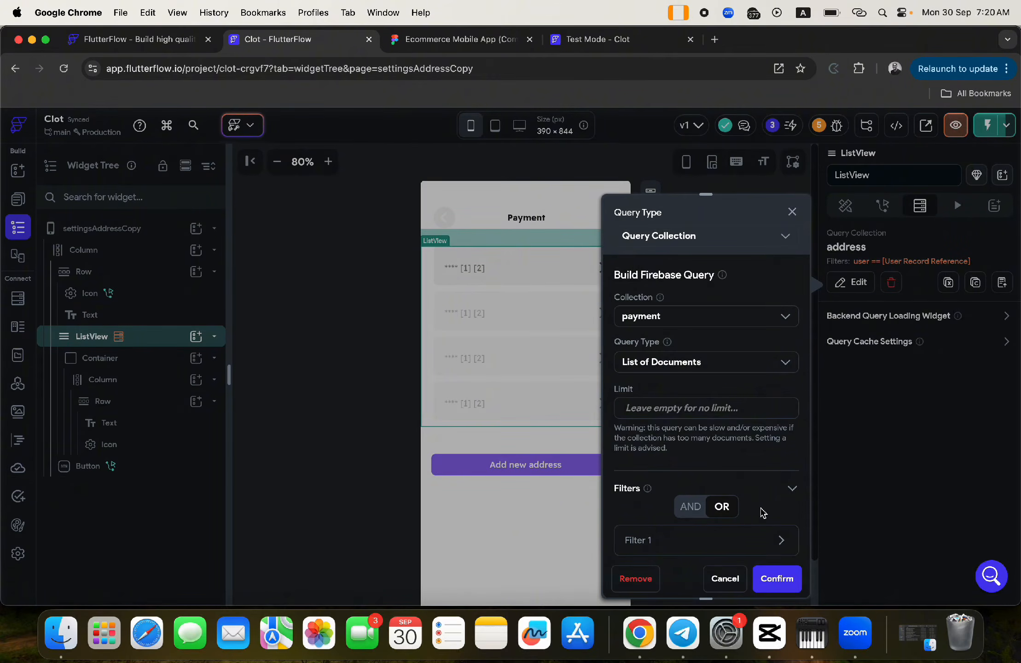
scroll(762, 536, down, 3)
click(762, 463)
scroll(710, 512, down, 3)
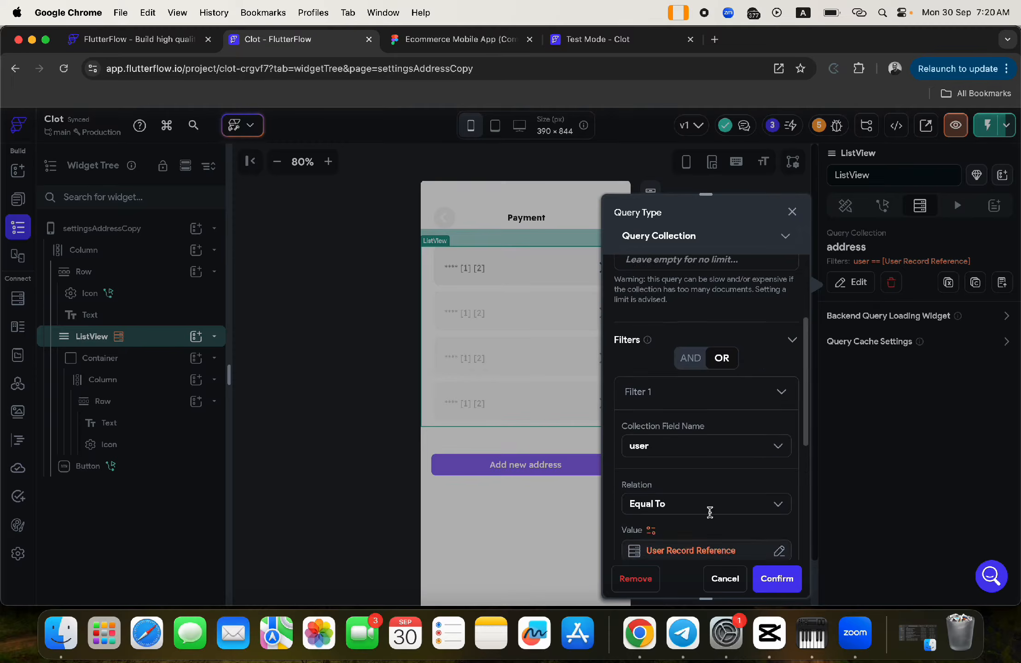
scroll(710, 513, down, 2)
click(777, 579)
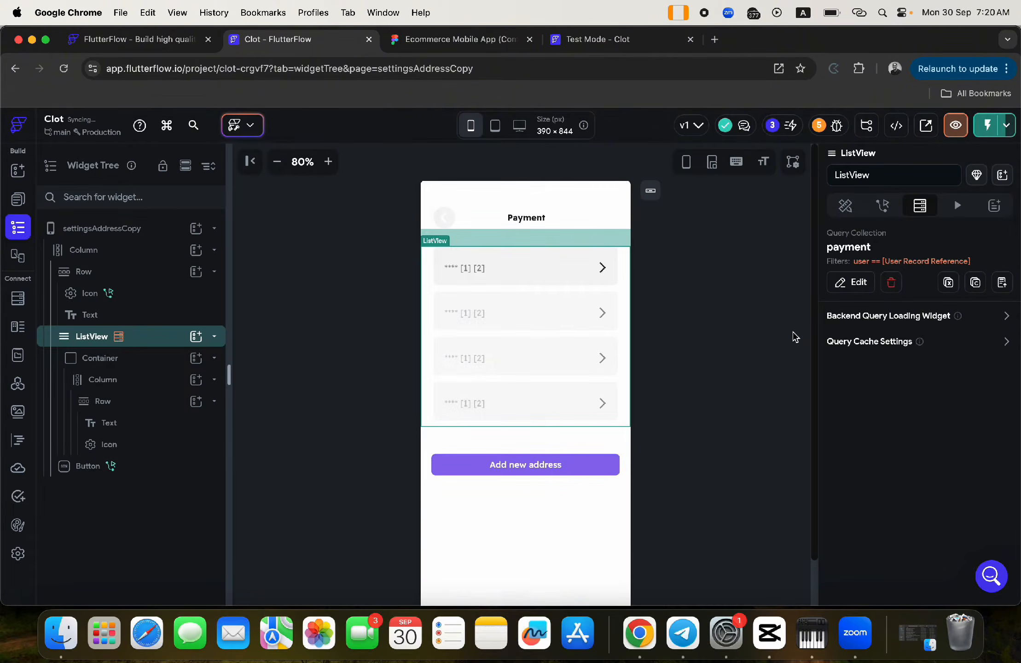
- Set the row text's Unknown third part to the payment document's ccv field
click(474, 271)
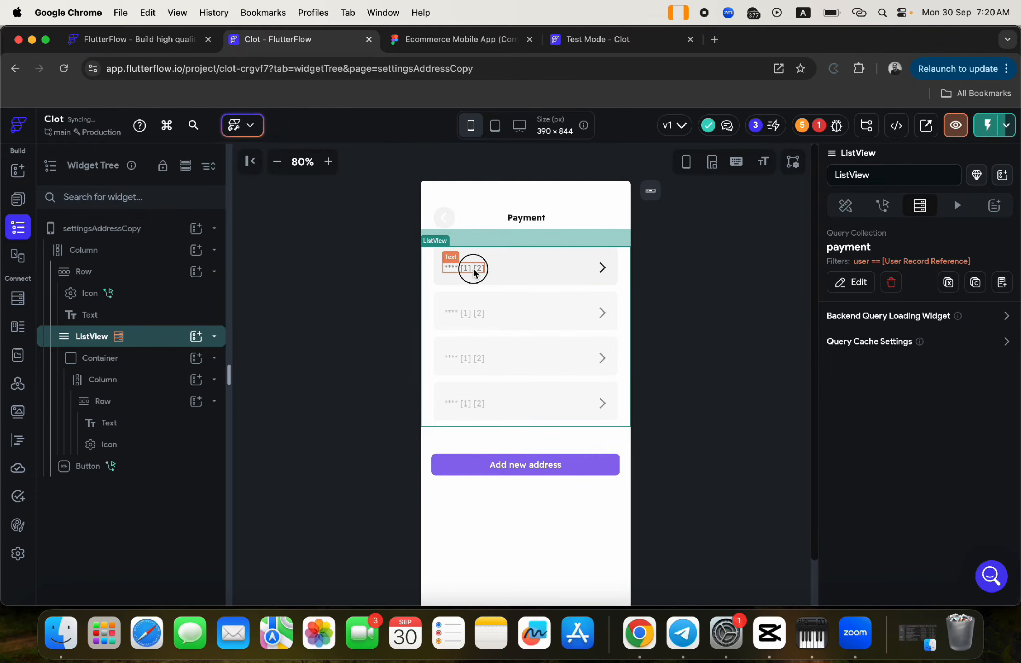
click(862, 312)
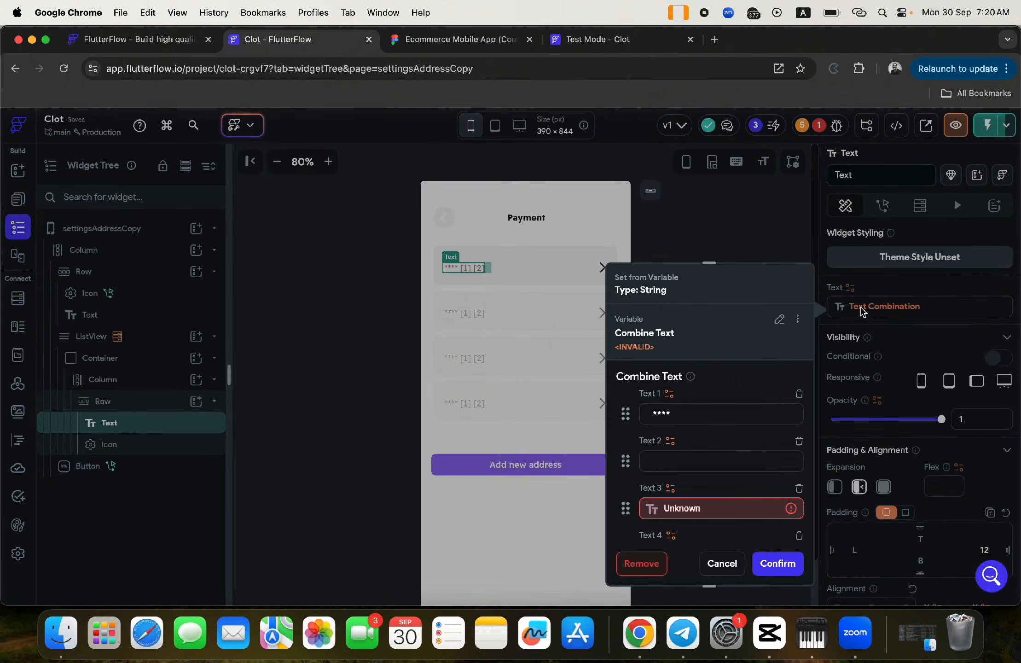
click(676, 509)
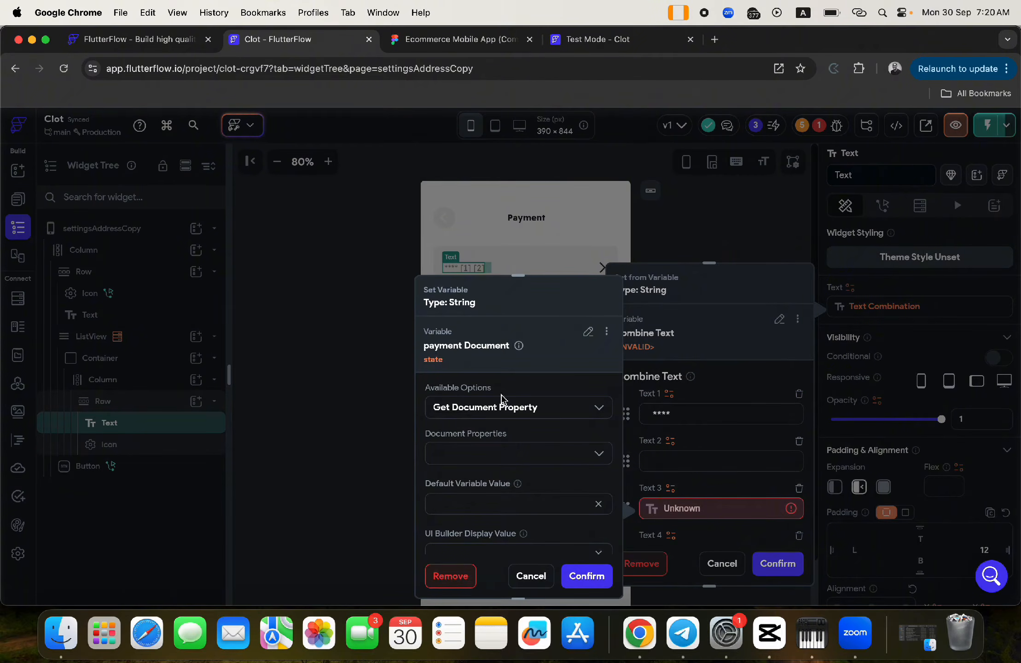
scroll(554, 440, down, 1)
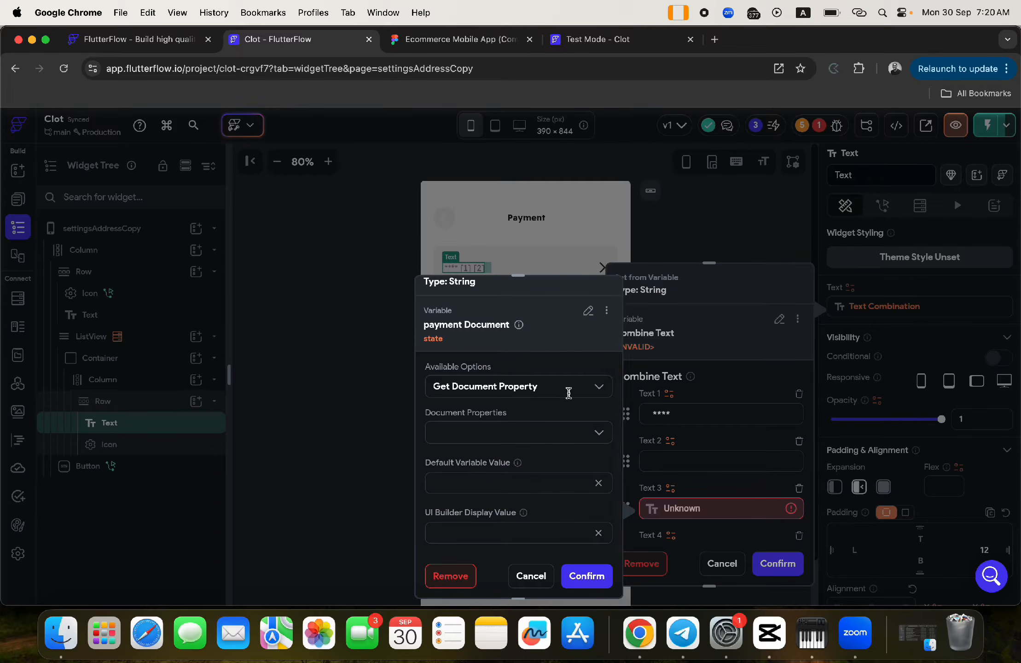
click(571, 386)
click(565, 364)
click(588, 311)
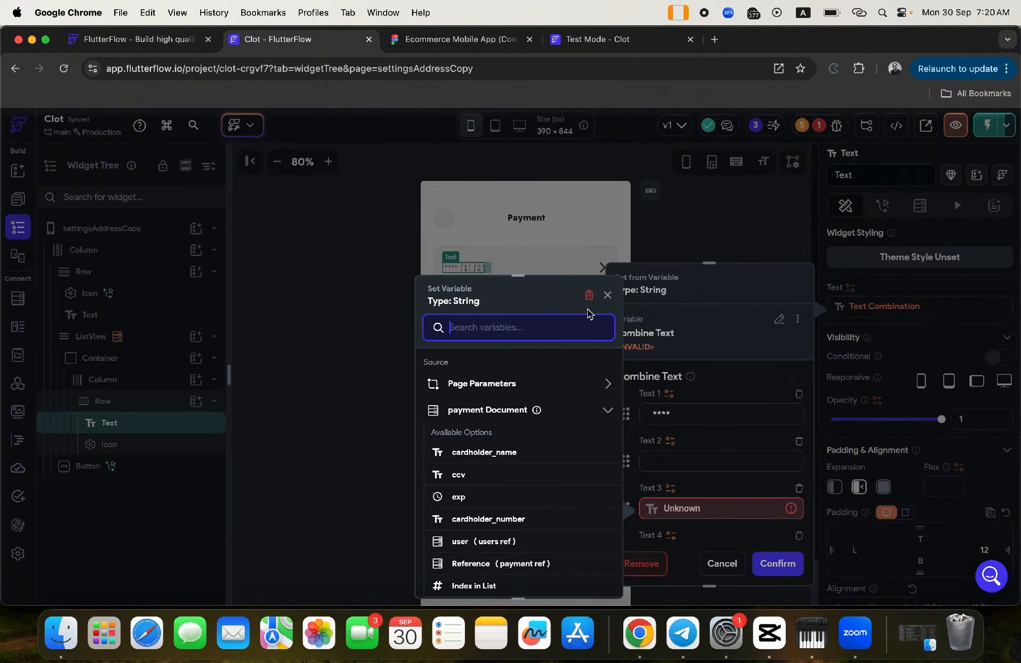
click(484, 412)
click(484, 413)
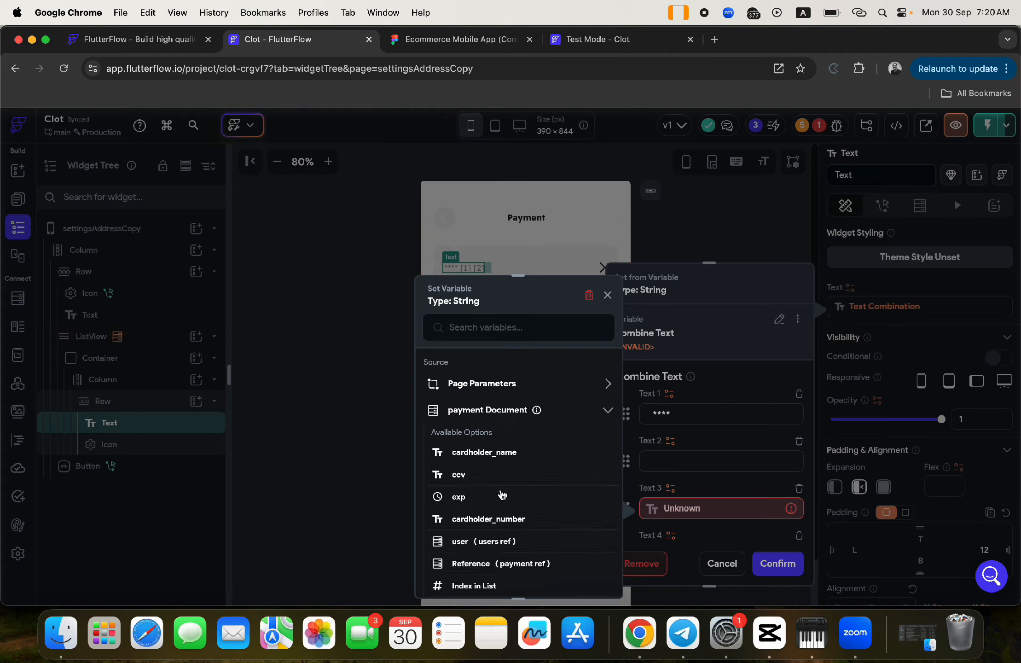
click(472, 477)
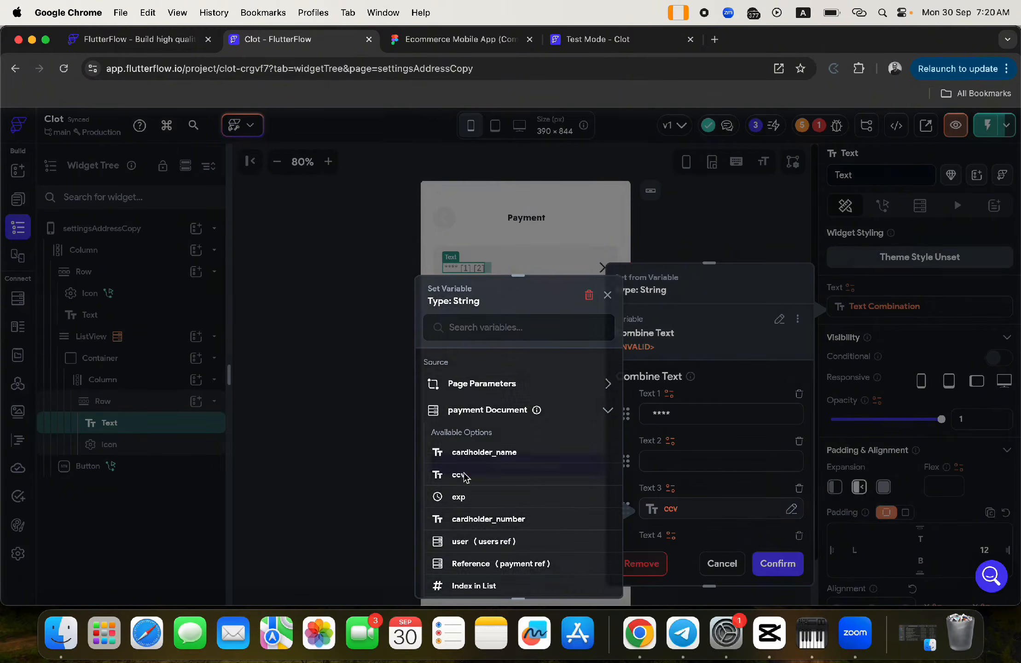
- Remove the empty text parts and add a spacer so ccv becomes the third piece
scroll(687, 496, down, 5)
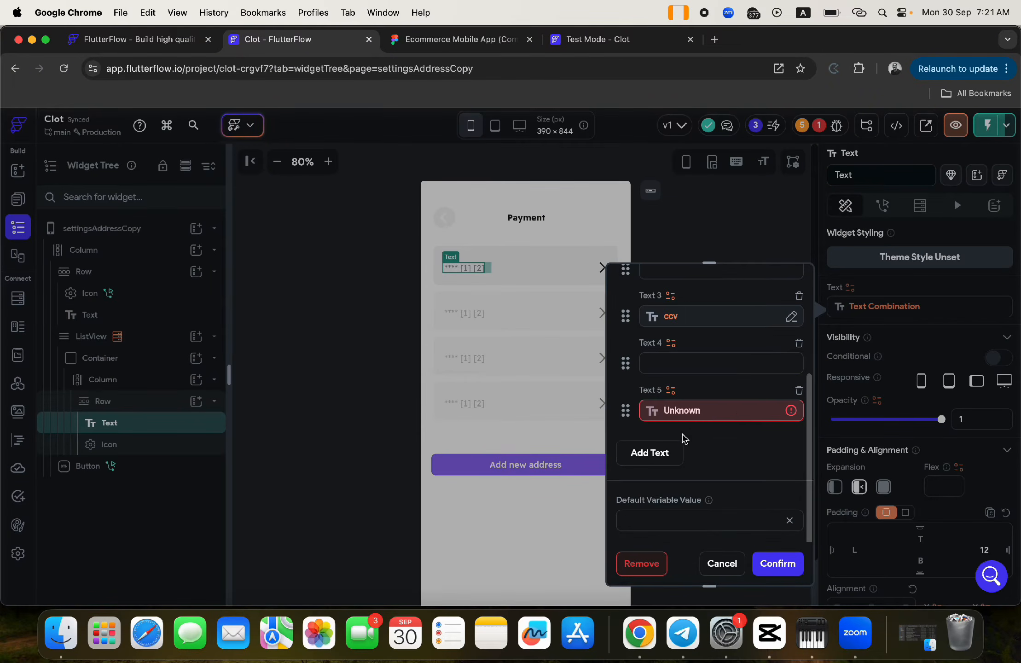
click(799, 390)
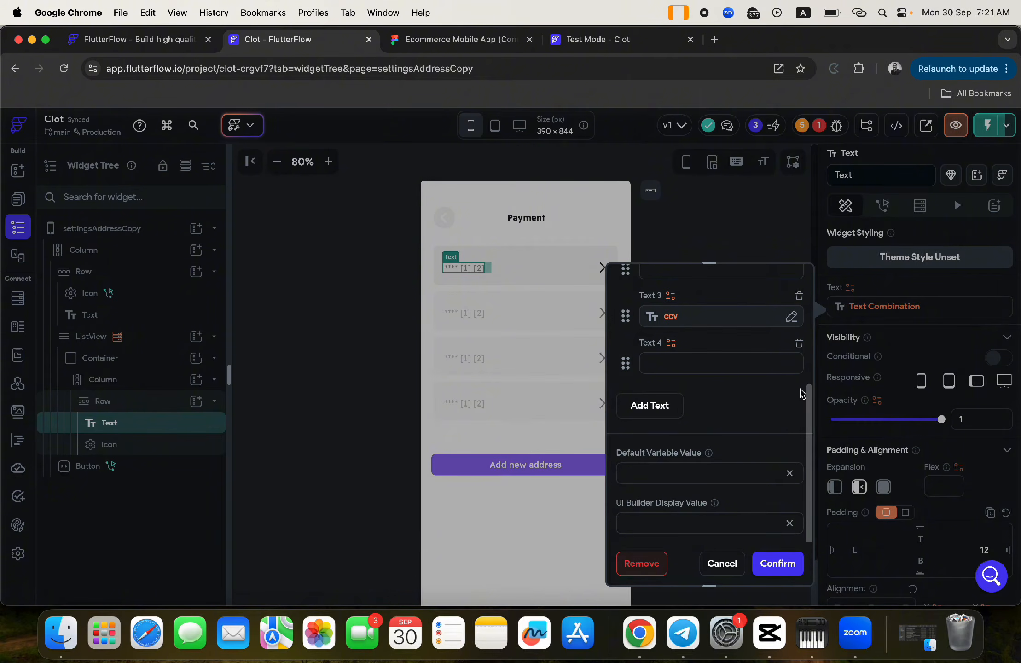
click(799, 343)
click(800, 341)
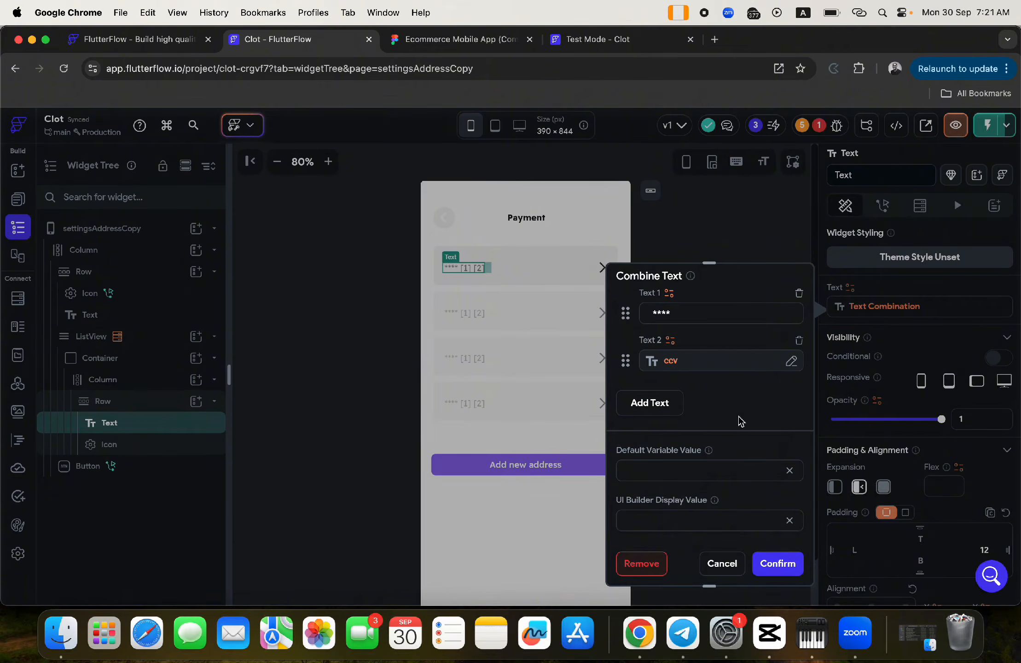
key(super+z)
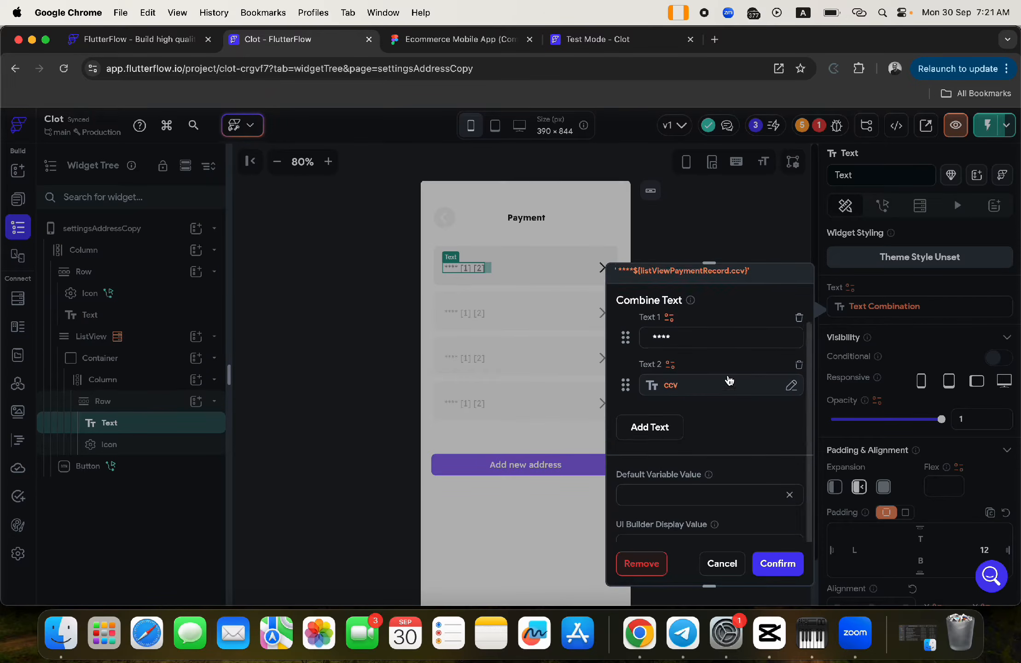
click(668, 440)
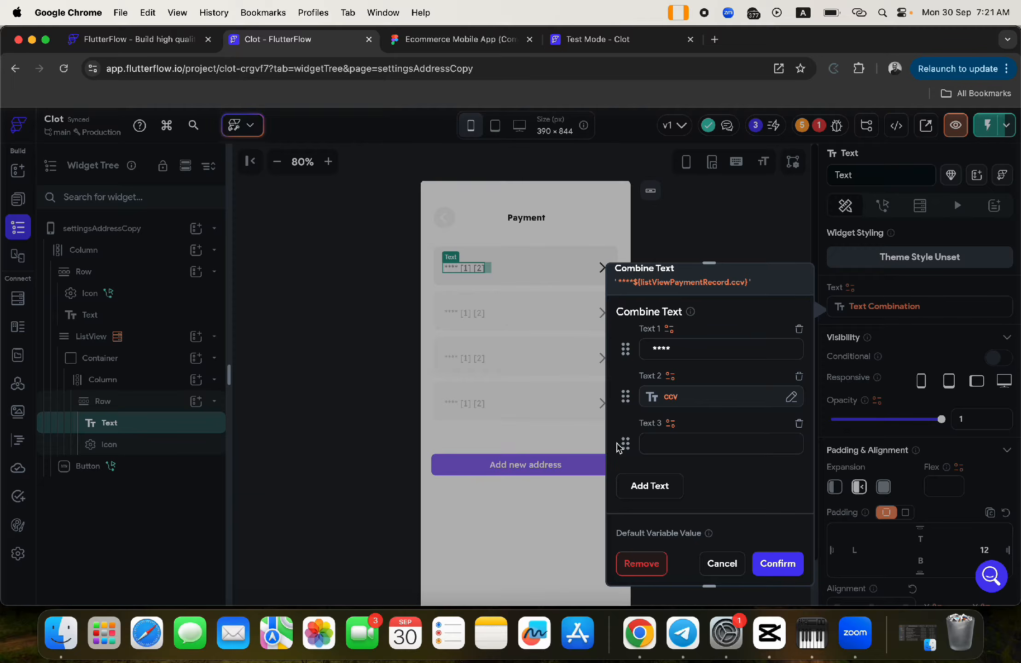
drag(626, 445, 627, 392)
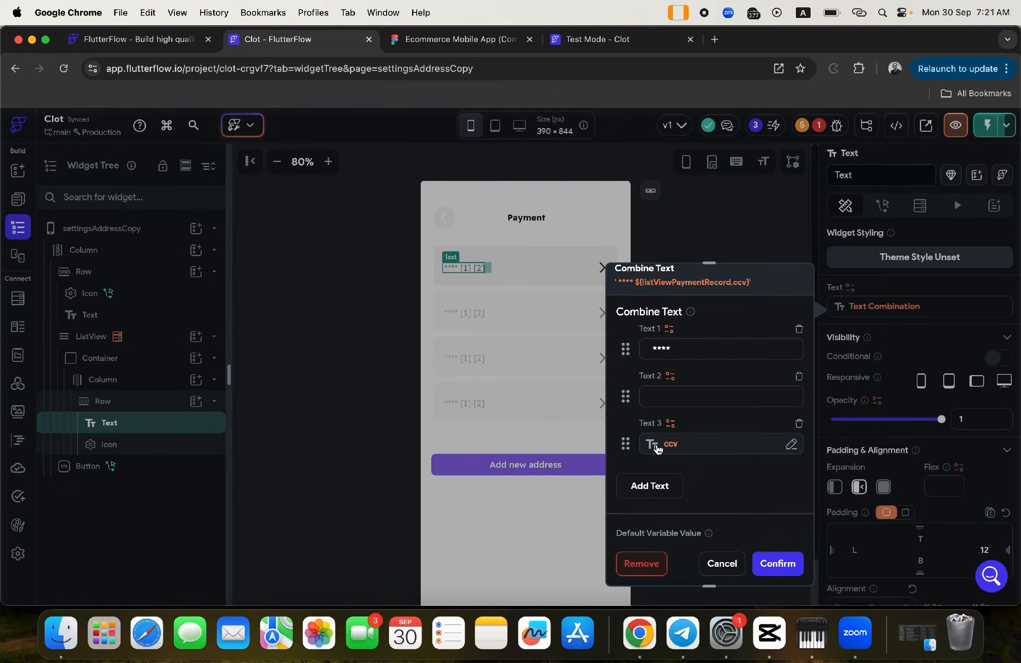
click(777, 562)
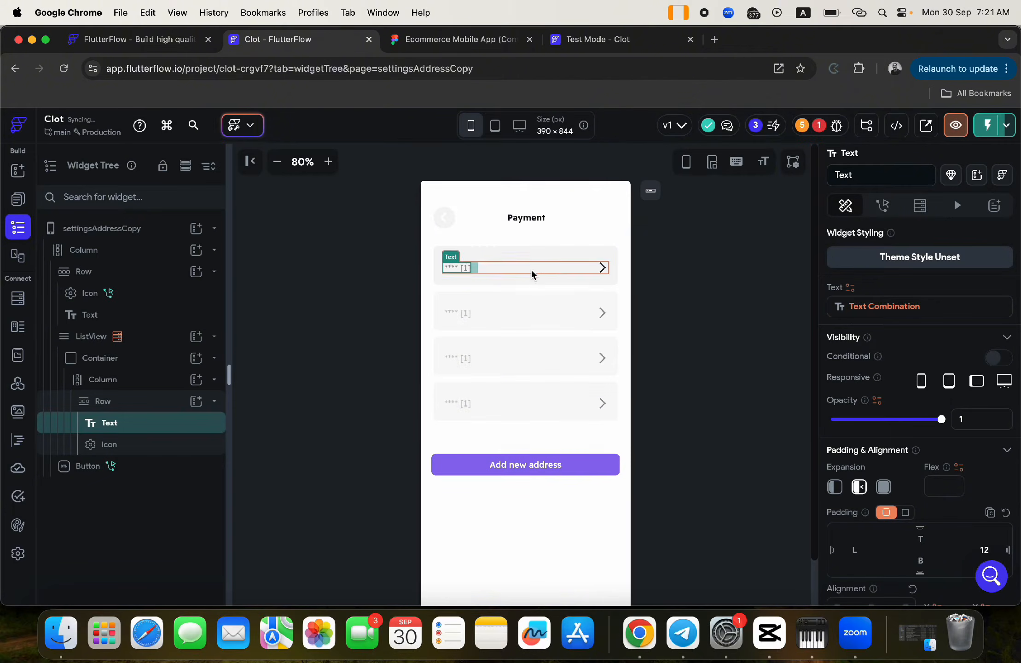
- Change the bottom button's label from 'Add new address' to 'Add new payment method'
click(549, 466)
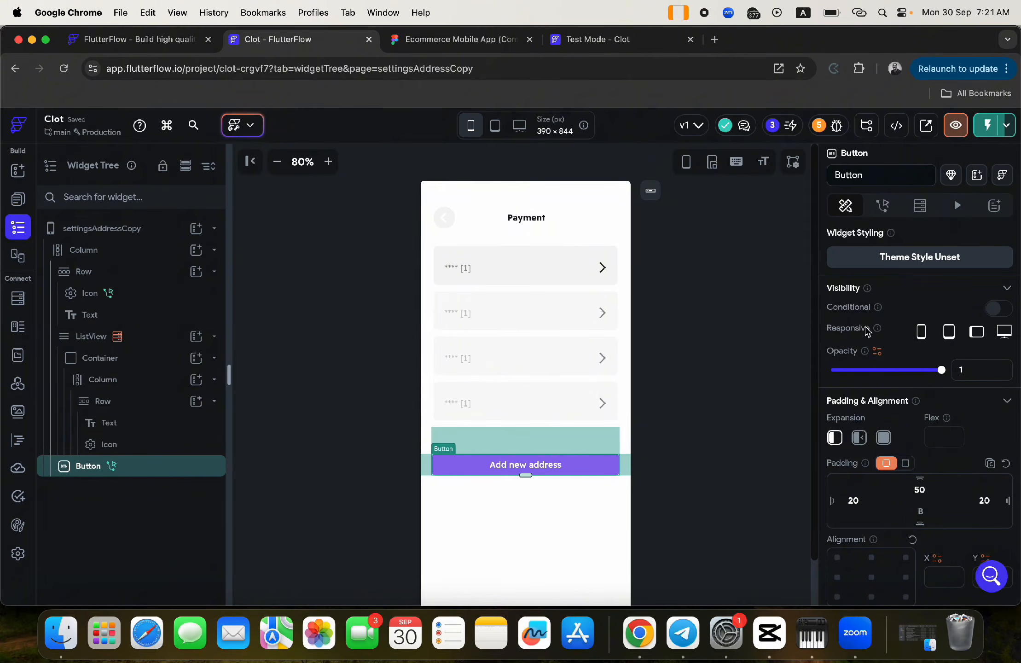
scroll(921, 332, down, 6)
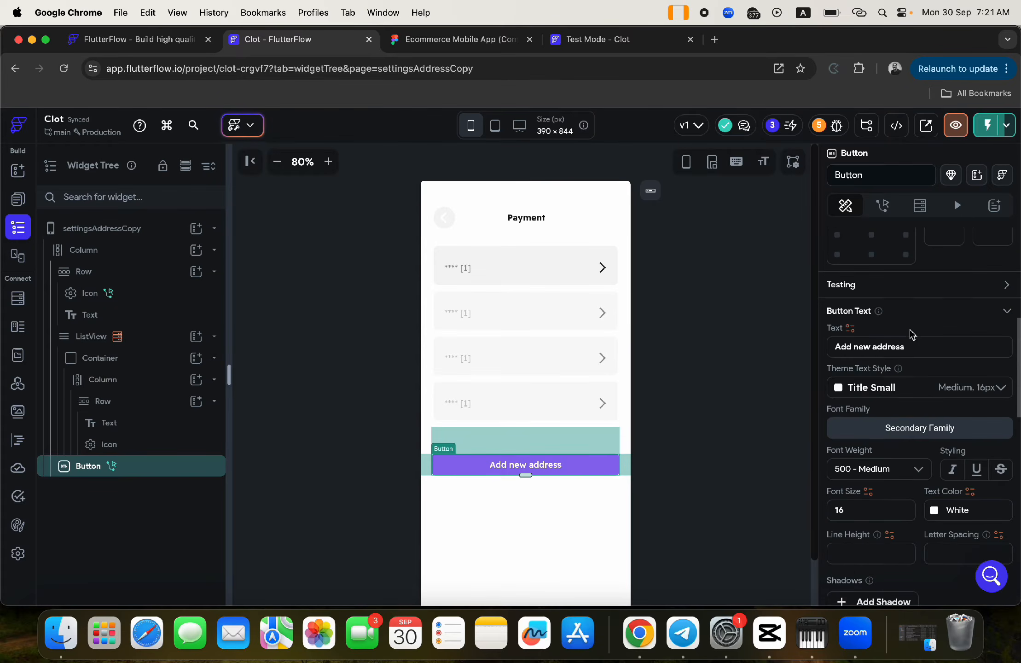
double_click(877, 345)
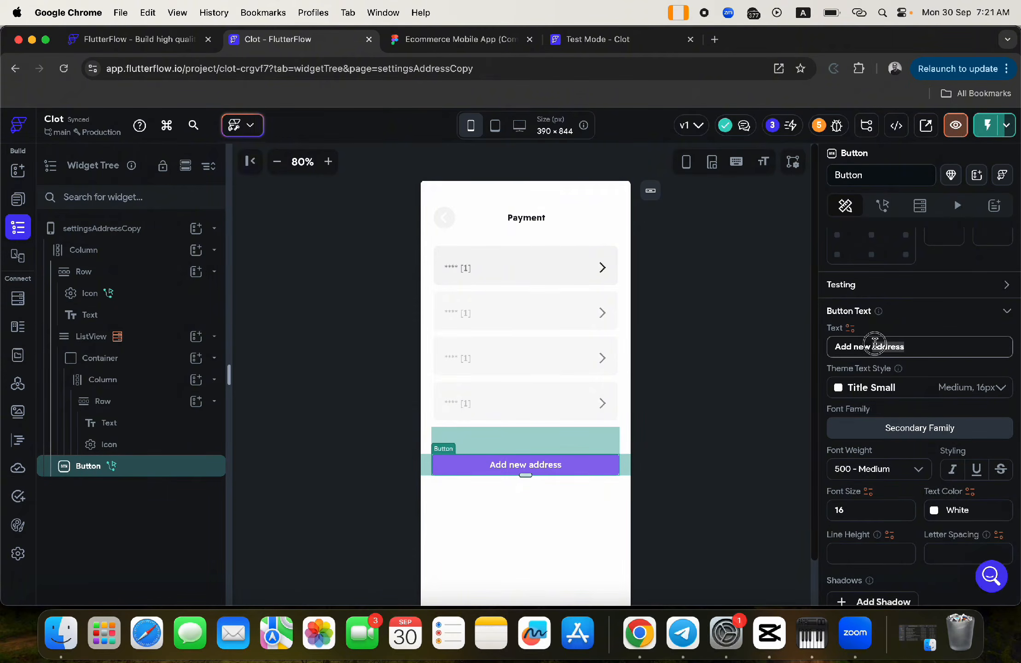
text(pa)
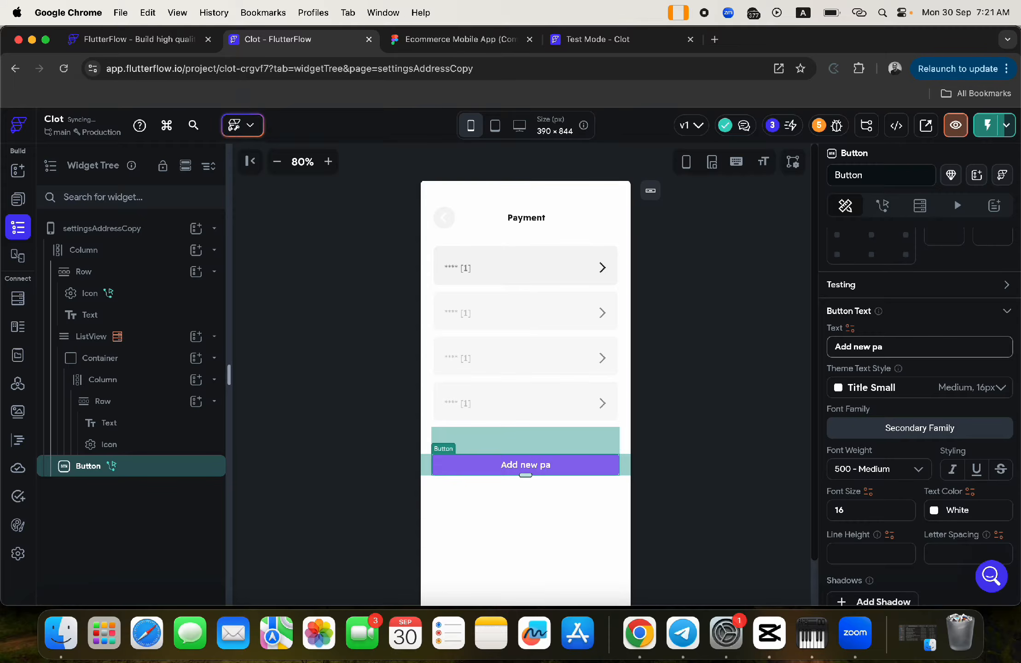
text(yment metho)
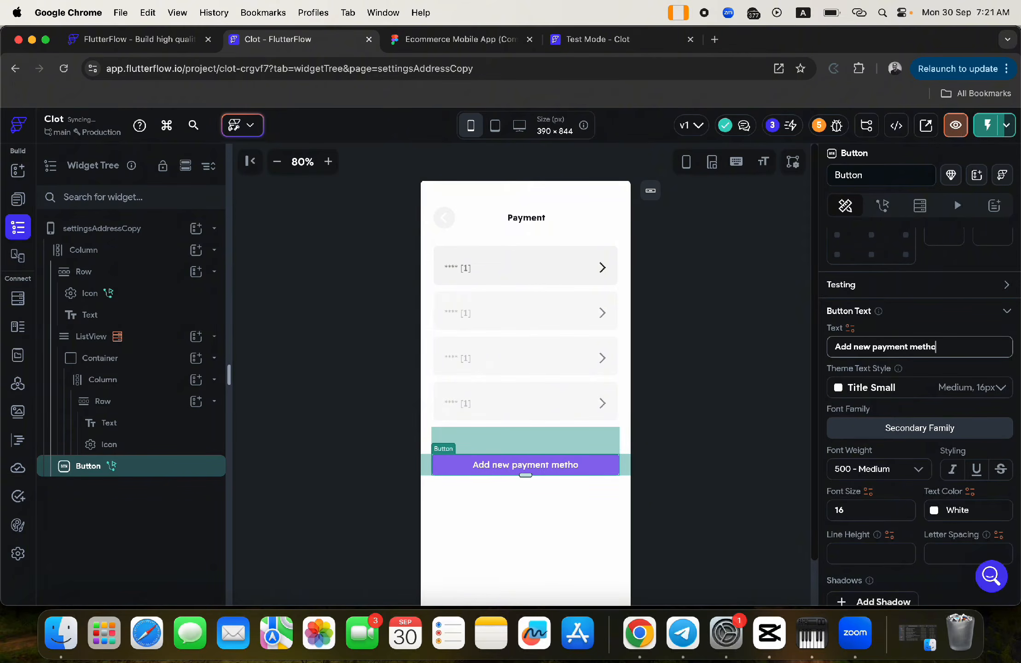
text(d)
click(696, 392)
- Show the project's pages list and scroll through it
click(557, 470)
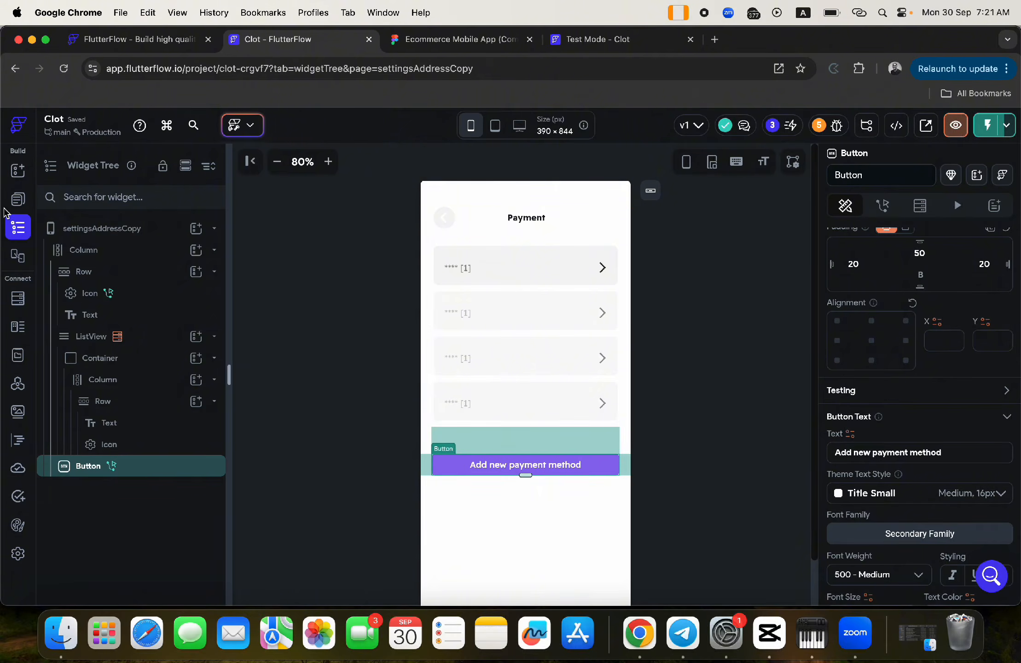
click(17, 199)
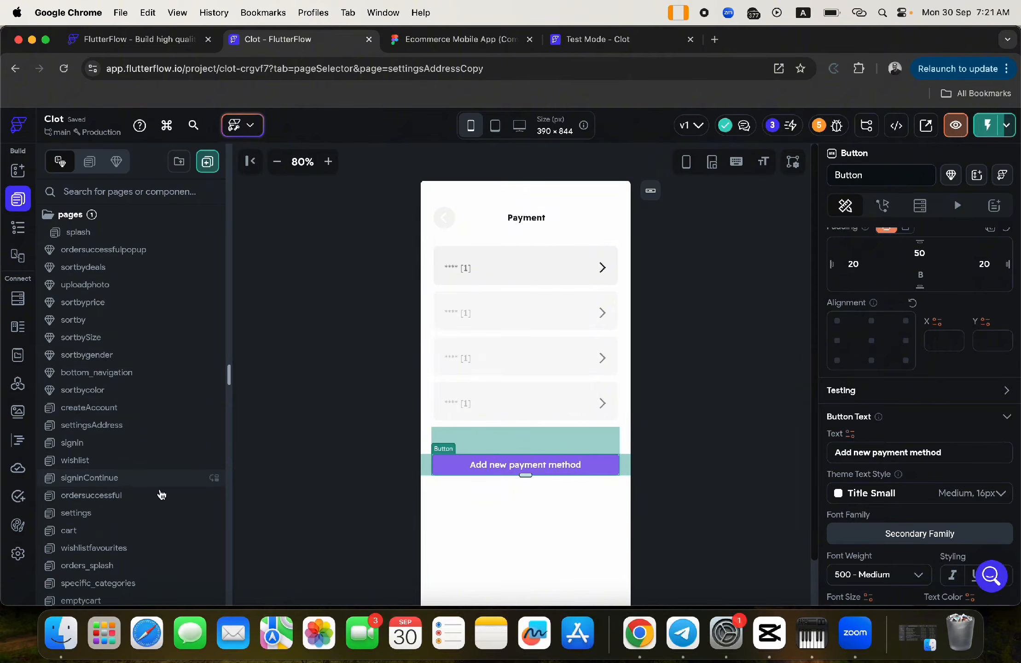
scroll(161, 495, down, 10)
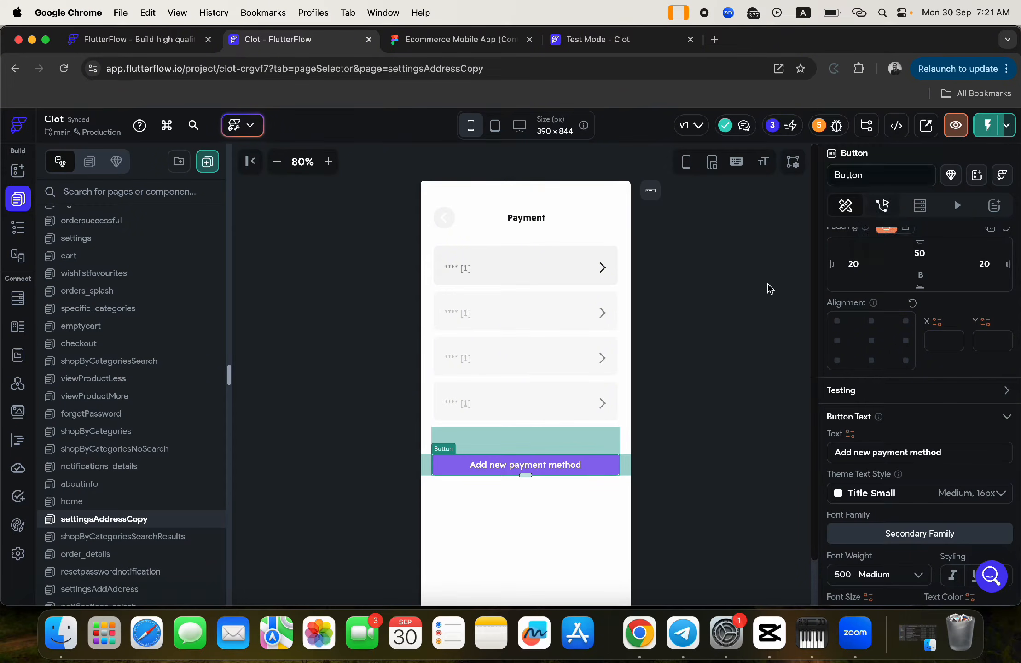
- Change the copied page's route to settingsPayment
click(703, 321)
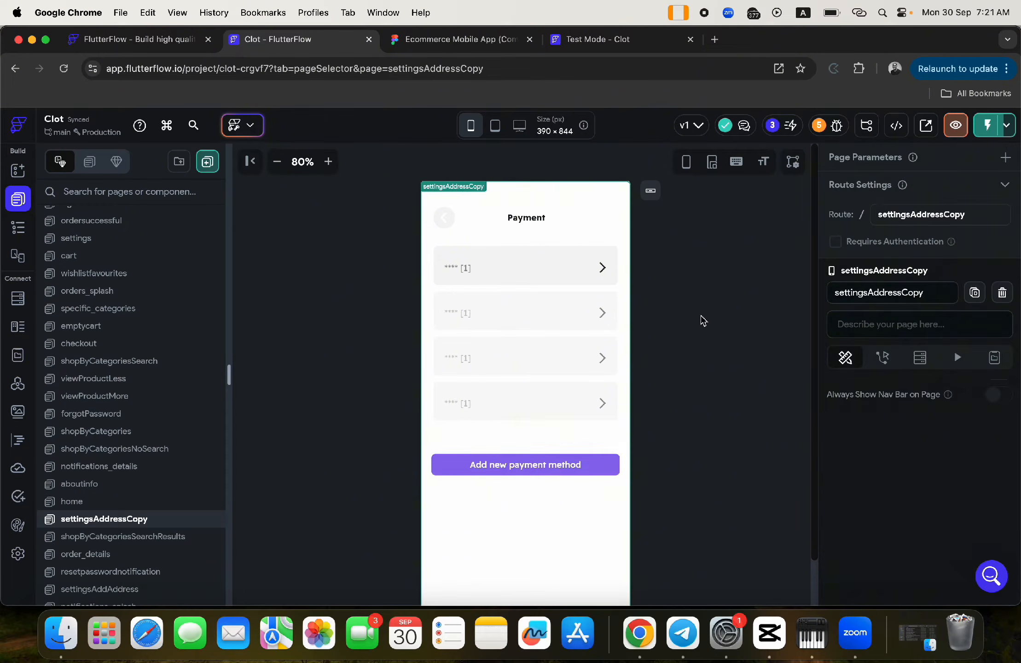
click(980, 211)
key(BackSpace)
key(BackSpace)
key(BackSpace)
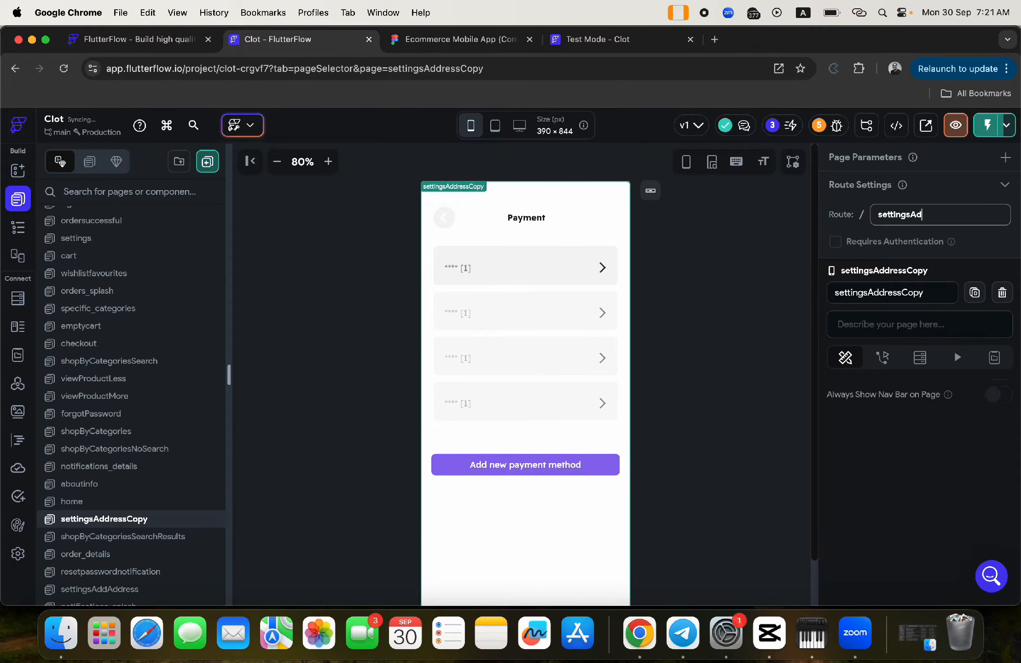
key(BackSpace)
key(BackSpace)
text(Pay)
click(729, 264)
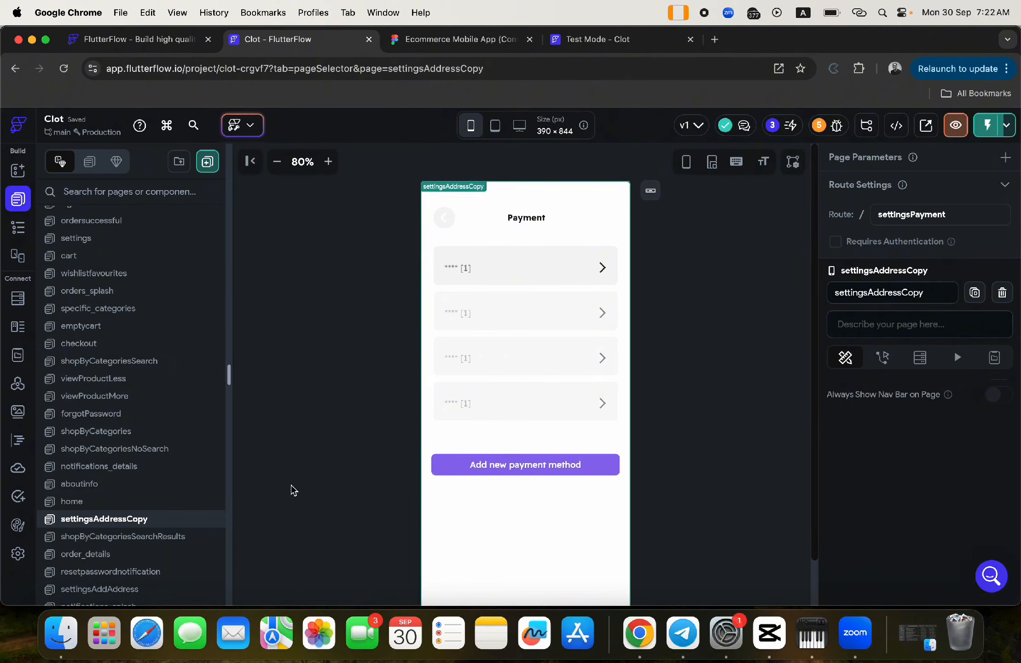
- Rename the page from settingsAddressCopy to settingsPayment
click(358, 419)
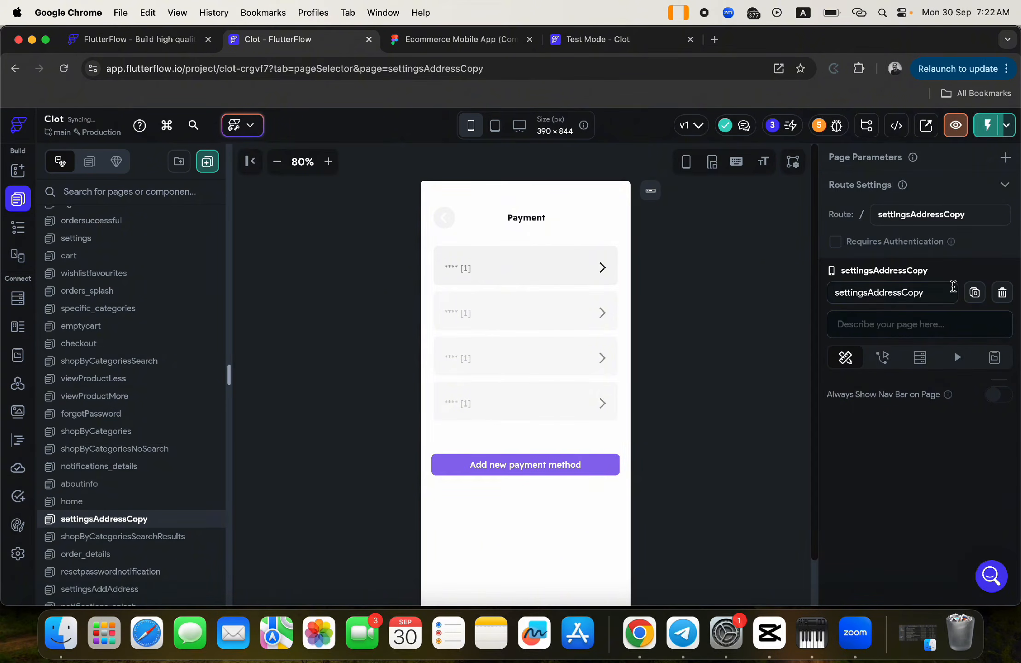
click(926, 293)
drag(928, 294, 865, 293)
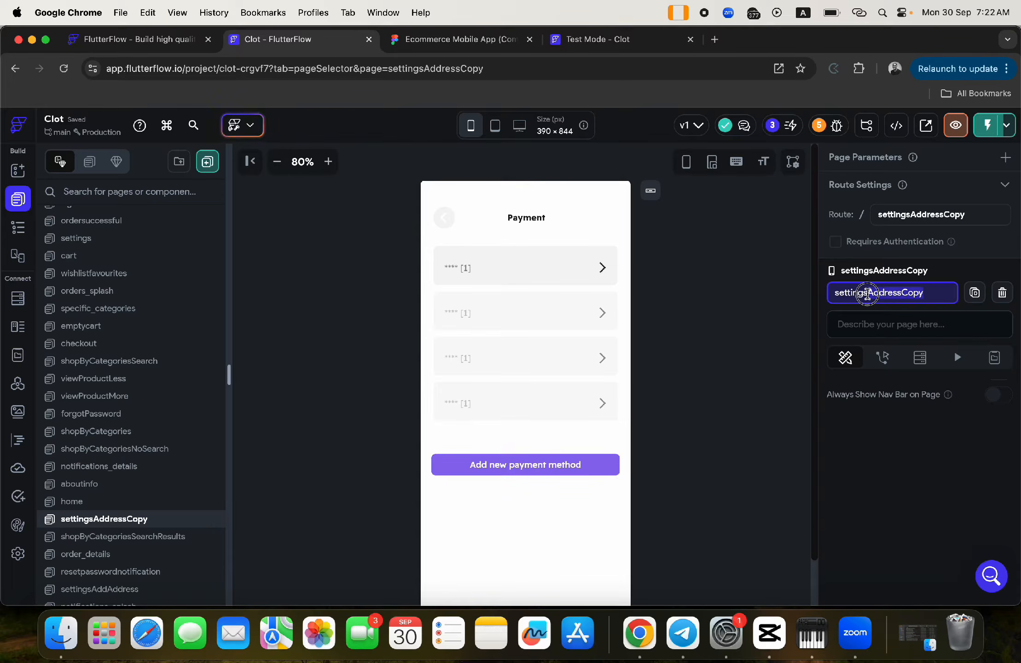
text(Payment)
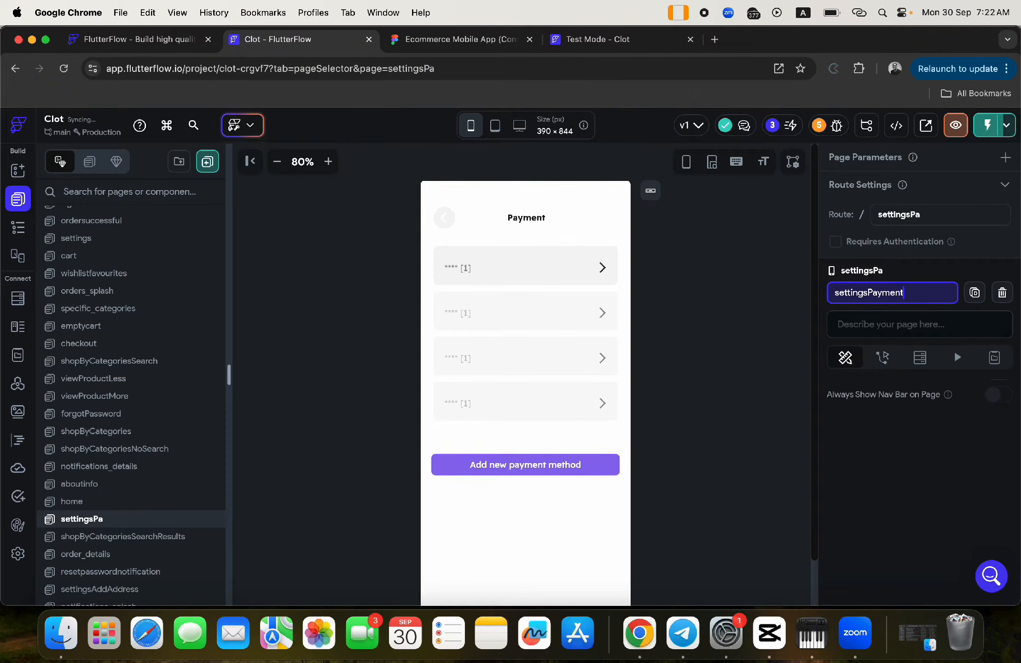
key(Return)
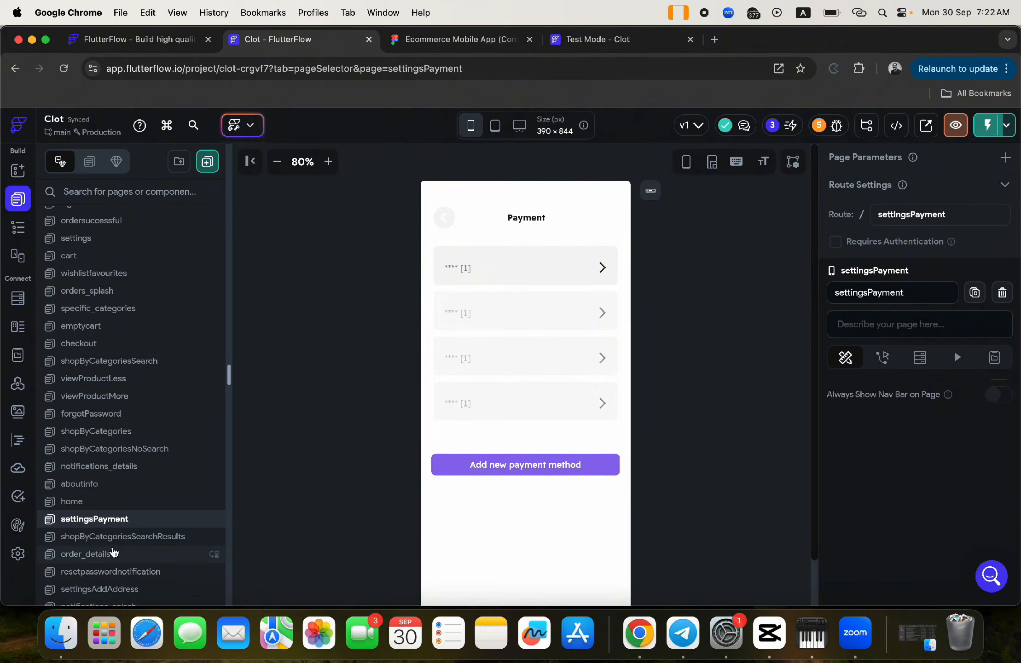
- Duplicate the settingsAddAddress page
scroll(111, 550, down, 3)
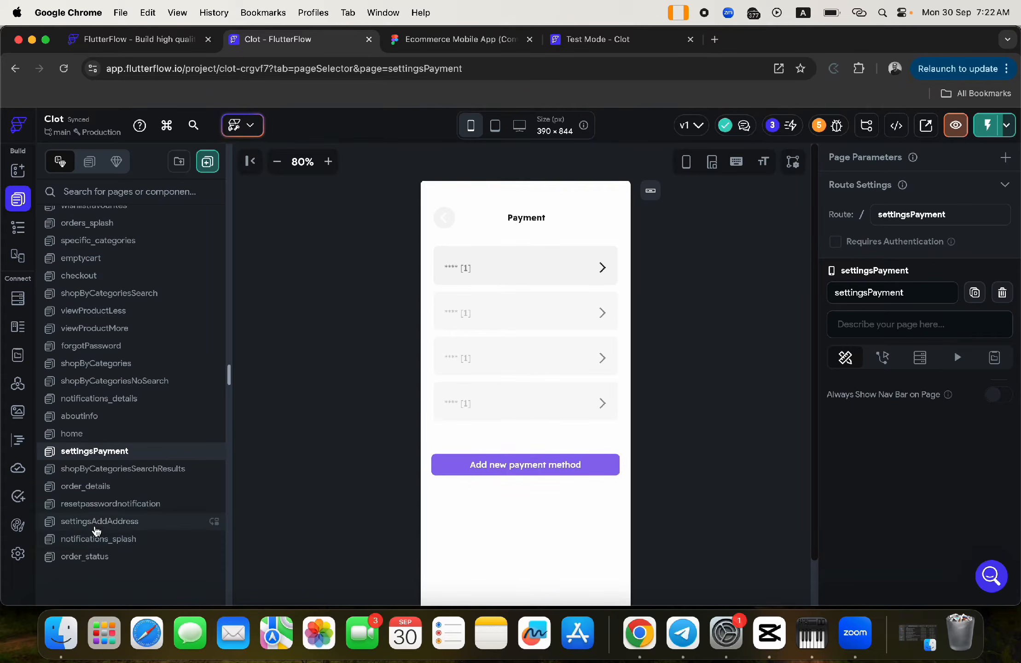
click(96, 525)
right_click(95, 525)
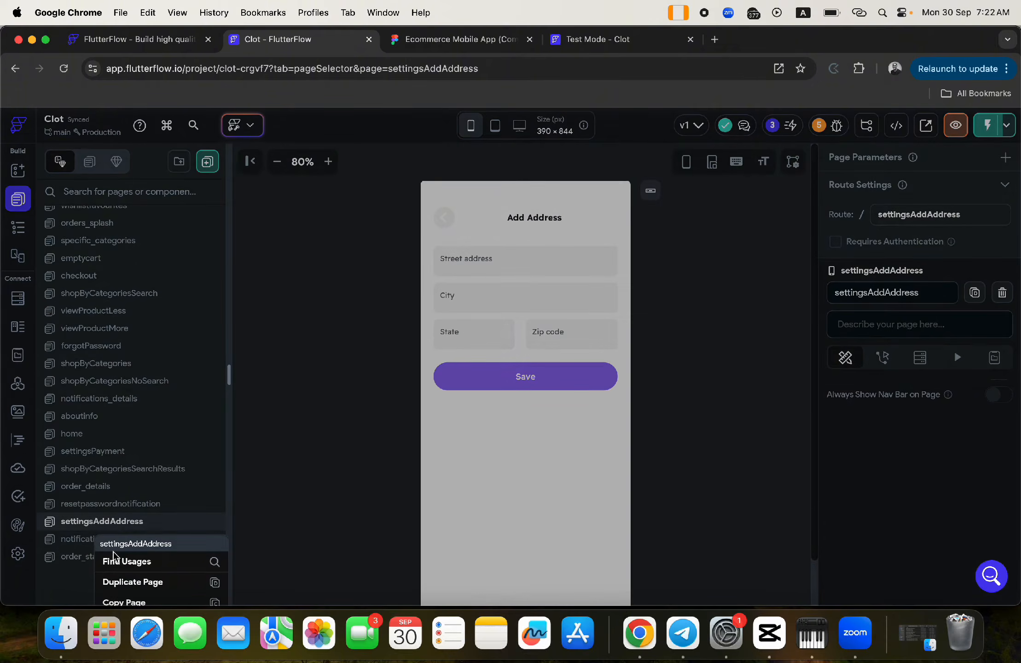
click(130, 584)
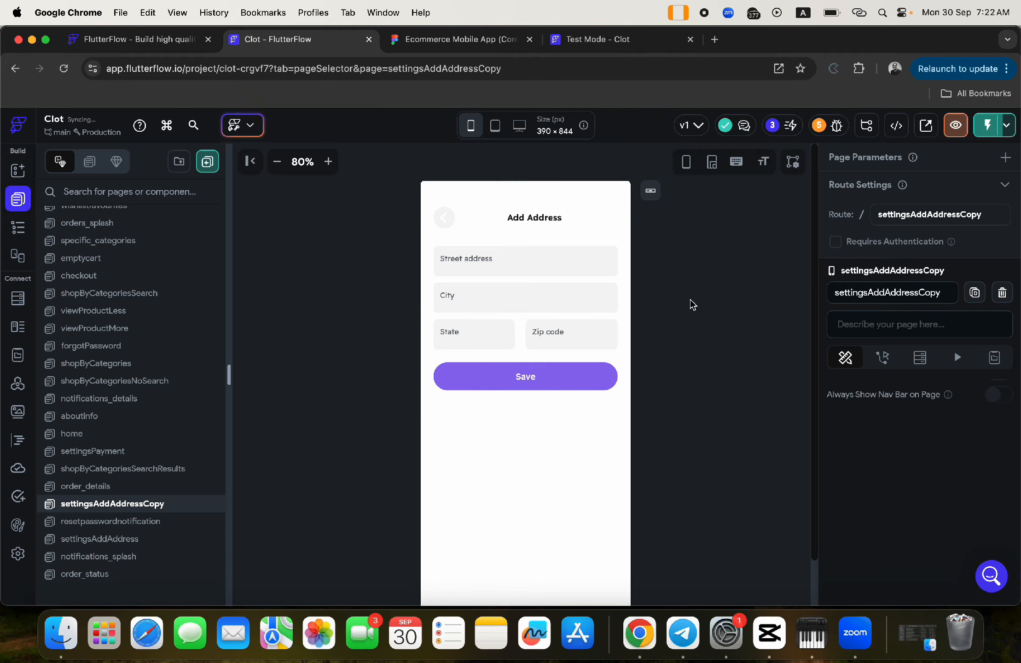
- Rename the duplicated page to settingsAddPayment
click(942, 294)
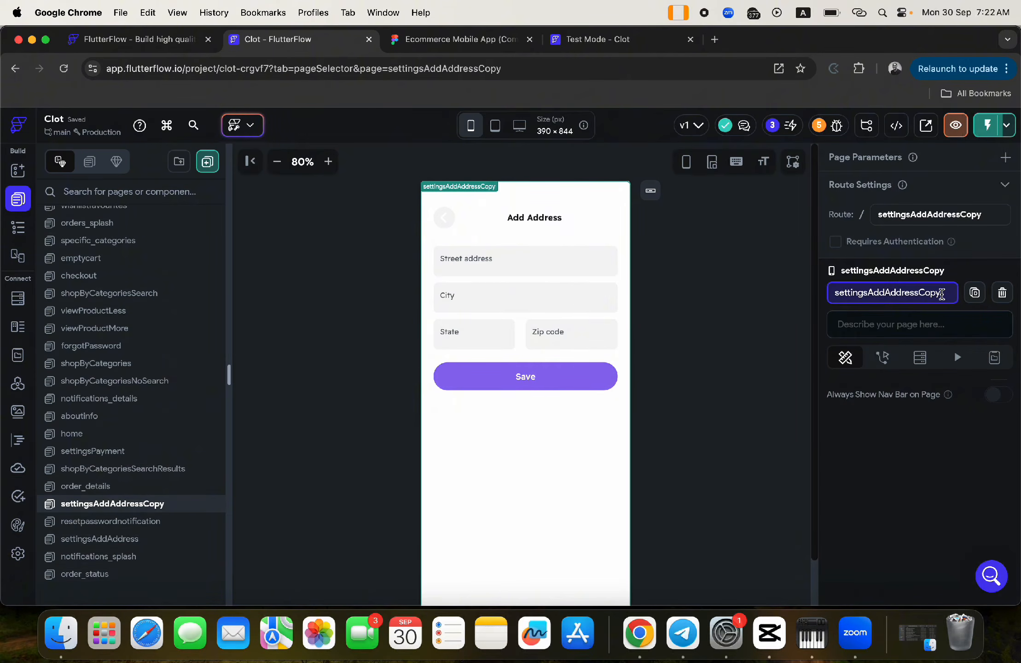
drag(942, 294, 919, 293)
key(BackSpace)
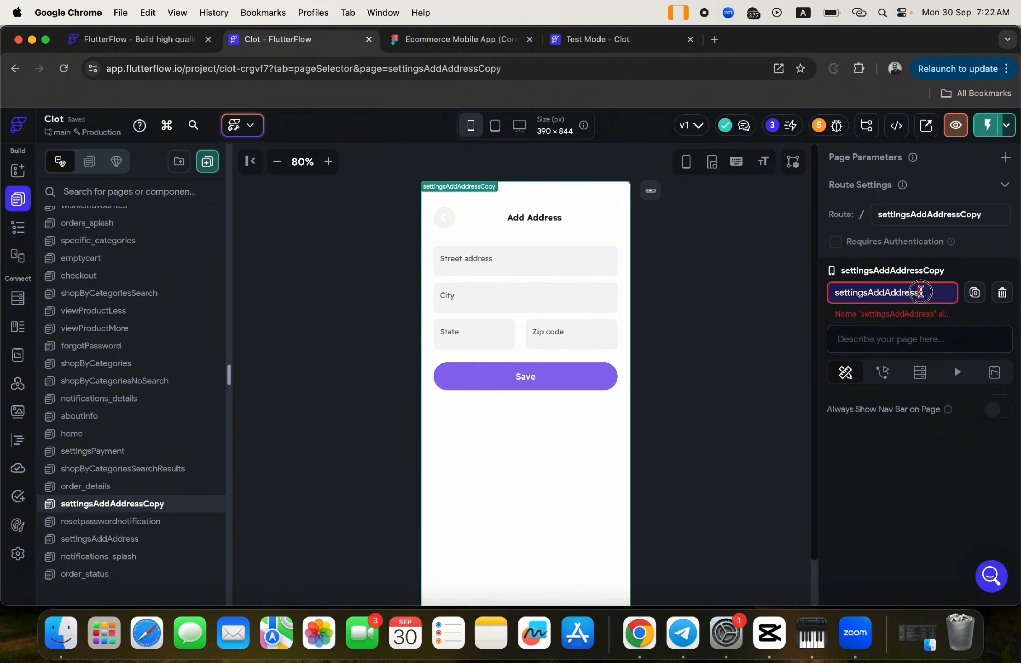
drag(920, 293, 884, 293)
text(Payment)
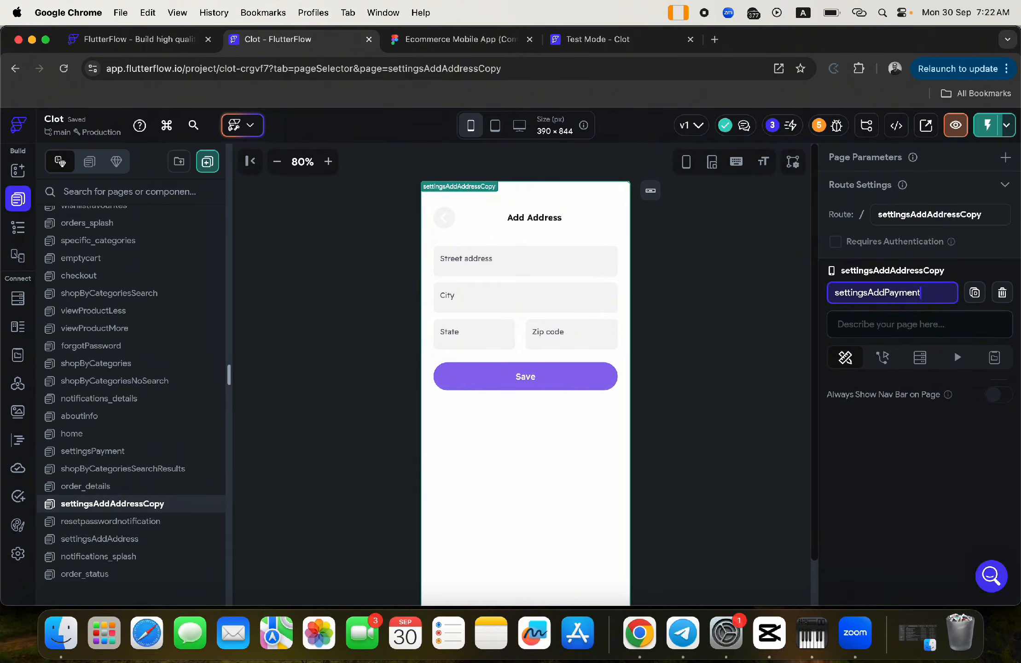
key(Return)
click(738, 323)
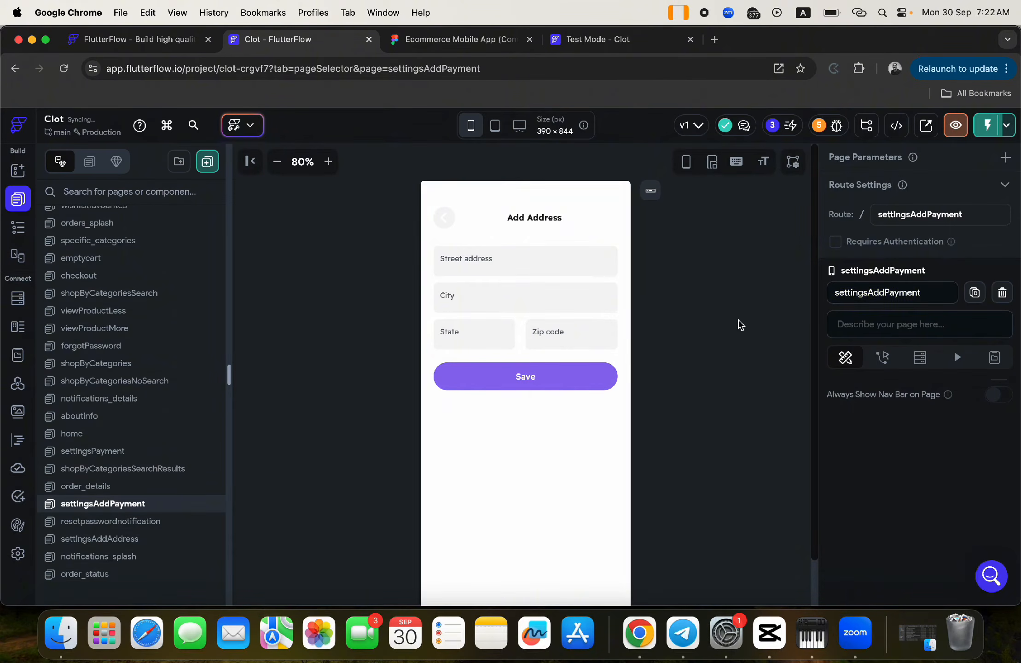
- Rename the Street address field to cardnumber and the City field to ccv
click(462, 266)
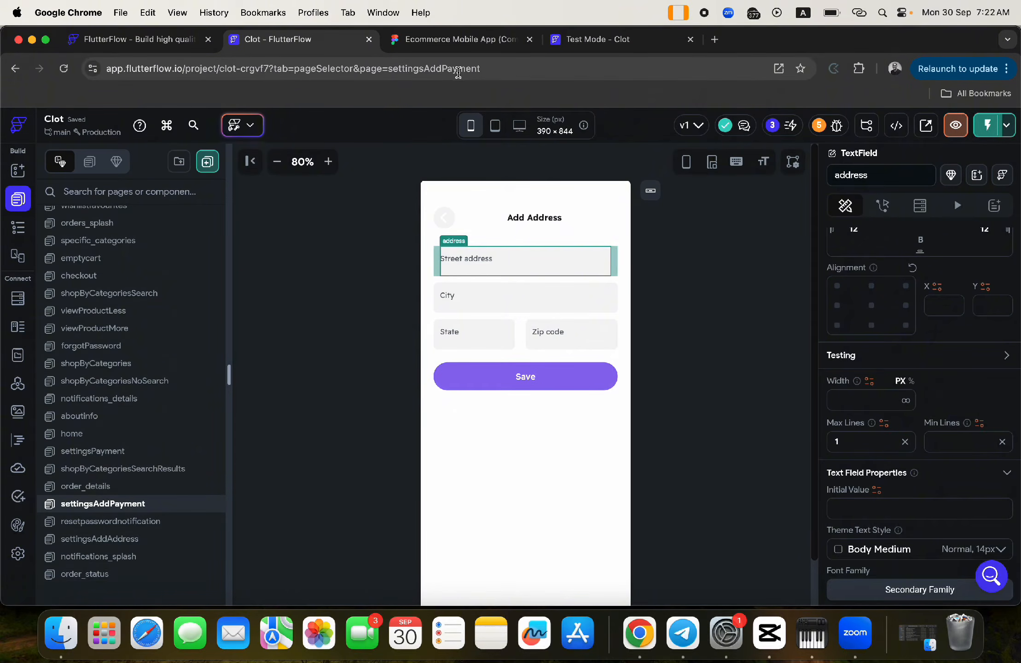
click(868, 175)
key(super+a)
text(car)
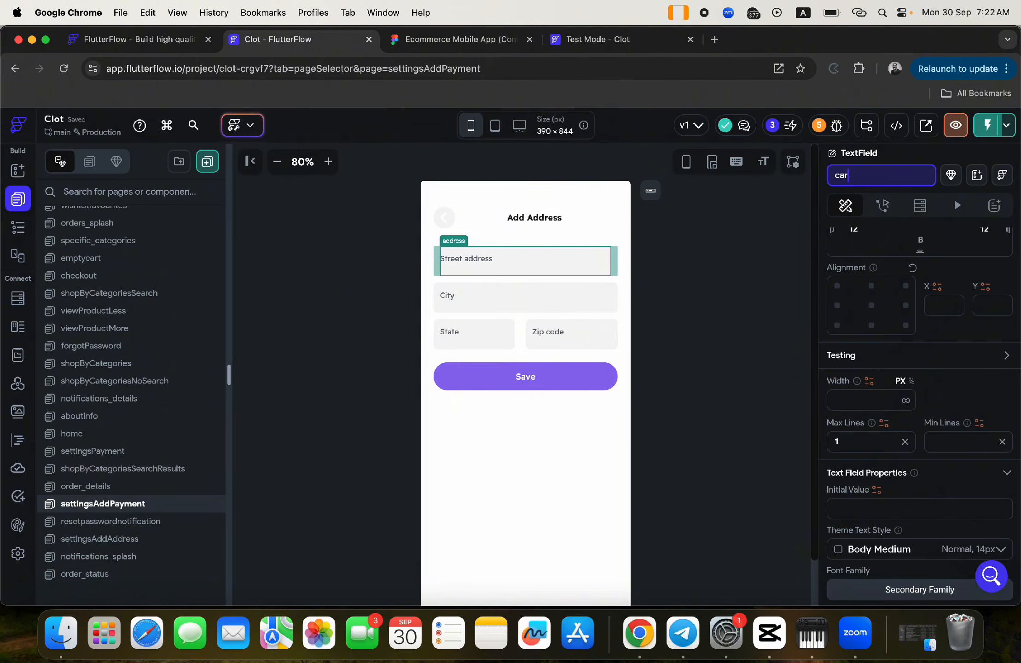
text(dnumber)
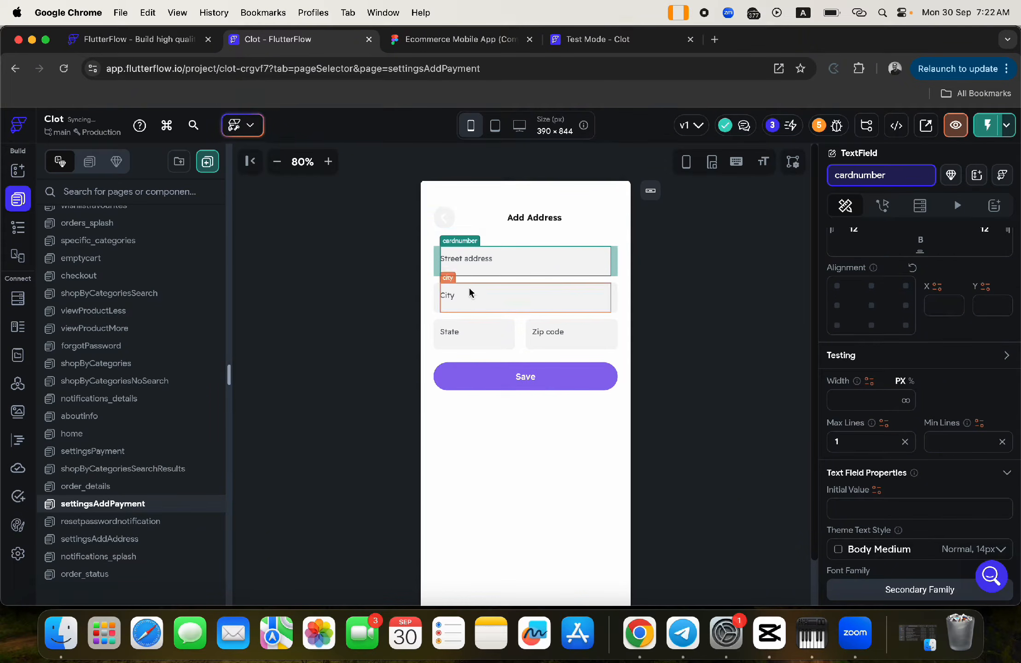
click(471, 296)
click(856, 176)
key(super+a)
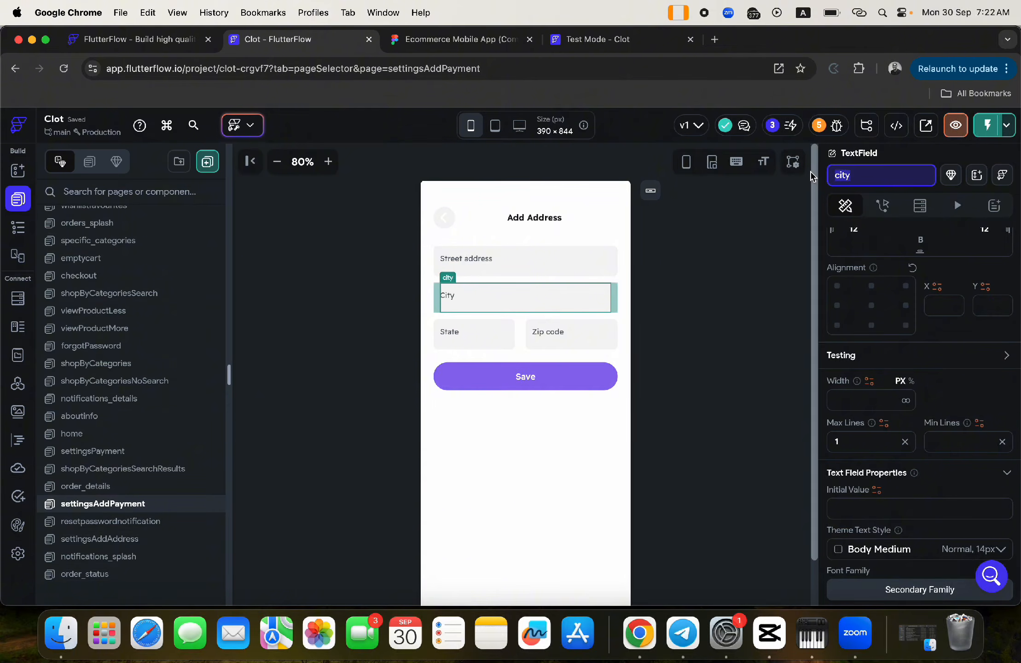
text(ccv)
key(Return)
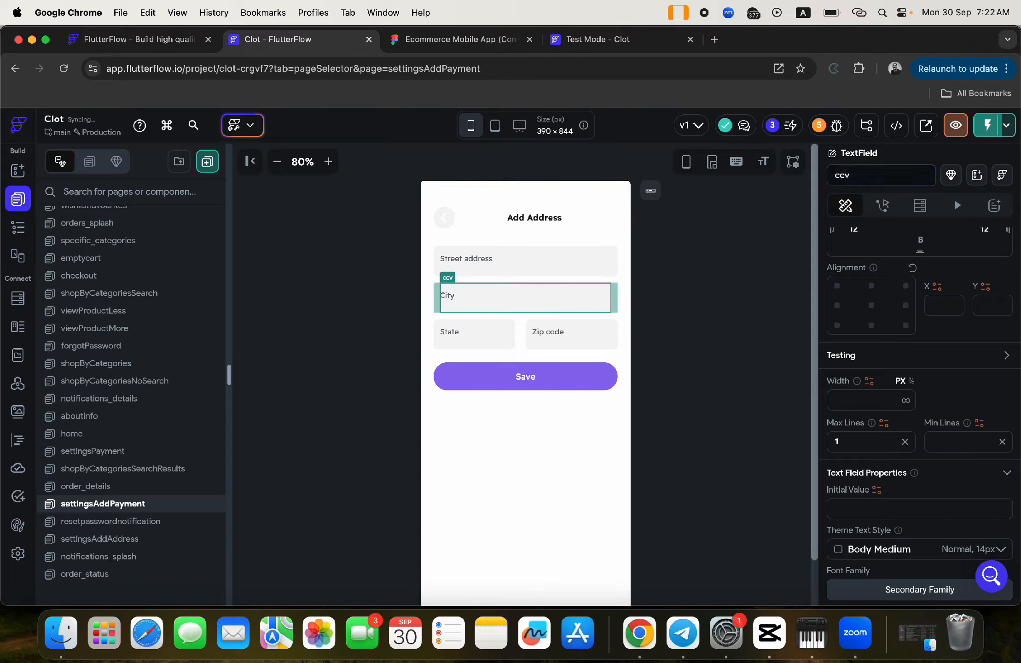
- Check the Figma Add Card design, then rename the State field to ccv
click(453, 41)
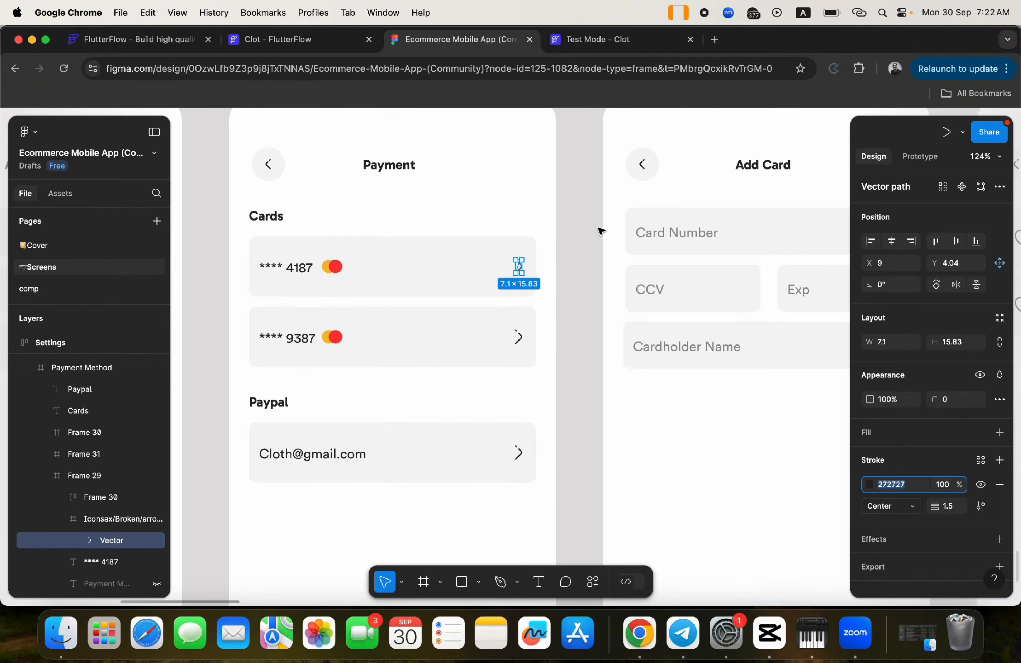
scroll(601, 230, down, 5)
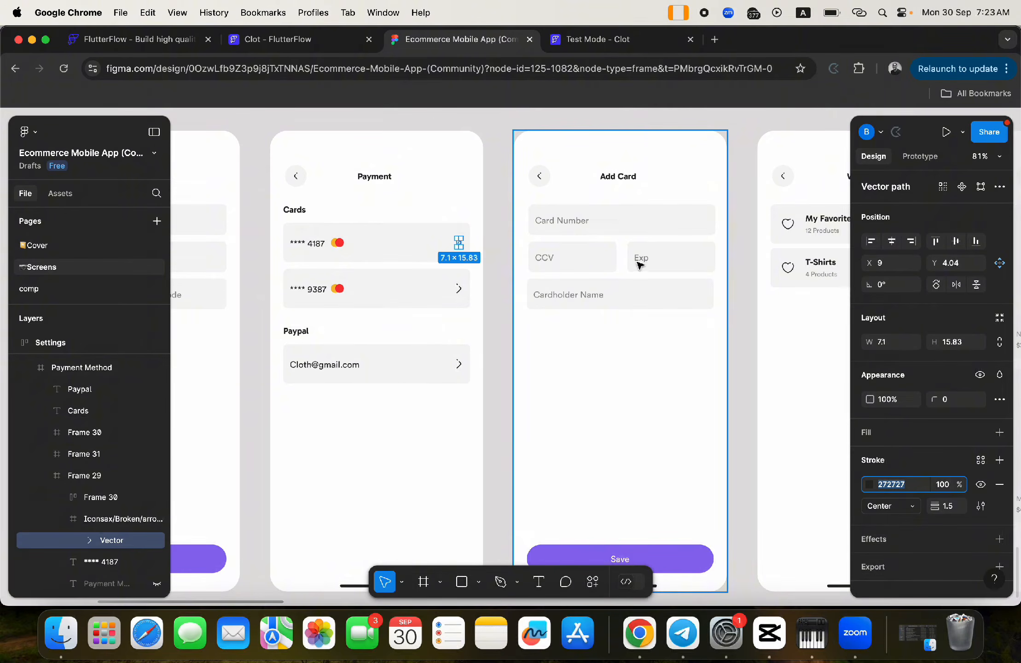
click(297, 37)
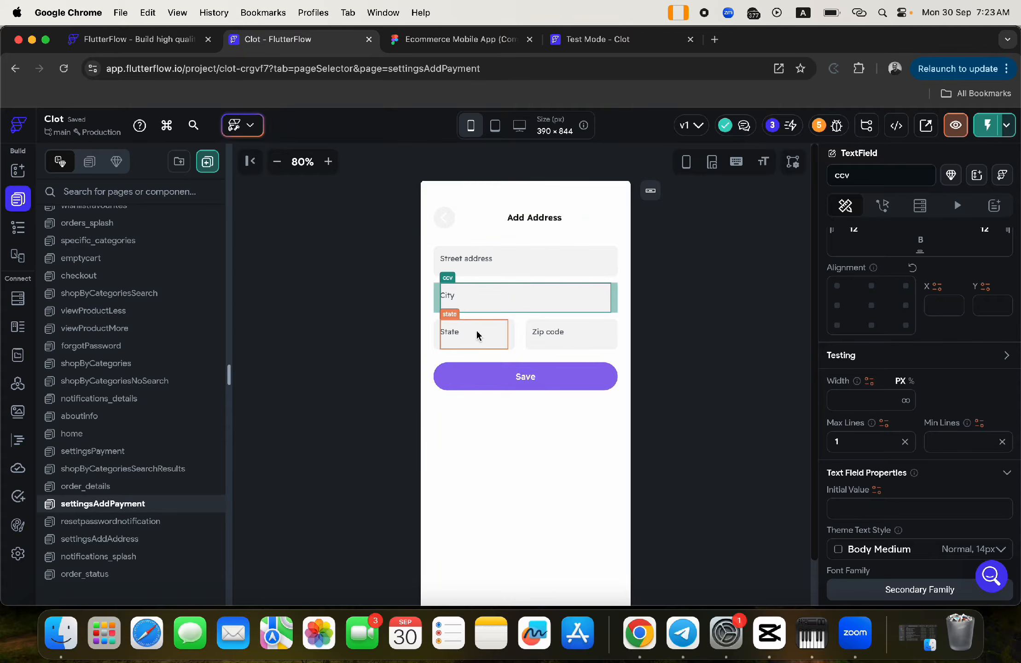
click(427, 41)
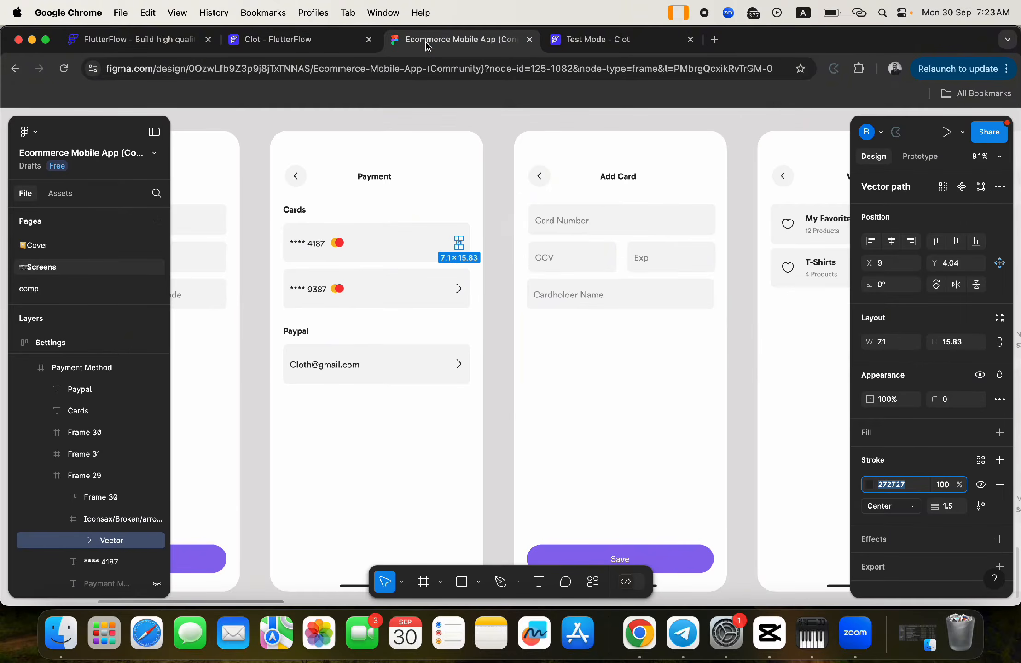
click(299, 40)
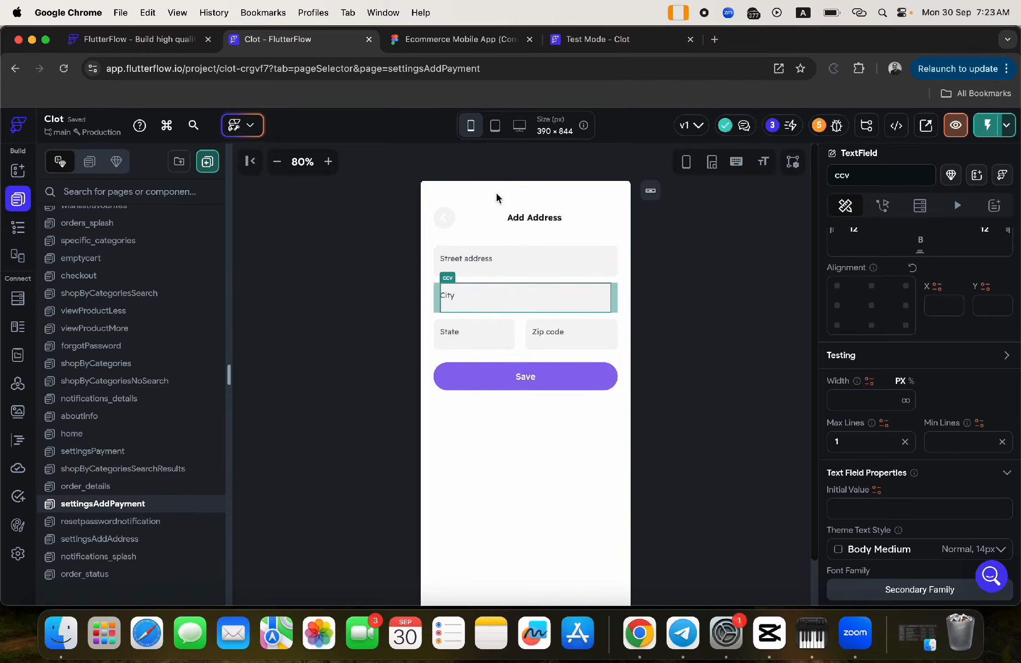
click(455, 336)
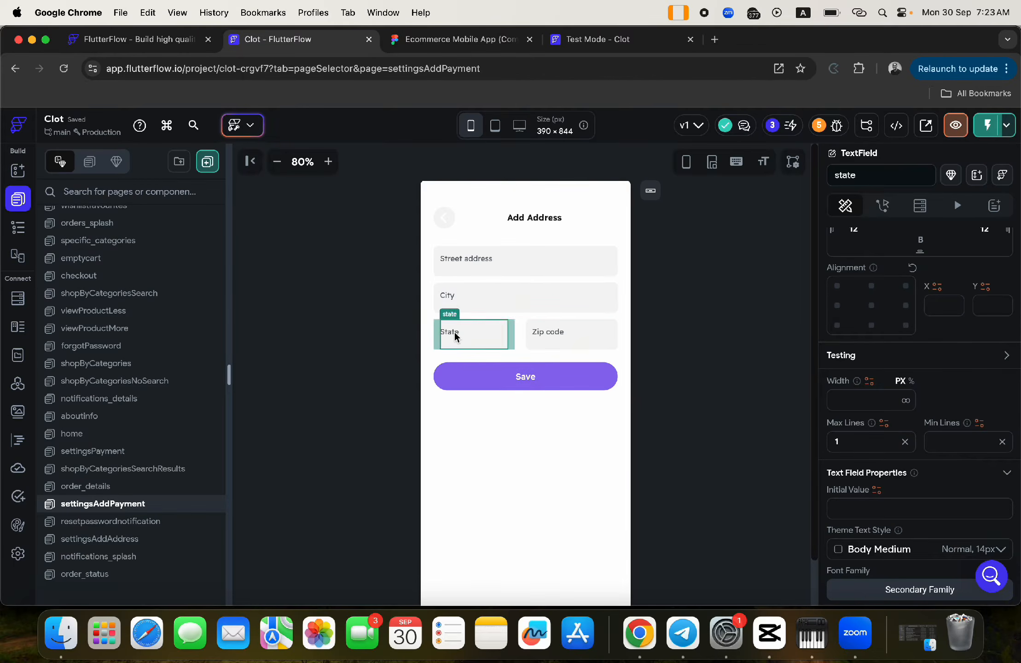
double_click(860, 175)
text(ccv)
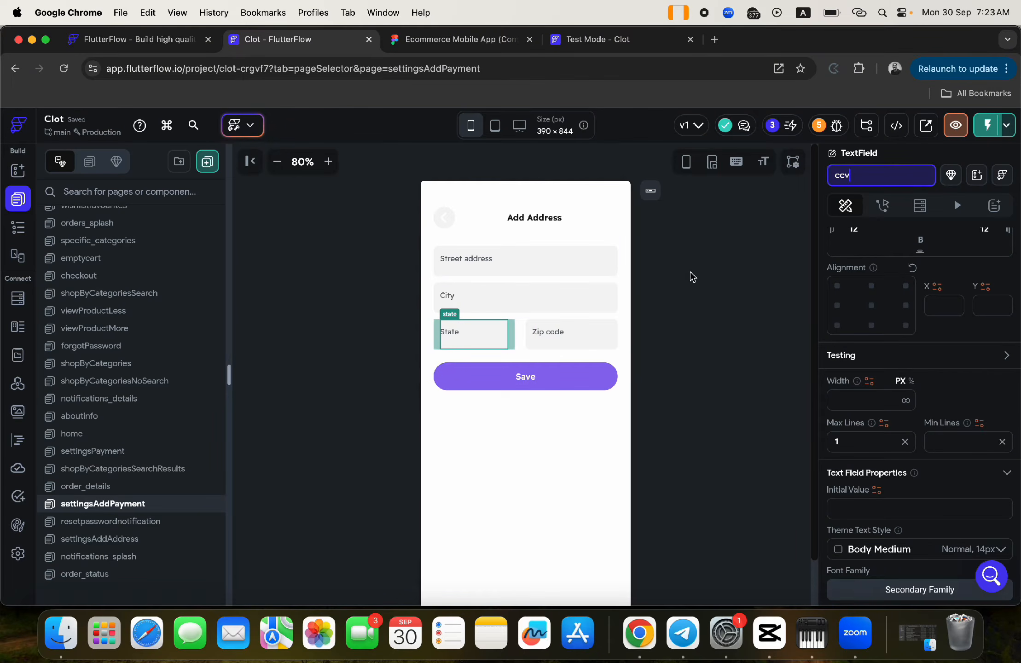
- Rename the Zip code field to exp and select the City field's container
click(584, 333)
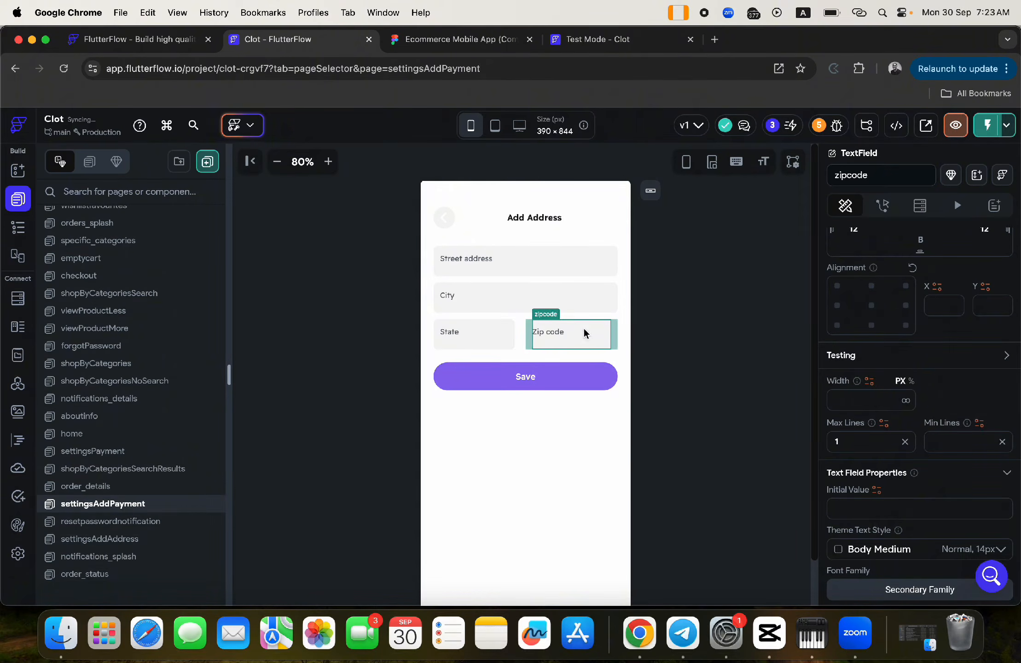
double_click(877, 175)
text(exp)
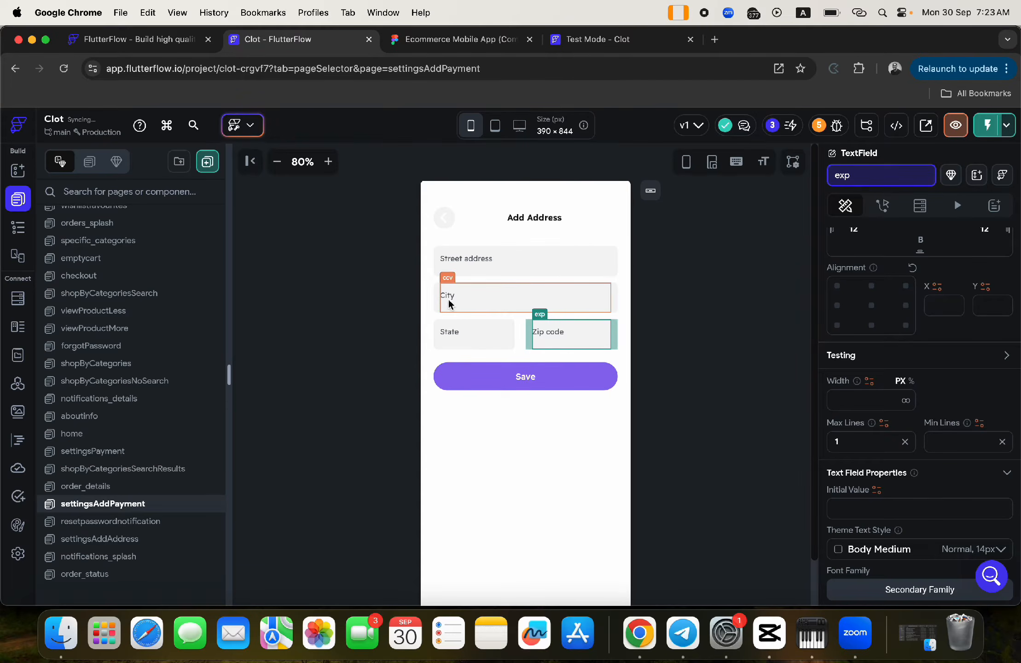
click(449, 300)
click(433, 299)
click(18, 227)
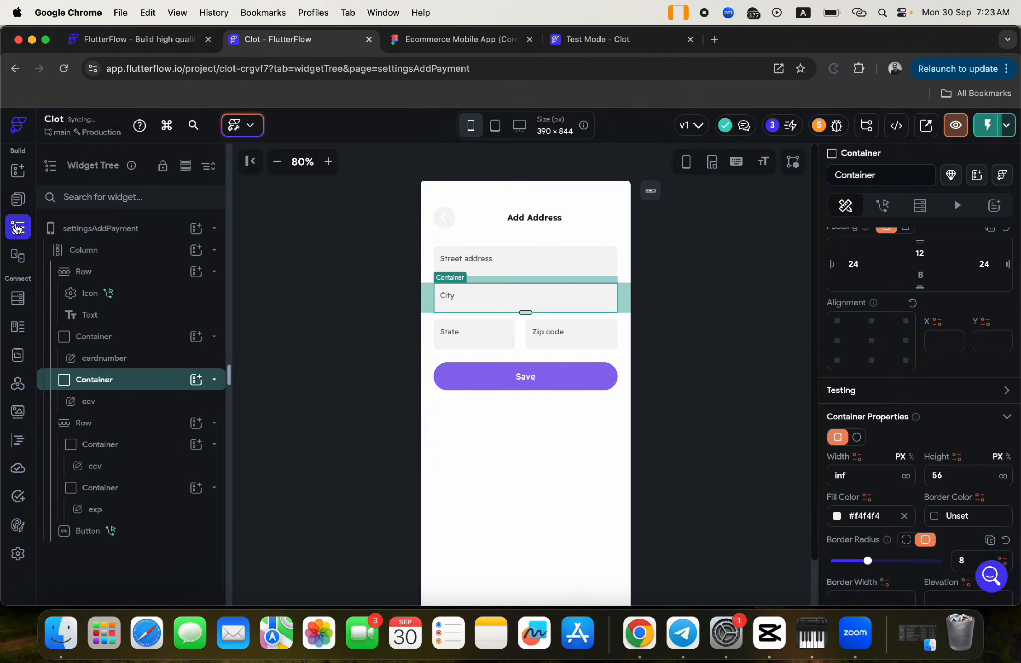
- In the widget tree, drag the City field's container below the State/Zip code row
click(101, 423)
click(100, 424)
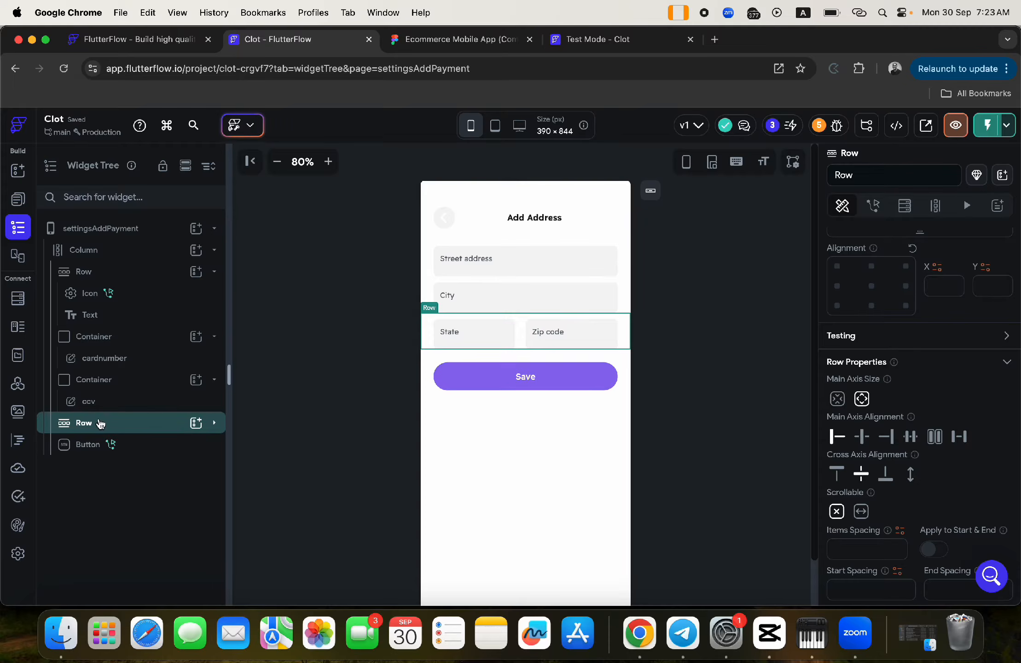
click(99, 380)
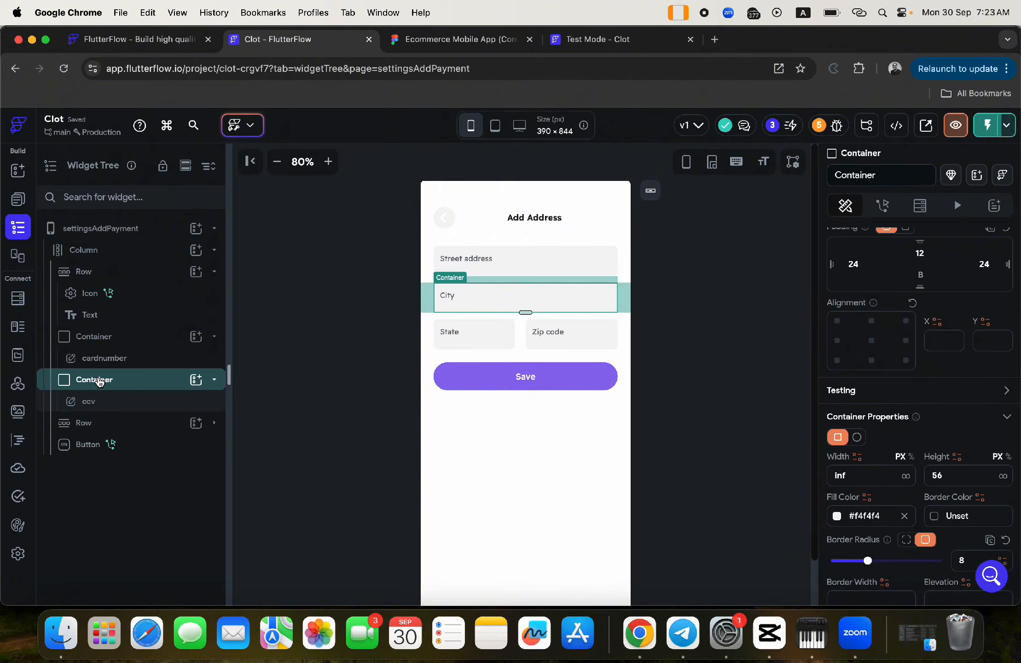
drag(99, 380, 128, 425)
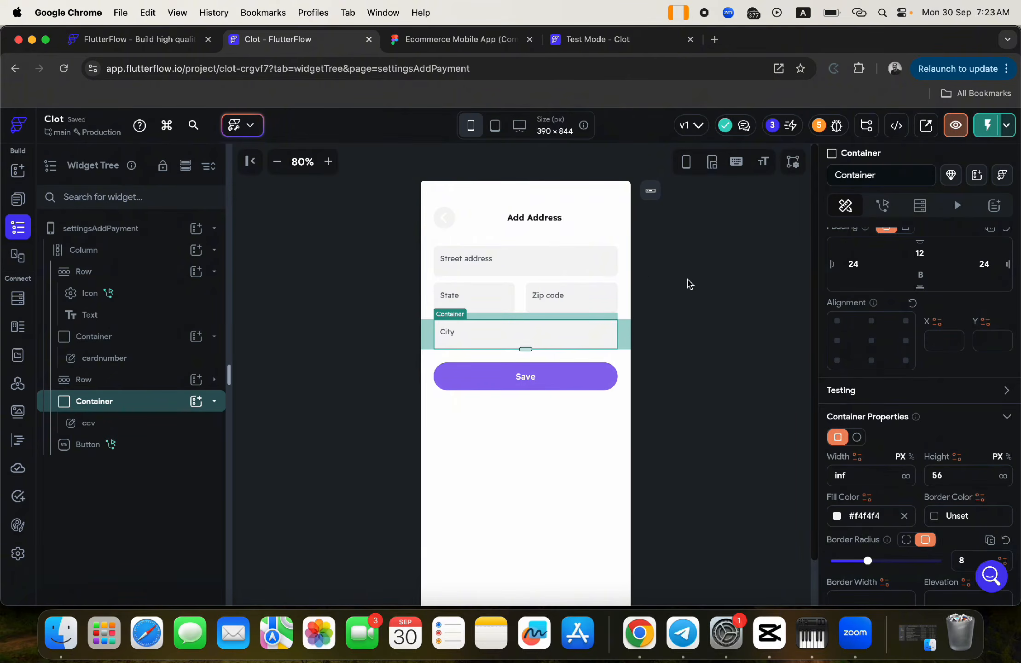
click(480, 264)
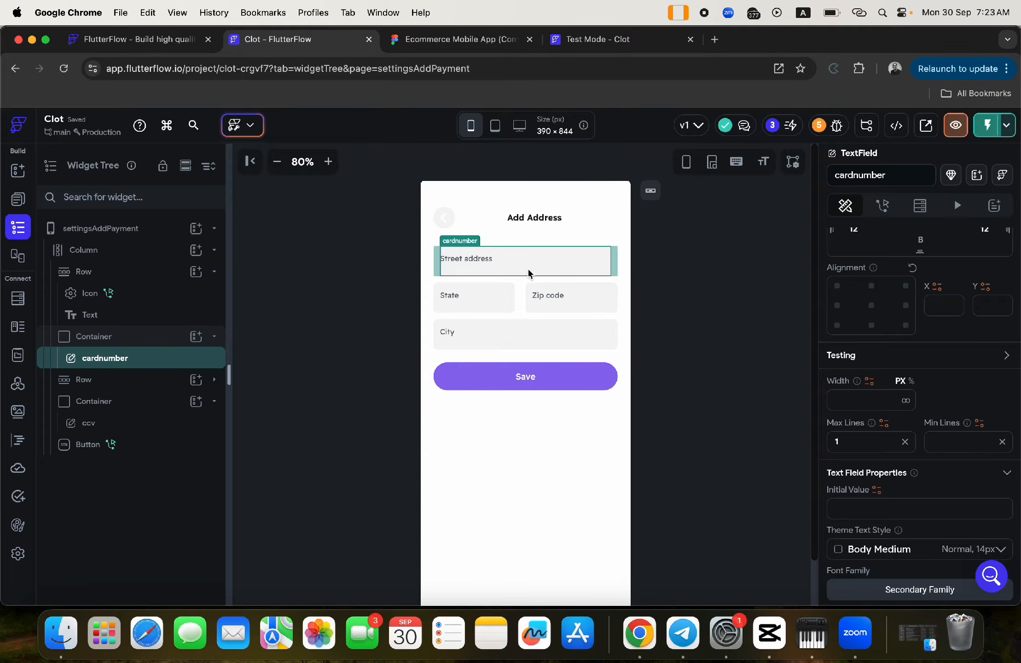
- Relabel the first three fields Card number, CCV and EXP
scroll(931, 426, down, 6)
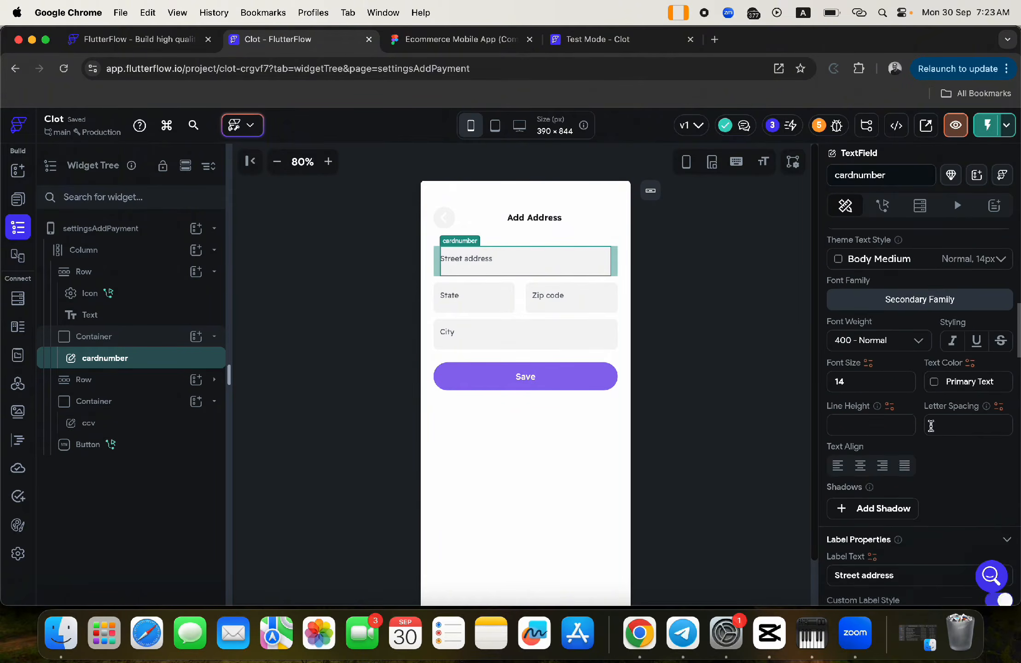
scroll(931, 426, down, 4)
drag(905, 387, 811, 389)
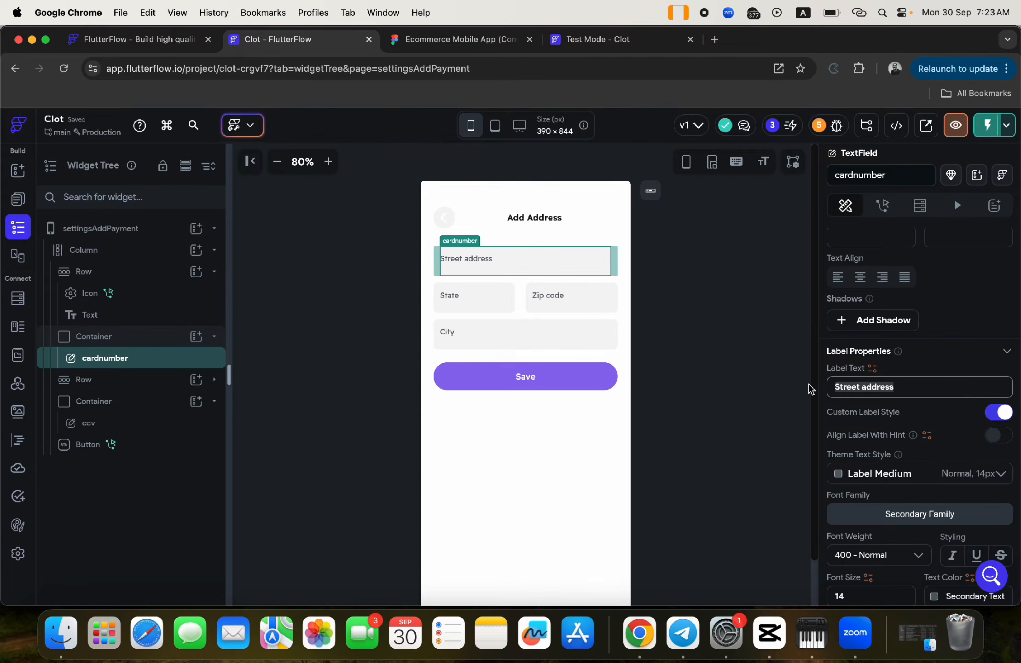
text(Card)
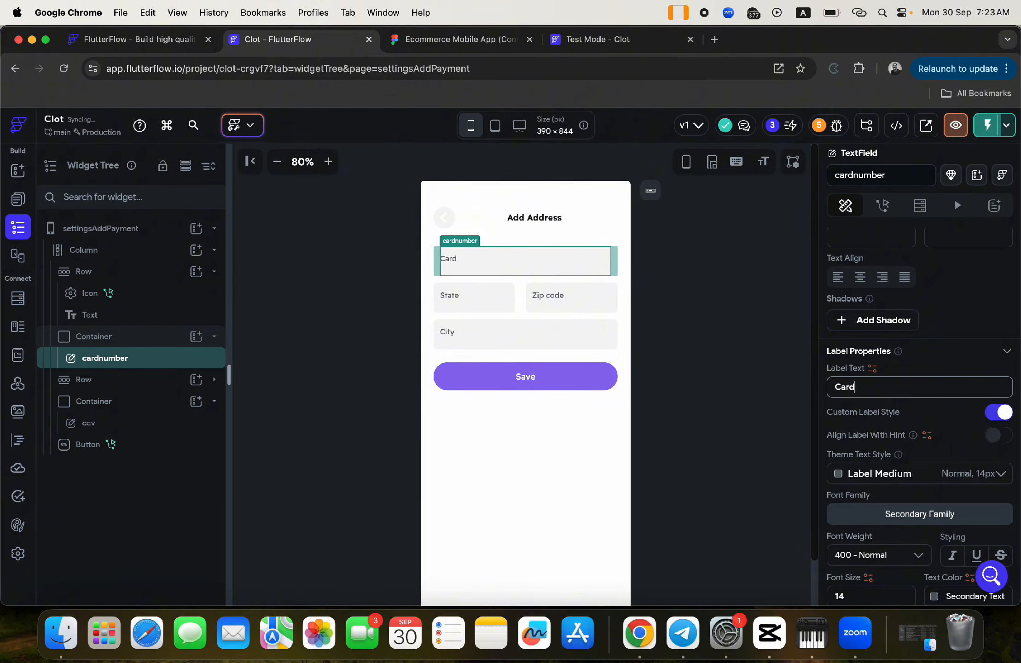
text( number)
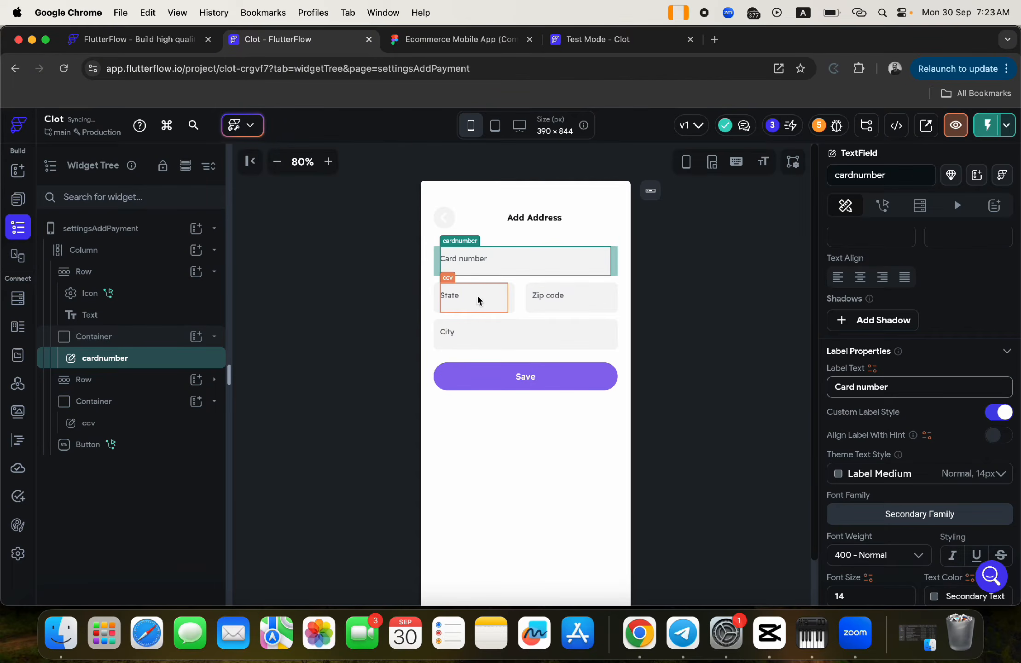
click(473, 297)
drag(880, 384, 794, 387)
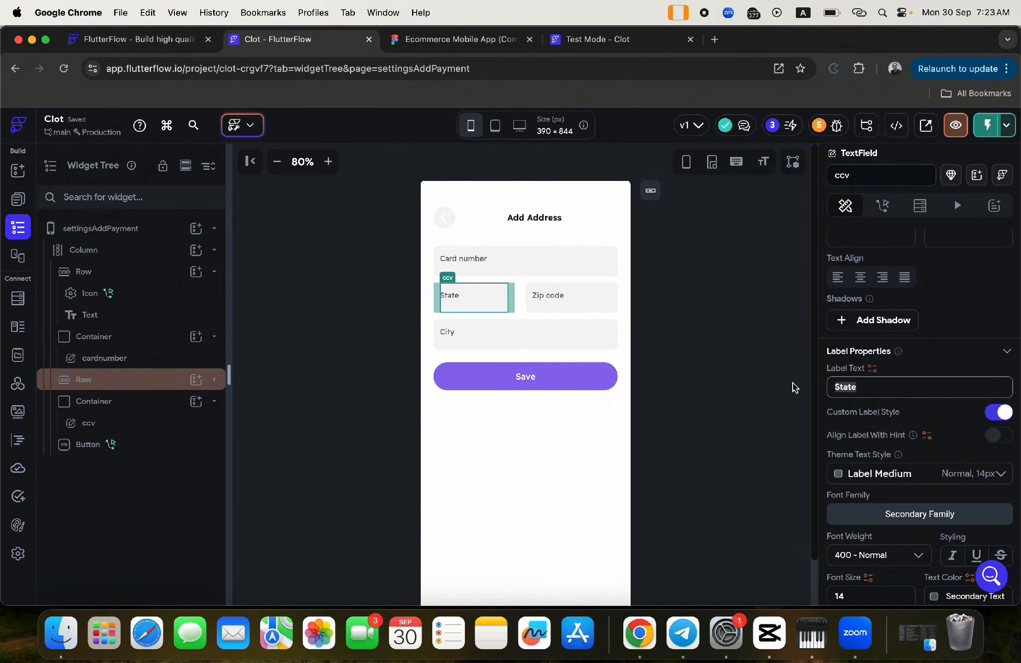
text(CCV)
click(570, 296)
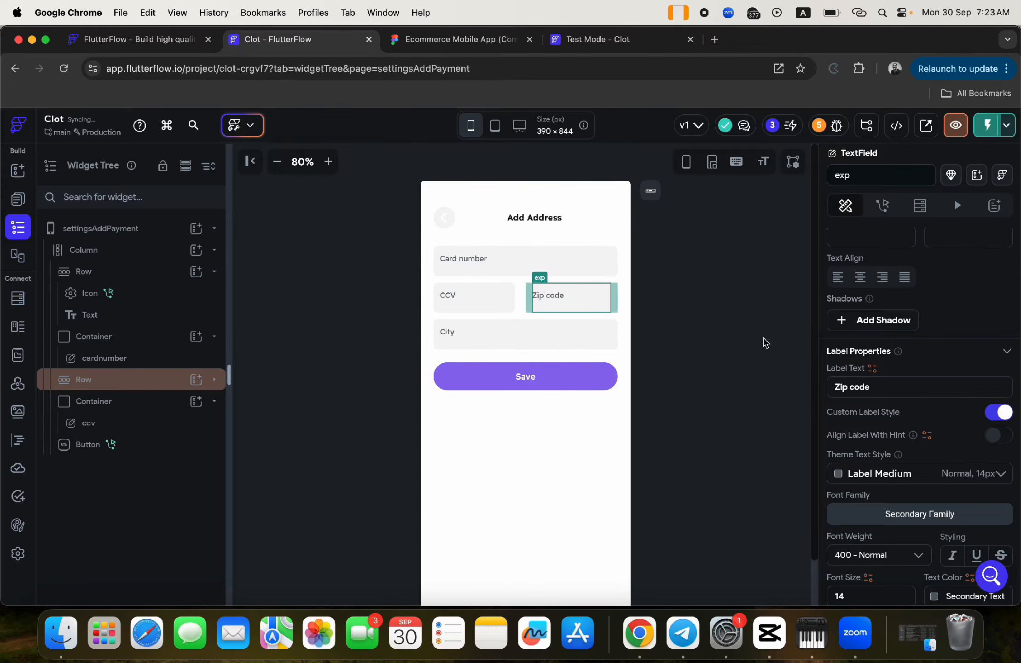
drag(875, 385, 804, 391)
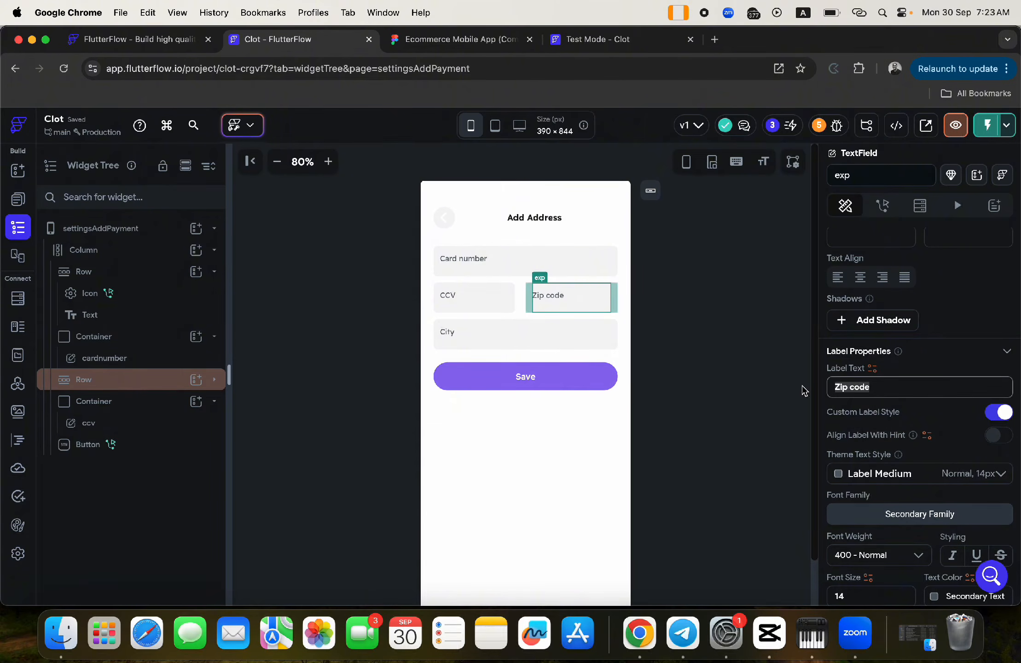
text(EXP)
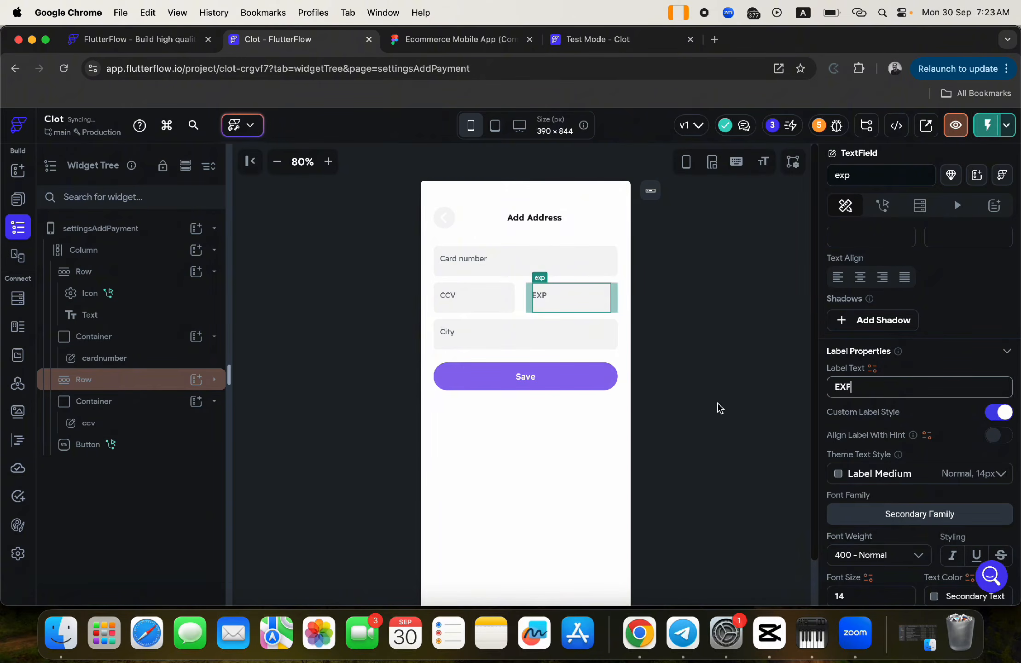
- Rename the City-labelled field's widget to cardholdername
click(448, 335)
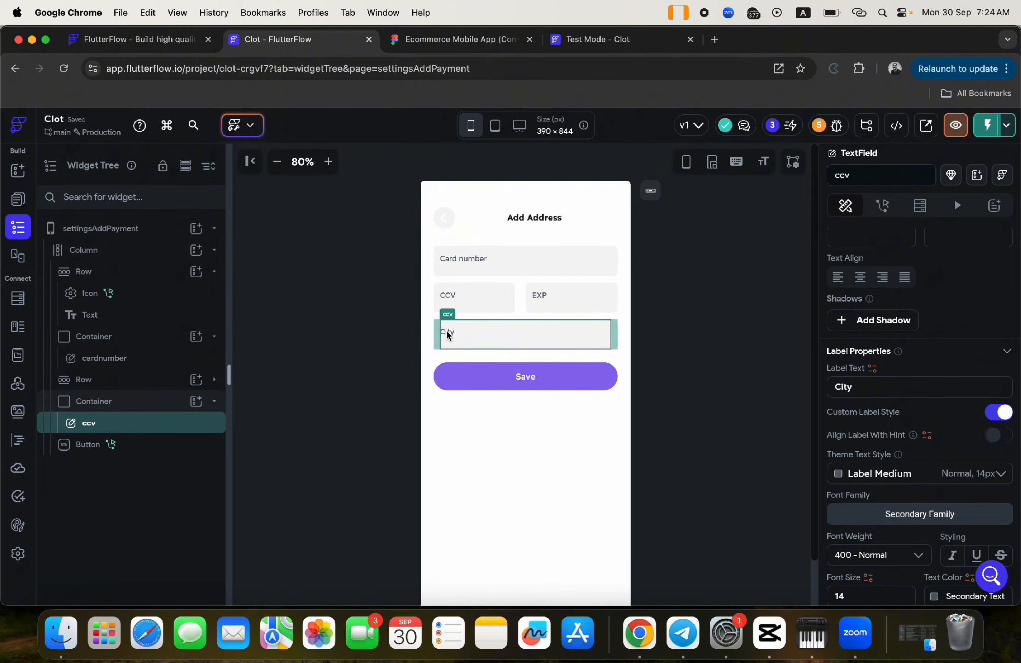
click(875, 382)
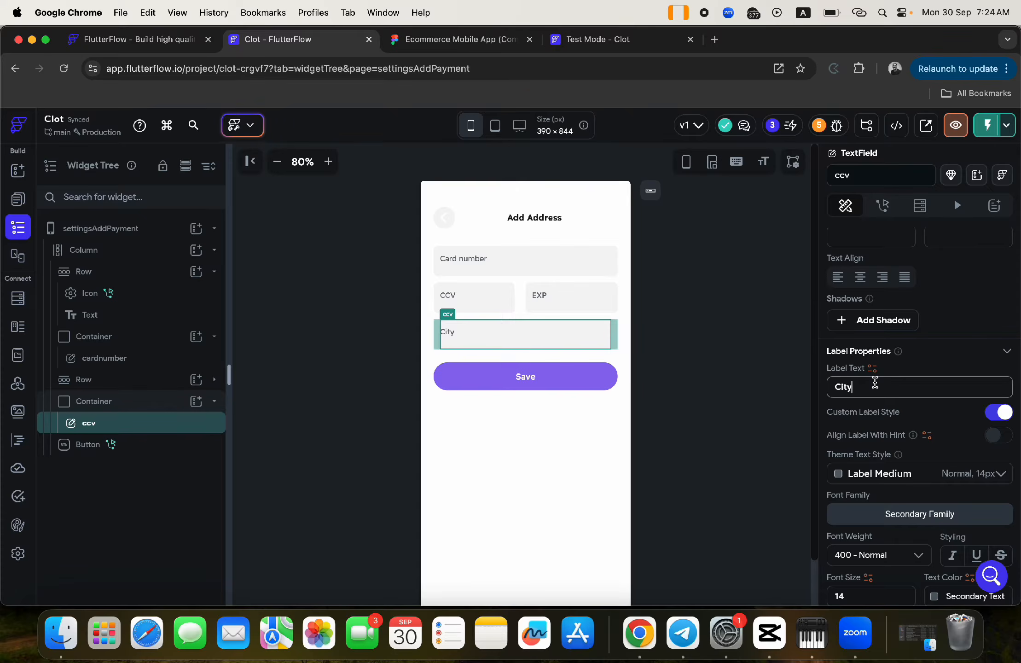
drag(875, 383, 811, 383)
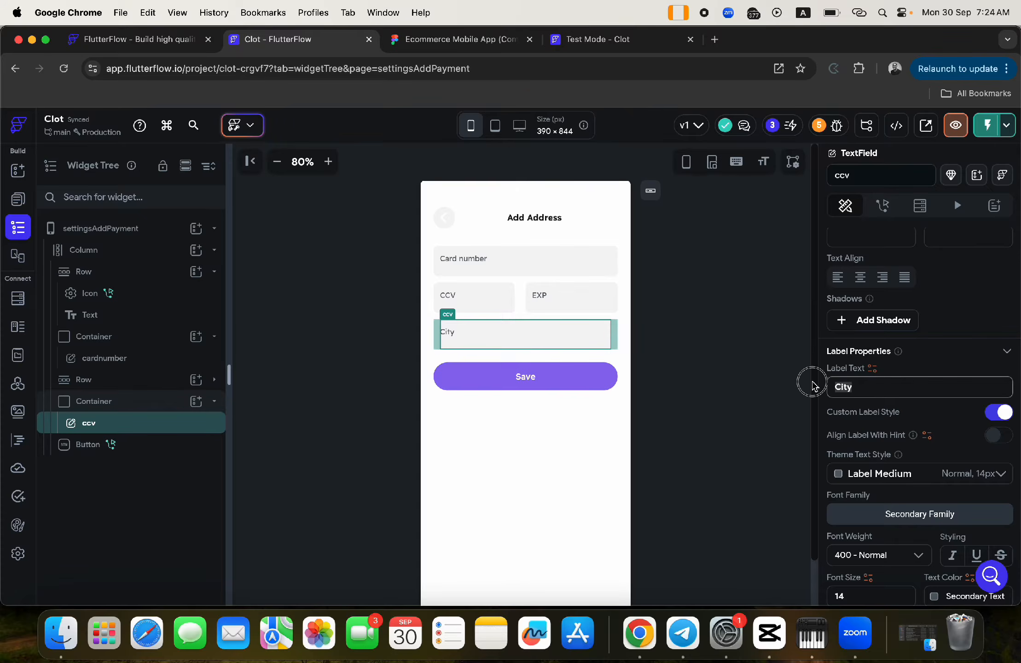
click(458, 300)
click(455, 332)
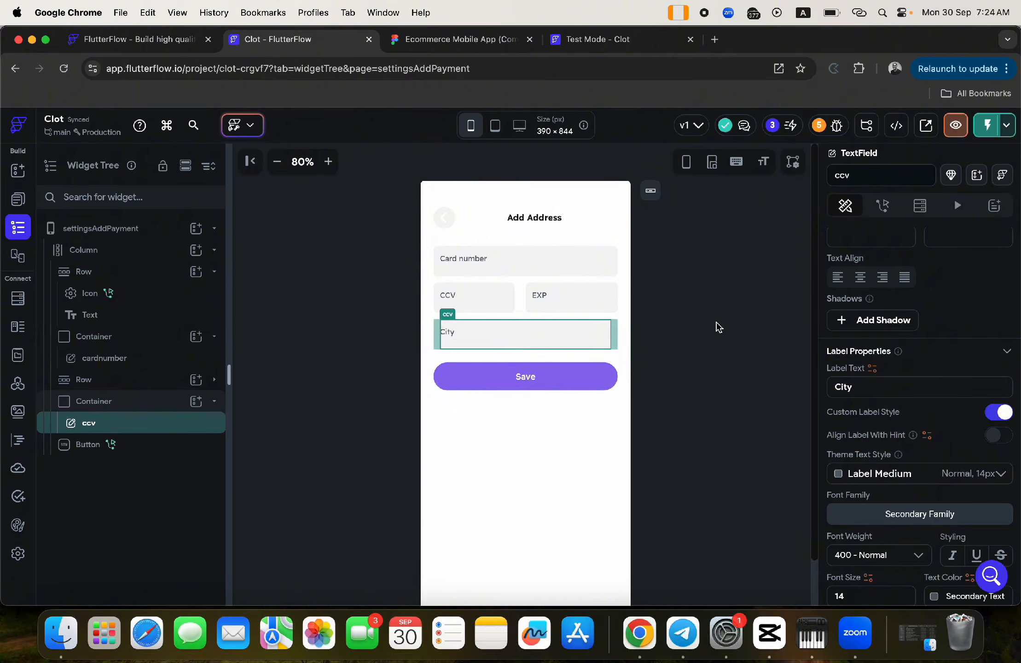
click(461, 40)
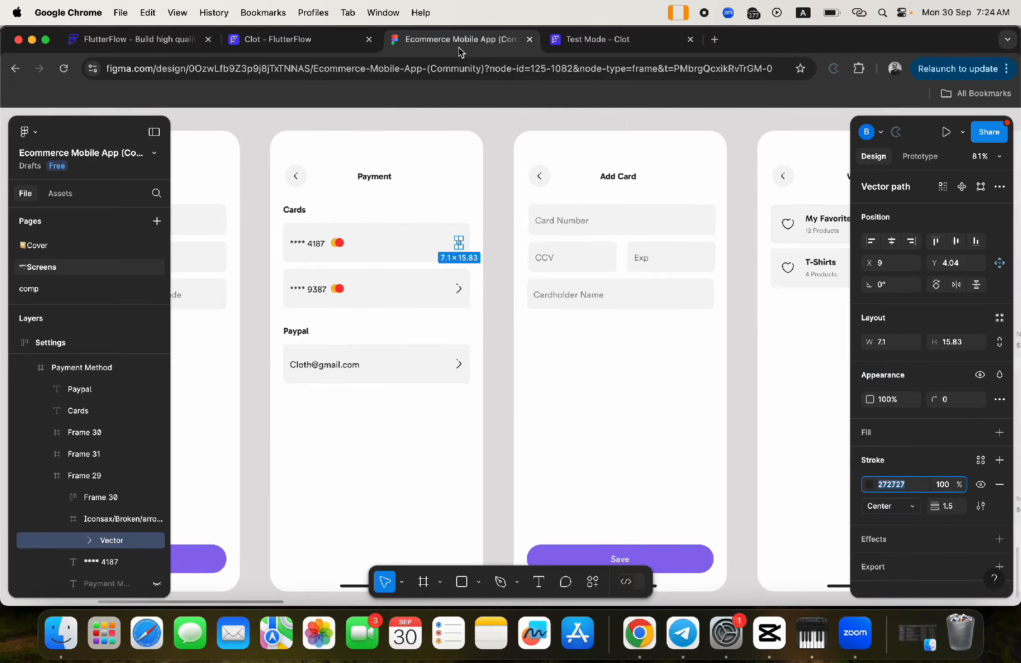
click(318, 41)
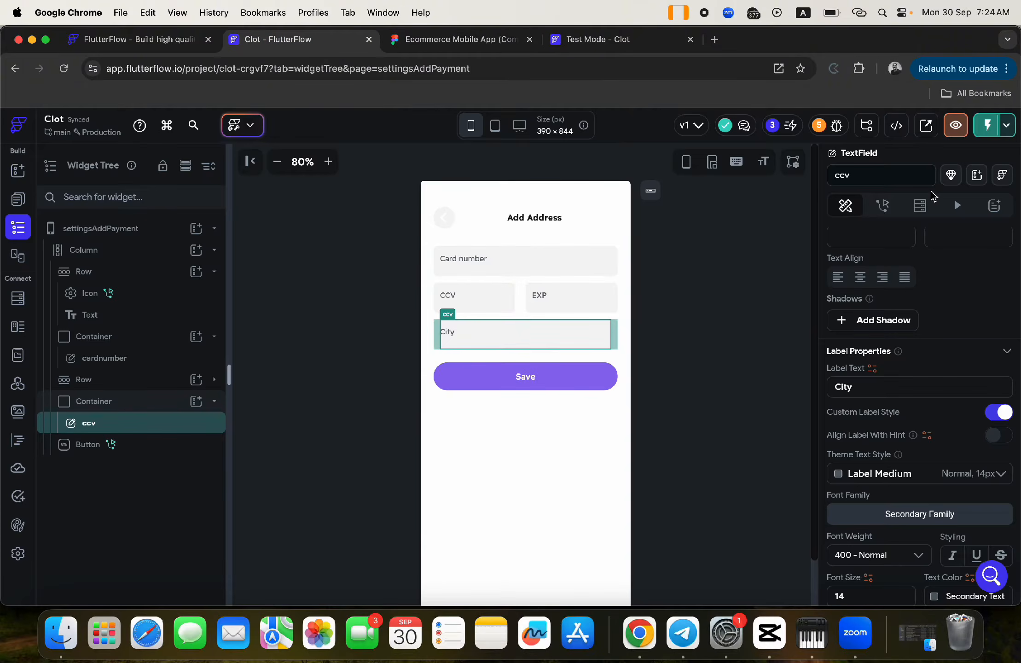
double_click(849, 175)
text(card)
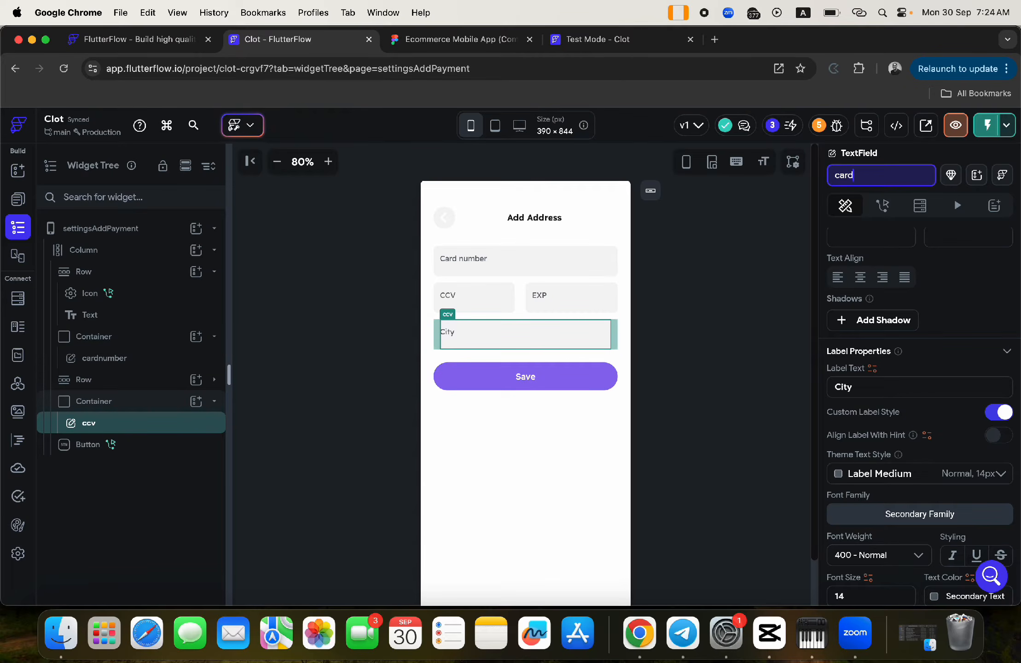
text(holdername)
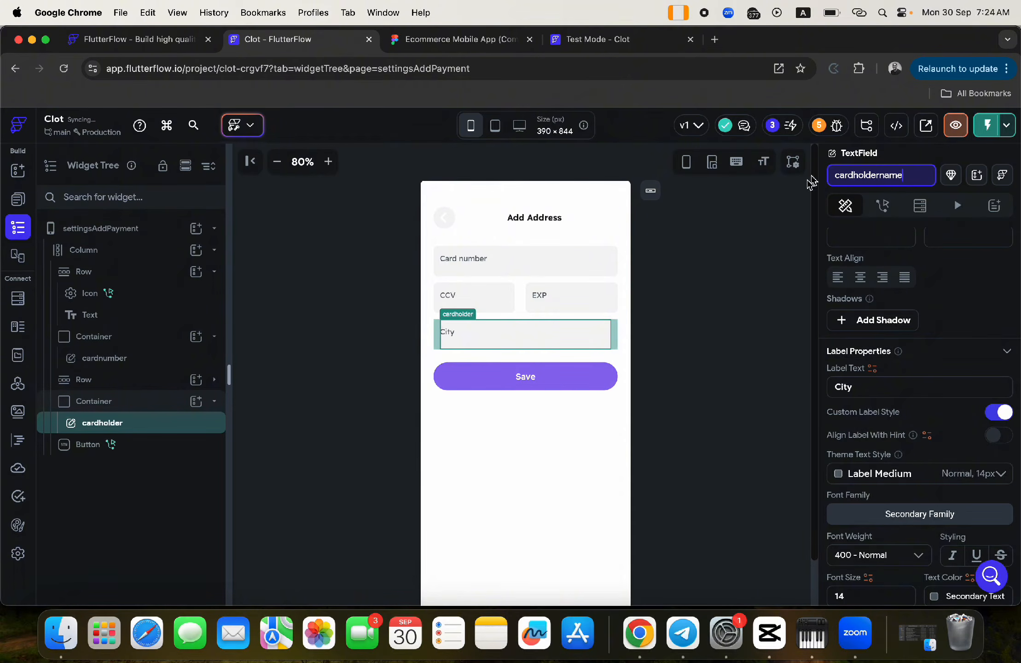
key(Return)
click(621, 343)
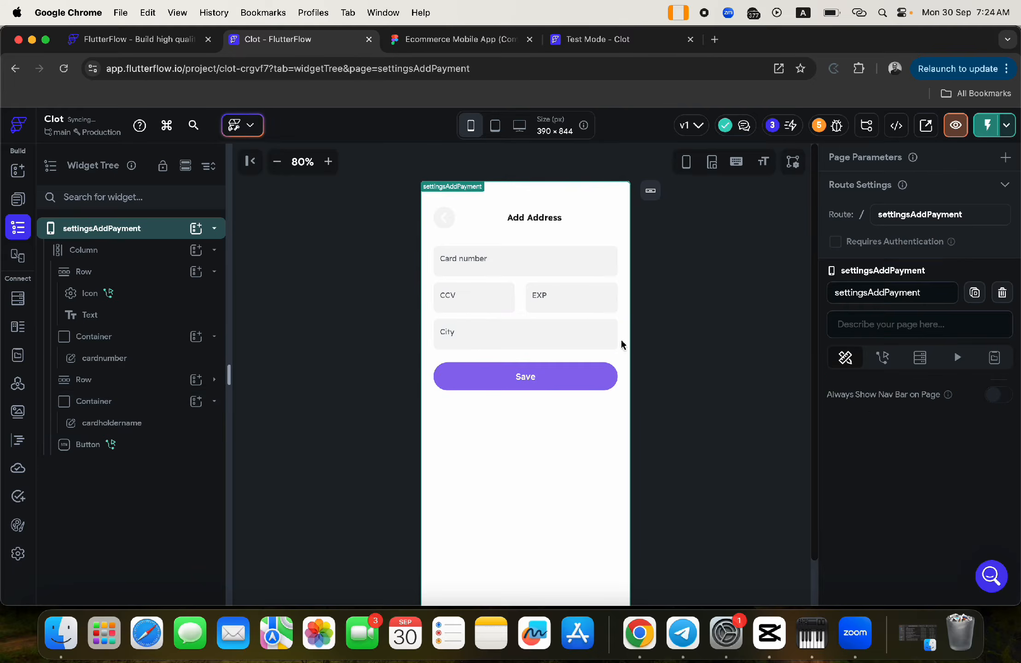
- Change that field's label from City to 'Card Holder name'
click(533, 336)
scroll(872, 381, down, 6)
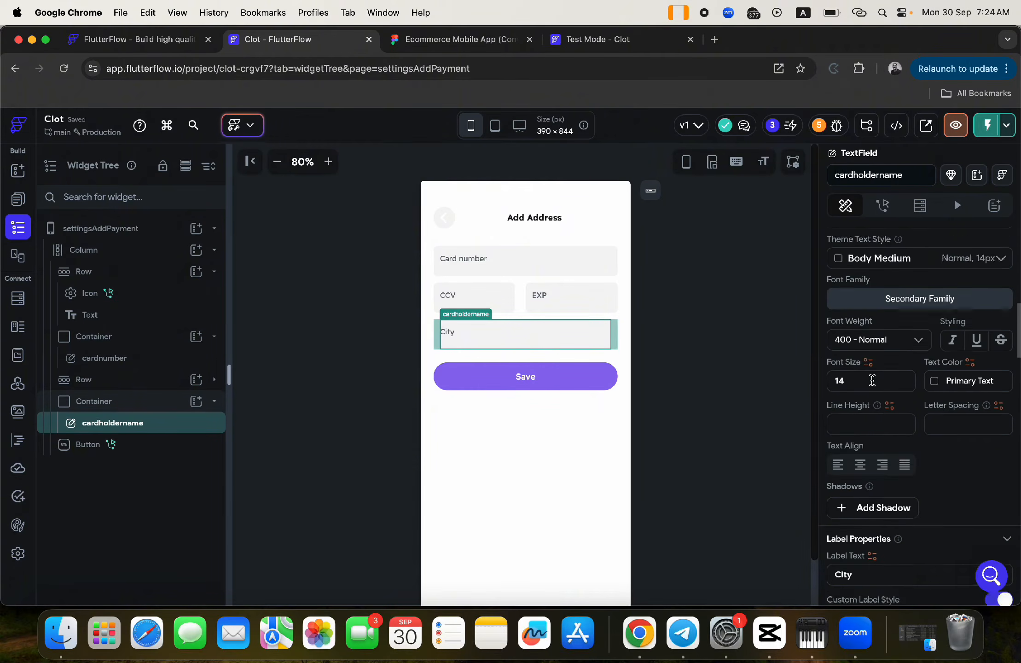
scroll(871, 381, down, 5)
drag(871, 390, 811, 388)
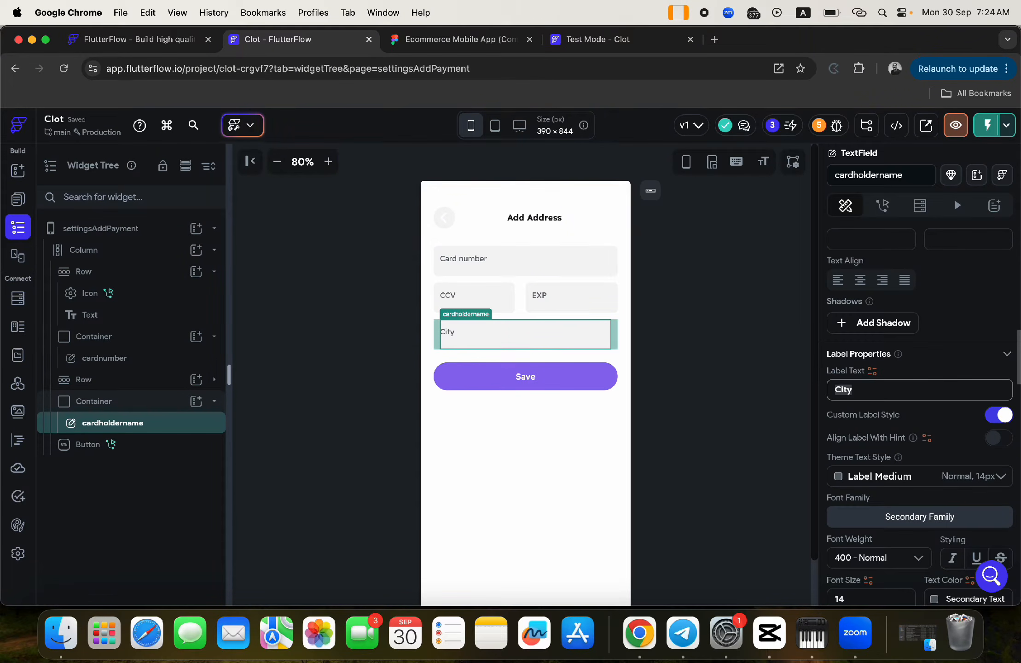
text(Card Holder)
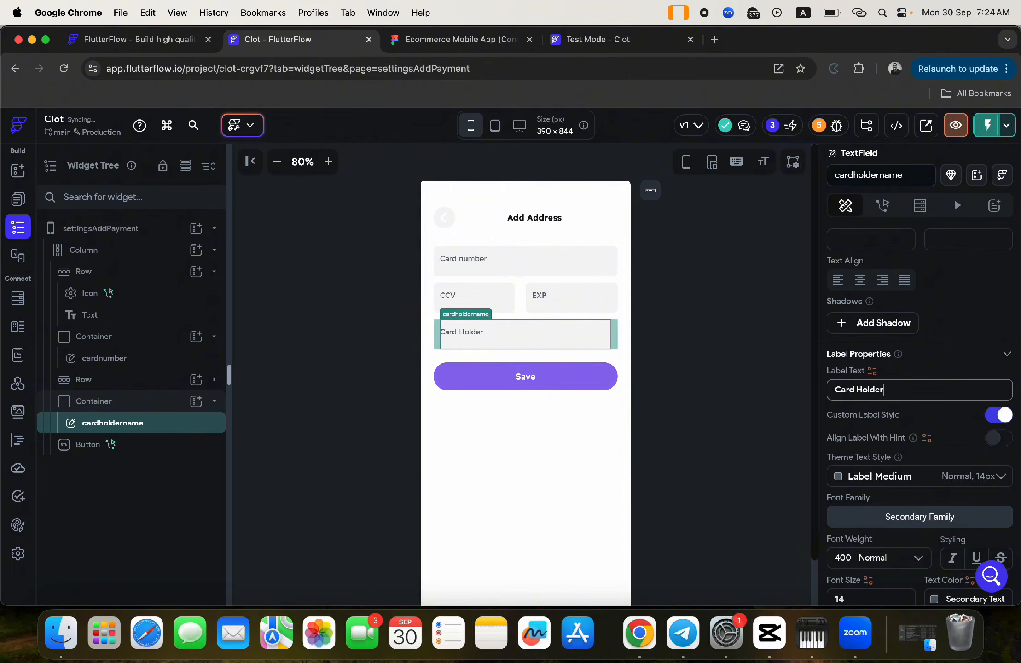
text( name)
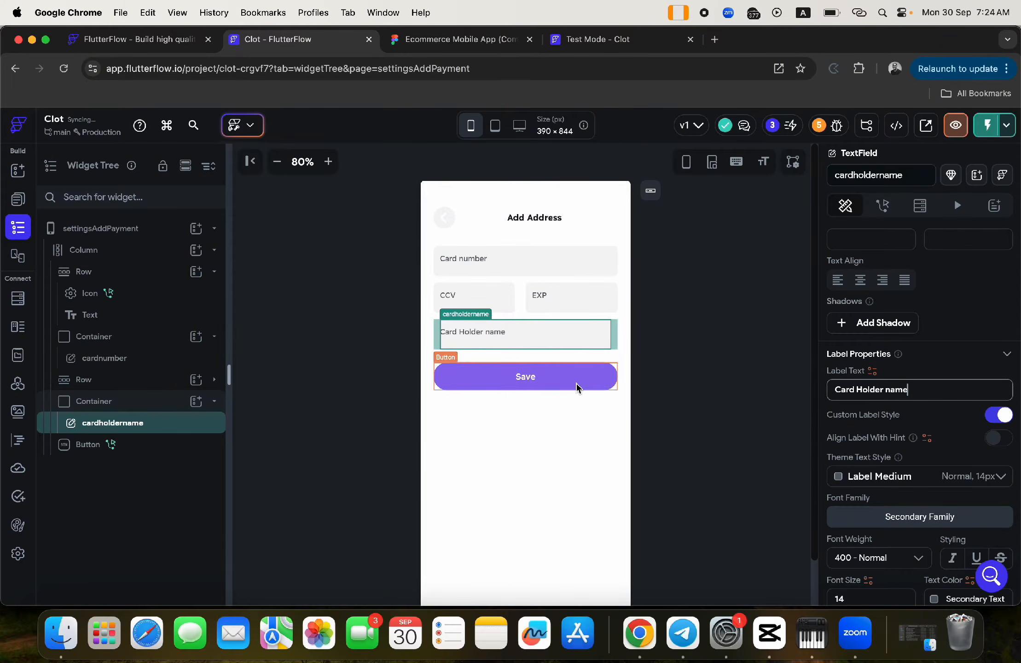
click(576, 387)
click(882, 206)
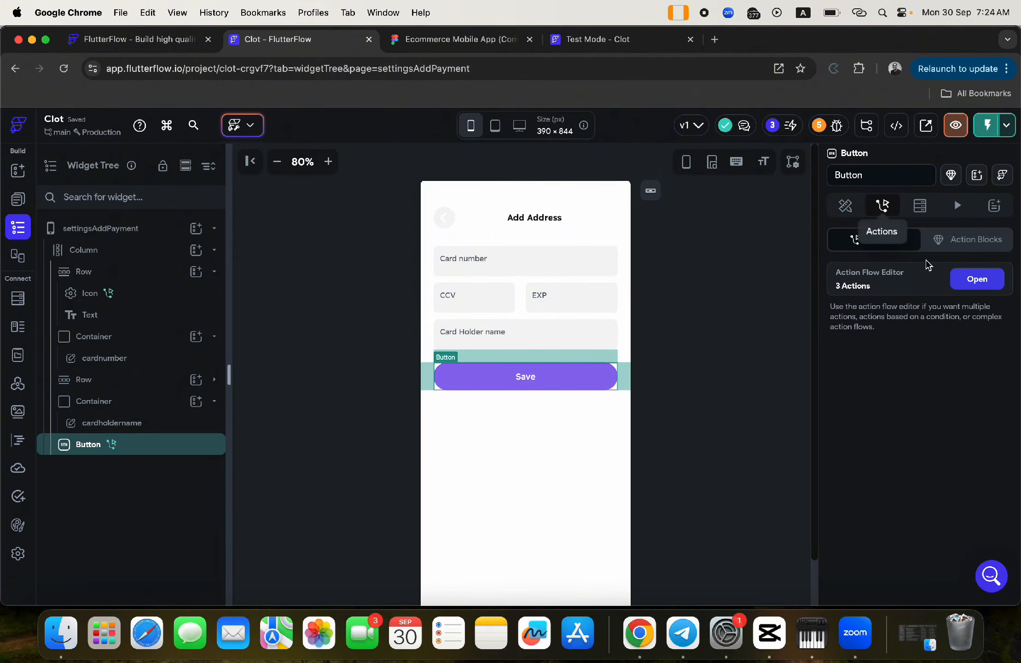
- Delete the Save button's existing action chain in the Action Flow Editor
click(981, 288)
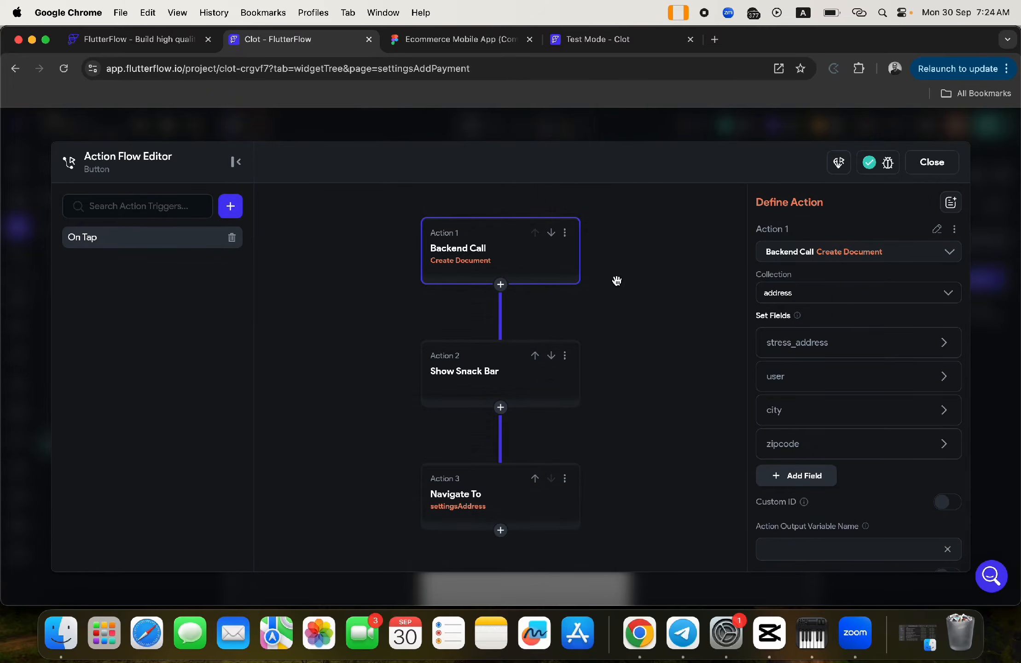
click(565, 233)
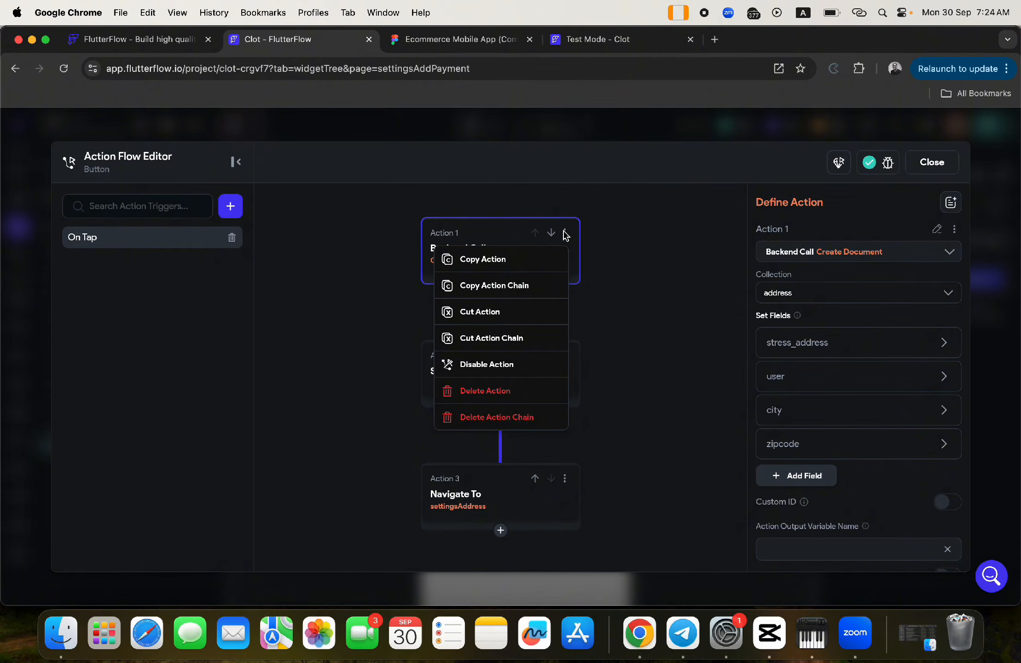
click(517, 417)
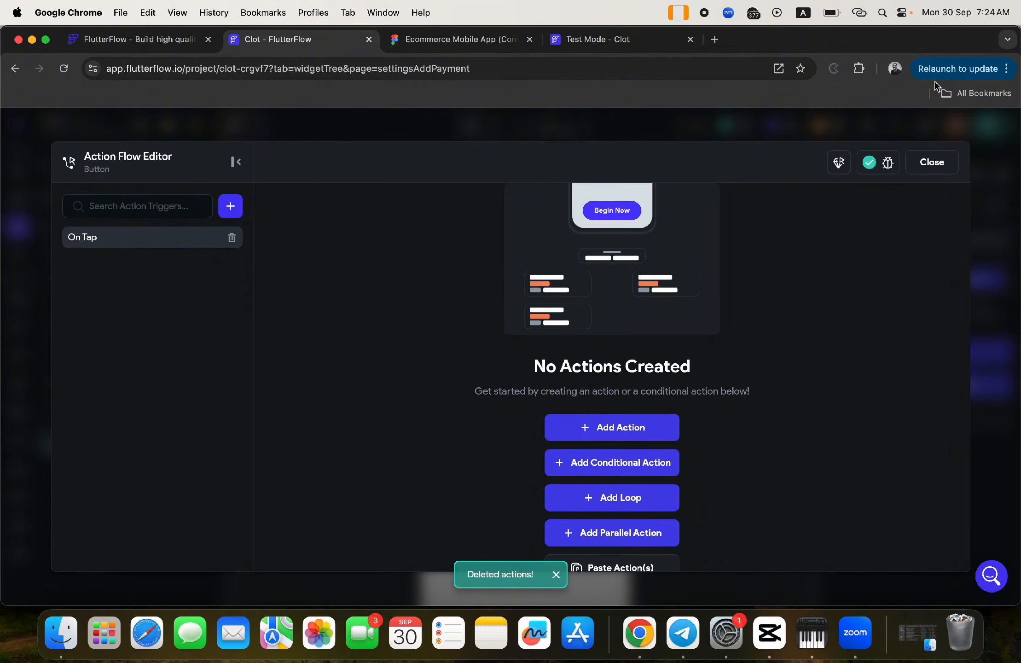
click(931, 157)
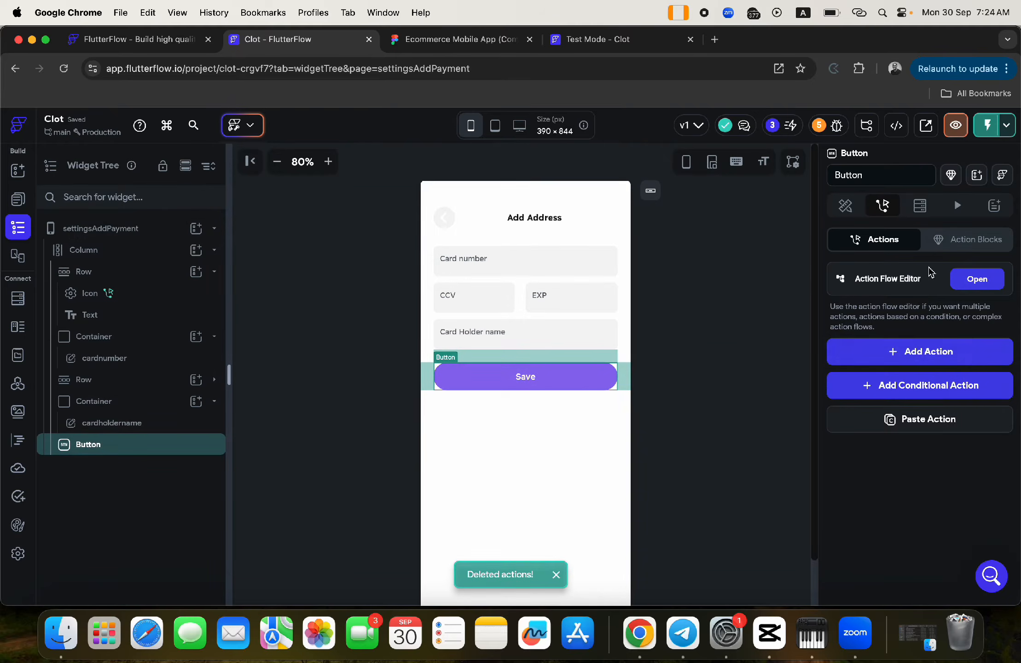
- Add a new, undefined On Tap action to the Save button
click(914, 353)
scroll(869, 482, down, 2)
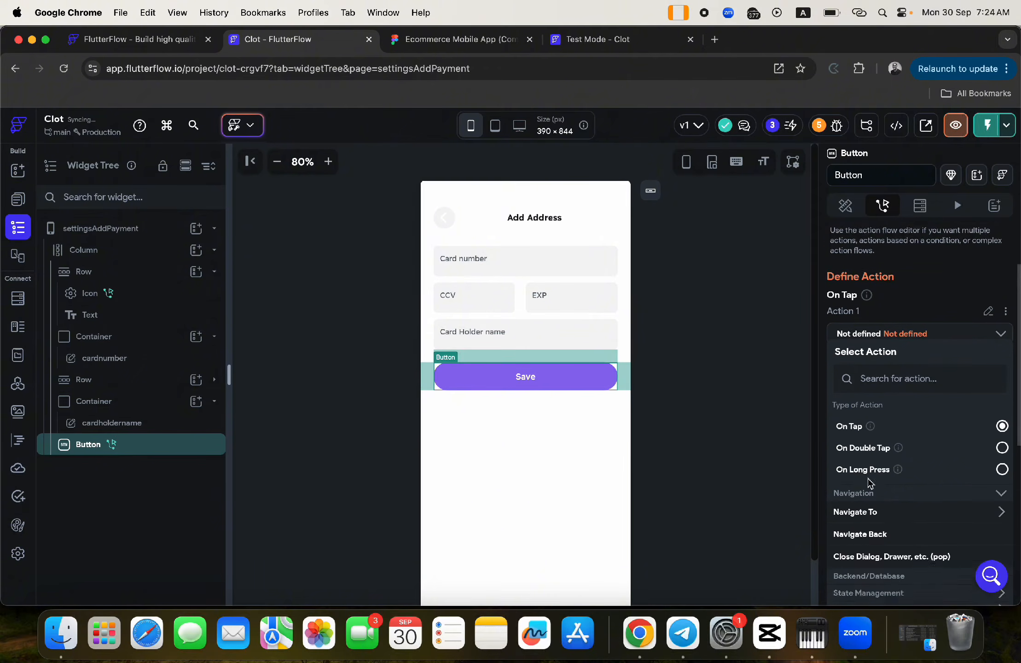
scroll(869, 483, down, 2)
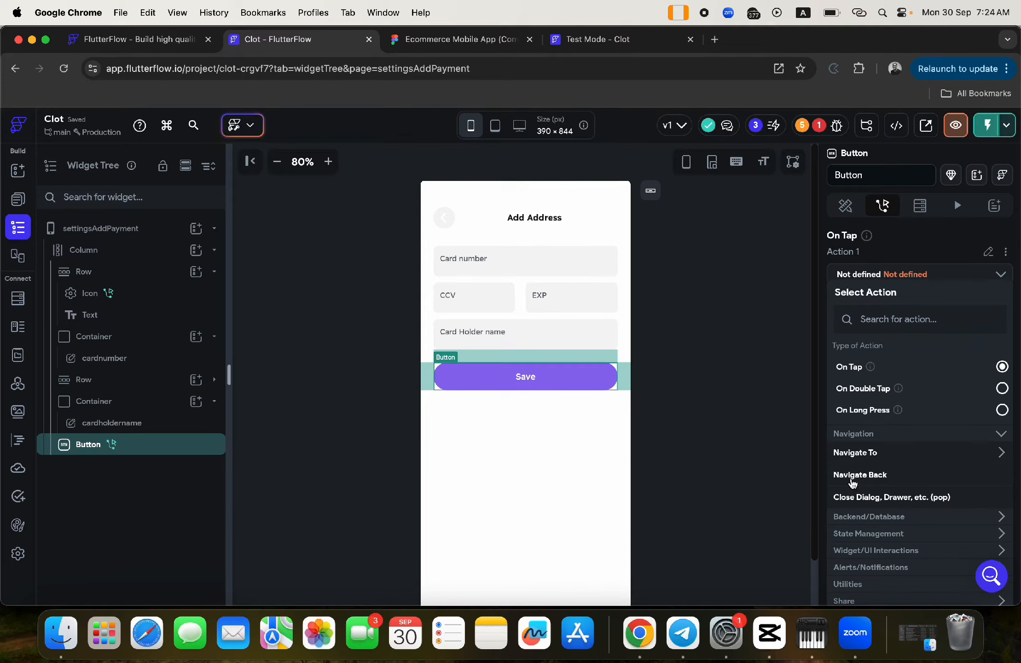
- Add a Firestore Create Document action on the payment collection with cardholder_name, ccv, exp, cardholder_number and user fields
click(861, 518)
click(857, 536)
click(858, 562)
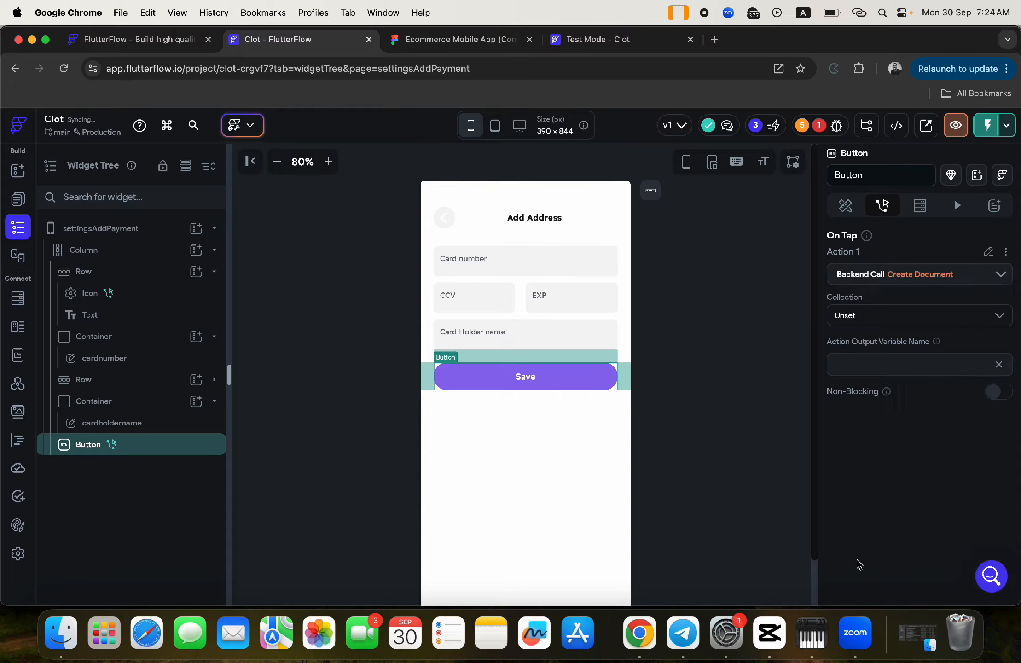
click(848, 320)
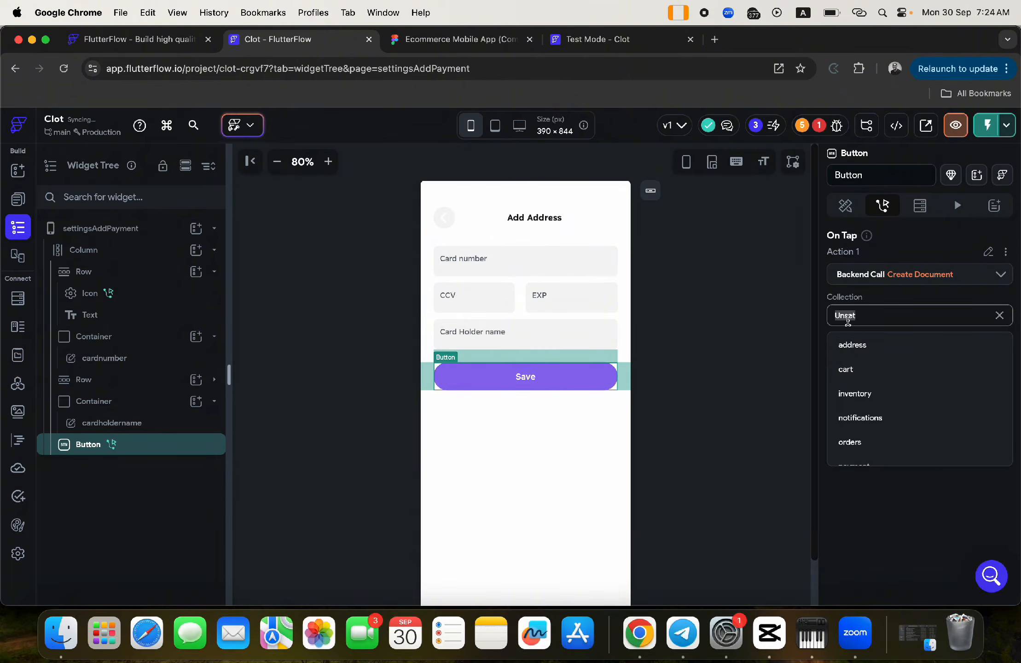
scroll(857, 444, down, 2)
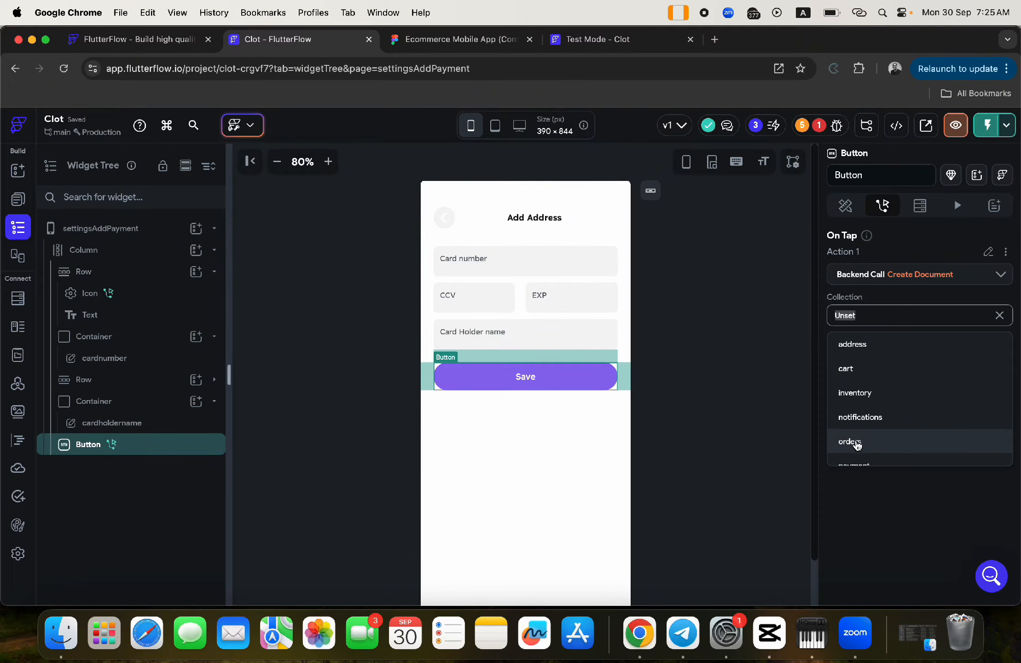
click(855, 415)
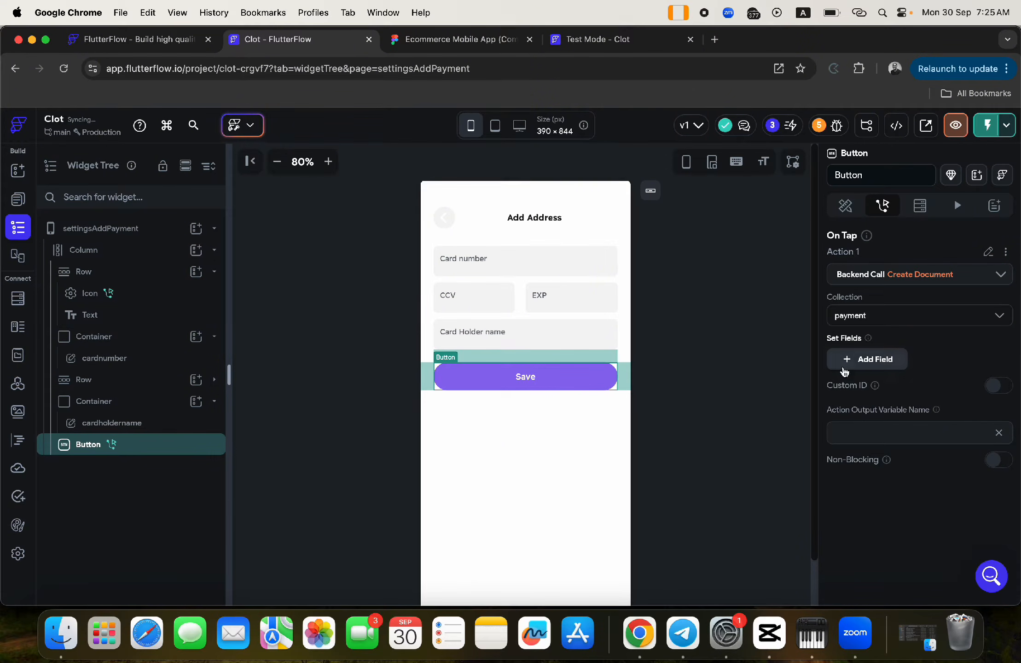
click(859, 361)
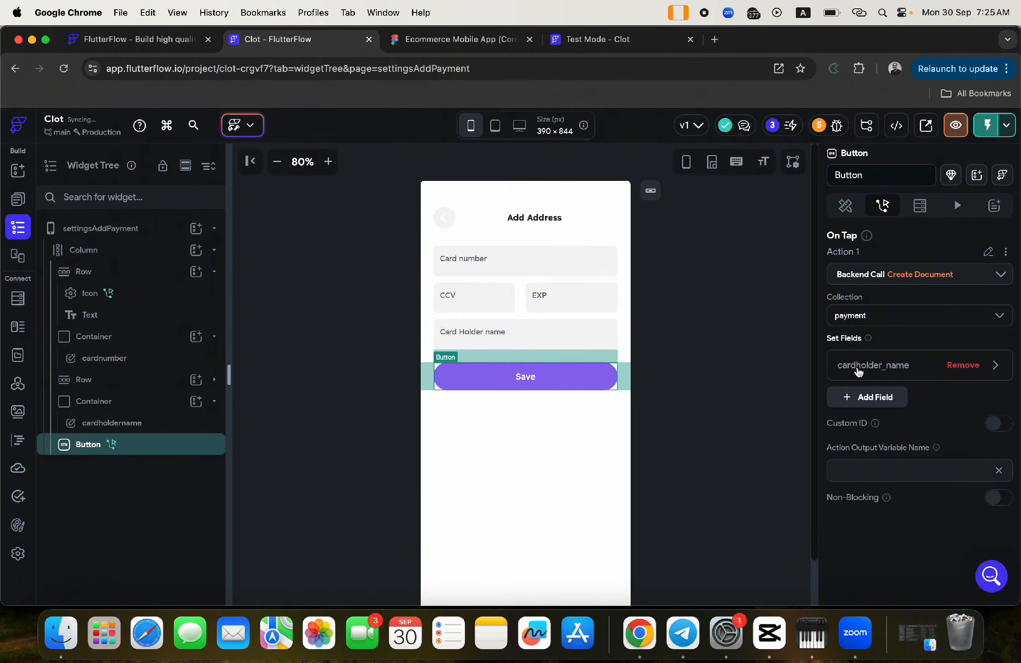
click(873, 397)
click(871, 431)
click(870, 463)
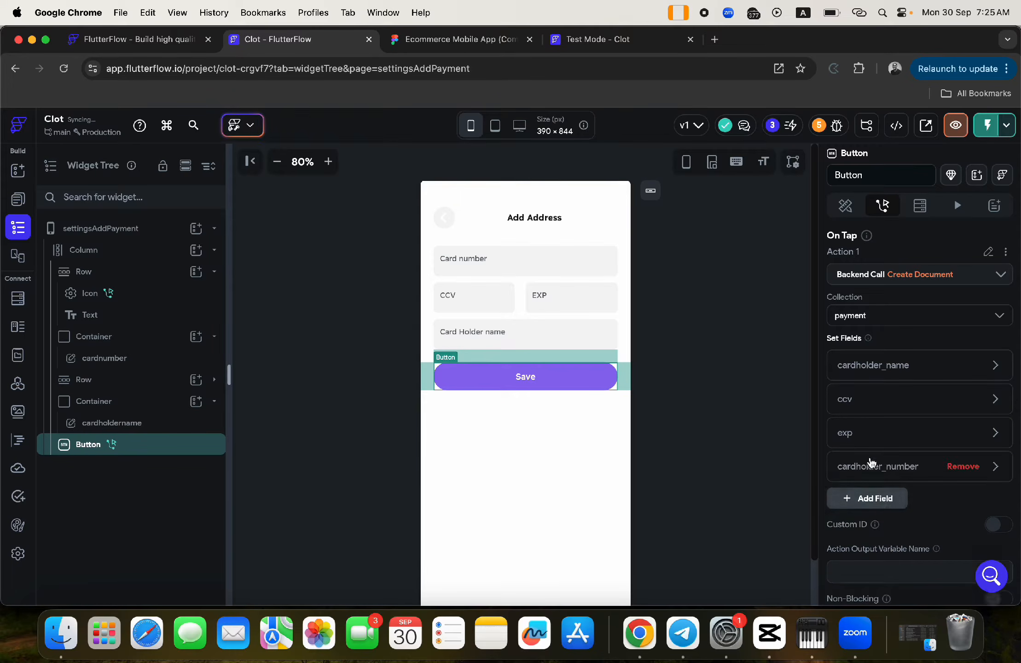
click(872, 501)
- Set the user field to the authenticated user's reference
click(886, 506)
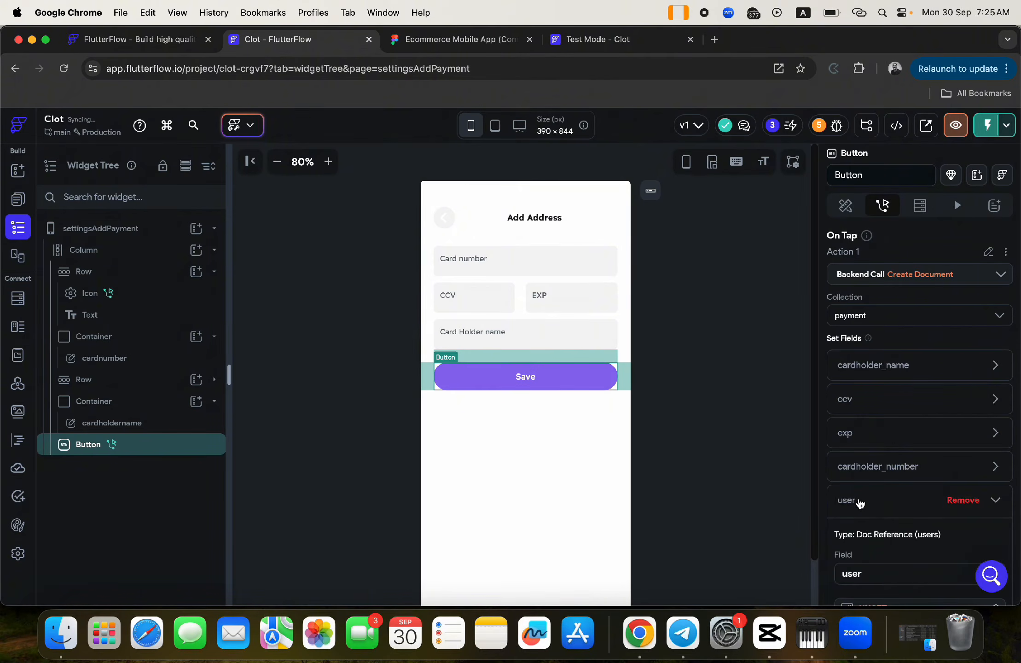
scroll(868, 515, down, 5)
click(868, 423)
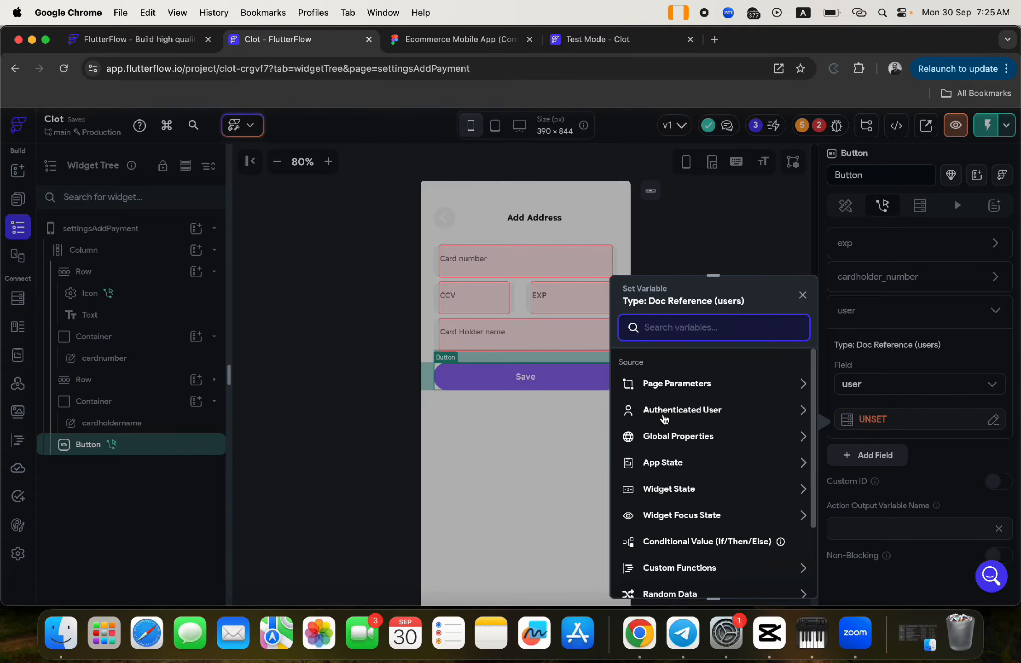
click(664, 414)
click(681, 542)
click(783, 579)
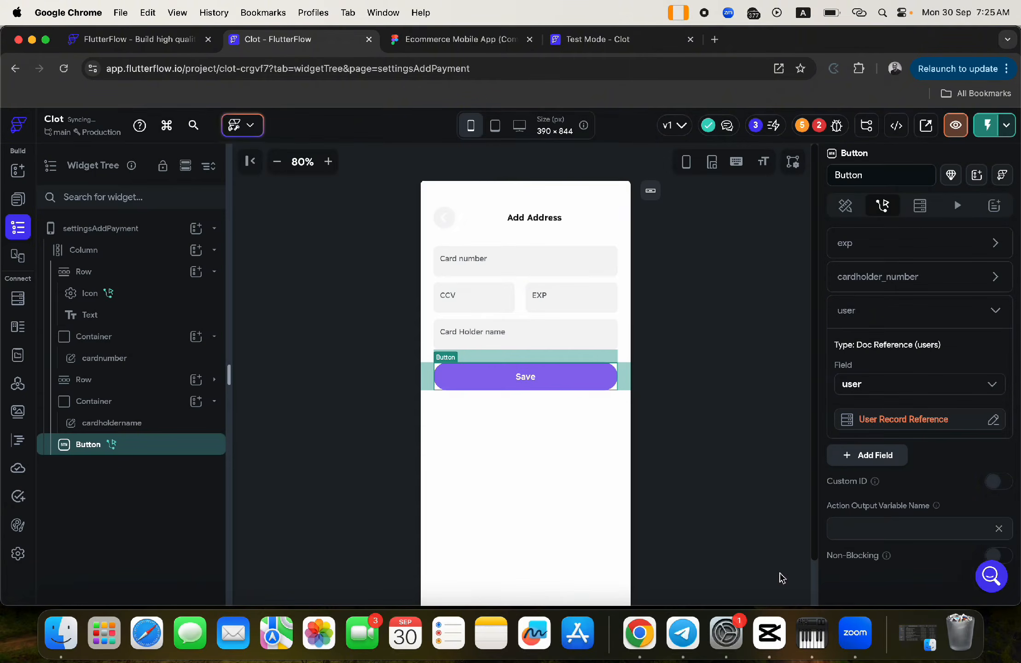
click(842, 313)
- Set cardholder_number to the card number text field's value from widget state
click(848, 279)
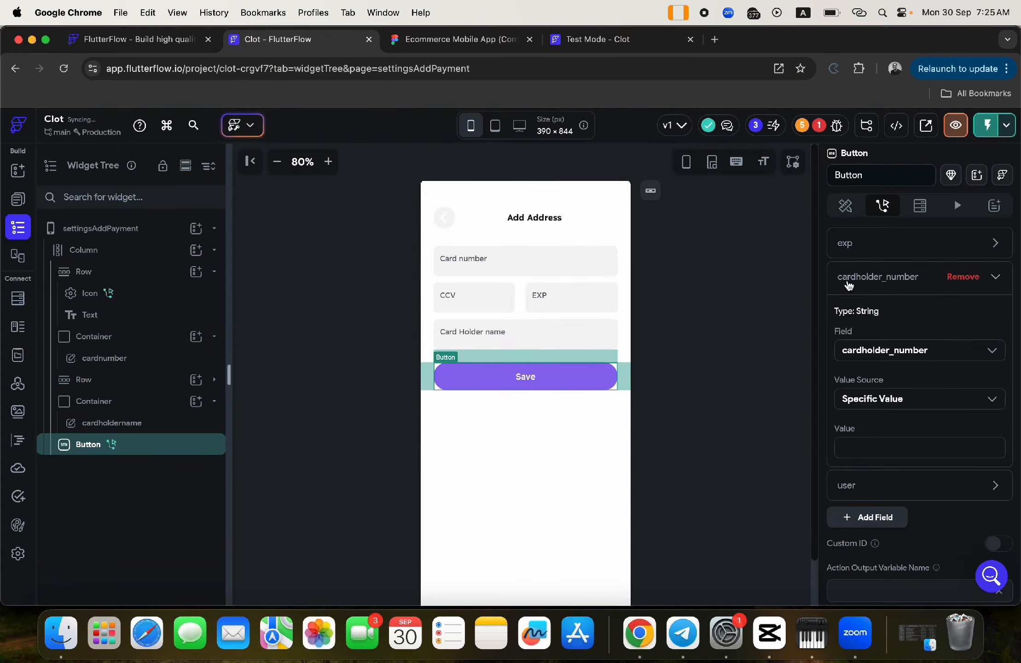
click(881, 399)
click(879, 429)
click(871, 399)
click(872, 449)
click(872, 434)
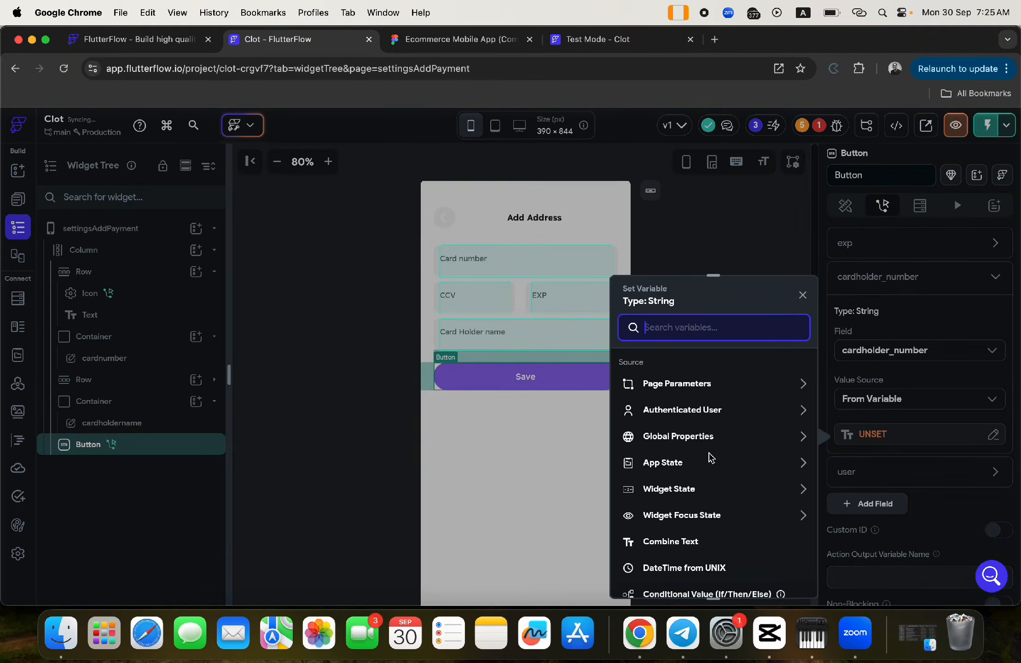
click(666, 490)
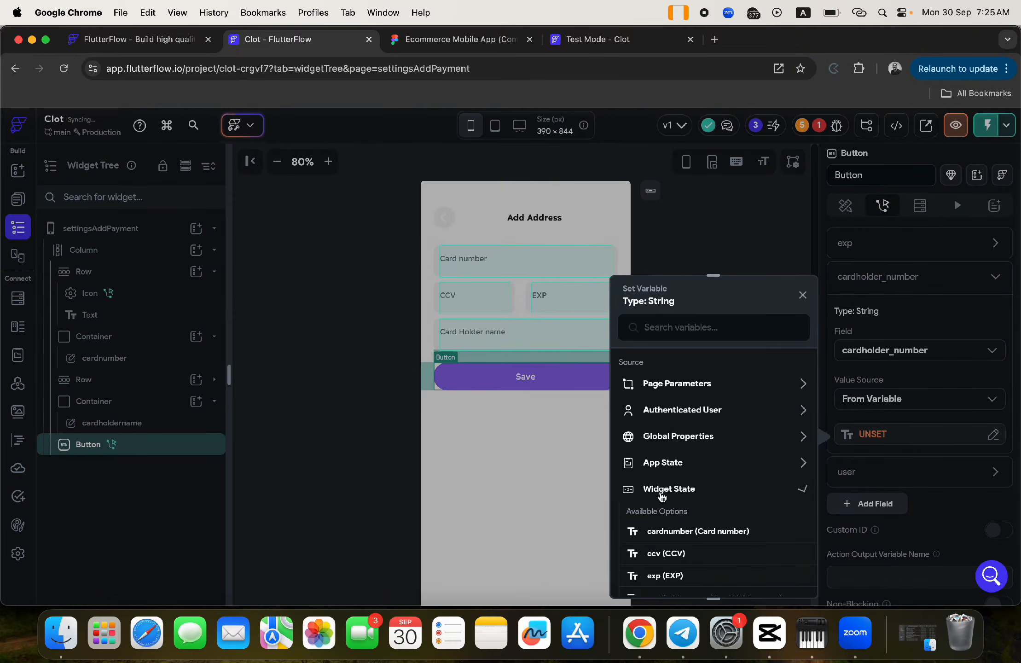
click(679, 533)
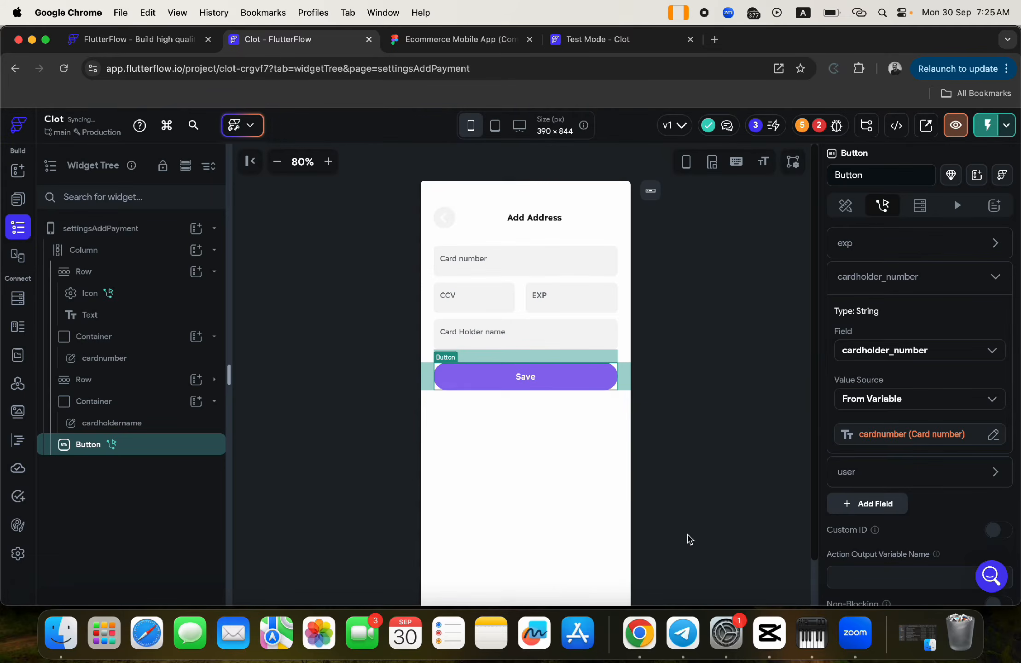
click(850, 278)
click(843, 243)
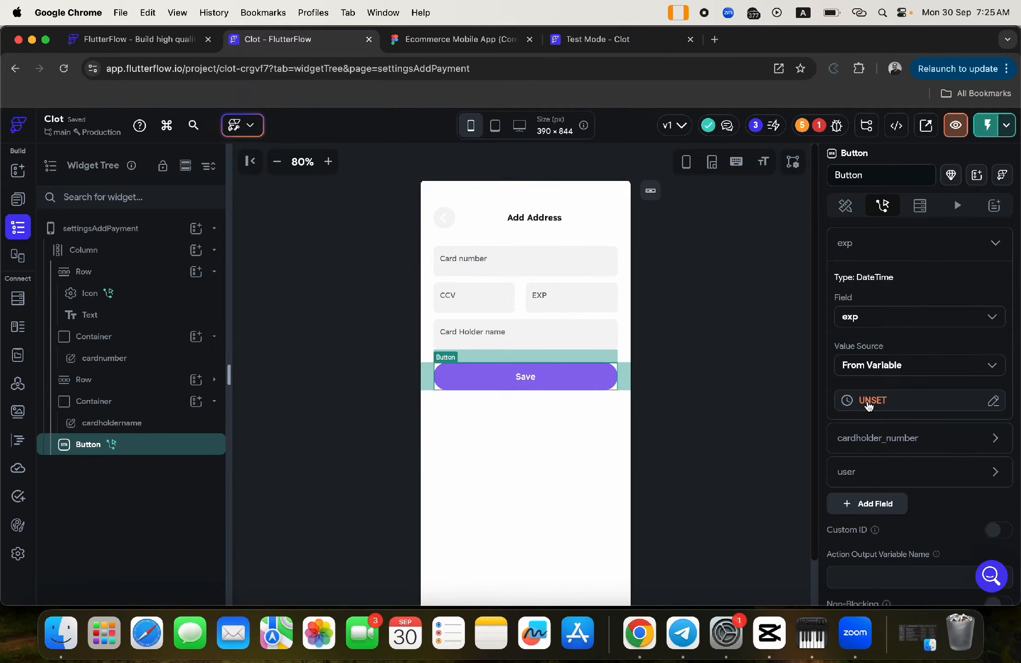
click(746, 363)
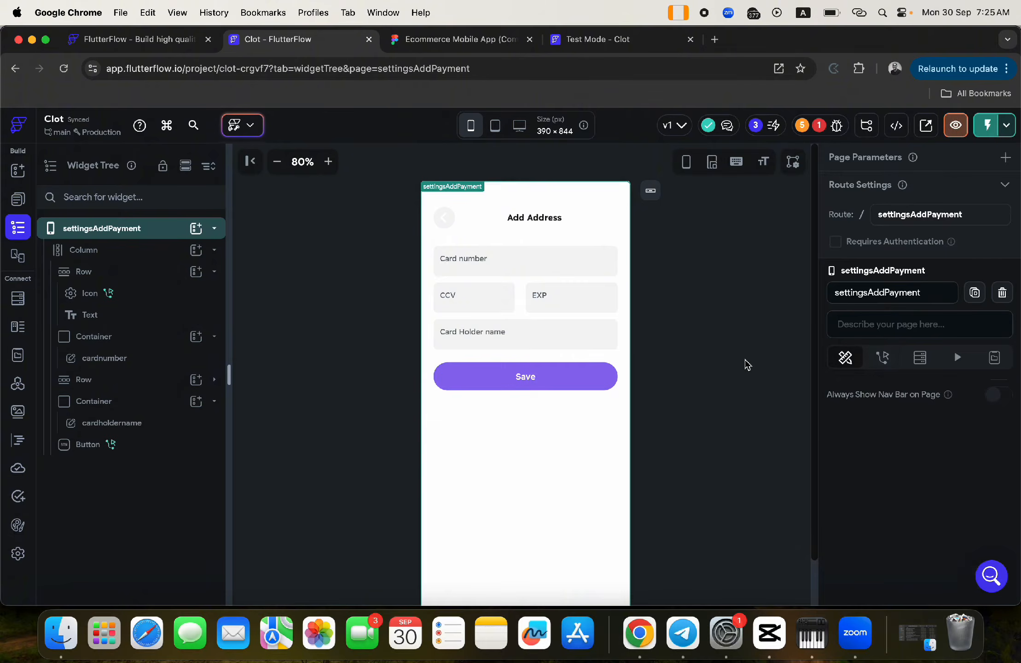
- Add a Date/Time Picker action to the EXP text field, found by searching 'date'
click(535, 300)
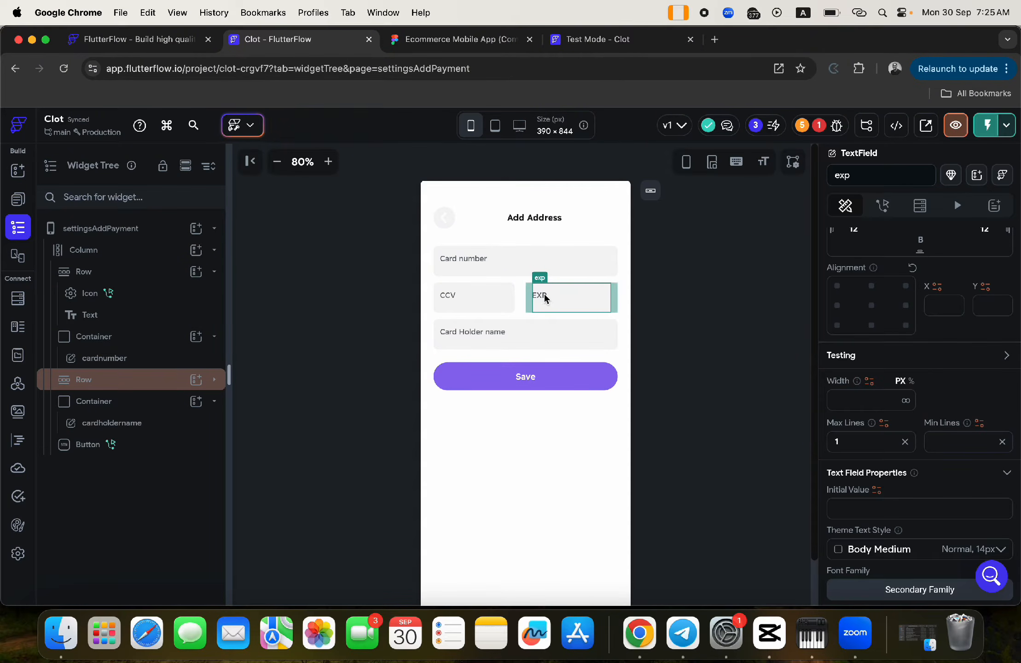
click(883, 205)
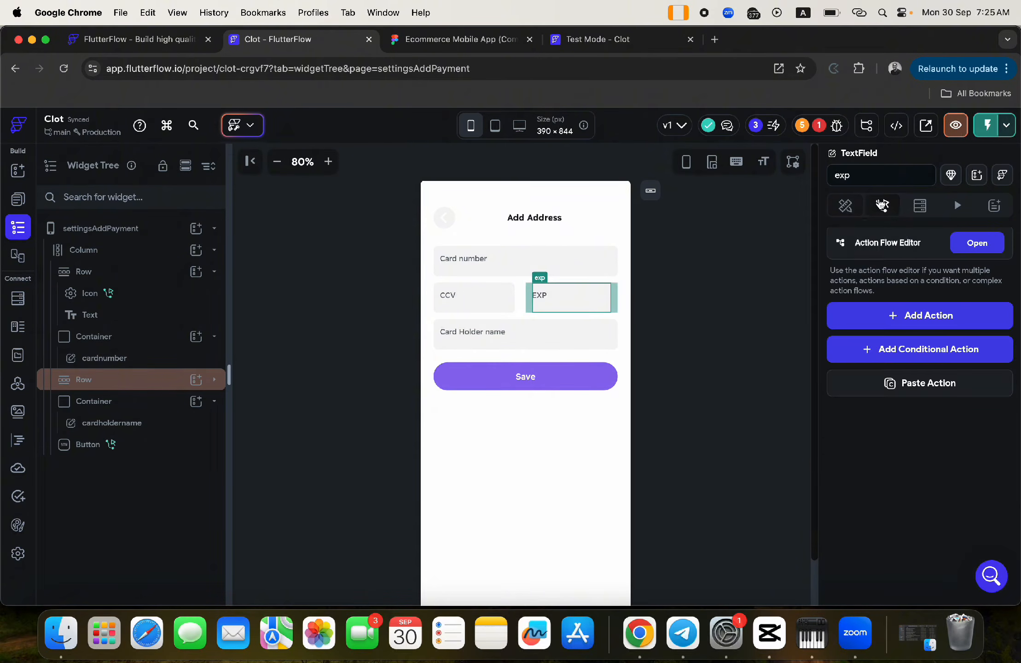
click(900, 316)
click(885, 417)
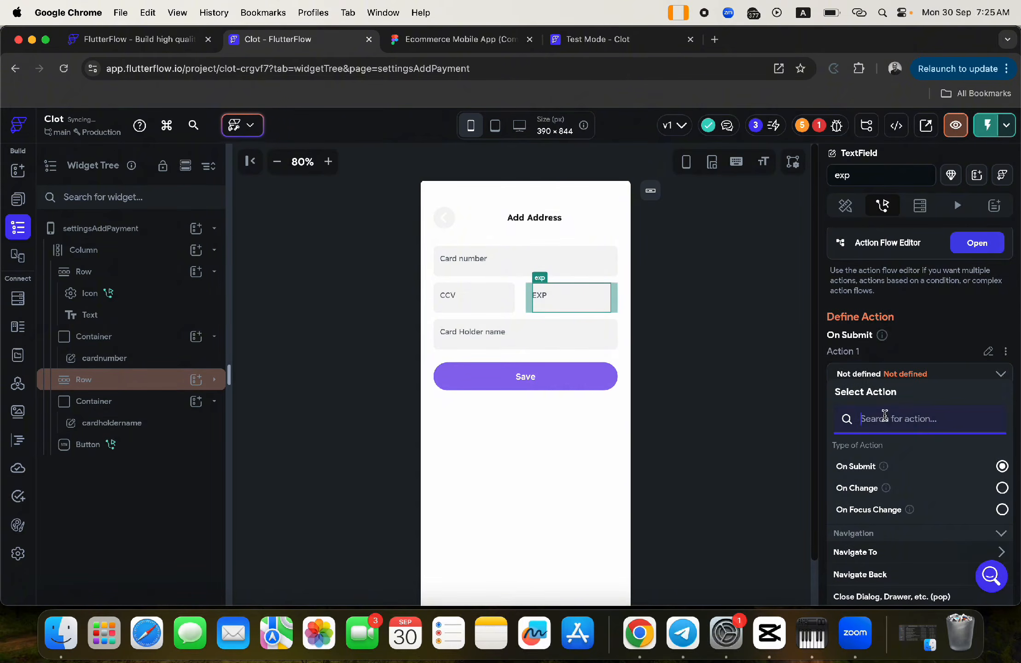
text(calend)
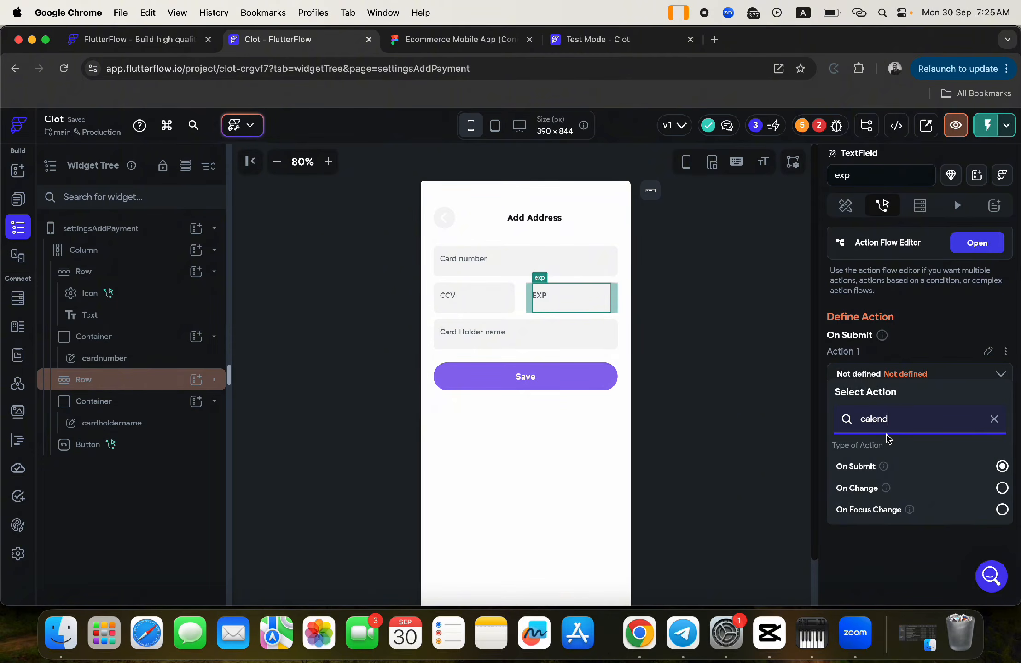
key(BackSpace)
key(BackSpace)
key(BackSpace)
scroll(893, 510, down, 5)
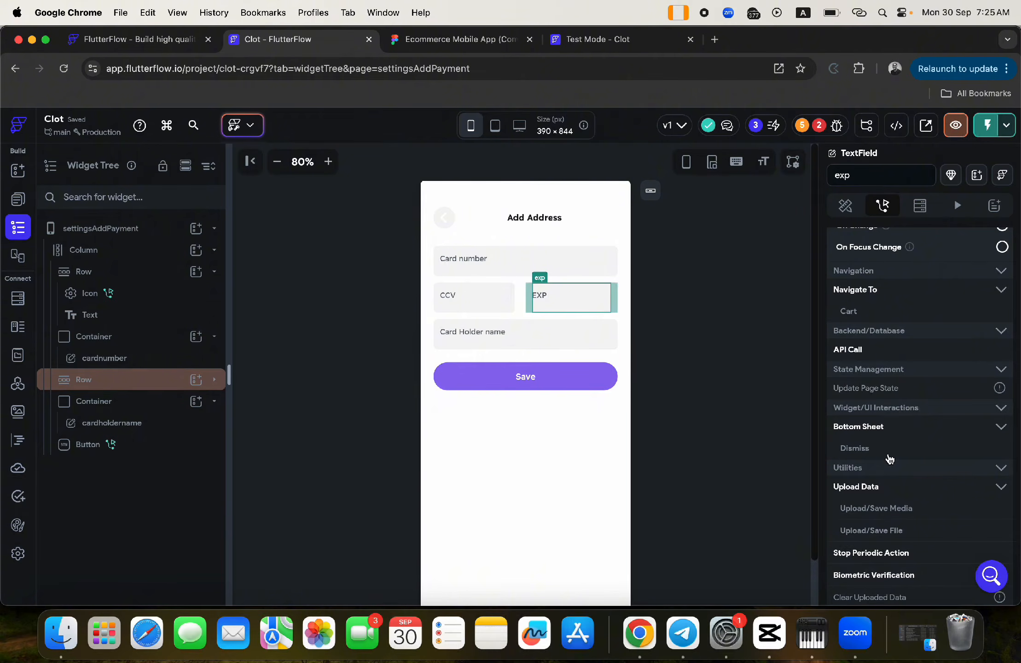
scroll(890, 458, down, 3)
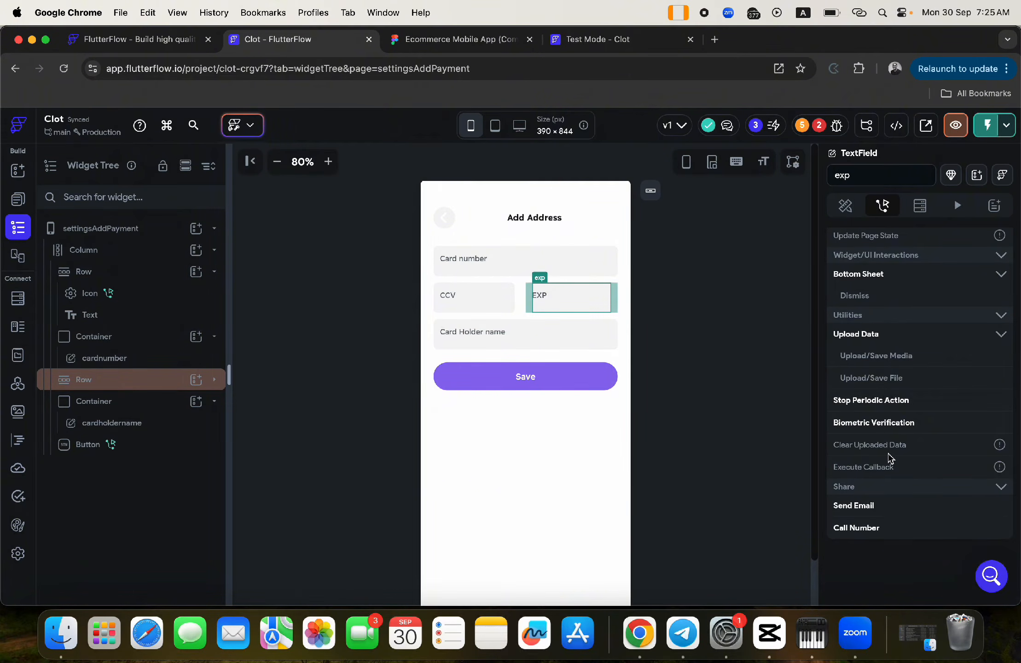
scroll(890, 457, up, 2)
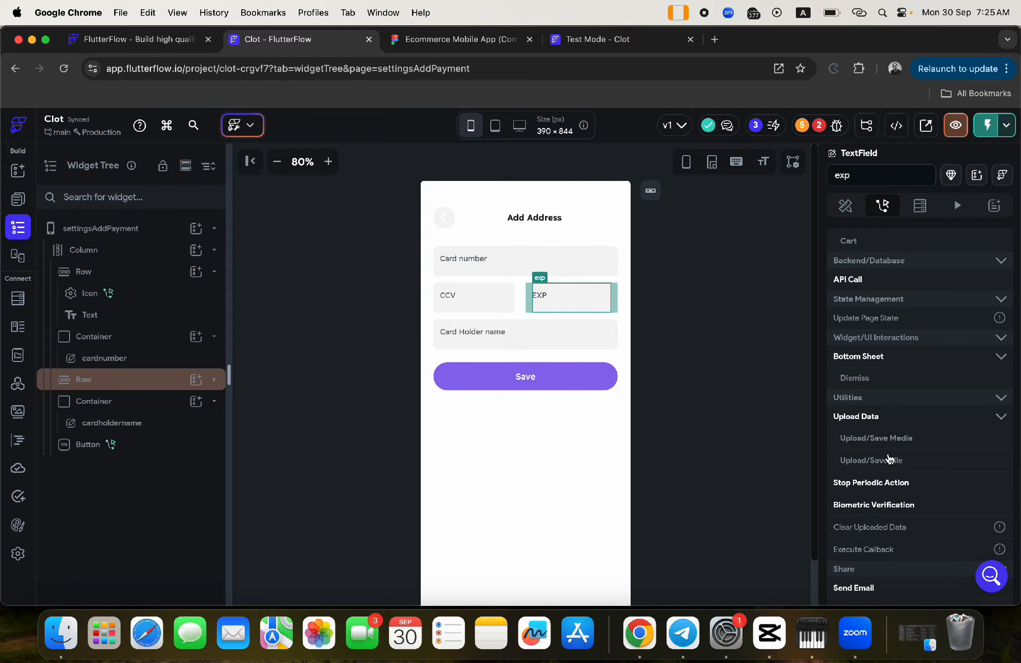
scroll(890, 459, up, 5)
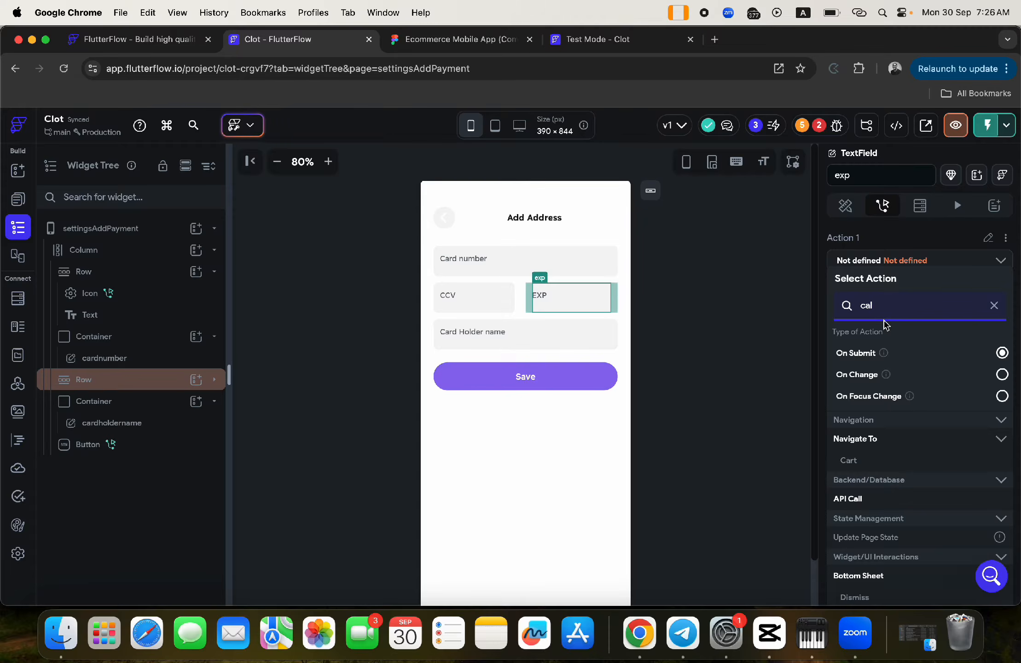
key(BackSpace)
key(BackSpace)
key(BackSpace)
text(date)
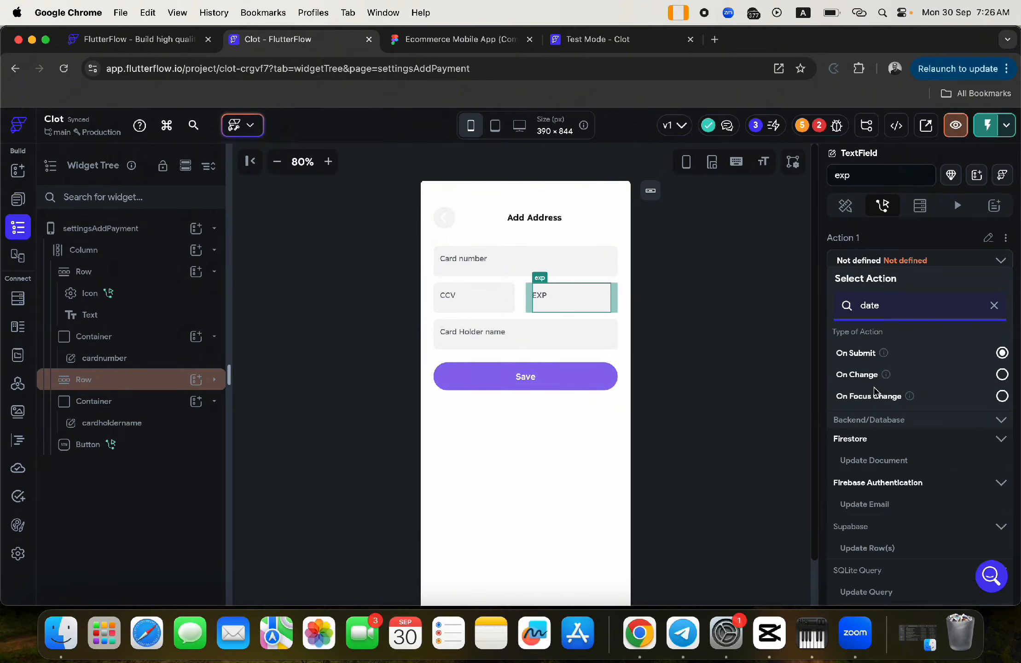
scroll(882, 472, down, 3)
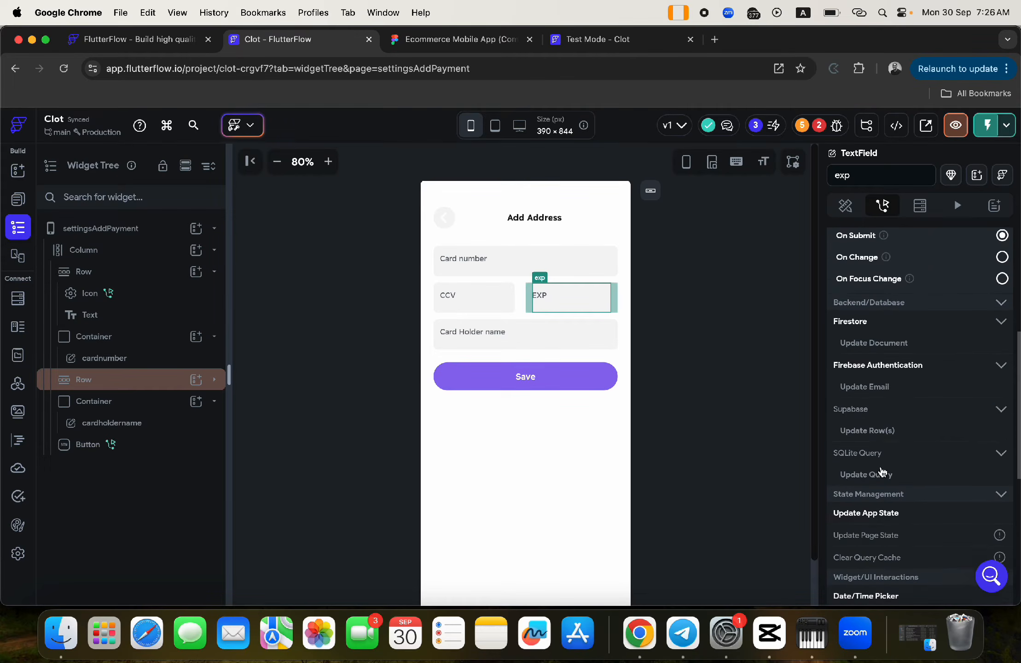
scroll(883, 472, down, 3)
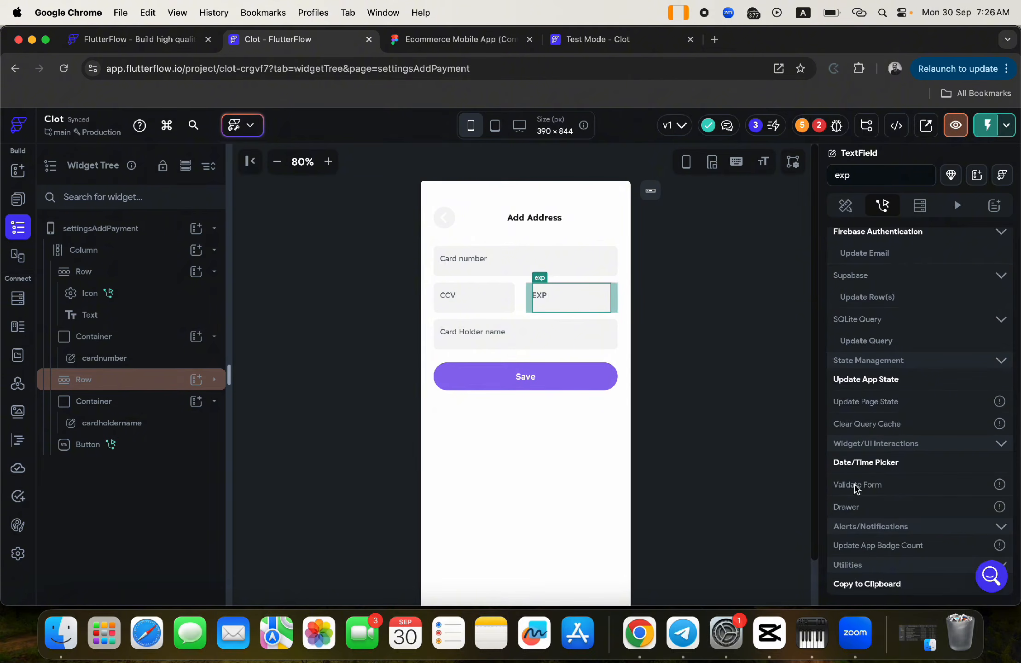
click(853, 463)
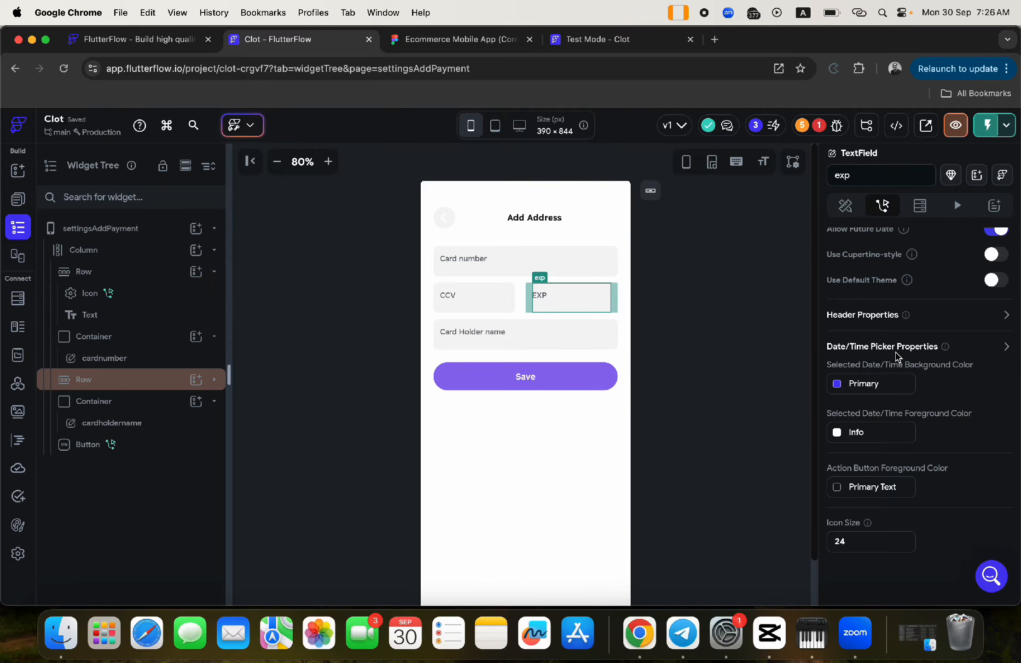
- Switch on Allow Past Date in the EXP field's date picker settings
scroll(897, 356, up, 5)
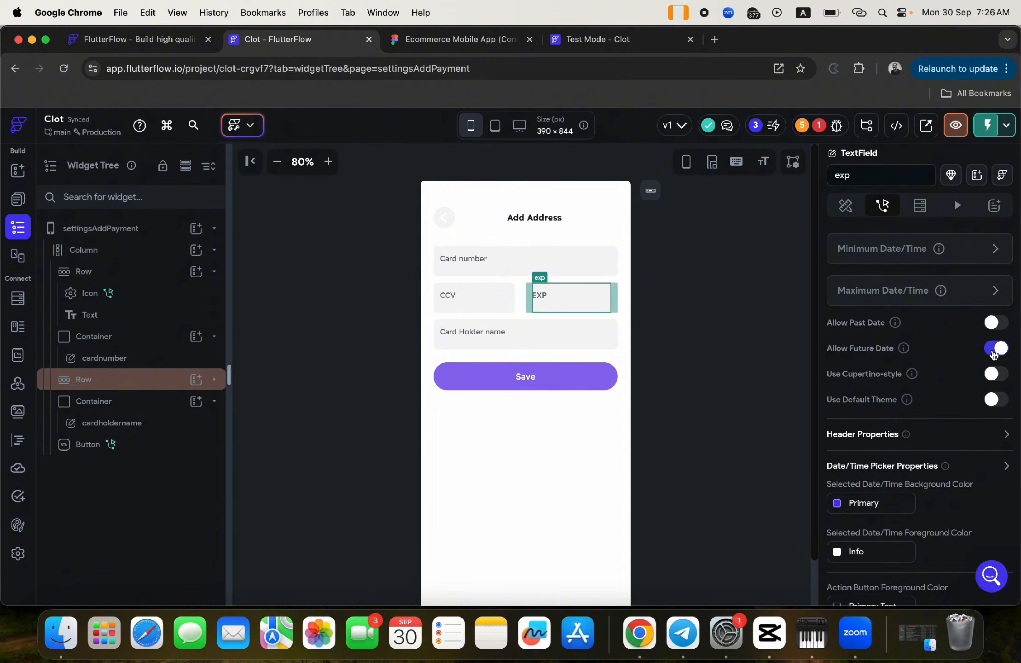
click(997, 324)
scroll(939, 396, up, 3)
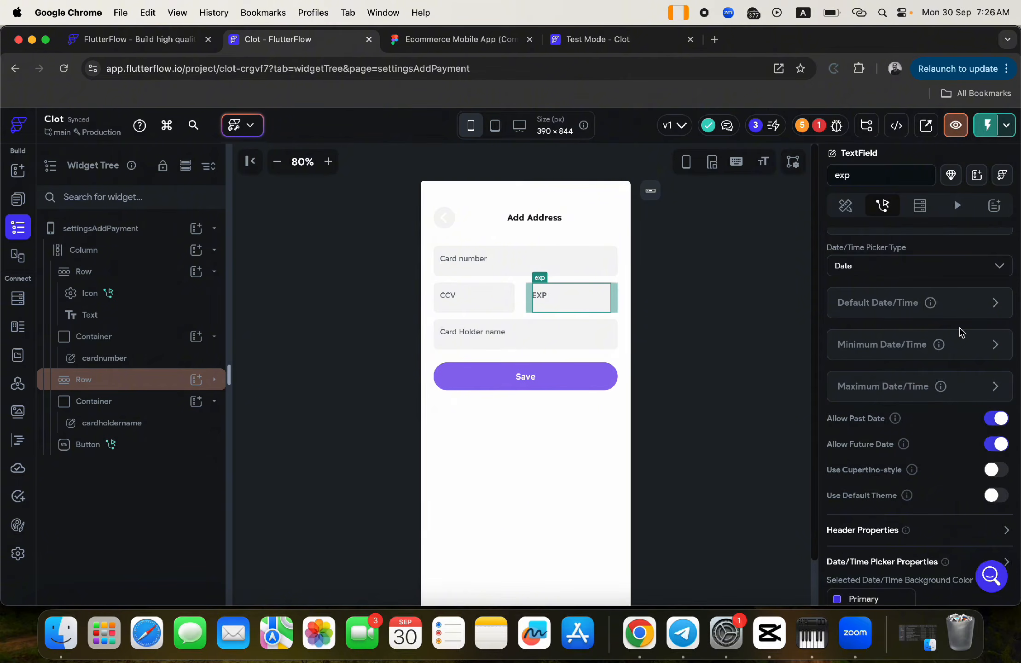
scroll(961, 455, down, 5)
scroll(962, 457, down, 2)
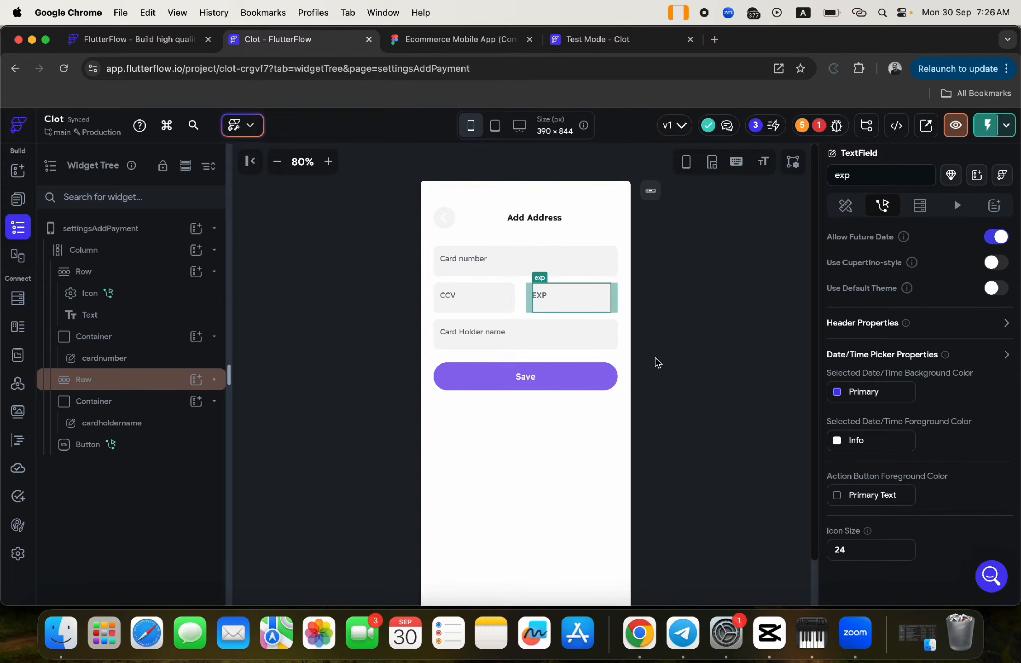
click(1008, 322)
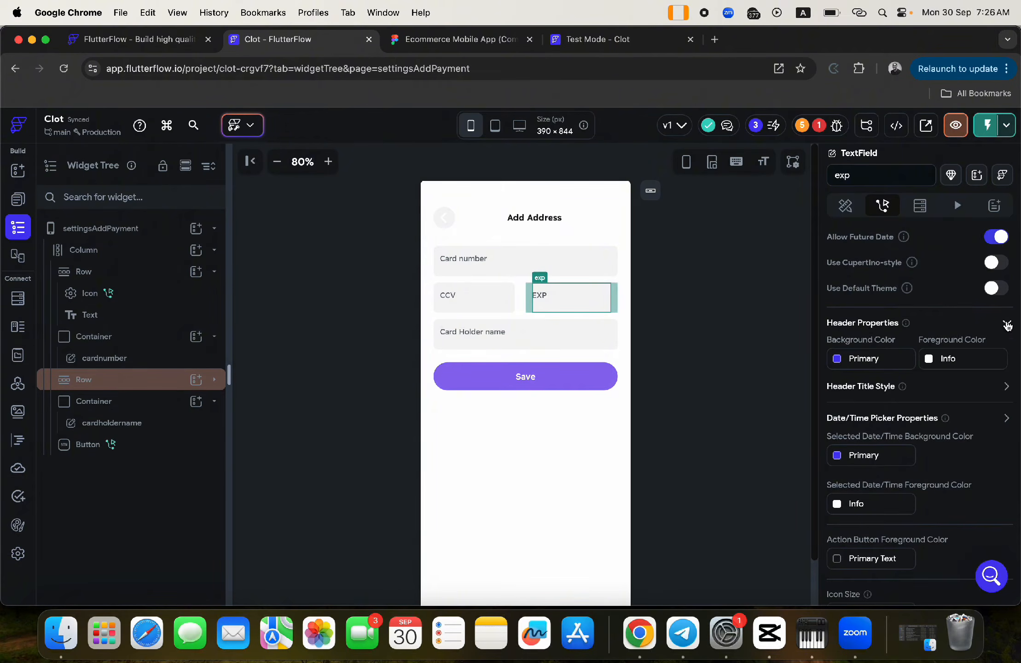
click(1009, 323)
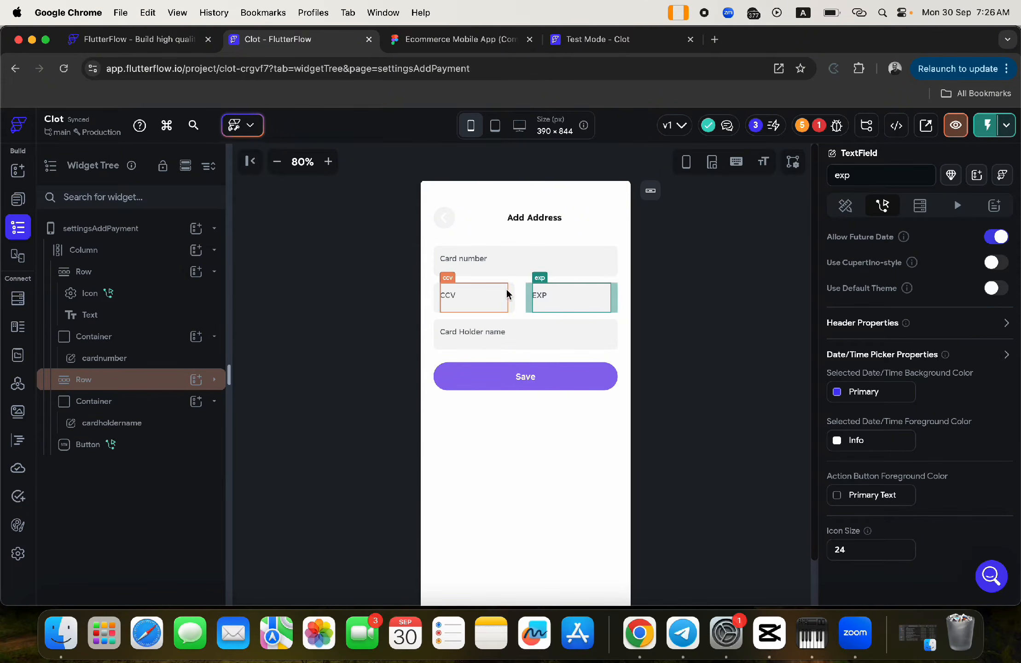
click(490, 386)
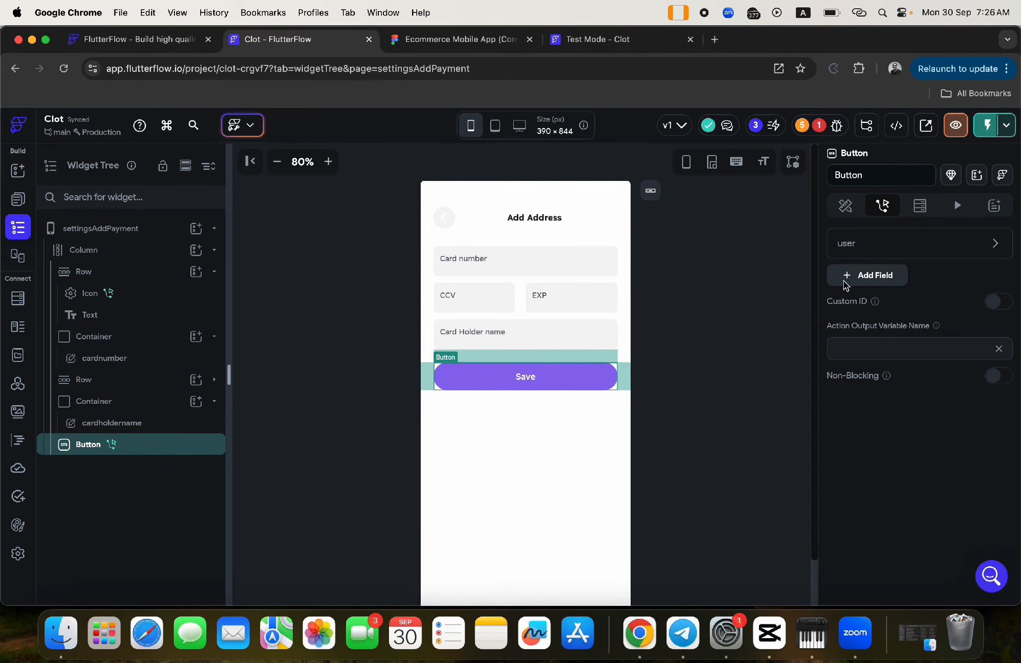
- Set the exp field to the widget state's Date Picked value
scroll(848, 260, up, 5)
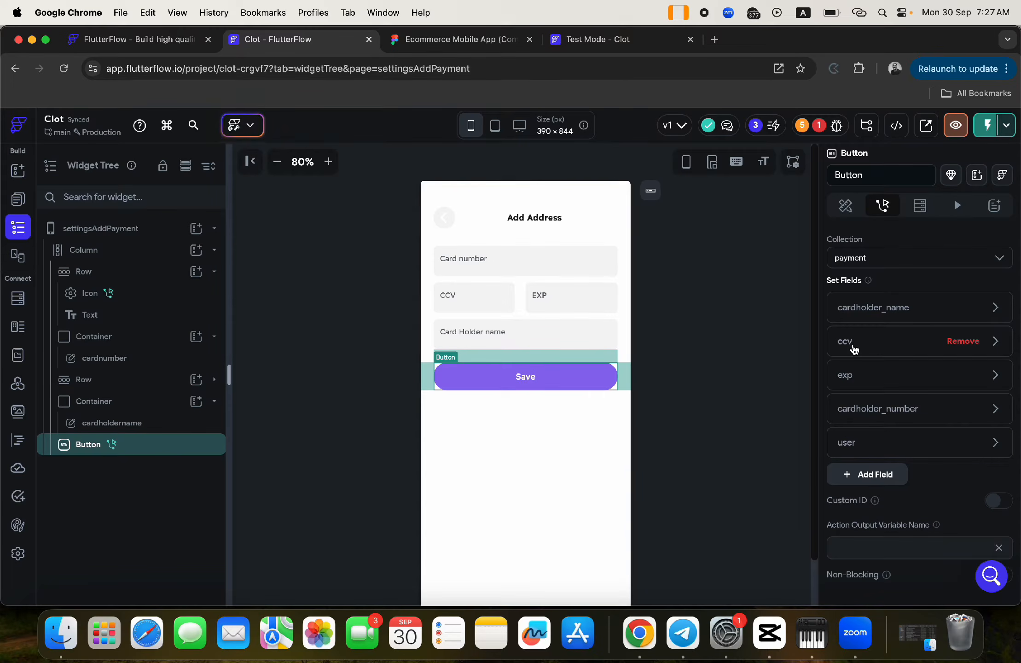
click(850, 376)
click(869, 532)
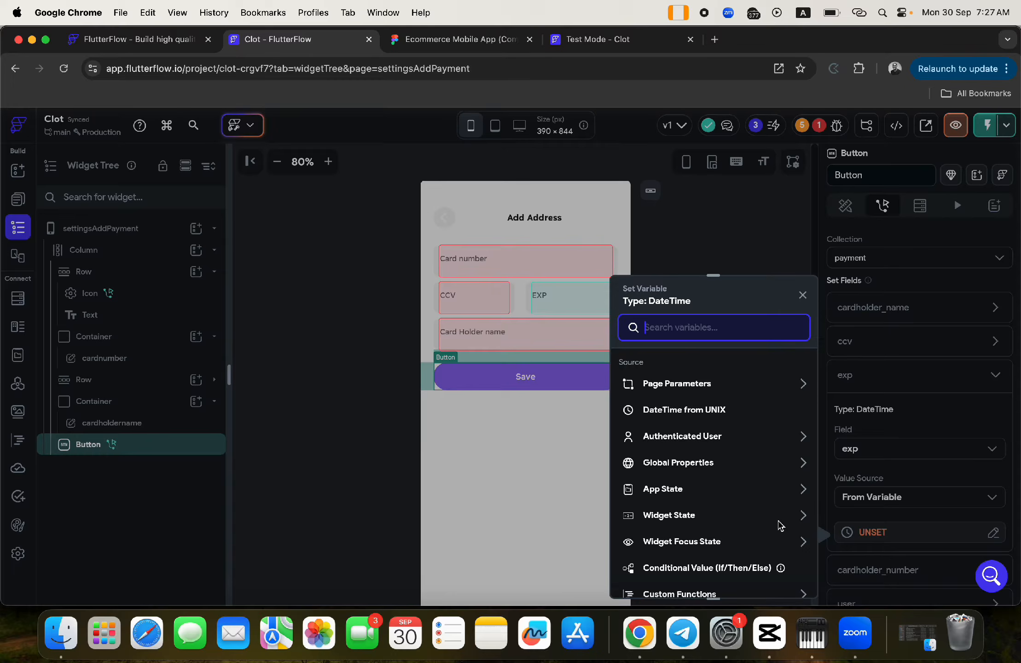
click(684, 516)
scroll(684, 515, down, 3)
click(664, 492)
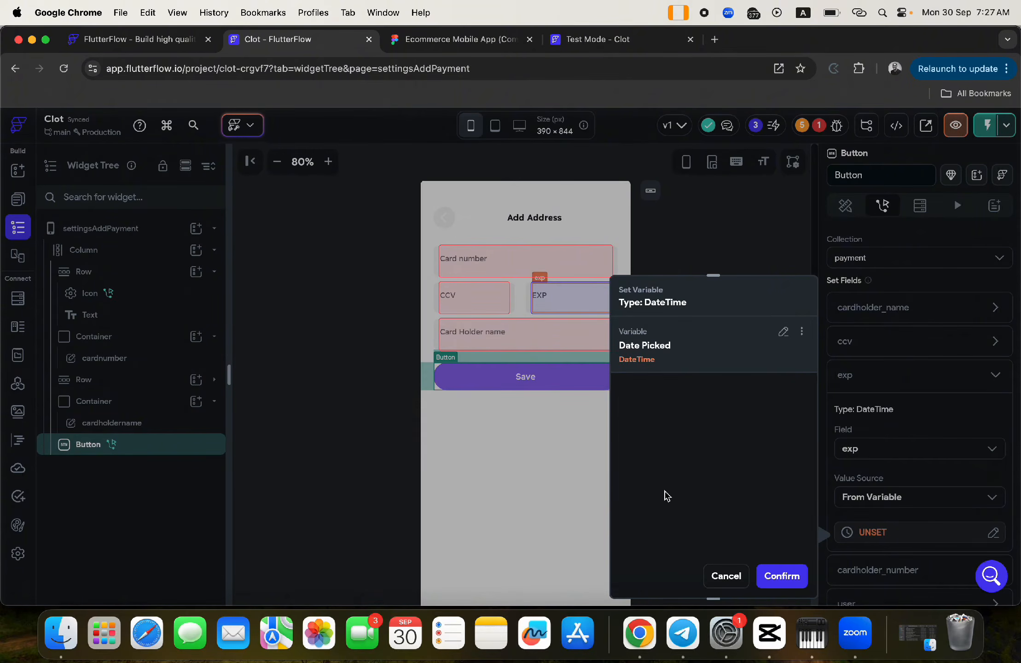
click(784, 575)
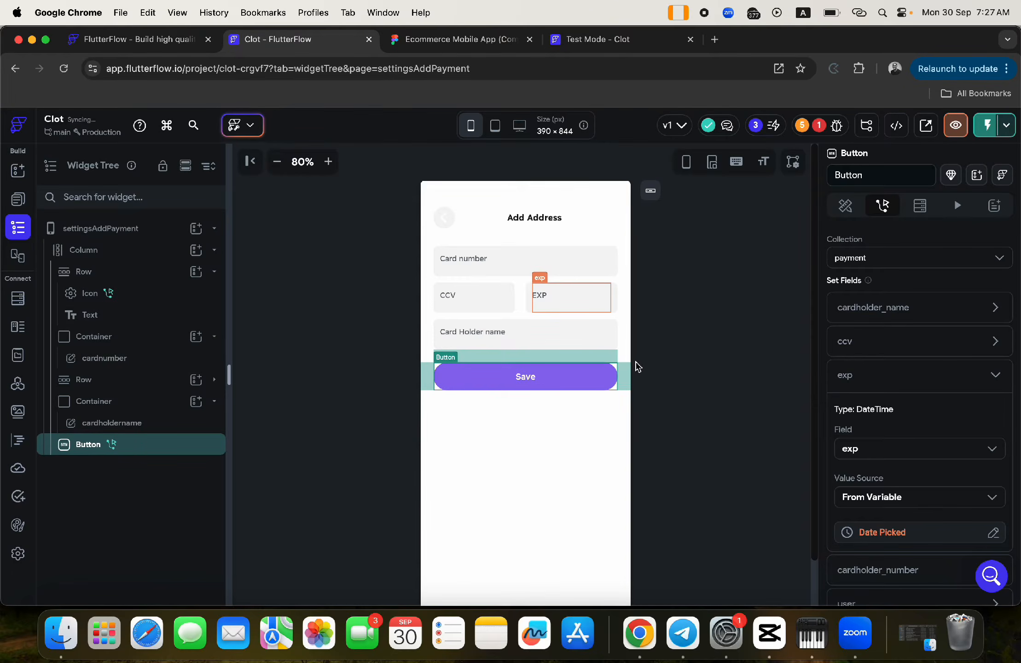
- Set cardholder_name to the Card Holder name field's value from widget state
click(531, 262)
click(553, 381)
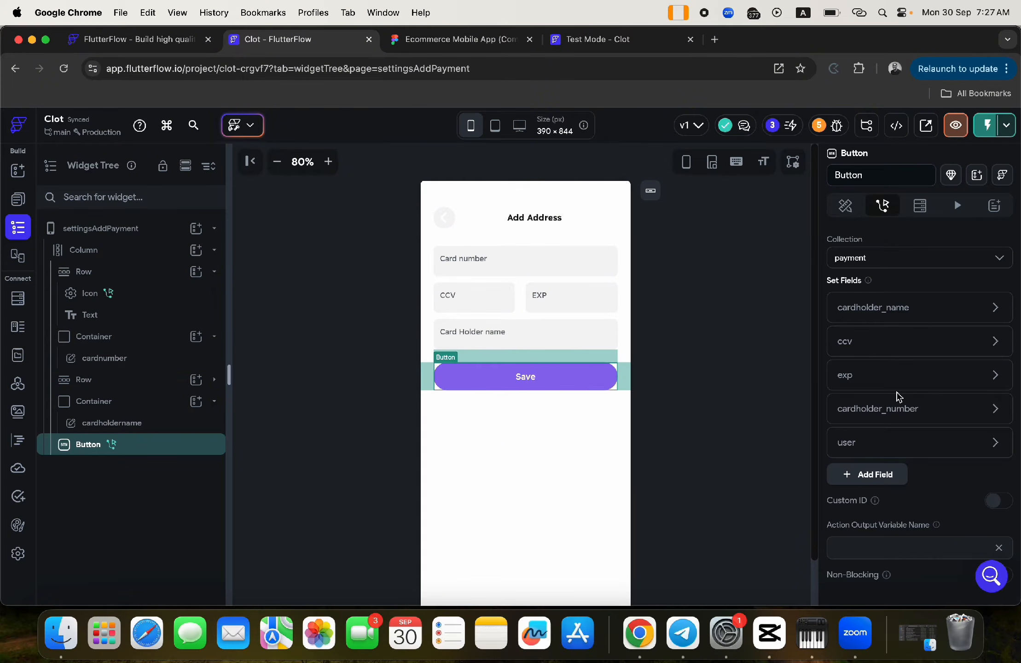
click(850, 308)
click(877, 429)
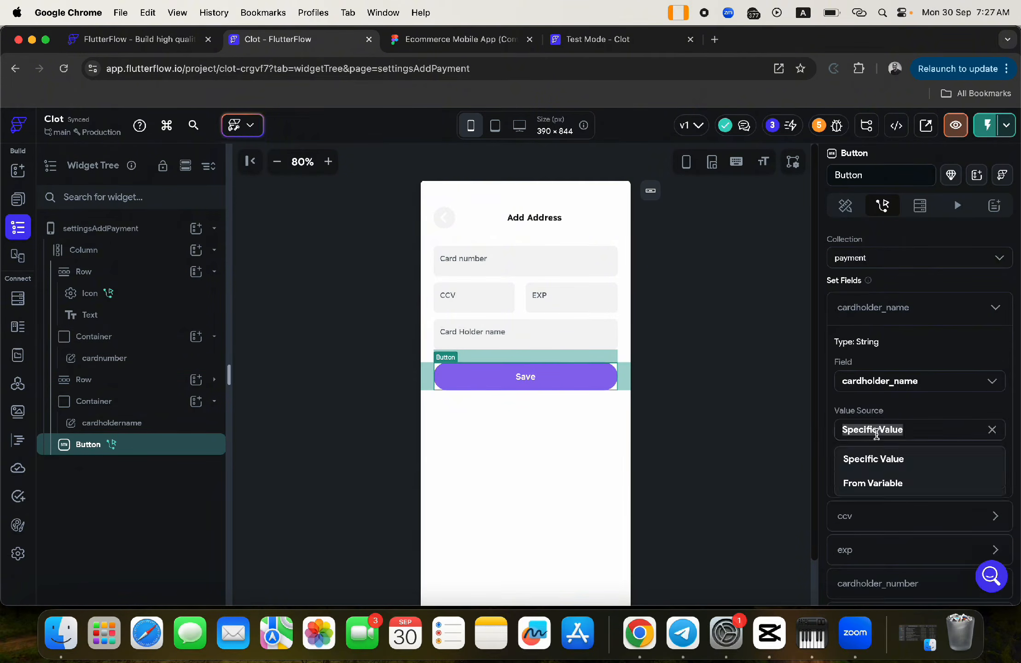
click(875, 484)
click(875, 466)
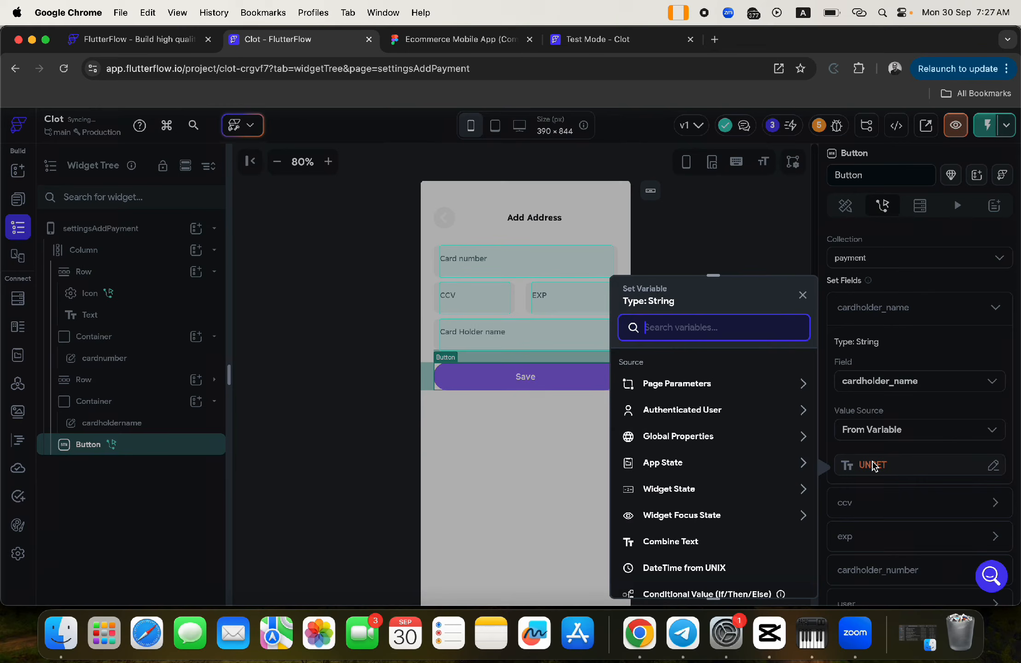
click(701, 489)
scroll(681, 543, down, 1)
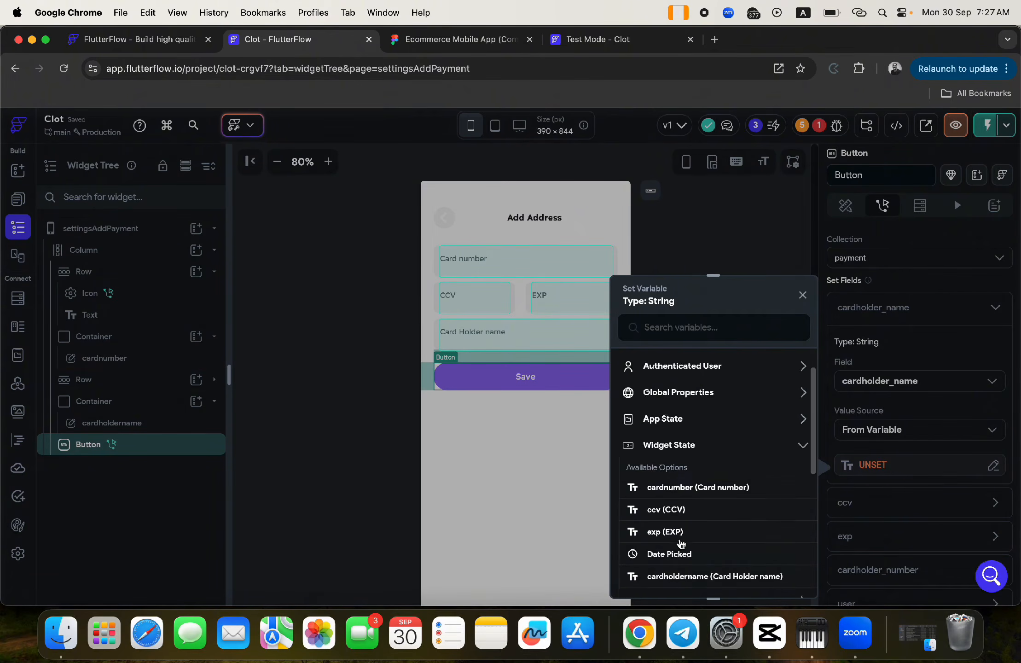
click(682, 551)
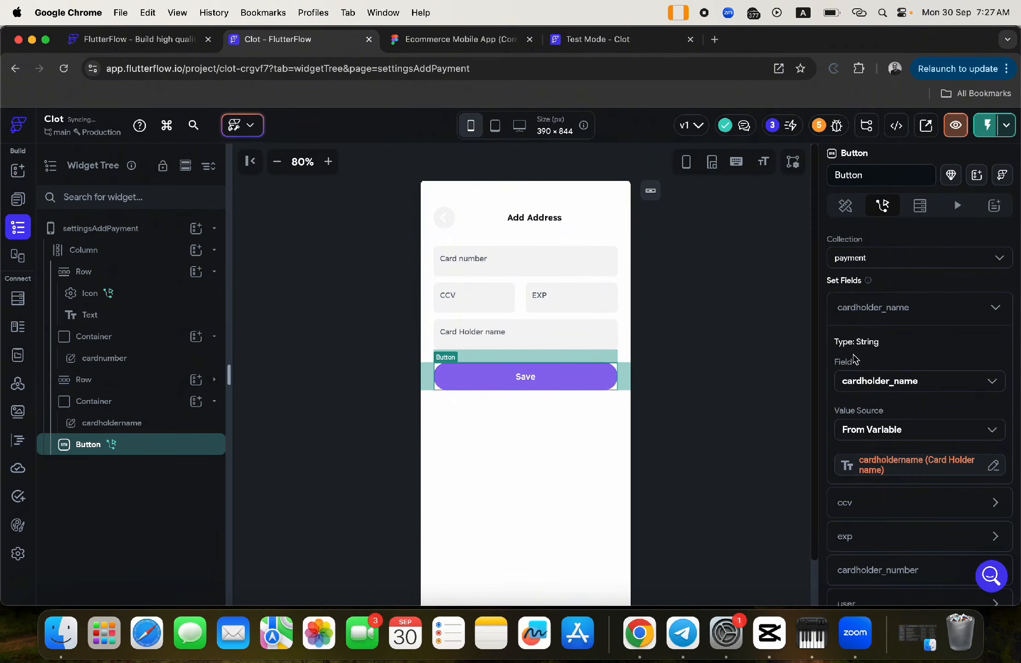
click(857, 307)
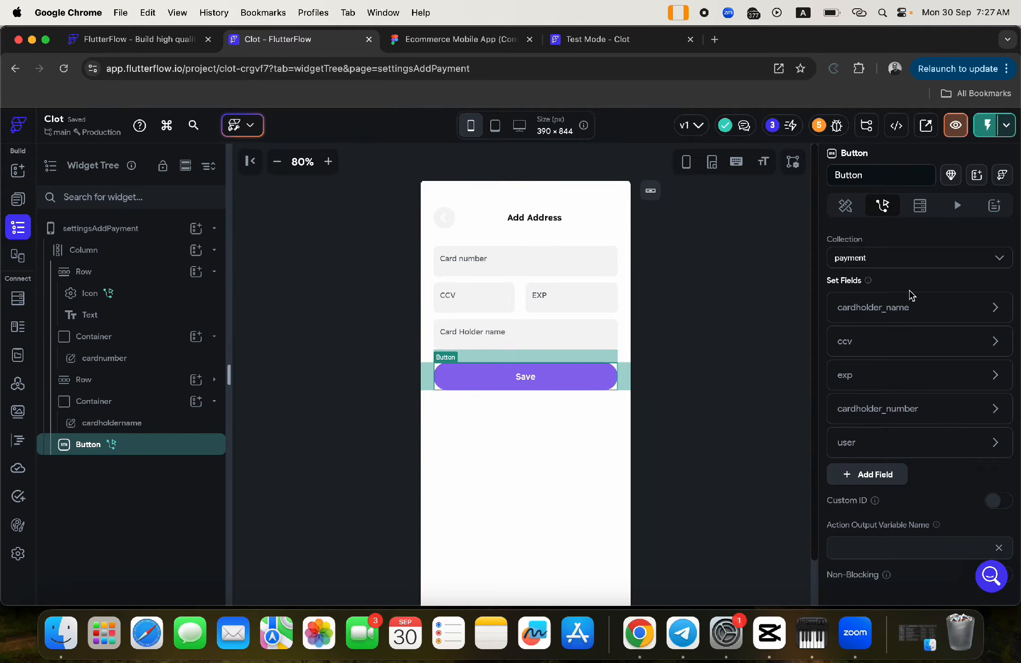
scroll(911, 295, up, 5)
- Add a Show Snack Bar action after Create Document and start typing its success message
click(972, 280)
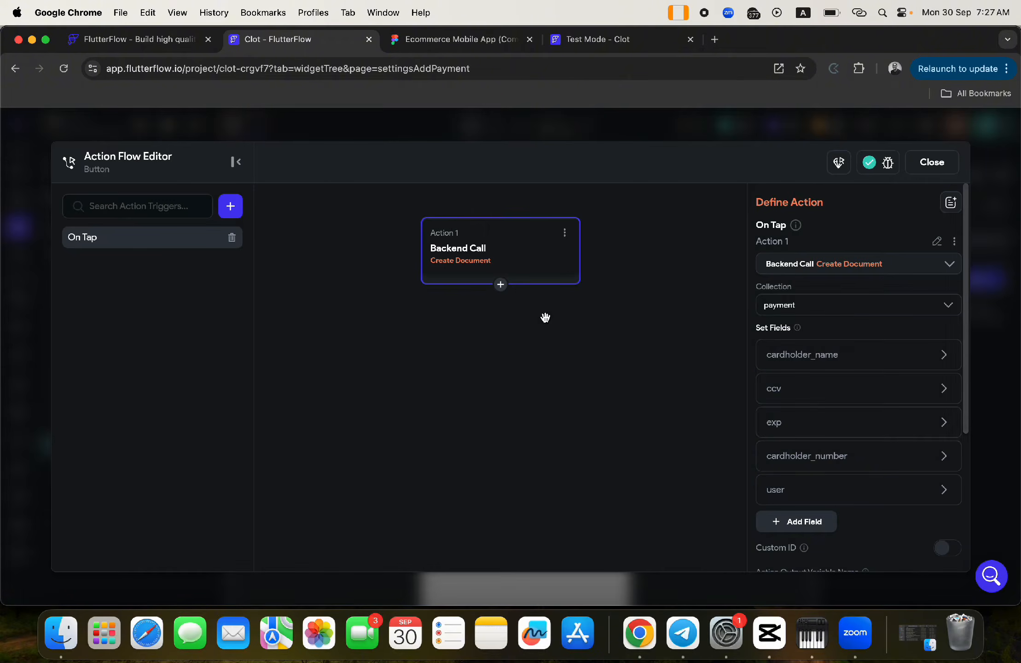
click(500, 285)
click(483, 307)
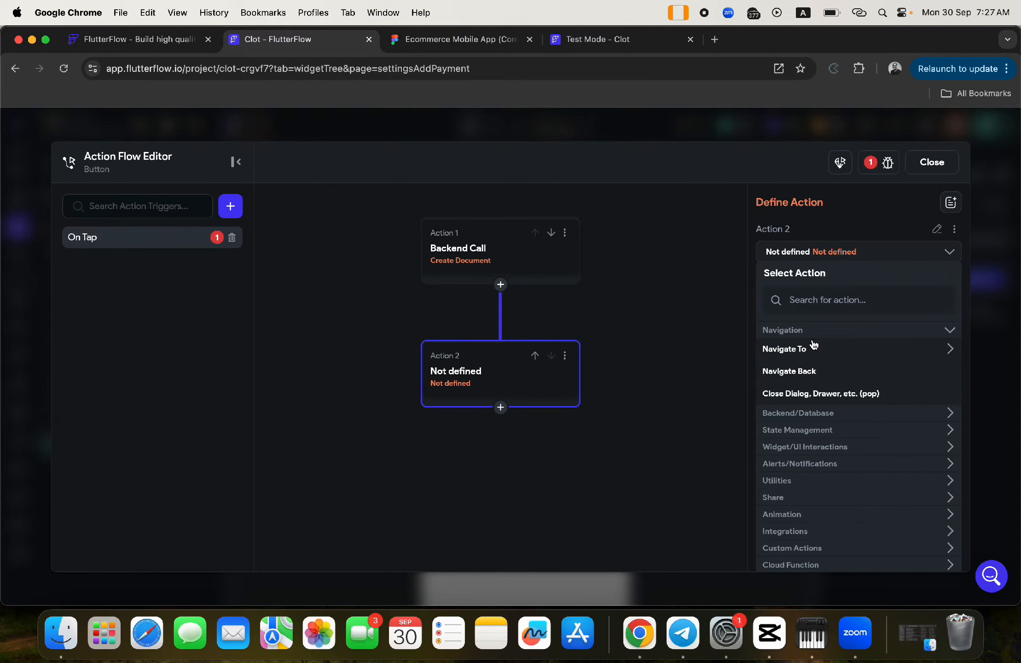
click(806, 299)
text(sna)
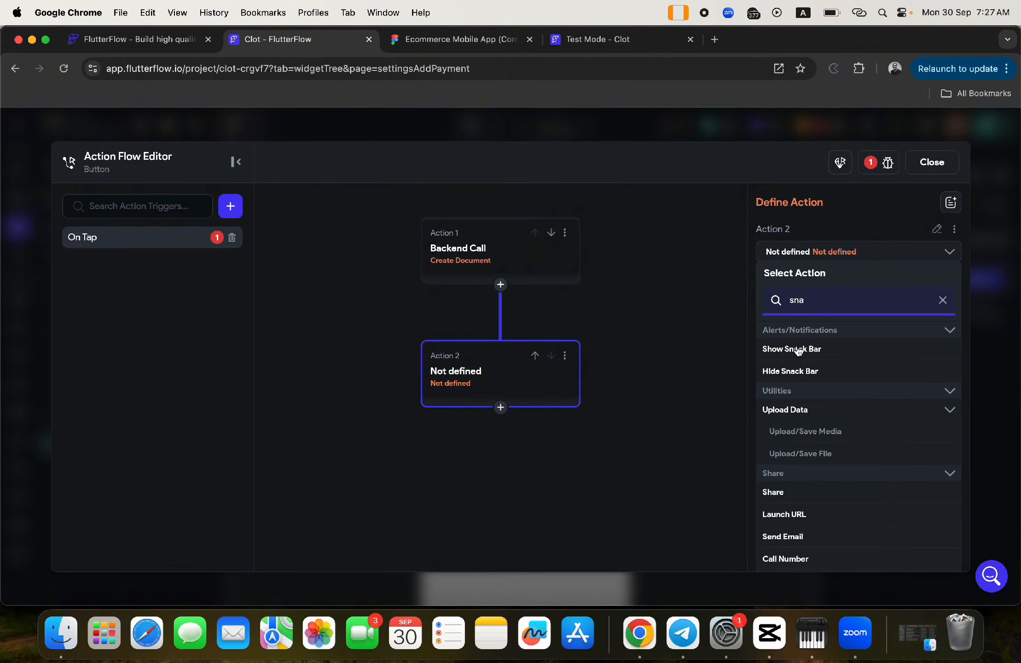
click(793, 351)
text(Yay! Payment details saved.)
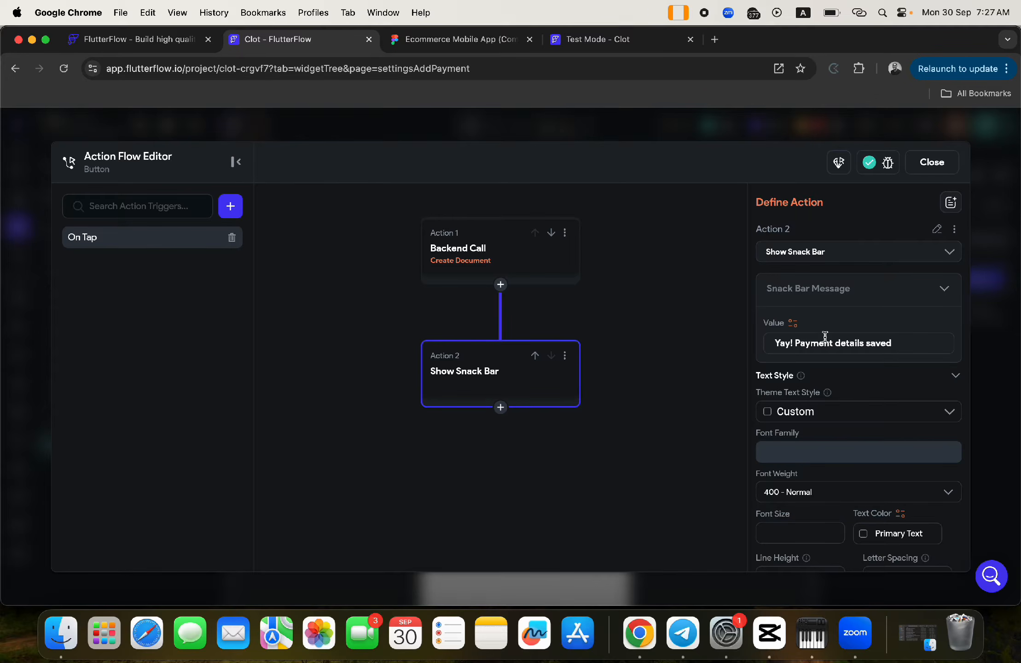
- Set the snack bar duration to 2000 ms
scroll(877, 396, down, 10)
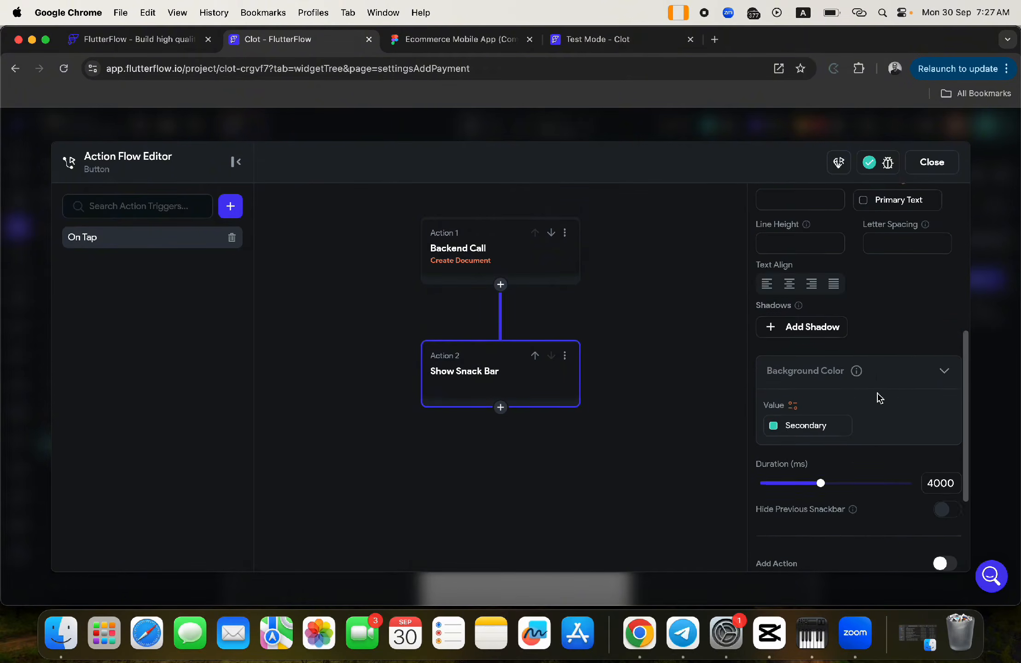
click(935, 433)
key(BackSpace)
text(2)
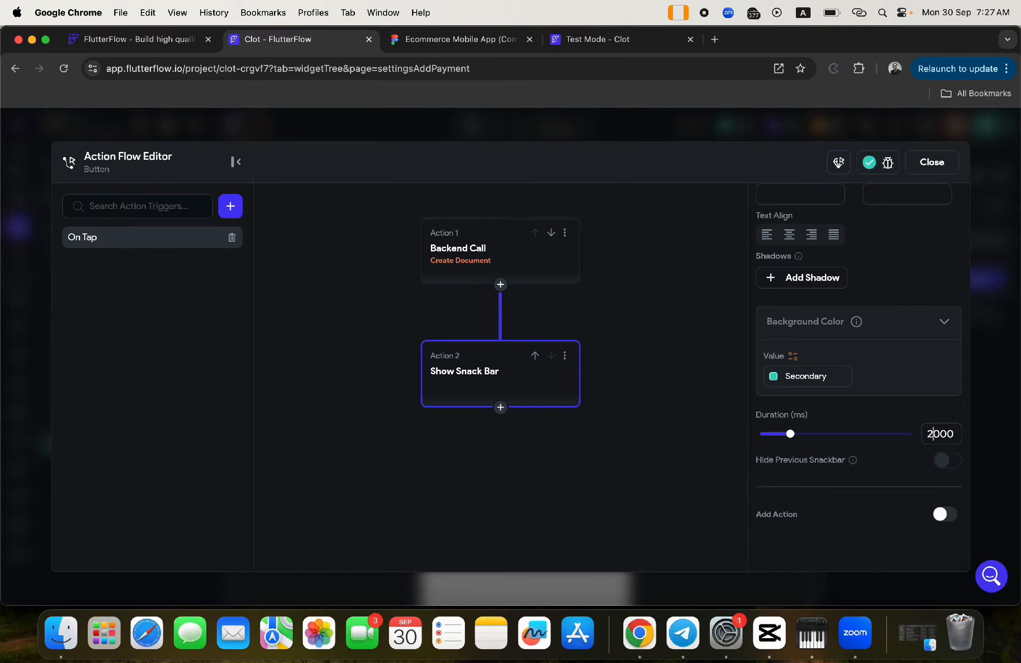
- Copy the Save button's #8E6CEF fill from Figma and apply it as the snack bar background
click(461, 39)
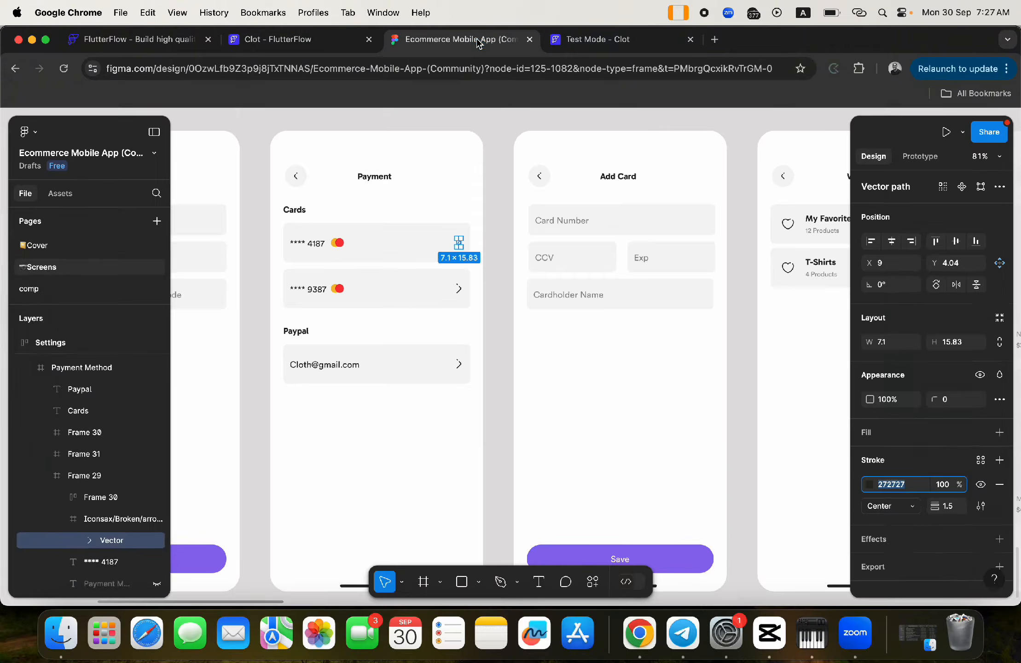
click(671, 564)
double_click(672, 565)
double_click(671, 564)
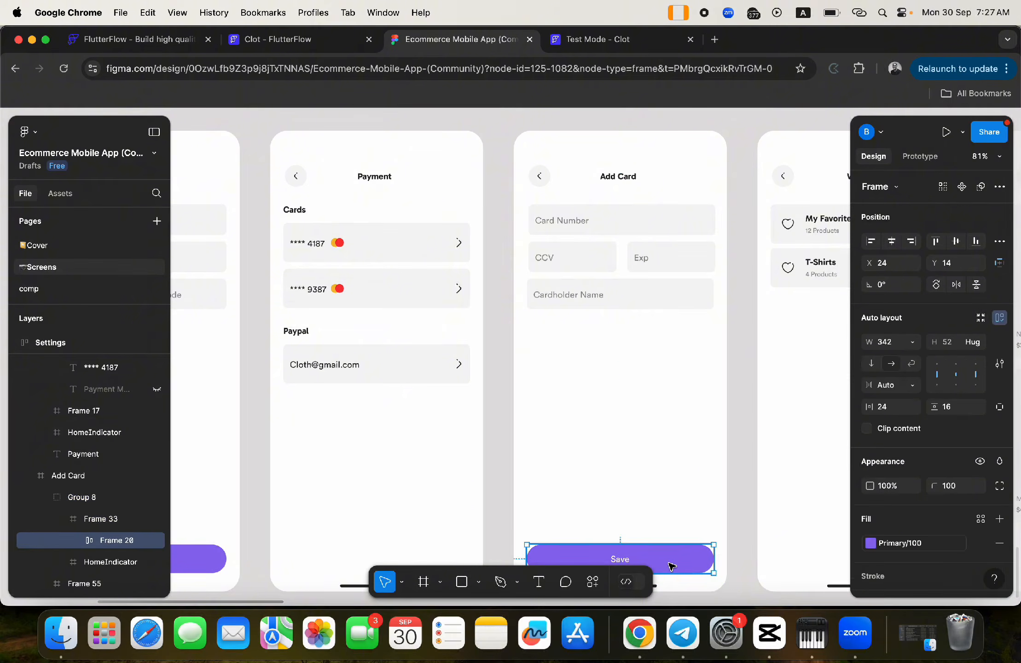
click(981, 545)
click(903, 543)
key(cmd+c)
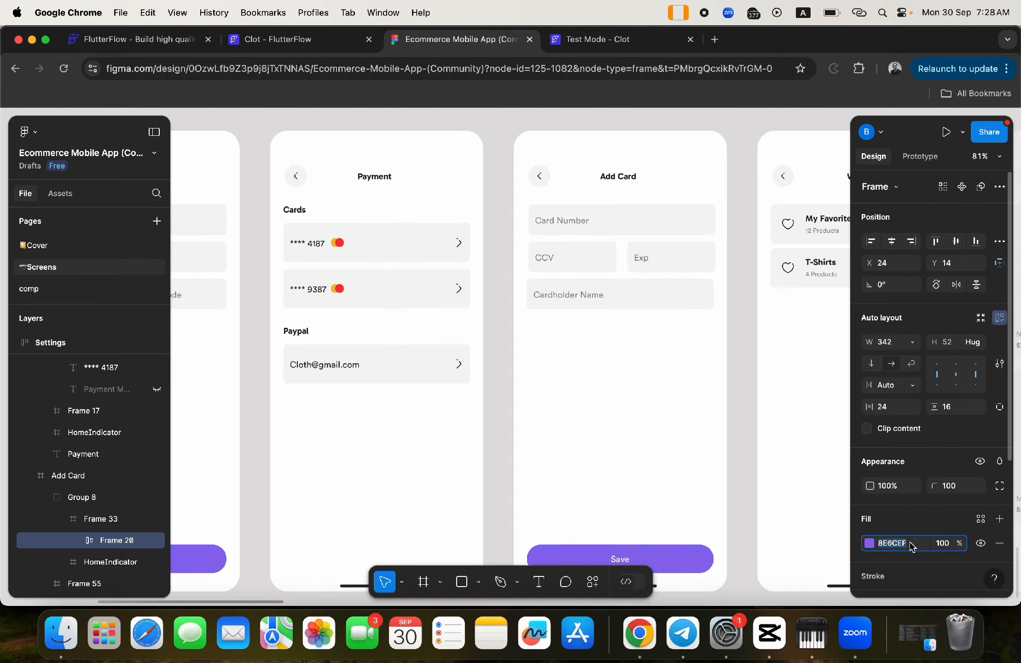
click(272, 41)
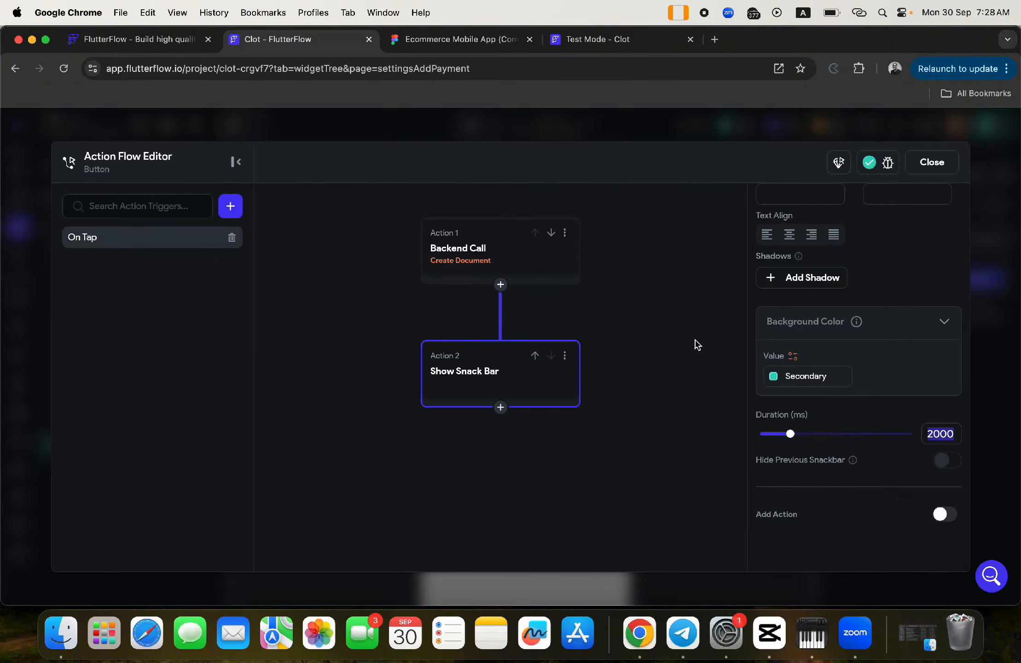
click(799, 378)
key(cmd+v)
key(Return)
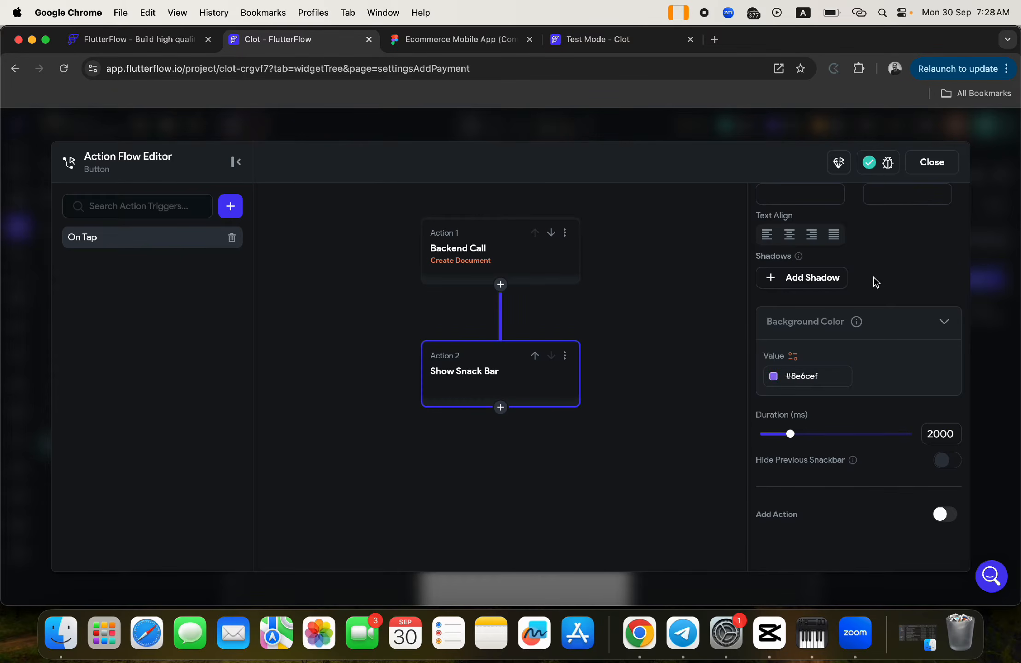
- Set the snack bar text colour to Secondary Background and add a third action after it
scroll(873, 286, up, 5)
scroll(884, 311, up, 3)
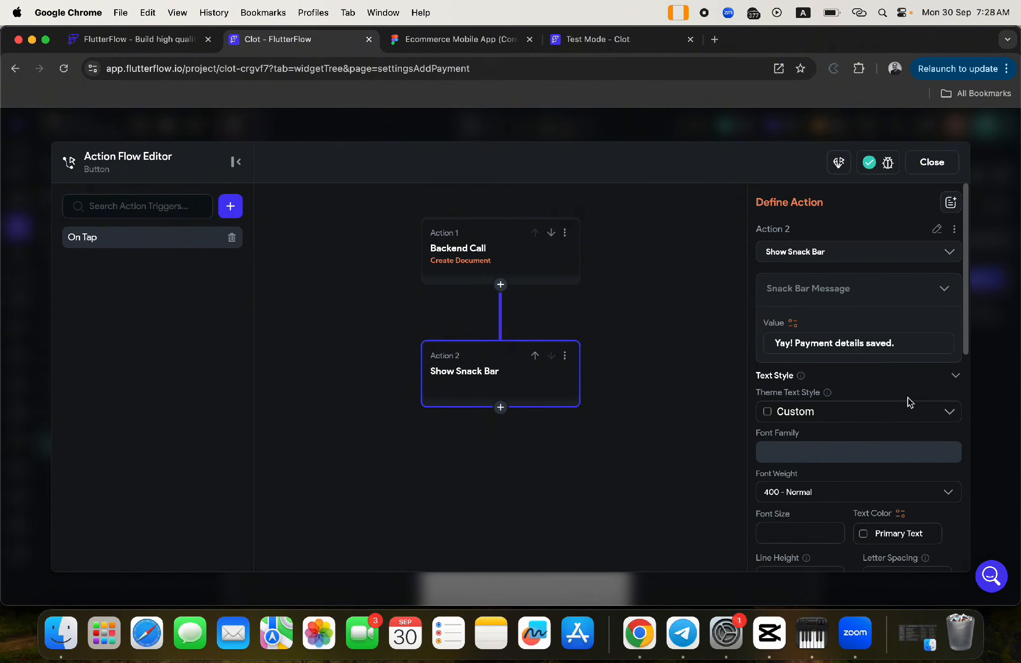
scroll(907, 403, down, 3)
click(864, 413)
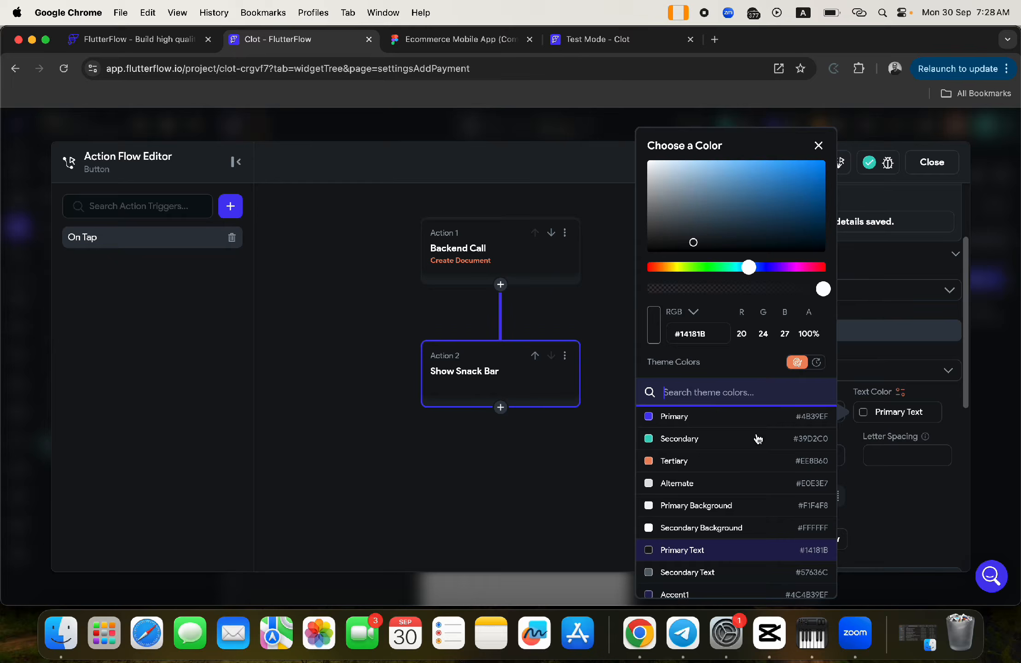
click(672, 529)
click(592, 323)
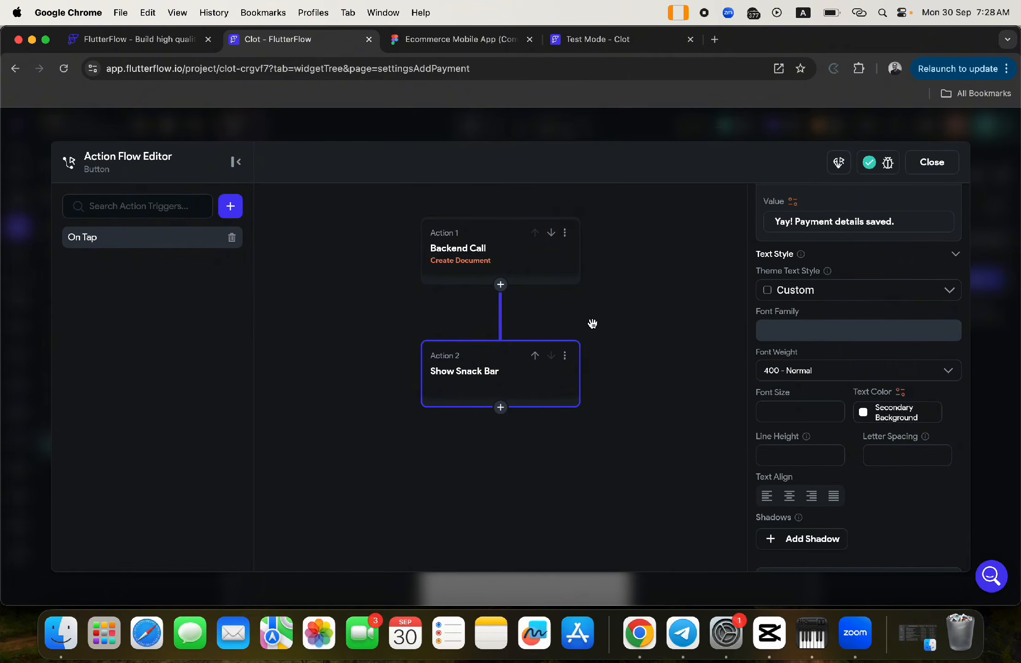
click(501, 407)
click(489, 431)
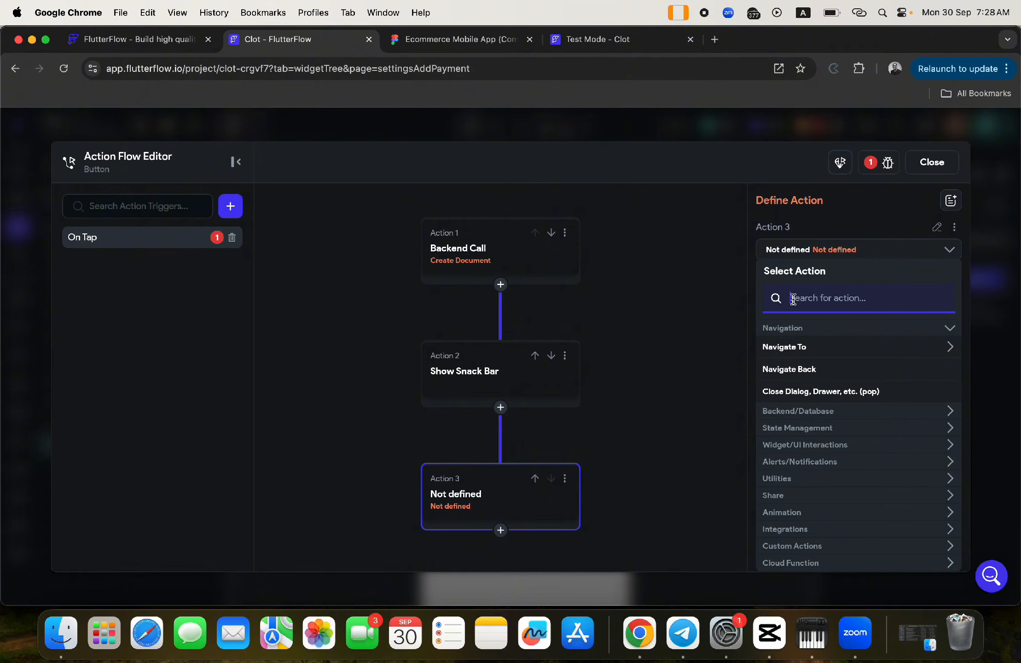
- Make Action 3 navigate to settingsPayment with an Instant transition and close the action editor
text(pay)
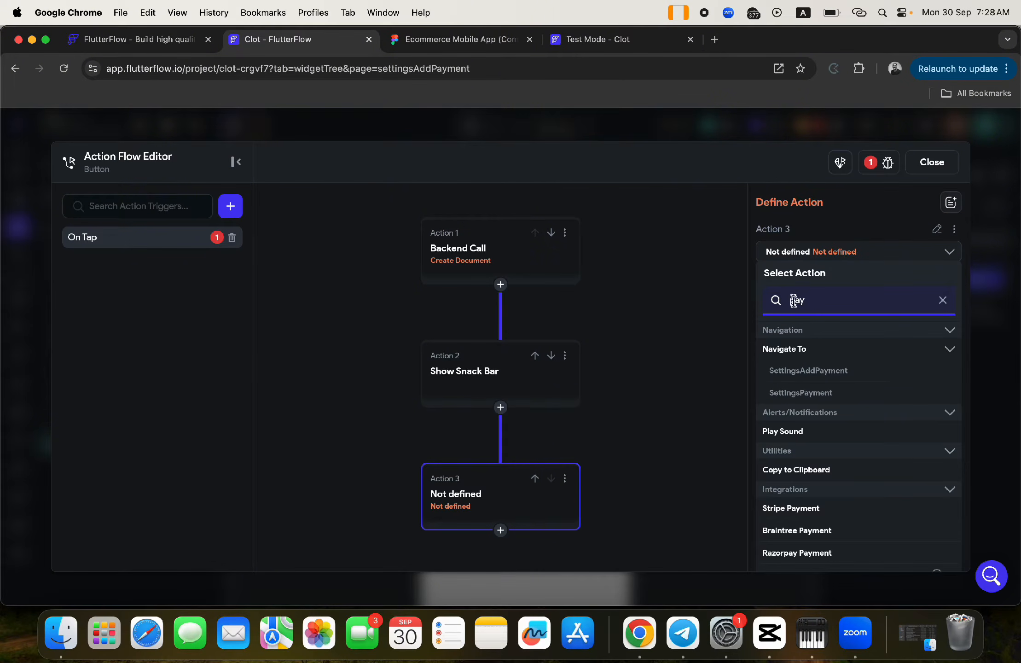
click(785, 393)
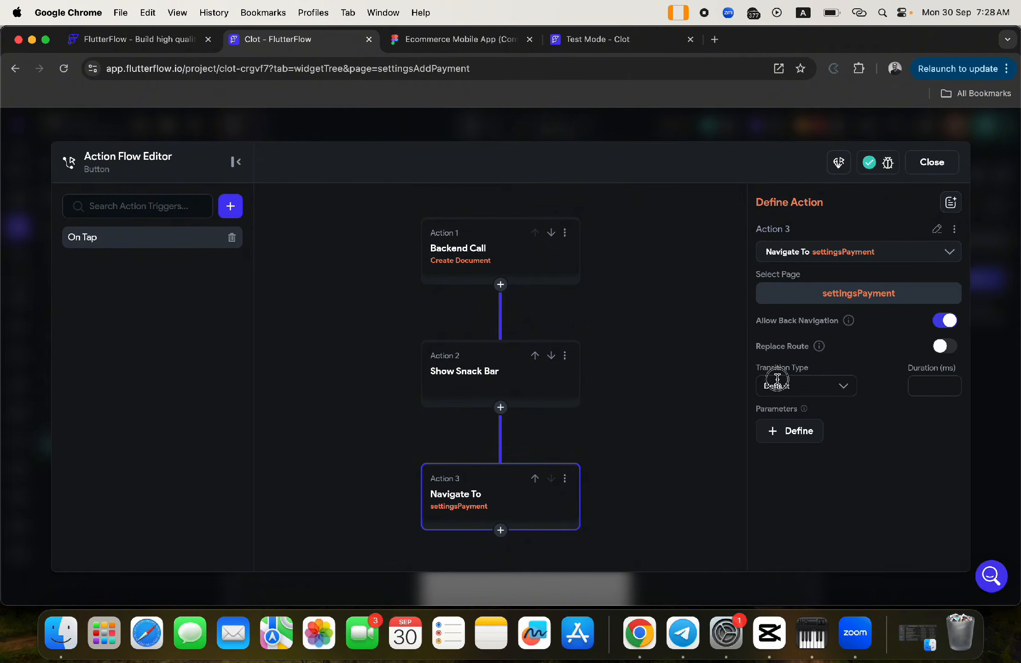
click(778, 387)
click(783, 441)
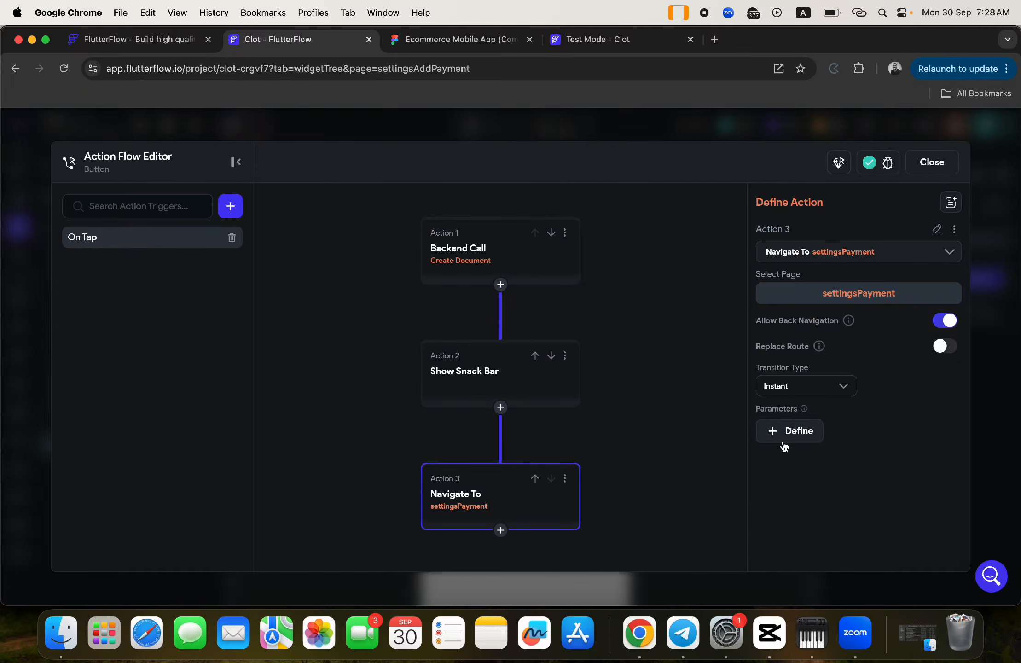
click(939, 165)
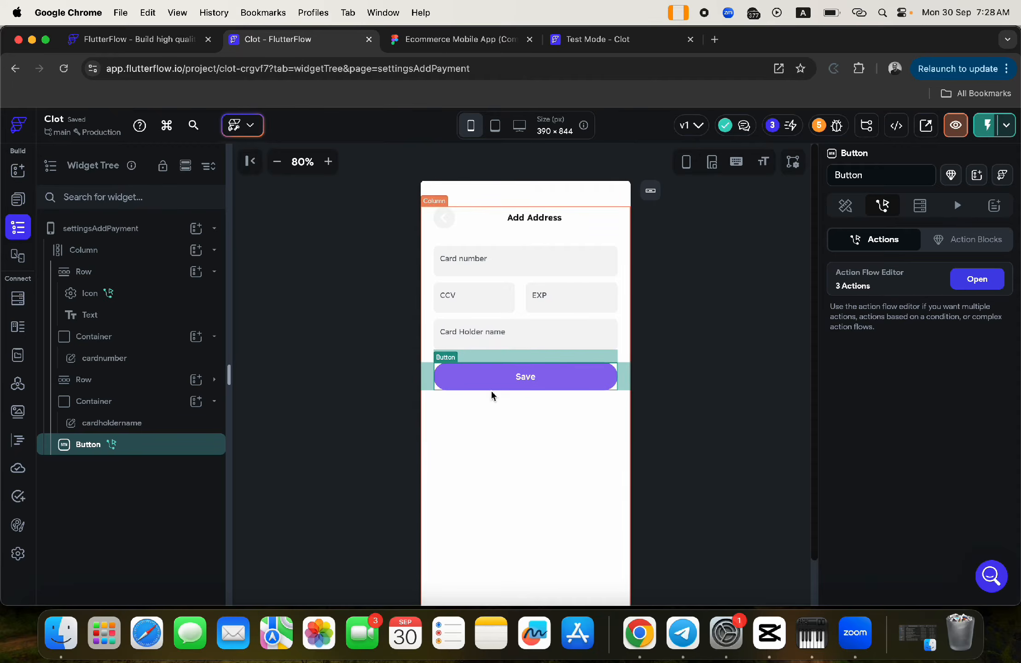
- Instant-reload the test app with the latest changes and return to the editor
click(571, 41)
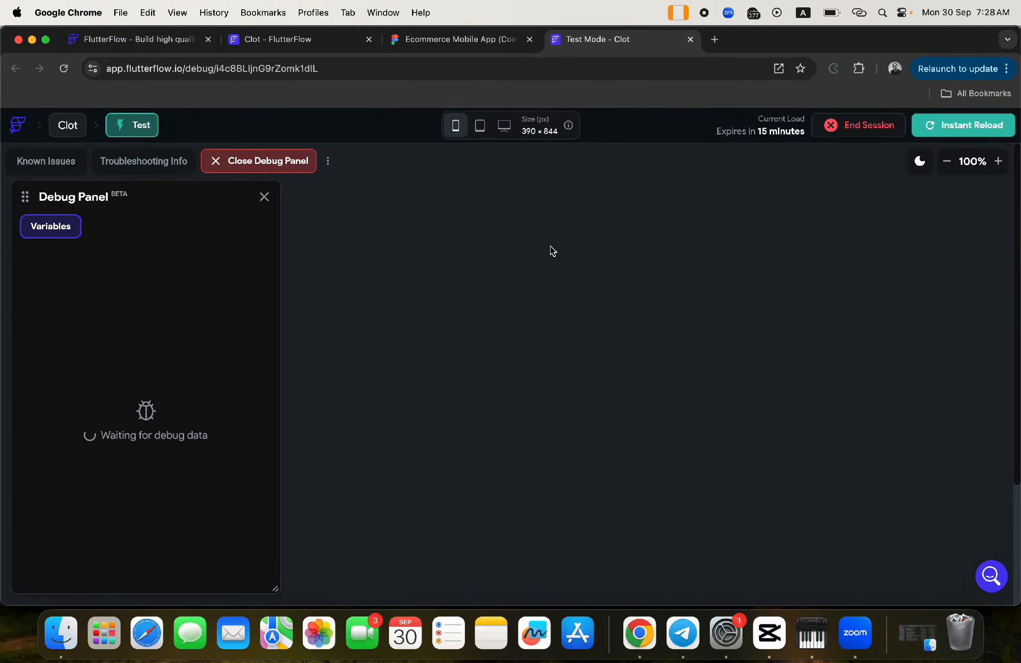
click(947, 128)
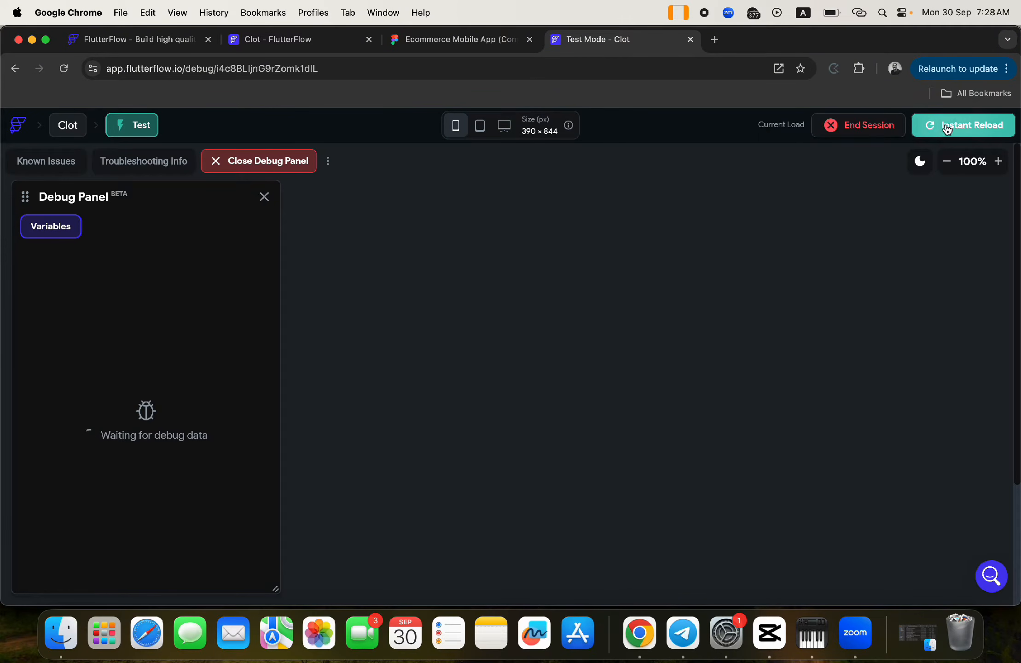
click(258, 39)
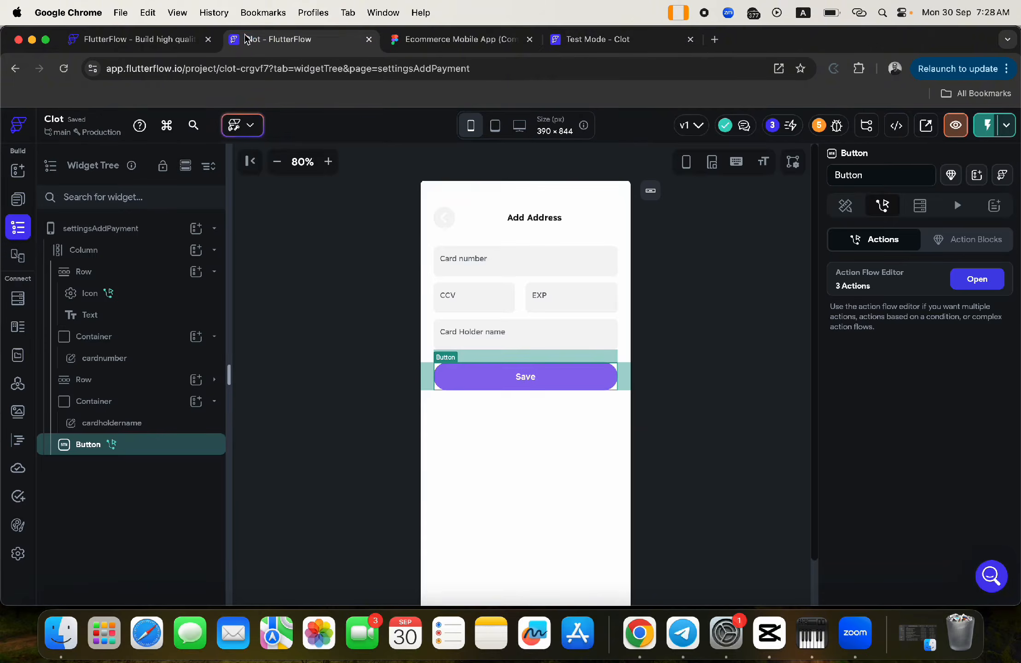
- In Firestore rules, lift the address and payment restrictions and give Everyone write access to both
click(17, 298)
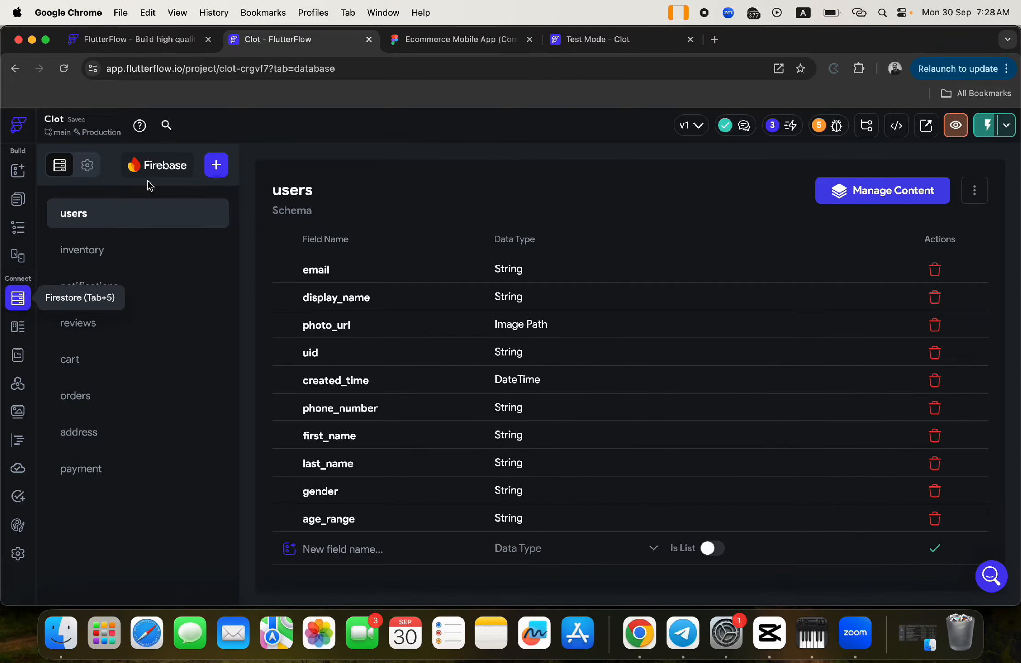
click(88, 165)
scroll(718, 403, down, 10)
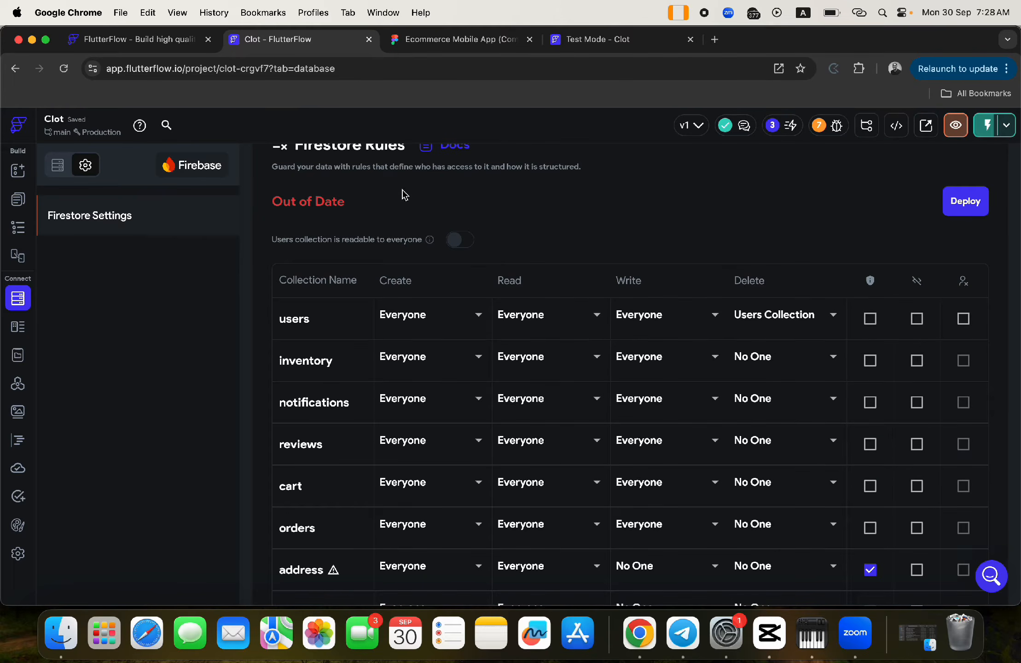
scroll(706, 438, down, 5)
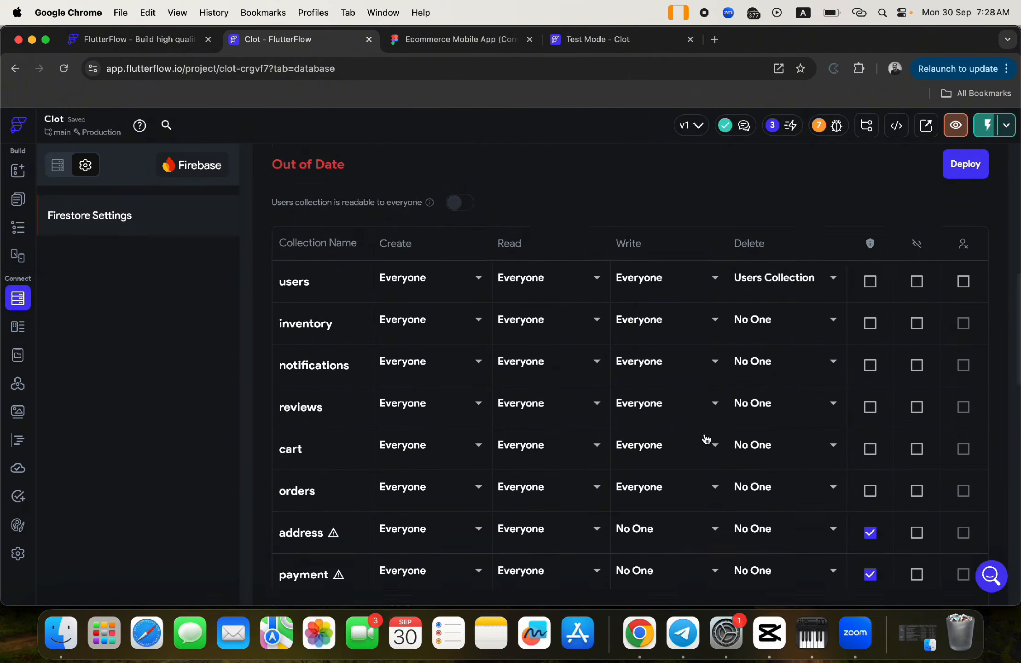
click(869, 331)
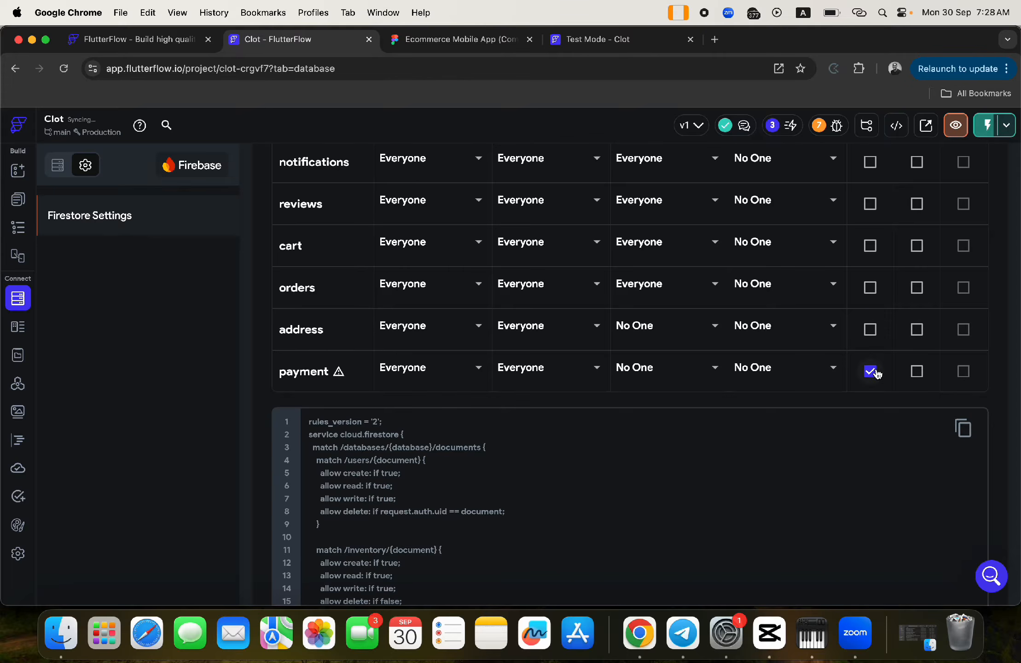
click(872, 372)
click(640, 331)
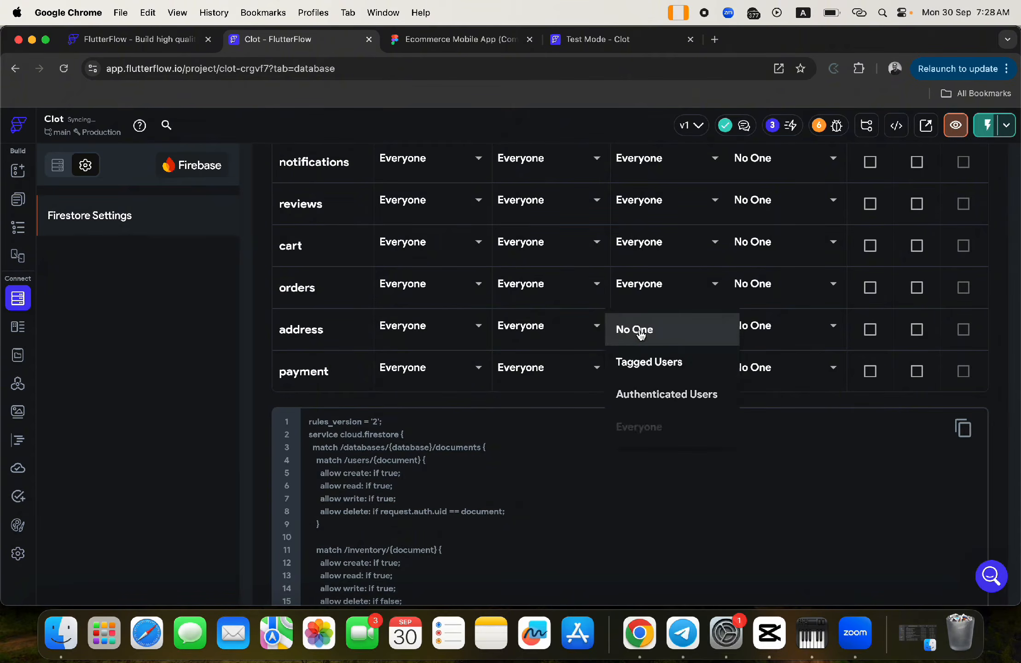
click(650, 427)
click(648, 373)
click(646, 468)
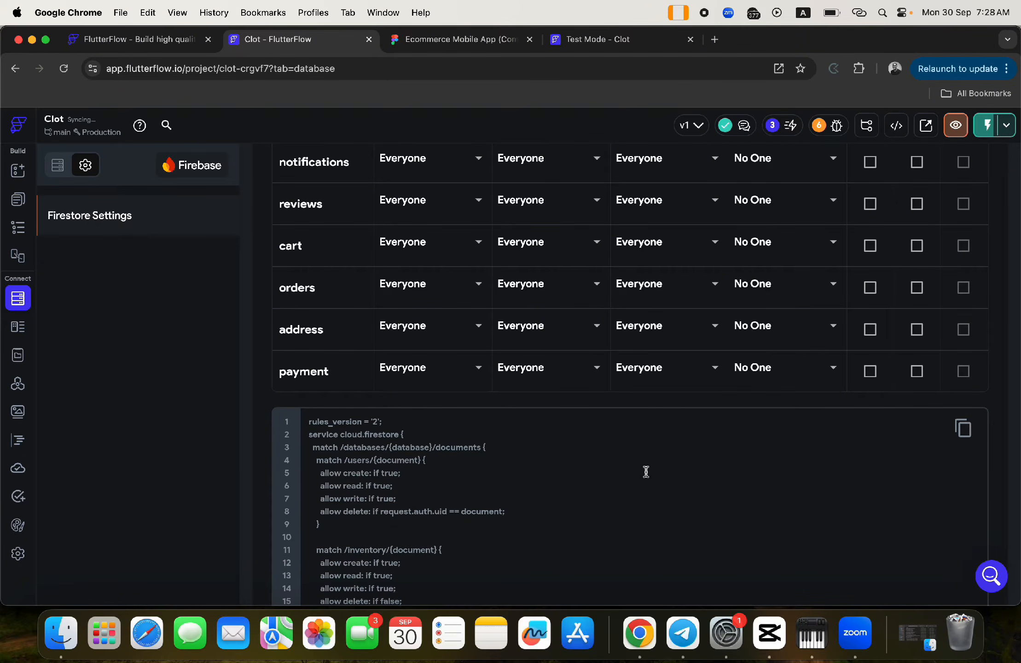
- Deploy the updated Firestore rules
scroll(694, 373, up, 10)
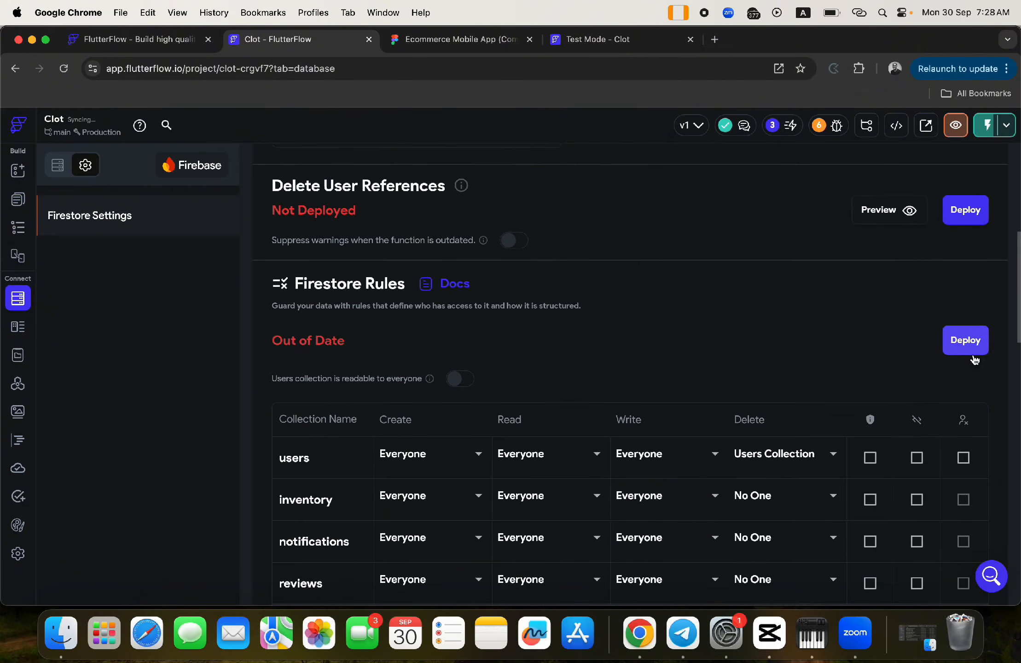
click(976, 342)
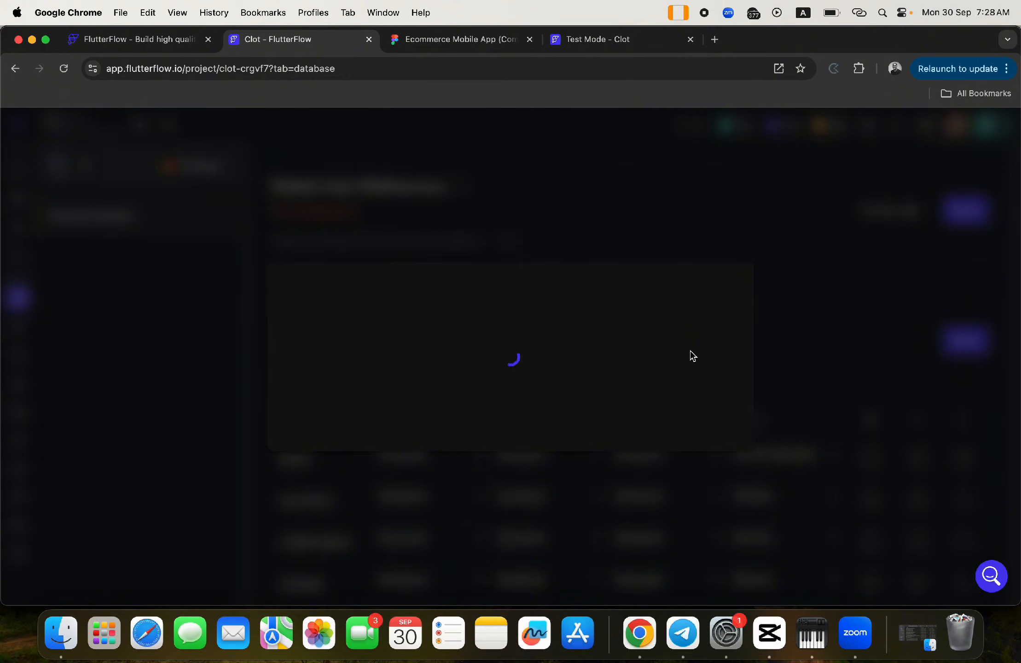
click(714, 570)
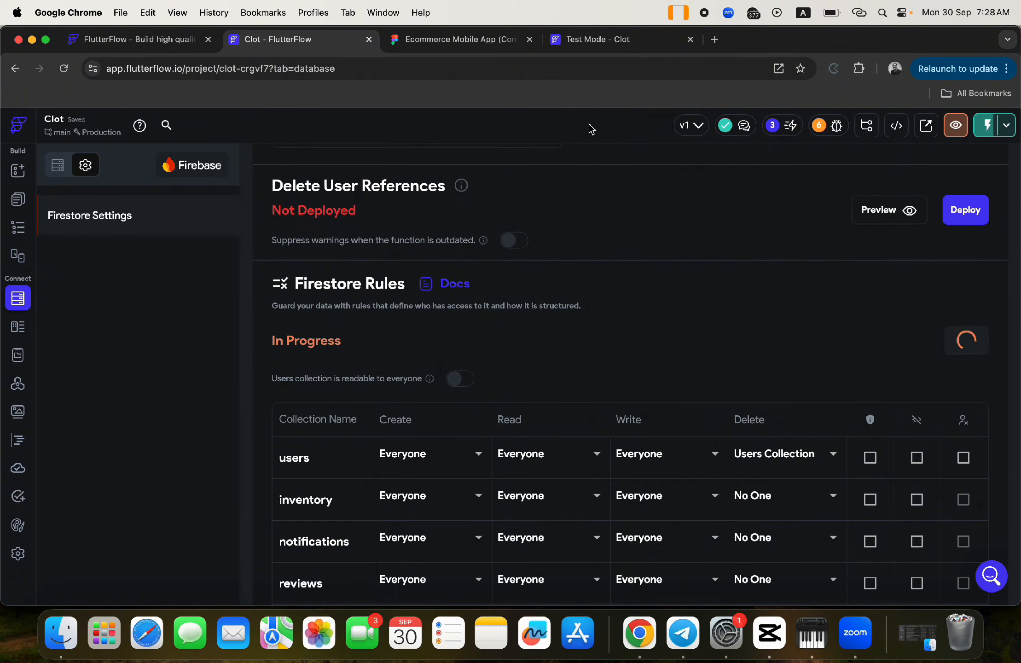
click(584, 43)
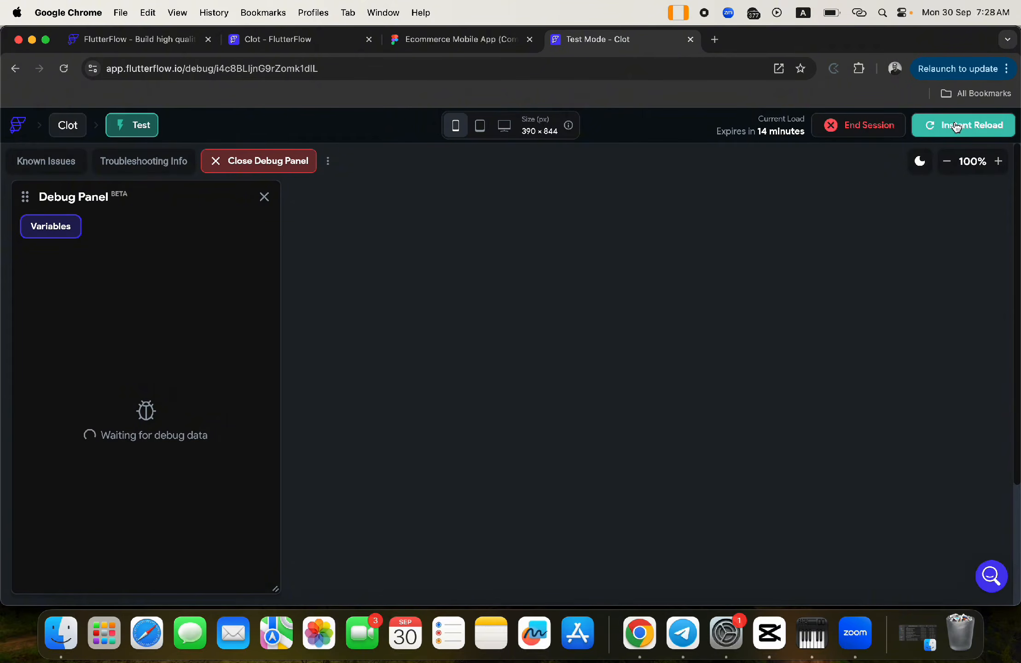
- Reload the test app, glance at the Figma design, and return to the Clot FlutterFlow project
click(957, 127)
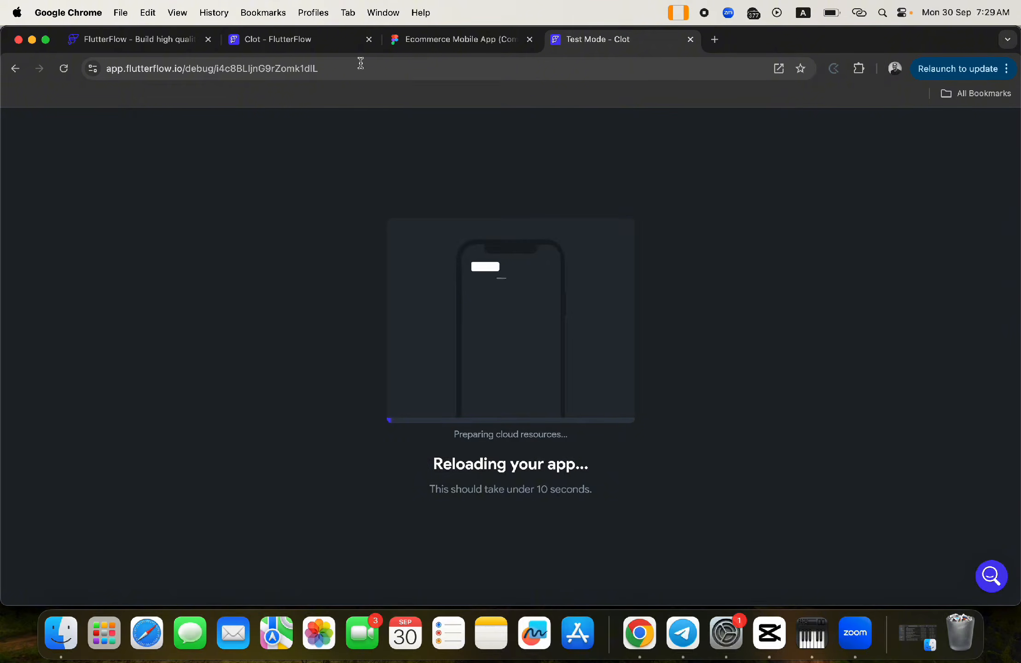
click(425, 40)
scroll(643, 324, down, 5)
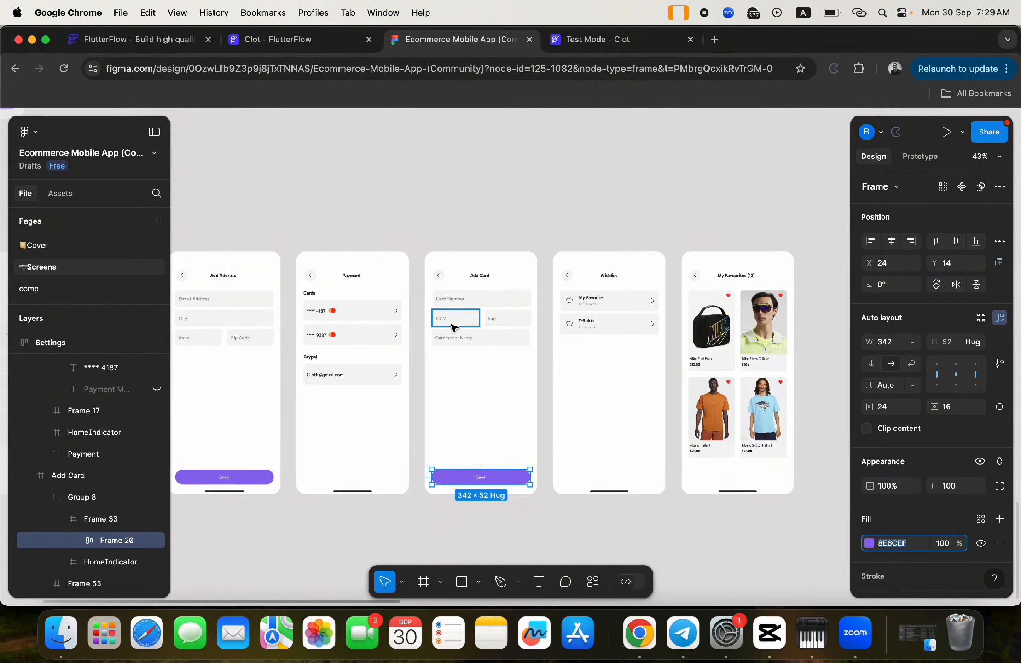
scroll(278, 315, left, 10)
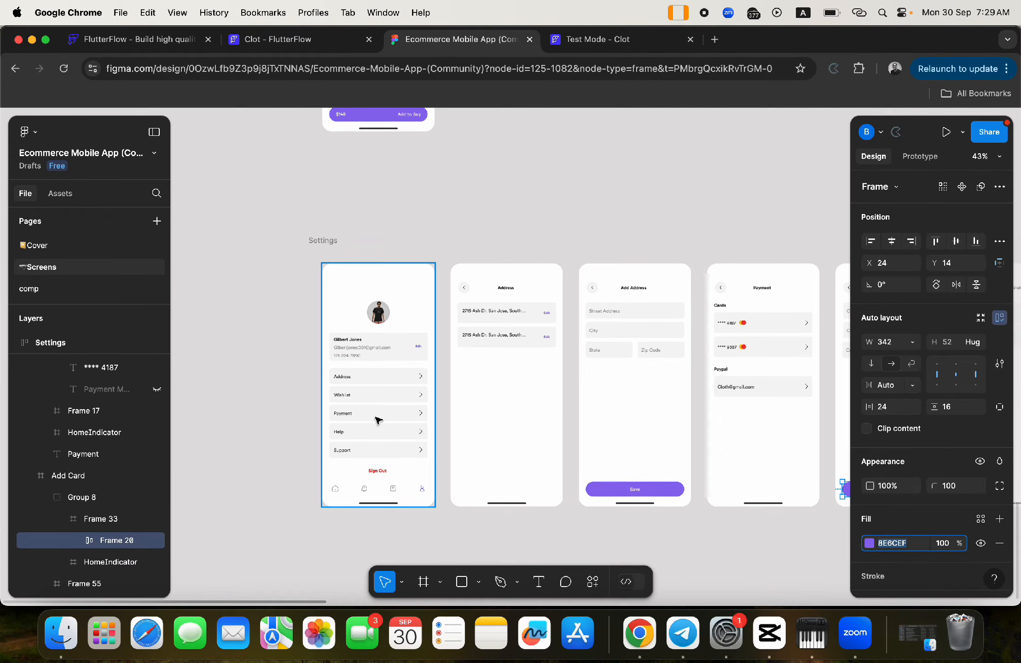
click(309, 48)
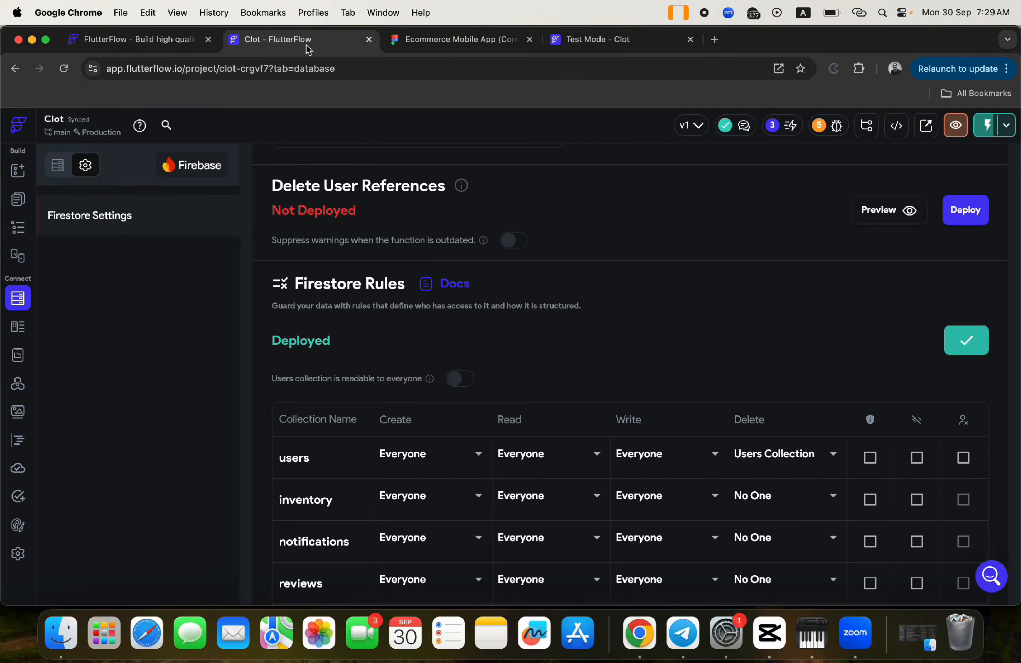
- Open the settings page and add an on-tap action to the Payment row container
click(18, 202)
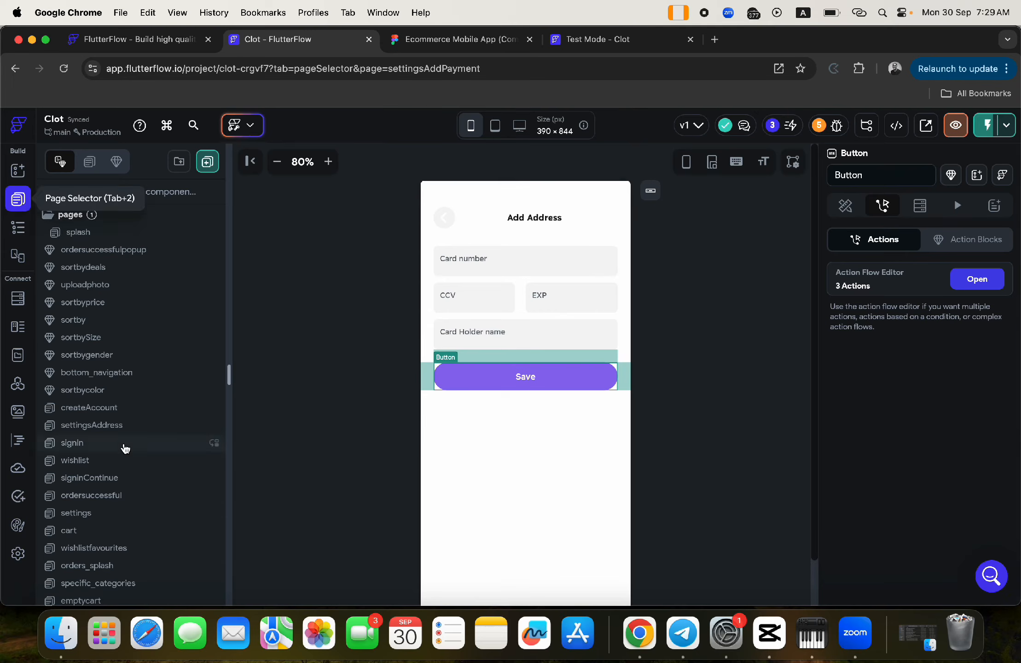
click(99, 514)
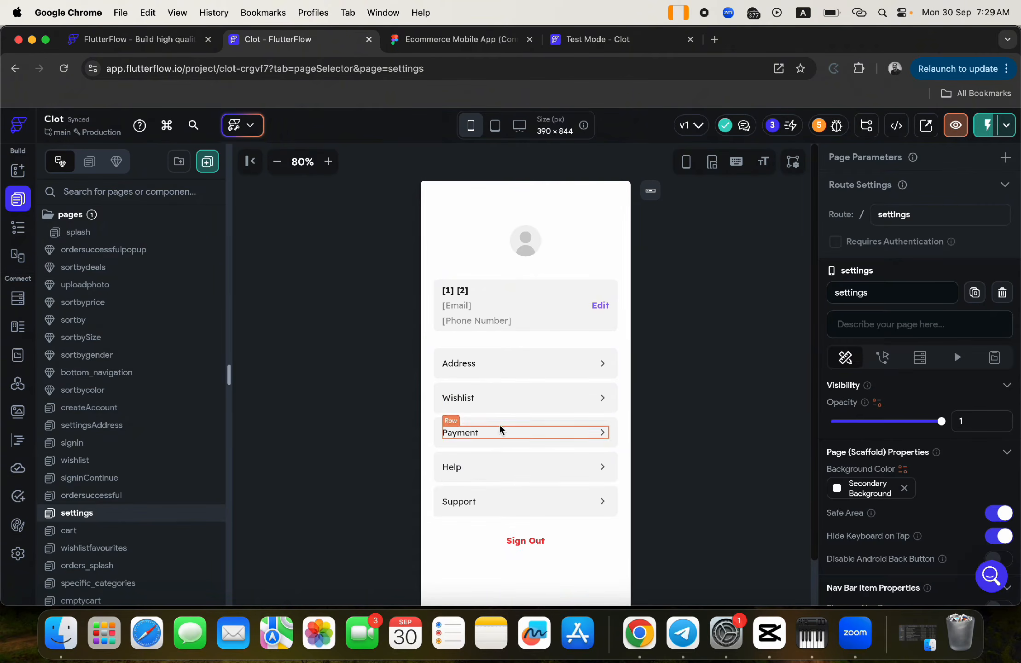
click(439, 429)
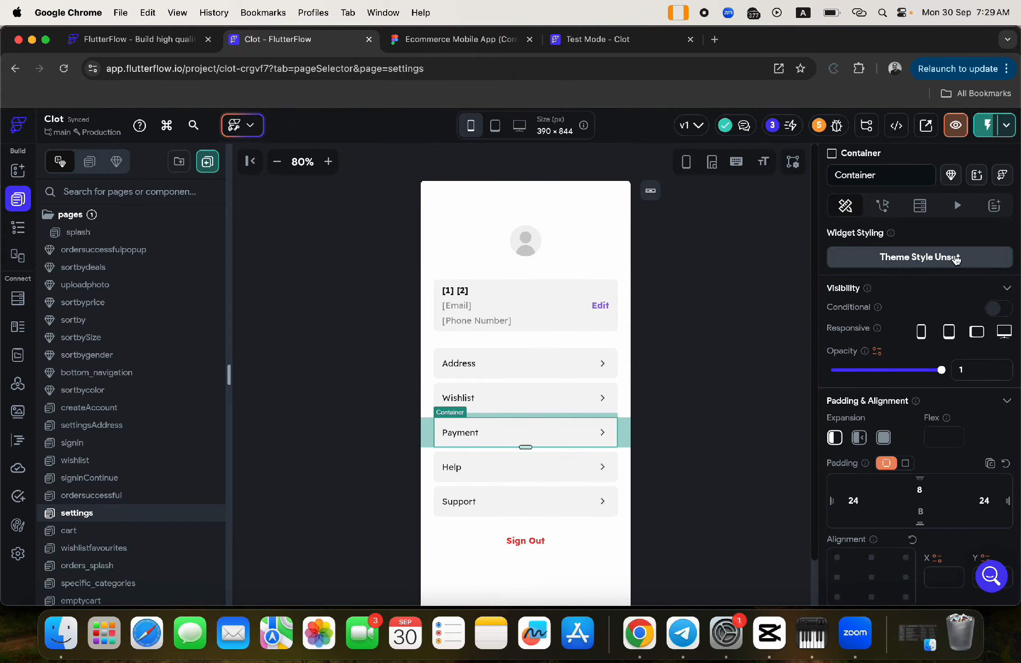
click(883, 205)
click(921, 353)
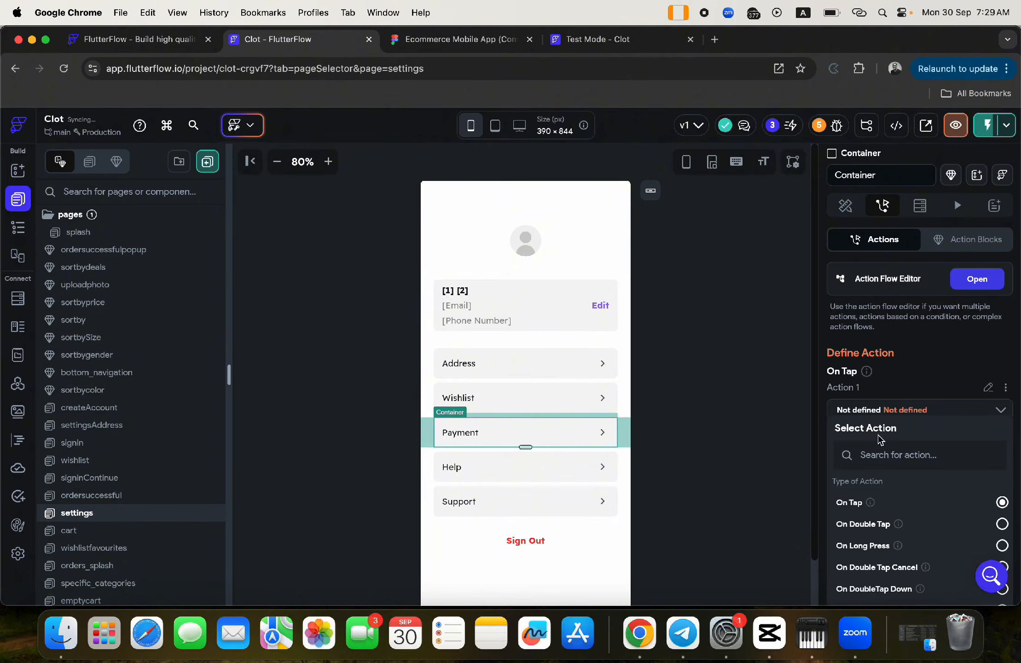
- Make the Payment row navigate to settingsPayment with an Instant transition, then select the Wishlist row
click(868, 454)
text(pay)
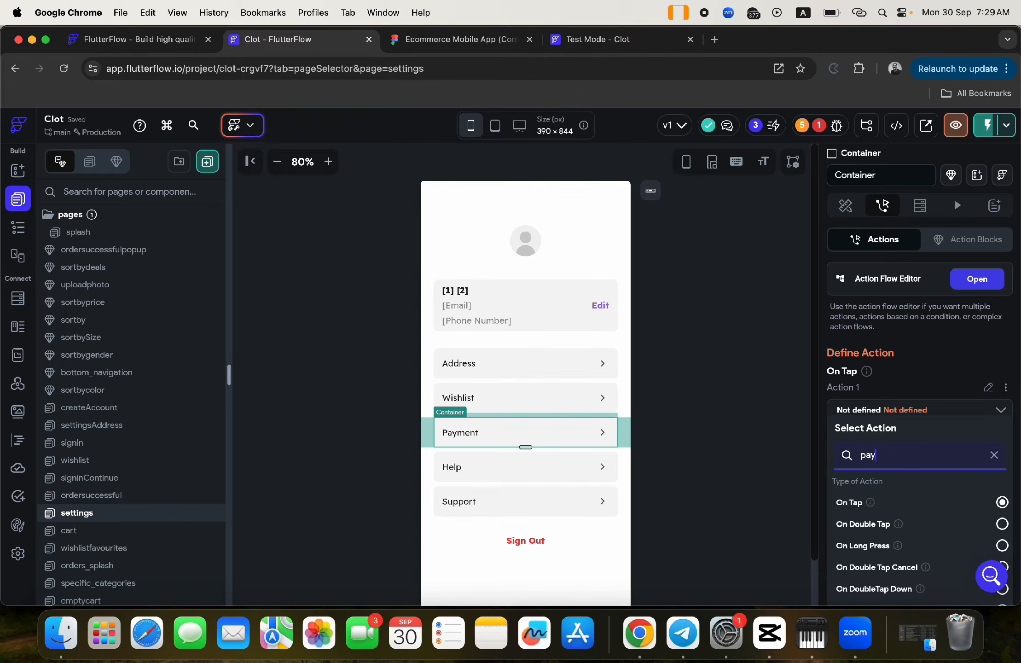
text(ment)
scroll(893, 414, down, 5)
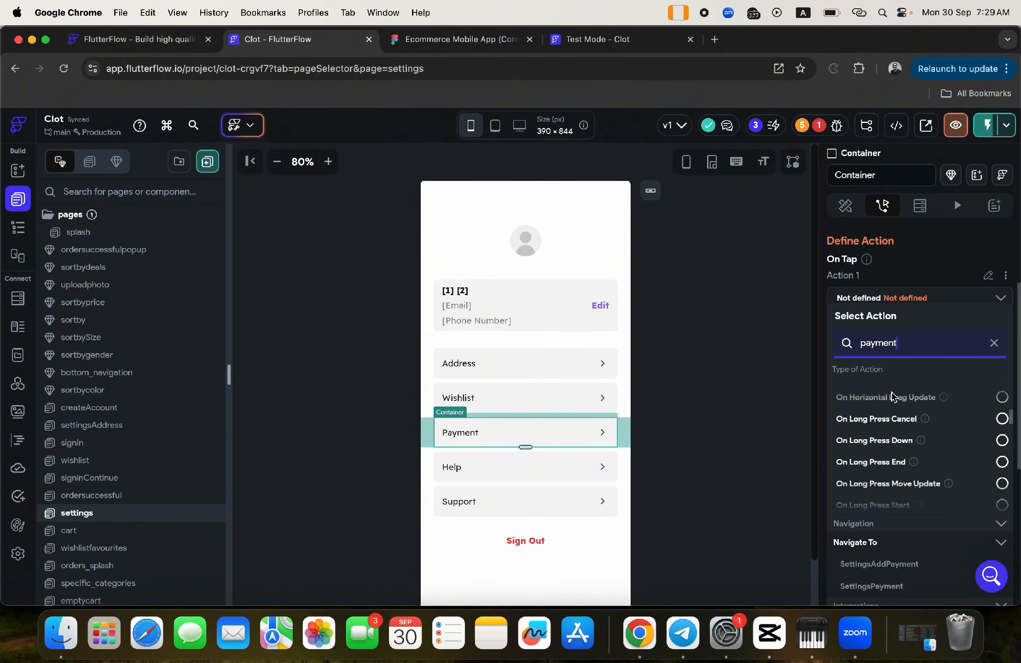
scroll(908, 535, down, 3)
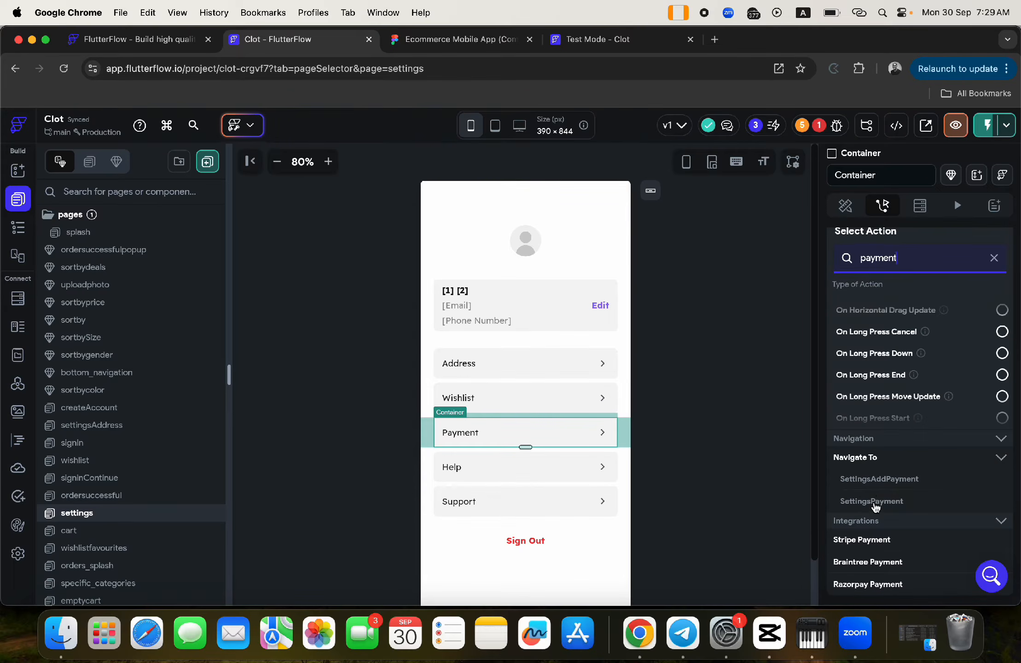
click(875, 505)
click(859, 348)
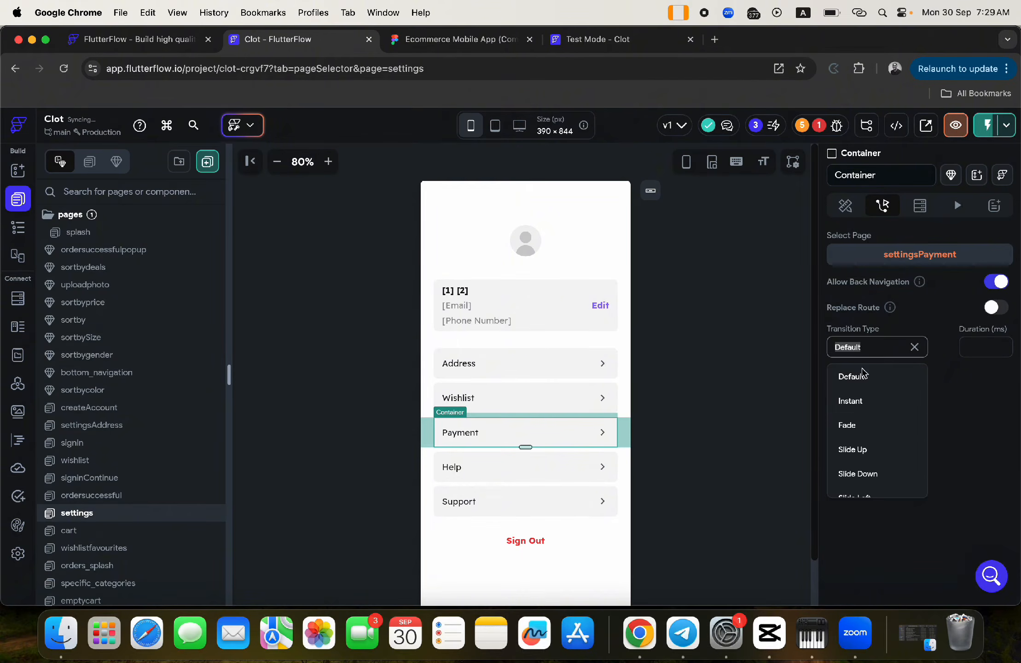
click(859, 406)
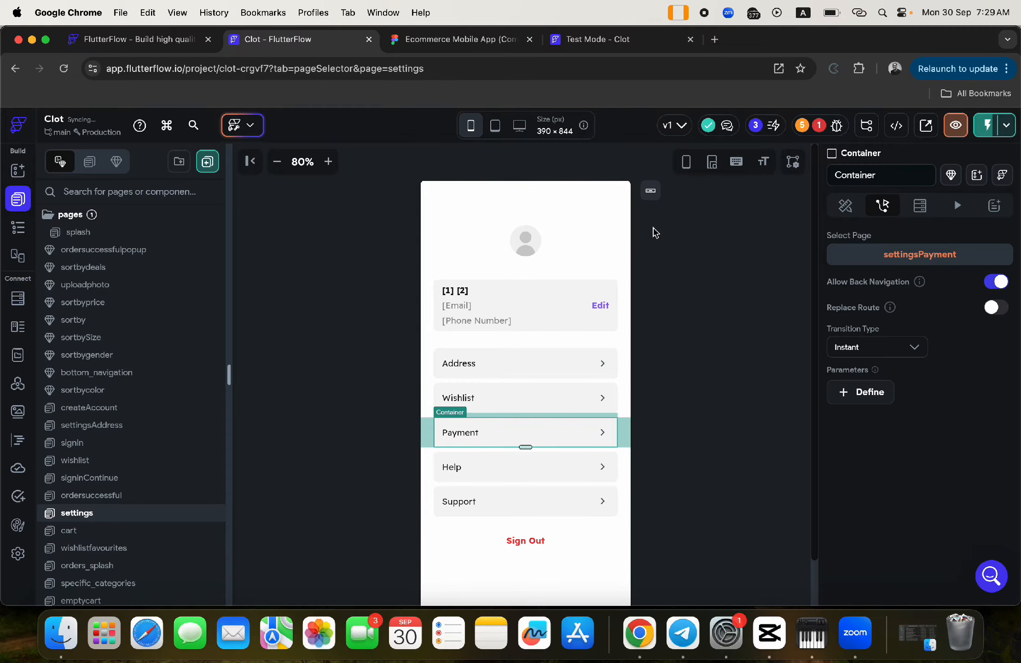
click(437, 391)
- Give the Wishlist row an on-tap Navigate To wishlist action with Instant transition, then view Figma
click(882, 206)
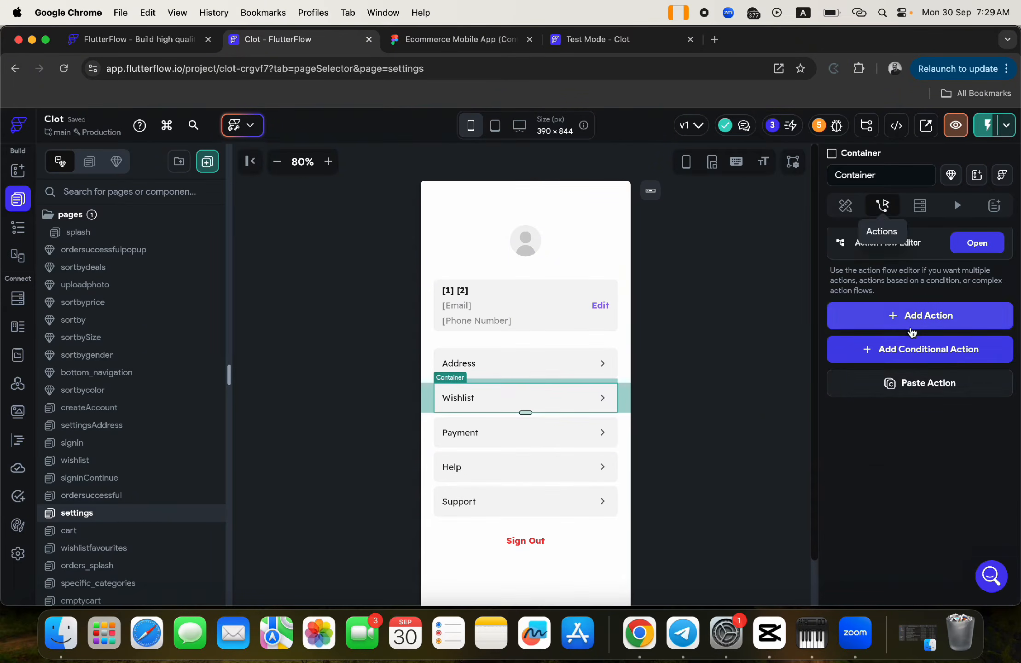
click(911, 328)
click(878, 419)
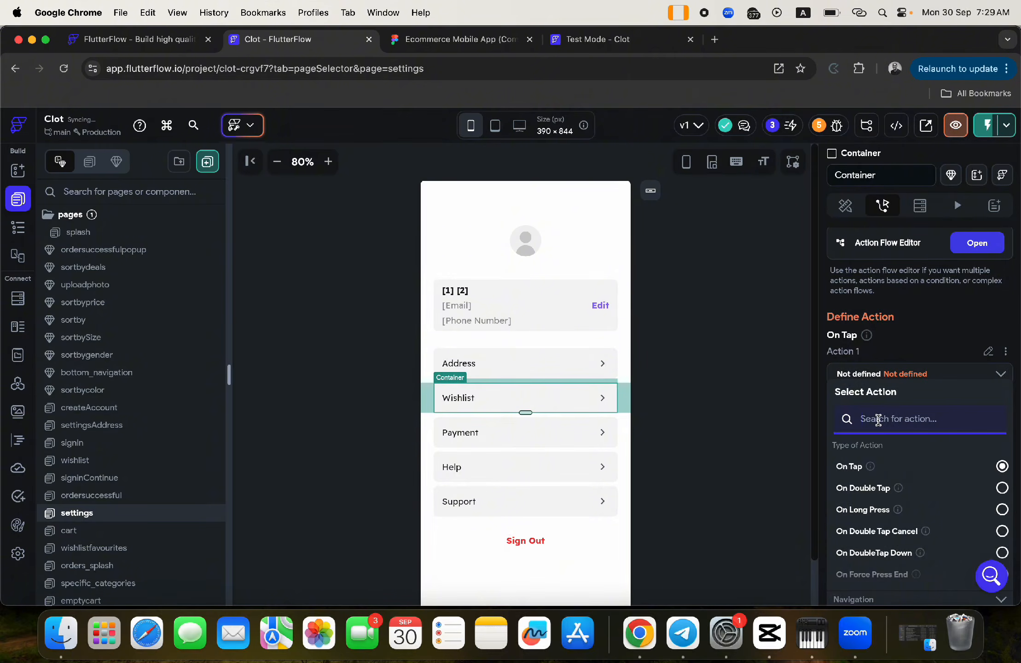
text(wishli)
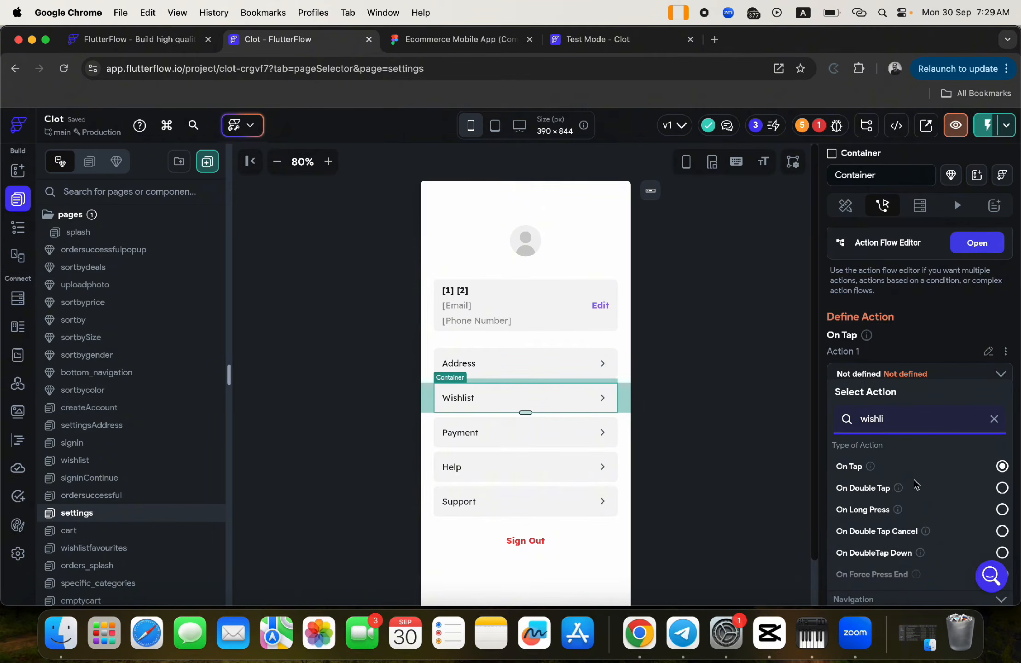
scroll(916, 484, down, 10)
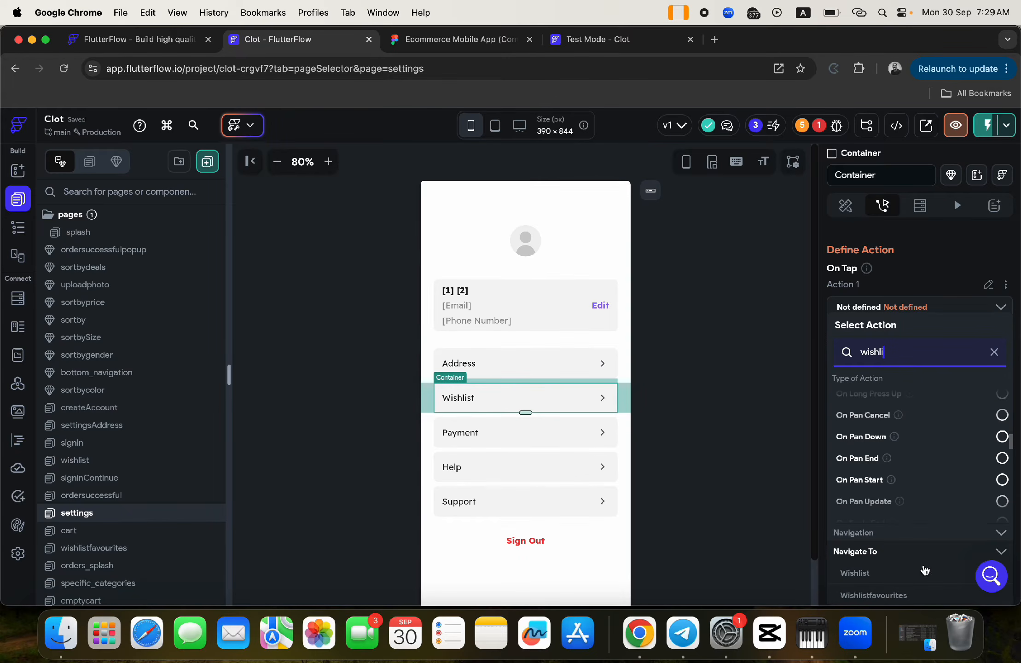
click(861, 575)
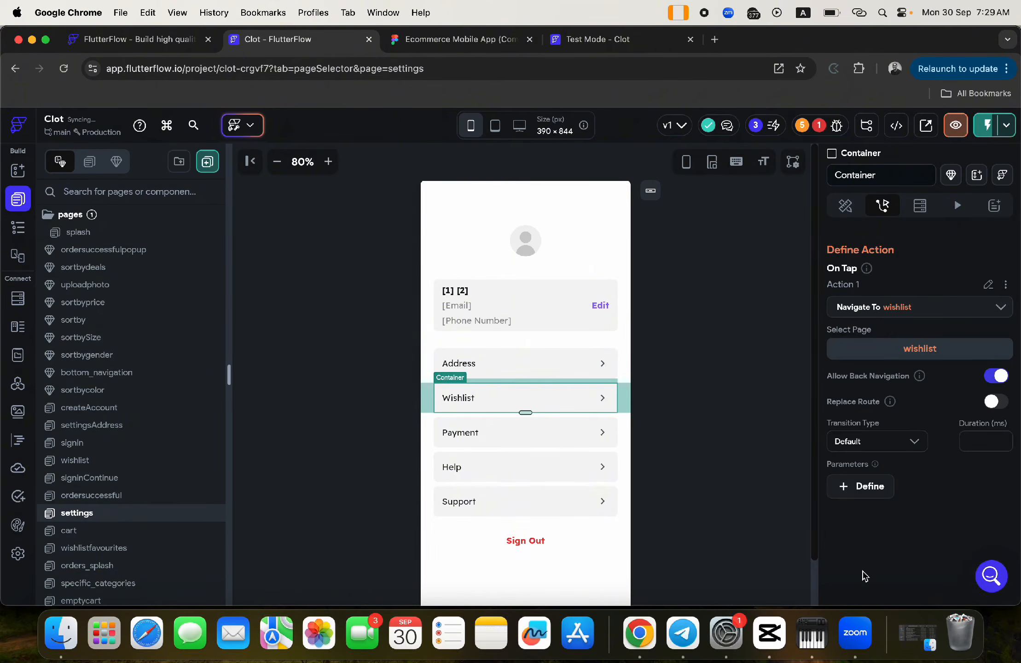
click(875, 440)
click(851, 498)
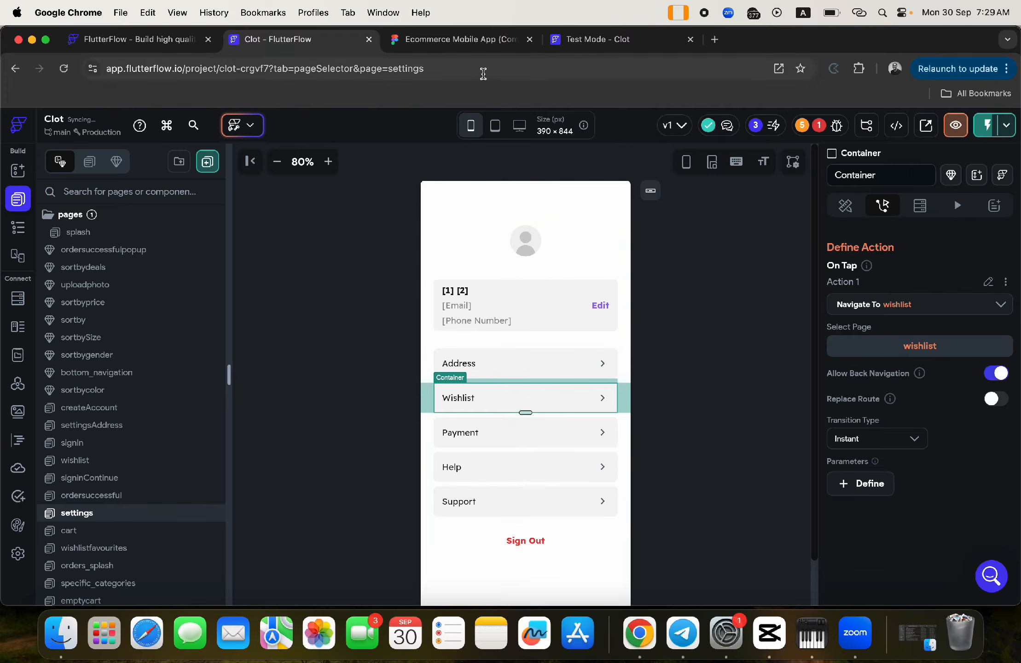
click(458, 39)
scroll(639, 377, right, 10)
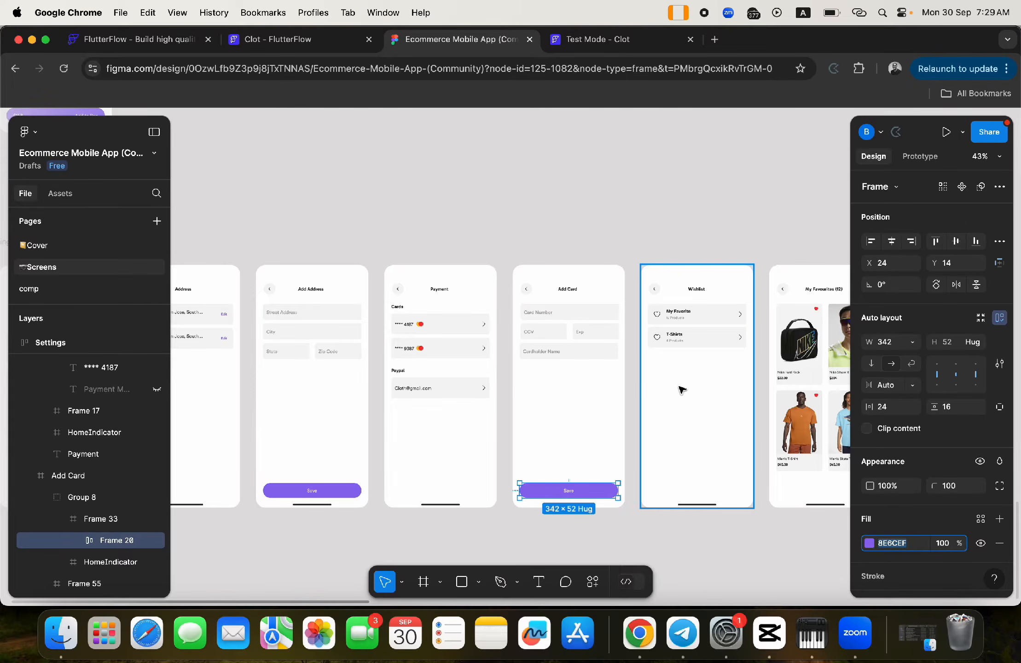
- Compare Figma's Wishlist and My Favourites (12) grid frames against FlutterFlow's wishlist page
scroll(682, 389, up, 5)
scroll(567, 337, right, 3)
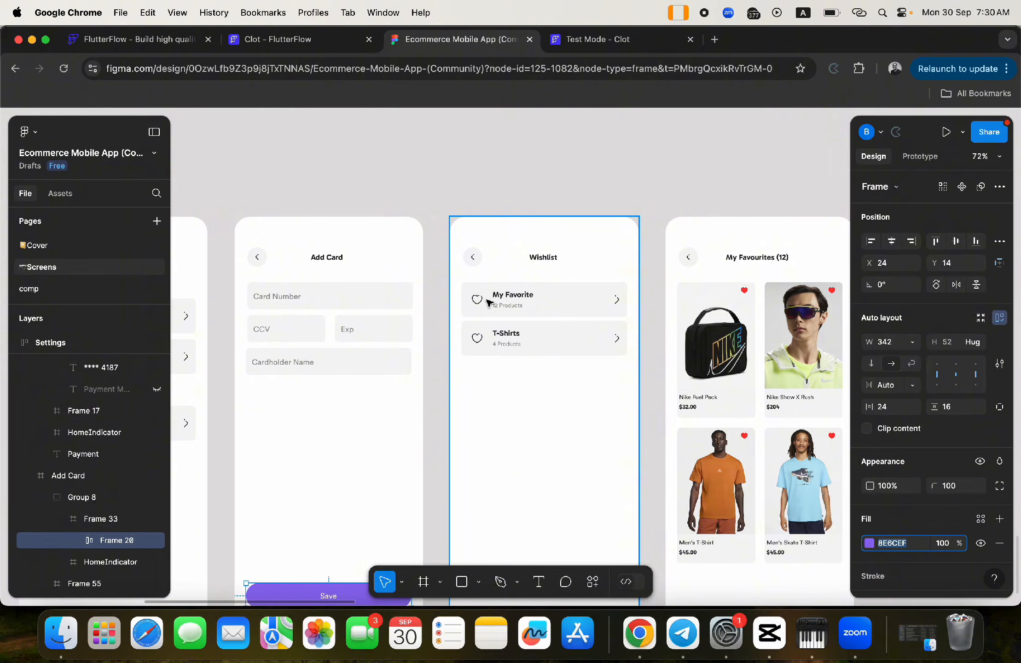
click(256, 40)
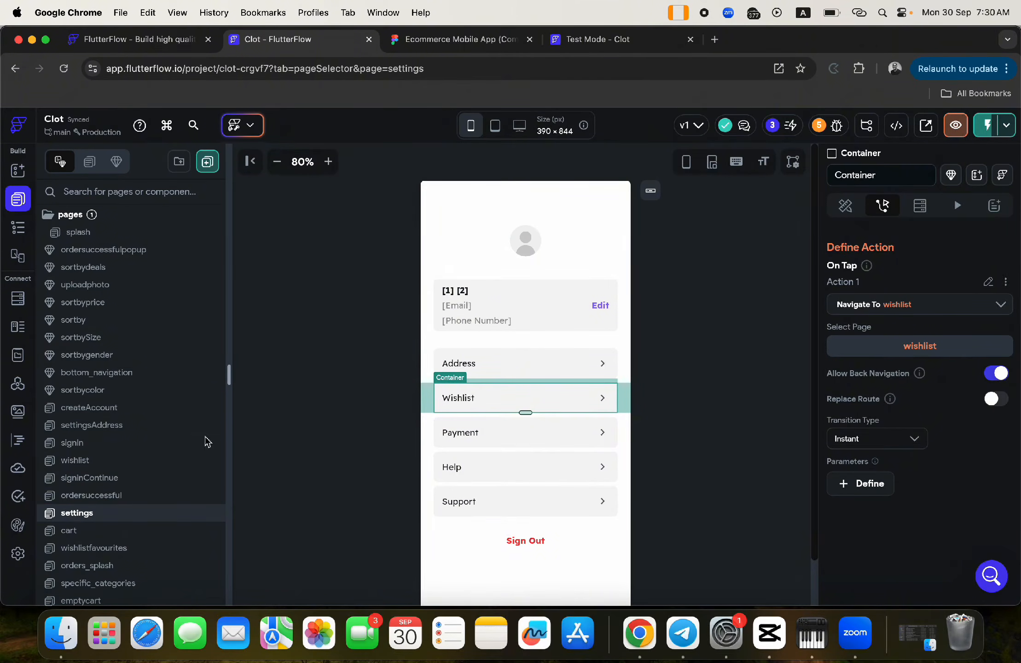
click(106, 463)
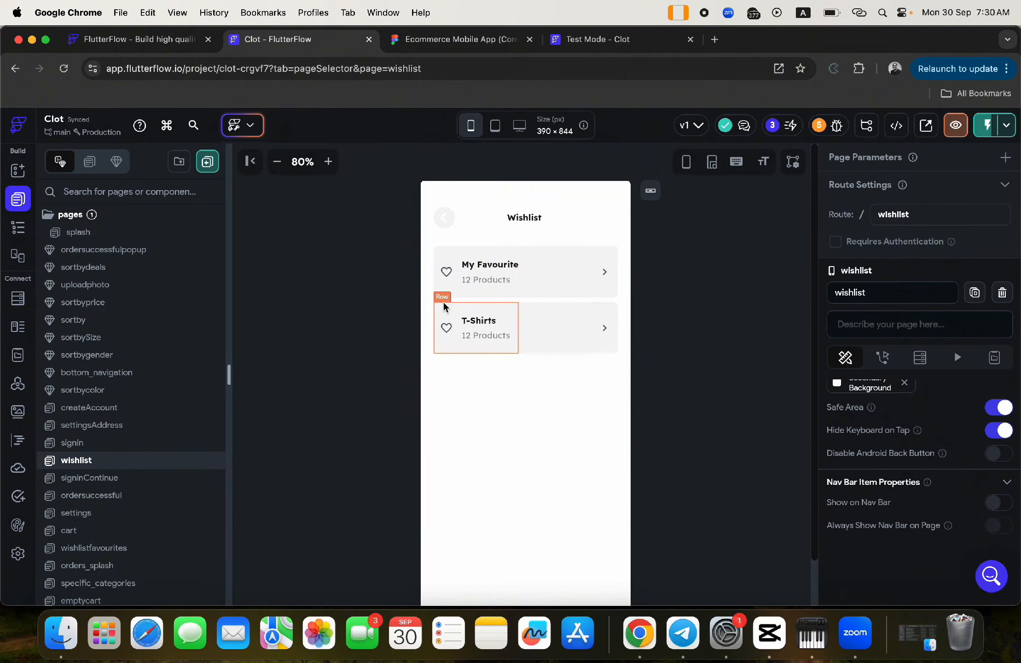
click(480, 47)
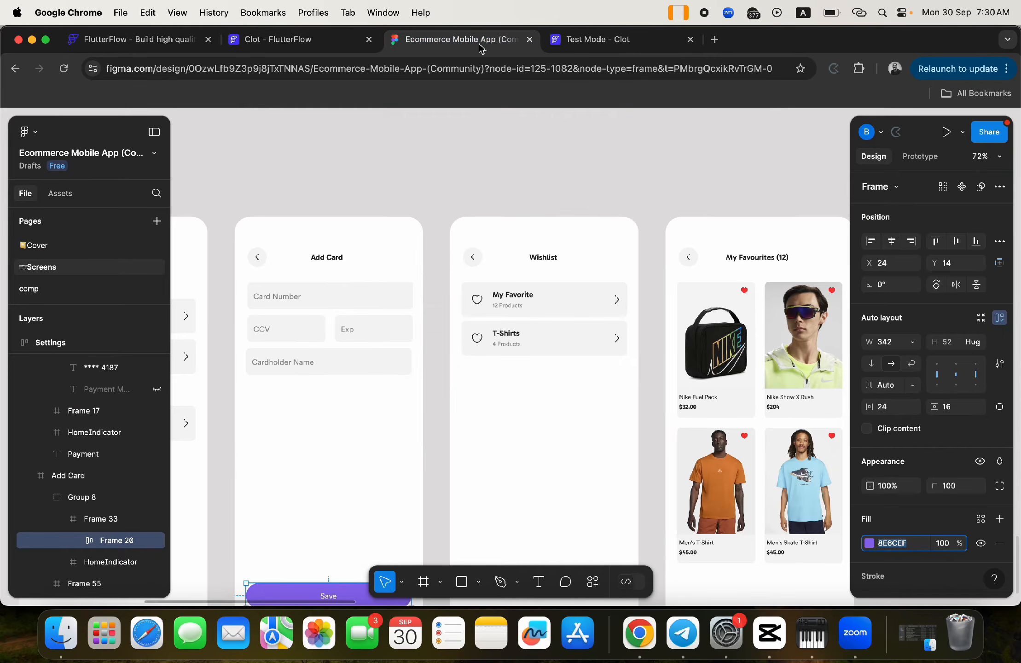
scroll(670, 269, right, 3)
scroll(670, 269, down, 3)
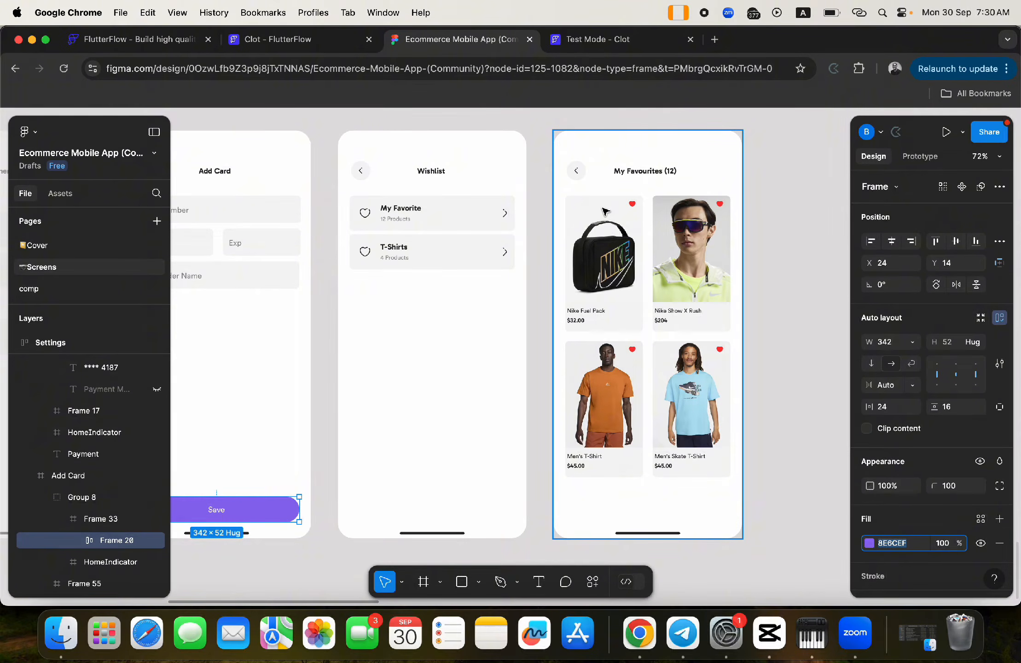
click(258, 40)
- Create a new Firestore collection named wishlist
click(17, 300)
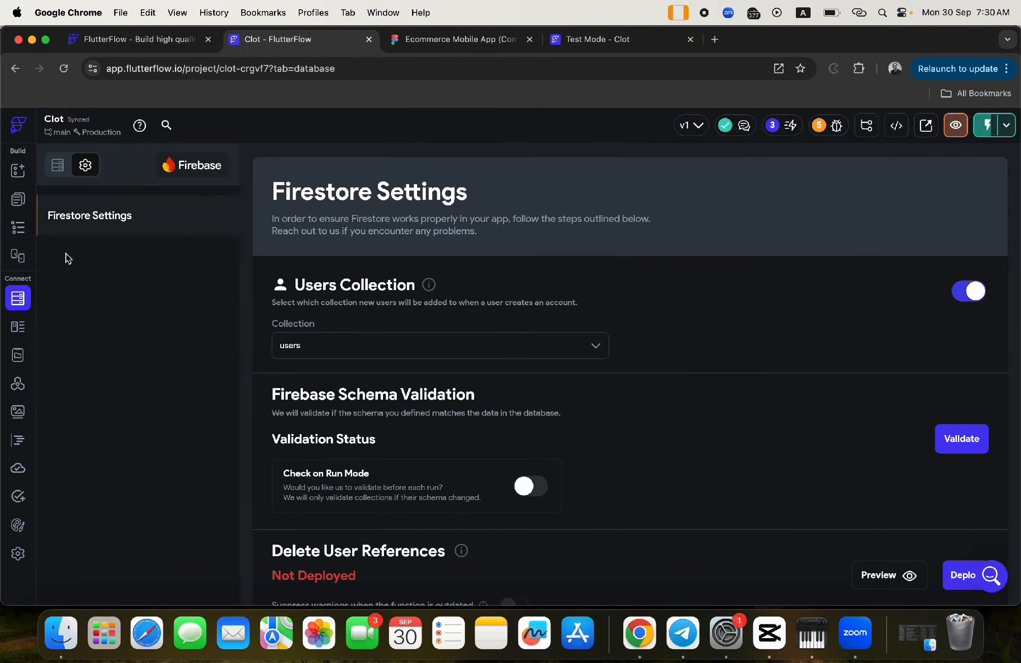
click(53, 165)
click(216, 166)
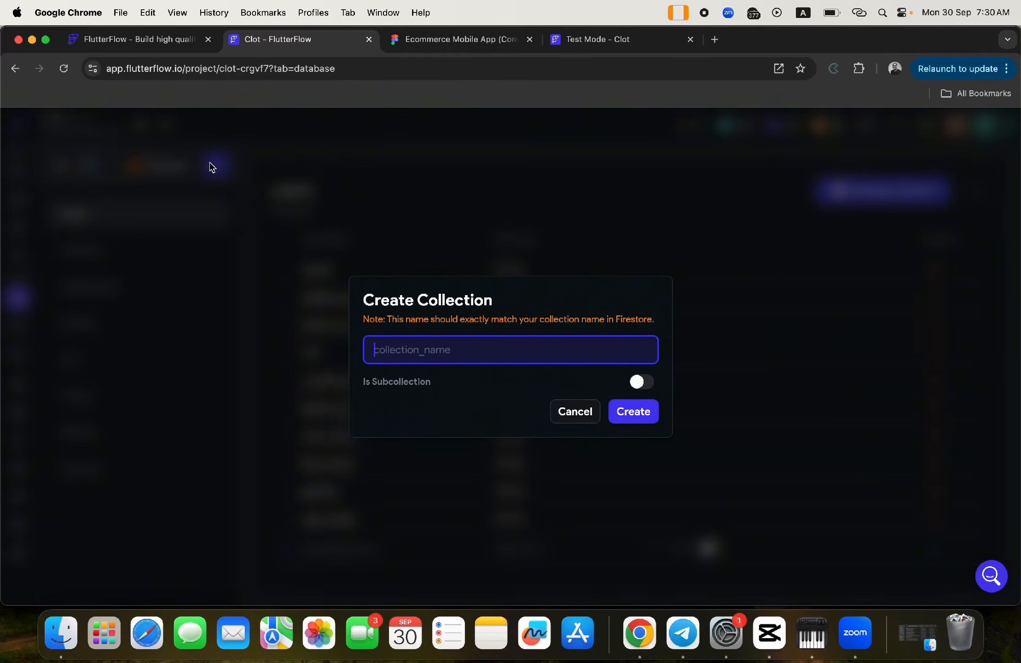
text(wishlist)
click(621, 414)
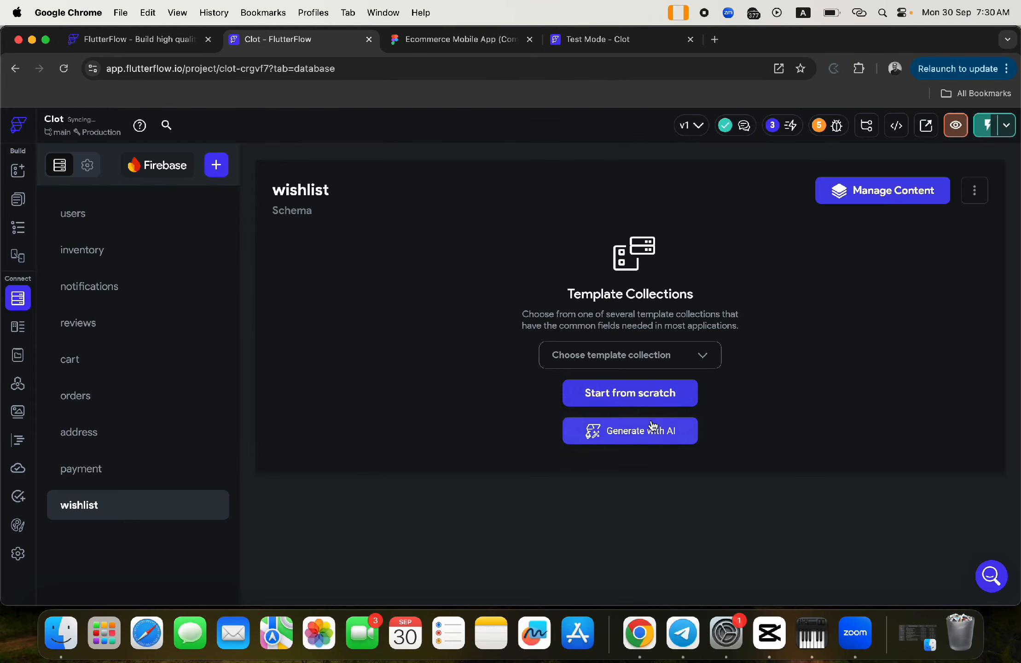
- Add a product_name String field and a product_price Double field to wishlist
click(362, 273)
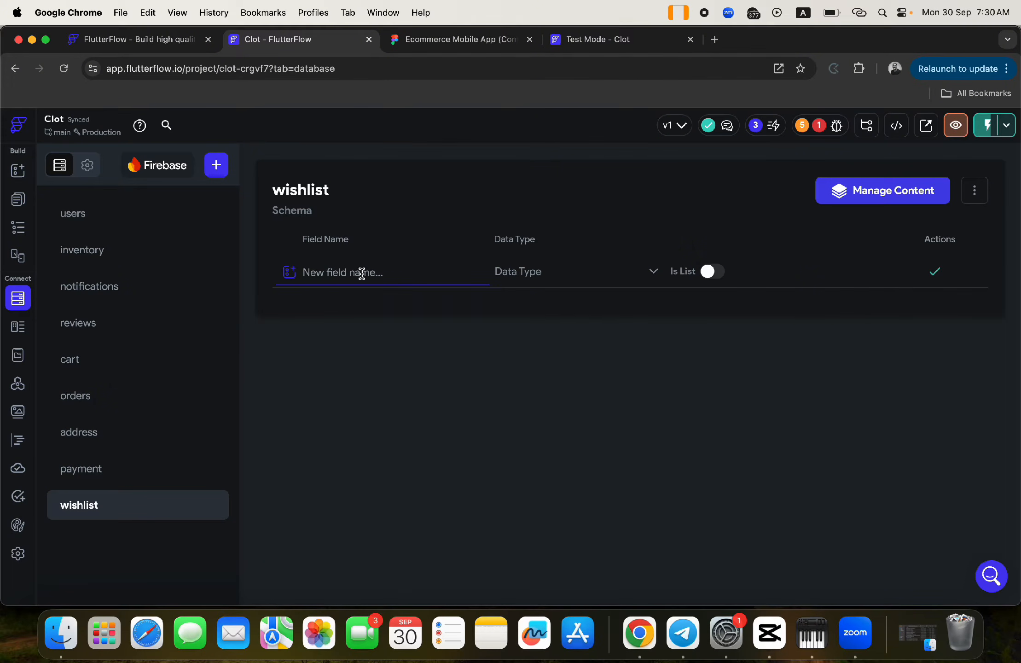
text(product_name)
click(511, 278)
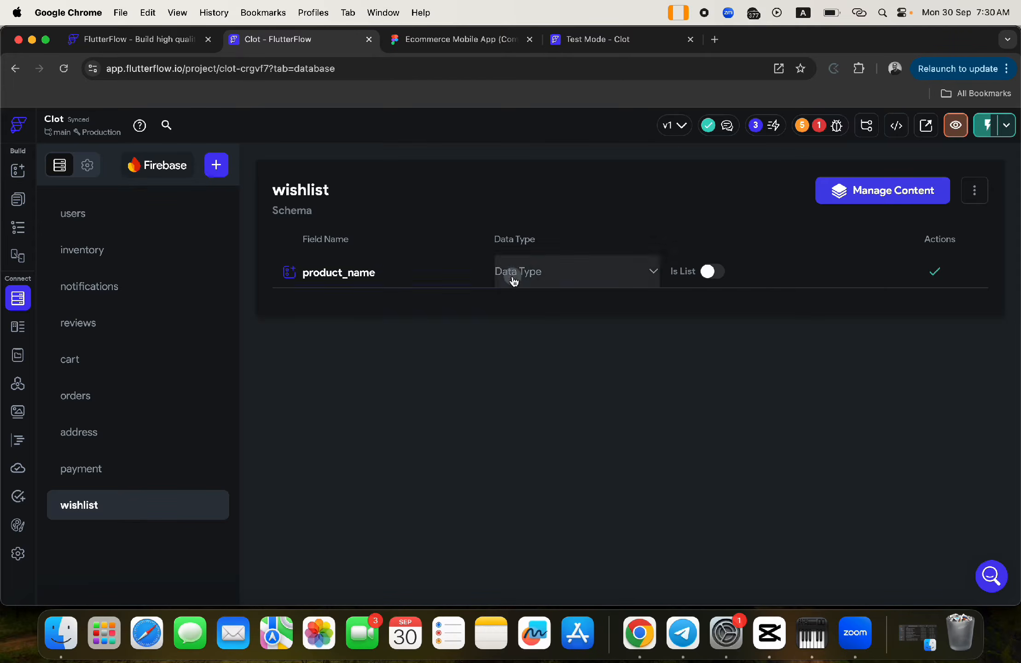
click(534, 228)
click(935, 271)
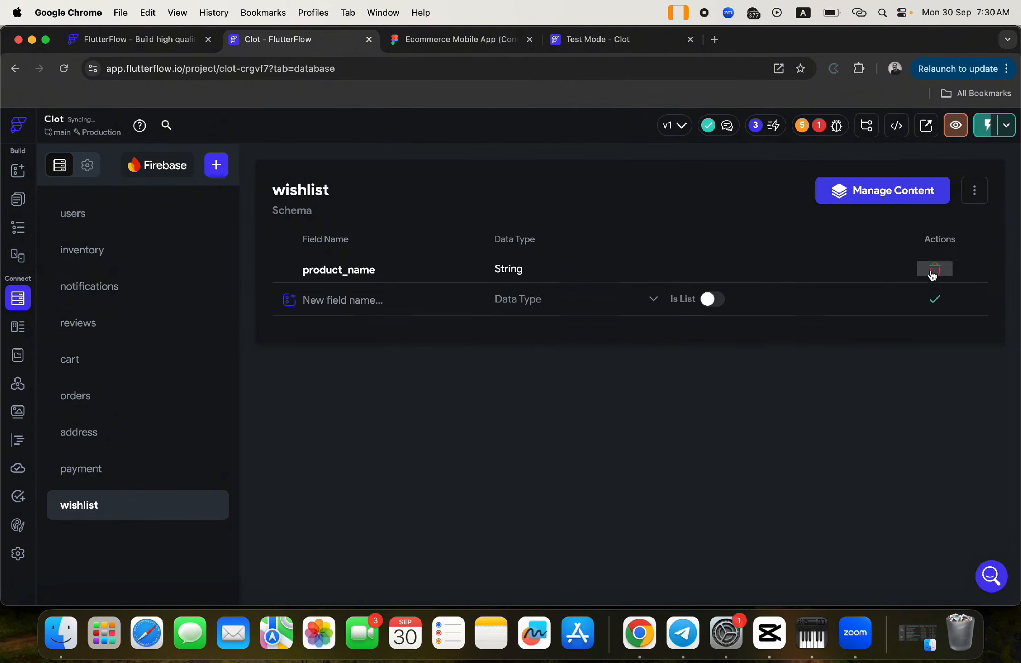
text(prod)
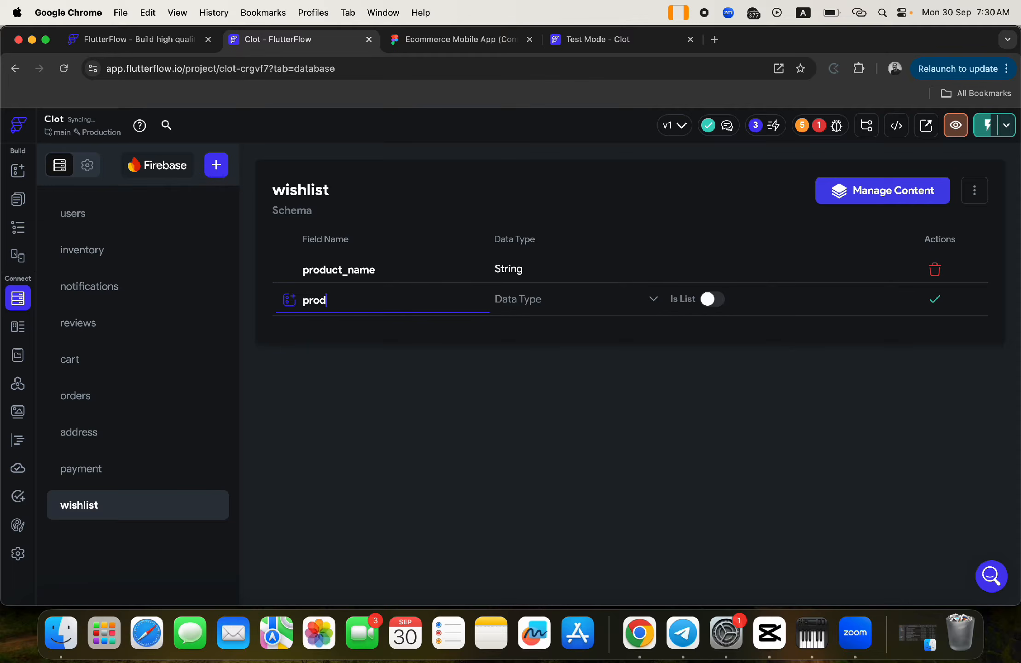
text(uct)
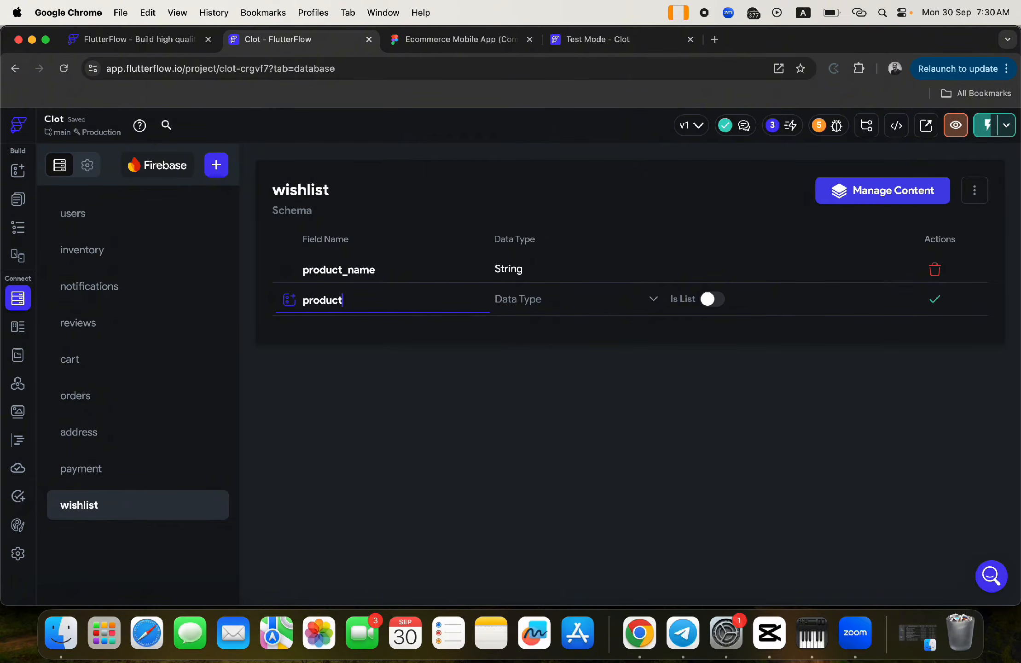
text(_price)
click(510, 299)
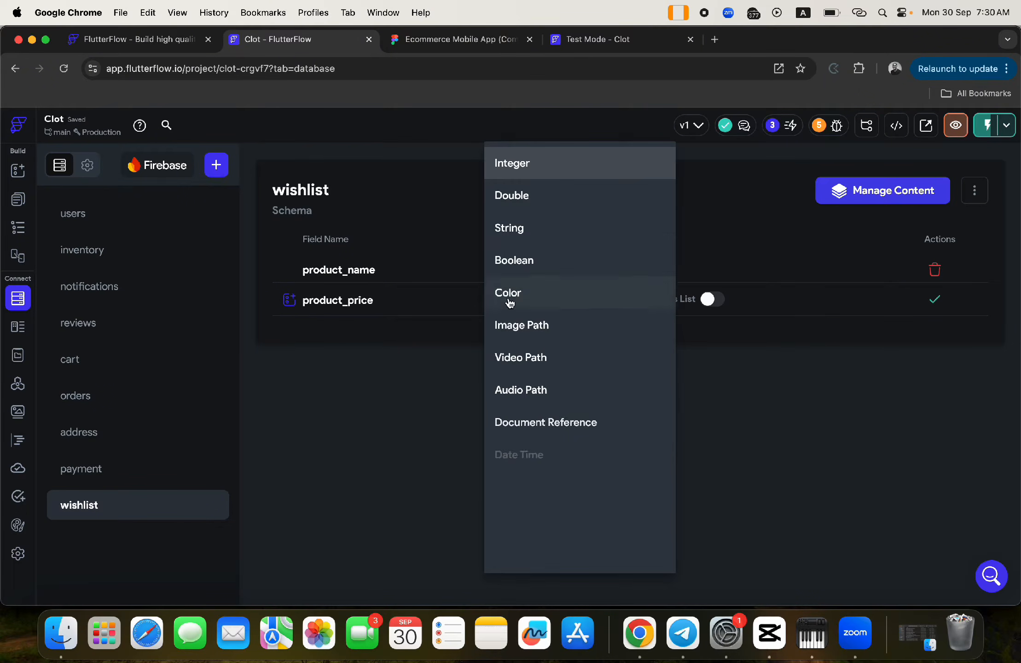
click(519, 195)
click(935, 300)
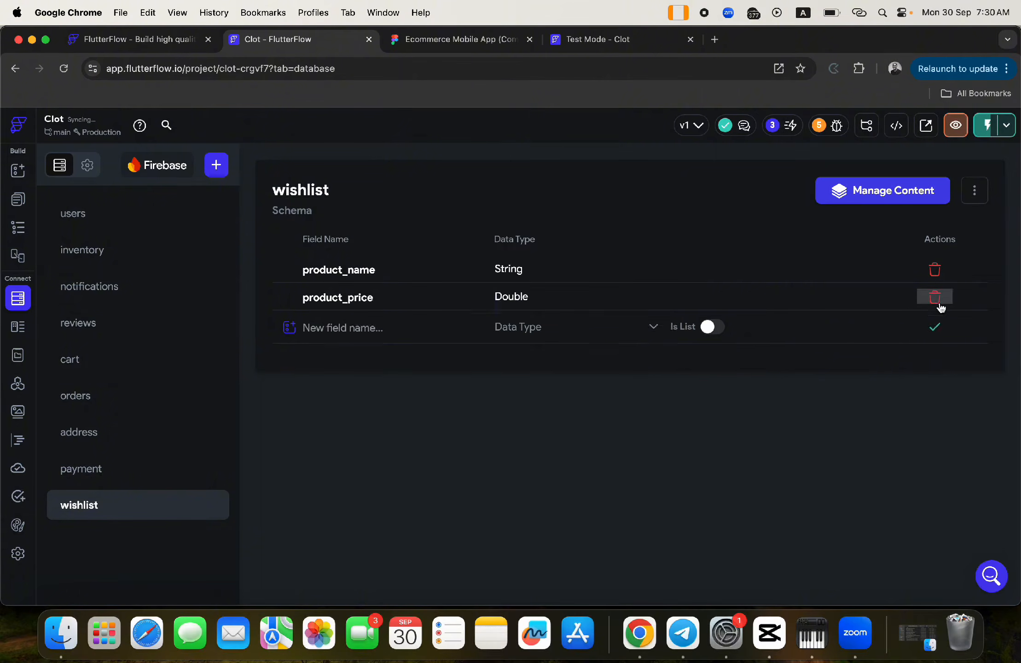
- Add a user field as a Document Reference to the users collection
click(356, 326)
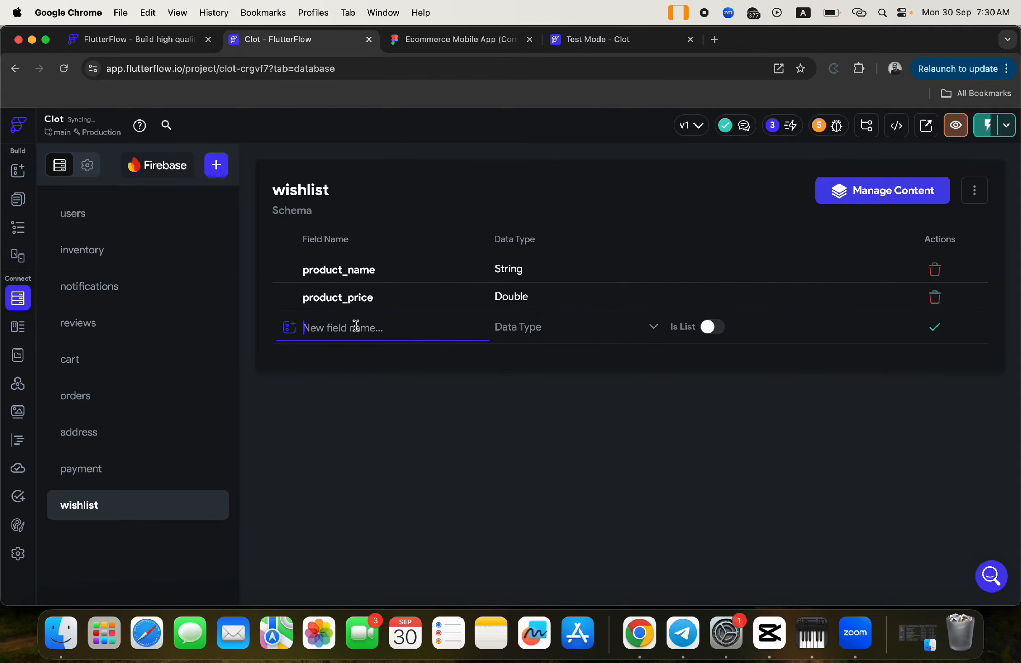
text(user)
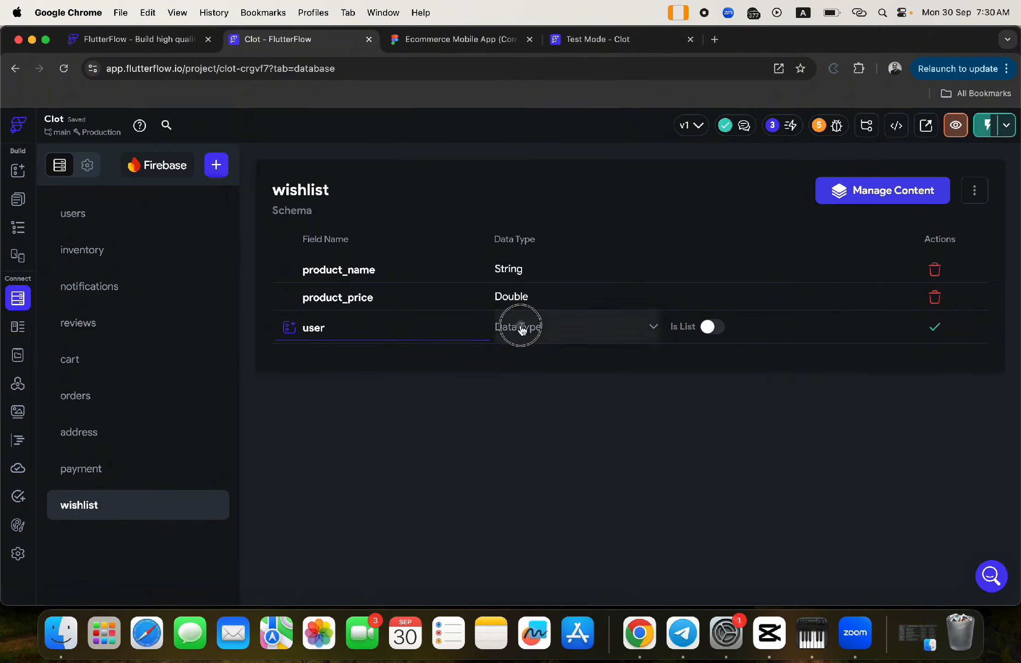
click(520, 325)
click(540, 425)
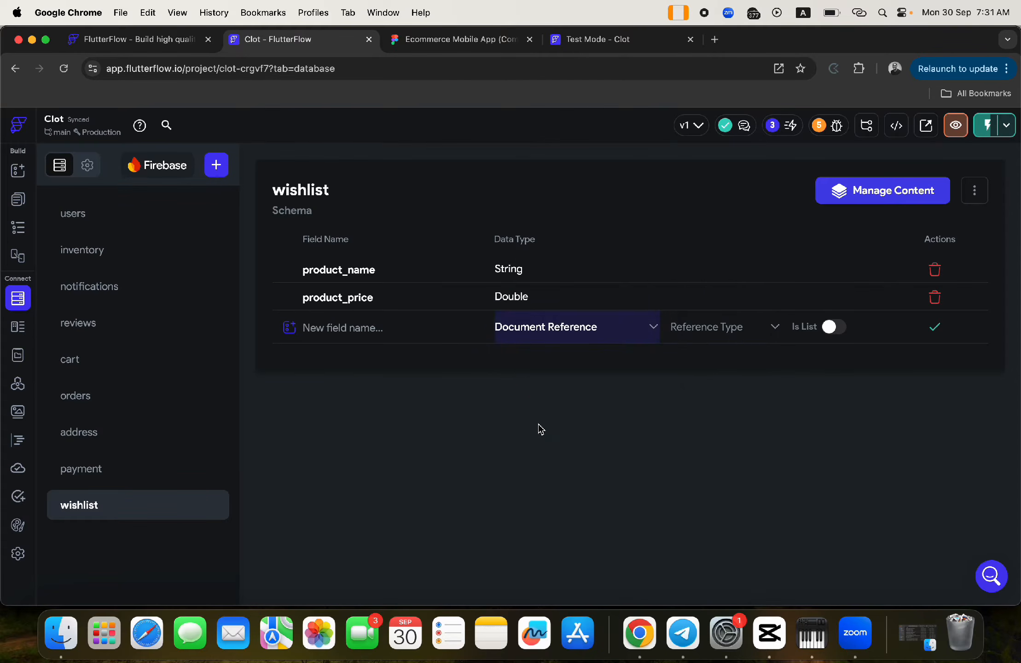
click(720, 331)
click(690, 295)
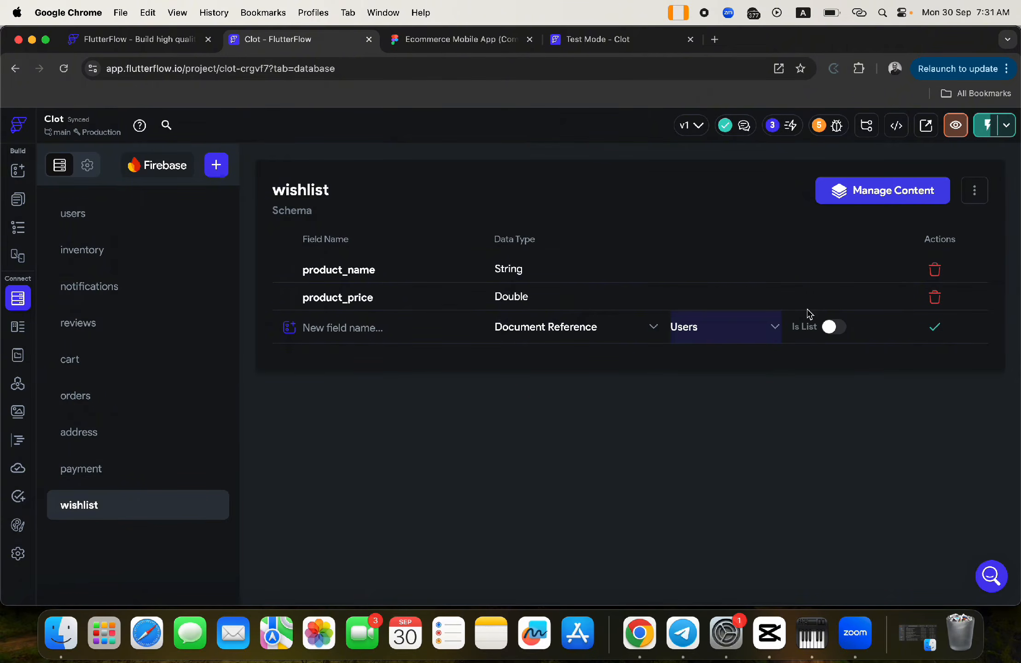
click(934, 330)
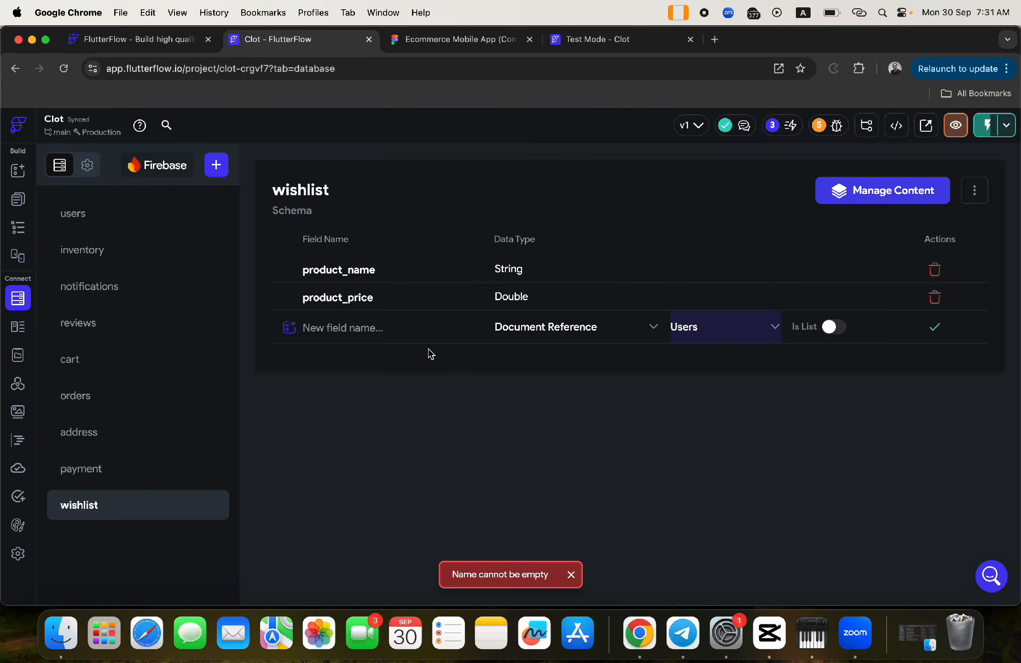
click(364, 330)
text(us)
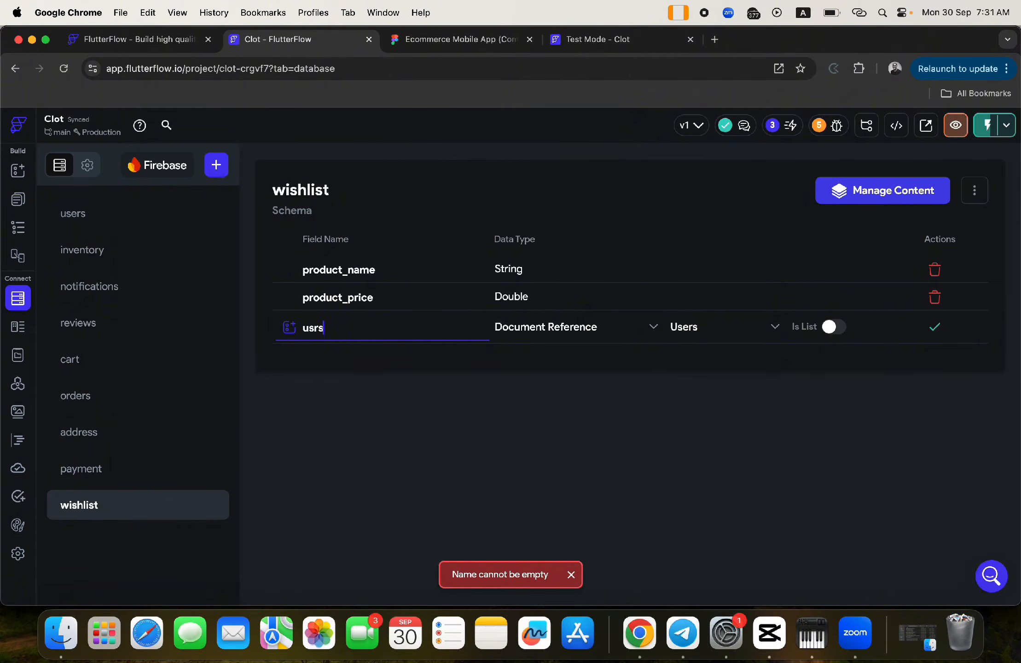
text(rs)
key(BackSpace)
key(BackSpace)
text(er)
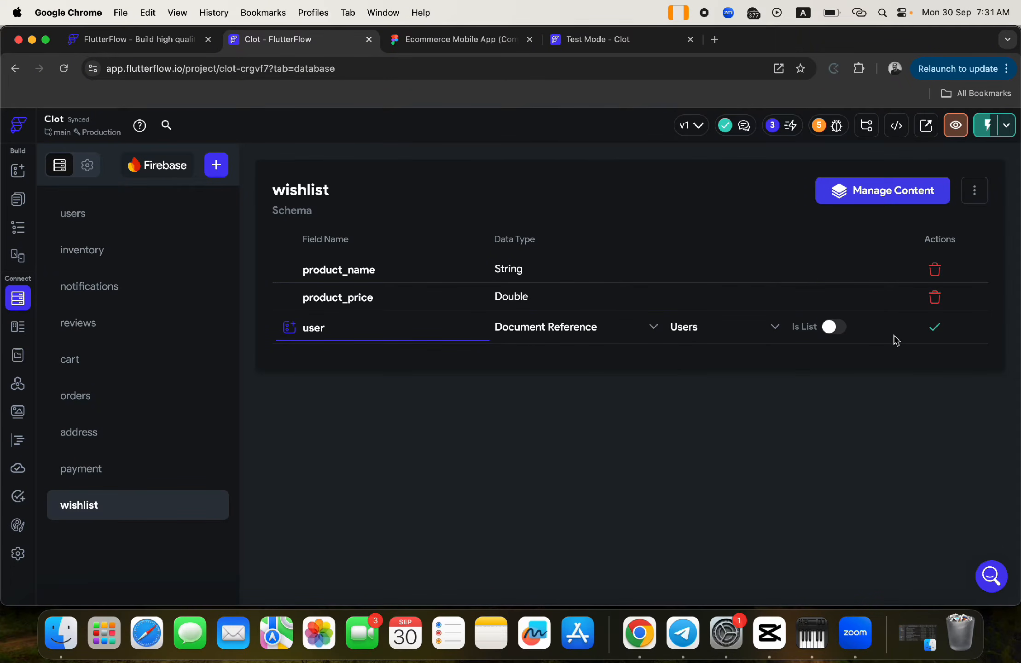
click(926, 330)
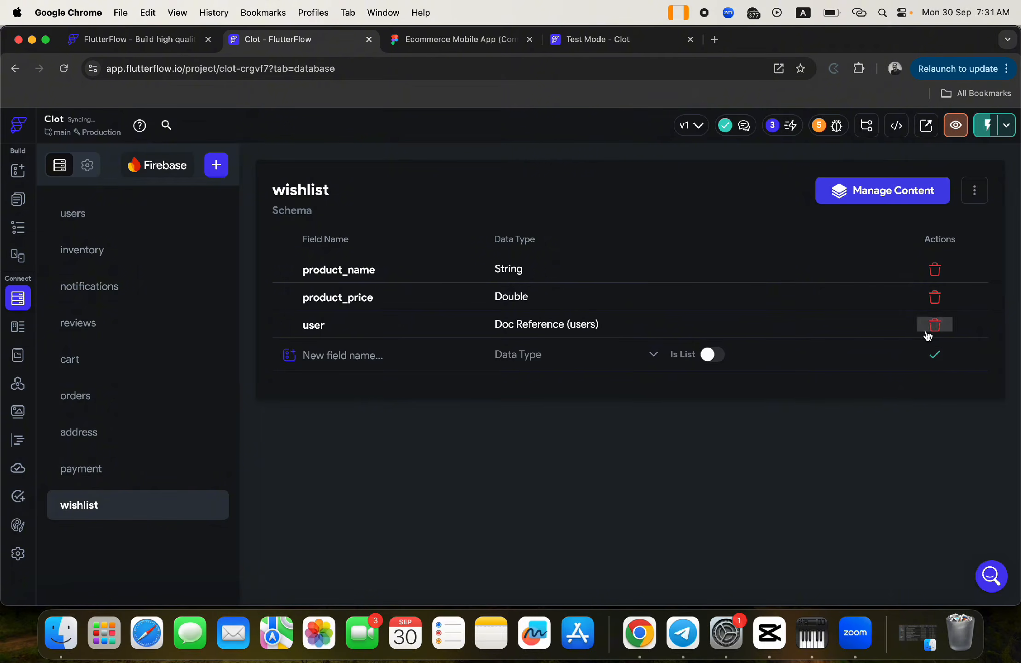
- Add a product_image Image Path field, then go to the wishlist page
click(393, 358)
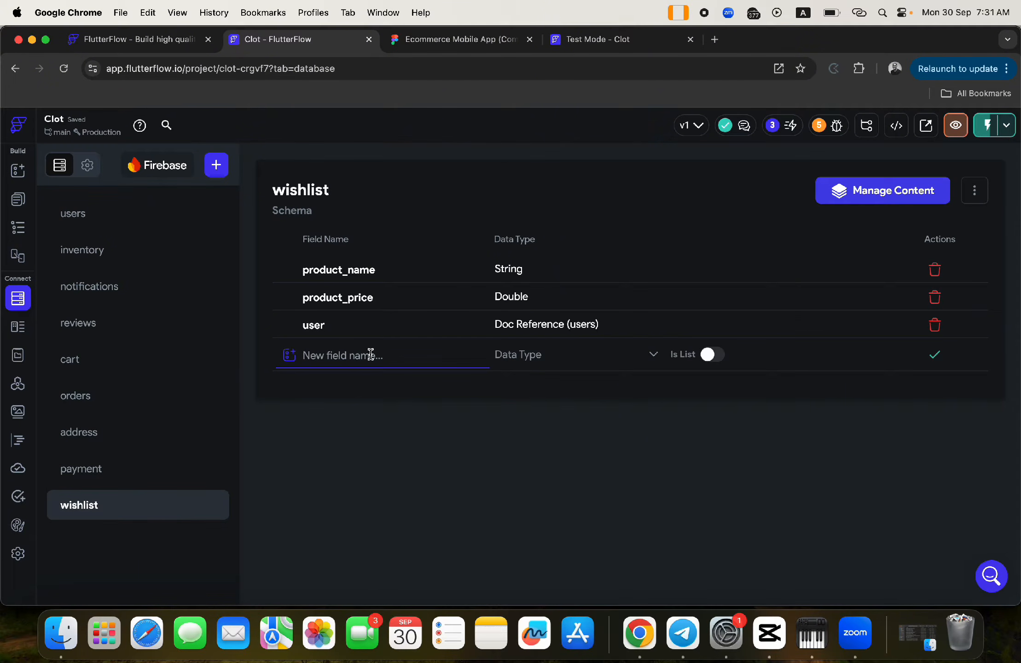
text(prodf)
key(BackSpace)
text(uct_image)
click(528, 355)
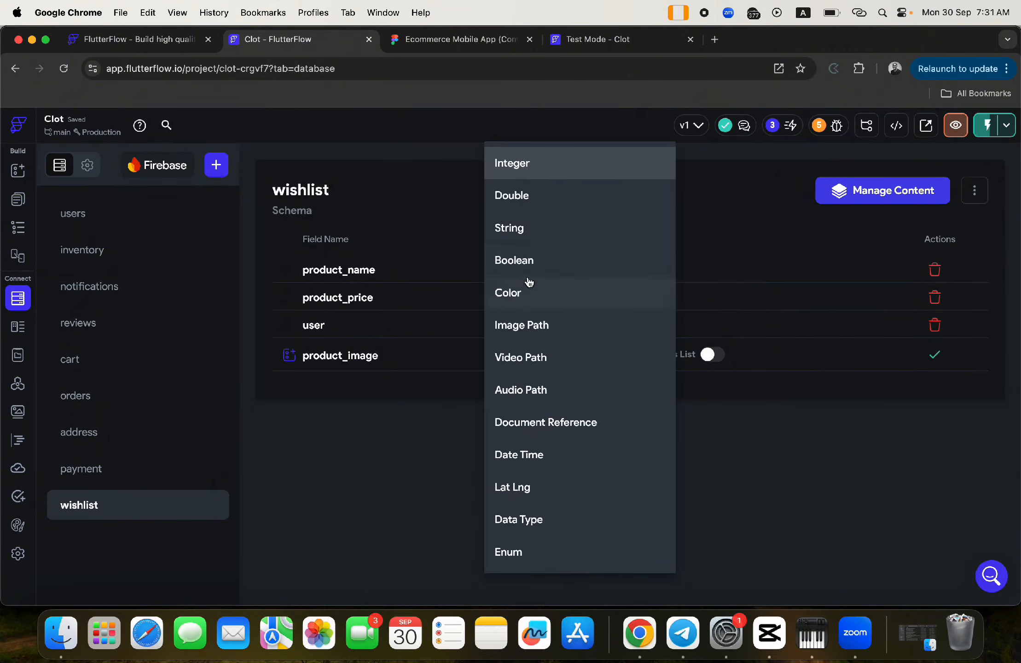
click(553, 328)
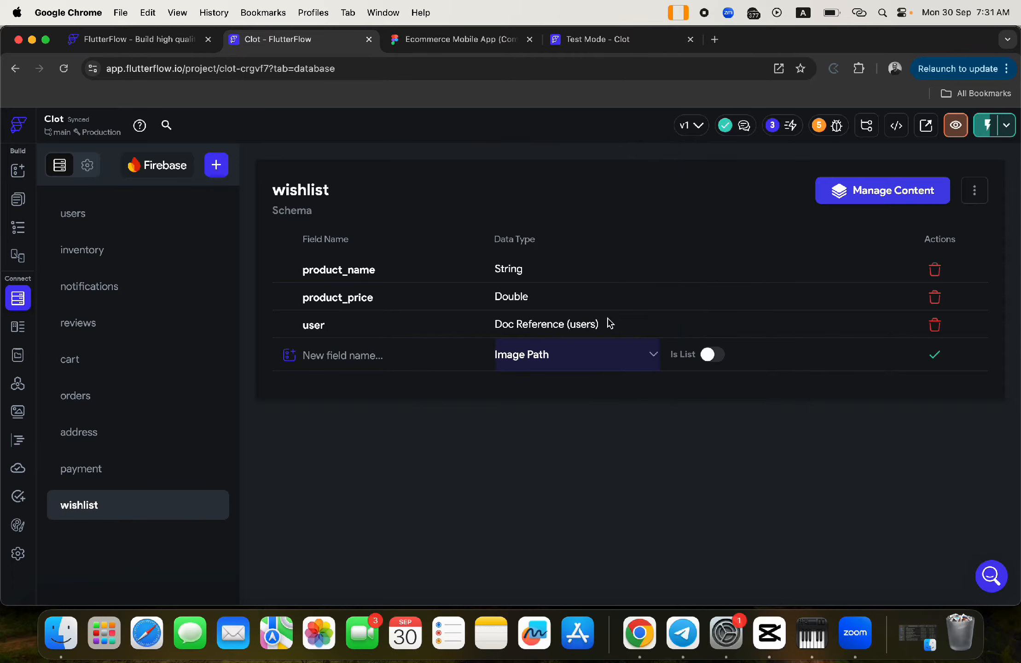
click(947, 359)
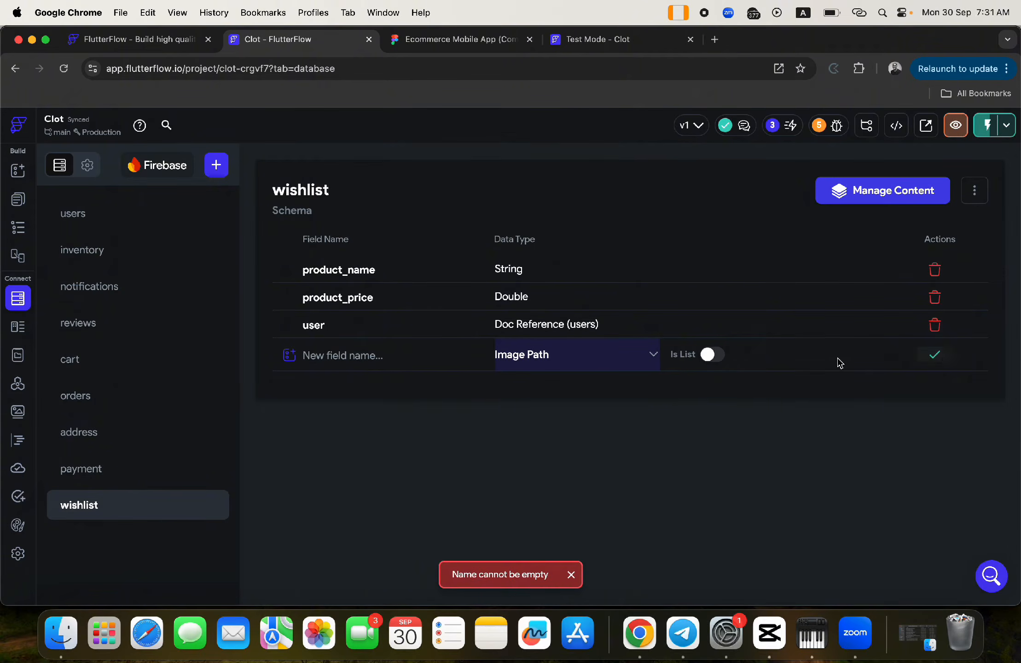
click(461, 362)
text(product)
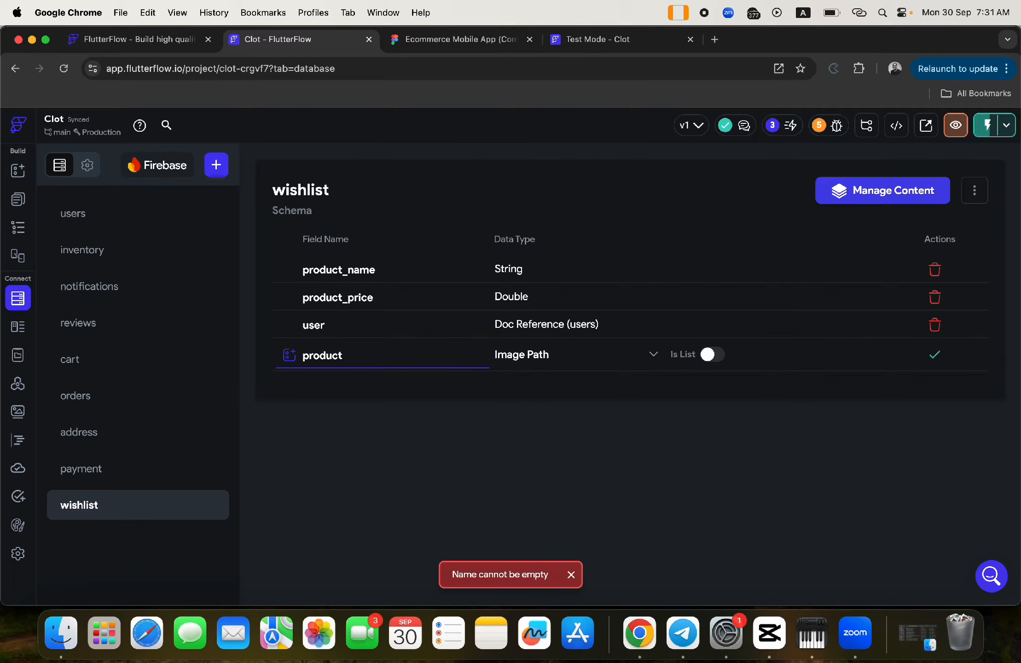
text(_image)
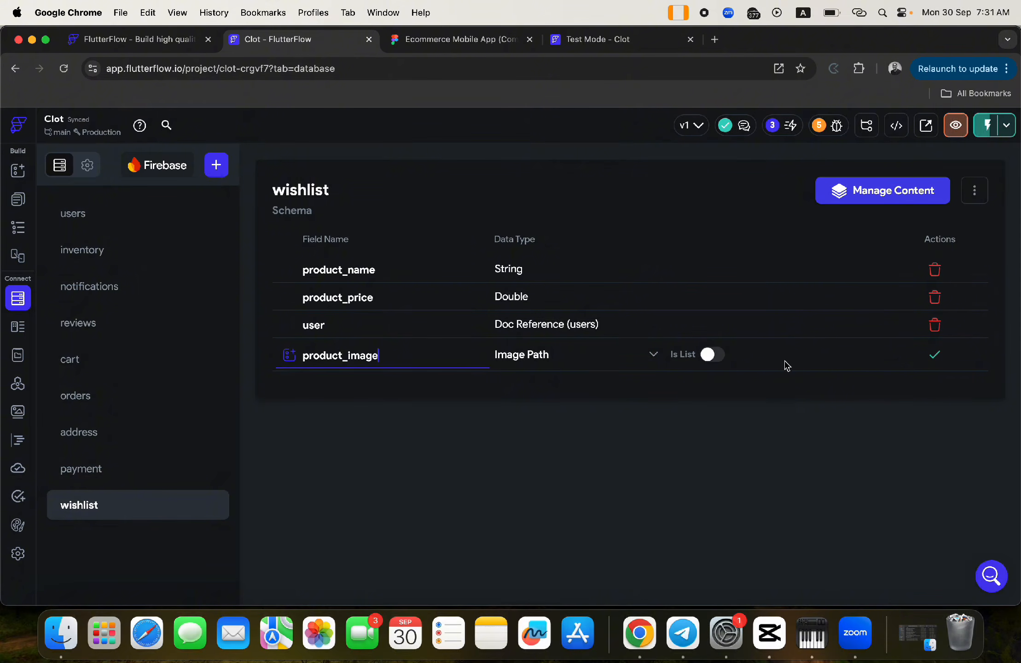
click(936, 363)
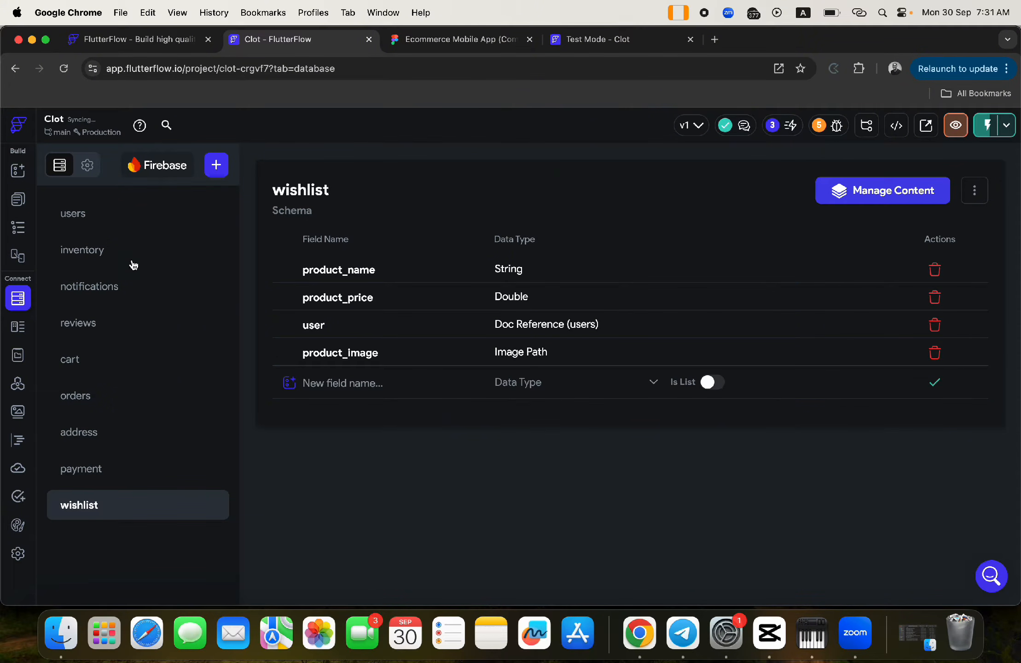
click(18, 199)
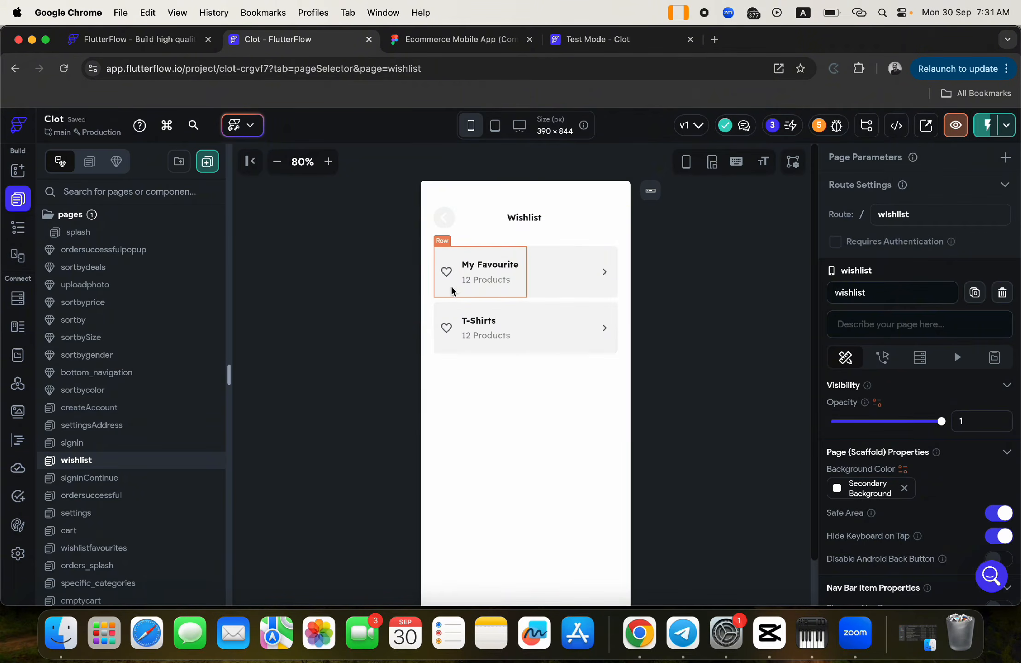
- Delete the T-Shirts row, leaving one template item in the list
click(442, 309)
click(540, 308)
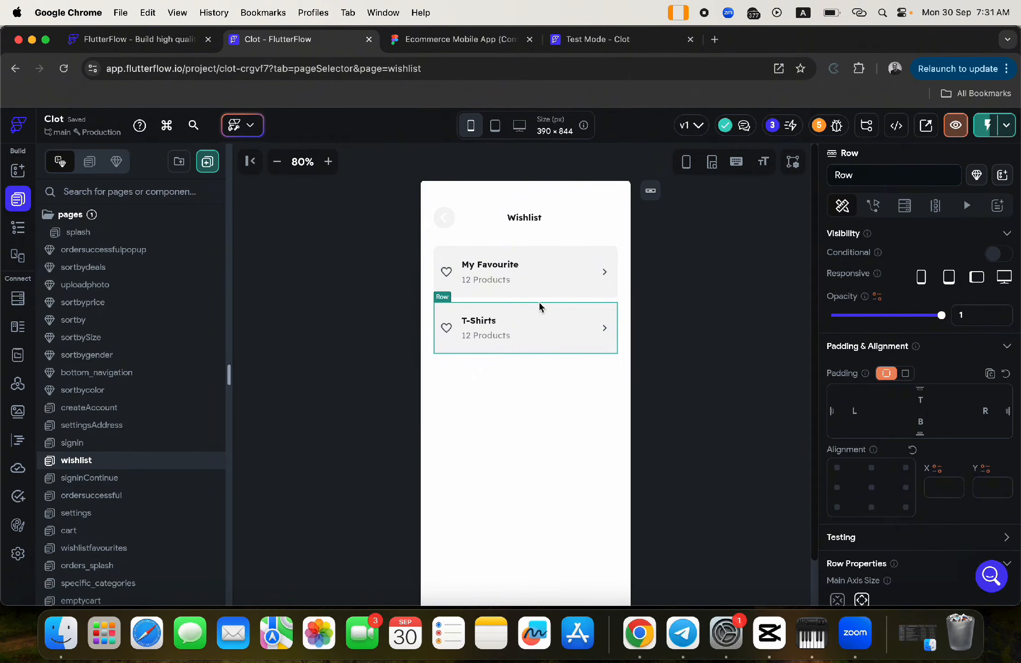
key(Delete)
key(Delete)
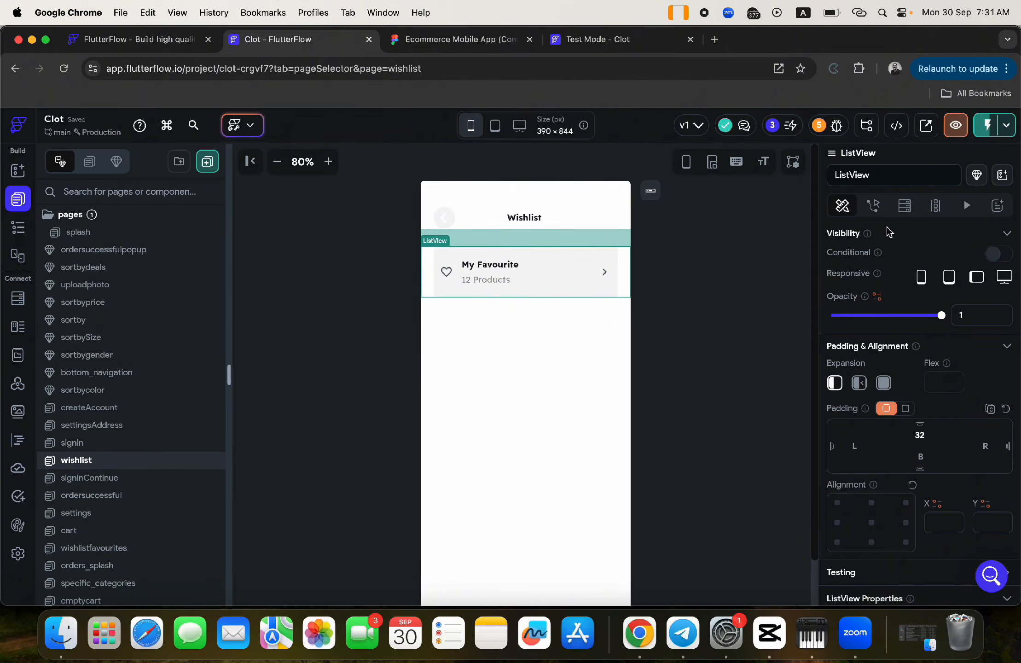
- Give the ListView a Query Collection backend query on the wishlist collection
click(905, 205)
click(960, 238)
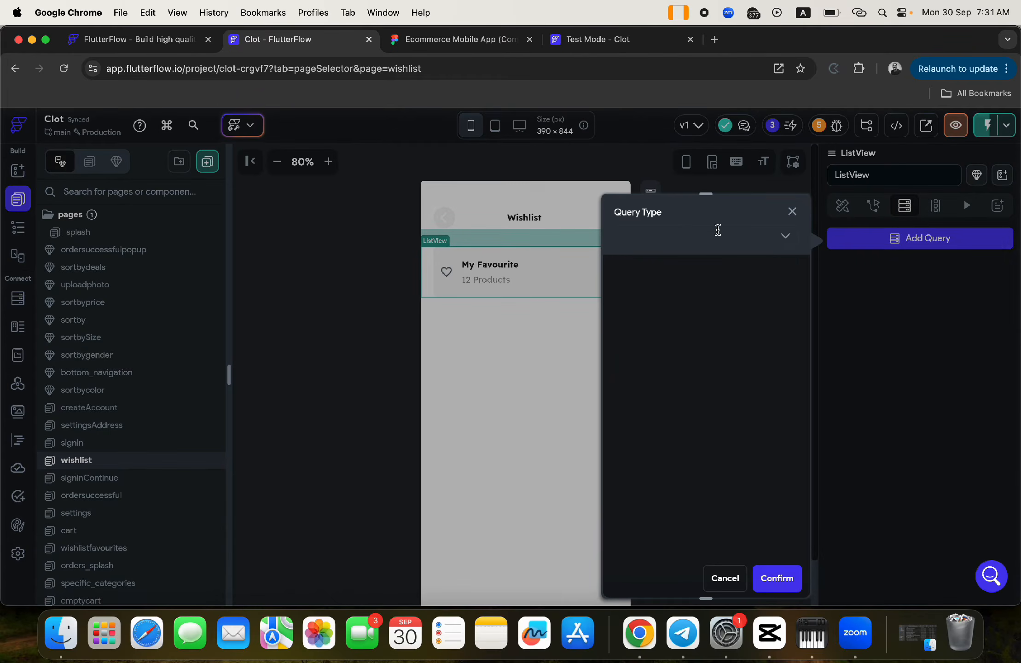
click(720, 235)
click(650, 267)
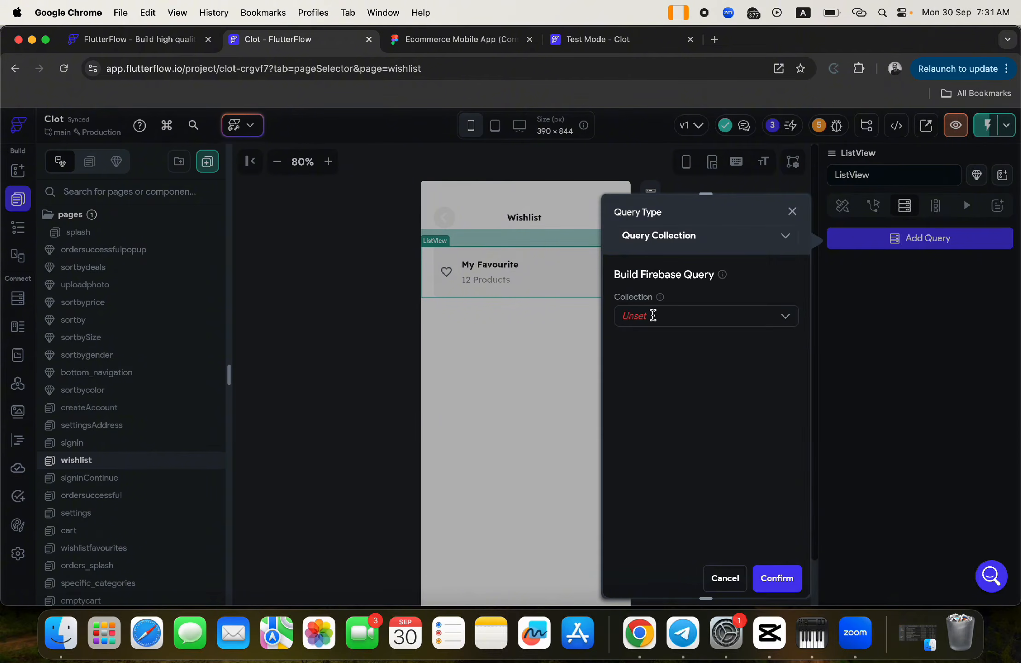
click(650, 316)
scroll(655, 412, down, 4)
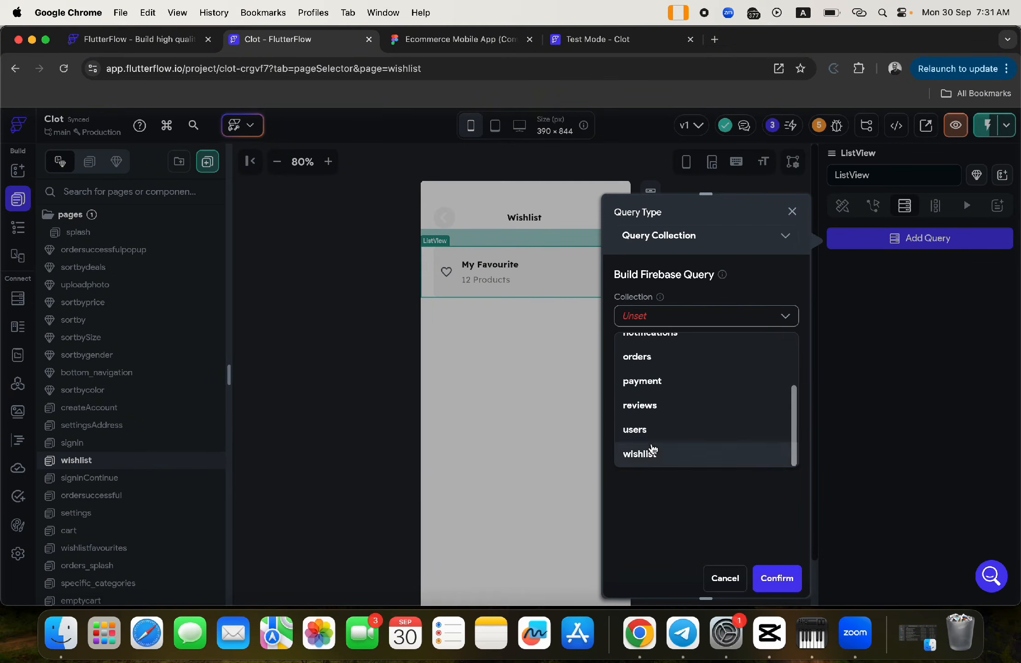
click(653, 456)
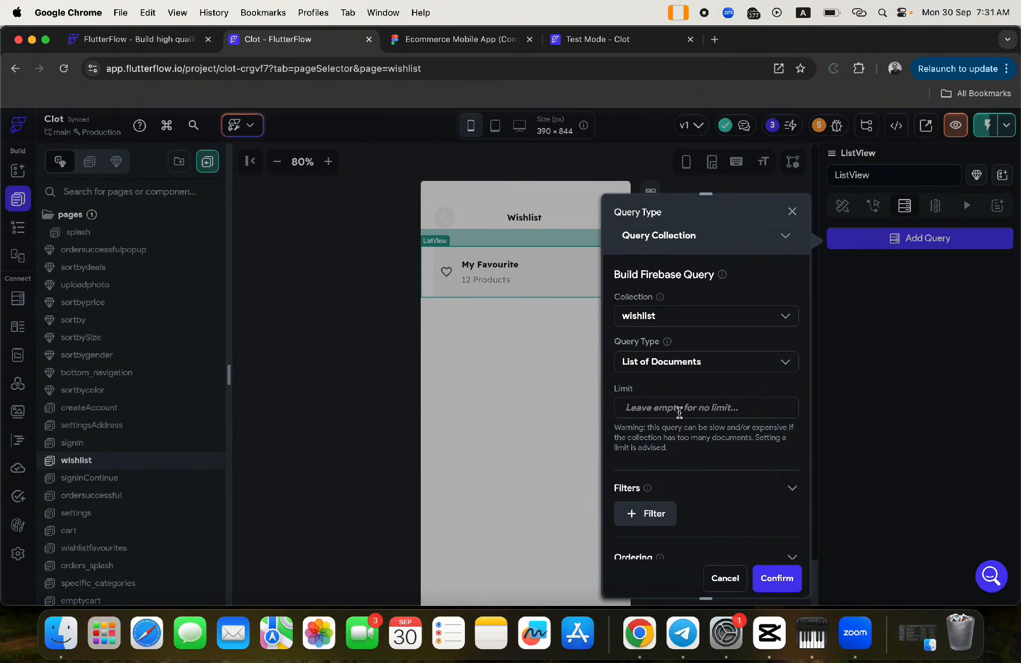
scroll(680, 412, down, 4)
- Filter the query to user Equal To the authenticated user's reference and confirm it
click(650, 383)
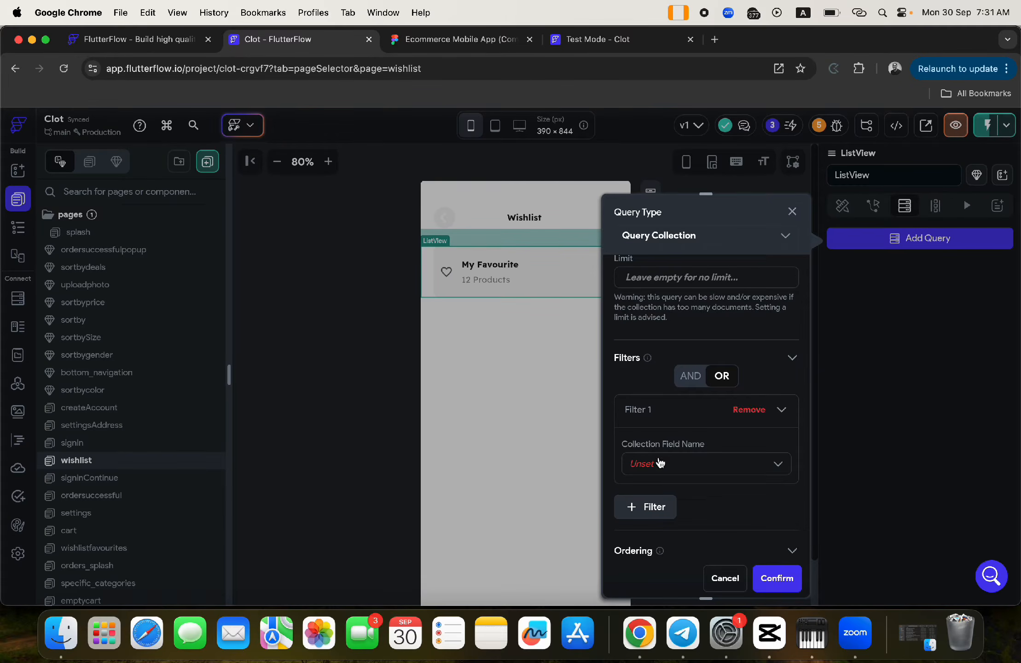
click(660, 463)
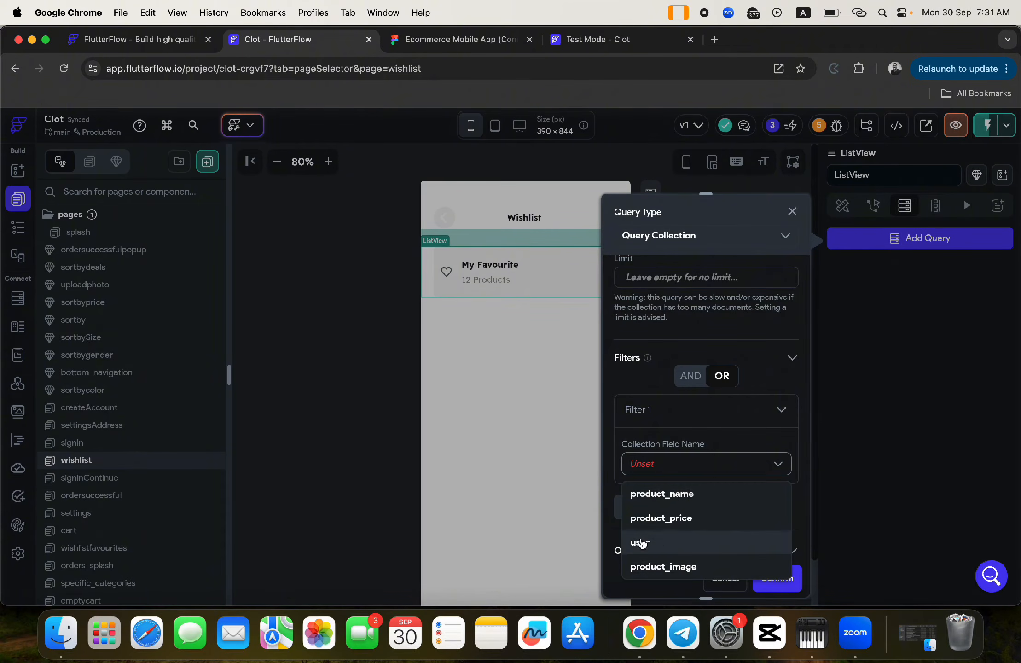
click(642, 543)
click(654, 522)
click(651, 550)
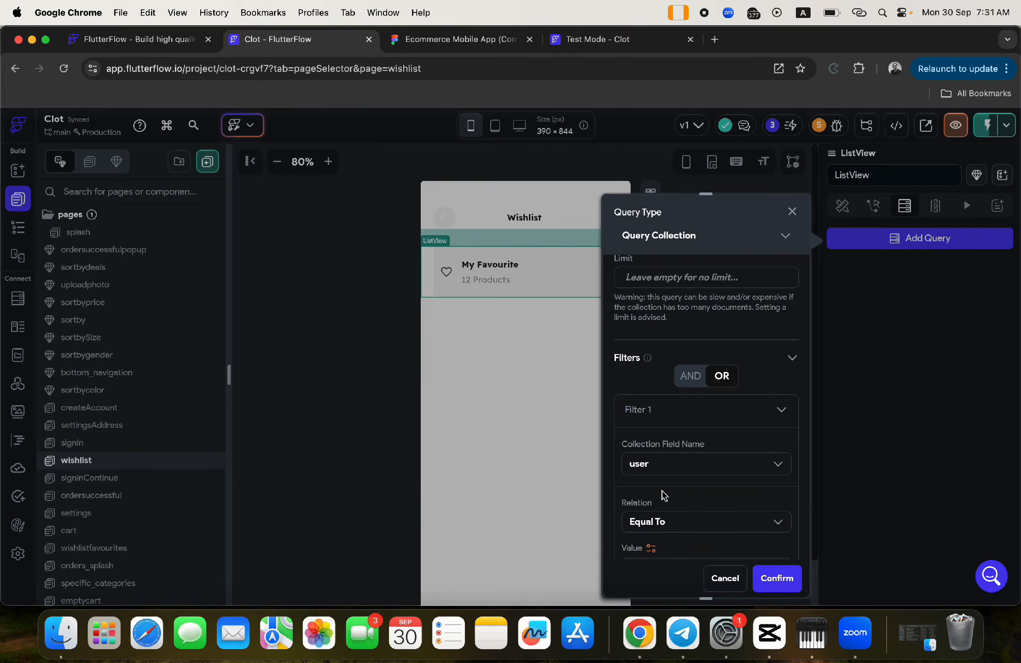
scroll(664, 495, down, 3)
click(656, 405)
click(501, 410)
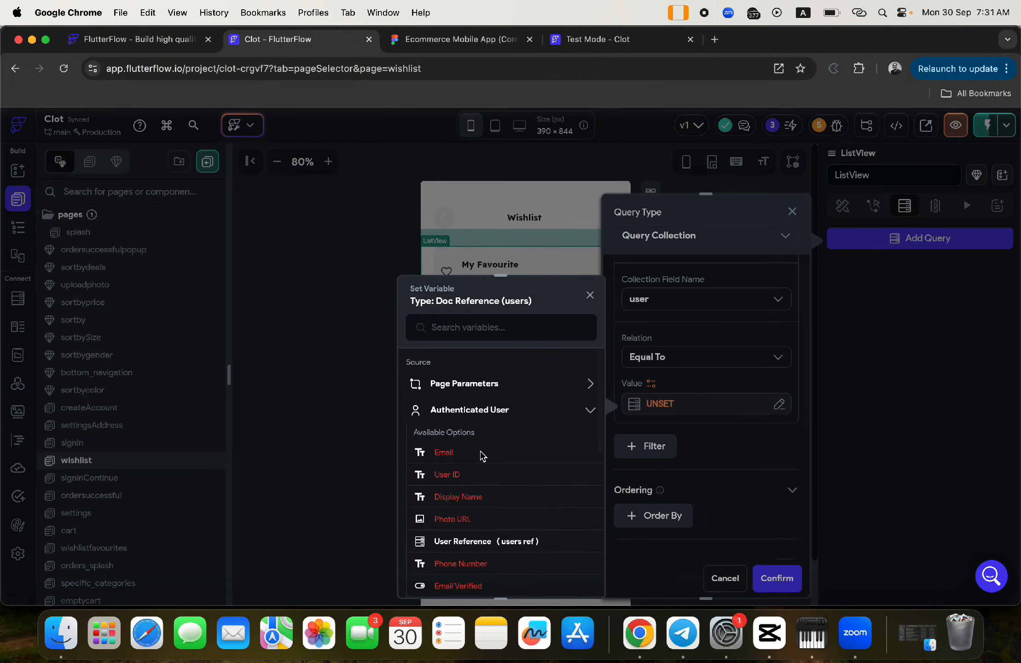
click(475, 547)
click(567, 578)
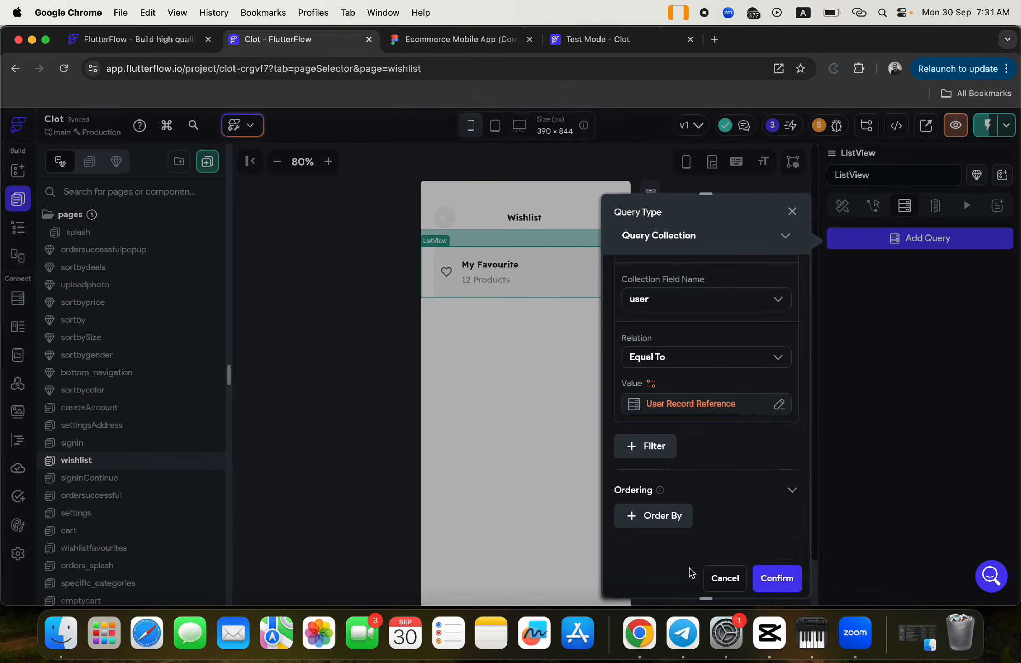
click(778, 578)
click(604, 429)
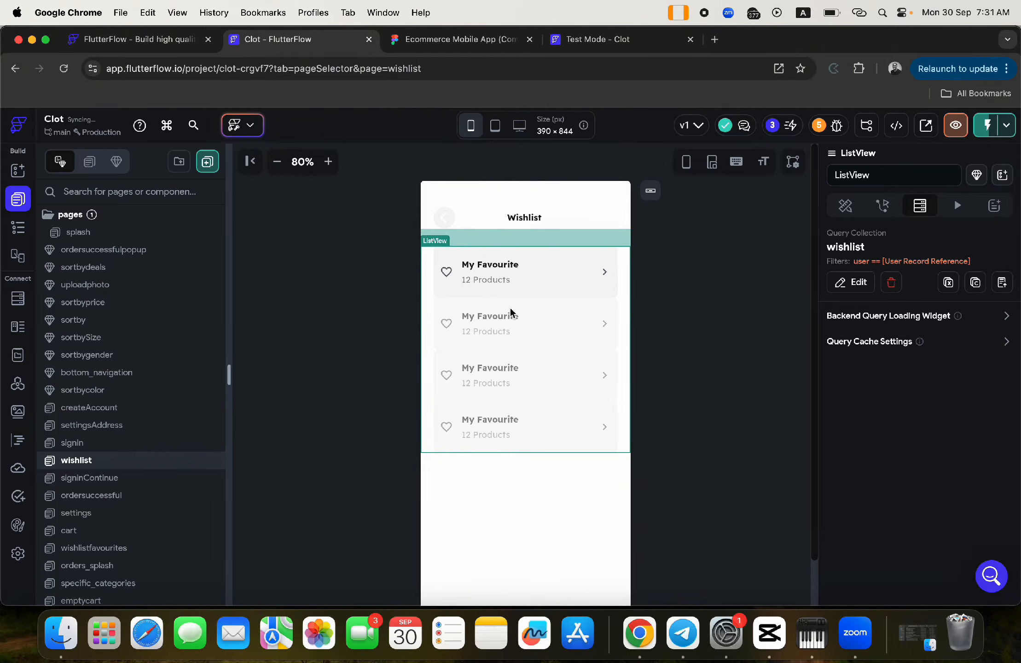
- Inspect the wishlist item's Container, page and My Favourite text, then view the Firestore schema
click(441, 294)
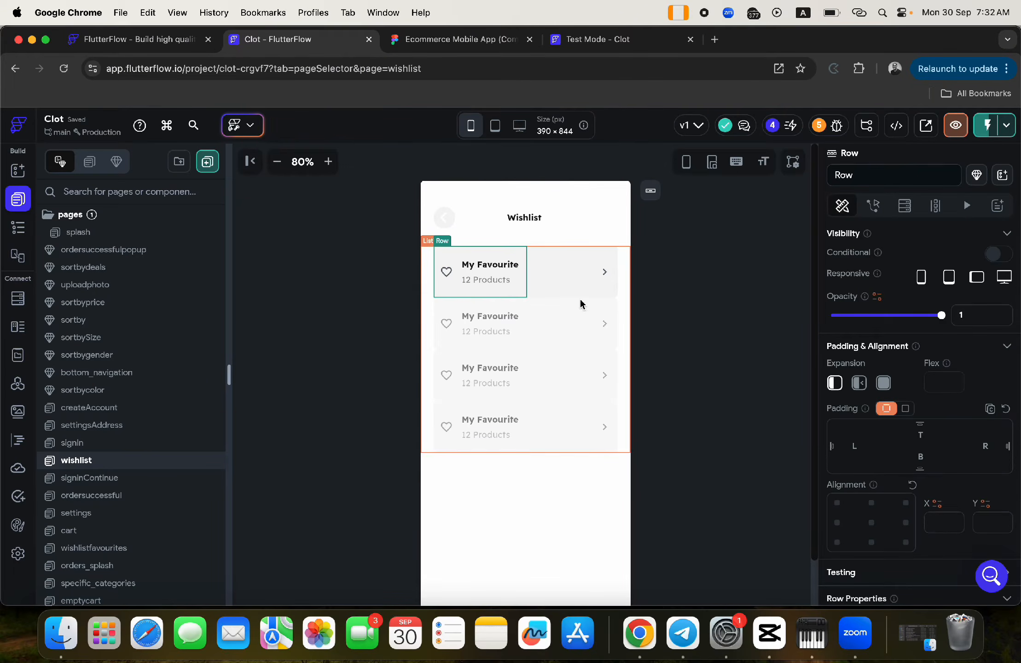
click(18, 227)
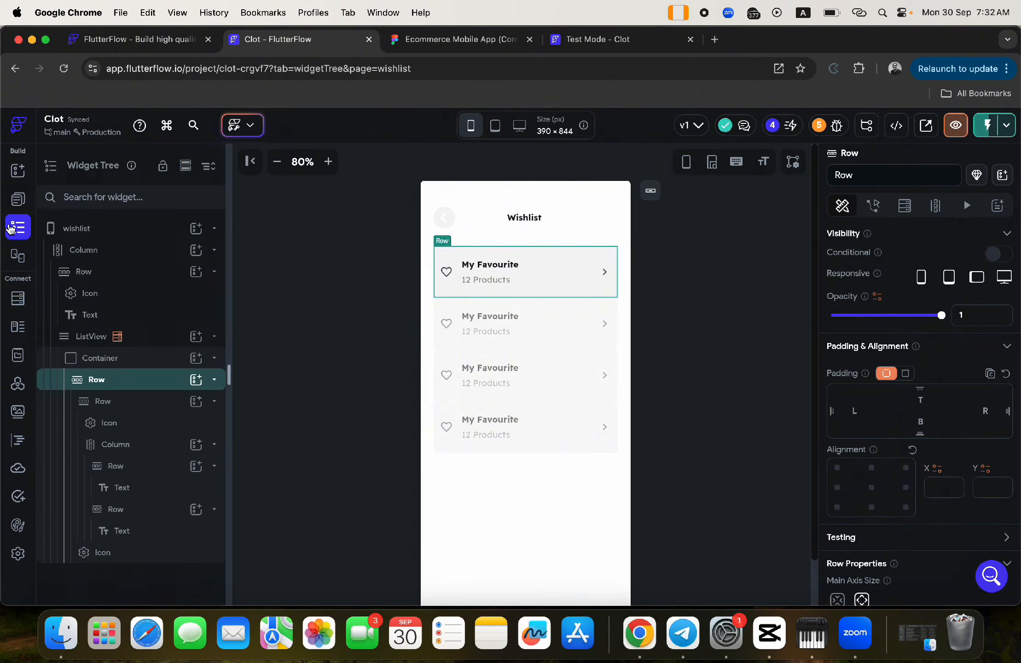
click(99, 358)
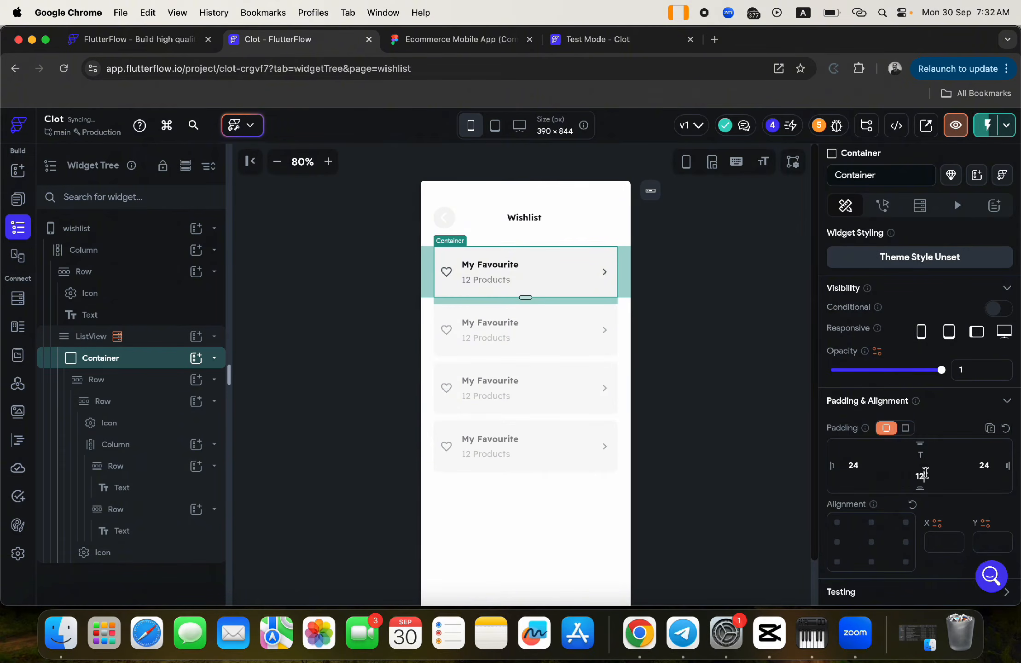
click(684, 344)
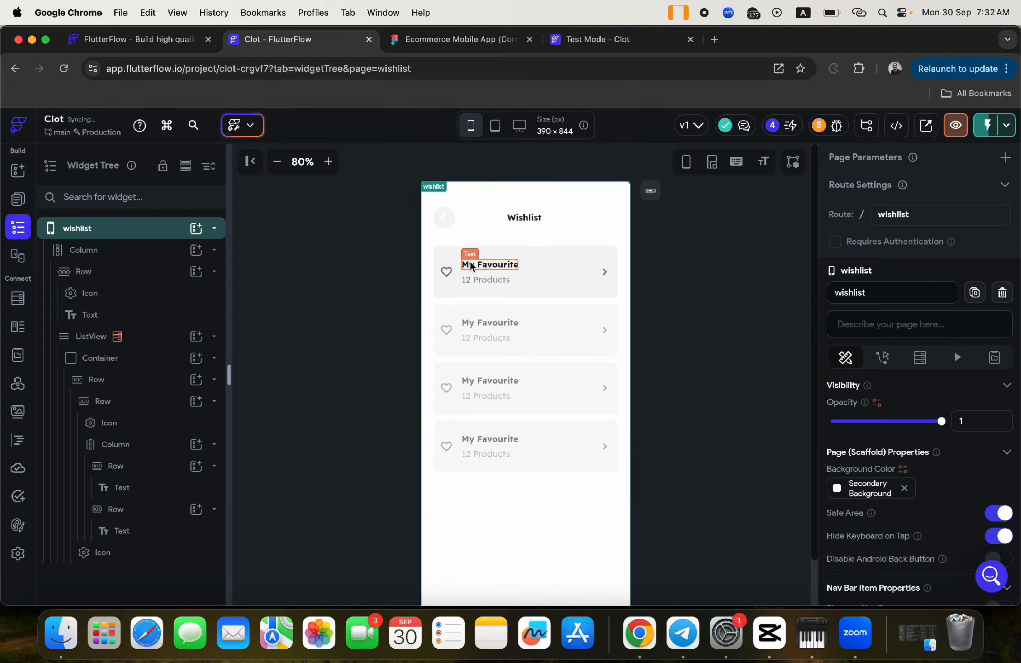
click(467, 267)
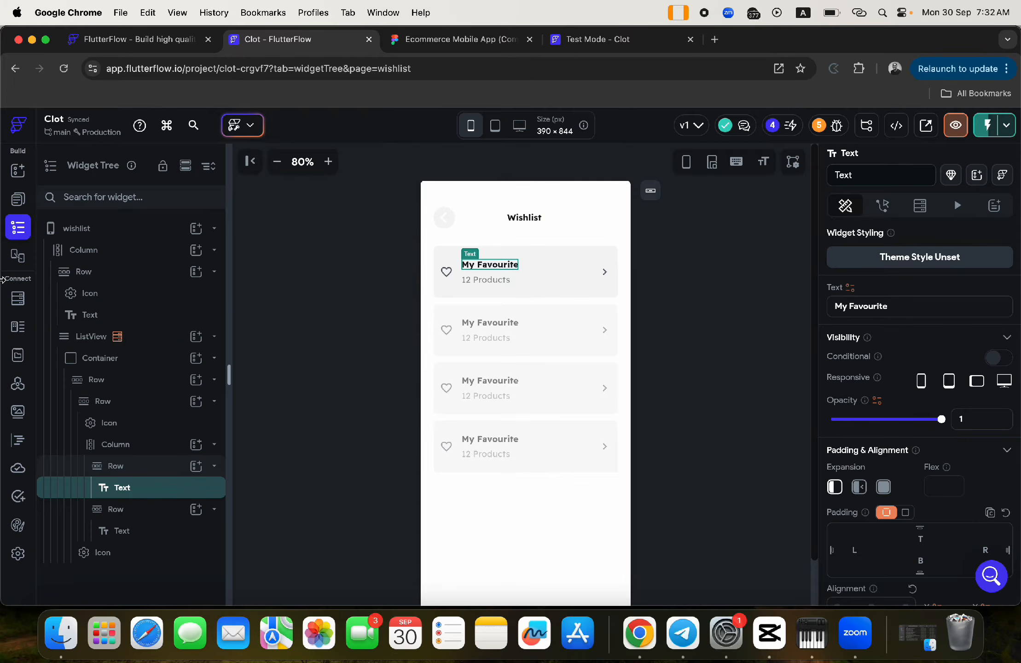
click(13, 300)
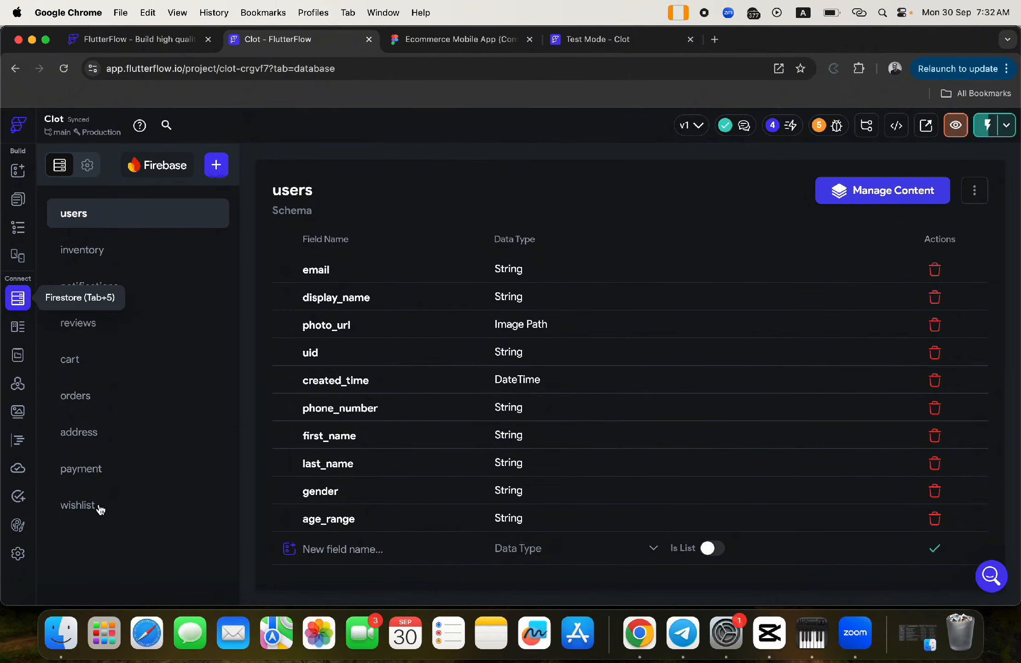
- Add a String field 'category' to the wishlist collection and go back to Pages
click(99, 509)
click(375, 382)
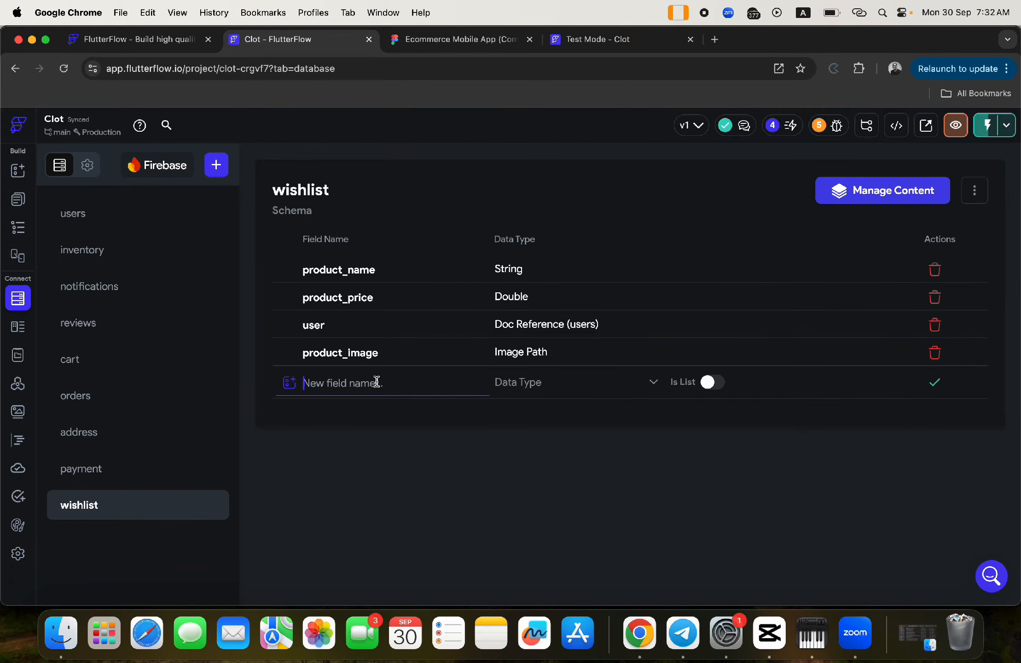
text(category)
click(536, 384)
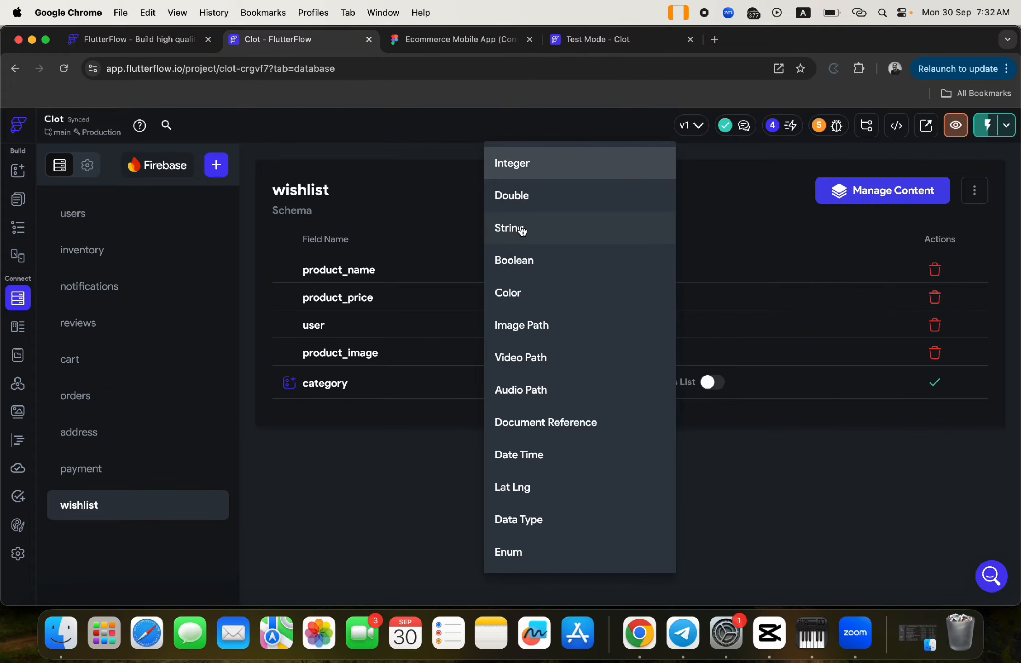
click(522, 228)
click(935, 383)
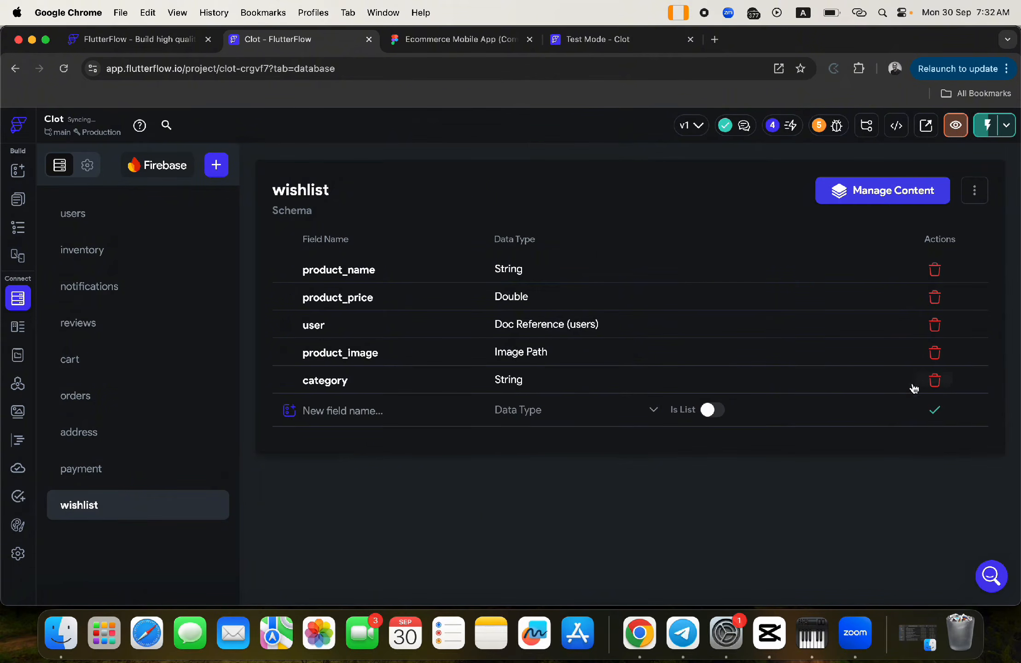
click(14, 201)
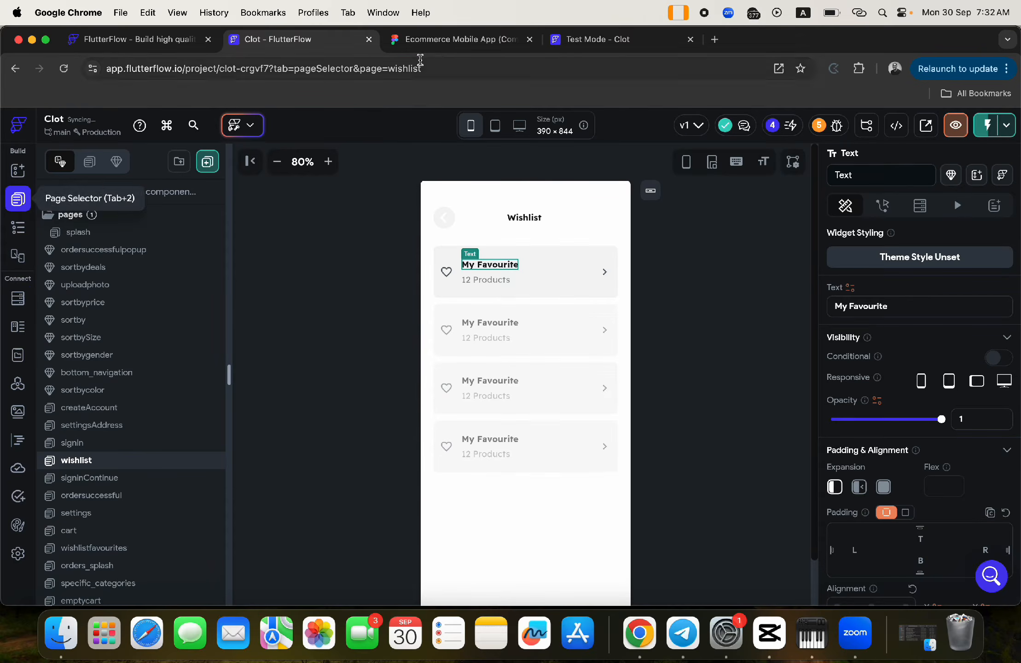
- Compare the wishlist row (12 Products subtitle) with the Figma design, then open wishlistfavourites
click(460, 40)
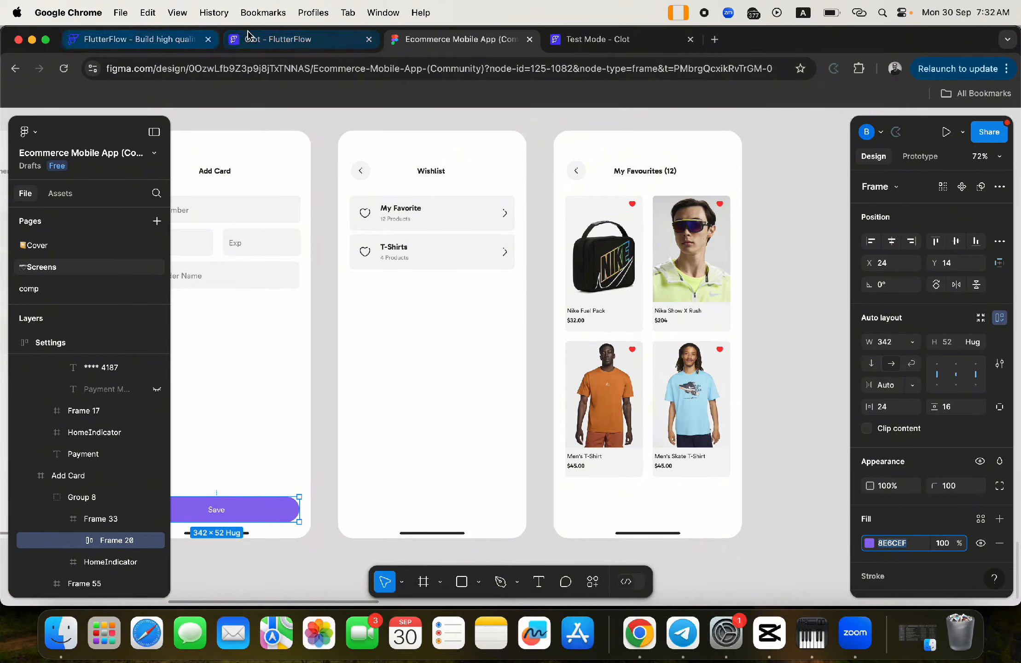
click(248, 37)
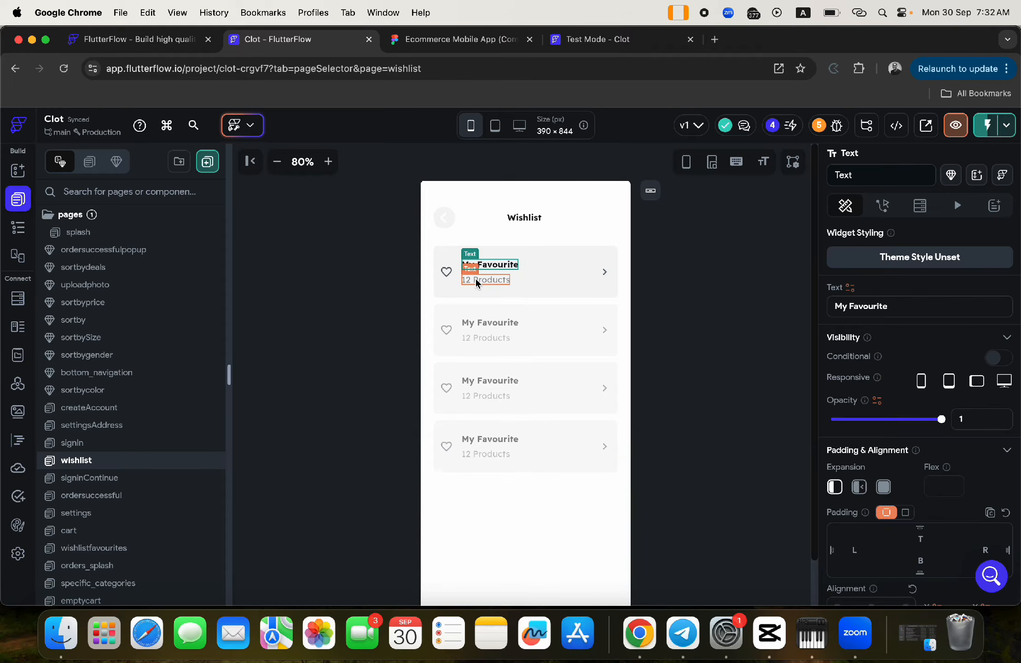
click(469, 283)
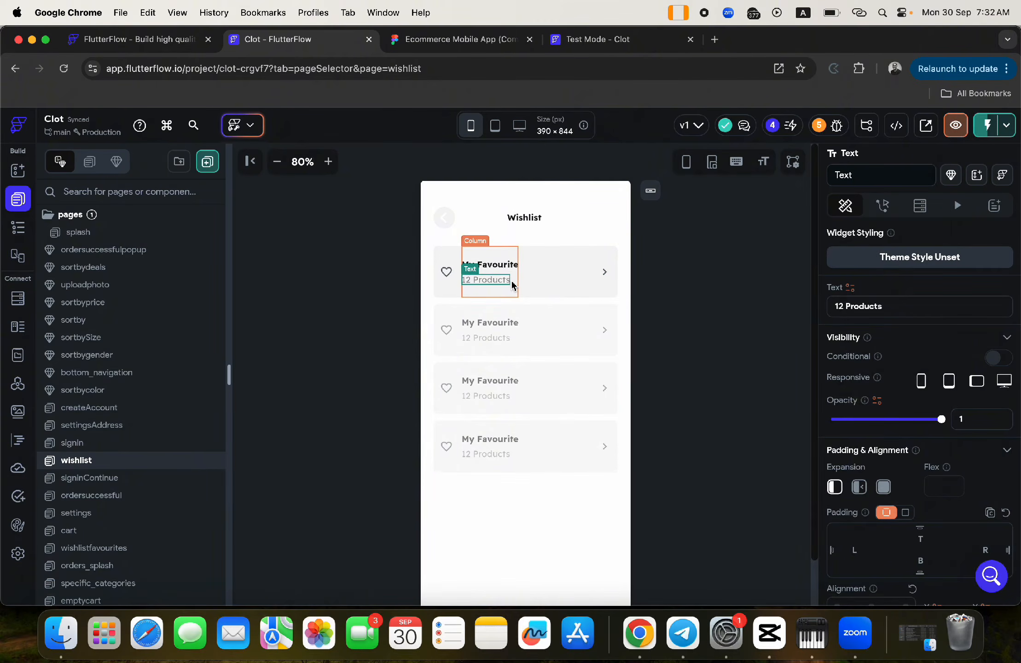
click(607, 248)
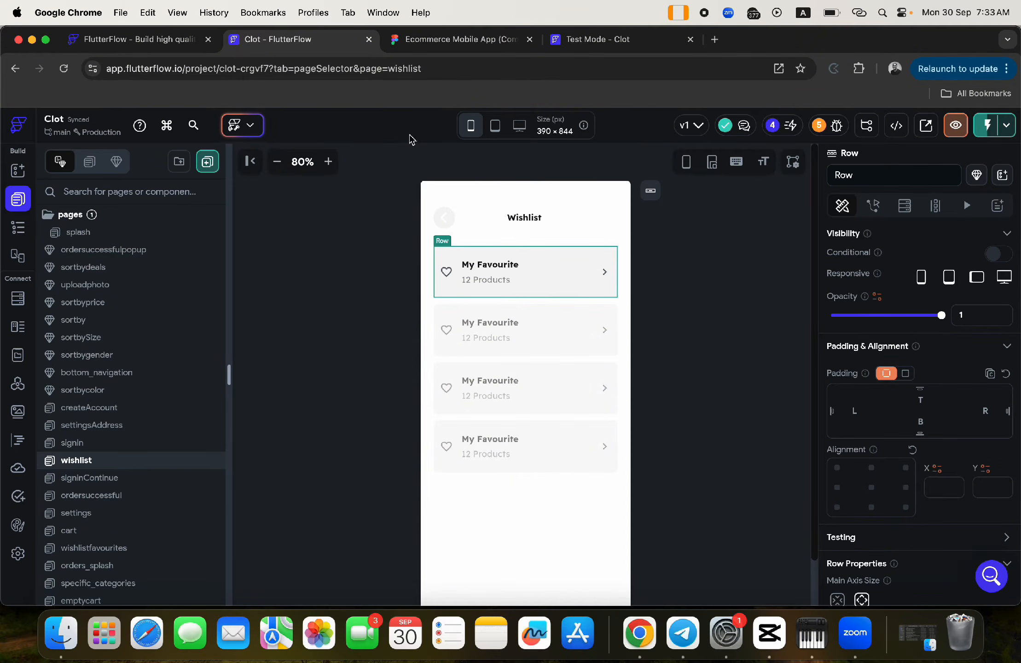
click(441, 40)
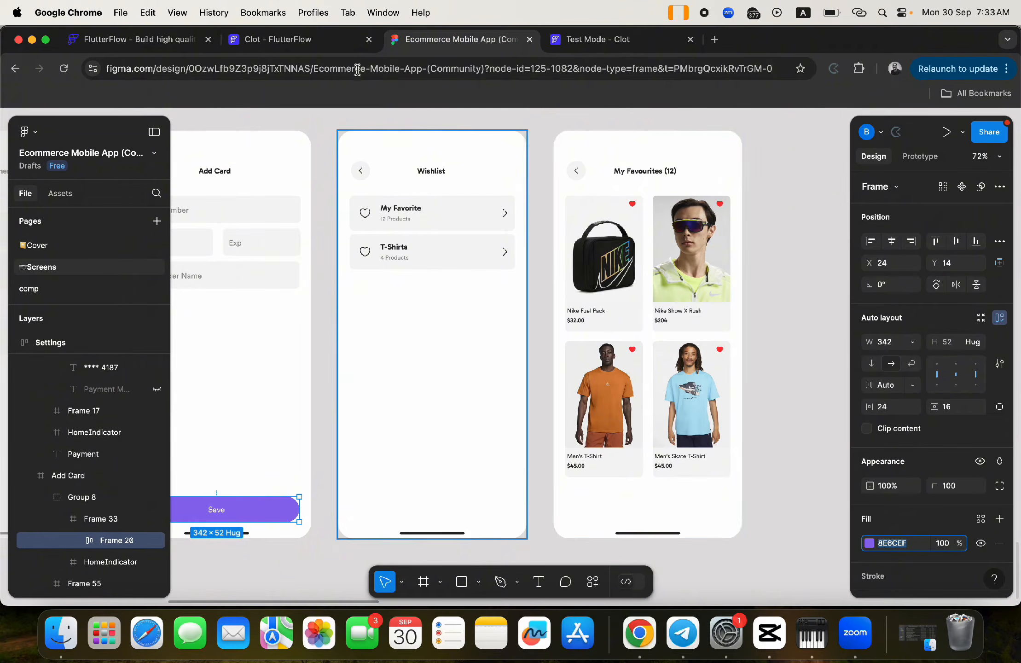
click(278, 39)
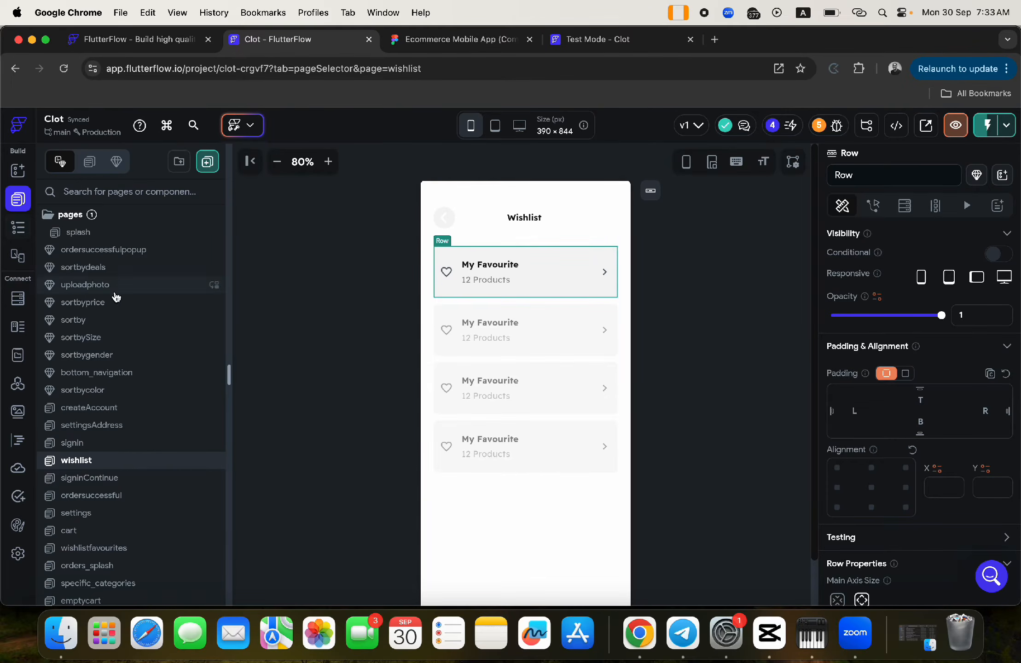
scroll(148, 408, down, 10)
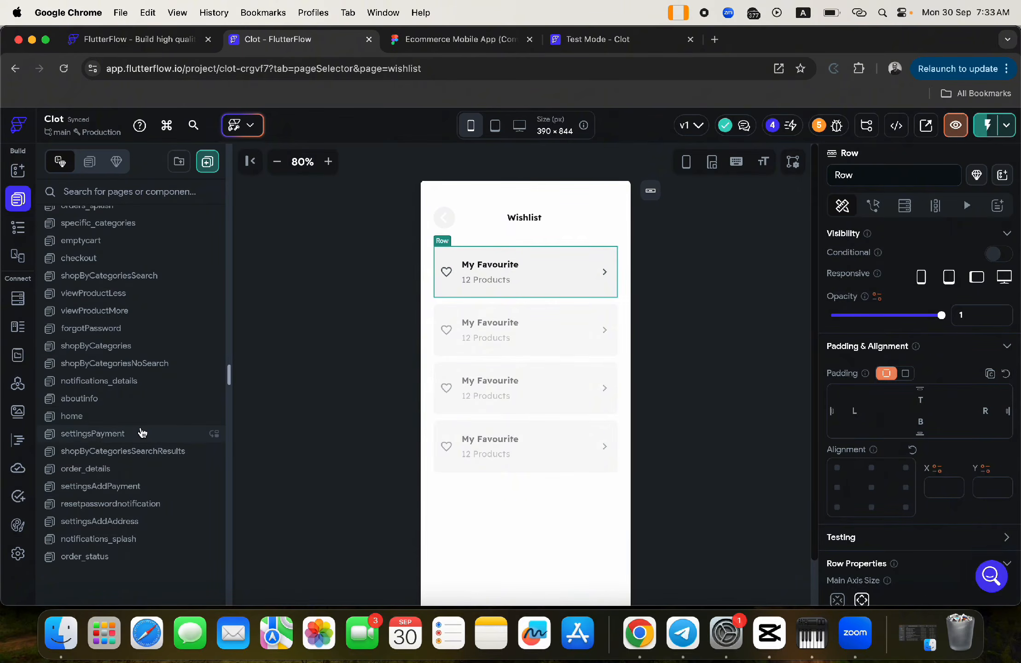
scroll(142, 432, up, 5)
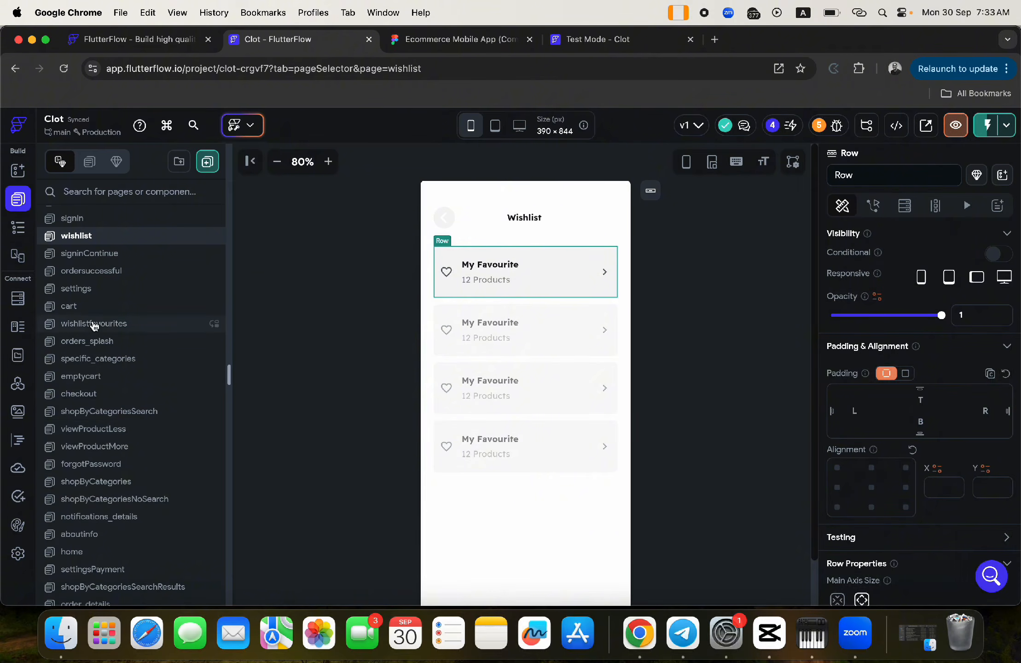
click(95, 325)
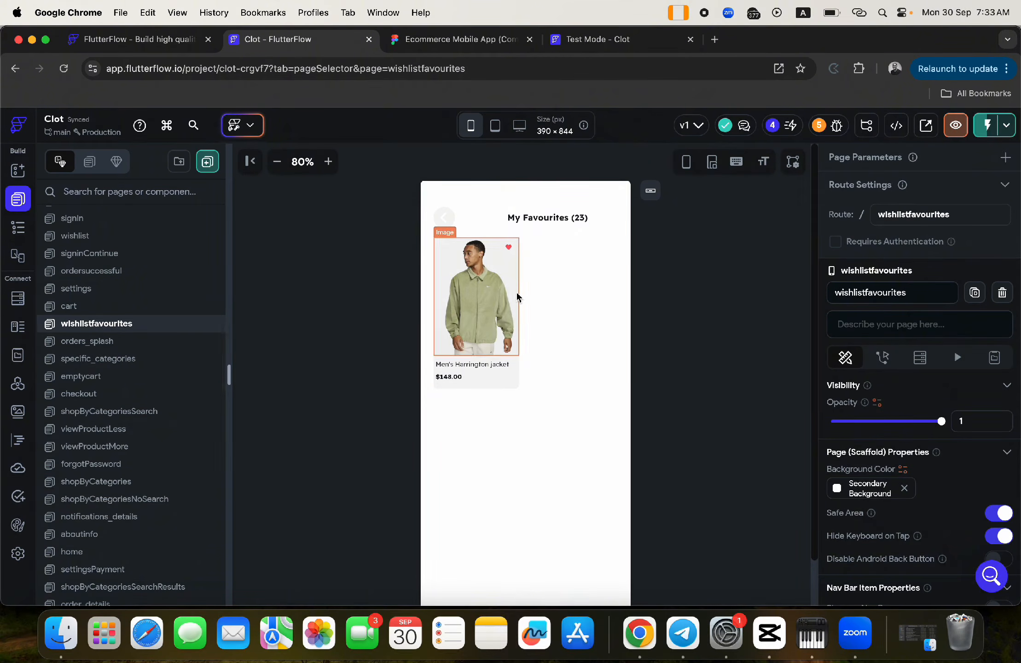
- Give the wishlistfavourites back arrow an On Tap Navigate Back action
click(444, 218)
click(885, 207)
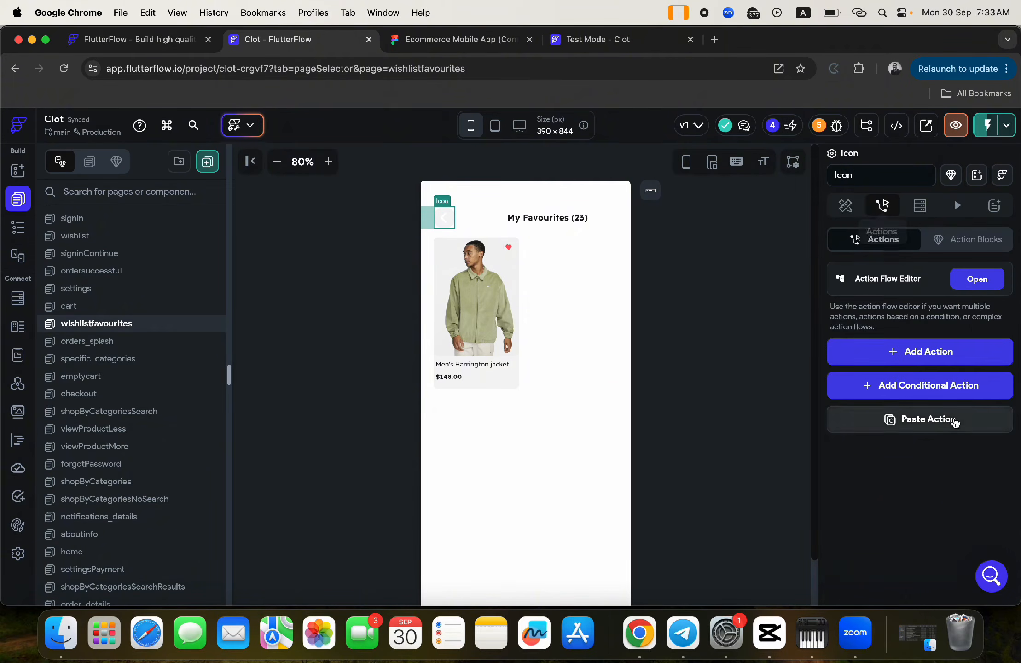
click(909, 350)
scroll(928, 545, down, 3)
scroll(925, 548, down, 5)
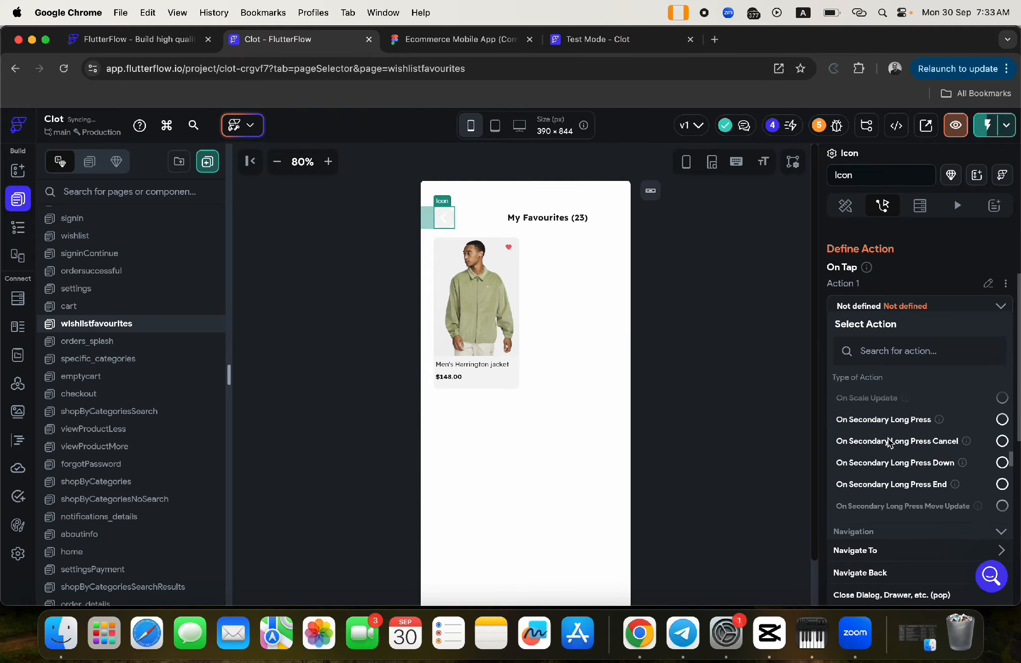
click(872, 576)
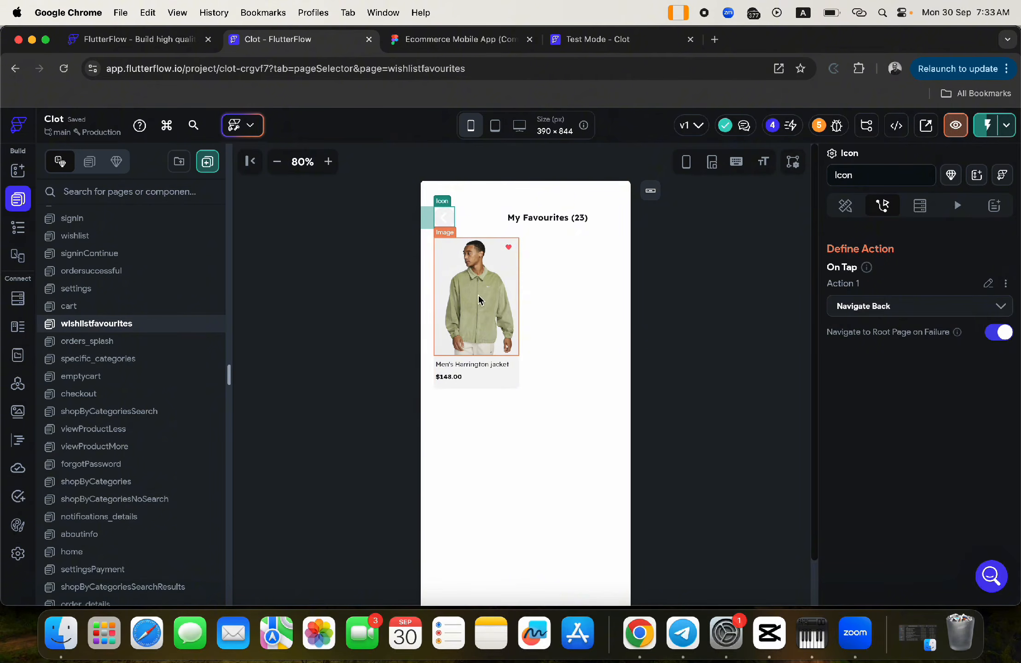
- Check the page's widget tree, then switch back to the wishlist page
click(22, 234)
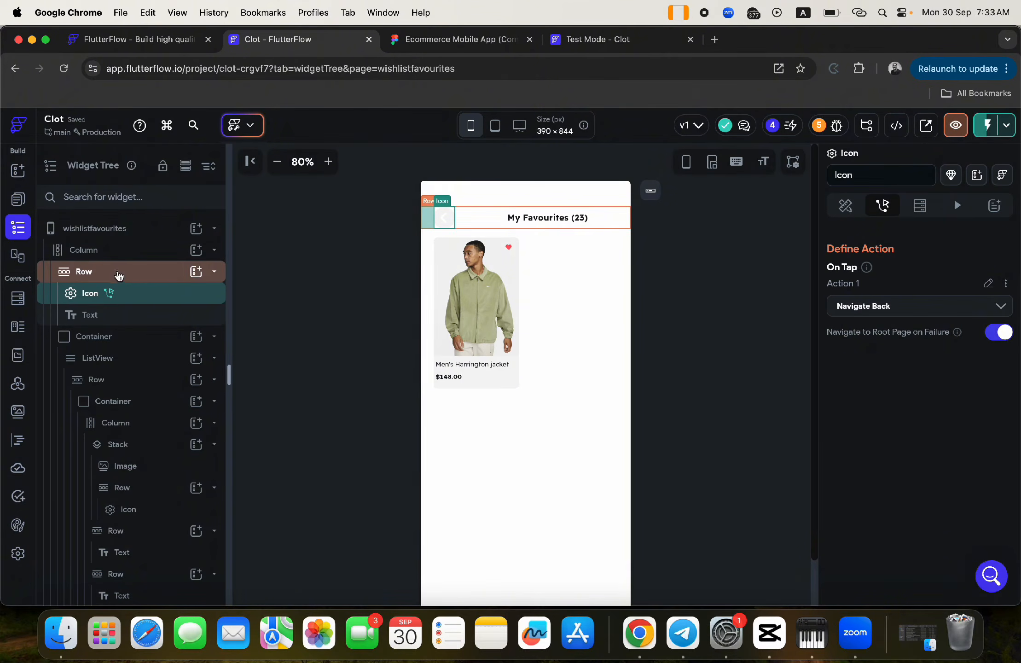
click(18, 199)
scroll(166, 509, down, 10)
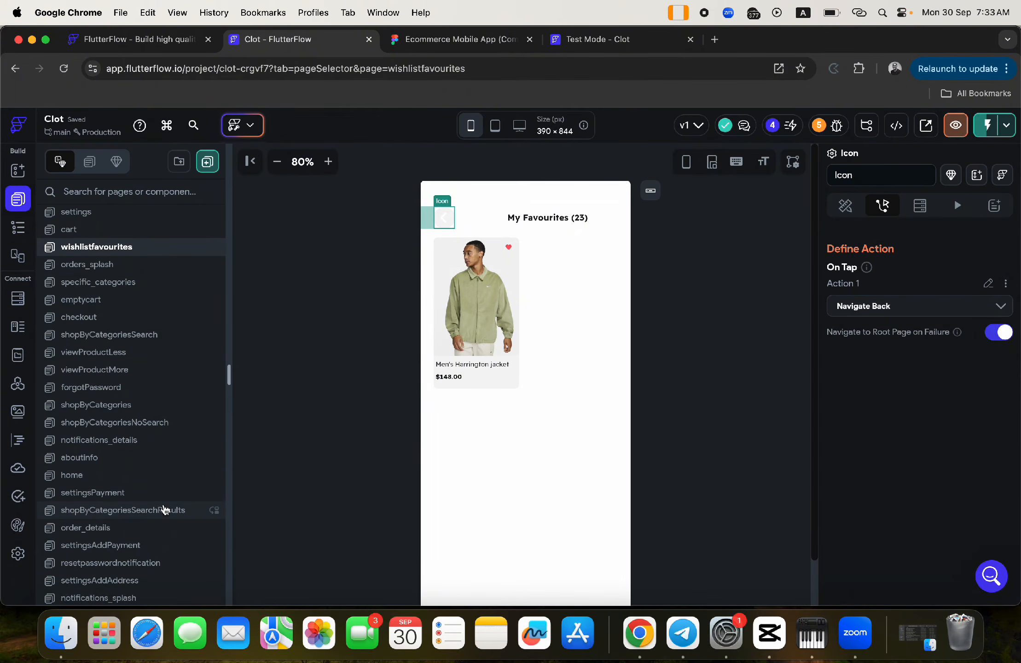
scroll(124, 349, up, 4)
scroll(122, 349, up, 3)
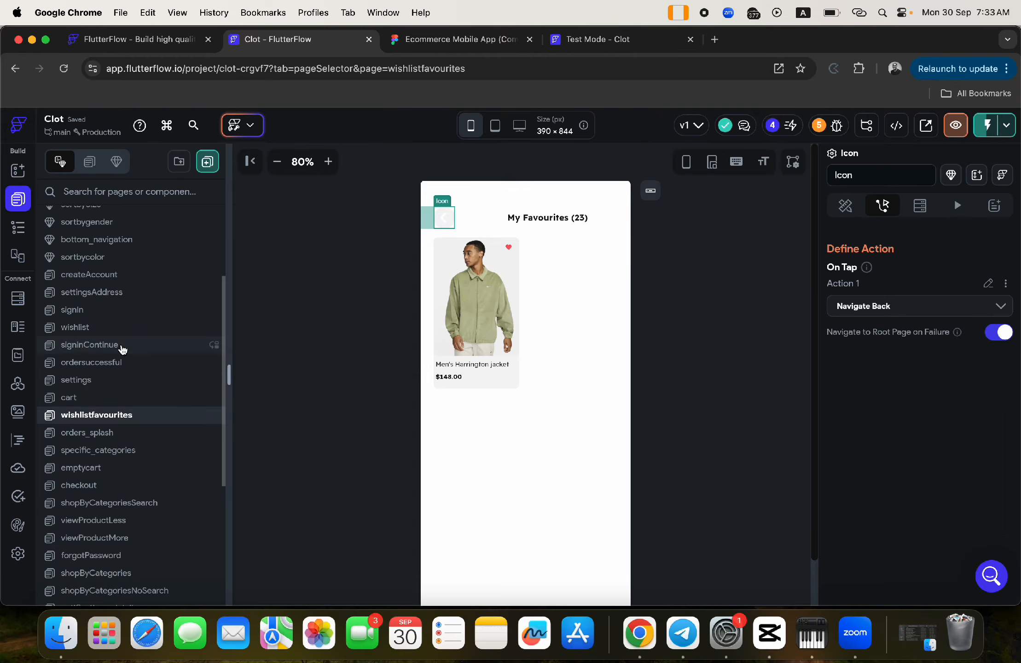
click(70, 328)
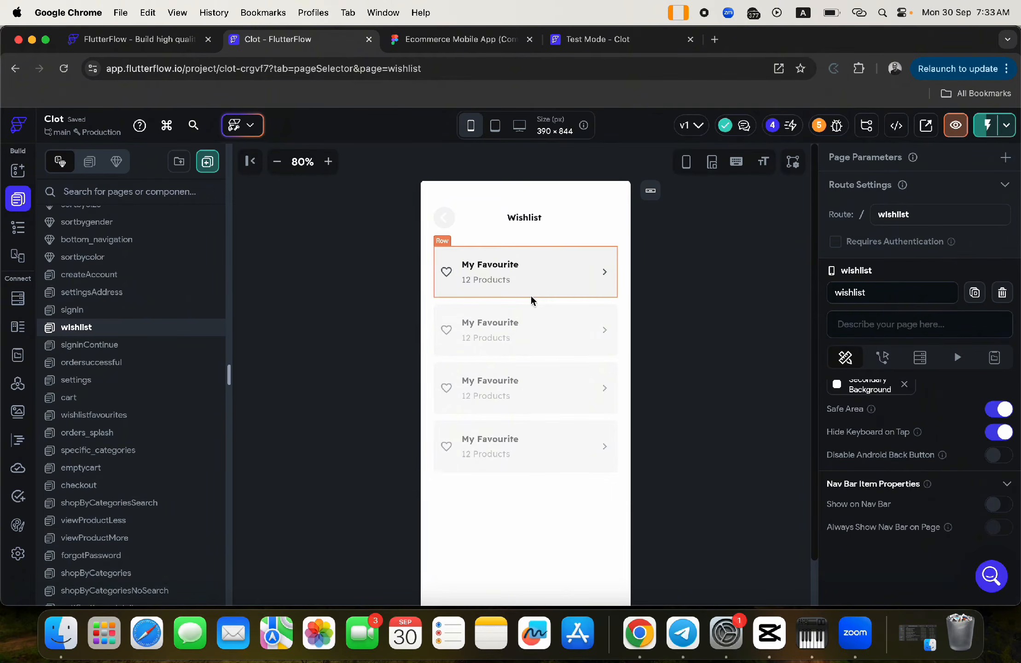
- Bind the My Favourite title text to the wishlist Document's category field
click(445, 295)
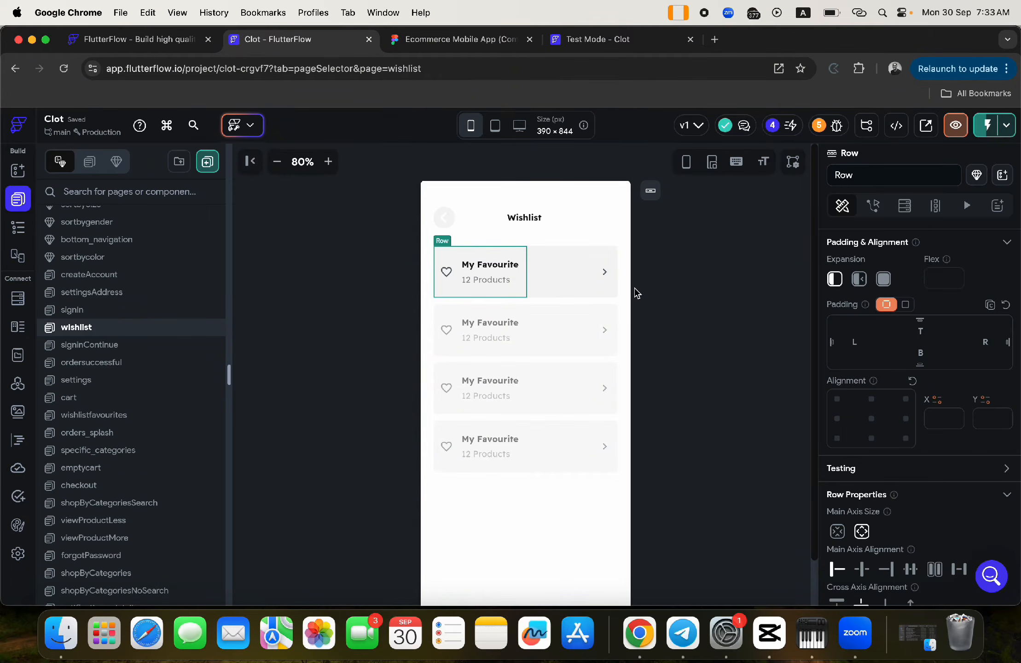
click(605, 299)
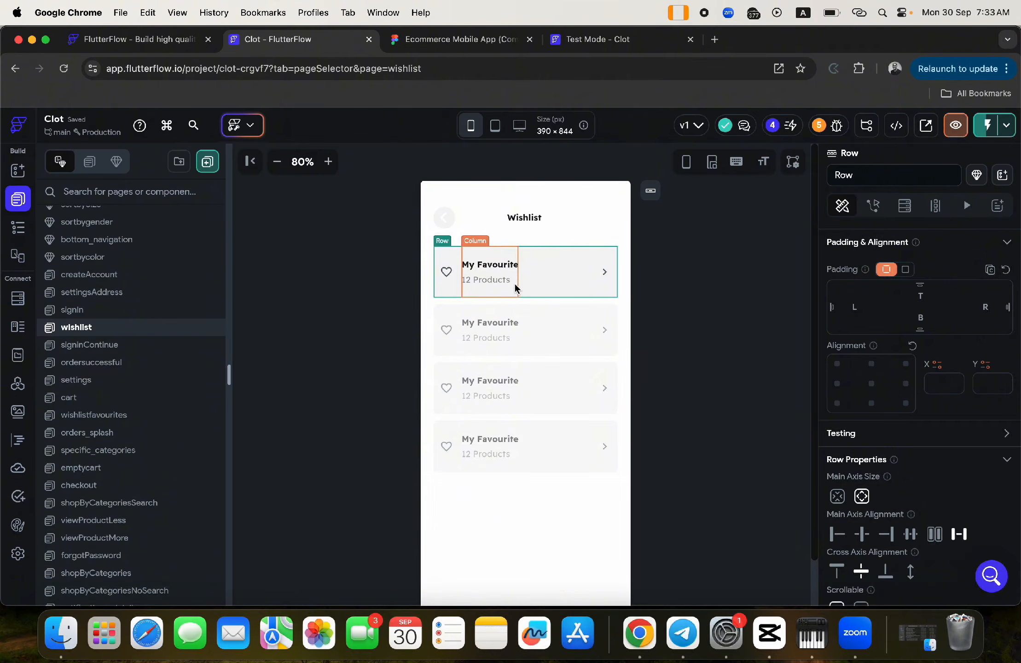
click(16, 231)
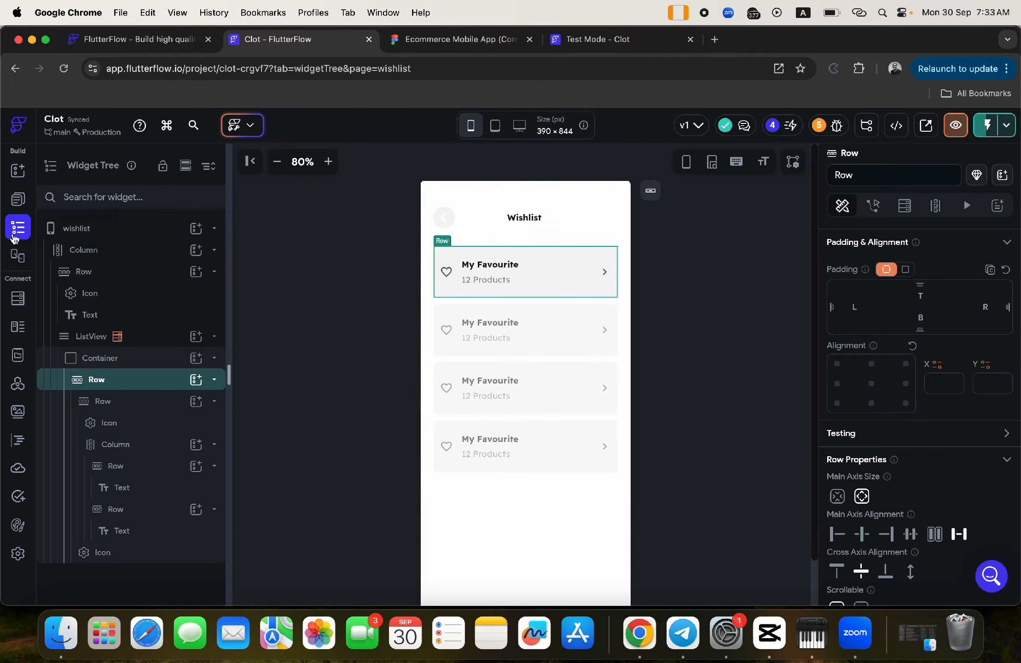
click(149, 359)
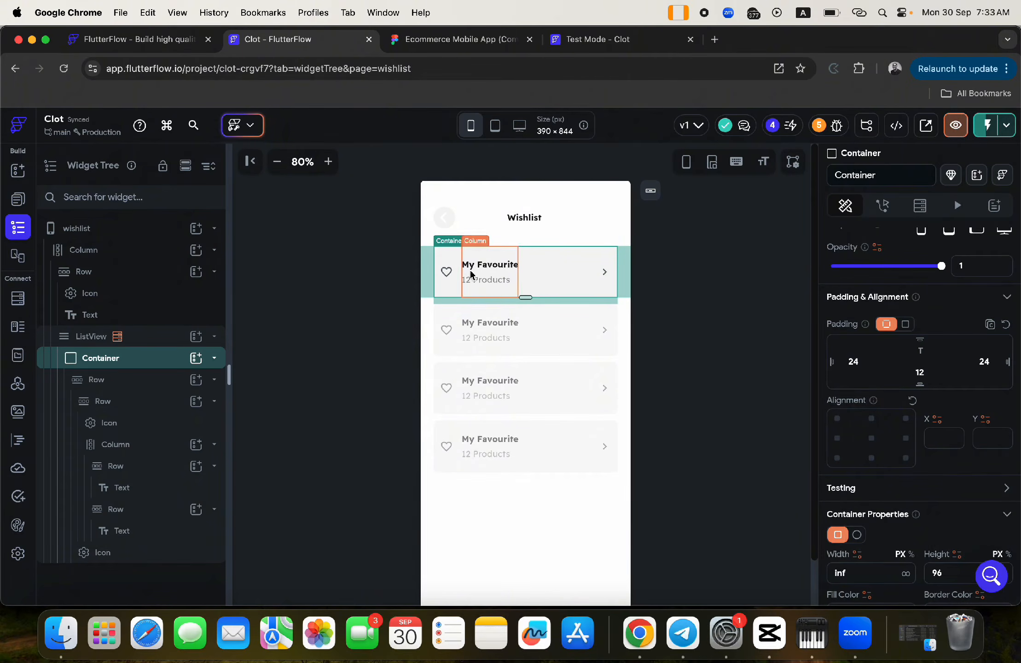
click(483, 270)
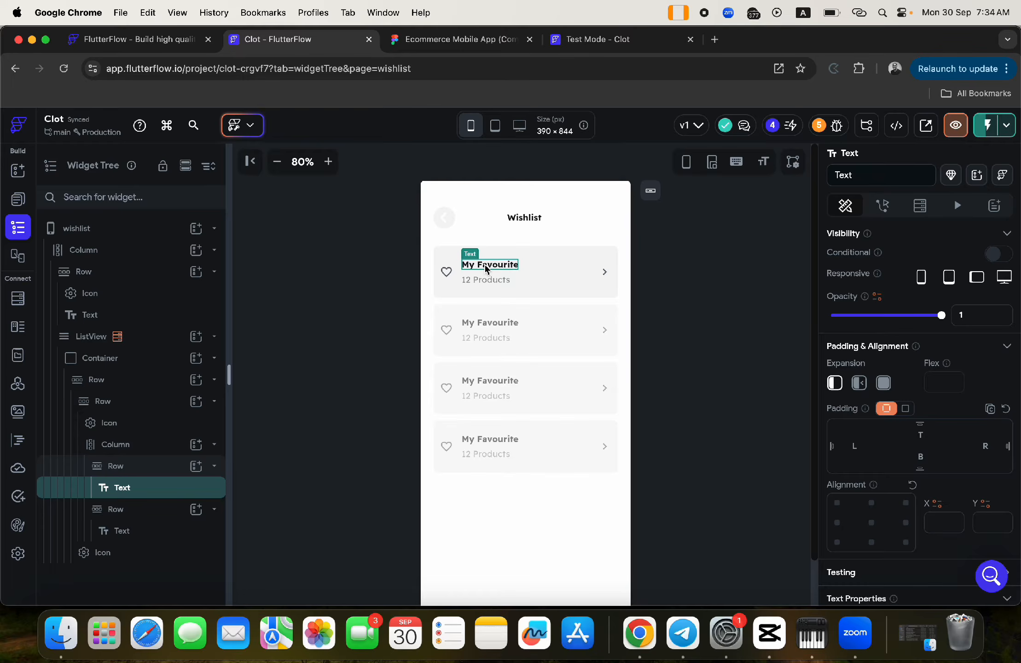
scroll(880, 301, up, 3)
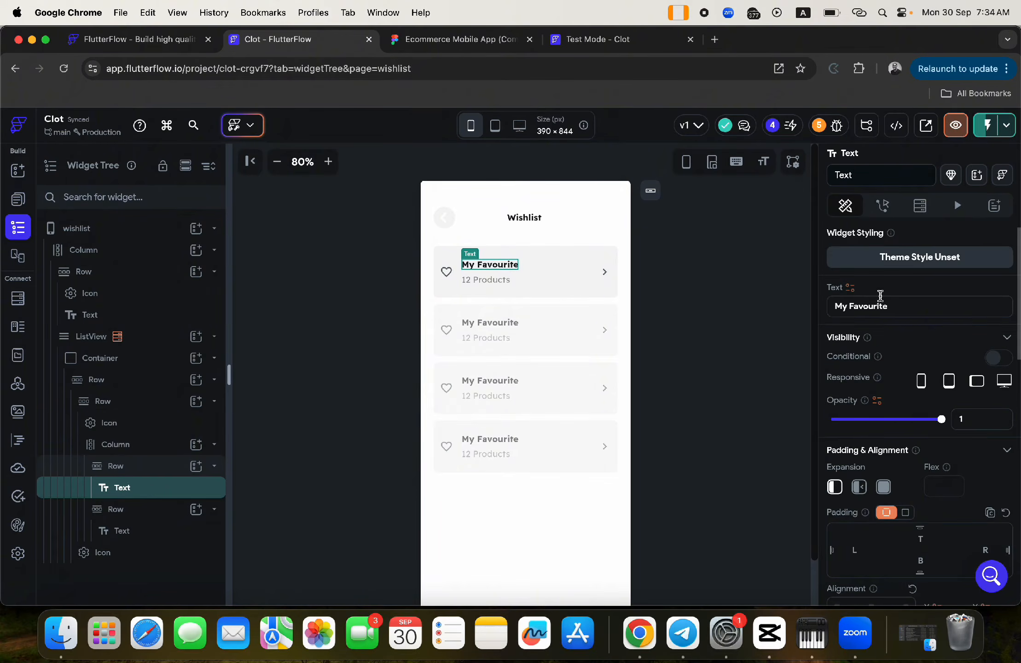
click(850, 289)
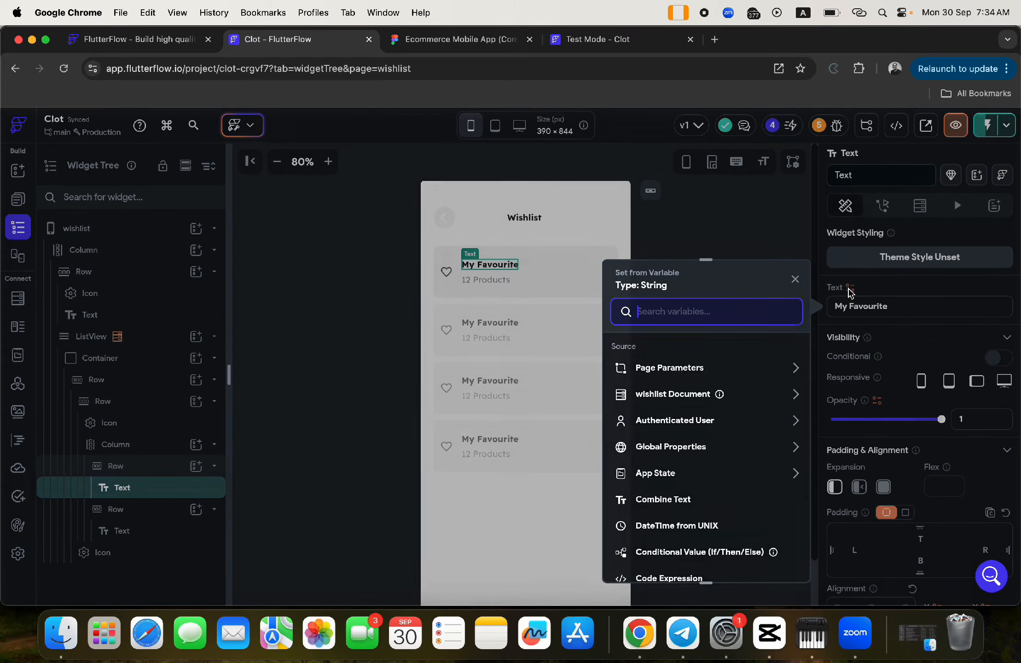
click(659, 394)
scroll(679, 470, down, 3)
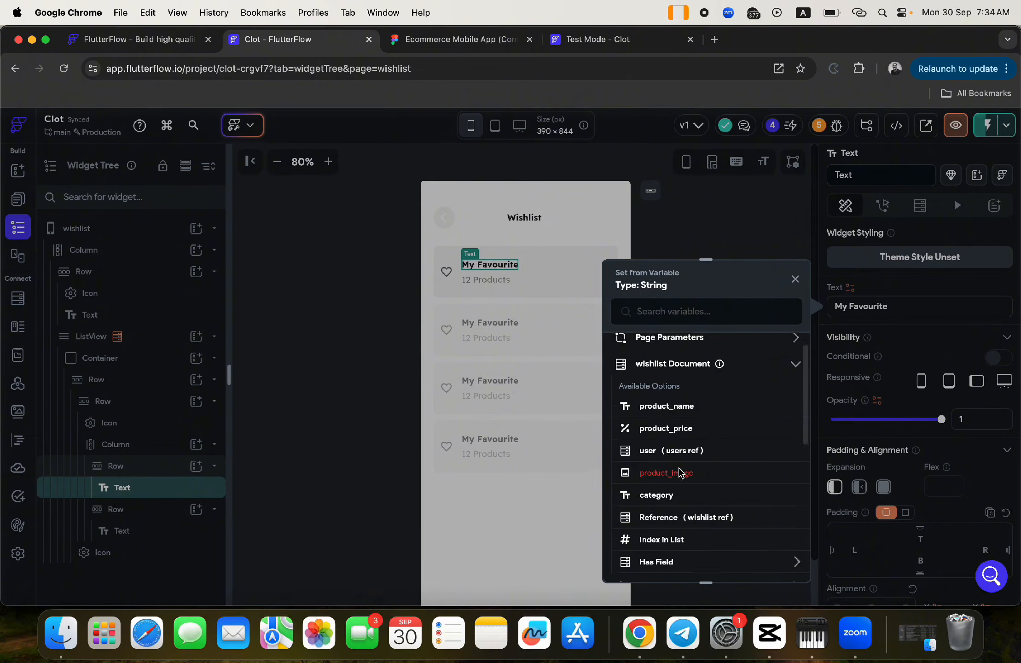
click(661, 422)
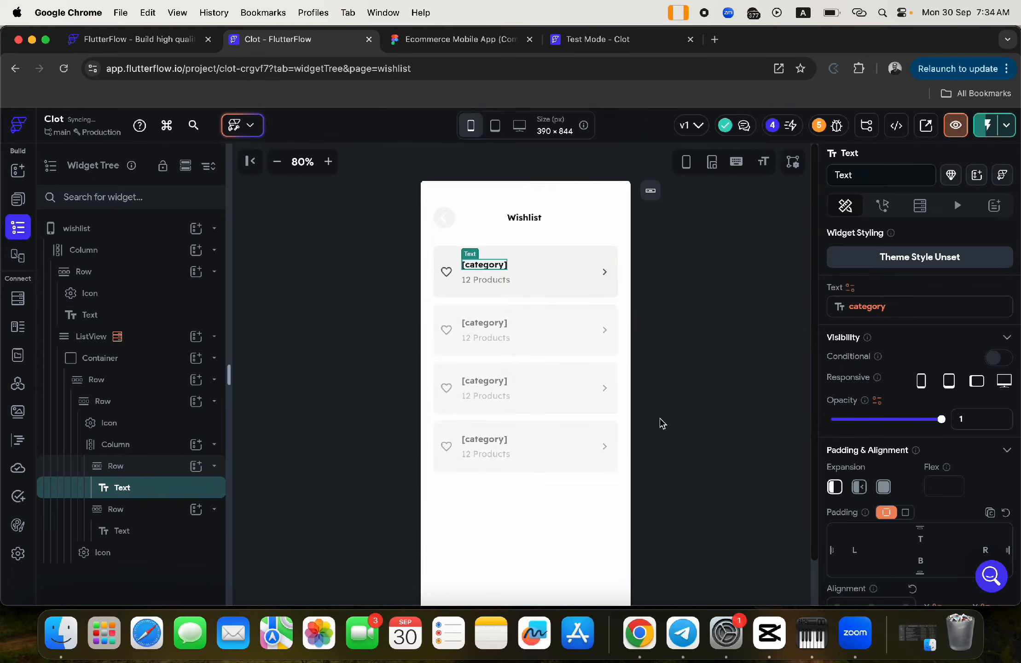
click(474, 282)
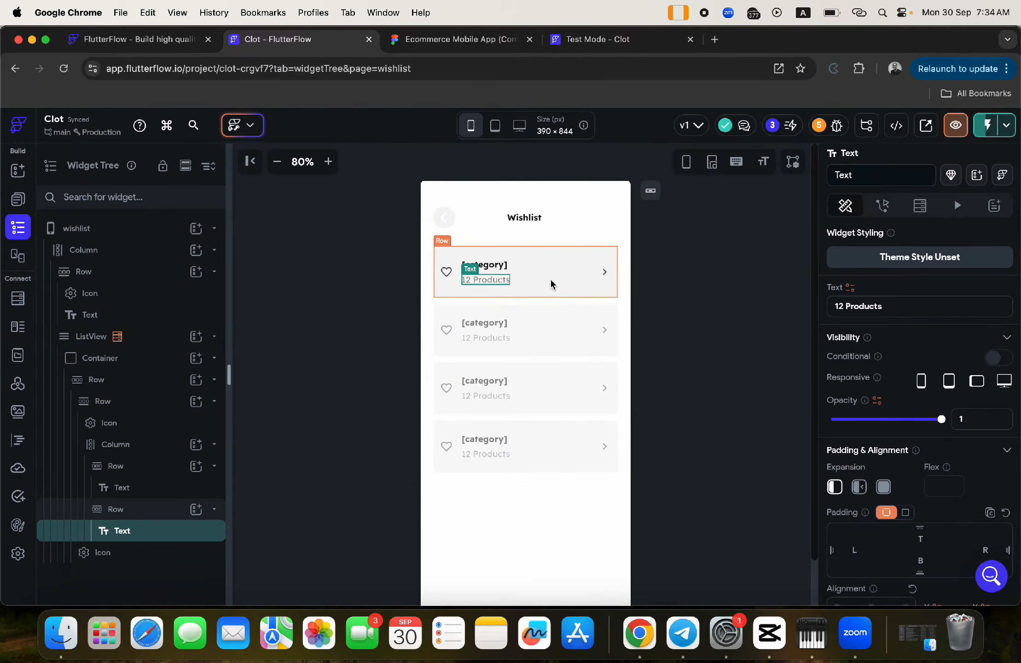
- Add a Count backend query on the wishlist collection to the card's container
click(550, 283)
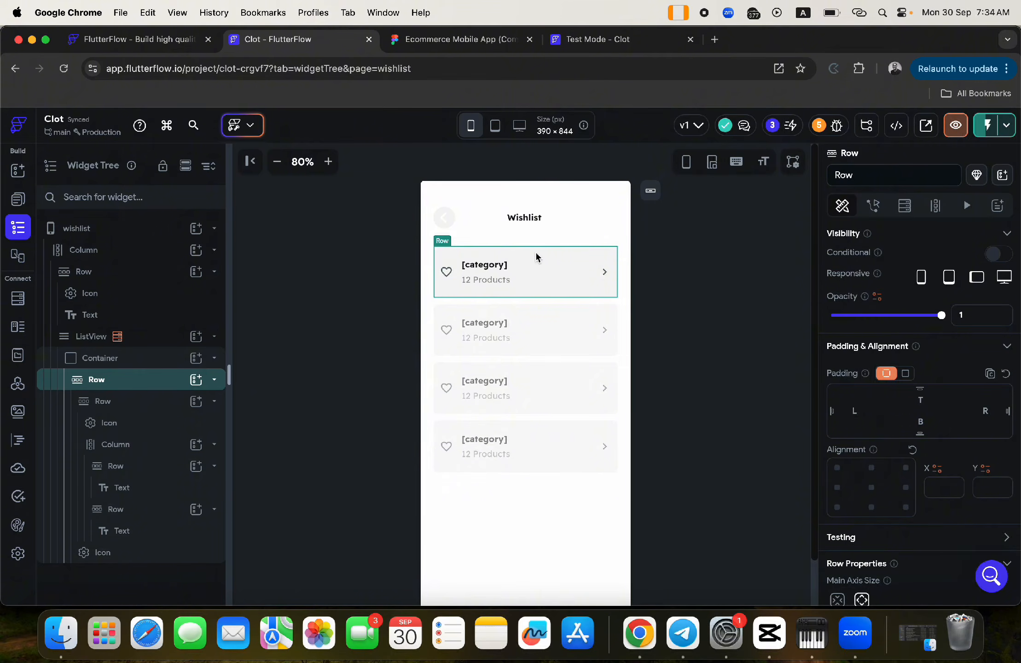
click(100, 358)
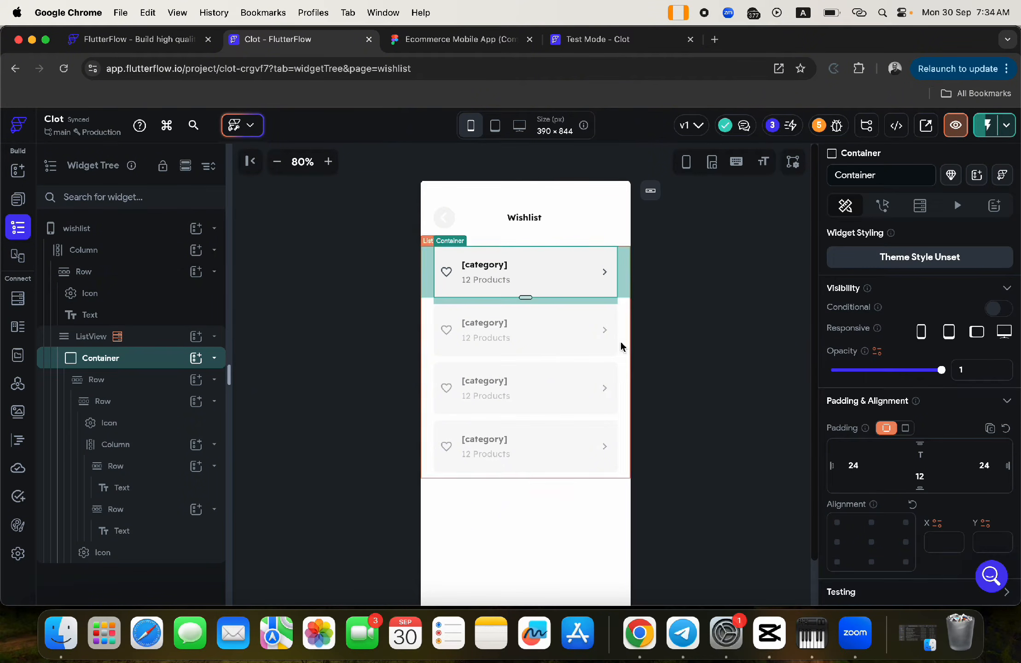
click(921, 207)
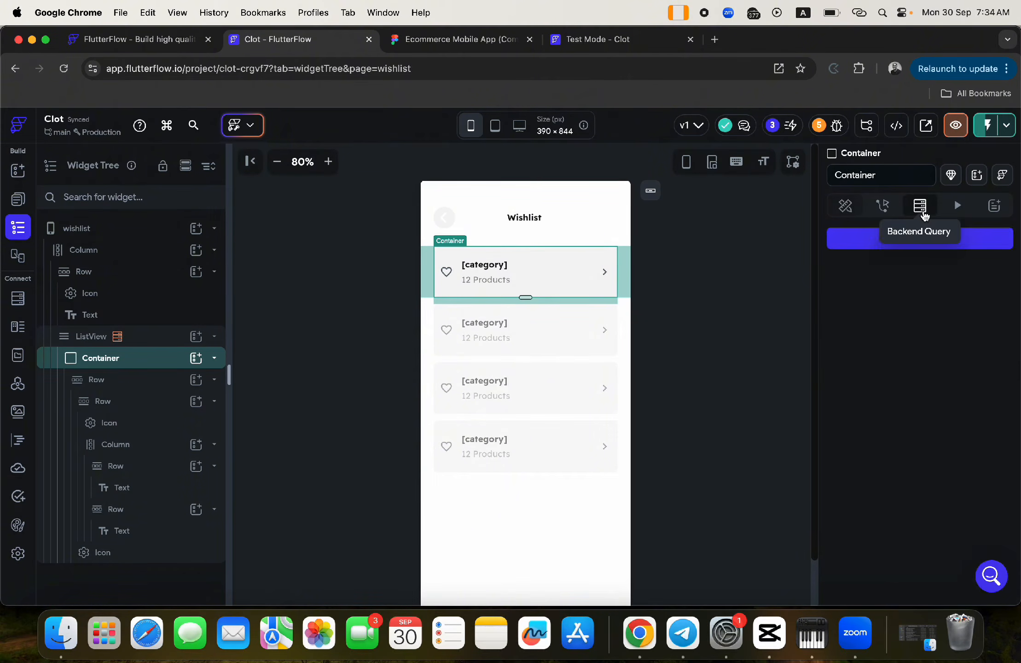
click(896, 239)
click(693, 249)
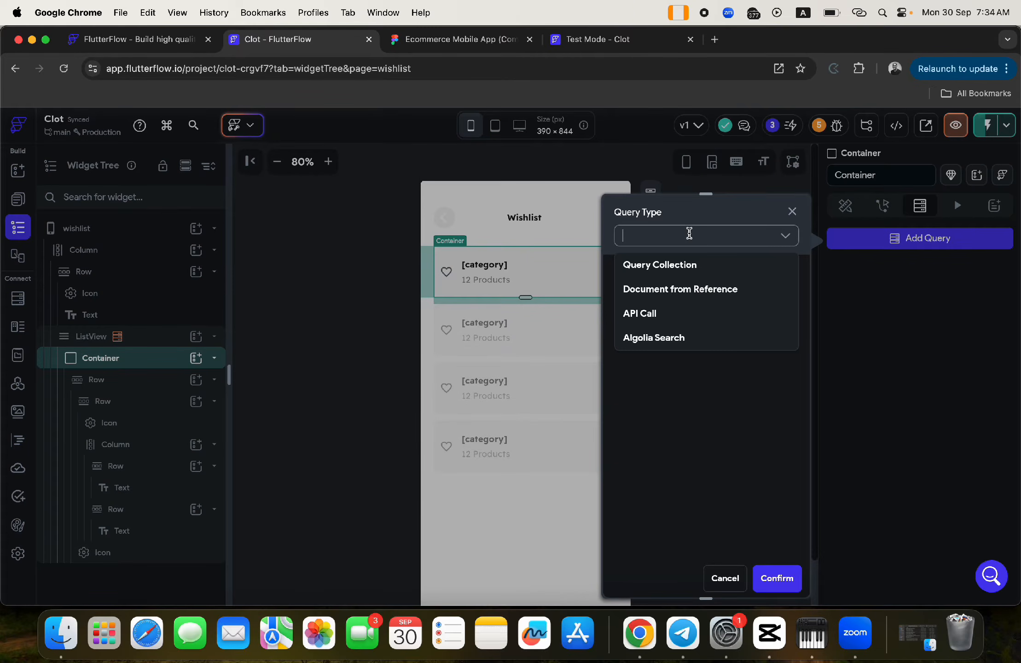
click(652, 270)
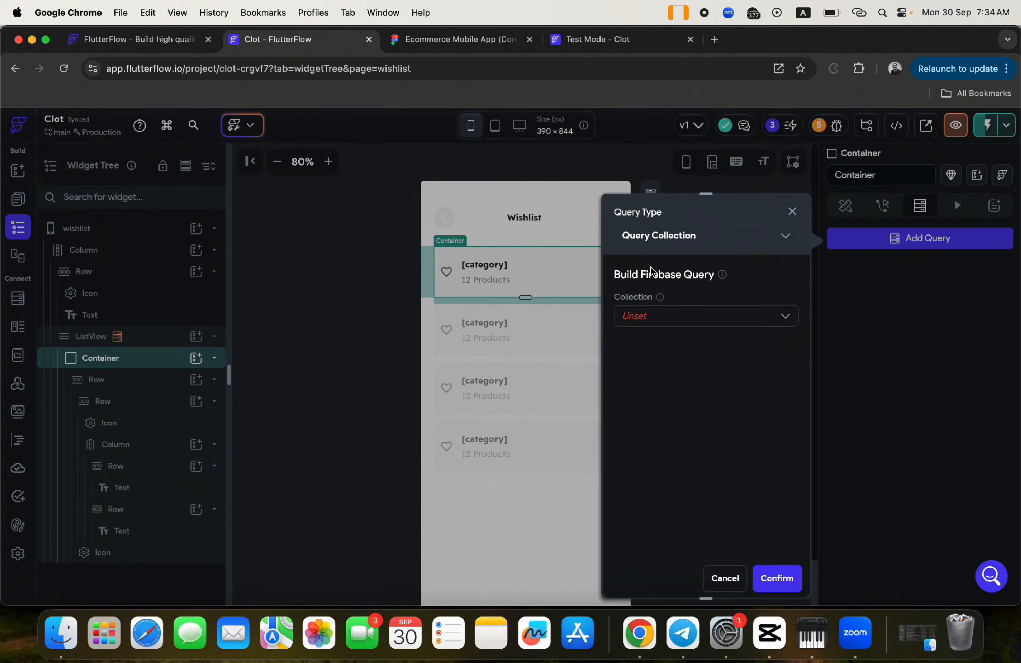
click(644, 316)
scroll(734, 412, down, 3)
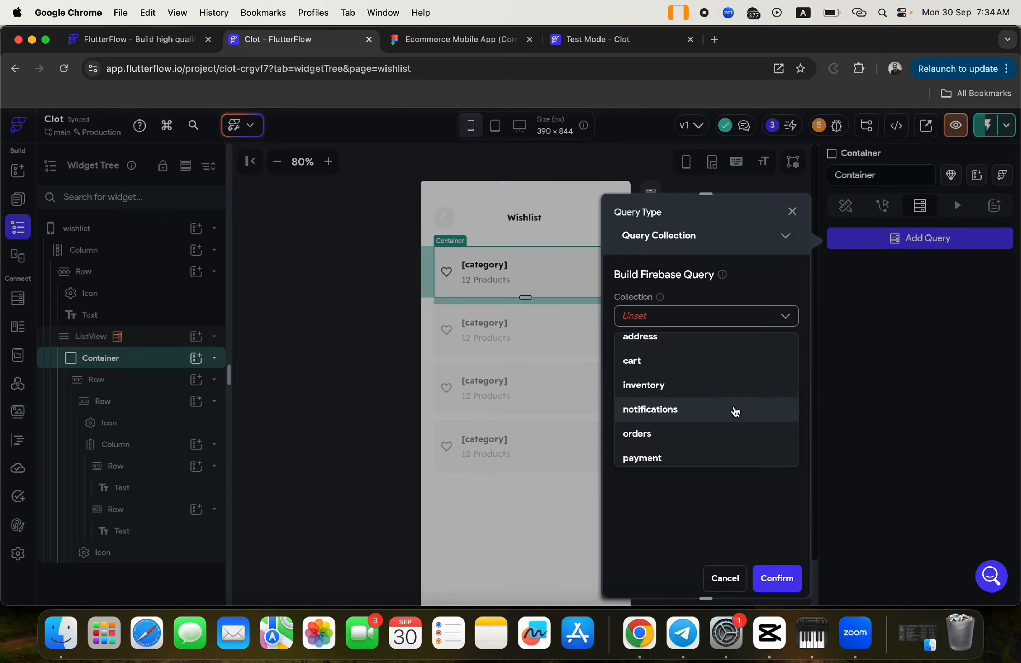
click(665, 456)
click(666, 359)
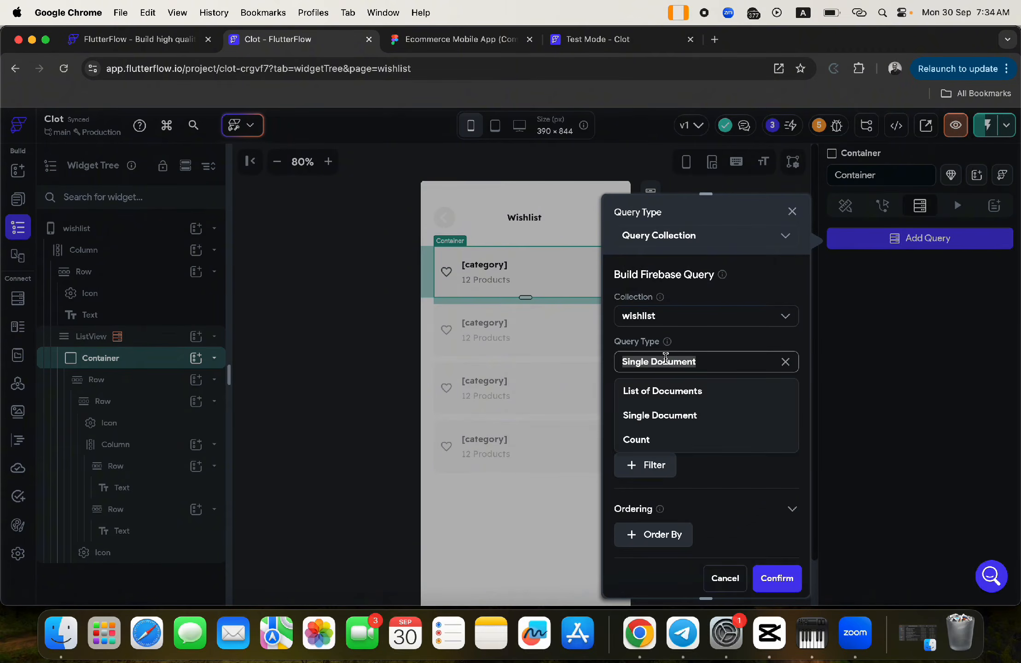
click(642, 439)
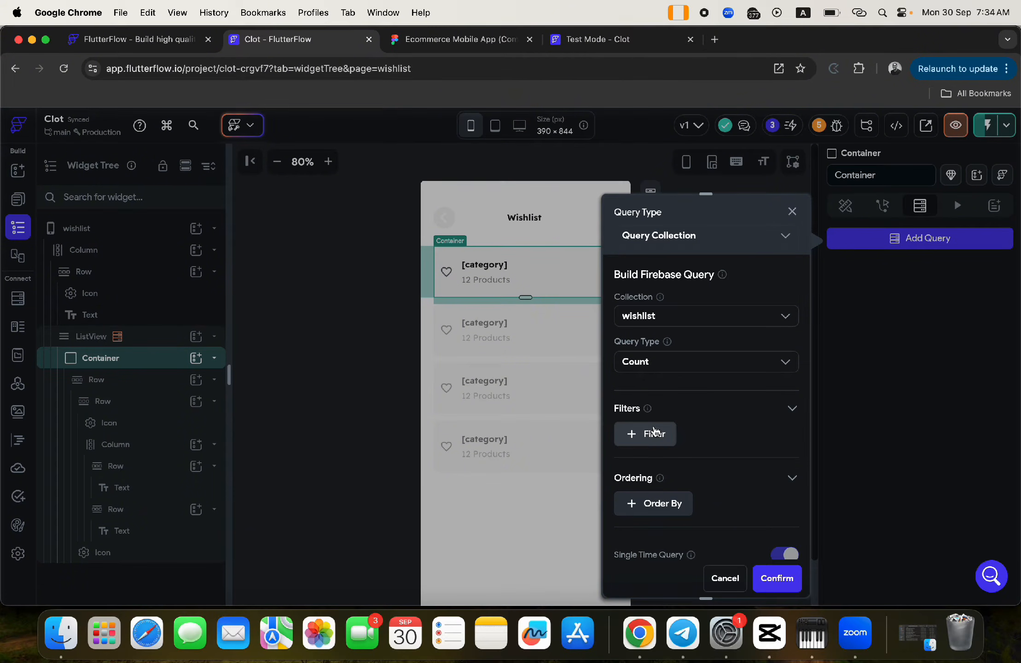
- Start a query filter, then remove the unfinished filter
click(654, 436)
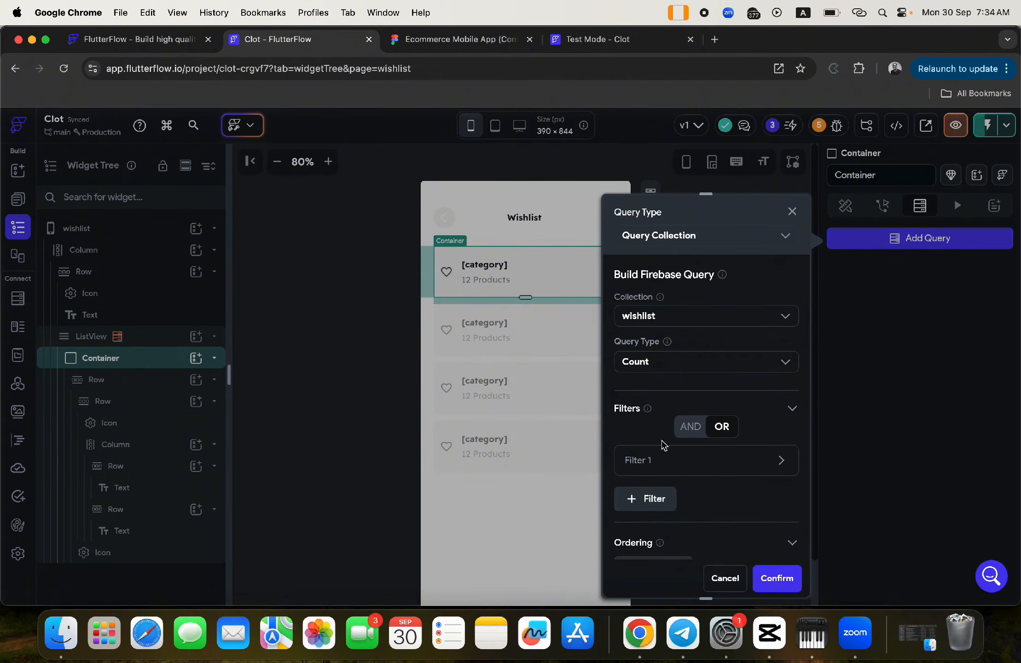
click(645, 462)
scroll(643, 433, down, 3)
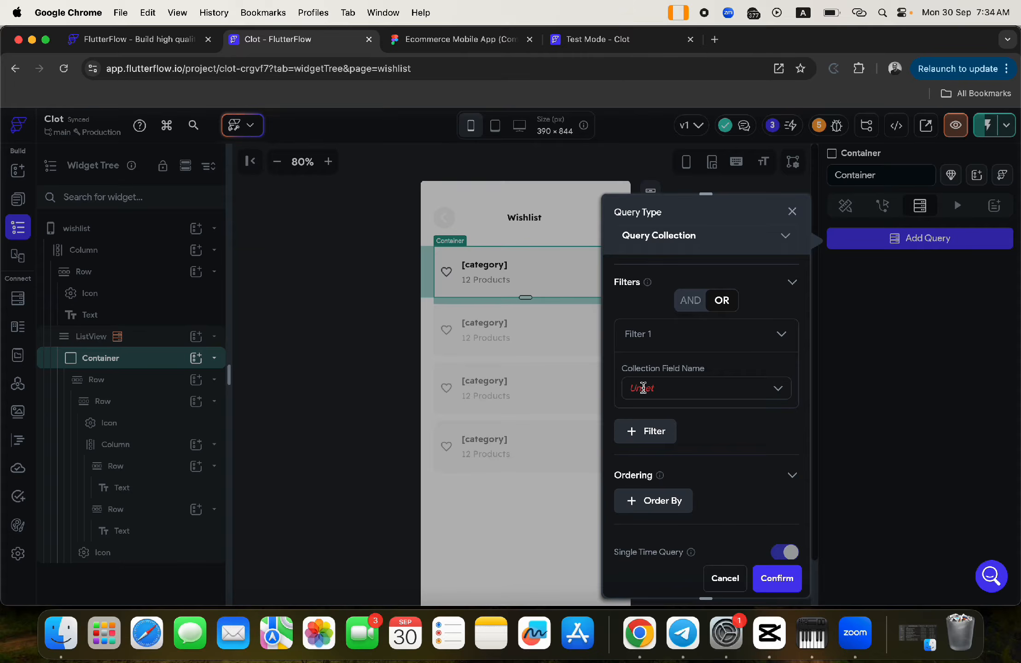
click(751, 334)
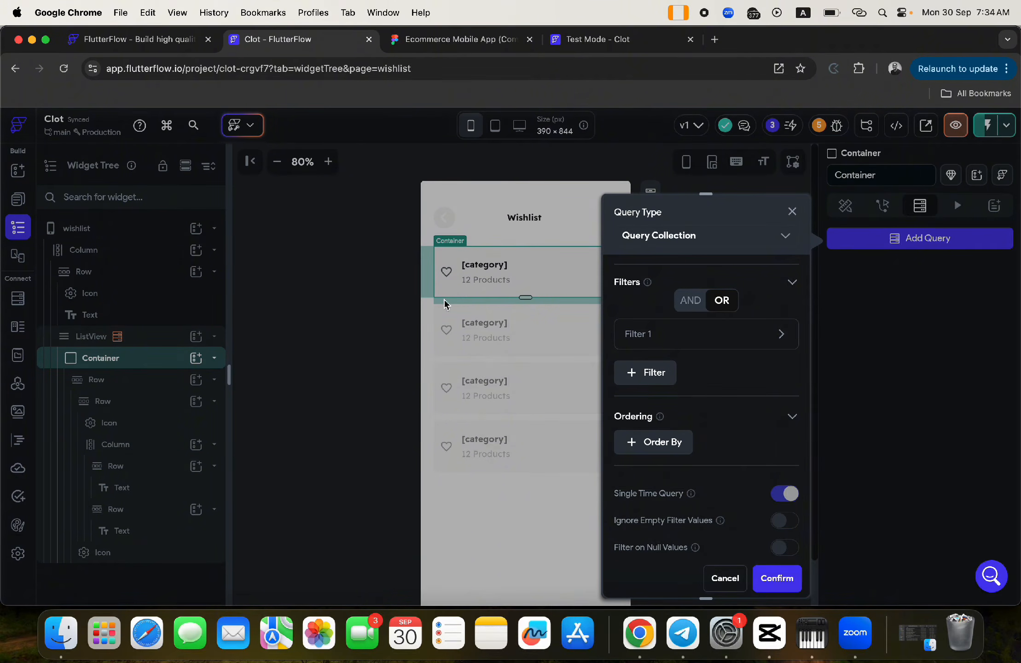
click(641, 341)
click(638, 391)
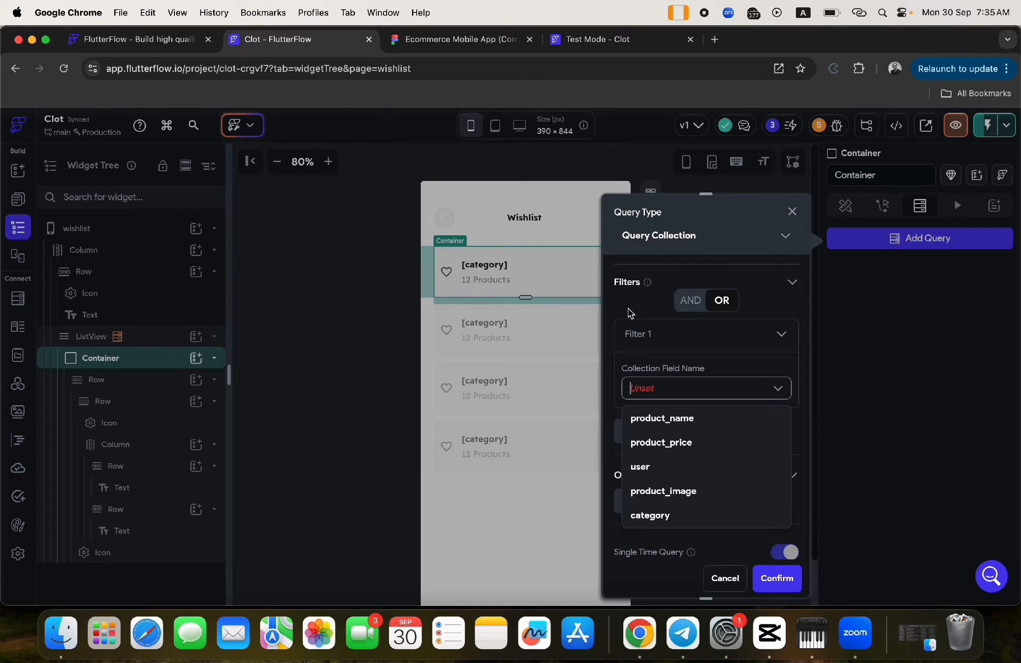
click(731, 279)
click(753, 338)
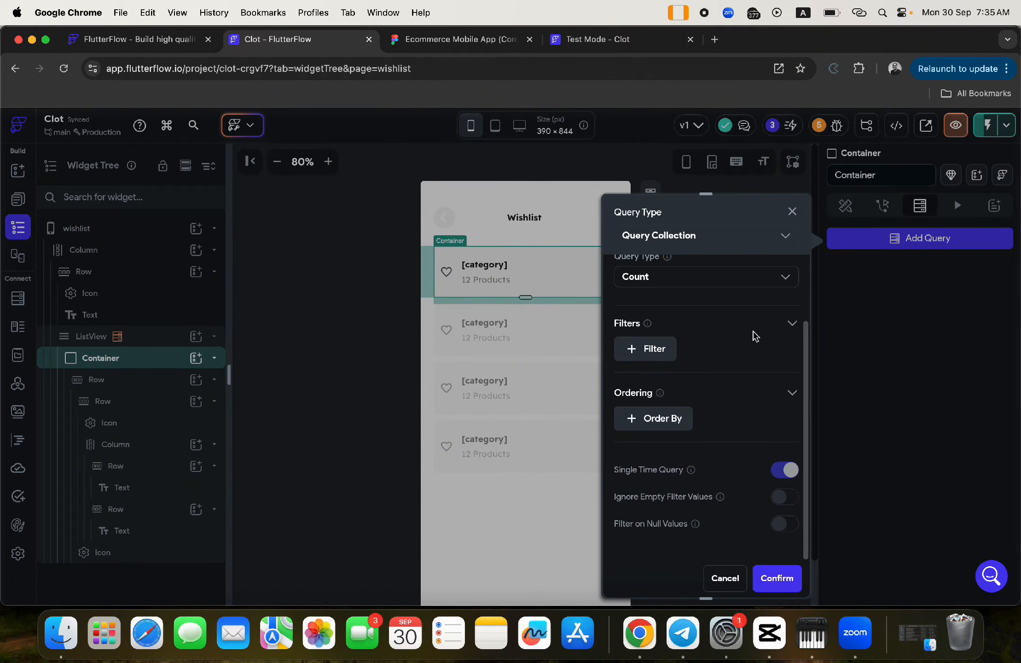
scroll(714, 389, up, 3)
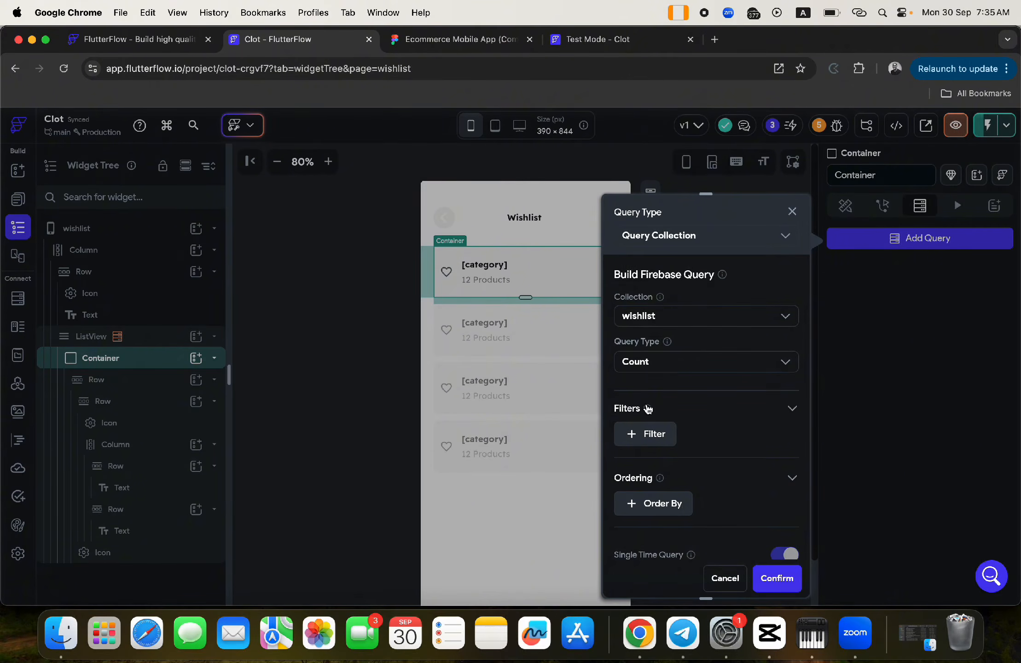
- Filter the query where category Equal To the wishlist Document's category, and confirm
click(650, 433)
click(642, 462)
scroll(645, 442, down, 3)
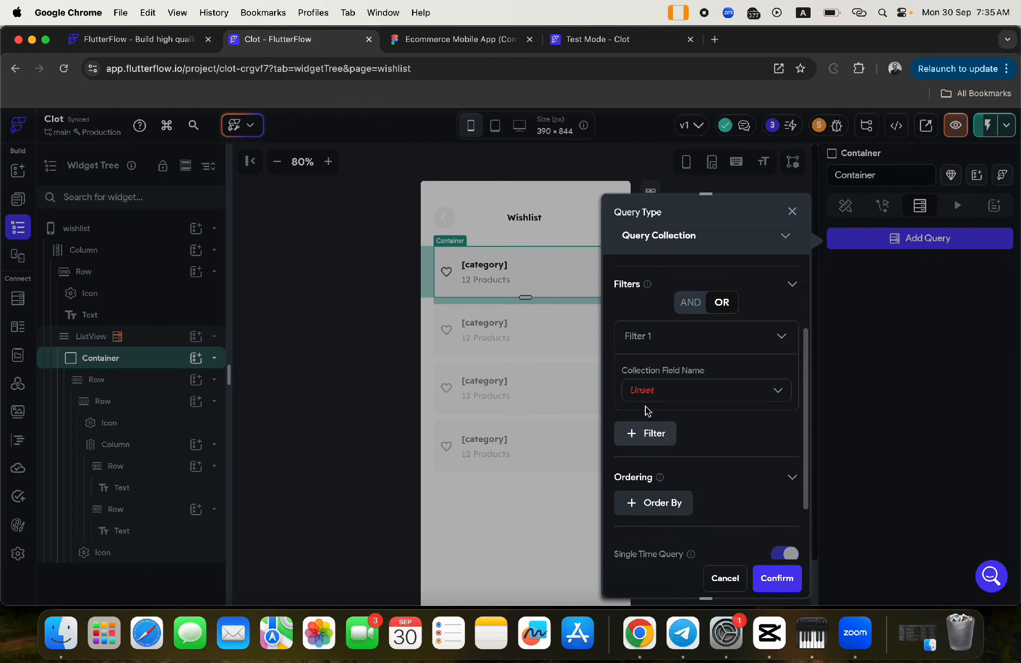
click(642, 391)
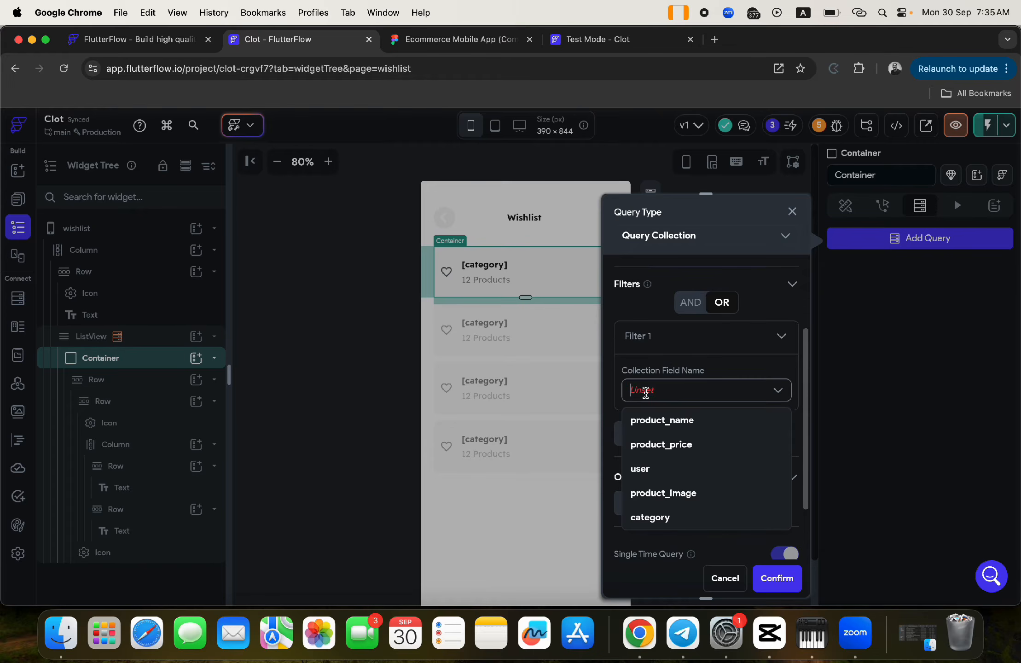
click(651, 518)
click(642, 449)
click(646, 470)
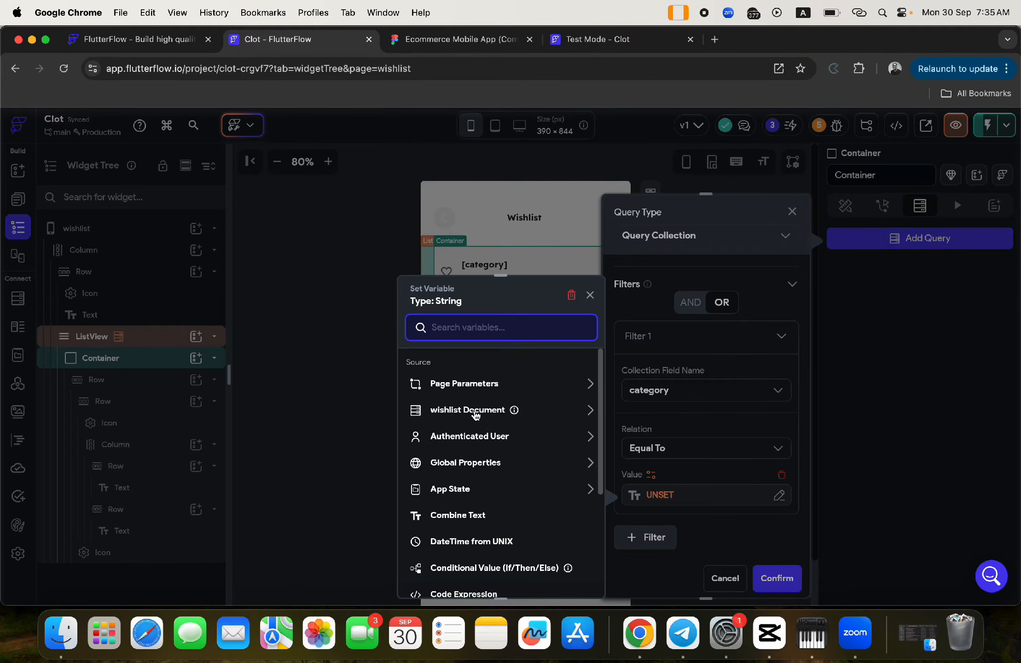
click(481, 414)
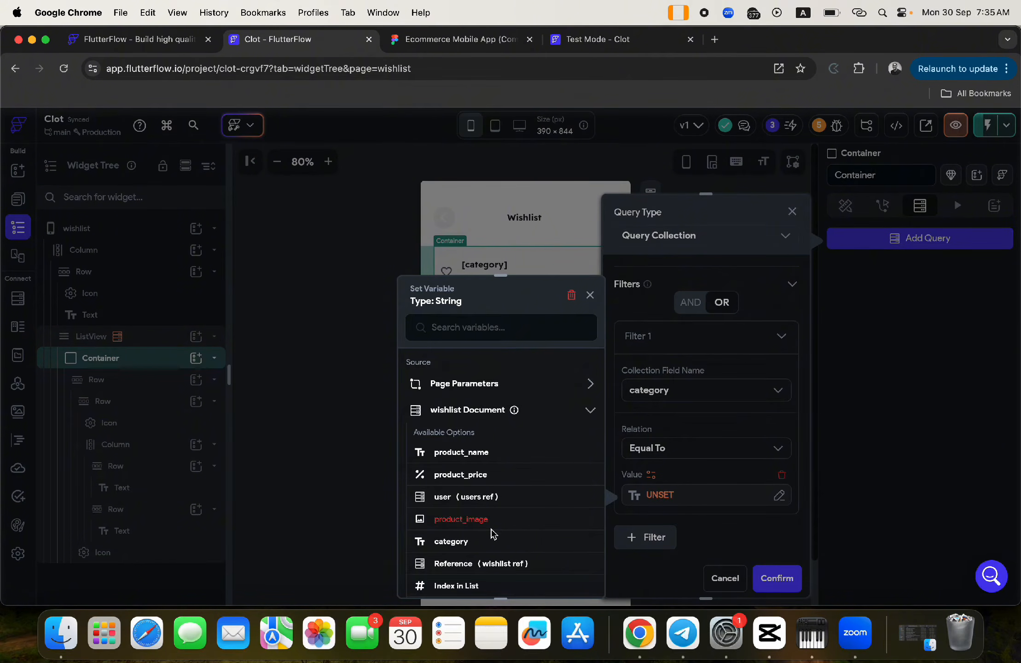
click(479, 541)
click(787, 579)
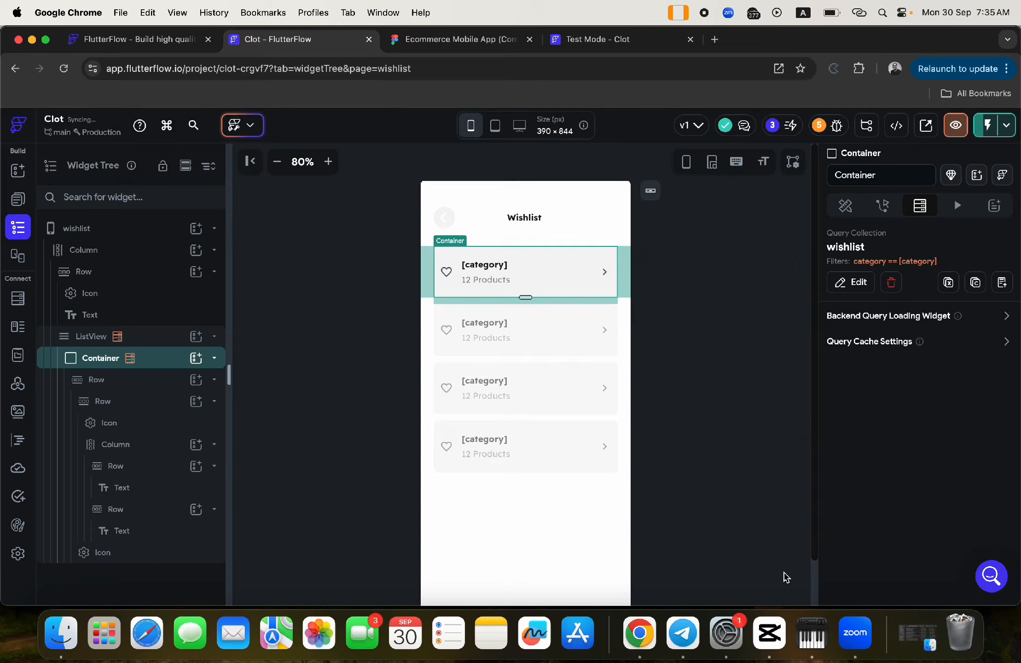
- Set the 12 Products text to Combine Text: wishlist Count followed by 'Products'
click(481, 280)
click(850, 288)
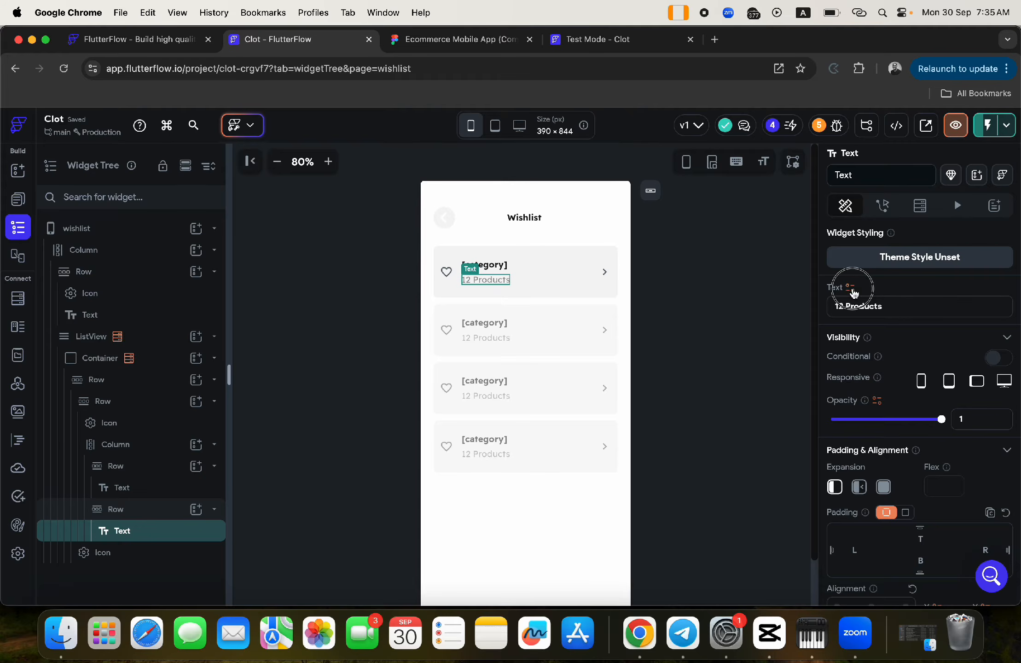
click(661, 524)
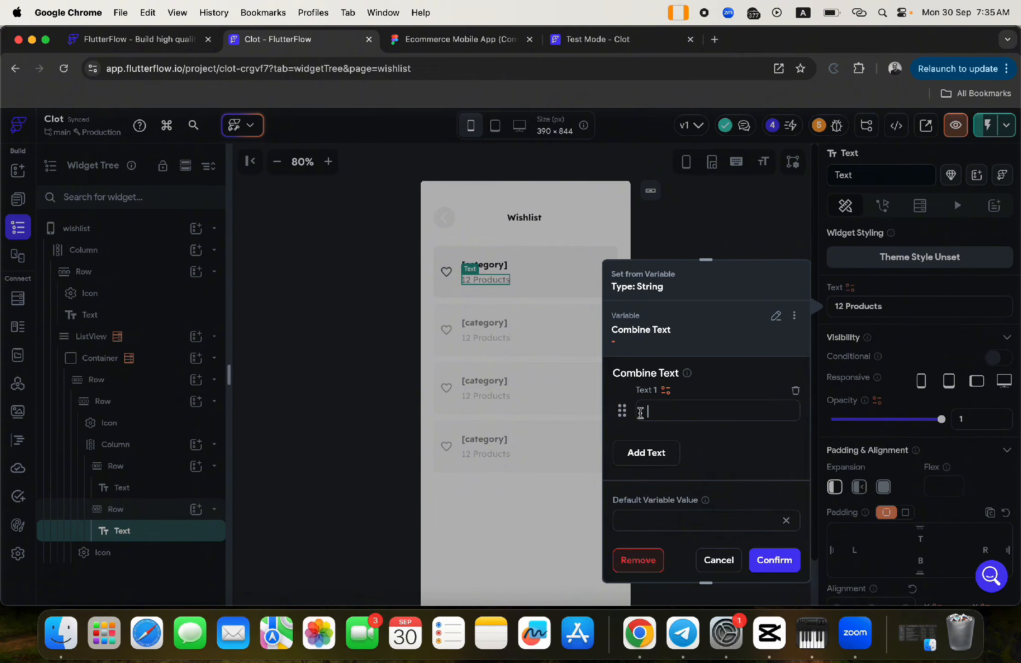
click(646, 451)
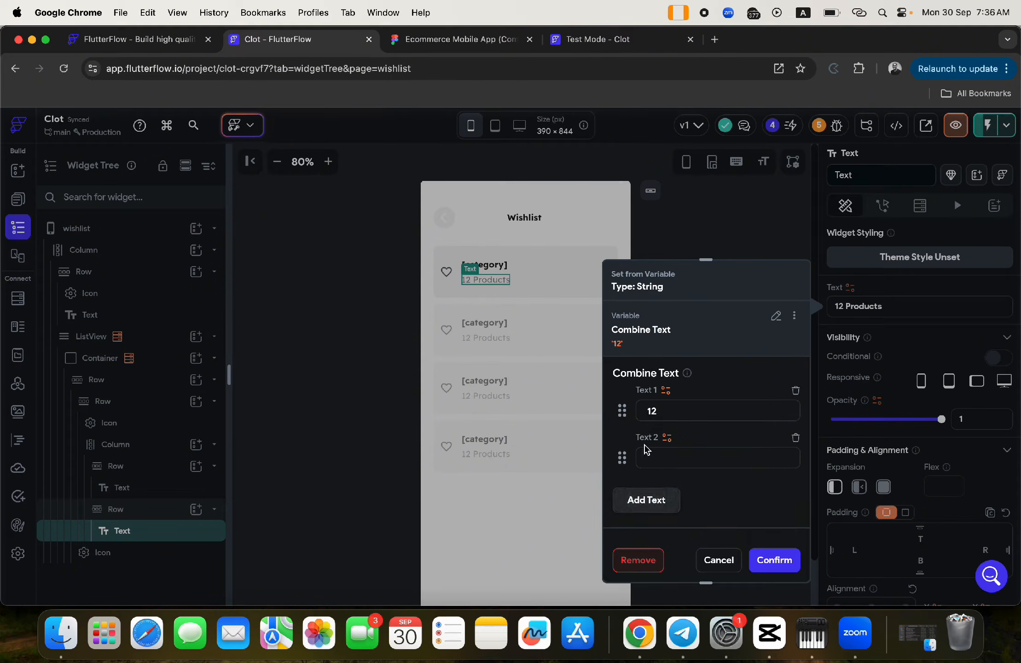
click(641, 505)
click(656, 505)
text(Products)
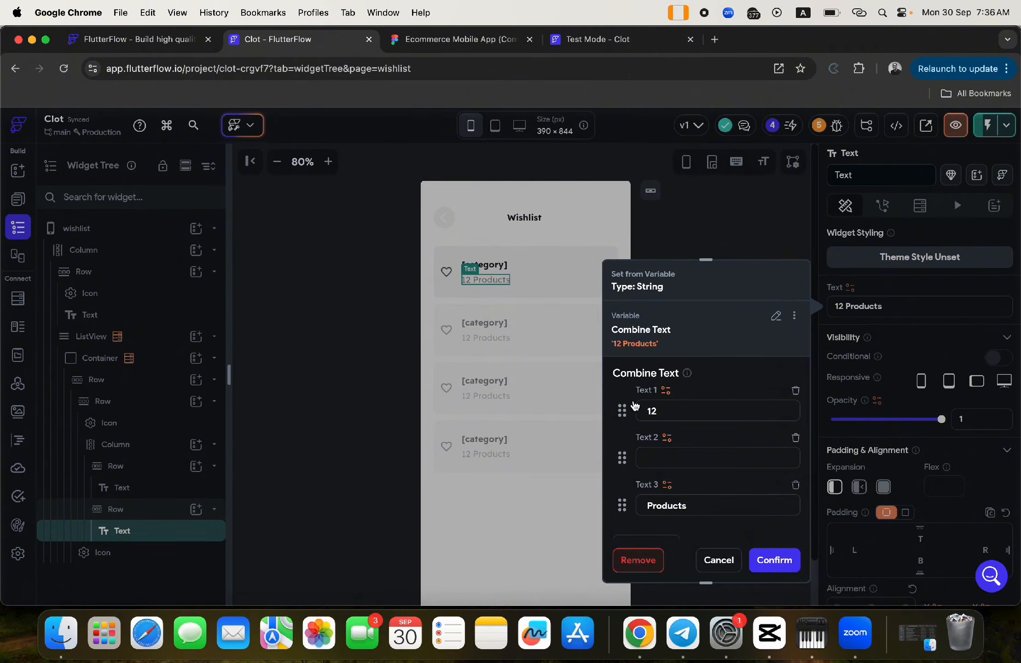
click(666, 390)
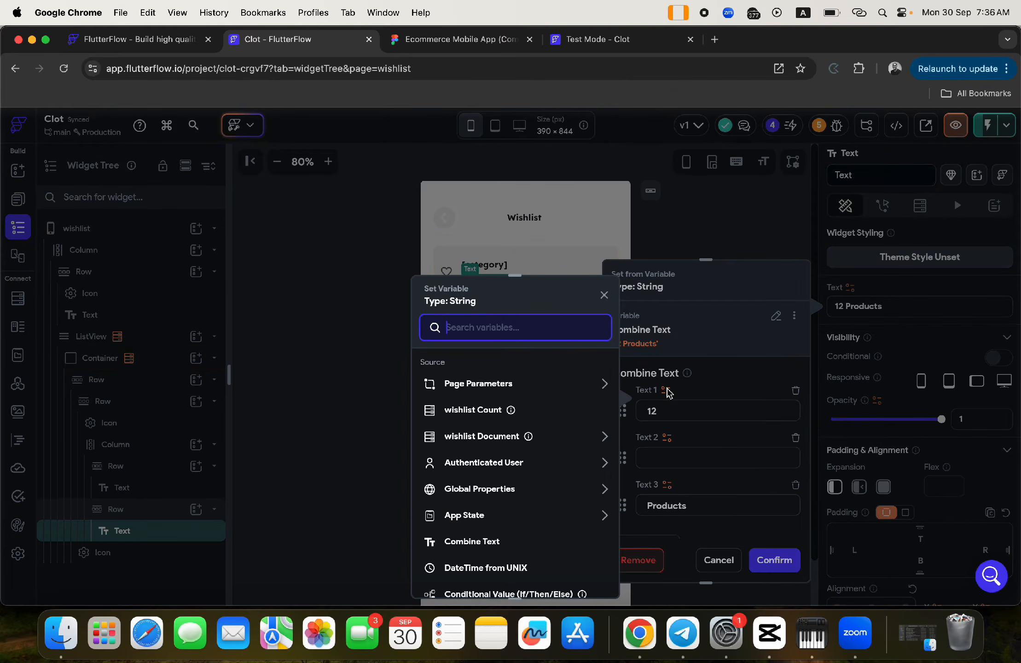
click(465, 410)
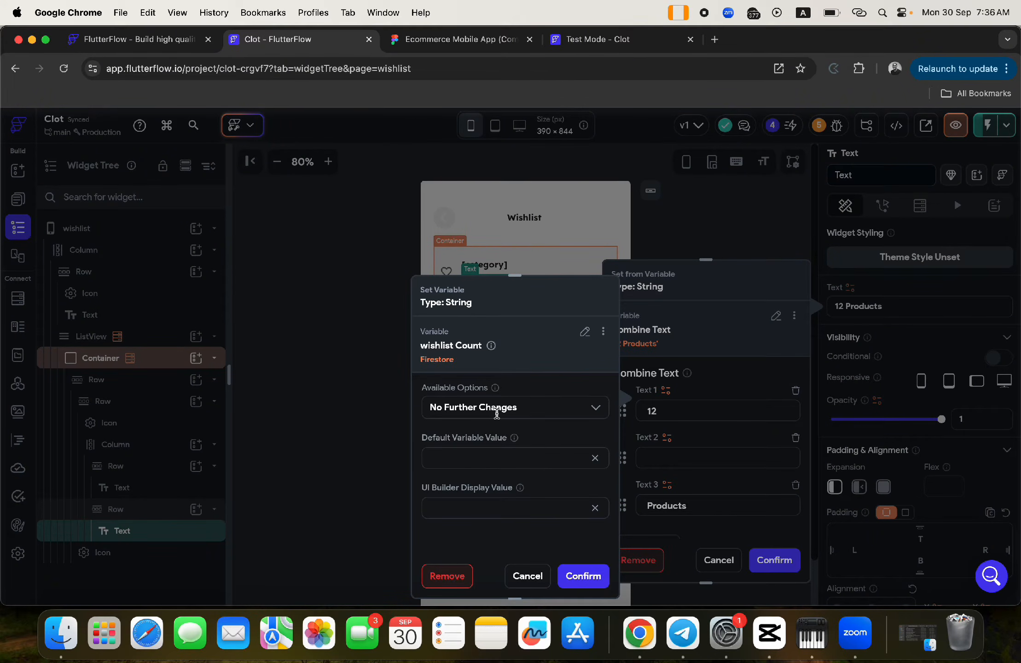
click(583, 576)
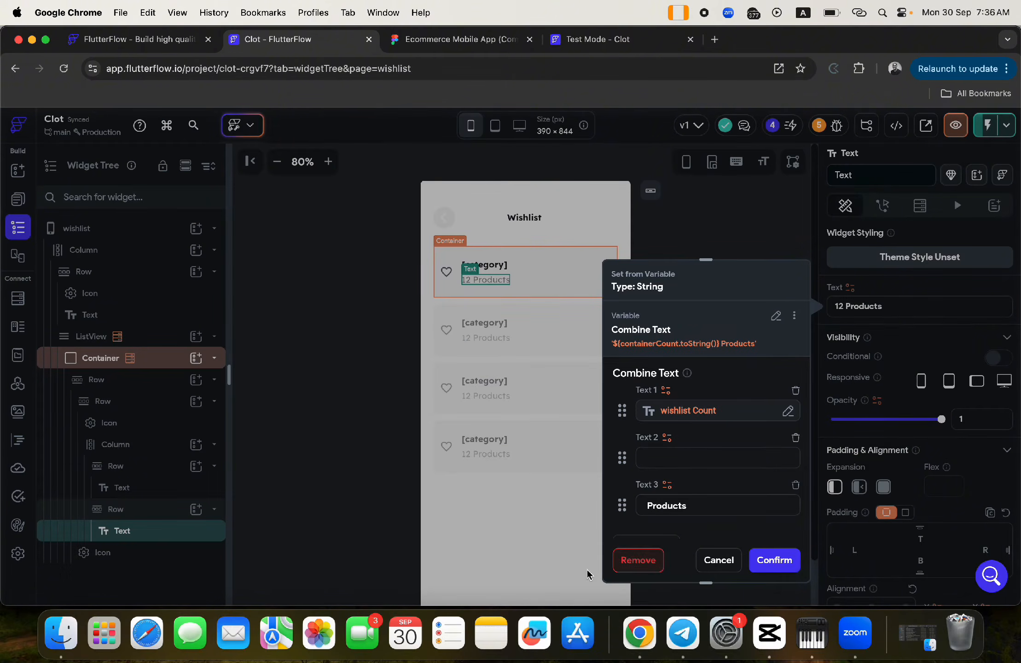
click(767, 562)
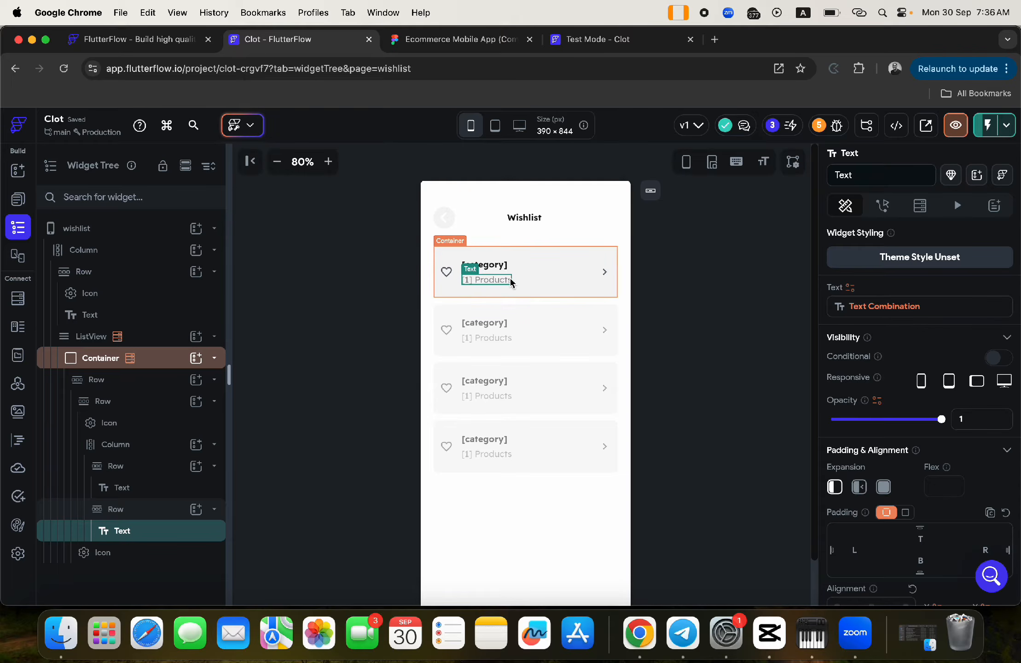
- Select the wishlist page and check the app's running test session
click(676, 293)
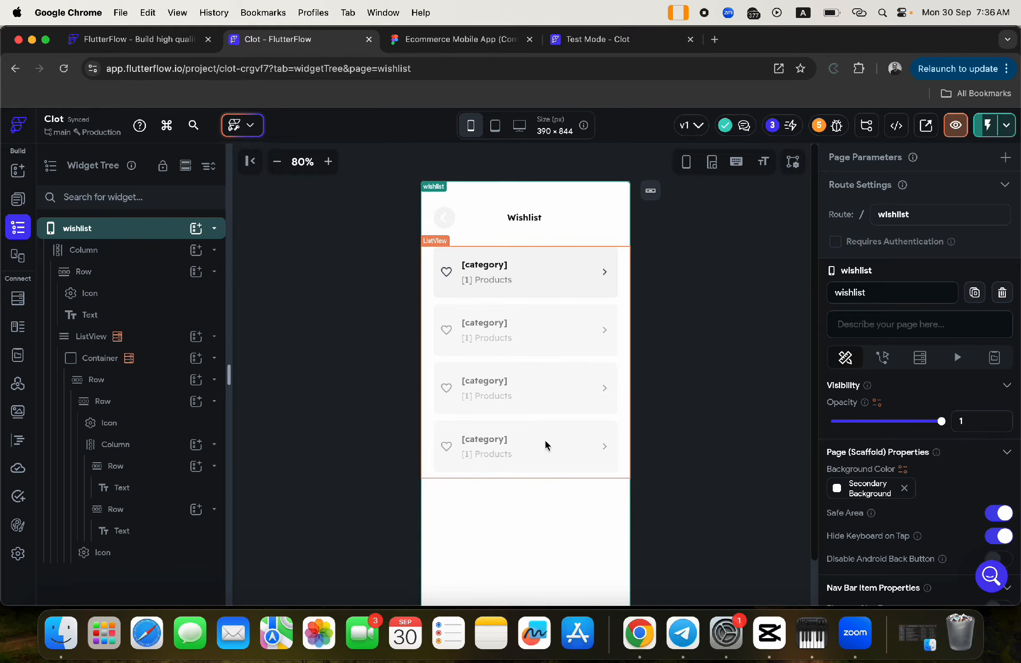
click(615, 47)
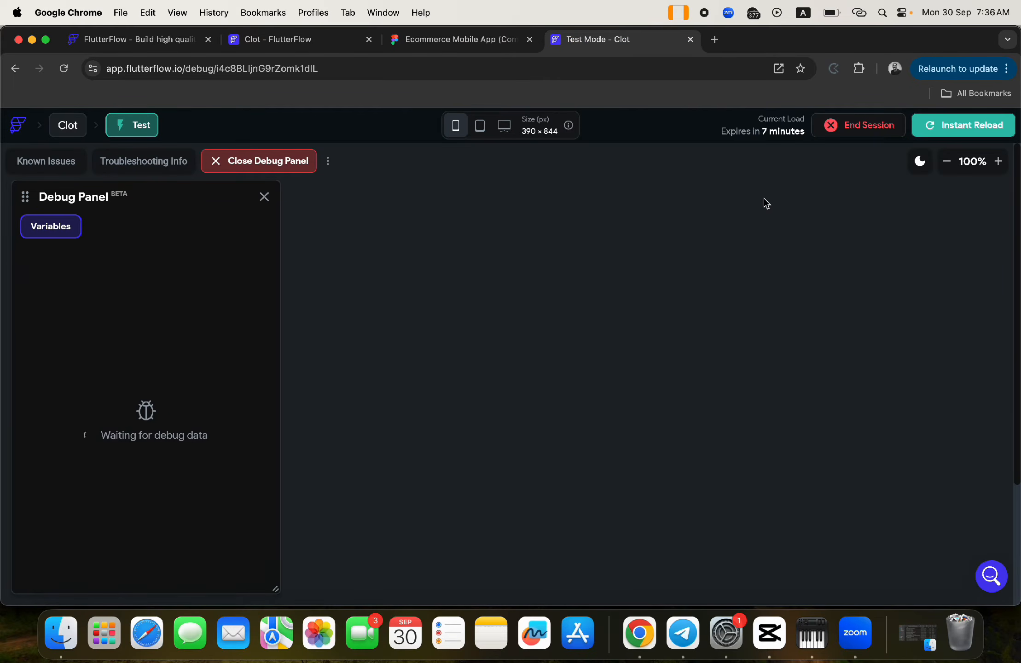
click(280, 39)
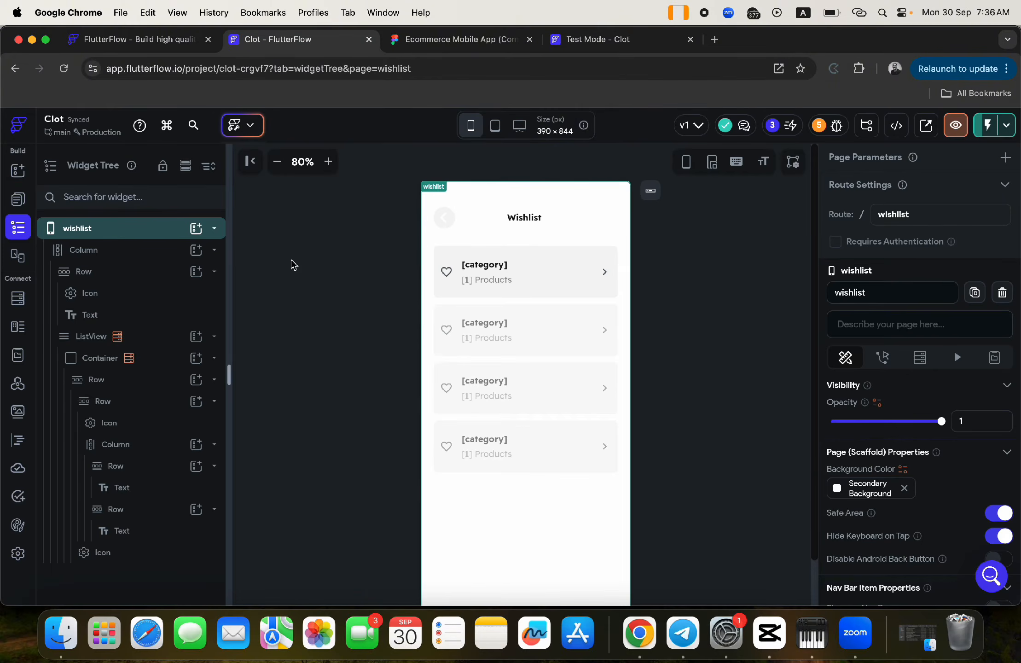
- Give the wishlist page's back arrow an On Tap Navigate Back action
click(444, 218)
click(884, 205)
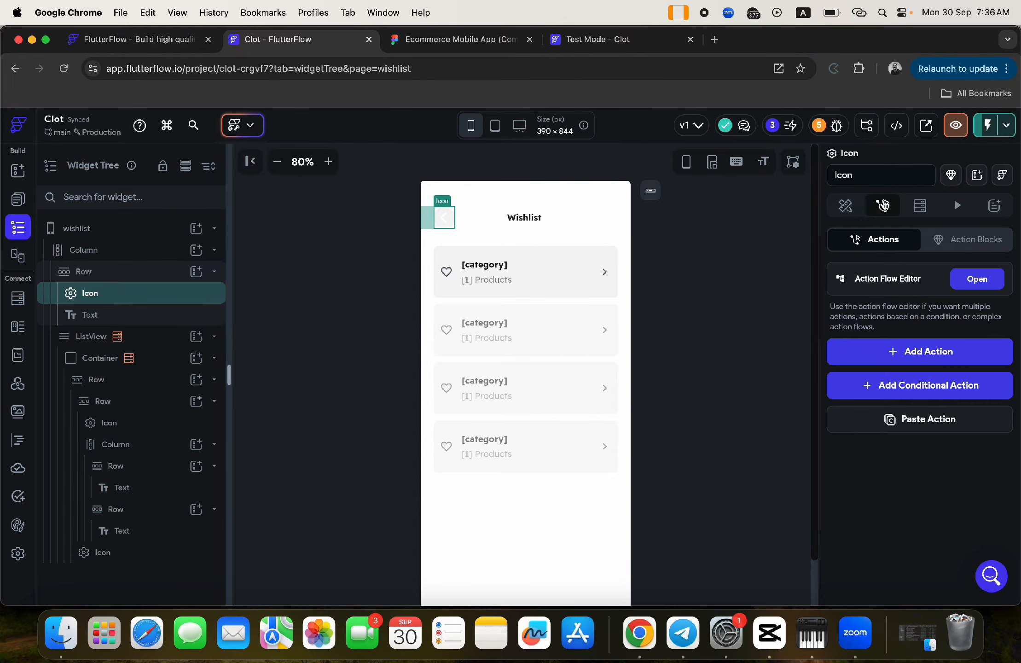
click(926, 351)
scroll(909, 495, down, 5)
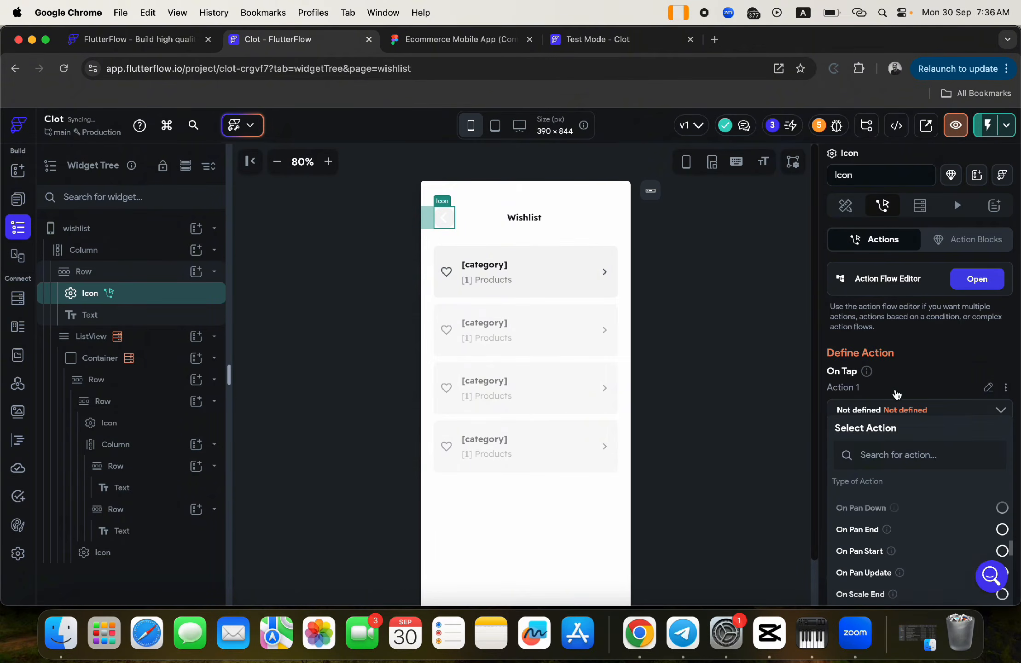
scroll(897, 394, down, 5)
click(871, 567)
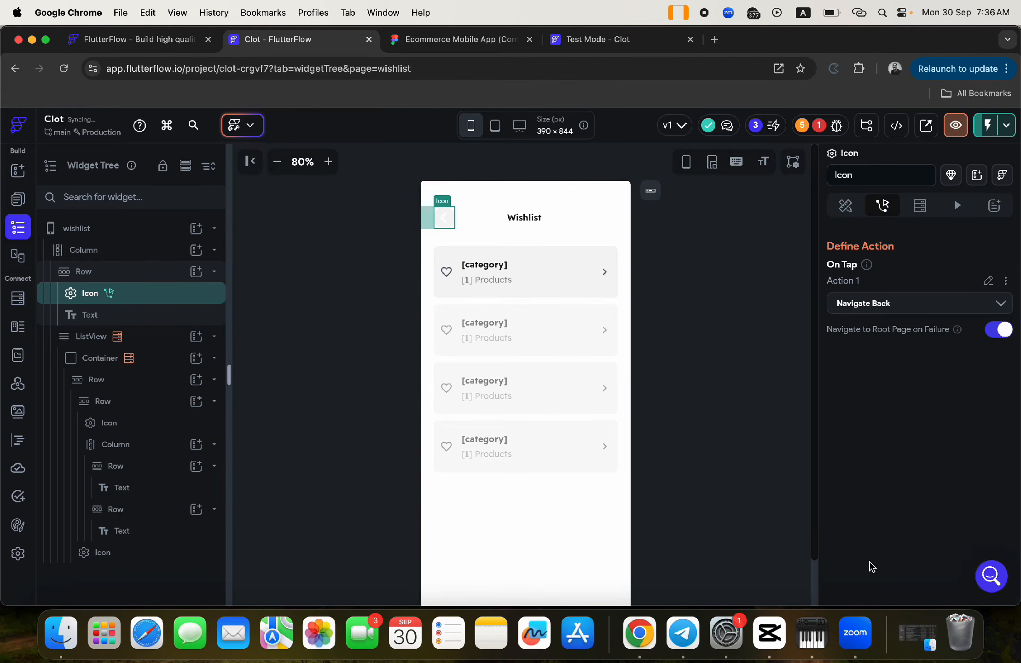
- In Firestore settings, set wishlist Write access to Everyone and untick its restriction checkbox
click(18, 298)
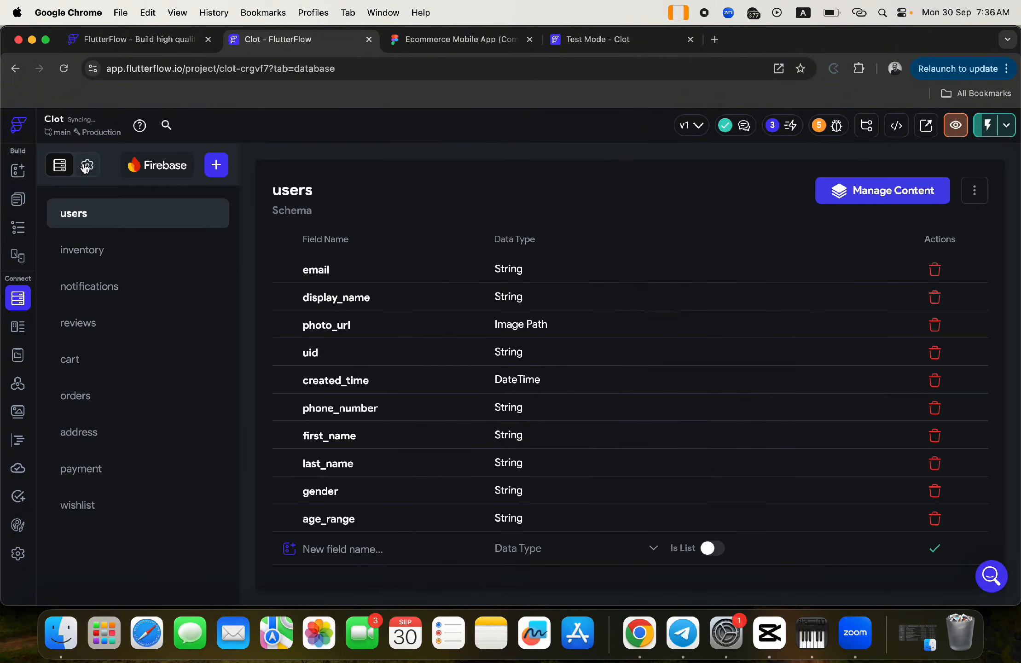
click(85, 167)
scroll(680, 386, down, 15)
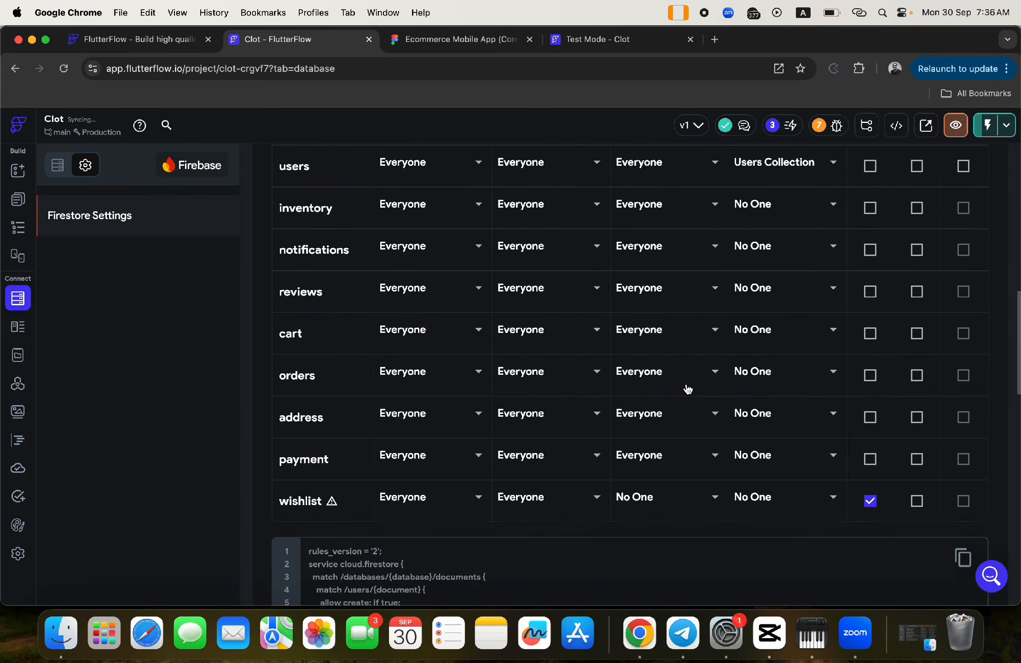
click(659, 335)
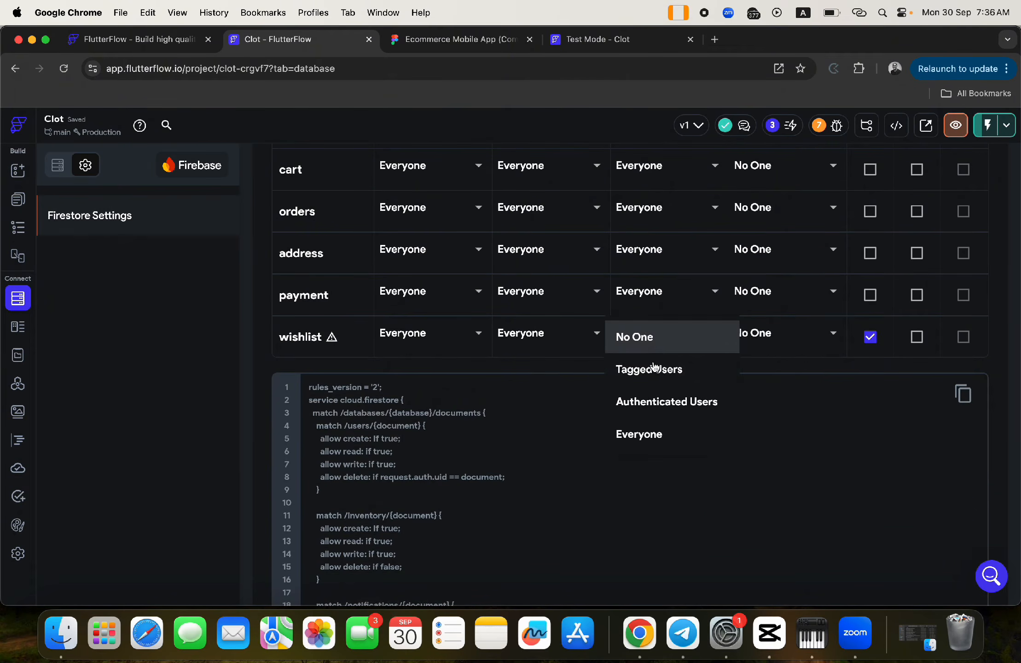
click(651, 436)
click(870, 336)
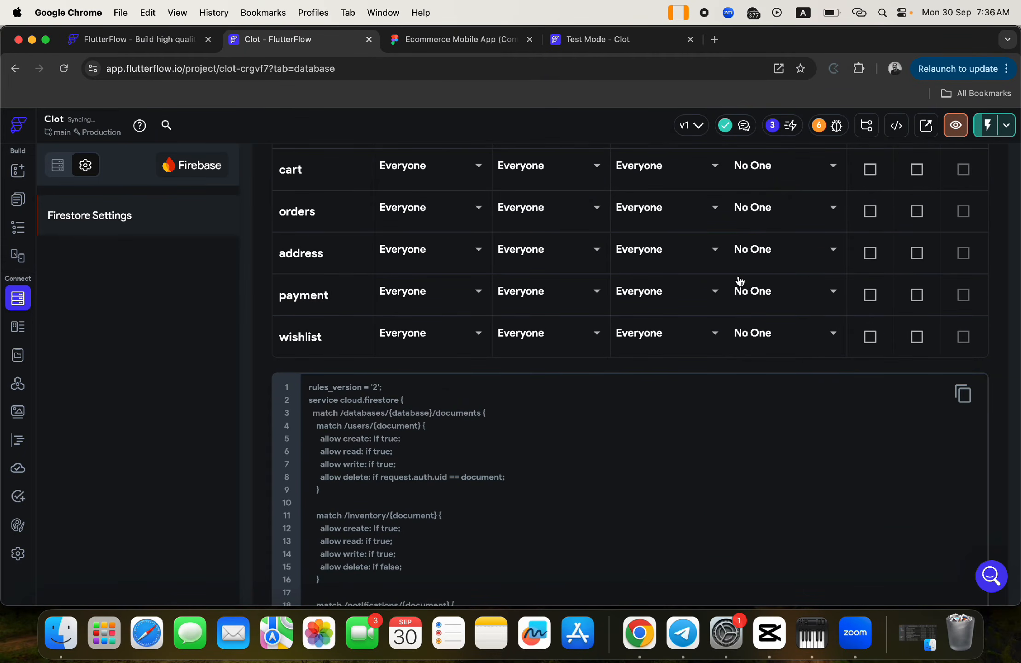
scroll(737, 283, up, 15)
scroll(740, 281, down, 4)
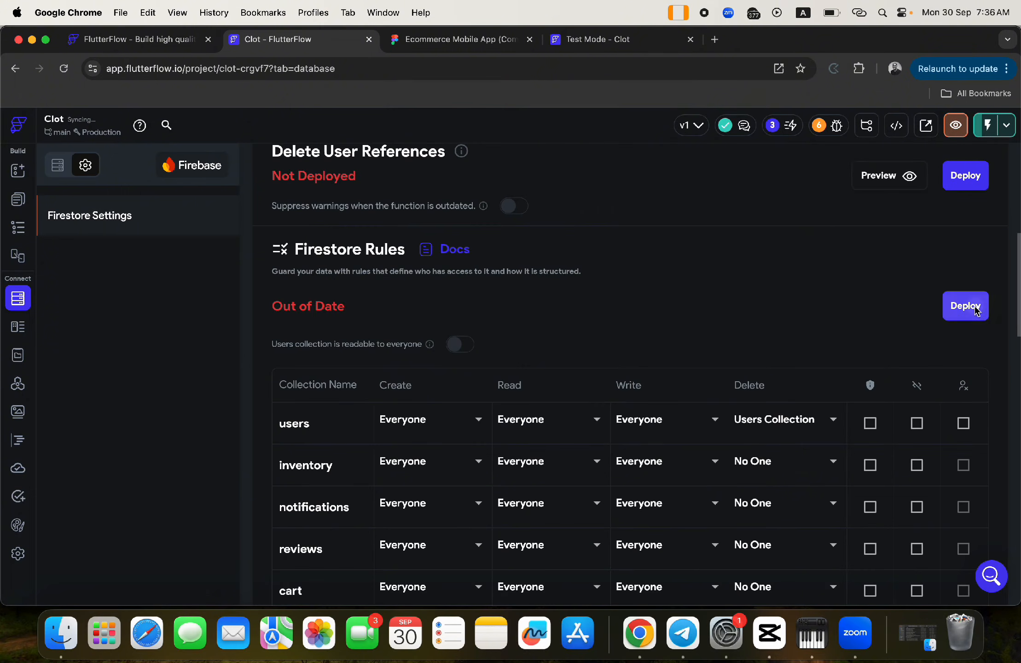
- Deploy the updated Firestore rules and return to the wishlist page
click(965, 308)
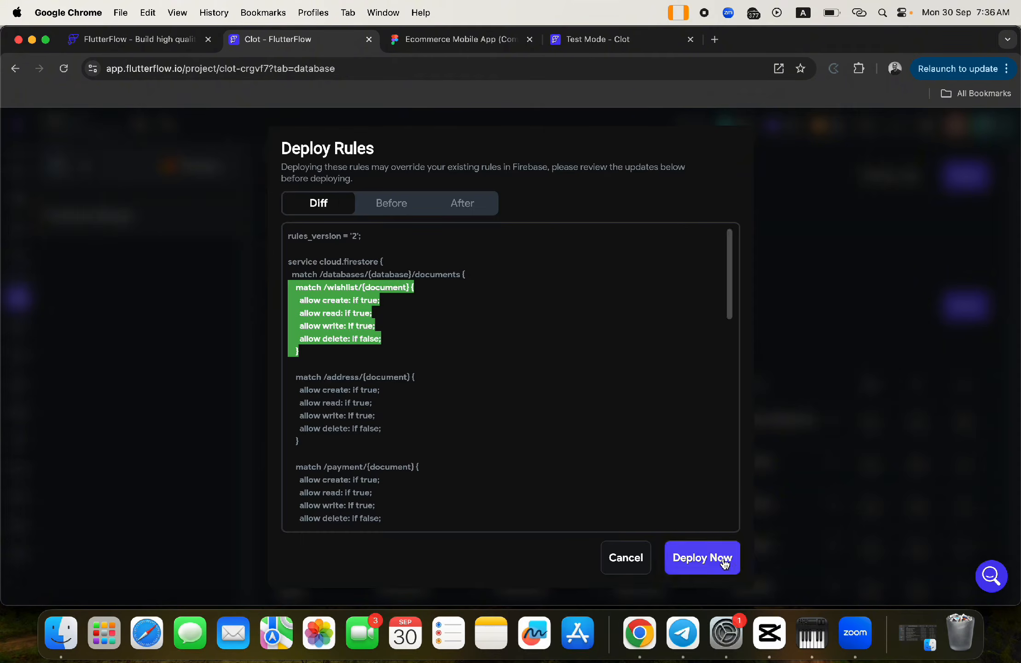
click(721, 561)
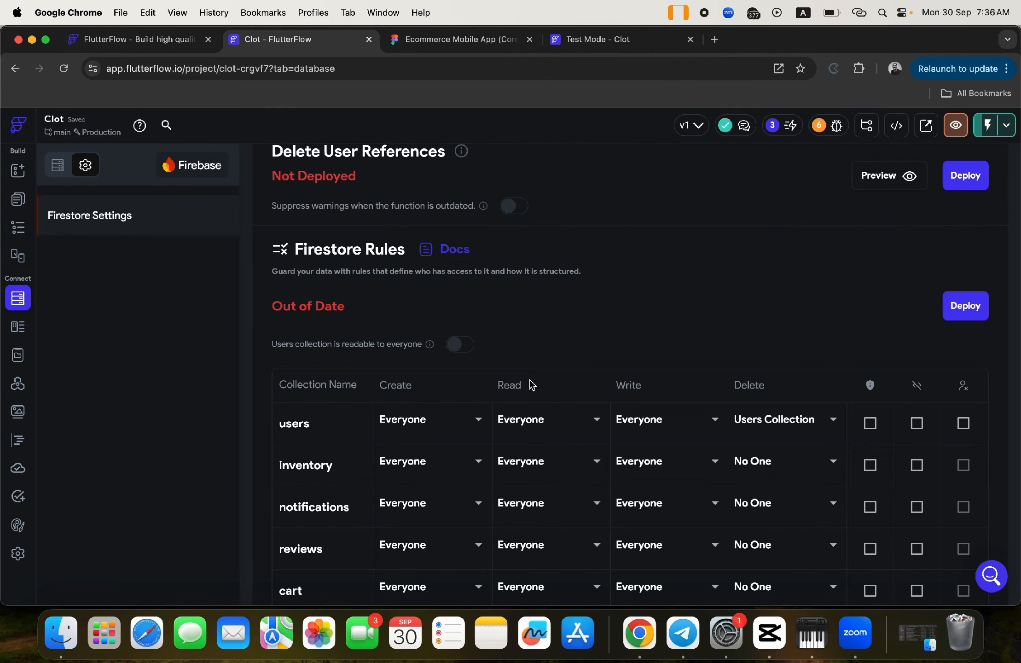
click(17, 199)
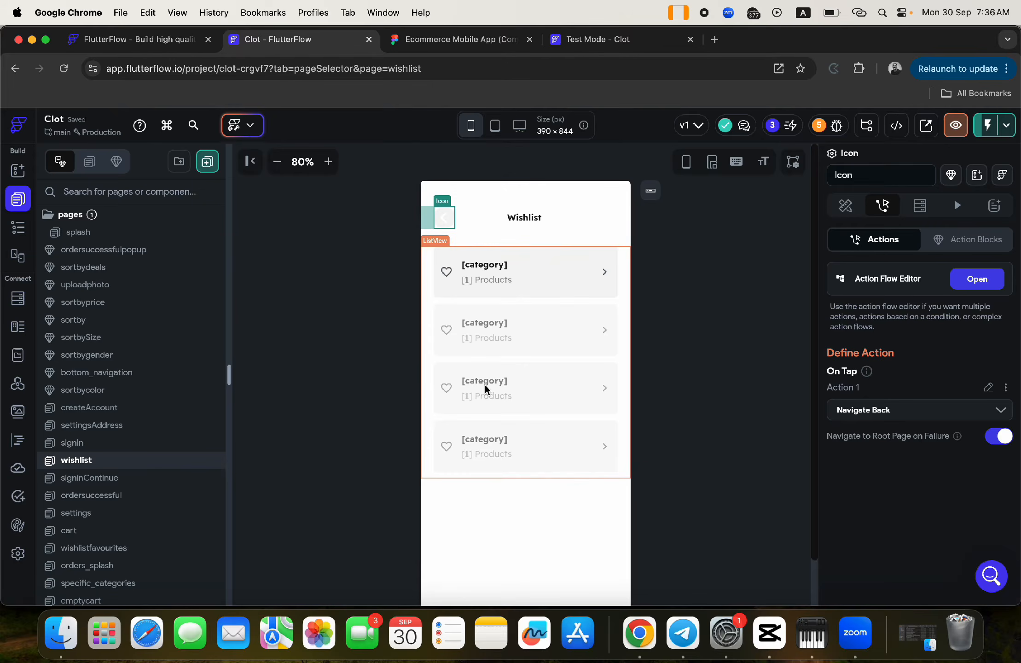
- Compare with the favourites Figma mockup and select the category card's container
click(456, 40)
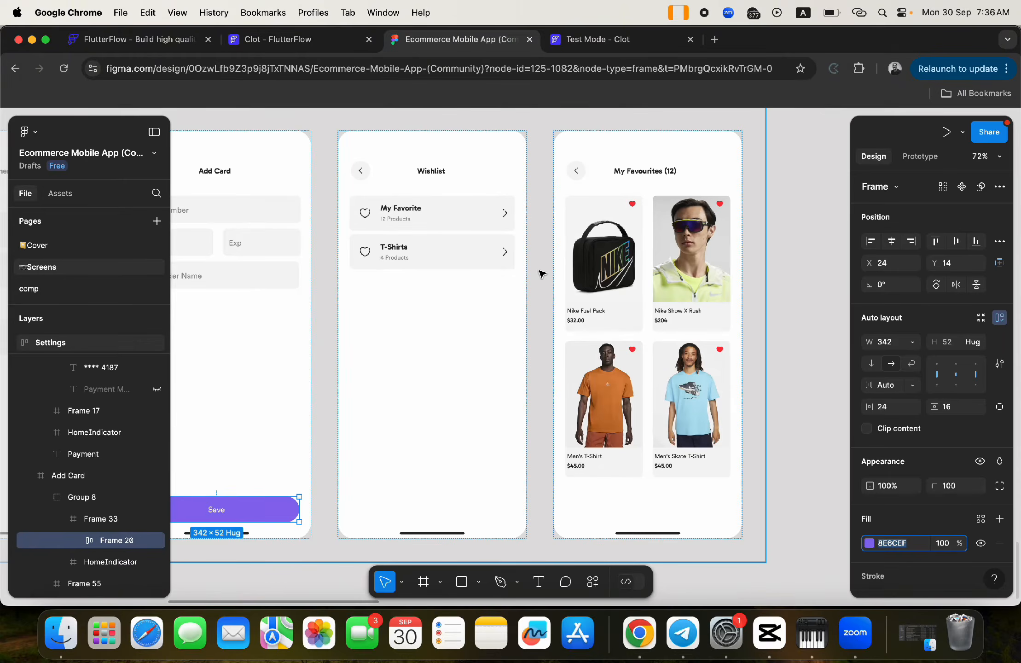
scroll(541, 273, right, 4)
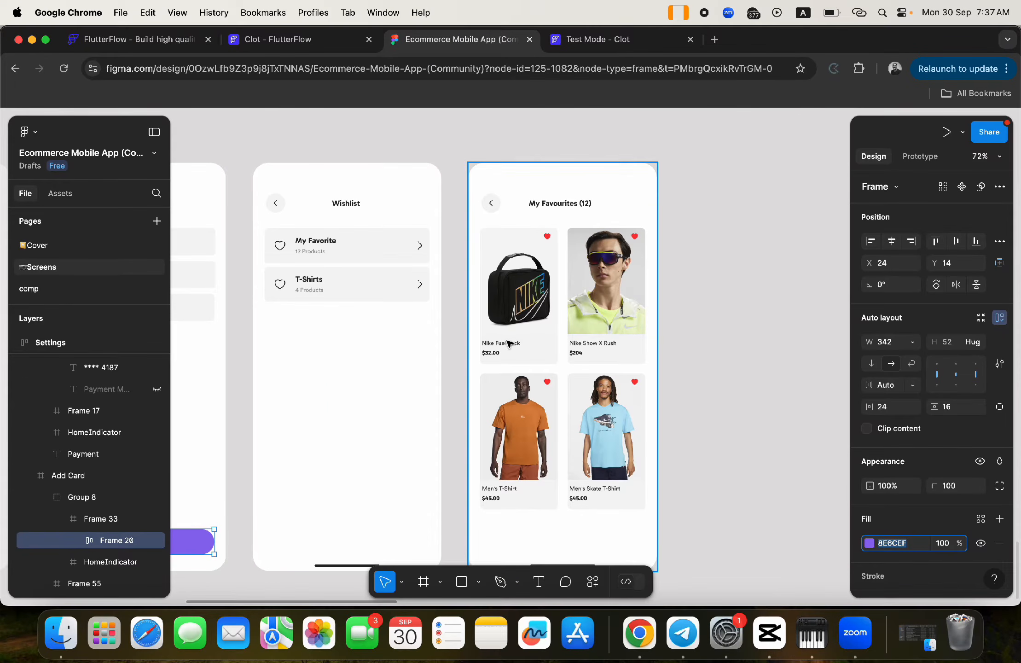
click(308, 40)
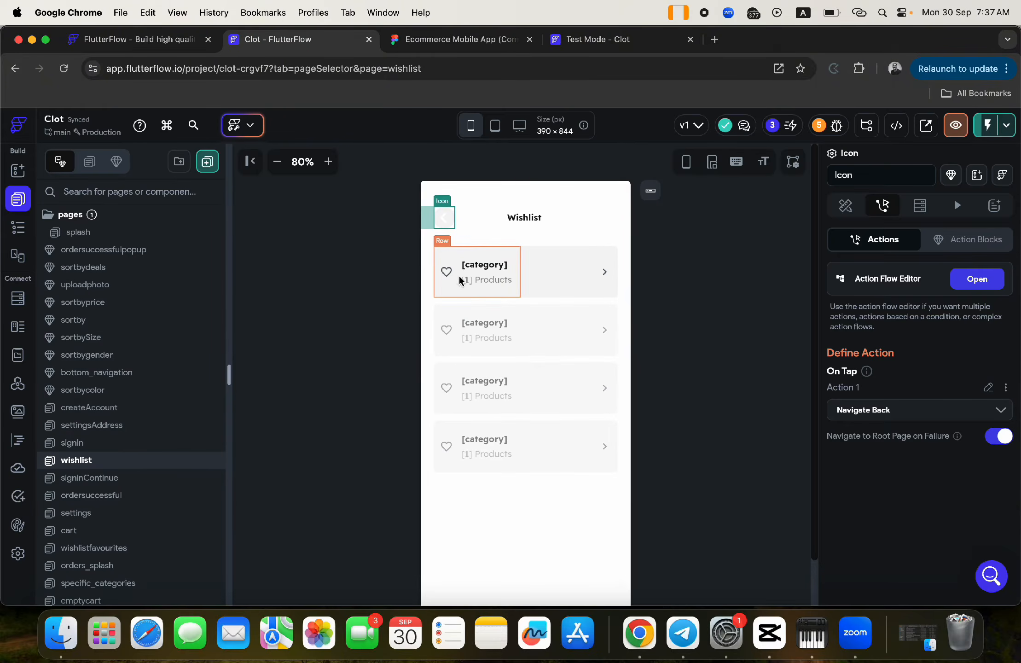
click(579, 257)
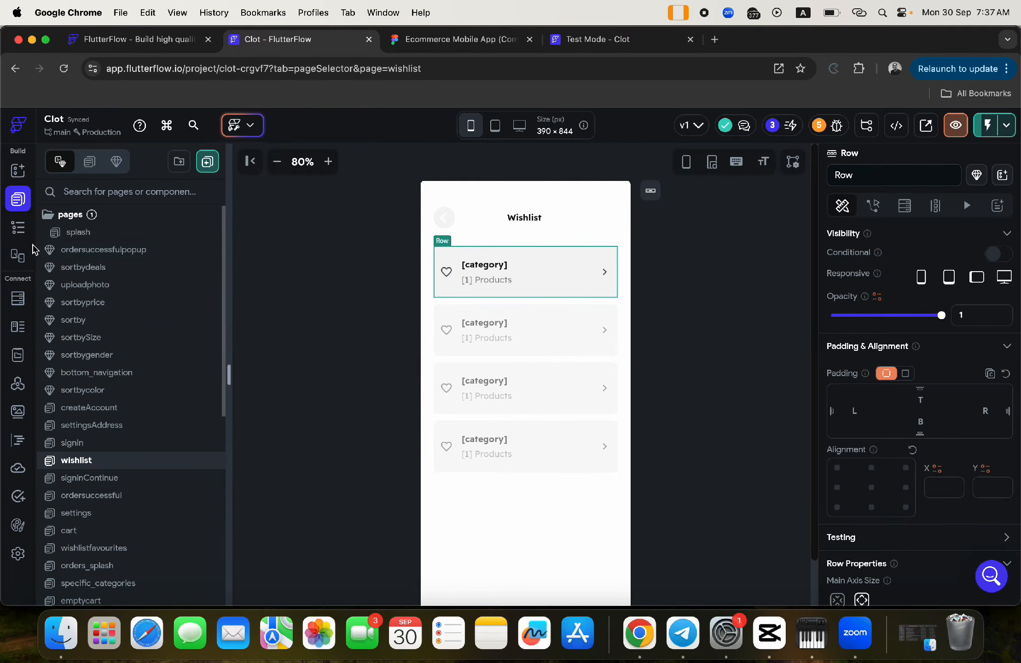
click(18, 228)
click(151, 358)
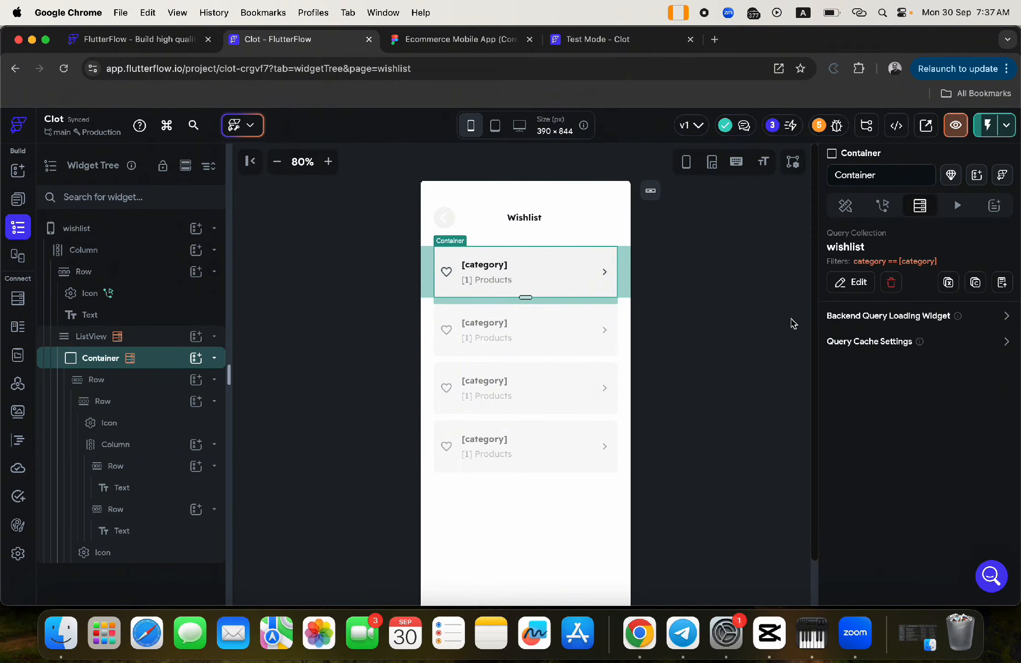
- Add an On Tap action navigating to the wishlistfavourites page, found by searching 'wish'
click(883, 206)
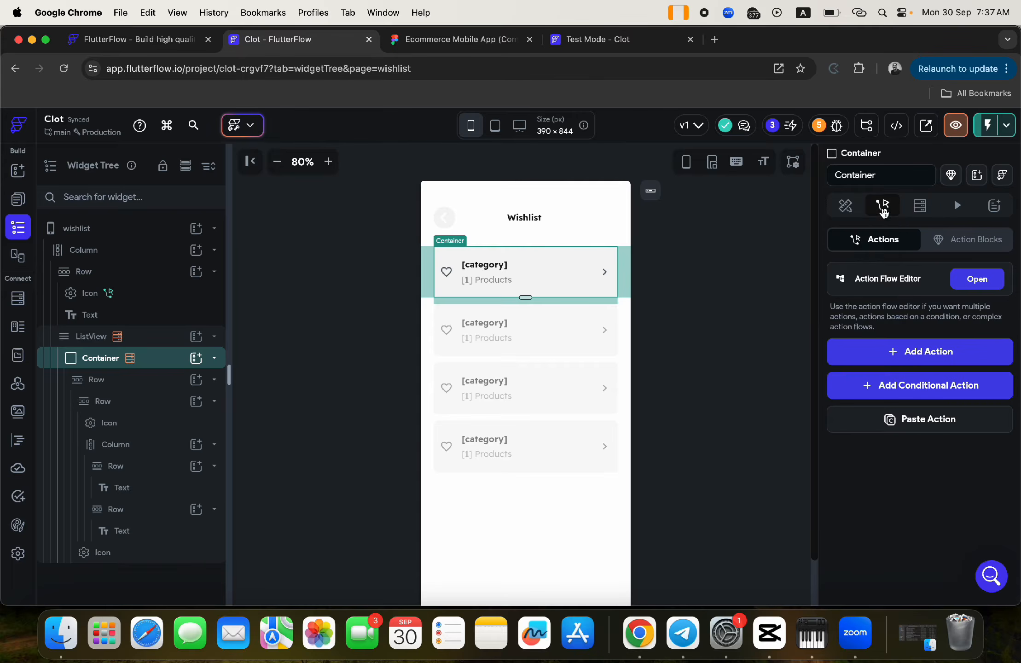
click(907, 353)
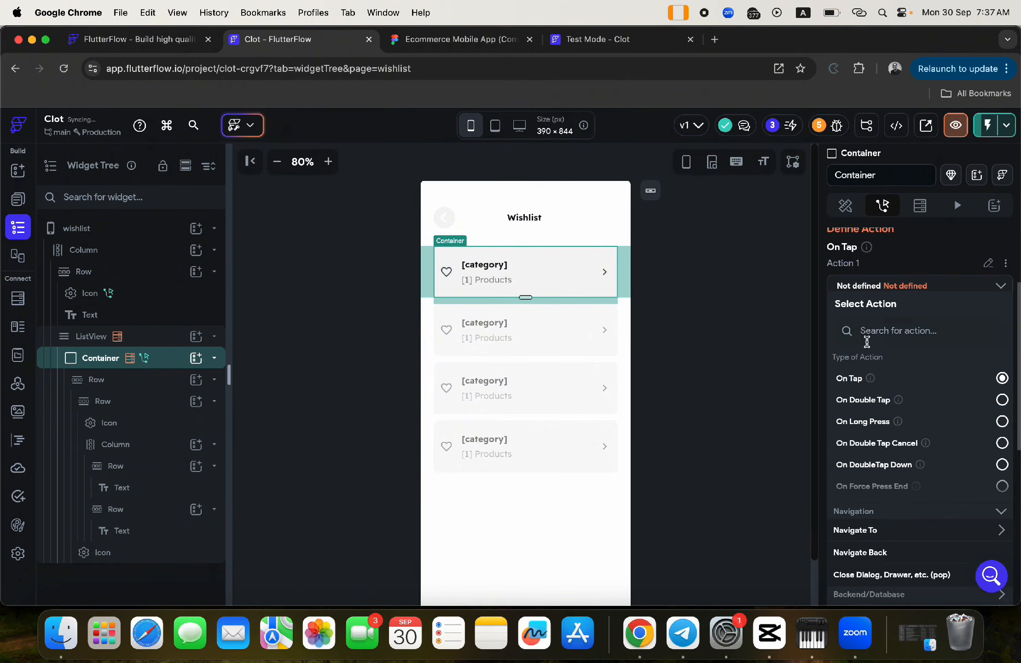
click(874, 330)
text(widh)
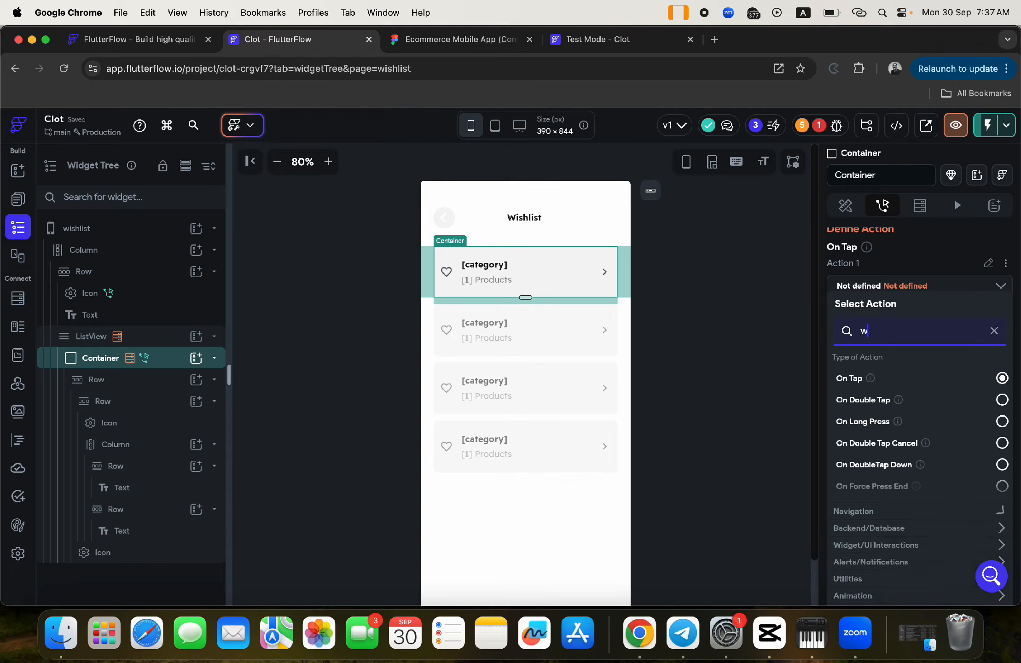
key(BackSpace)
key(BackSpace)
text(shli)
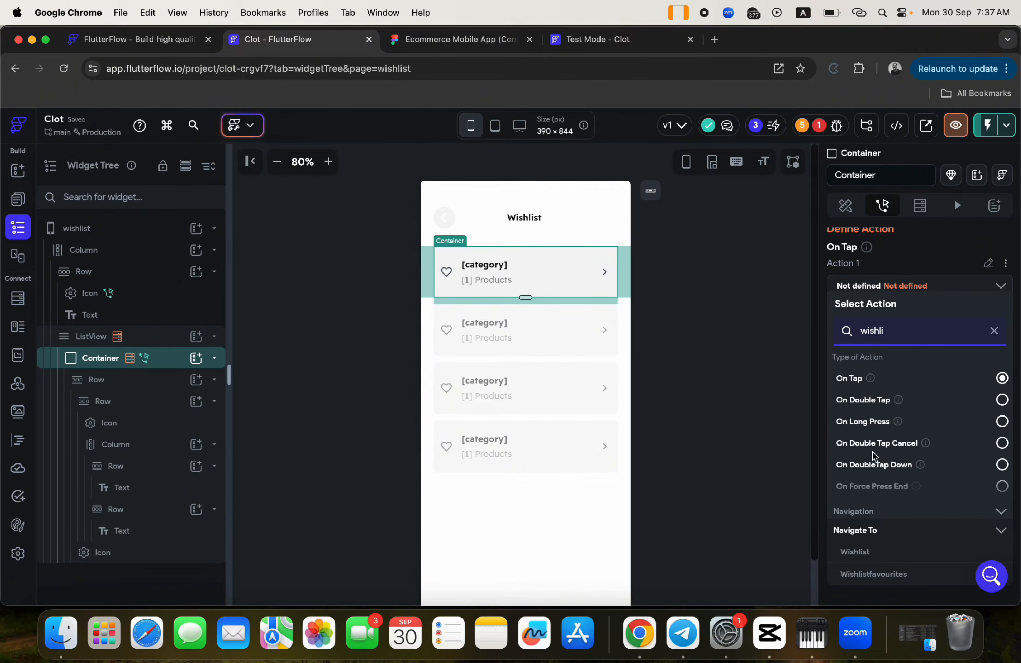
click(875, 574)
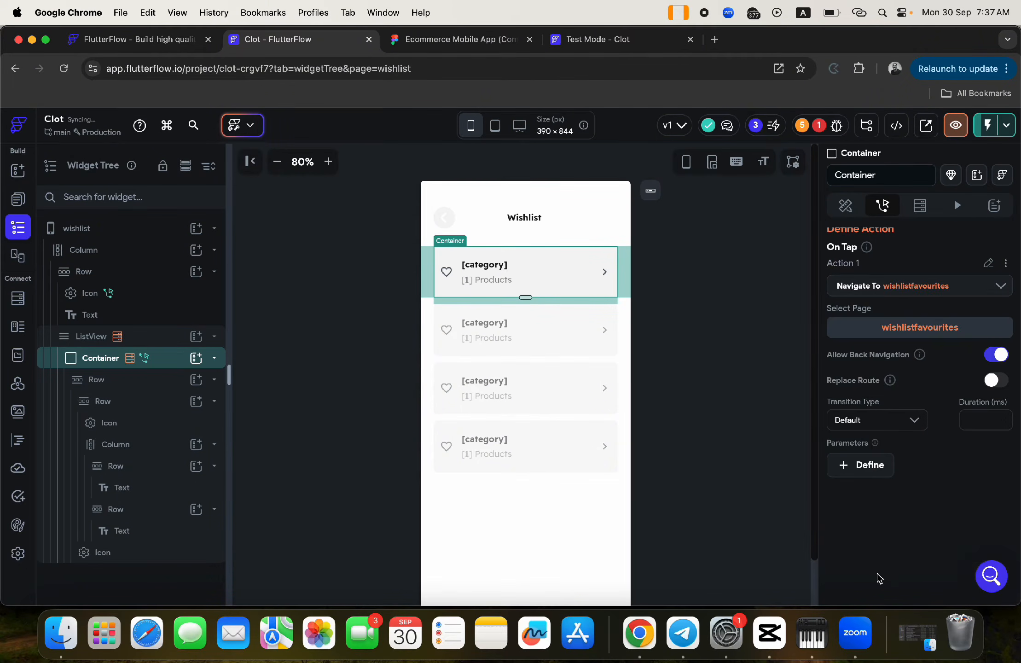
- Set the transition type to Instant and begin defining the destination page's parameters
click(860, 427)
click(852, 476)
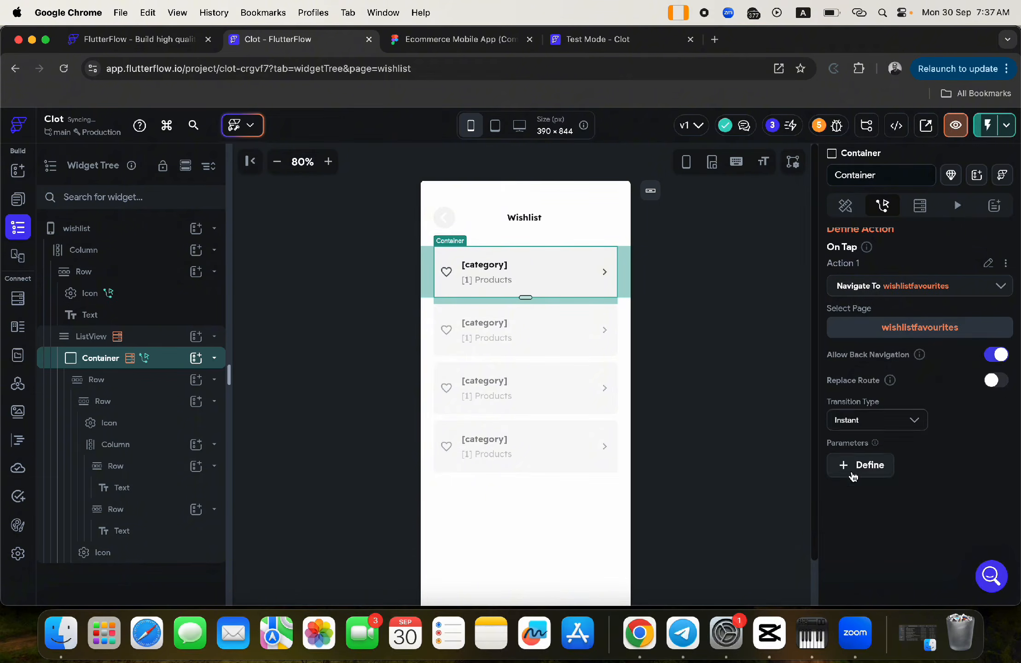
click(853, 475)
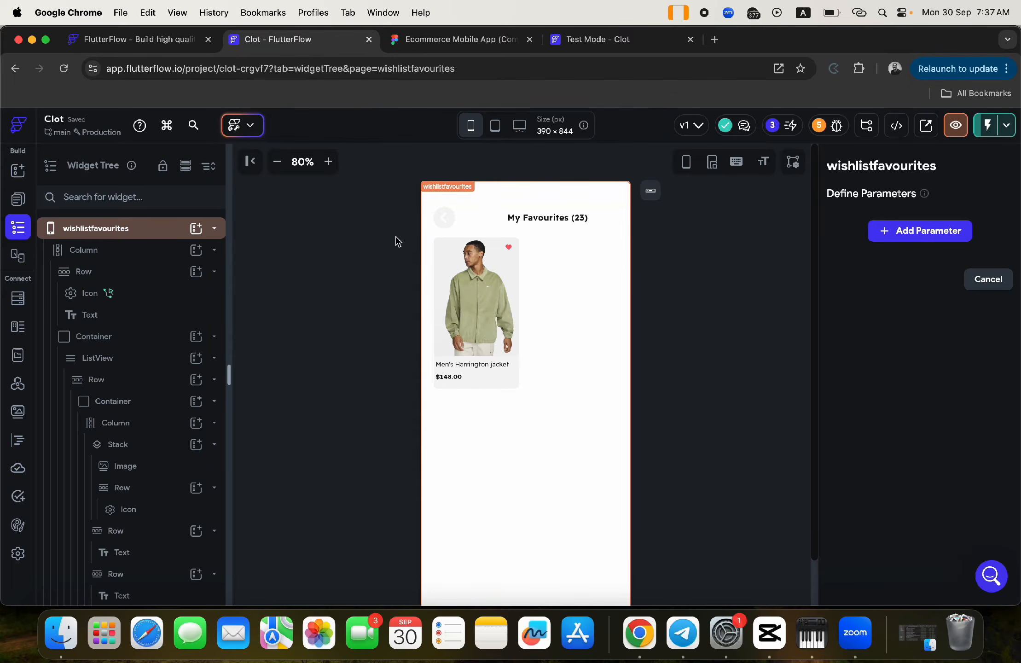
- Add a wishlistRef parameter to the page: a DocumentReference to the wishlist collection
click(923, 234)
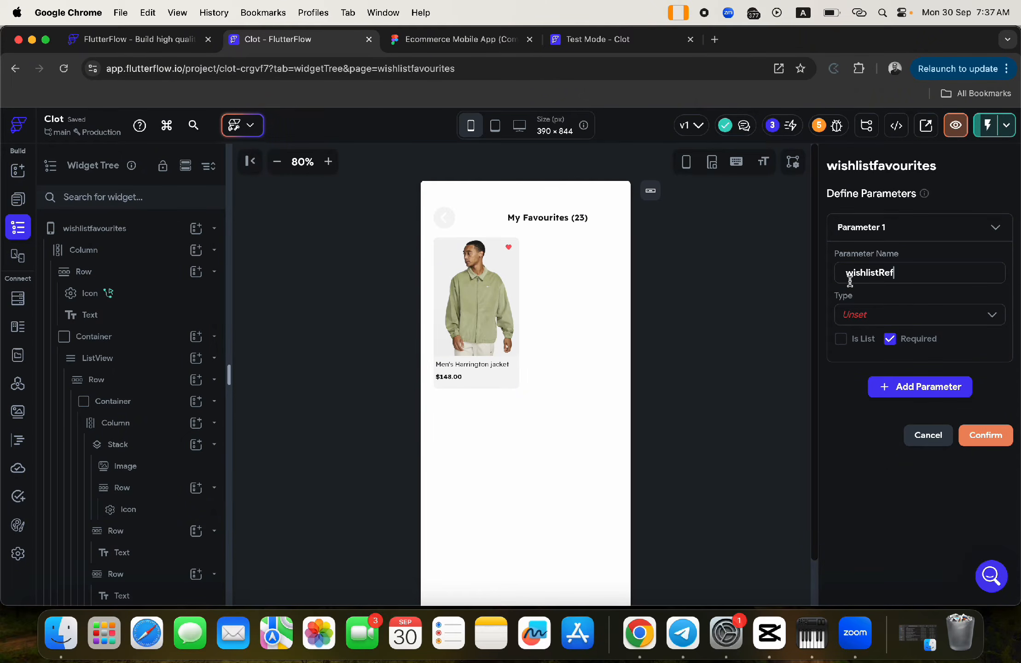
click(882, 316)
scroll(895, 419, down, 3)
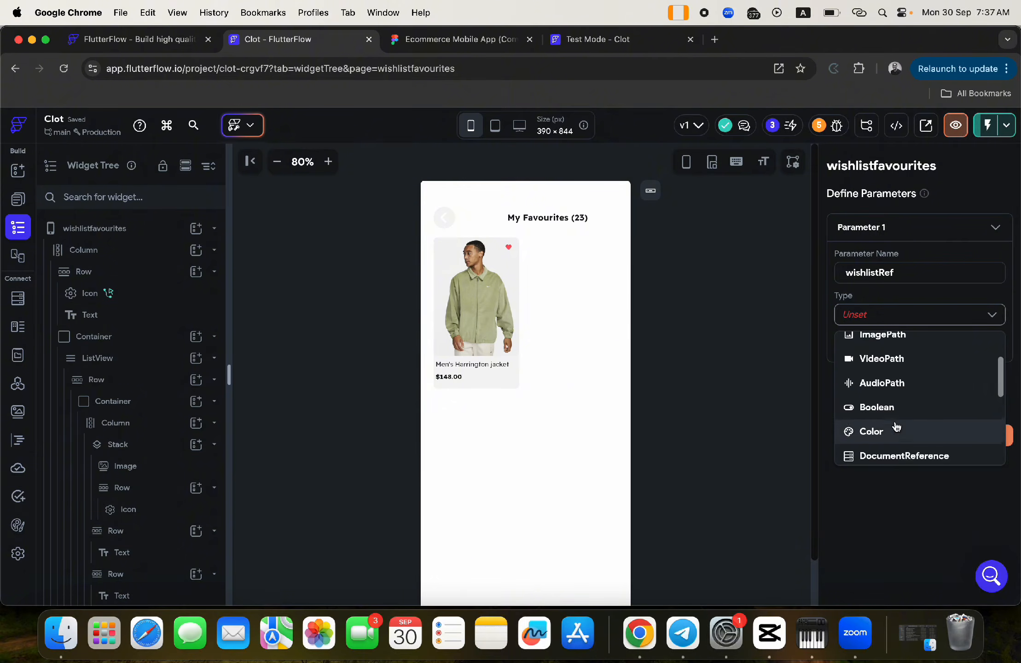
scroll(897, 427, down, 1)
click(892, 420)
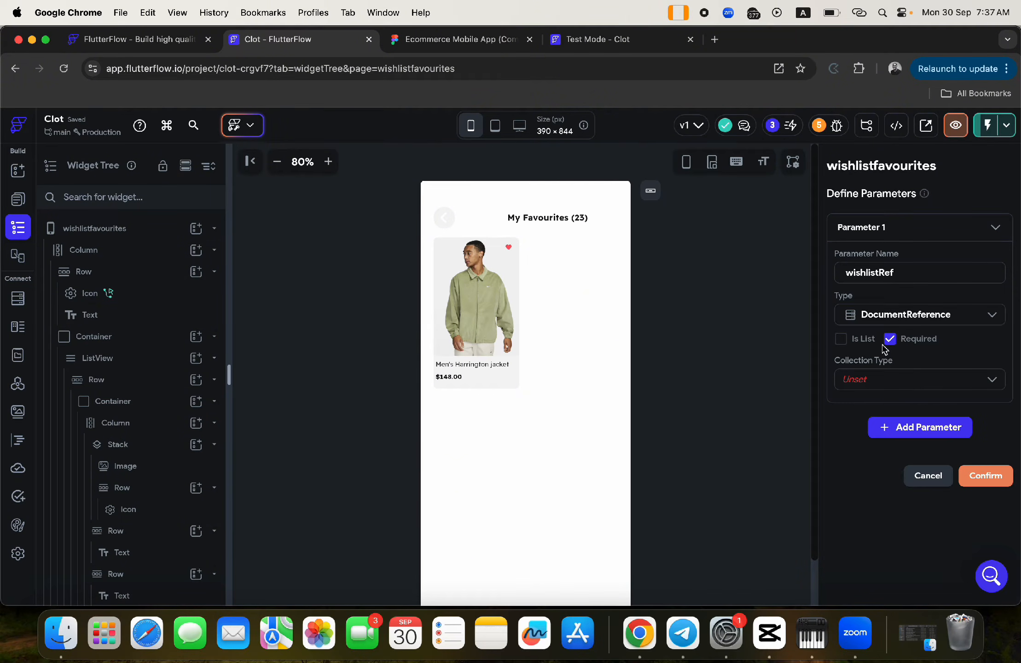
click(861, 383)
scroll(873, 460, down, 3)
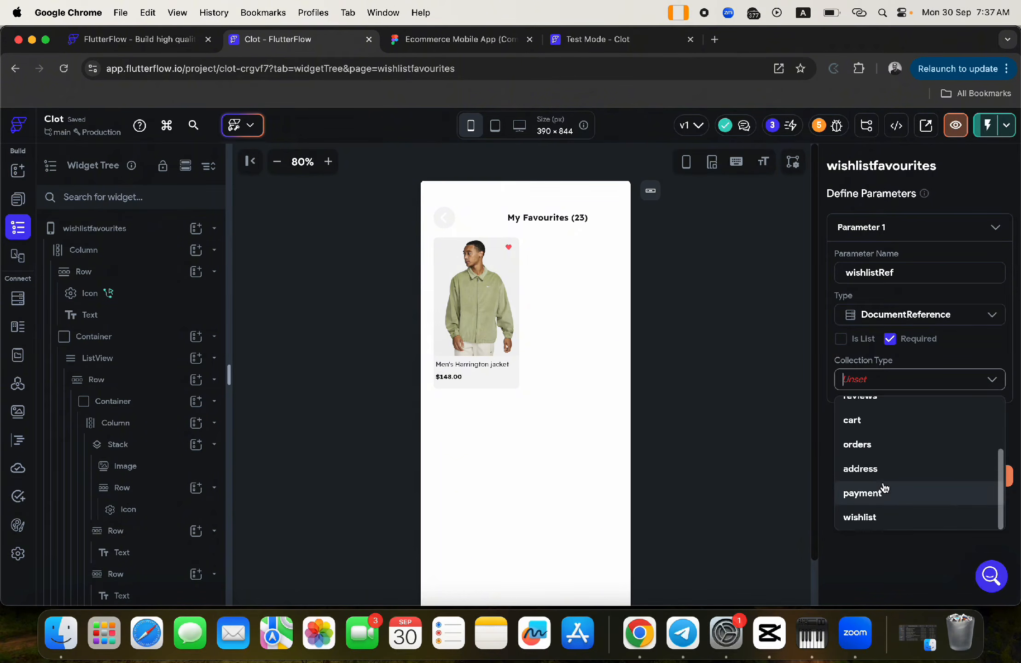
click(875, 528)
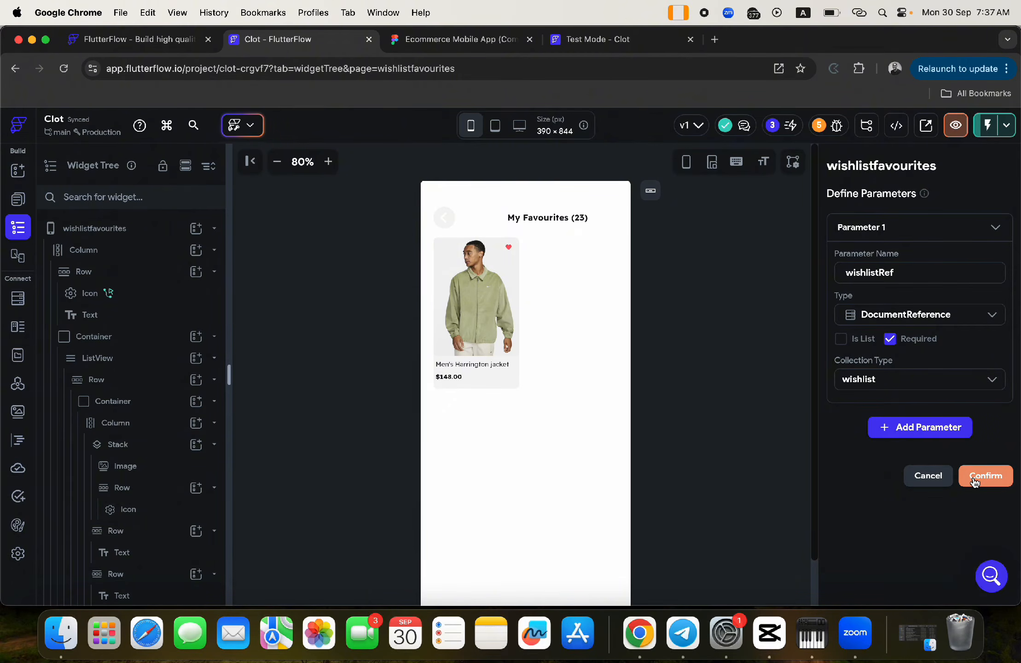
click(974, 481)
- Have the card's navigate action pass the wishlist document's Reference as wishlistRef
scroll(907, 523, down, 5)
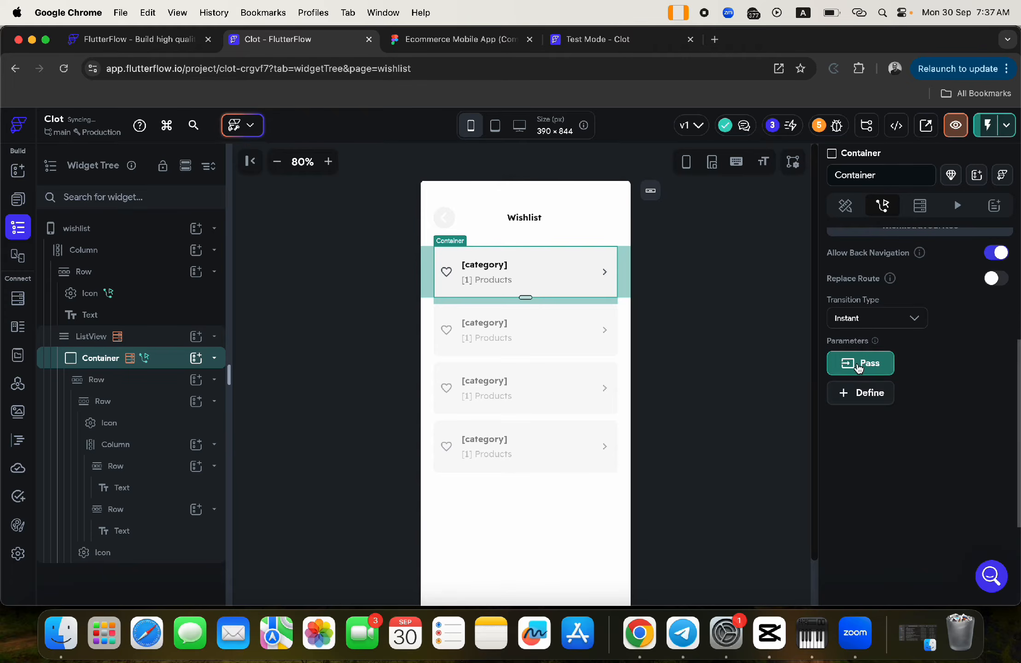
click(879, 360)
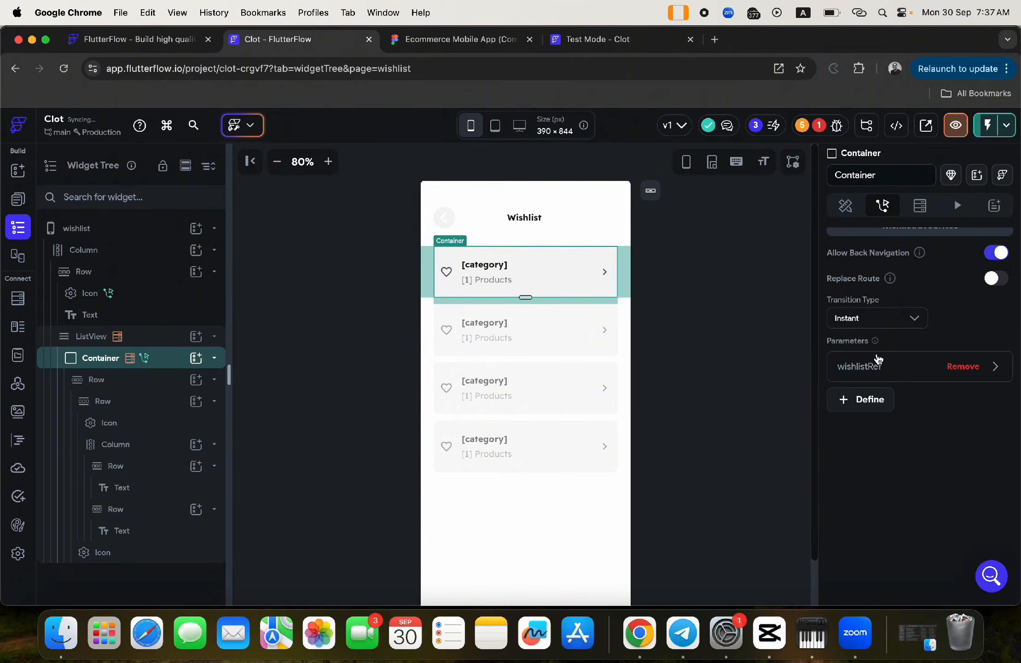
click(846, 366)
click(865, 489)
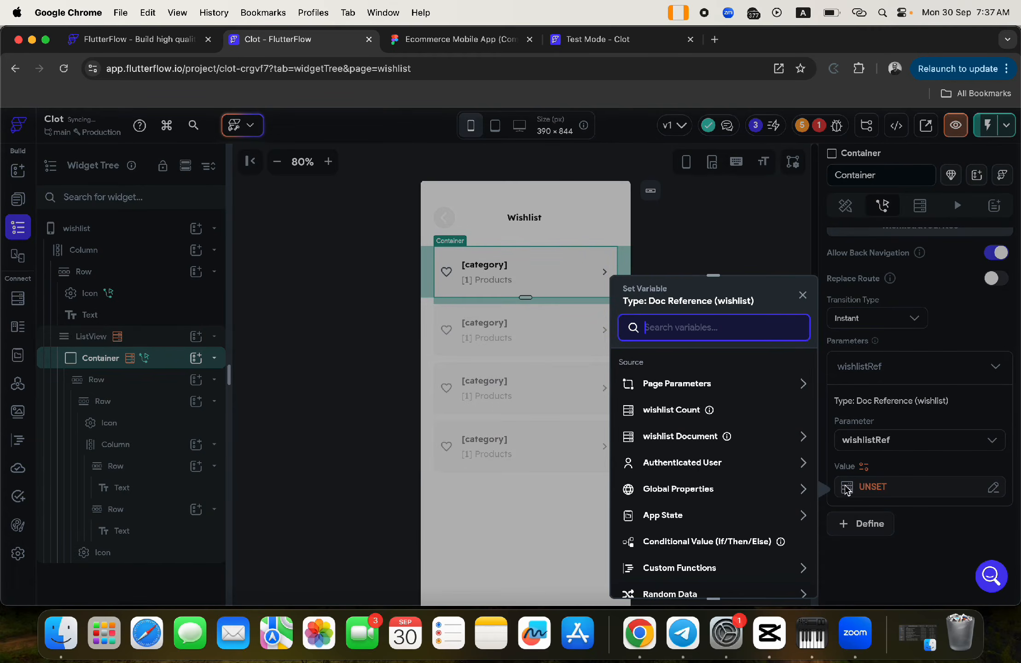
click(677, 437)
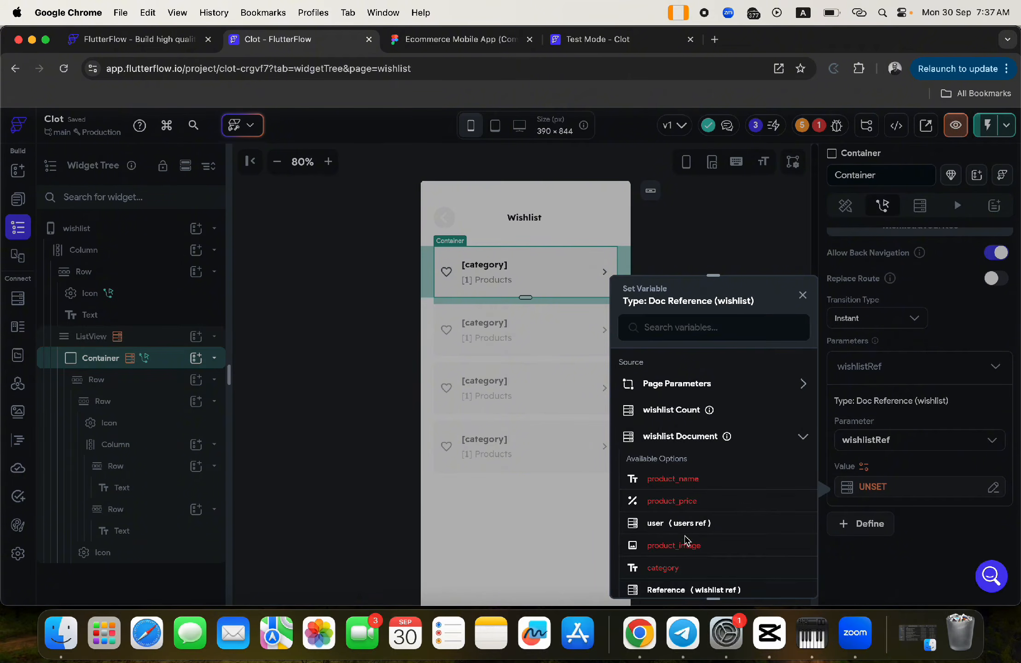
scroll(688, 540, down, 3)
click(663, 506)
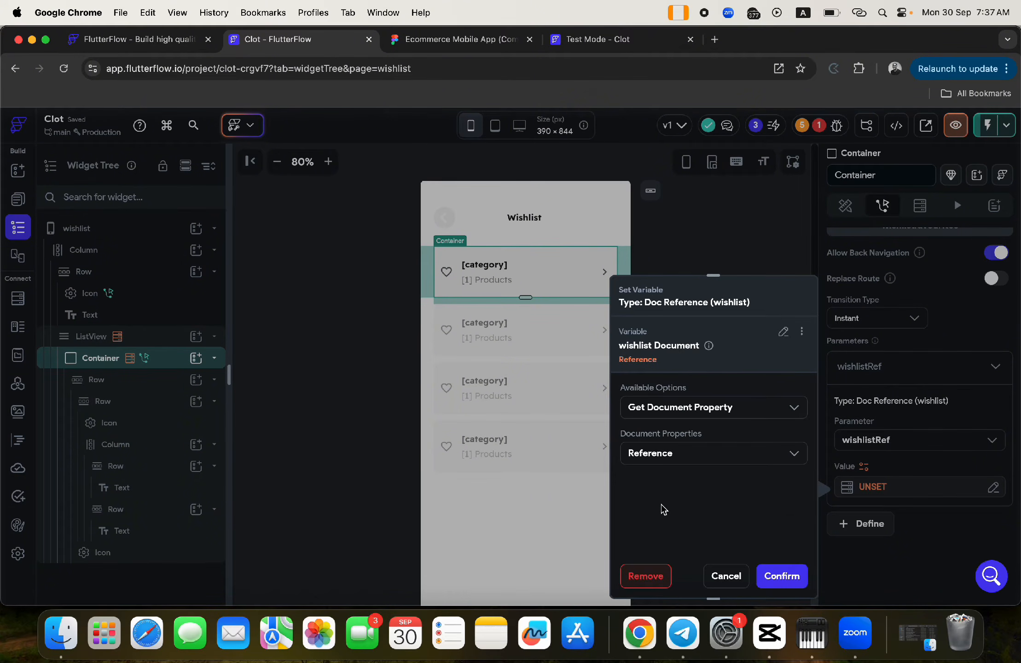
click(784, 580)
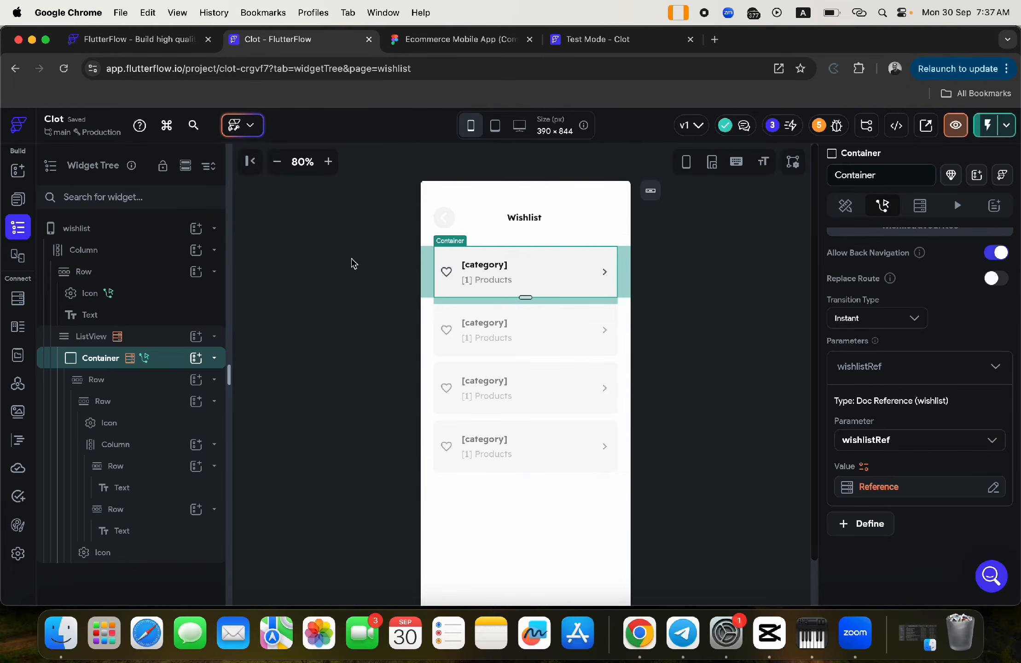
click(17, 201)
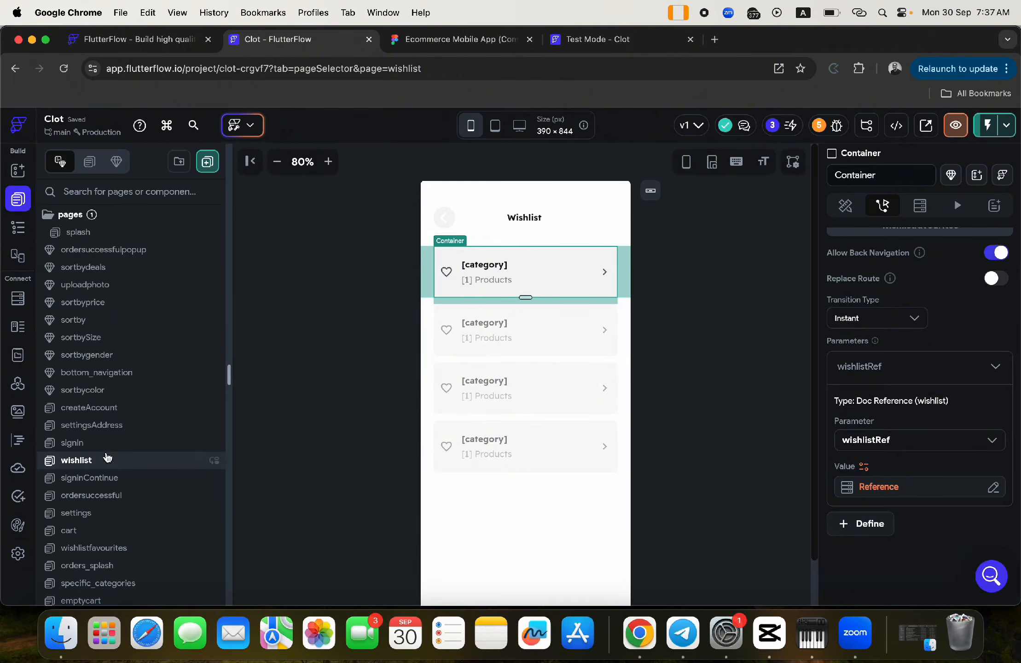
- Open the wishlistfavourites page and select its root in the Widget Tree
scroll(107, 457, down, 10)
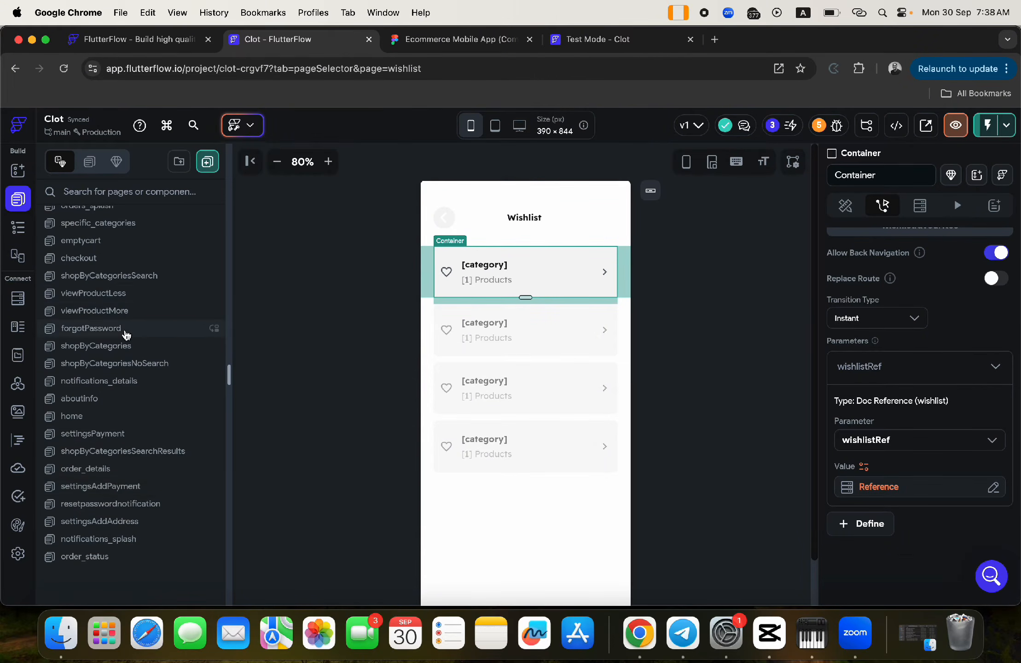
scroll(126, 335, up, 1)
scroll(125, 335, up, 2)
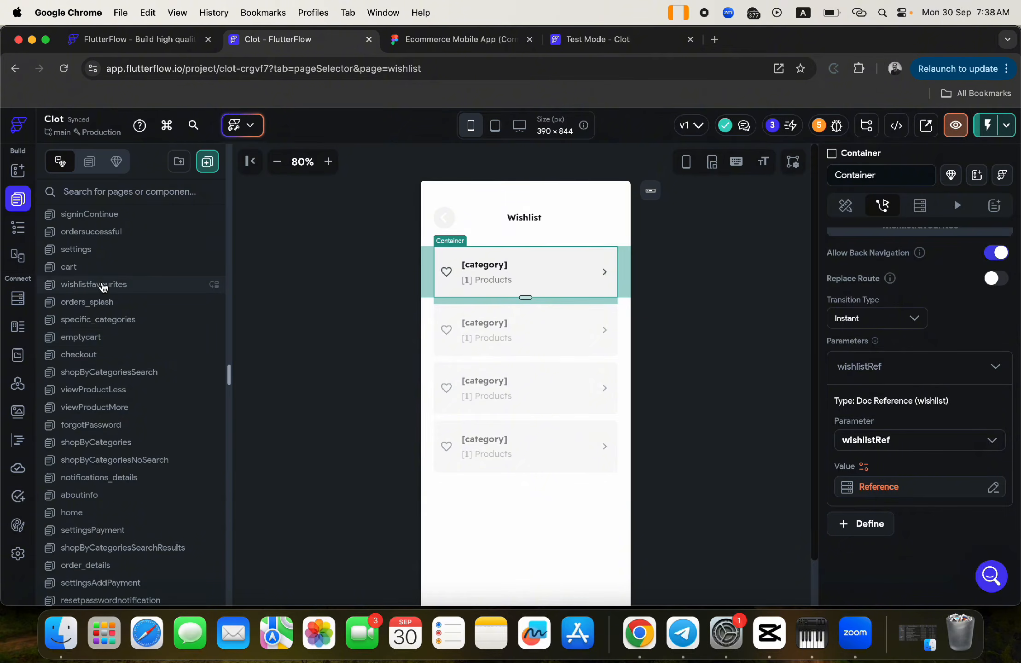
click(99, 288)
click(542, 289)
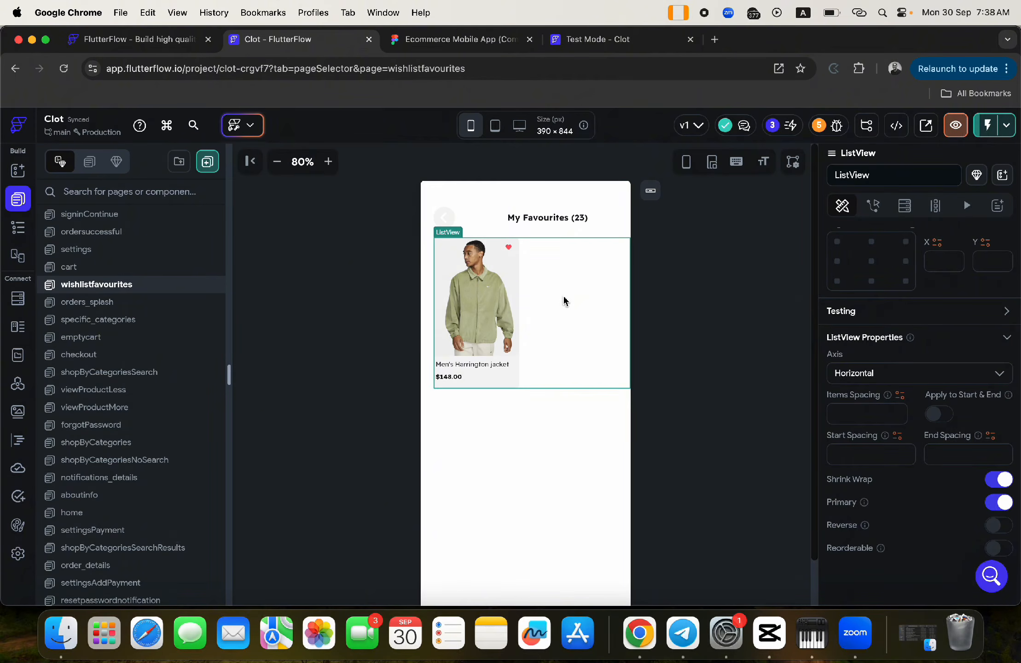
click(13, 234)
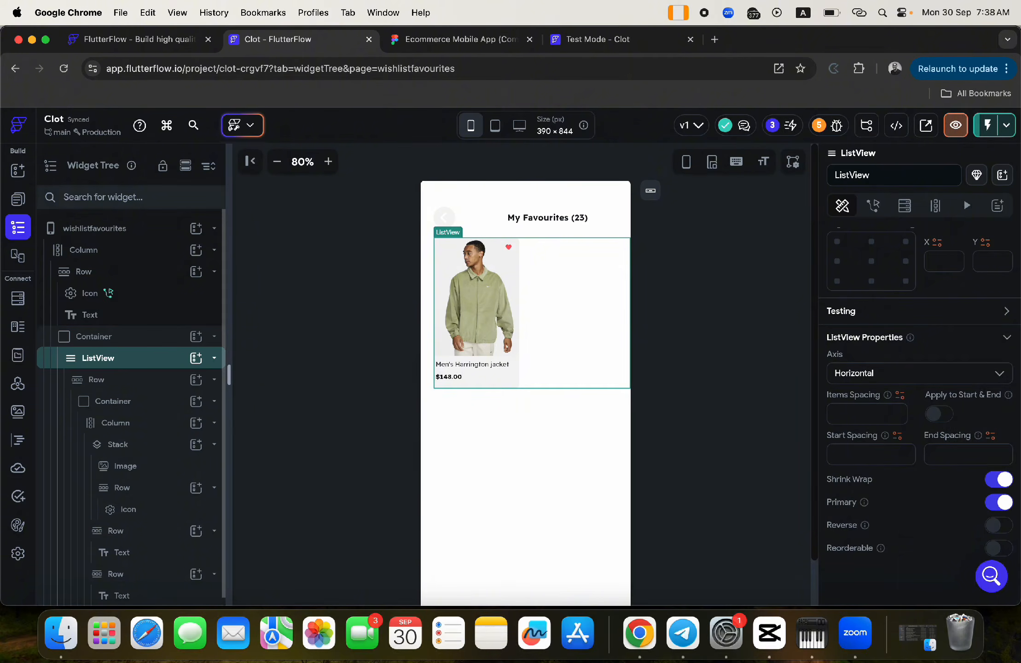
click(102, 229)
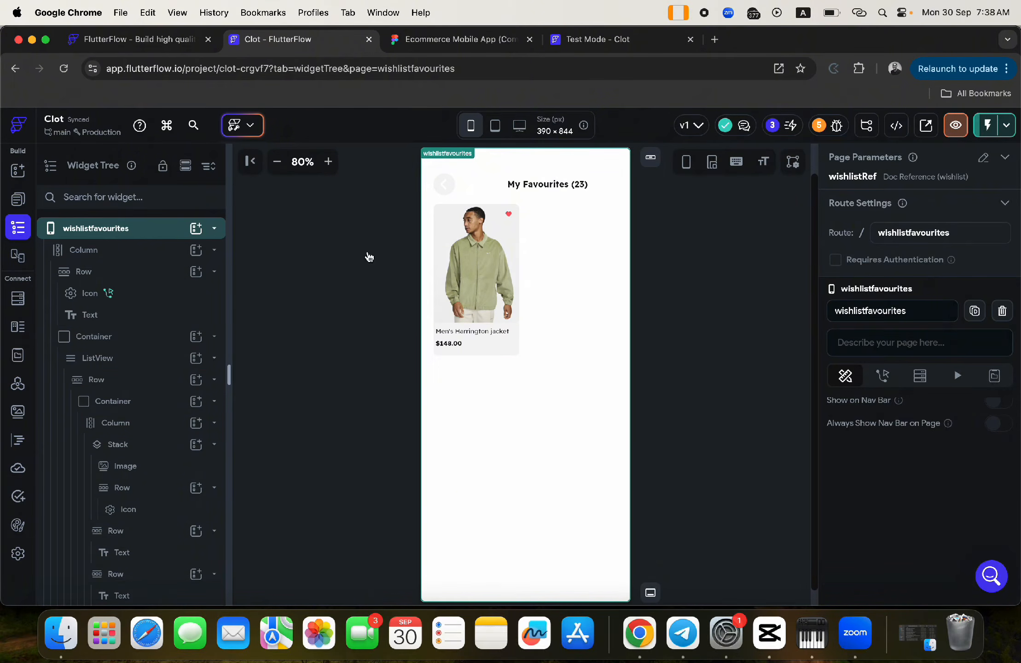
- Add a Document from Reference backend query to the wishlistfavourites page
click(921, 379)
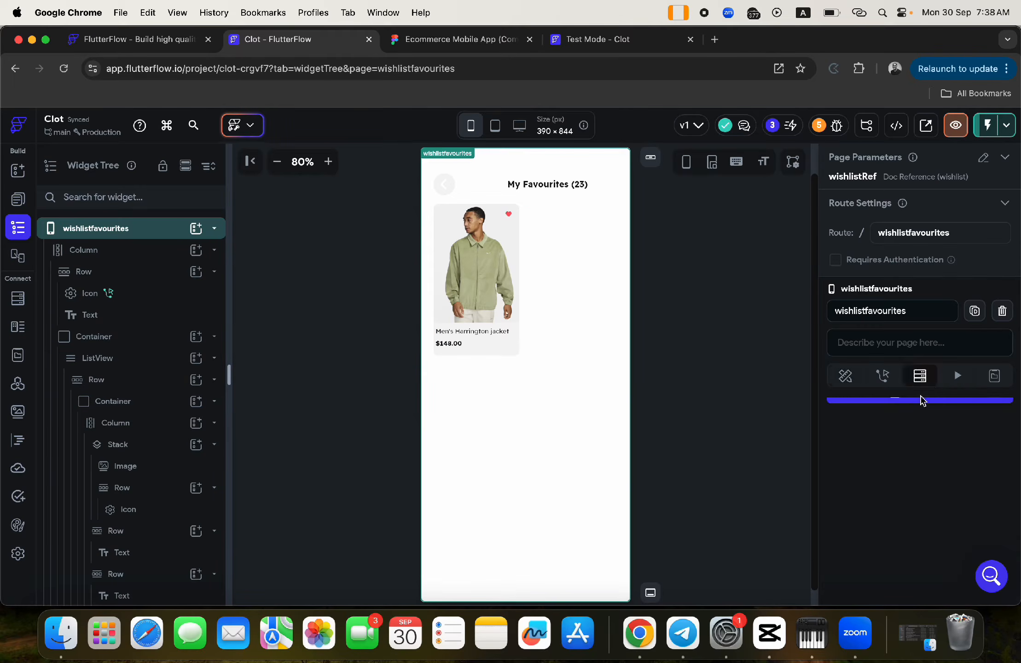
click(920, 408)
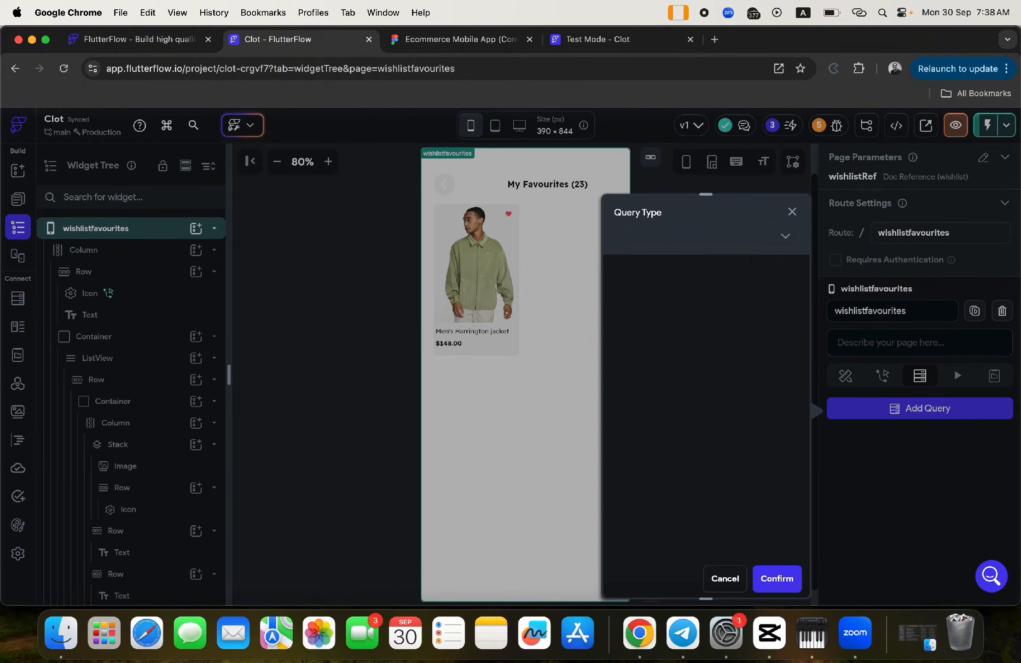
click(746, 244)
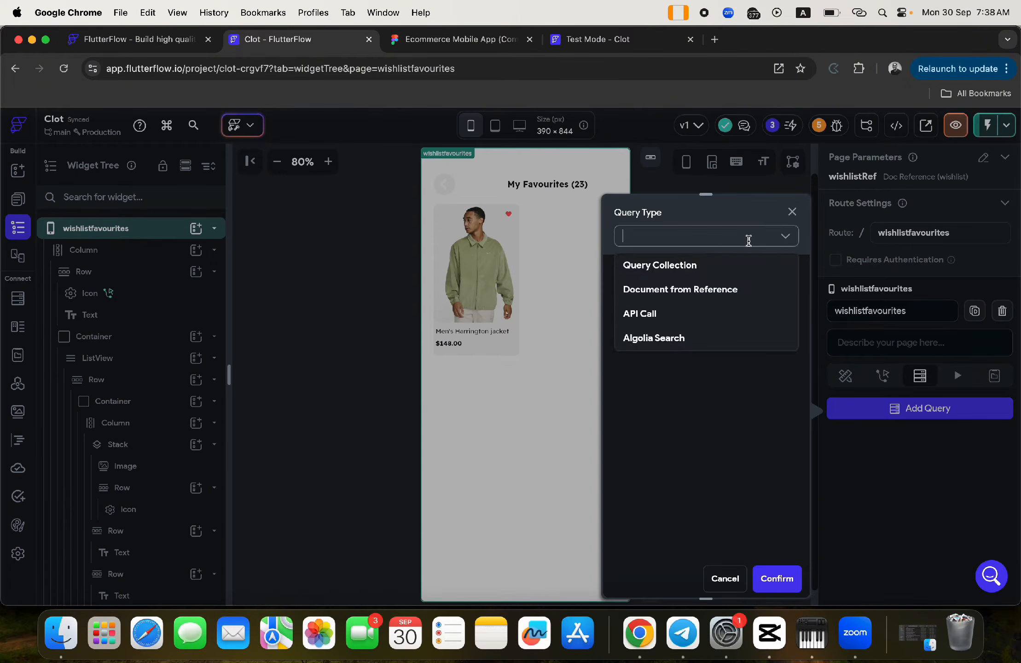
click(680, 294)
click(691, 230)
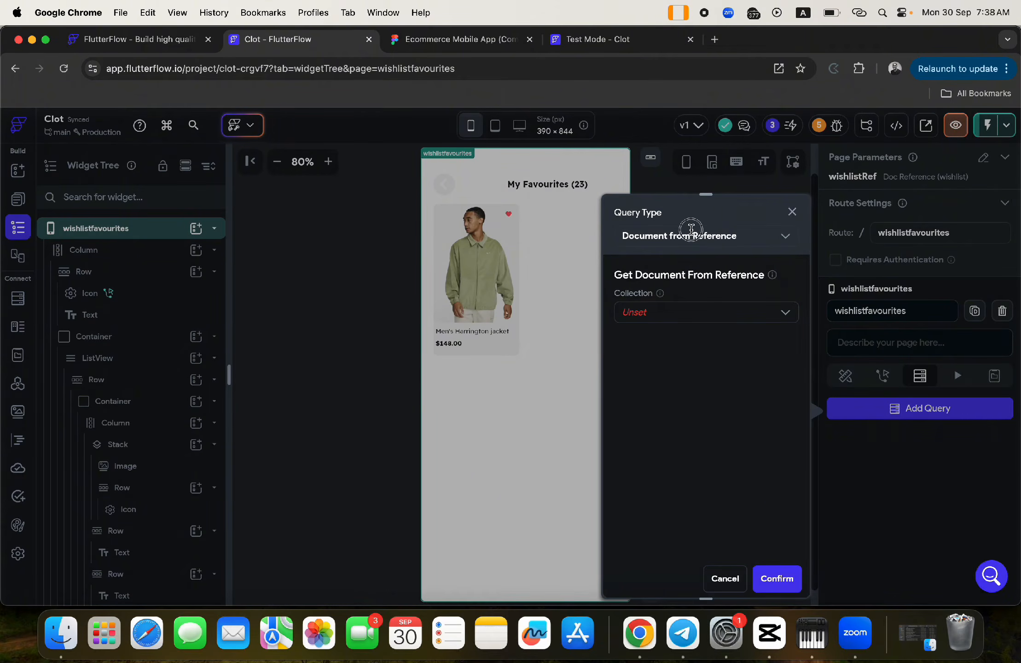
click(695, 236)
click(703, 211)
- Point the query at the wishlist collection using the wishlistRef page parameter, and save it
click(648, 313)
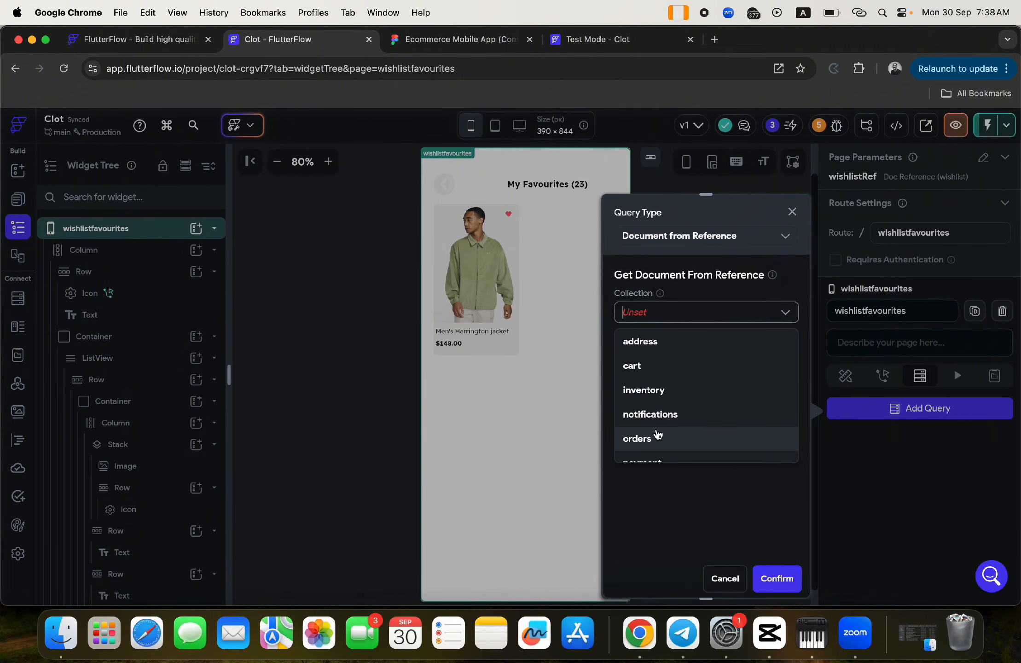
scroll(657, 434, down, 2)
scroll(658, 435, down, 2)
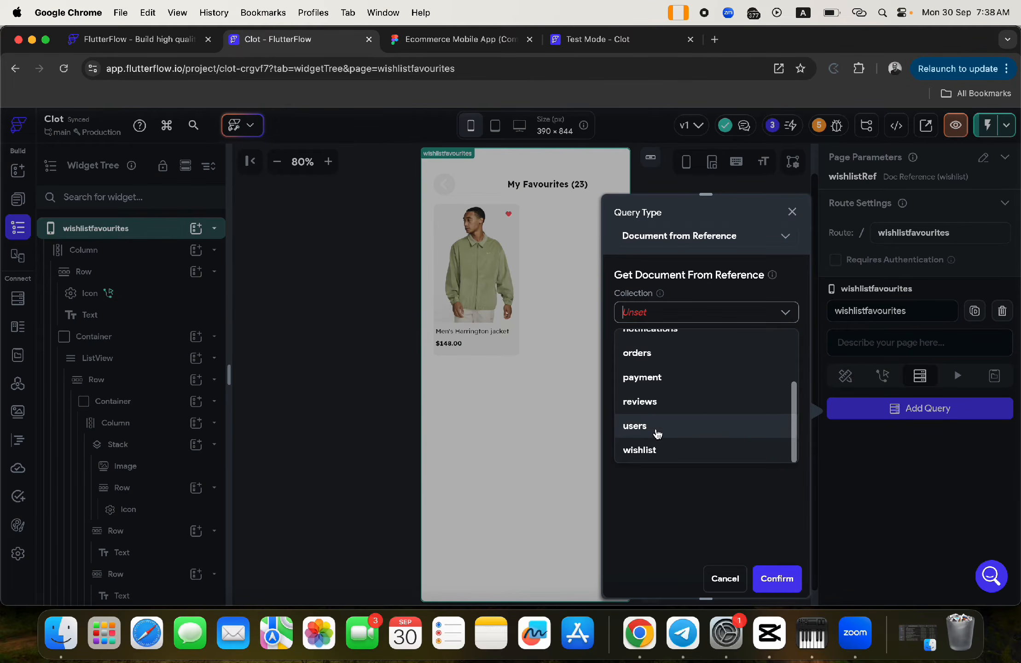
click(650, 458)
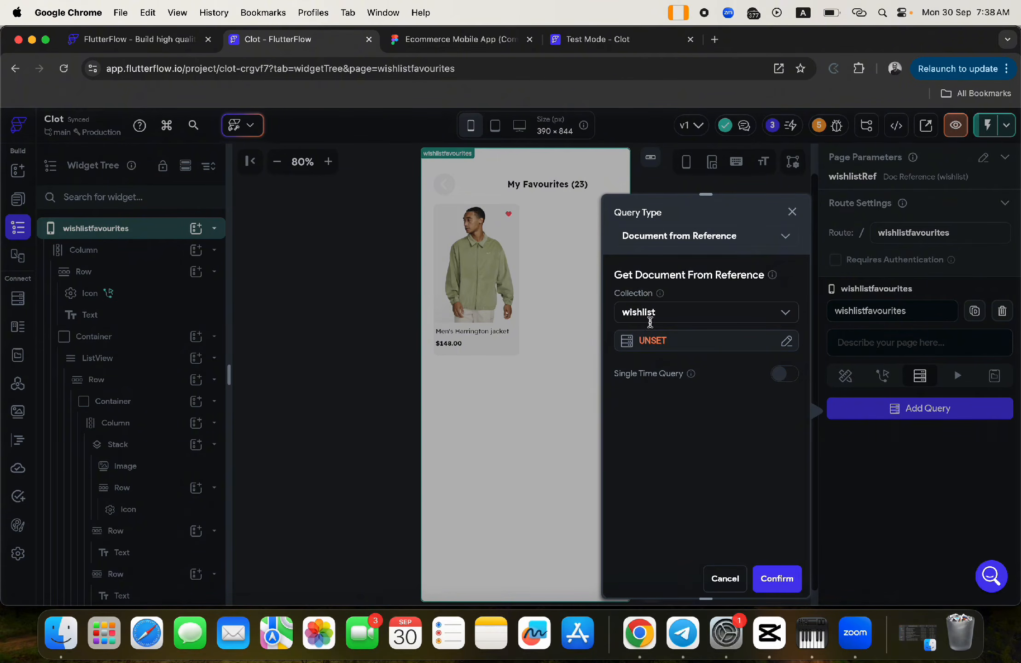
click(653, 341)
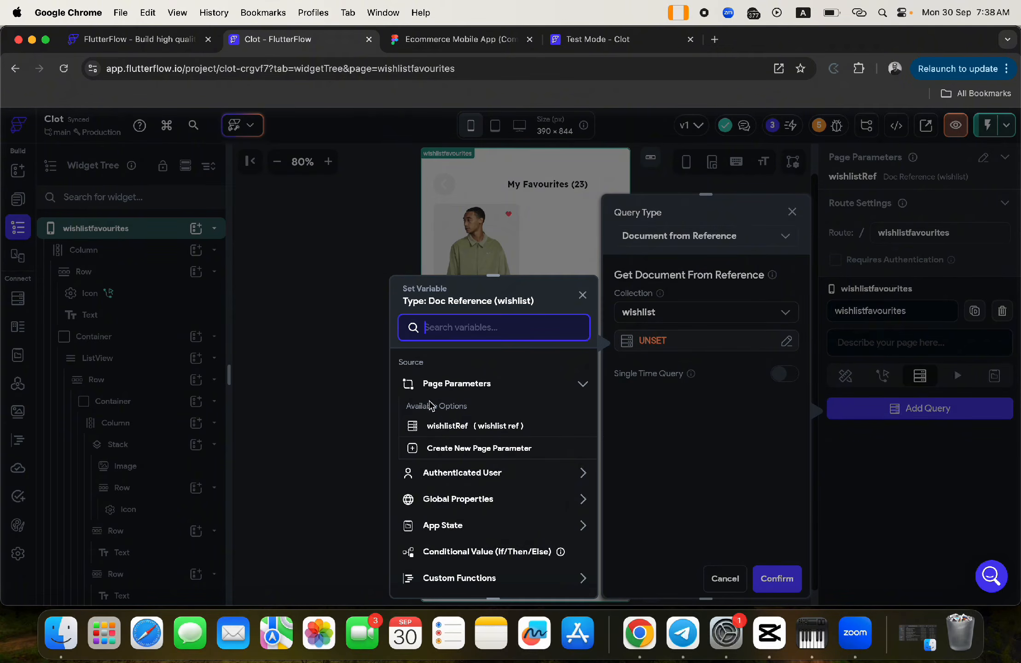
click(456, 426)
click(573, 578)
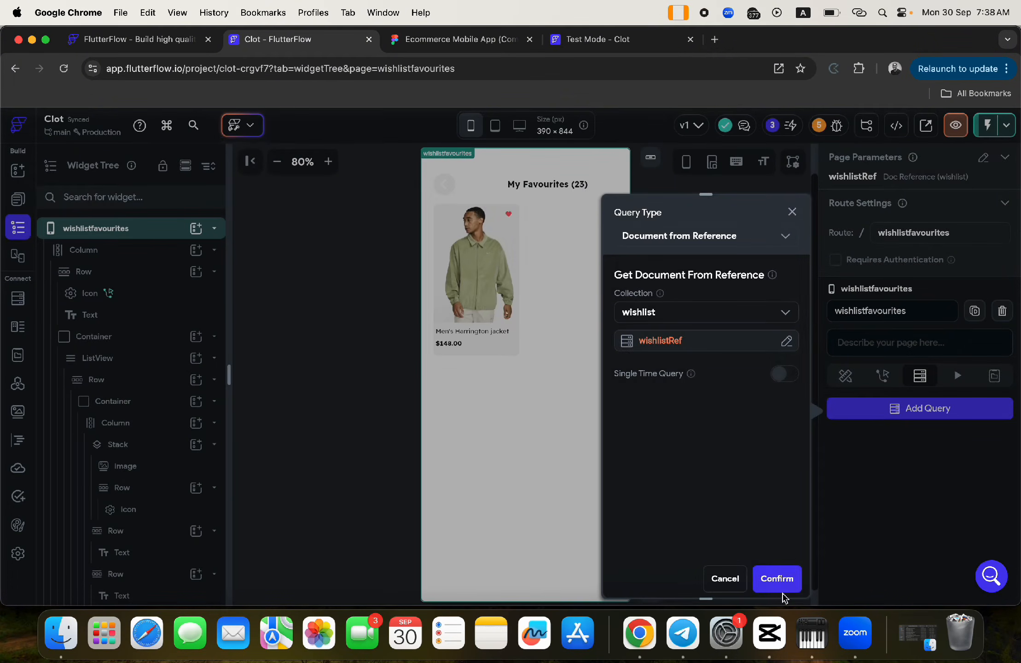
click(777, 580)
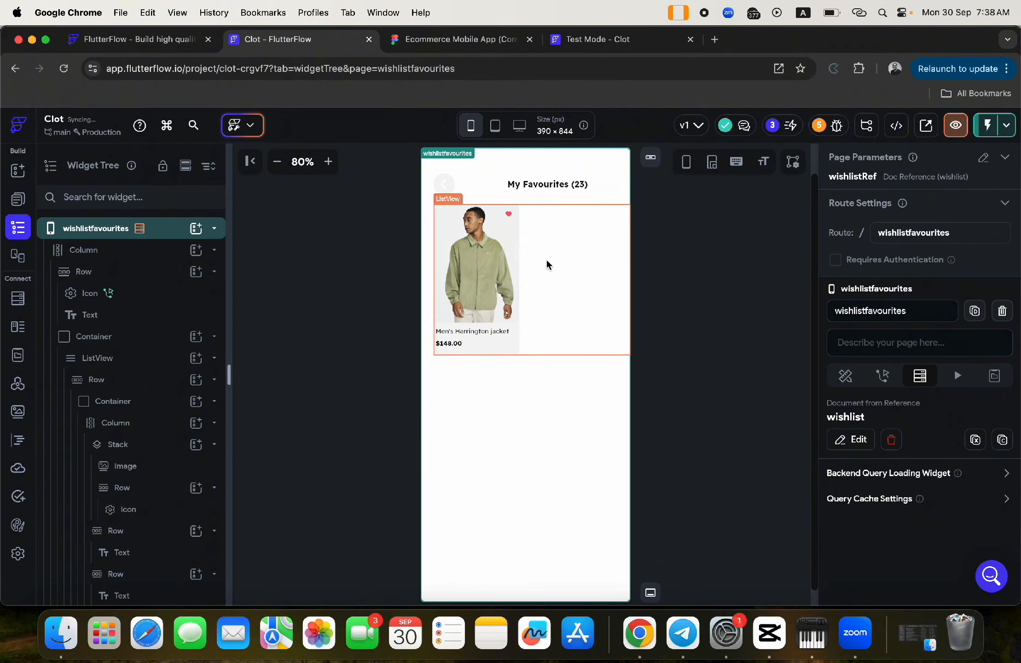
click(444, 184)
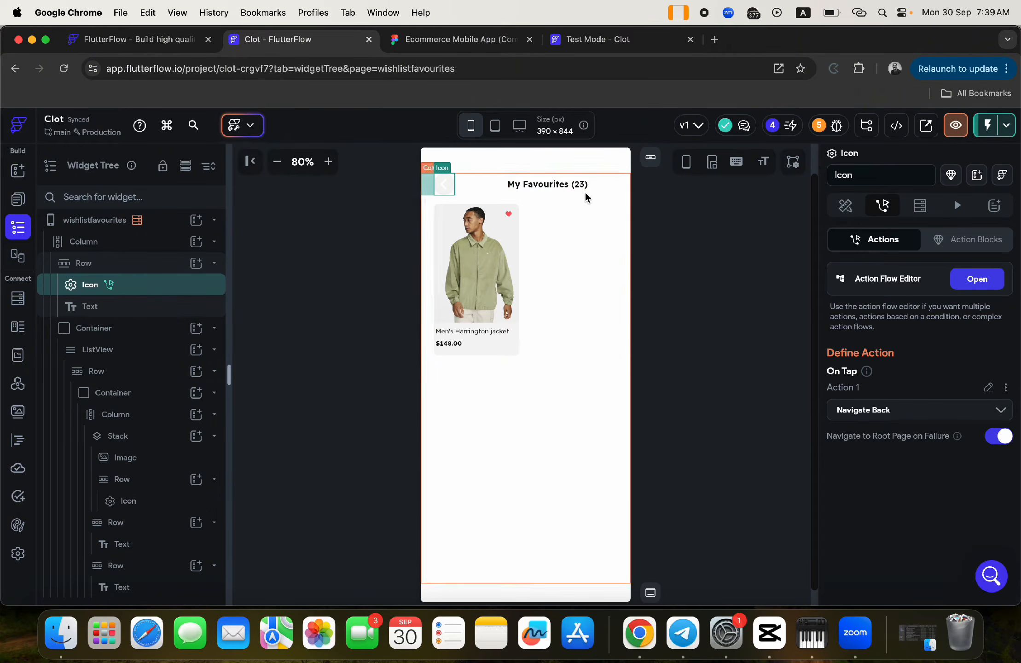
click(541, 312)
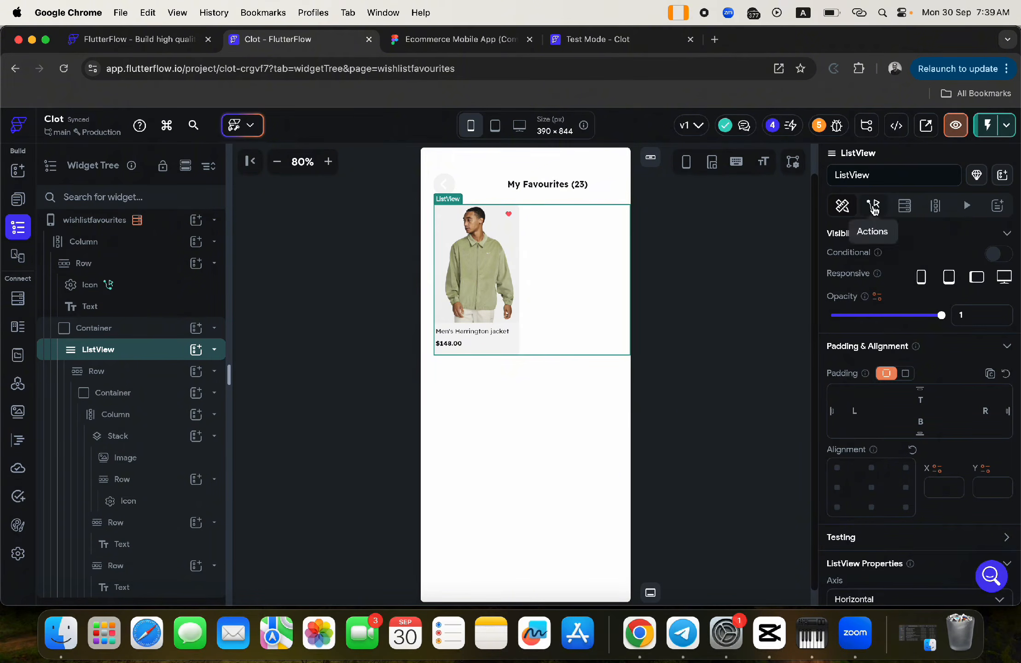
- Give the favourites ListView a collection backend query on wishlist
click(874, 206)
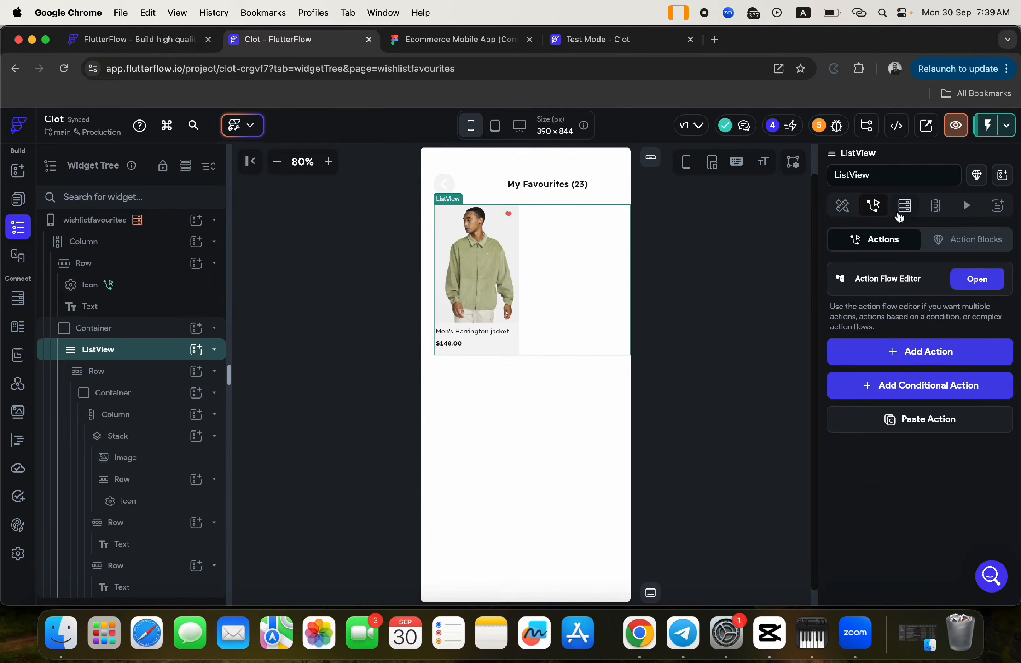
click(905, 206)
click(926, 240)
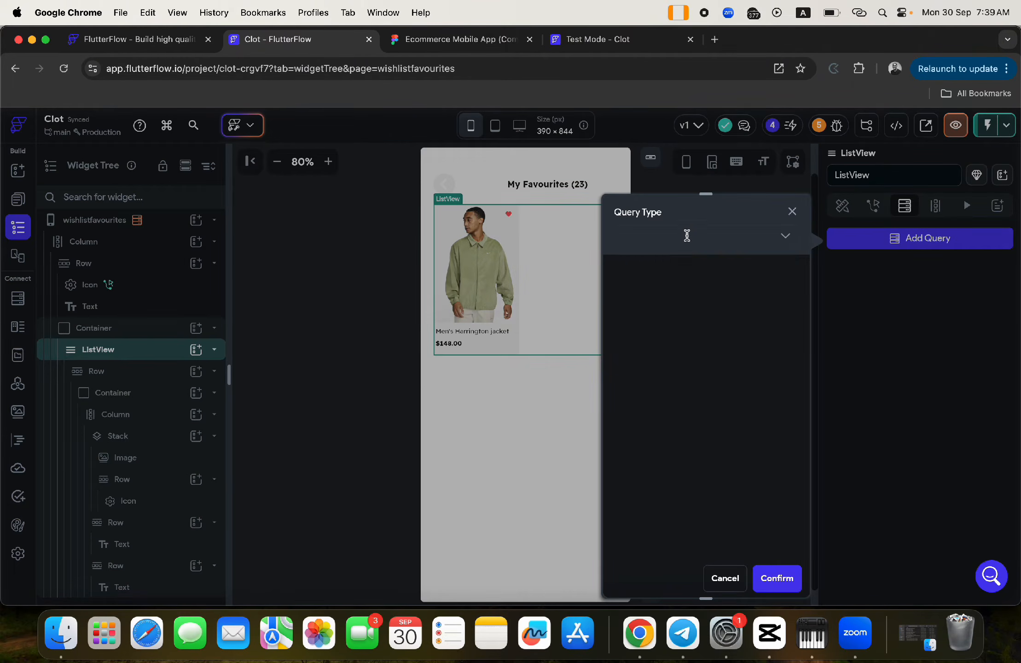
click(684, 237)
click(660, 266)
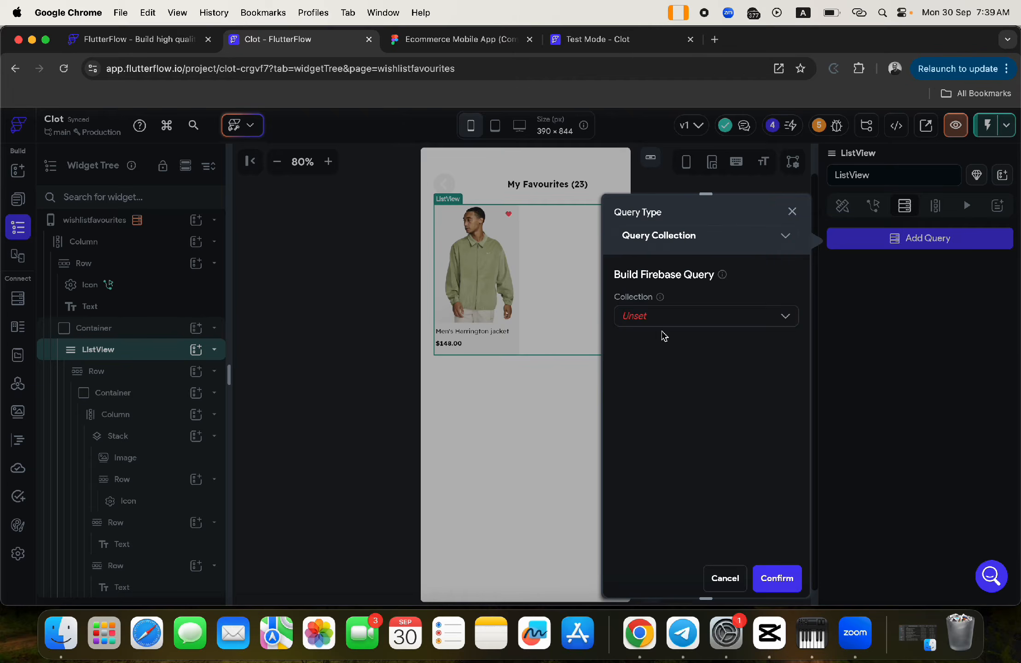
click(656, 316)
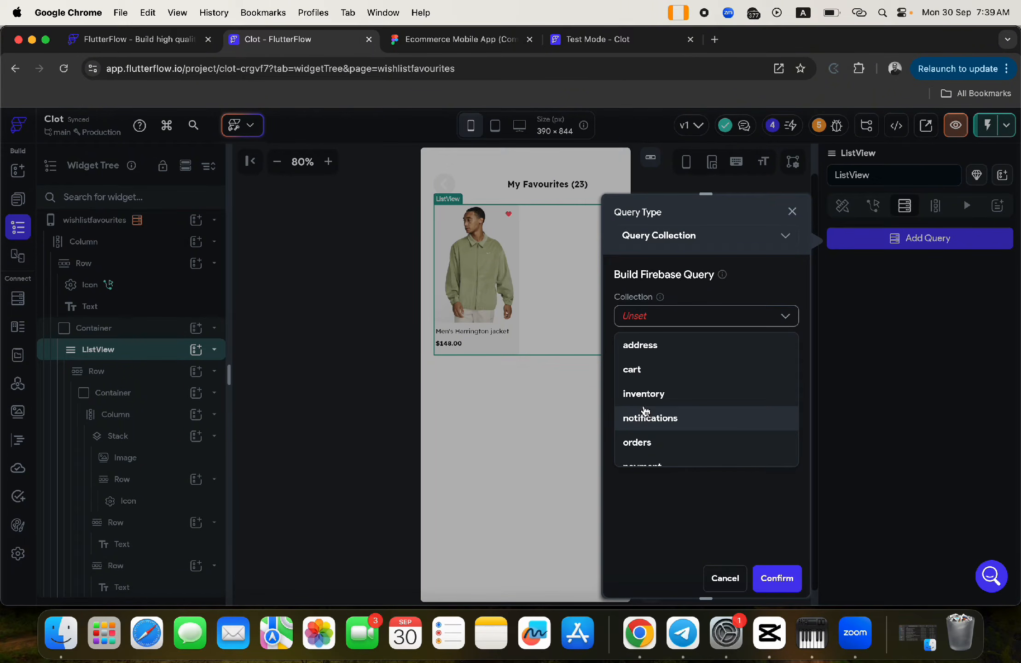
scroll(663, 425, down, 3)
click(670, 453)
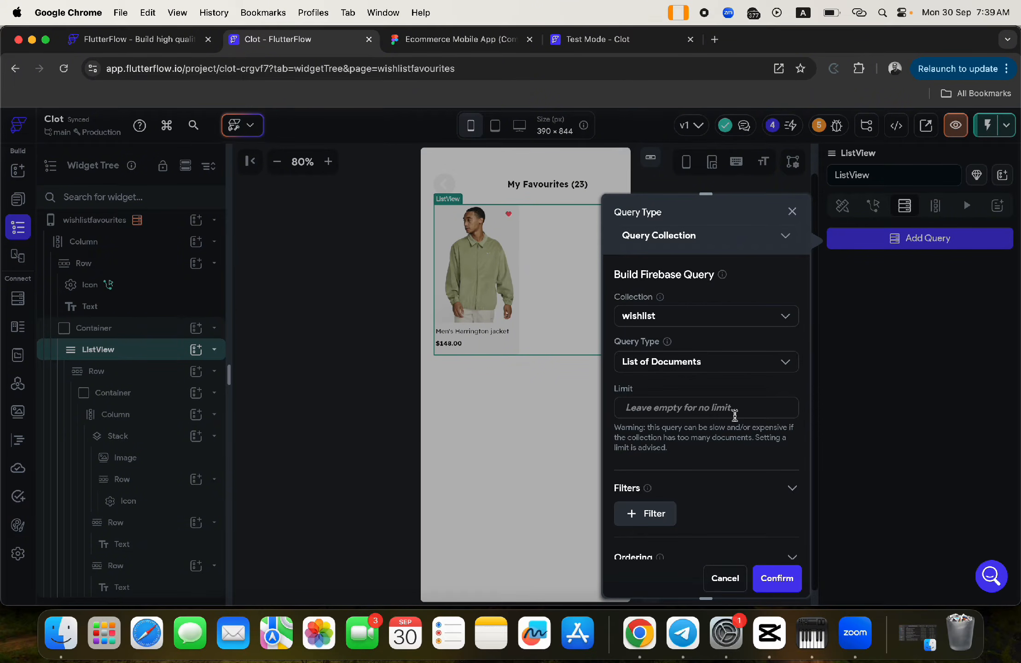
- Filter the query to category Equal To the wishlist document's category, and confirm
scroll(735, 416, down, 3)
click(656, 382)
click(644, 409)
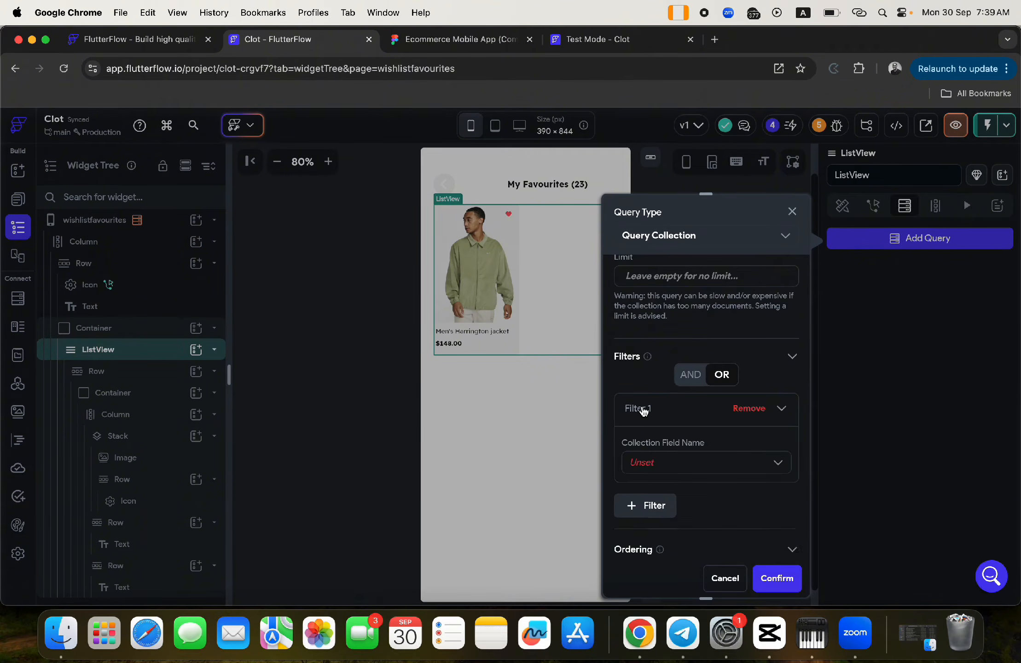
click(646, 464)
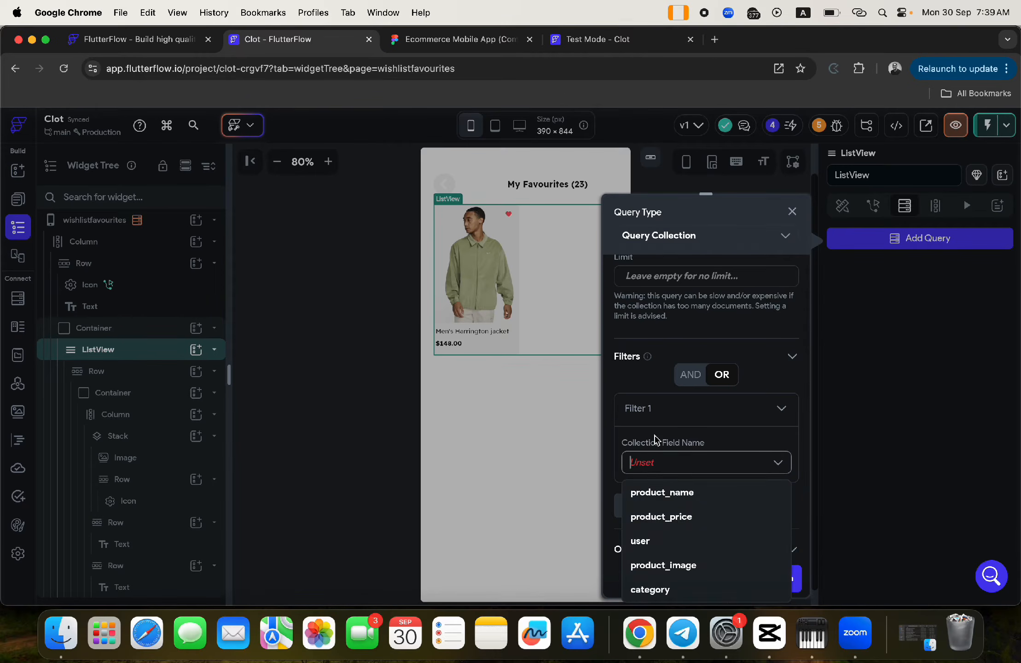
scroll(656, 441, down, 2)
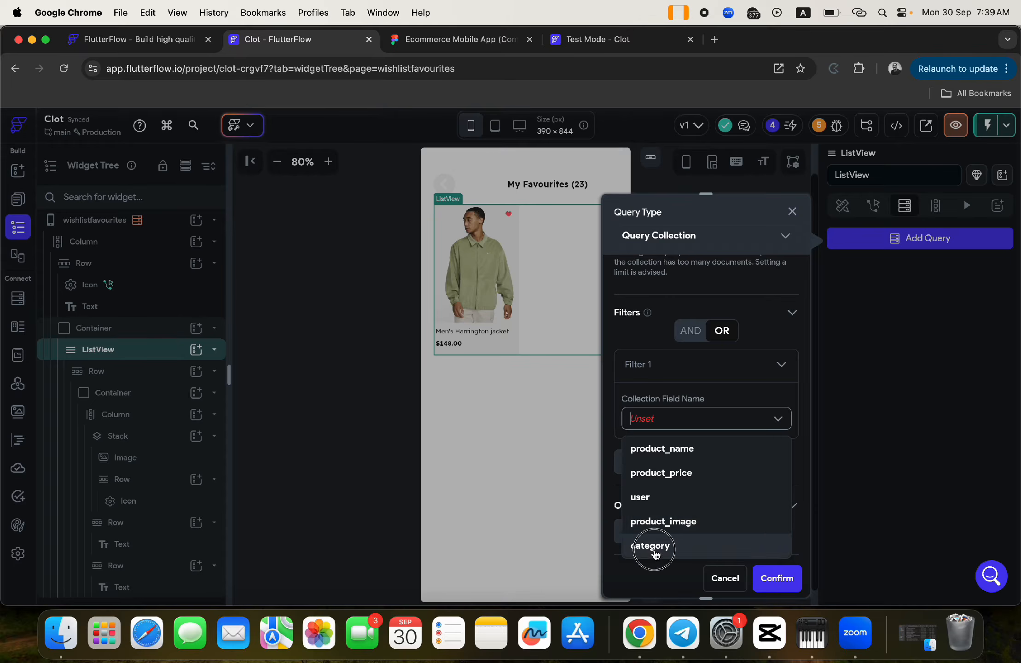
click(654, 546)
click(647, 475)
click(647, 503)
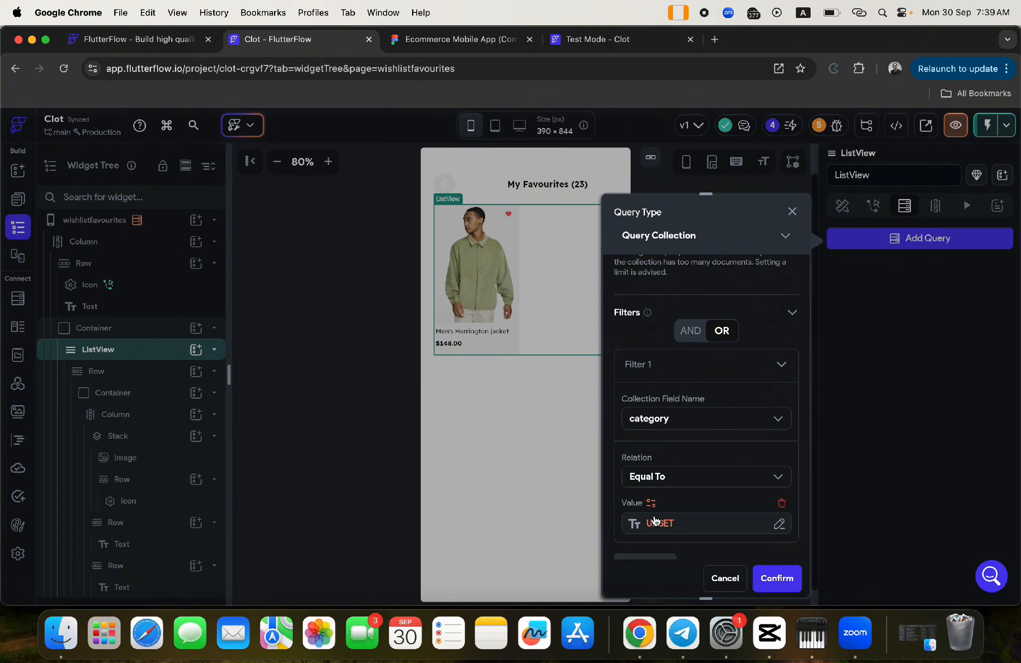
click(656, 522)
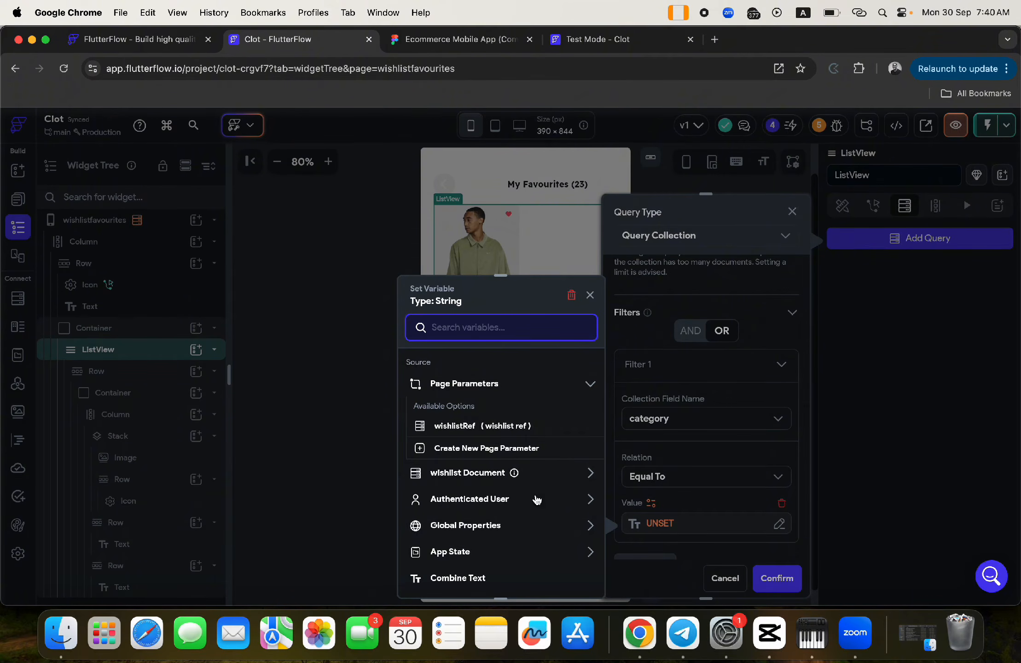
click(479, 476)
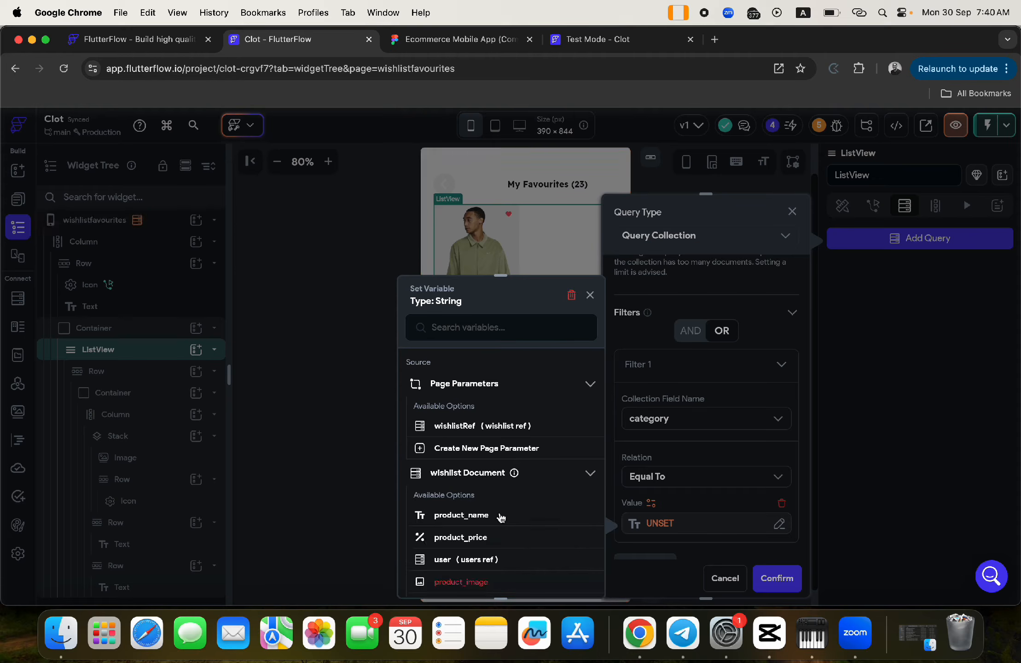
scroll(503, 519, down, 5)
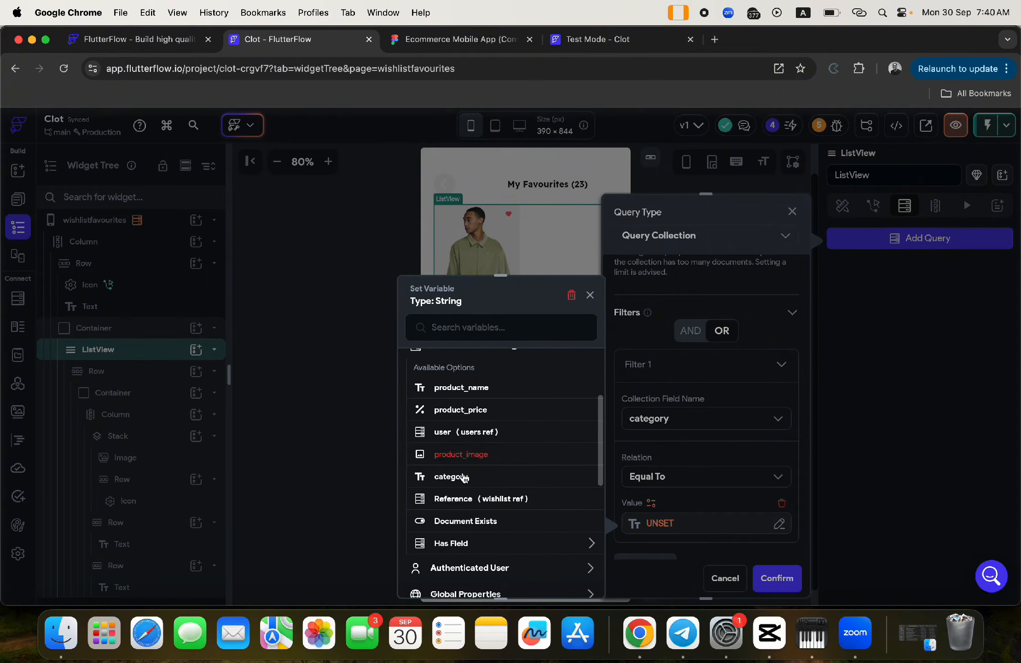
click(463, 479)
click(761, 573)
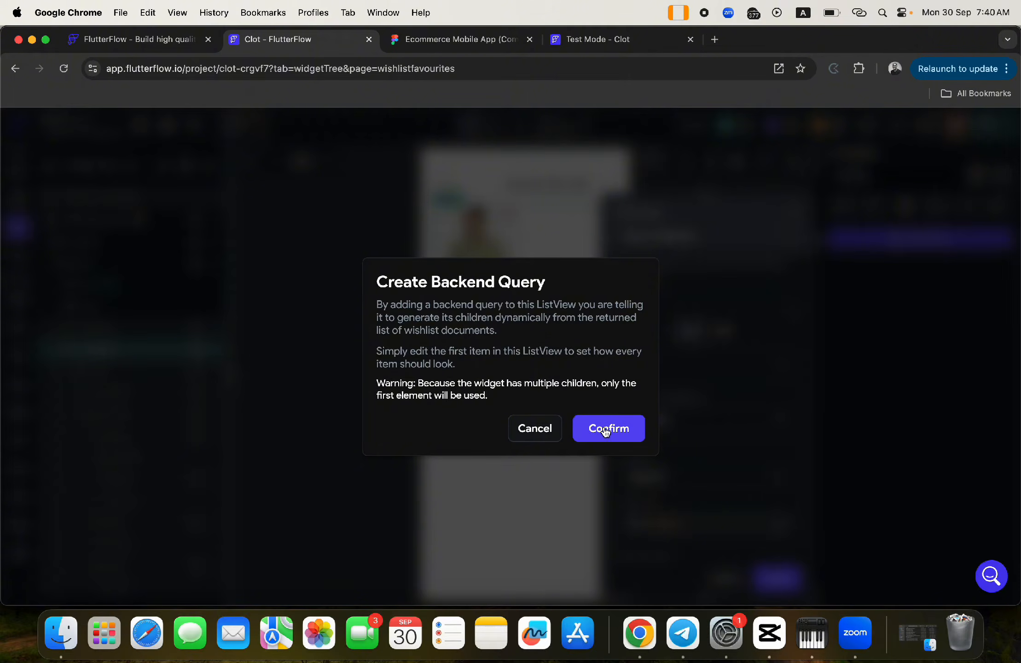
click(606, 432)
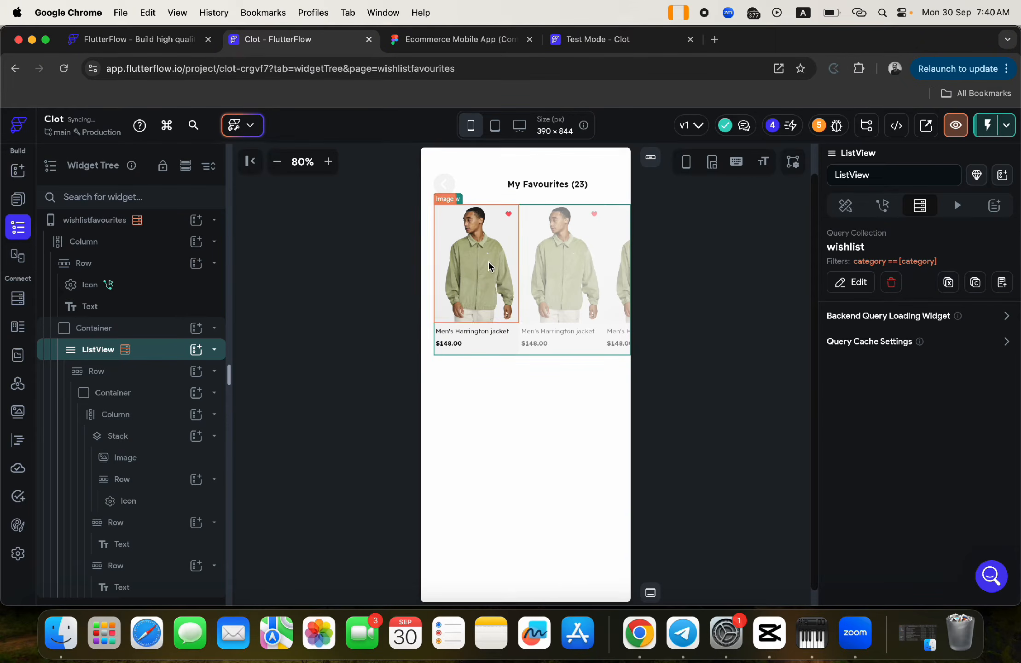
- Give the favourite card's Container 12 px right padding
click(505, 354)
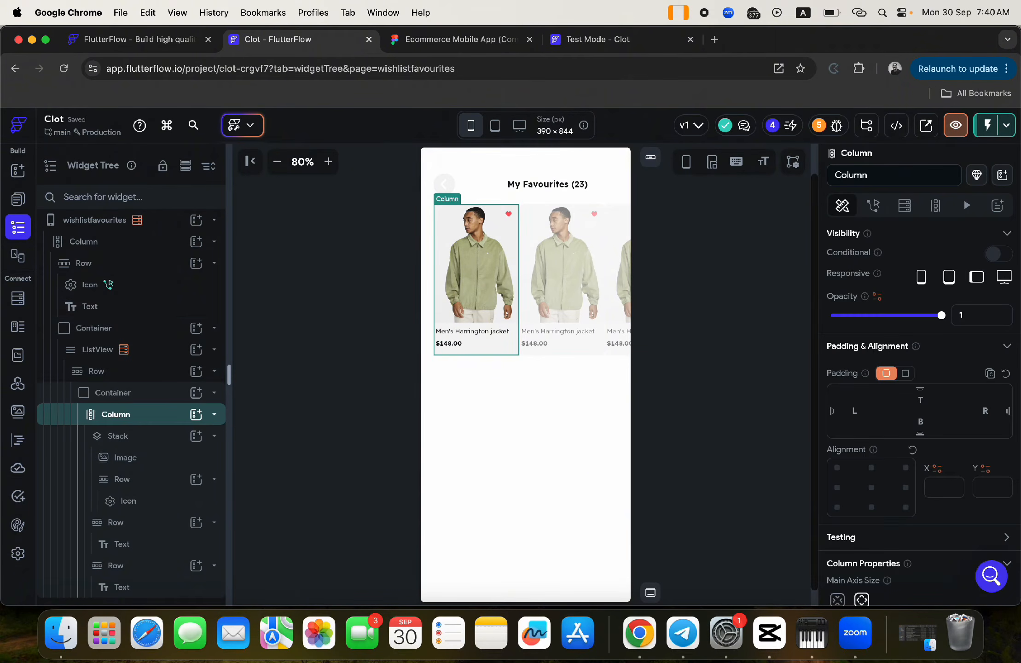
click(126, 398)
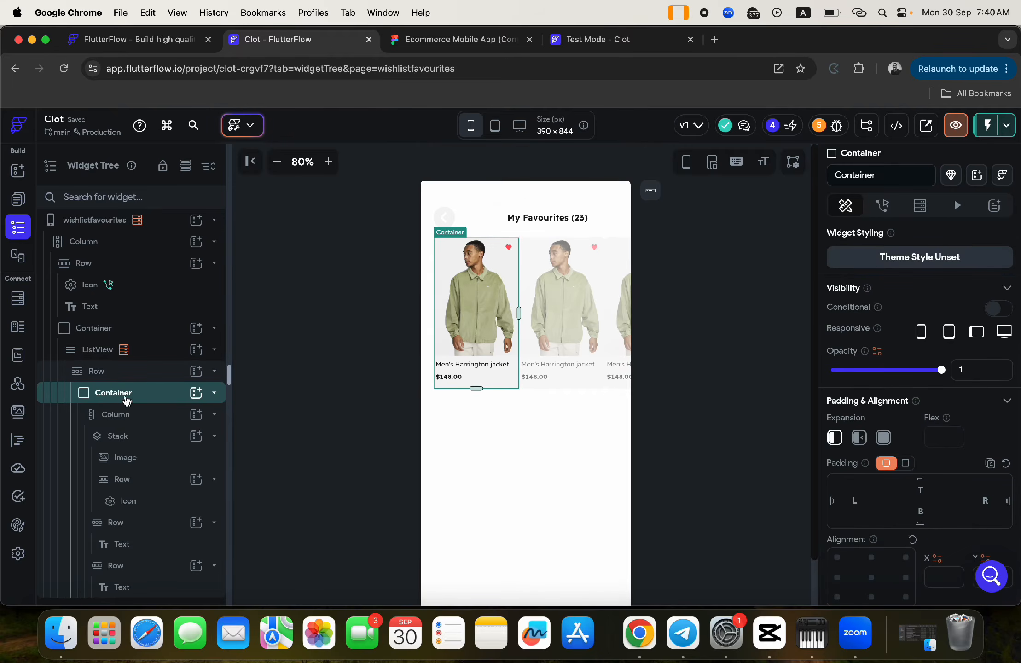
click(989, 503)
text(12)
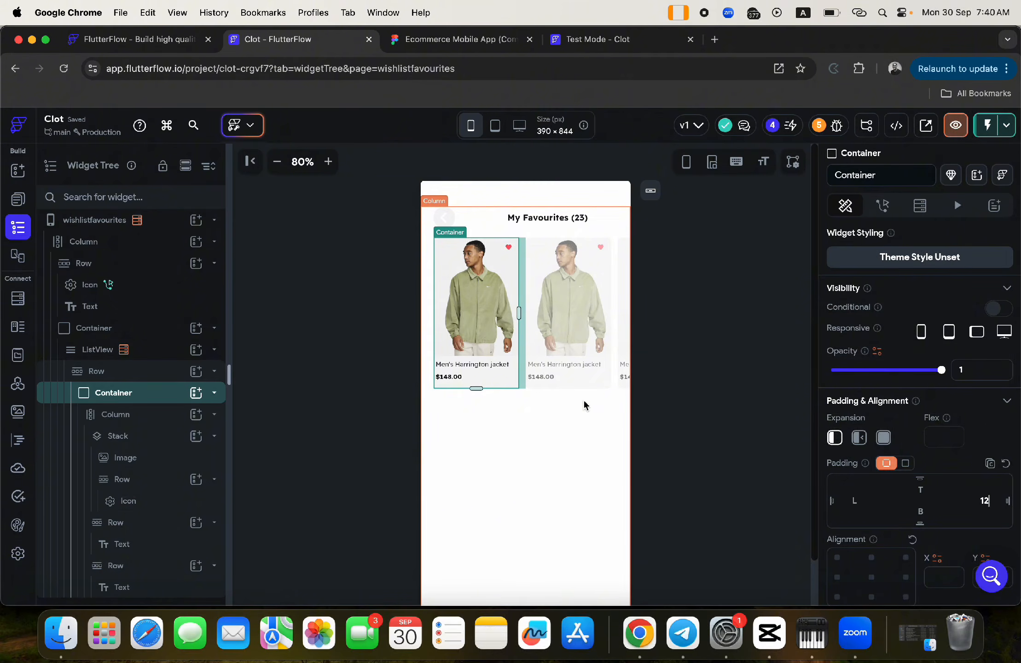
- Make the card's product image a Network image with a variable path
click(477, 277)
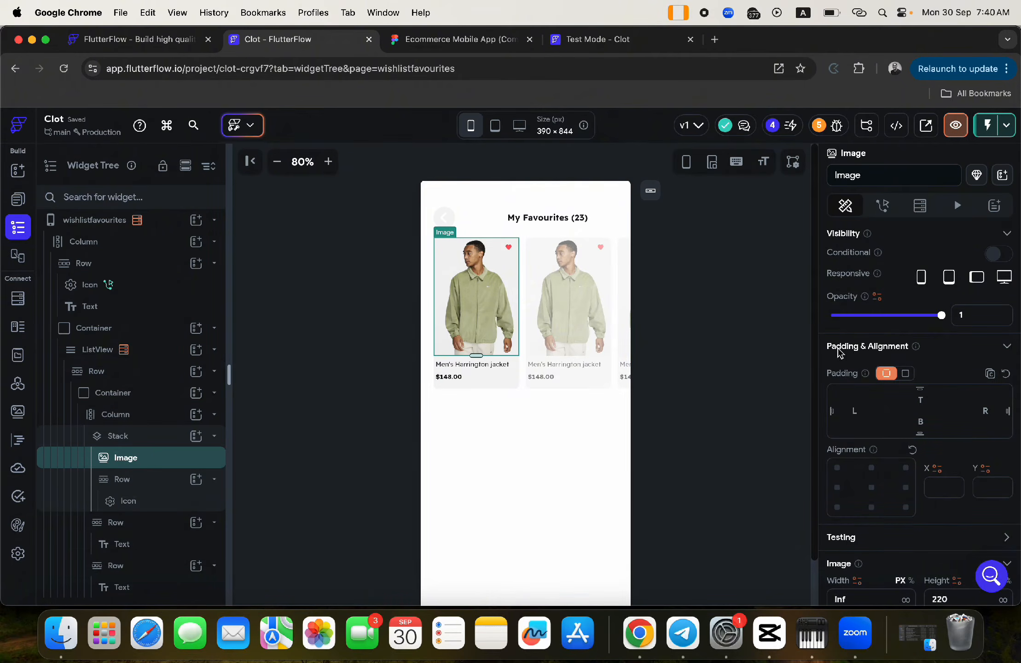
scroll(947, 478, down, 10)
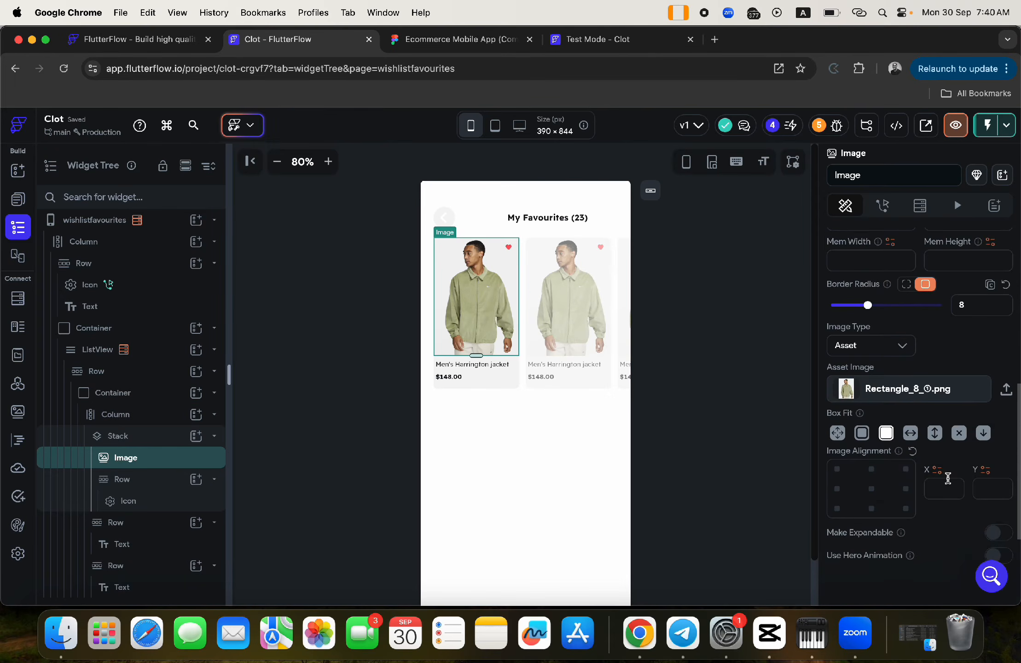
click(869, 346)
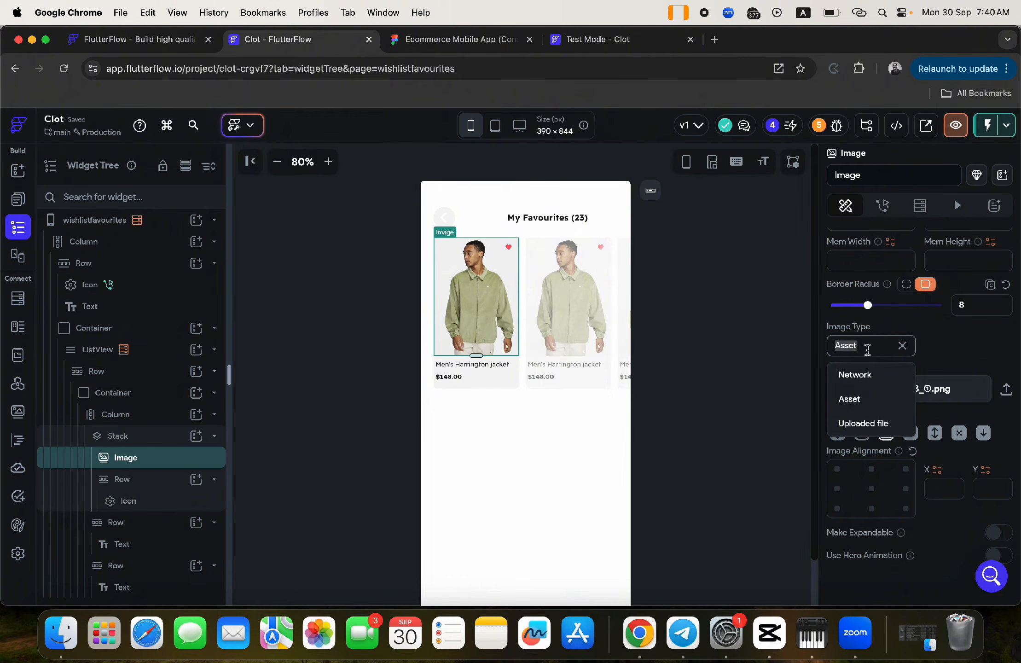
click(866, 377)
click(853, 414)
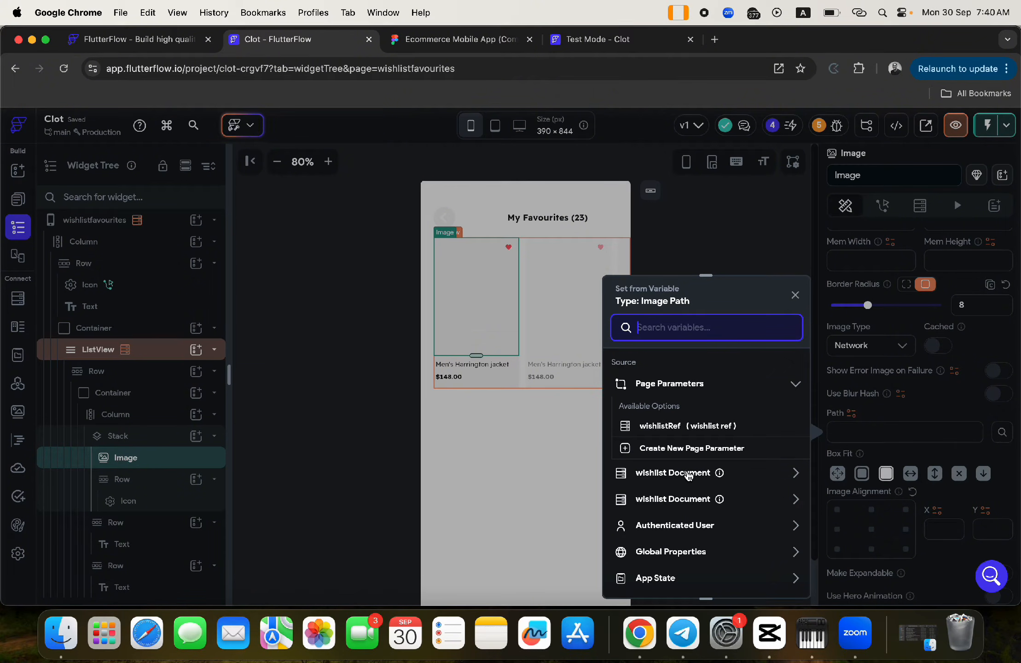
- Bind the card image's path to the wishlist document's product_image field
click(763, 474)
scroll(722, 512, down, 3)
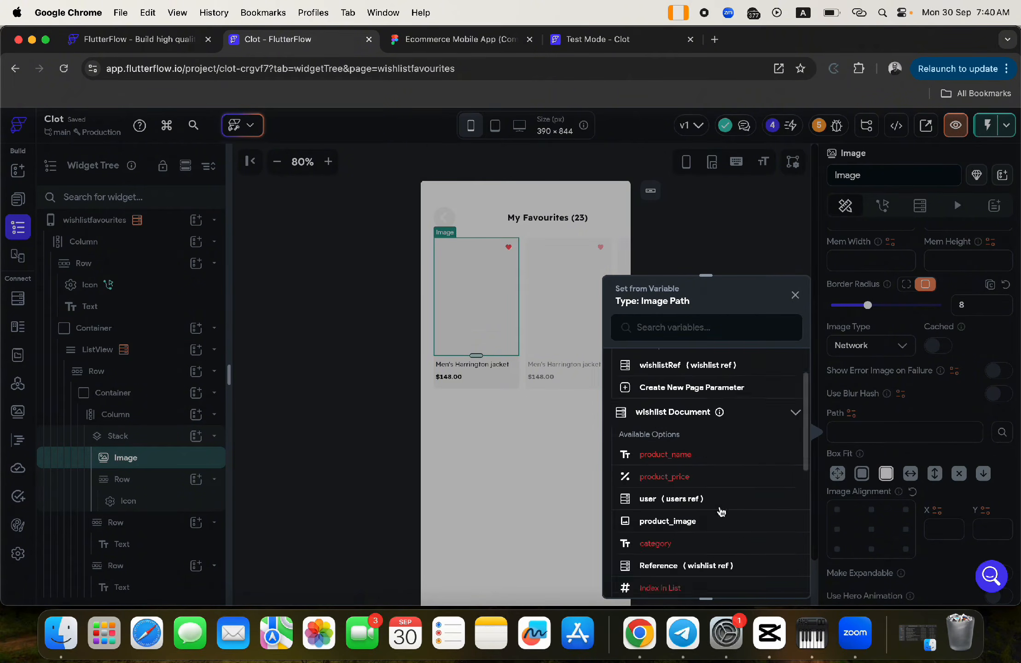
scroll(722, 512, down, 2)
click(679, 440)
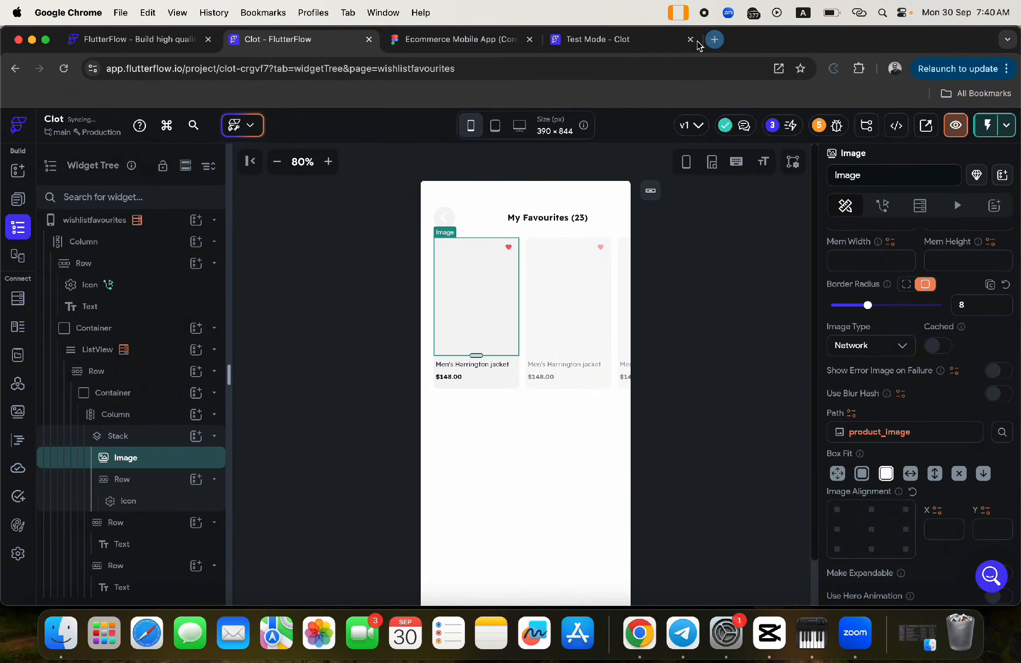
click(715, 39)
- Search Google Images for 'placeholder image' and browse the results
text(place)
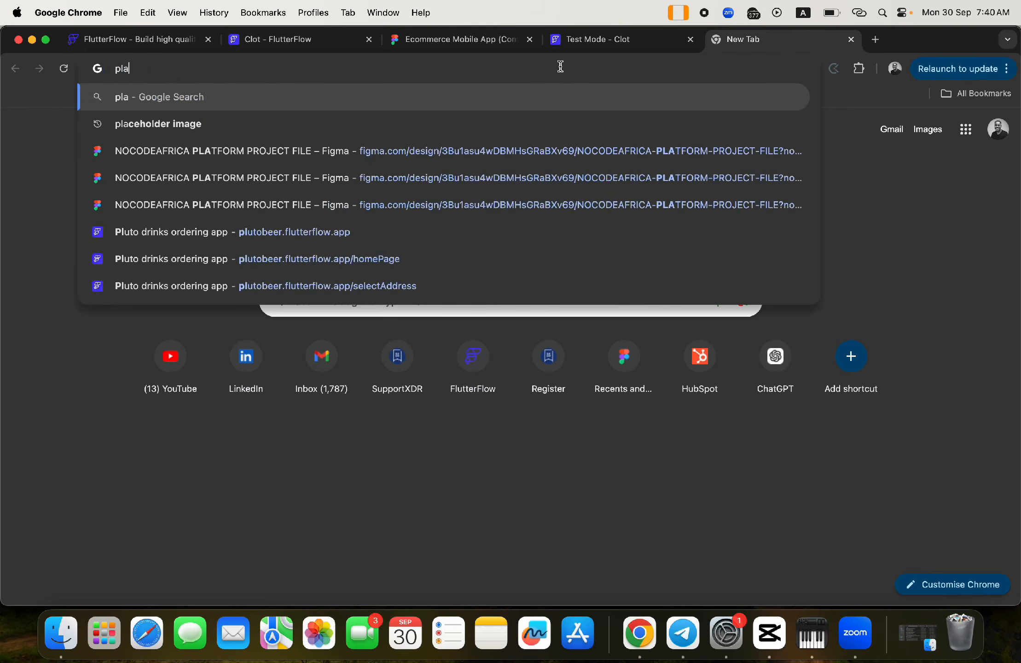
click(168, 123)
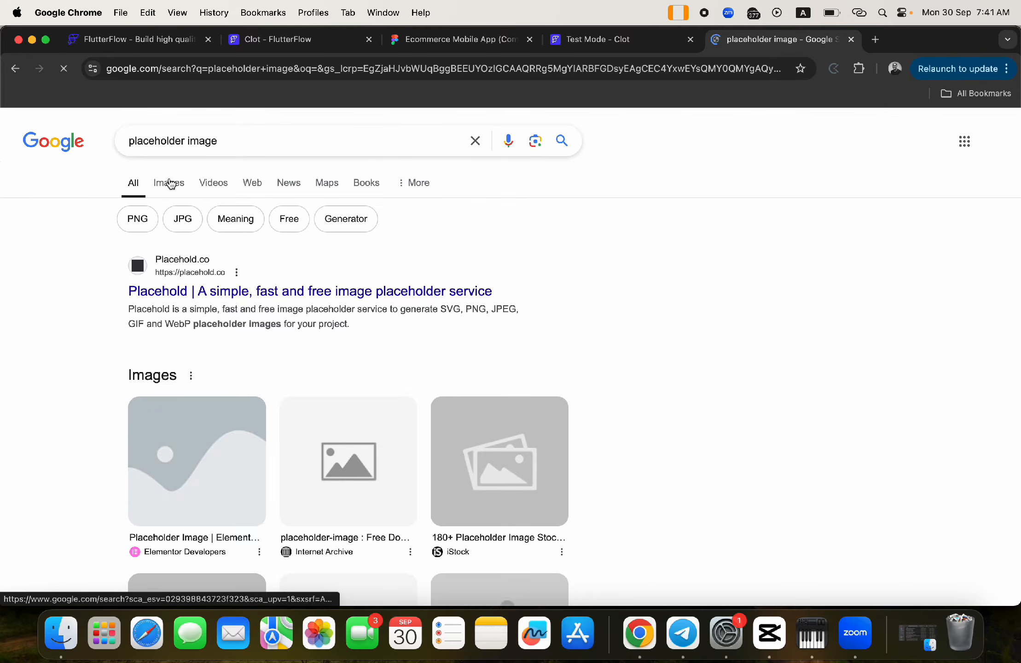
click(169, 182)
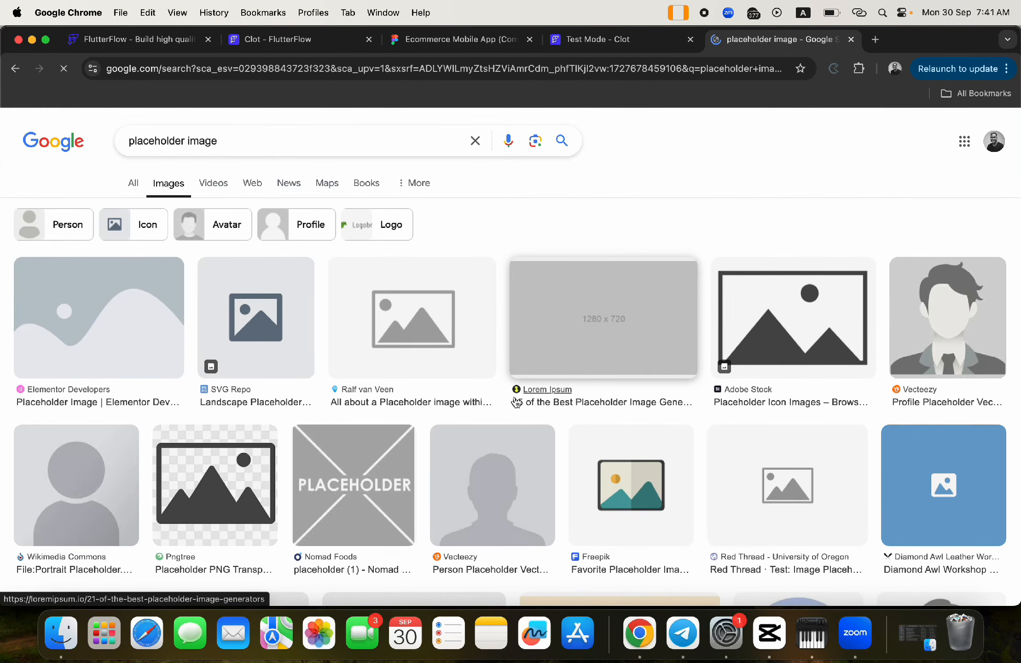
scroll(516, 402, down, 5)
scroll(516, 402, down, 7)
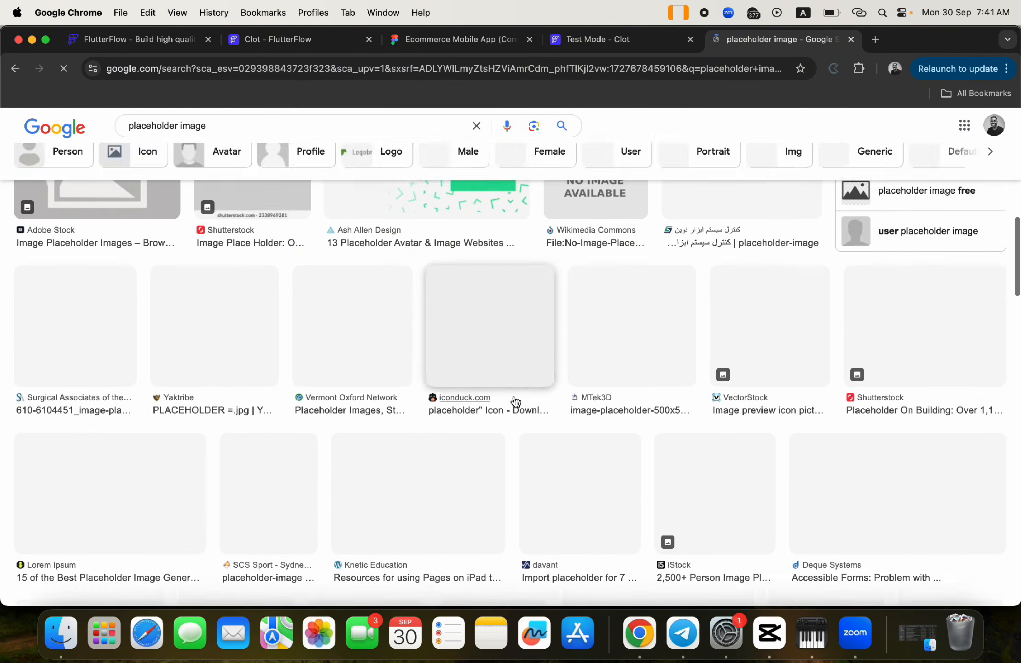
scroll(515, 402, up, 3)
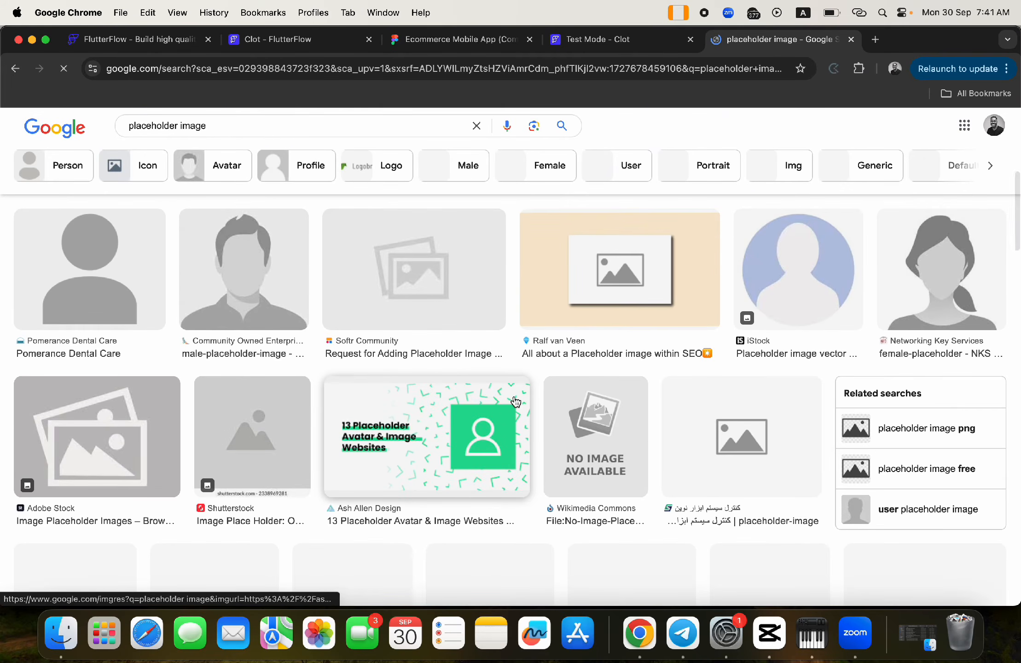
scroll(515, 402, up, 5)
scroll(516, 402, up, 4)
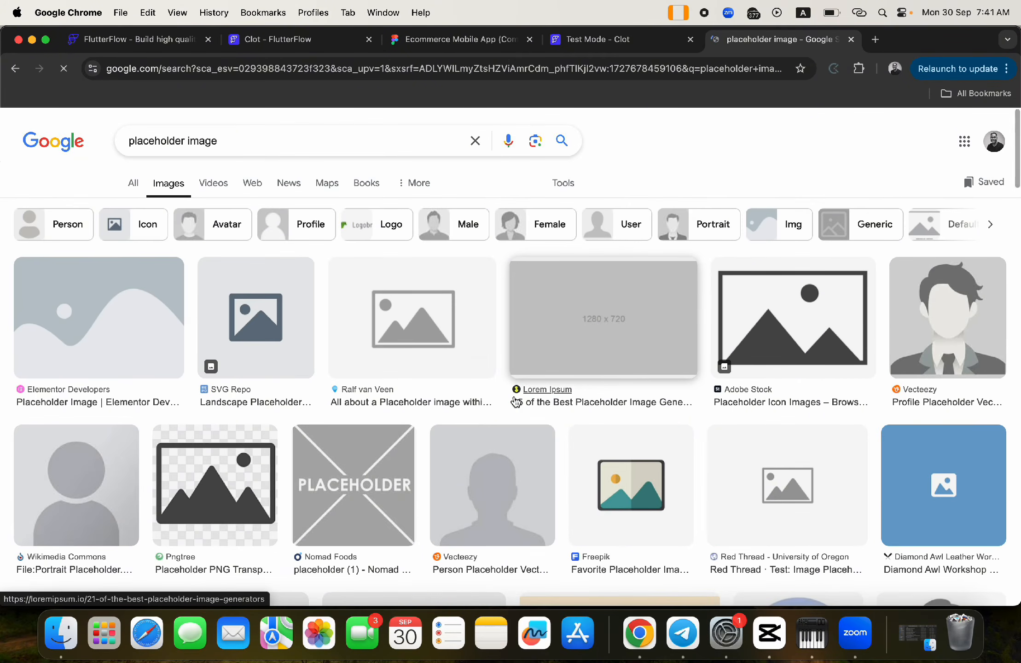
scroll(516, 402, down, 9)
scroll(515, 401, down, 8)
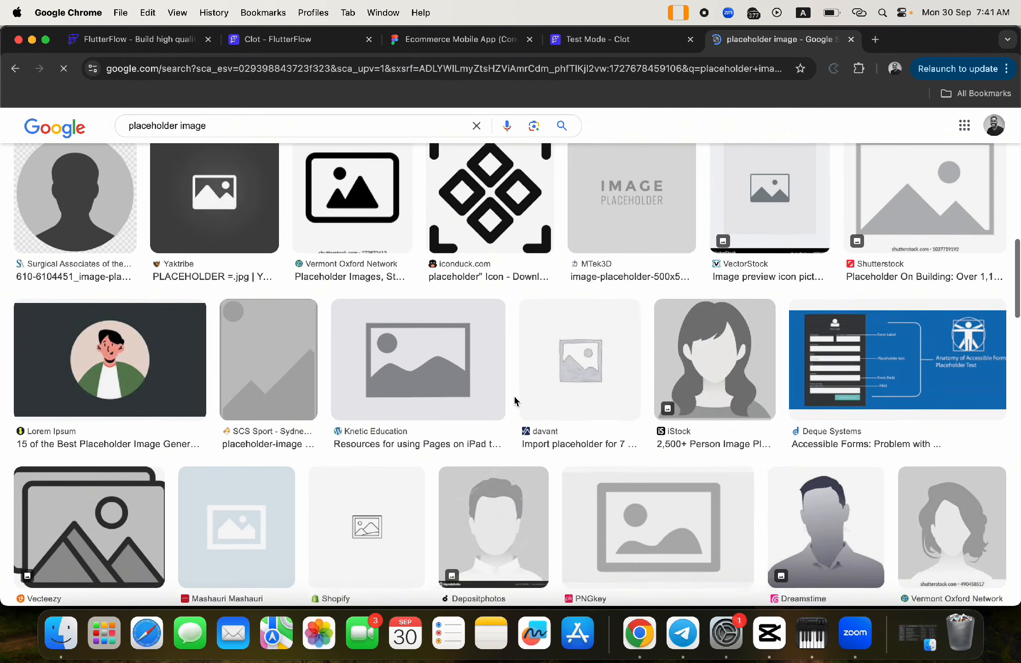
scroll(516, 402, down, 8)
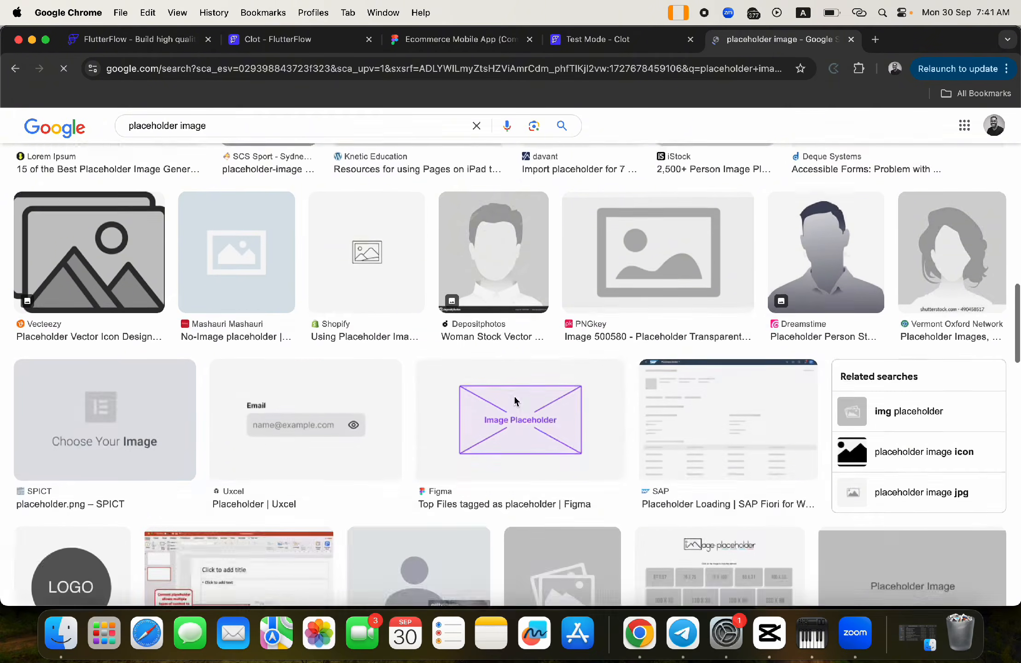
scroll(516, 402, down, 11)
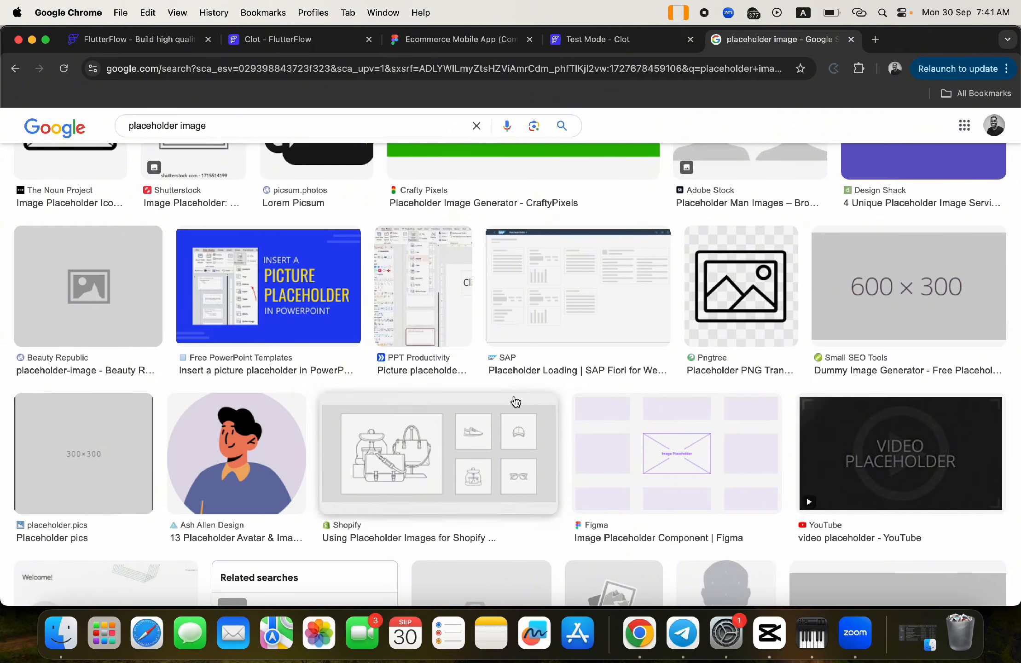
scroll(515, 401, down, 5)
scroll(516, 401, up, 15)
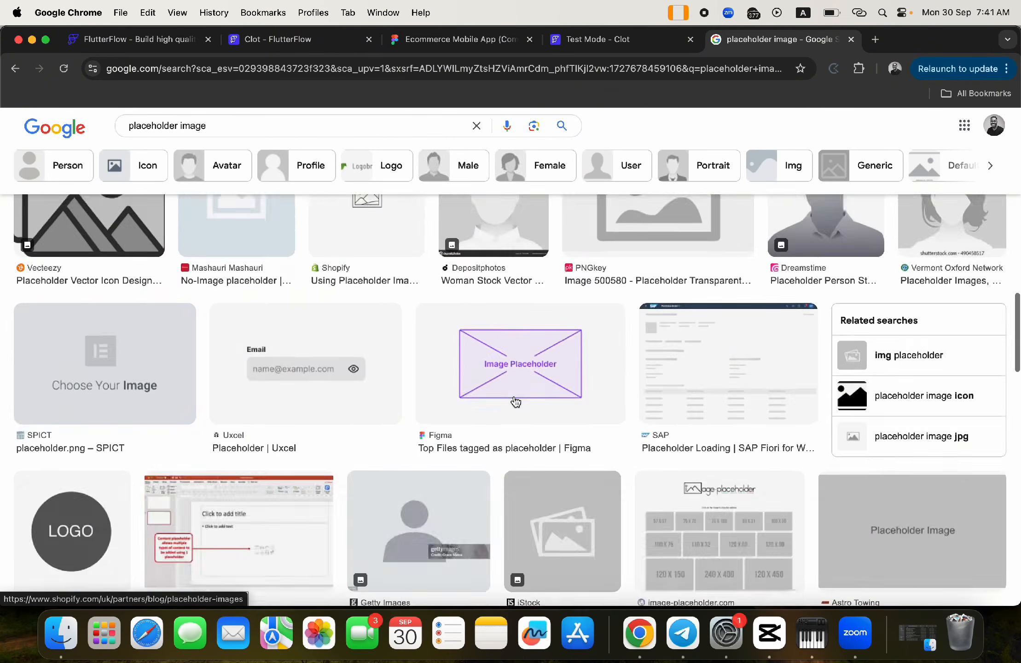
scroll(516, 402, up, 11)
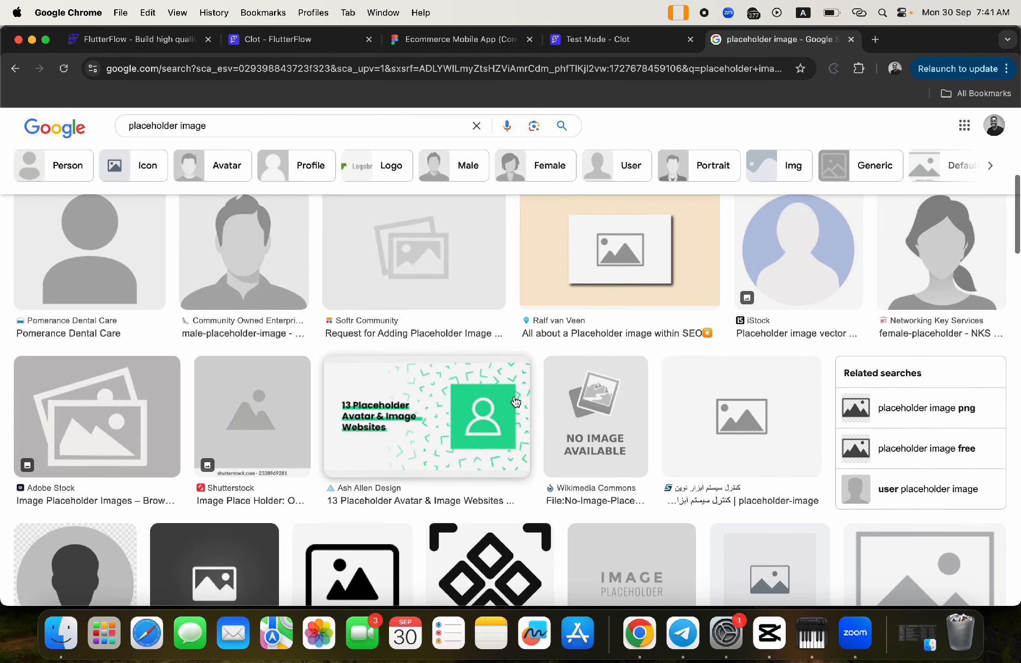
scroll(516, 402, up, 8)
scroll(516, 402, up, 2)
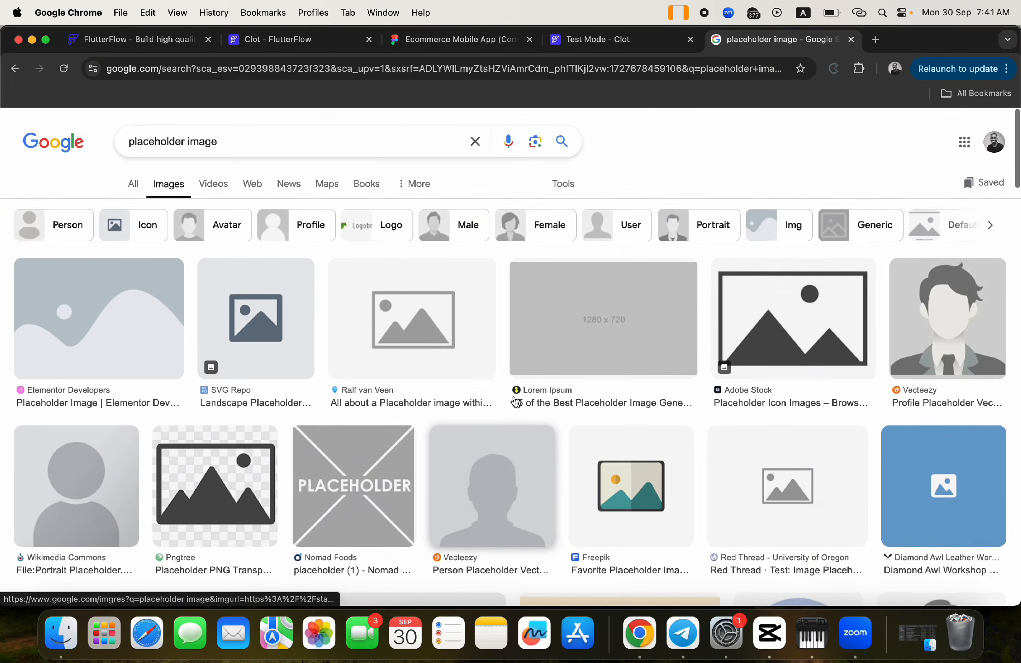
scroll(516, 402, down, 13)
scroll(516, 400, up, 8)
scroll(515, 401, up, 1)
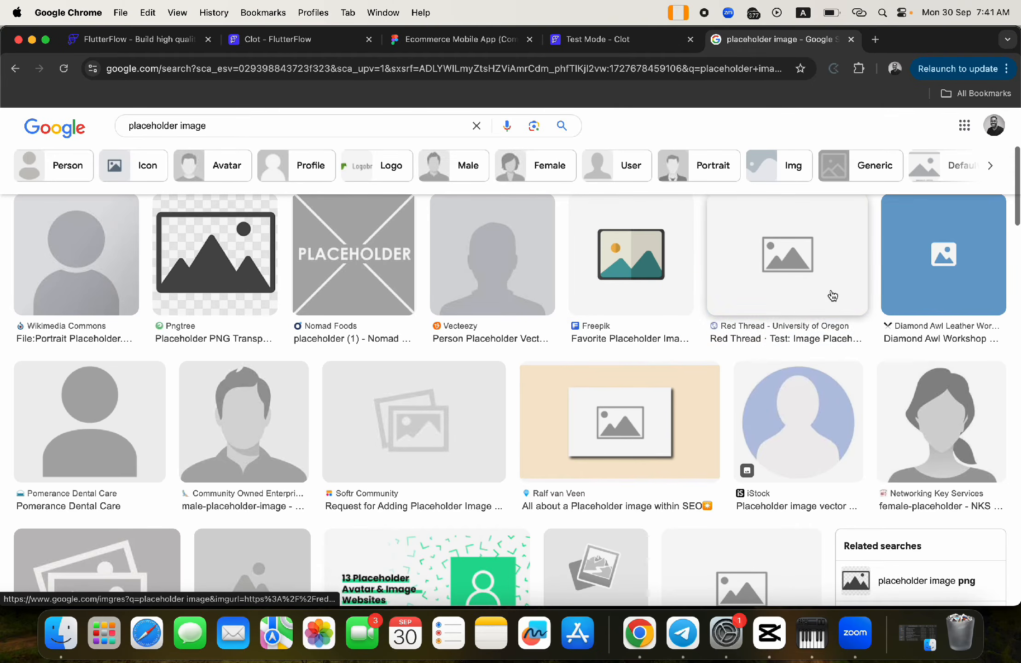
- Copy the image address of a light grey no-image placeholder and return to the Clot project
click(802, 265)
right_click(792, 322)
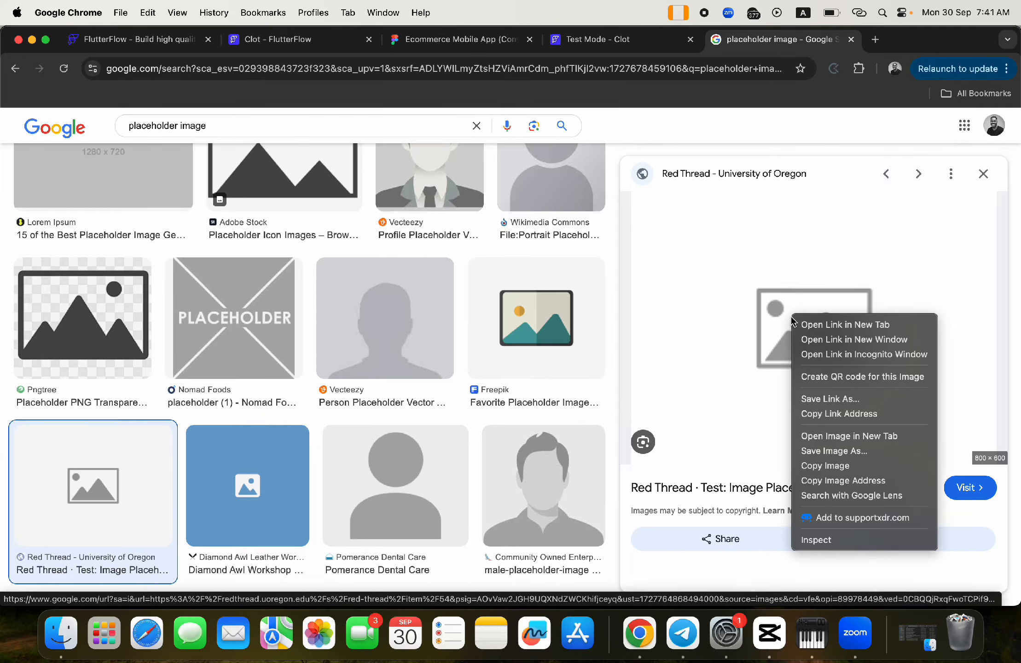
click(834, 483)
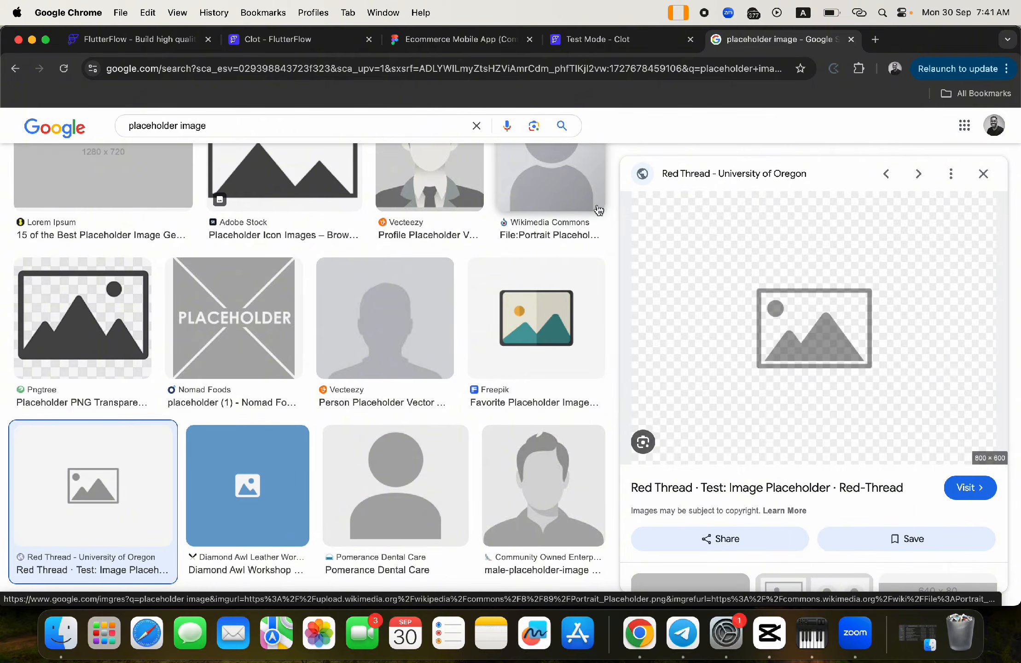
scroll(474, 311, down, 6)
scroll(475, 311, down, 8)
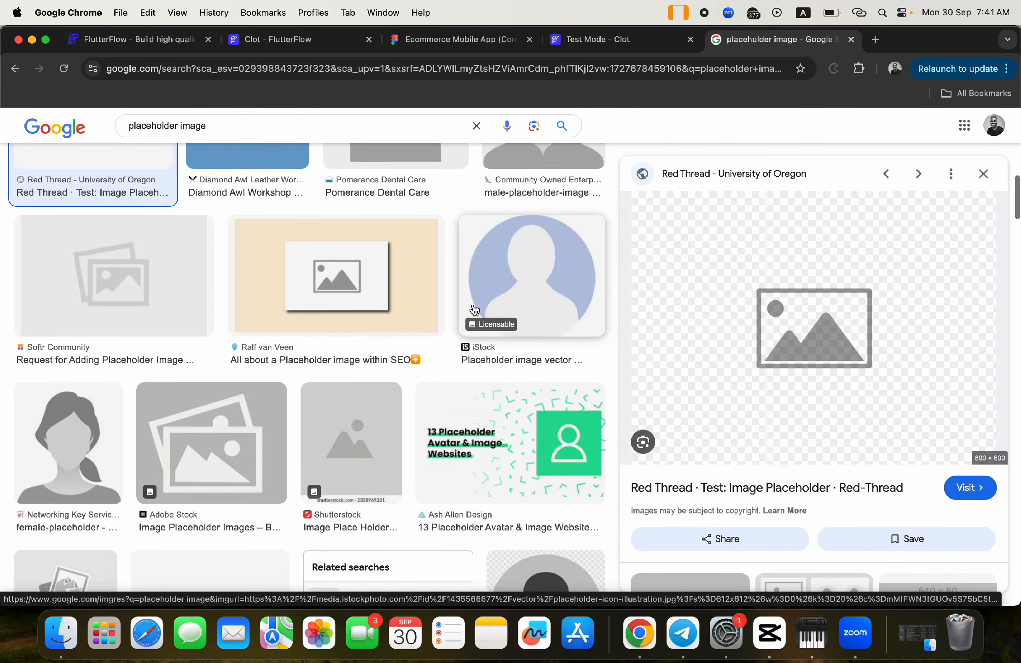
scroll(474, 309, down, 2)
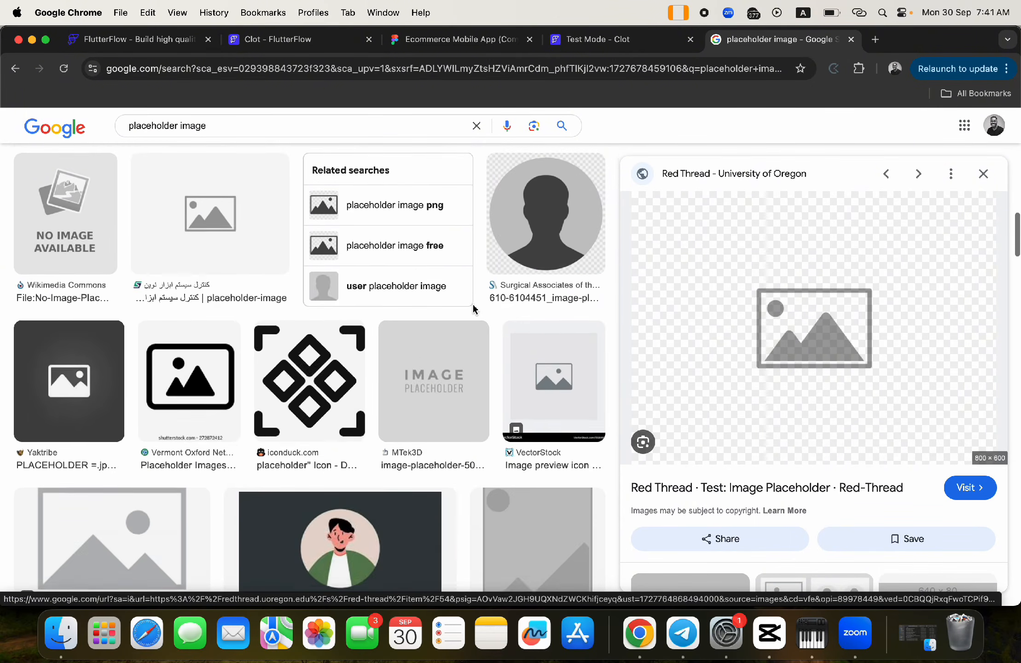
click(250, 217)
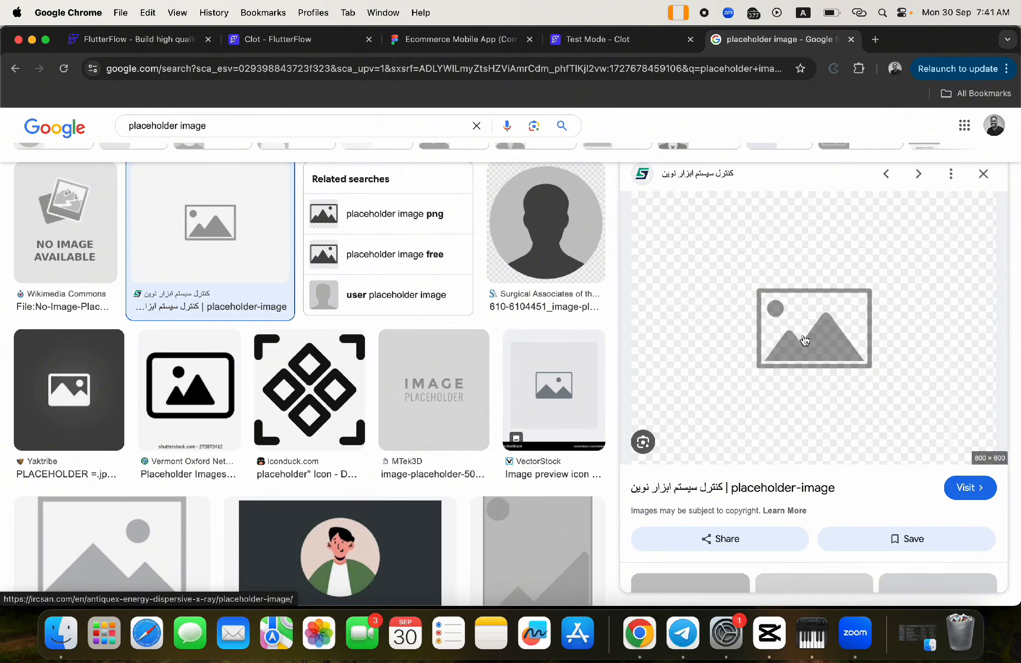
scroll(406, 366, down, 3)
scroll(405, 366, down, 12)
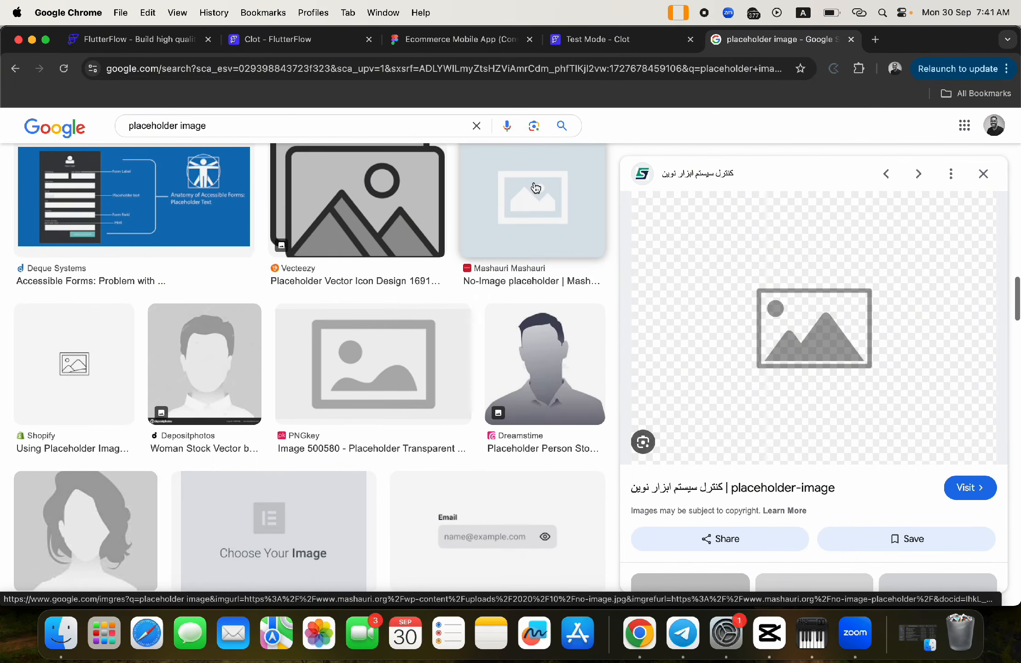
click(533, 189)
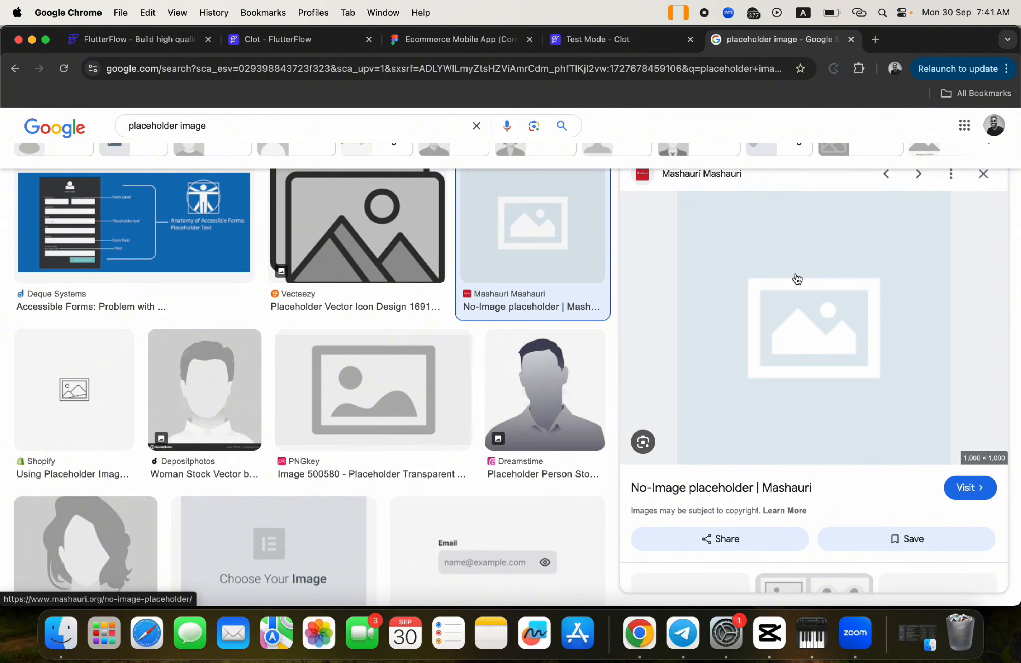
right_click(786, 277)
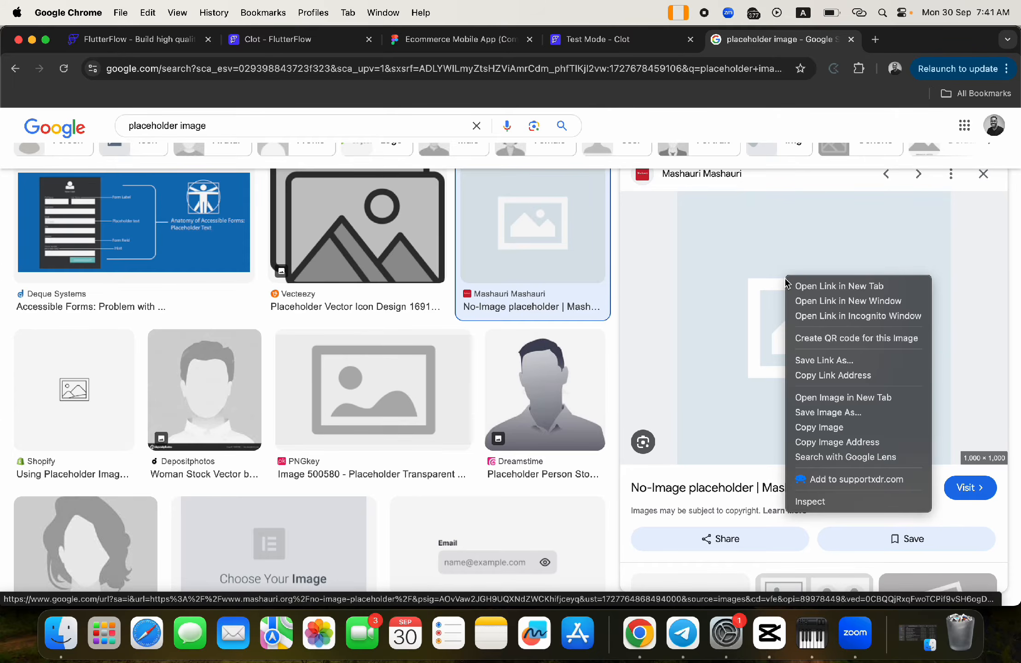
click(831, 443)
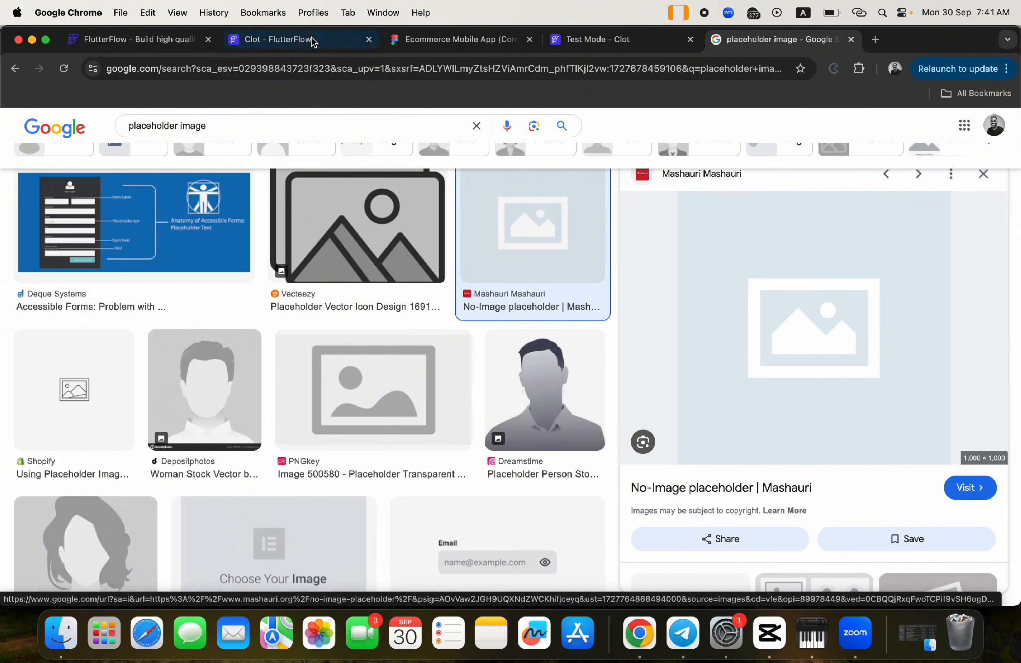
click(309, 41)
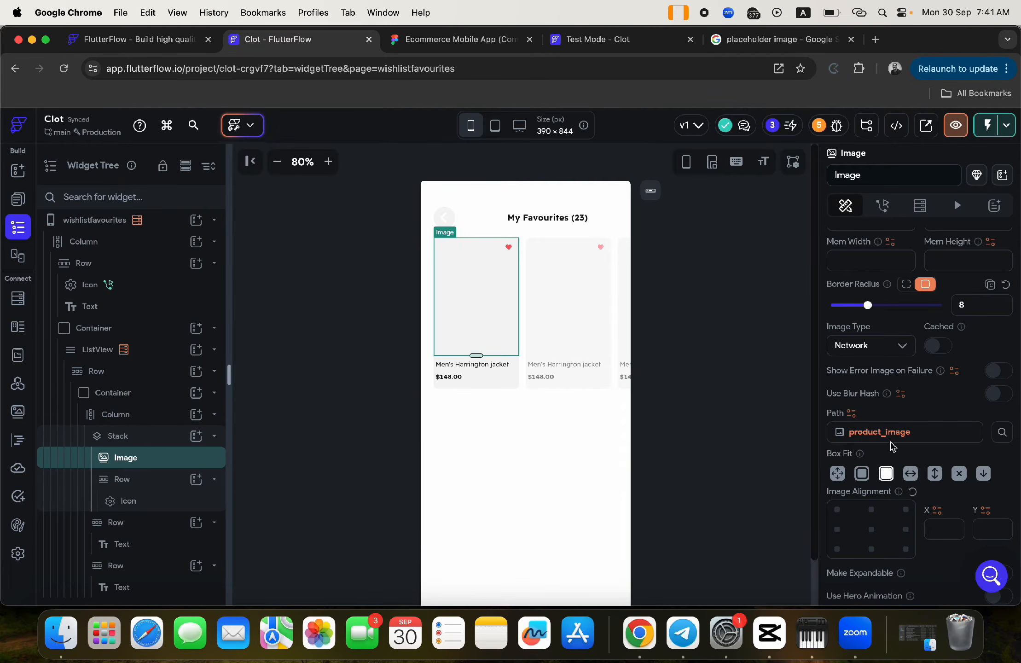
- Paste the placeholder URL as the image path's default variable value
click(888, 441)
click(688, 506)
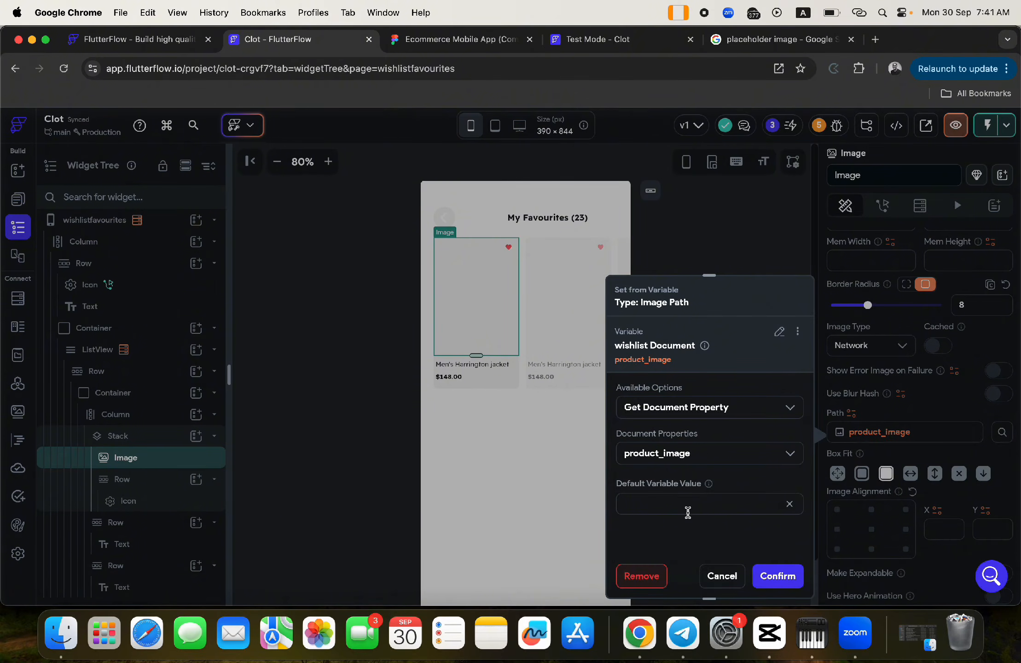
key(super+v)
click(779, 581)
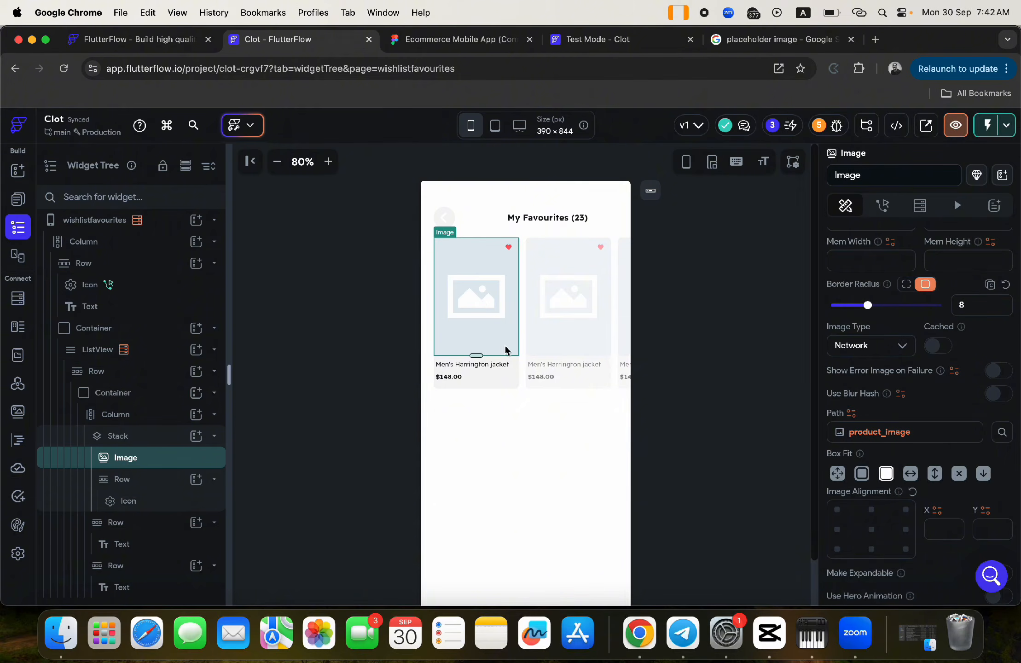
- Bind the name text to the wishlist document's product_name and make it flexible
click(474, 365)
click(475, 365)
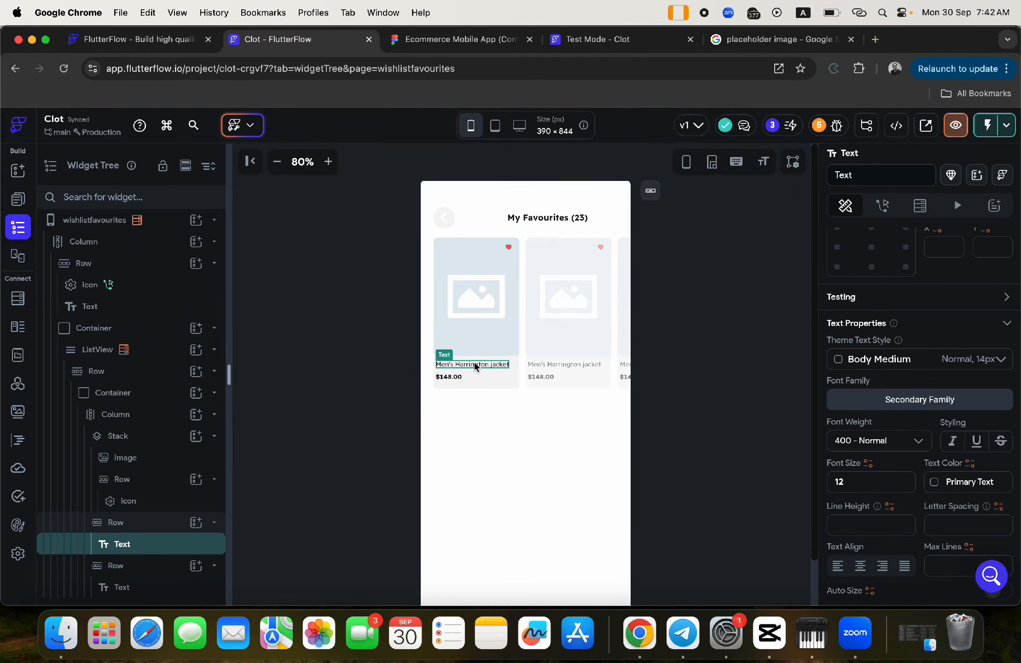
scroll(905, 387, up, 8)
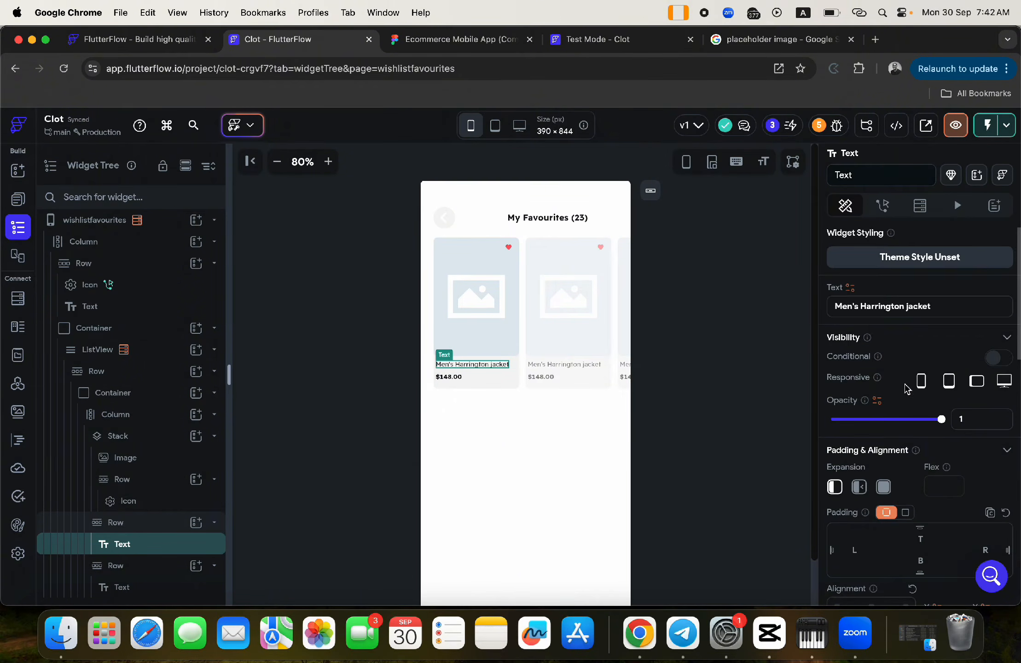
click(850, 288)
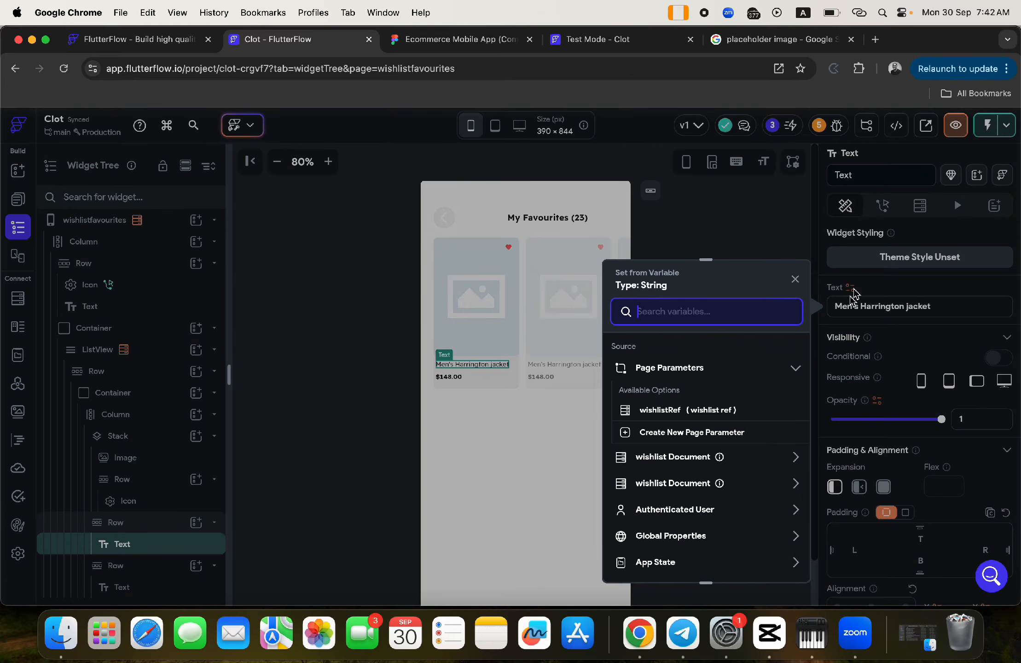
click(669, 458)
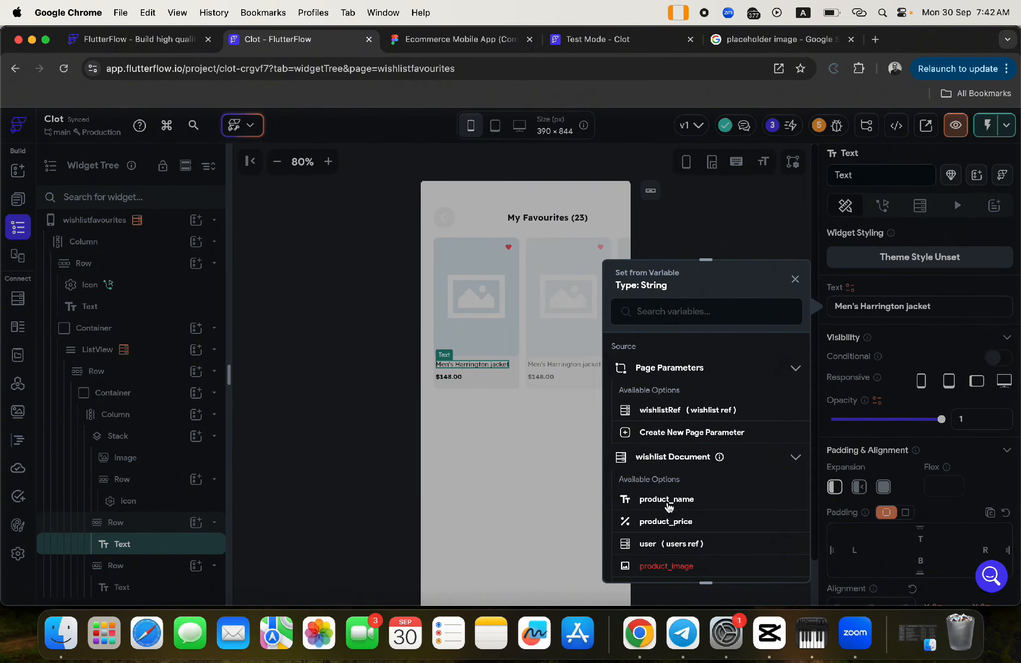
click(667, 500)
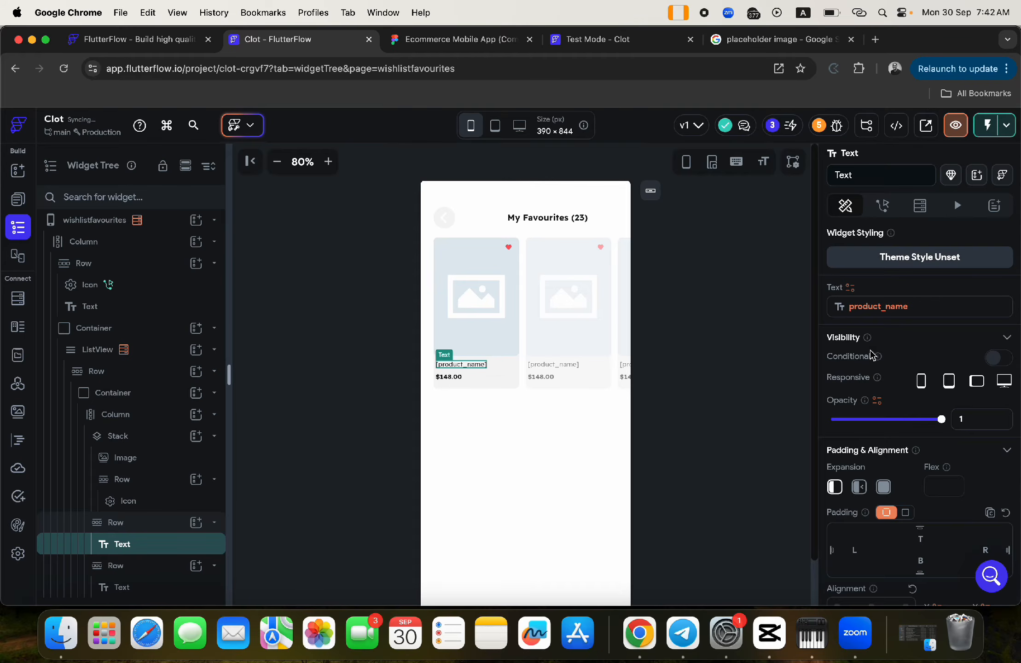
click(858, 487)
scroll(910, 494, down, 3)
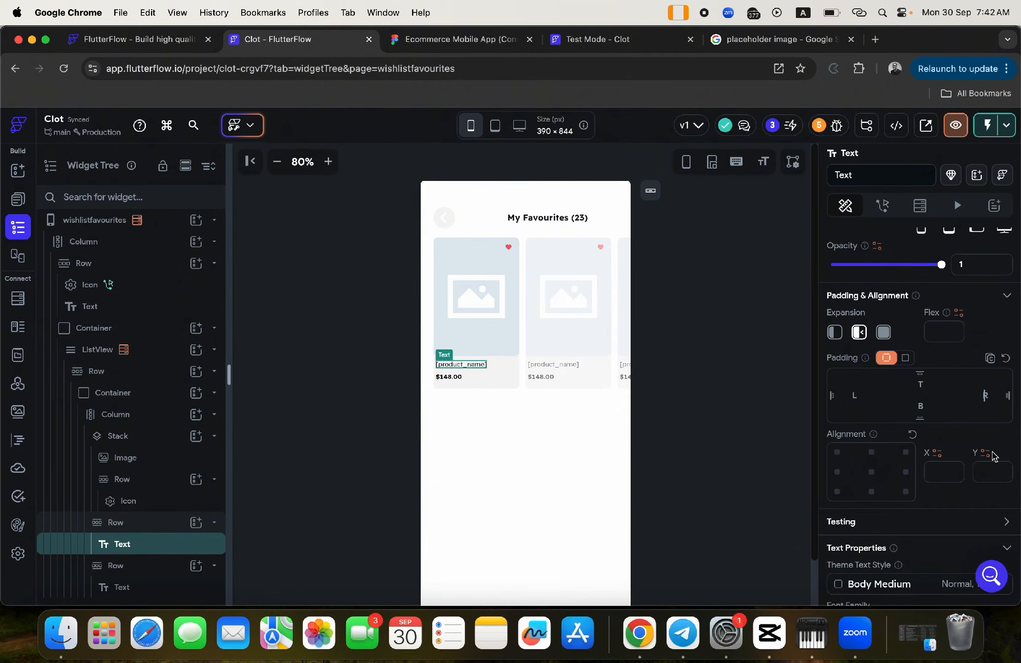
- Give the product name text 12 px right padding
click(985, 395)
text(12)
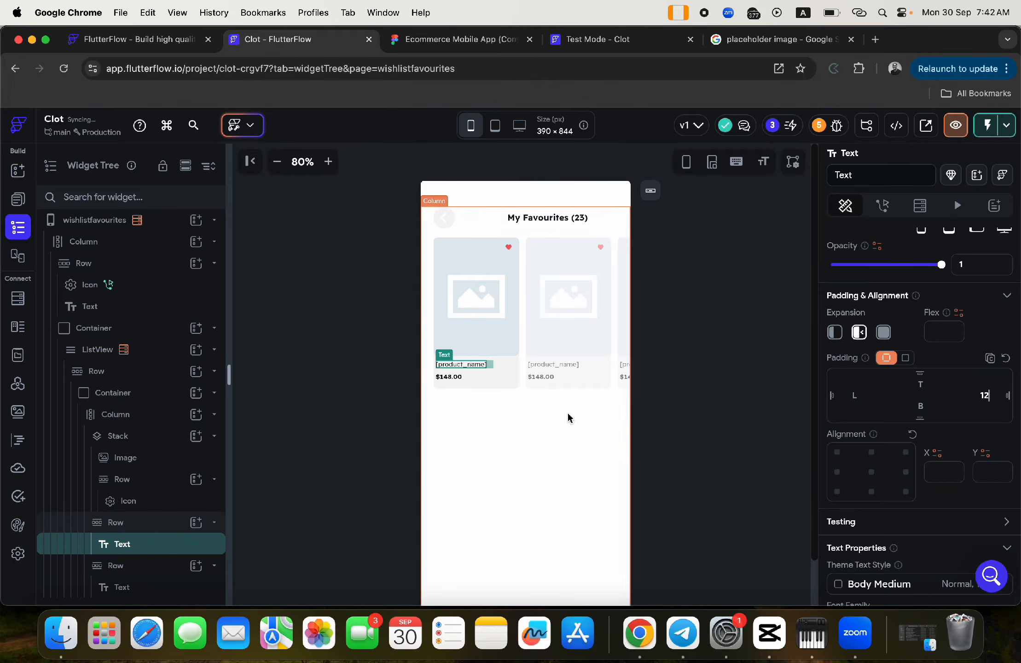
click(549, 441)
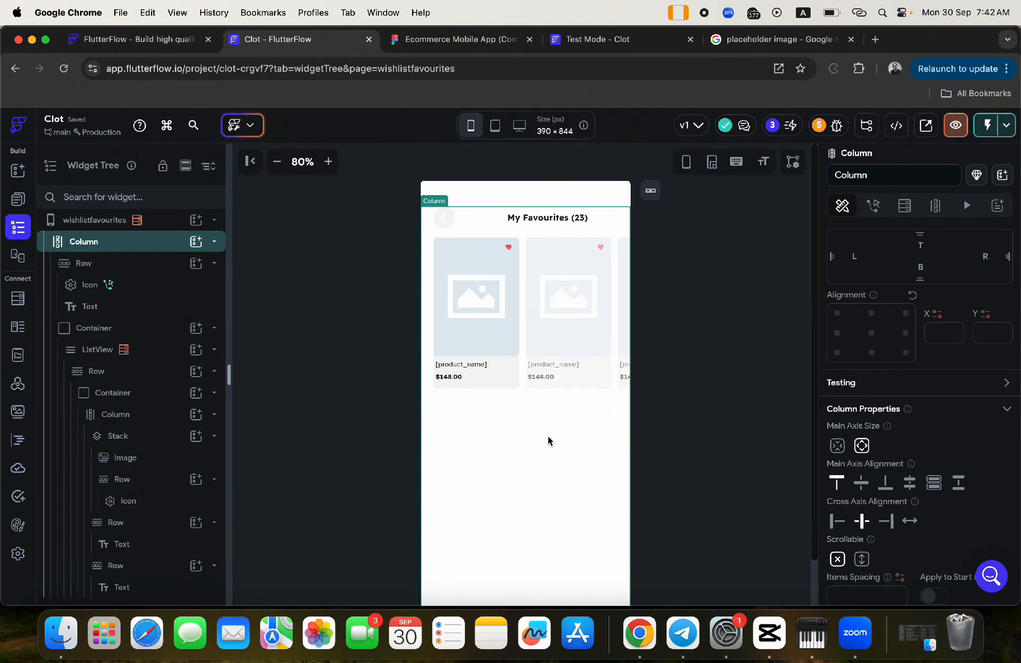
- Bind the price text to product_price with a custom number format displayed as currency
click(449, 376)
scroll(856, 334, up, 3)
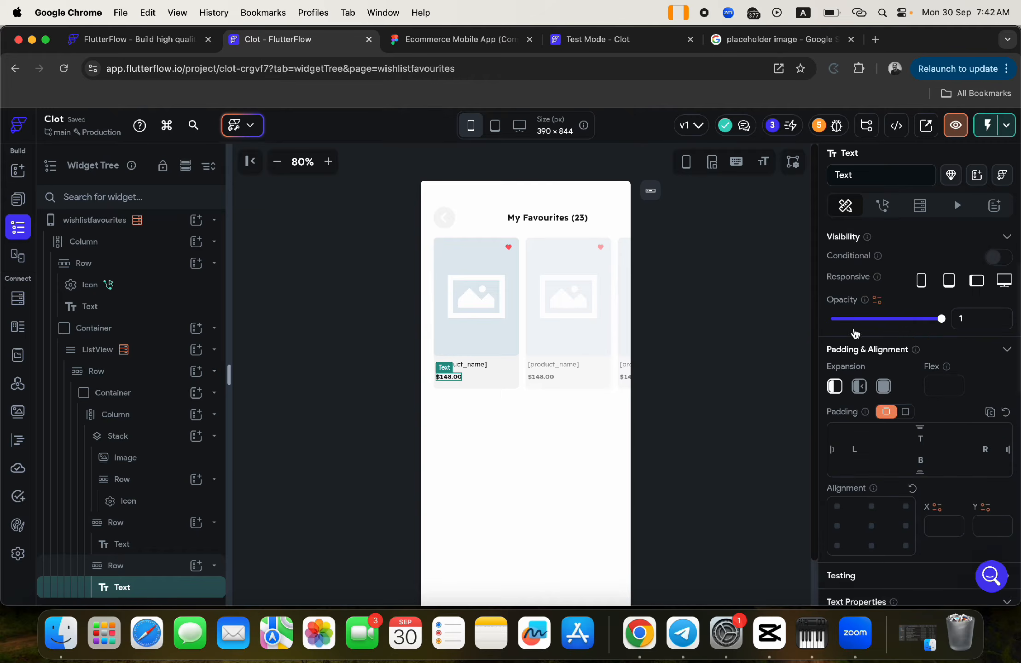
click(850, 288)
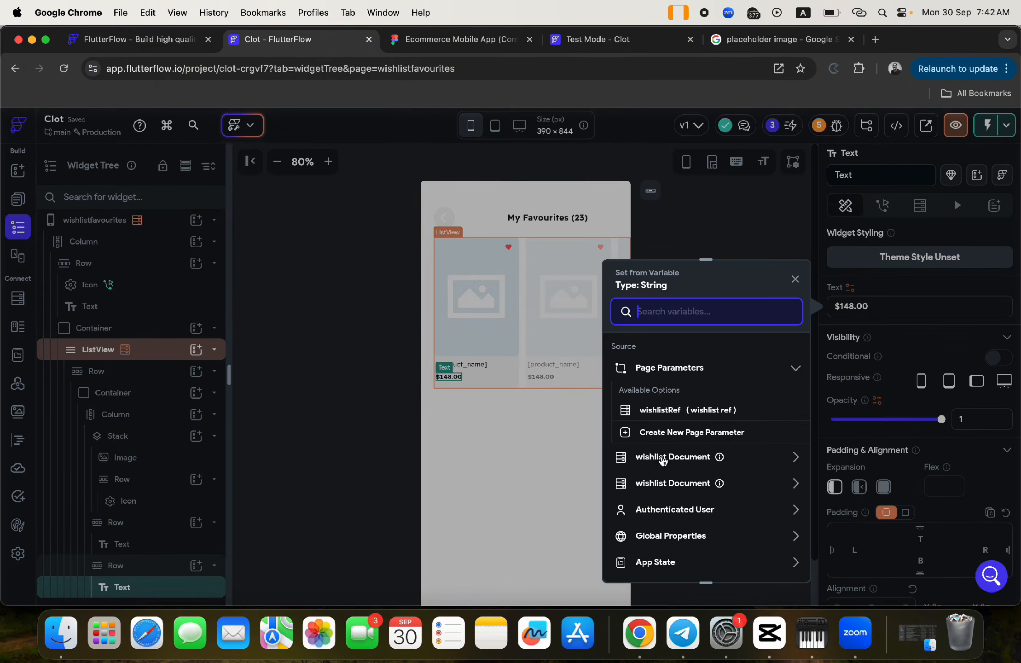
click(666, 522)
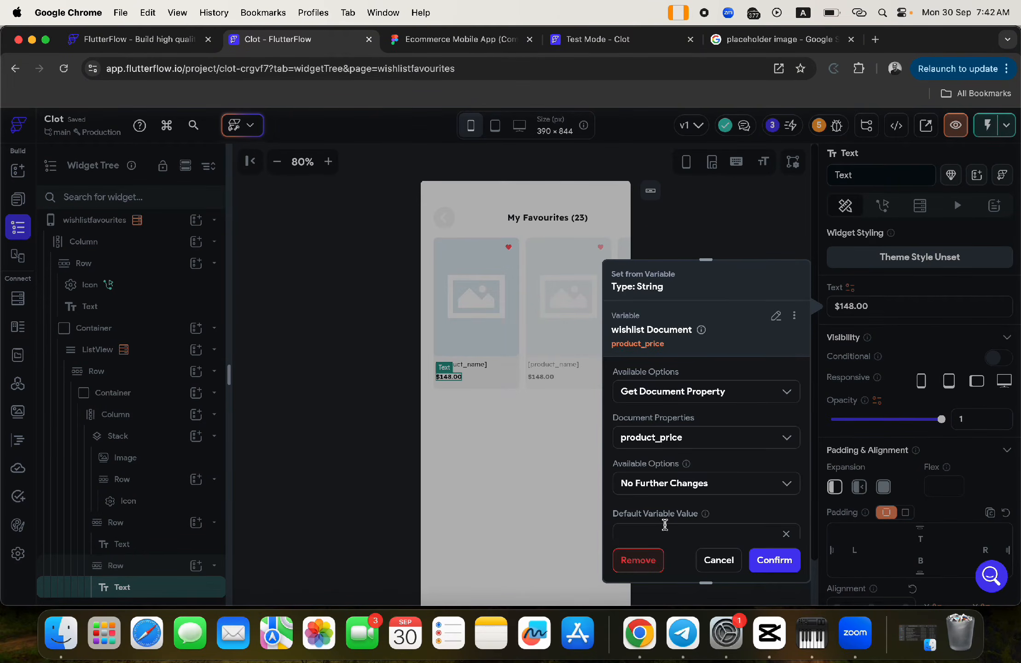
click(669, 479)
click(662, 449)
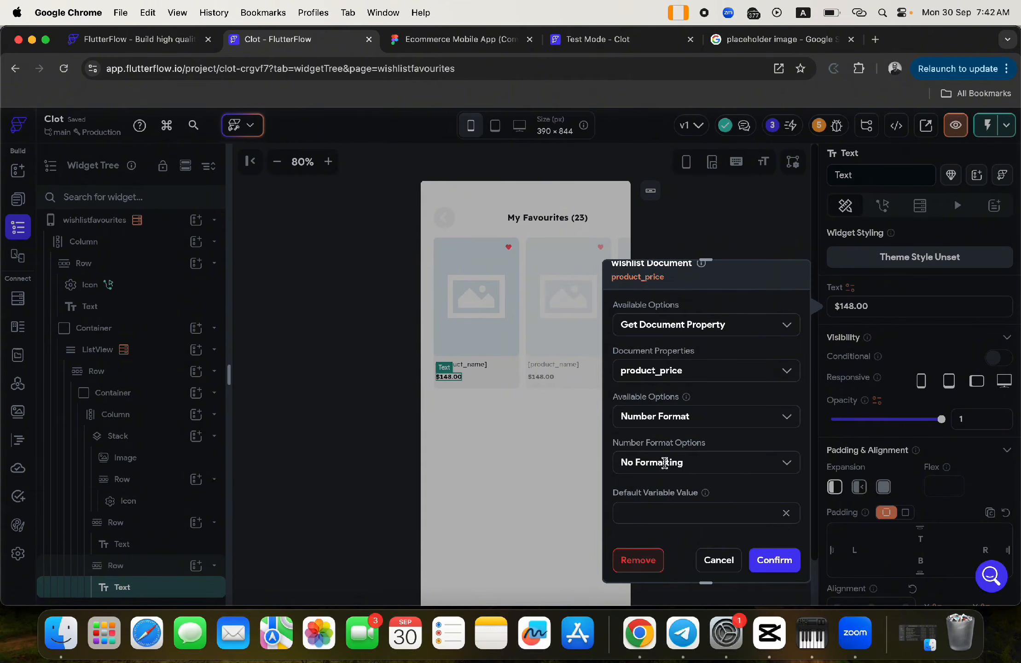
click(665, 463)
scroll(670, 555, down, 1)
click(670, 553)
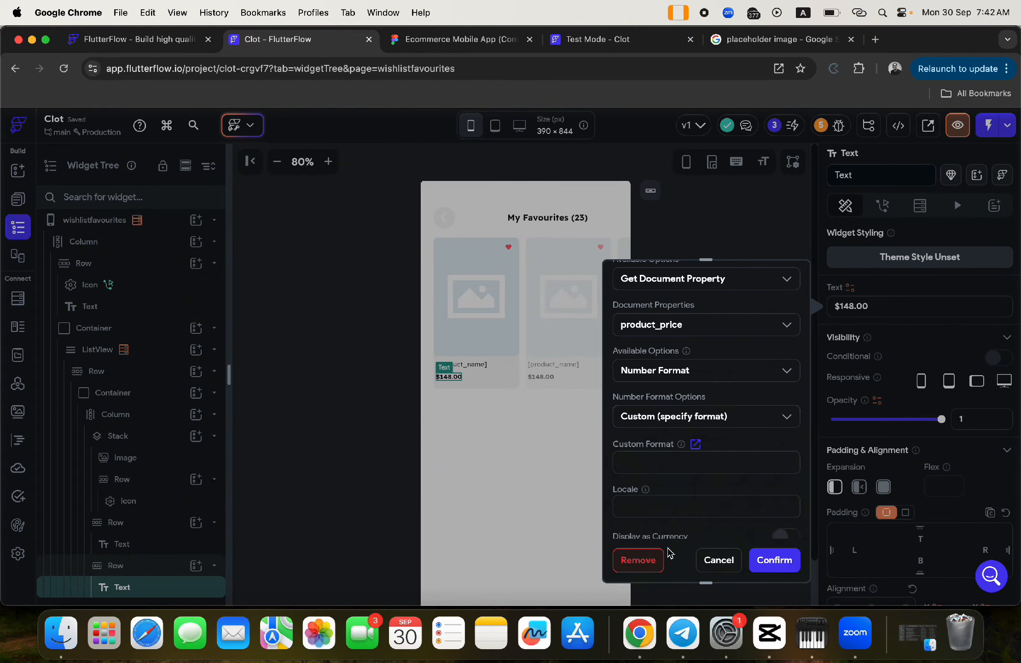
scroll(703, 487, down, 3)
click(784, 390)
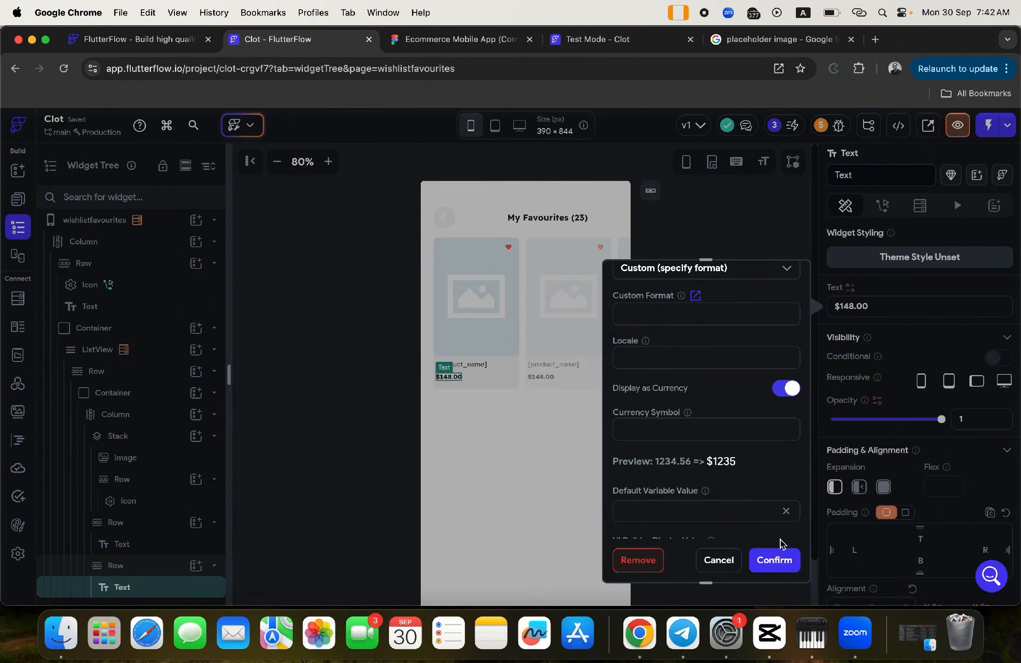
click(774, 560)
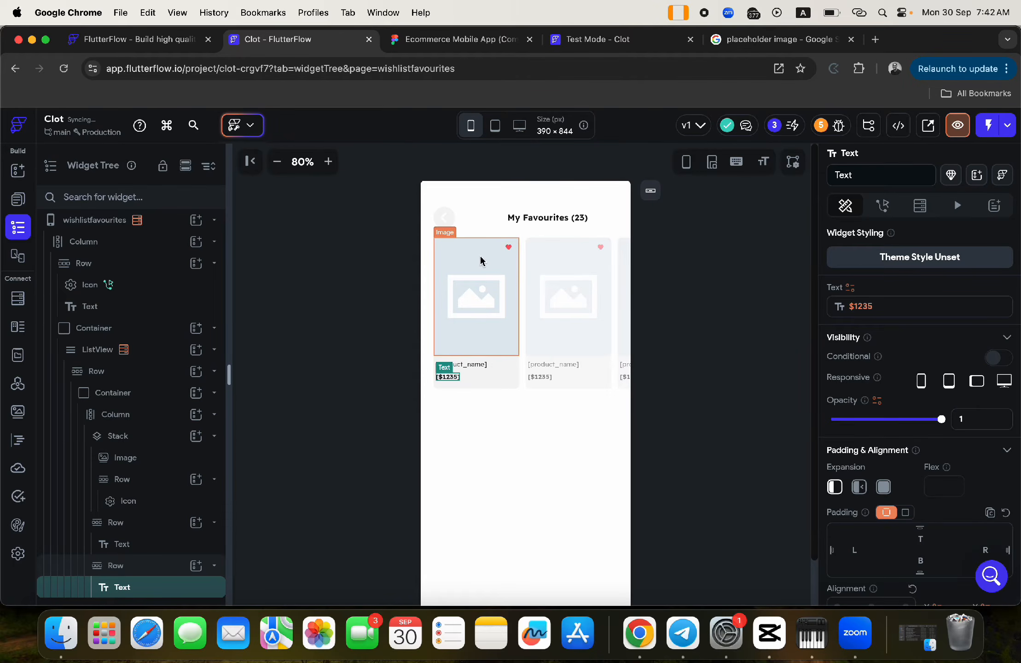
click(363, 224)
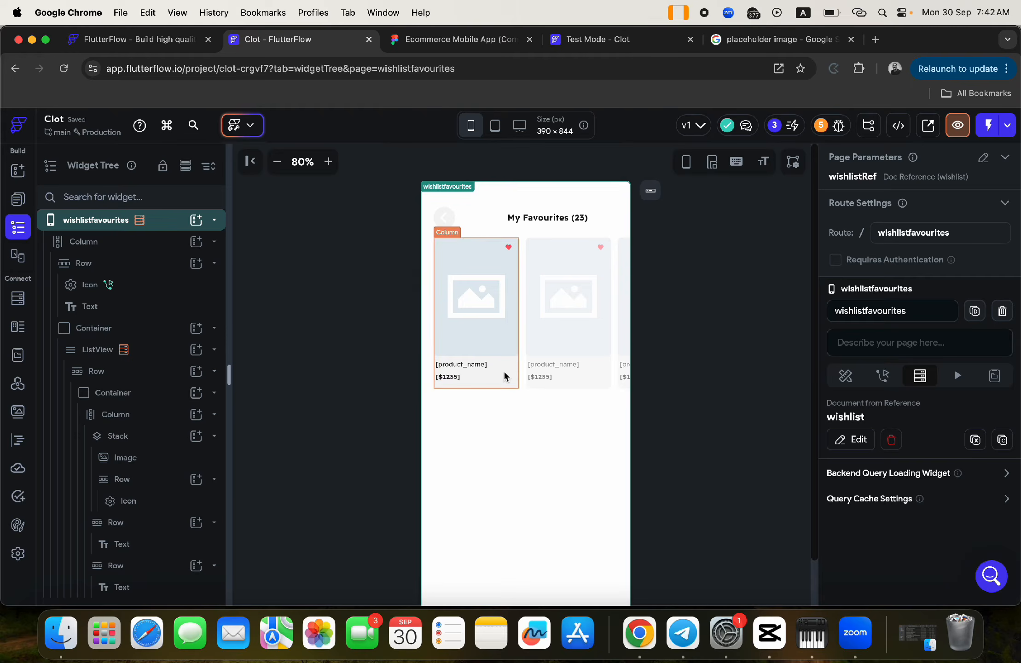
- Launch a new Test Mode session of the Clot app from the wishlistfavourites page
click(577, 35)
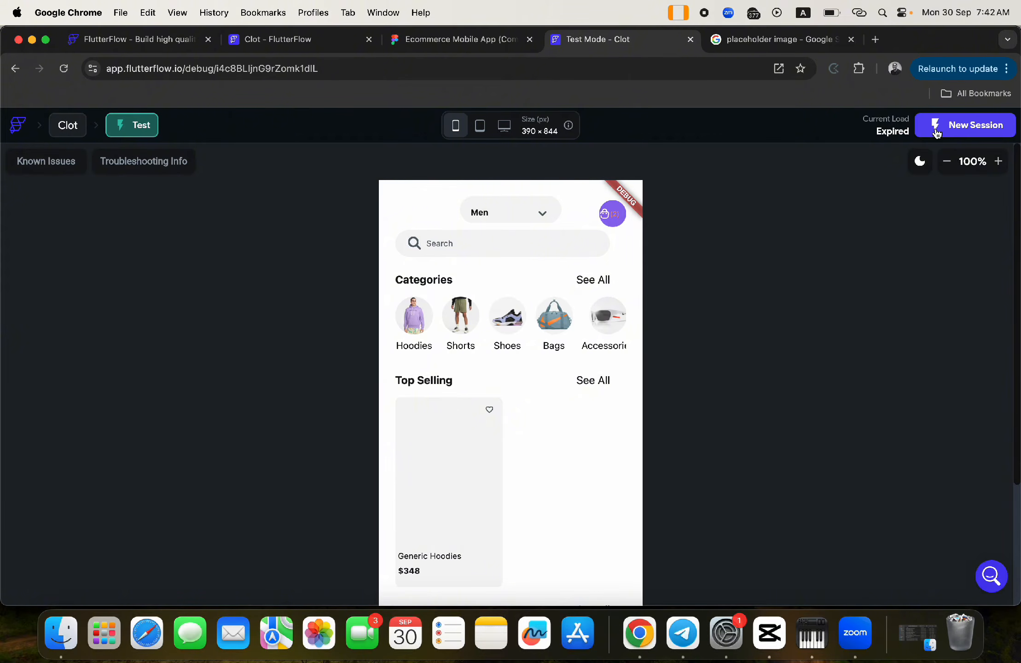
click(936, 131)
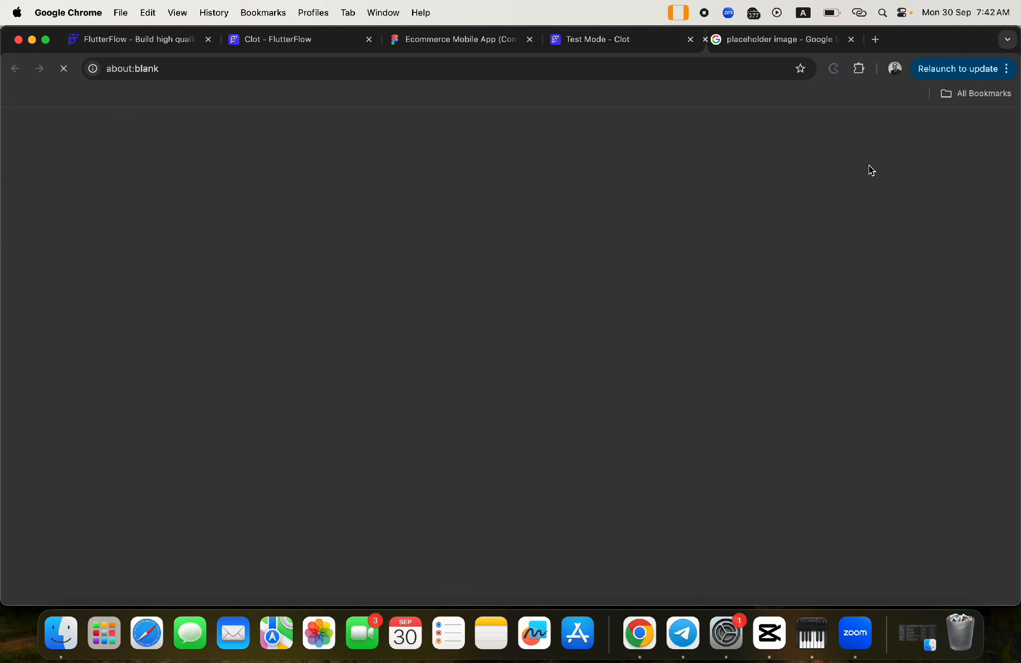
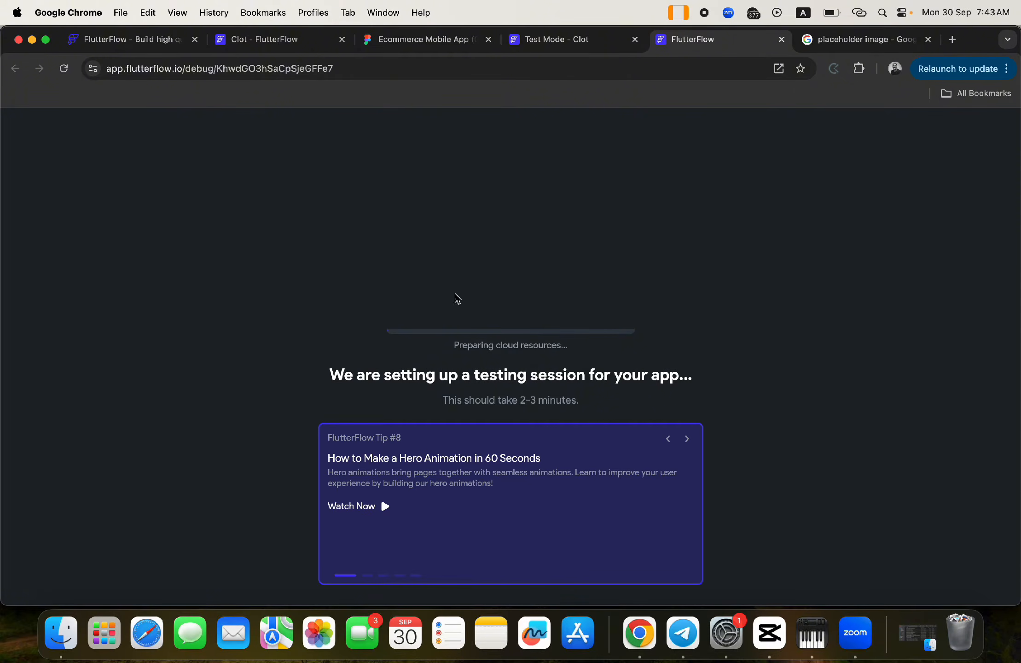
- Zoom the test session's app preview out to 67%, then go back to the Clot editor
click(280, 48)
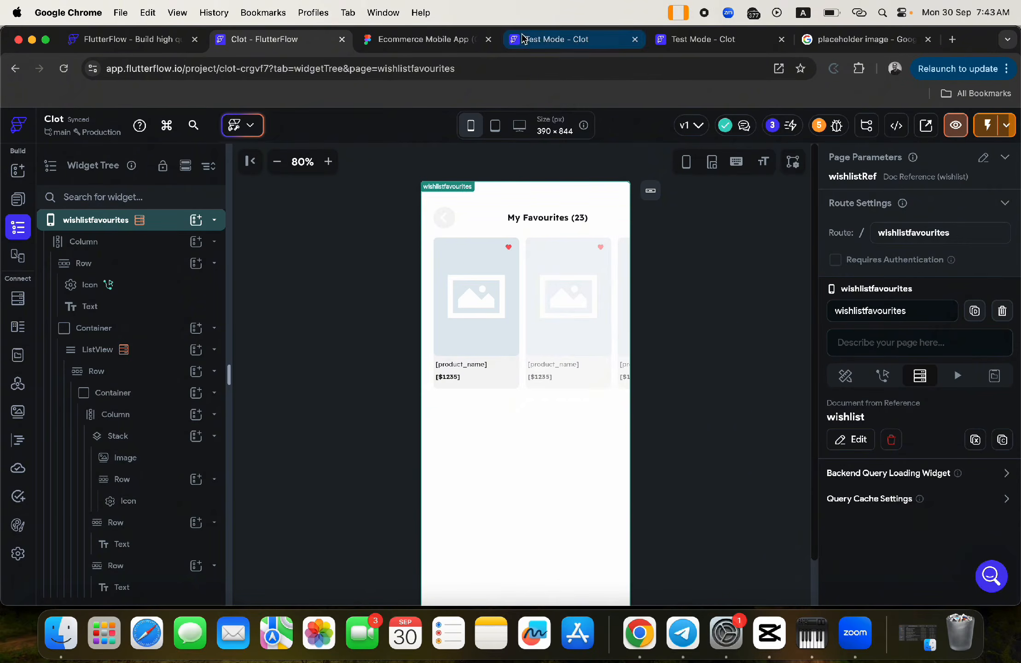
click(543, 41)
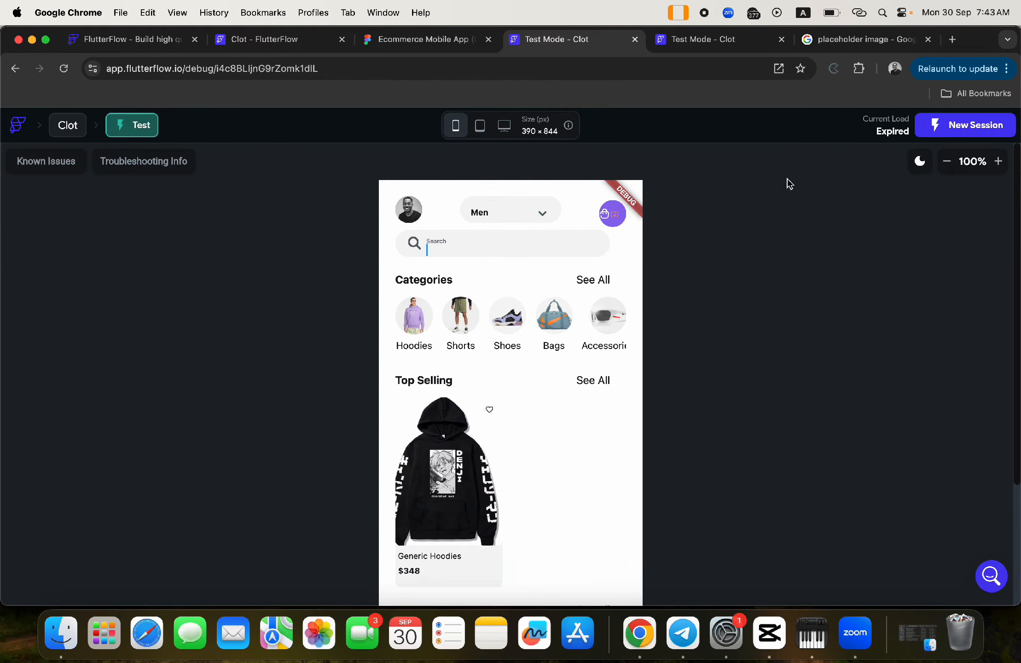
click(948, 161)
click(948, 162)
click(947, 162)
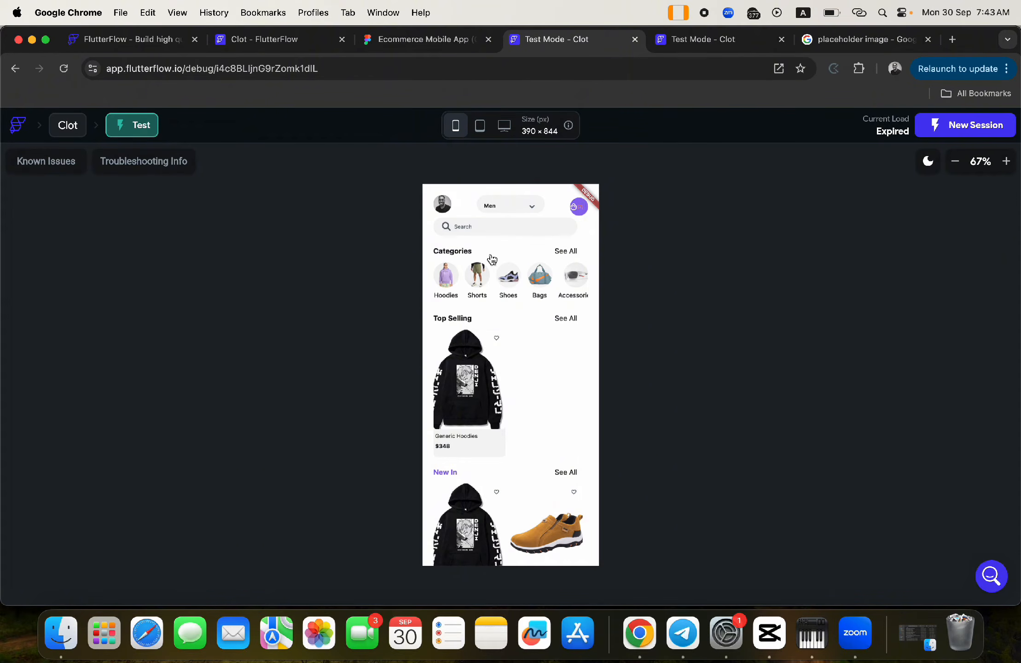
click(276, 41)
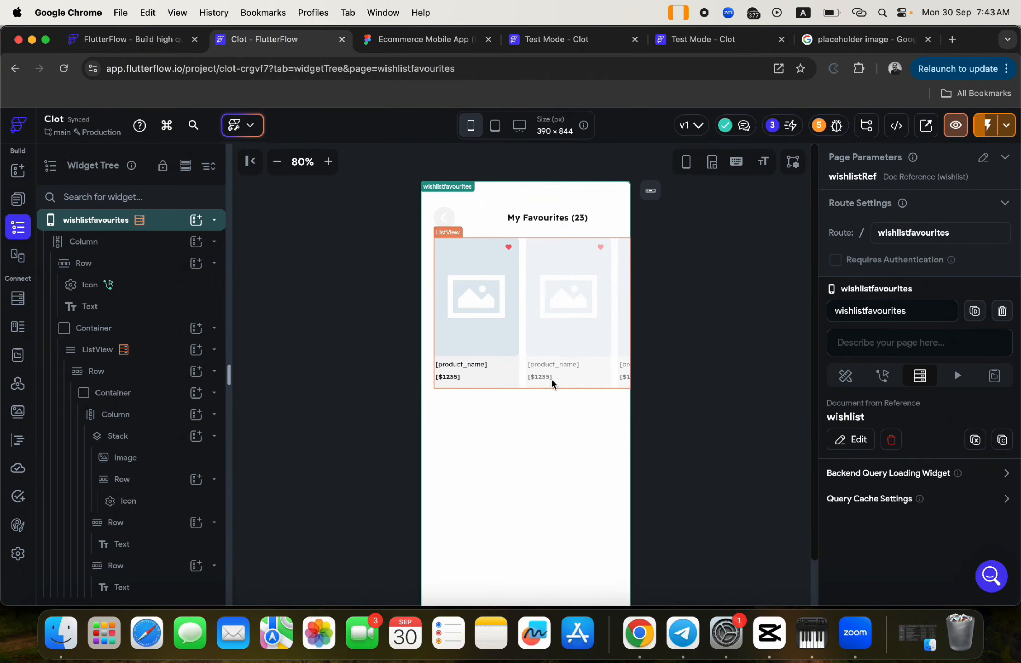
- Give the My Favourites (23) title a Query Collection on wishlist returning a Count
click(562, 386)
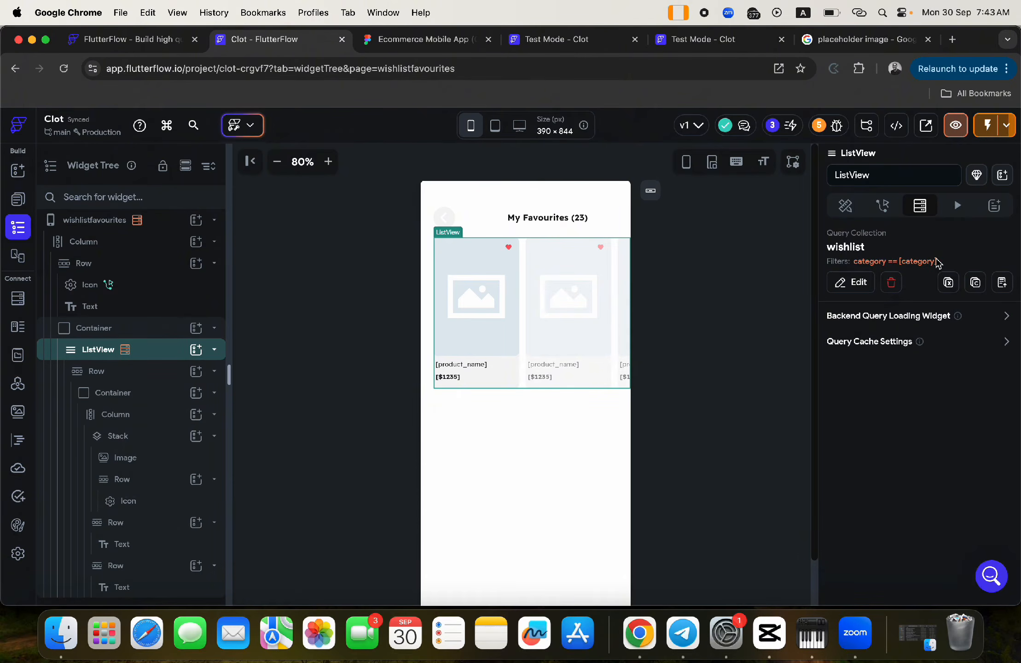
click(546, 218)
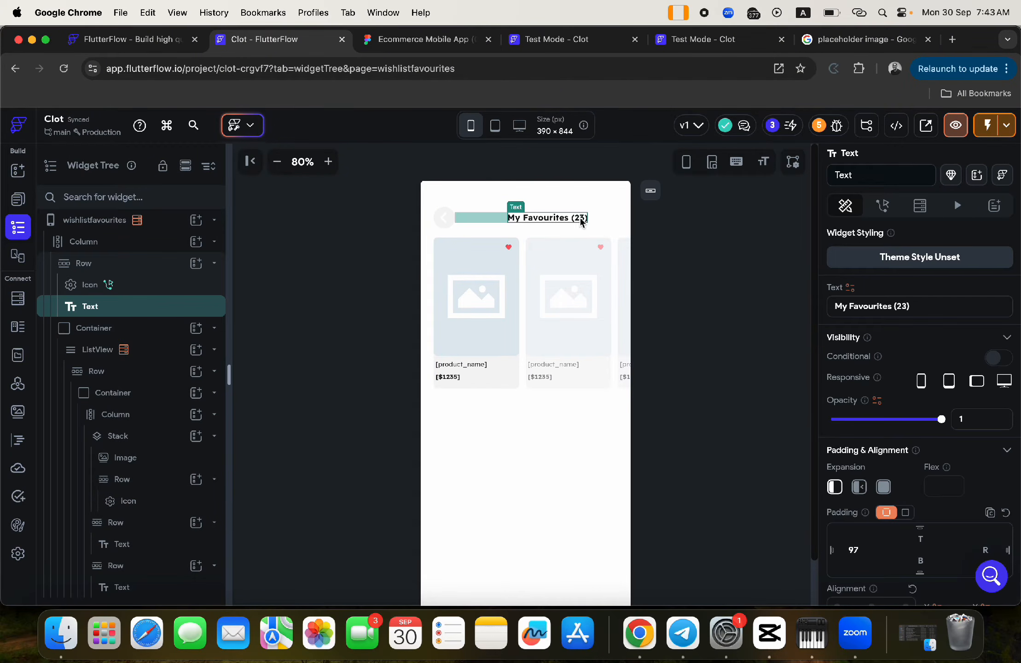
click(615, 220)
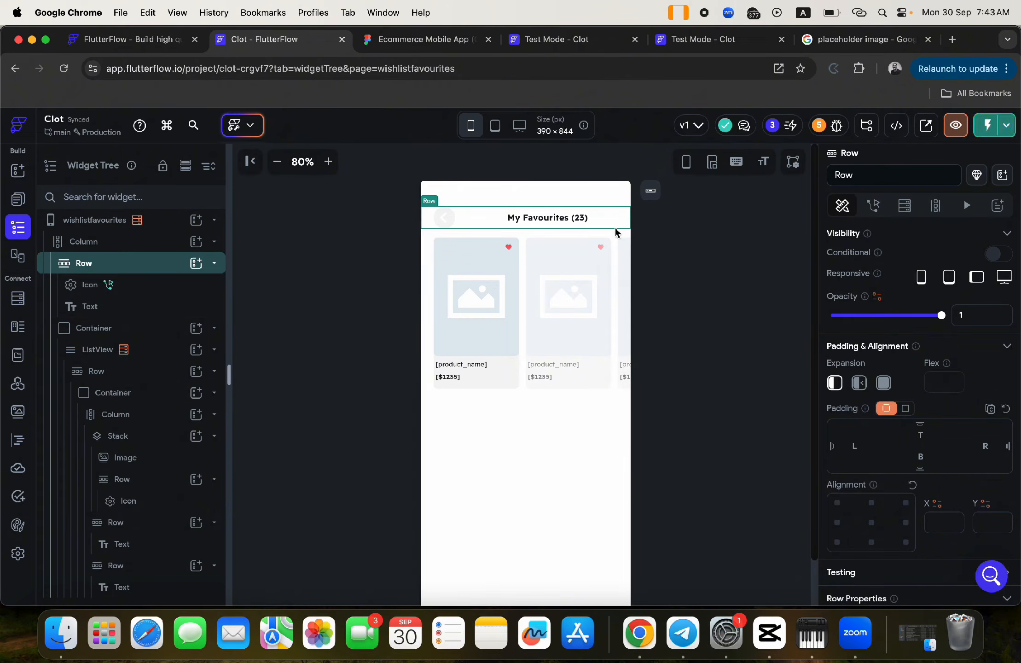
click(553, 221)
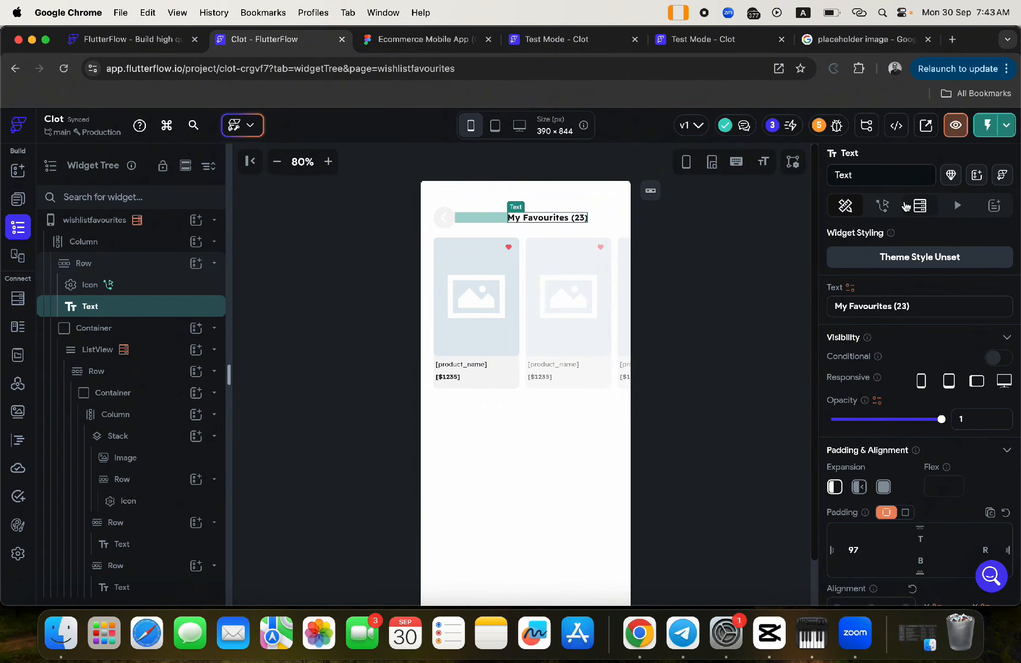
click(920, 207)
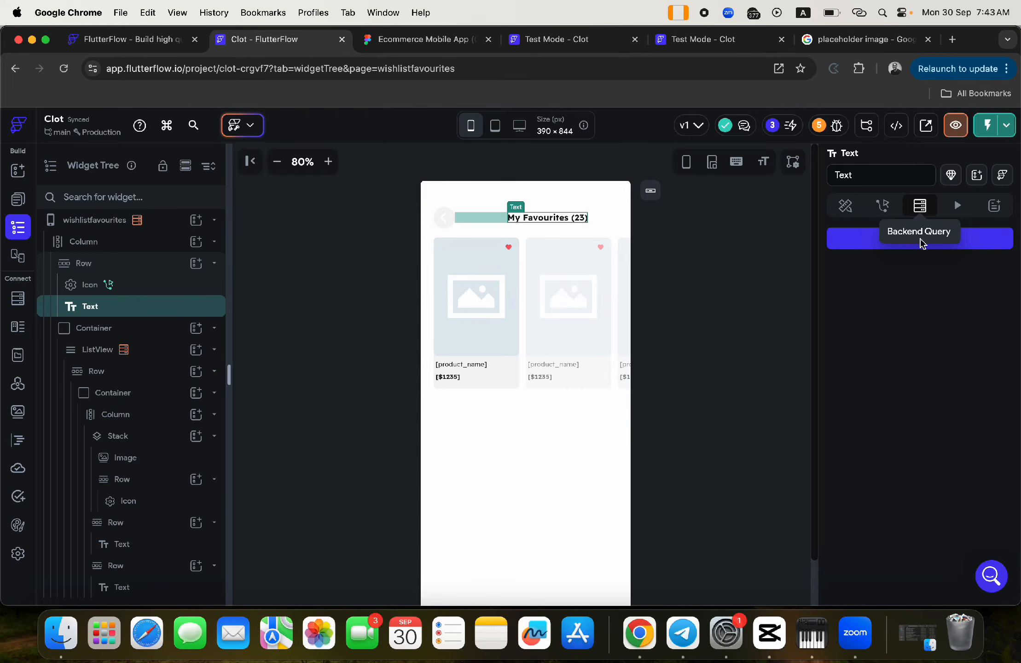
click(931, 247)
click(771, 236)
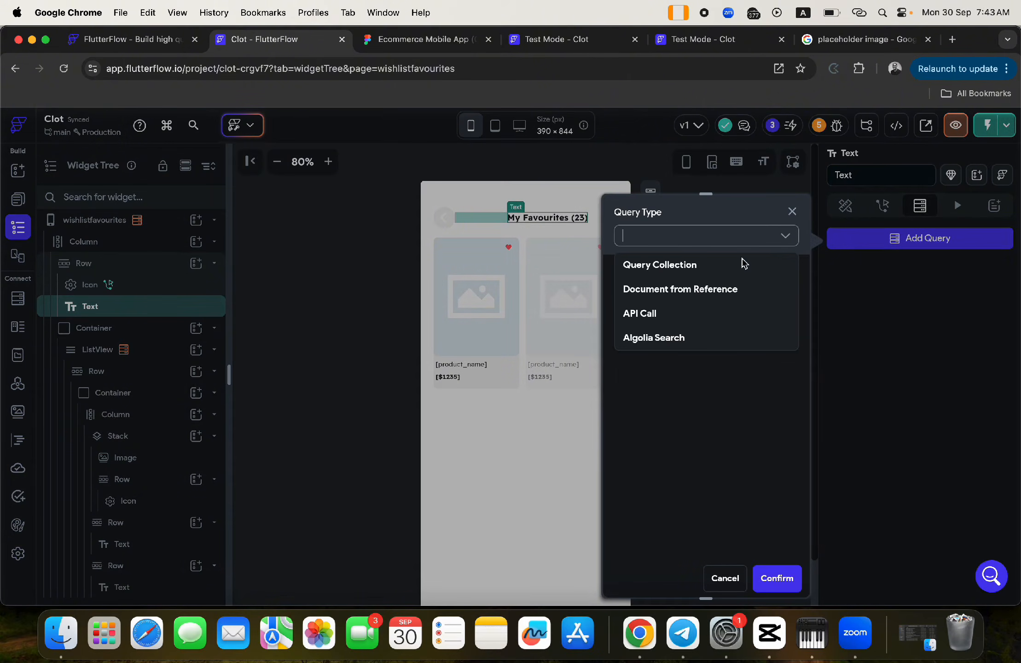
click(679, 269)
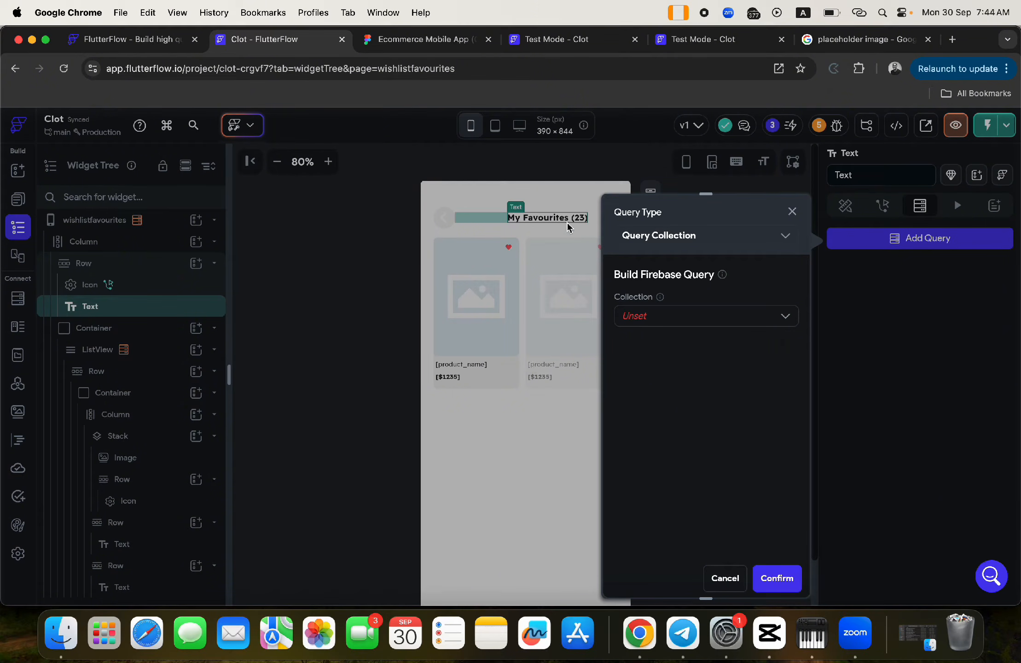
click(636, 322)
scroll(649, 405, down, 3)
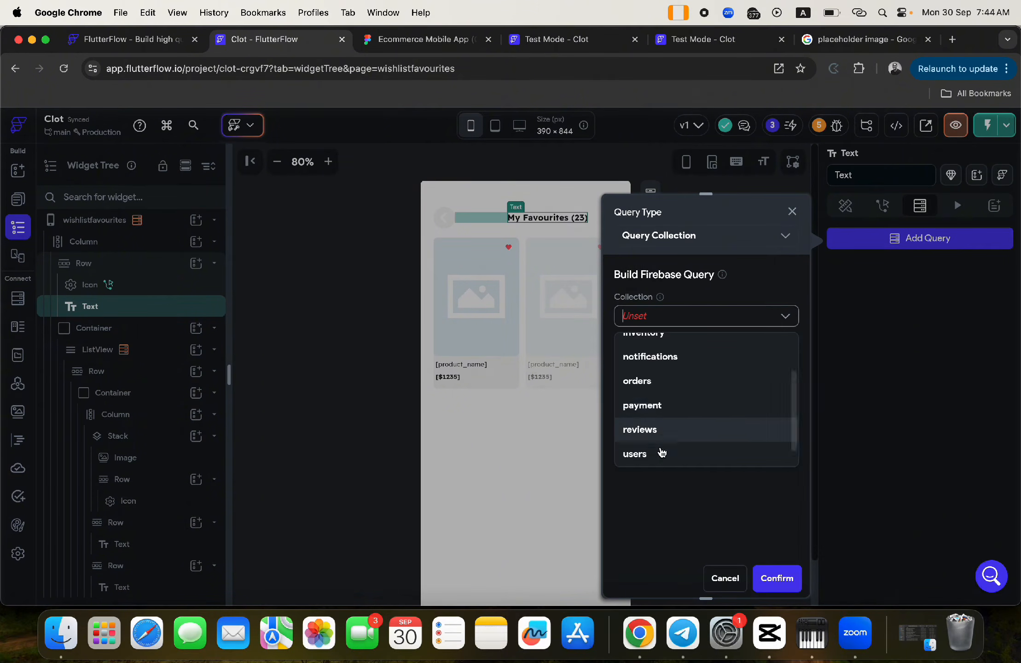
click(646, 453)
click(662, 361)
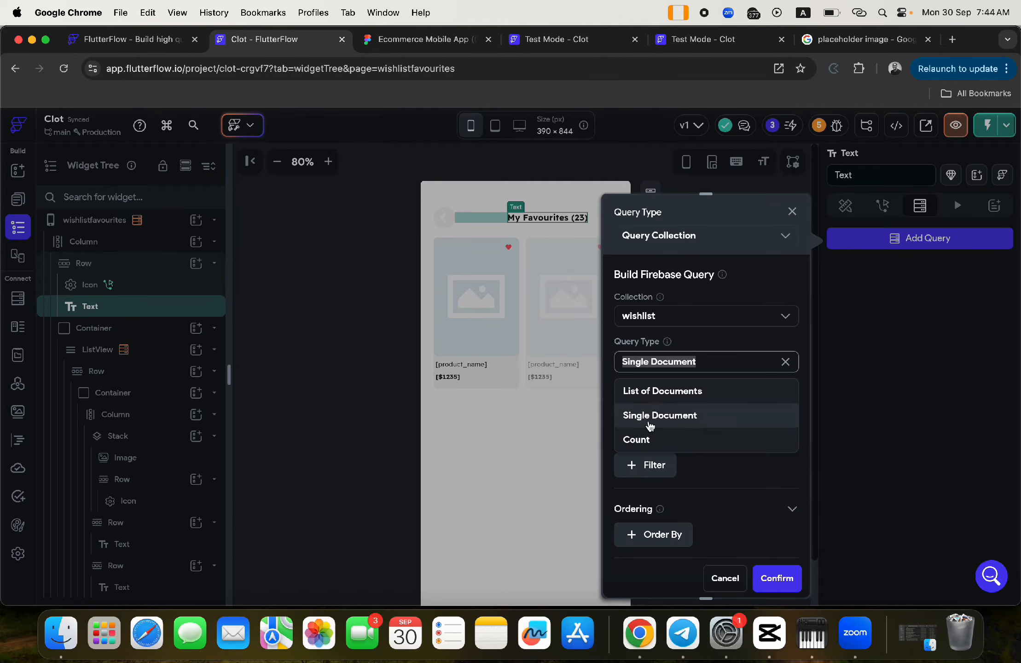
click(650, 438)
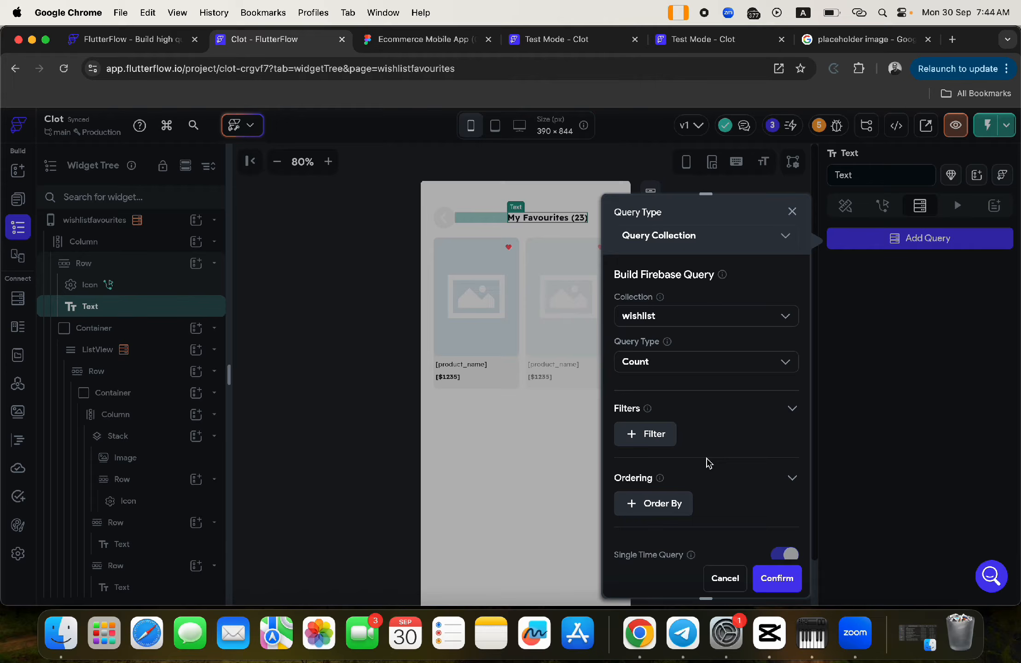
- Filter the count to category Equal To the wishlist document's category and confirm the query
click(663, 439)
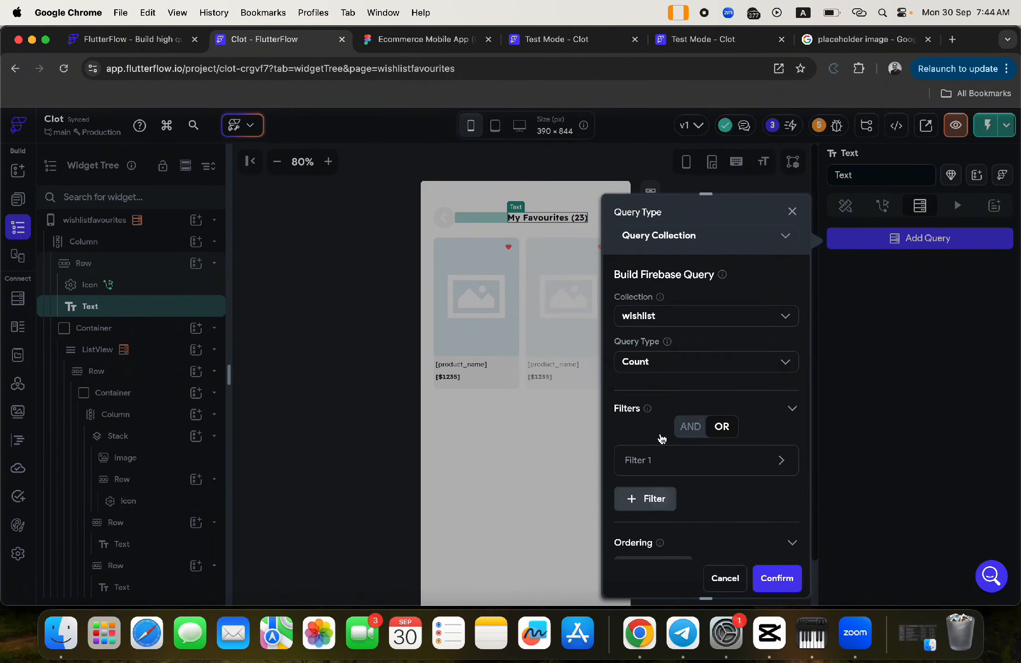
click(650, 460)
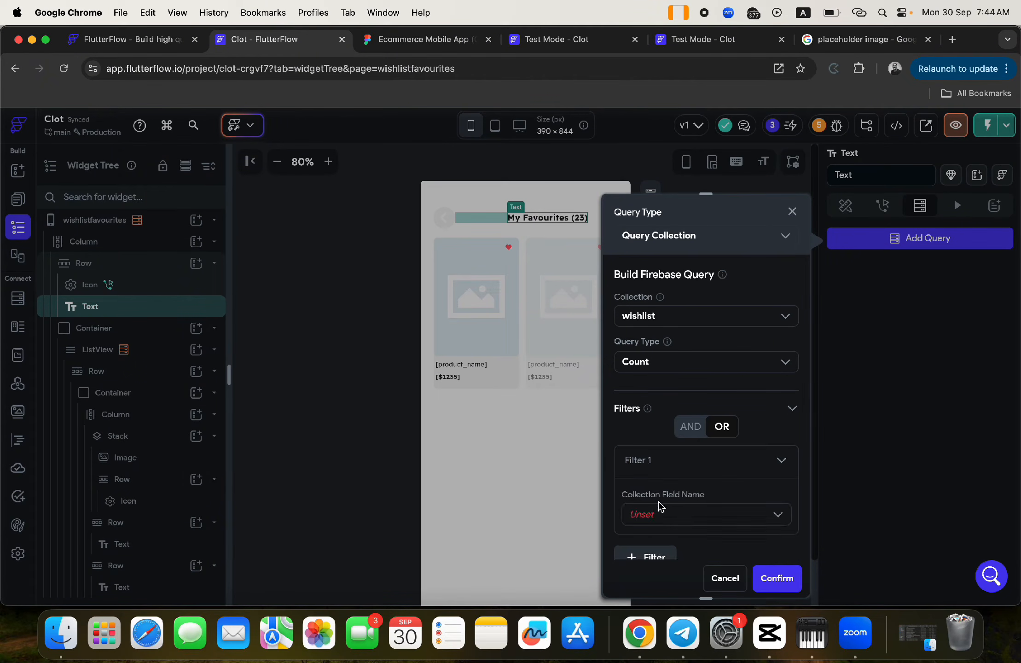
click(647, 512)
scroll(659, 573, down, 2)
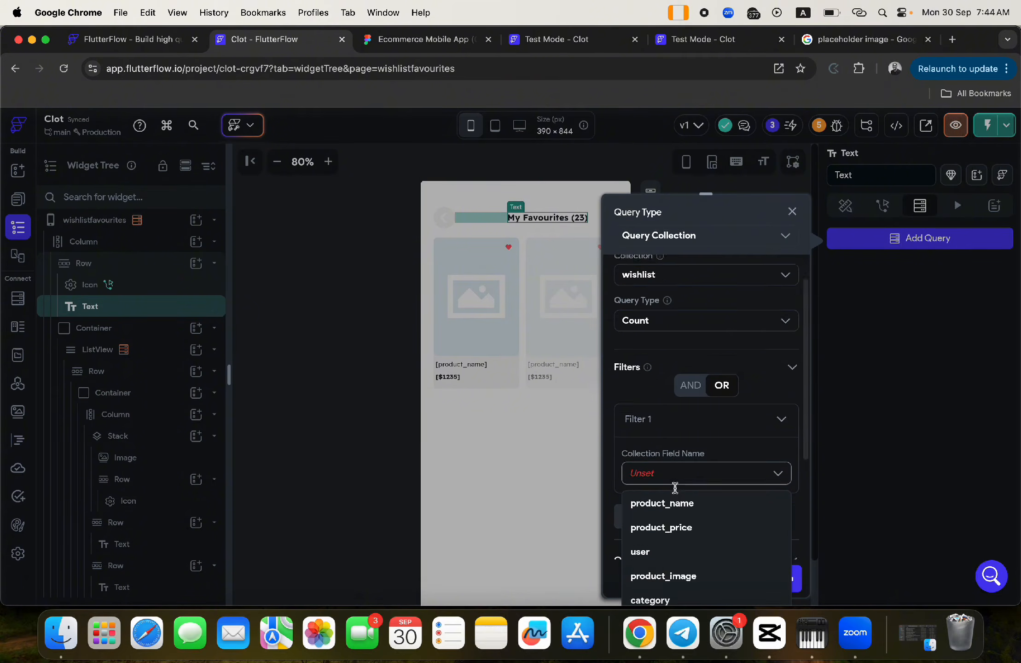
click(659, 594)
click(647, 524)
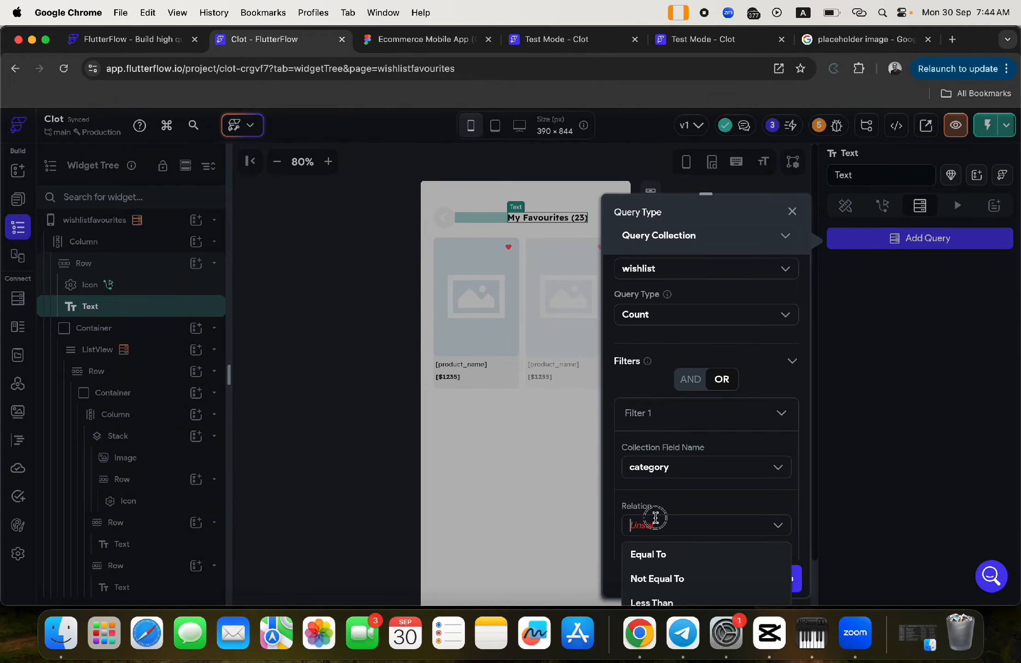
click(655, 557)
scroll(671, 531, down, 5)
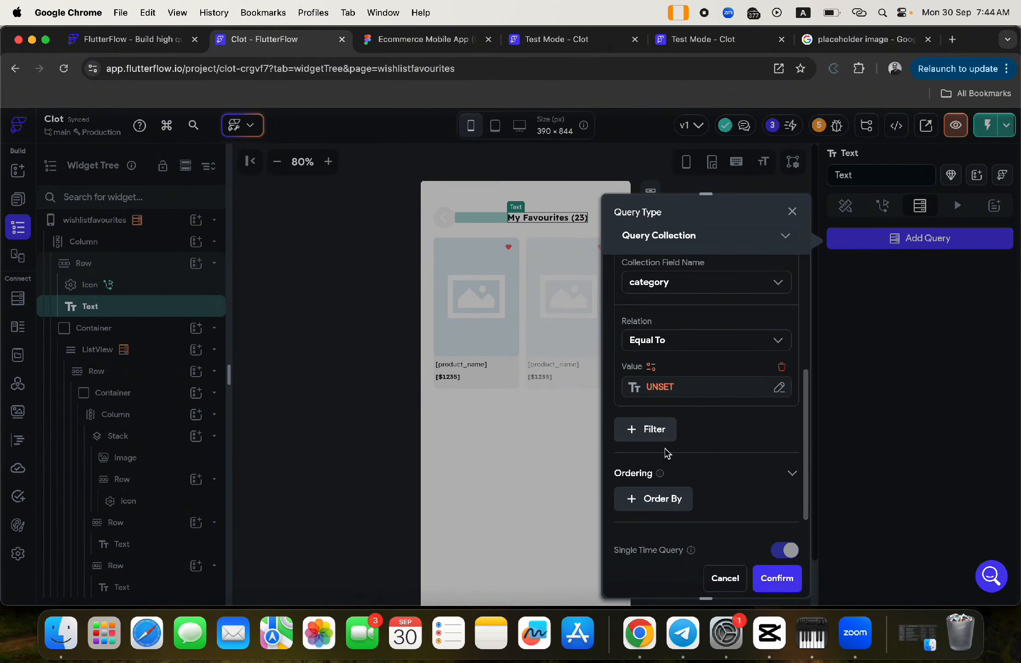
click(660, 387)
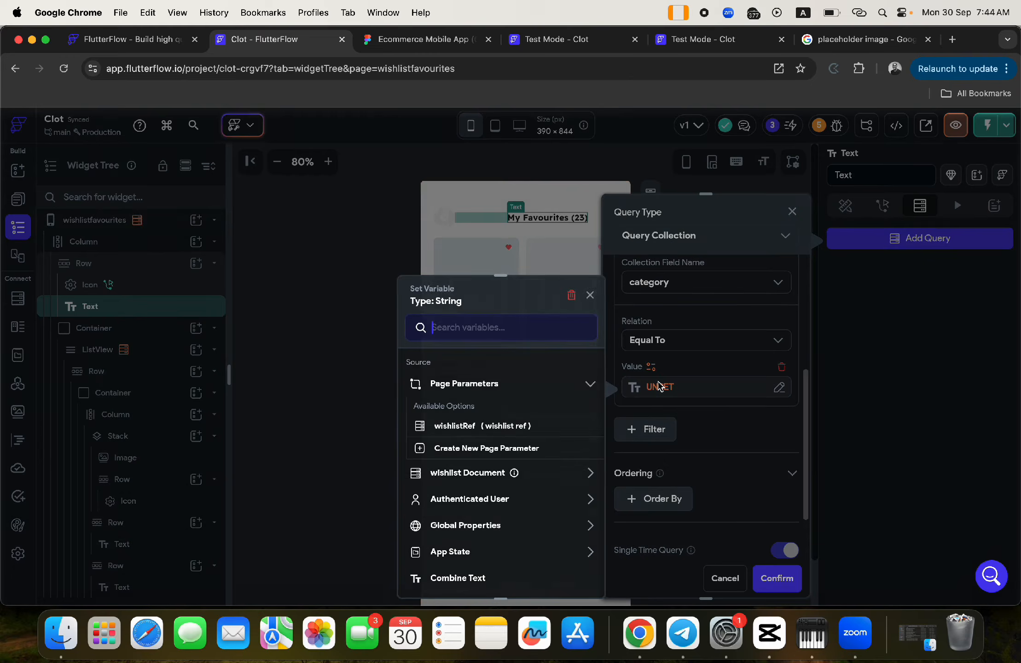
click(462, 474)
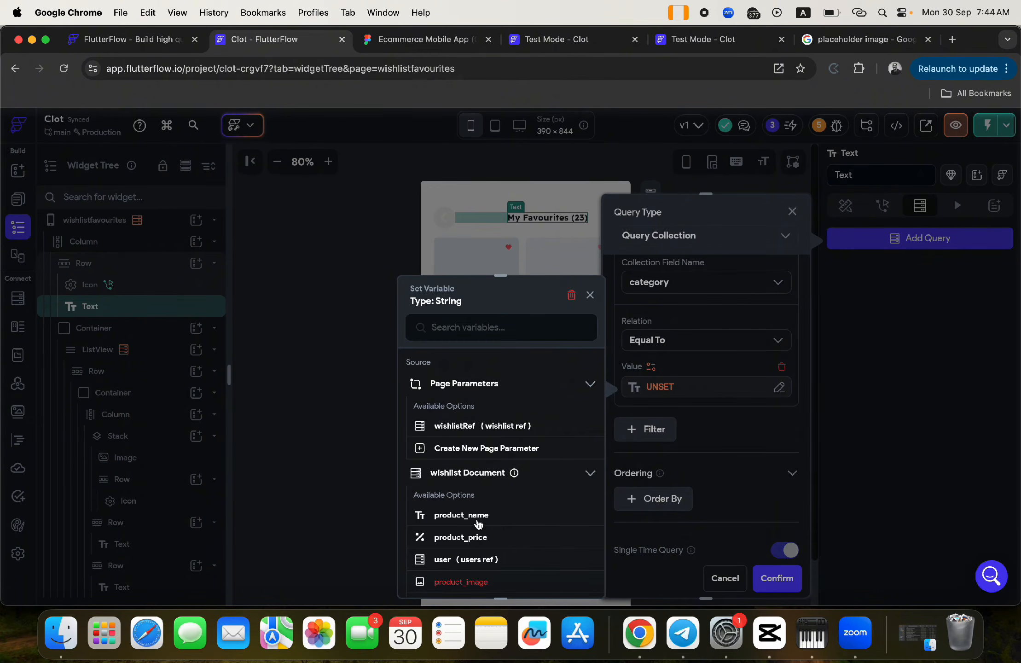
scroll(479, 540, down, 5)
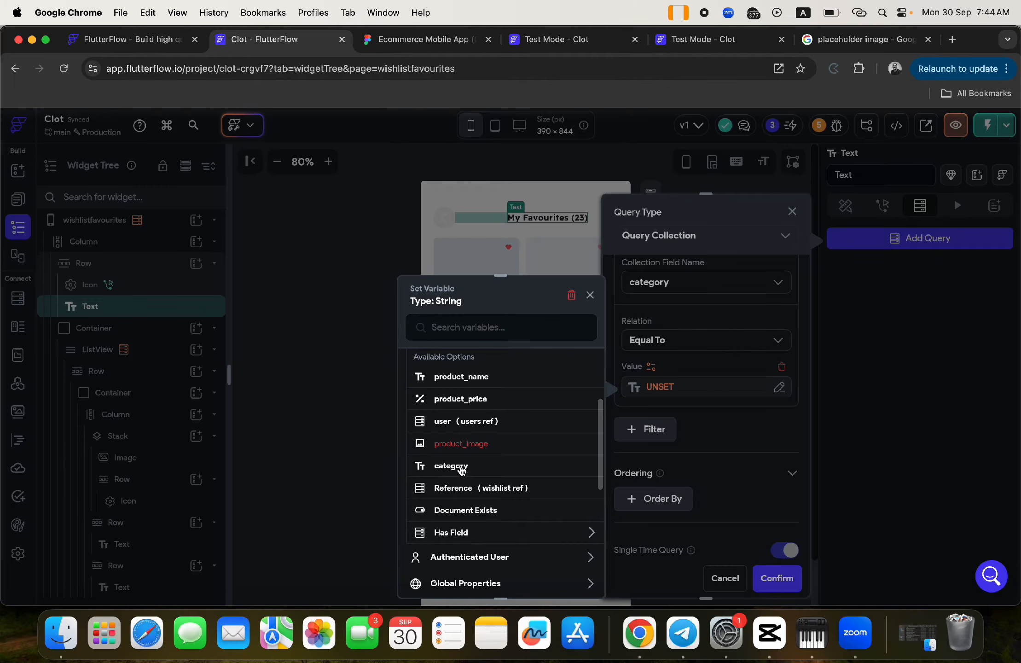
click(452, 466)
click(776, 578)
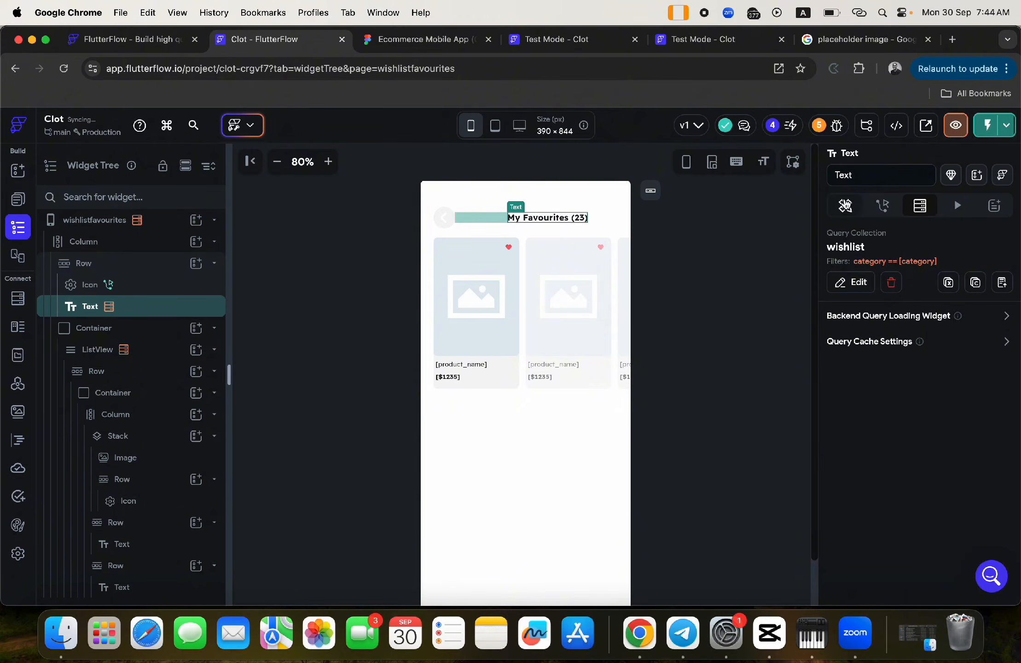
- Turn the heading into Combine Text pieces, splitting 'My Favourites' from the '(23)' part
click(846, 206)
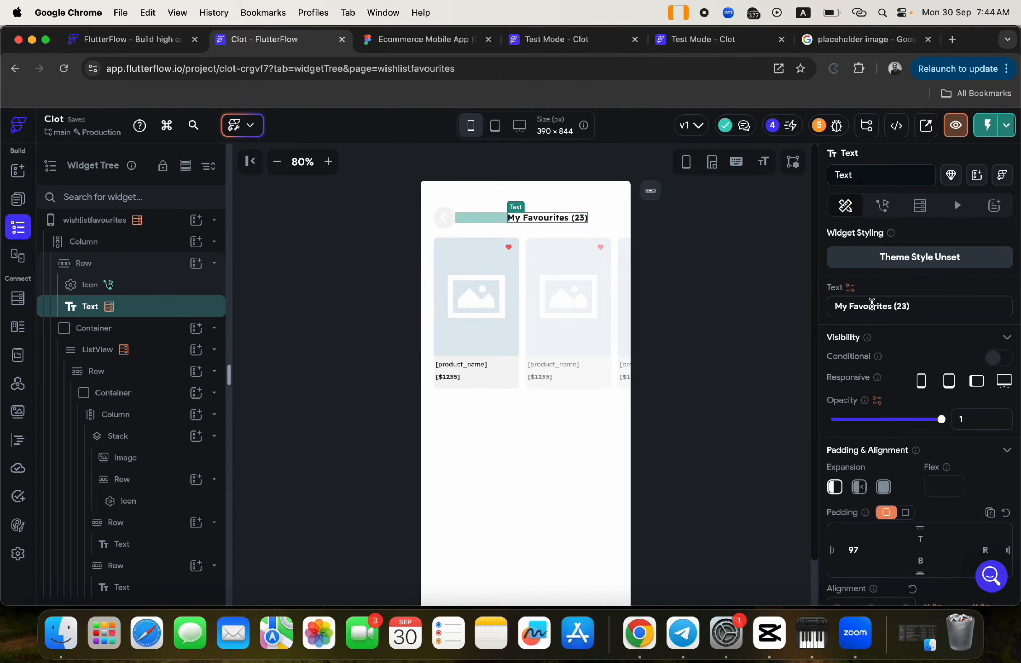
drag(912, 306, 825, 312)
key(super+c)
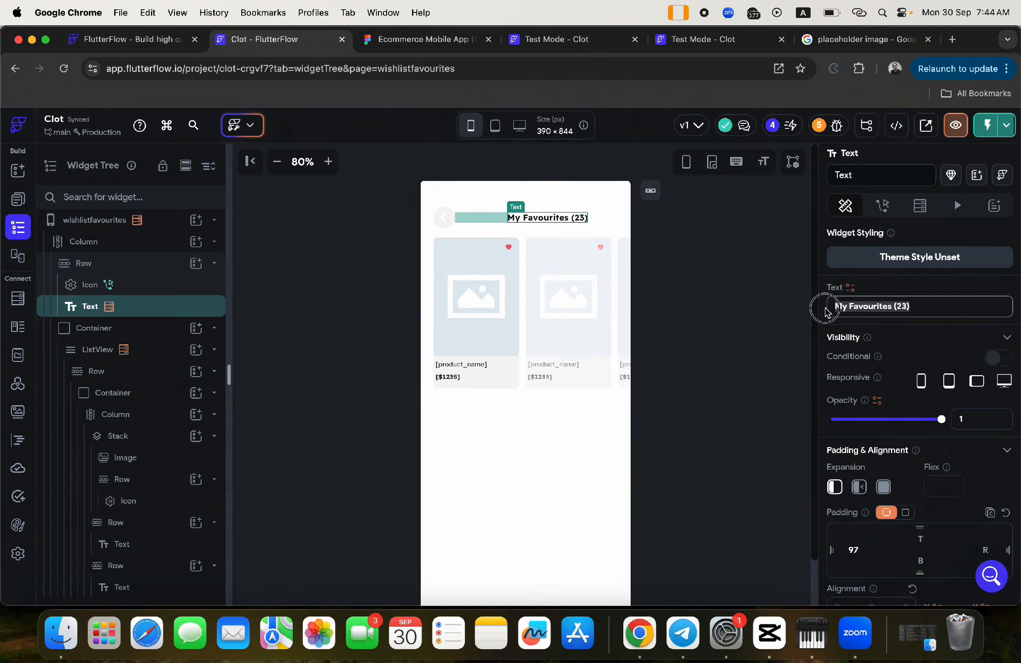
click(850, 287)
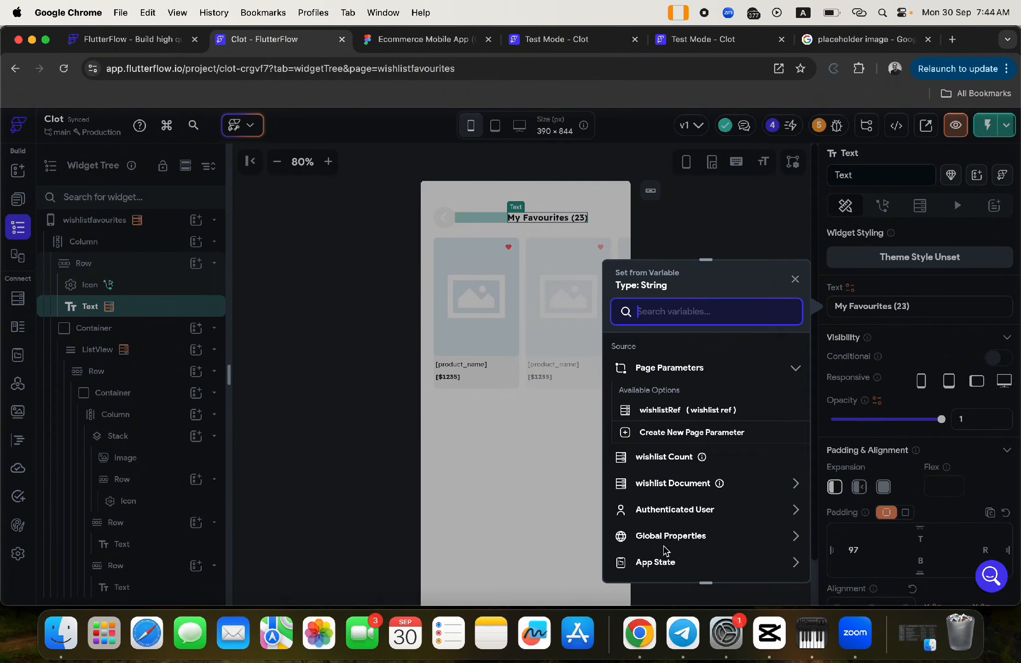
scroll(668, 529, down, 3)
click(660, 460)
click(654, 406)
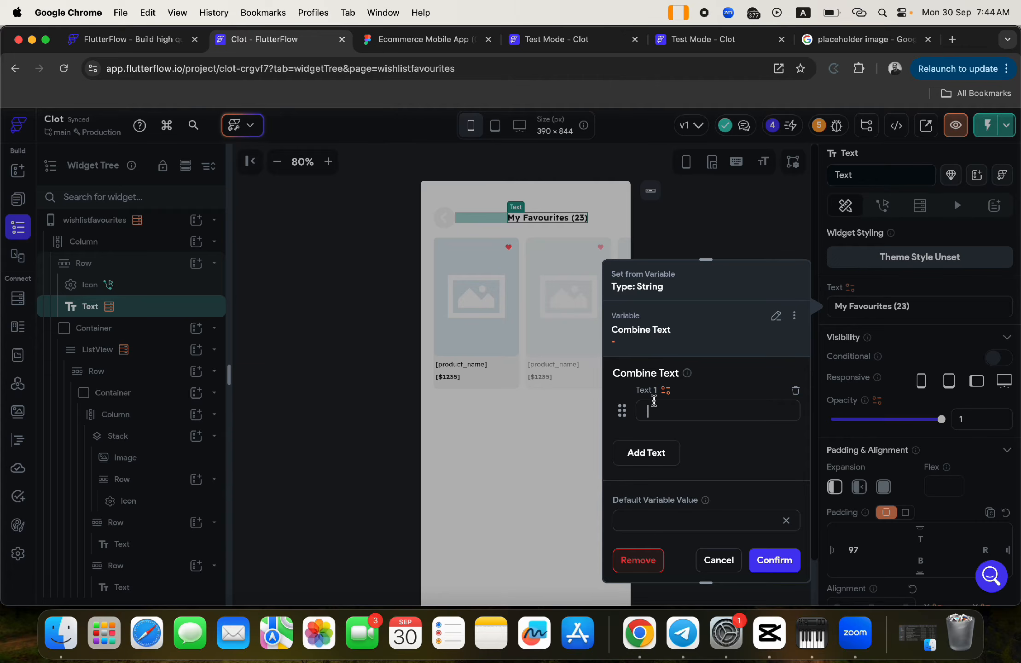
key(super+v)
drag(728, 411, 710, 405)
key(super+x)
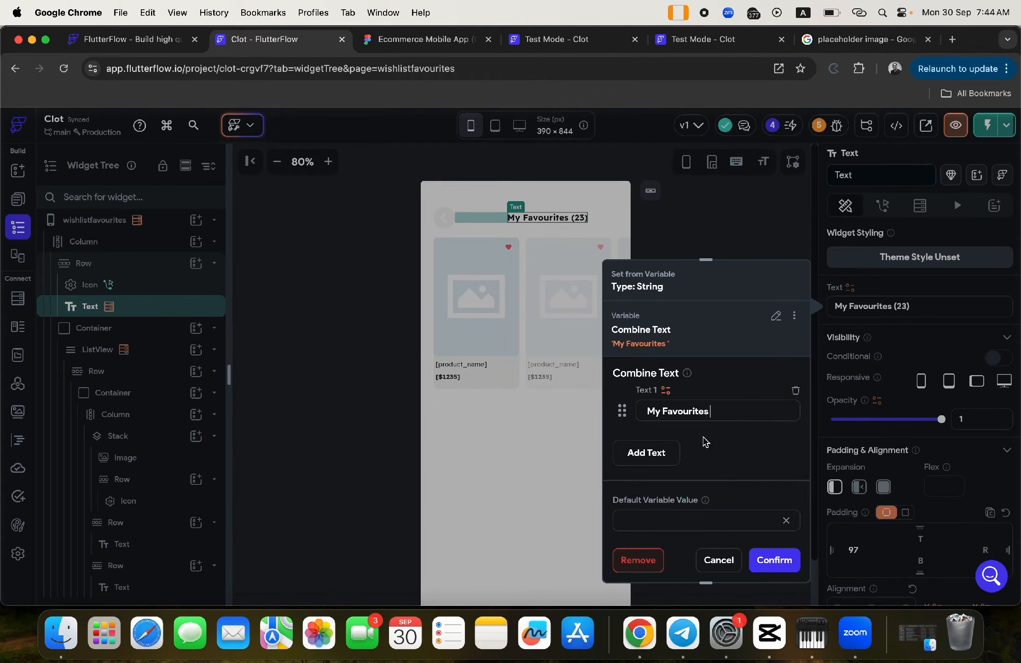
click(646, 453)
click(660, 463)
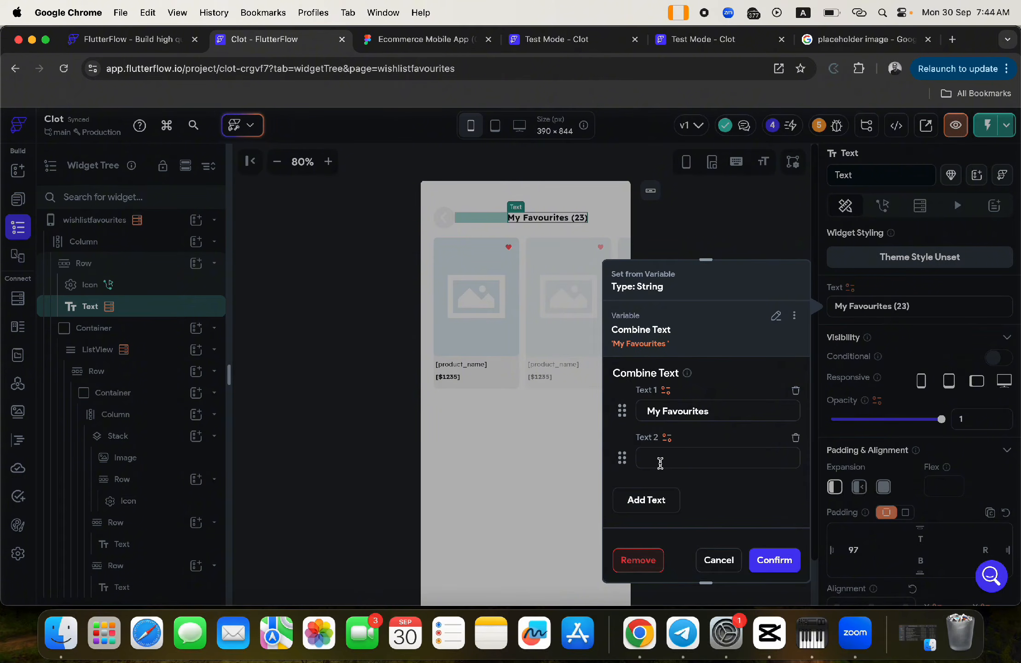
key(super+v)
key(BackSpace)
text(3)
click(648, 499)
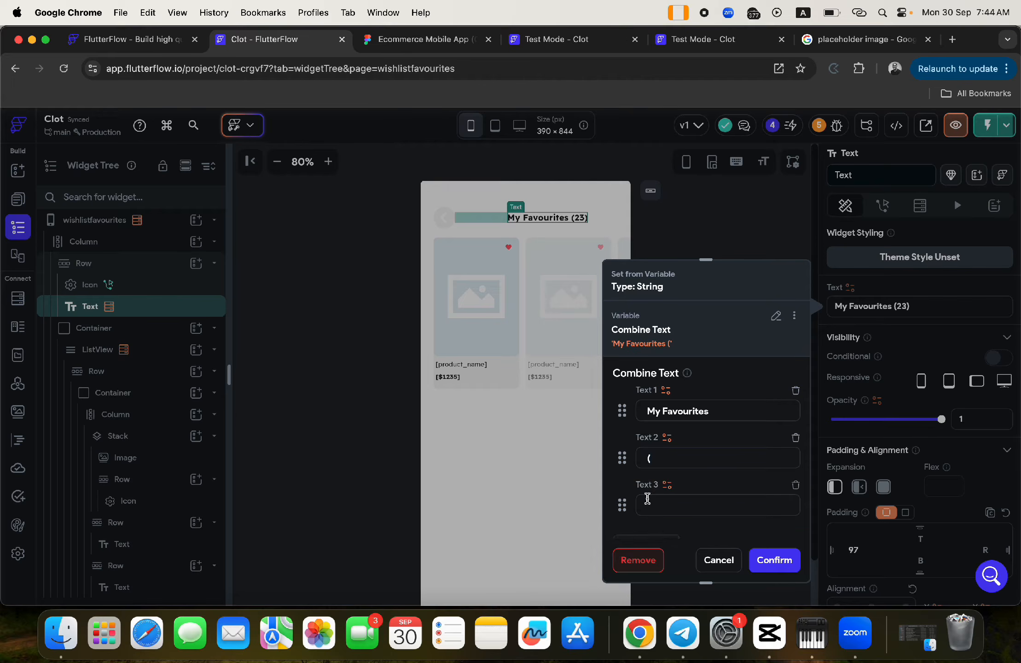
scroll(655, 505, down, 3)
text(23)
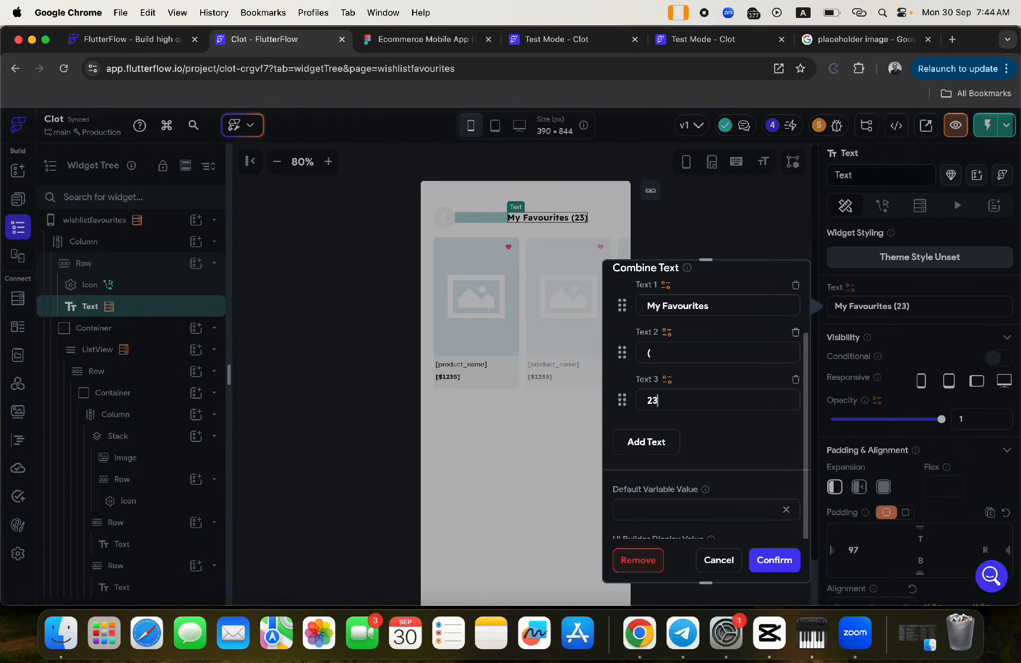
click(650, 442)
text((23))
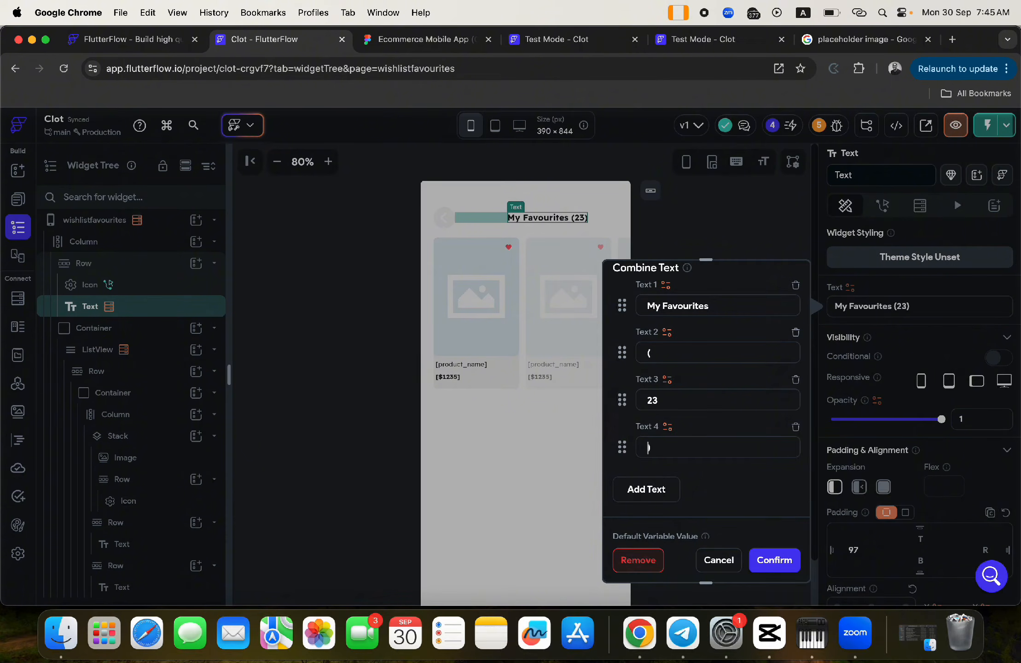
- Bind the third text piece to the wishlist Count and apply the combined heading
click(667, 379)
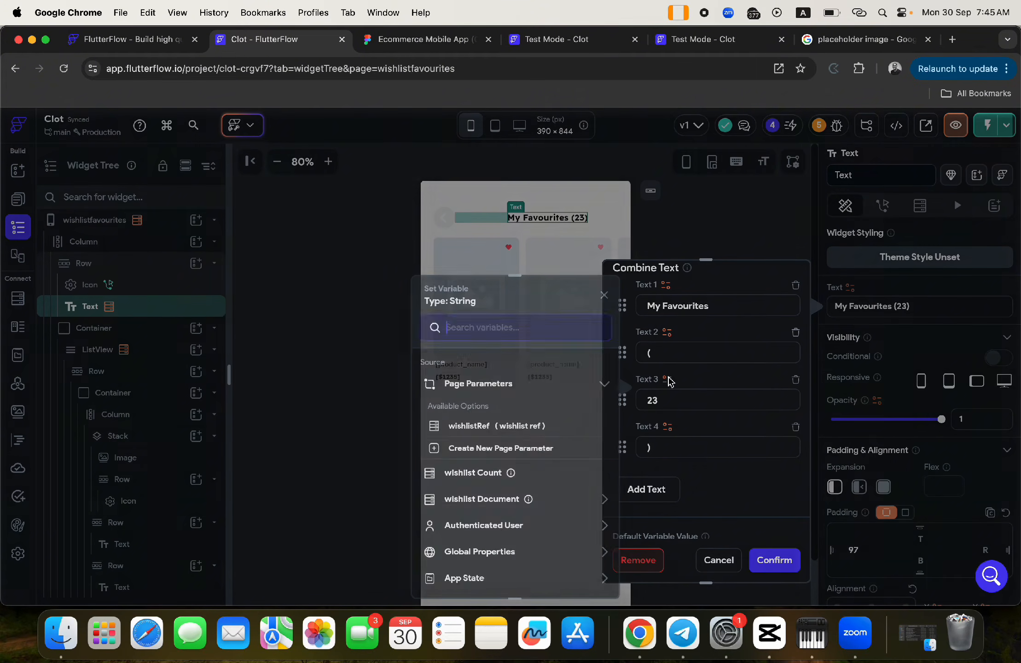
click(479, 474)
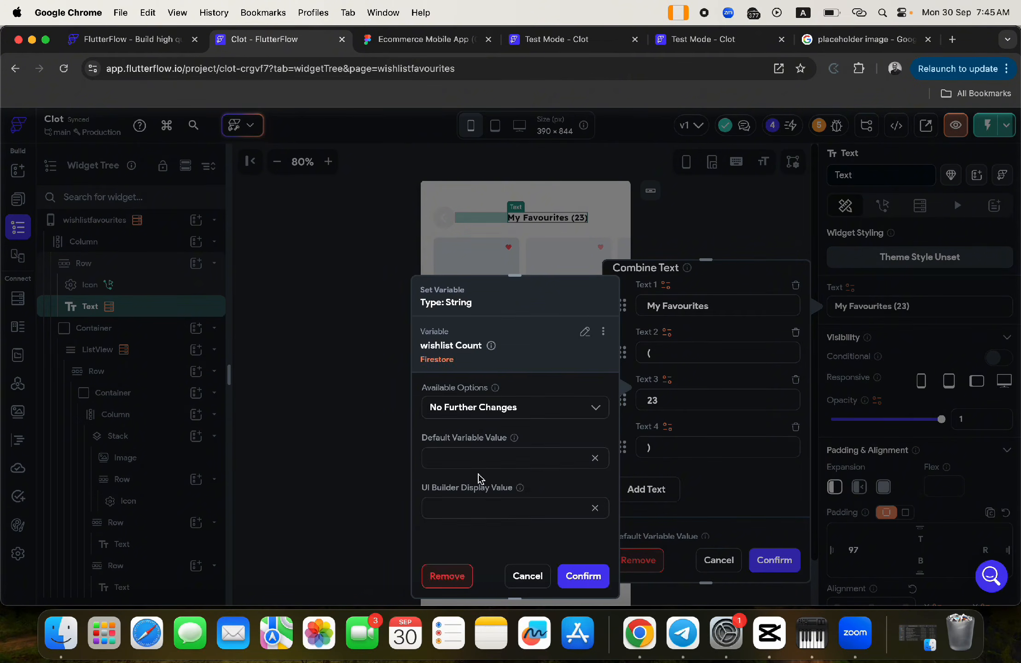
click(583, 575)
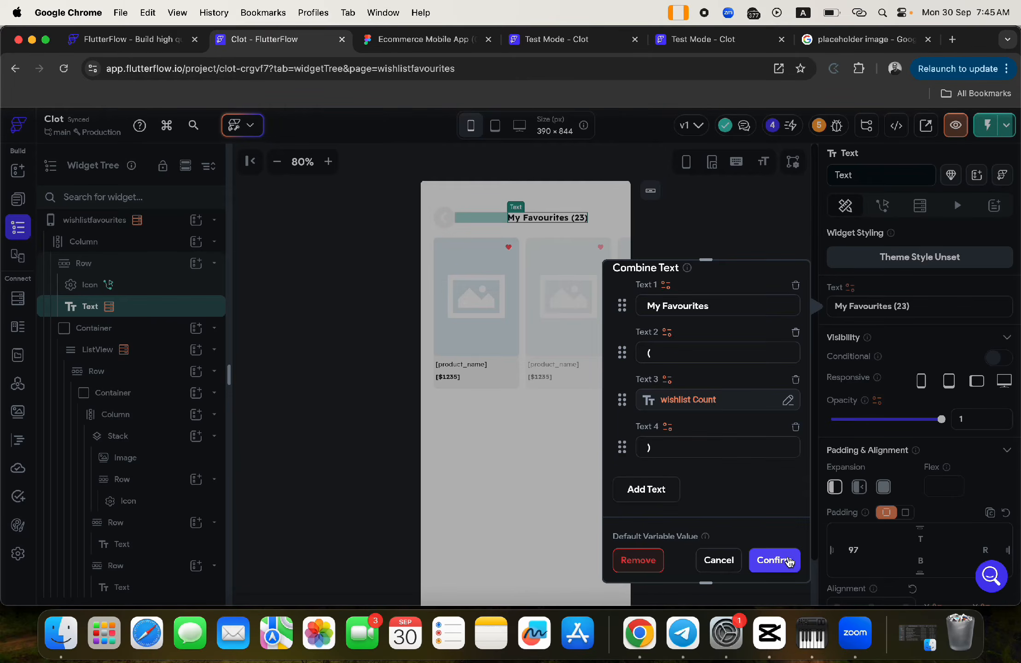
click(789, 563)
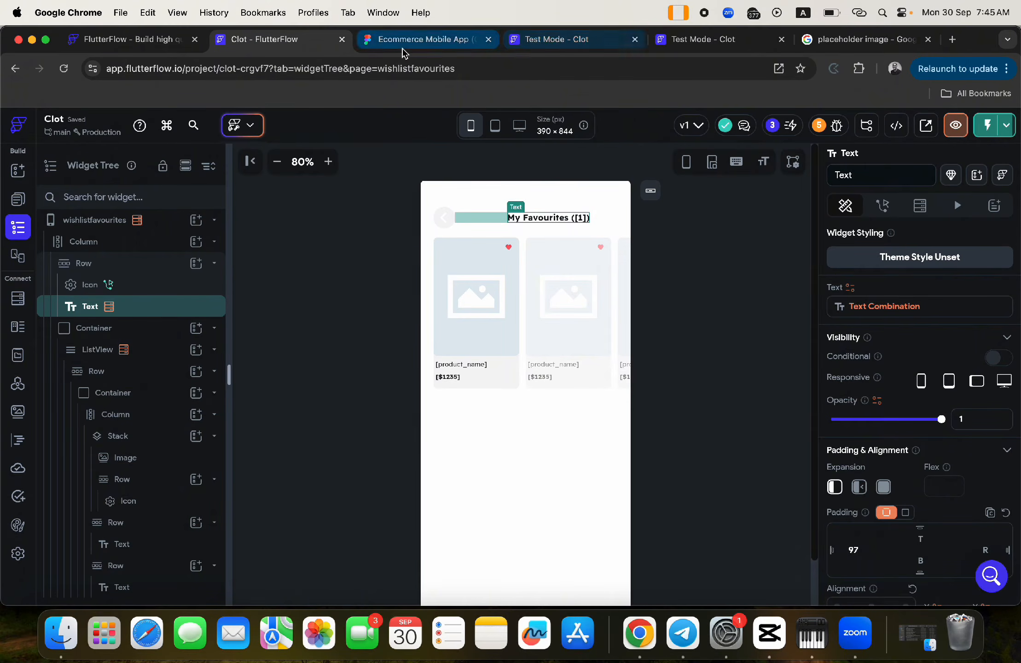
- Pan around the Figma Ecommerce Mobile App frames, from Search,Filter through Cart and Checkout to Settings
click(405, 46)
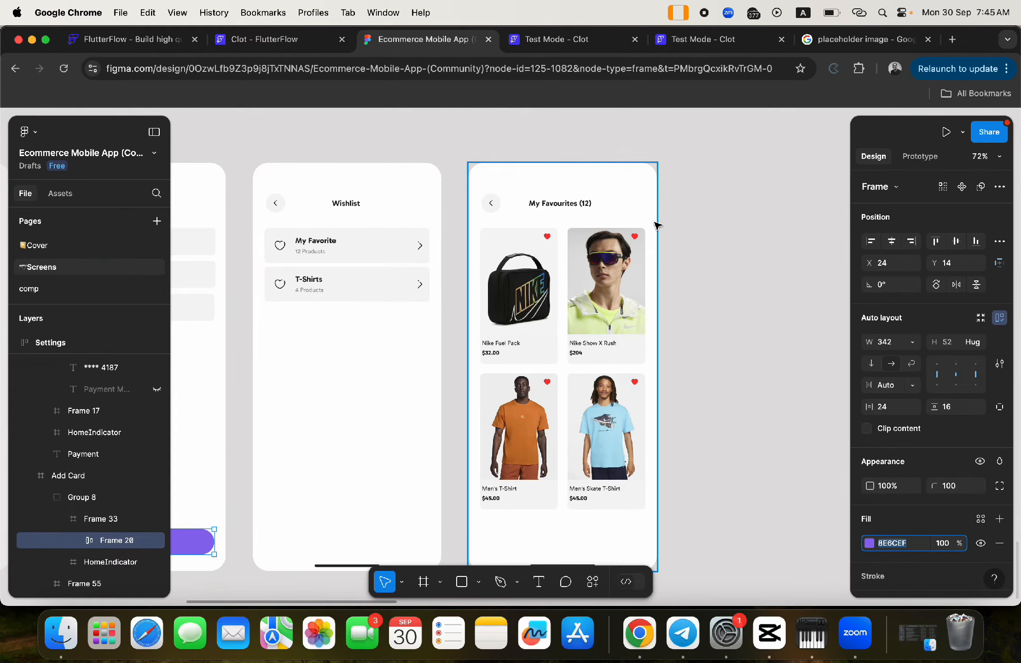
scroll(561, 329, down, 6)
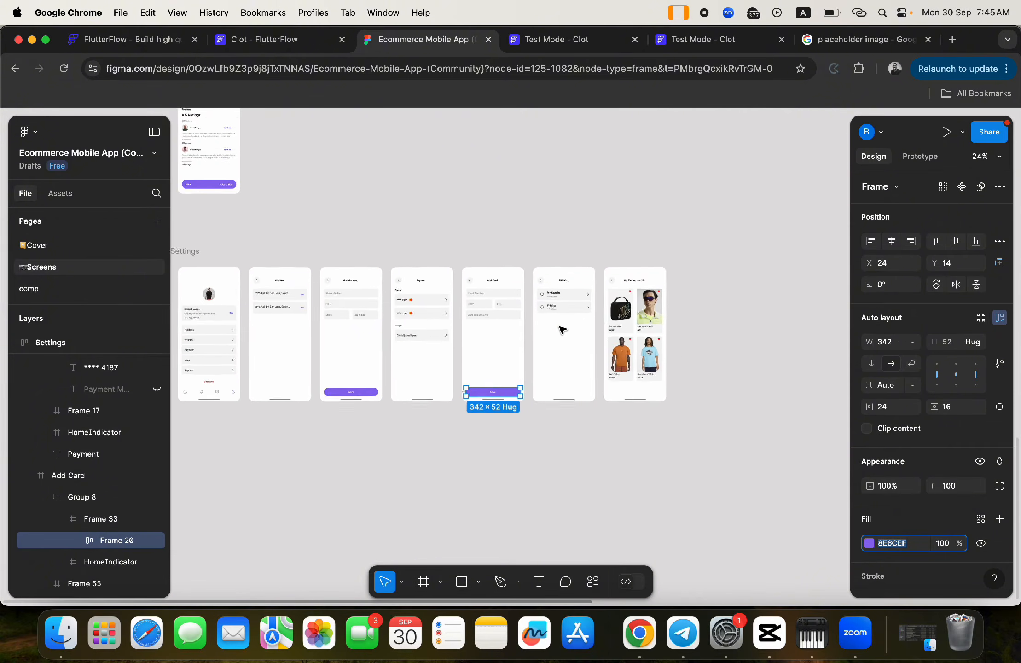
scroll(561, 329, right, 5)
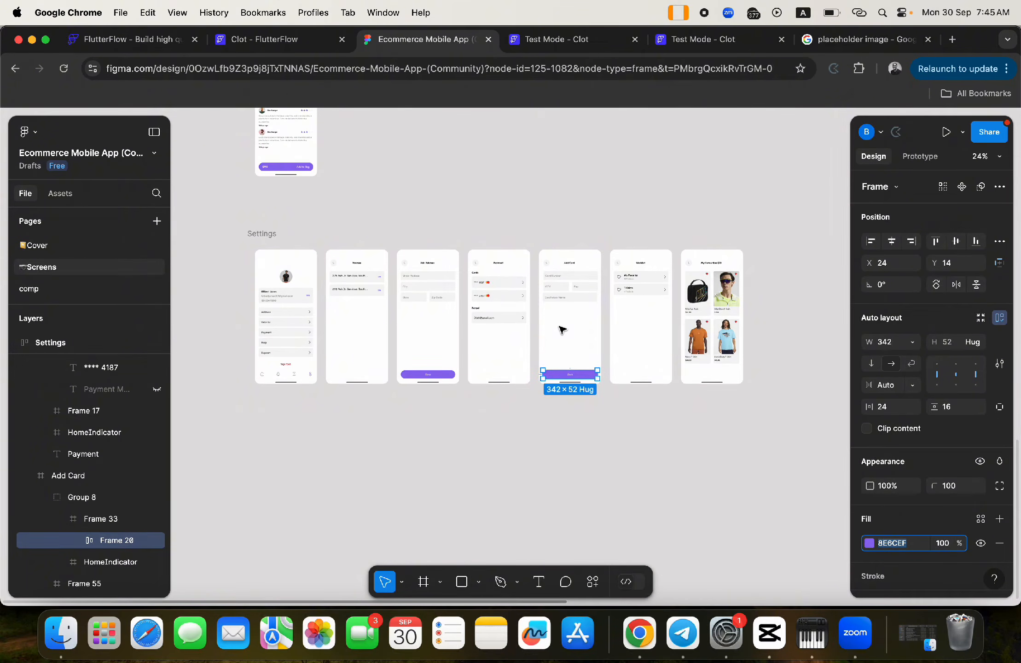
scroll(561, 329, up, 5)
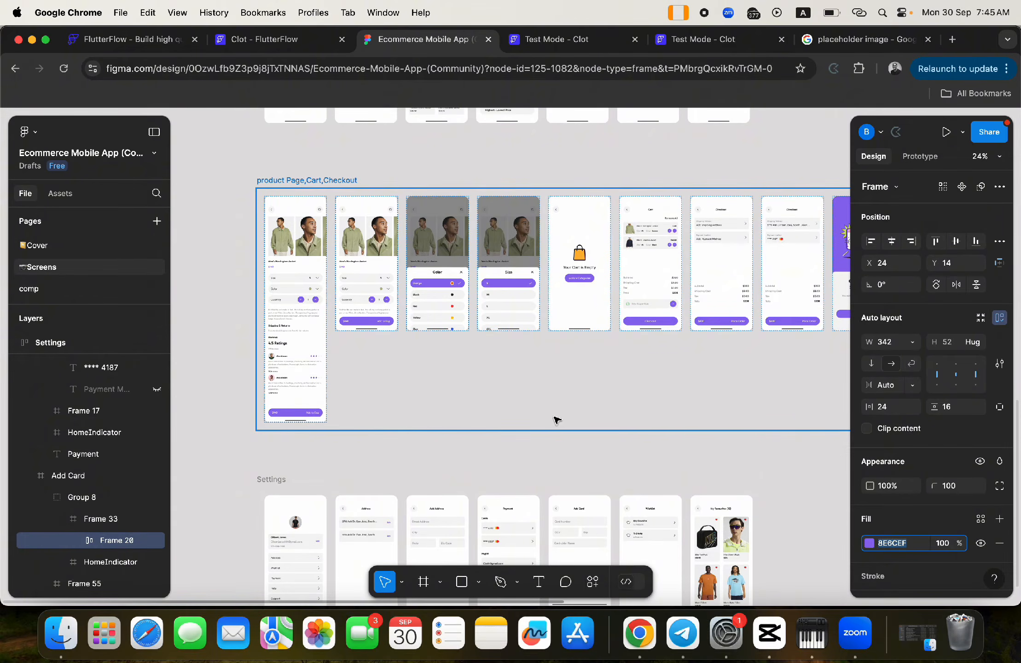
scroll(557, 420, down, 2)
scroll(557, 420, right, 4)
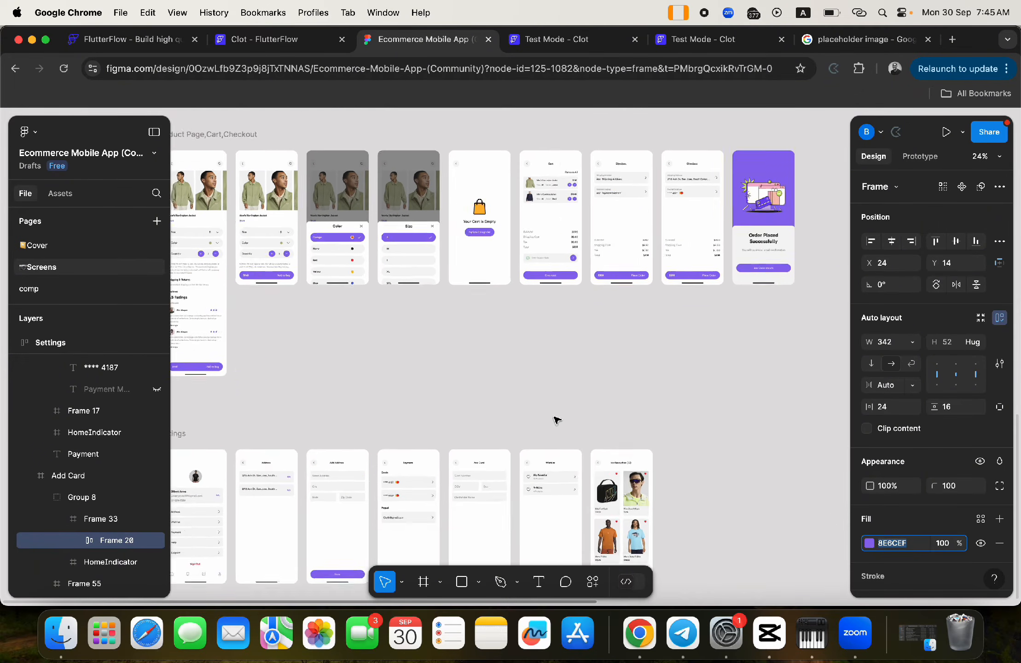
scroll(558, 420, left, 6)
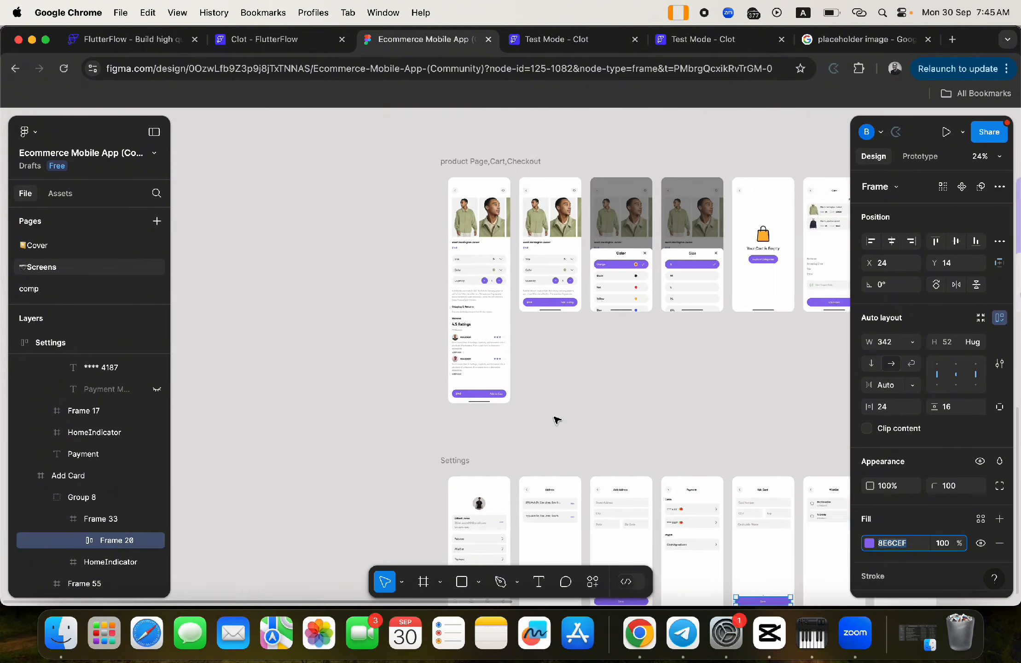
scroll(557, 420, up, 2)
scroll(557, 419, right, 2)
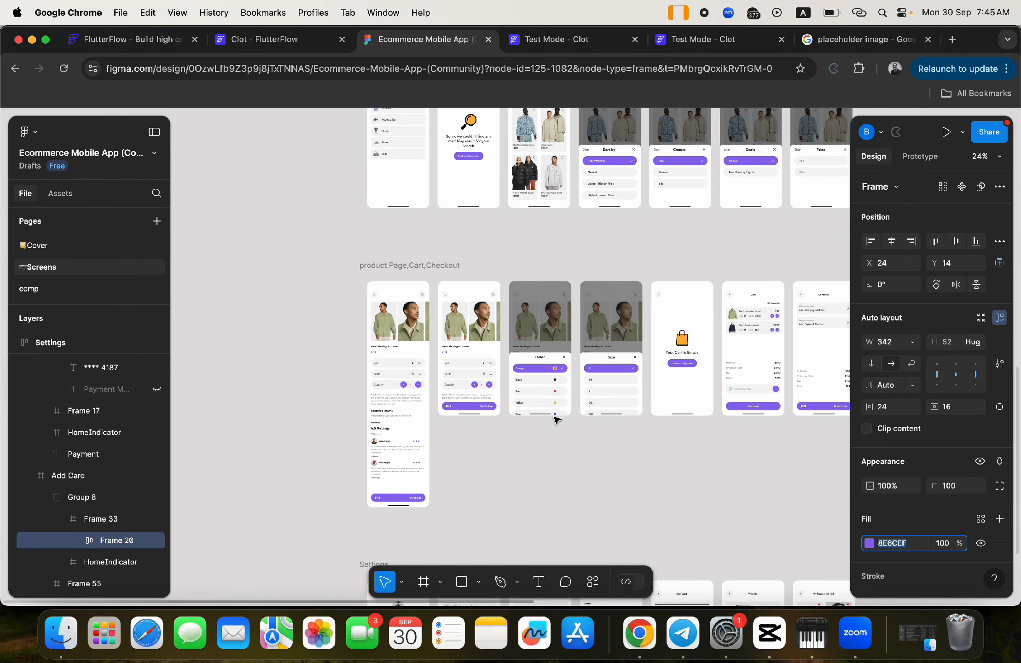
scroll(557, 420, up, 3)
scroll(557, 420, right, 3)
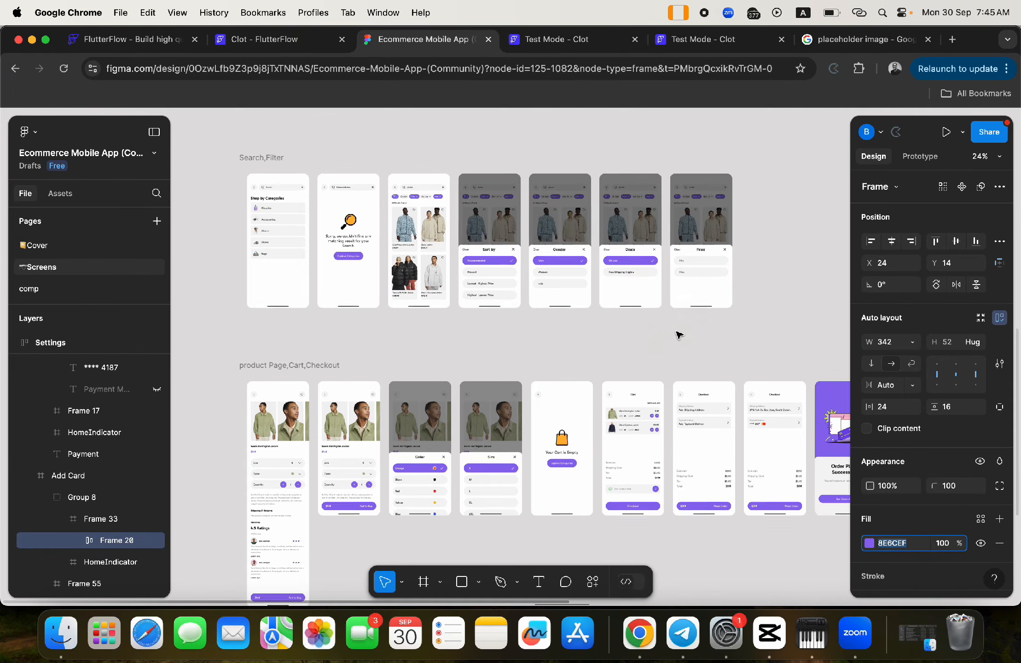
scroll(679, 335, down, 5)
scroll(679, 335, right, 2)
scroll(679, 335, left, 2)
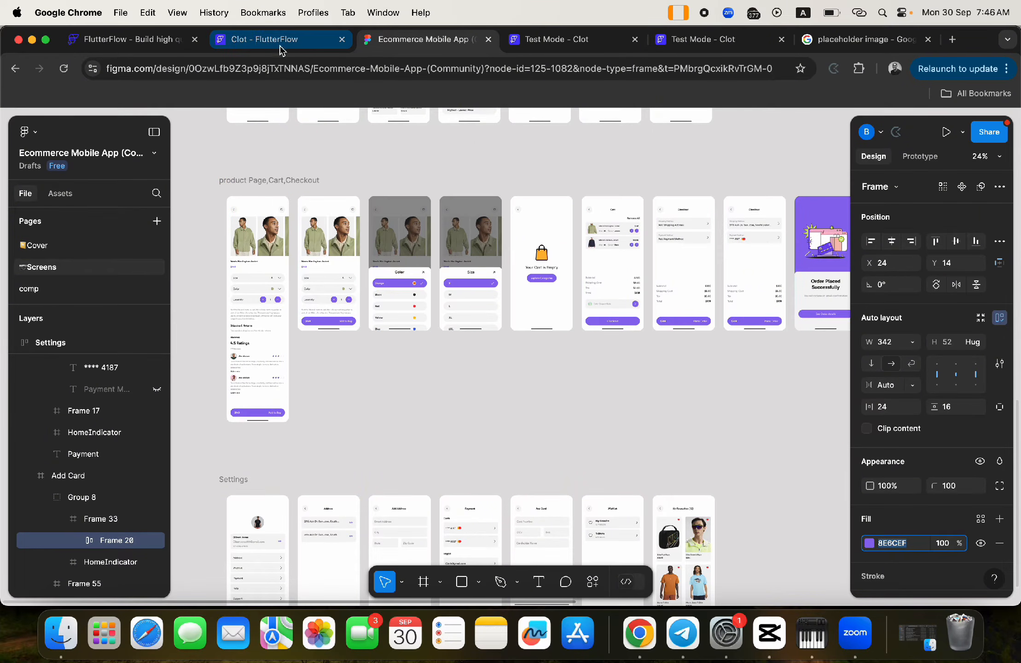
- Glance at both Test Mode sessions, then show the Clot project's page list in the editor
click(258, 43)
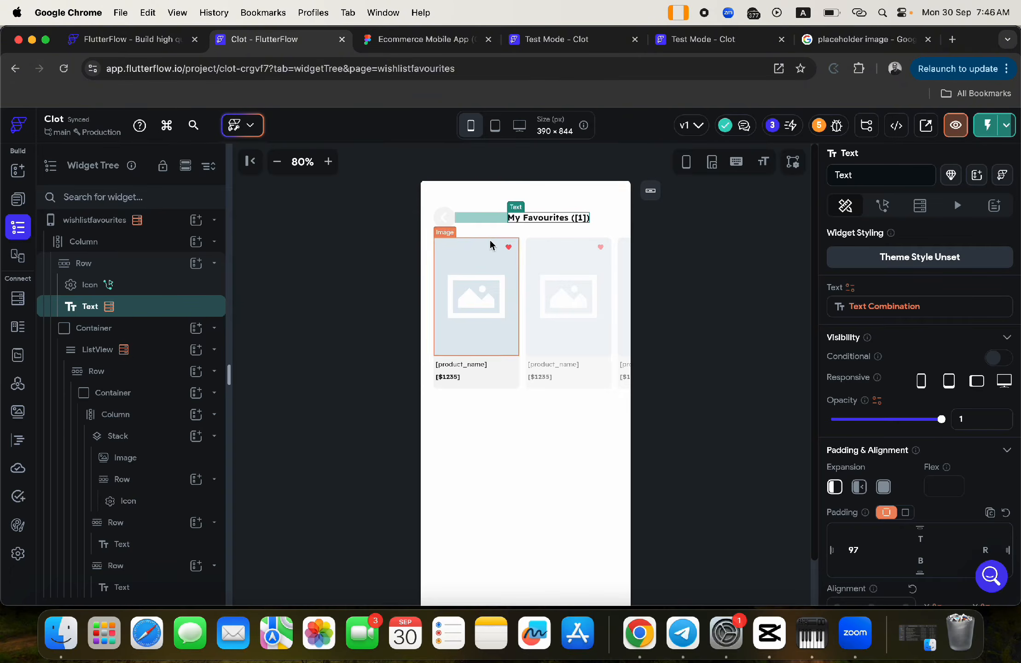
click(536, 40)
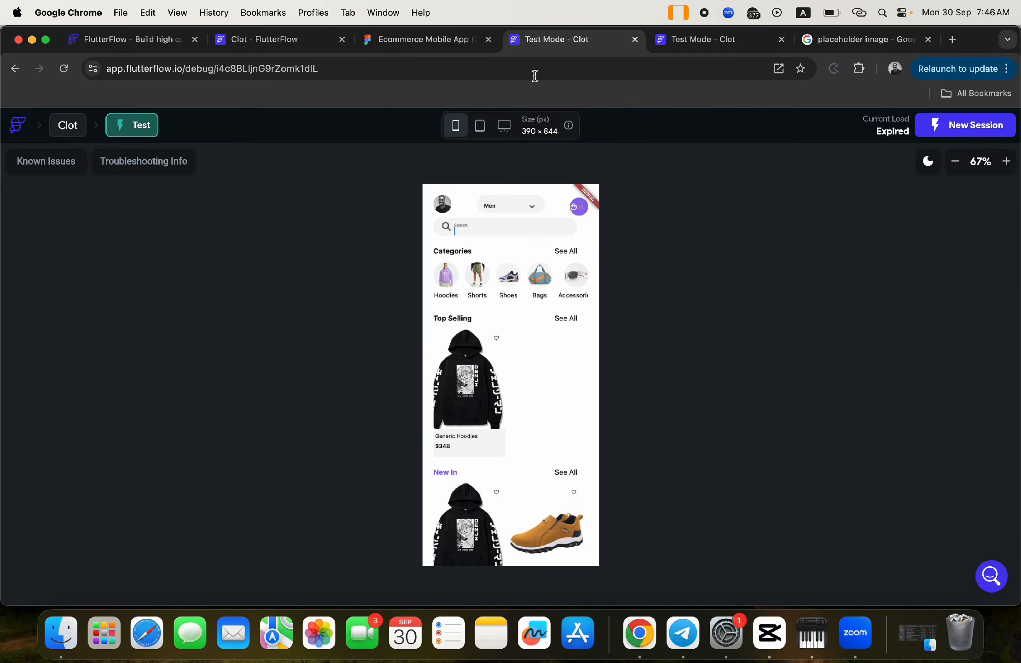
click(693, 39)
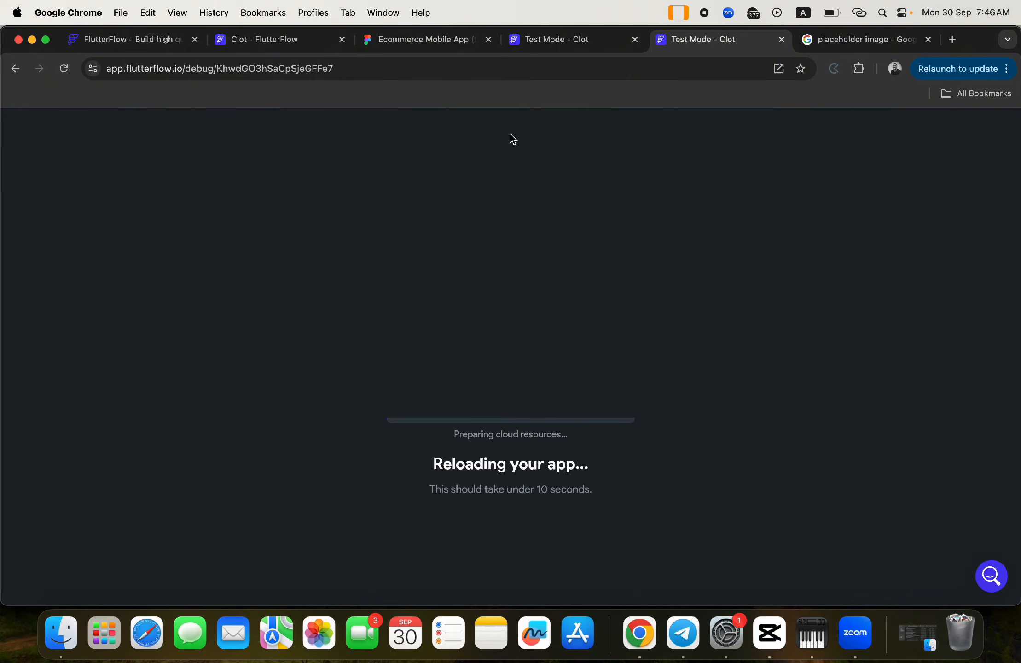
click(295, 44)
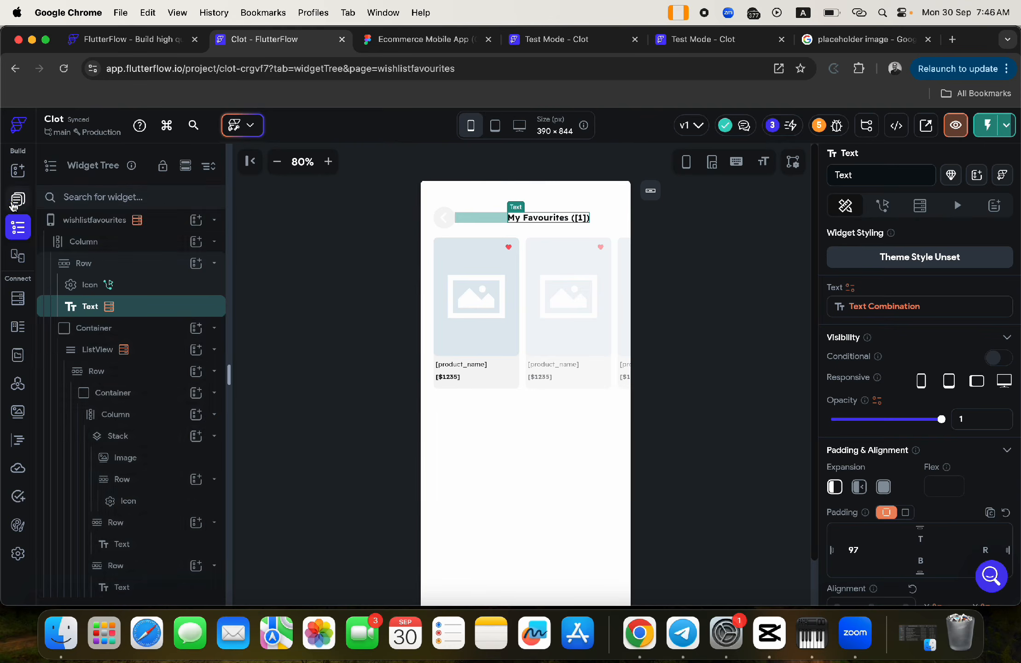
click(15, 202)
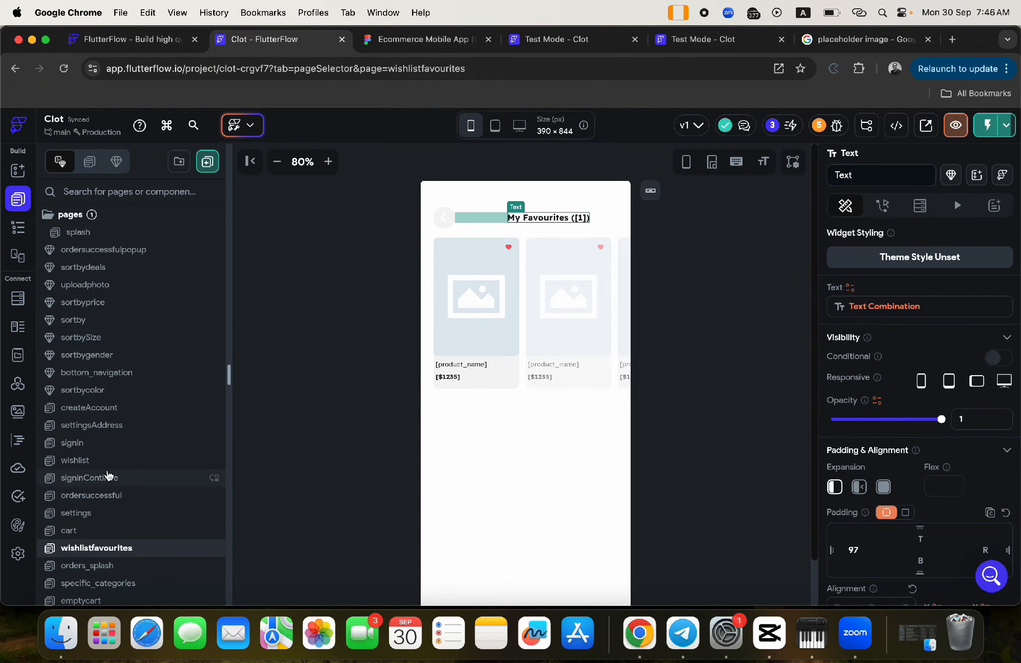
- Add the bottom_navigation component as a child of the home page's Stack
scroll(106, 474, down, 8)
click(102, 416)
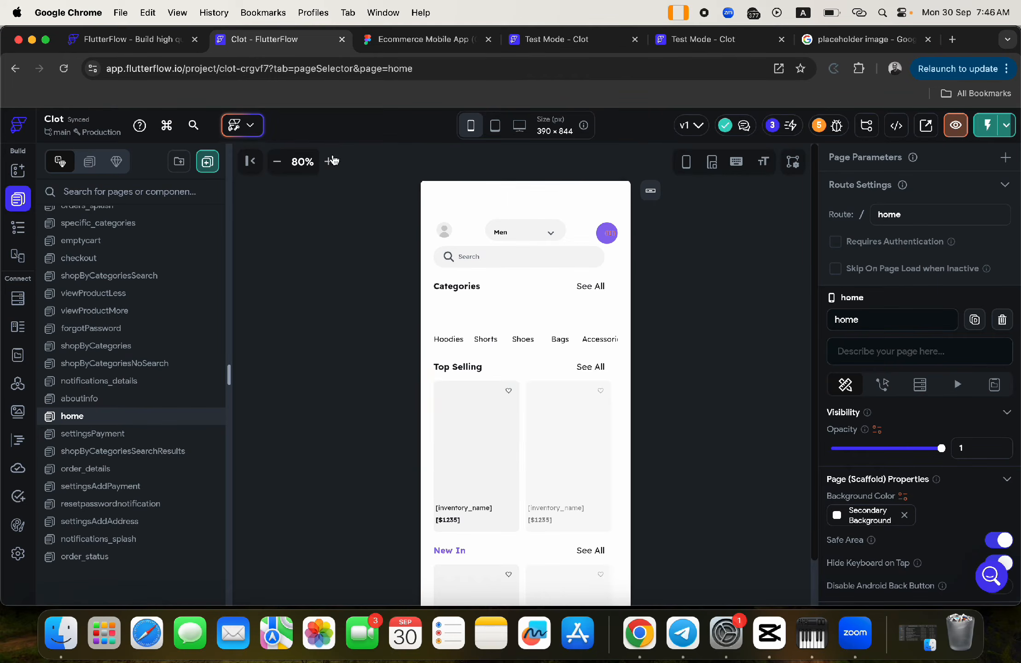
click(280, 165)
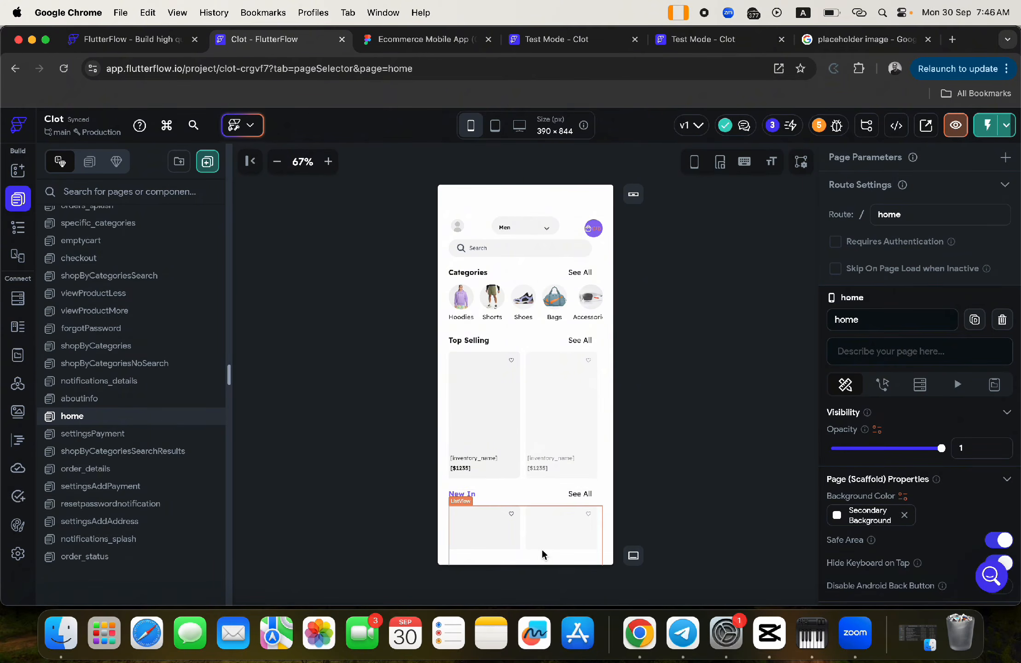
click(18, 227)
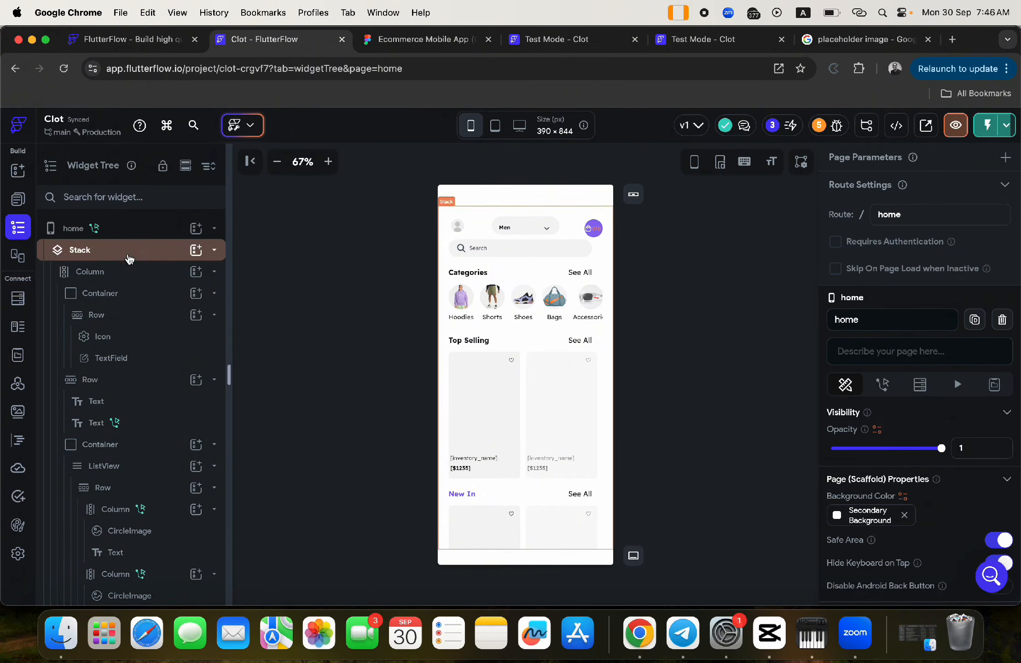
click(130, 253)
click(115, 277)
click(114, 277)
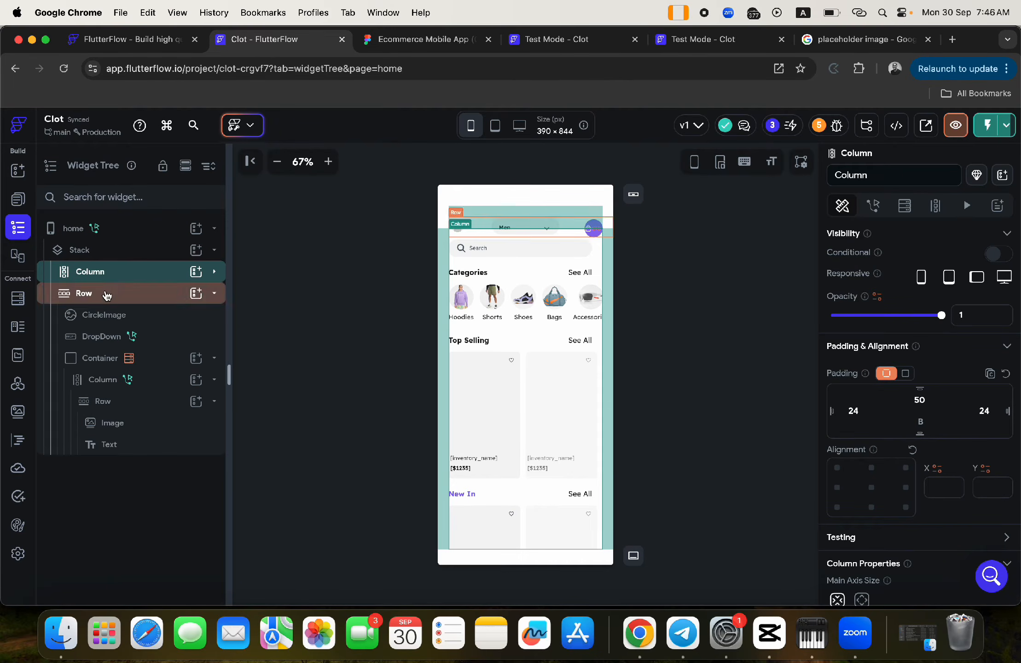
click(107, 296)
click(106, 296)
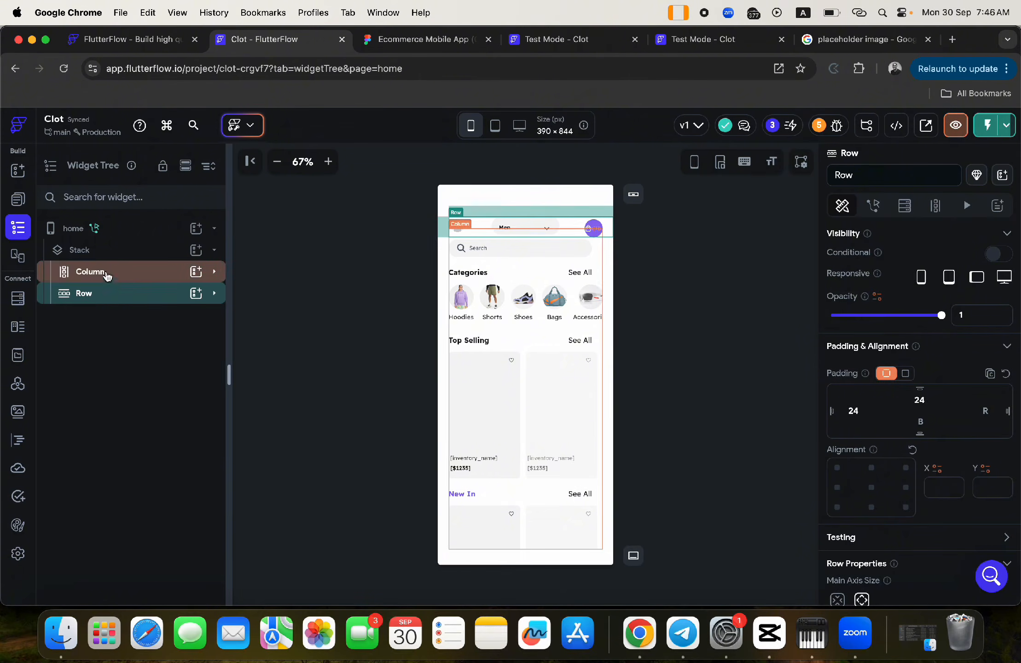
click(100, 251)
click(196, 250)
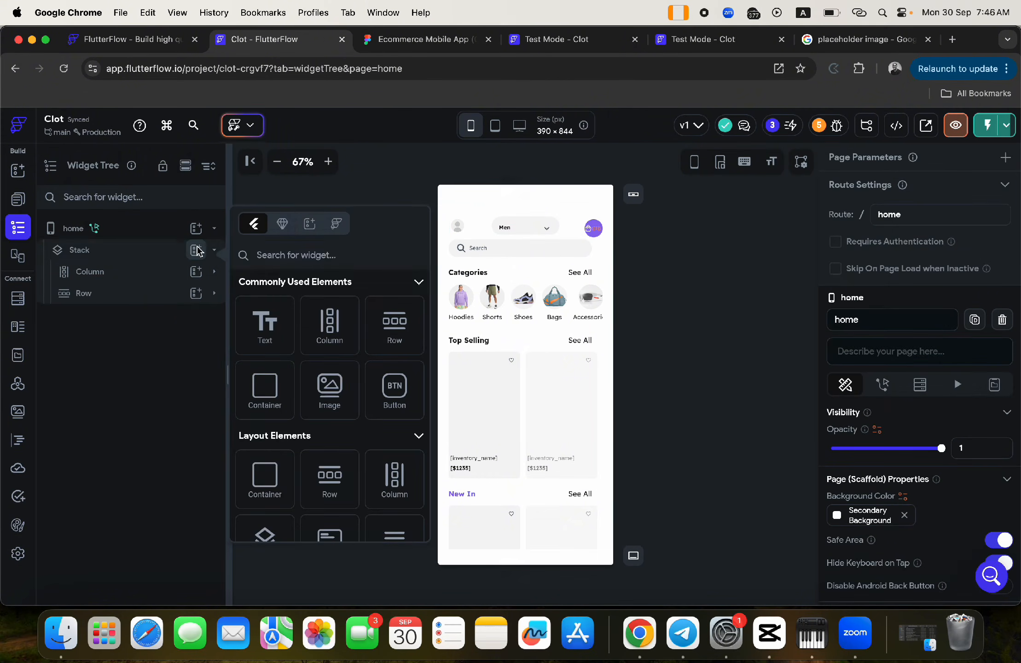
click(281, 224)
scroll(362, 427, down, 5)
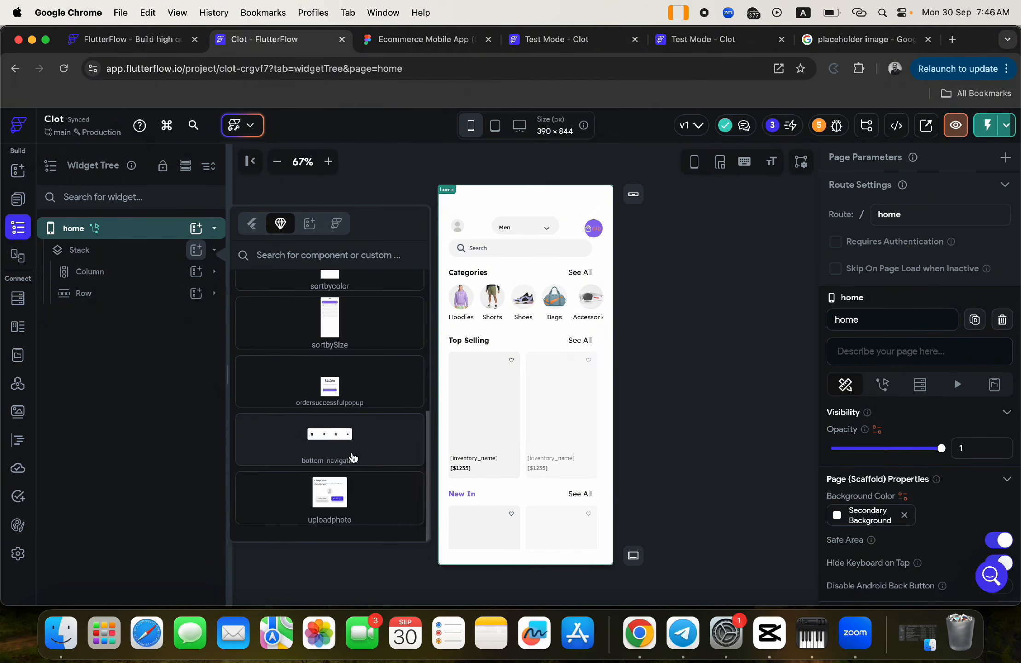
click(340, 441)
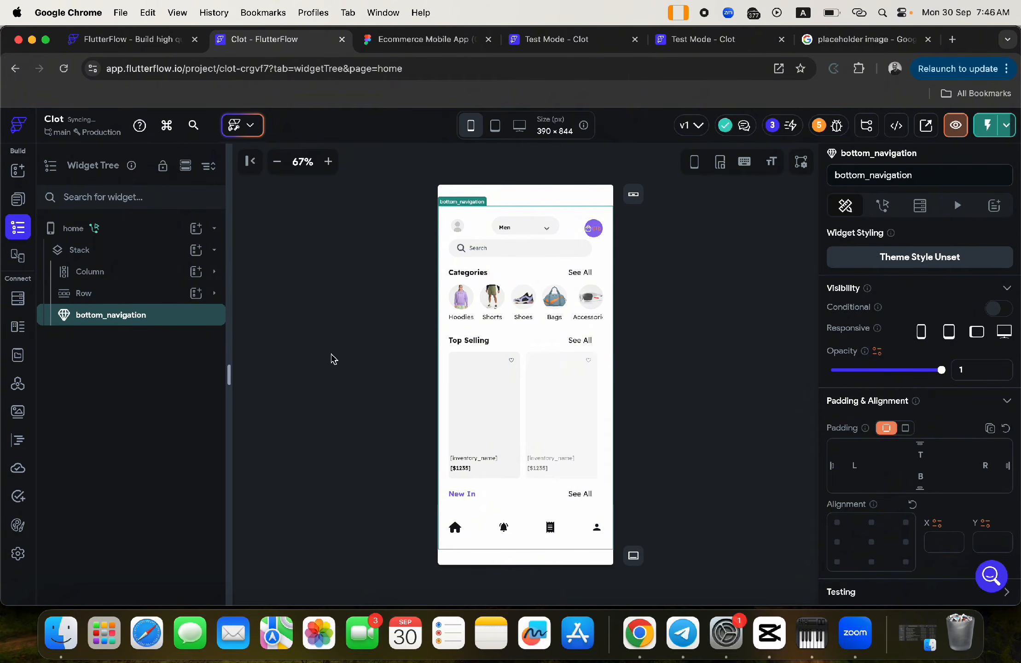
- Switch the editor to the settings page
click(18, 199)
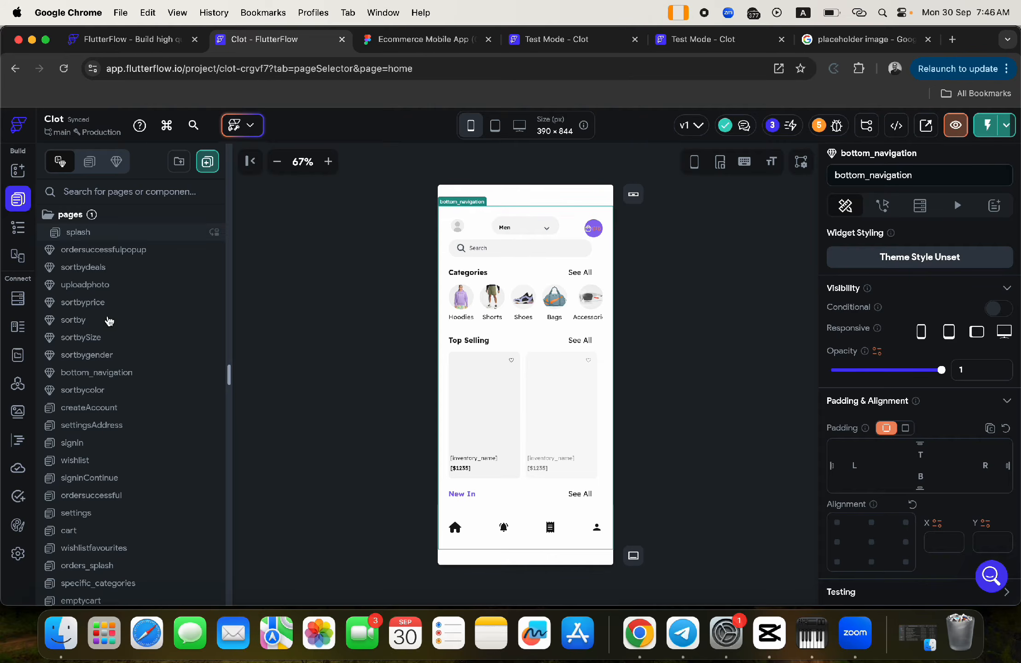
scroll(118, 405, down, 10)
scroll(94, 343, up, 5)
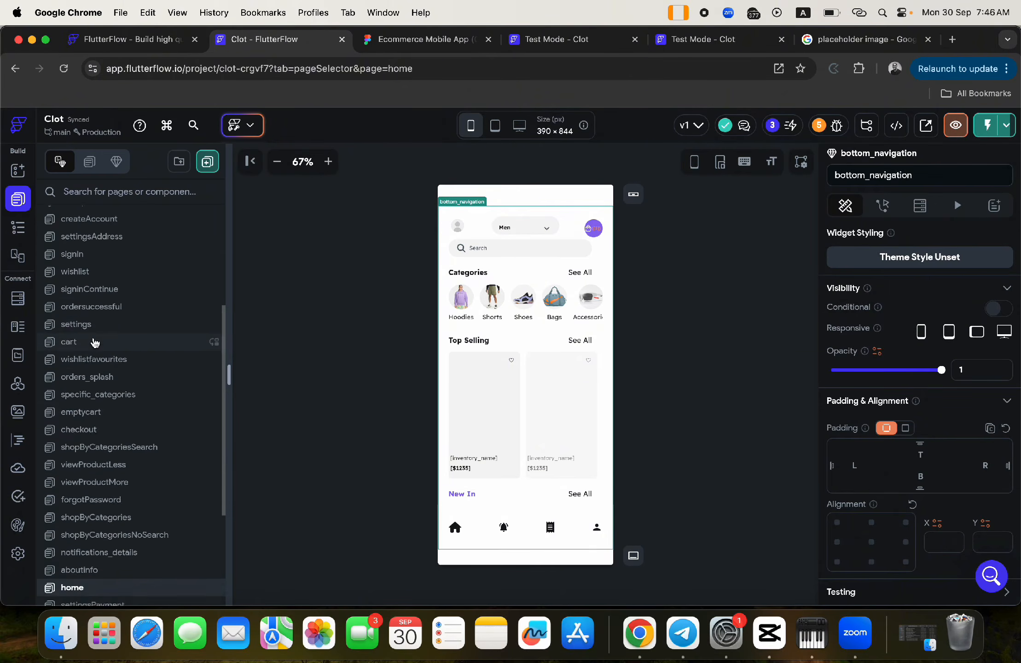
scroll(95, 343, up, 1)
click(93, 340)
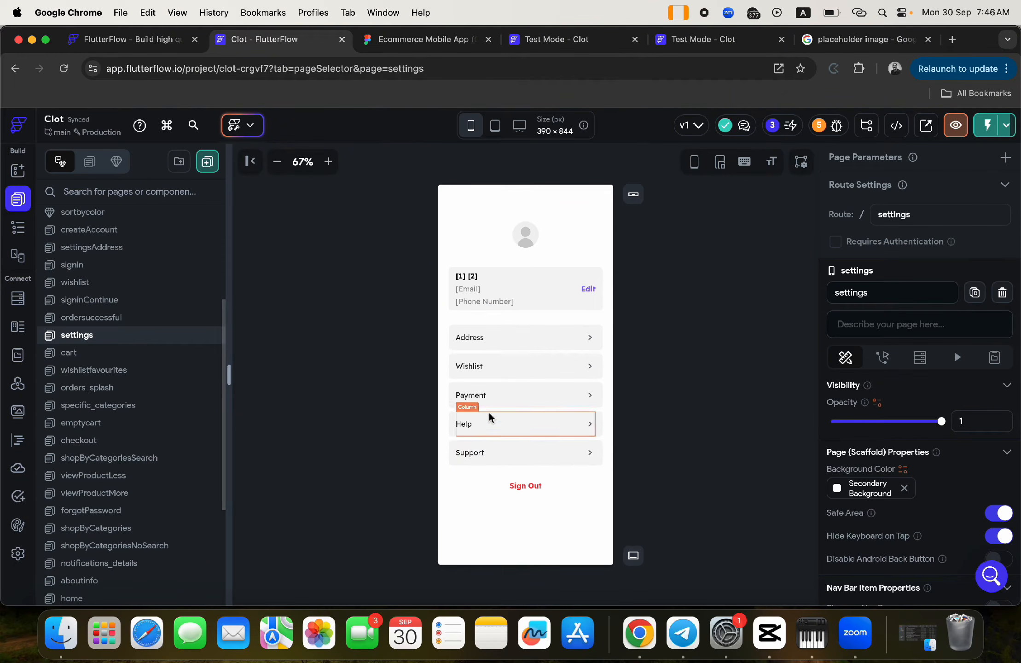
click(452, 375)
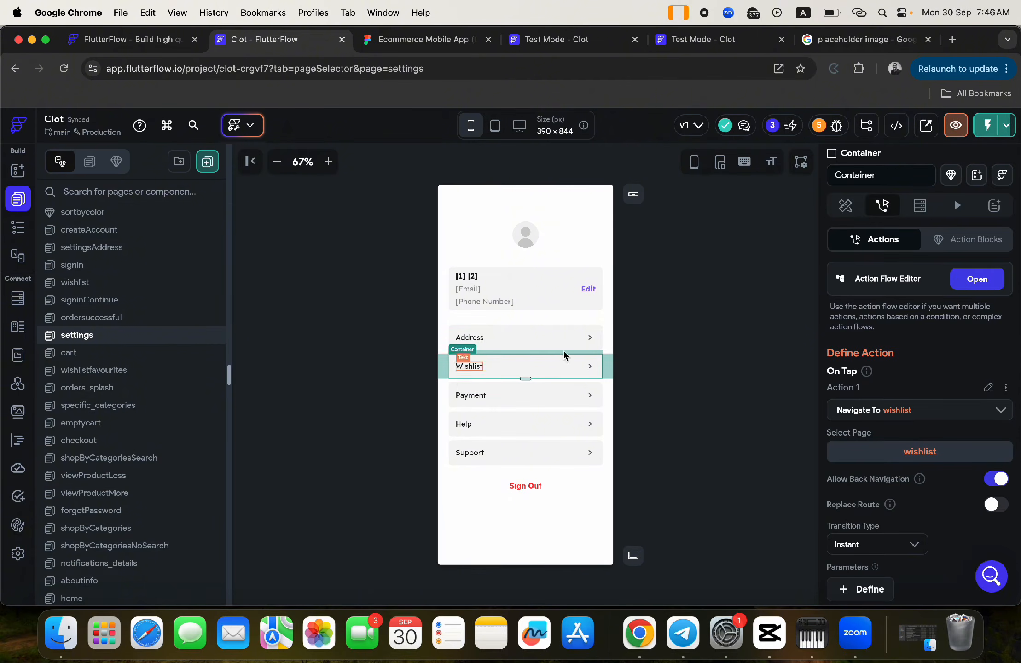
click(450, 408)
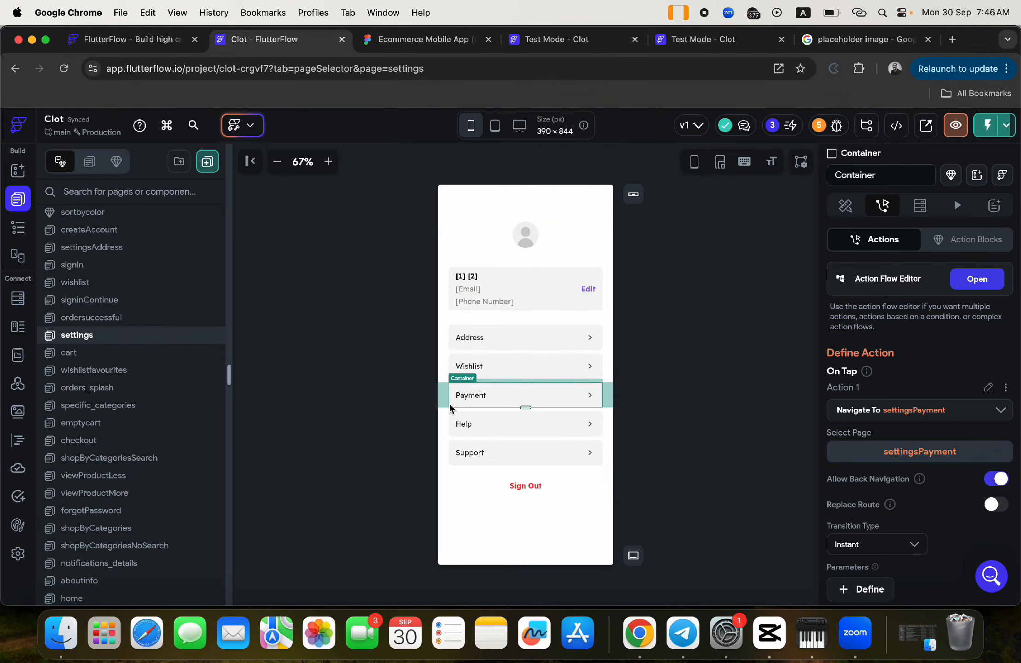
click(451, 351)
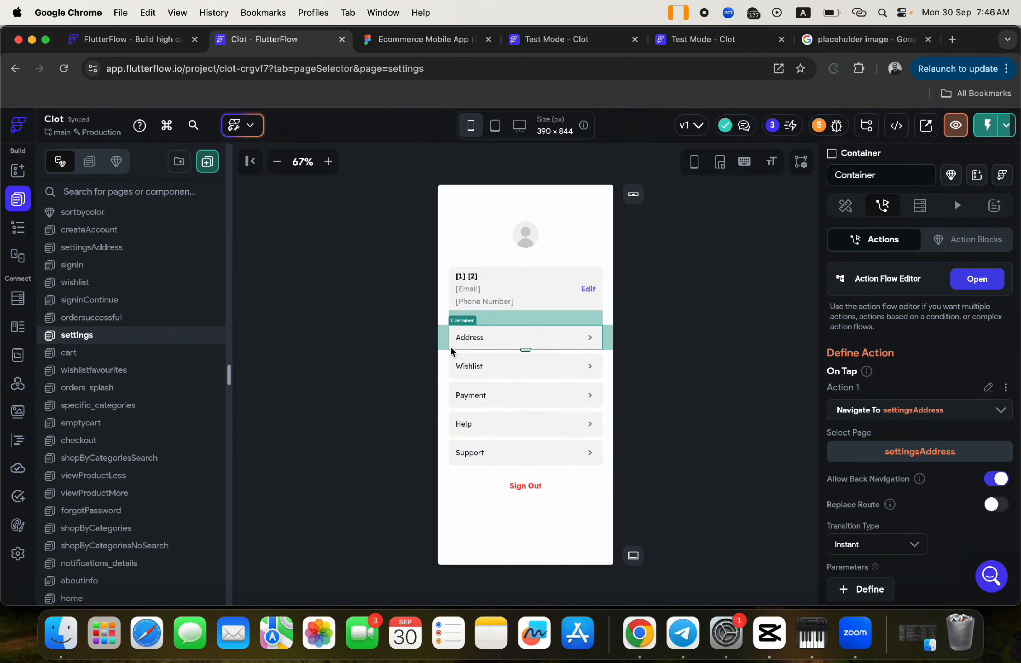
click(452, 455)
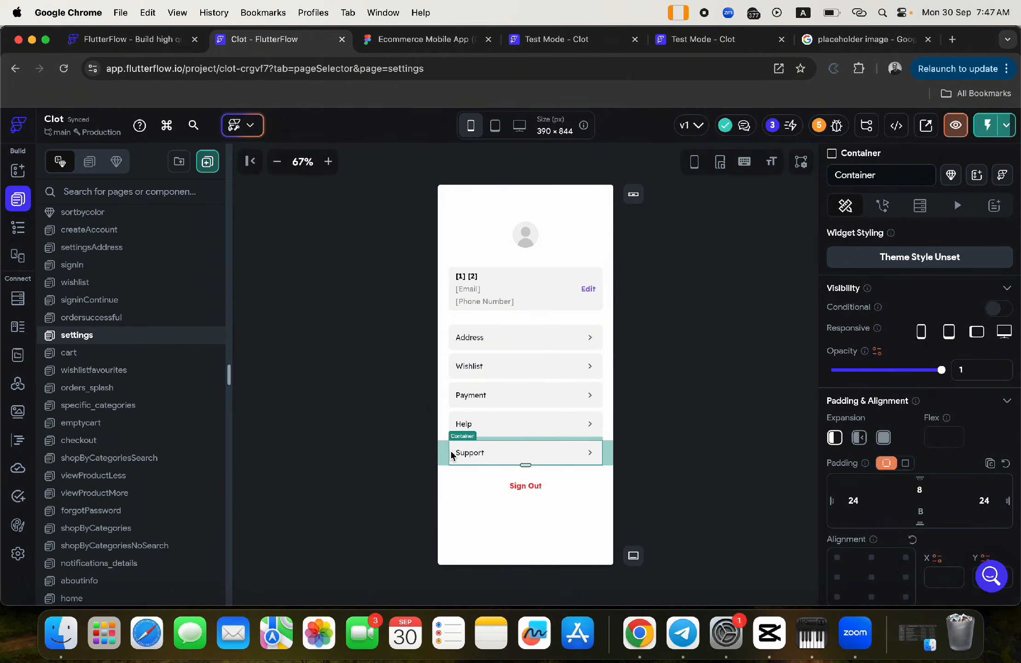
click(882, 206)
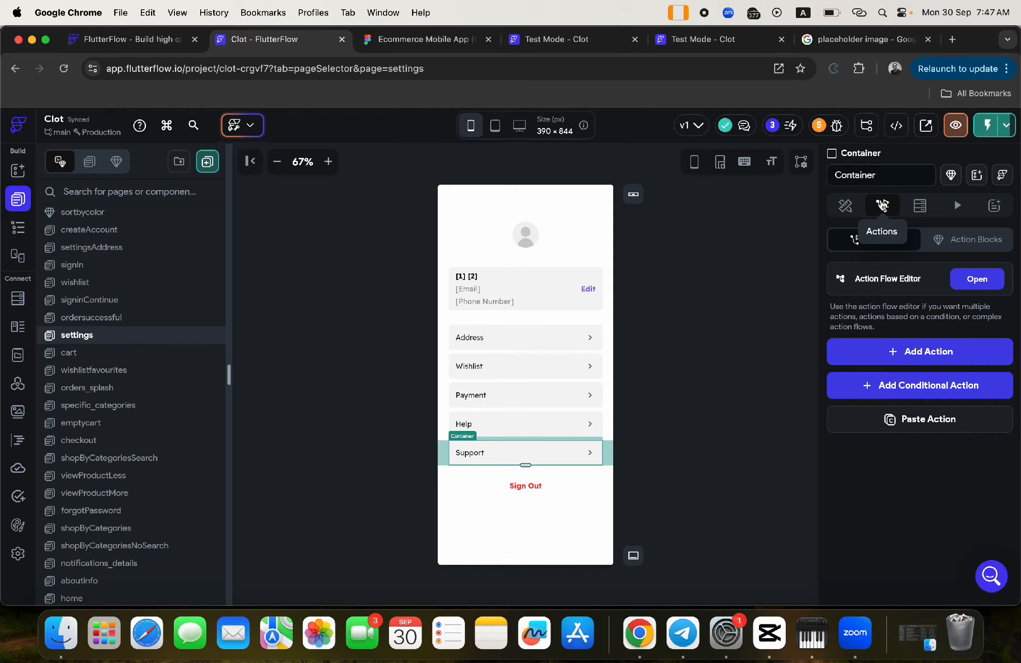
click(929, 361)
click(870, 446)
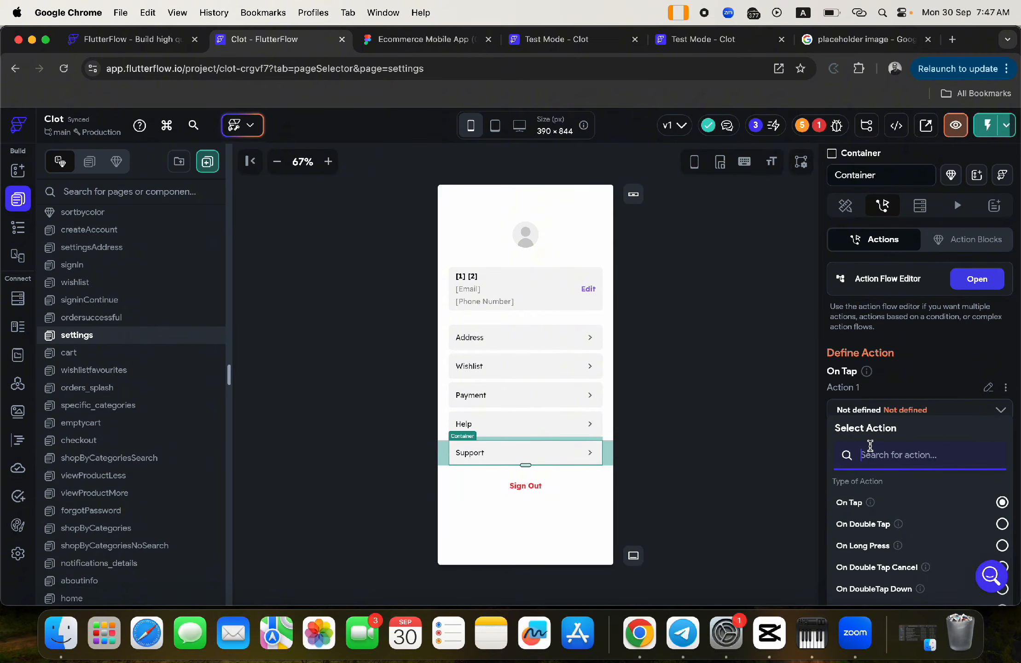
text(launch)
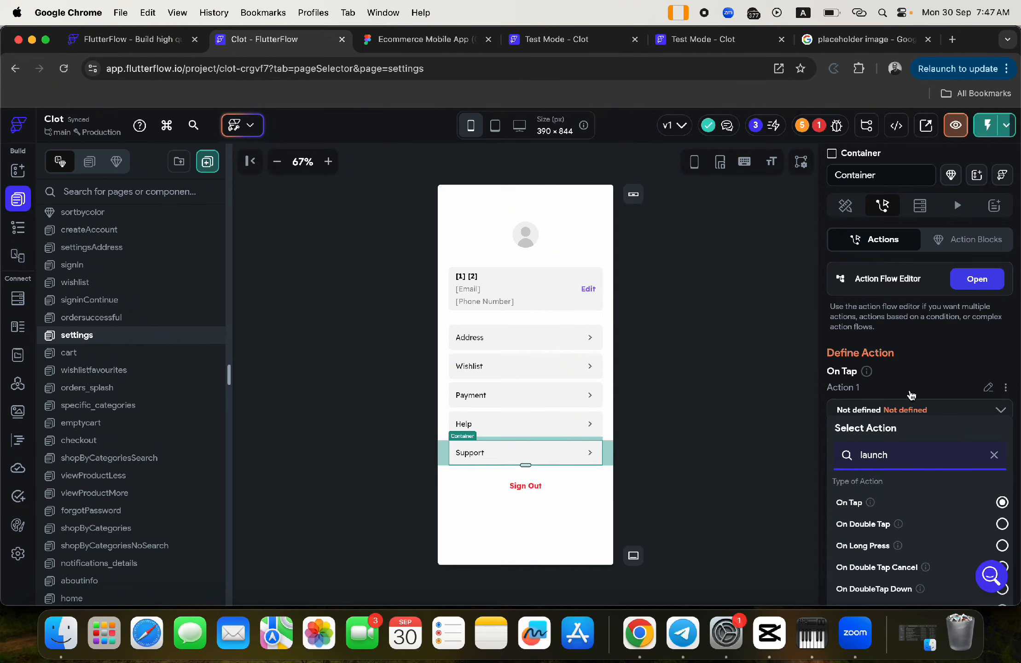
scroll(911, 395, down, 5)
click(872, 586)
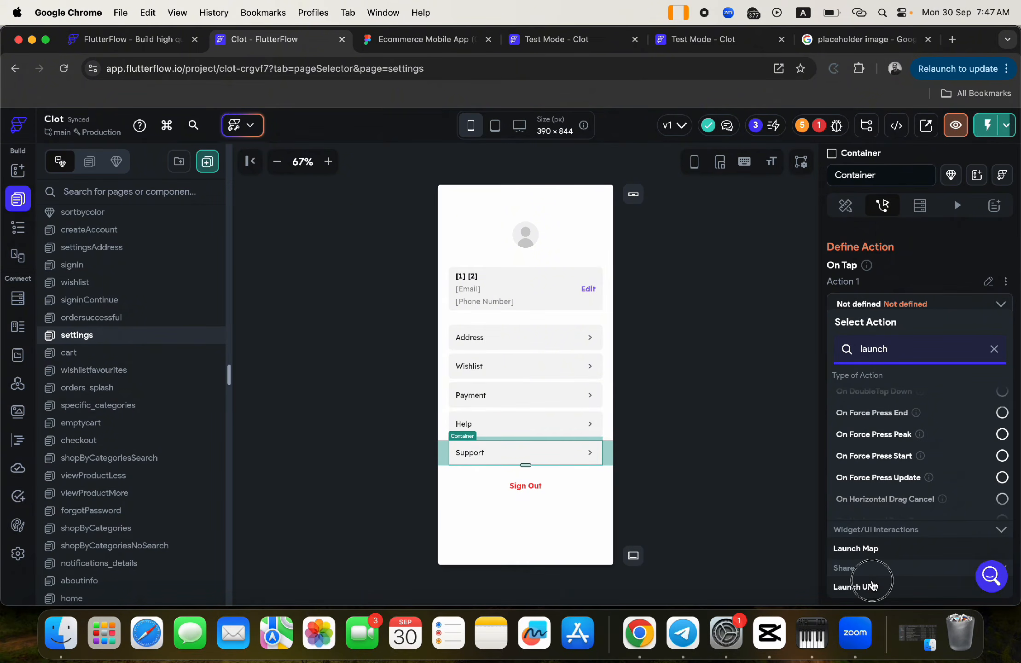
click(855, 390)
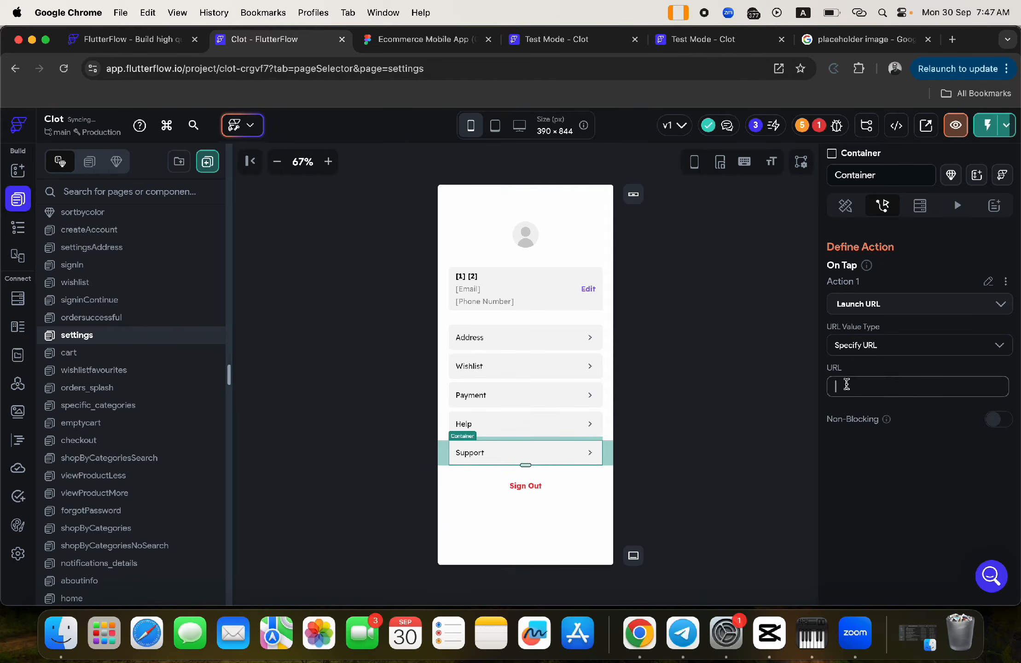
text(https://wa)
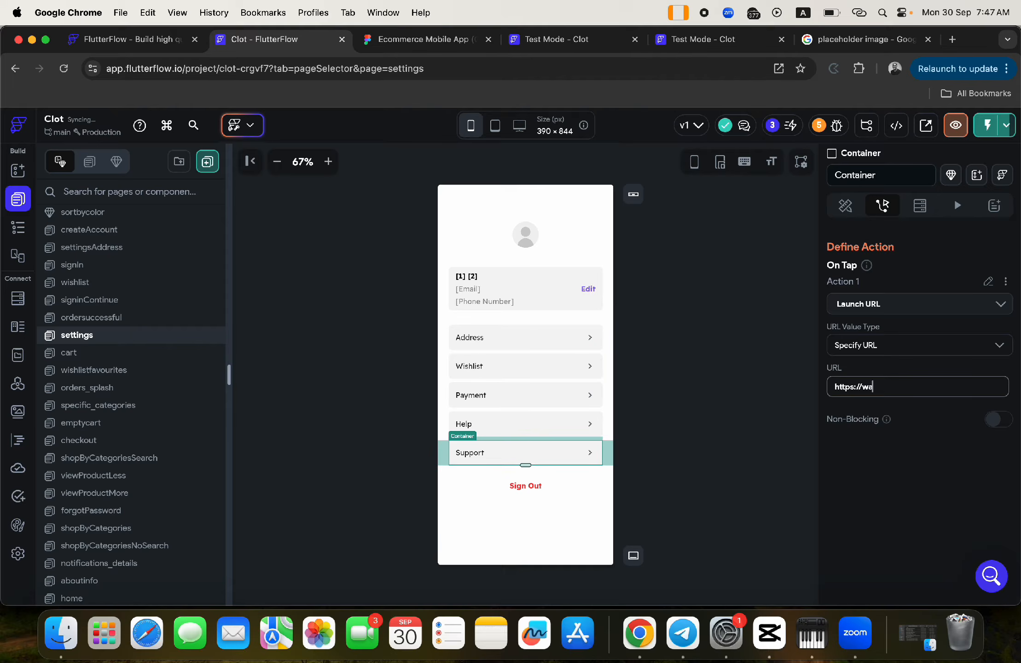
text(.me/+2340000000000)
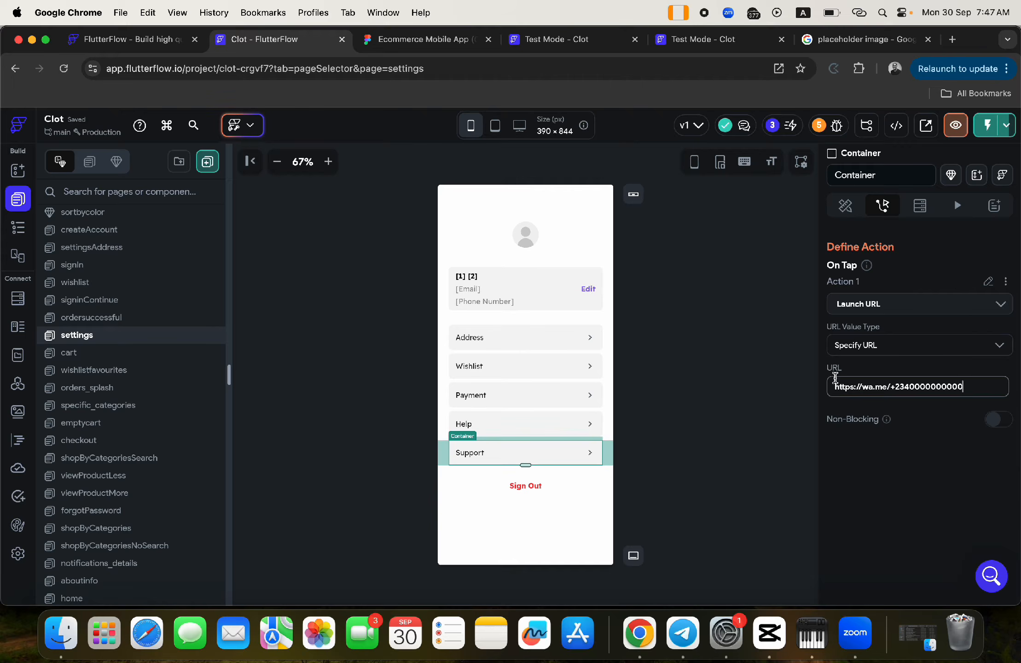
- Copy the Support row's Launch URL action and paste it onto the Help row
click(1006, 281)
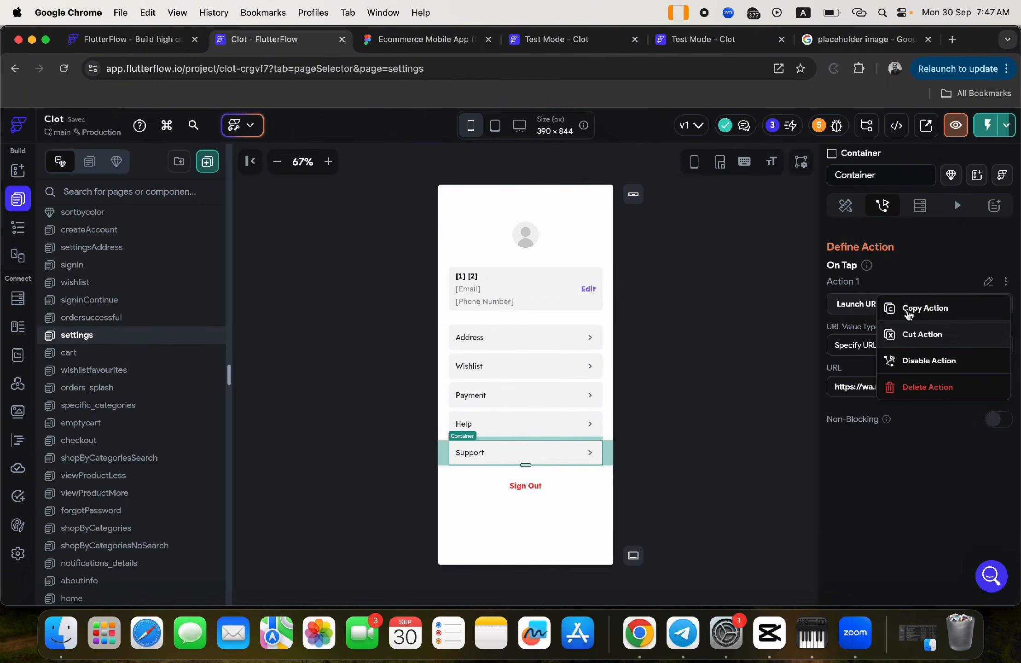
click(908, 314)
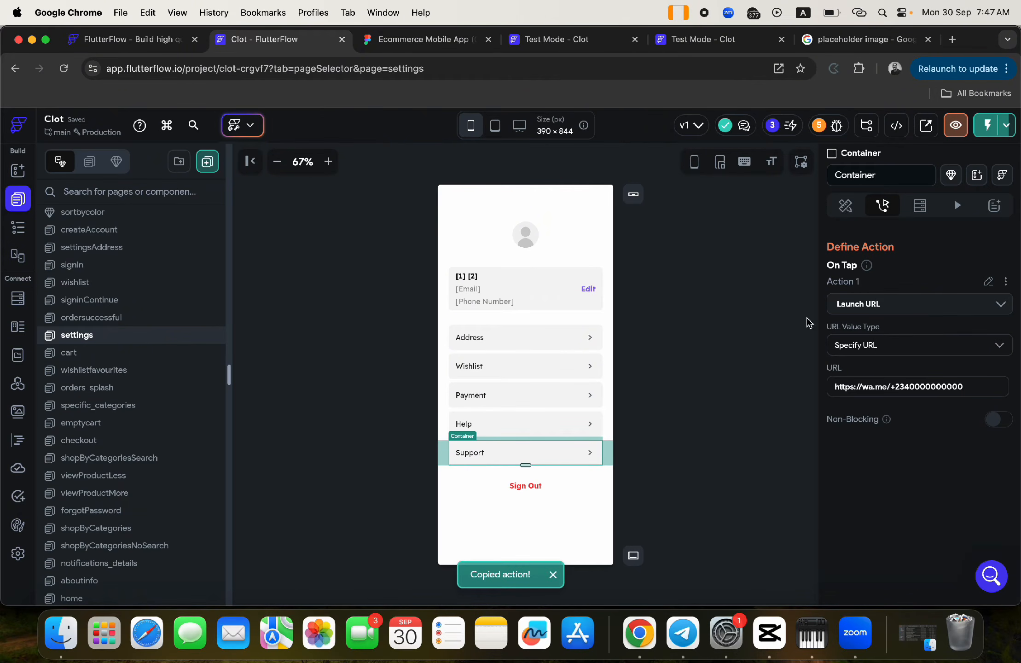
click(601, 414)
click(882, 205)
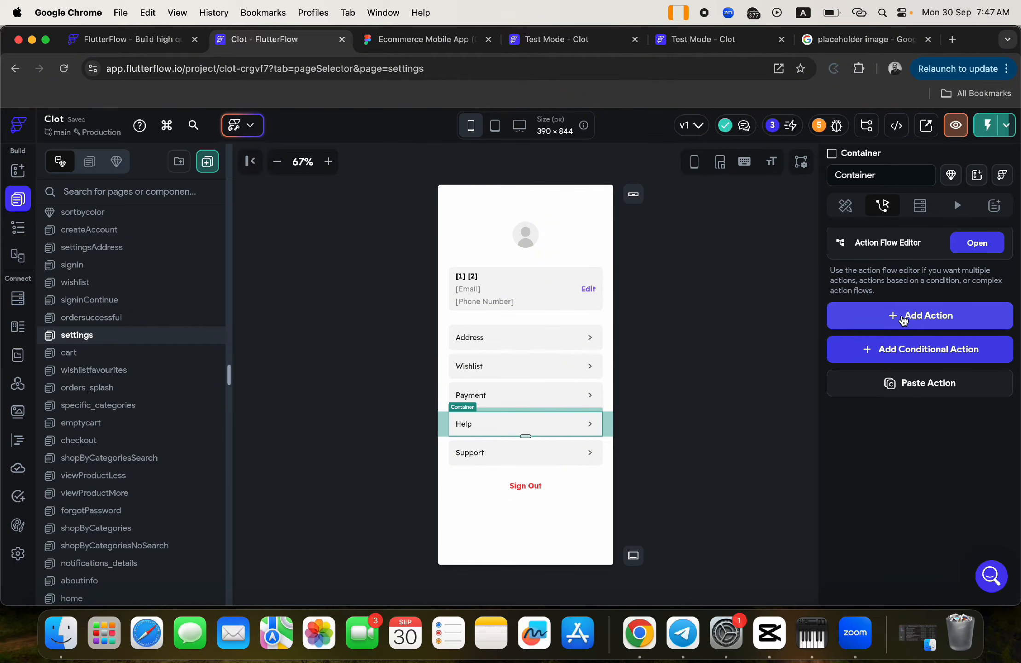
click(905, 387)
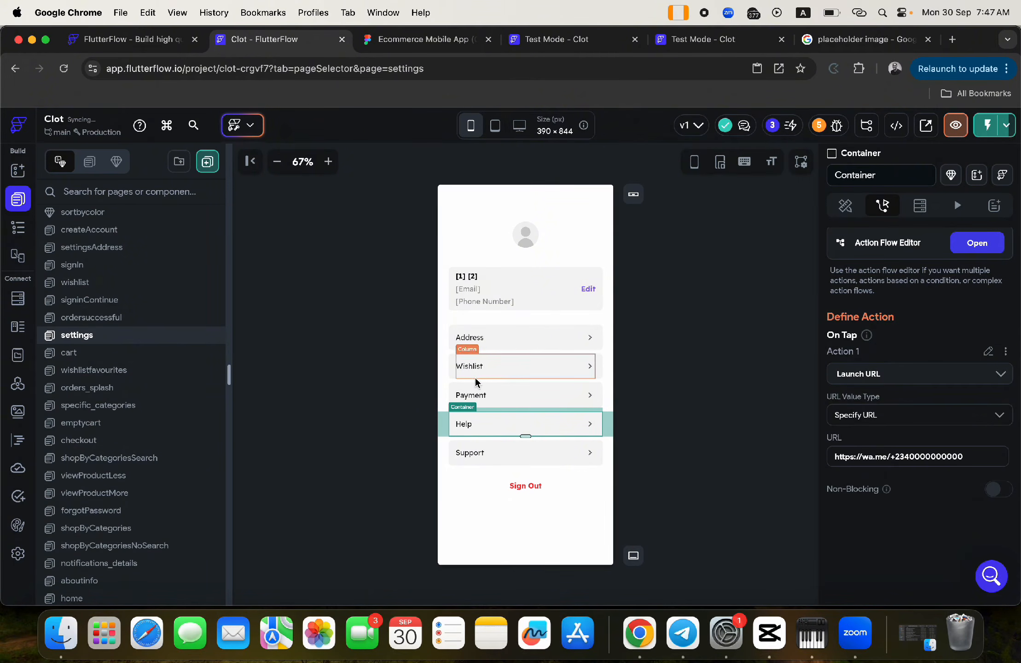
- Check Sign Out's tap actions, then switch to the app's test preview
click(524, 487)
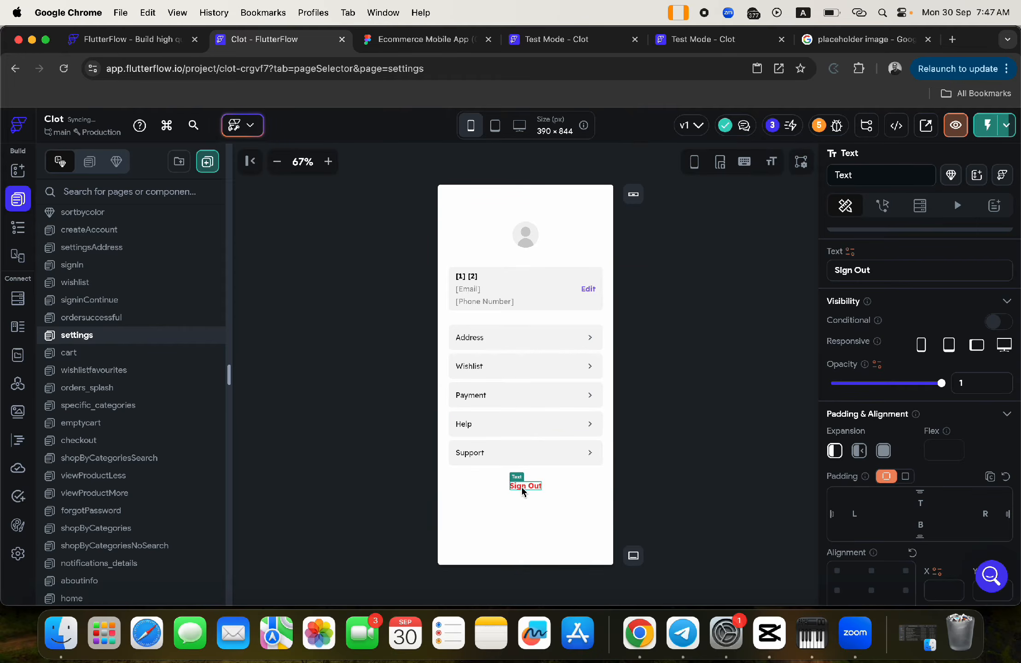
click(882, 209)
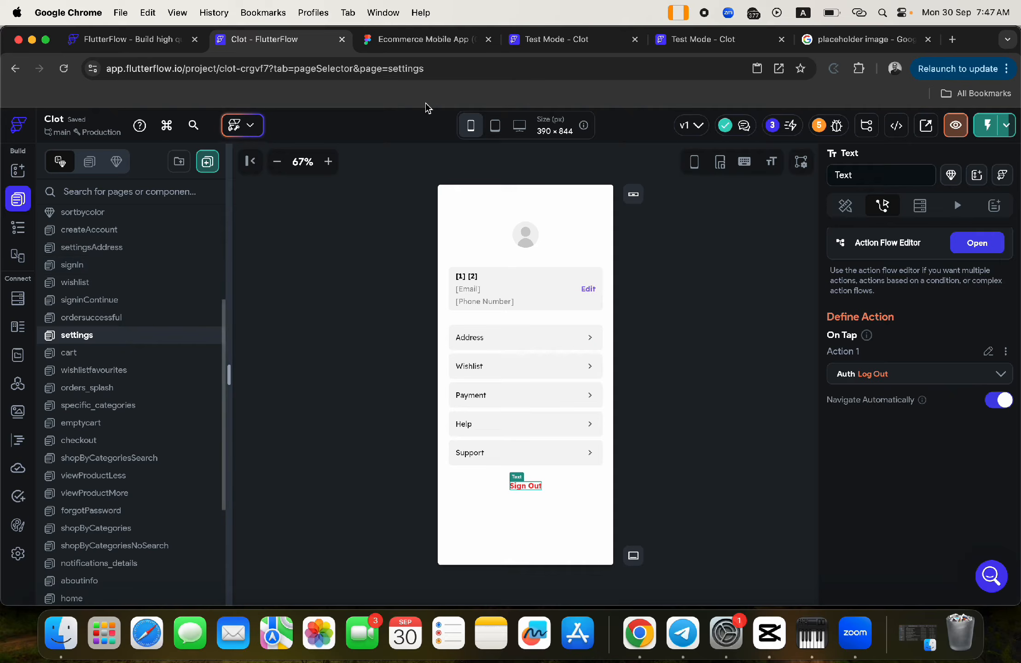
click(515, 41)
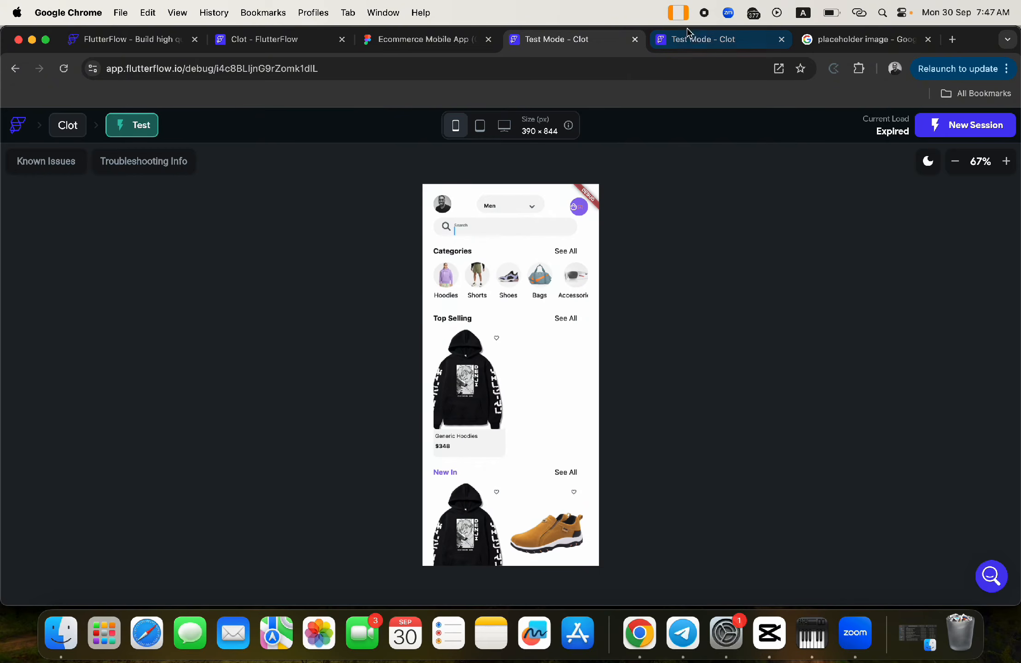
- Leave the Build Failed test page via the Clot breadcrumb back to the project editor
click(687, 31)
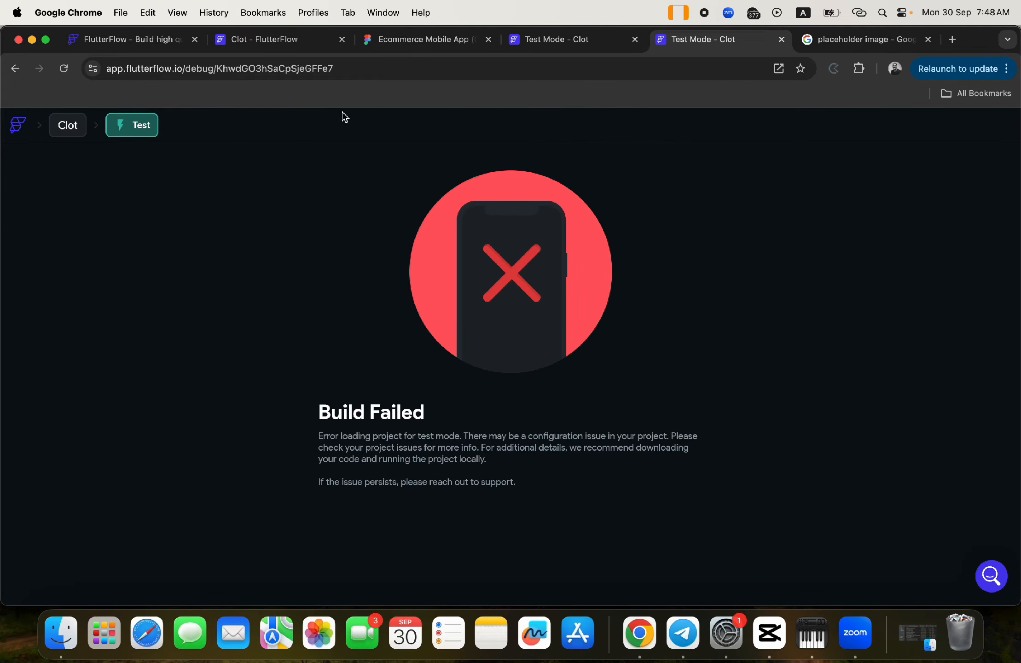
click(65, 124)
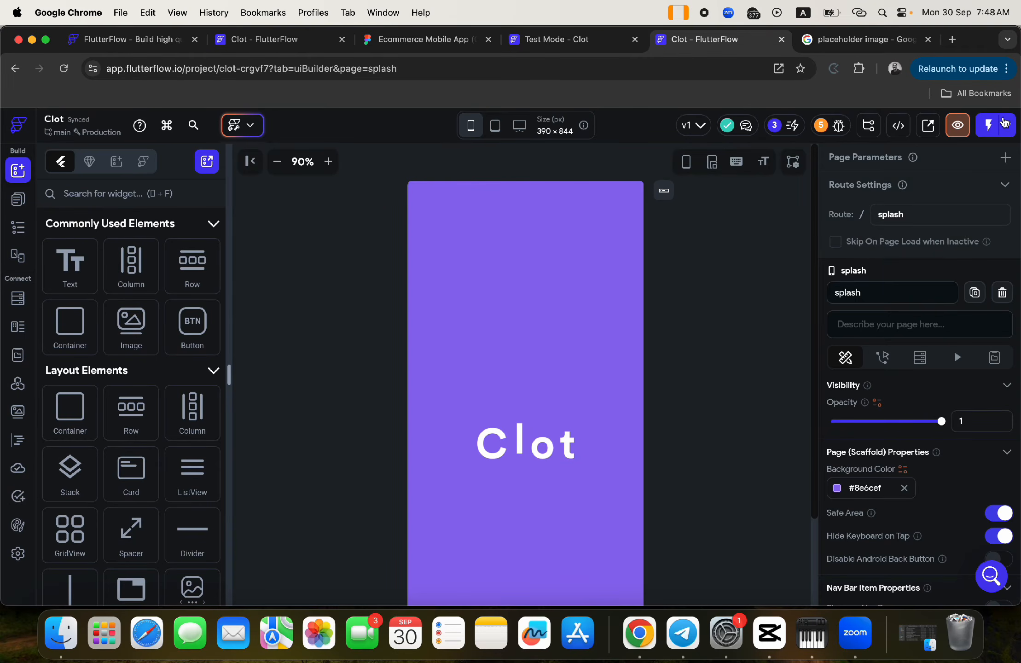
- Start a new Test Mode build, close the old test tab, and switch to the new session
click(1007, 125)
click(983, 165)
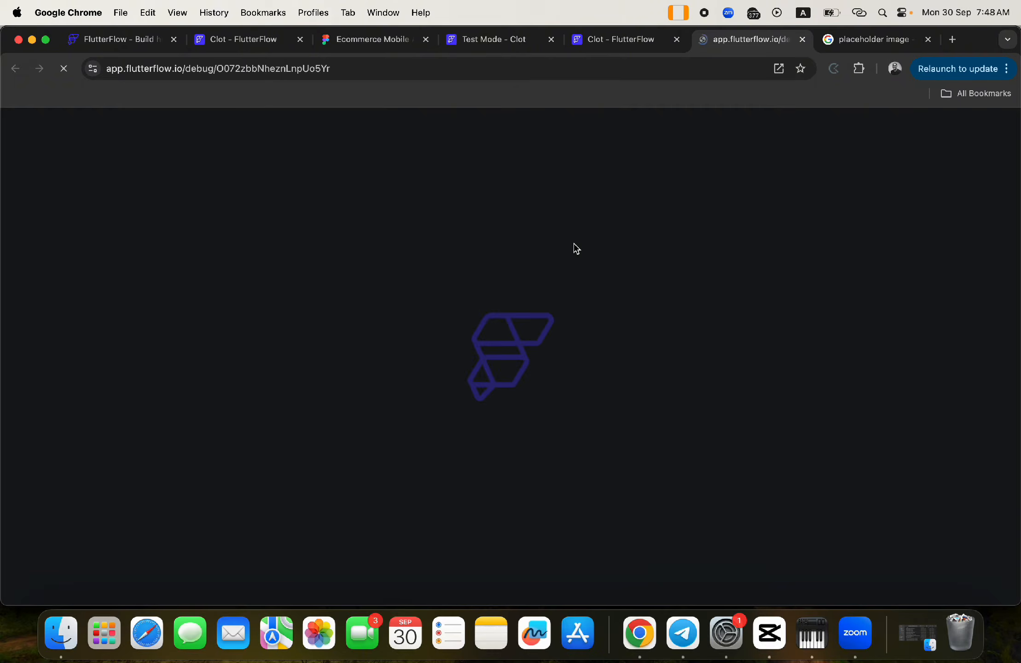
click(824, 17)
click(824, 17)
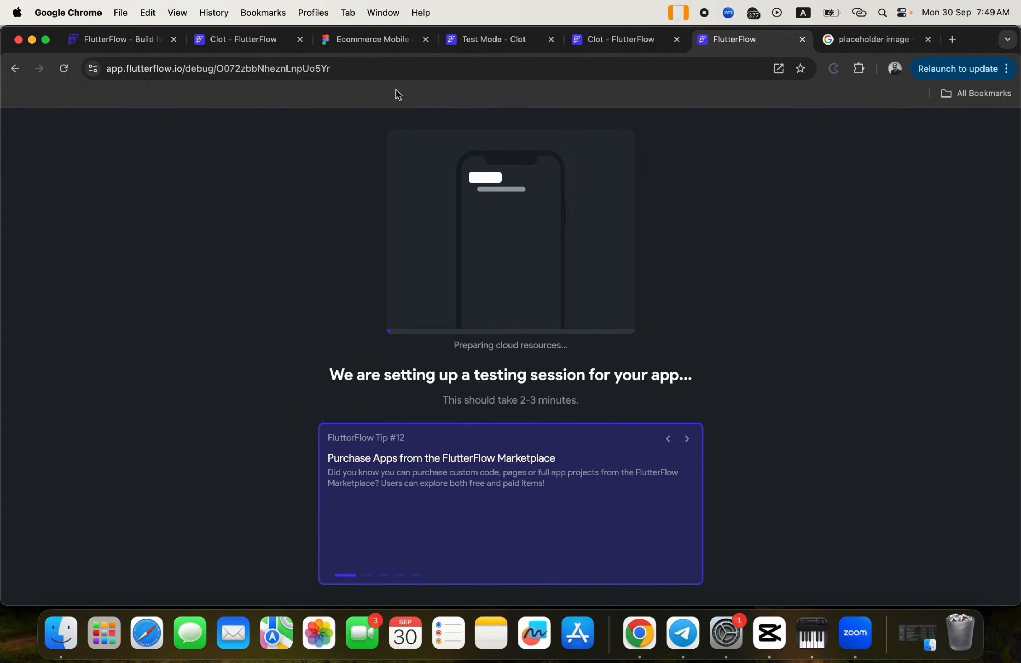
click(478, 41)
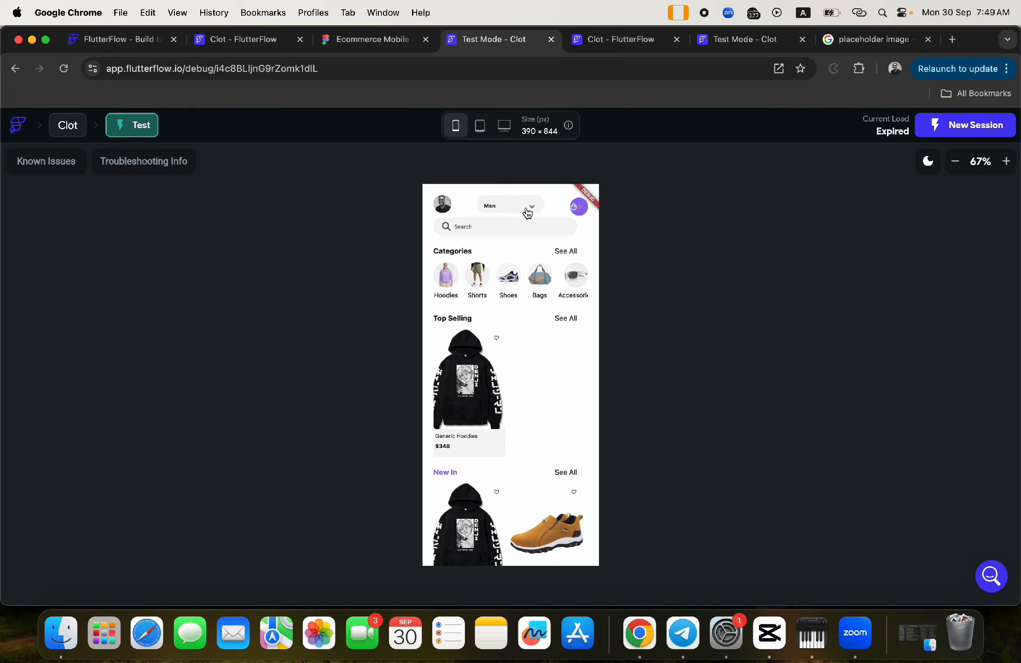
click(551, 39)
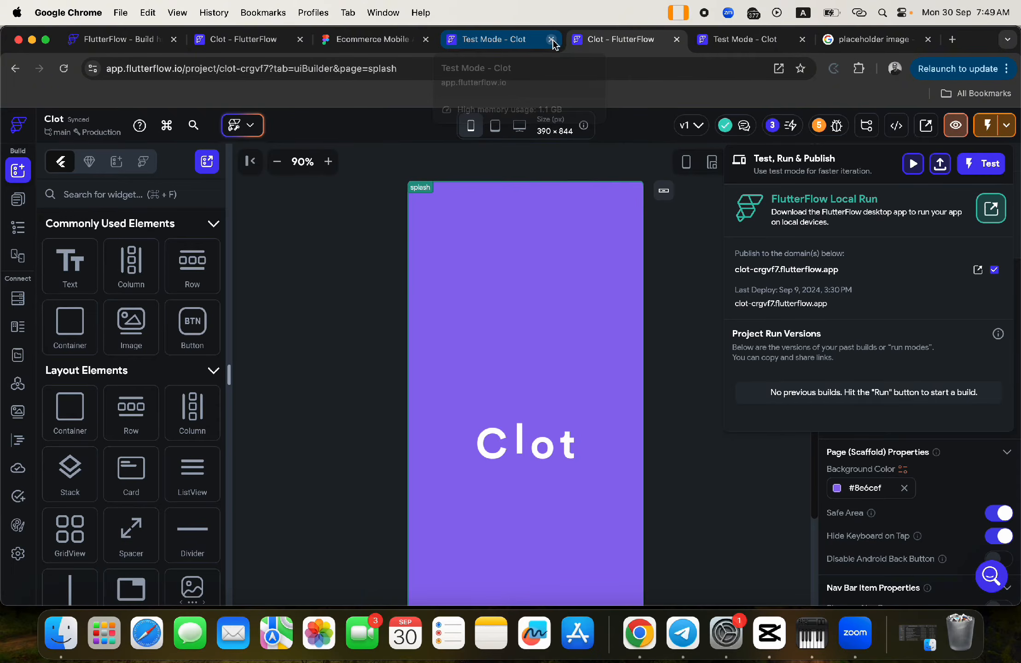
click(260, 41)
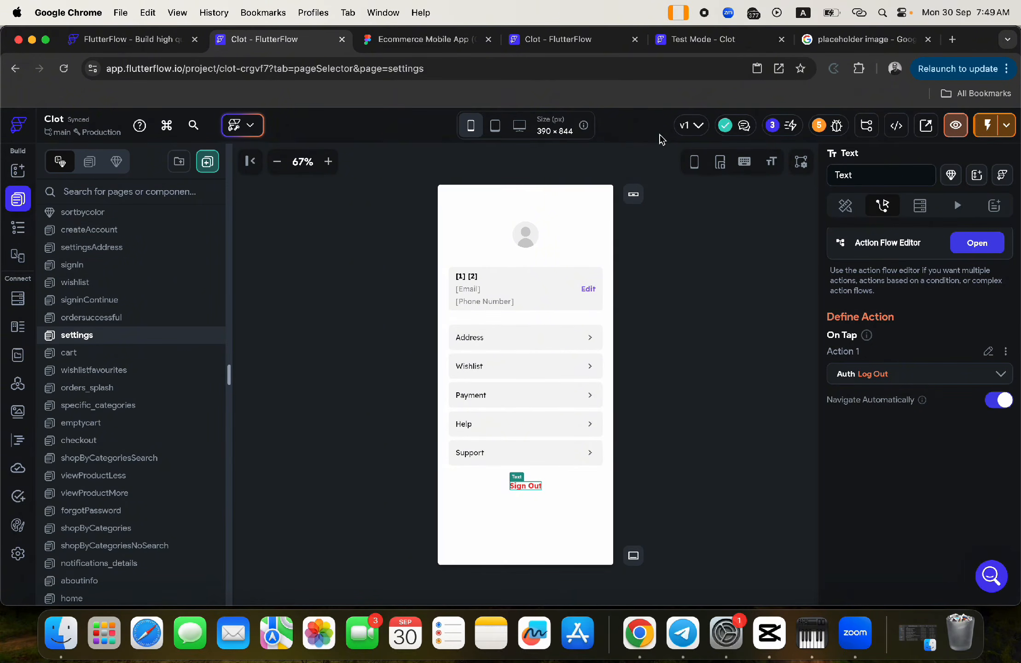
click(684, 39)
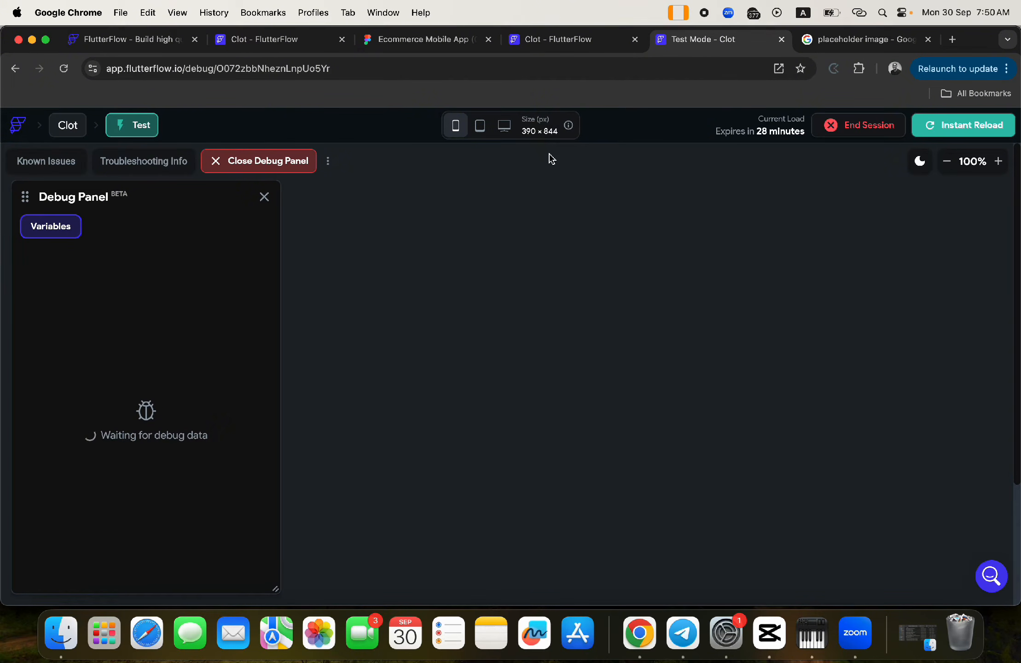
- Wait for the test app's home screen, then zoom the preview out three times to 75%
scroll(699, 315, down, 3)
scroll(700, 315, down, 3)
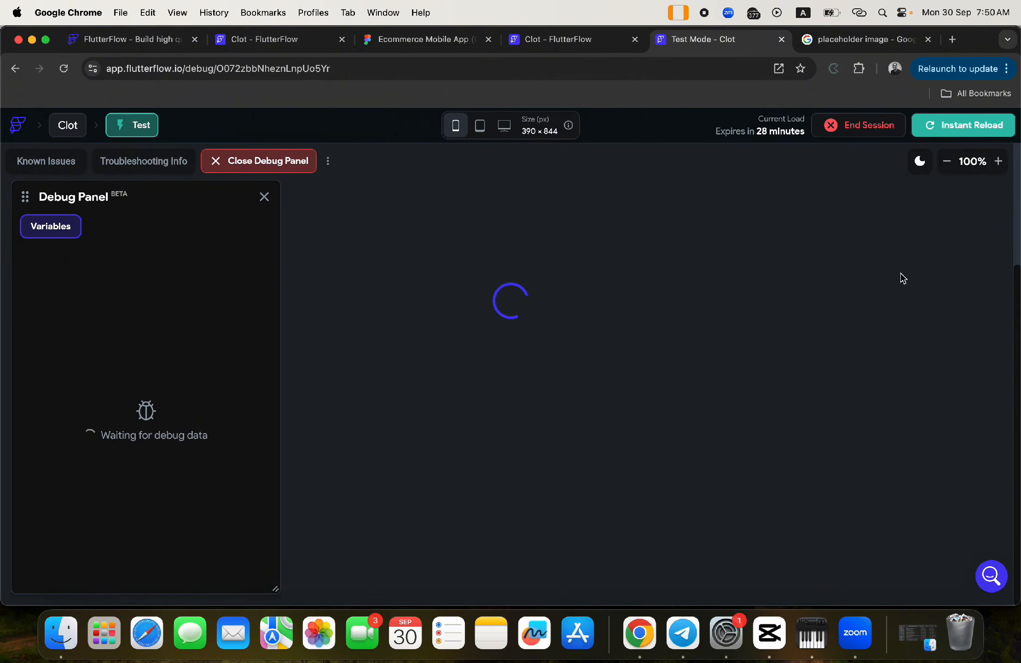
click(947, 161)
click(947, 161)
click(947, 161)
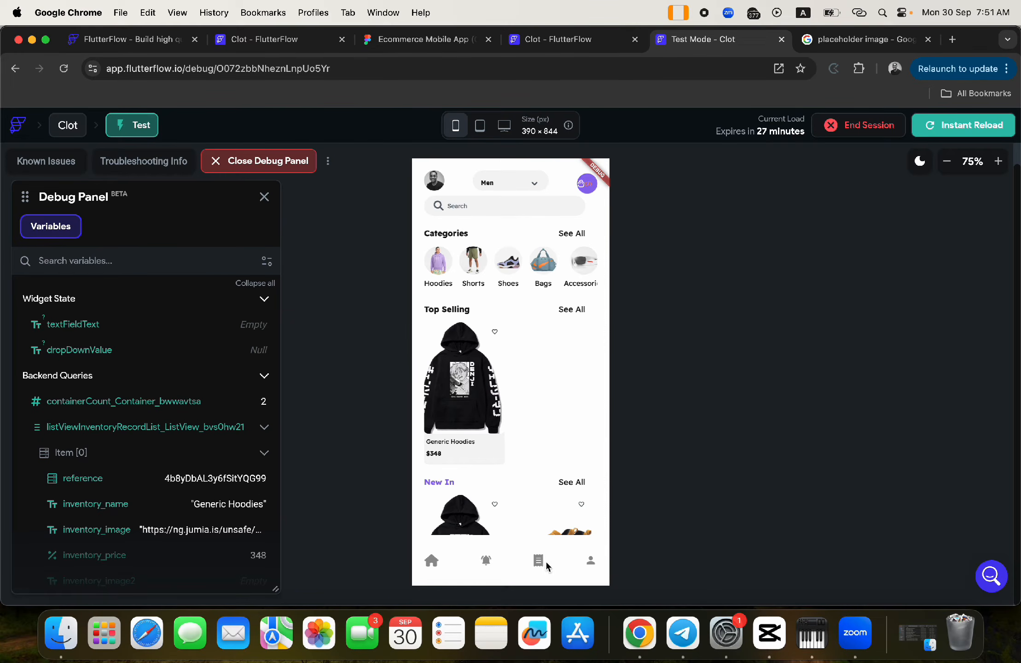
click(592, 560)
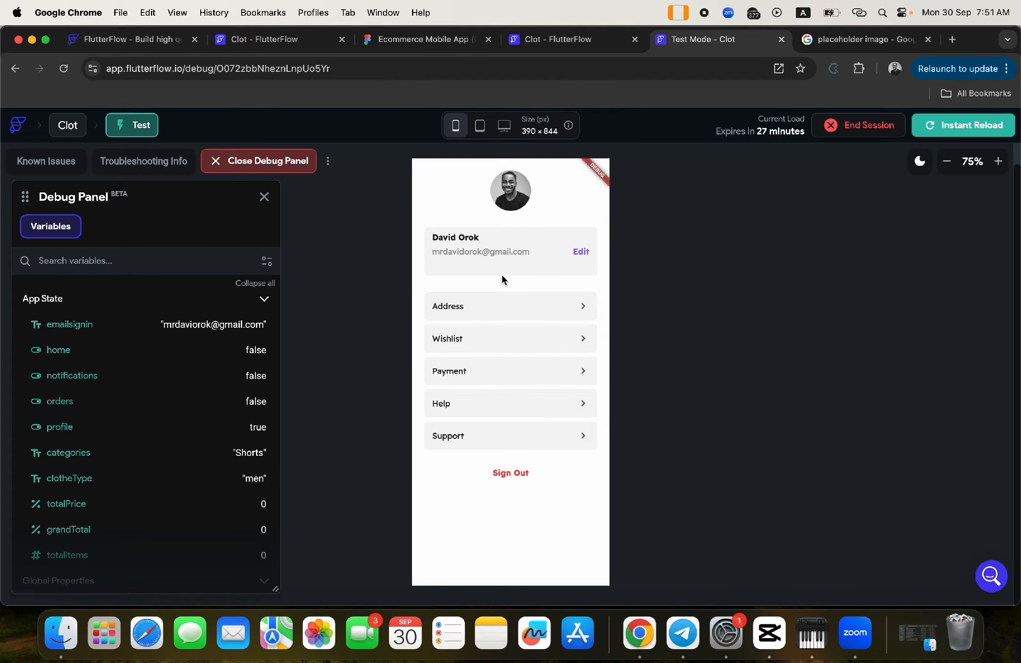
click(453, 311)
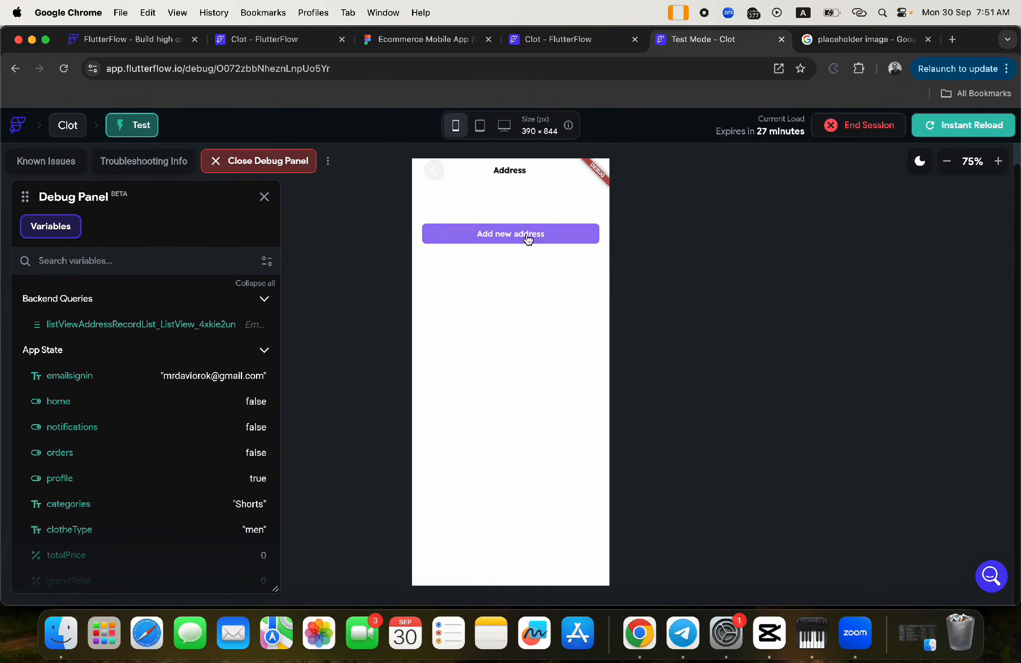
click(513, 235)
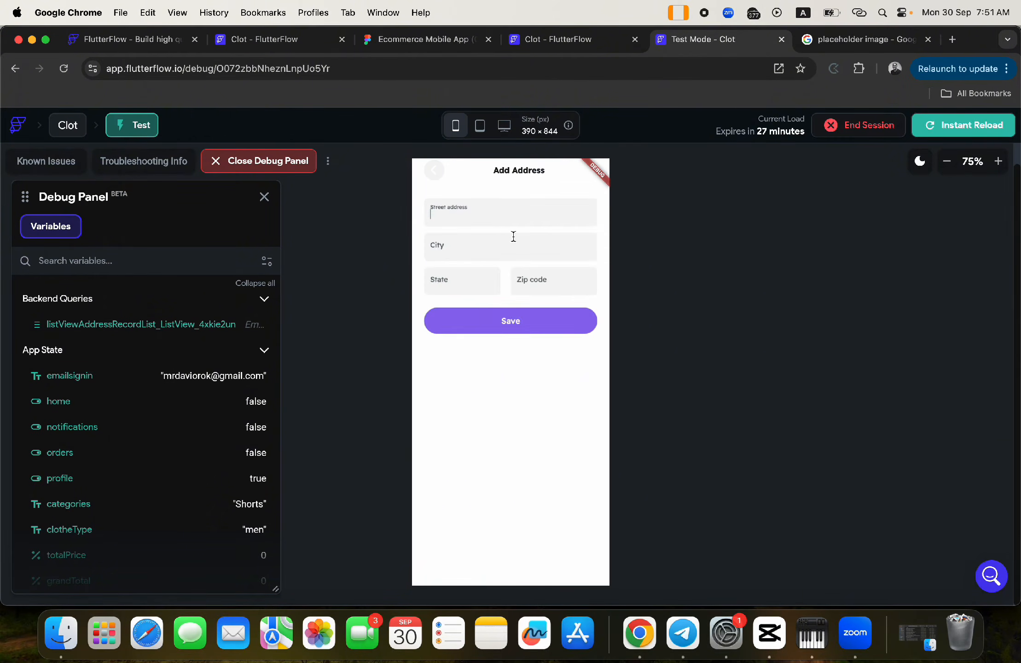
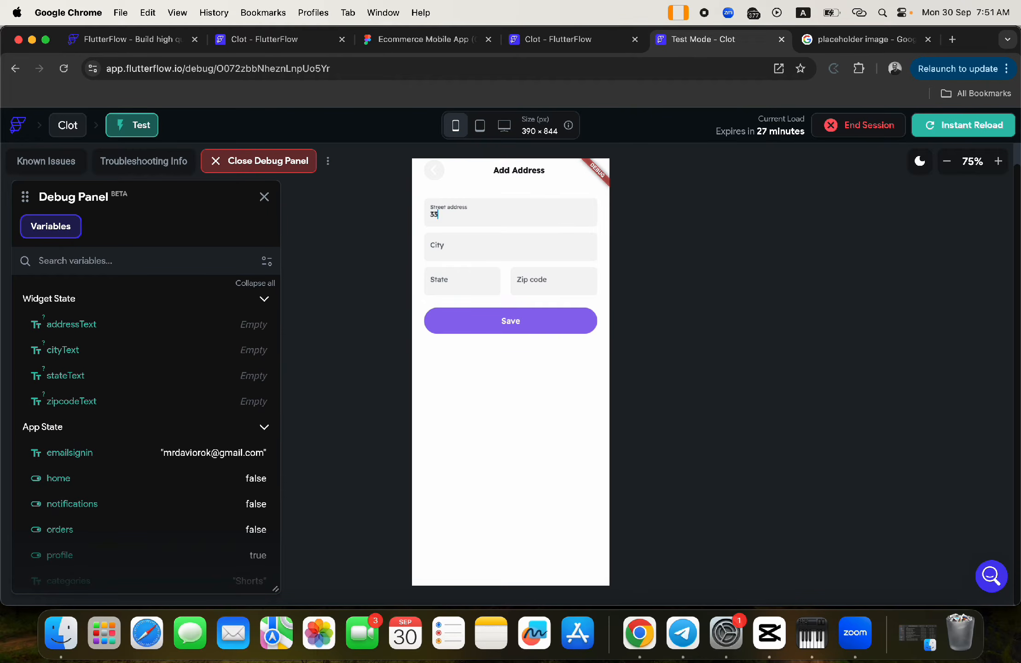
click(437, 247)
text(U)
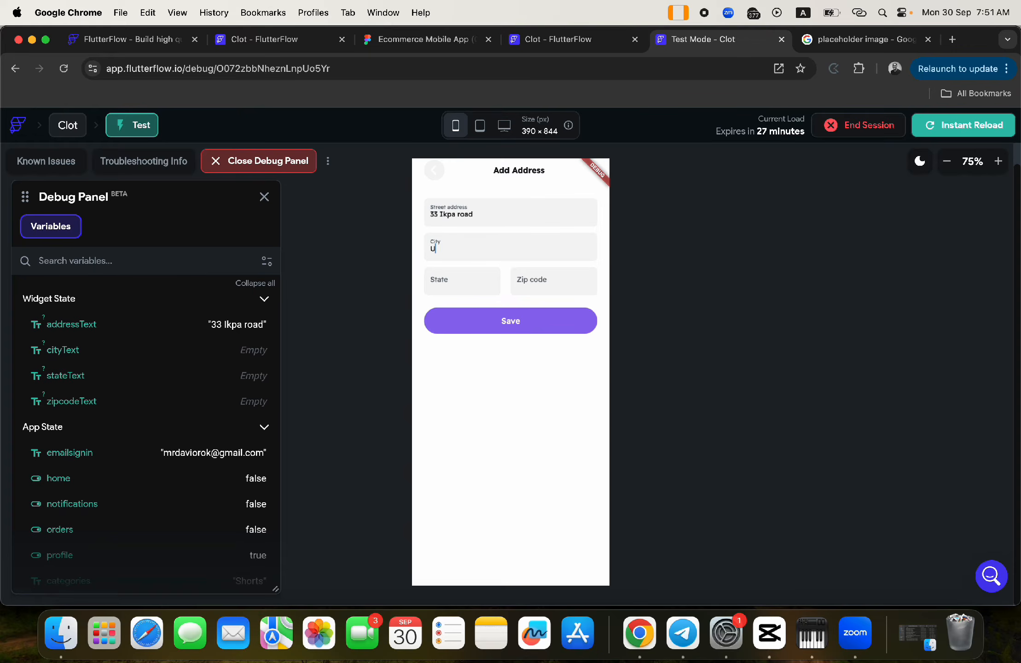
text(yo)
click(445, 278)
text(Akwa Ibom)
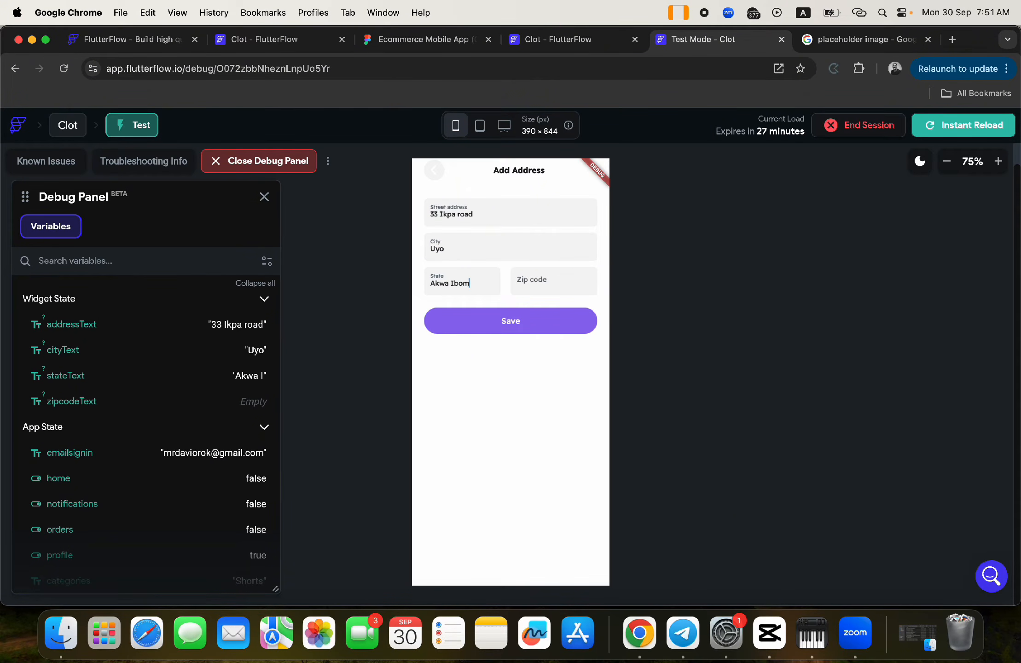
click(543, 283)
text(520241)
click(543, 320)
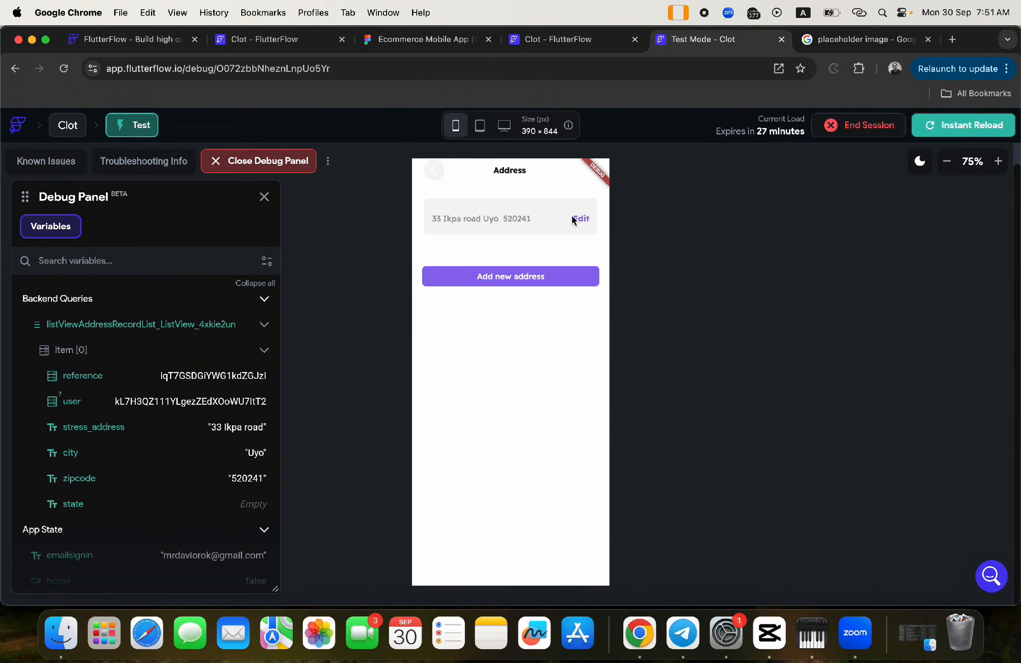
- Open the saved address's prefilled edit form, then go back twice to Profile
click(433, 177)
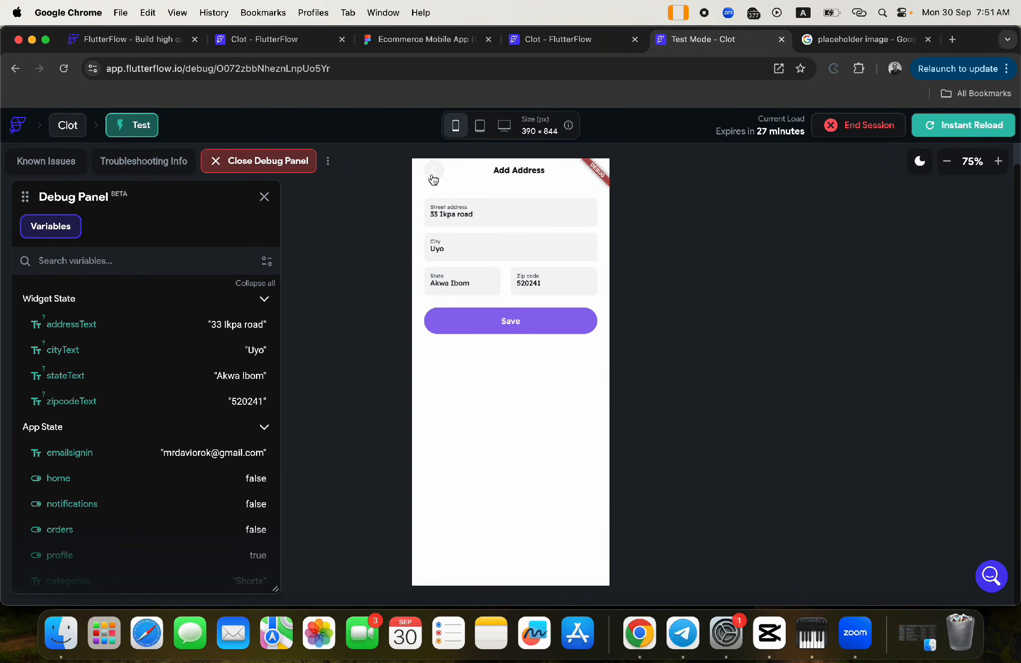
click(433, 178)
click(433, 178)
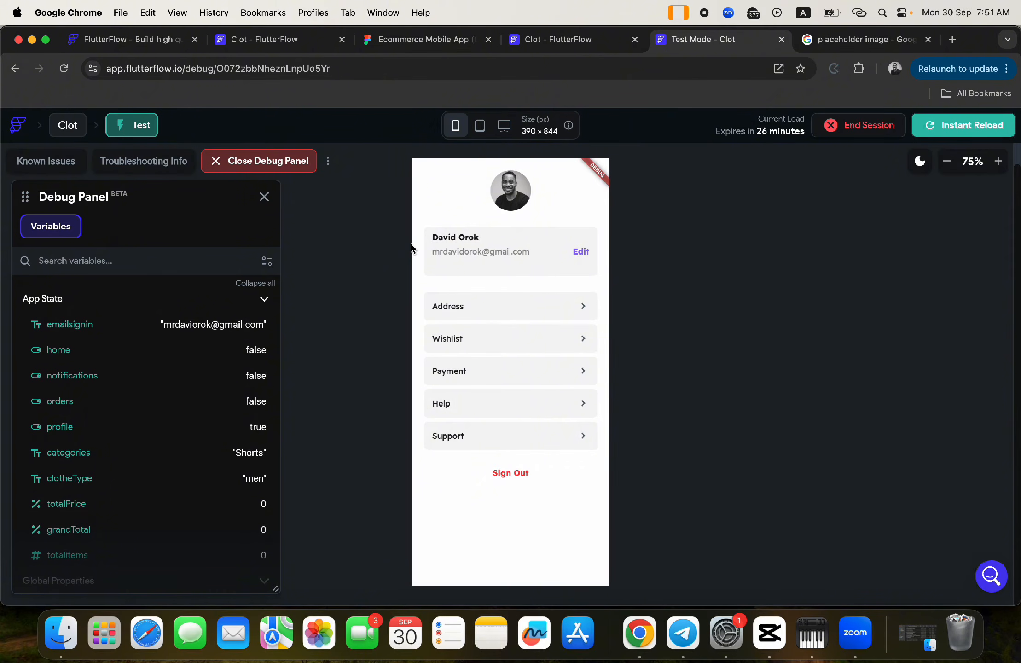
- Test the Address and Wishlist links, returning to the profile page after each
click(444, 317)
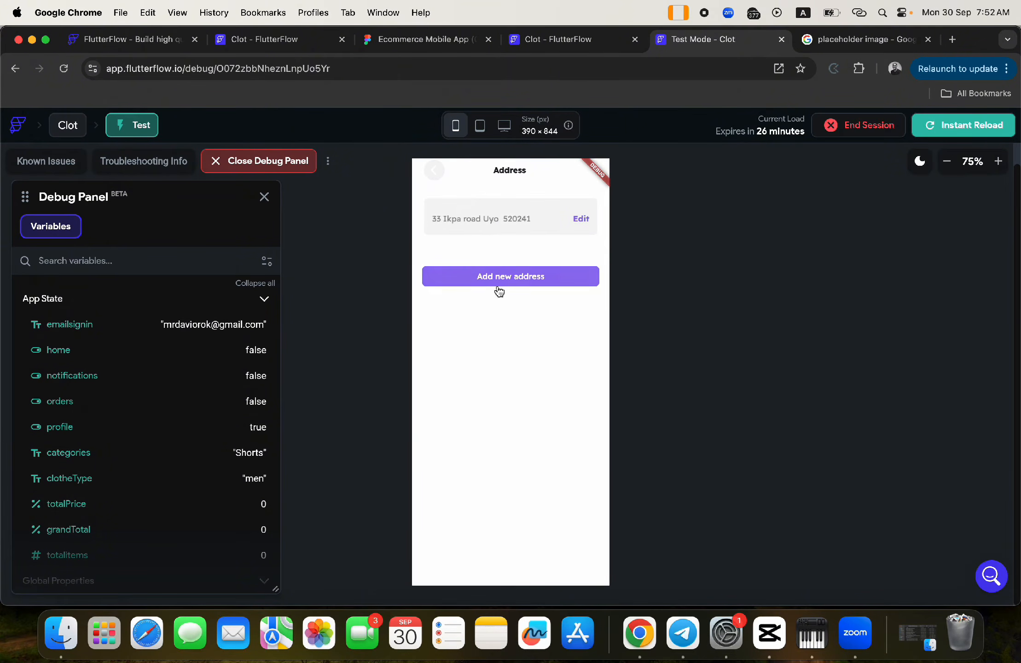
click(435, 174)
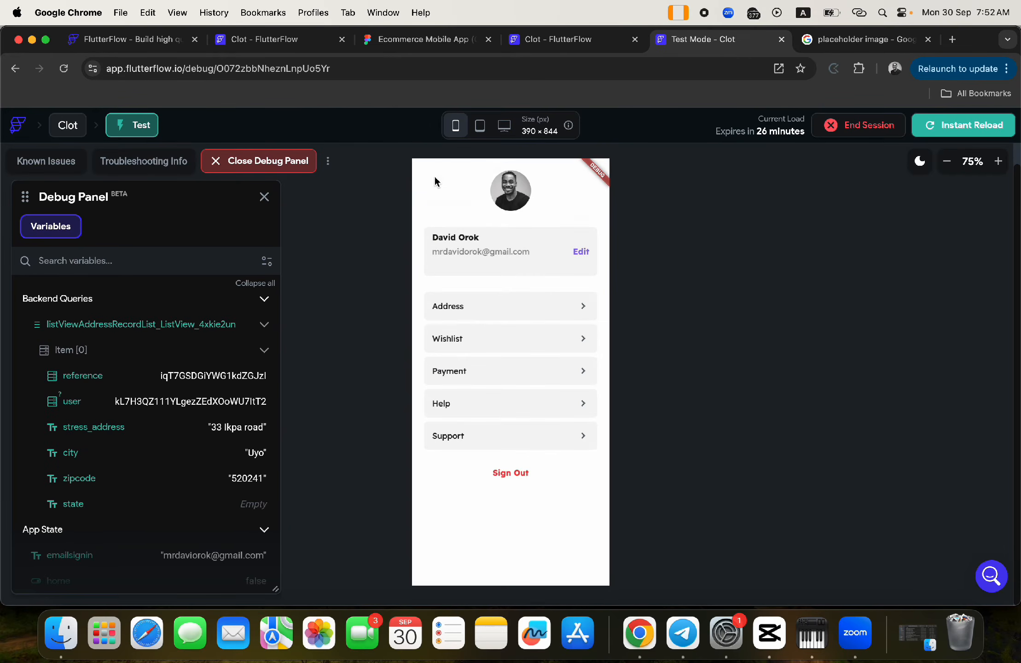
click(467, 343)
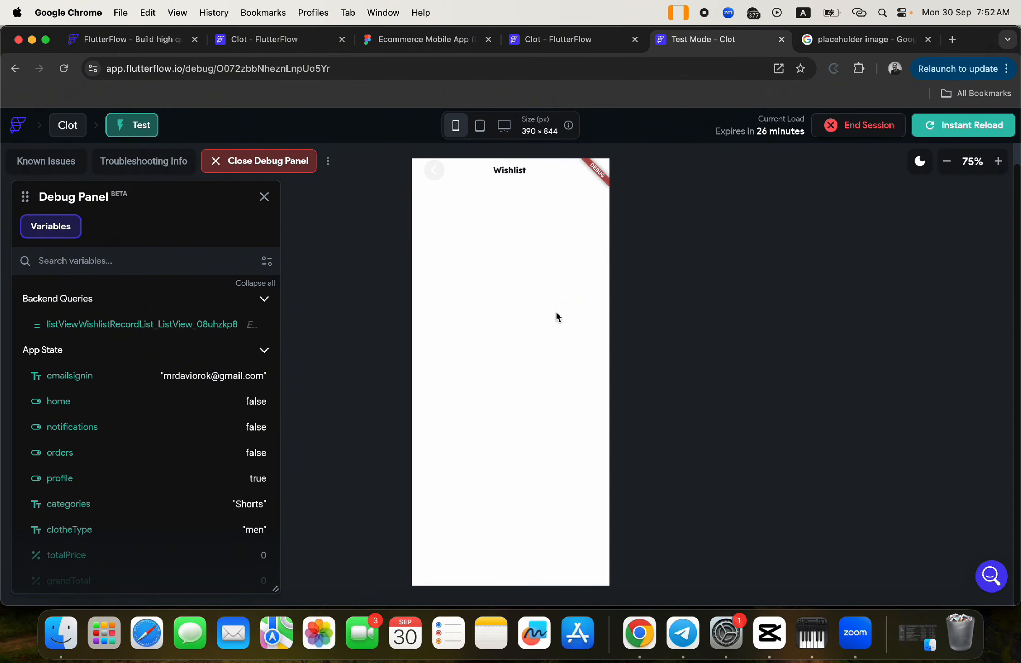
click(431, 173)
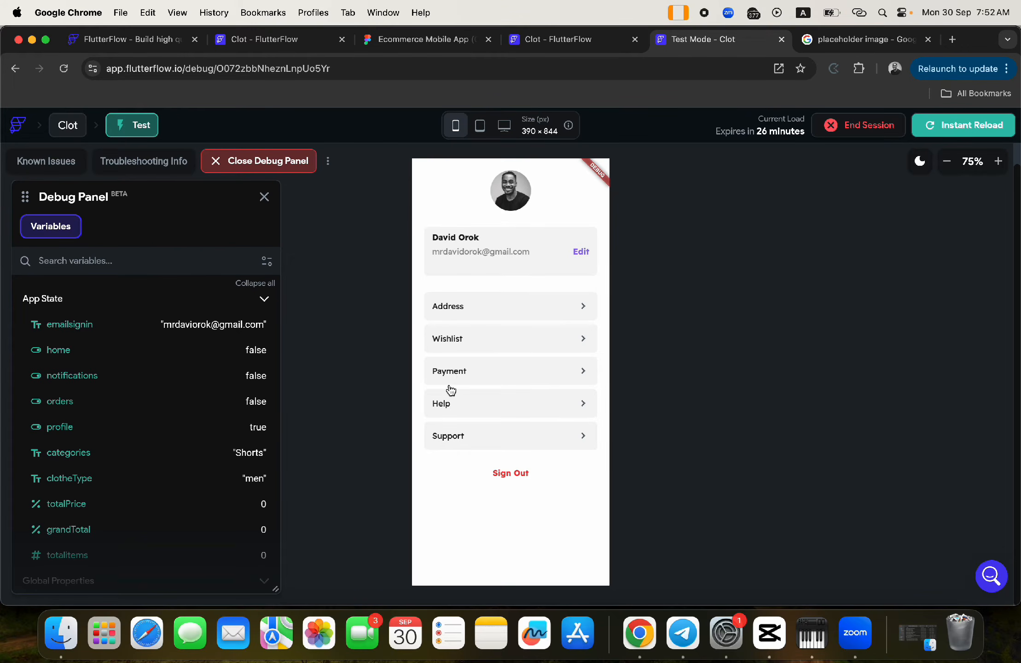
- Try adding a payment method from the Payment page, then go back to the editor
click(450, 371)
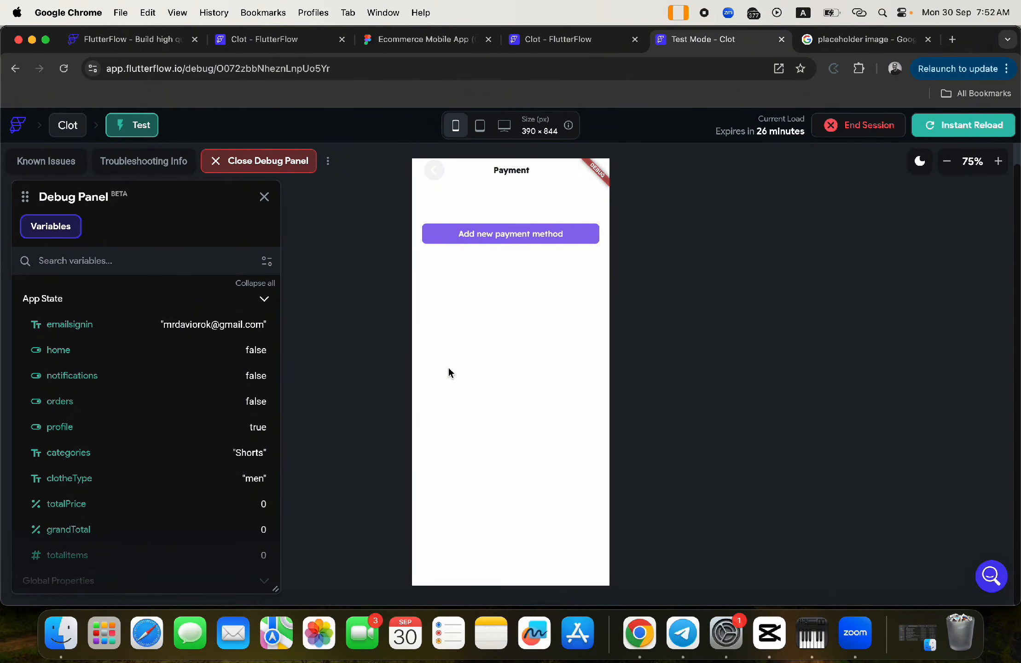
click(481, 234)
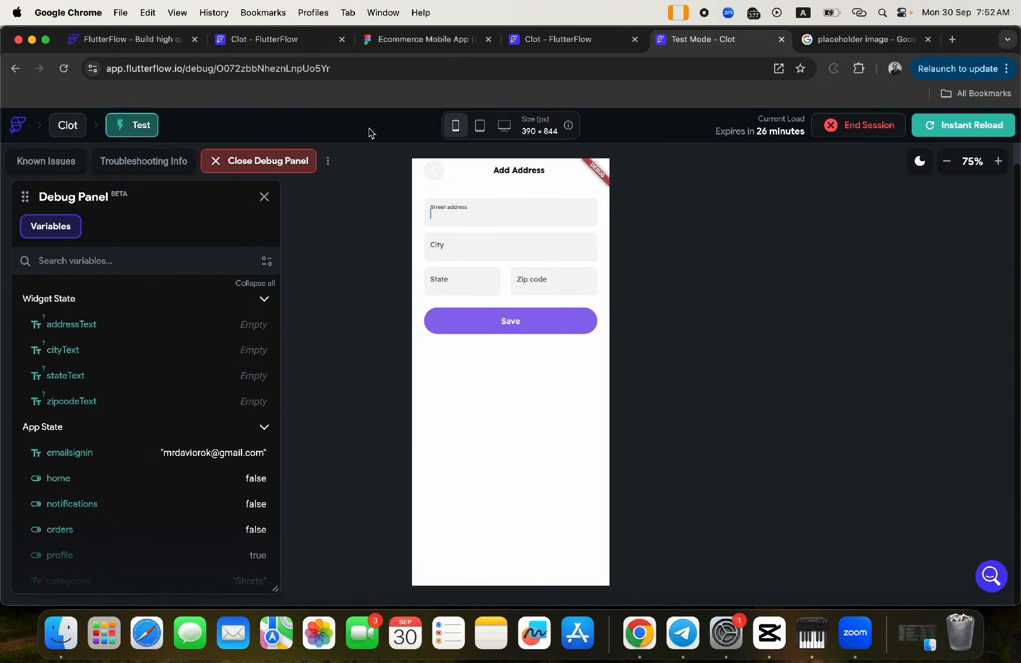
click(259, 40)
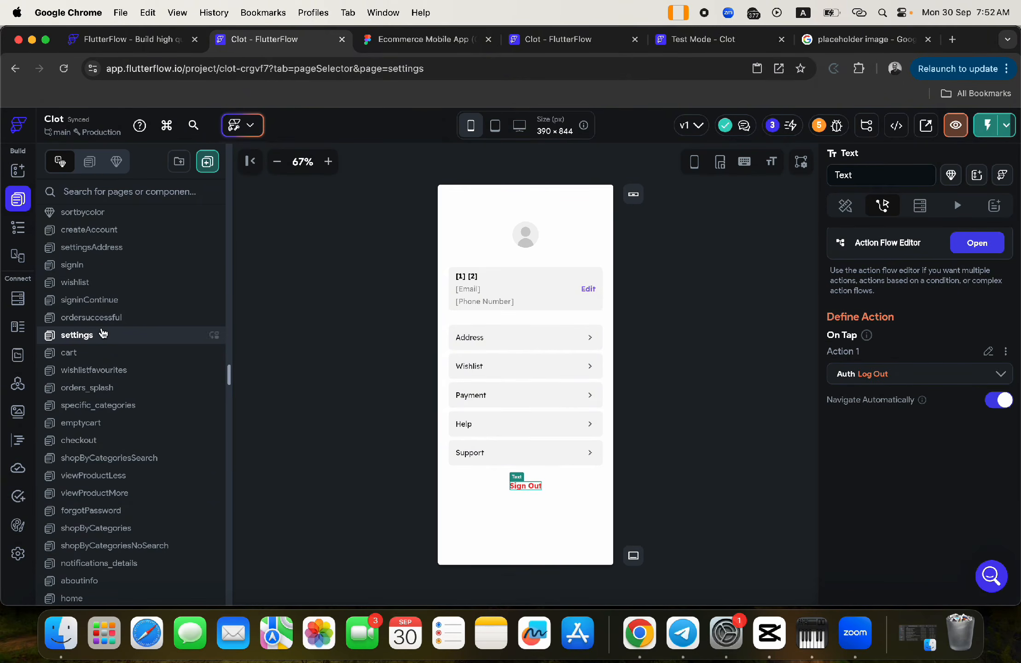
- Inspect the Payment row's action and open the settingsPayment page in the editor
click(450, 402)
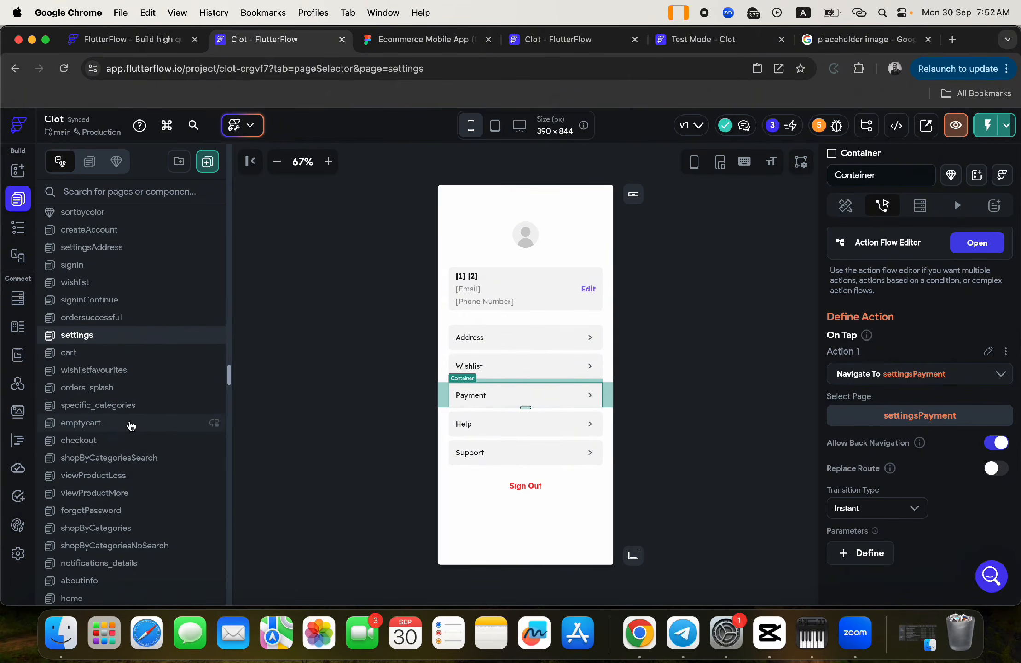
scroll(130, 422, down, 8)
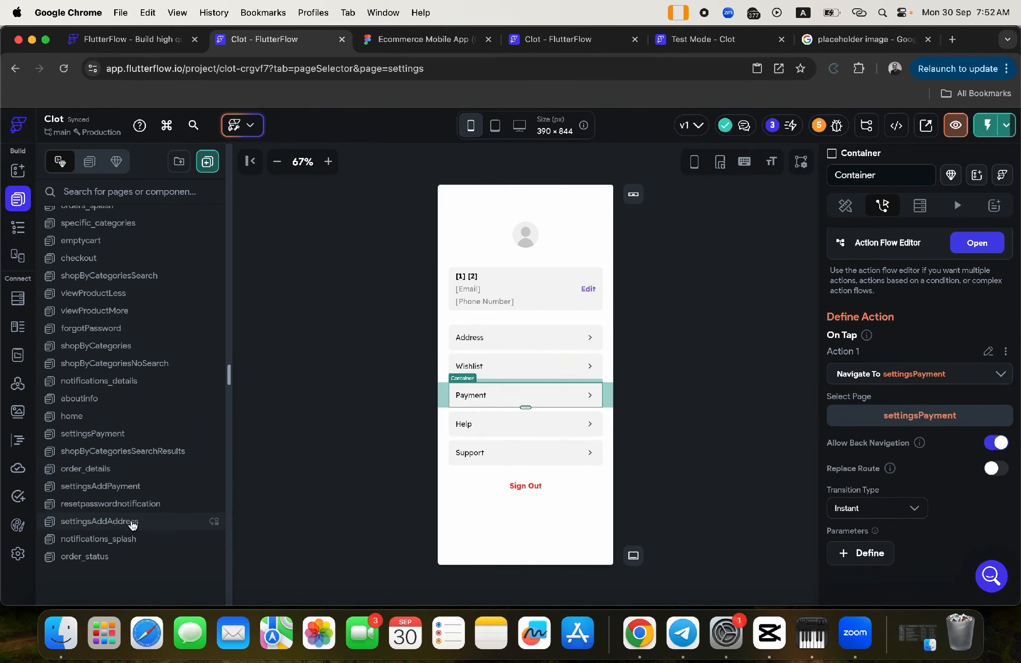
scroll(133, 520, up, 1)
click(122, 452)
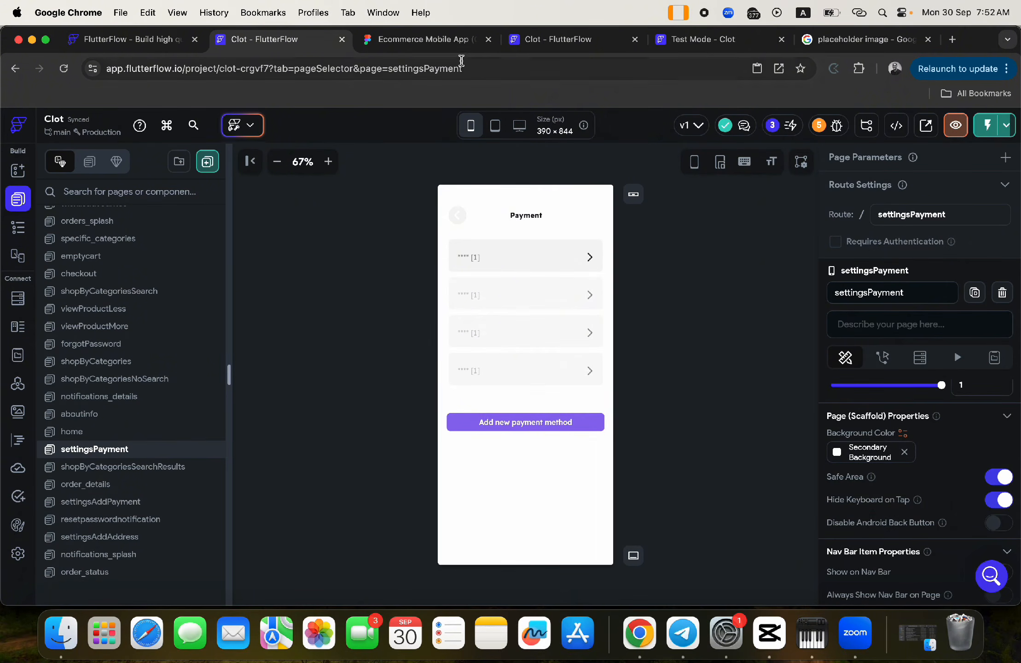
click(536, 40)
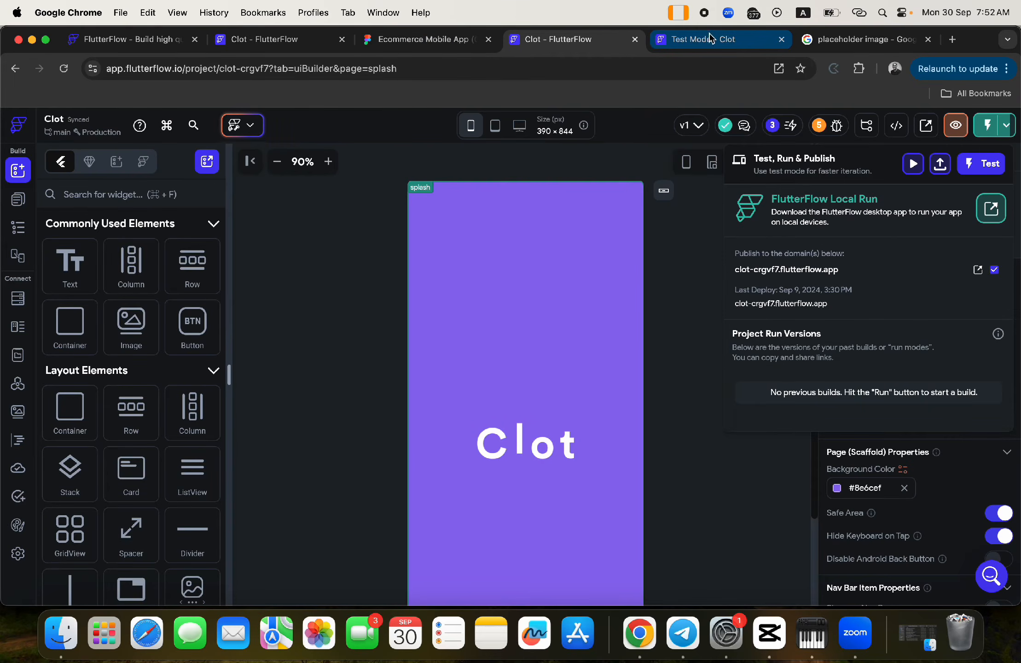
click(706, 42)
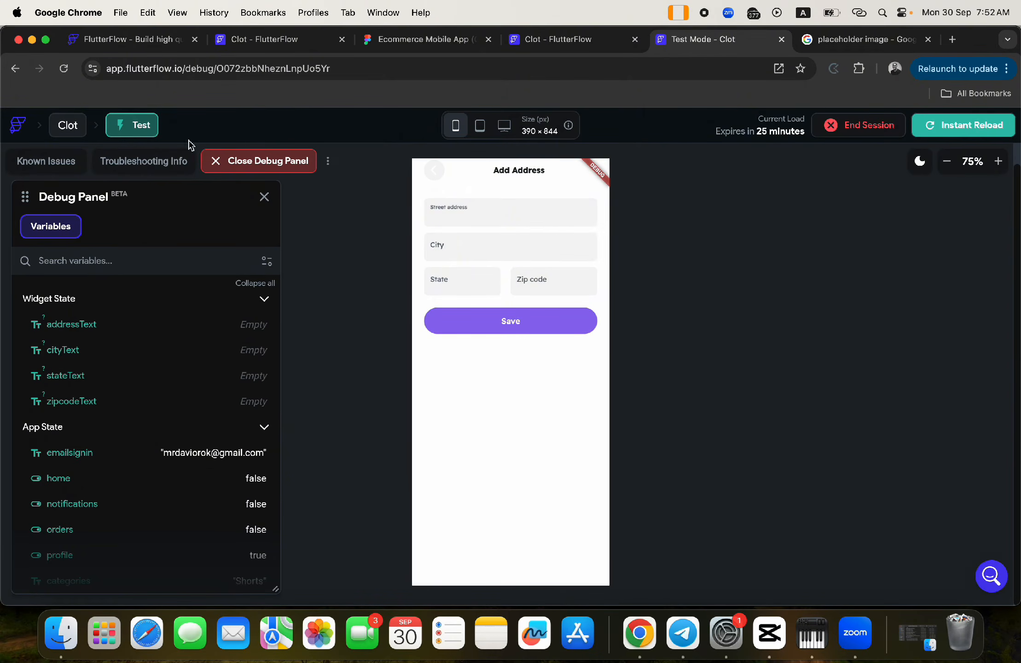
click(15, 68)
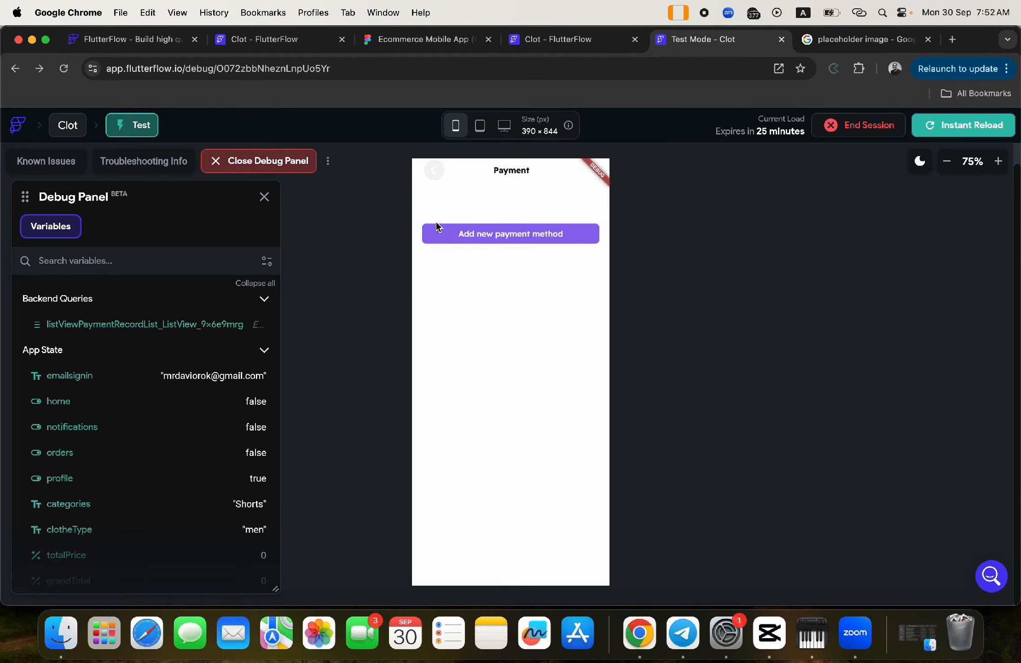
click(266, 42)
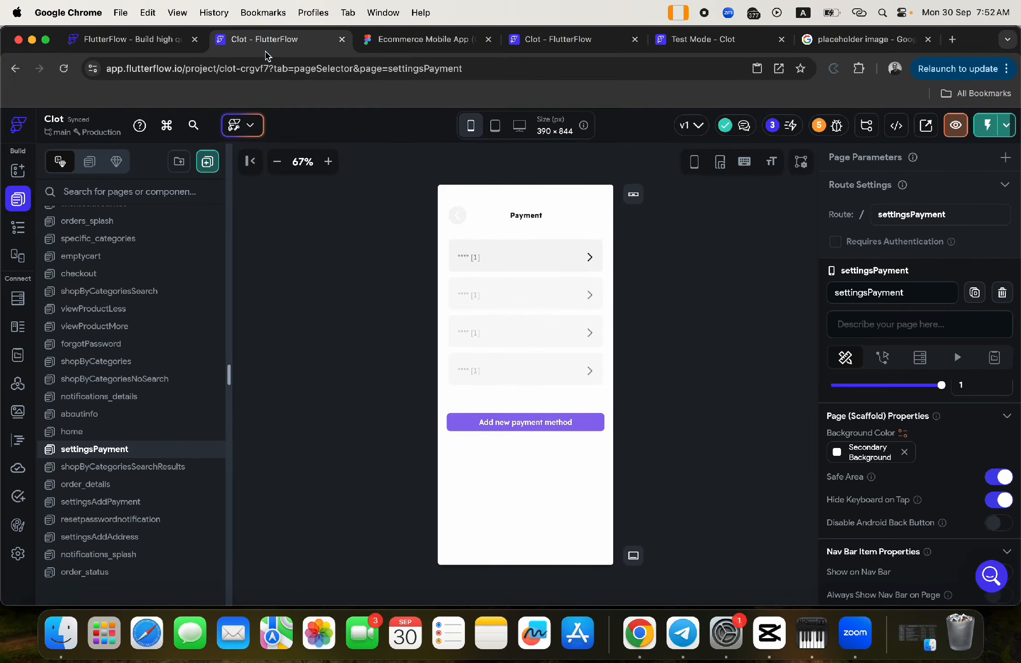
- Change the Add new payment method button's Navigate To target to settingsAddPayment
click(518, 421)
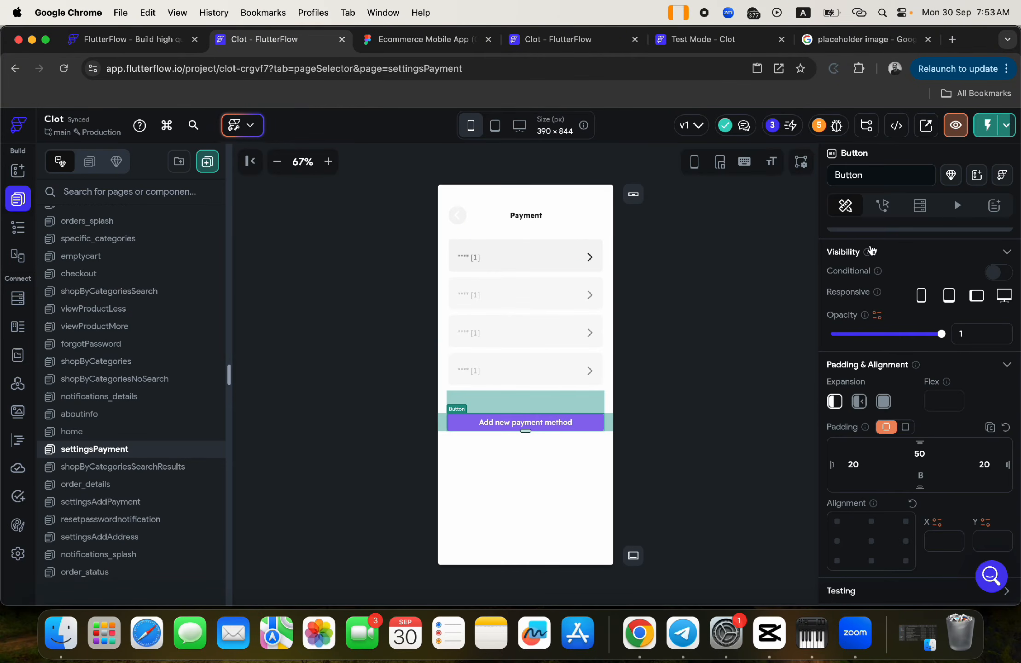
click(882, 206)
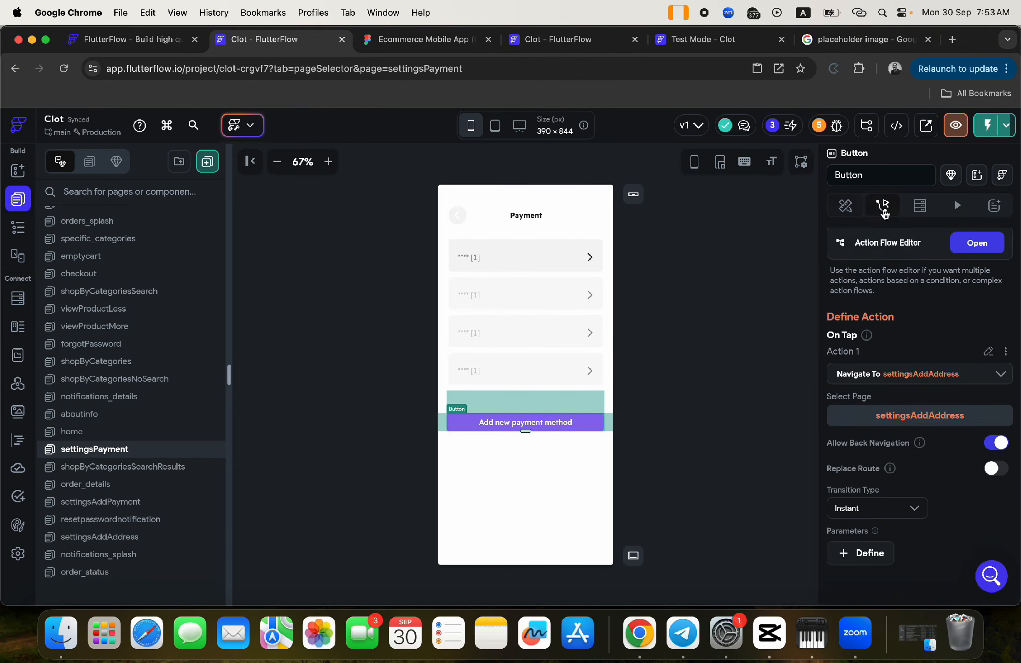
click(929, 379)
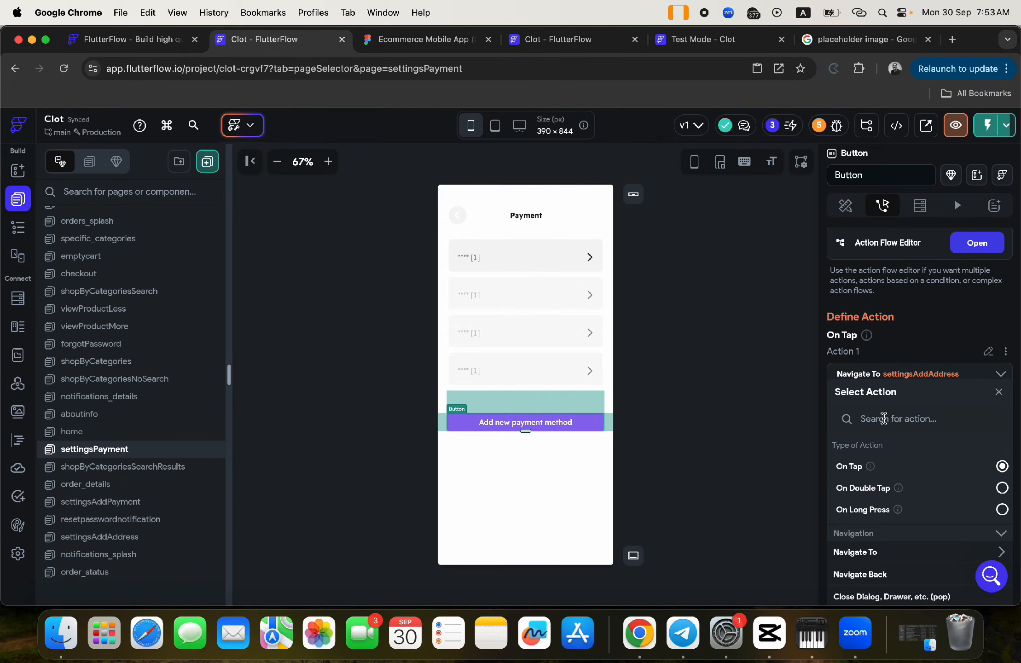
click(883, 418)
text(setti)
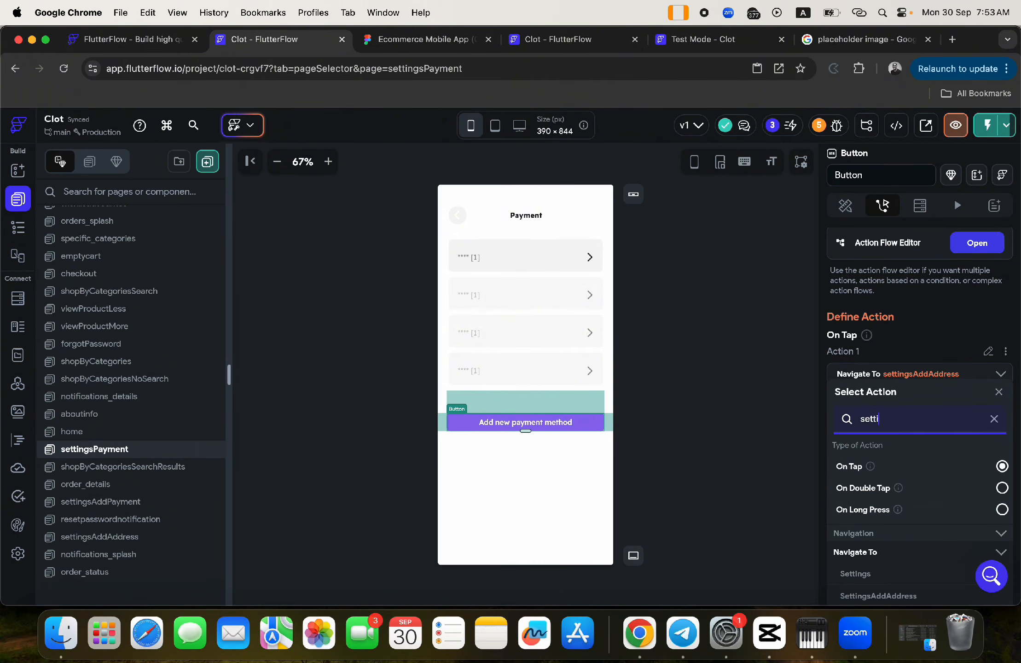
key(BackSpace)
key(BackSpace)
key(BackSpace)
key(BackSpace)
key(BackSpace)
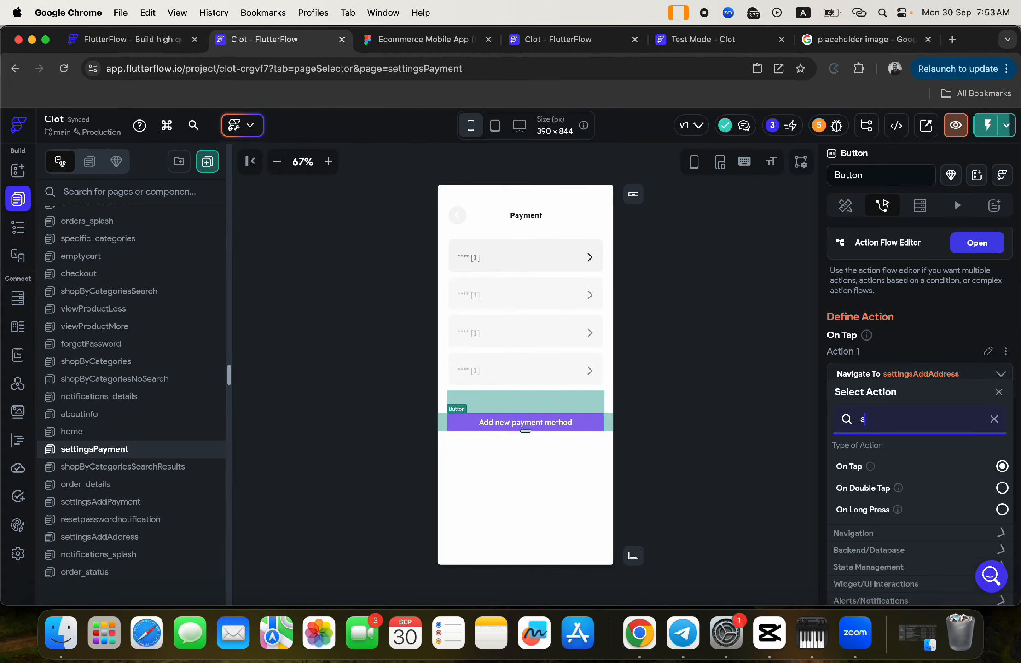
text(paymen)
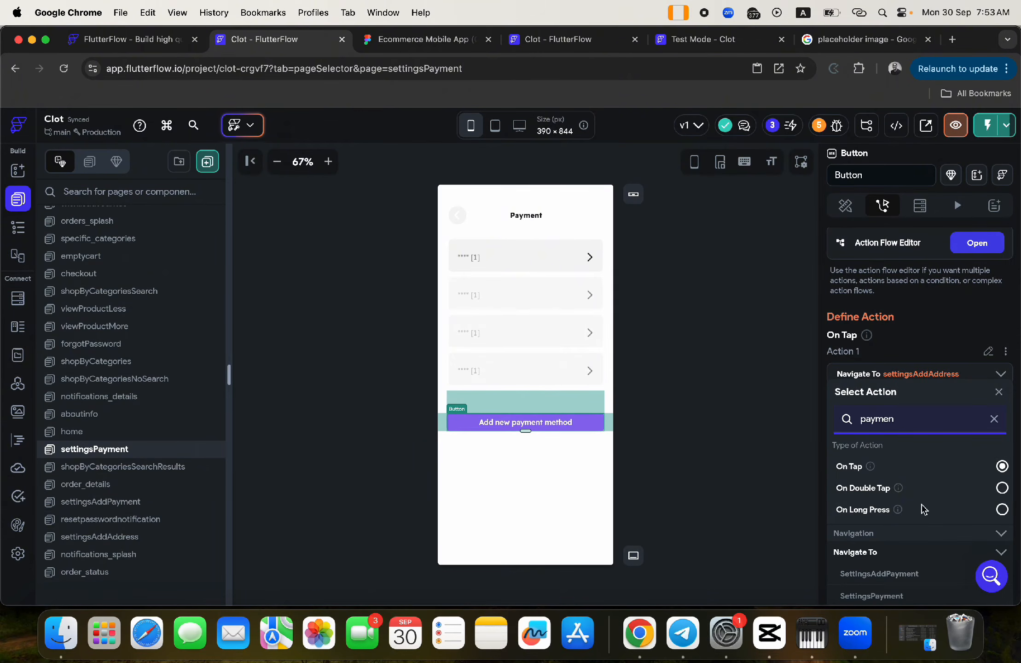
click(887, 573)
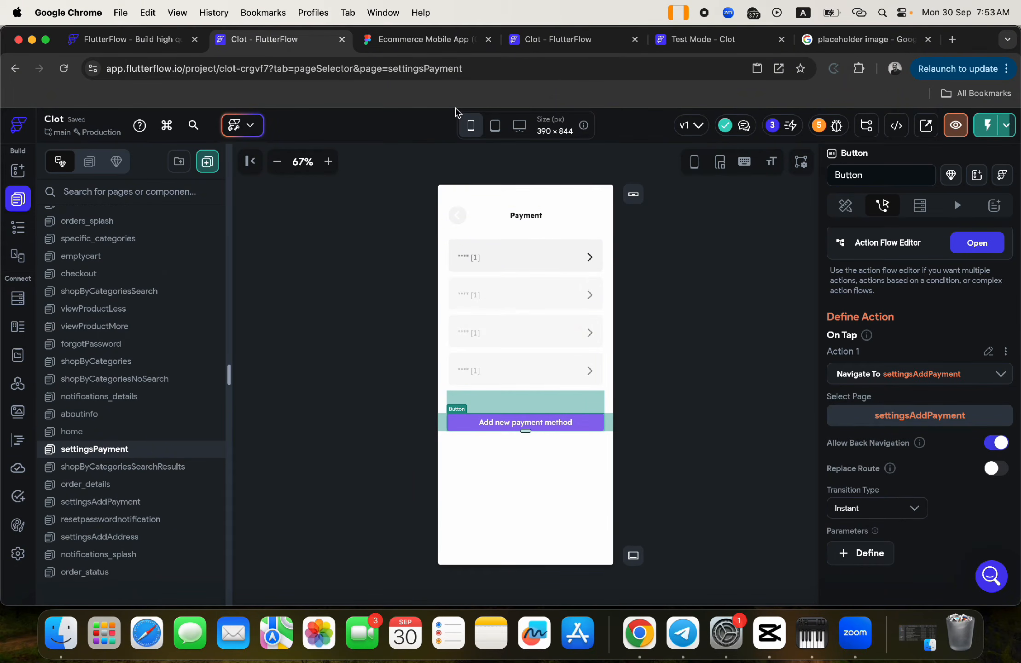
- Go back in the test app to the profile page, then switch to Figma
click(695, 40)
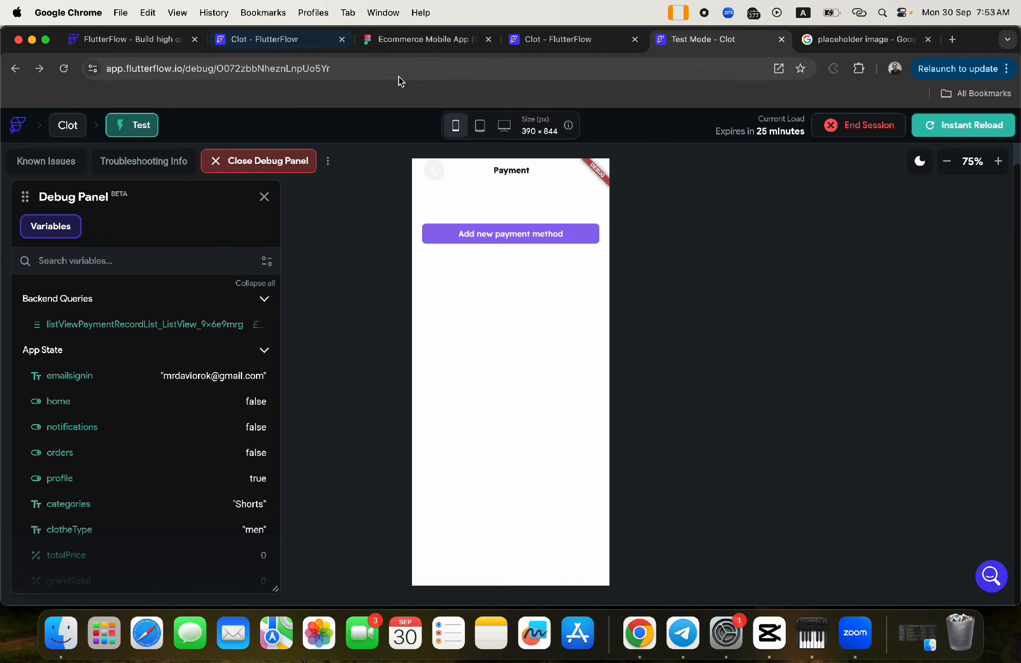
click(14, 69)
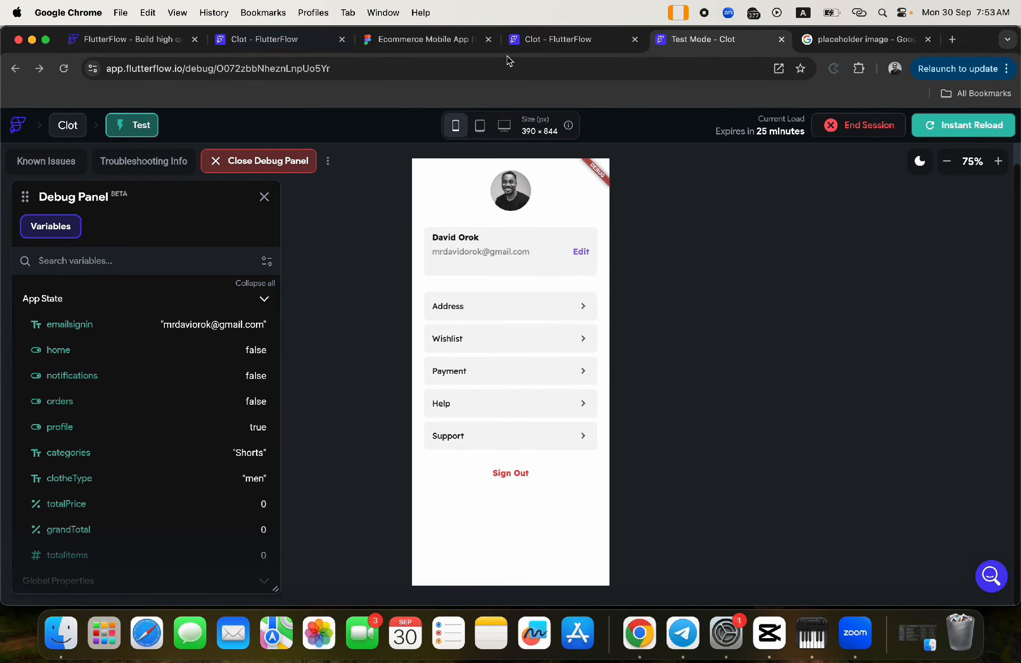
click(391, 39)
- Look over Figma's Settings screens, then cycle through the FlutterFlow editor tabs to the fourth one
scroll(499, 305, down, 7)
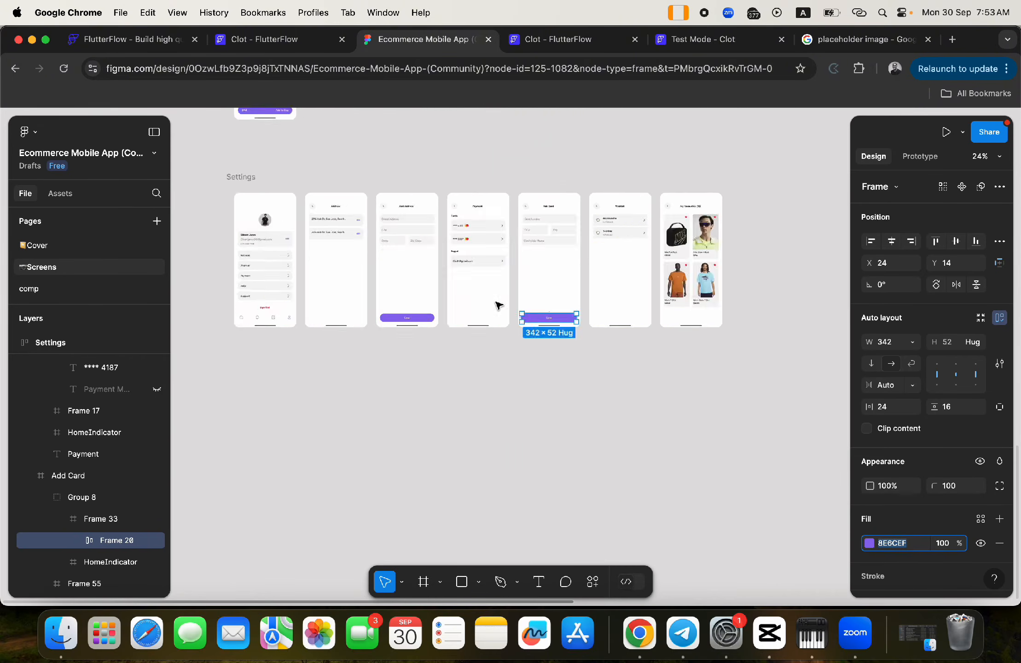
scroll(497, 304, up, 4)
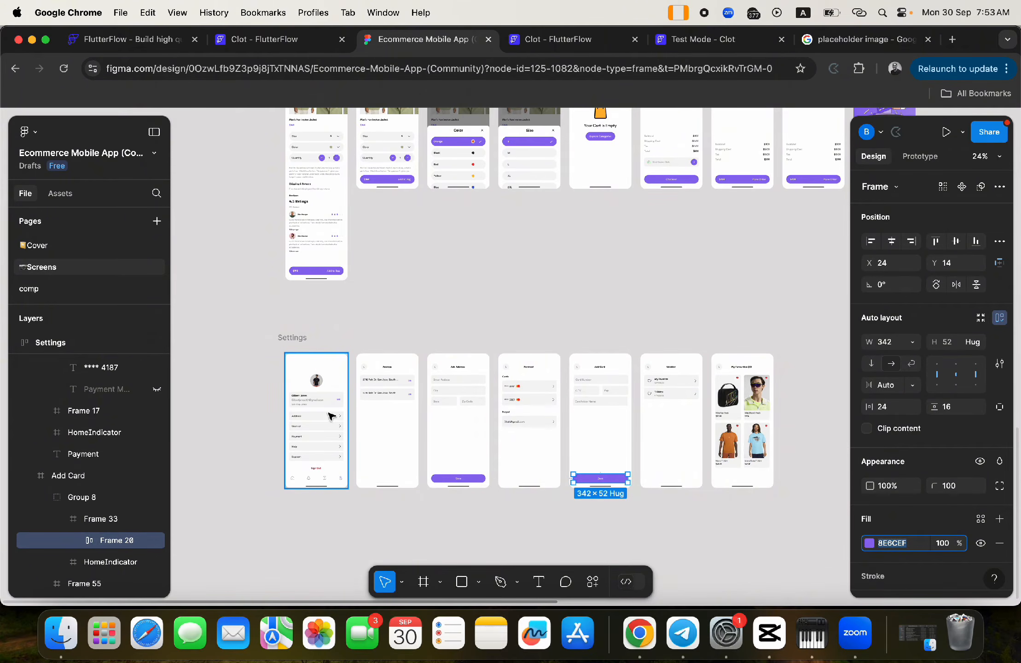
click(531, 39)
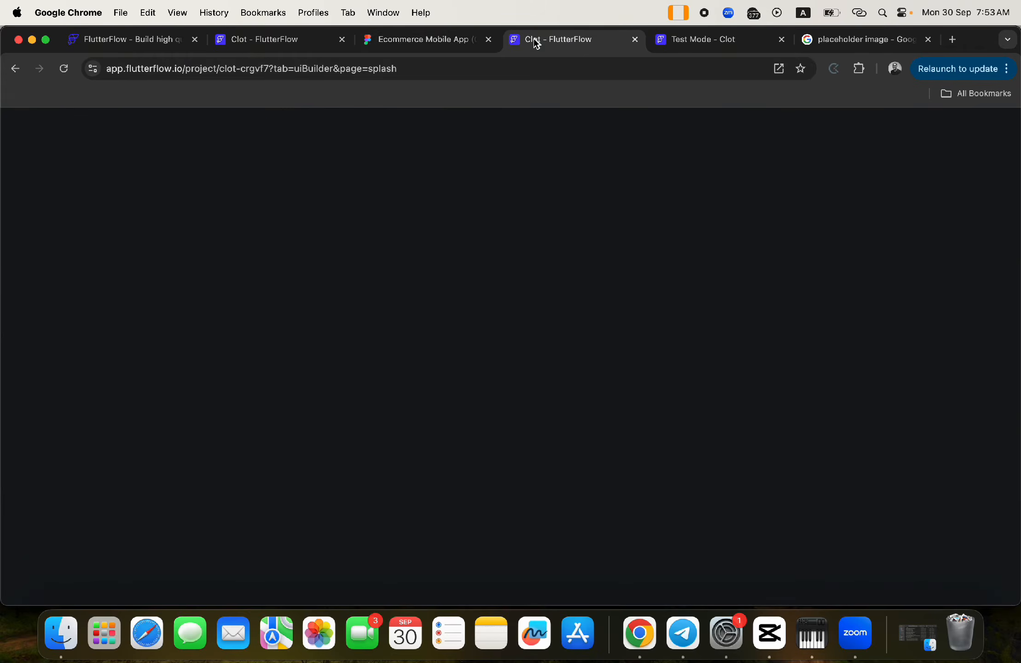
click(286, 39)
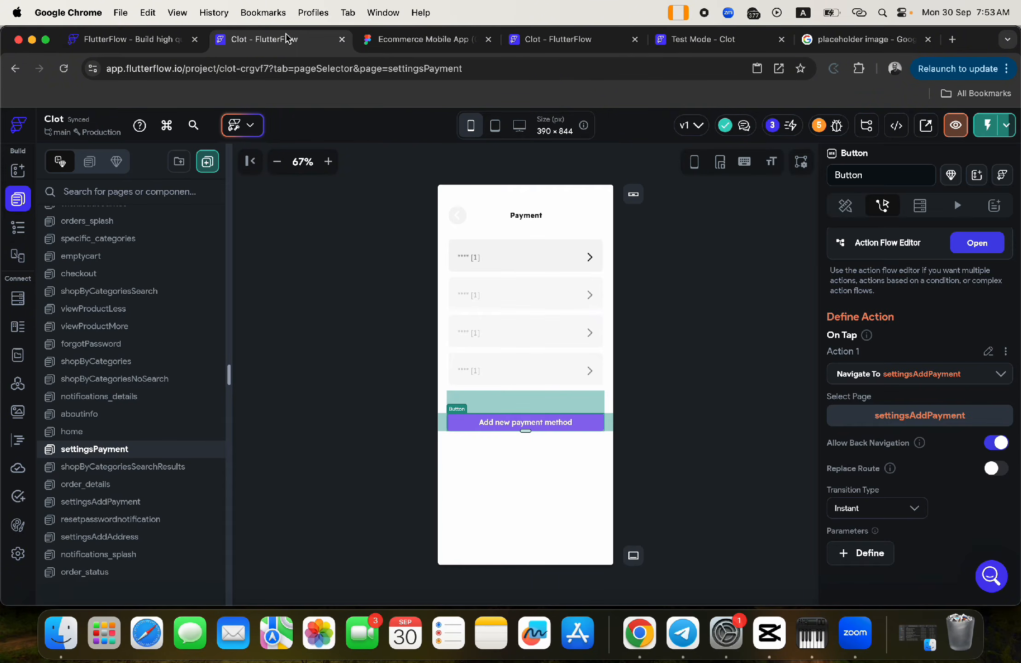
click(550, 42)
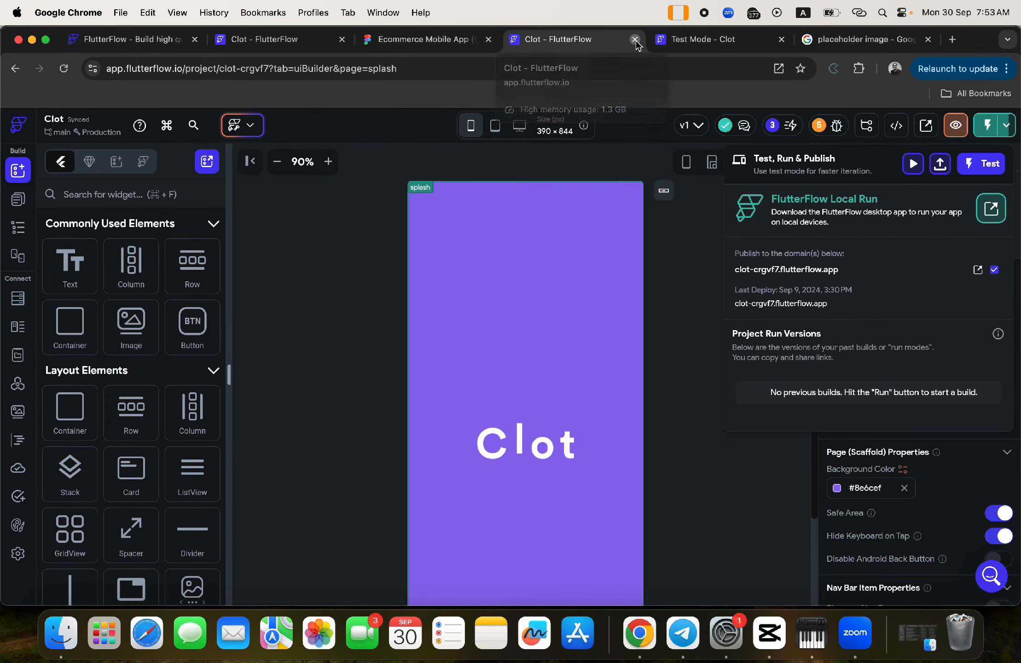
- Close the duplicate editor tab and open the settings page with its Widget Tree
key(super+w)
click(288, 41)
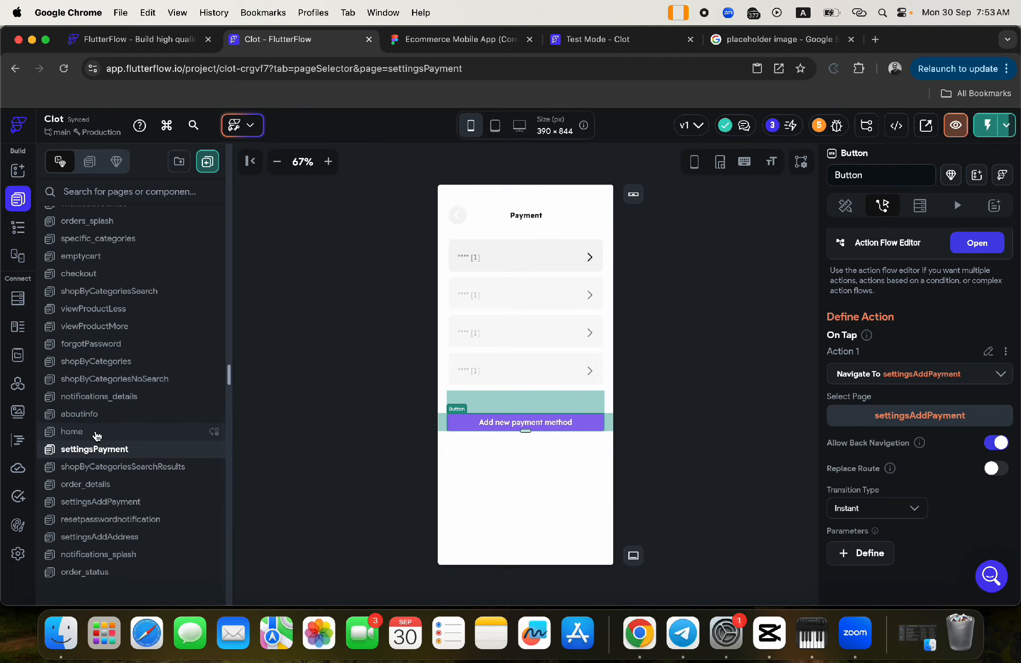
scroll(76, 348, up, 3)
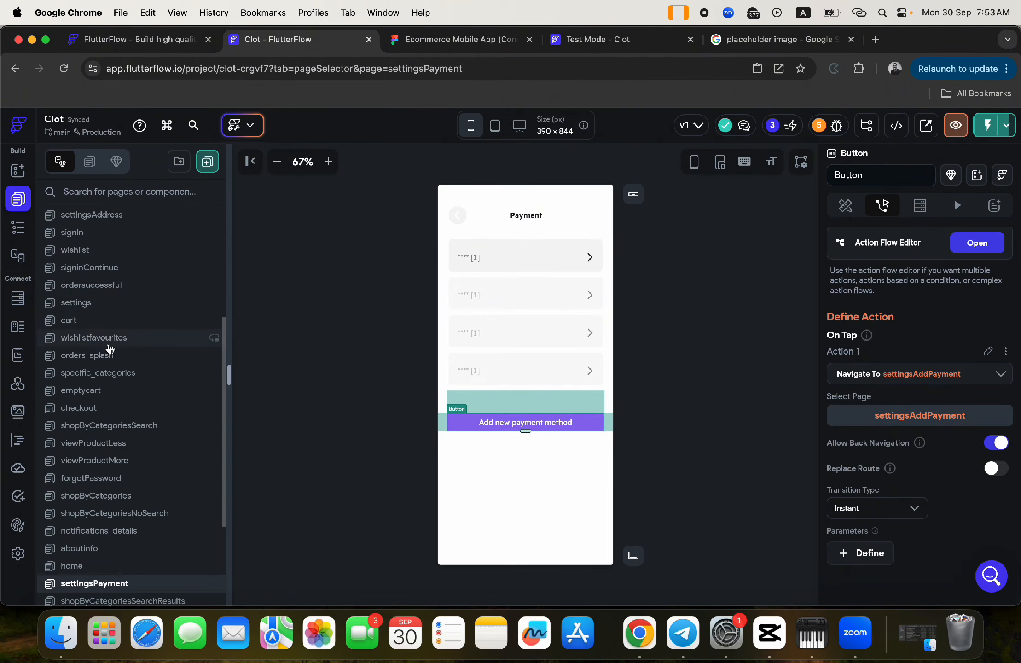
click(90, 306)
click(17, 226)
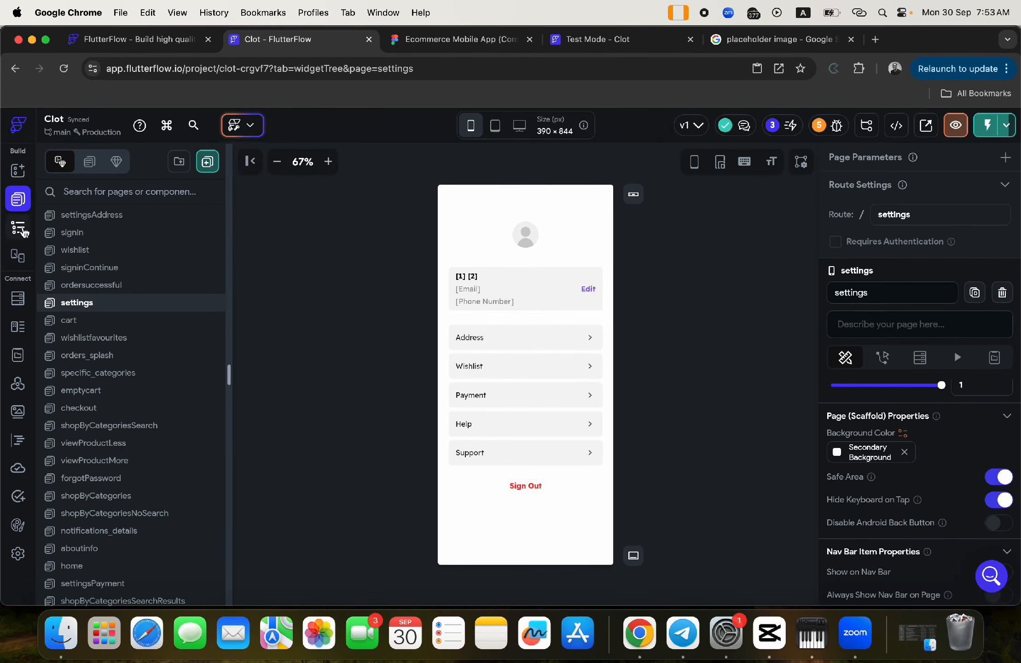
- Insert the bottom_navigation component into the settings page's Stack, then return to the page list
click(95, 251)
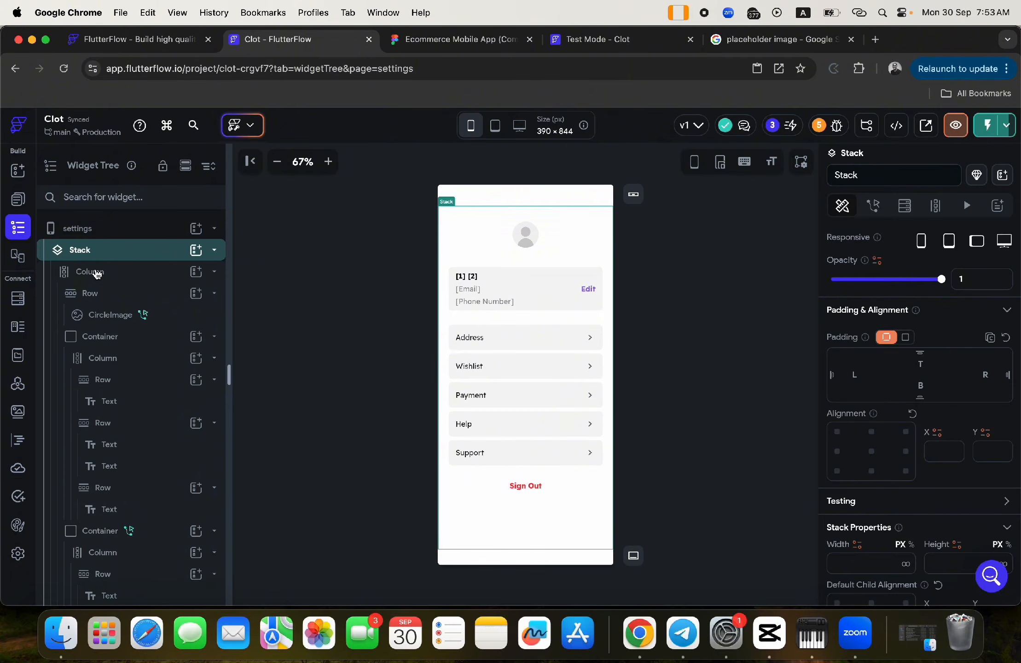
click(97, 272)
click(97, 272)
click(86, 251)
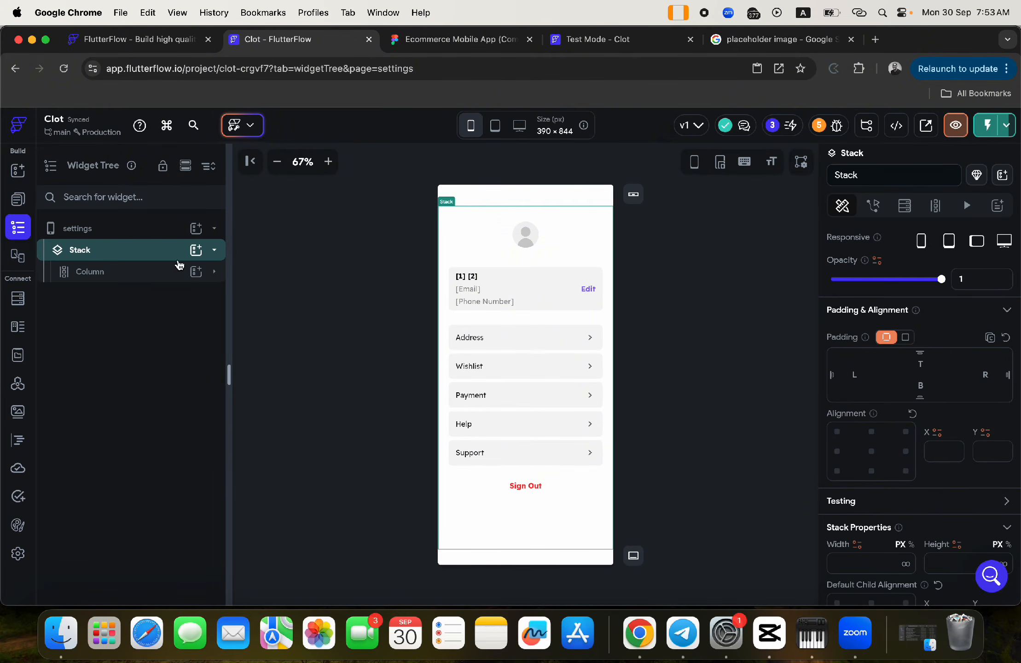
click(195, 251)
click(280, 223)
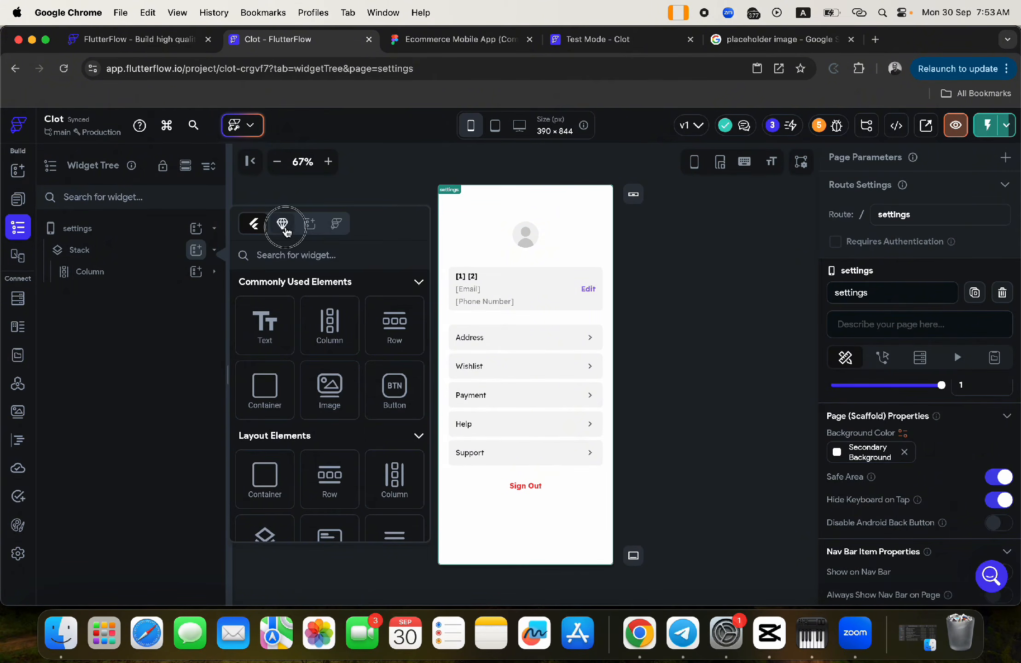
scroll(328, 421, down, 3)
click(330, 426)
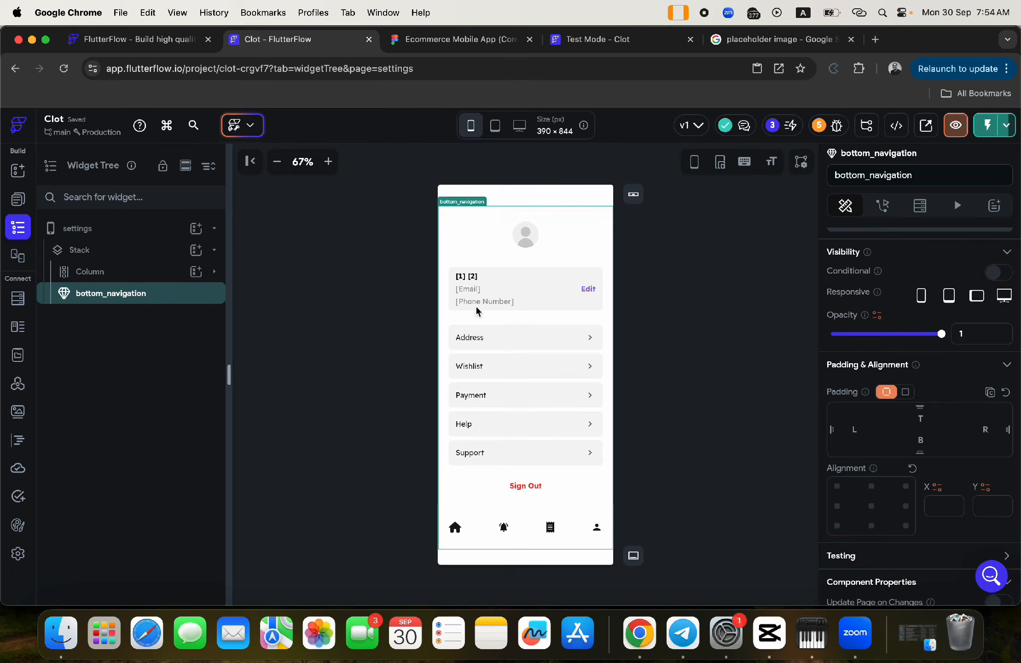
click(18, 202)
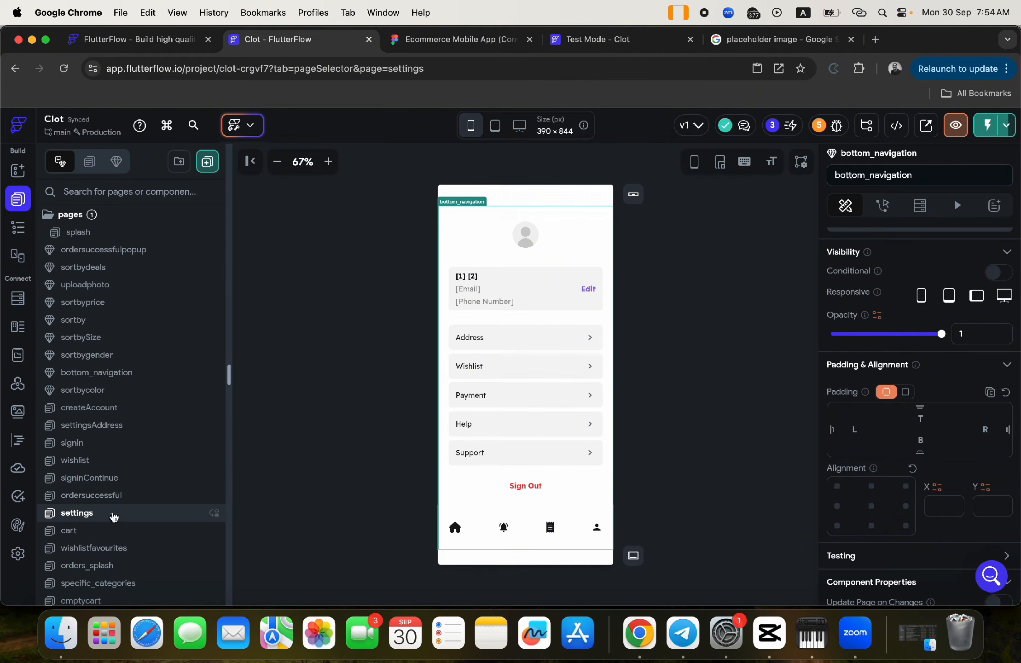
scroll(115, 446, down, 4)
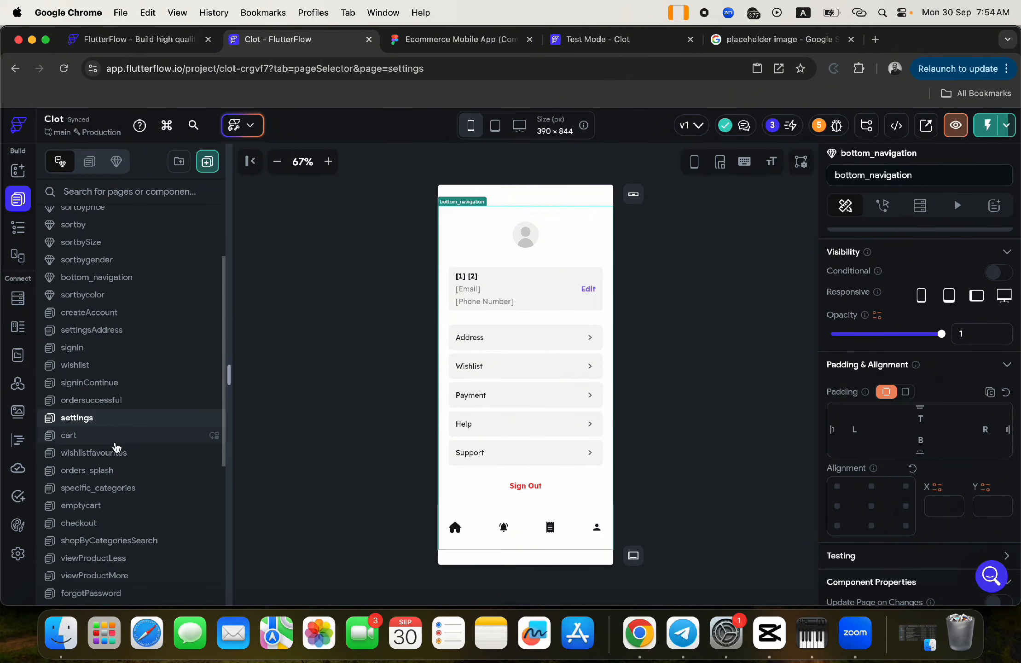
click(514, 41)
scroll(441, 255, up, 5)
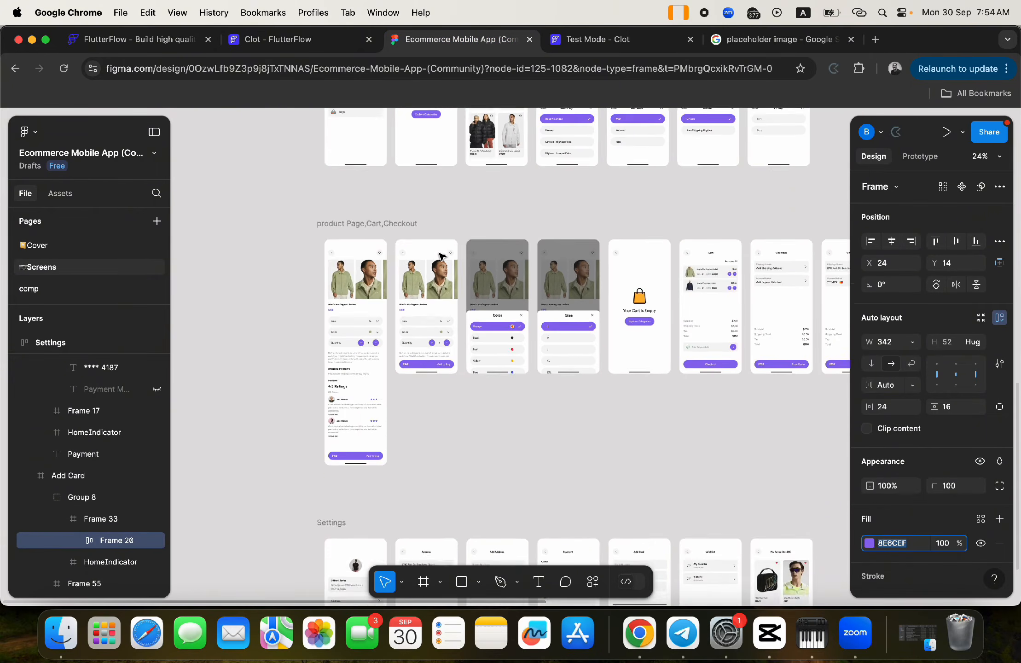
scroll(441, 256, up, 5)
scroll(441, 255, right, 5)
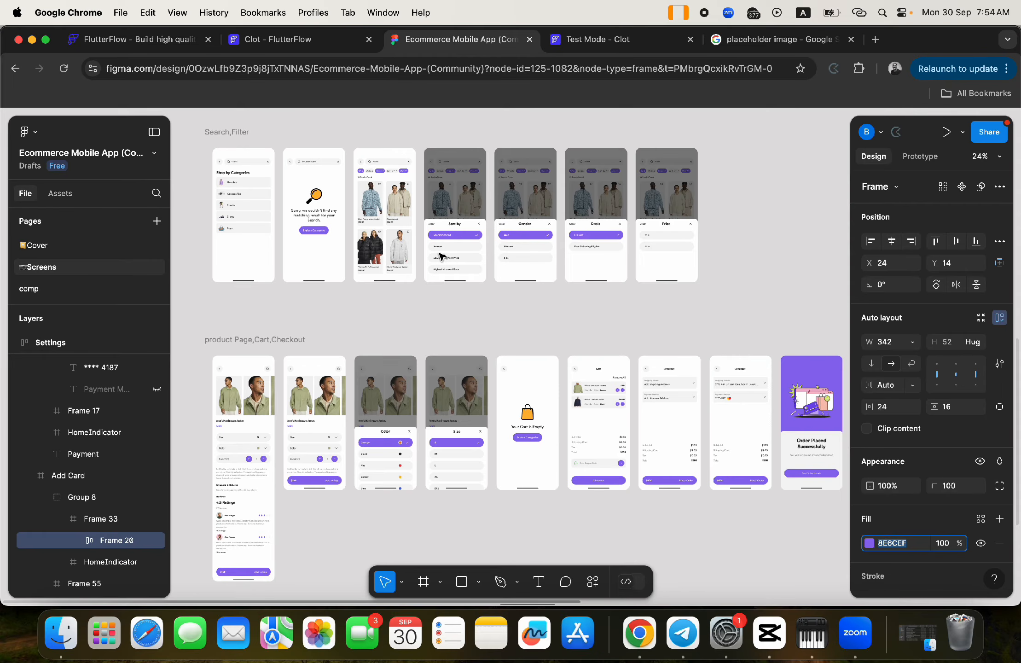
scroll(377, 203, up, 5)
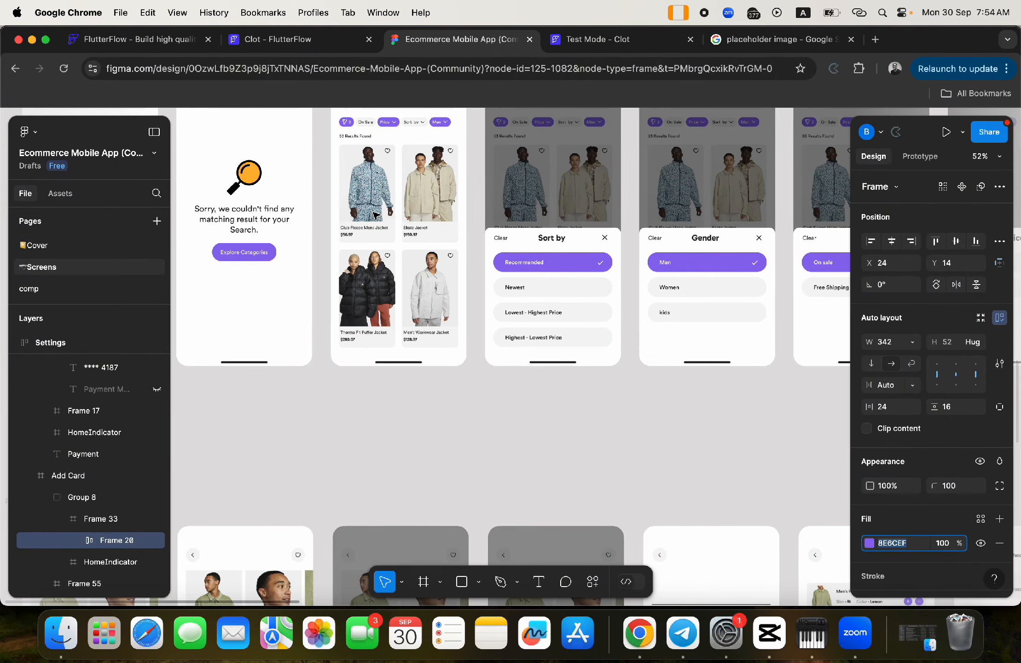
scroll(382, 172, down, 5)
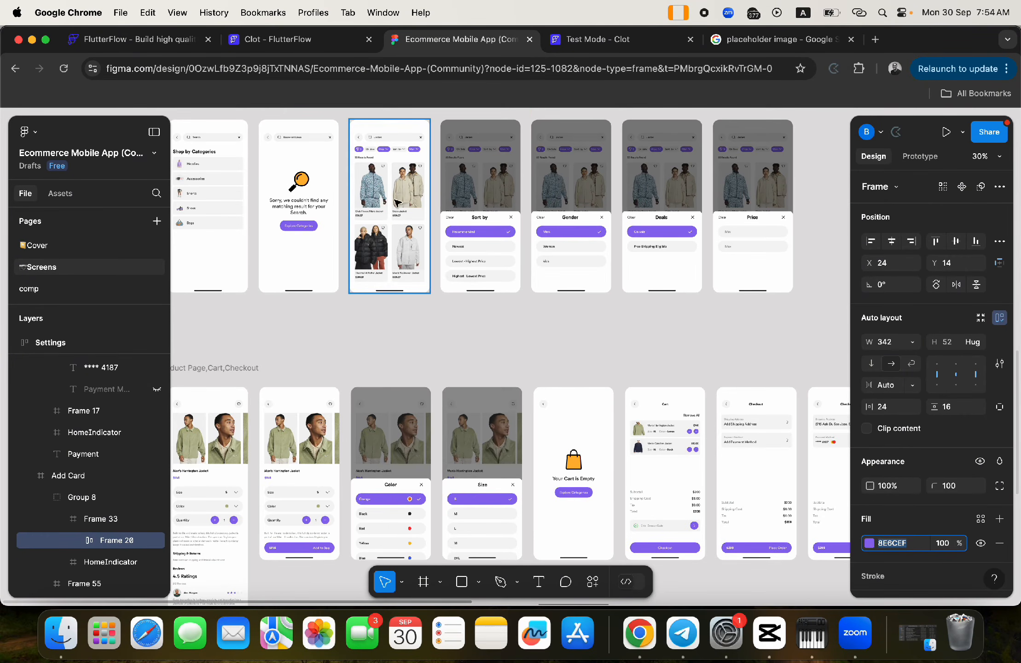
scroll(417, 369, down, 5)
scroll(417, 369, left, 3)
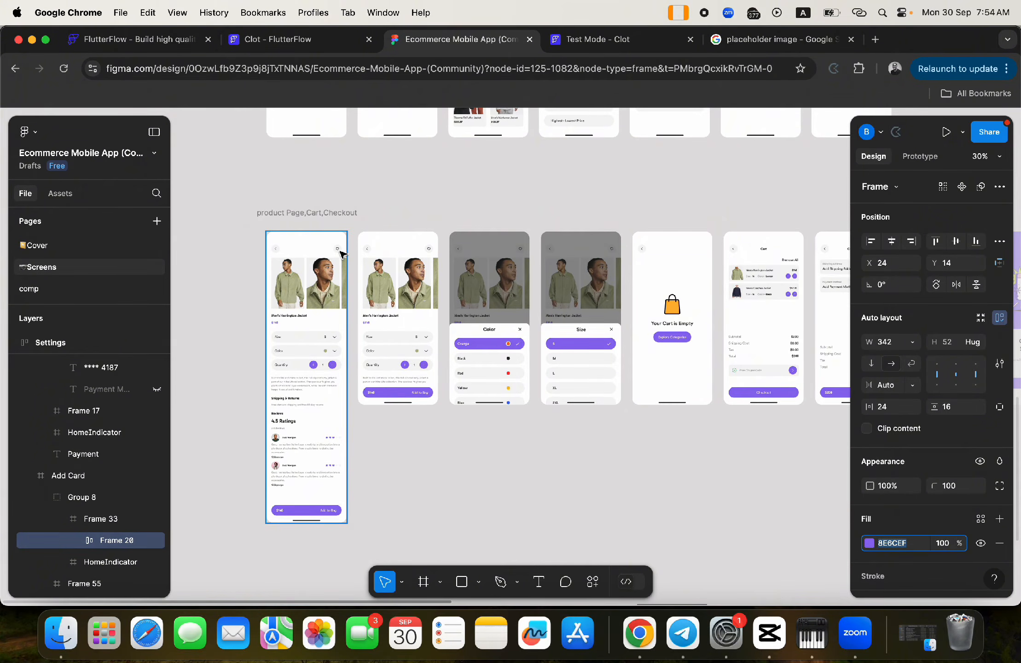
click(279, 38)
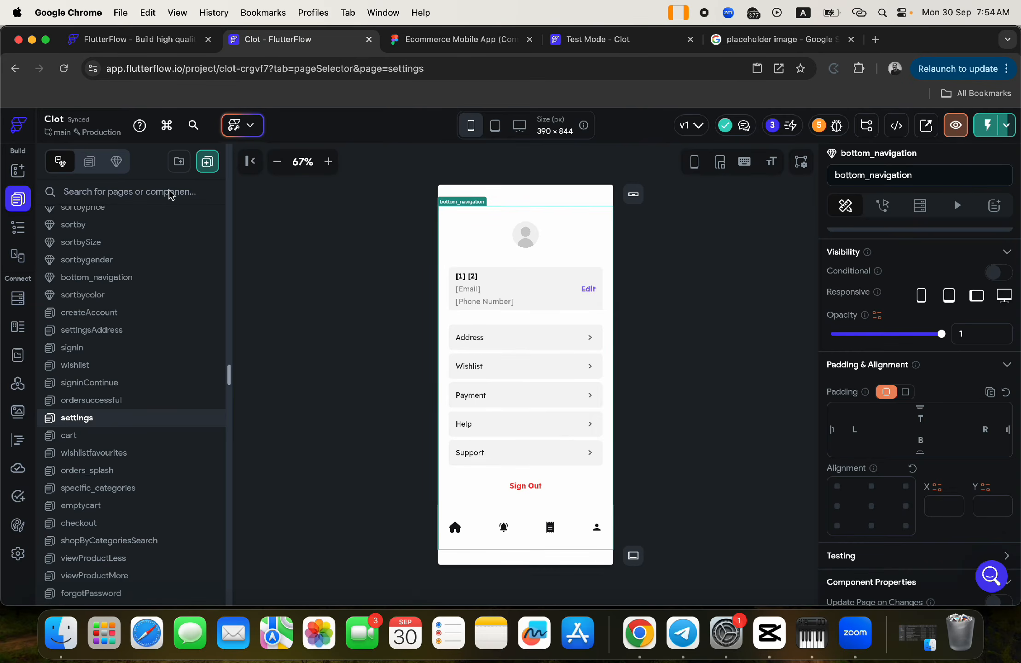
- Open the viewProductMore page from the page list
click(111, 564)
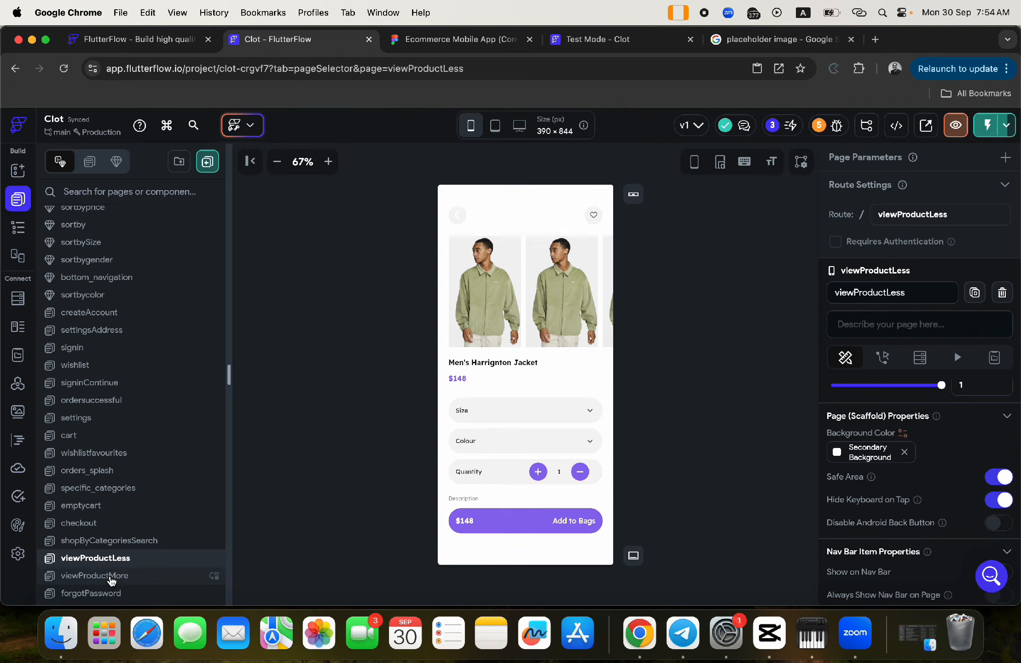
click(111, 578)
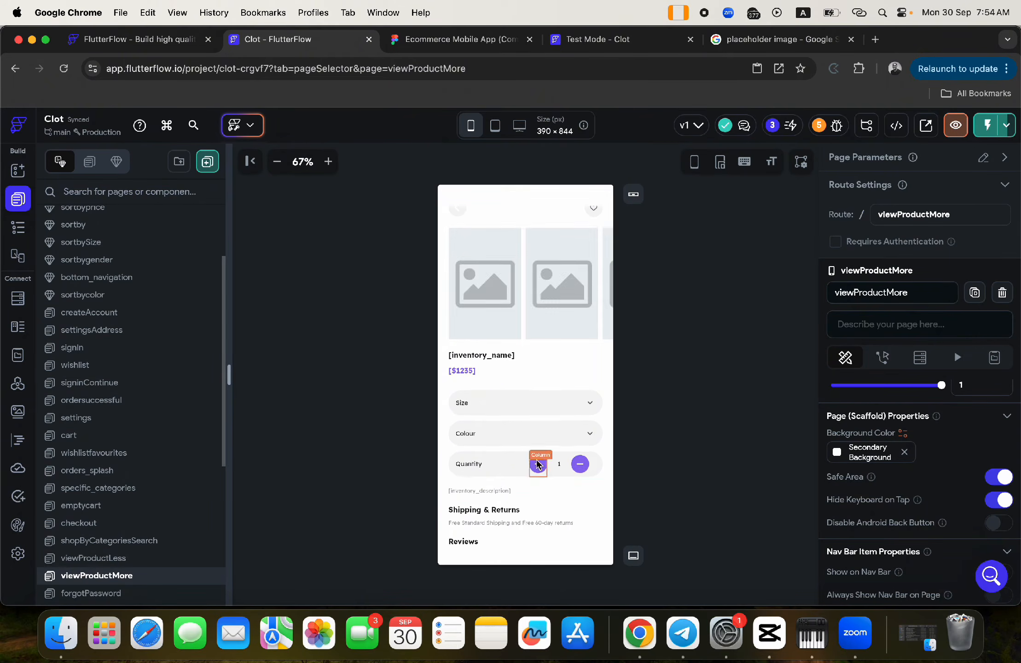
scroll(538, 460, down, 5)
scroll(537, 463, up, 5)
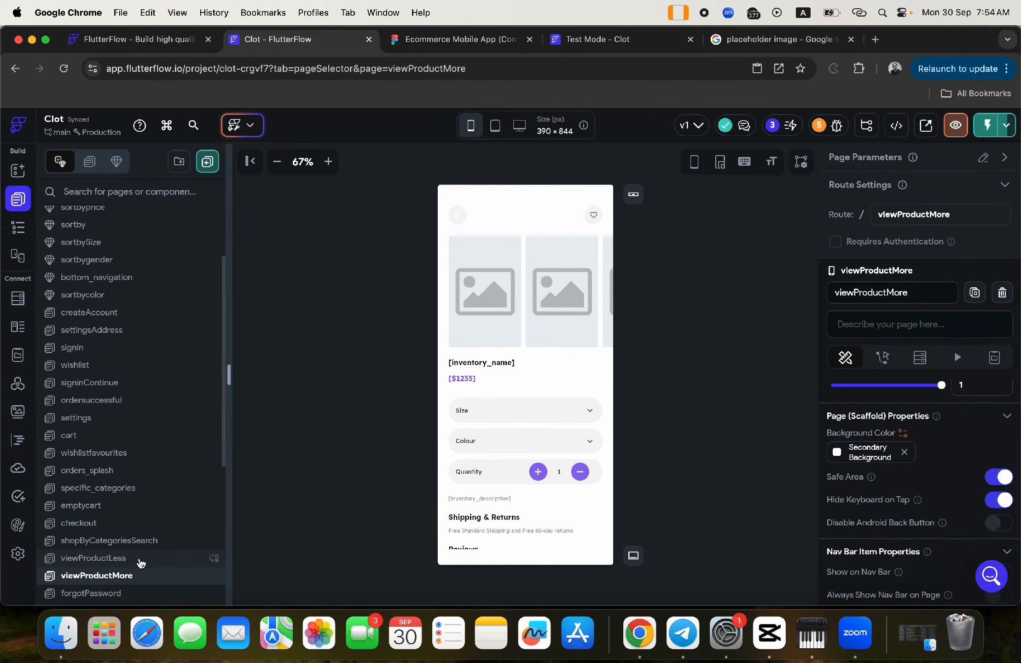
- Select the Column around the heart icon in the Widget Tree and view its Actions
click(590, 221)
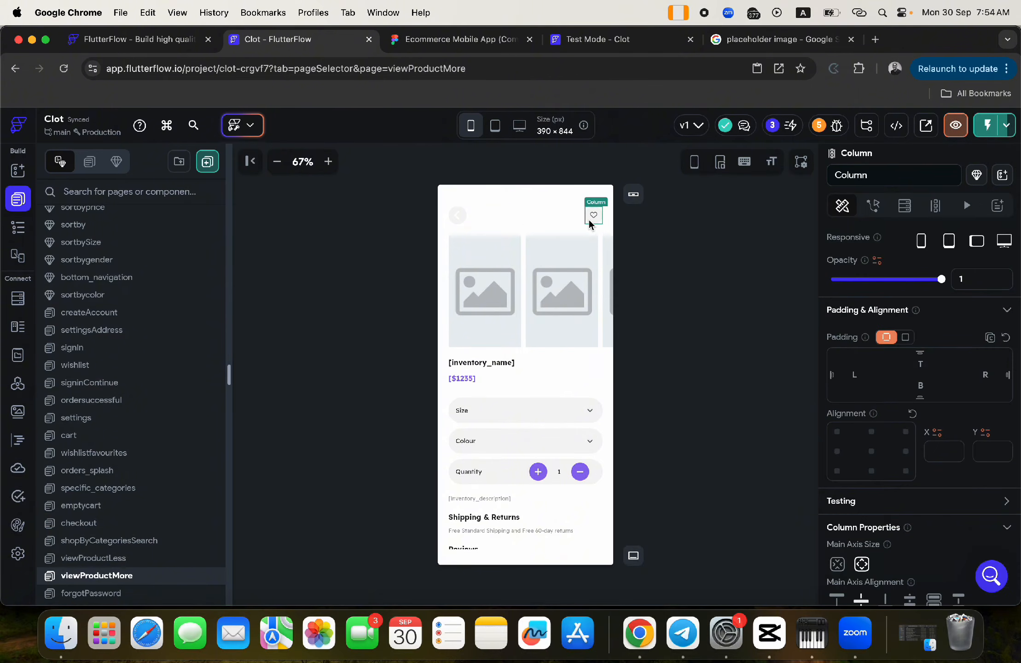
click(17, 227)
click(160, 318)
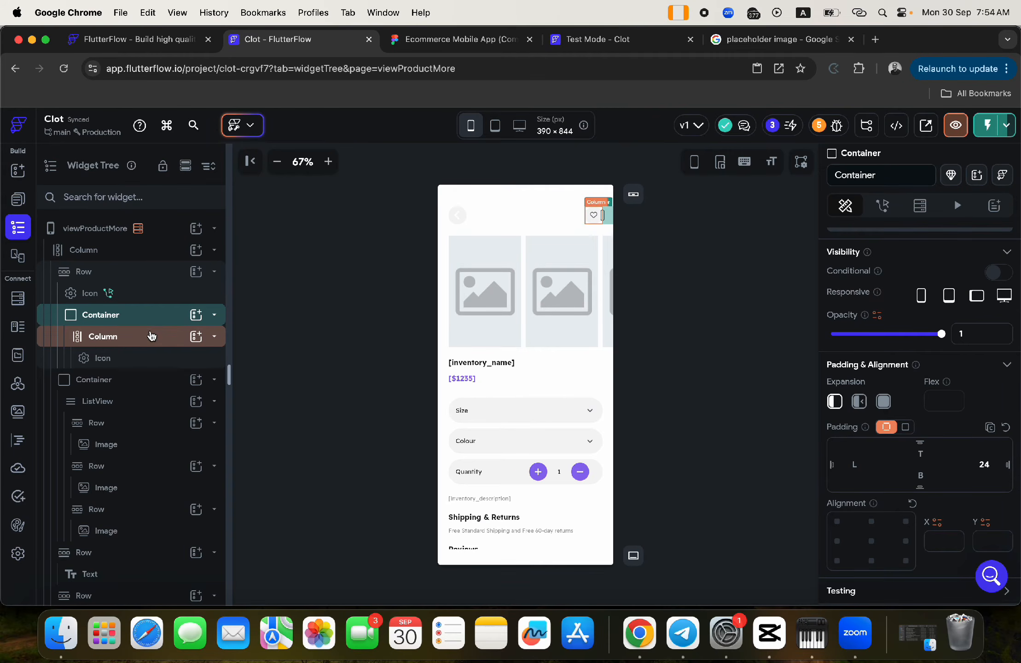
click(152, 336)
click(874, 206)
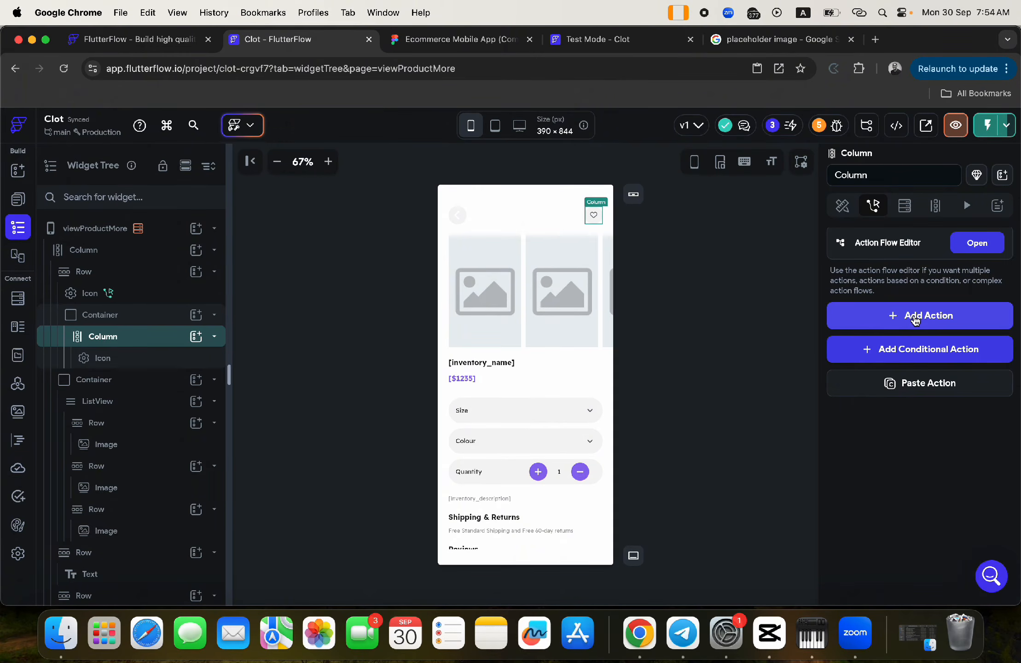
- Add an On Tap Firestore Create Document action to the heart column and open its collection list
click(915, 318)
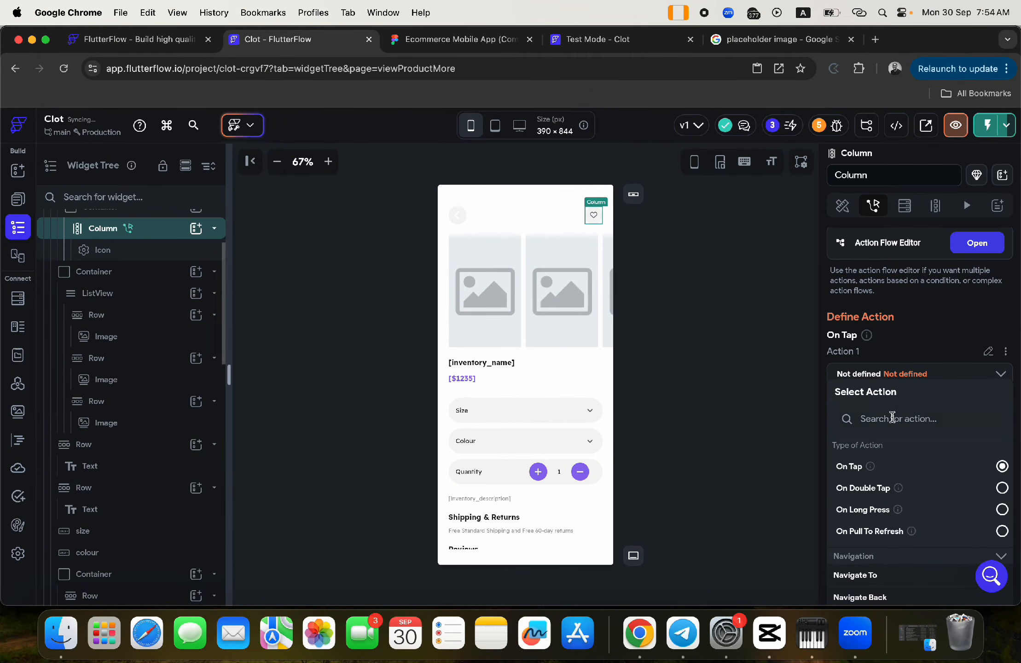
scroll(901, 468, down, 3)
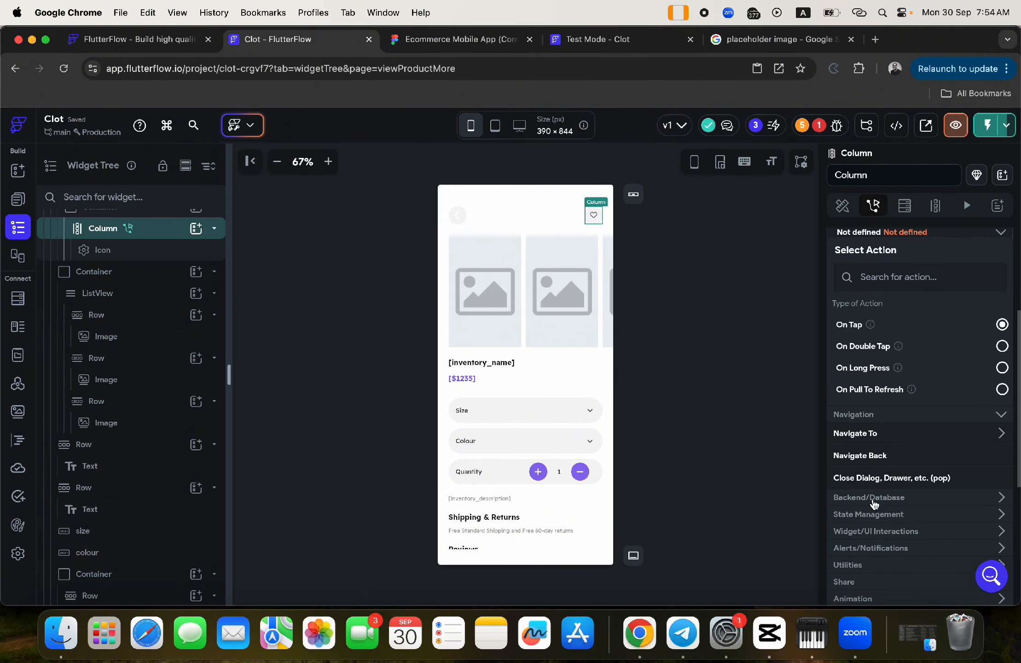
click(851, 516)
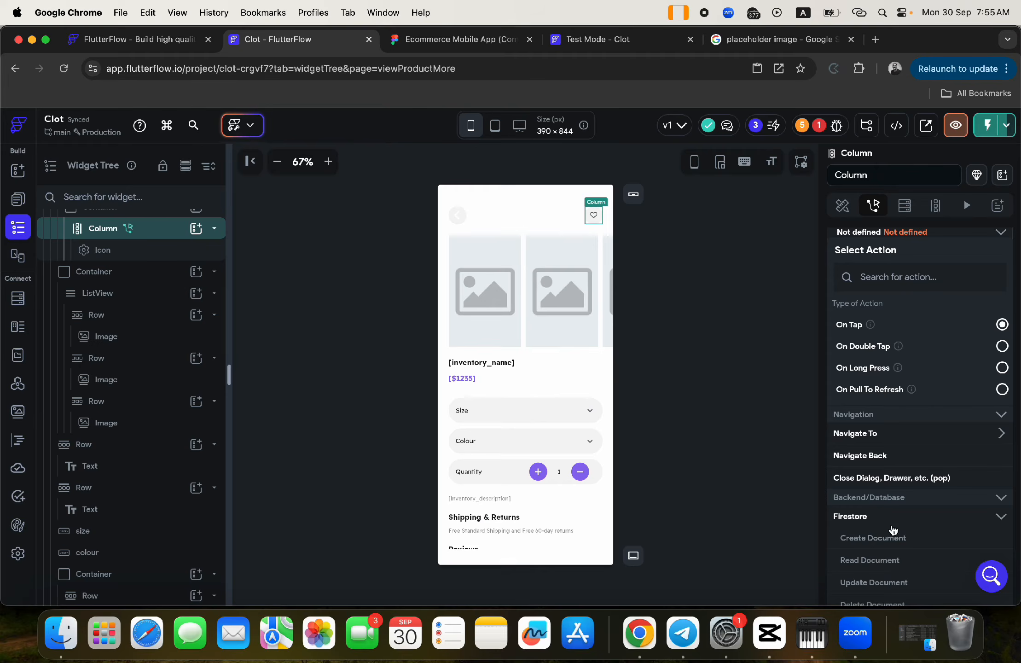
click(864, 541)
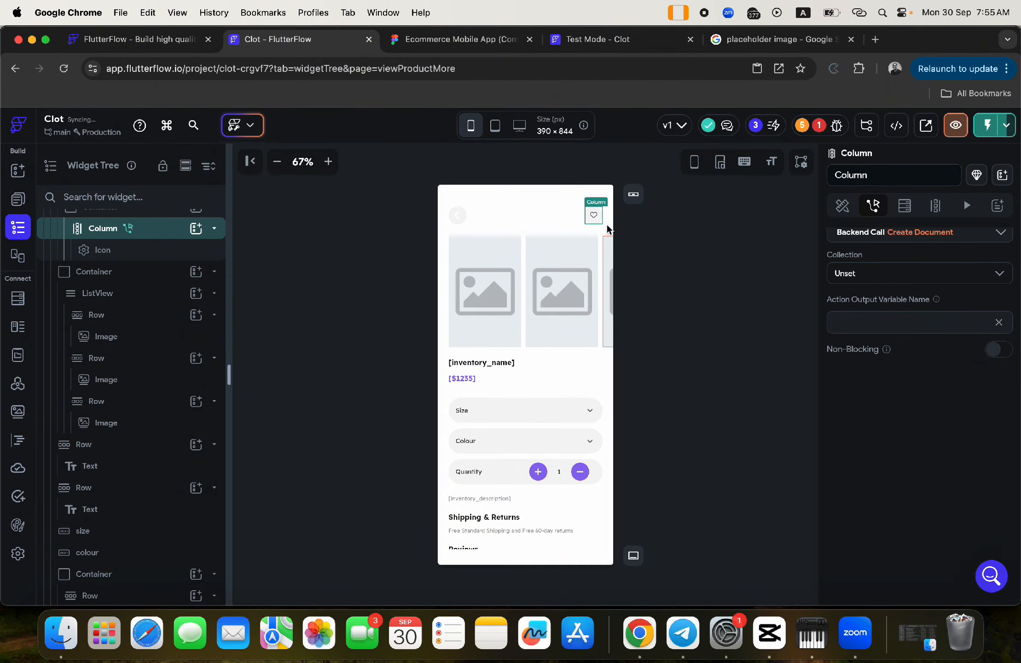
click(864, 274)
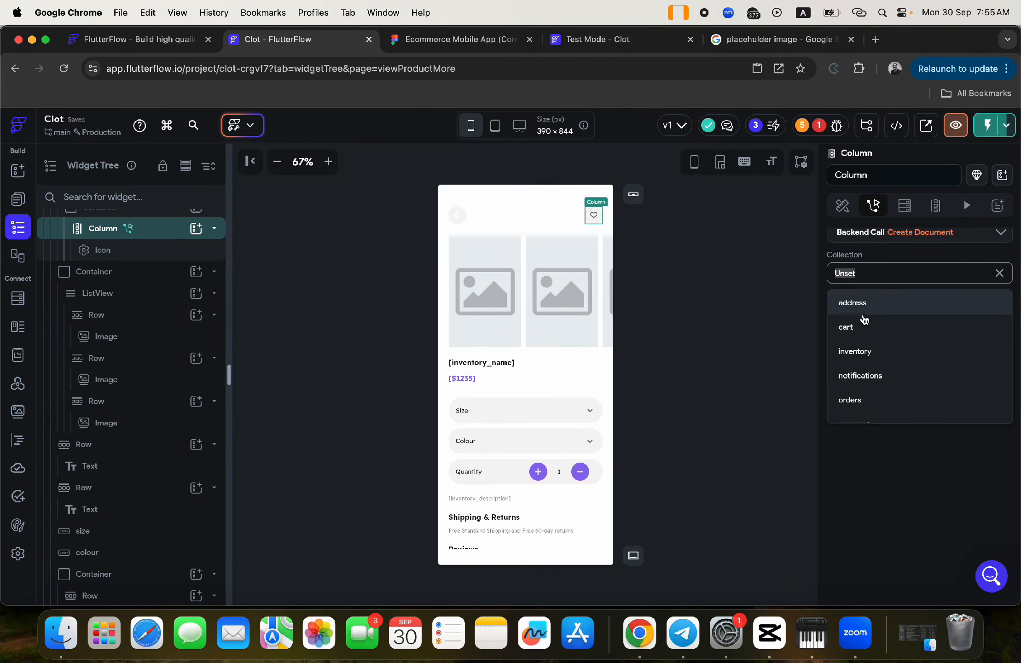
scroll(870, 412, down, 3)
- Target the wishlist collection and add product_name, product_price, user, product_image and category fields
click(870, 411)
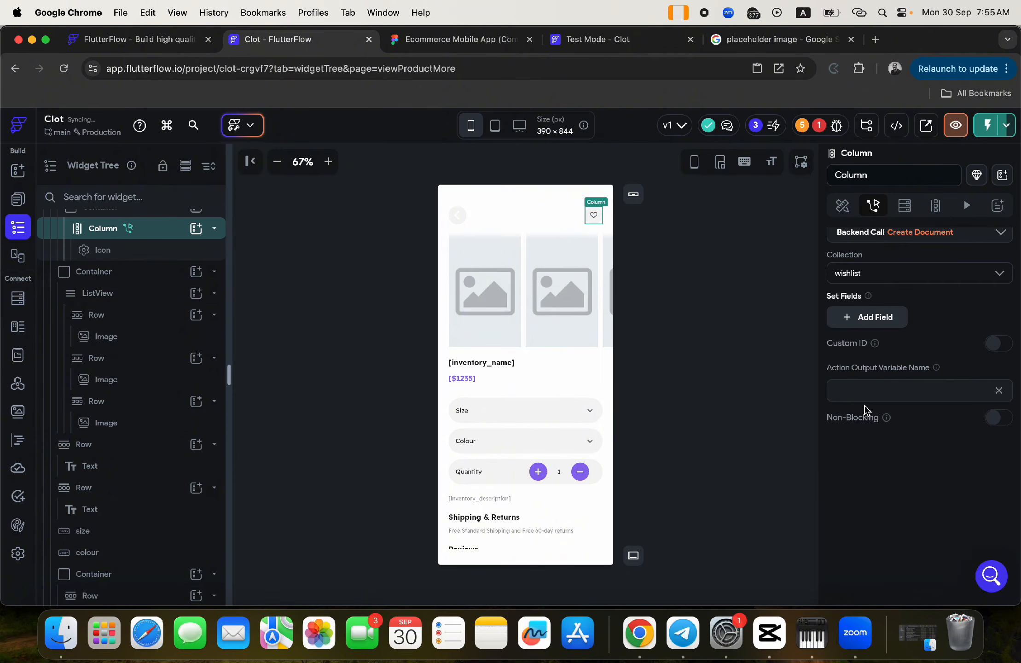
click(860, 324)
click(860, 359)
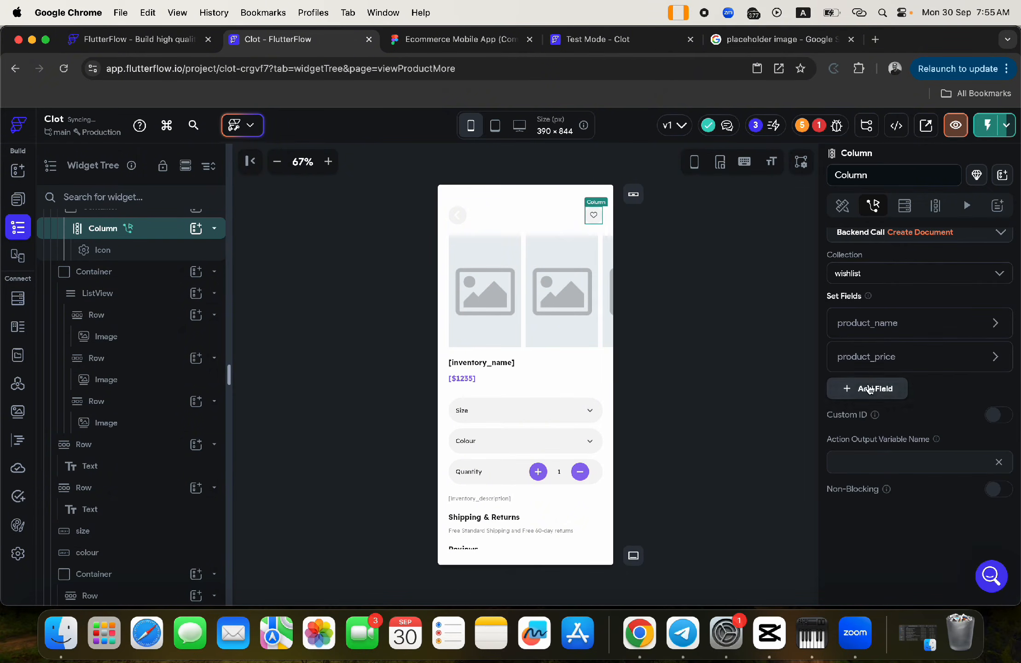
click(871, 389)
click(872, 424)
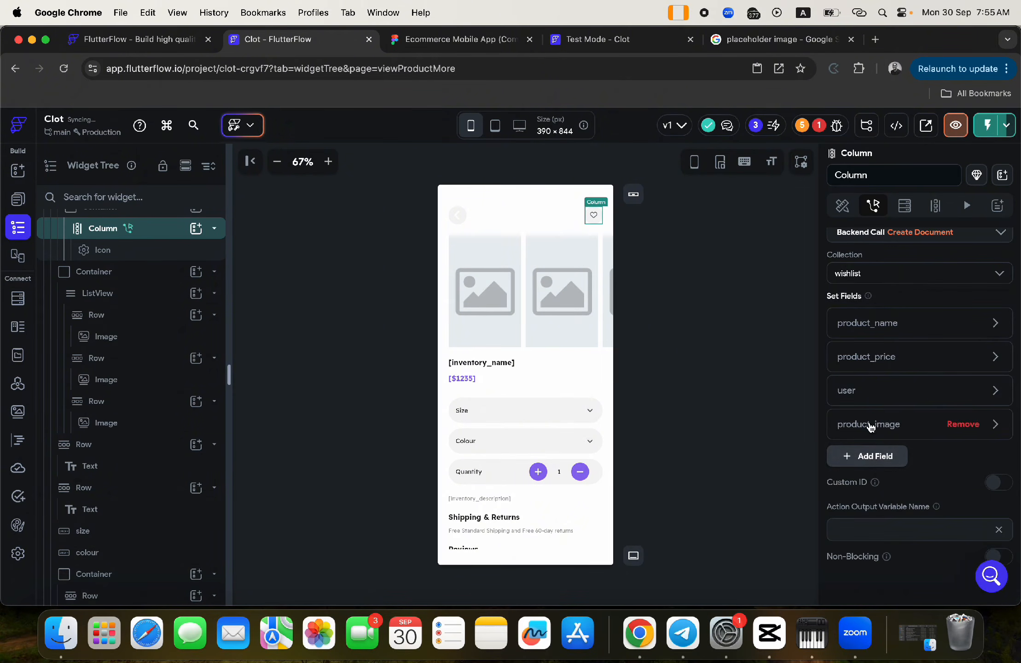
click(871, 458)
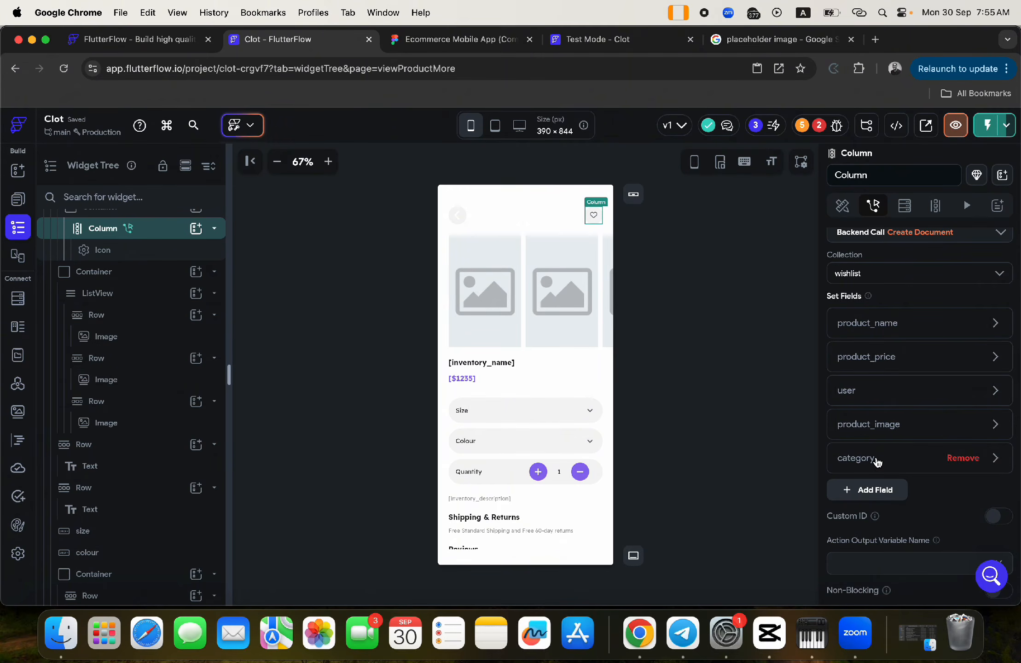
- Set the category field's value to 'T-Shirts'
click(877, 460)
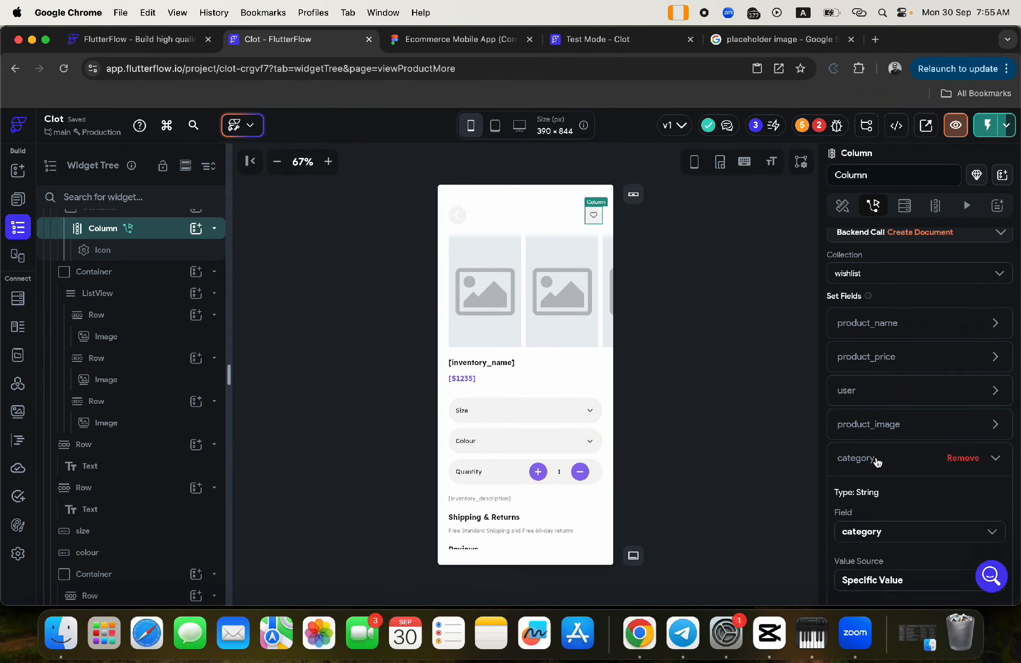
scroll(875, 506, down, 3)
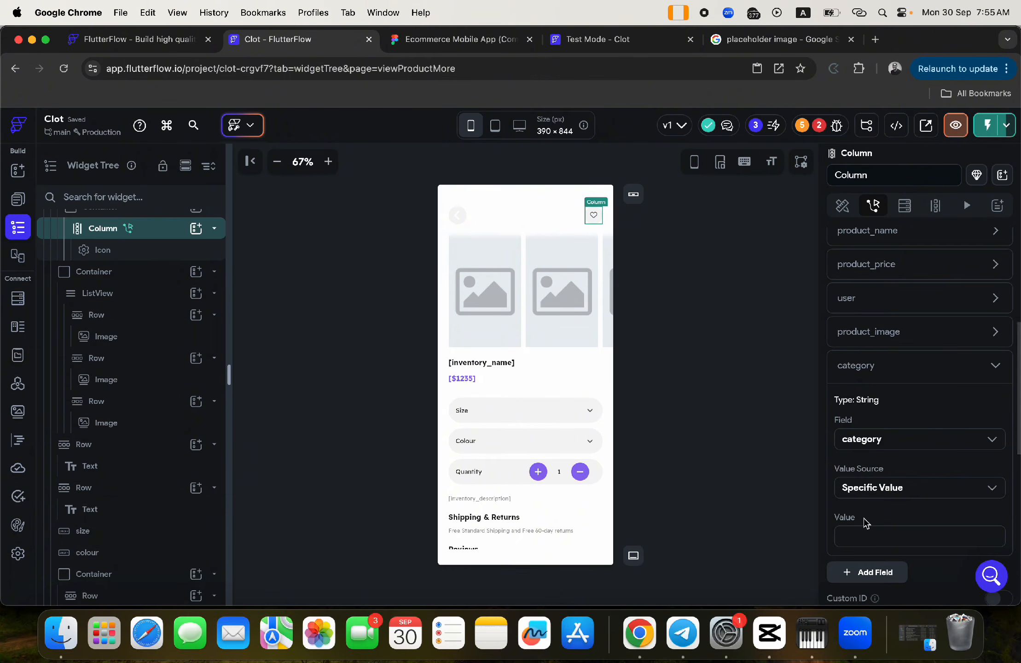
click(856, 535)
text(T)
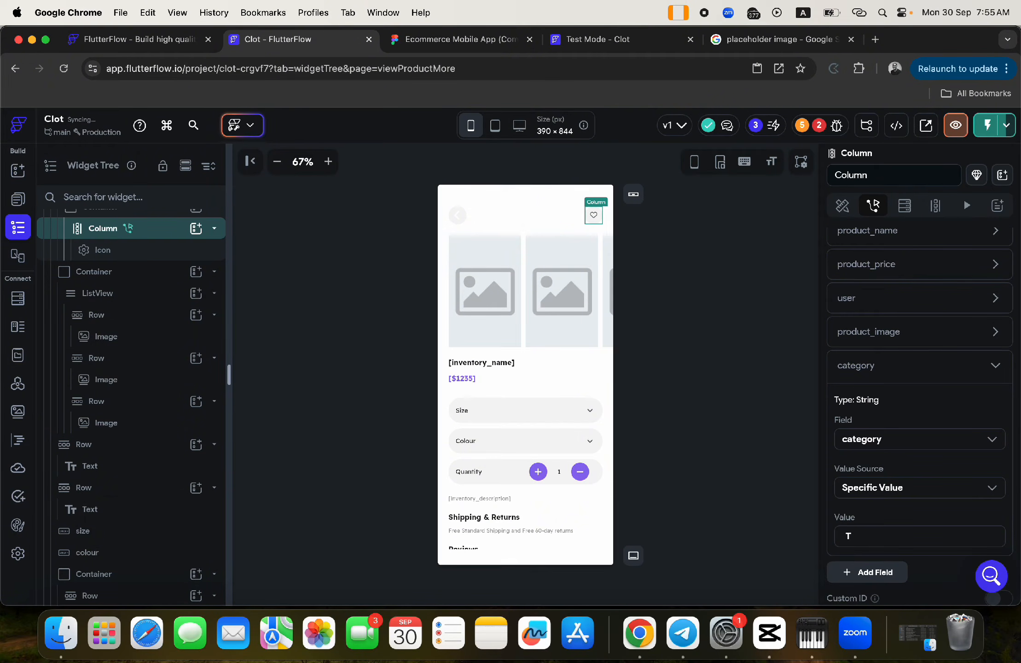
text(-Shirts)
click(855, 366)
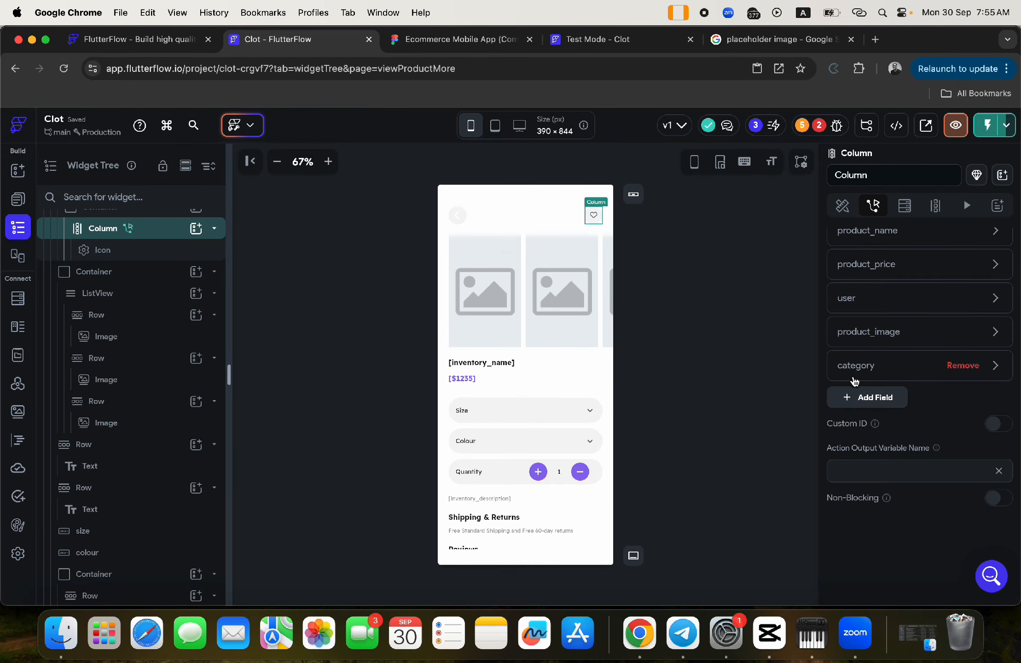
- Set product_image from the inventory item's inventory_image variable
click(856, 335)
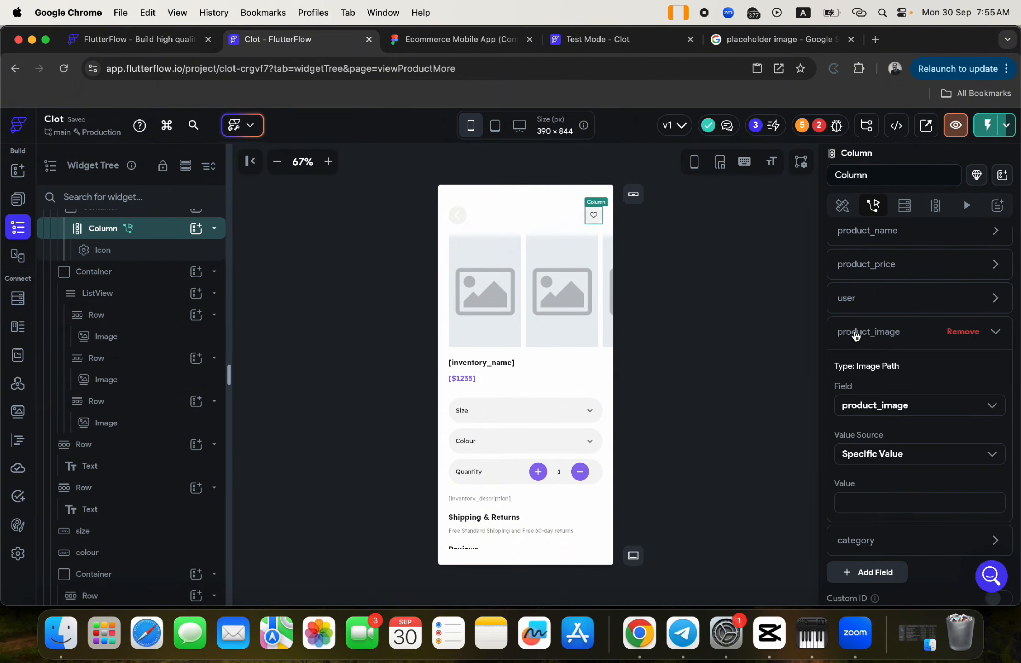
click(874, 453)
click(868, 492)
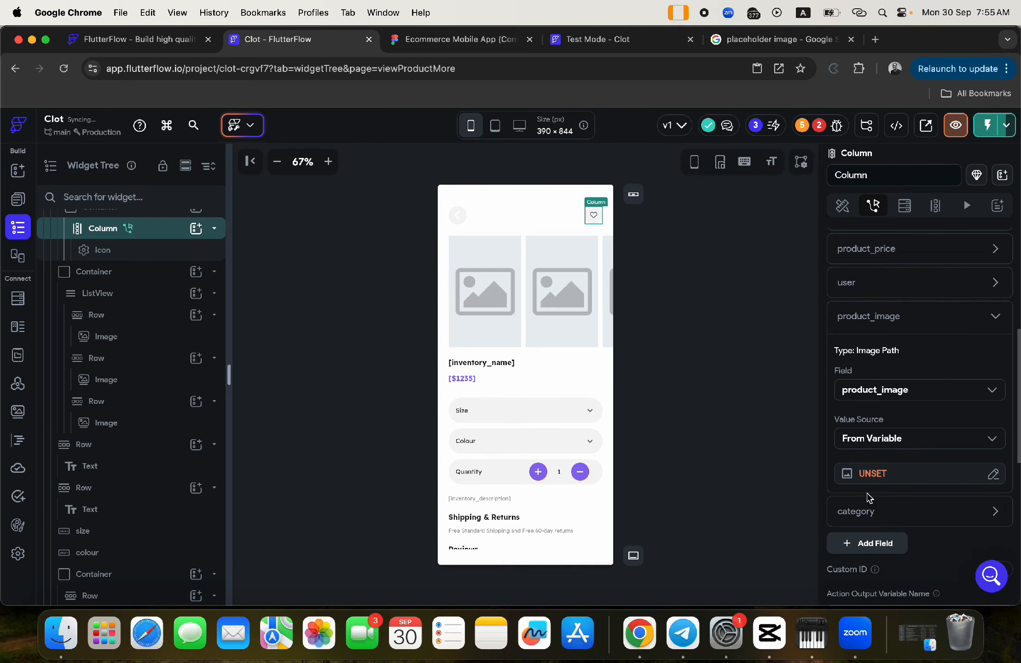
click(871, 473)
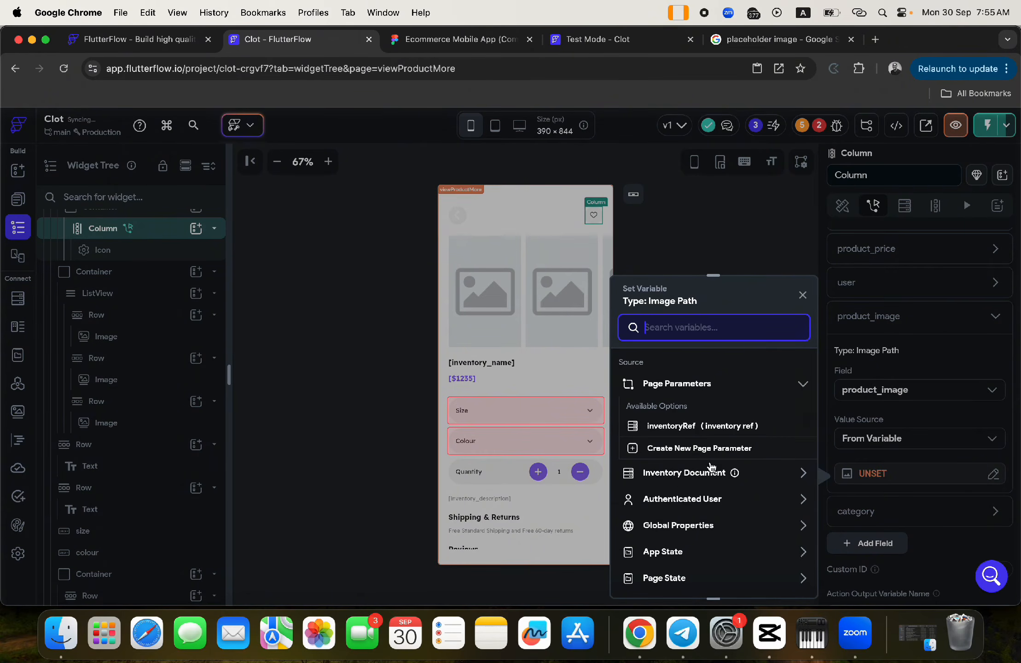
click(672, 475)
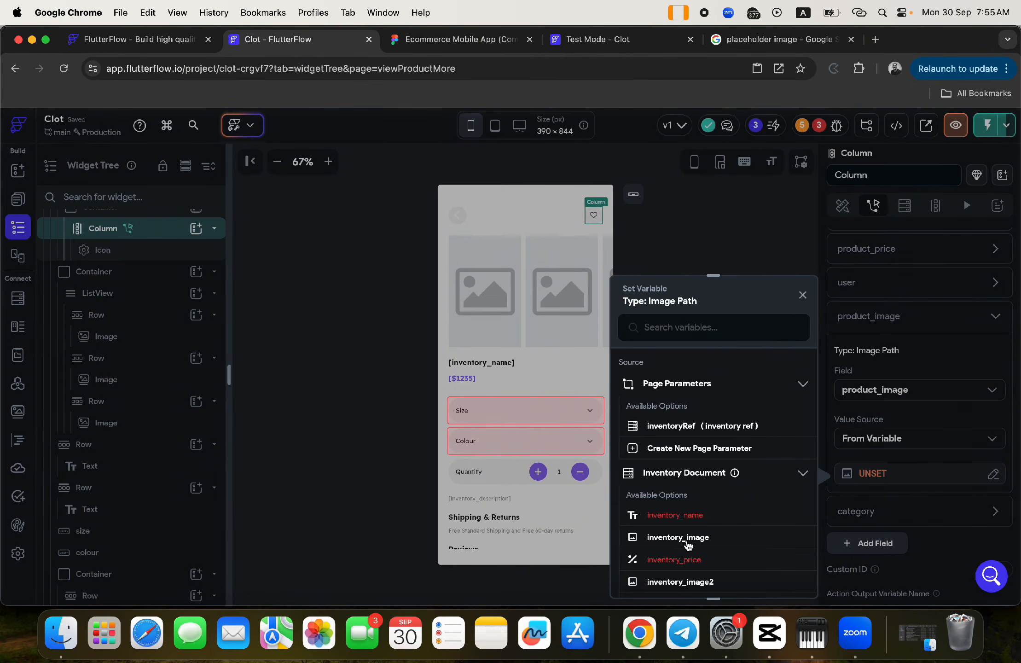
click(689, 544)
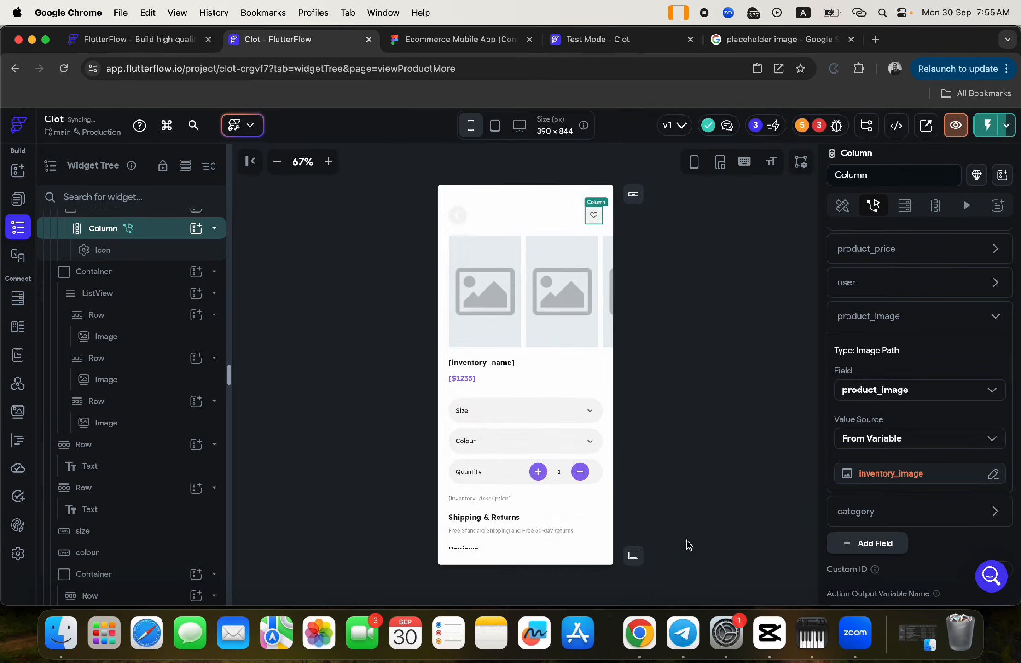
click(846, 317)
- Set the user field to the signed-in user's User Record Reference
click(846, 283)
click(870, 395)
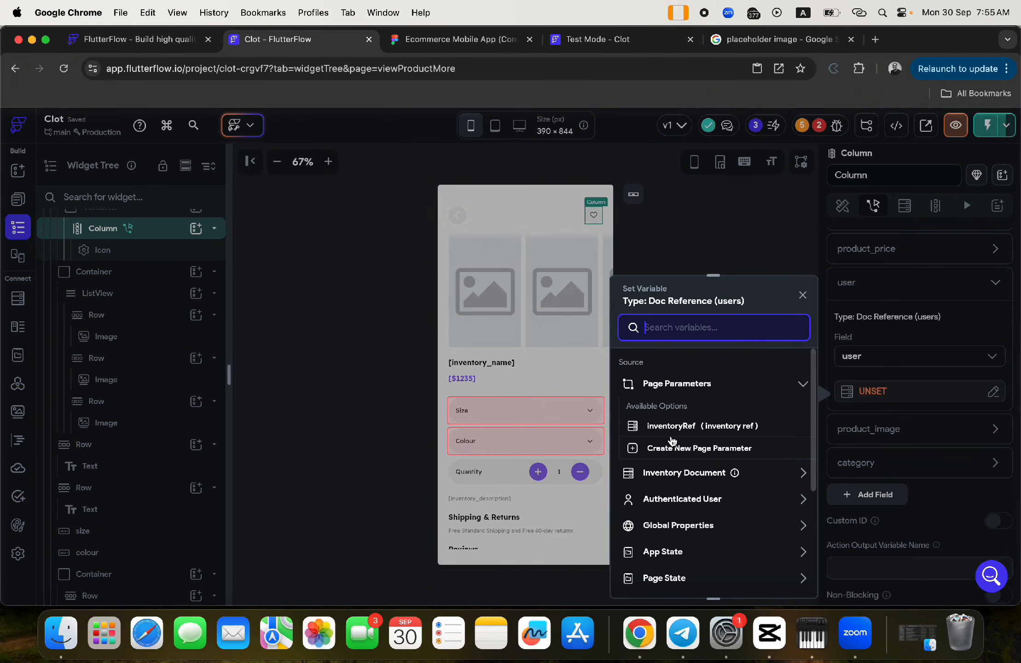
click(665, 500)
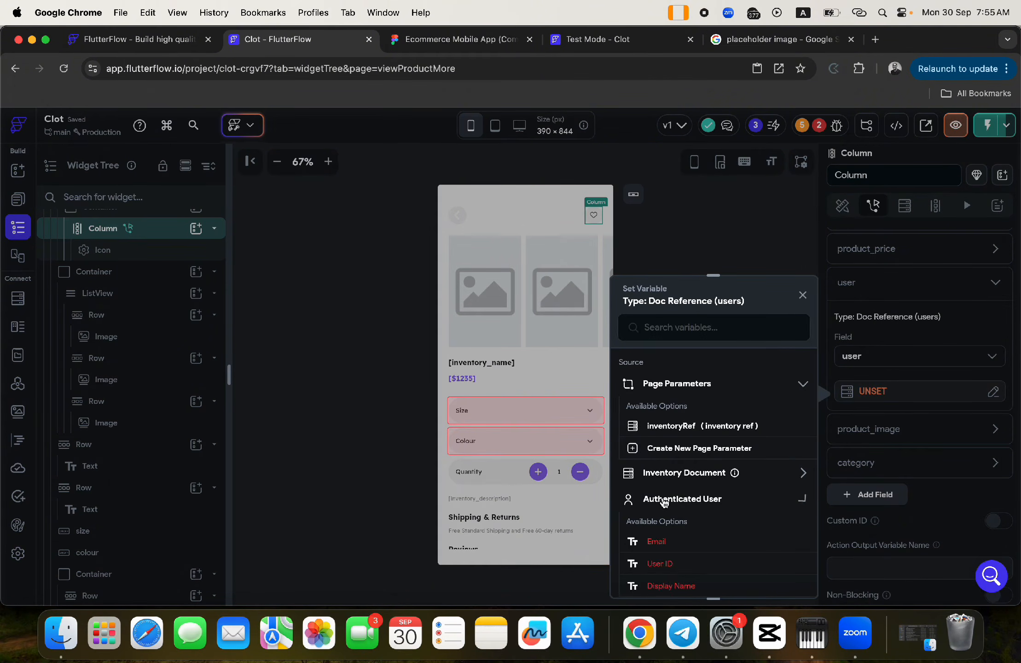
scroll(685, 571, down, 5)
click(683, 554)
click(760, 581)
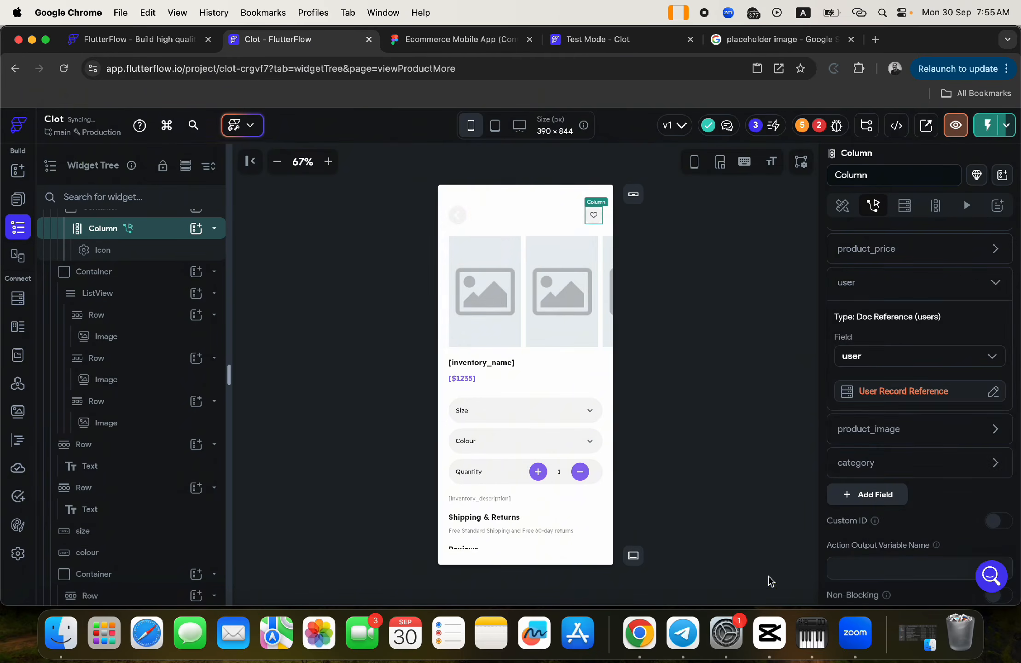
click(854, 282)
- Set product_price from the inventory item's inventory_price variable
click(860, 255)
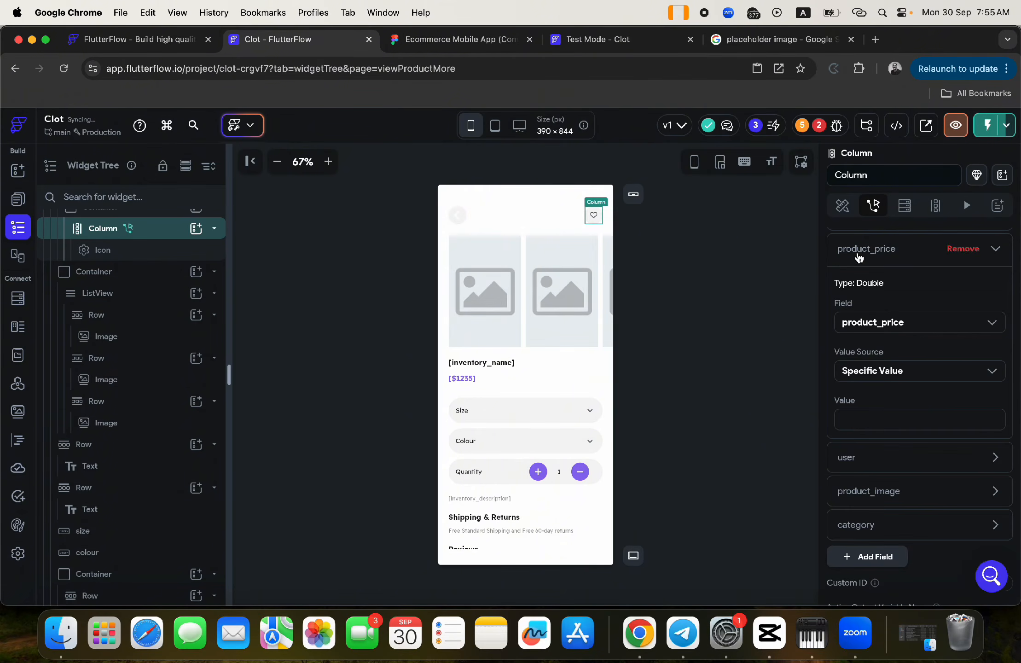
click(875, 371)
click(874, 424)
click(869, 408)
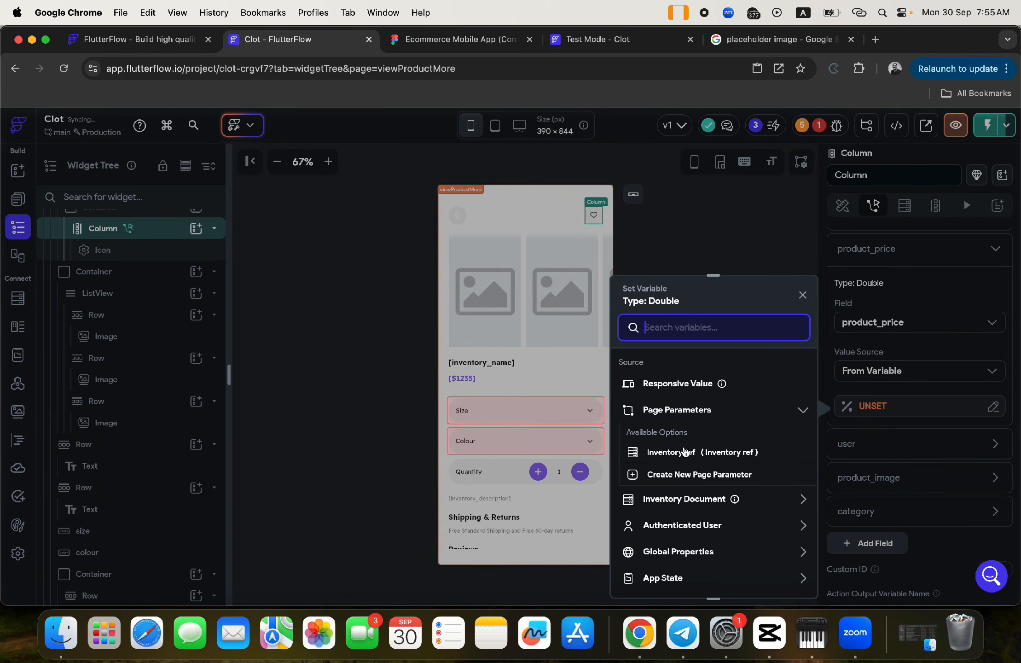
click(663, 495)
scroll(681, 538, down, 2)
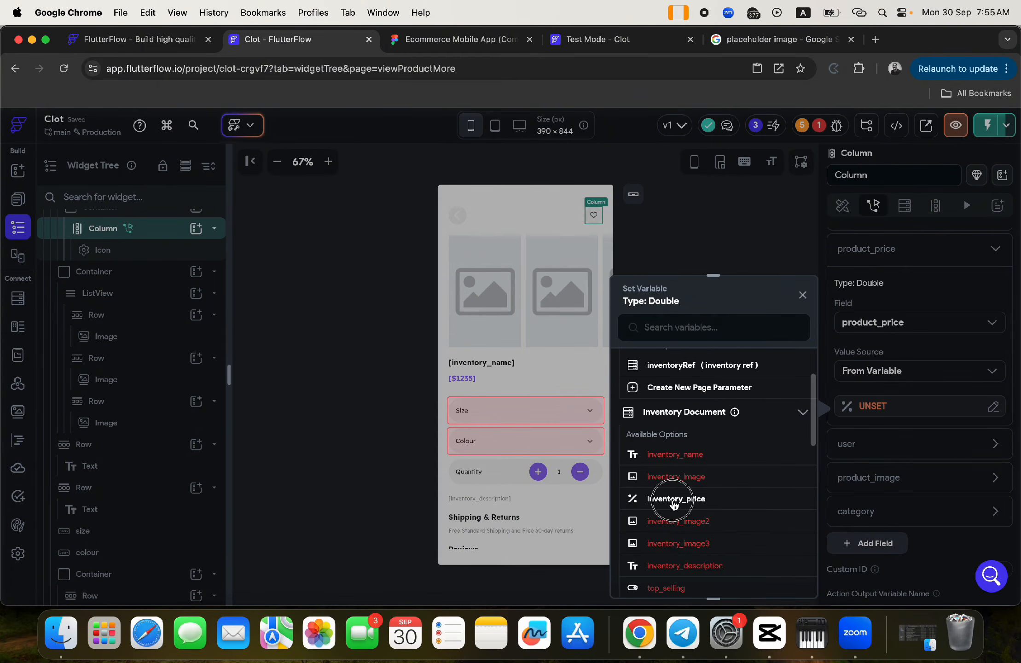
click(677, 501)
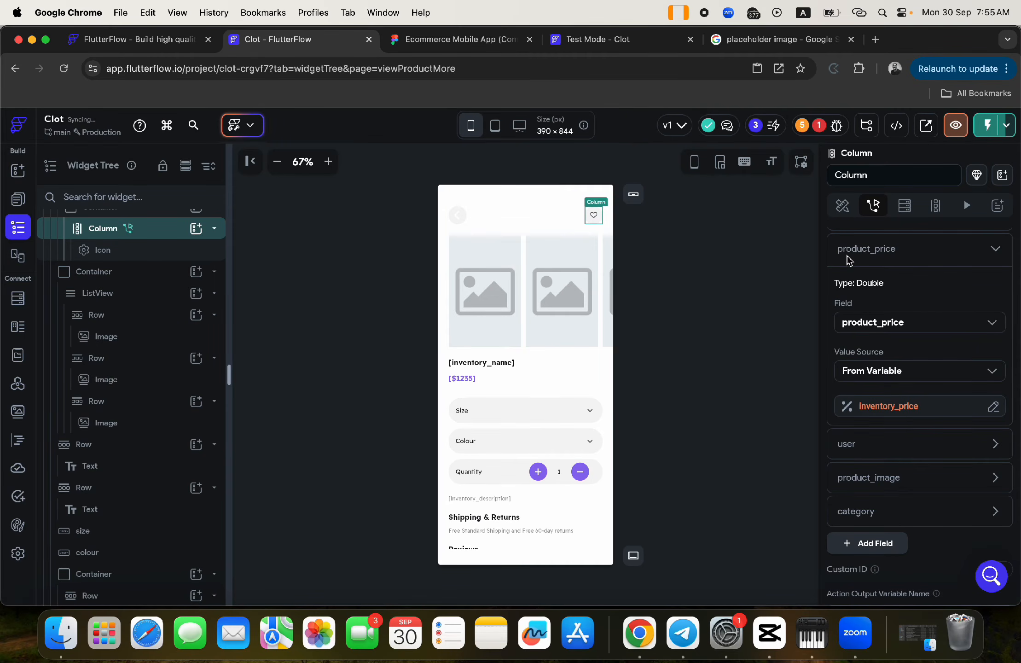
click(849, 251)
- Set product_name from the inventory item's inventory_name variable
scroll(849, 254, up, 3)
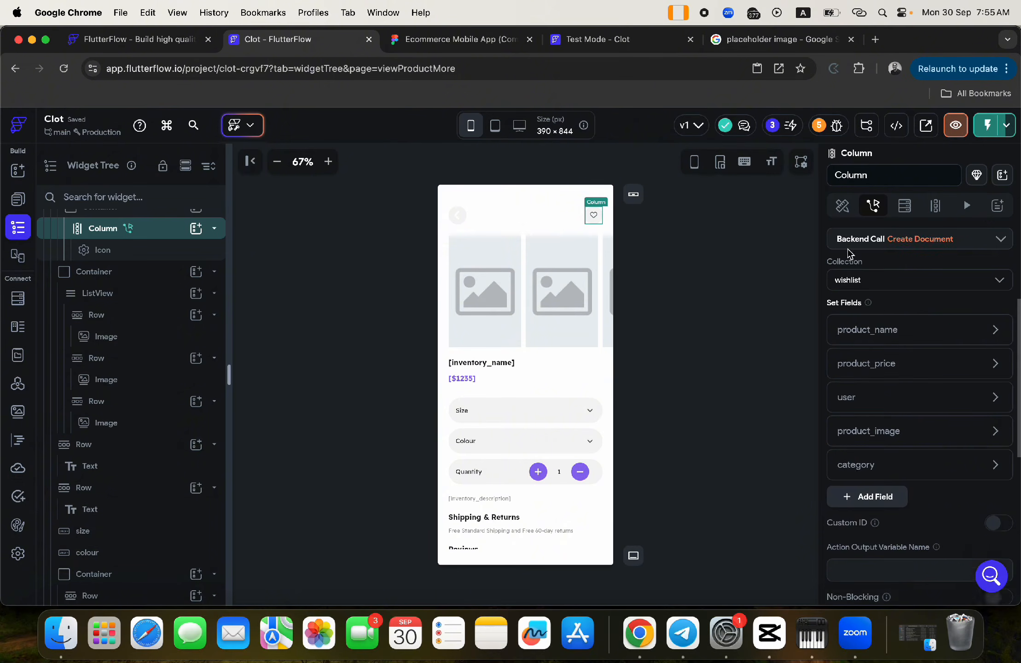
click(870, 334)
click(874, 455)
click(877, 491)
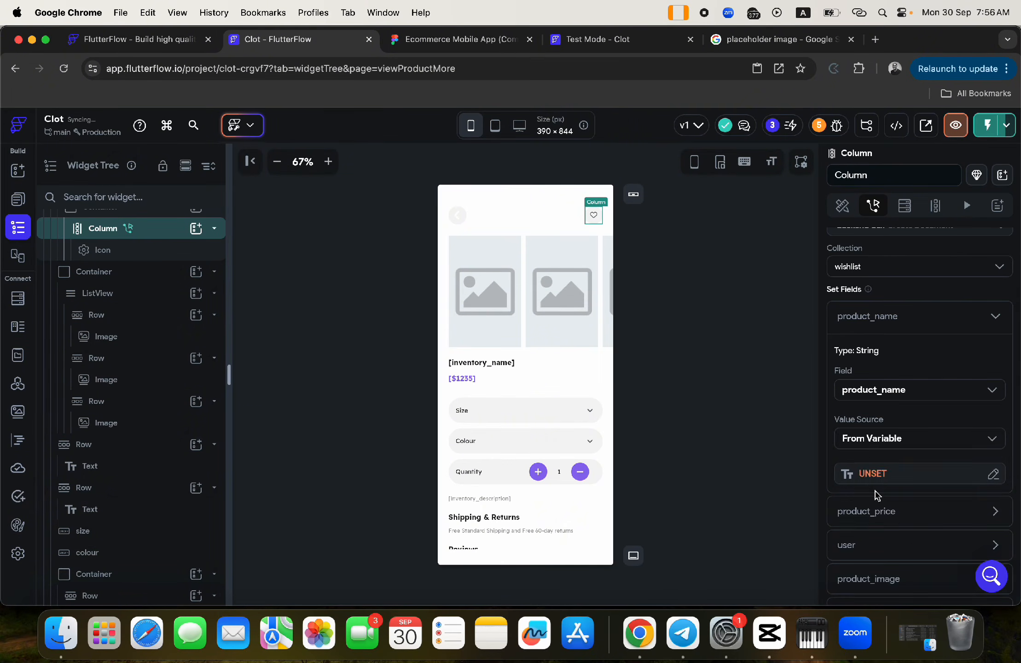
click(874, 475)
click(668, 479)
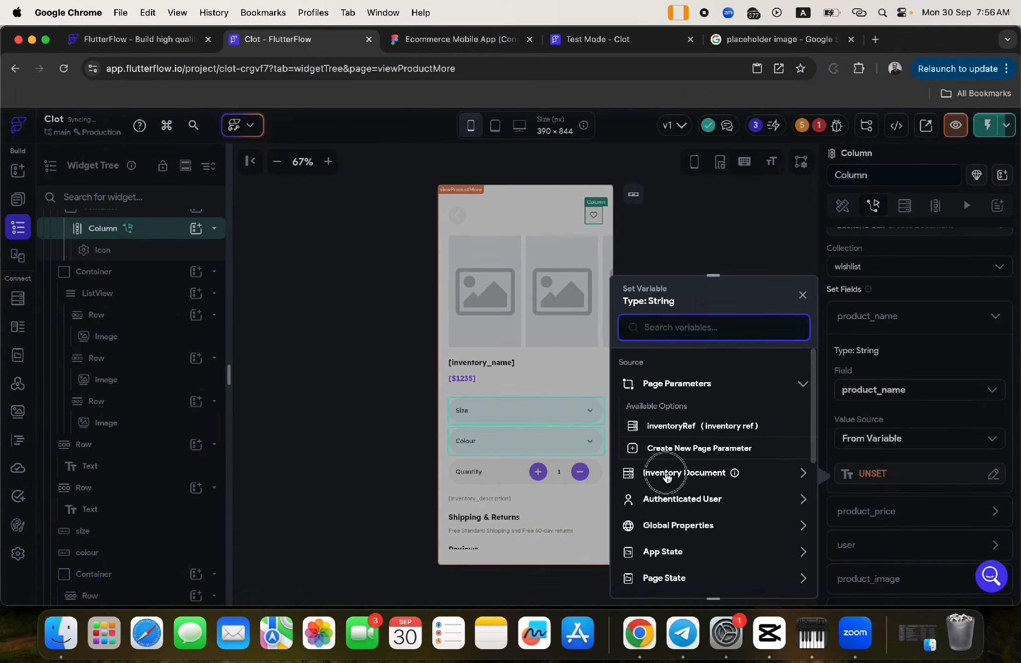
click(673, 515)
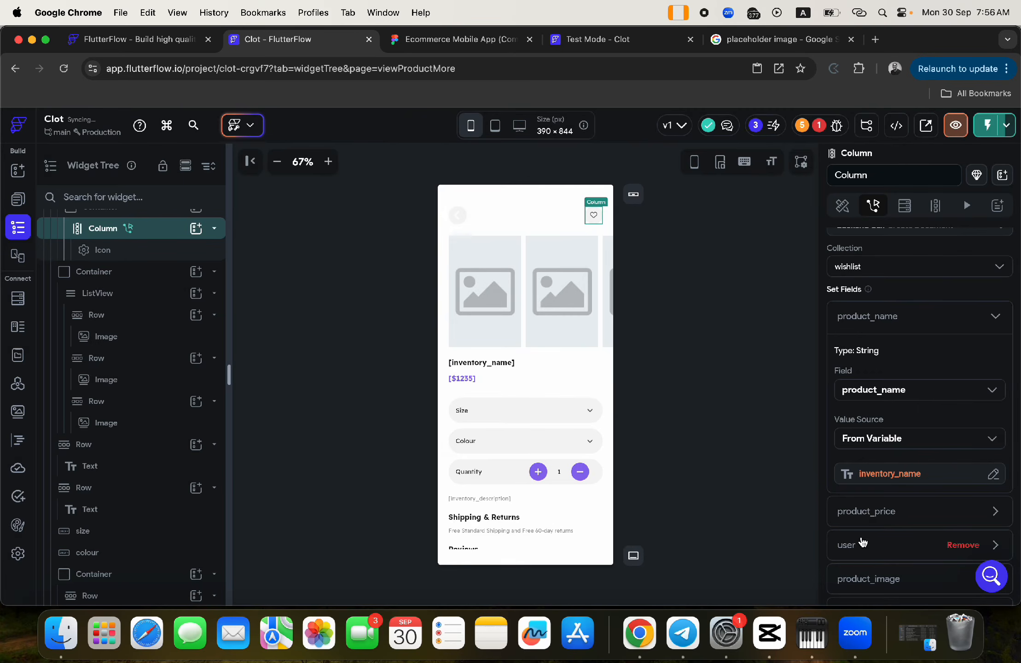
click(861, 322)
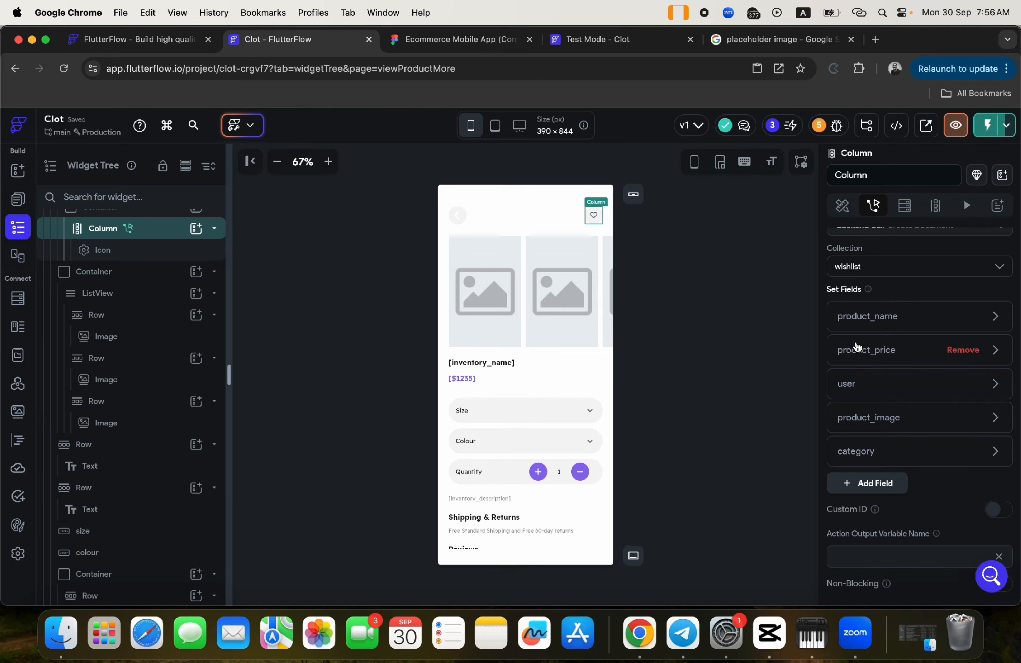
- Review the heart column's action in the Action Flow Editor, then close it
scroll(904, 314, up, 4)
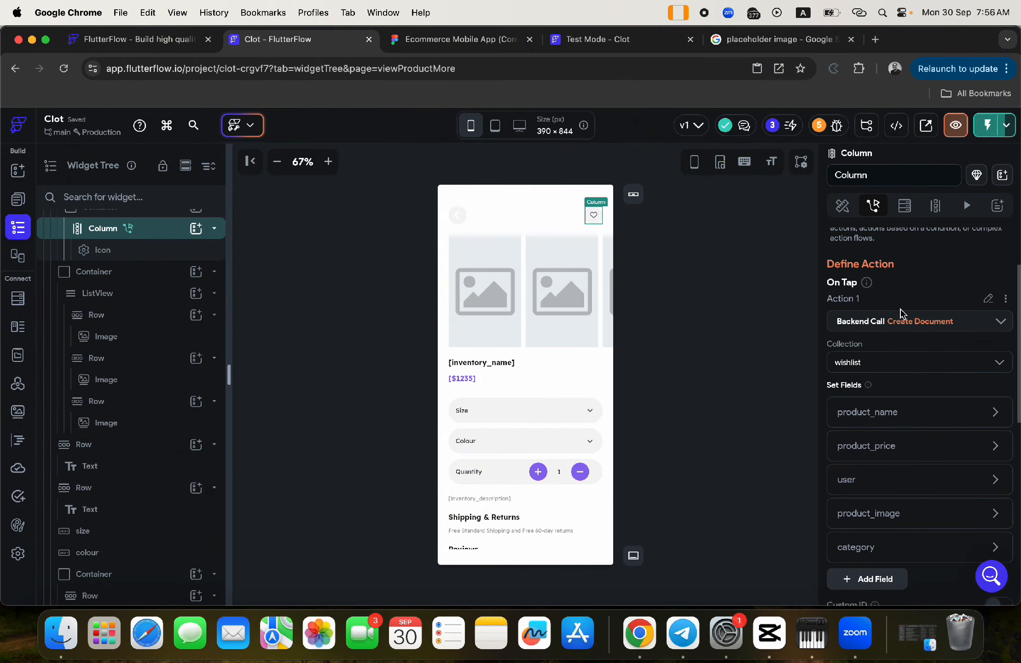
scroll(903, 313, up, 2)
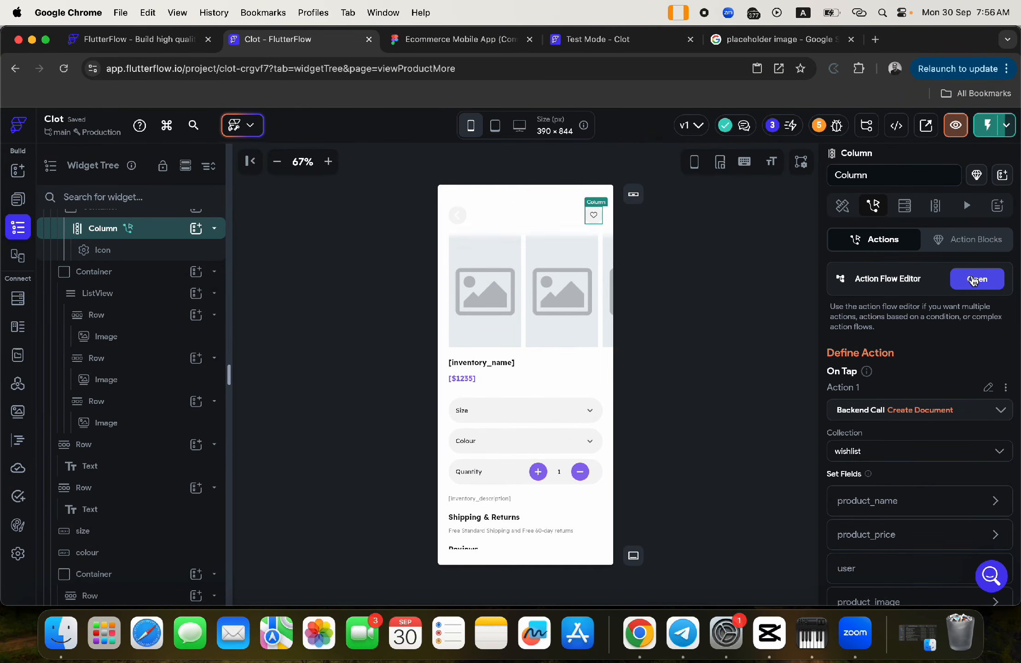
click(974, 282)
click(500, 285)
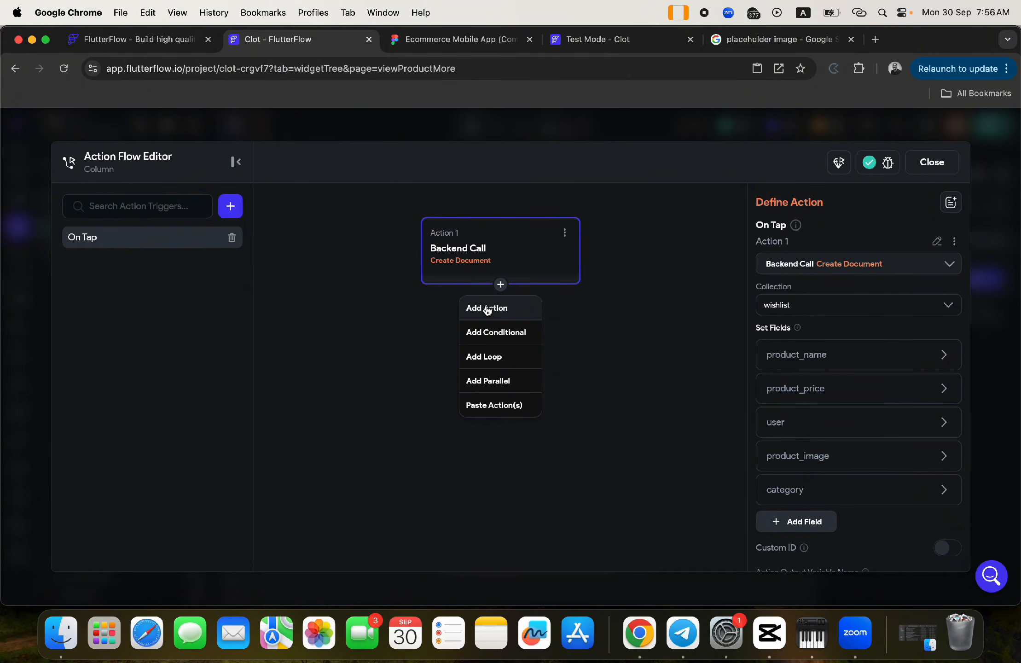
click(618, 220)
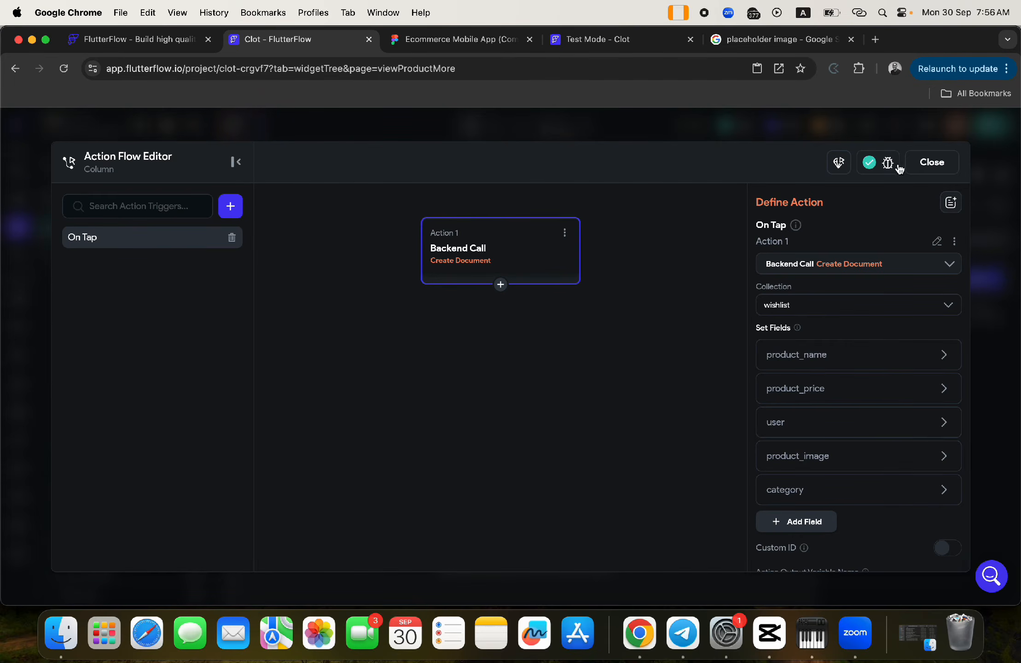
click(934, 162)
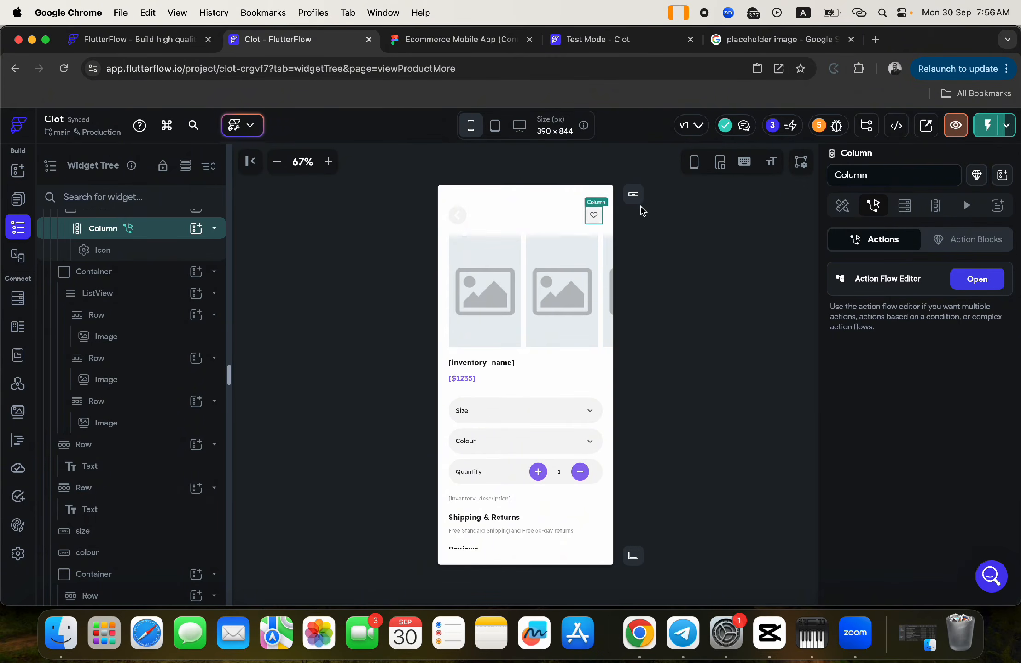
- Duplicate the ordersuccessfulpopup component from the components list
click(17, 199)
click(118, 162)
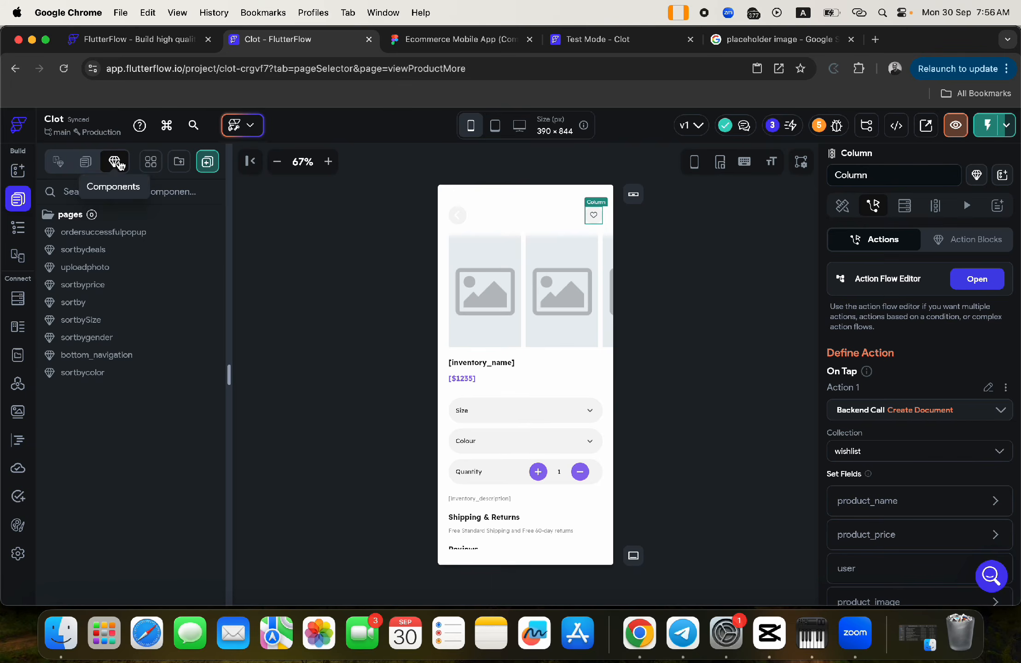
click(101, 235)
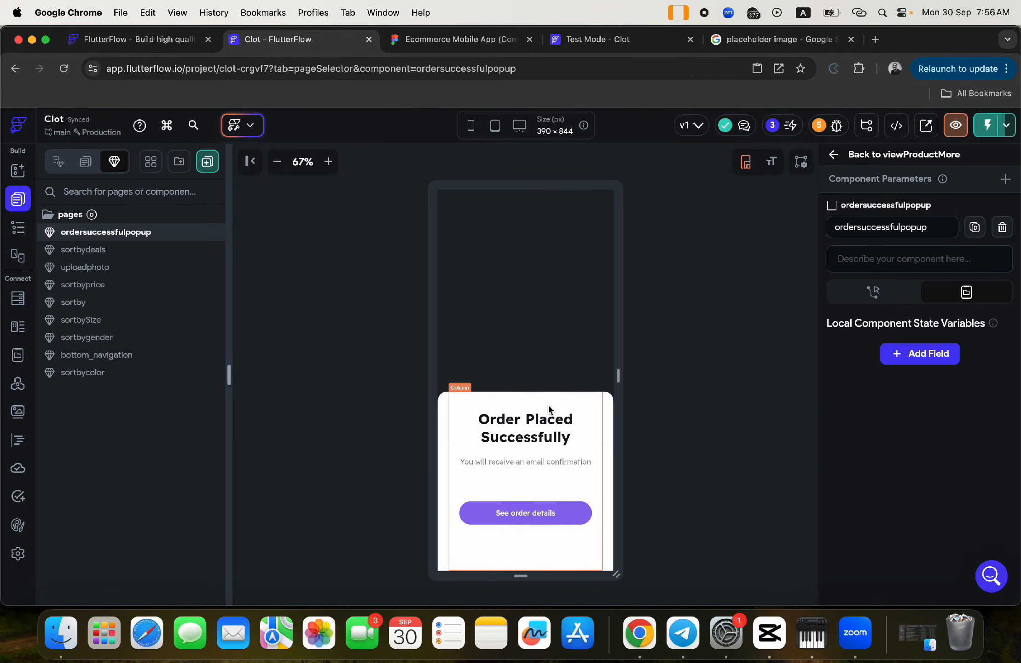
right_click(87, 236)
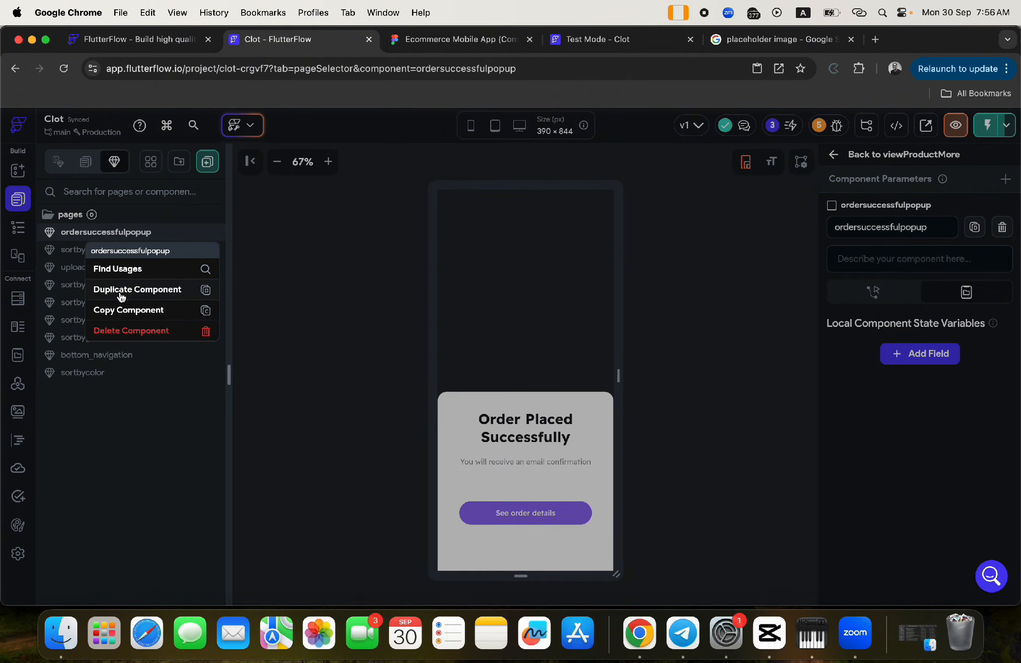
click(121, 290)
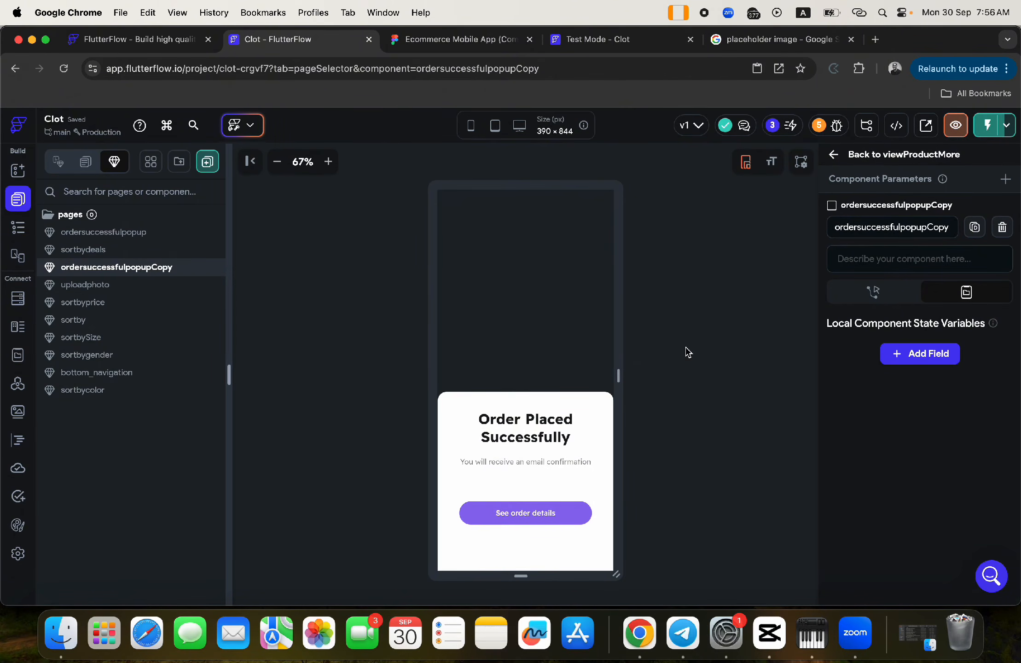
- Rename the copied component to selectwishlistcategory
click(932, 228)
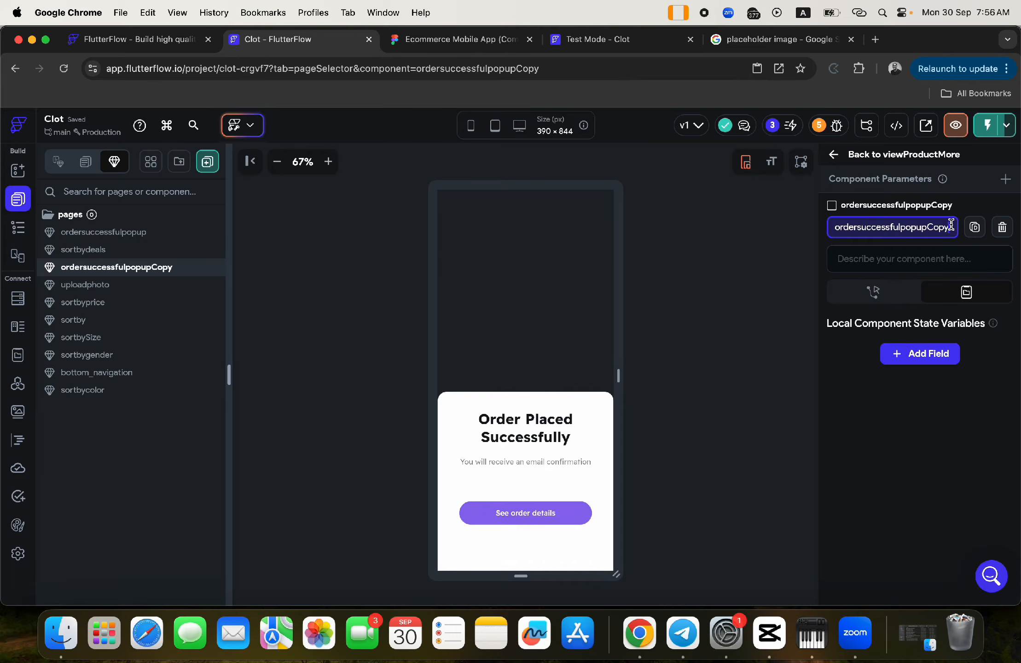
drag(951, 226, 809, 235)
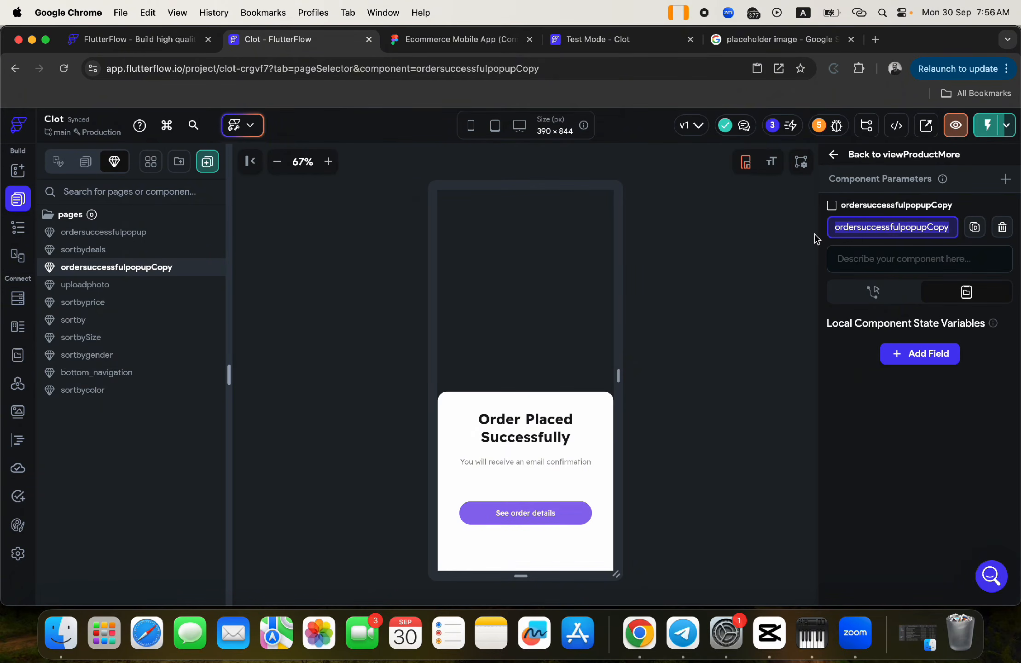
text(select)
key(Return)
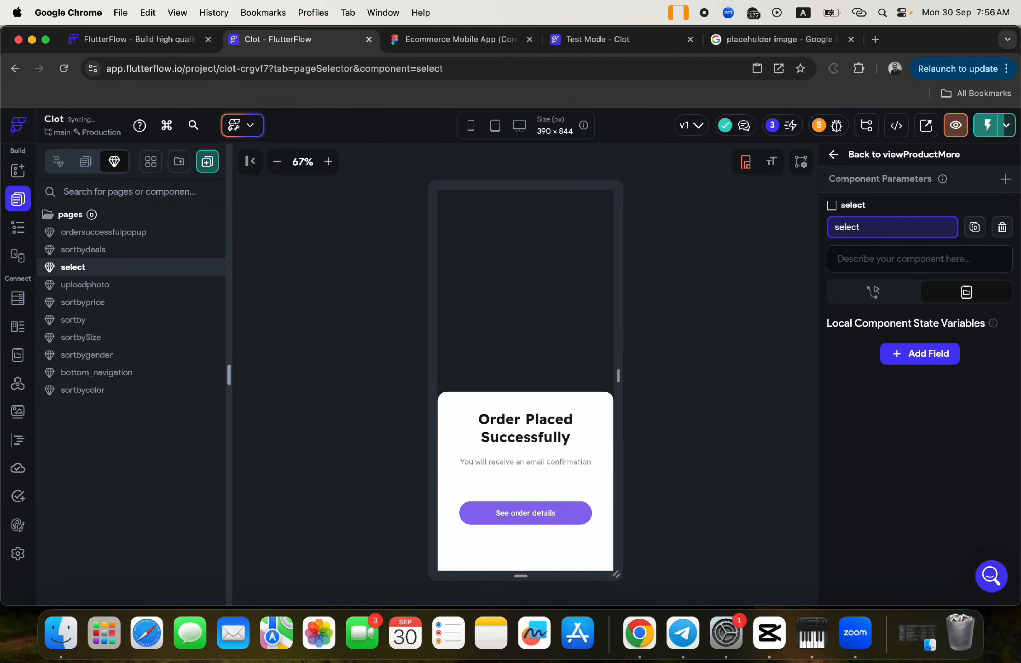
text(wishlisty)
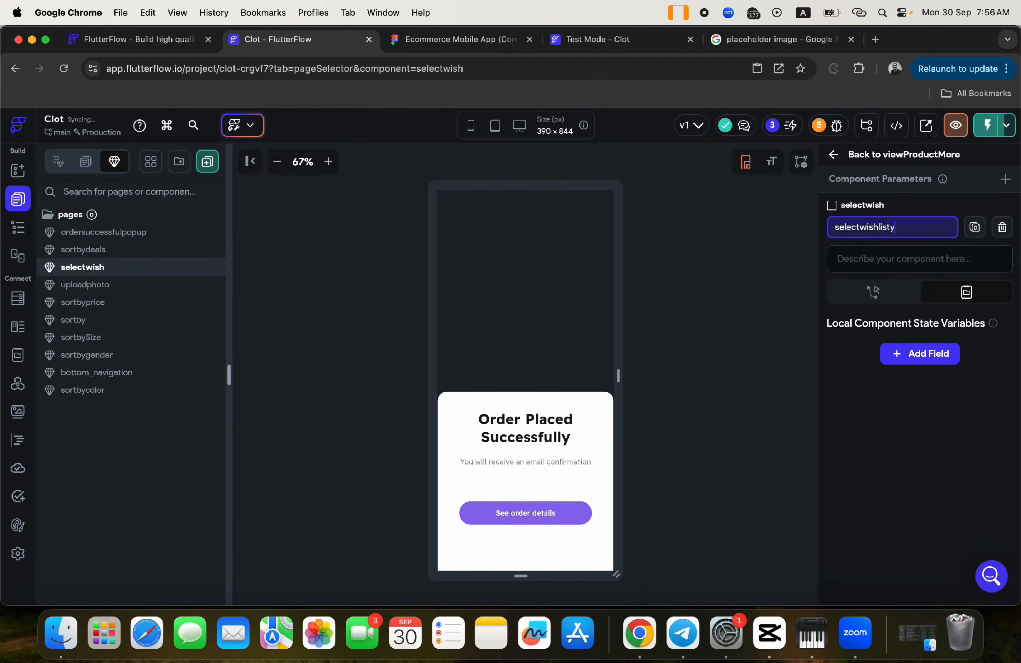
key(BackSpace)
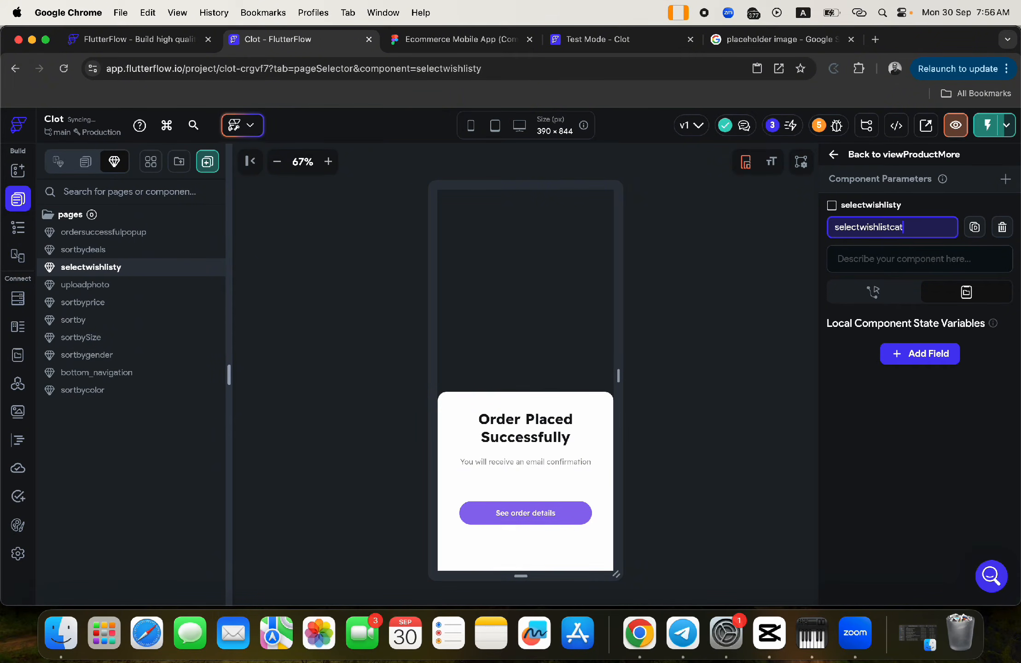
click(691, 387)
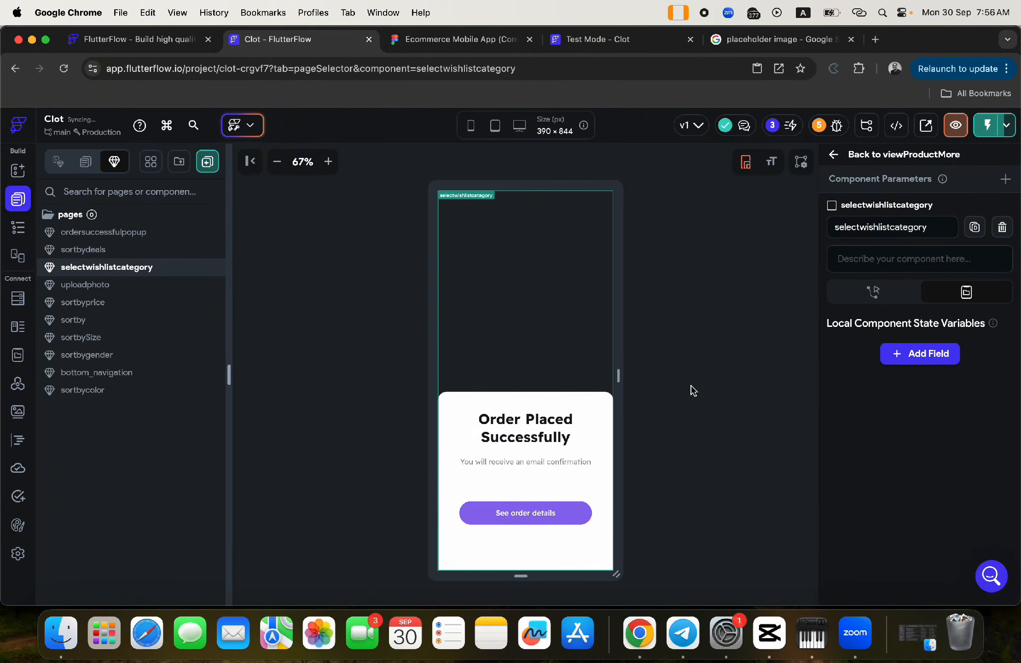
- Change the popup heading to 'Select a category for your wishlist'
click(530, 421)
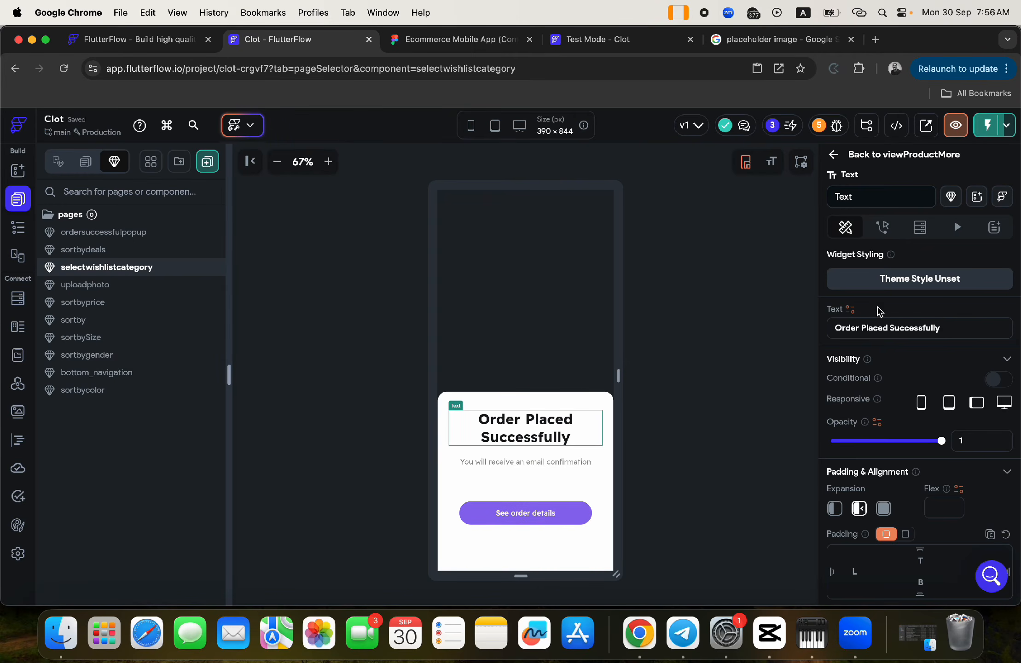
click(953, 328)
text(Kindly select)
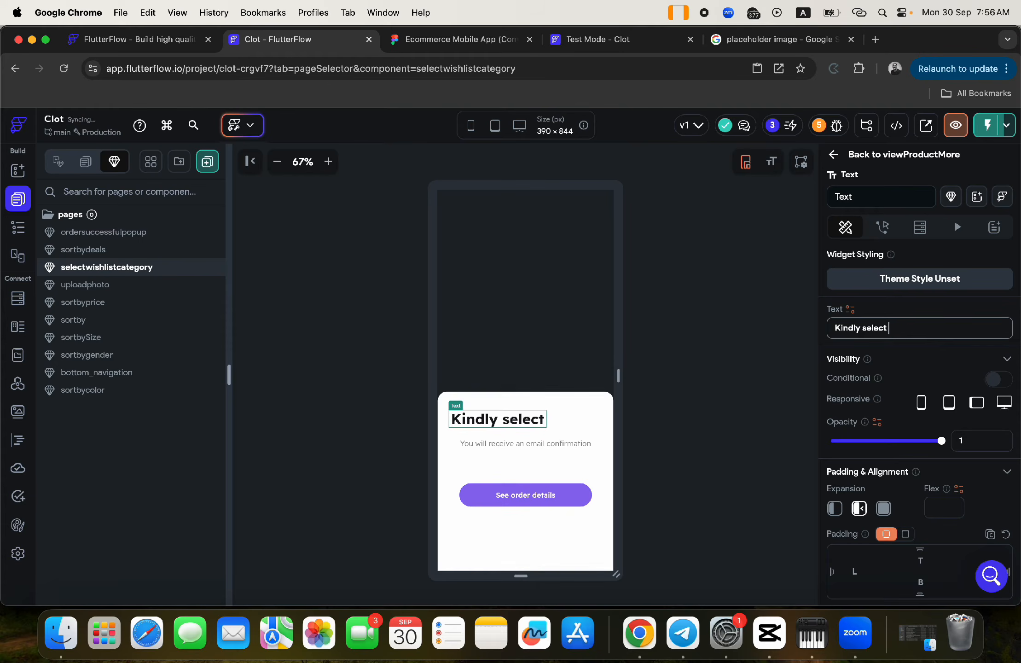
text( wis)
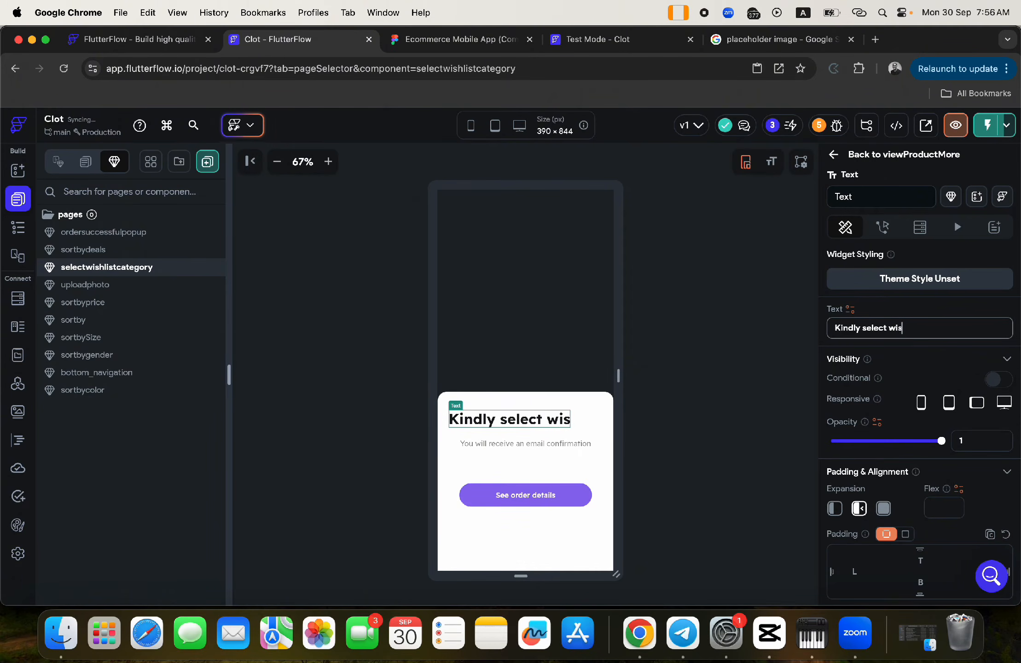
key(BackSpace)
key(BackSpace)
key(BackSpace)
text(a cate)
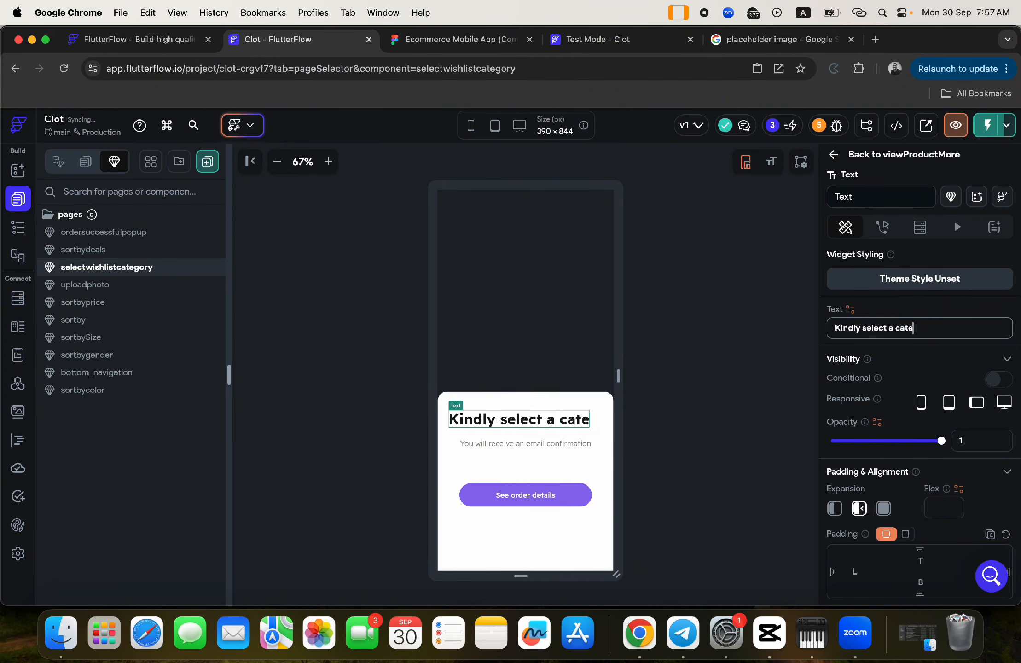
text(gory for t)
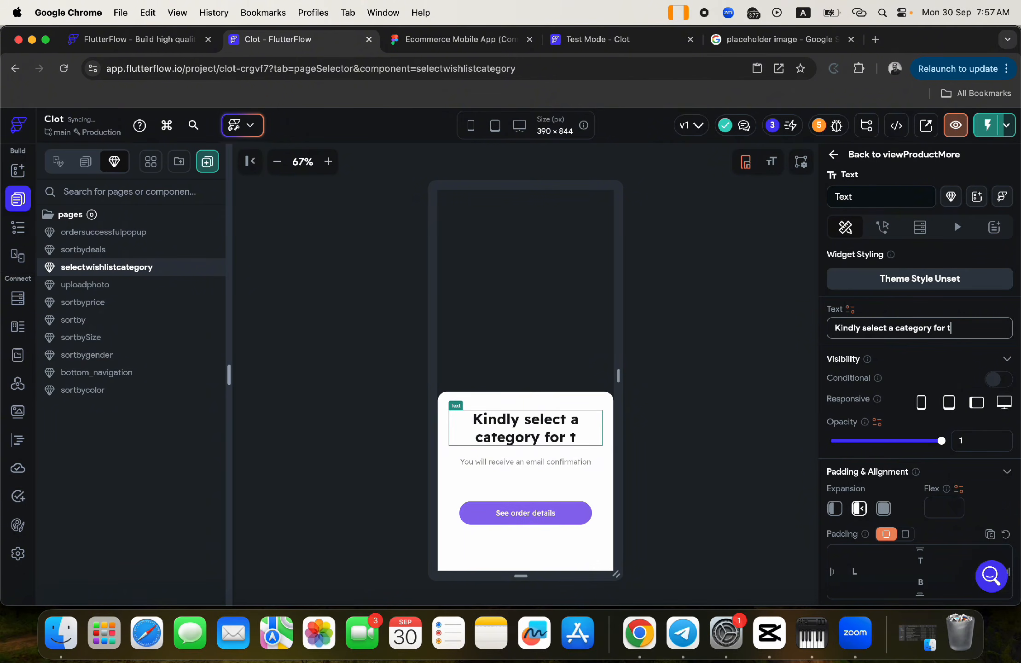
key(BackSpace)
text(you)
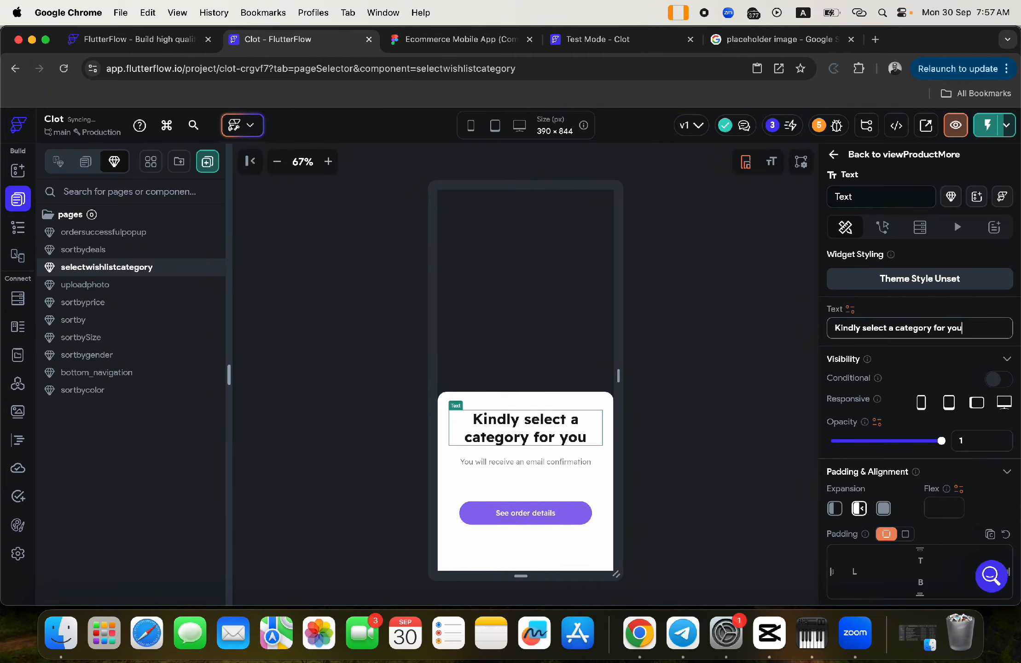
text(r wishli)
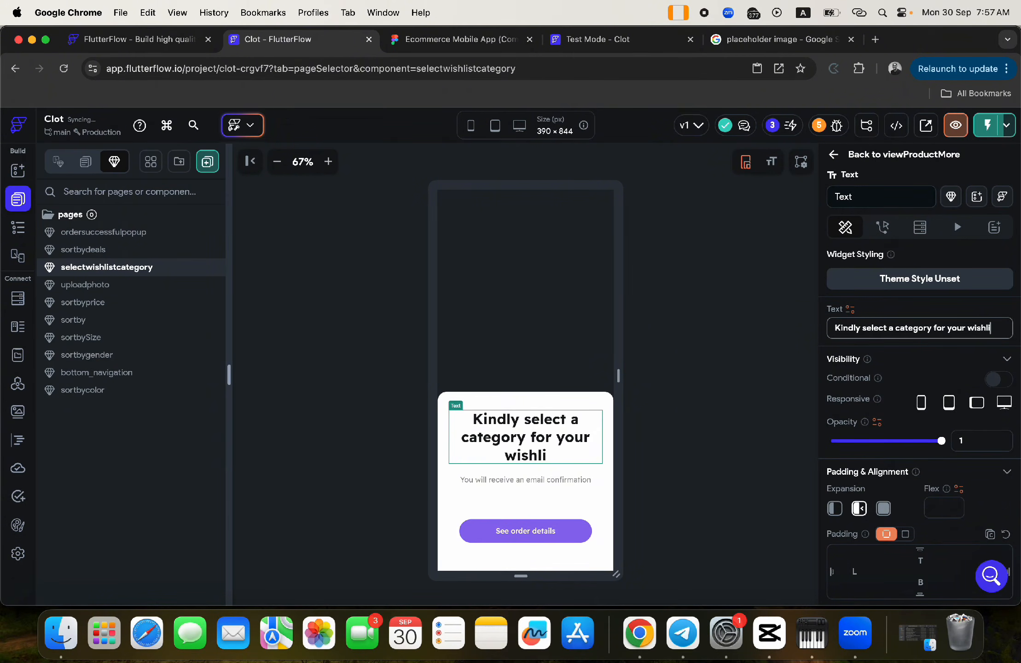
text(st)
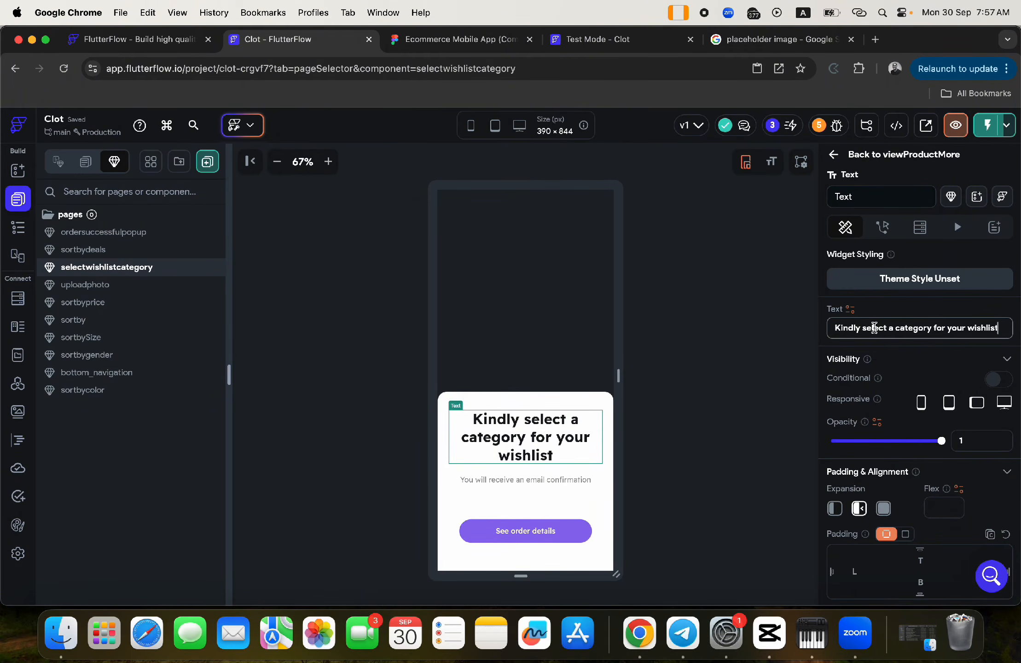
click(864, 327)
key(BackSpace)
key(BackSpace)
key(BackSpace)
key(BackSpace)
key(BackSpace)
key(BackSpace)
key(BackSpace)
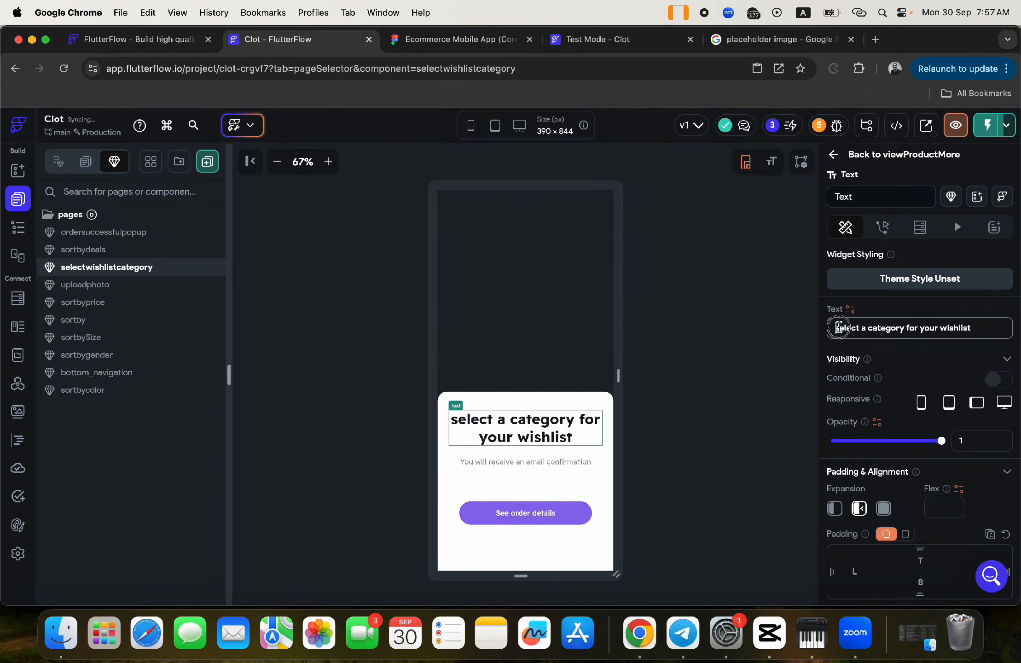
click(838, 327)
key(BackSpace)
text(S)
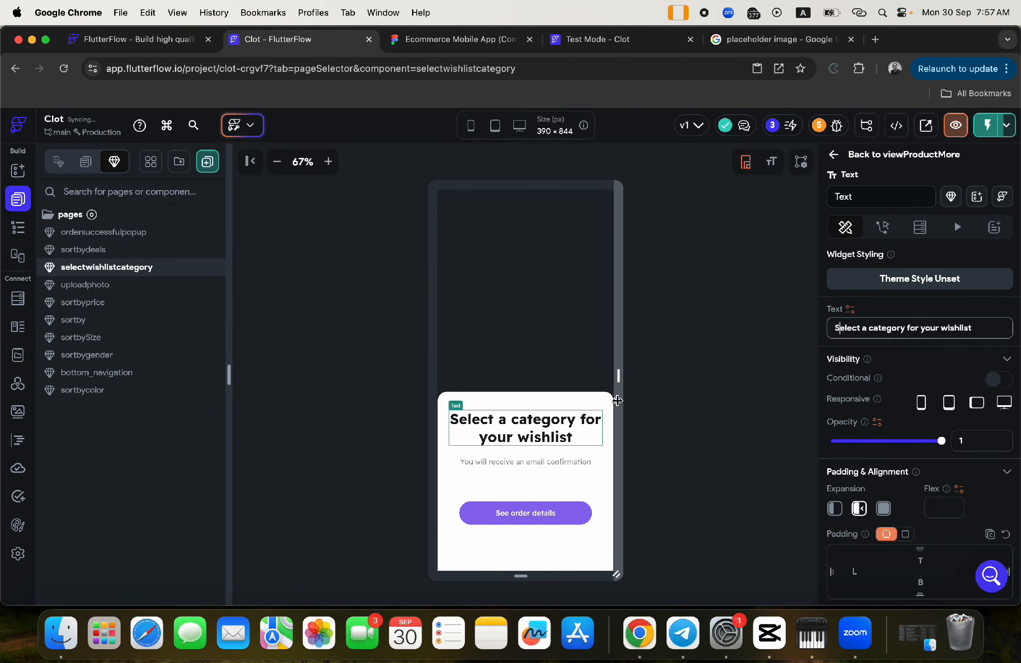
click(686, 429)
- Delete the See order details button from the popup
click(570, 463)
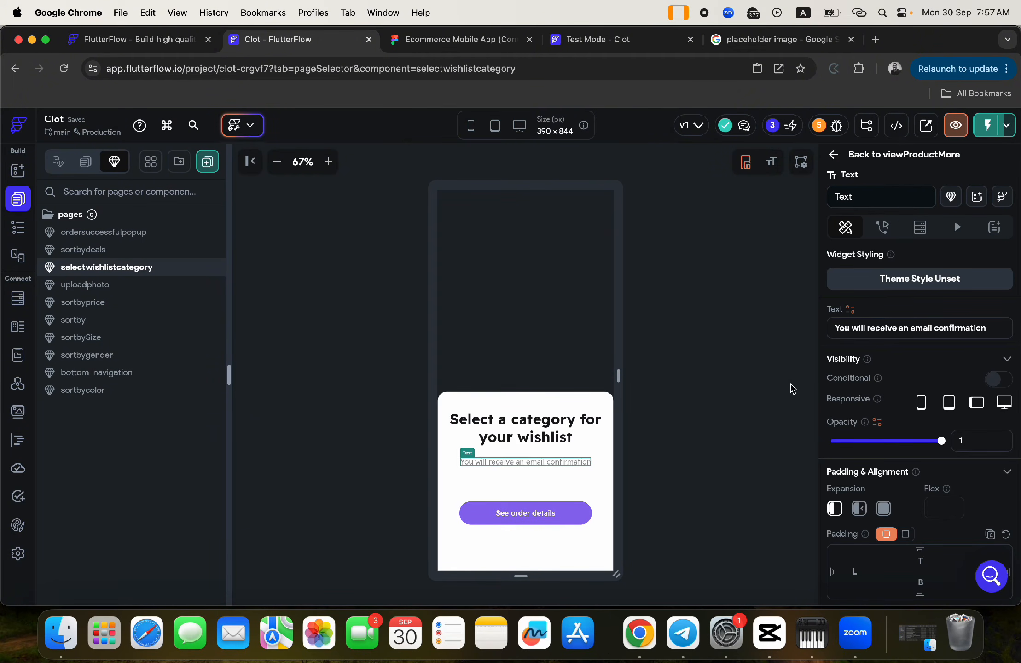
click(847, 327)
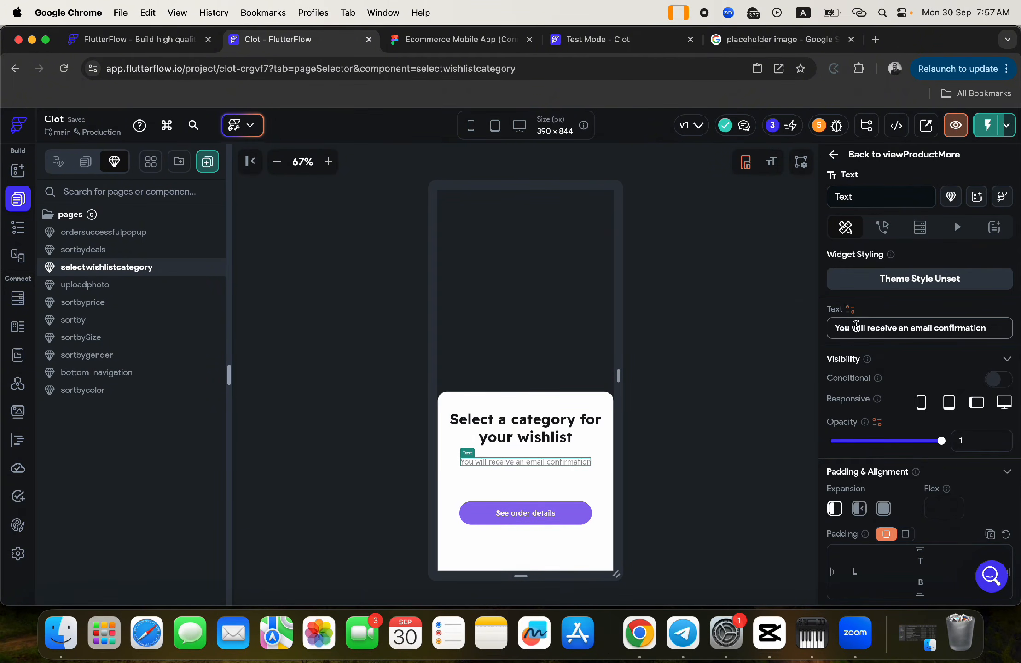
click(539, 513)
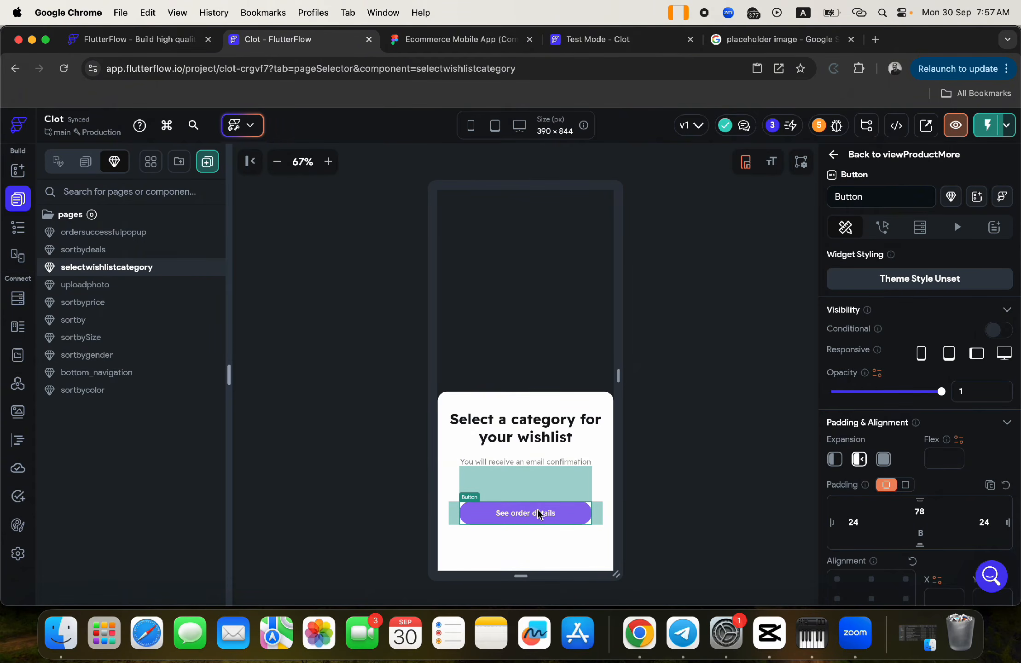
key(BackSpace)
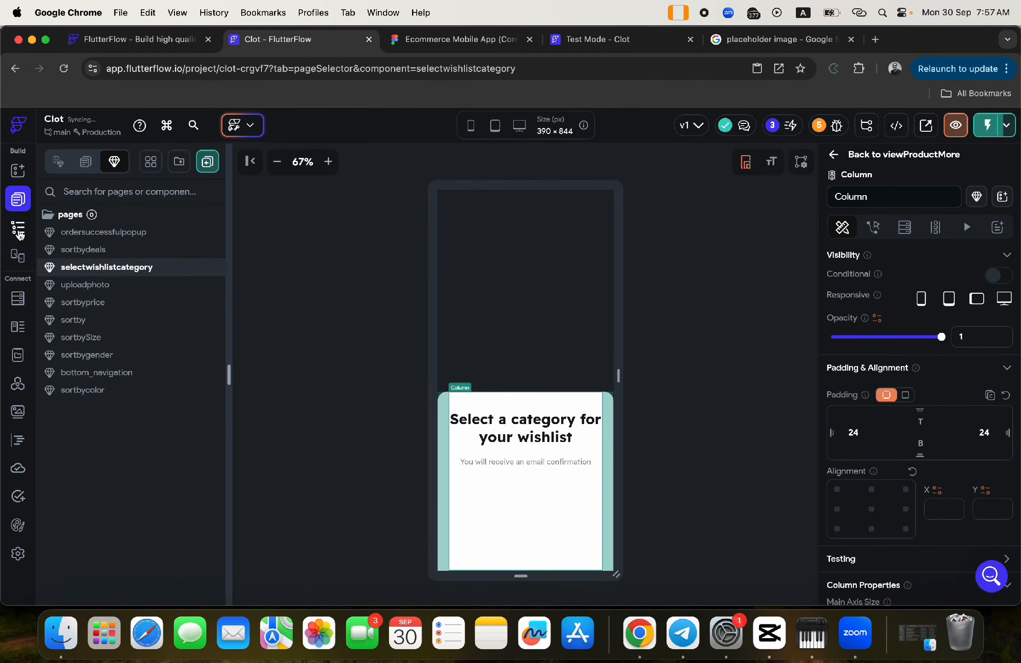
- Add a DropDown widget below the popup texts in the inner Column
click(18, 233)
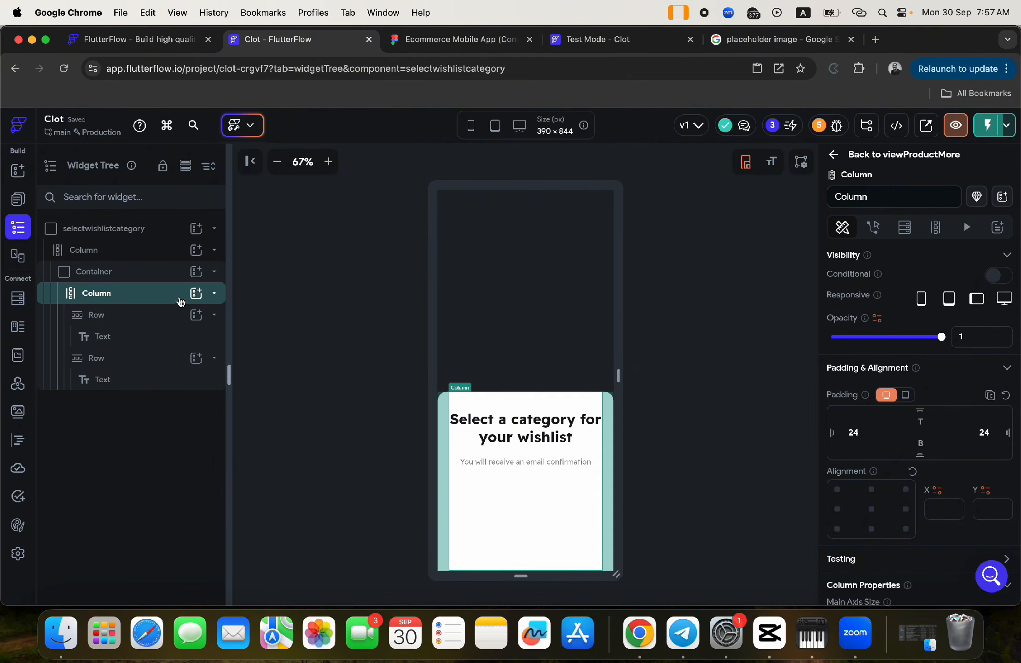
click(197, 294)
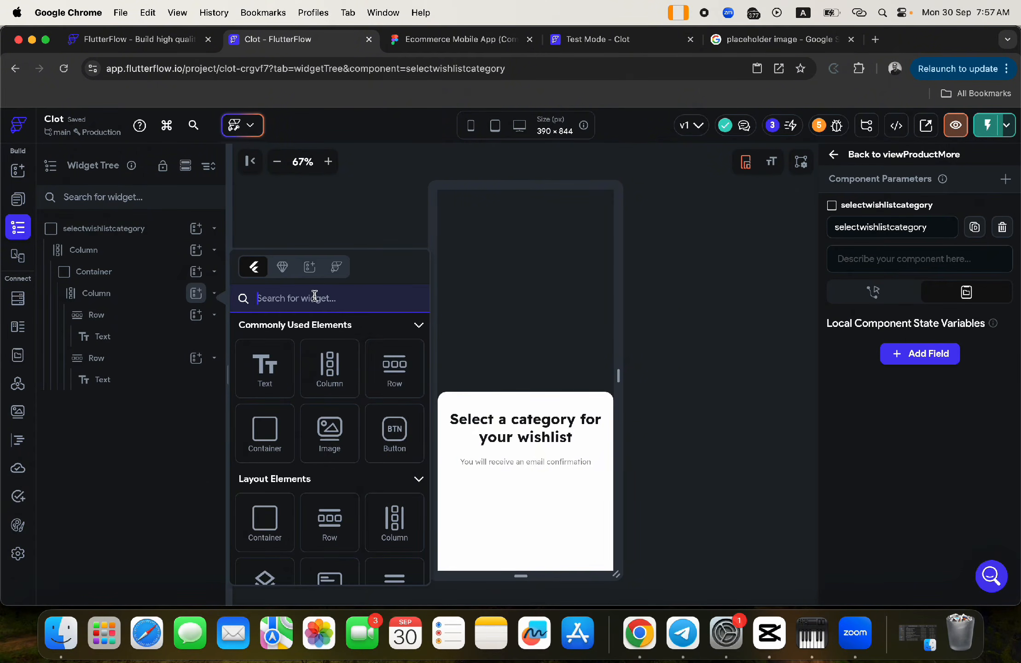
text(drop)
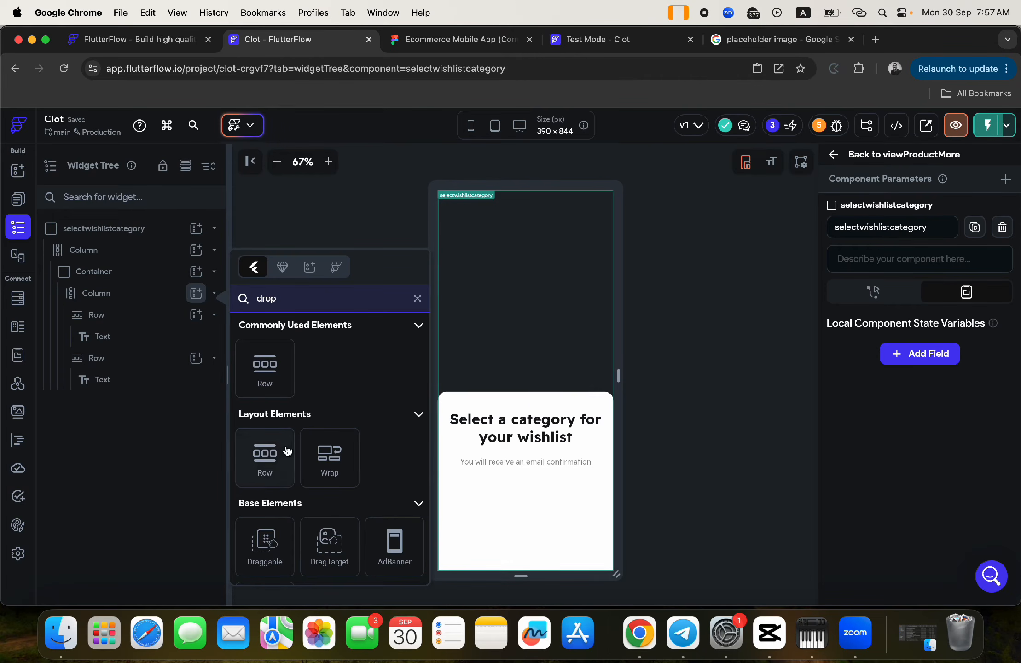
text(d)
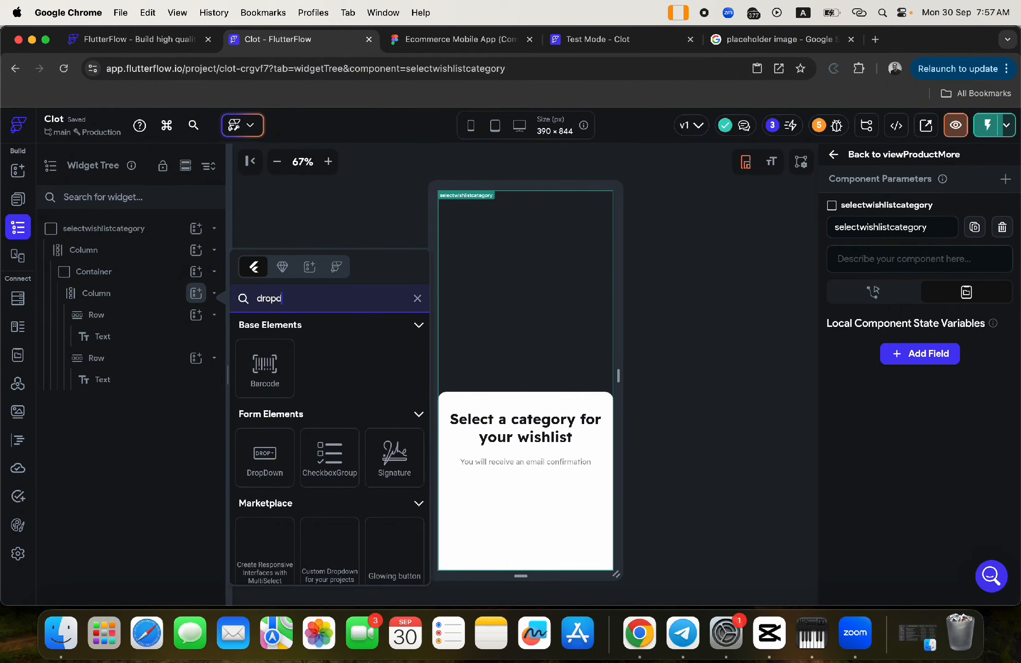
text(own)
drag(267, 363, 545, 487)
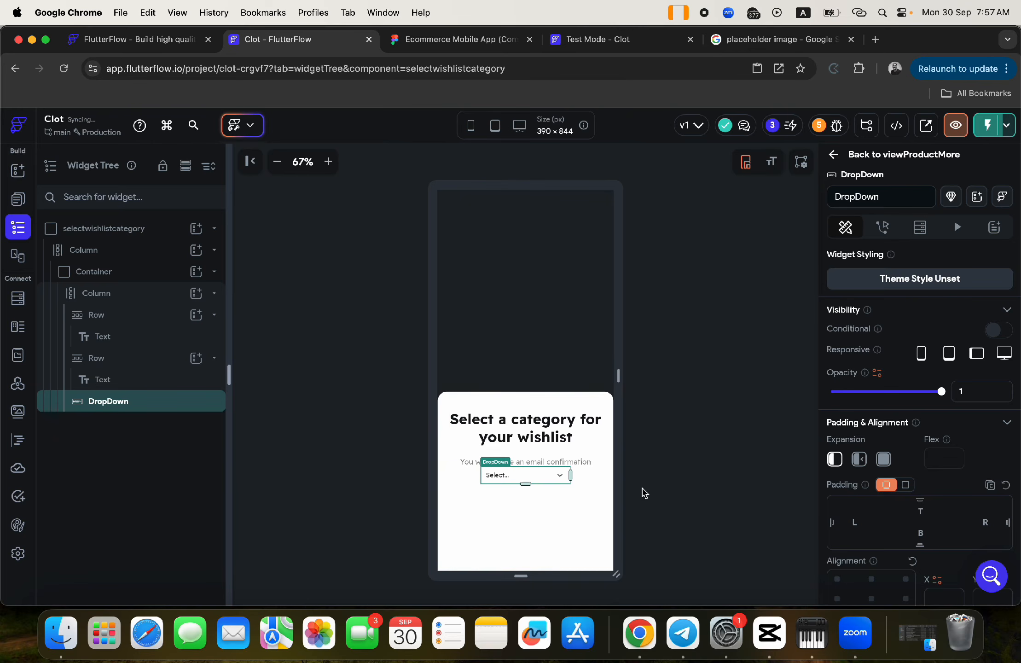
scroll(925, 486, down, 15)
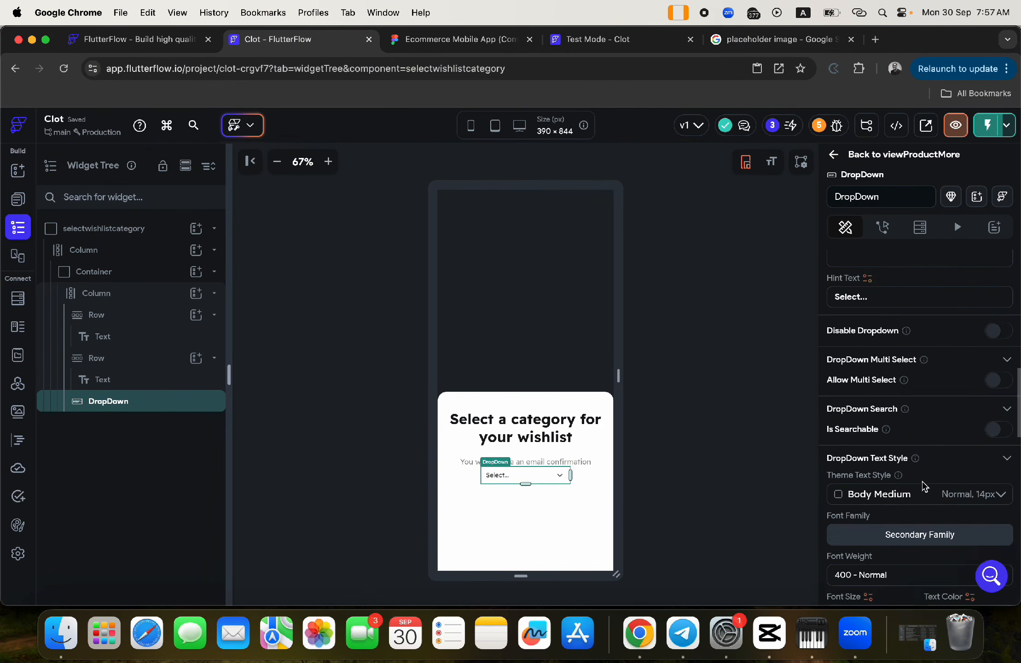
scroll(924, 485, down, 10)
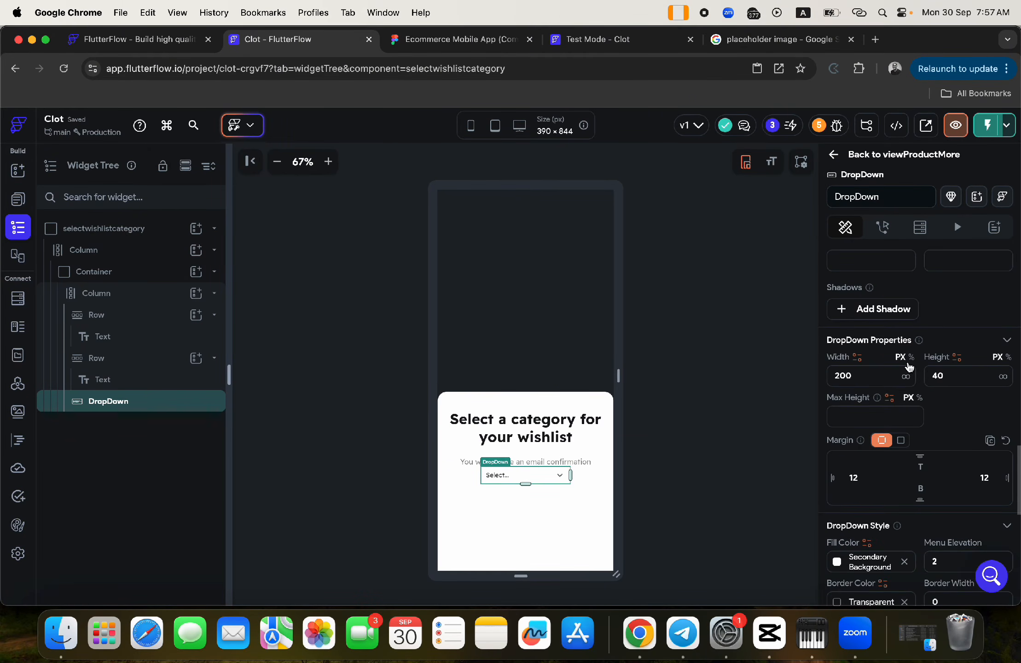
- Make the dropdown full width (inf) with a height of 50
click(906, 377)
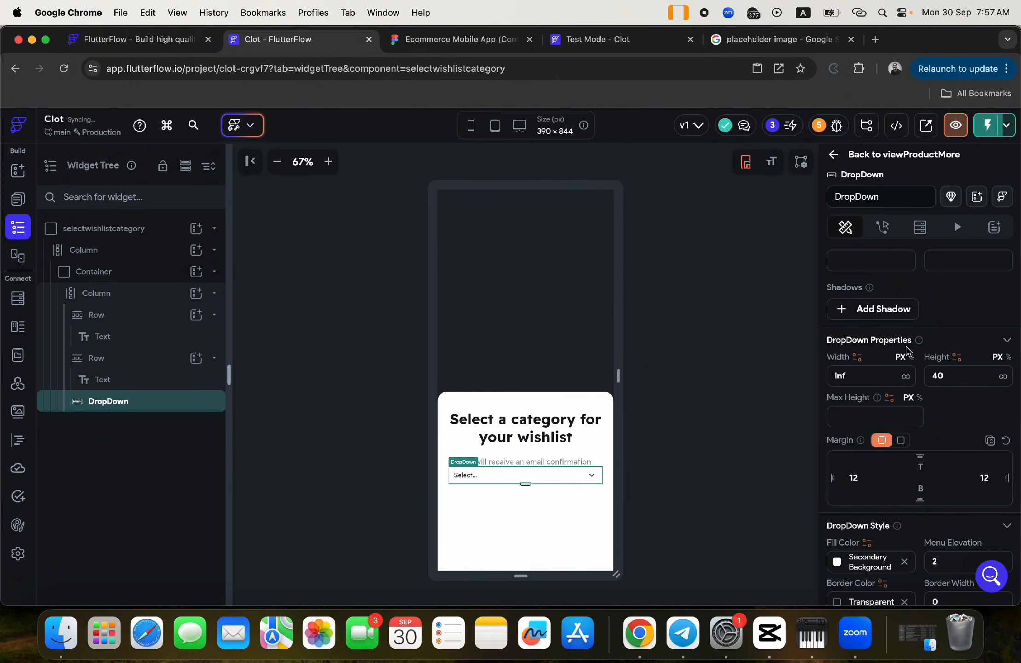
double_click(936, 375)
text(50)
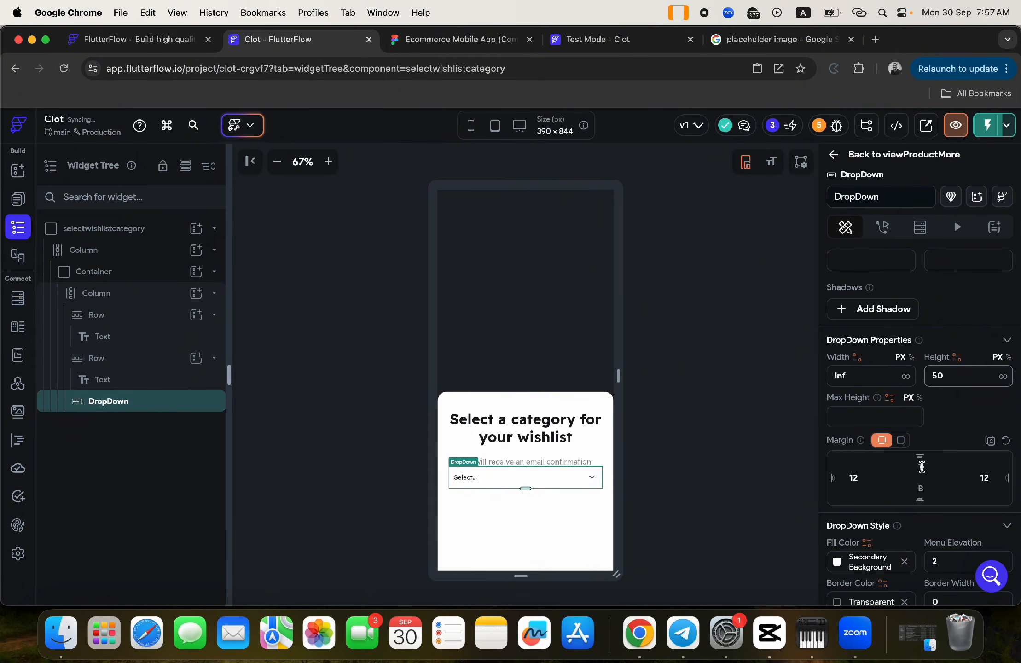
click(715, 459)
click(589, 479)
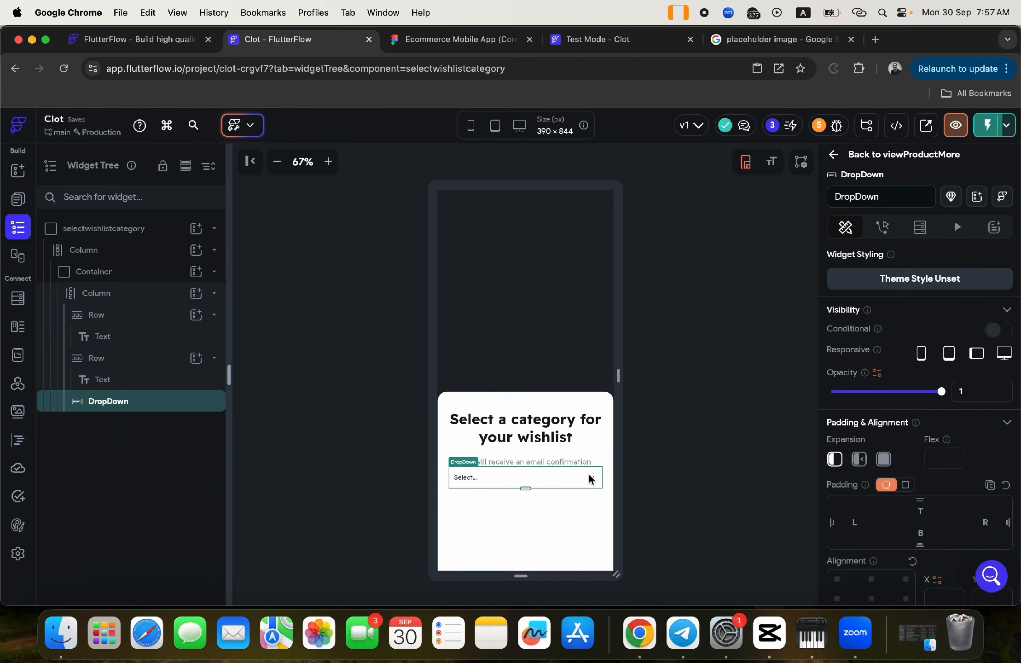
click(685, 460)
click(591, 477)
scroll(910, 435, down, 8)
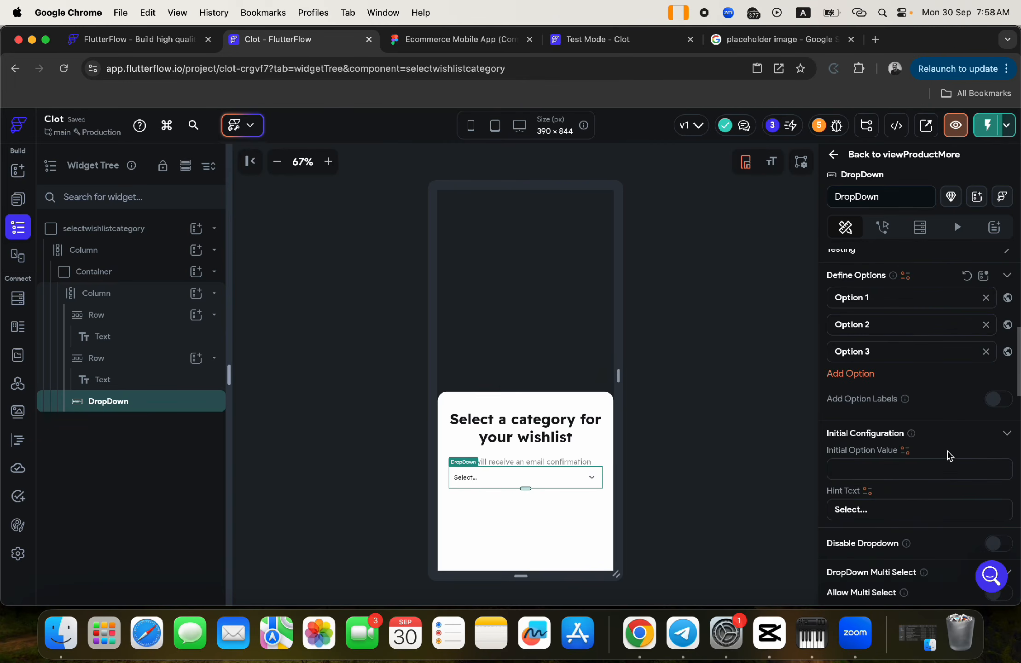
scroll(949, 456, down, 10)
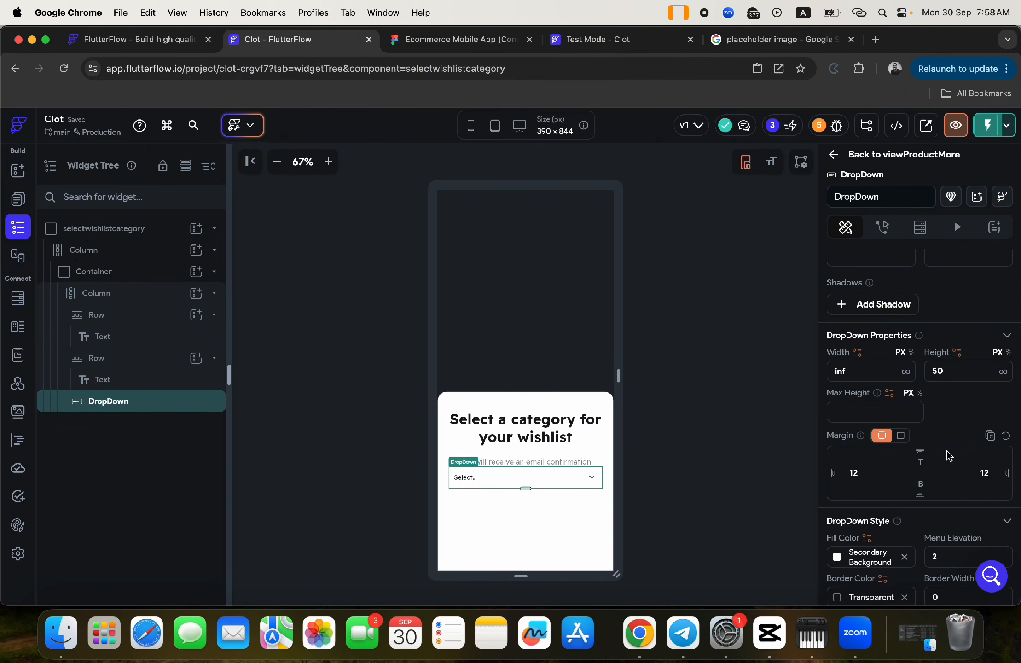
scroll(943, 453, down, 5)
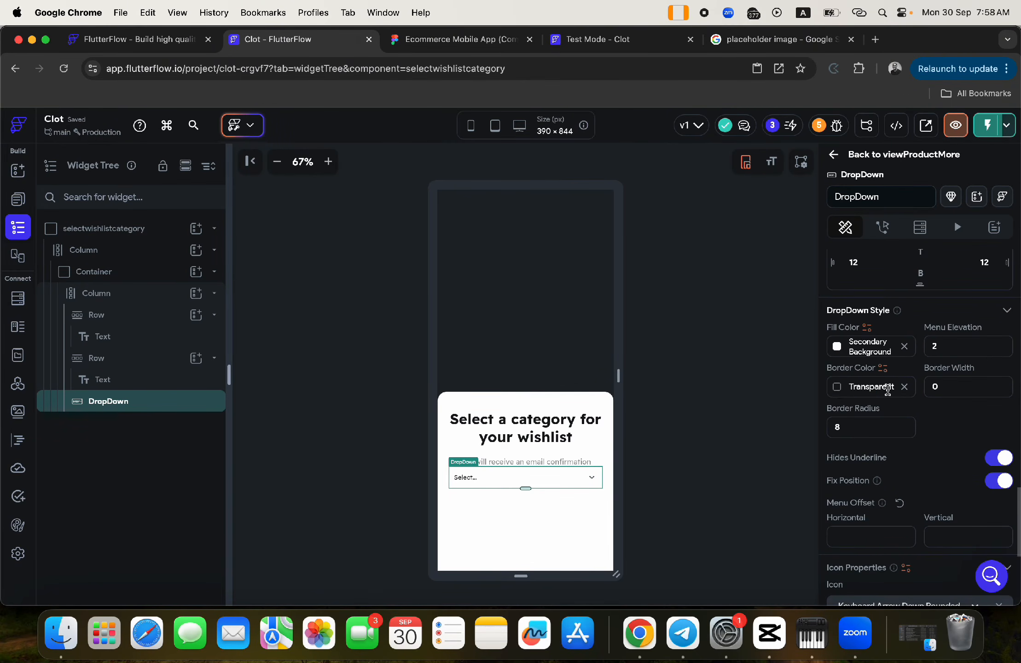
- Copy the option row's fill colour 8E6CEF from the Figma design
click(837, 389)
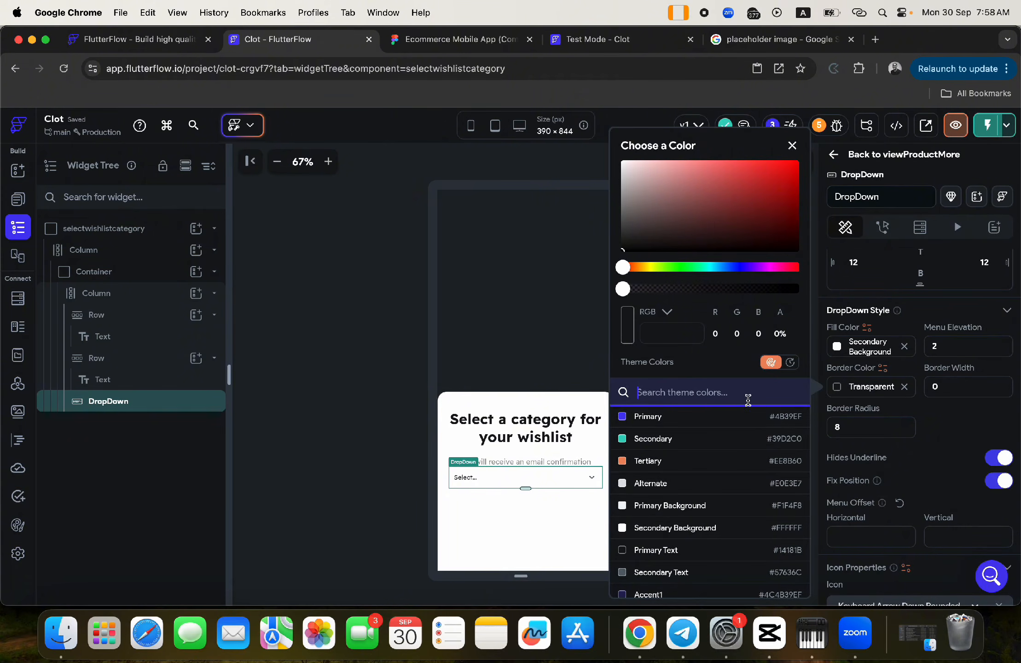
click(487, 39)
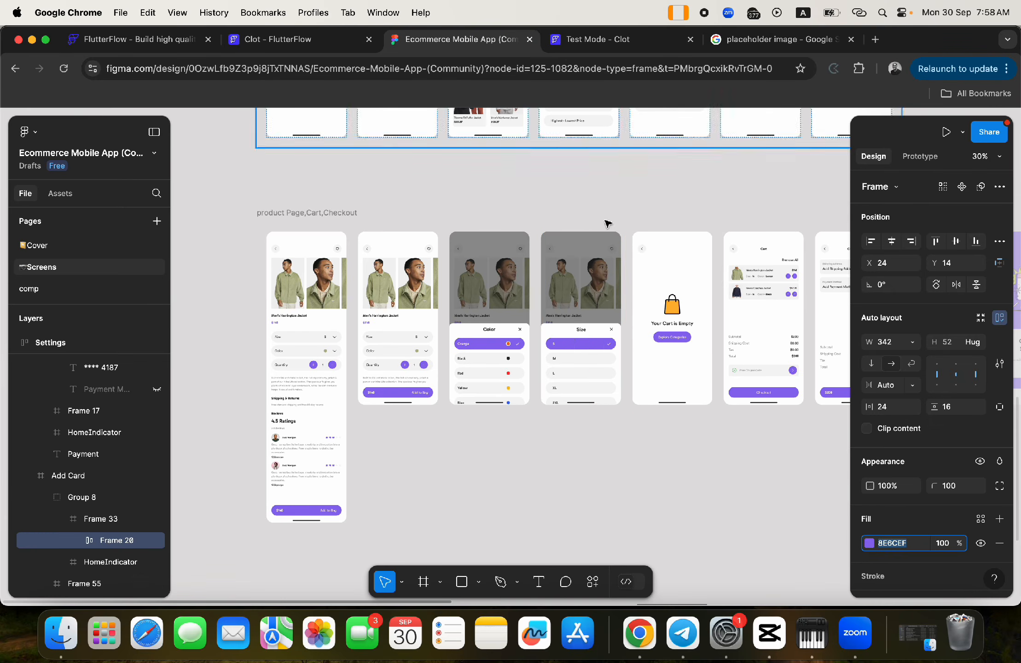
click(596, 349)
double_click(596, 350)
double_click(595, 350)
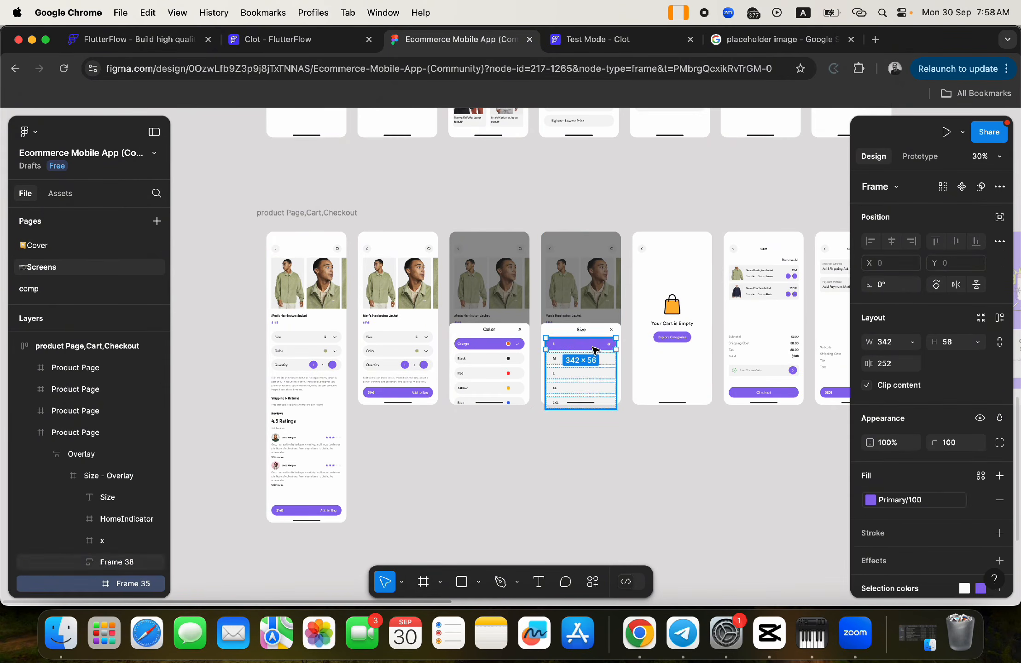
click(981, 500)
click(903, 500)
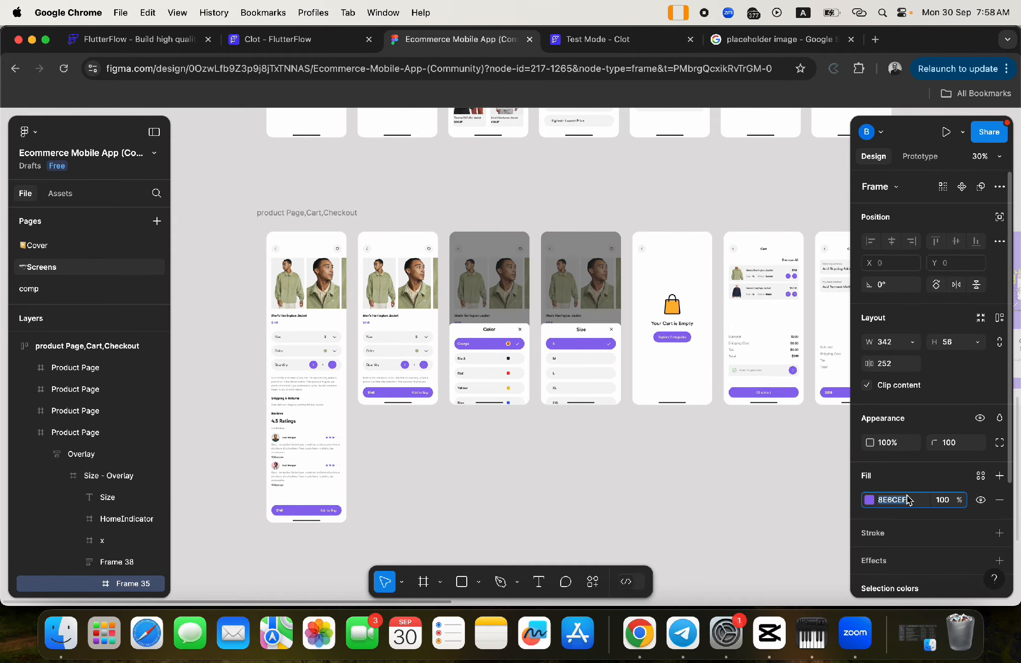
key(super+c)
- Give the dropdown a #8e6cef border with width 1
click(283, 40)
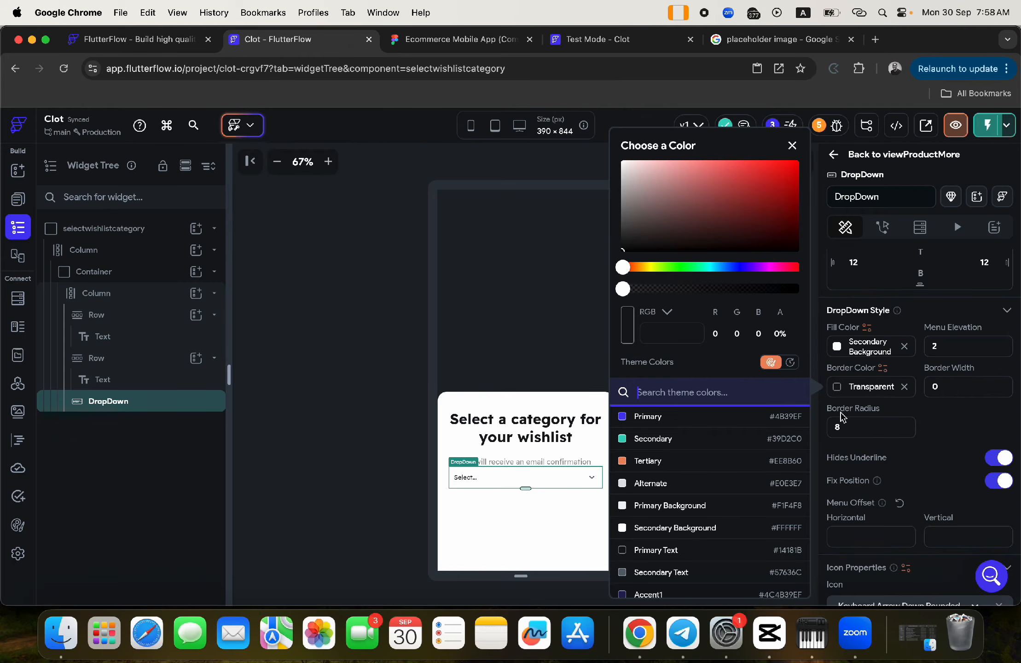
click(935, 421)
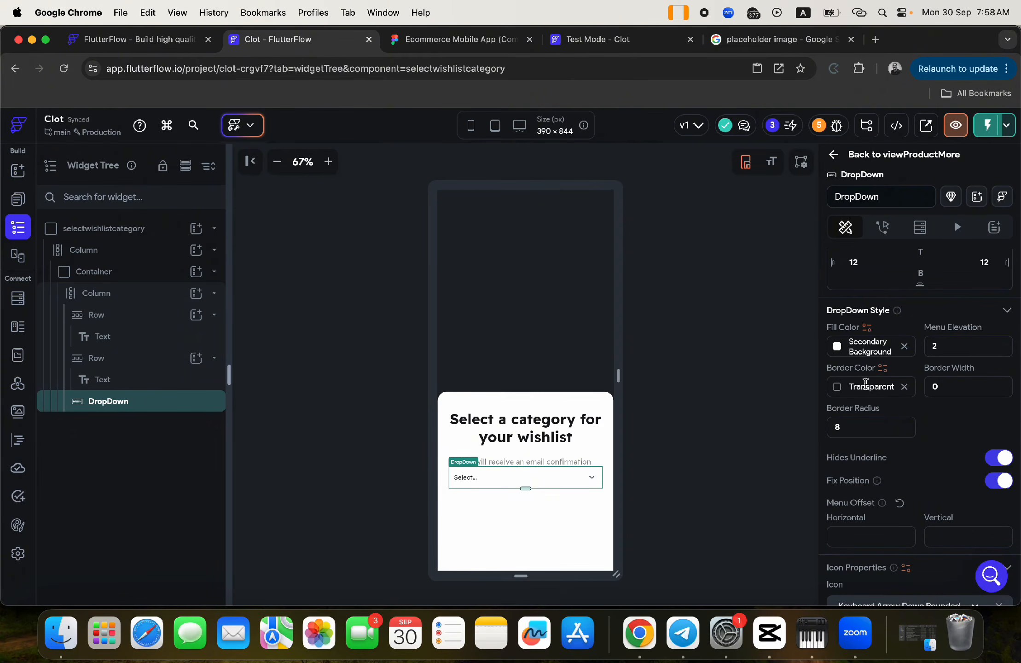
click(865, 382)
key(super+v)
key(Return)
click(939, 378)
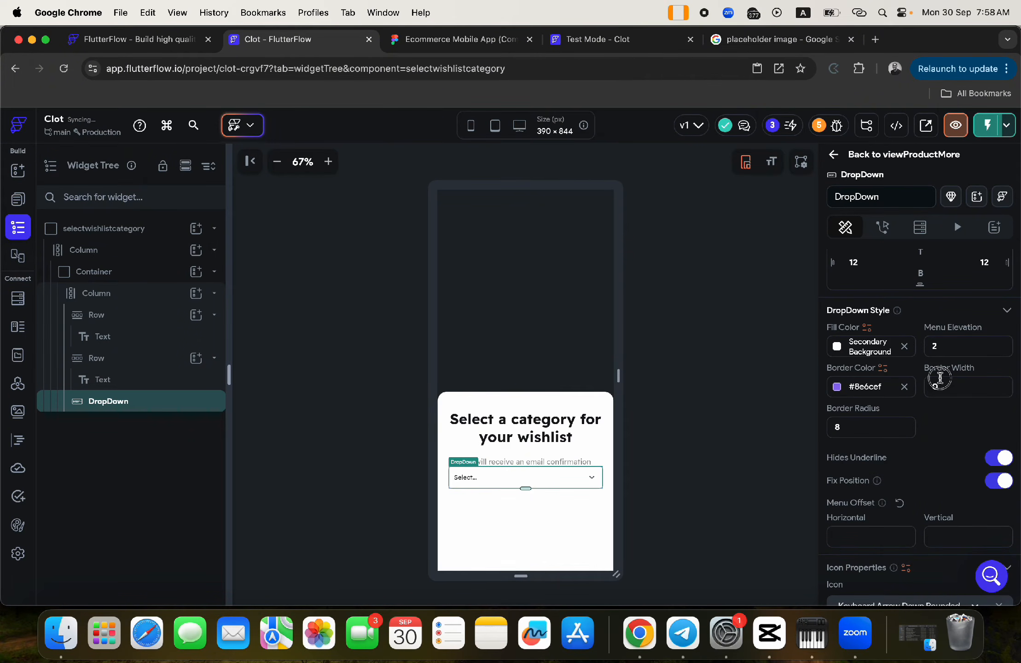
text(1)
click(673, 435)
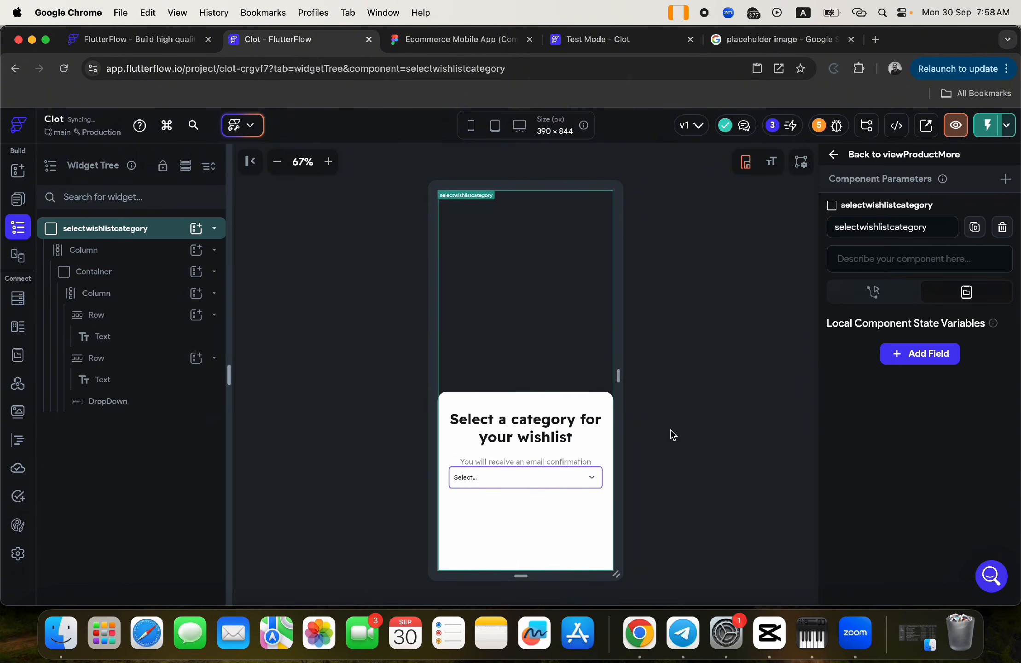
- Set the dropdown's top padding to 25
click(592, 479)
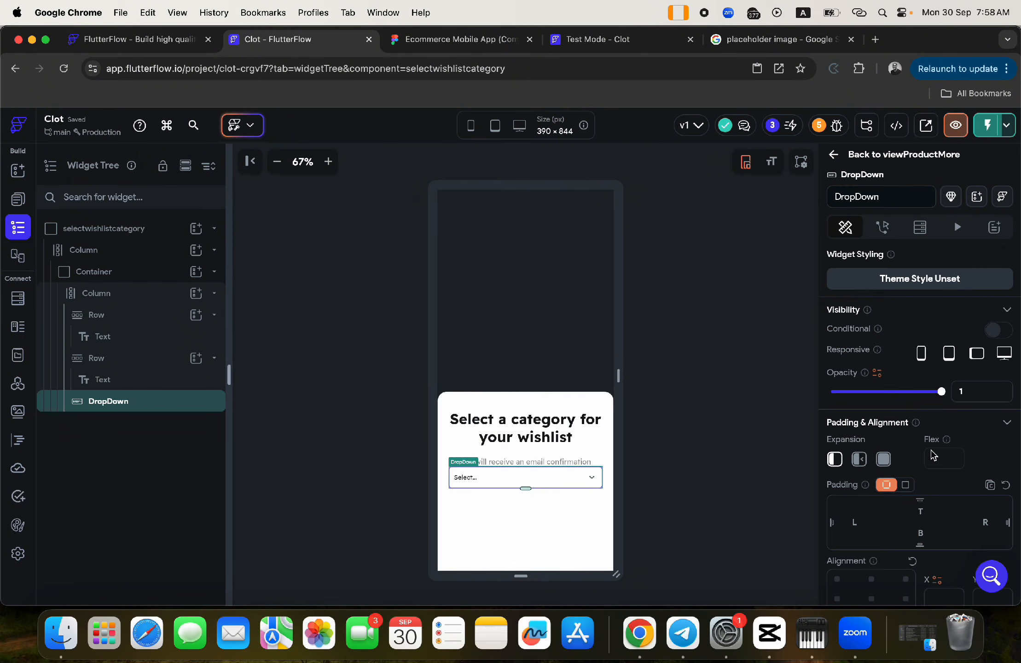
click(929, 509)
text(25)
click(707, 525)
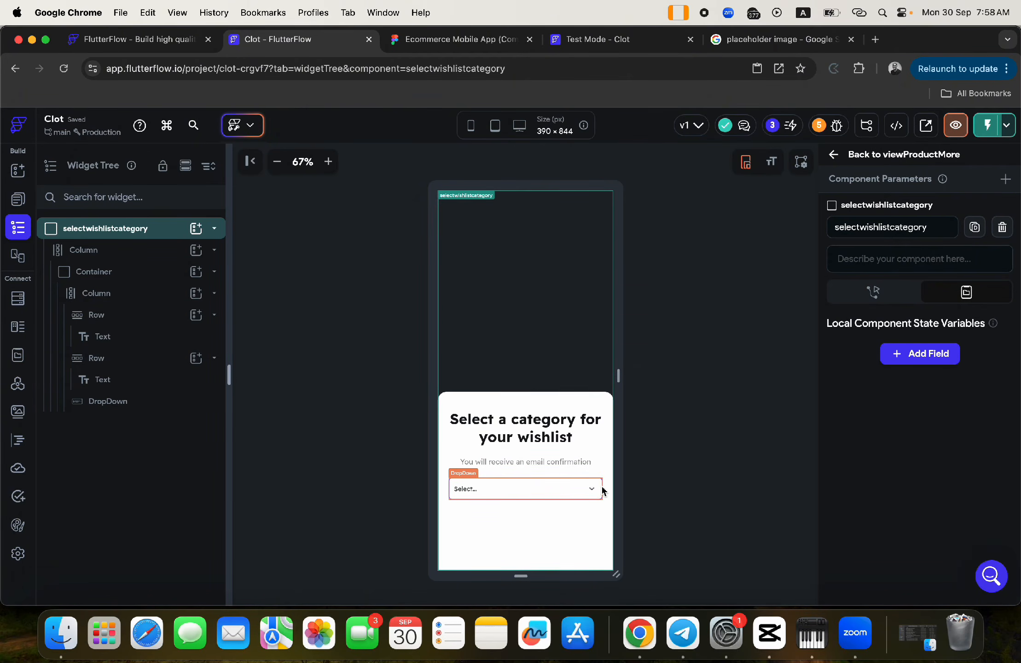
click(596, 487)
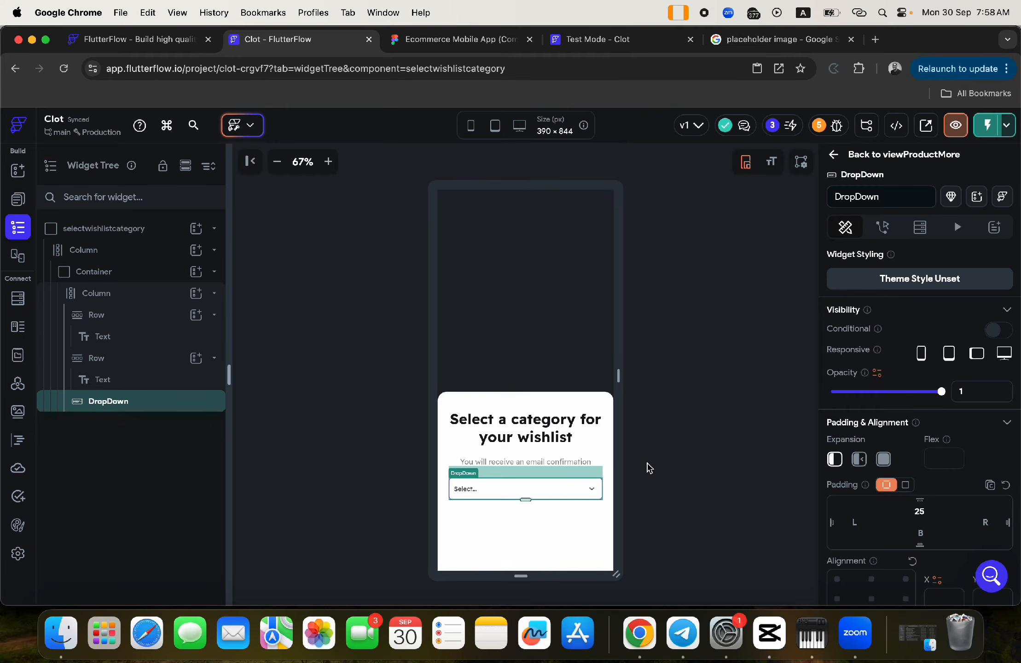
scroll(873, 488, down, 8)
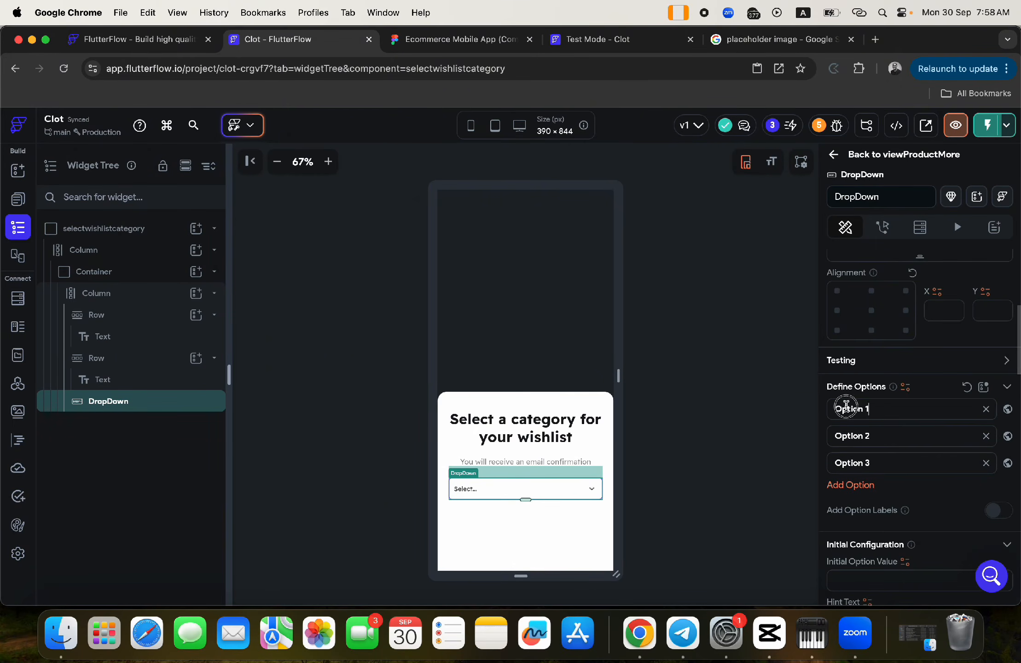
- Rename the dropdown's first option to T-Shirts and switch to the Test Mode app tab
triple_click(839, 410)
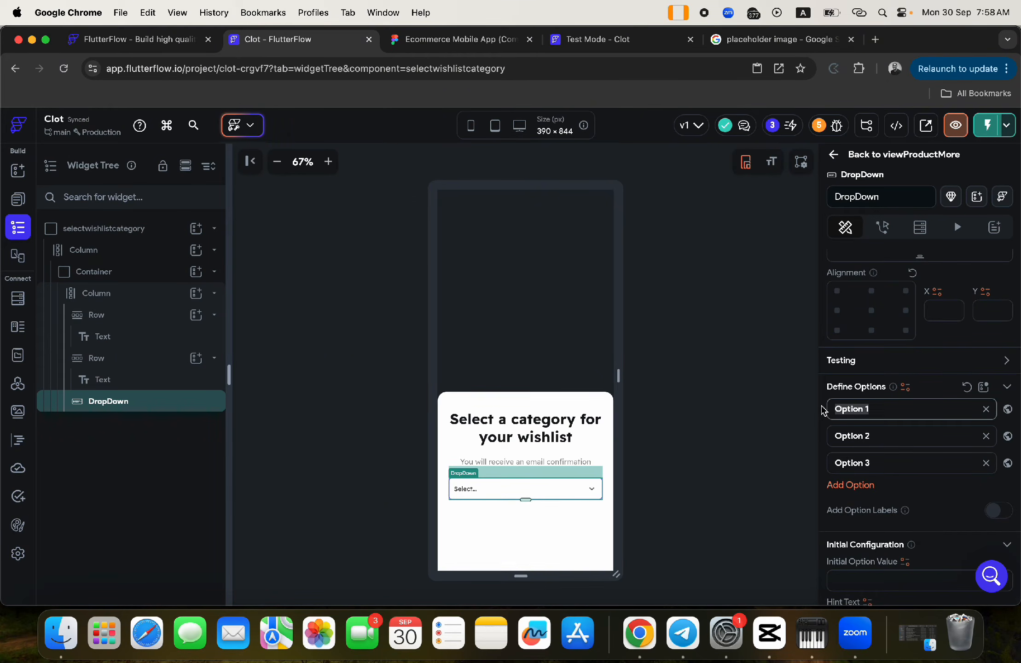
text(T-Shirts)
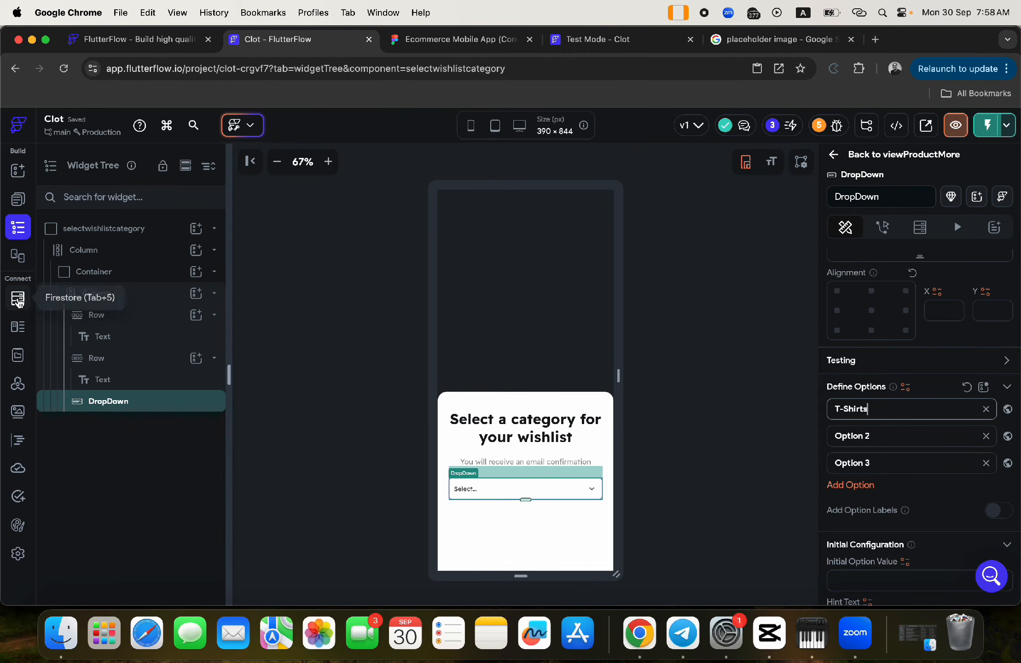
click(601, 42)
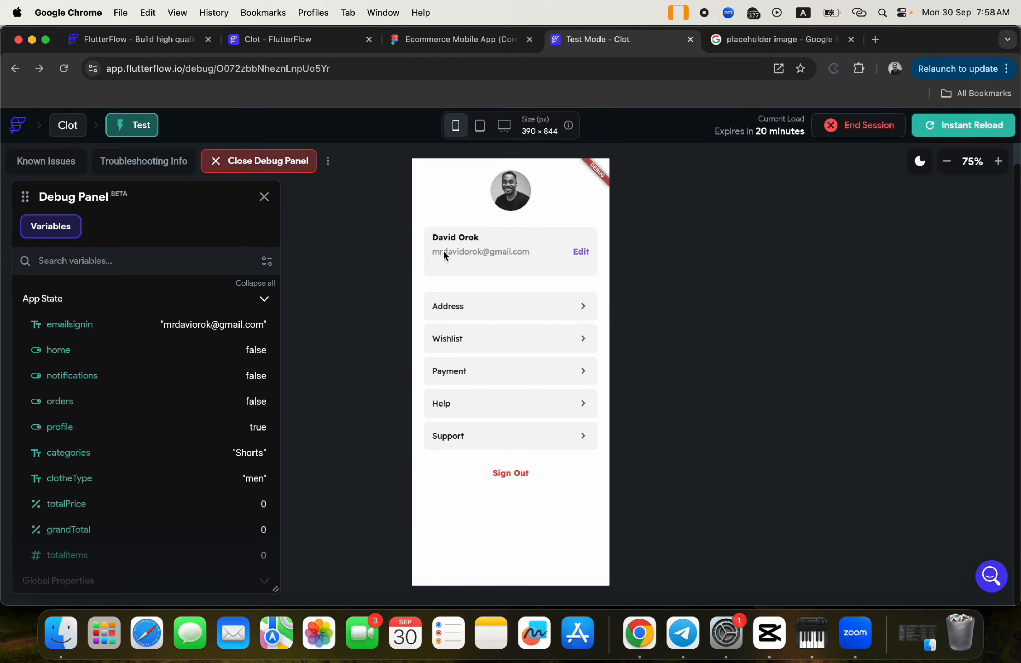
- Go back through the test app's pages to the Home screen, then return to the FlutterFlow editor
click(12, 70)
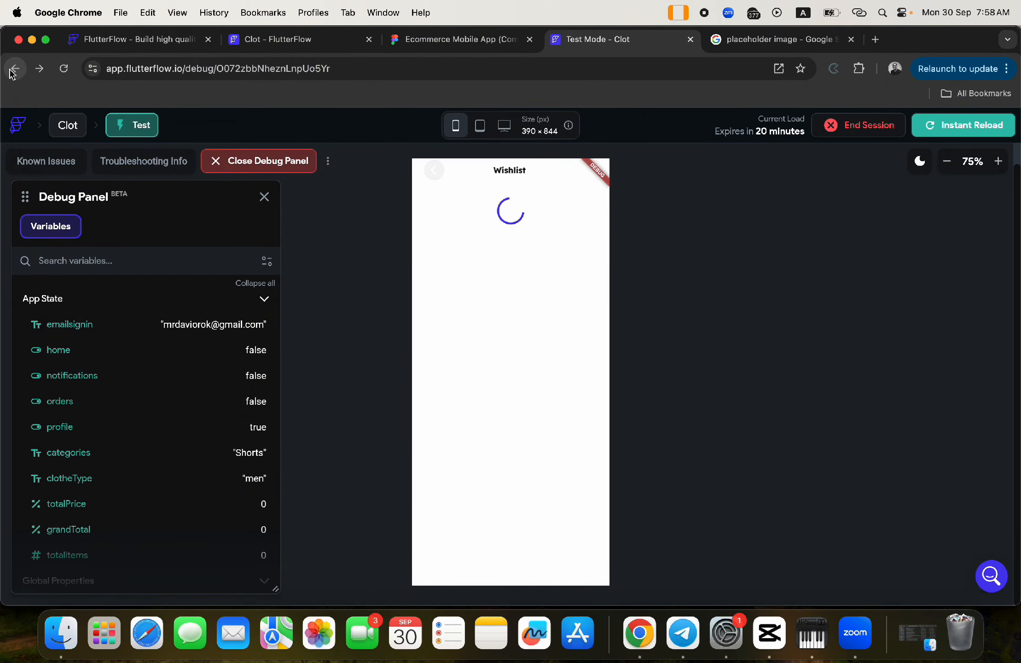
click(12, 70)
click(12, 70)
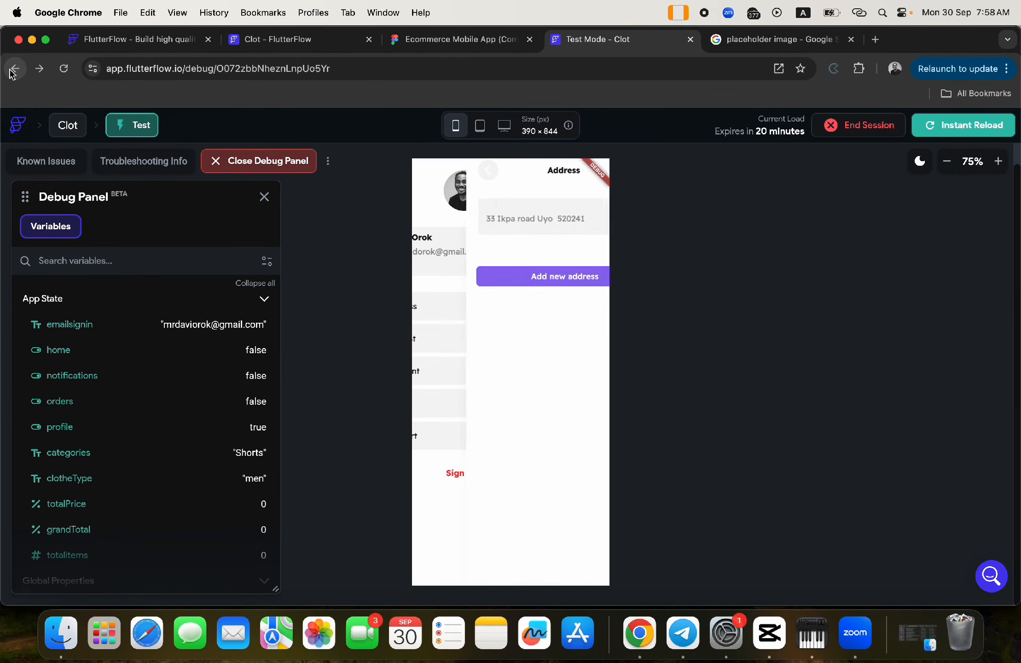
click(12, 70)
click(12, 70)
click(12, 70)
click(12, 70)
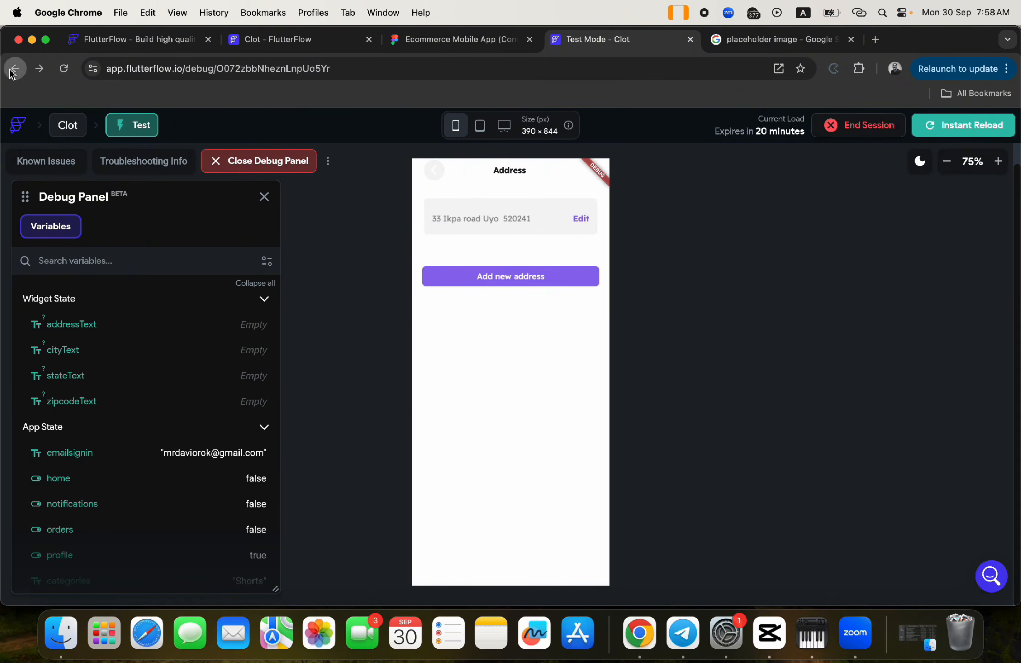
click(12, 70)
click(12, 70)
click(12, 70)
click(12, 70)
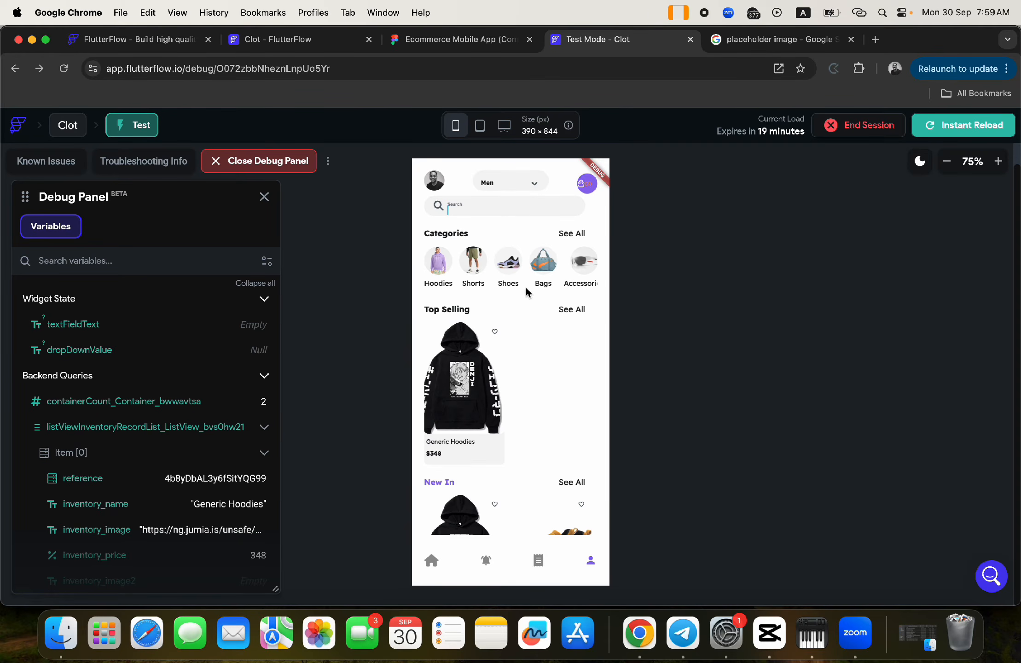
click(285, 43)
- Replace the first three dropdown options with Hoodies, Shorts and Shoes
drag(884, 416, 814, 417)
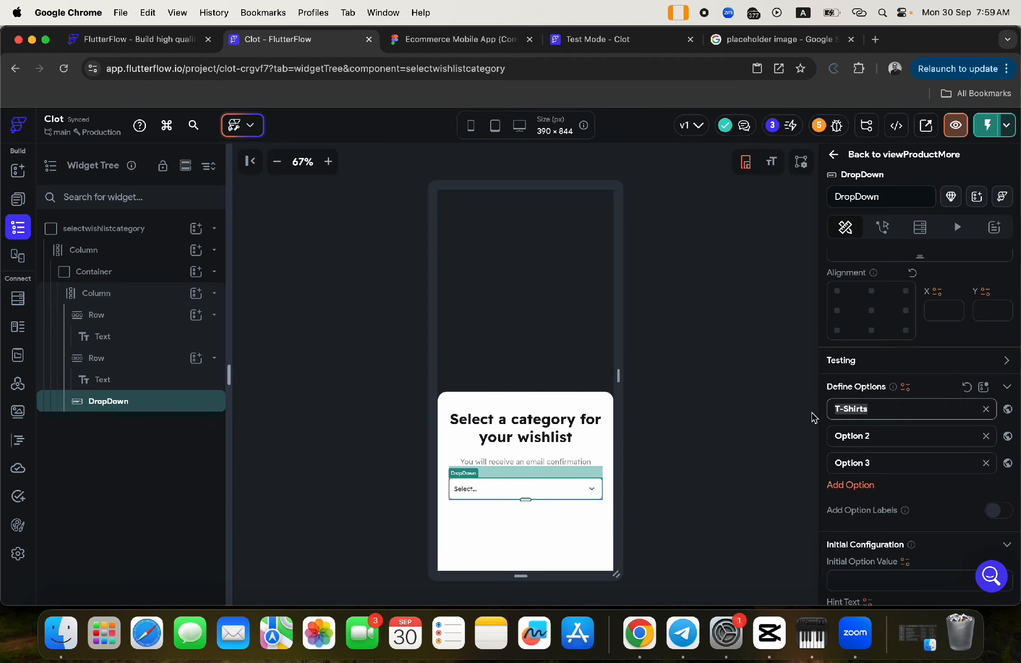
key(BackSpace)
text(Hoodies)
triple_click(843, 437)
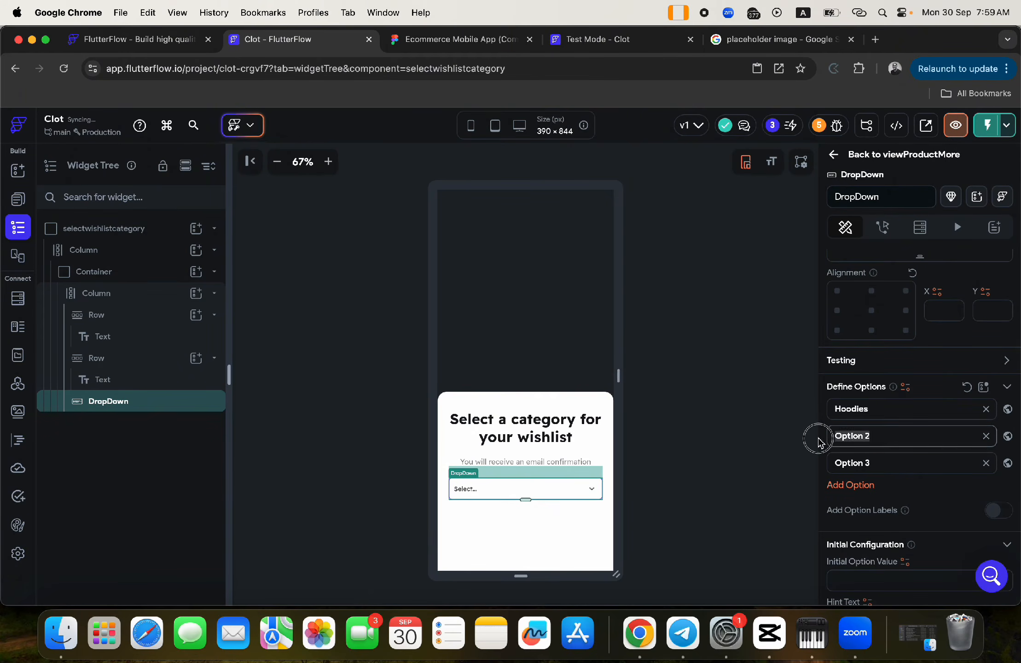
text(Shorts)
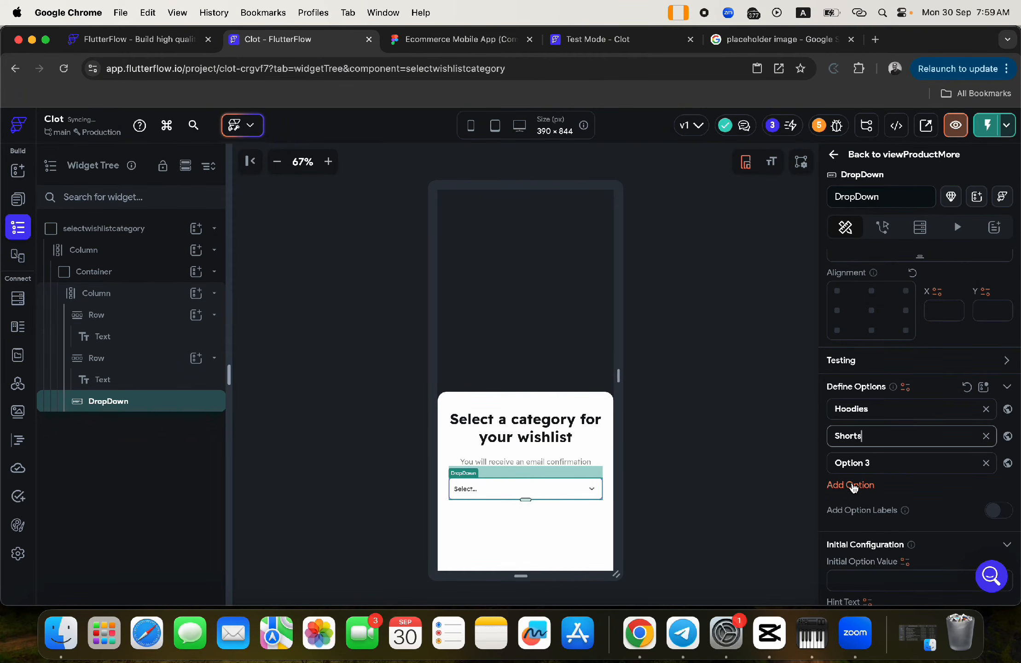
triple_click(829, 463)
text(Shoes)
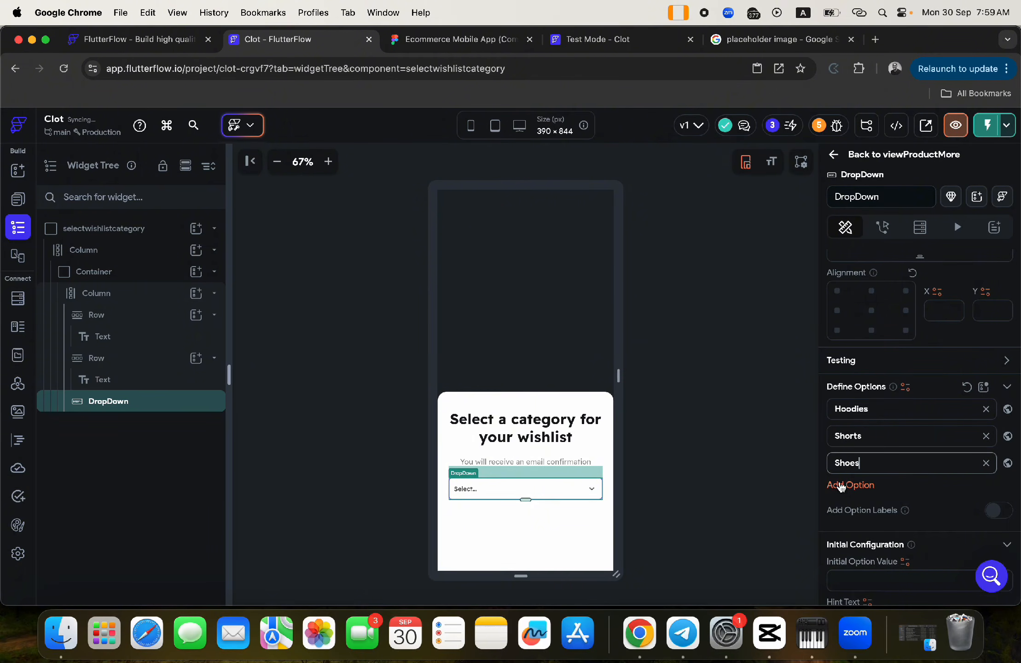
- Add two more dropdown options, Bags and Accessories
click(841, 487)
triple_click(841, 489)
text(Bags)
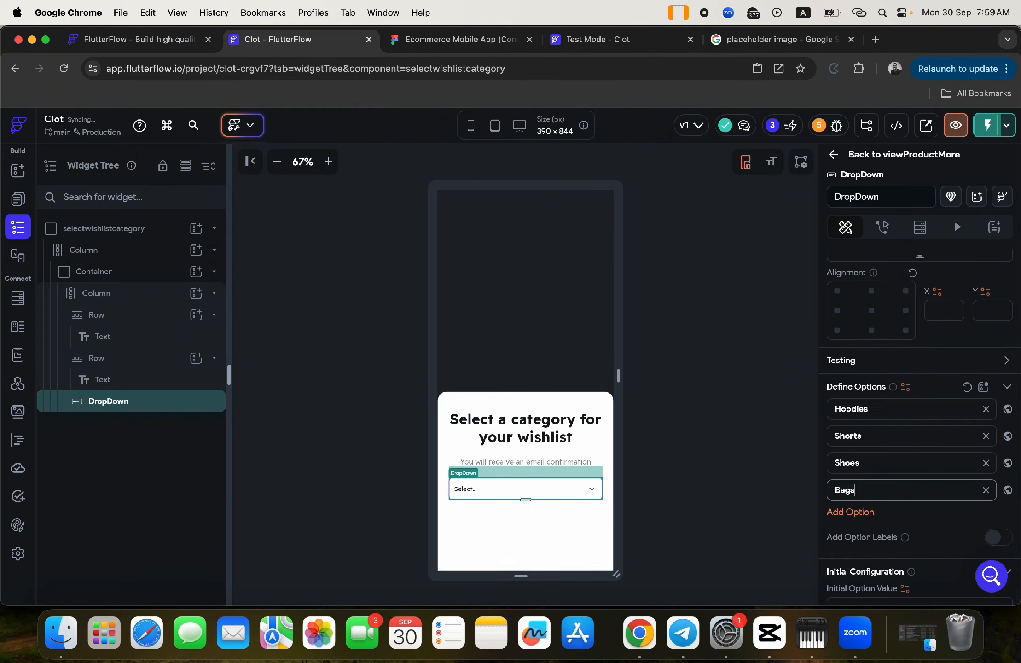
click(850, 512)
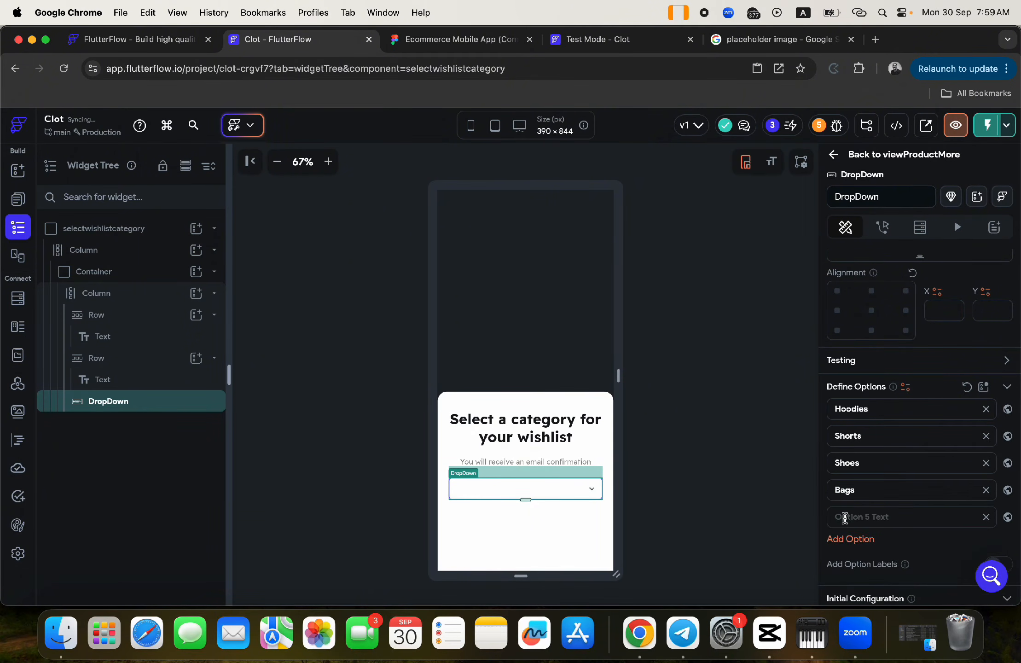
triple_click(844, 517)
text(Acce)
text(ss)
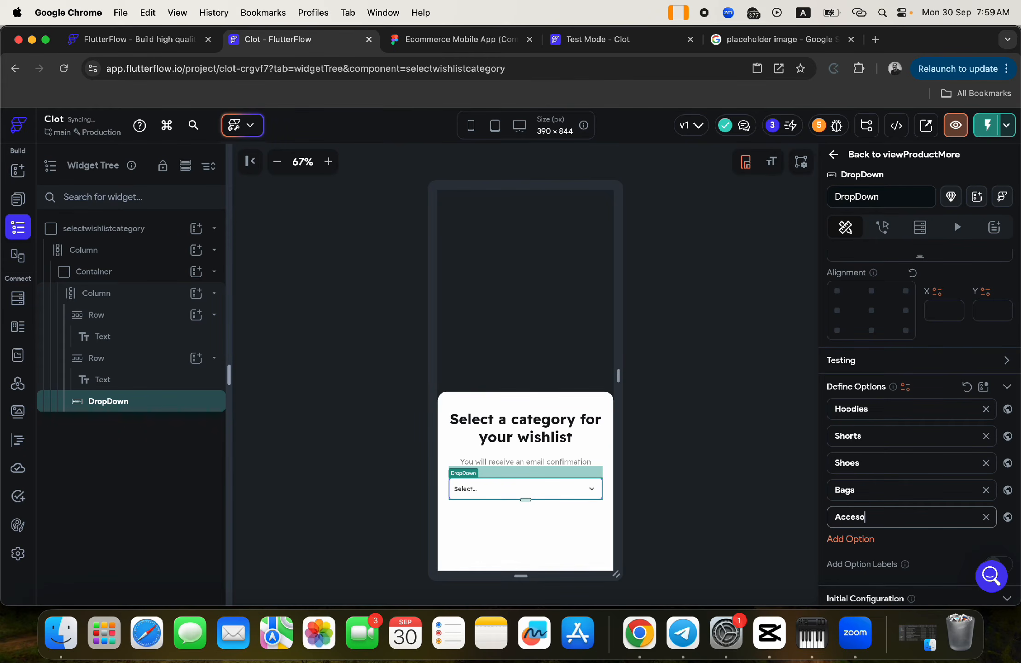
text(ories)
click(483, 43)
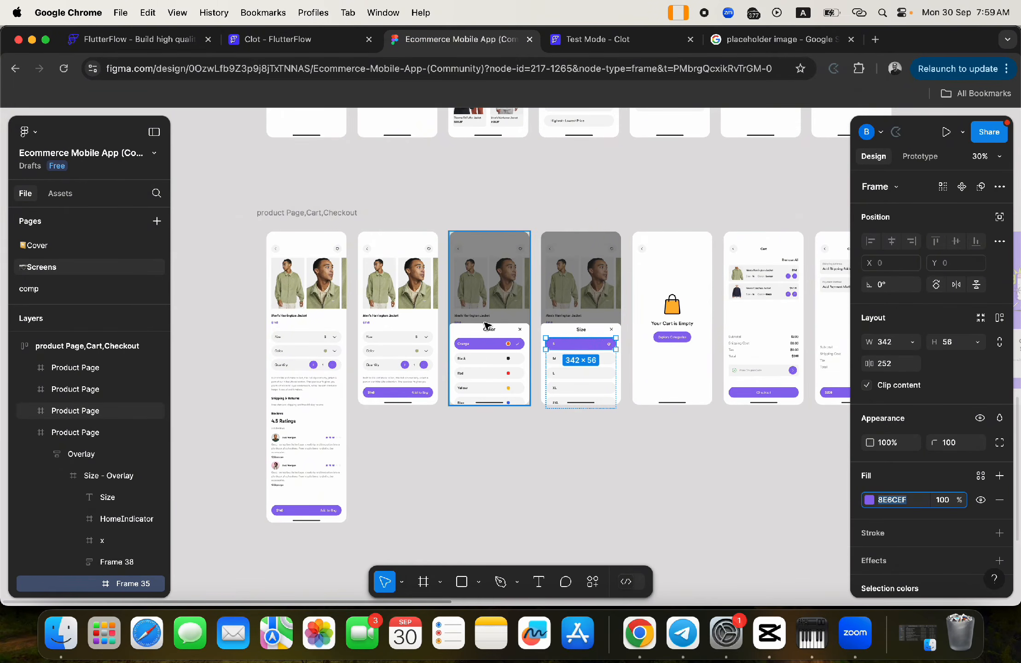
scroll(487, 325, down, 10)
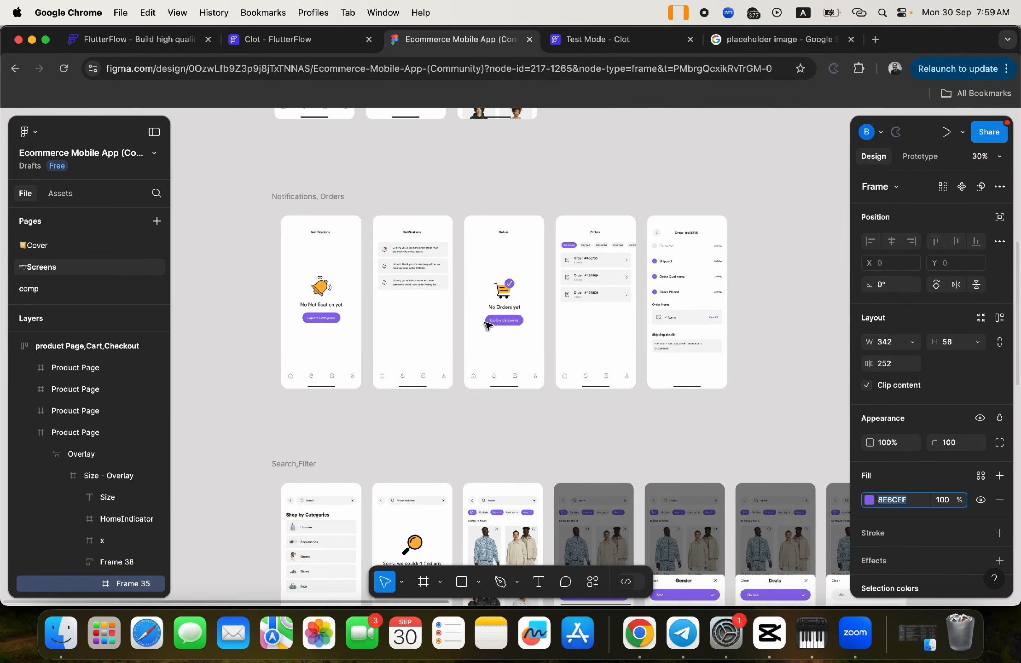
scroll(410, 466, down, 5)
scroll(411, 467, up, 10)
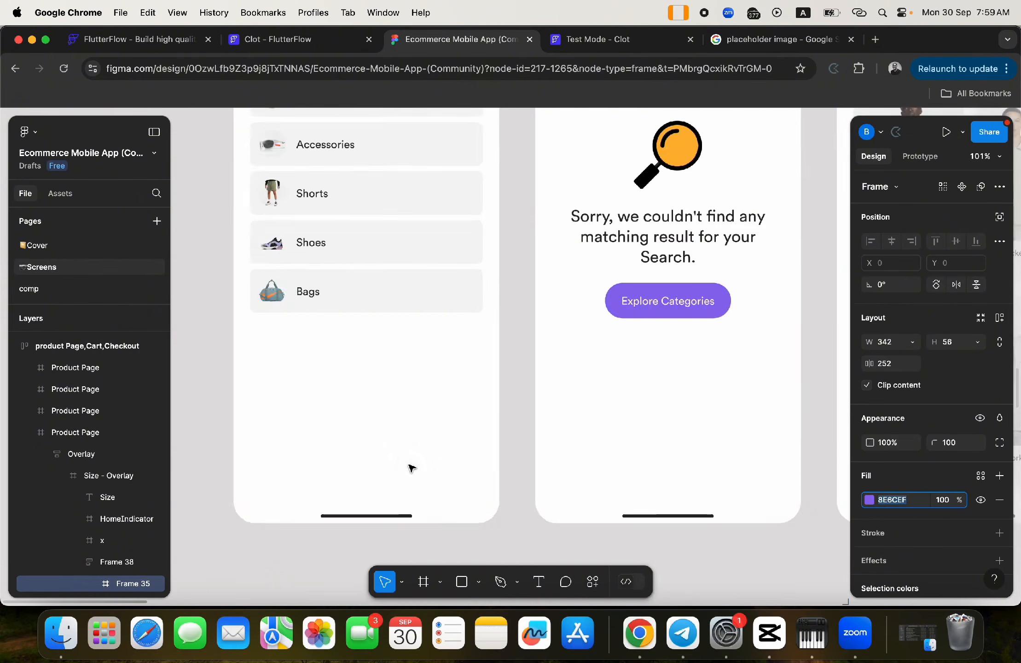
scroll(411, 467, up, 5)
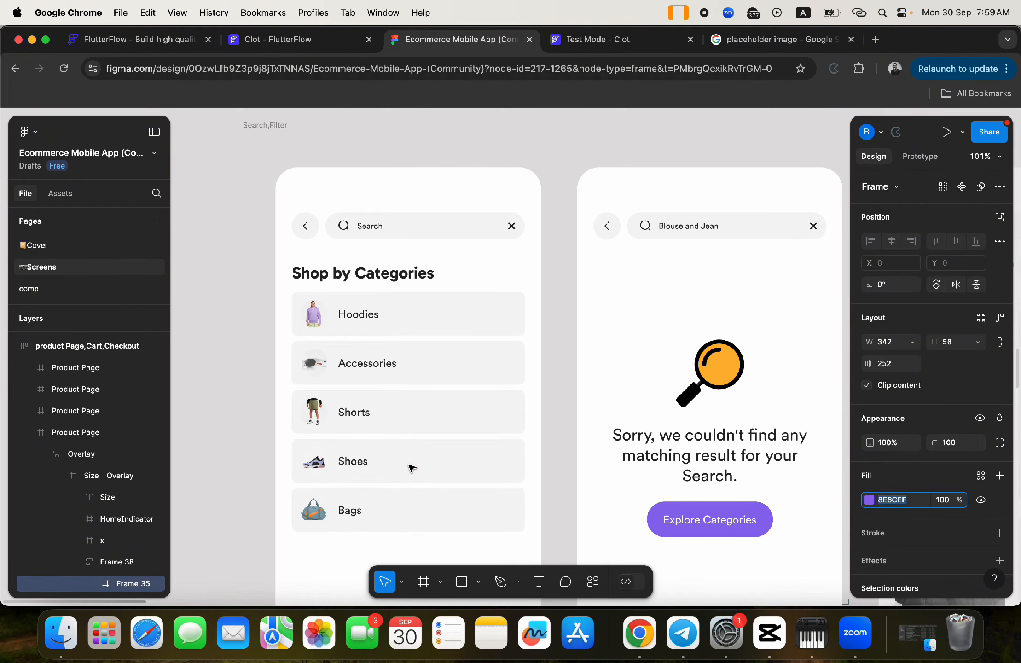
click(278, 44)
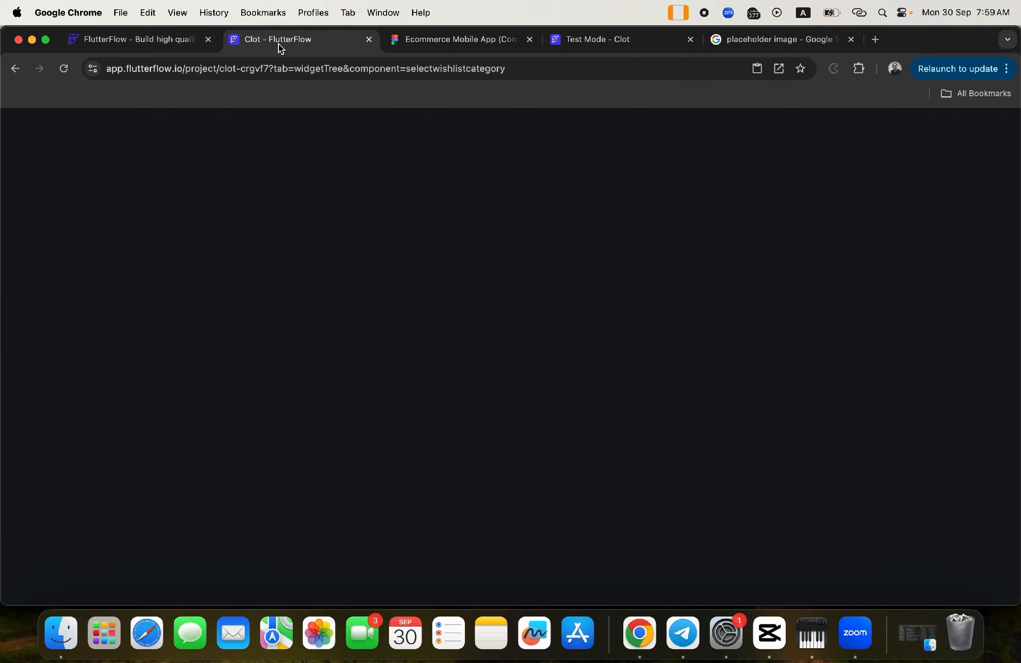
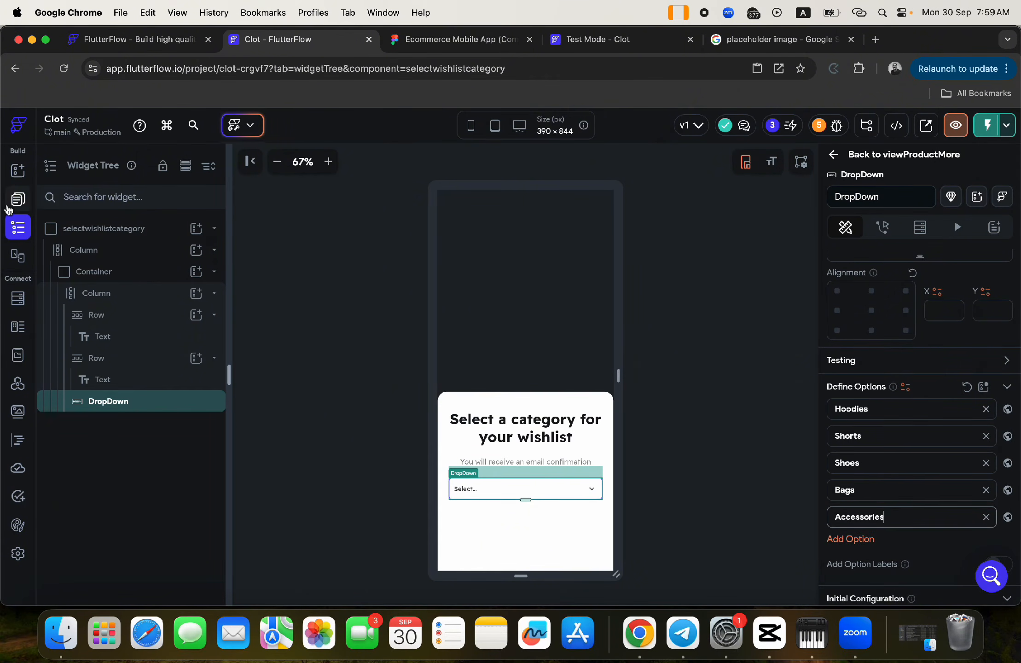
- Open the viewProductMore page and the heart column's action flow
click(17, 199)
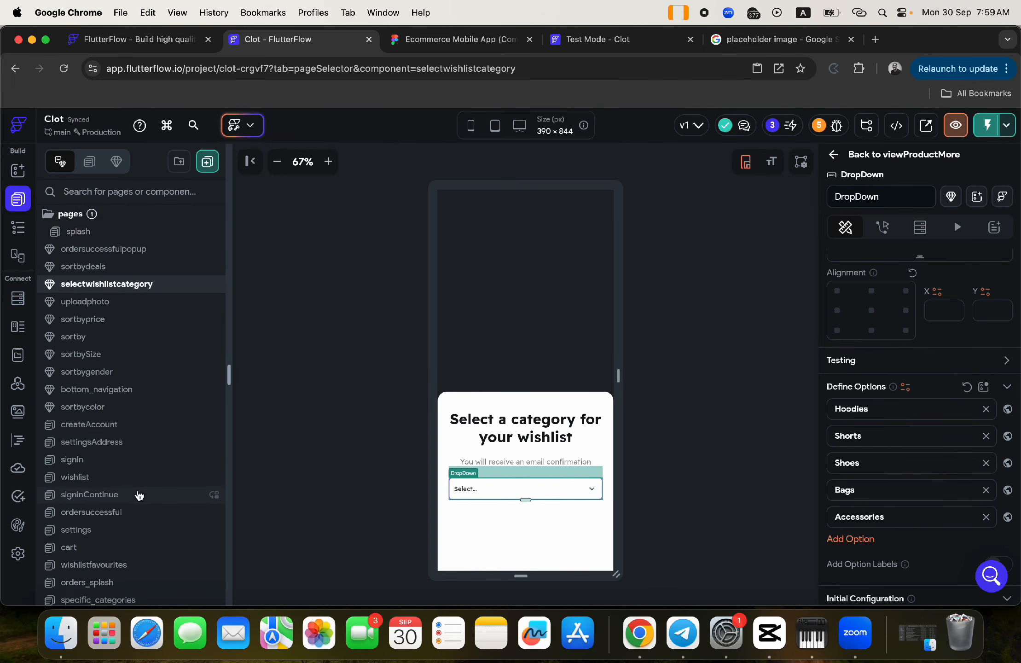
scroll(137, 492, down, 10)
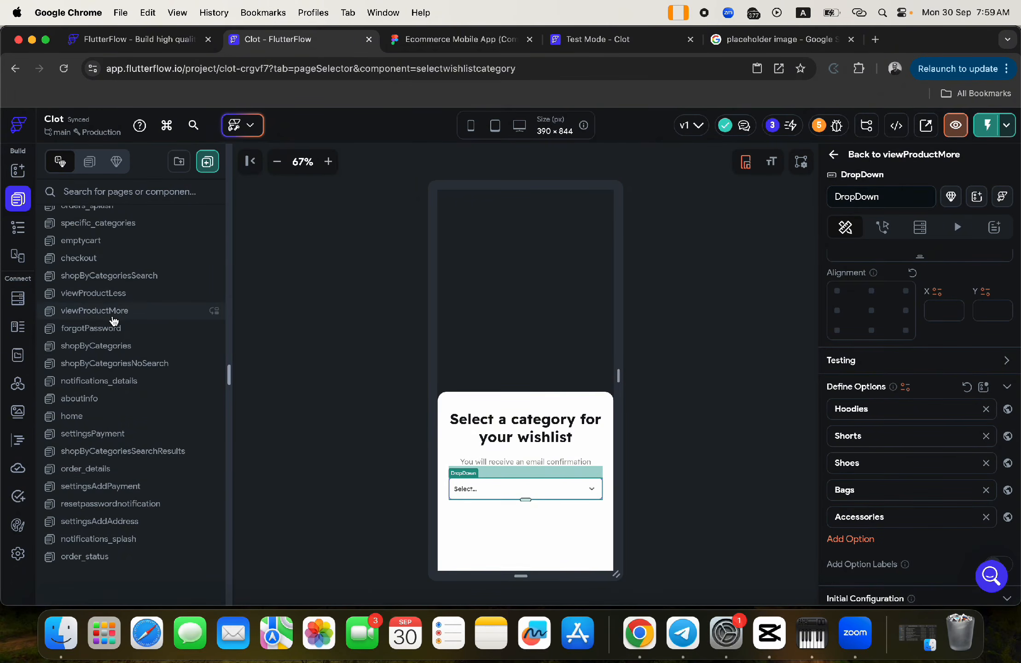
click(114, 319)
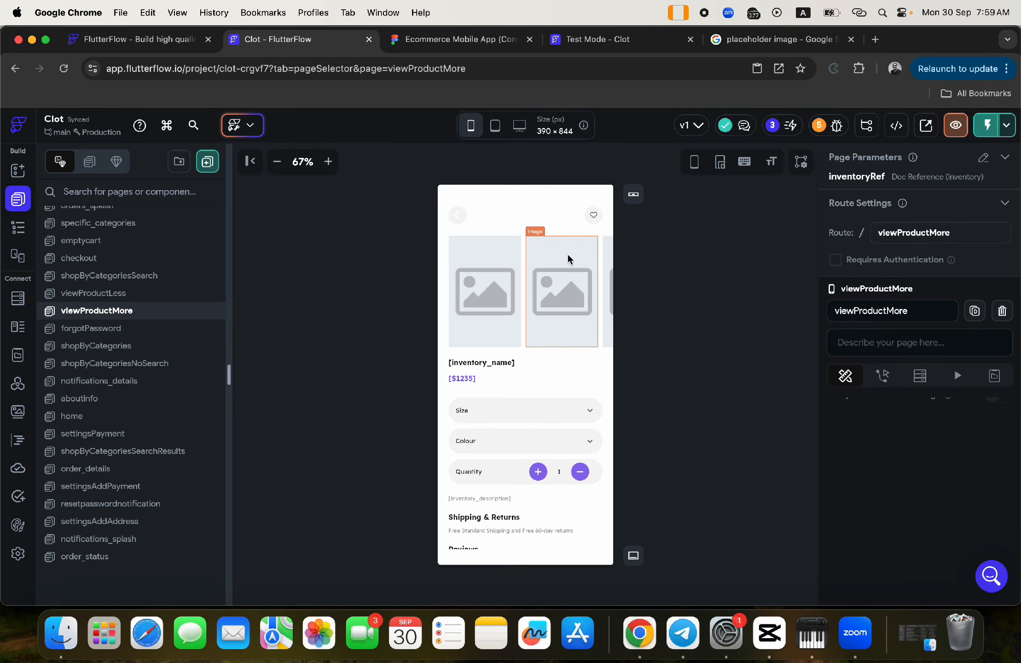
click(590, 214)
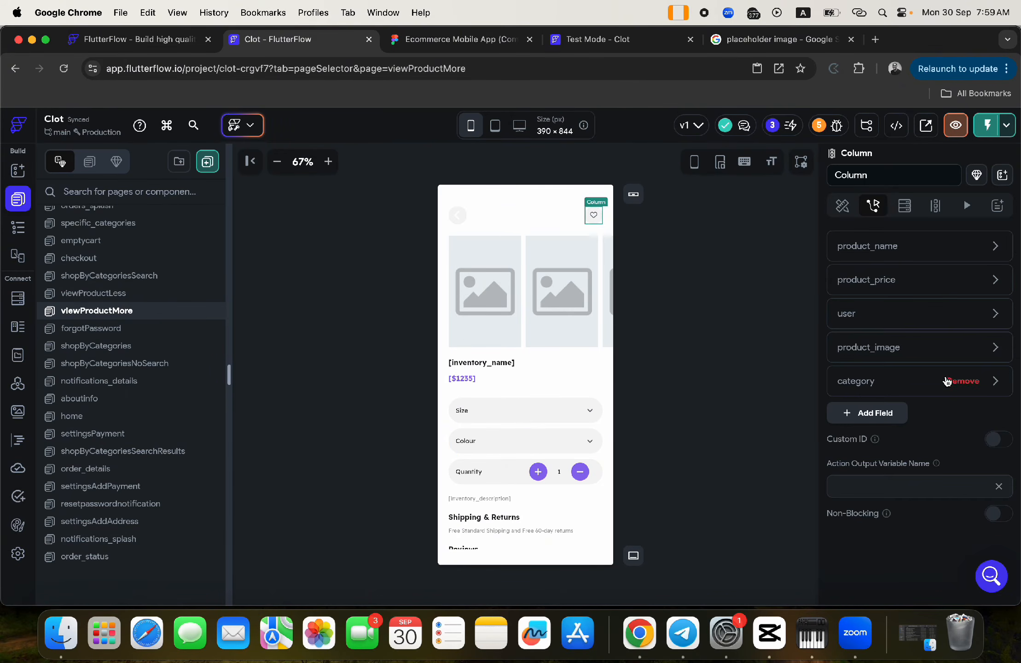
scroll(940, 358, up, 3)
click(969, 282)
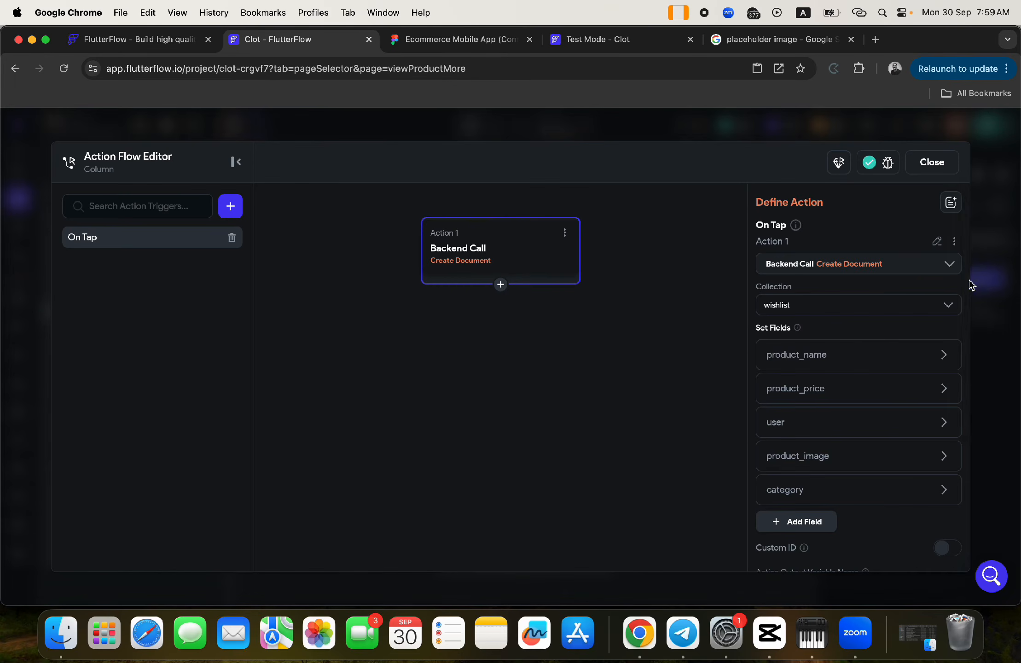
- Add a second action after the wishlist creation that shows the selectwishlistcategory bottom sheet
click(501, 285)
click(495, 308)
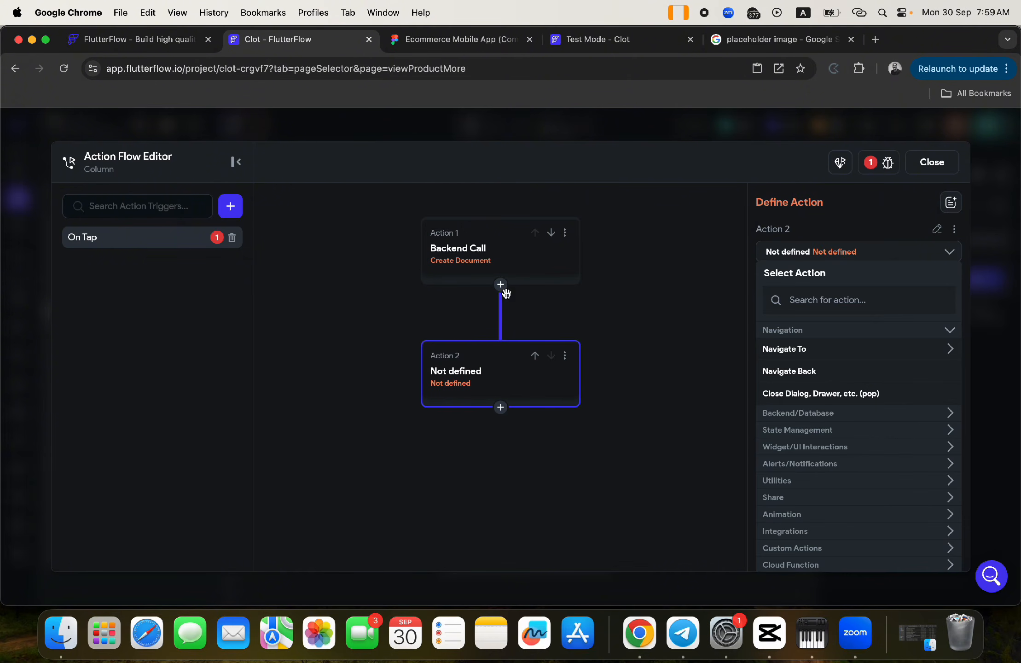
click(827, 300)
text(bott)
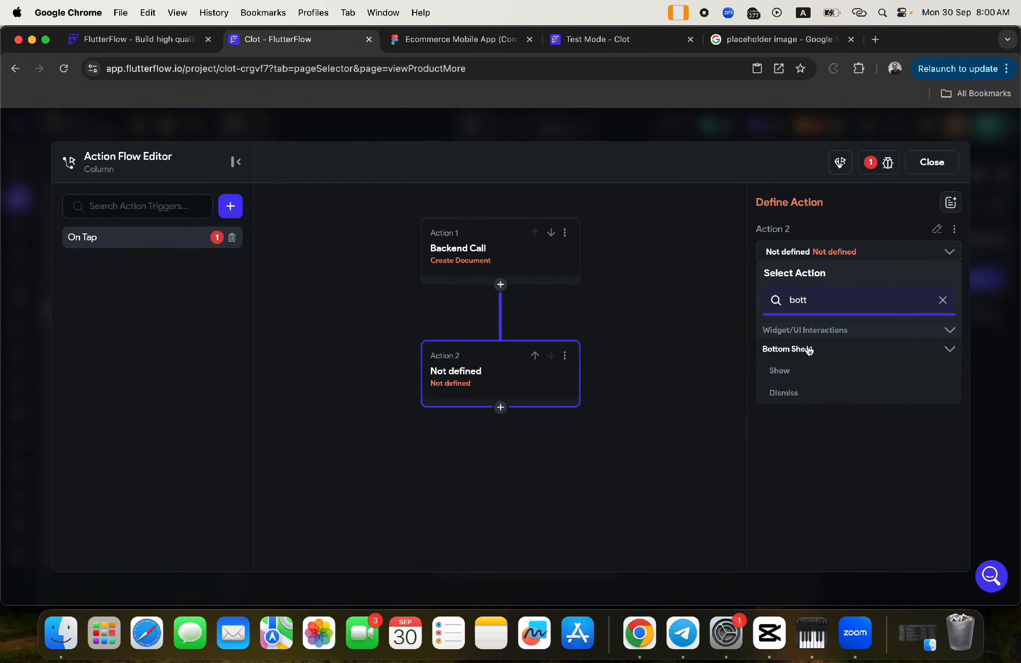
click(796, 370)
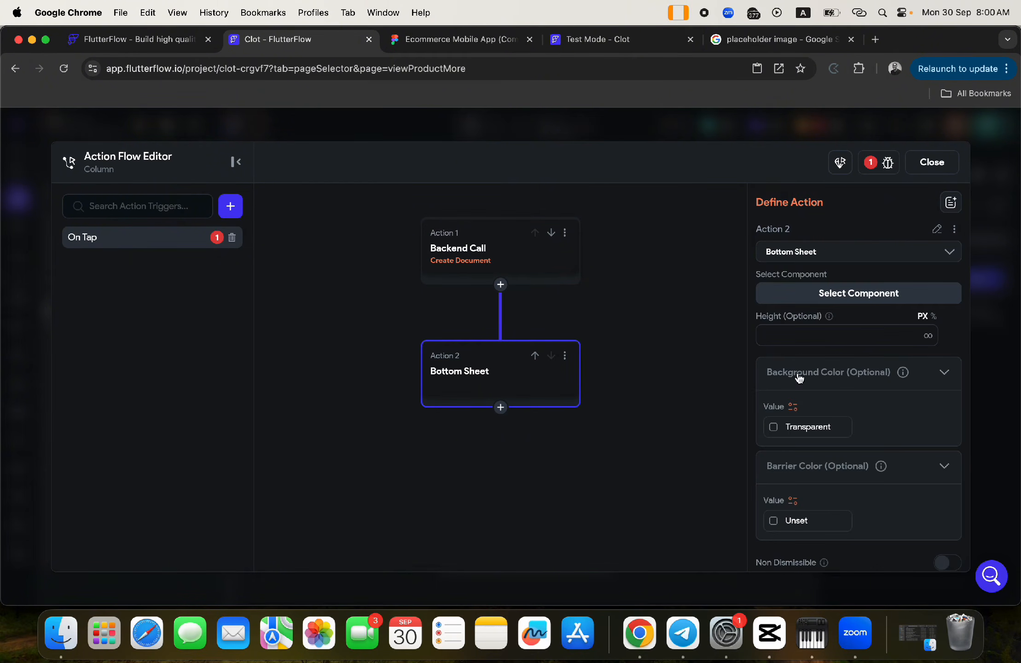
click(857, 297)
scroll(827, 467, down, 5)
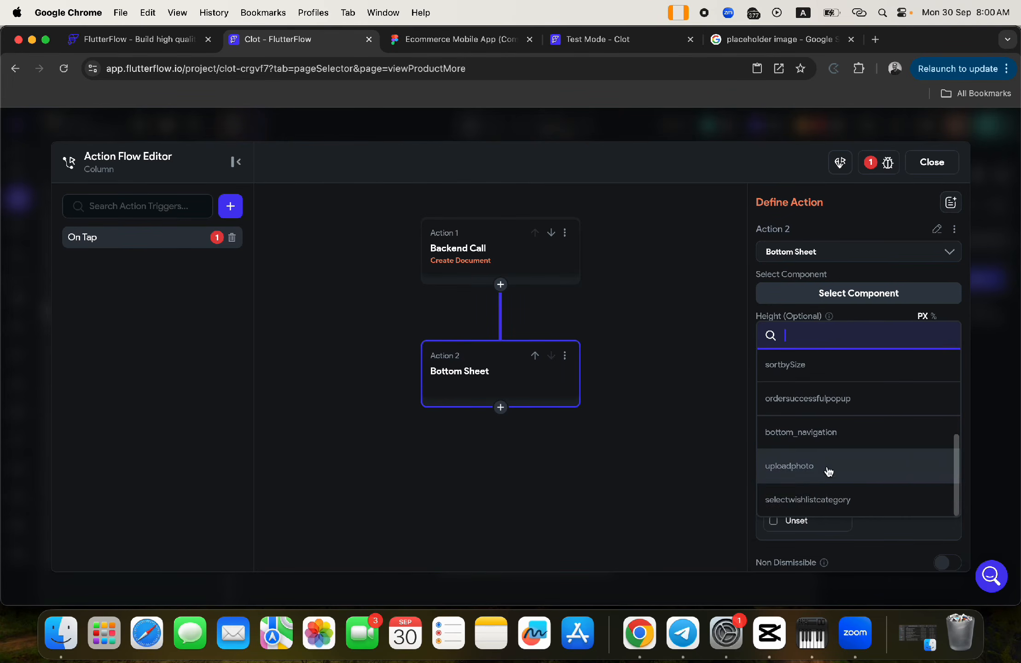
click(807, 506)
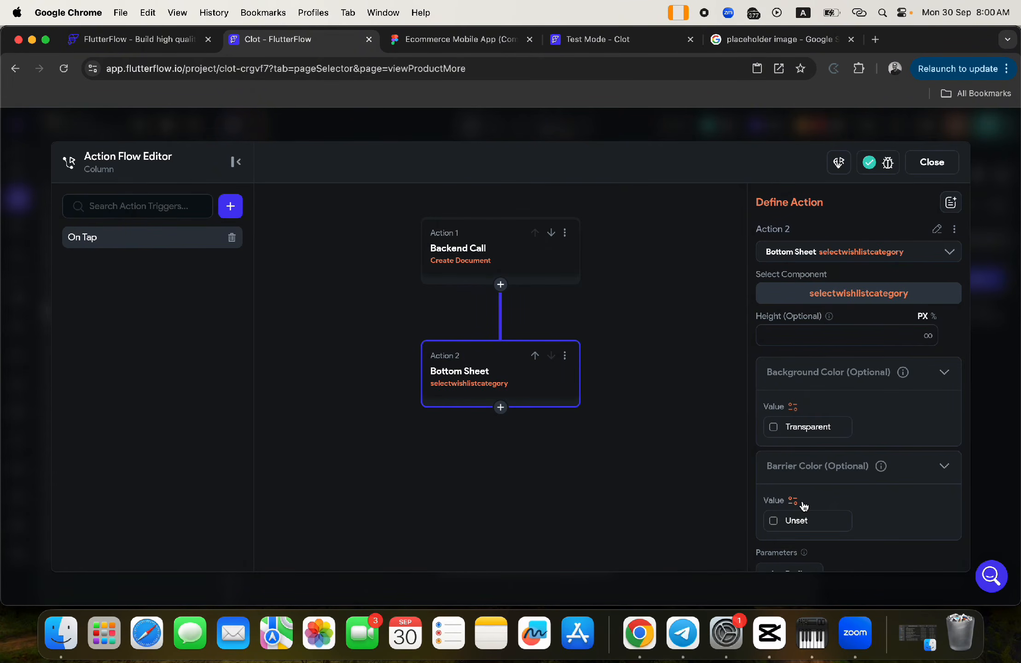
scroll(949, 334, down, 5)
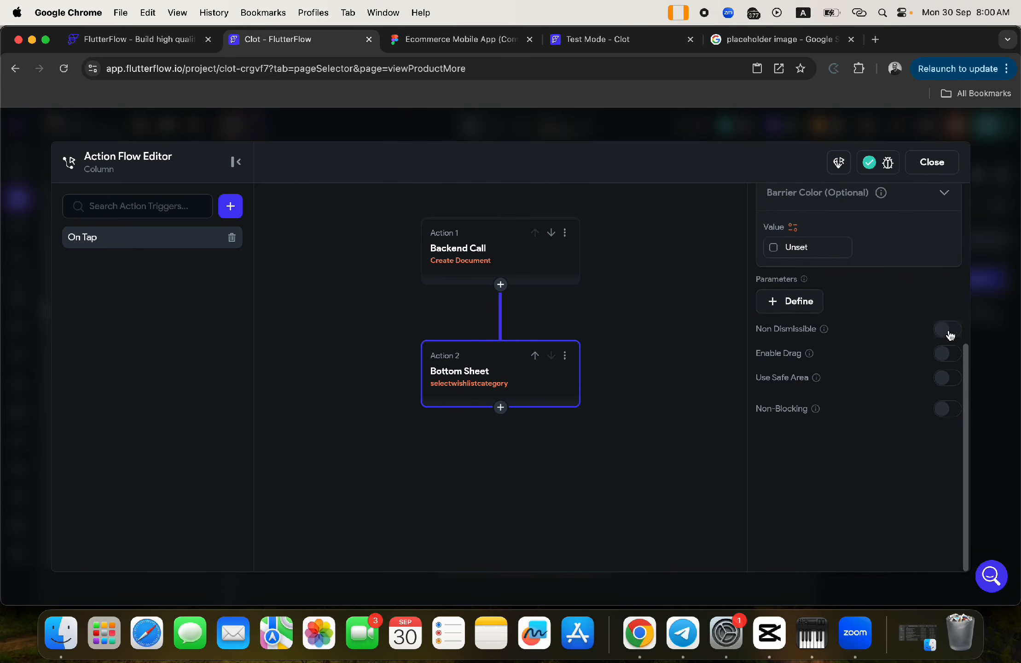
scroll(950, 335, up, 5)
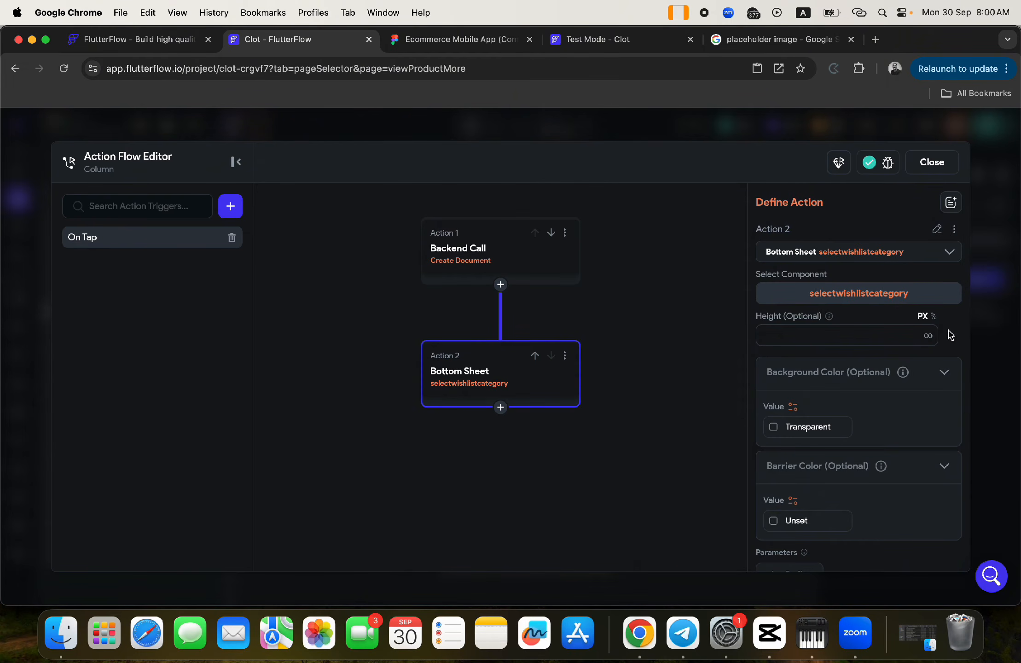
click(924, 164)
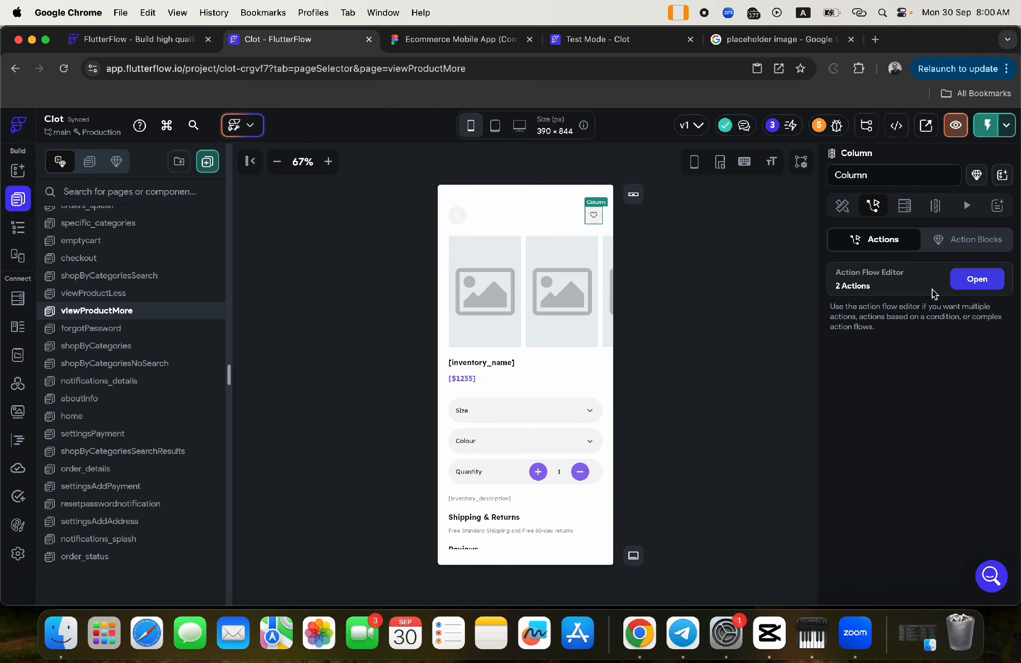
click(977, 279)
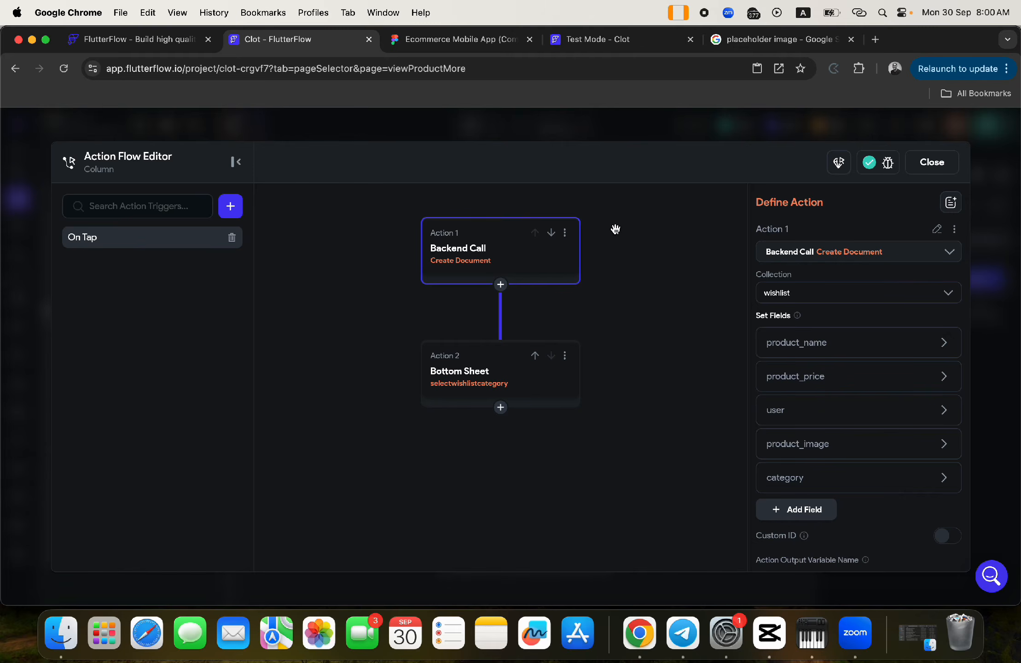
- Reopen the heart's action flow and select the Bottom Sheet action to see its settings
click(934, 164)
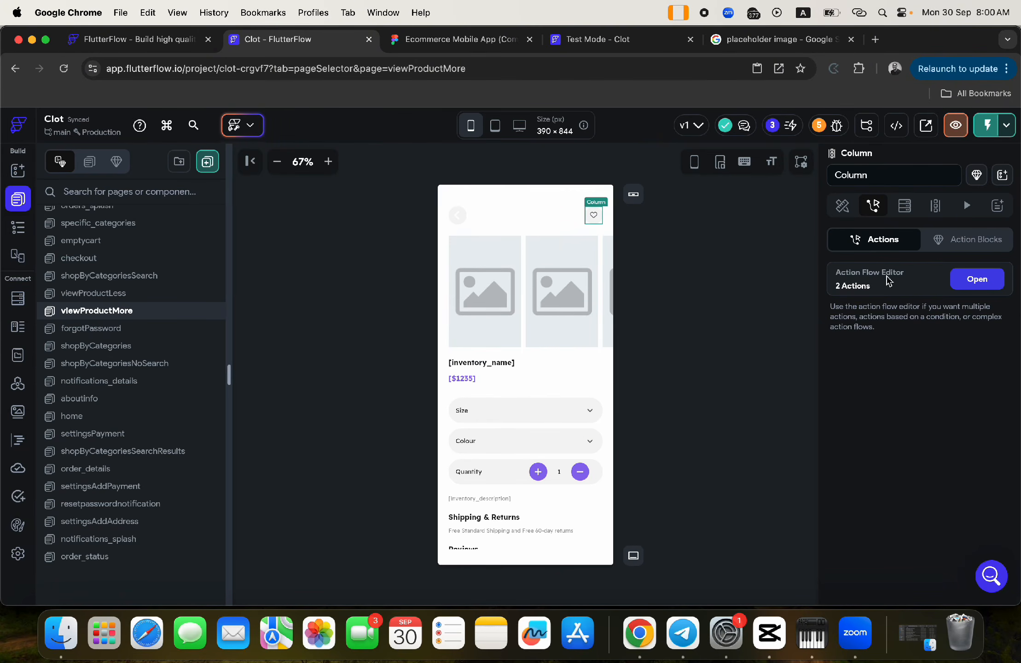
click(977, 279)
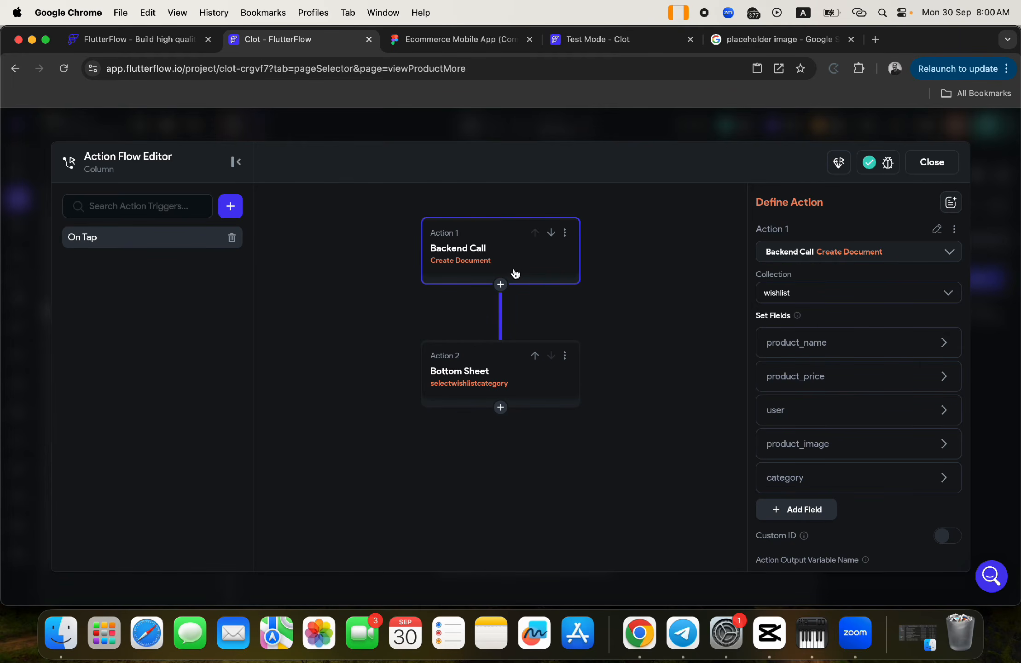
scroll(850, 405, down, 5)
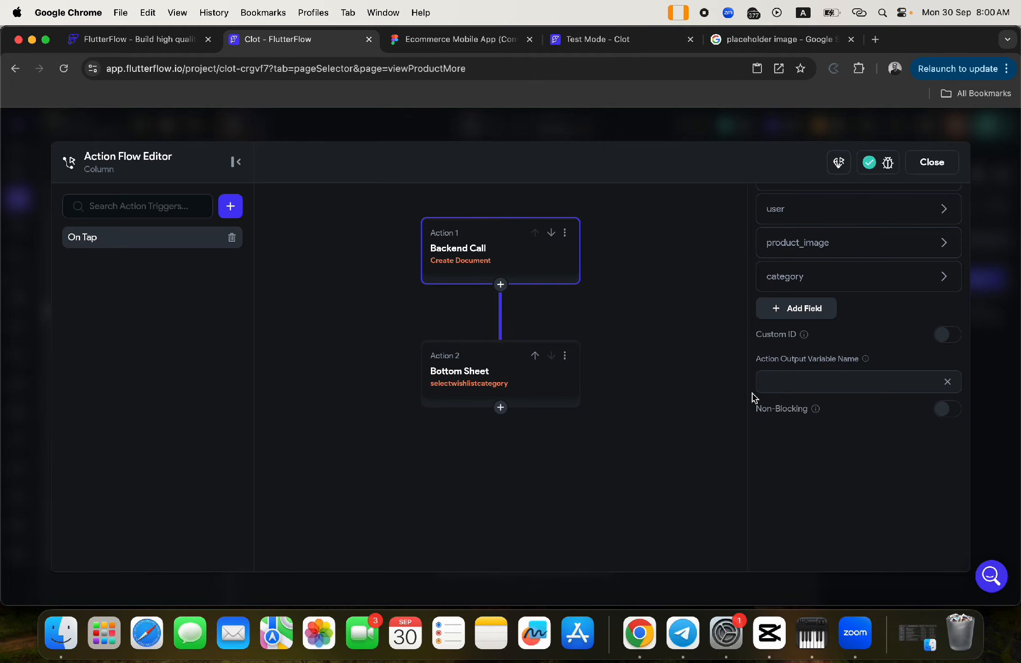
click(504, 378)
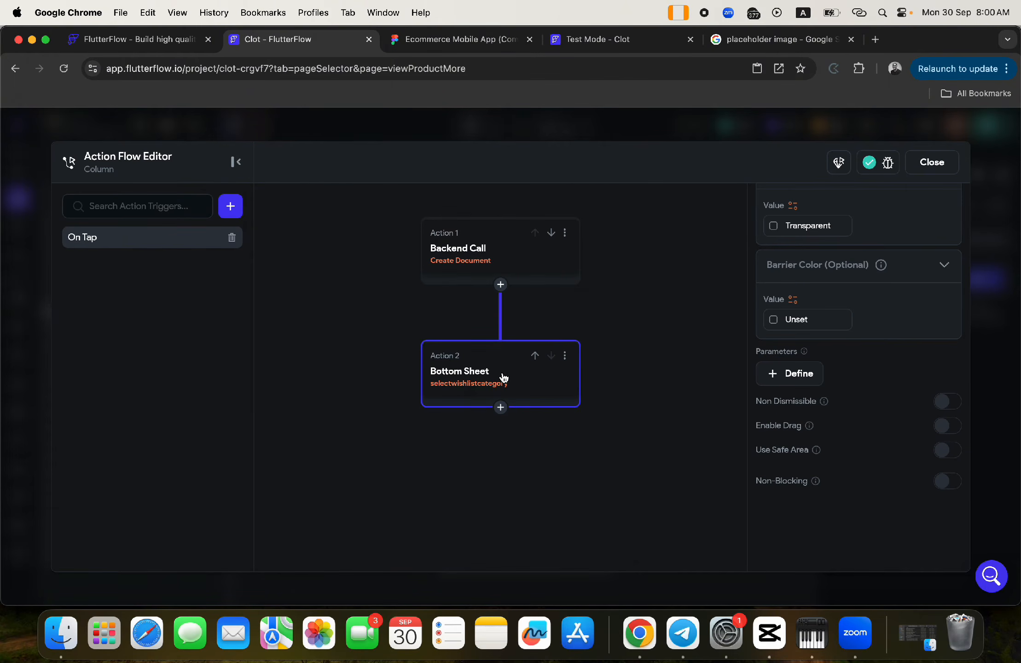
- Define a wishlistRef parameter on selectwishlistcategory as a DocumentReference to the wishlist collection
click(790, 373)
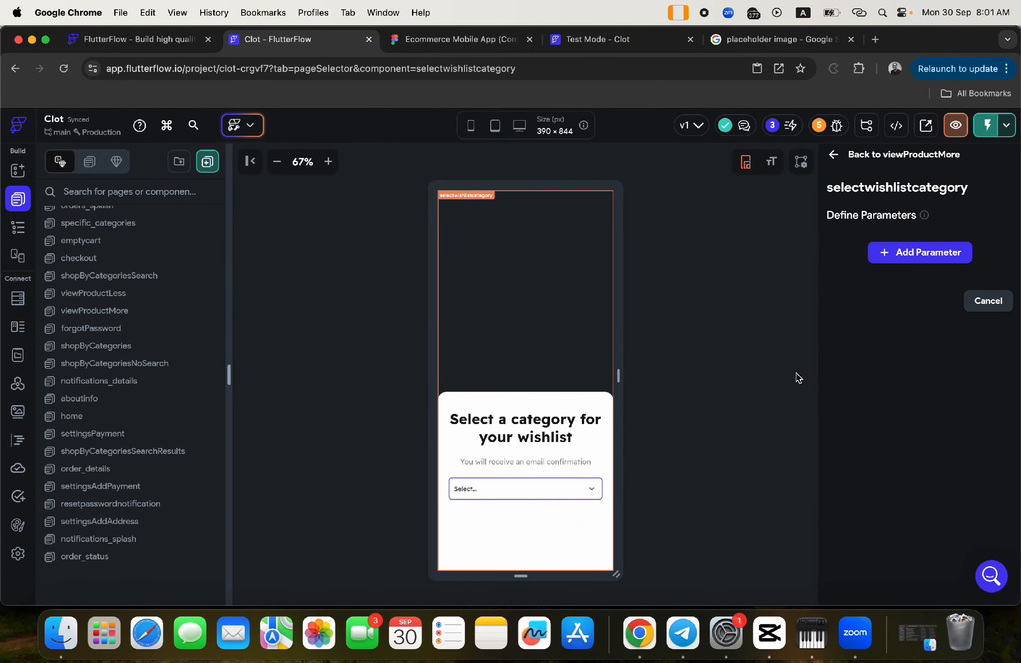
click(903, 254)
click(857, 336)
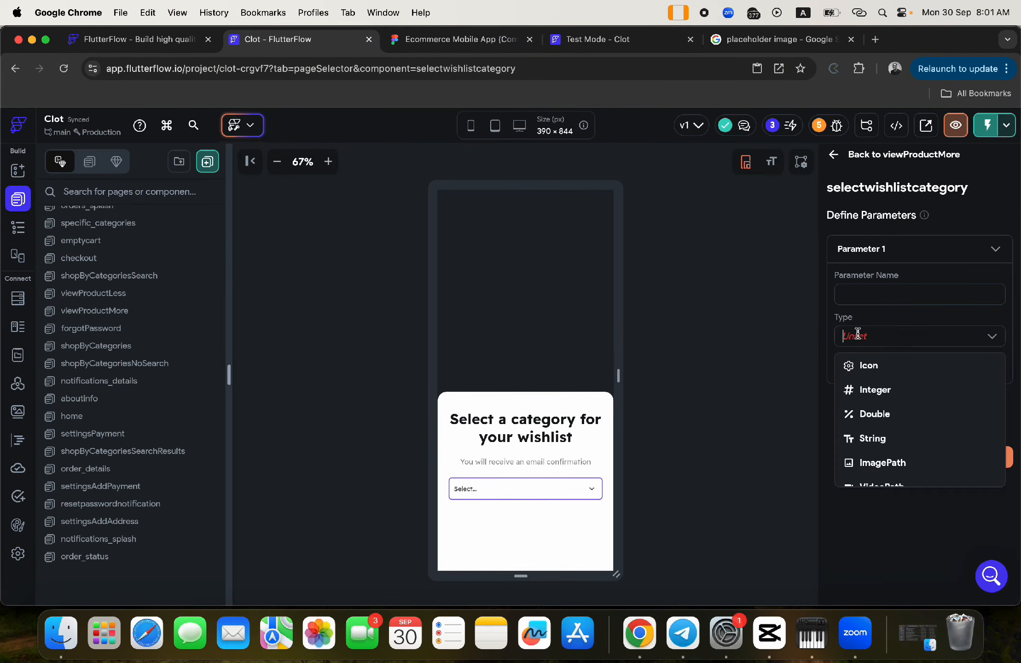
click(877, 300)
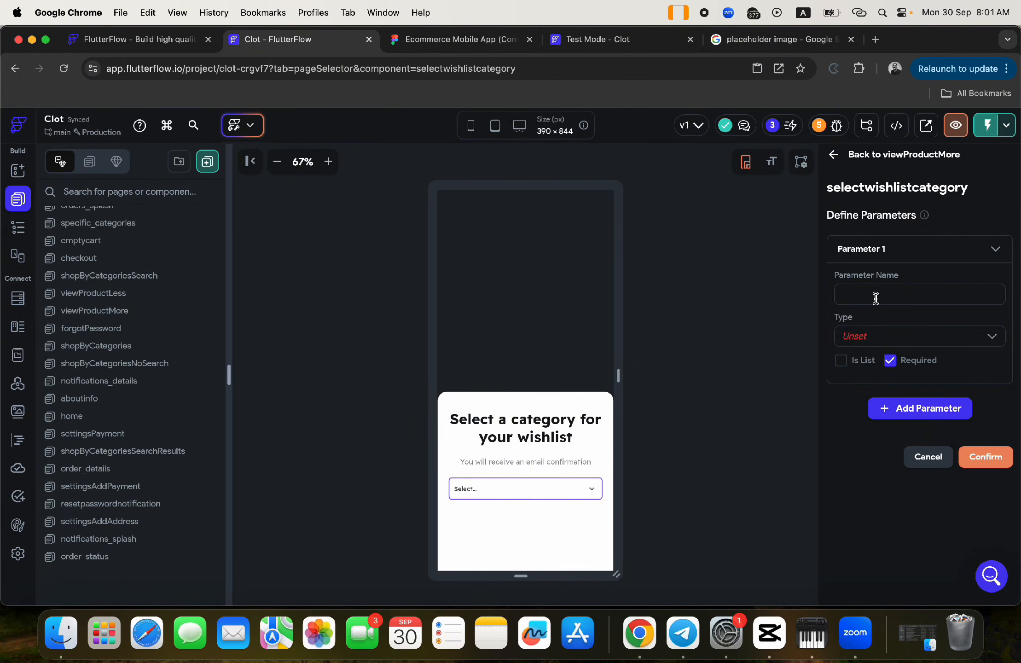
text(wishlistRef)
click(881, 336)
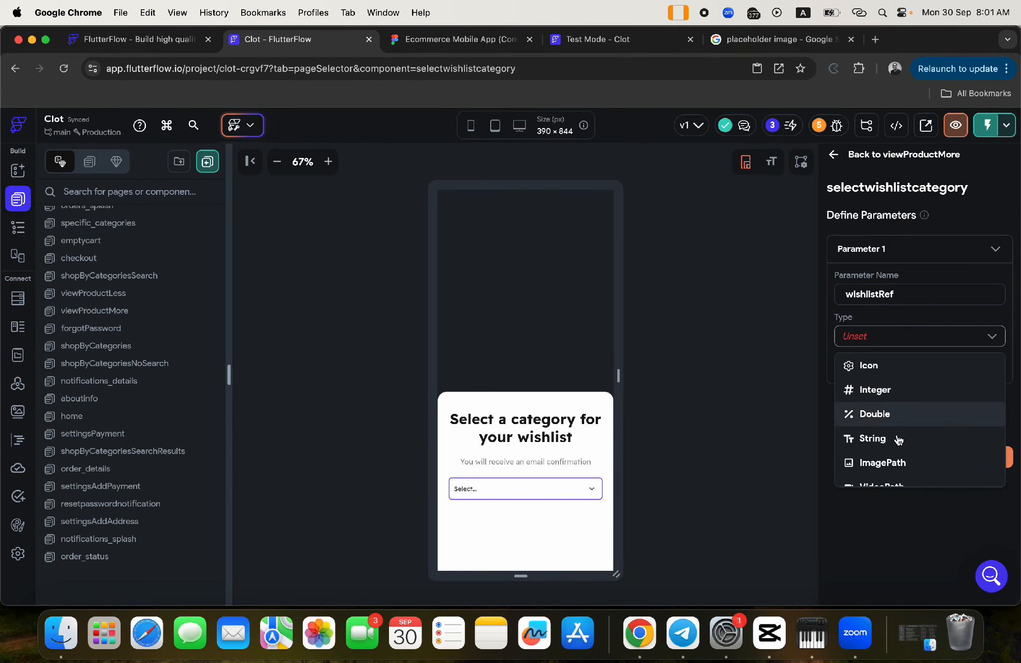
scroll(911, 464, down, 3)
scroll(909, 468, down, 2)
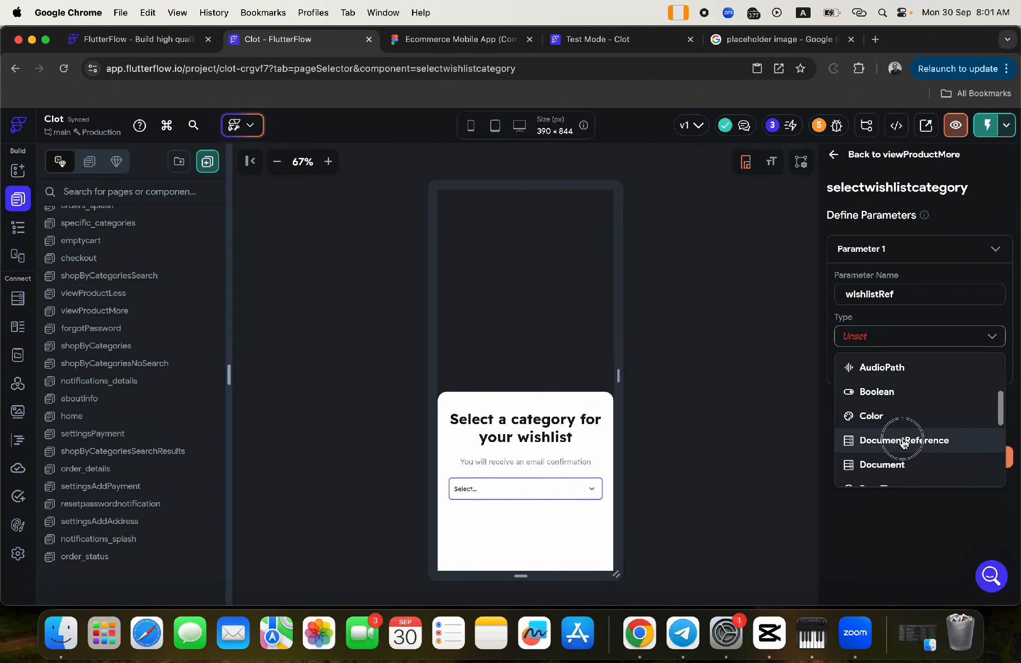
click(919, 442)
click(866, 399)
scroll(871, 467, down, 2)
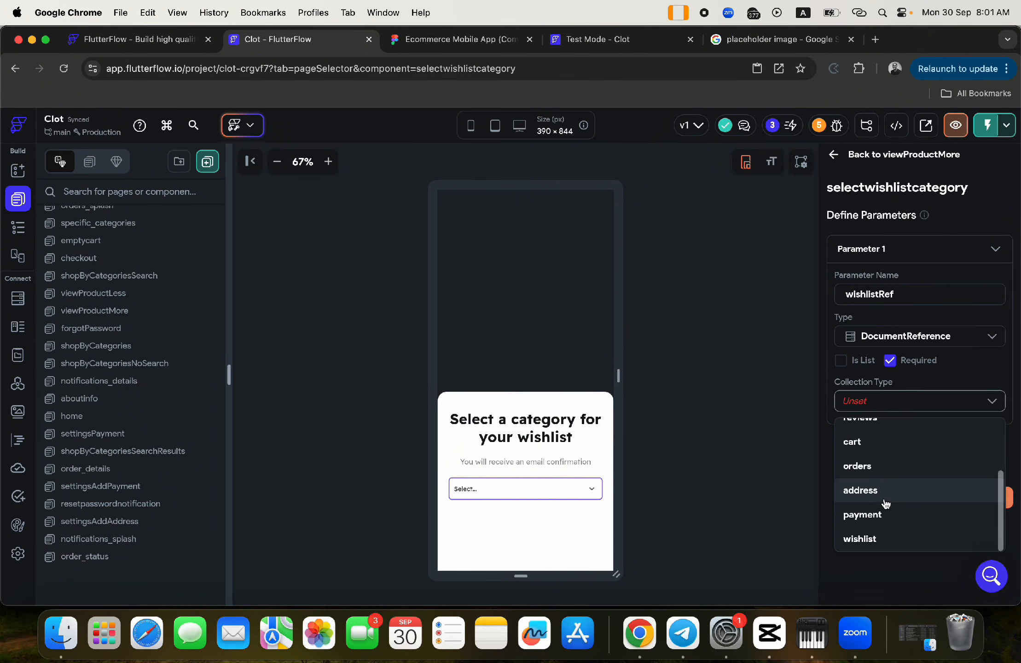
click(872, 543)
click(989, 500)
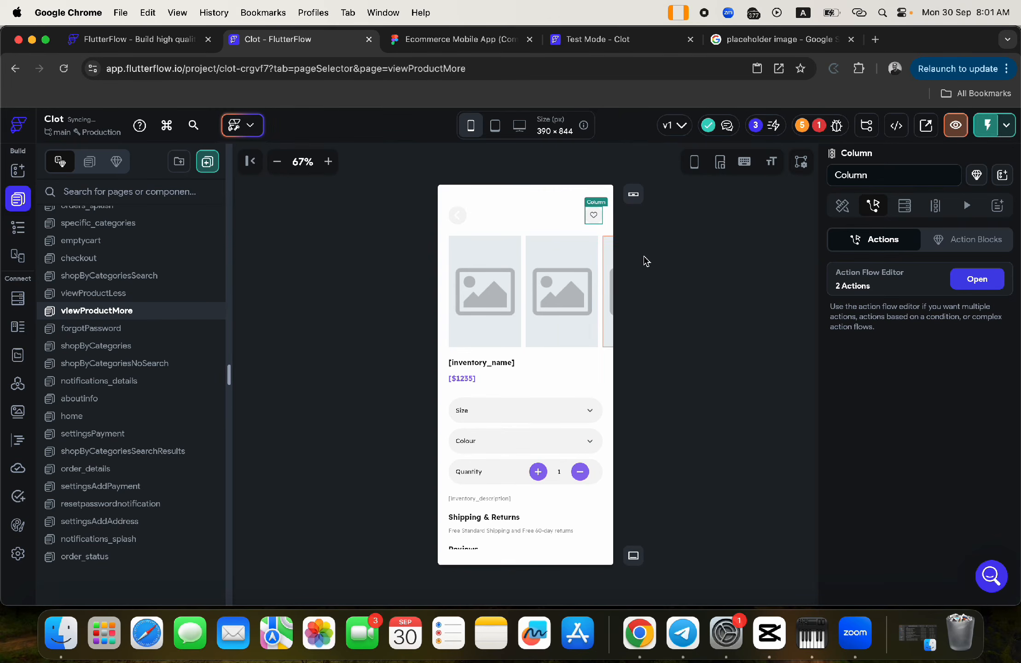
- Add wishlistRef to the bottom sheet action's parameters, leave its value unset, and close the flow
click(965, 288)
scroll(788, 502, down, 5)
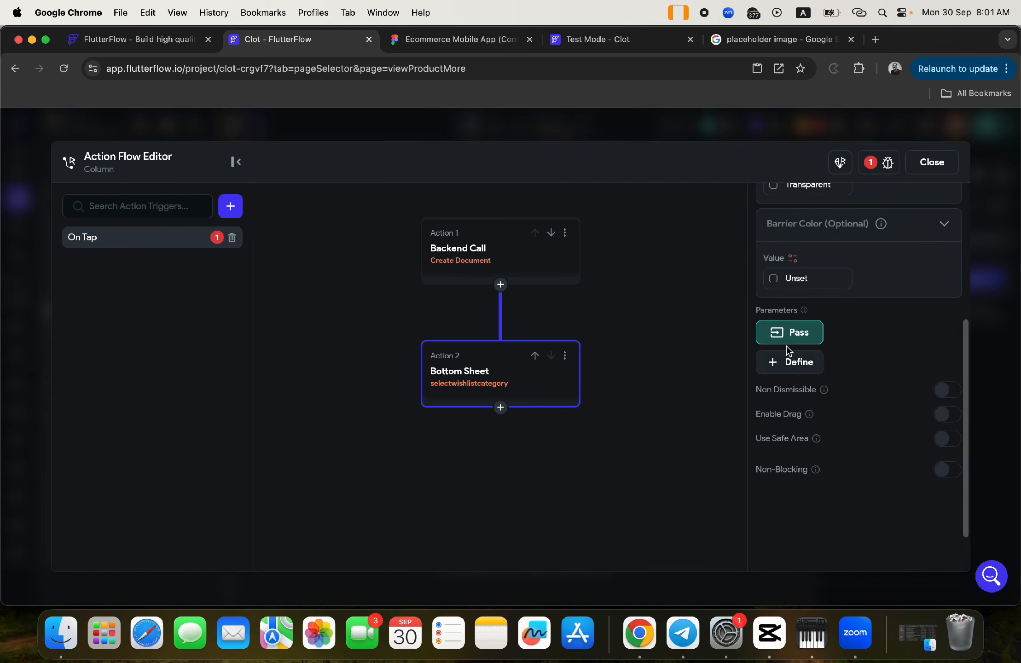
click(792, 337)
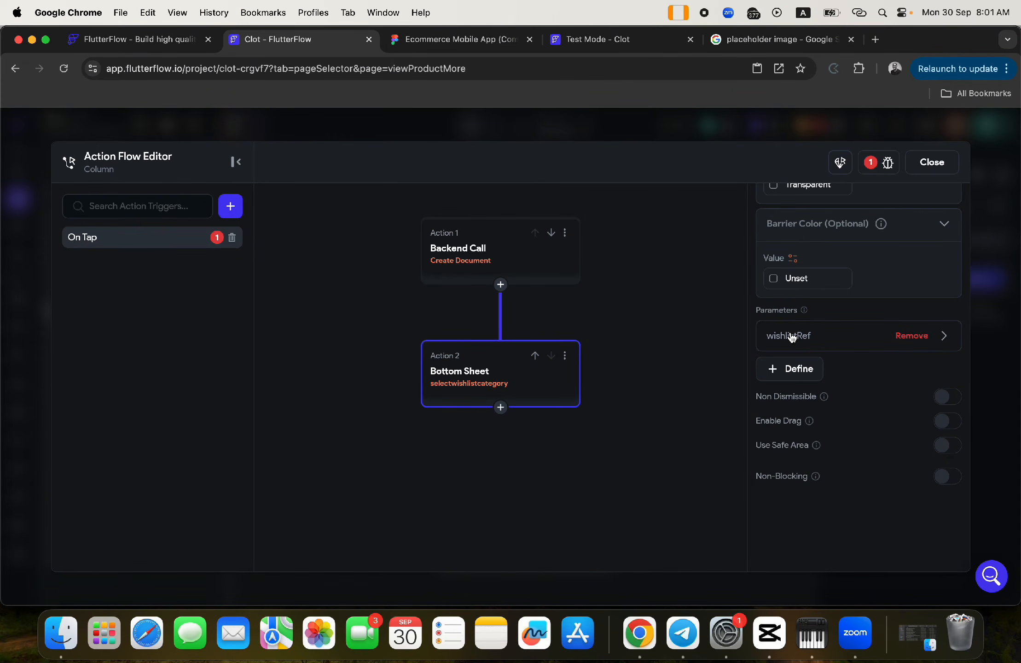
click(792, 337)
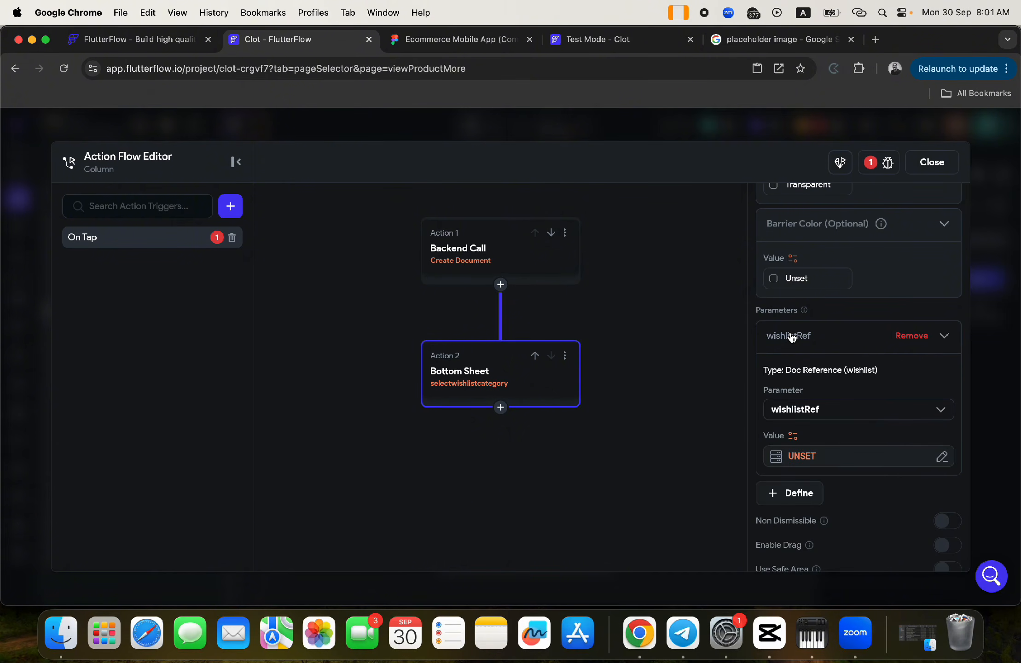
click(796, 457)
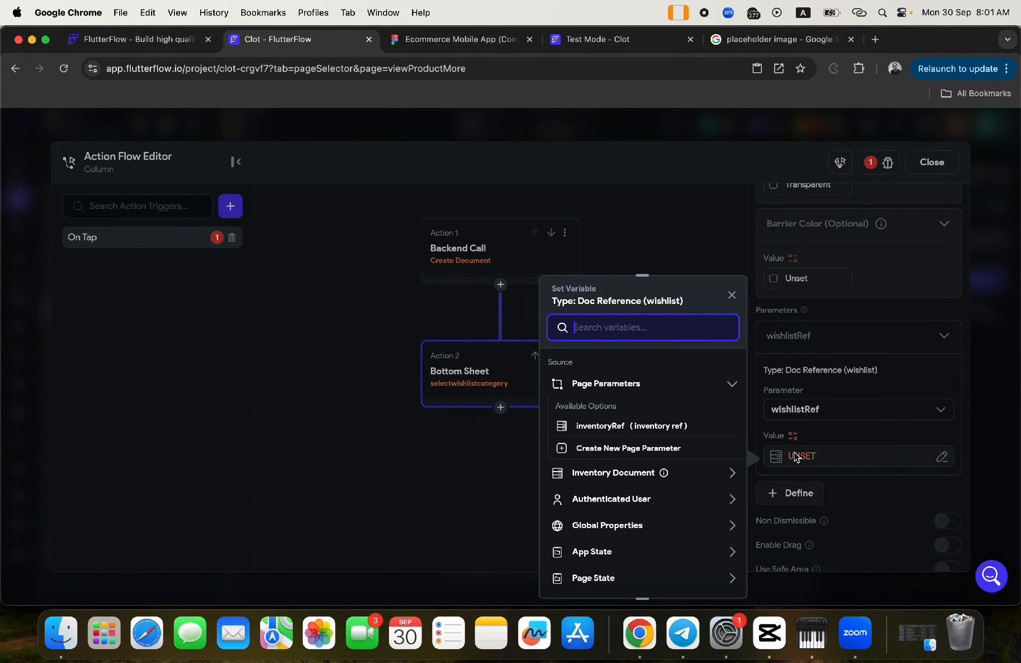
scroll(624, 529, down, 3)
scroll(627, 531, down, 2)
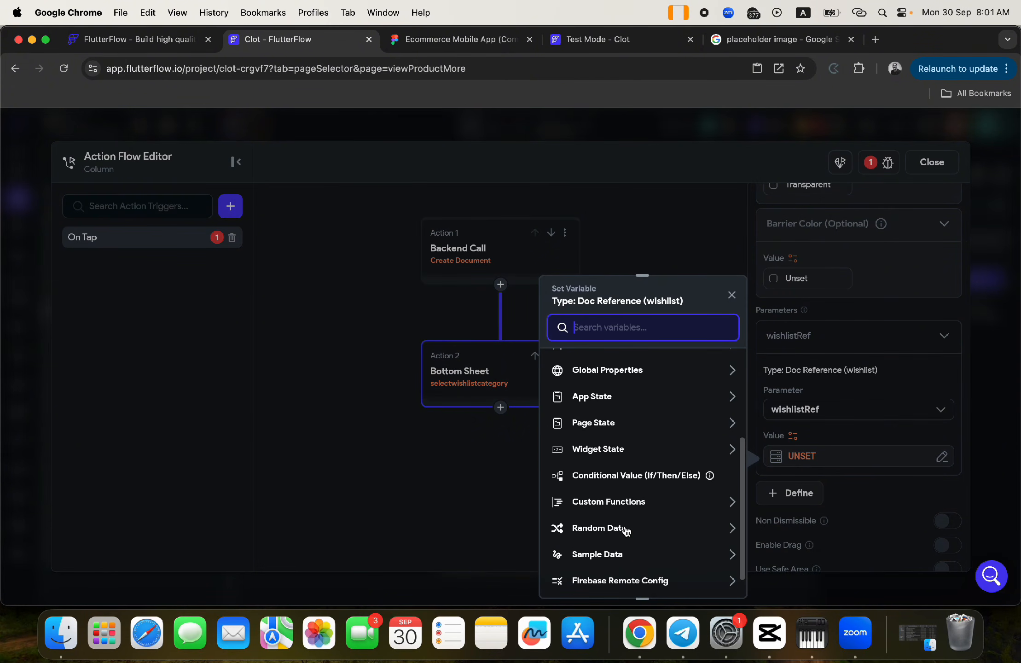
scroll(625, 530, up, 3)
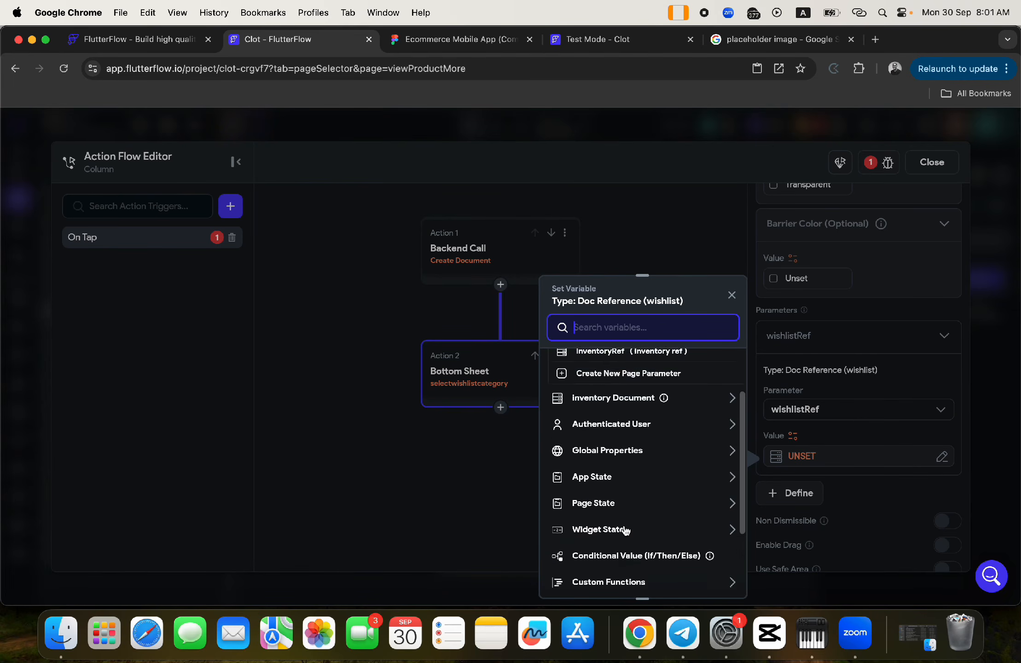
scroll(627, 530, down, 1)
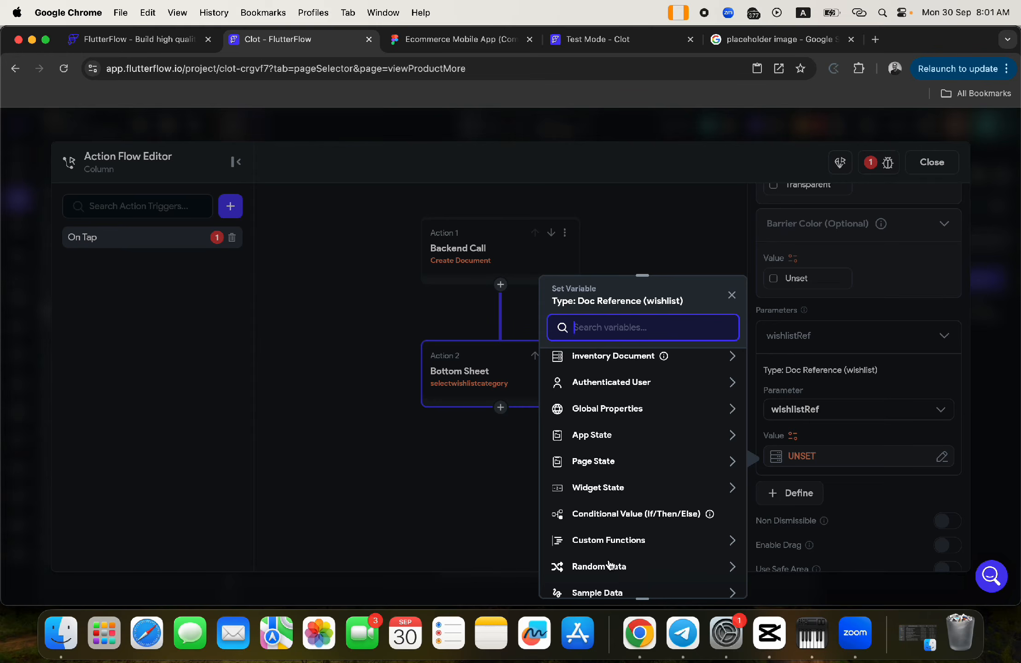
scroll(610, 565, down, 2)
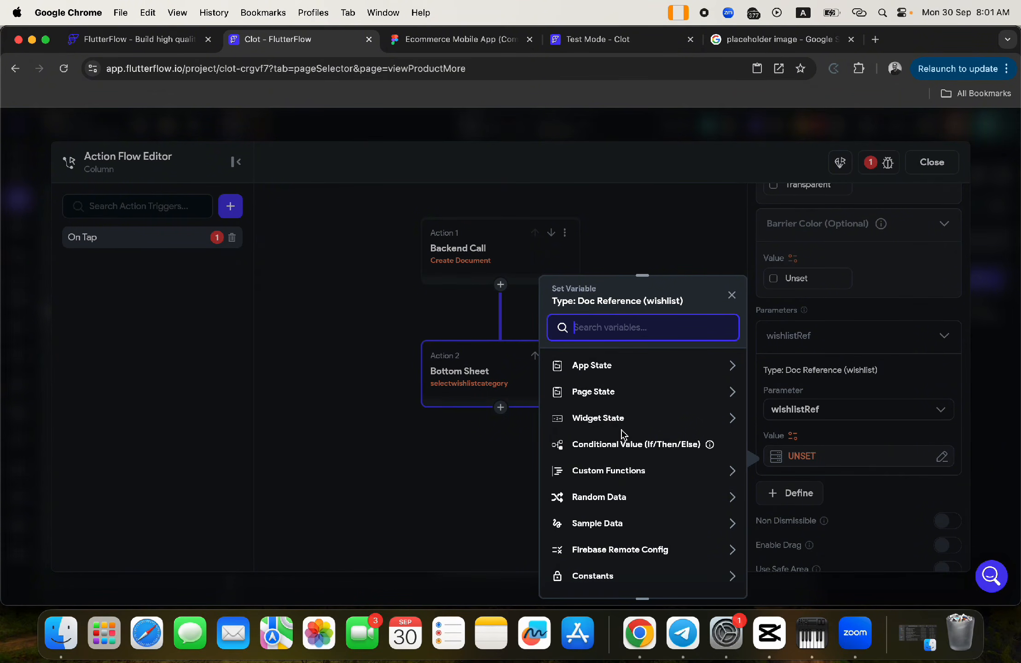
scroll(622, 433, up, 5)
click(732, 296)
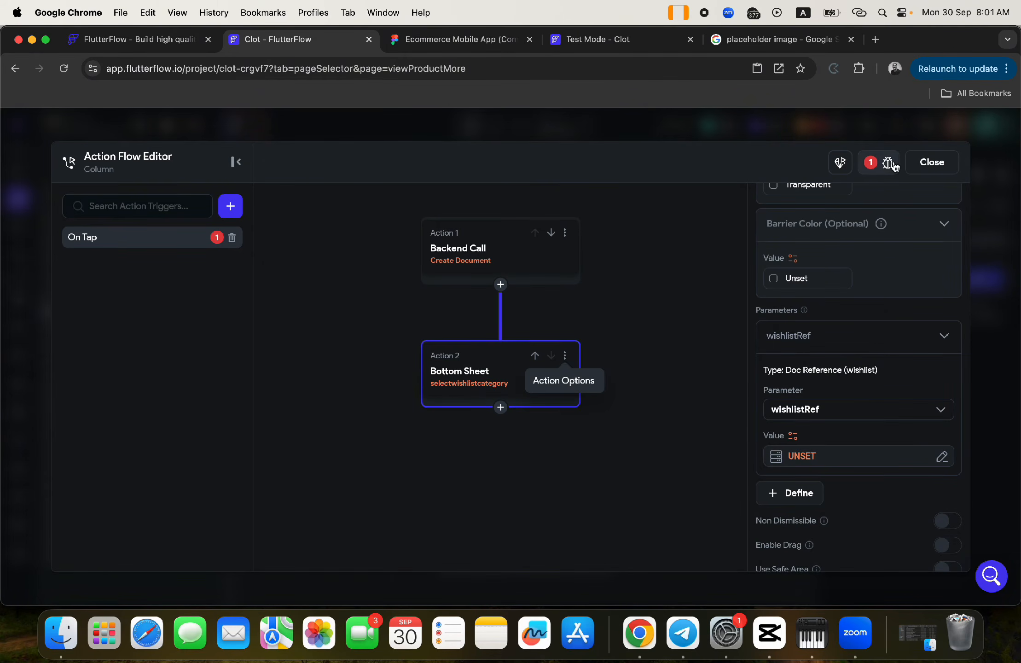
click(932, 162)
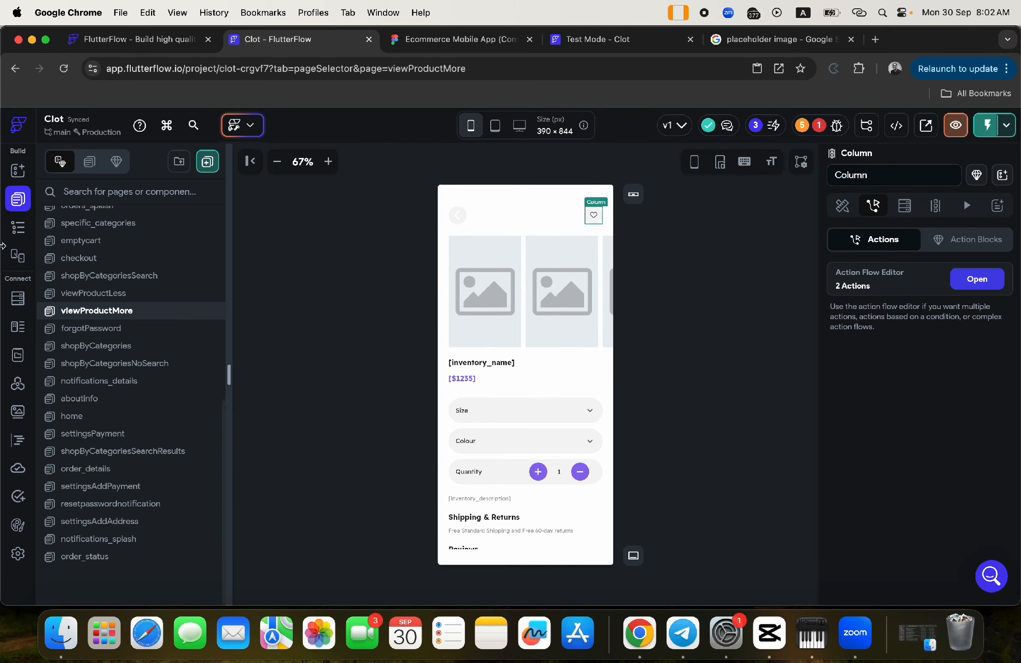
- Create a persisted wishlistRef app state variable referencing the wishlist collection
click(18, 355)
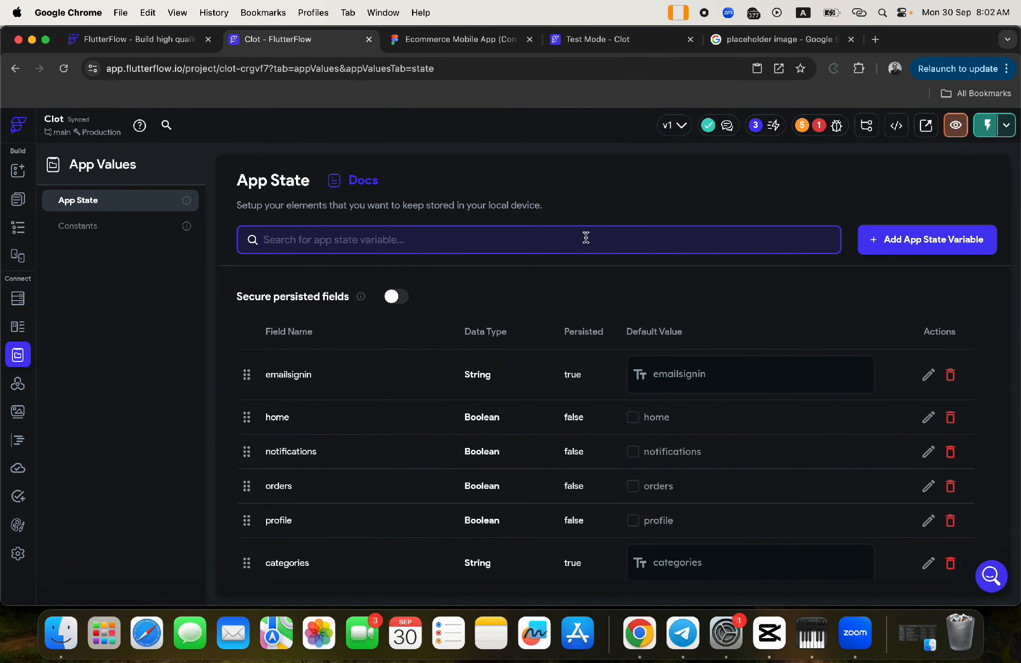
click(905, 244)
text(wishlistRef)
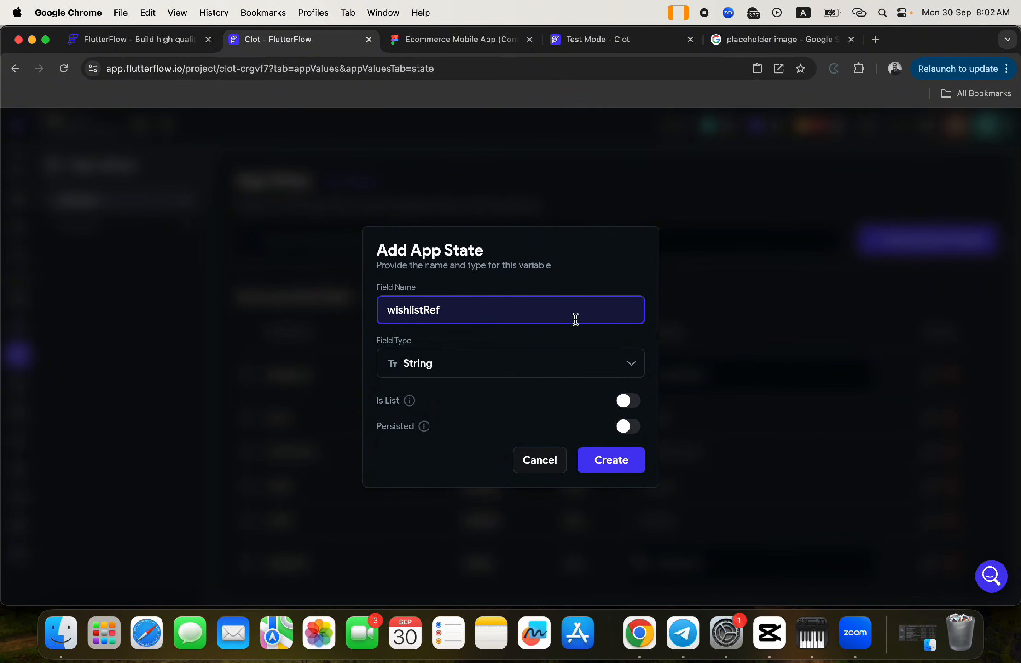
click(547, 364)
scroll(459, 488, down, 5)
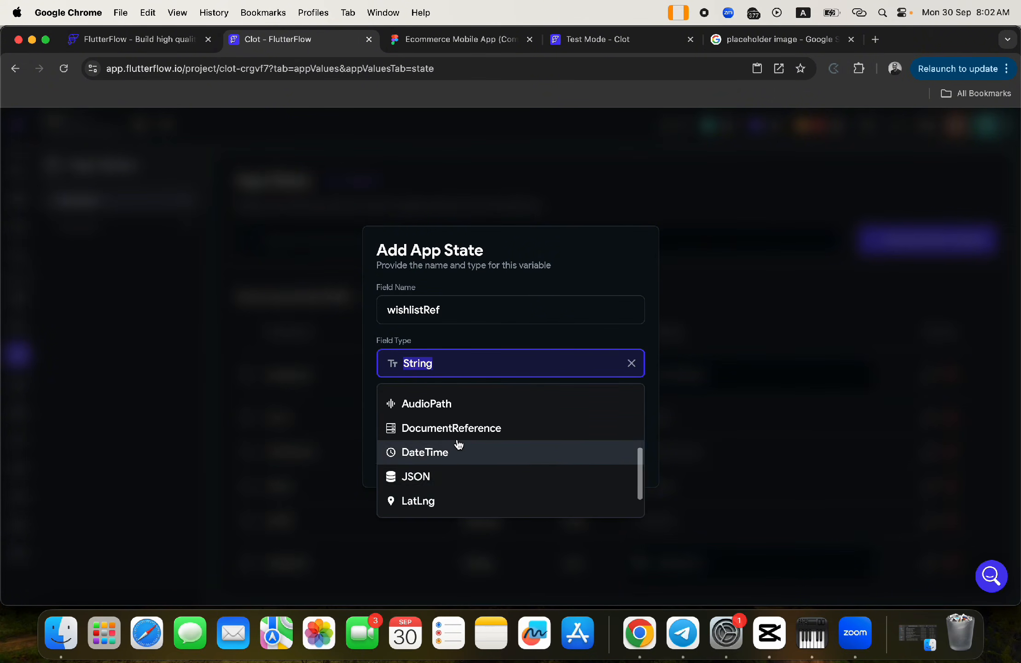
click(459, 435)
click(548, 386)
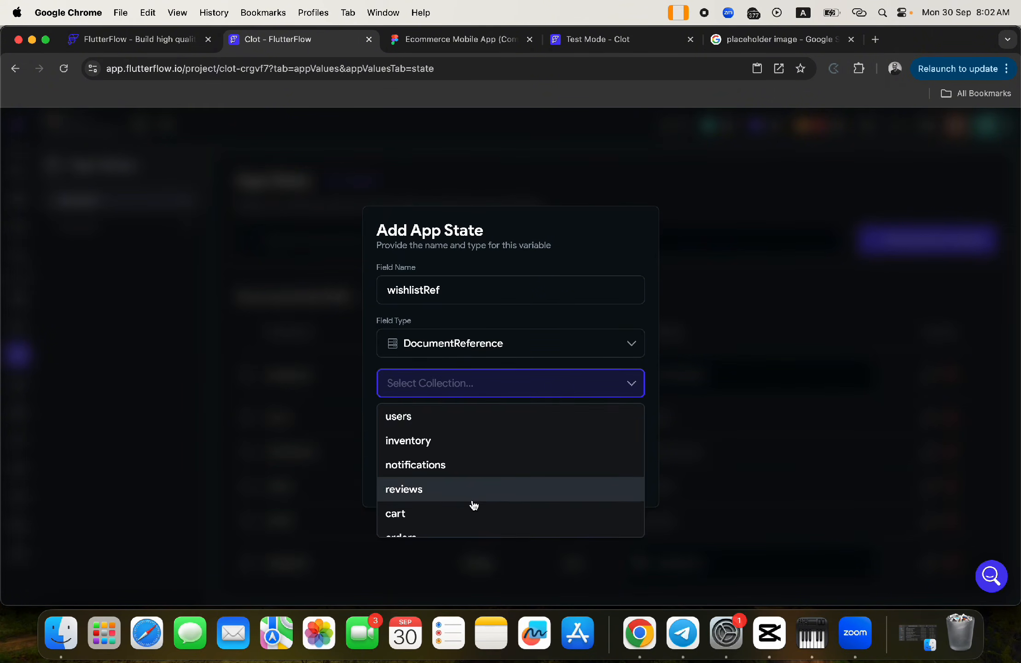
scroll(473, 505, down, 3)
click(419, 524)
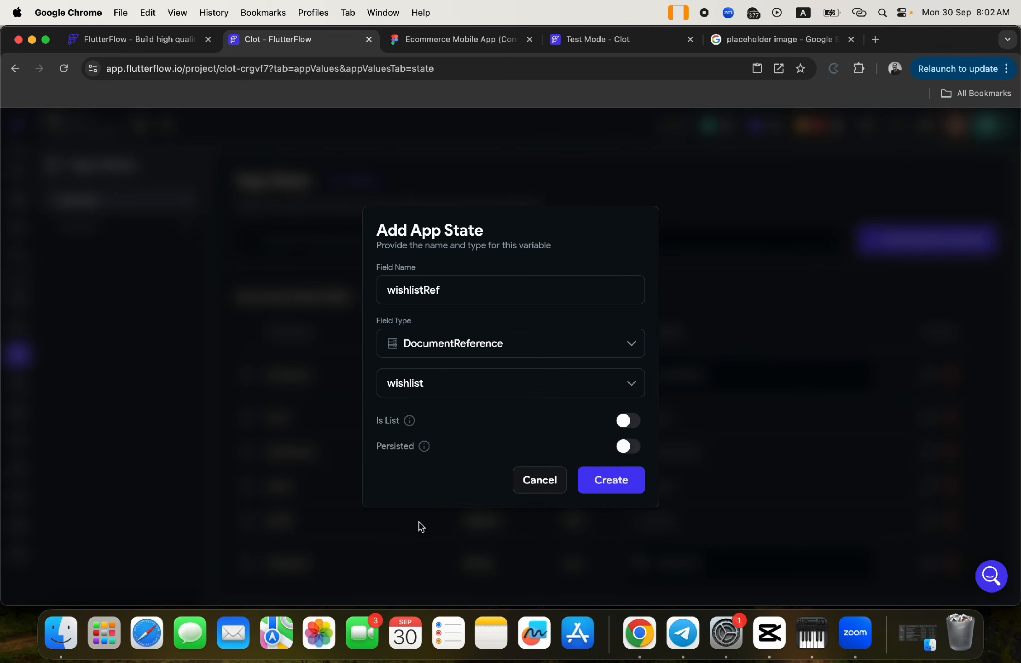
click(639, 447)
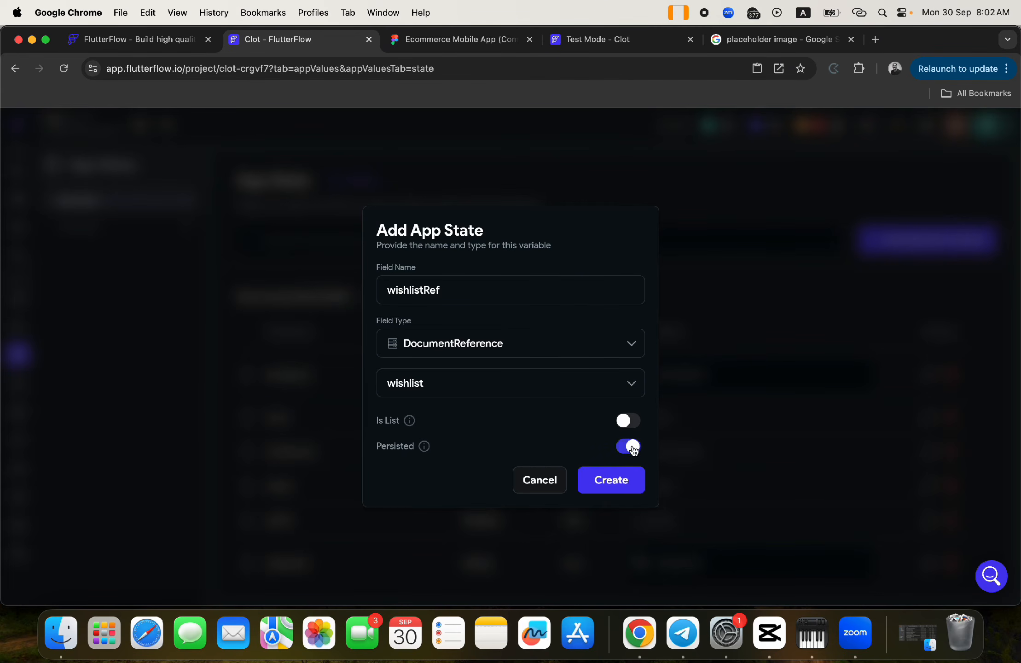
click(630, 483)
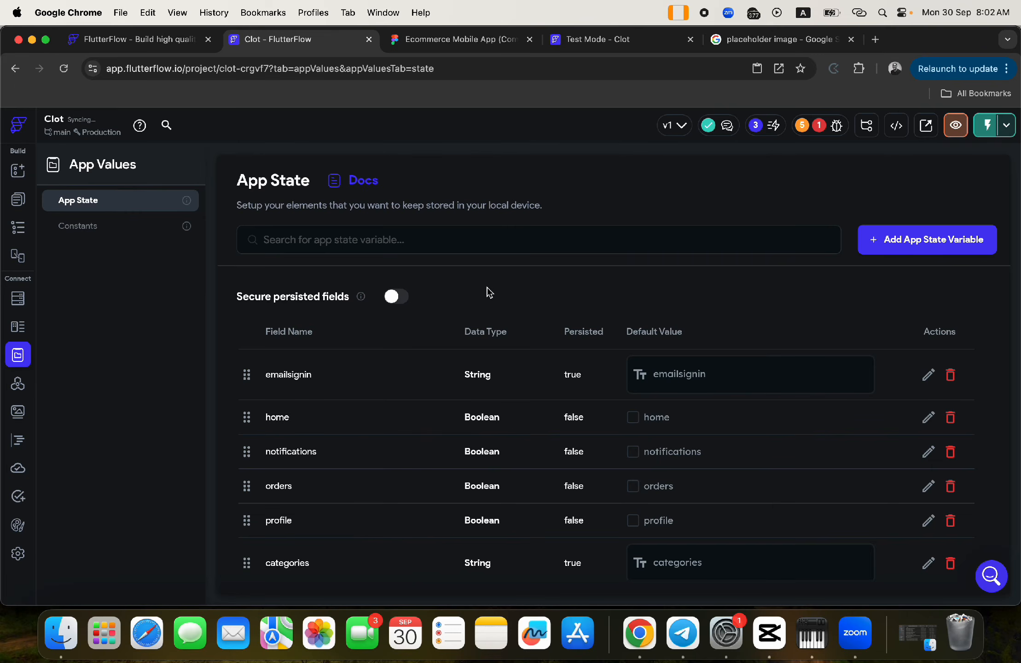
click(19, 200)
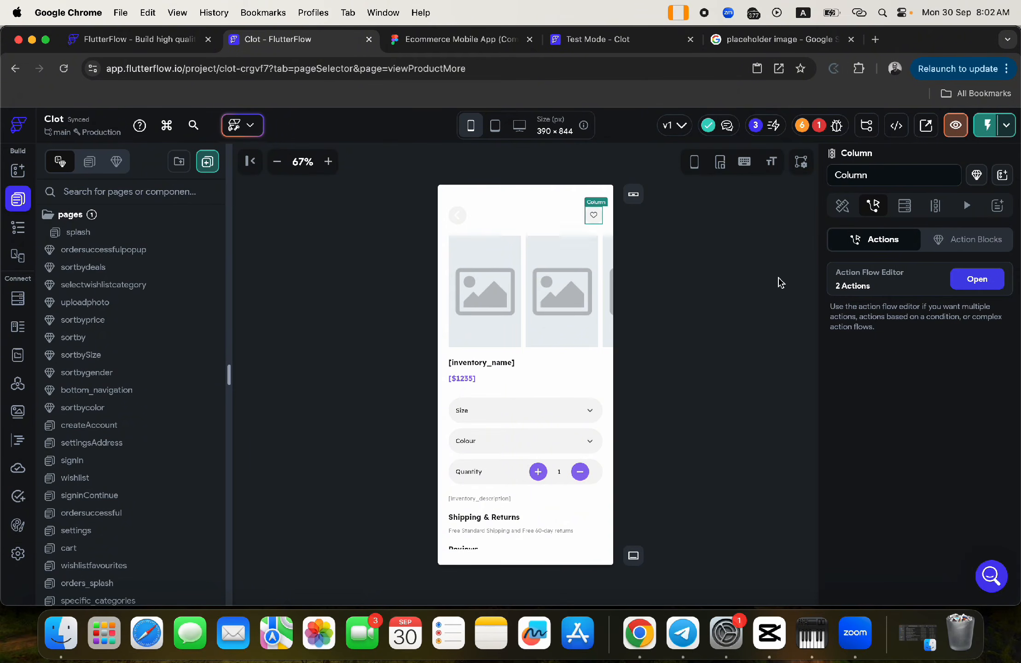
- Name the create-document action's output newwishlist
click(979, 282)
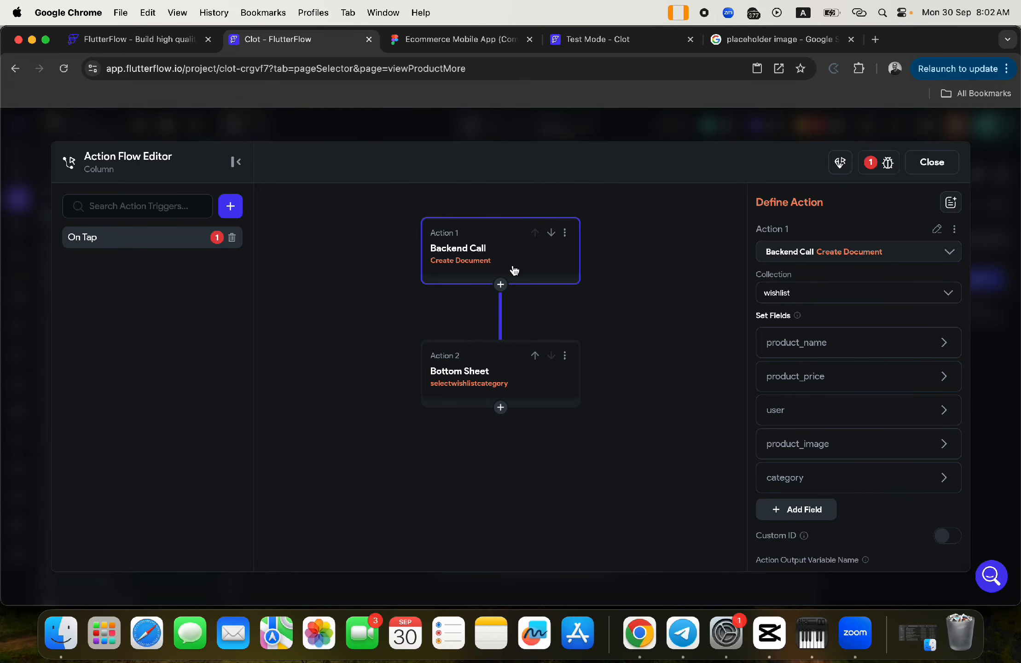
scroll(836, 409, down, 5)
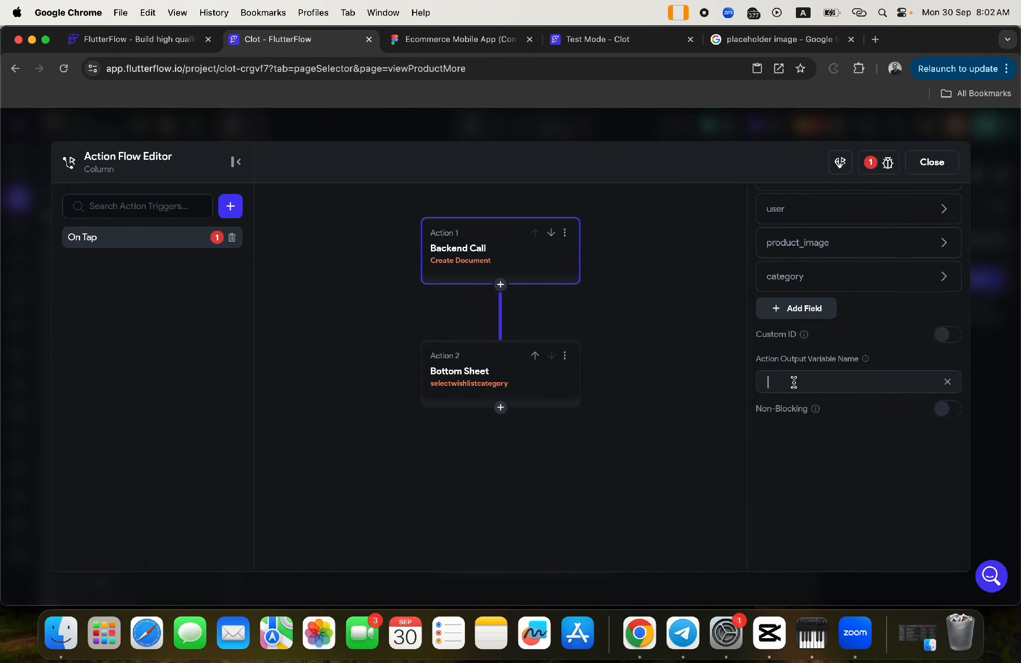
click(794, 383)
text(newwishlist)
- Remove and re-add the wishlistRef parameter on the Bottom Sheet action
click(500, 375)
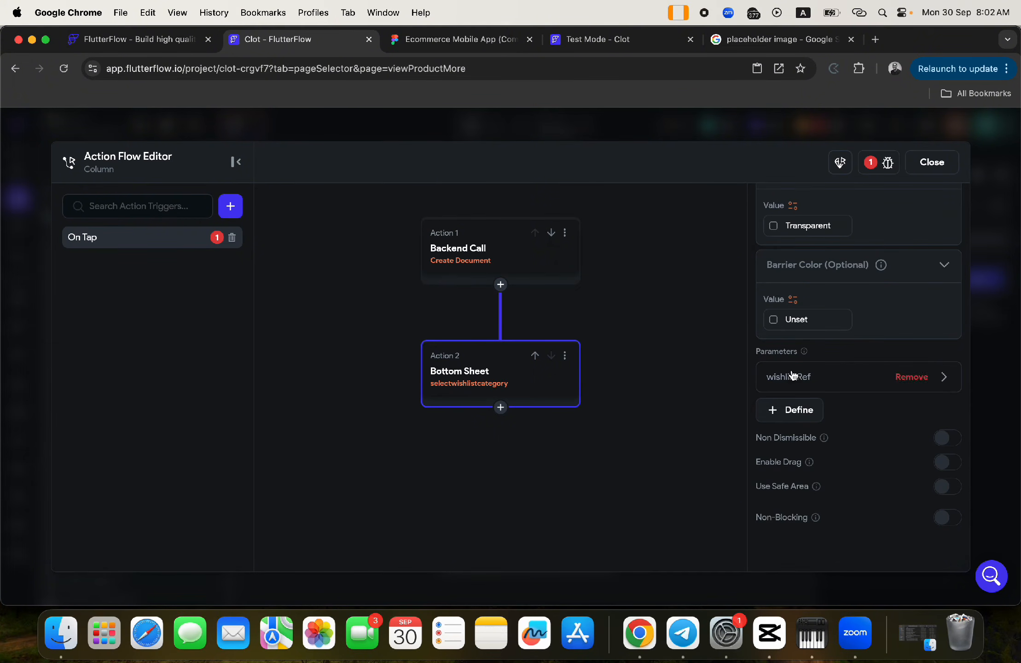
click(792, 376)
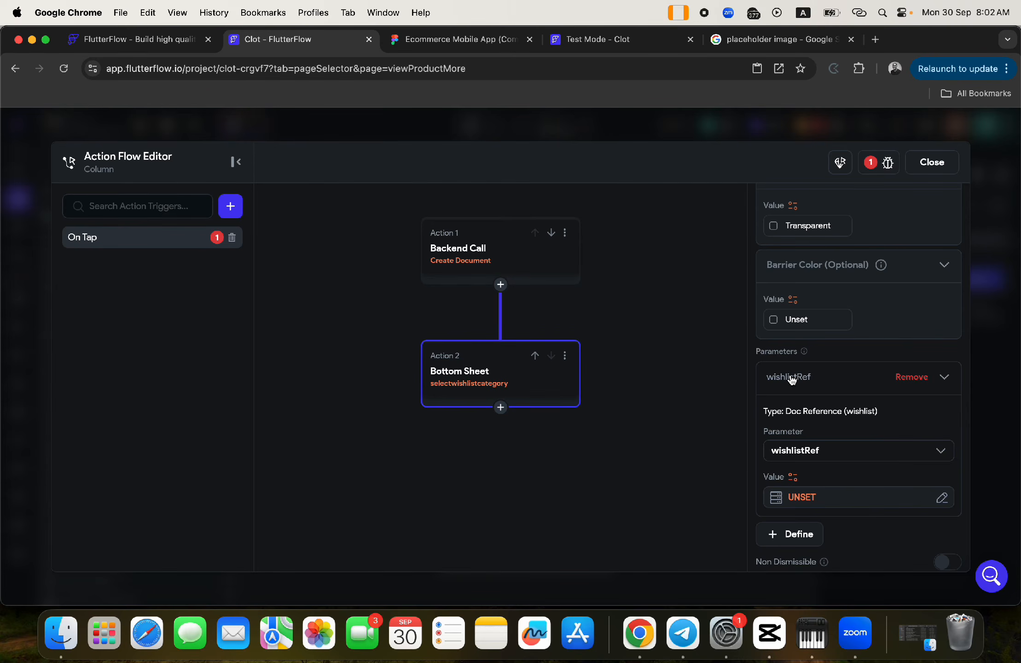
click(791, 378)
click(791, 378)
click(791, 385)
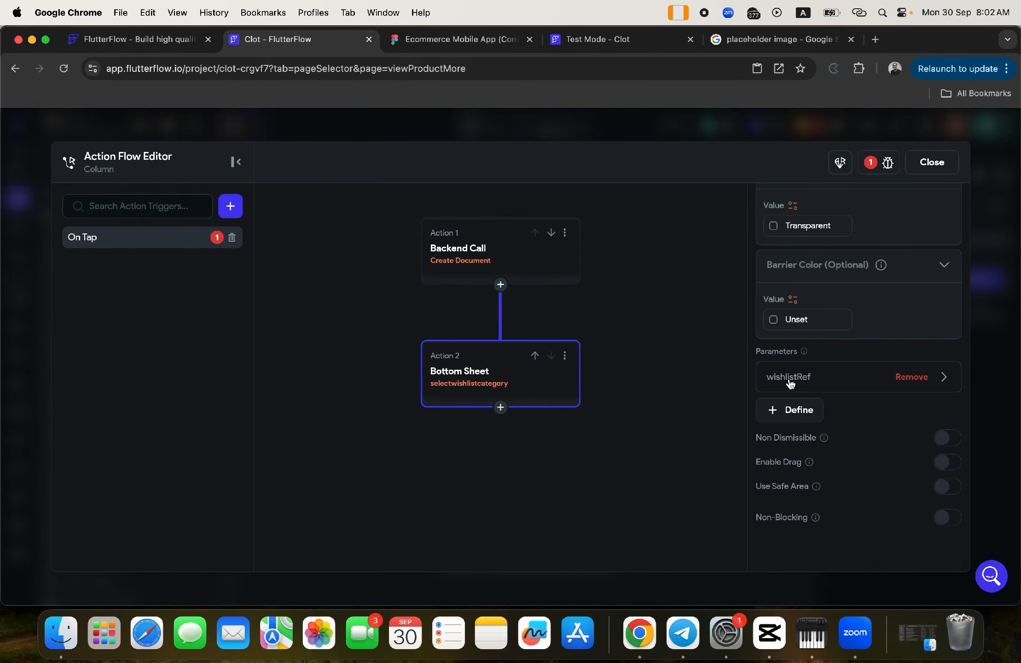
click(913, 377)
click(792, 377)
click(788, 387)
- Set wishlistRef's value to the newwishlist action output's Reference and confirm
click(801, 498)
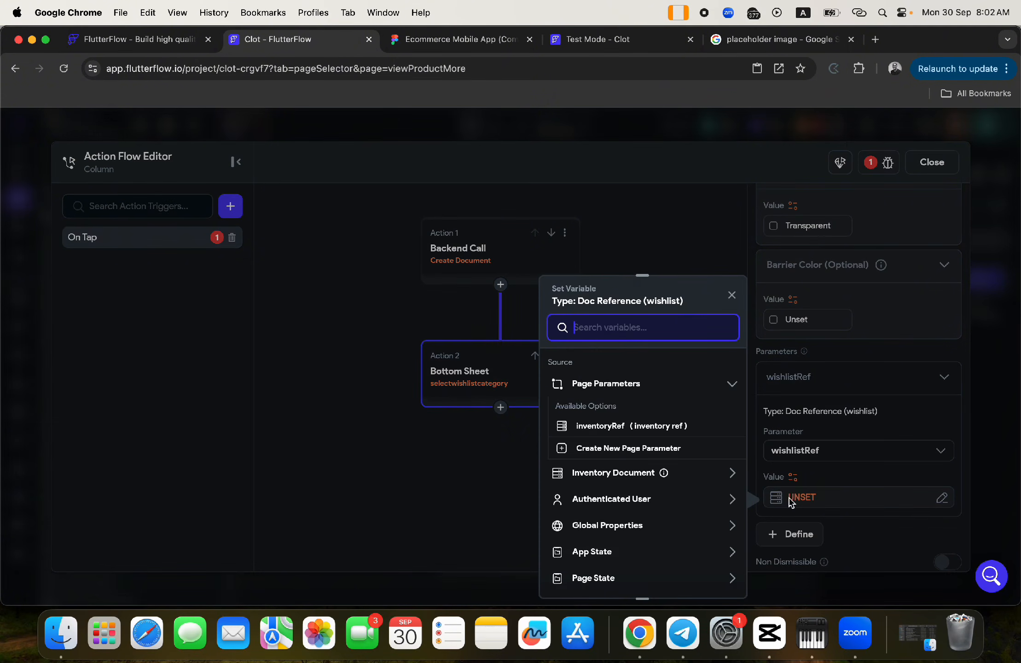
scroll(631, 505, down, 5)
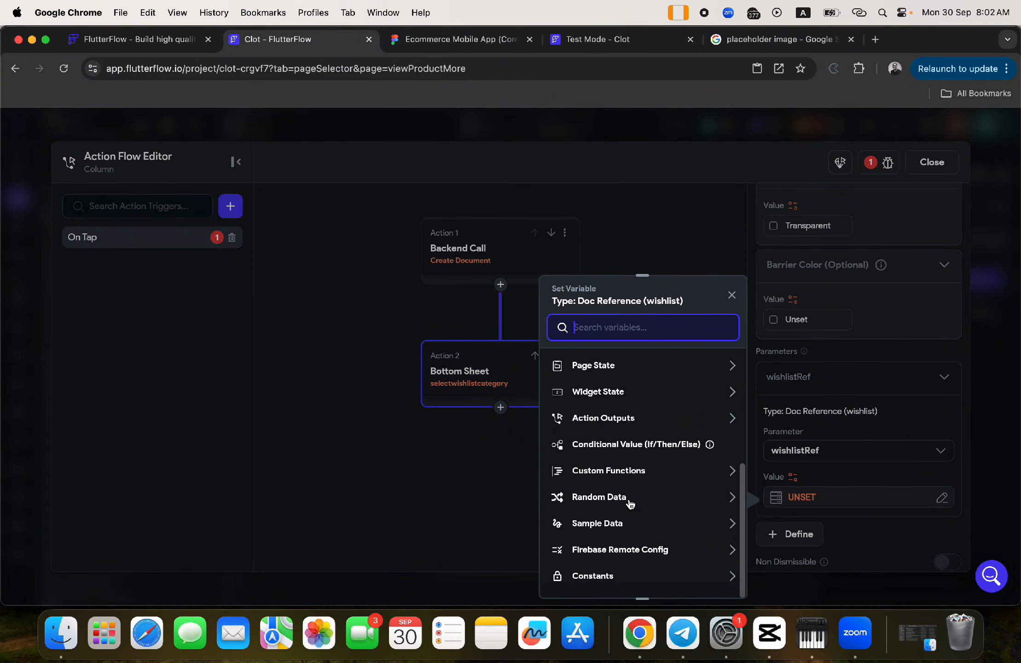
click(596, 420)
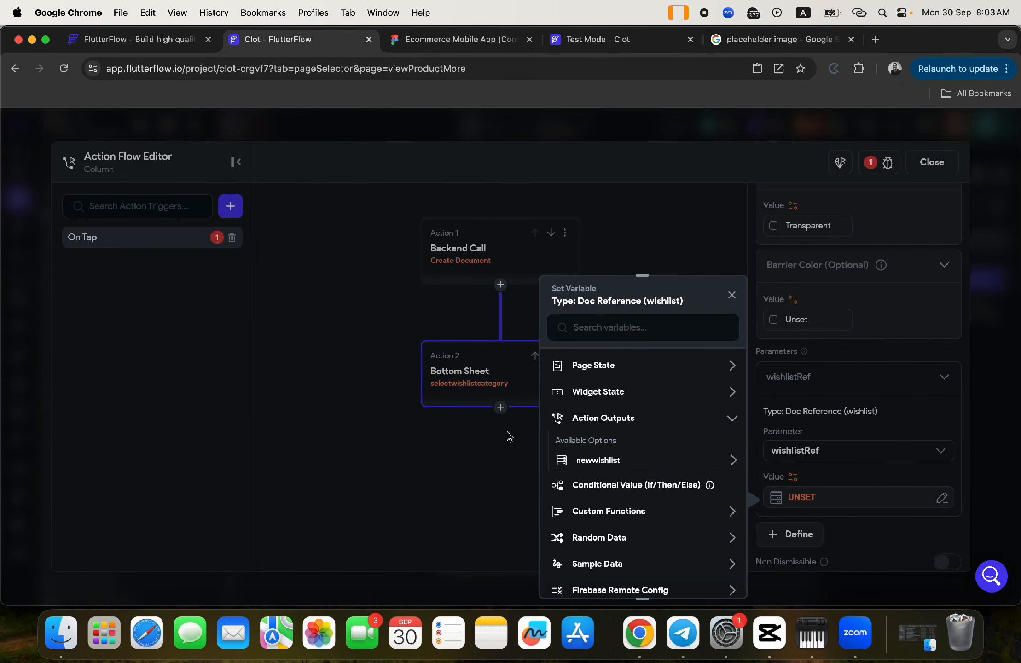
click(599, 462)
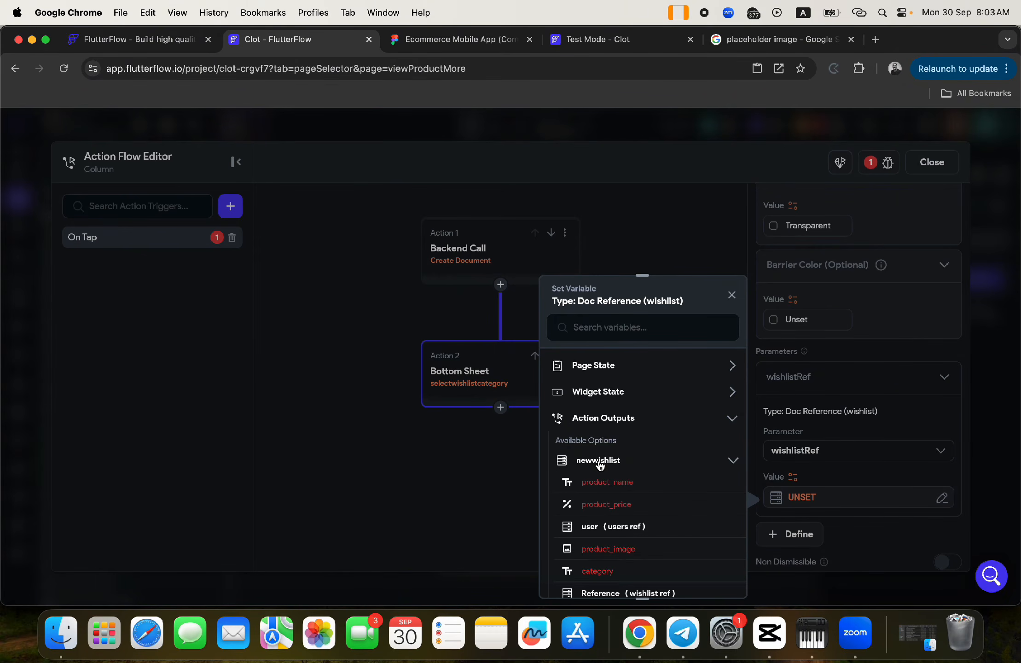
scroll(617, 543, down, 4)
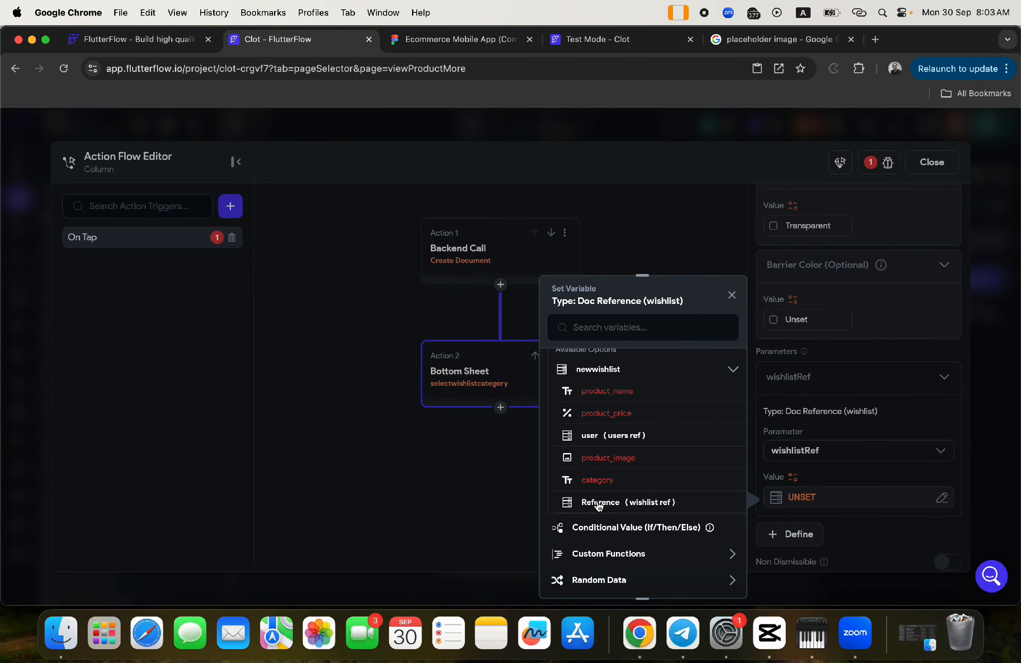
scroll(642, 387, up, 4)
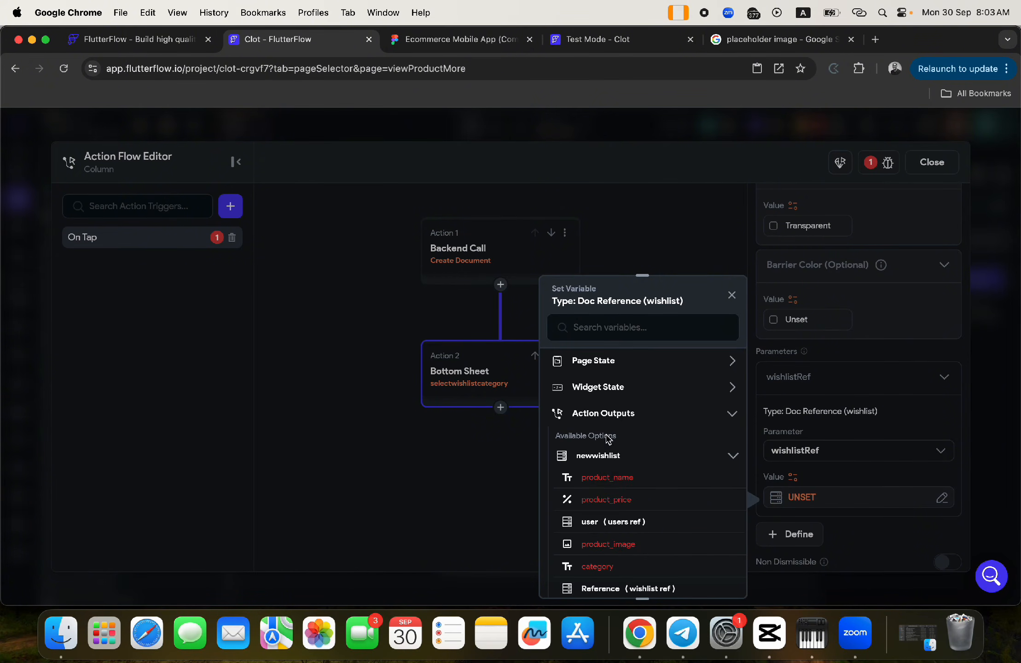
scroll(611, 541, down, 3)
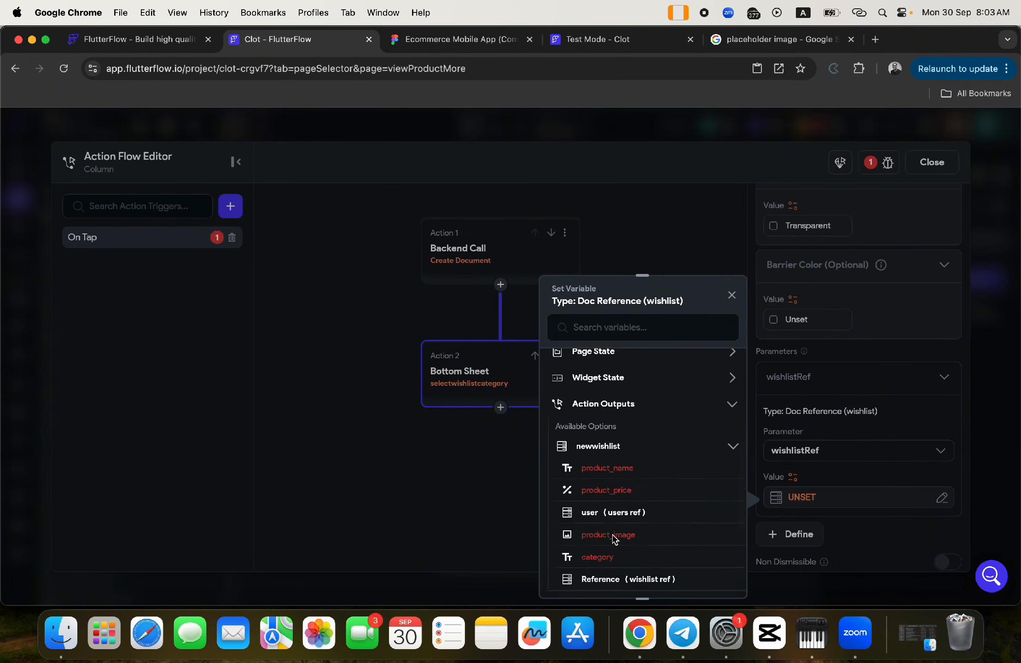
click(589, 508)
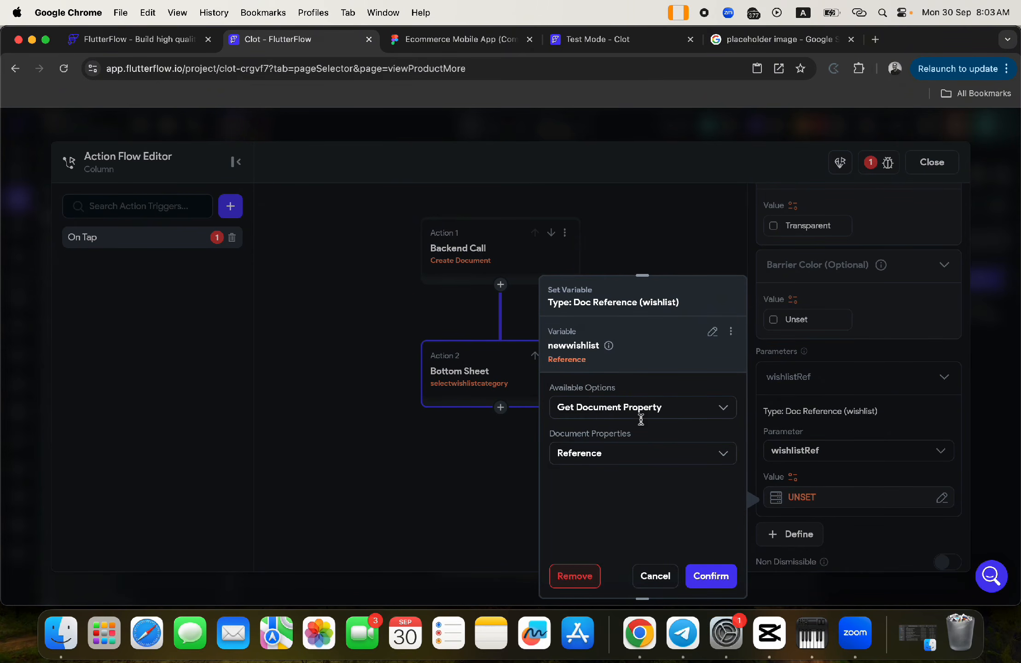
click(709, 577)
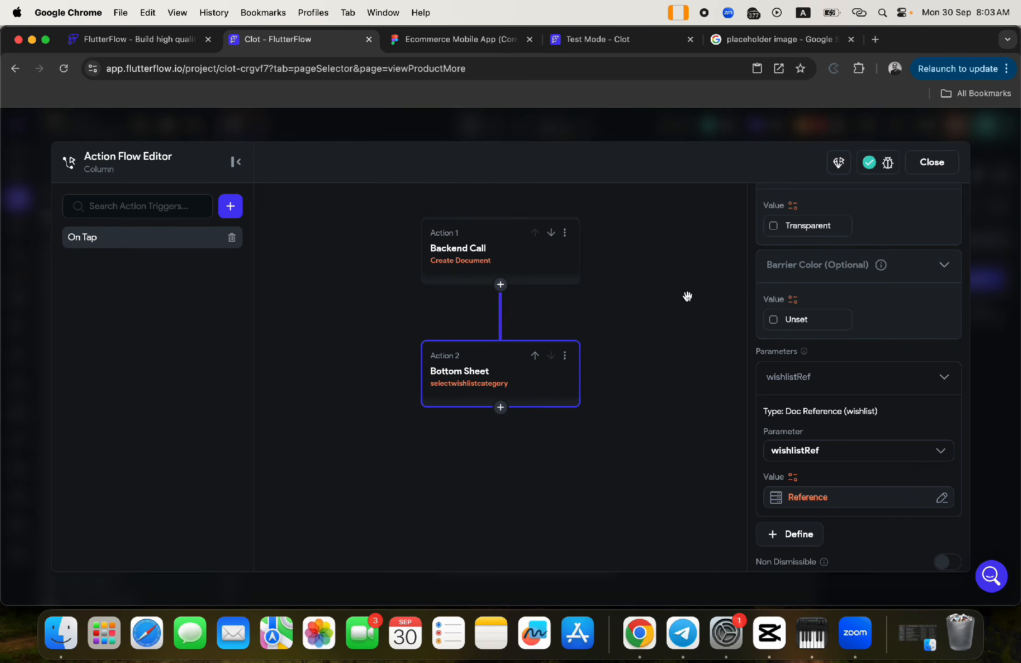
click(931, 165)
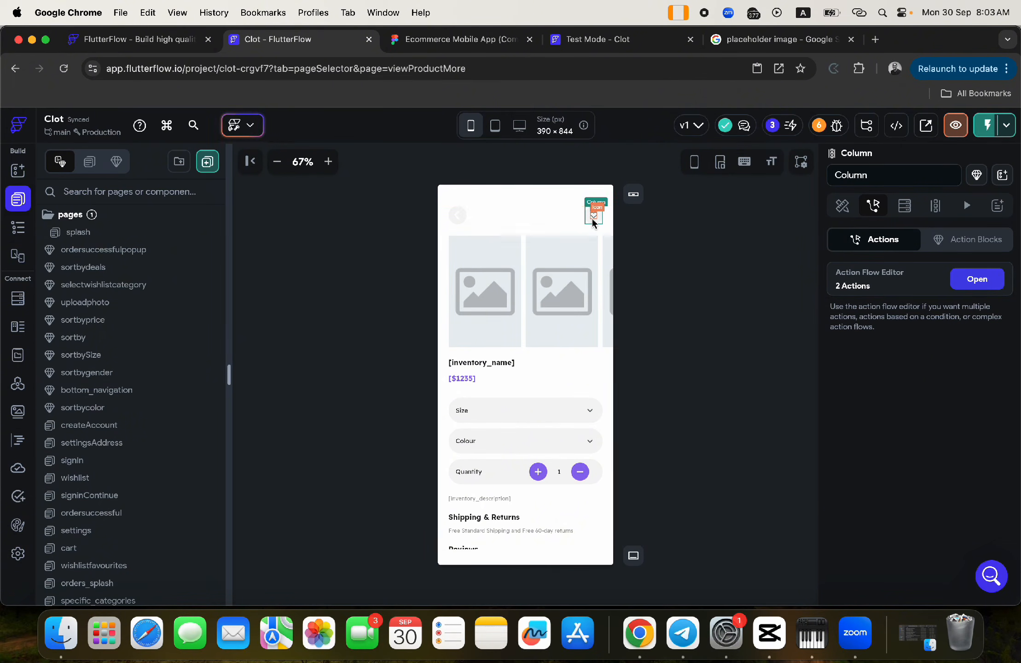
- Delete the wishlistRef app state variable
click(18, 354)
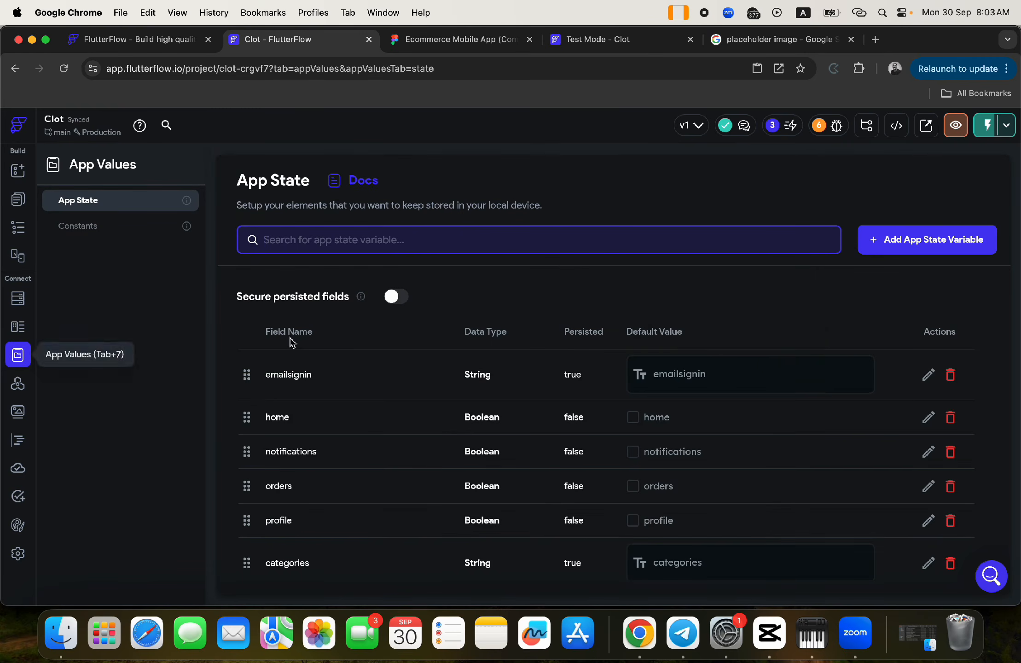
scroll(453, 456, down, 10)
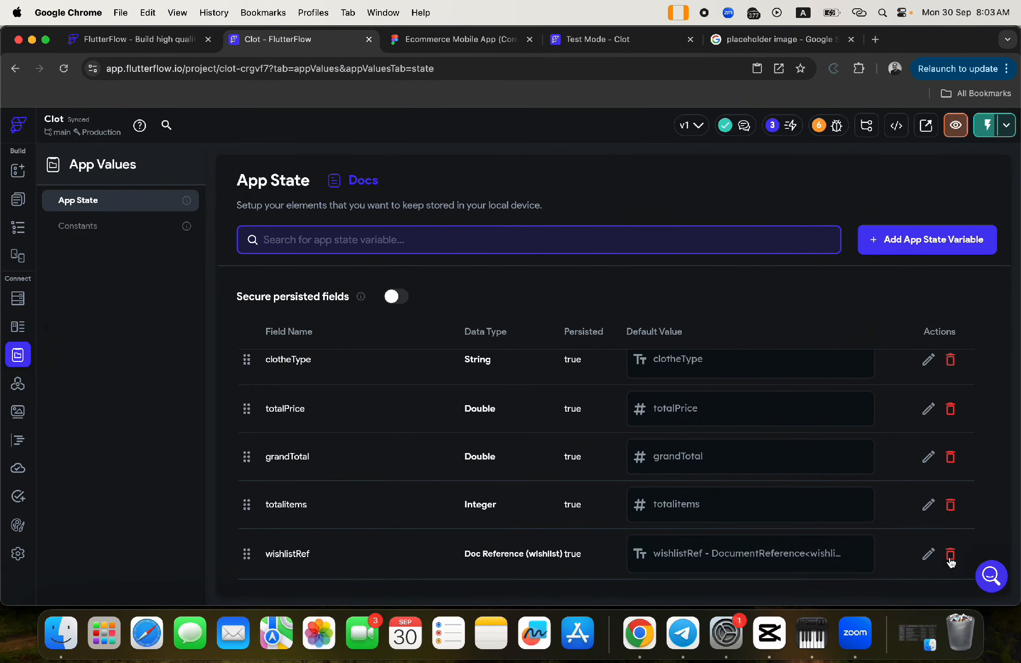
click(950, 554)
click(612, 388)
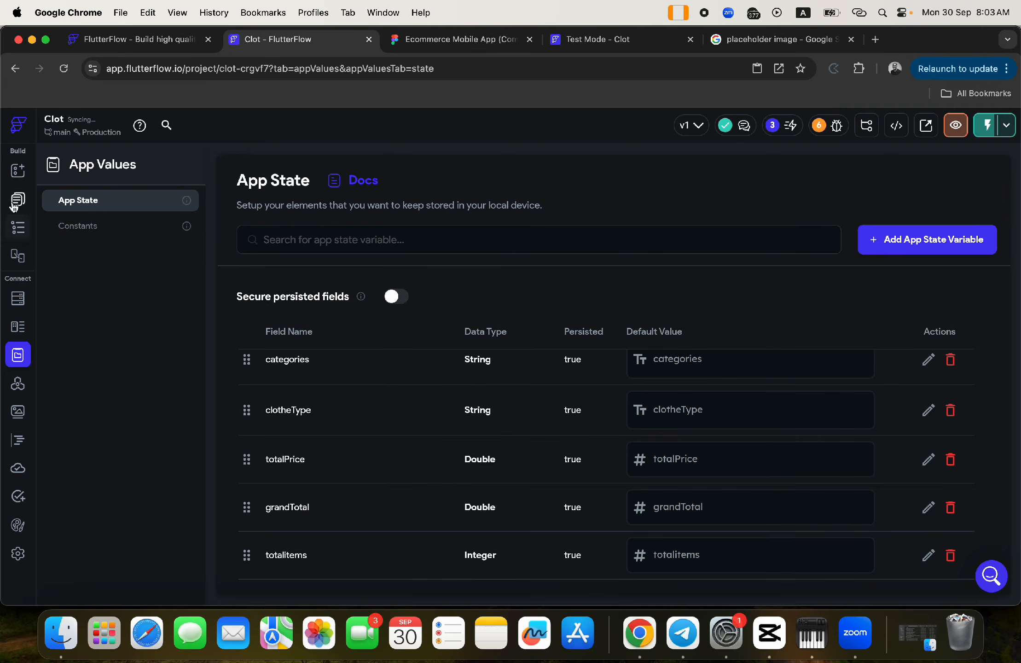
click(18, 199)
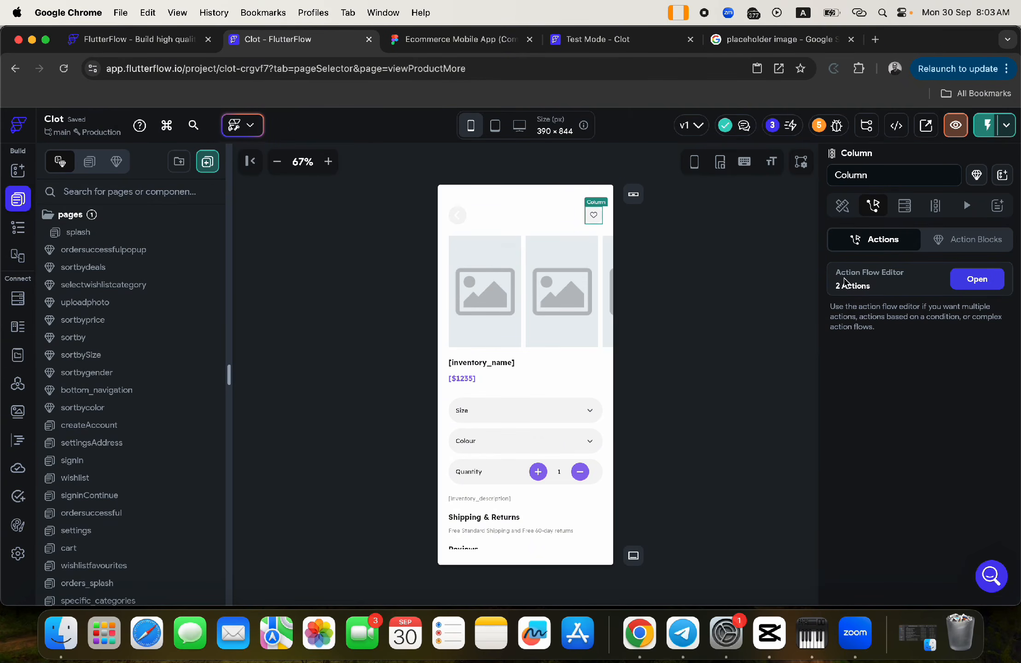
- Verify the bottom sheet still passes wishlistRef, then list the project's components
click(978, 279)
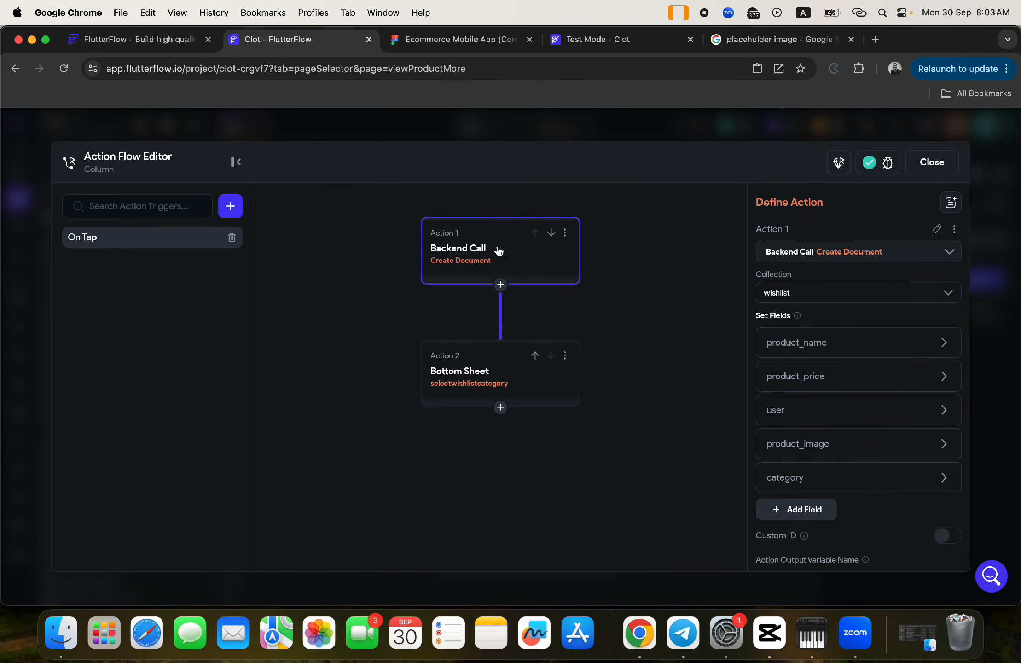
click(485, 369)
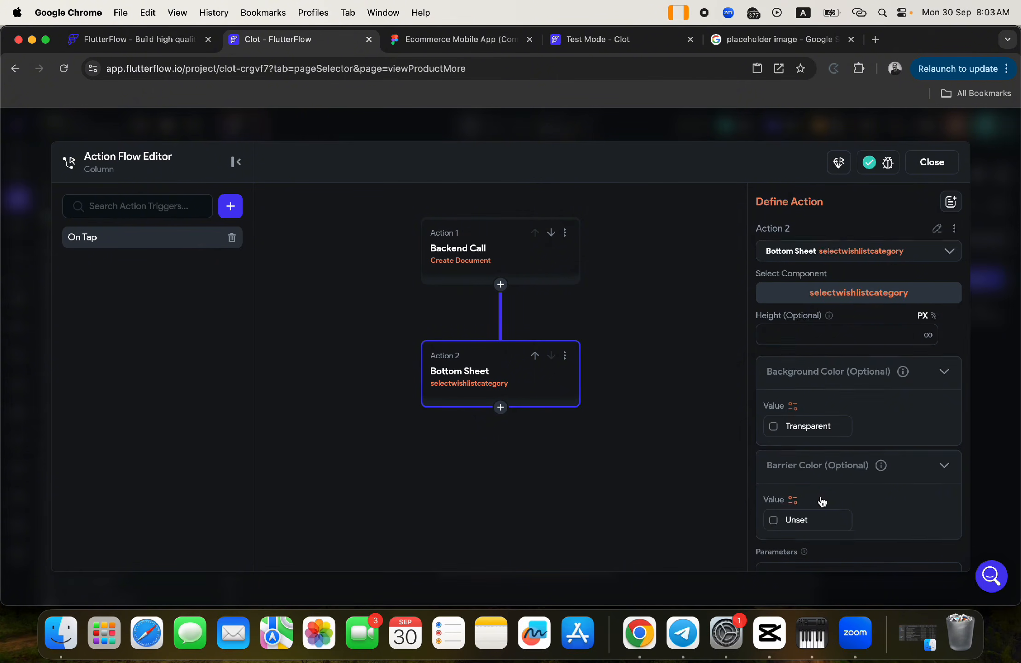
scroll(818, 506, down, 6)
click(786, 262)
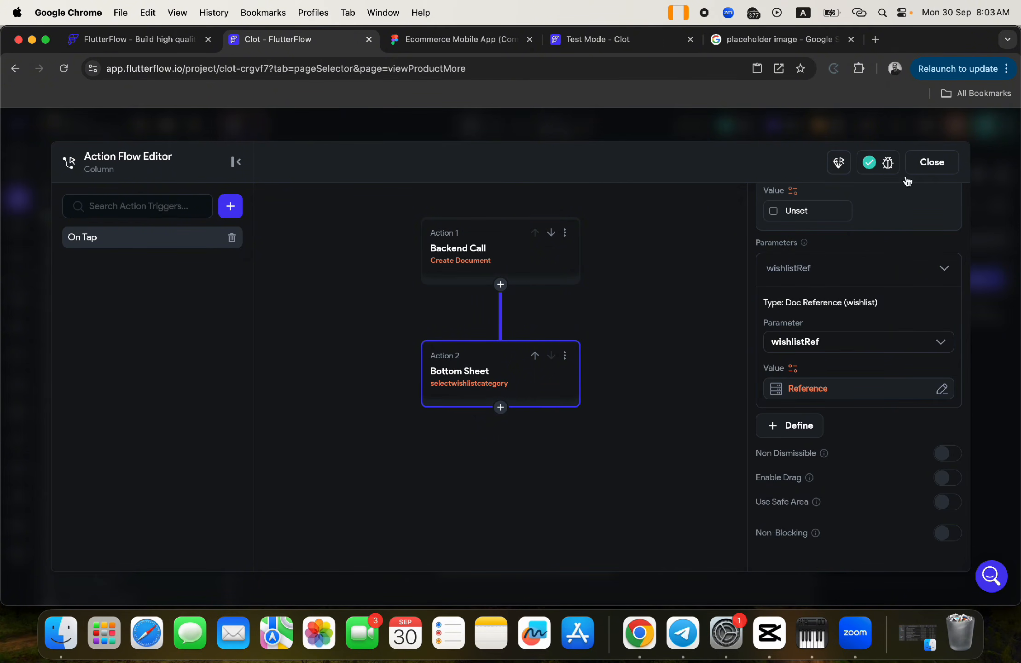
click(932, 163)
click(114, 161)
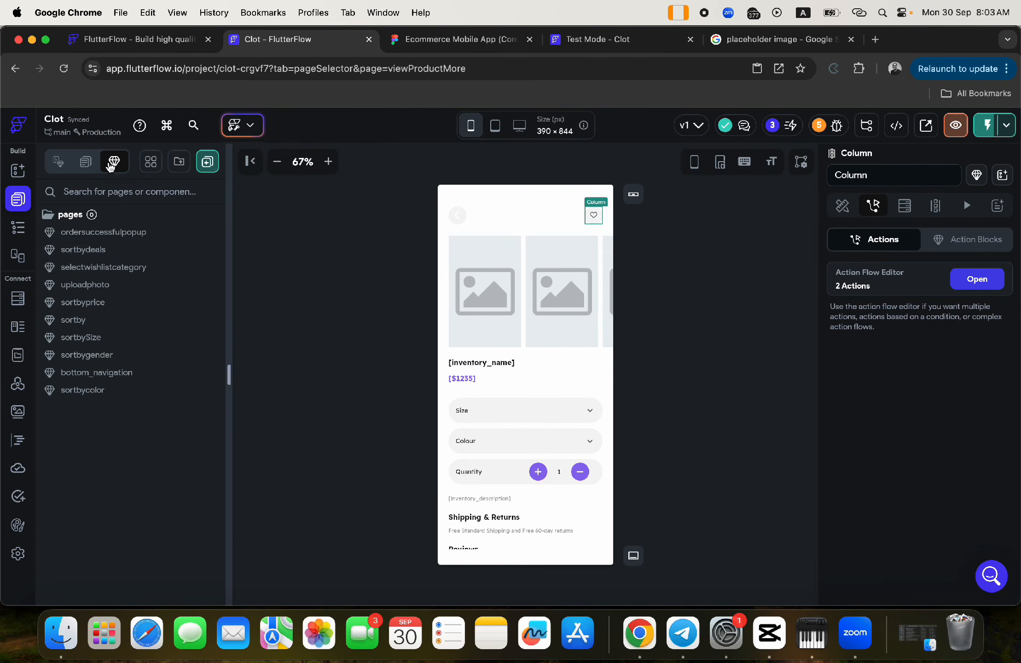
- Open selectwishlistcategory, inspect its widget tree and parameters, and view the dropdown's Actions
click(117, 267)
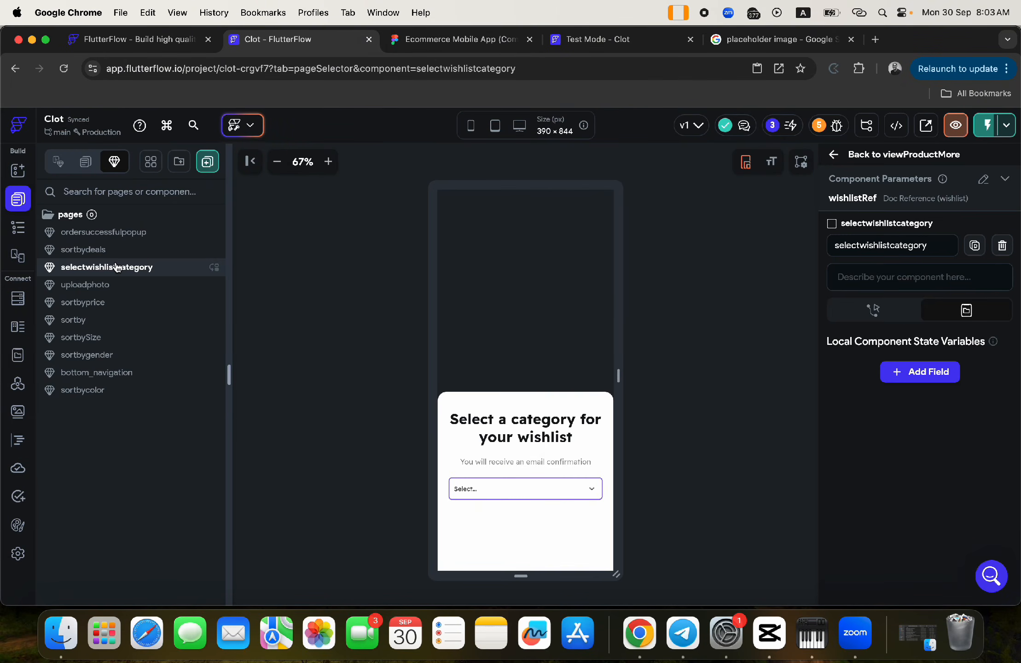
click(590, 492)
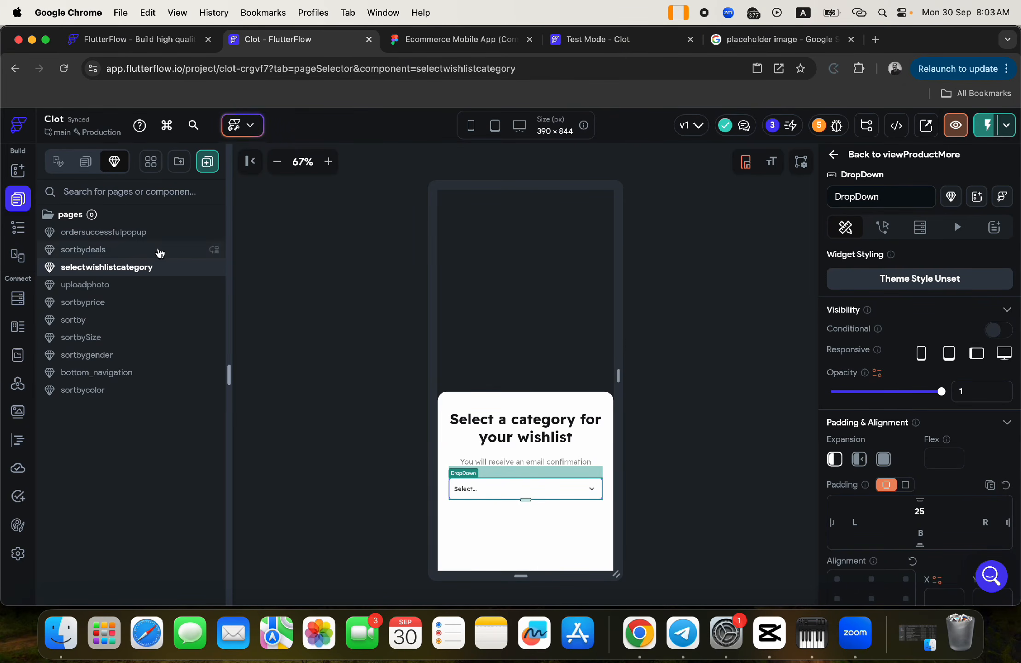
click(17, 228)
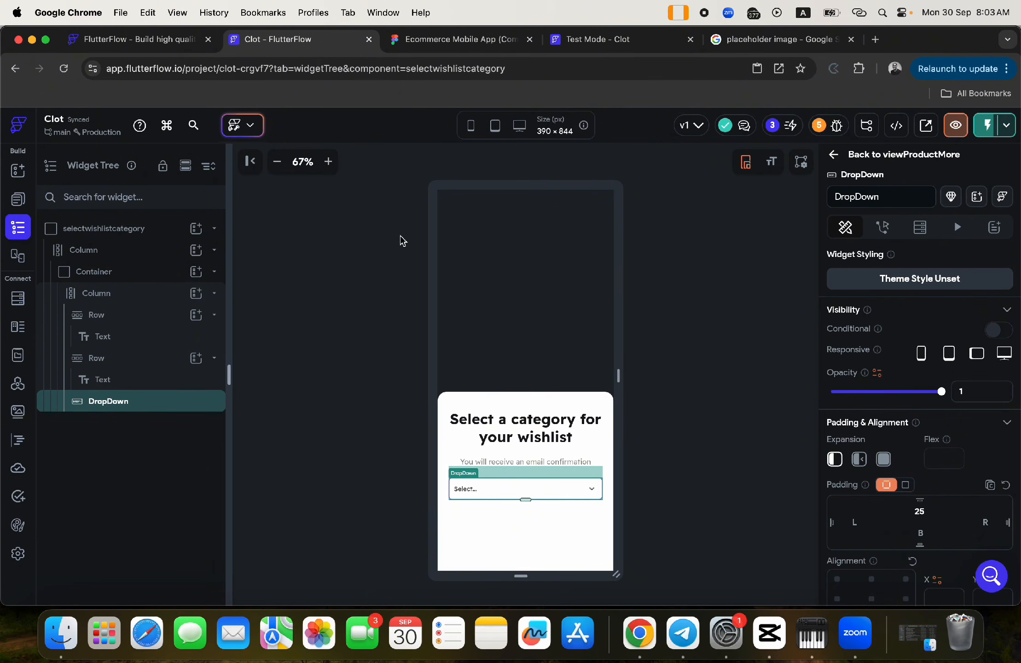
click(110, 231)
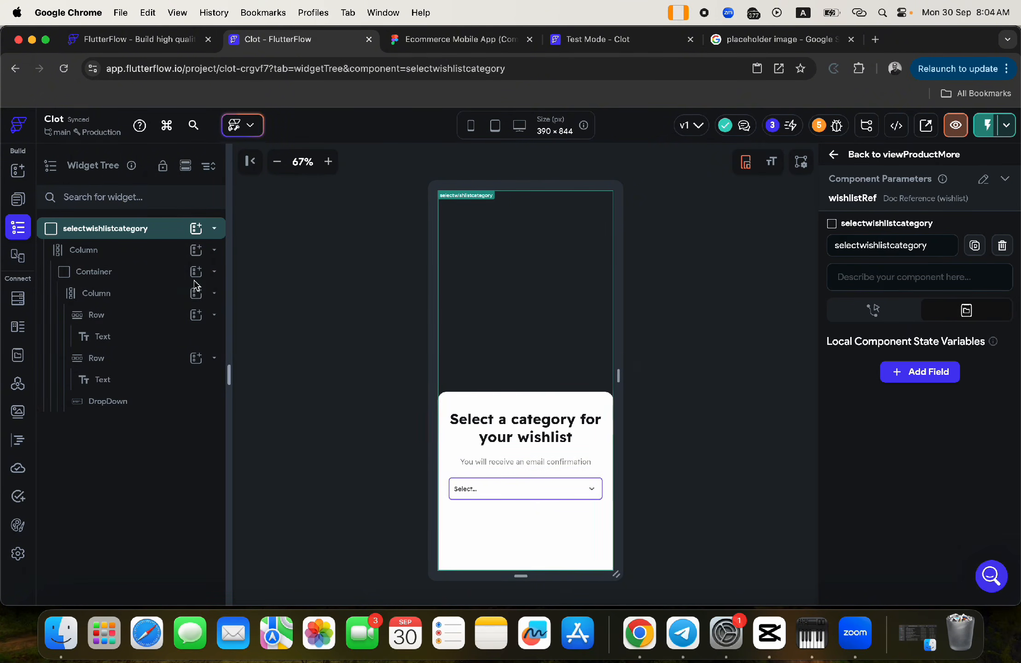
click(102, 274)
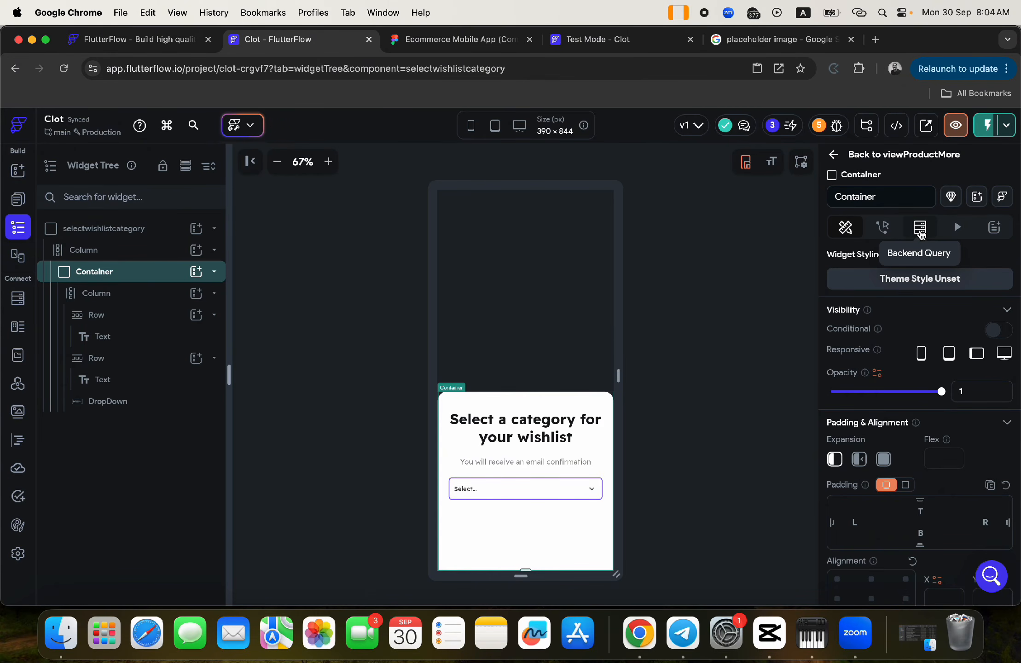
click(920, 234)
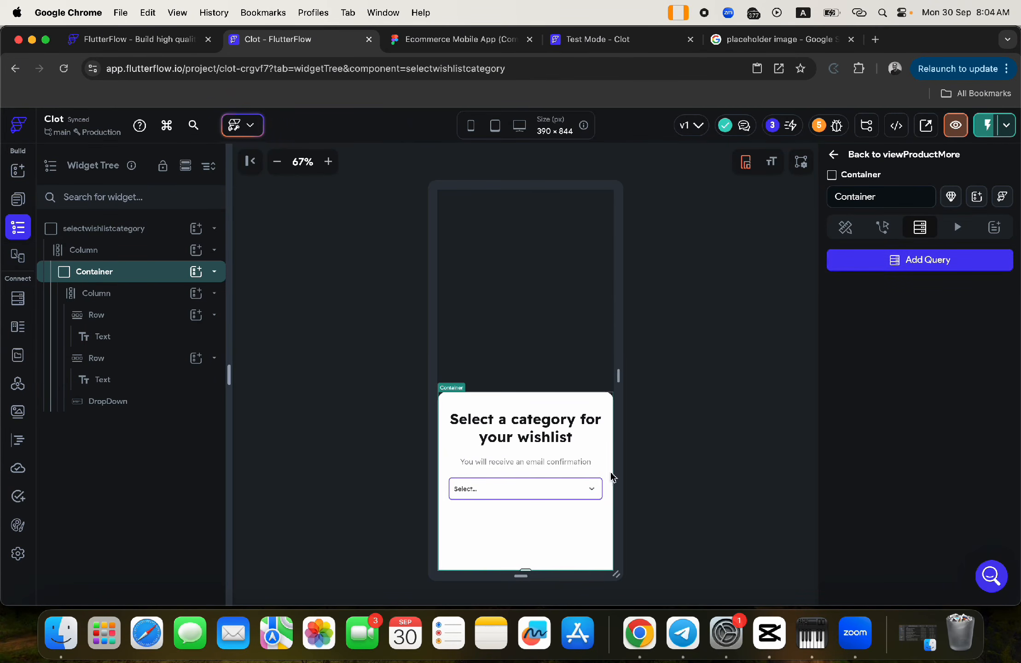
click(593, 490)
click(882, 227)
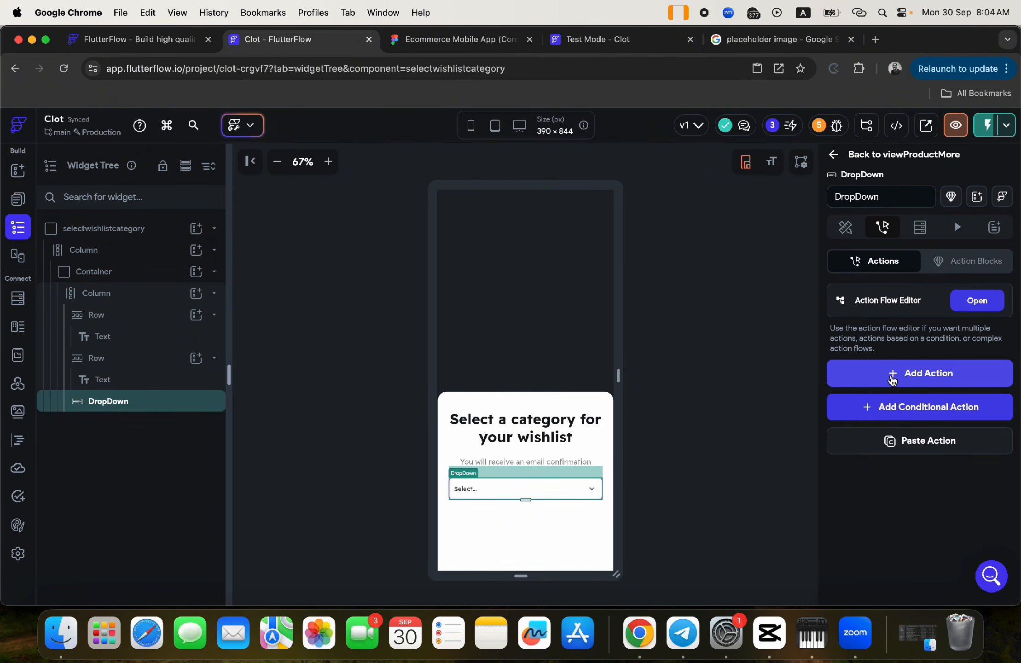
- Add a Firestore Update Document action on the dropdown targeting the wishlistRef parameter
click(892, 375)
scroll(879, 442, down, 3)
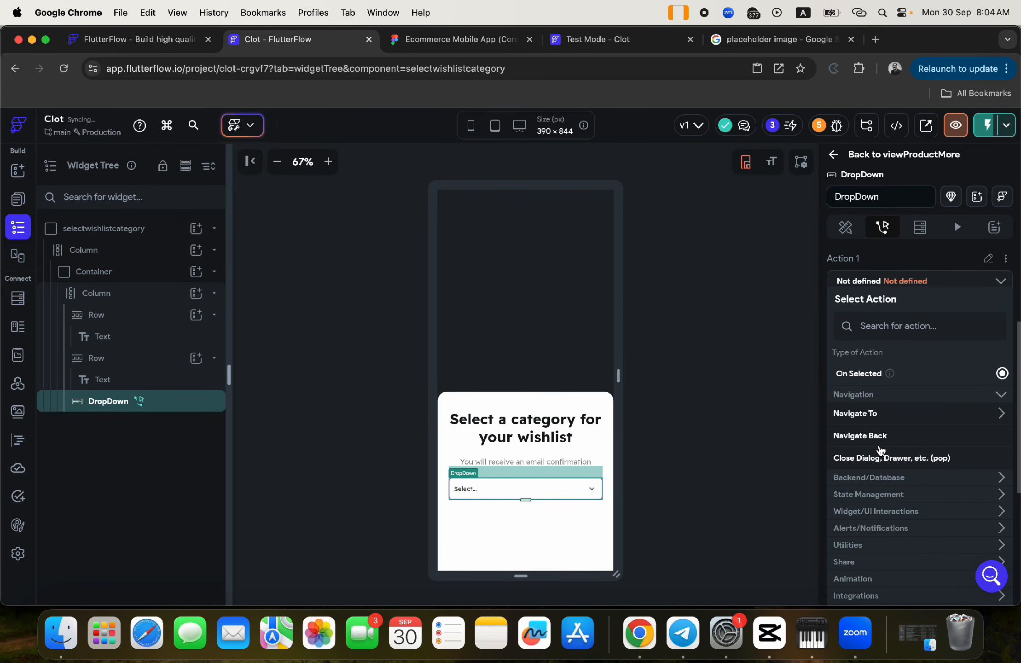
click(860, 480)
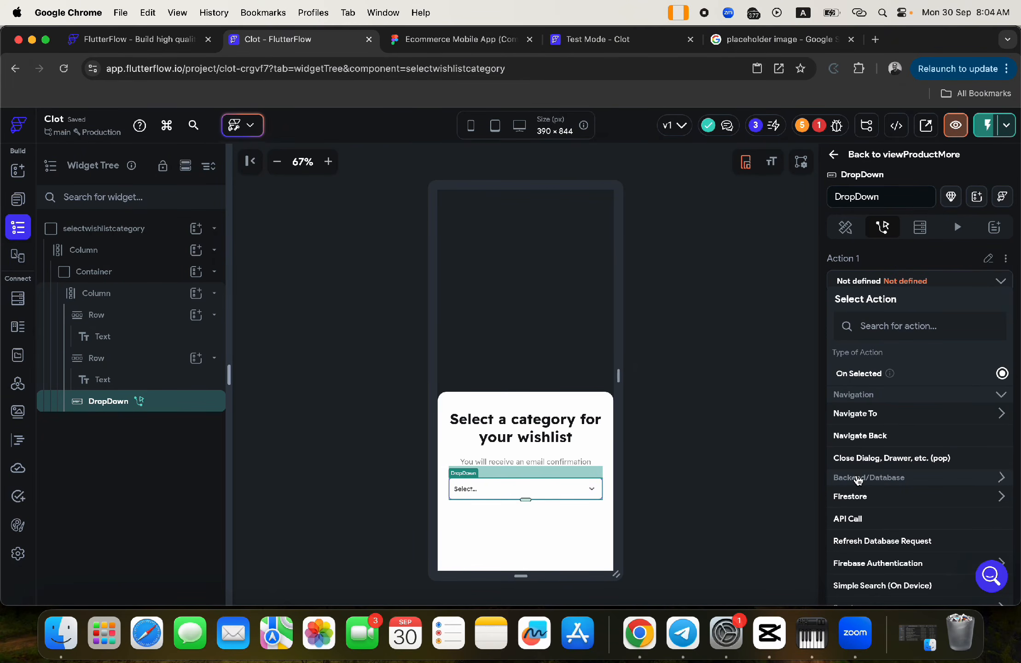
click(858, 507)
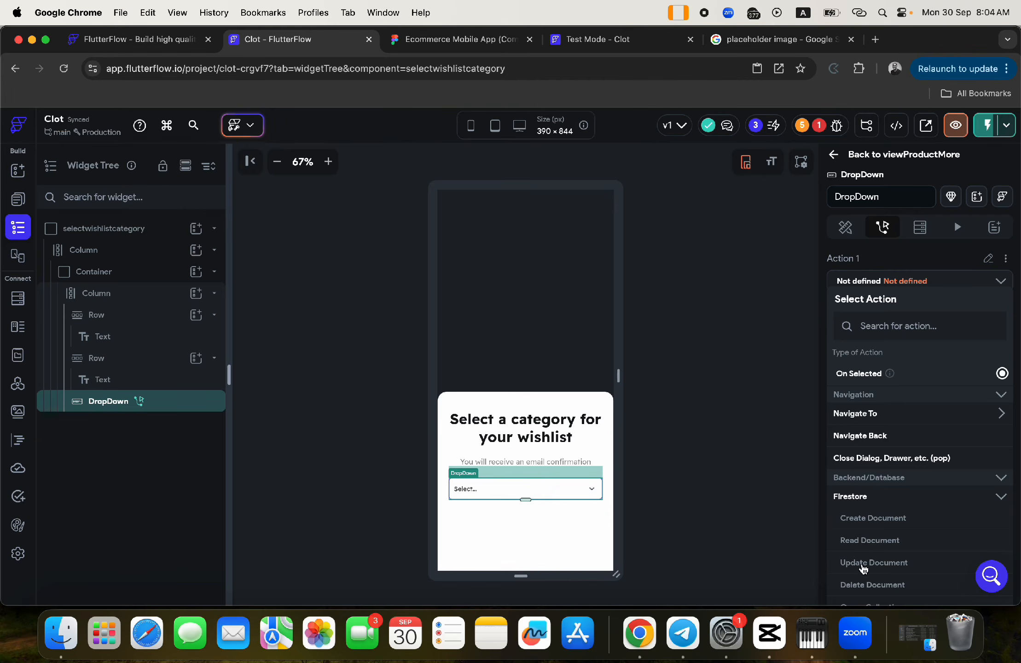
click(863, 566)
click(863, 331)
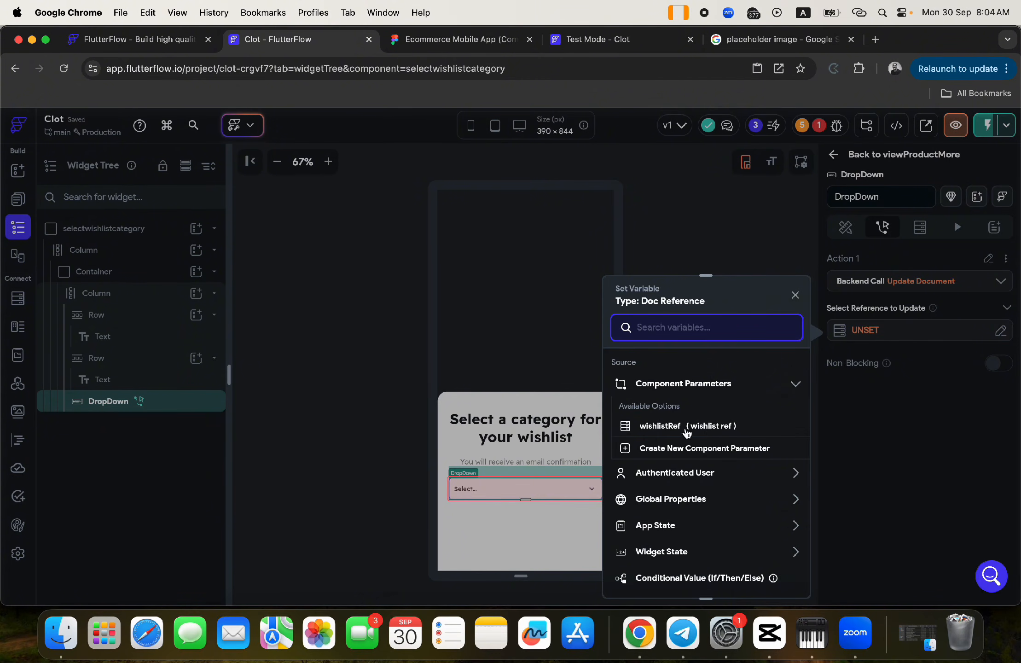
click(688, 433)
click(783, 579)
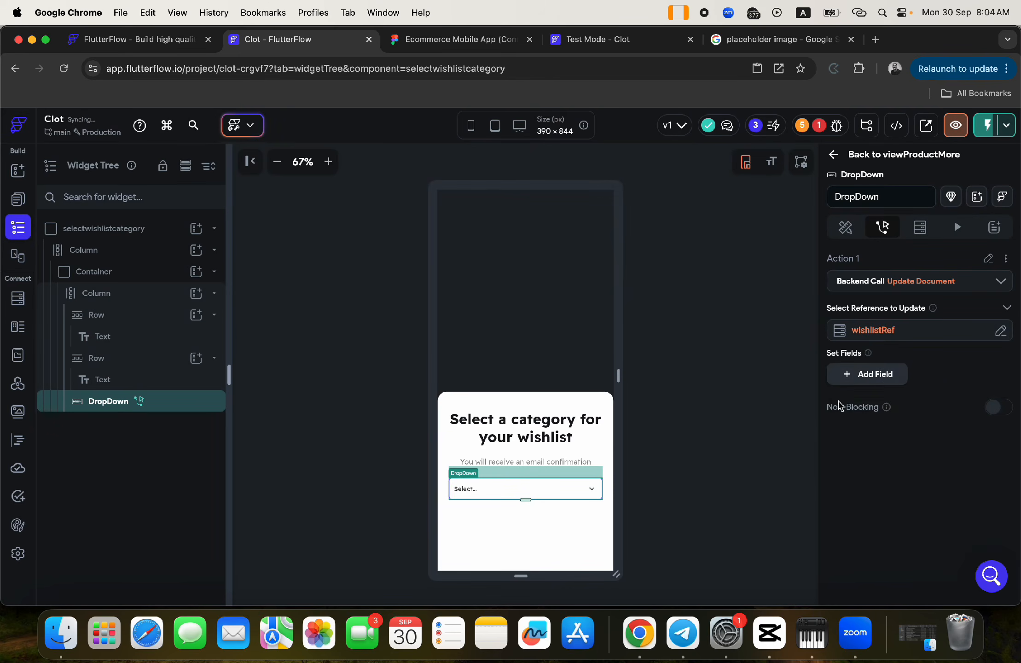
- Set the document's category field from the DropDown's widget state value
click(868, 374)
click(859, 388)
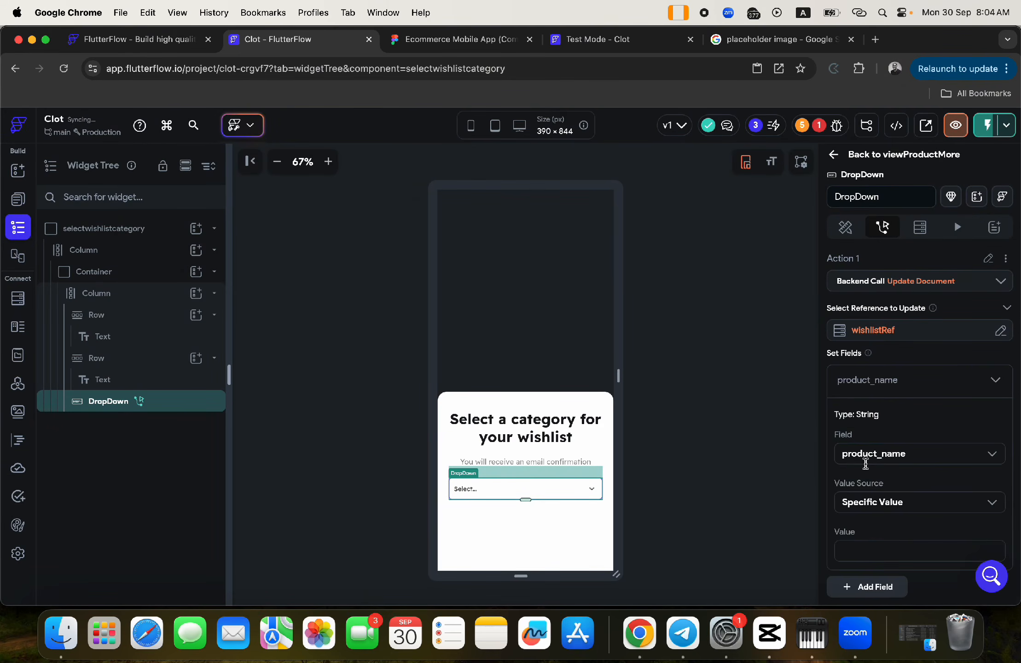
click(867, 454)
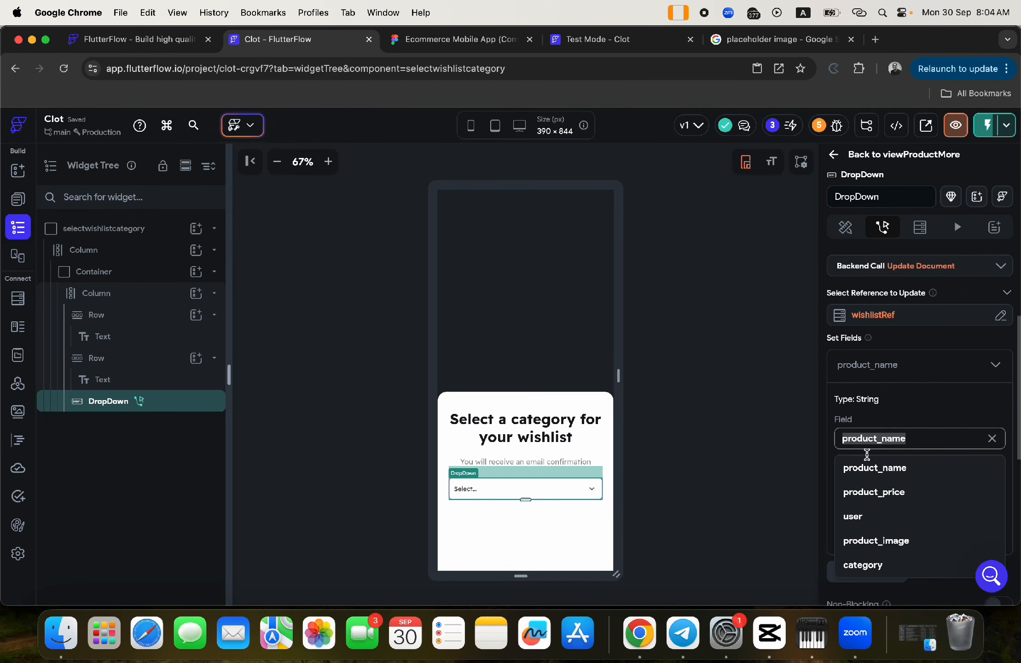
click(857, 567)
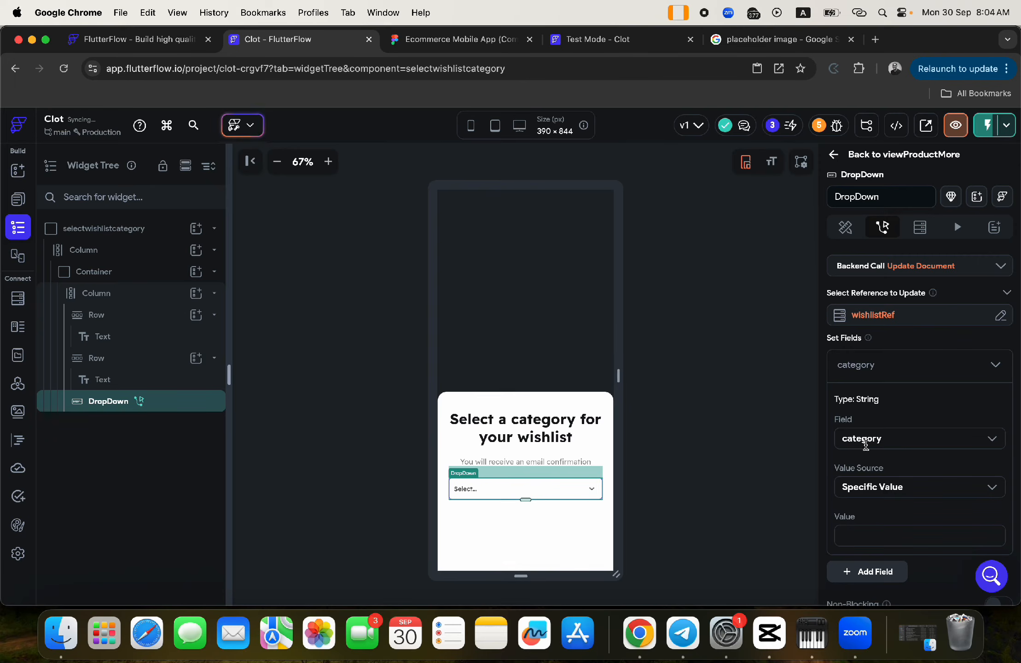
click(869, 487)
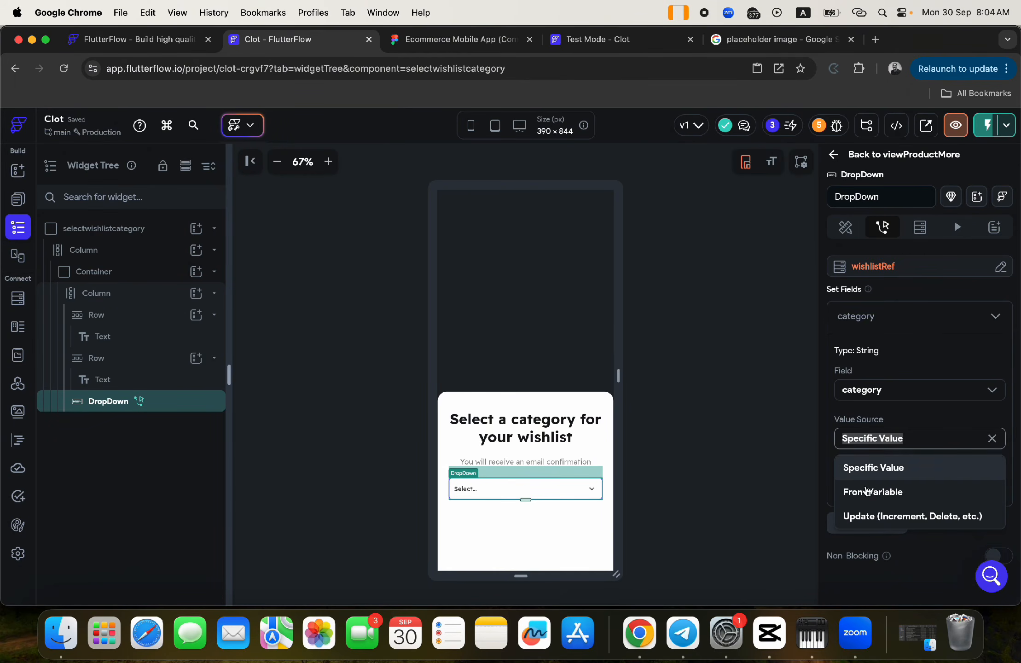
click(867, 492)
click(870, 478)
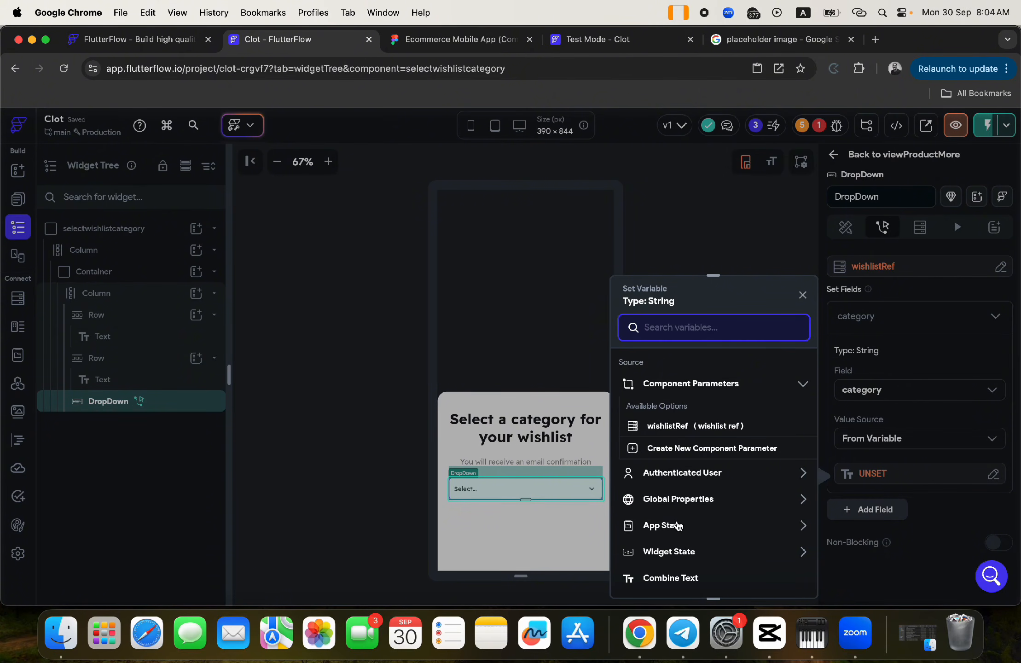
click(669, 551)
scroll(672, 552, down, 5)
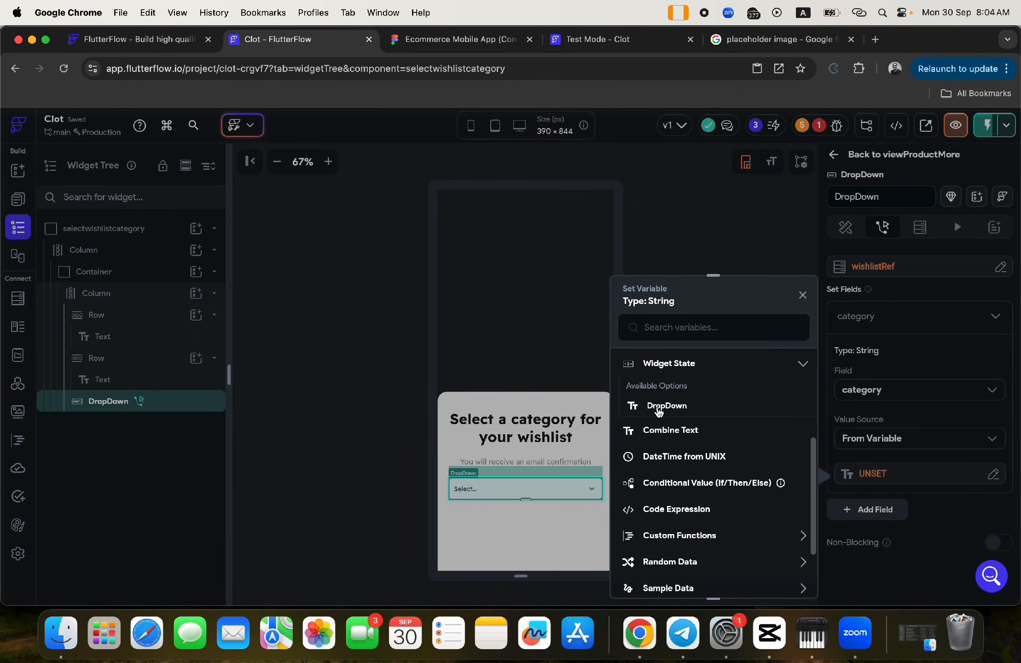
click(660, 410)
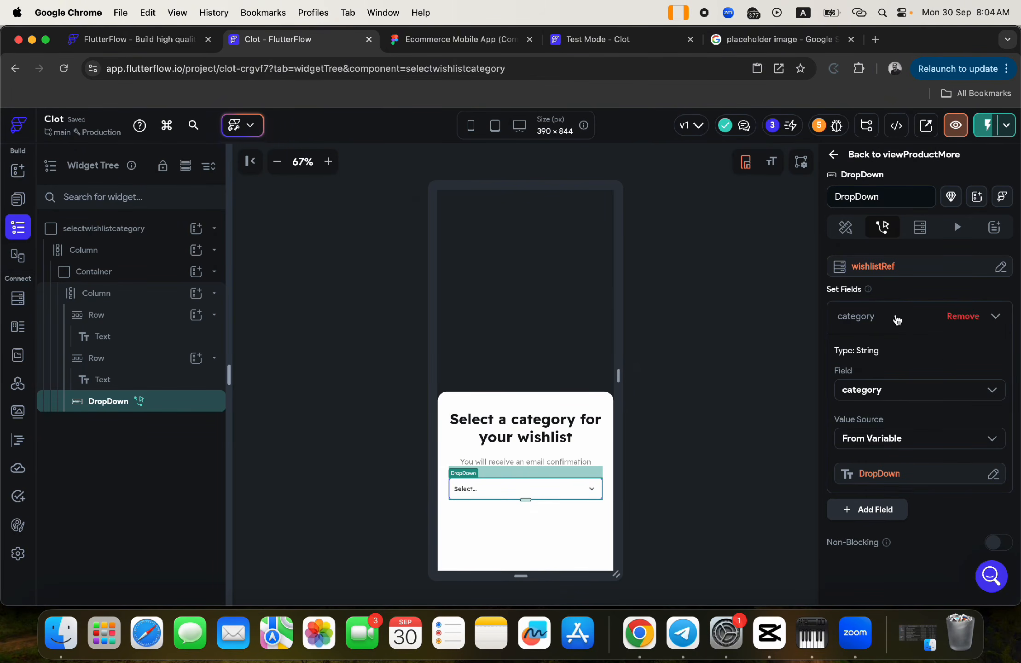
scroll(896, 318, up, 5)
- Add a Dismiss Bottom Sheet action after the category update, then switch to the Test Mode session
click(976, 301)
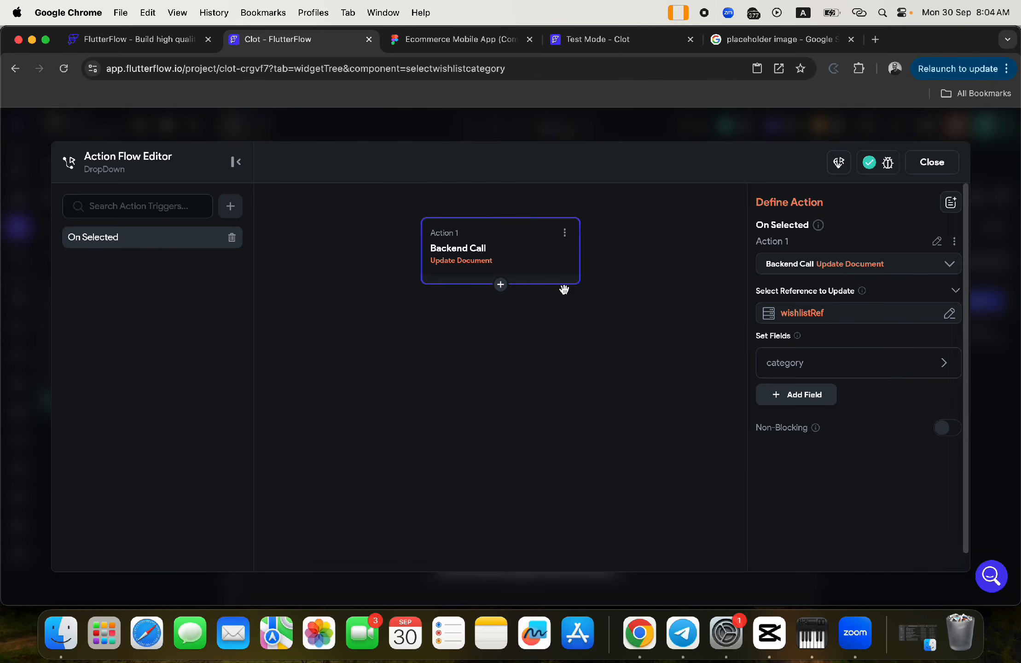
click(501, 285)
click(488, 308)
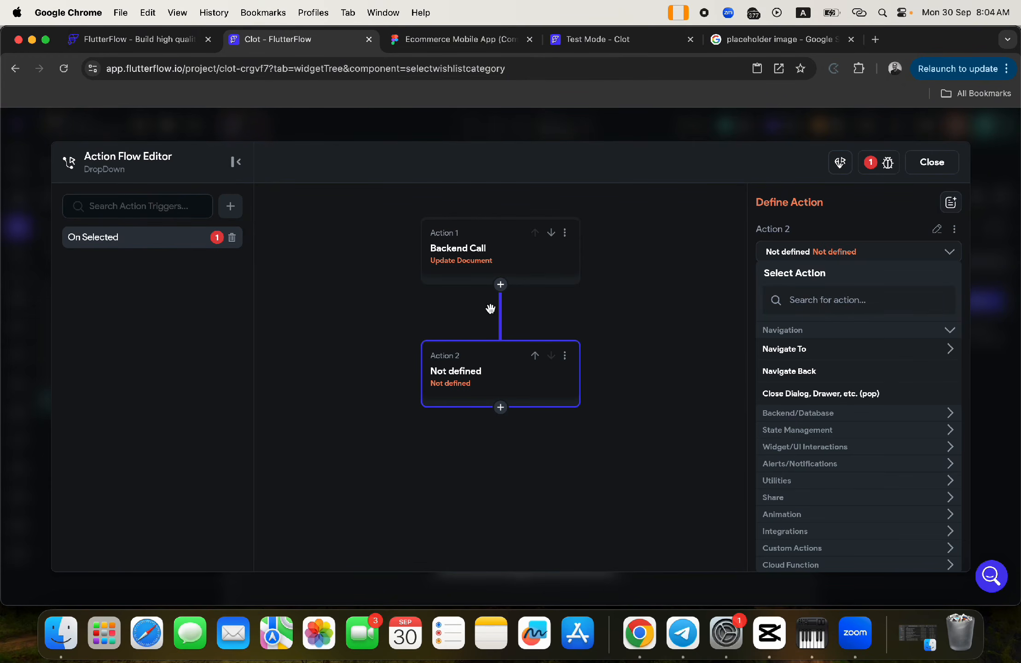
click(816, 307)
text(bott)
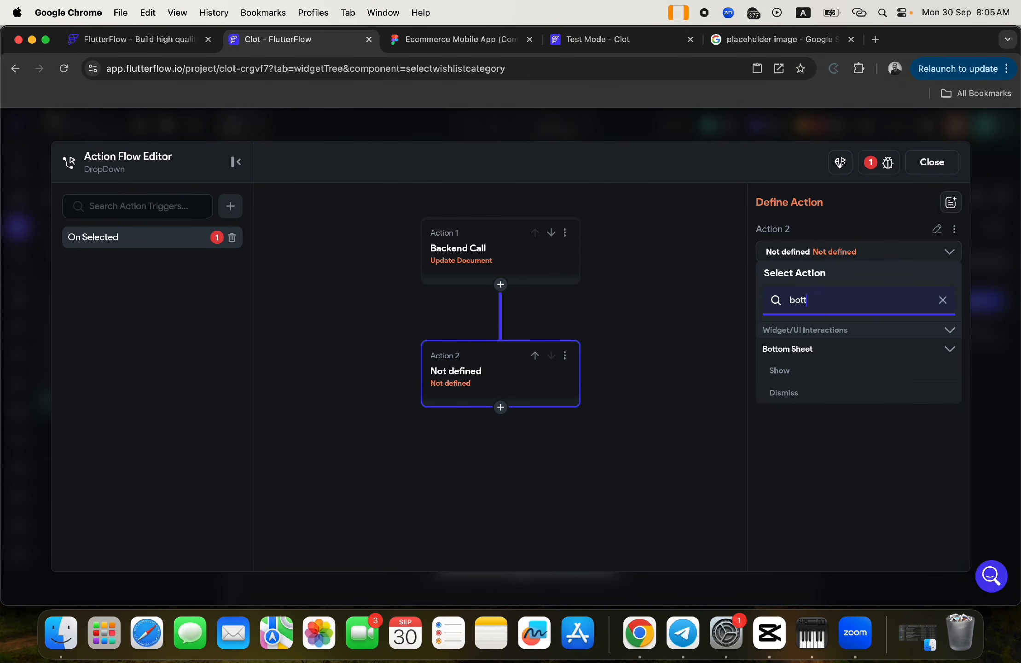
click(783, 394)
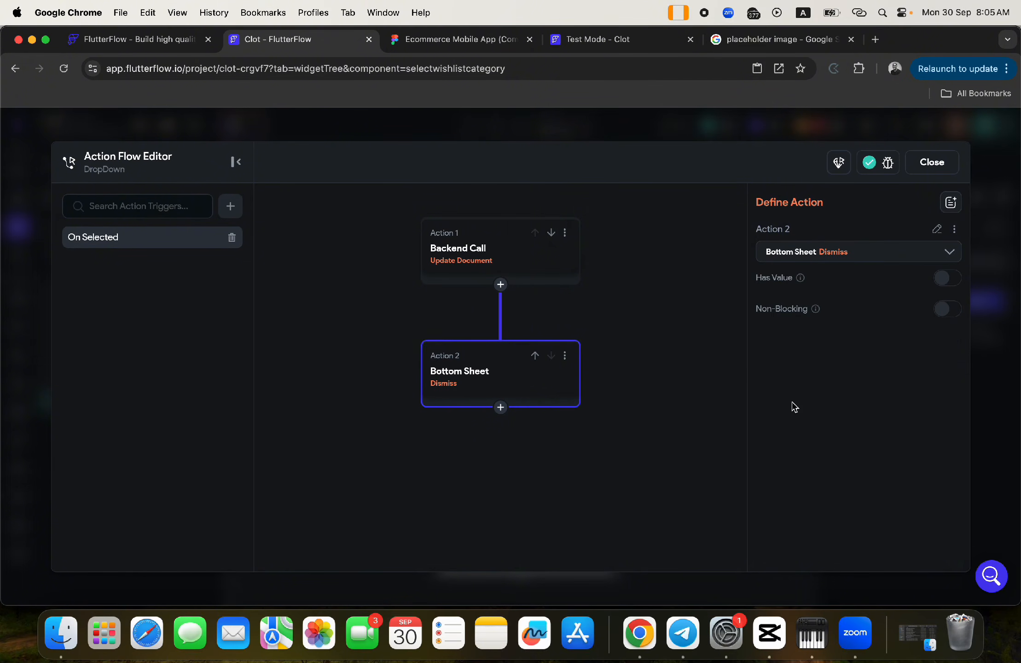
click(929, 162)
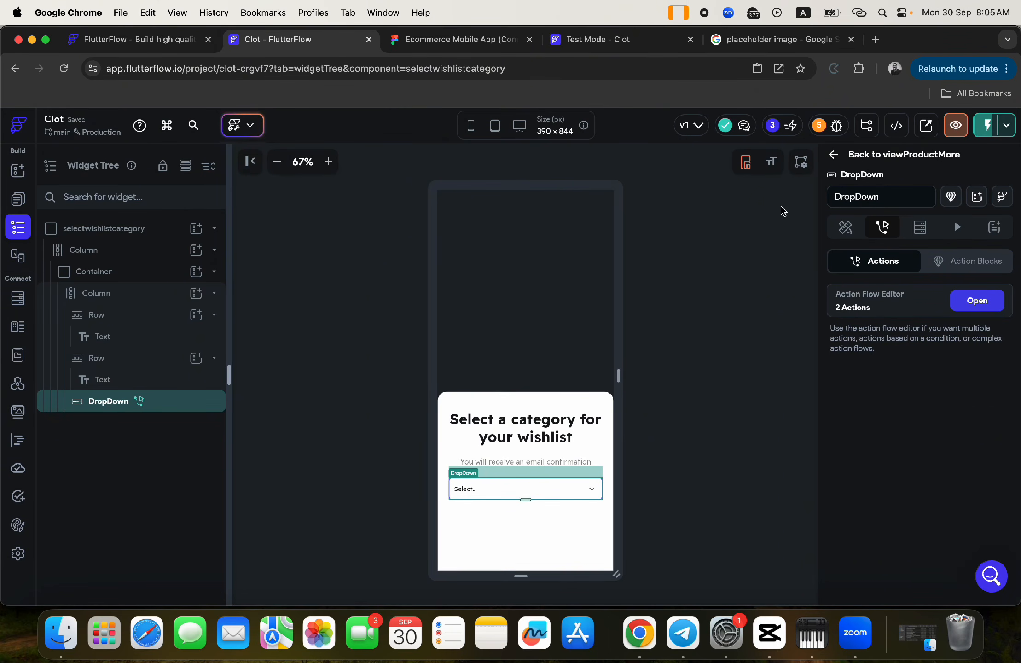
click(571, 40)
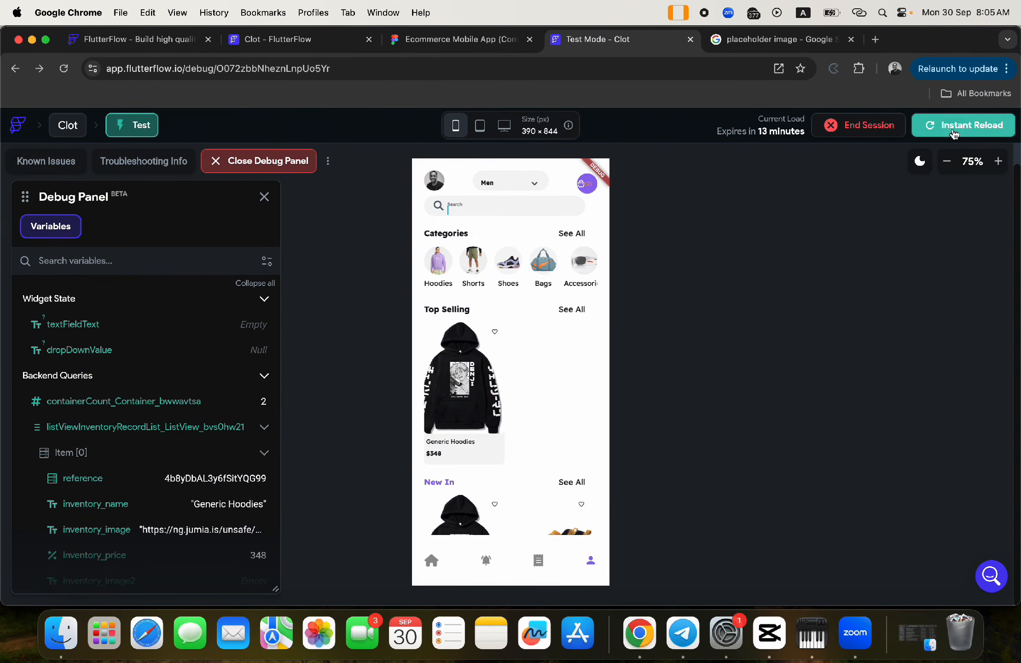
- Reload the test app and wishlist Generic Hoodies under the Hoodies category, then go back to the editor
click(953, 133)
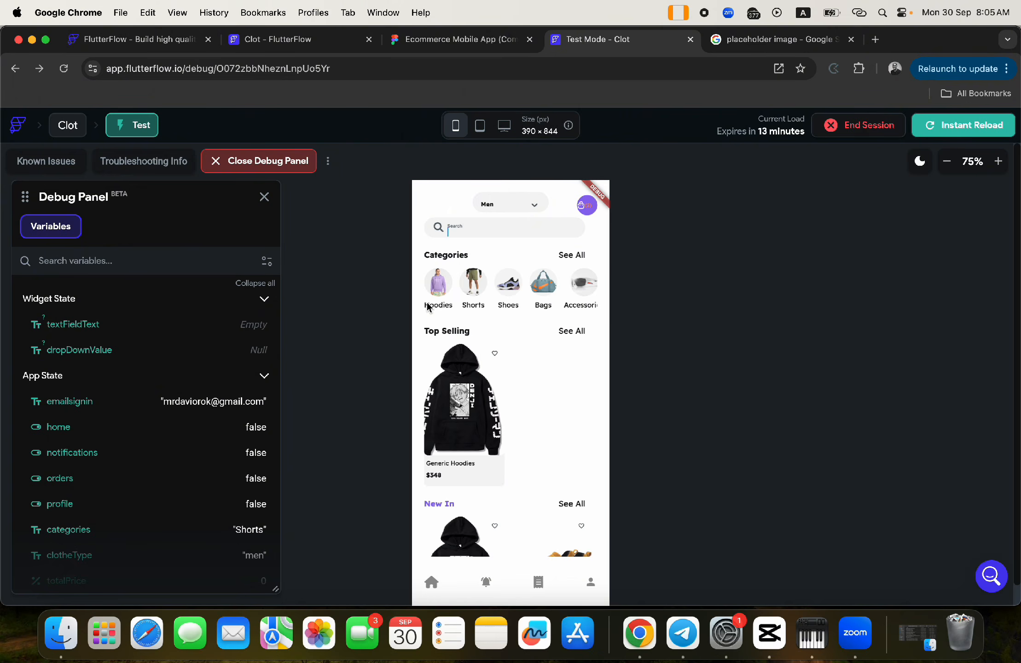
click(946, 164)
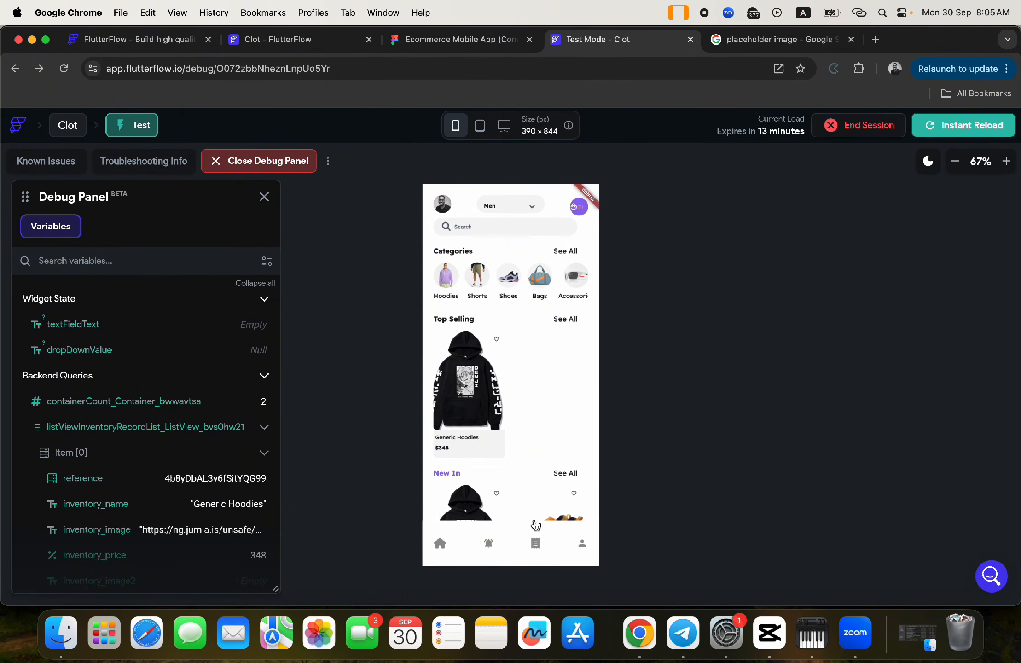
click(466, 389)
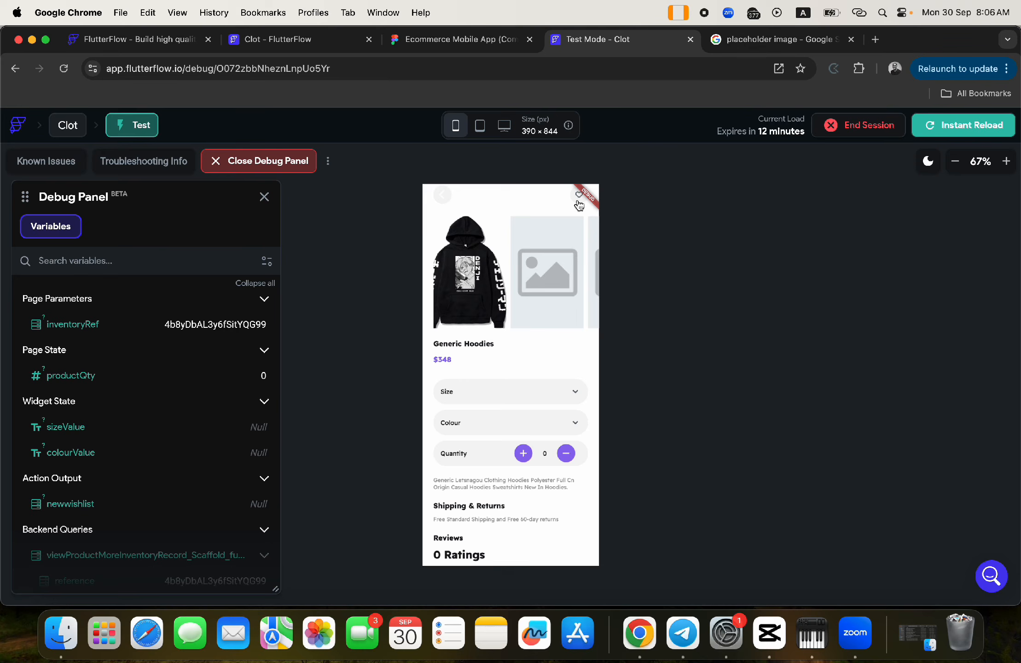
click(578, 201)
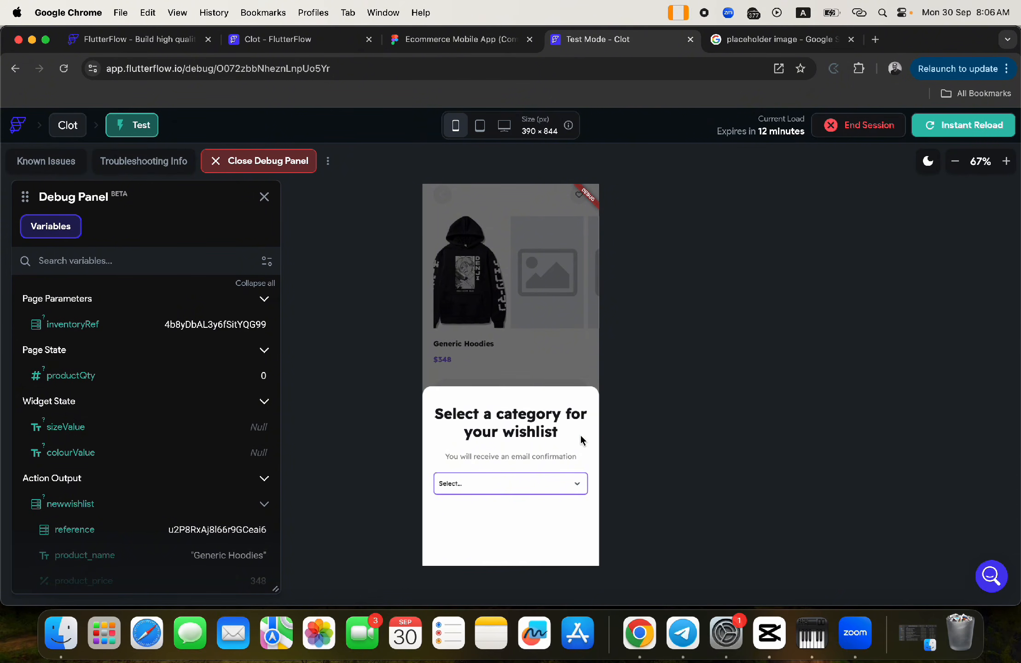
click(578, 485)
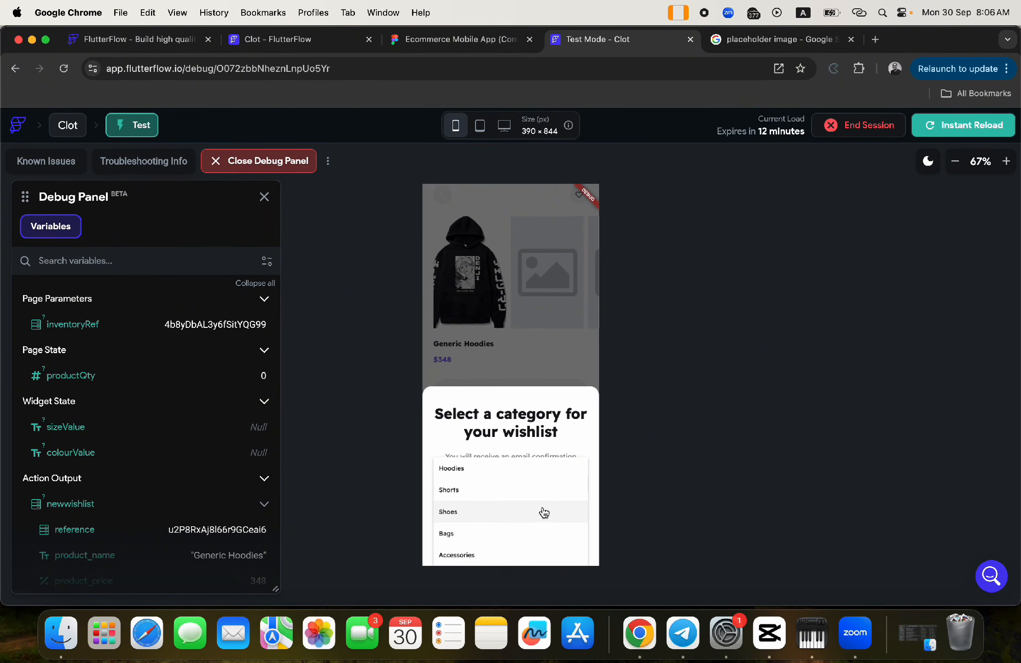
click(467, 472)
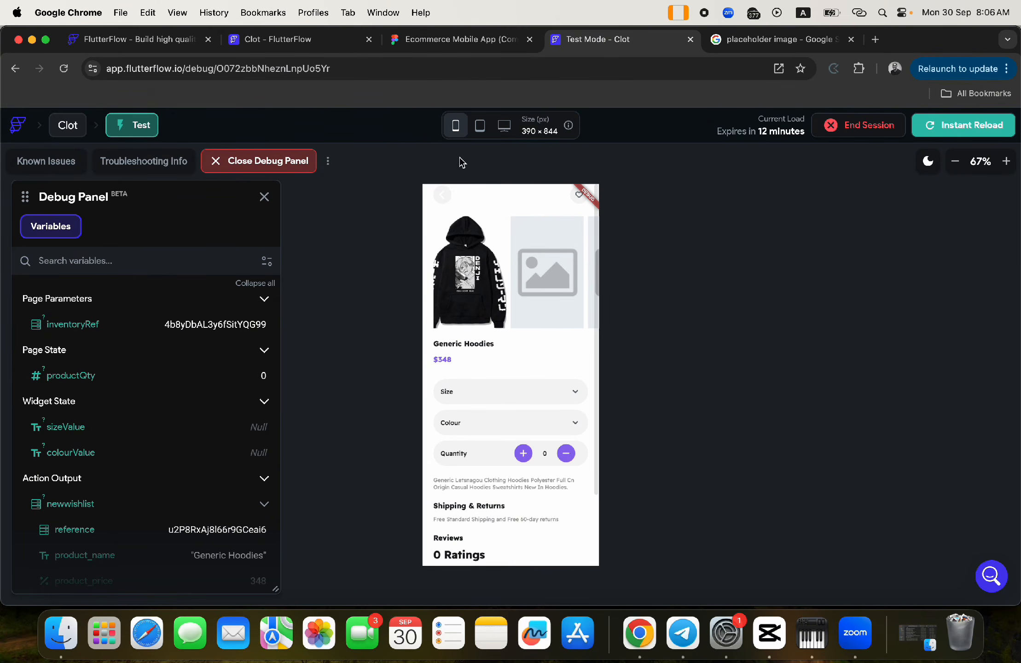
click(275, 44)
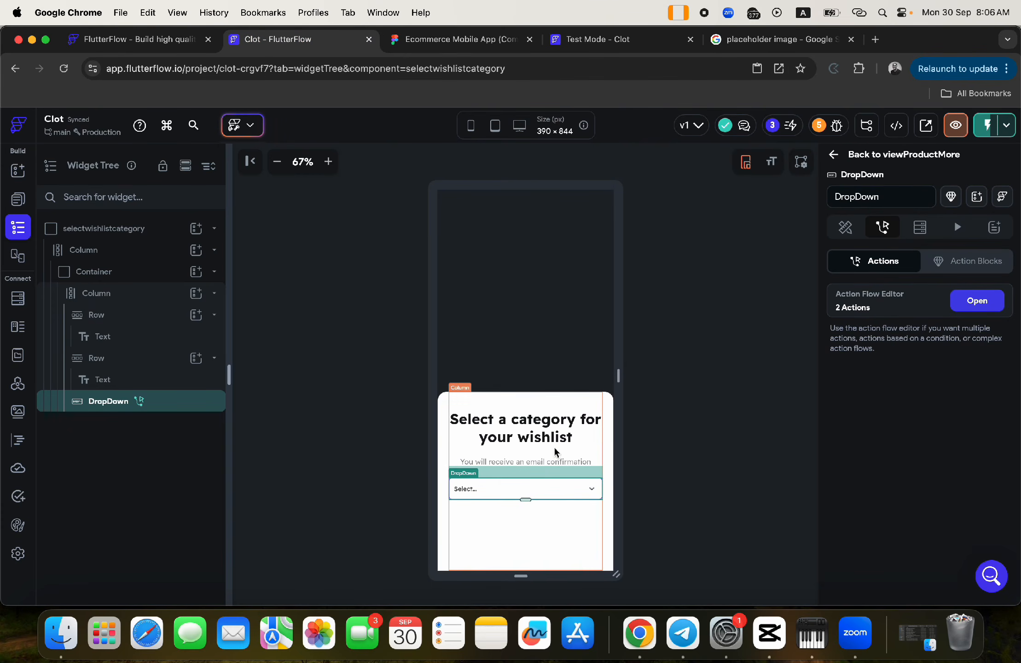
- Add a third Show Snack Bar action to the dropdown with the message 'Item added to wishlist'
click(977, 302)
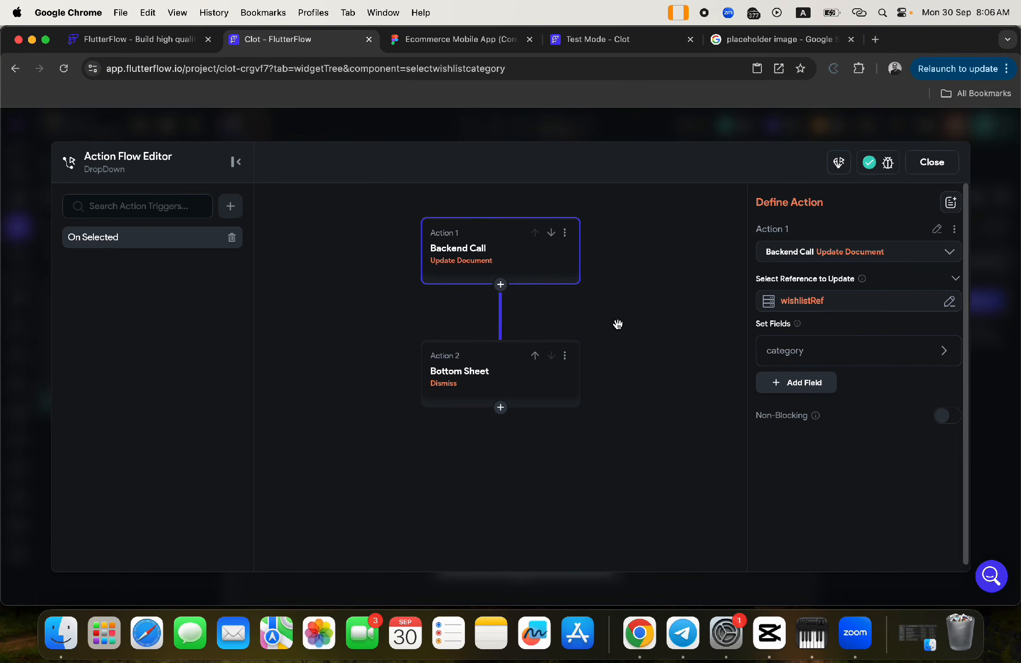
click(500, 408)
click(492, 426)
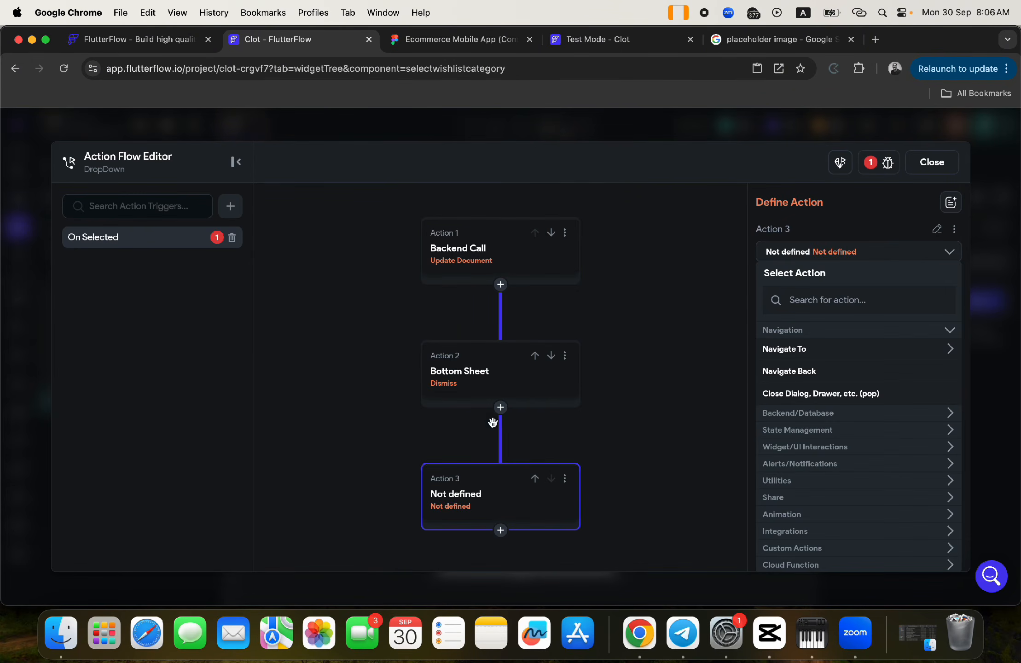
click(810, 304)
text(snack)
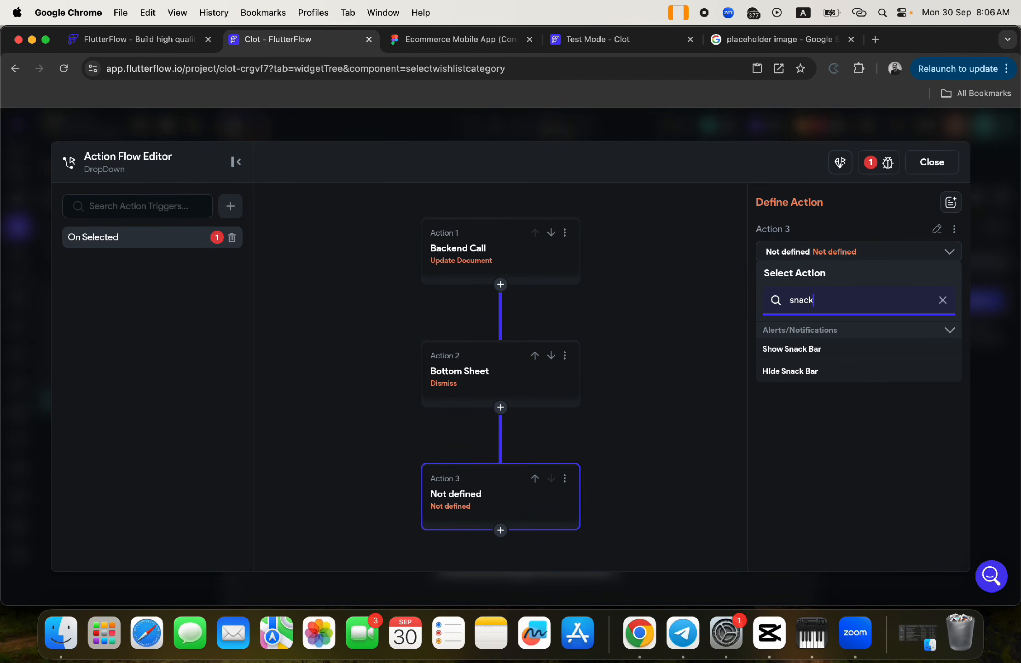
click(800, 351)
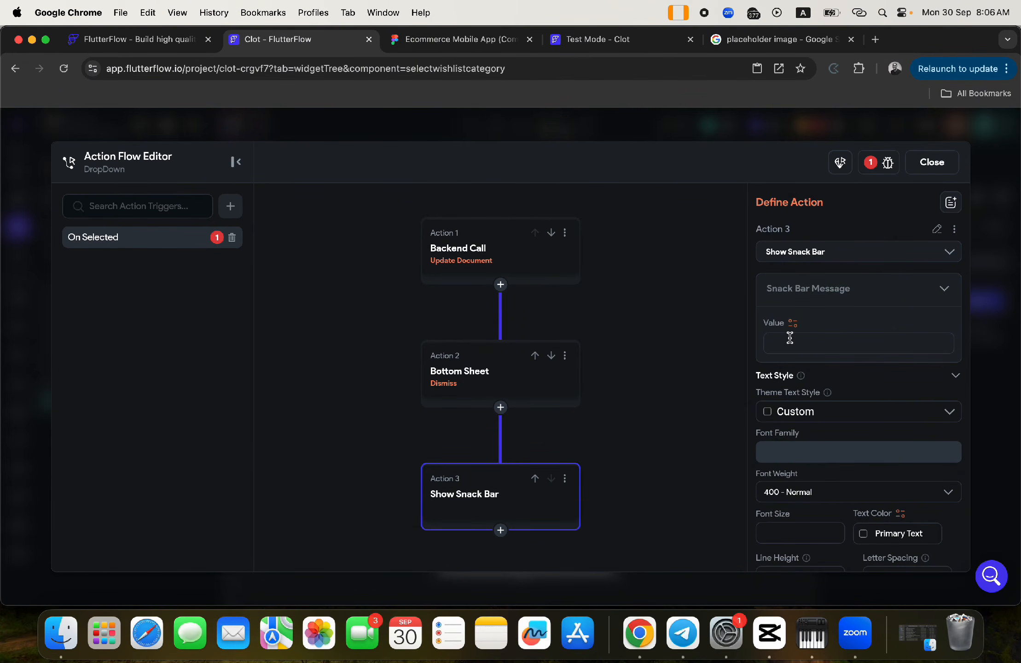
click(790, 338)
text(Item added to wishlist)
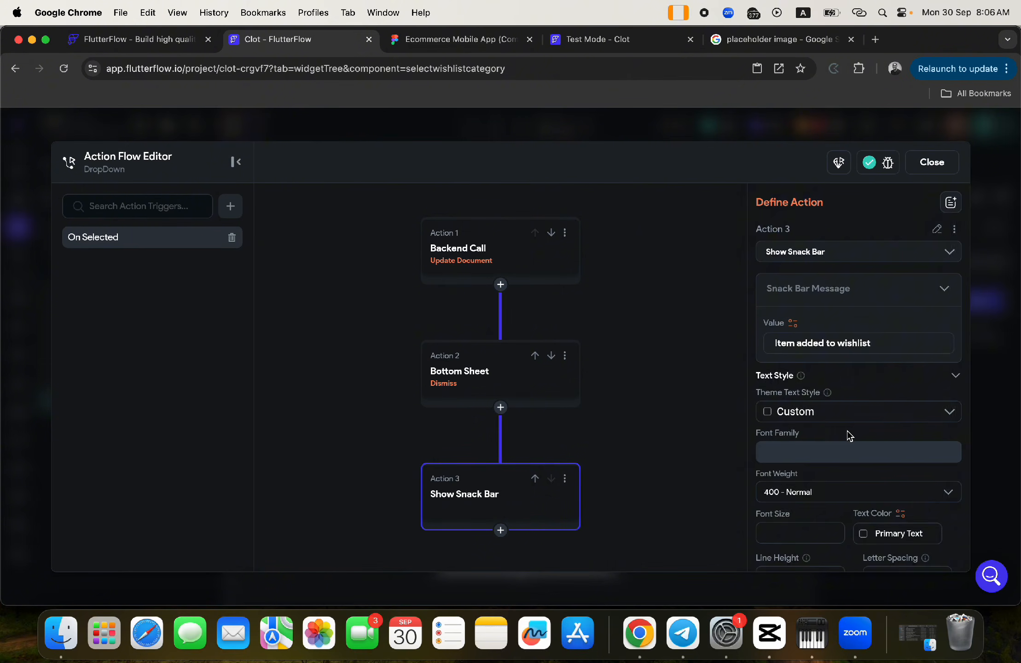
- Set the snack bar duration to 2000 ms and its background to the Figma purple #8e6cef
scroll(848, 433, down, 5)
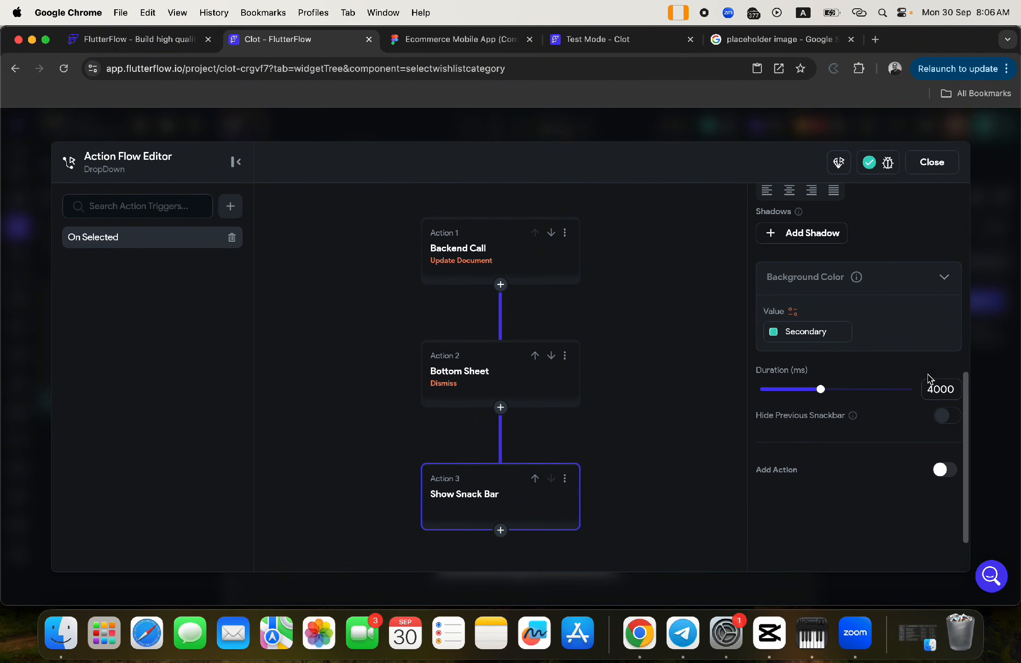
click(938, 390)
drag(938, 390, 923, 394)
text(20)
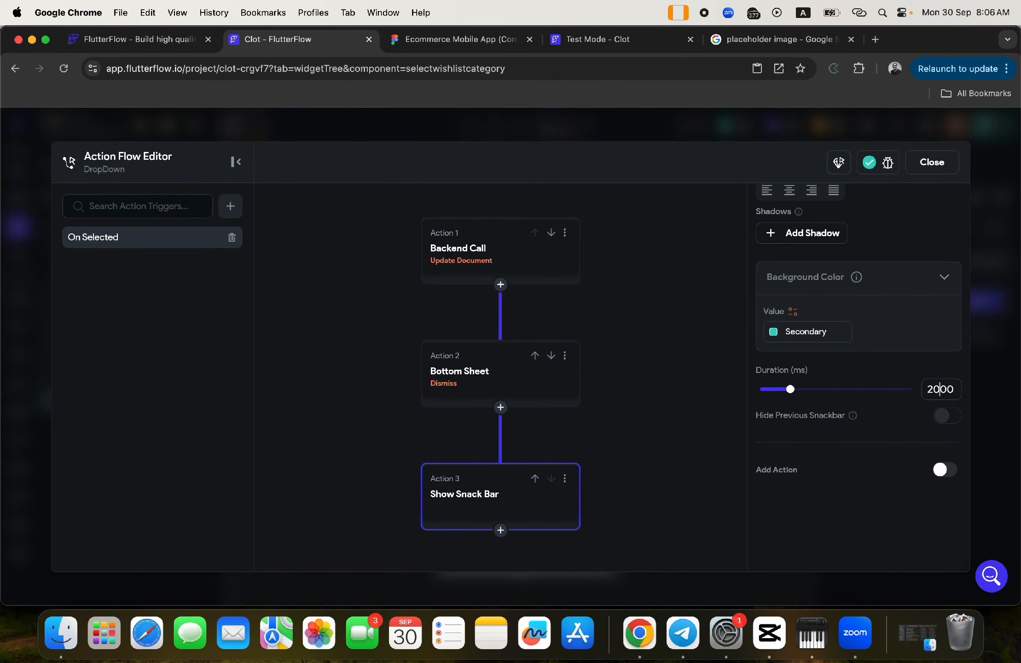
click(488, 44)
click(888, 500)
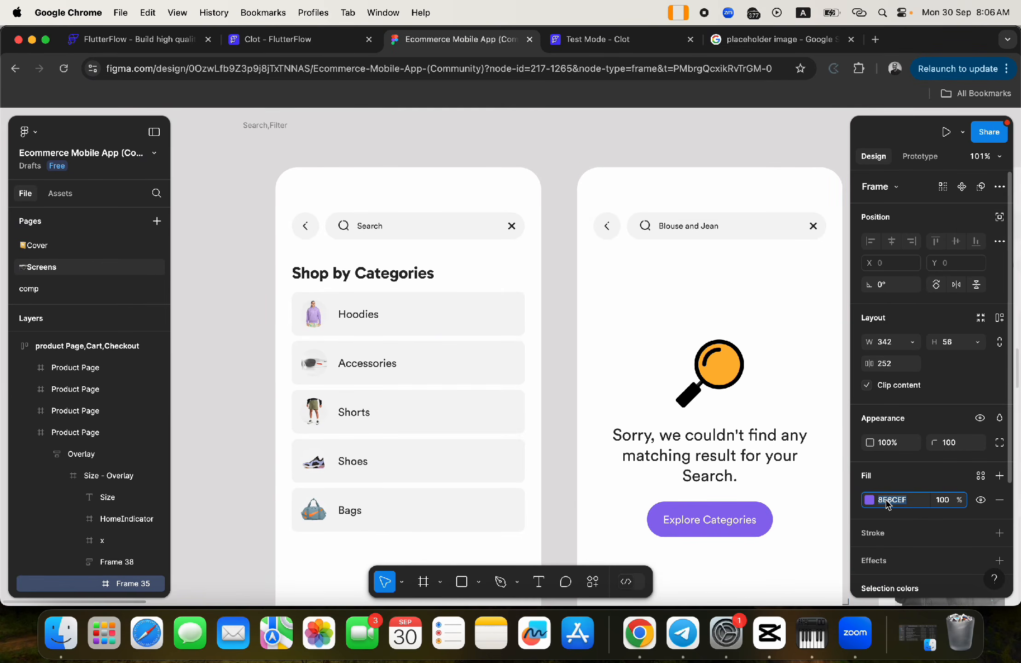
key(super+c)
click(295, 40)
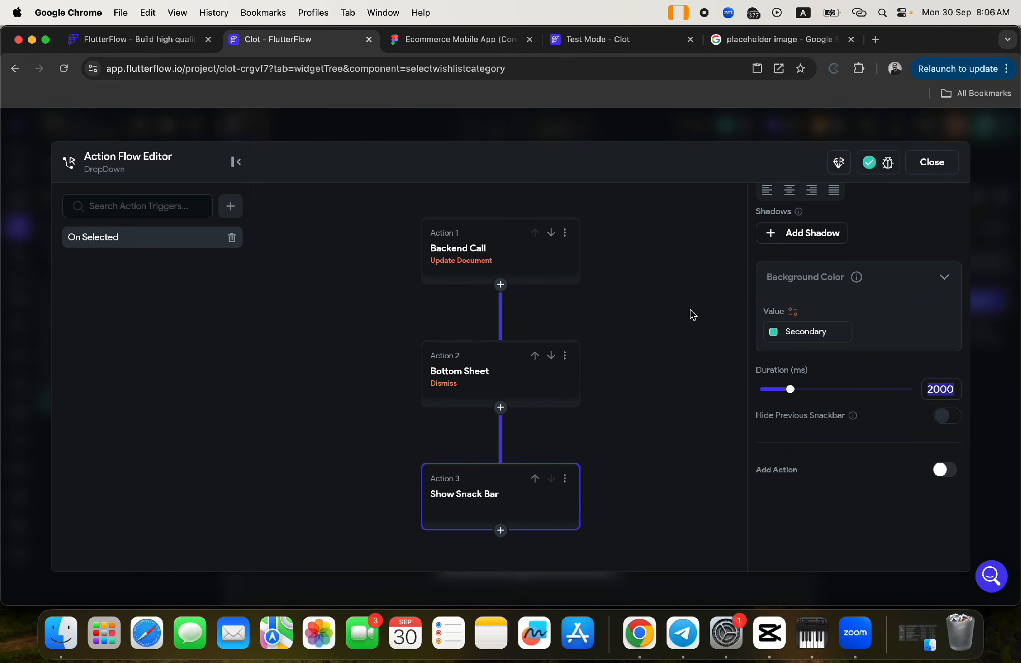
click(803, 332)
key(super+v)
key(Return)
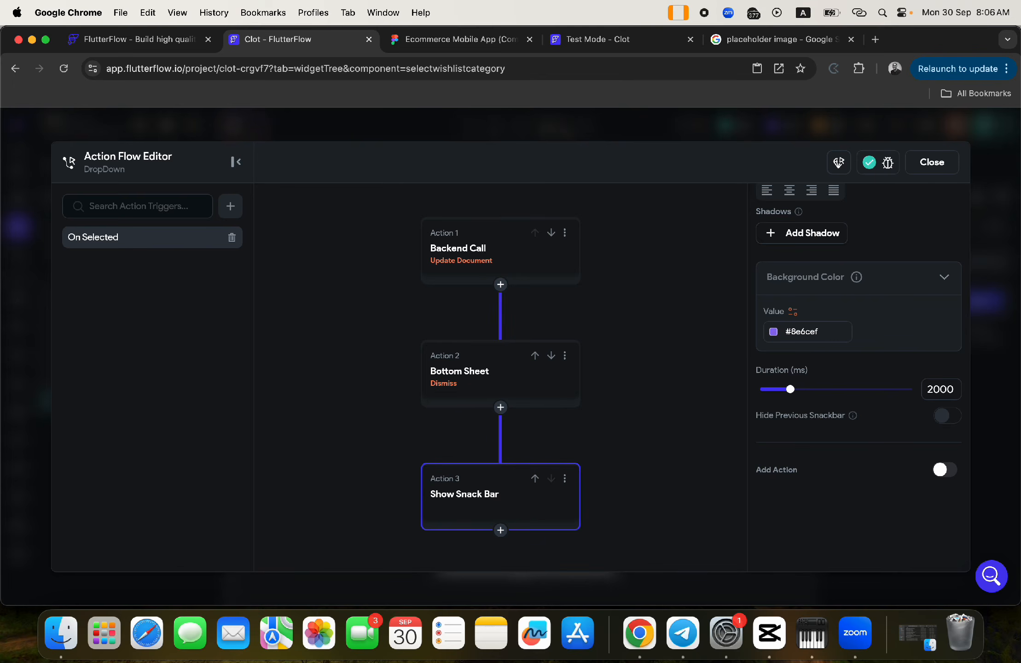
- Make the snack bar text Secondary Background, close the action flow editor, and check the test session
scroll(856, 259, up, 6)
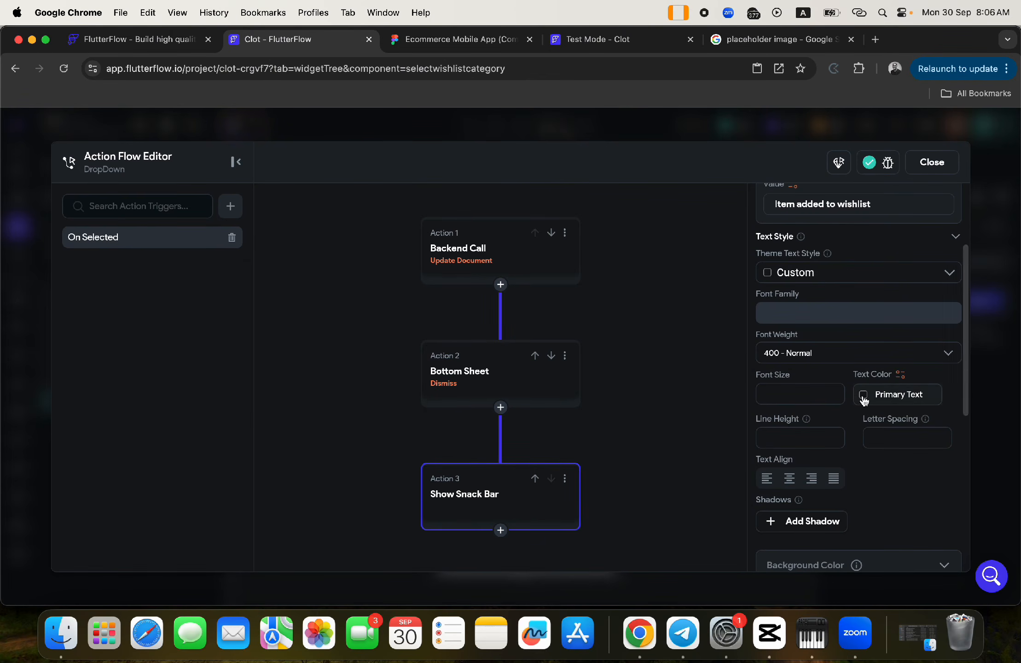
click(862, 395)
click(675, 529)
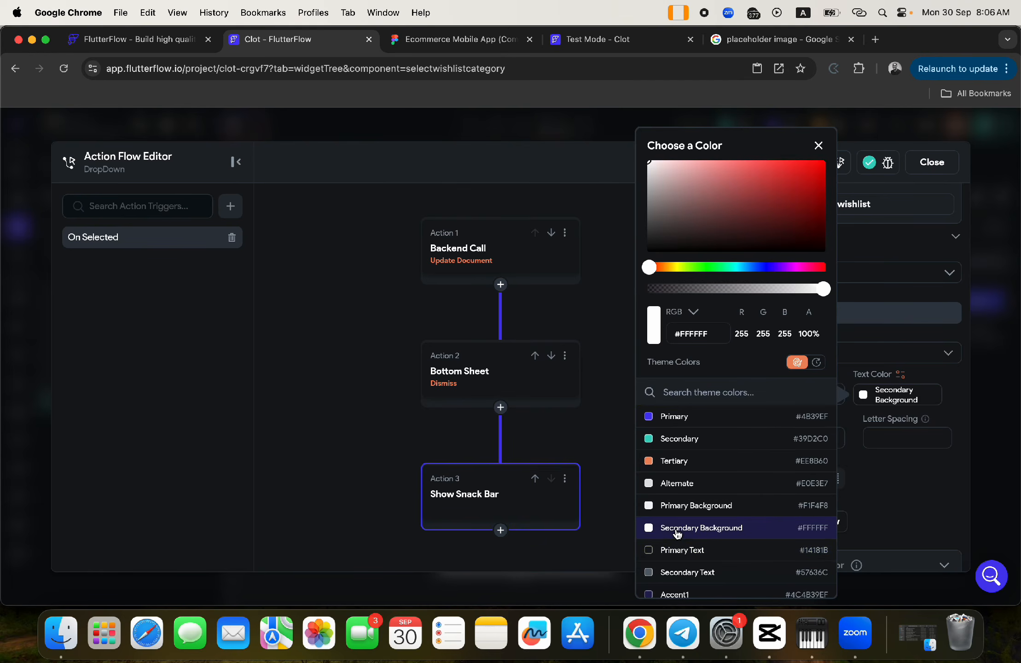
click(591, 423)
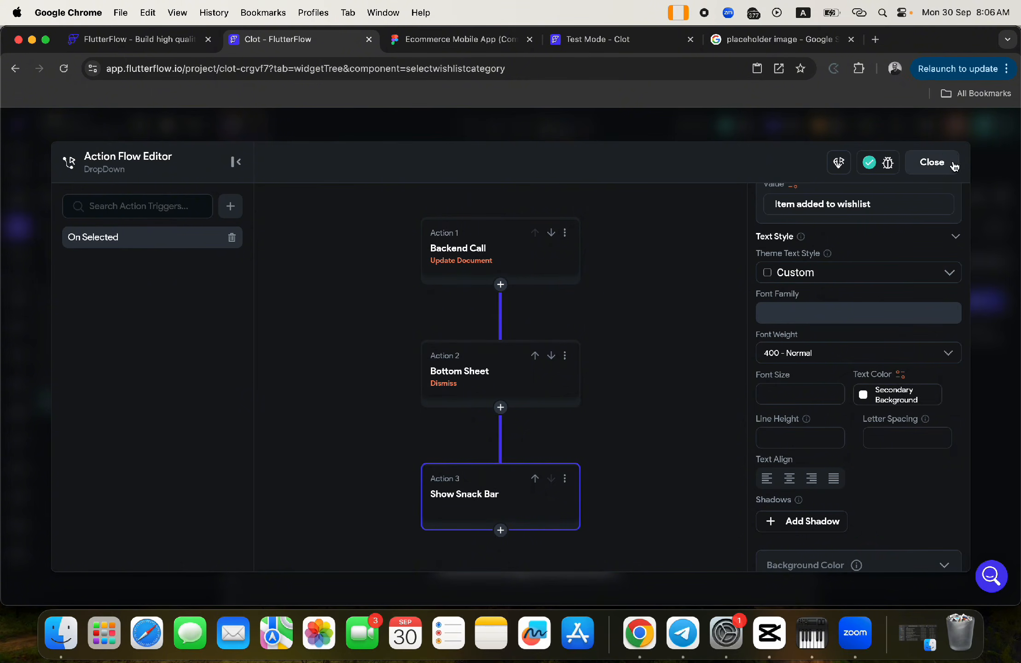
click(946, 164)
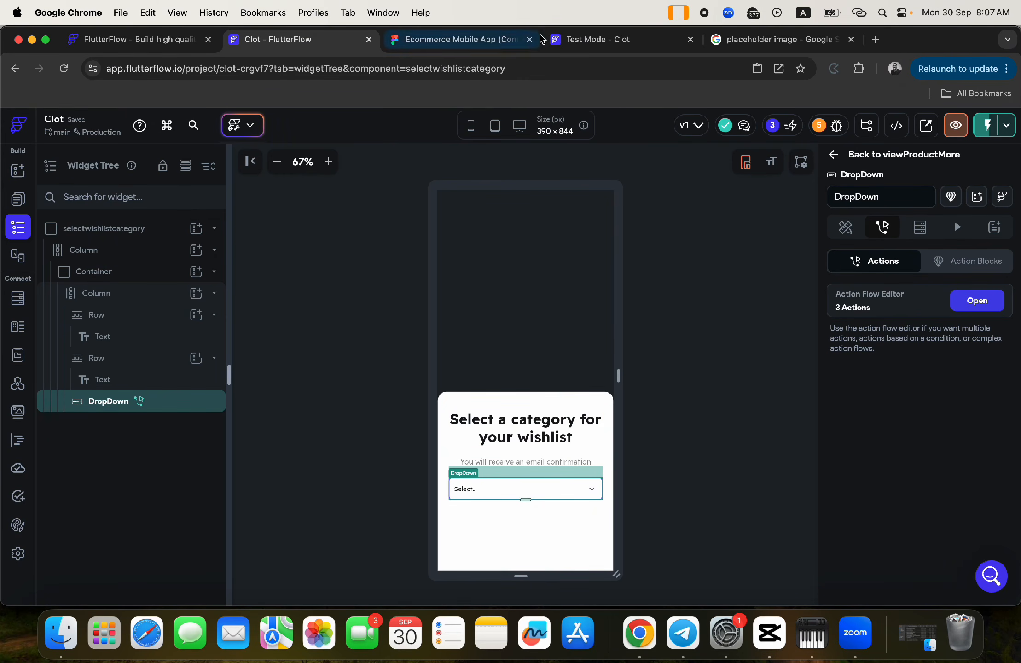
click(566, 45)
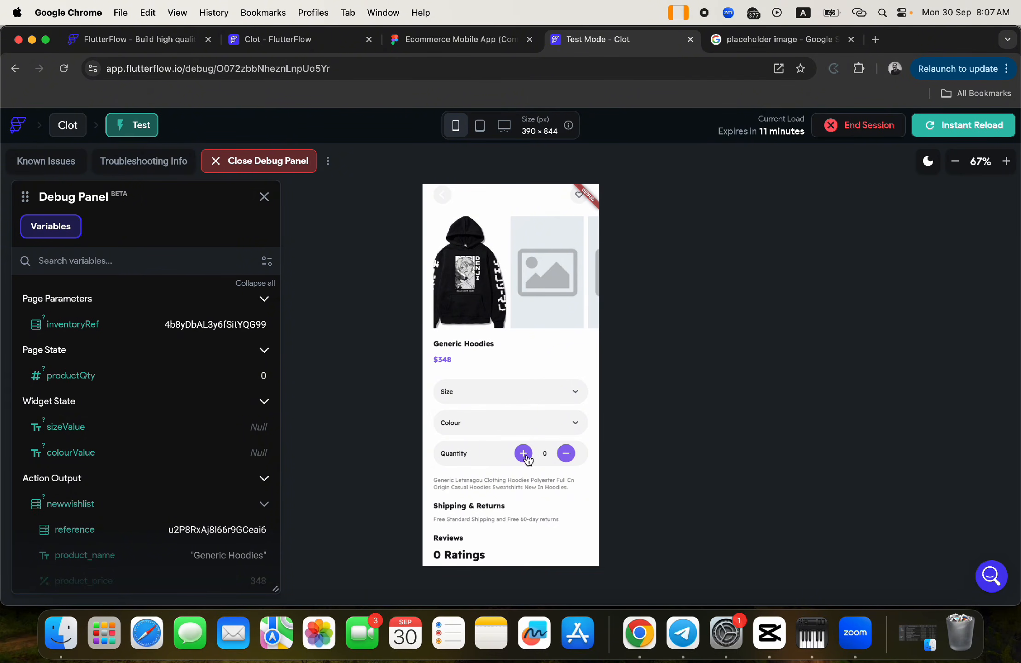
click(276, 39)
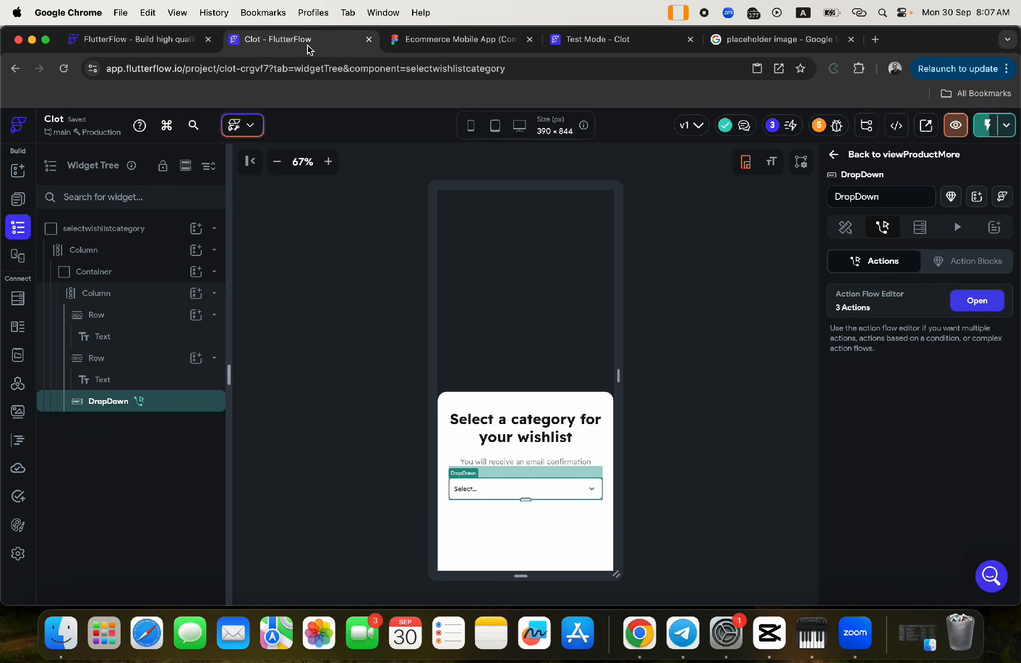
click(17, 199)
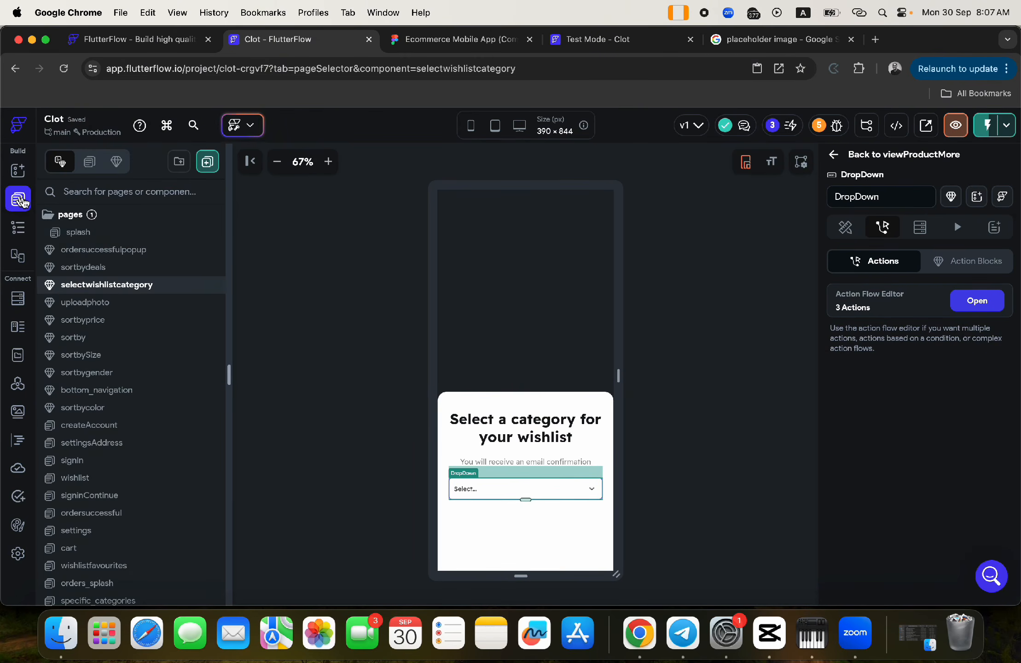
scroll(178, 507, down, 10)
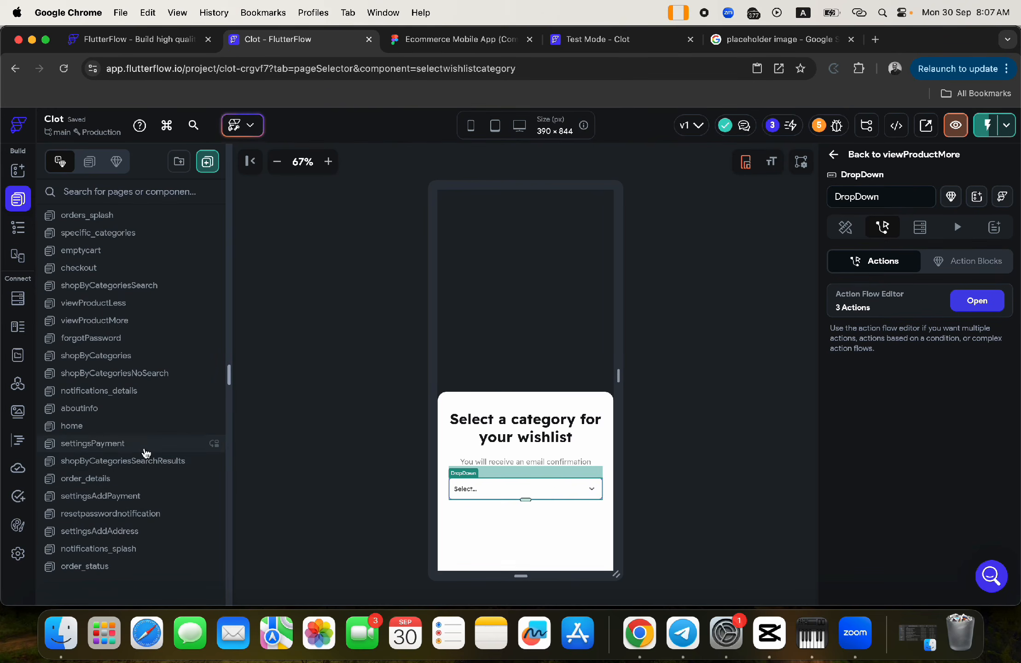
click(113, 321)
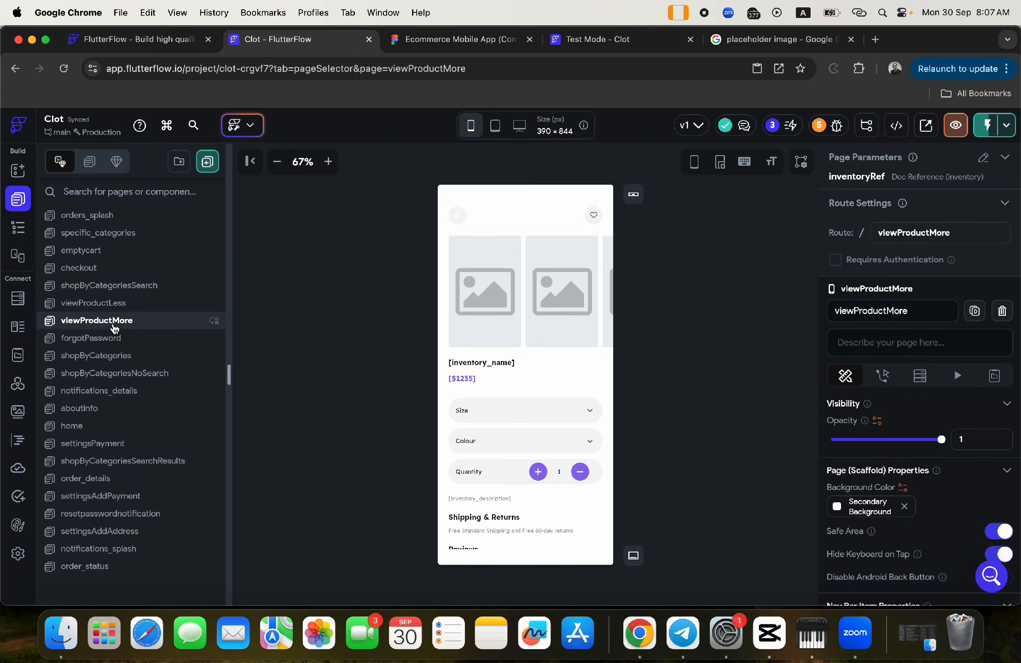
click(595, 216)
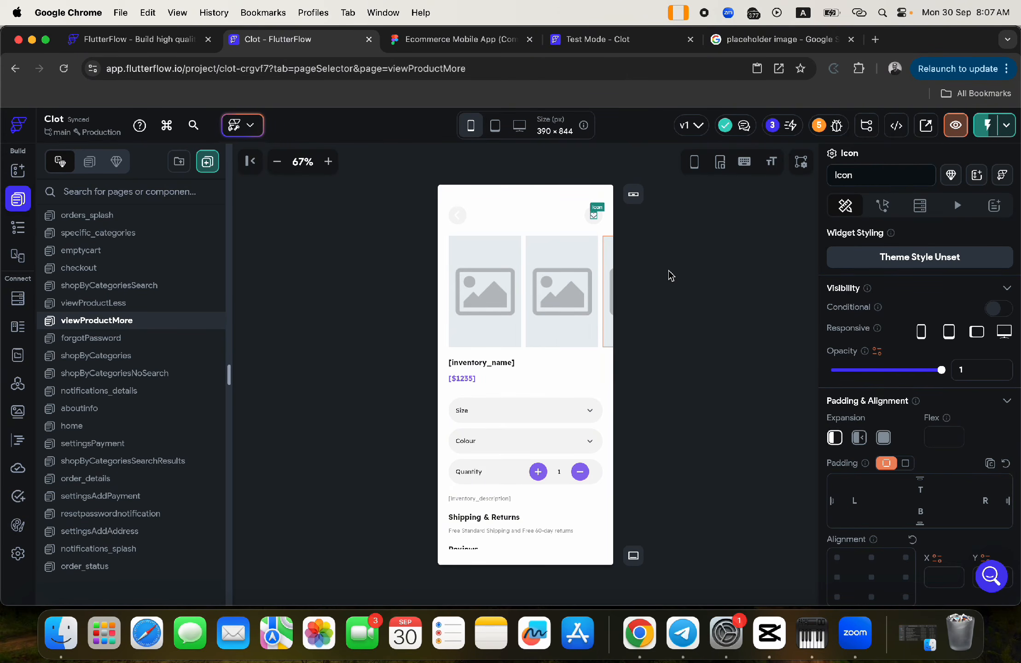
scroll(926, 382, down, 10)
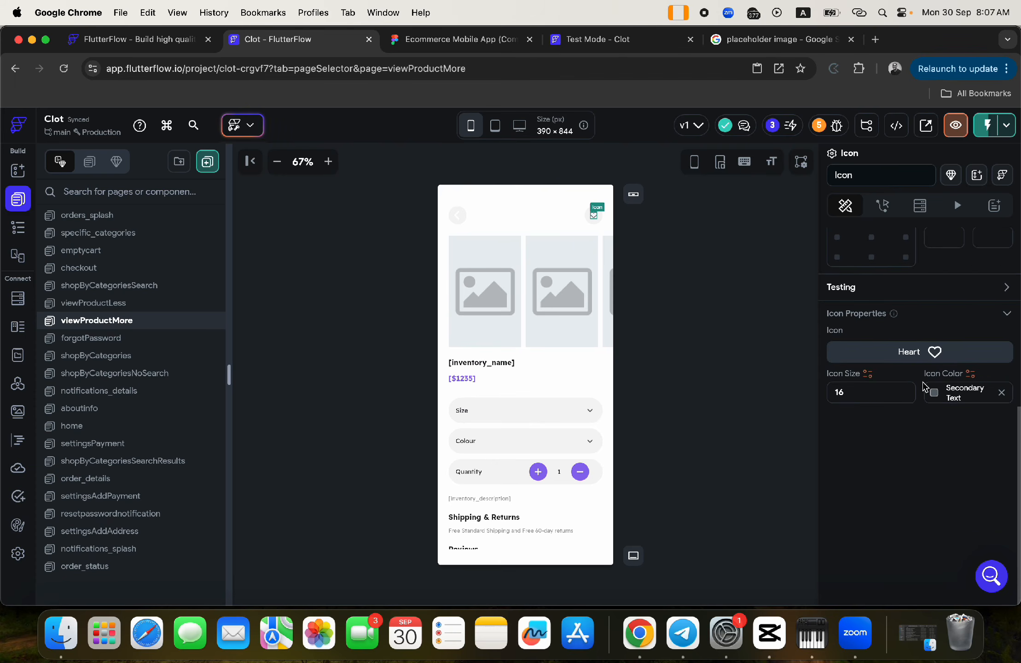
scroll(923, 386, up, 6)
scroll(914, 387, down, 5)
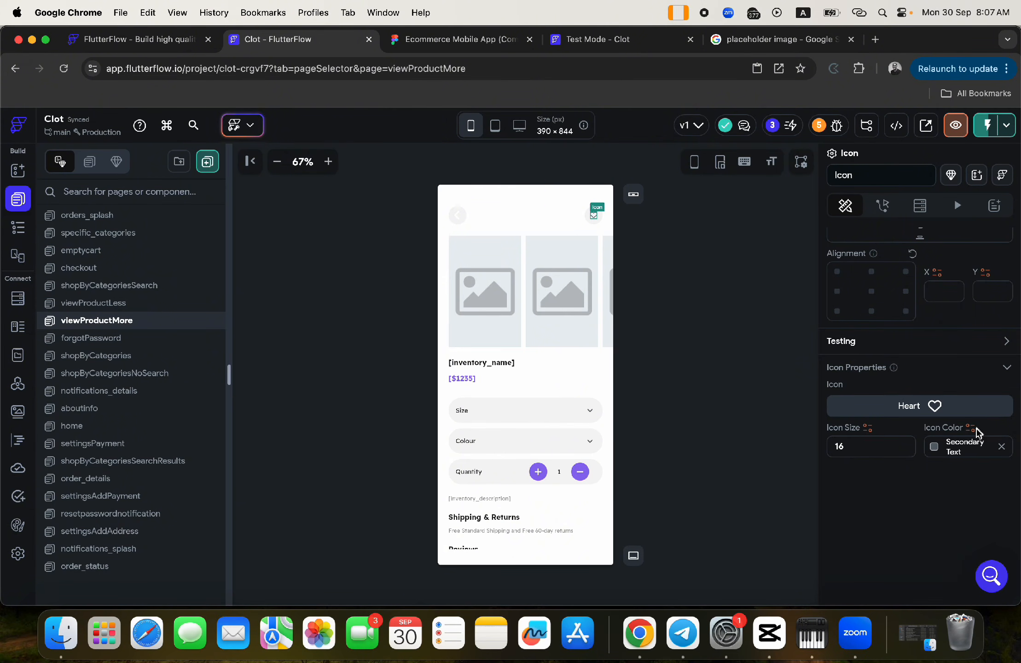
click(940, 452)
click(957, 428)
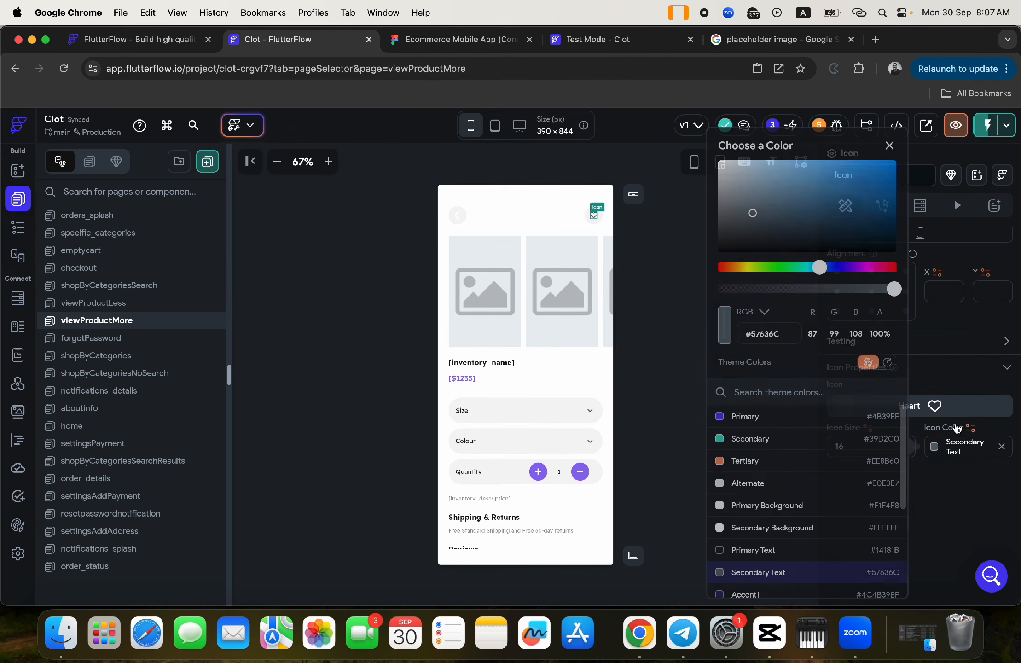
click(970, 428)
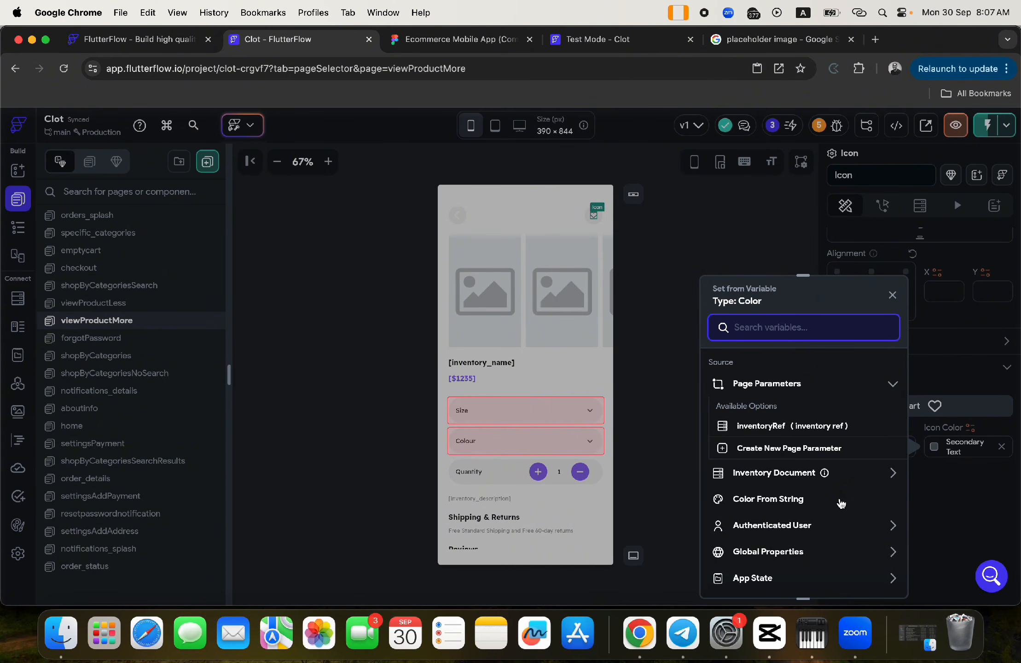
scroll(841, 503, down, 4)
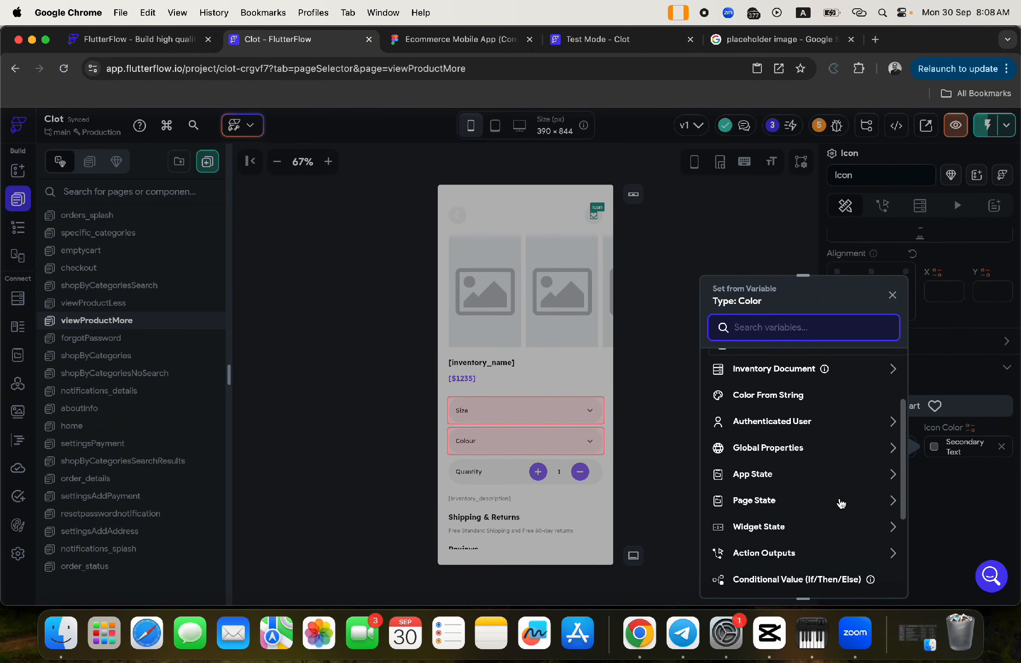
scroll(838, 497, up, 3)
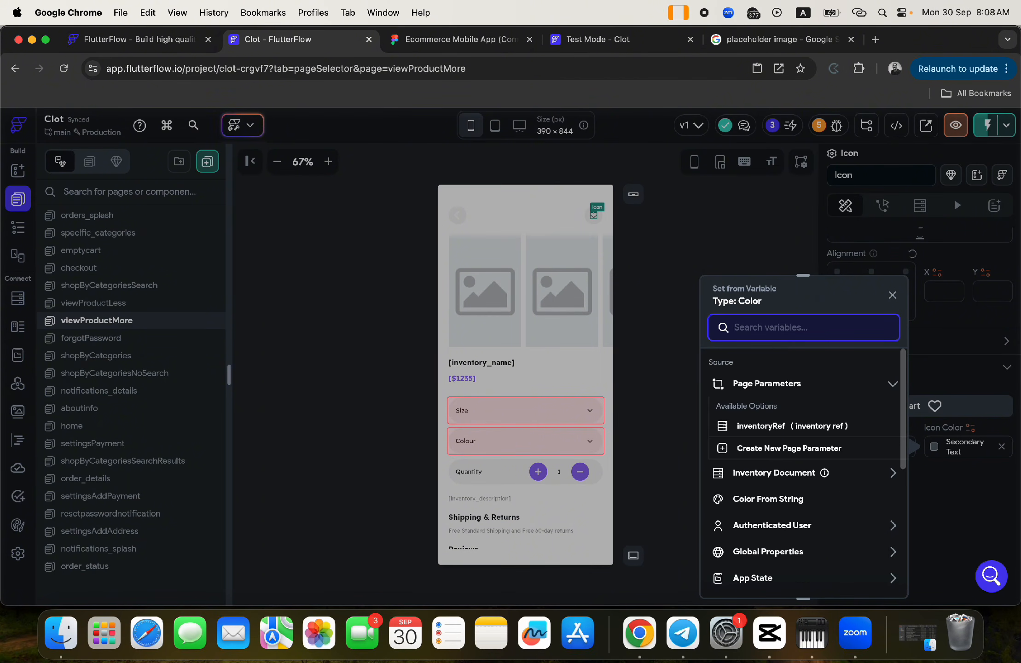
scroll(833, 488, down, 5)
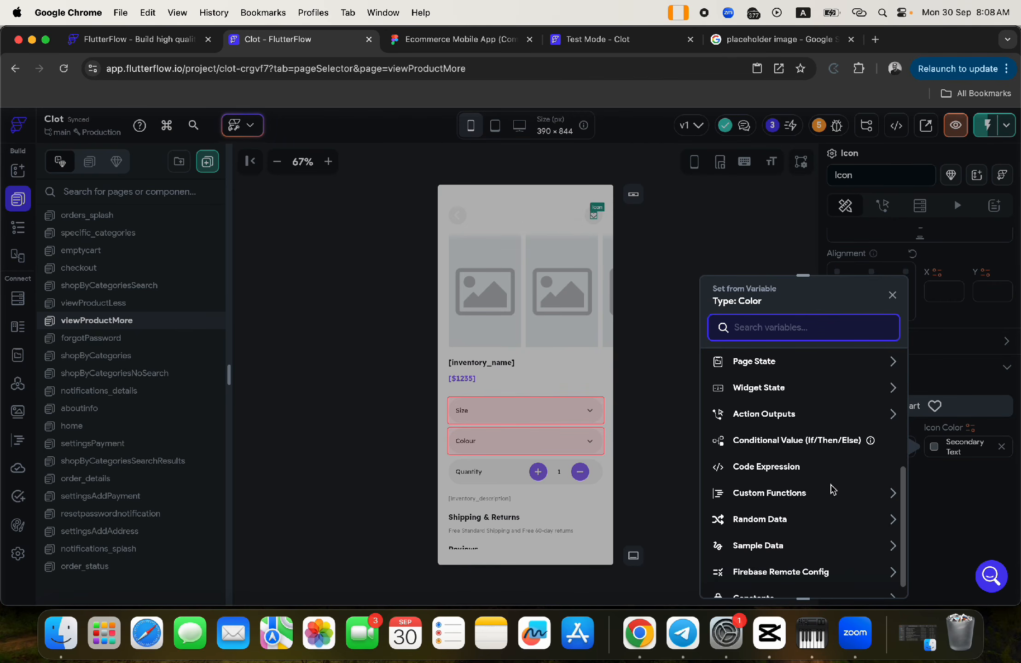
click(773, 441)
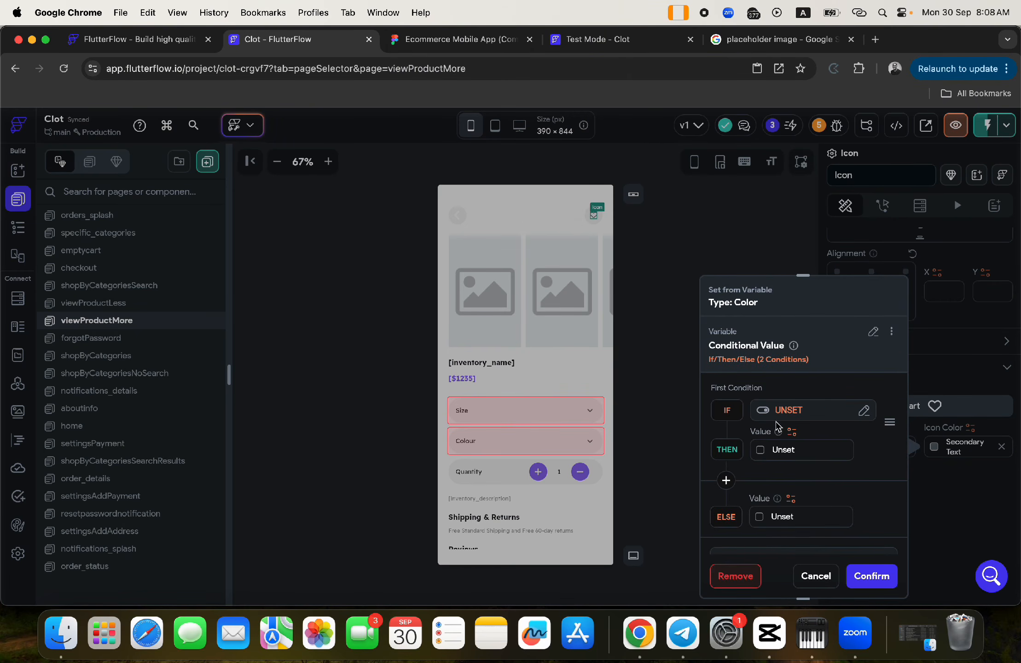
click(787, 411)
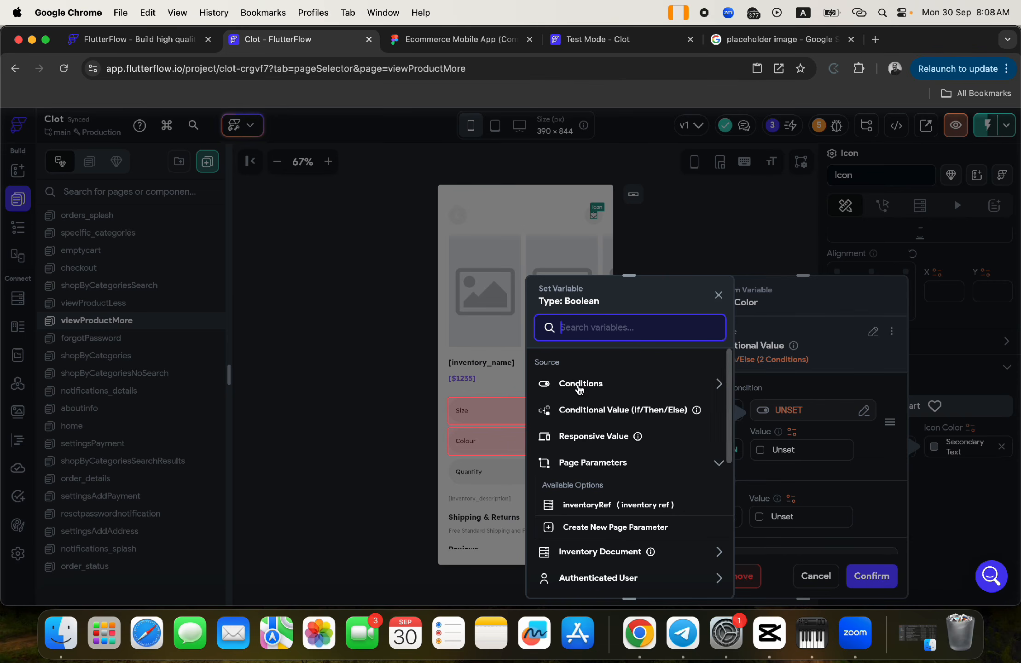
click(580, 387)
click(581, 427)
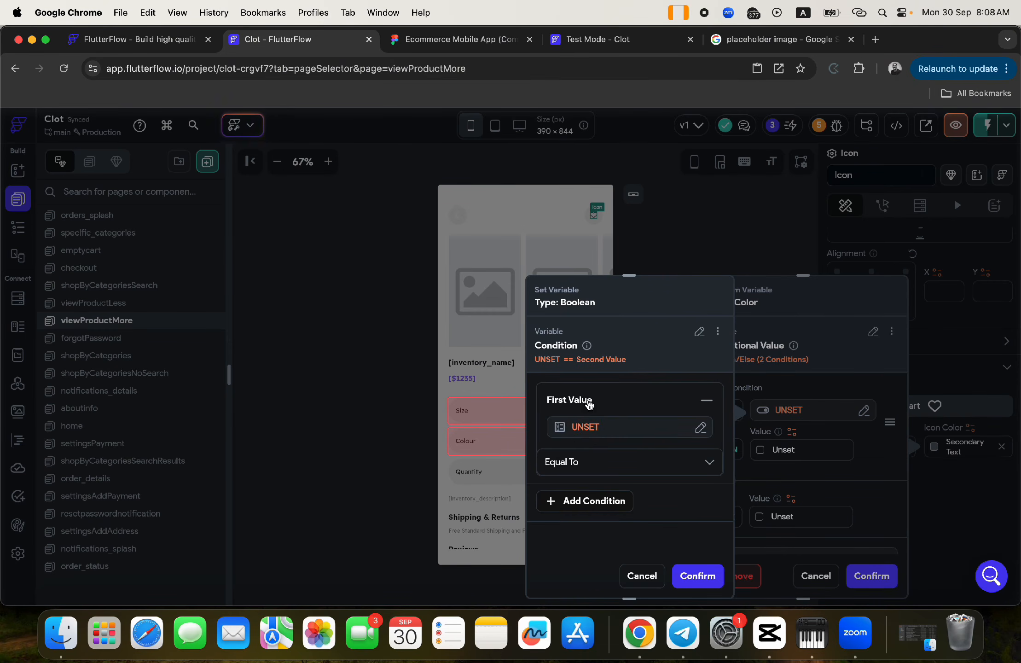
click(589, 426)
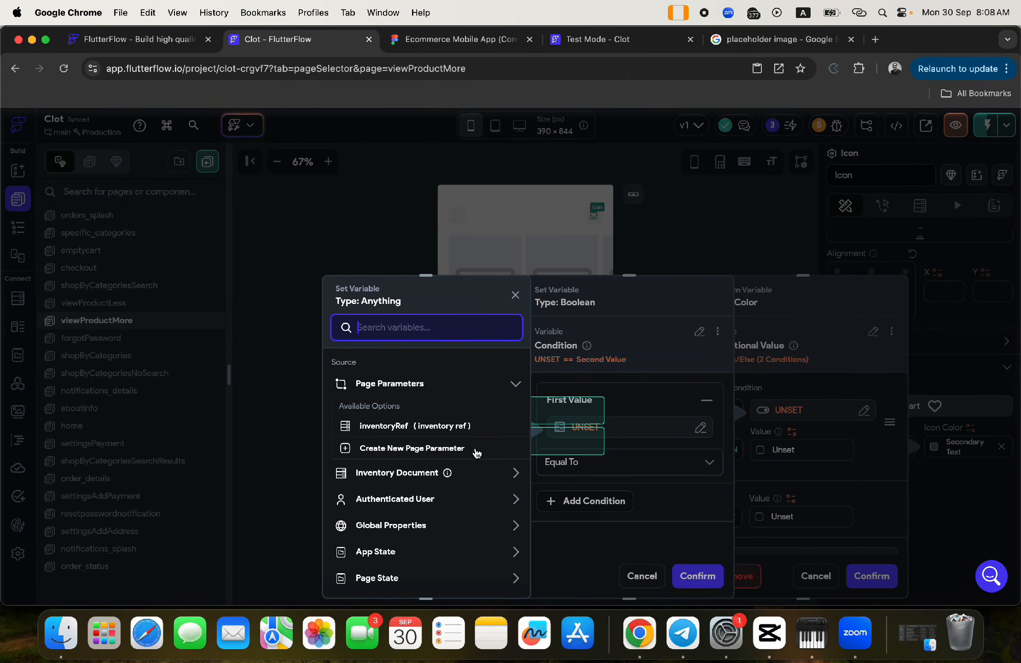
click(536, 311)
click(677, 577)
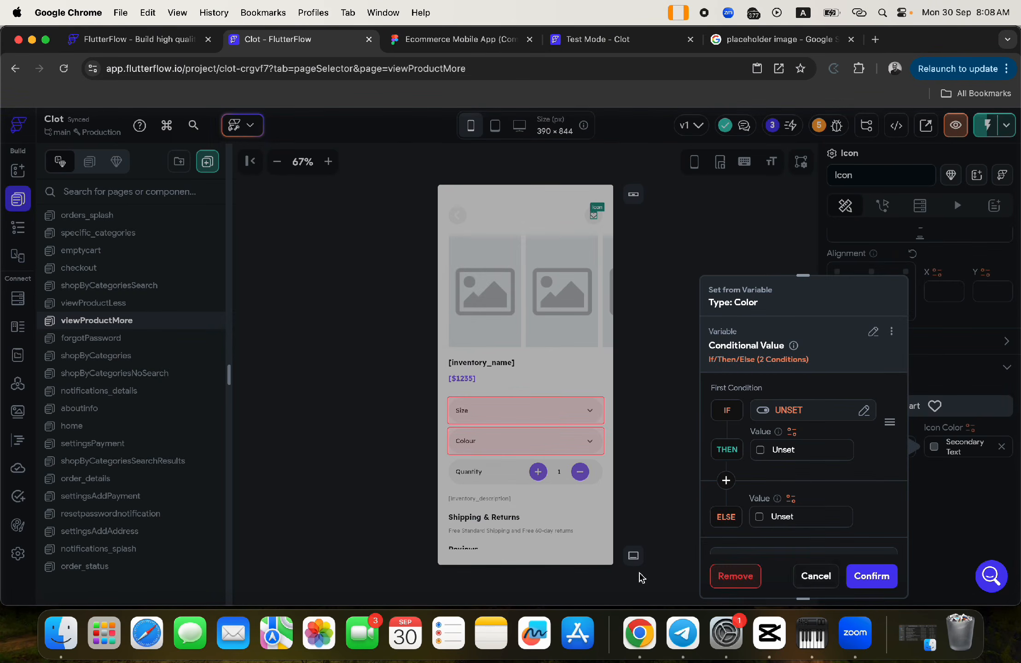
click(820, 576)
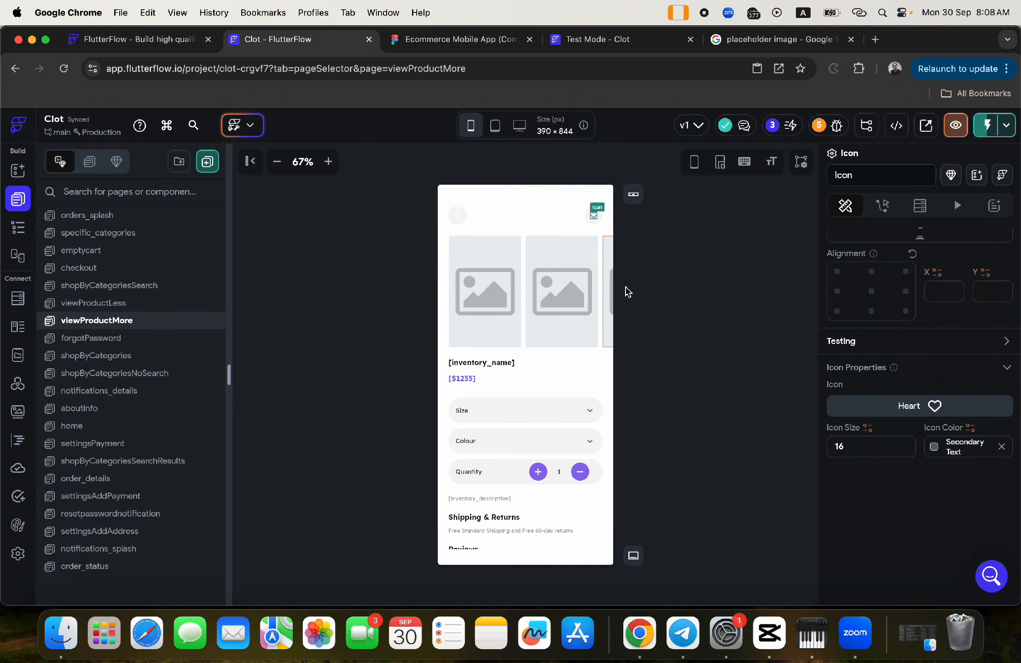
- Select the Container wrapping the heart icon in the widget tree, then open the Firestore settings
click(593, 222)
click(17, 229)
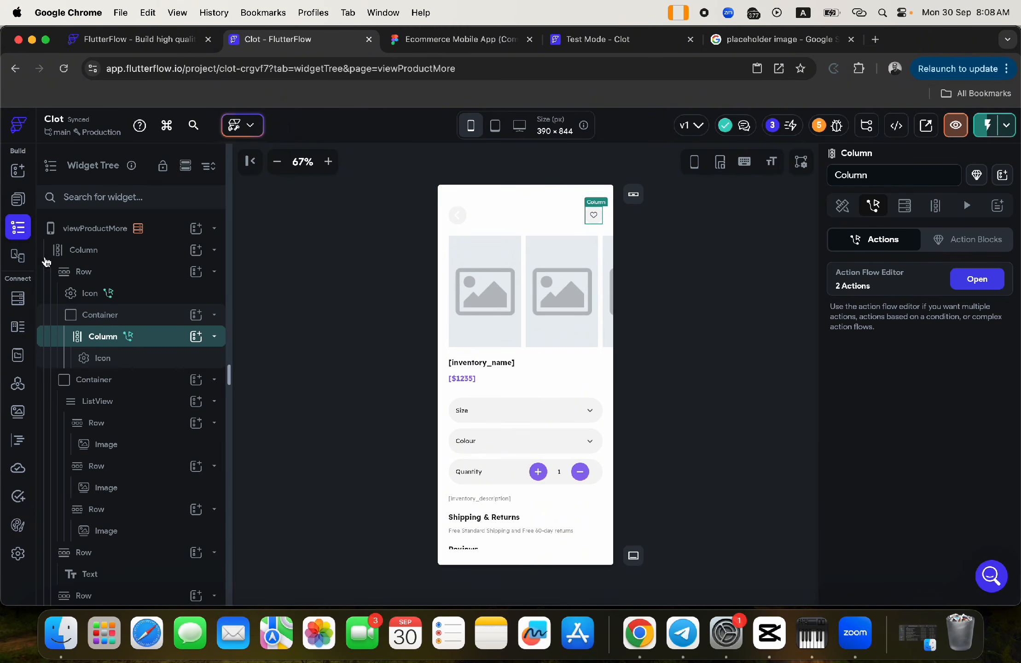
click(141, 317)
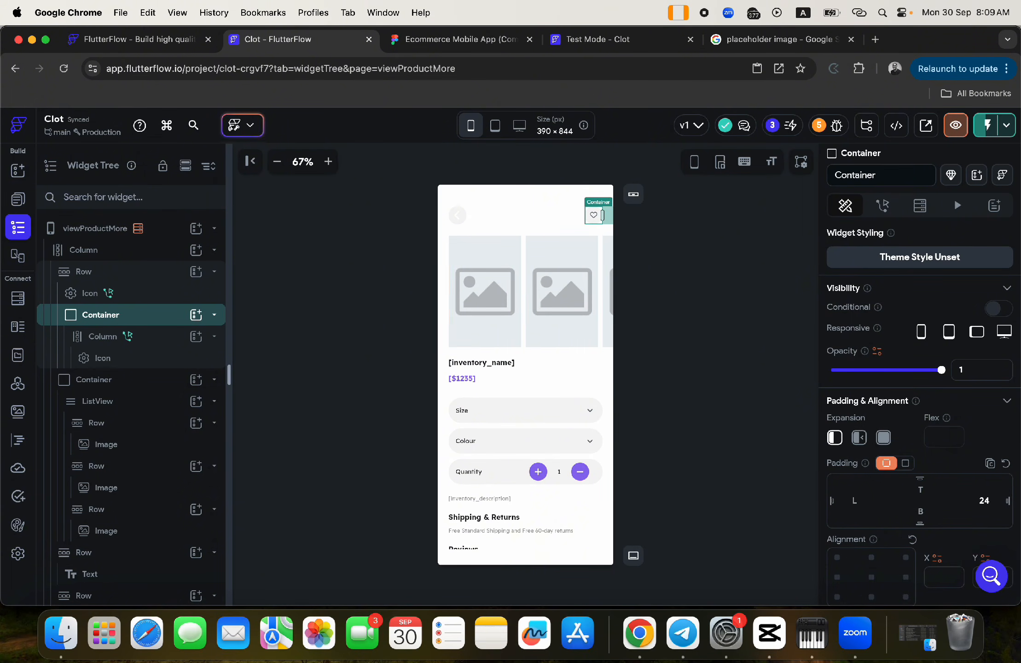
click(17, 304)
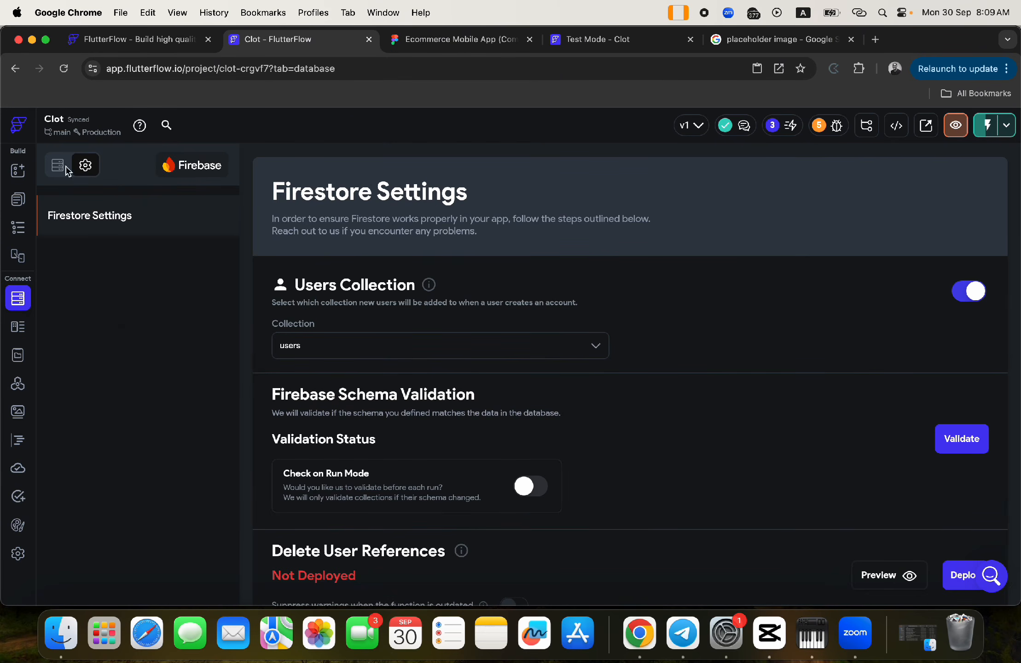
- Add a 'wishlisters' field to inventory as a list of Document References to Users, then return to the page
click(59, 166)
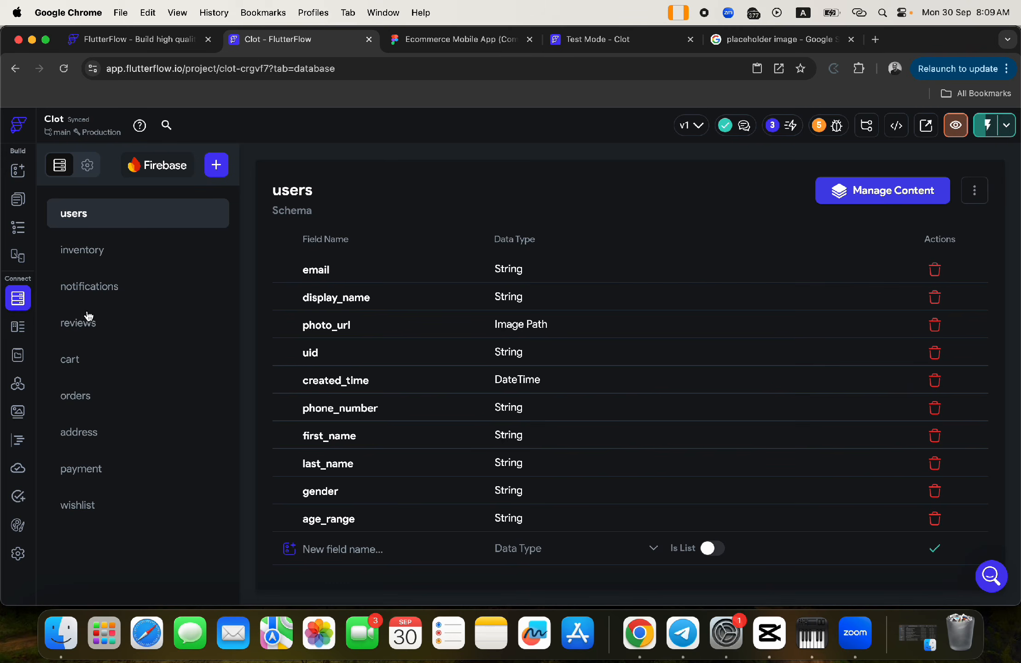
click(88, 252)
scroll(395, 514, down, 3)
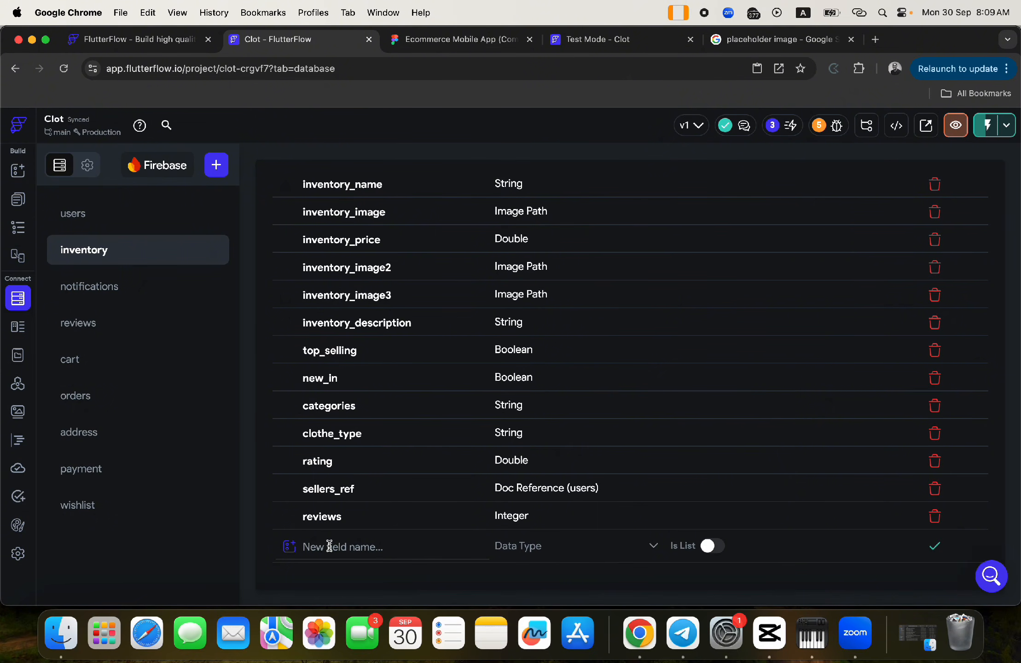
text(wishlisters)
click(534, 548)
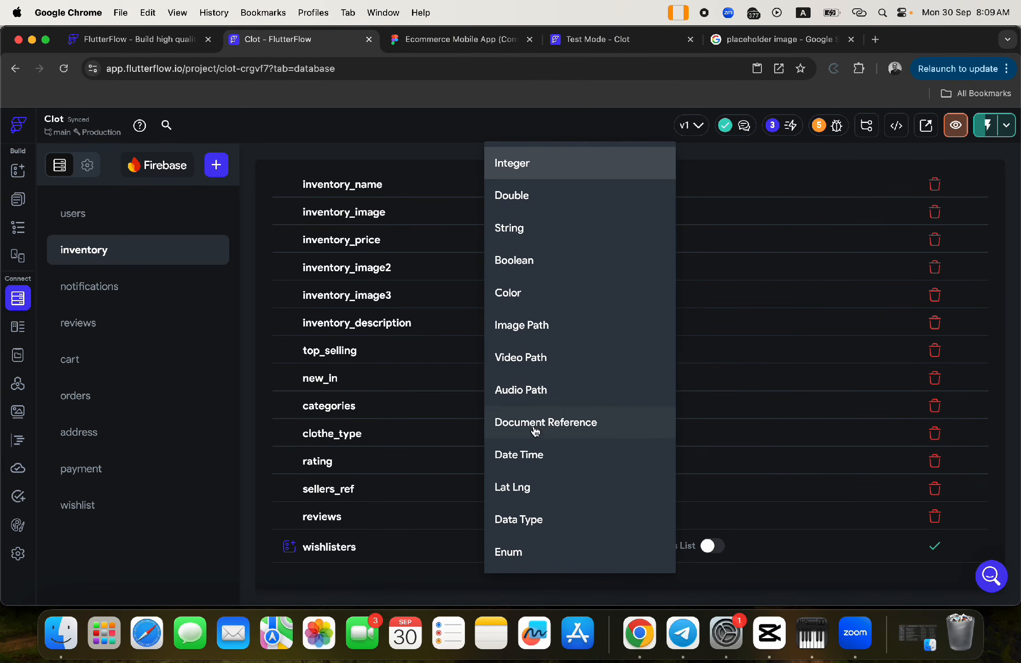
click(535, 432)
click(709, 556)
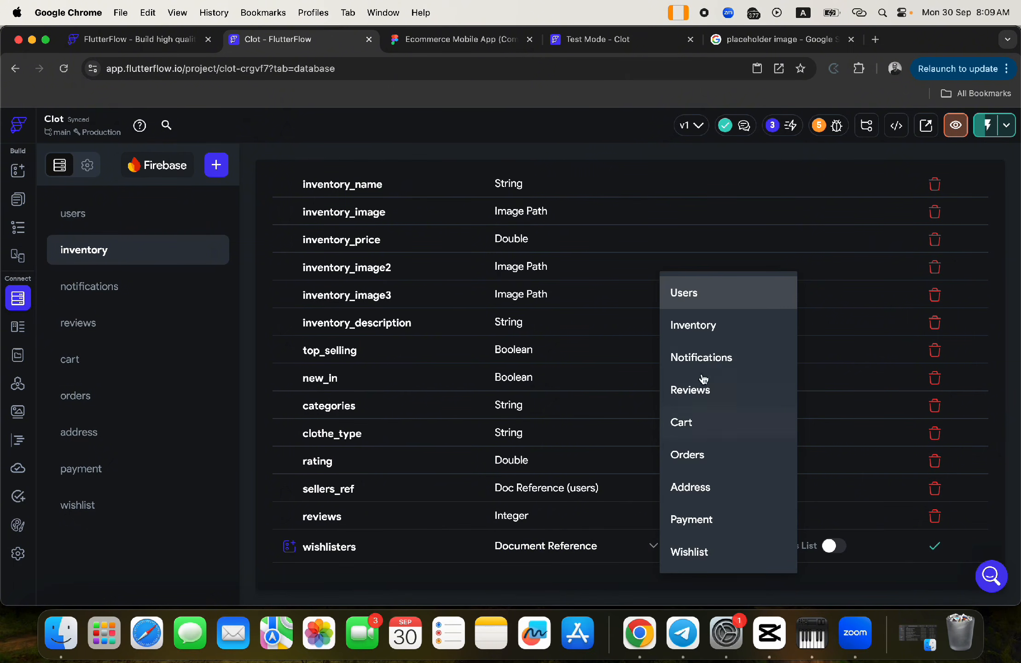
click(684, 293)
click(832, 546)
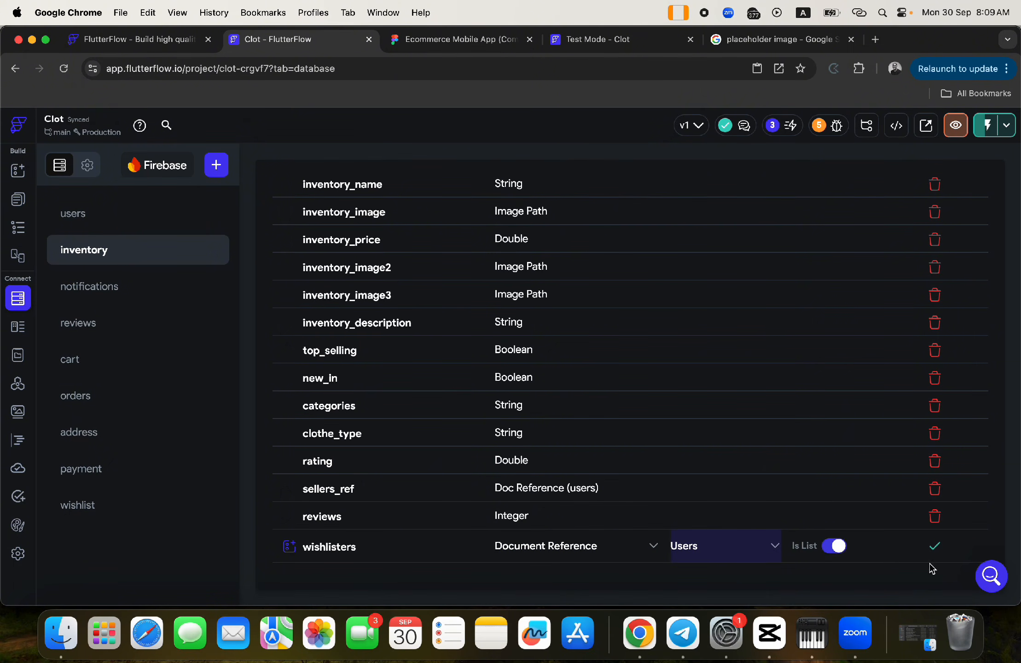
click(936, 546)
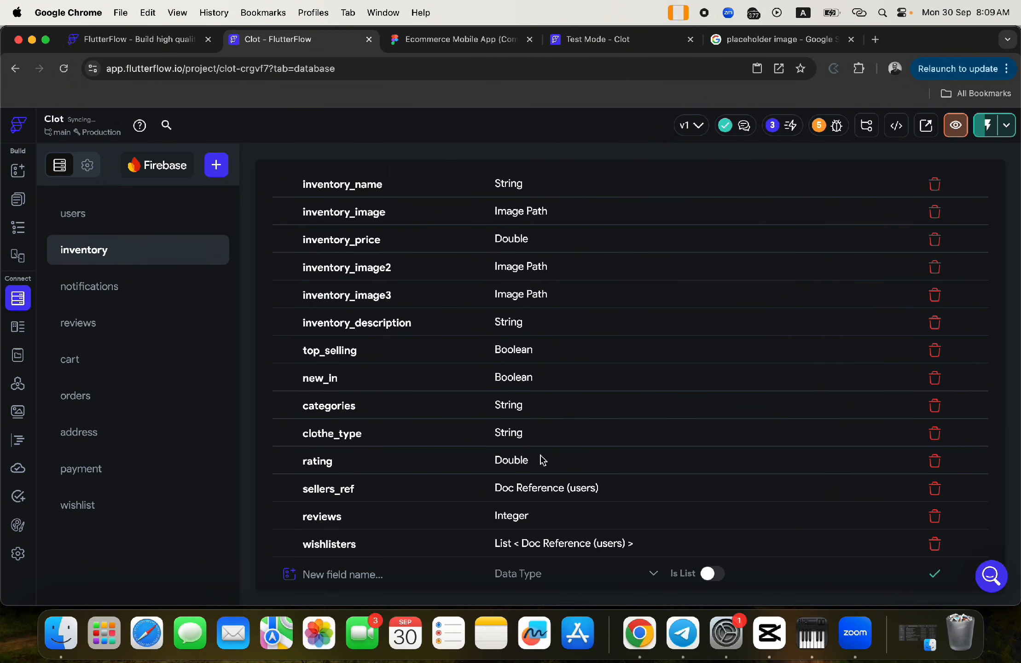
click(17, 227)
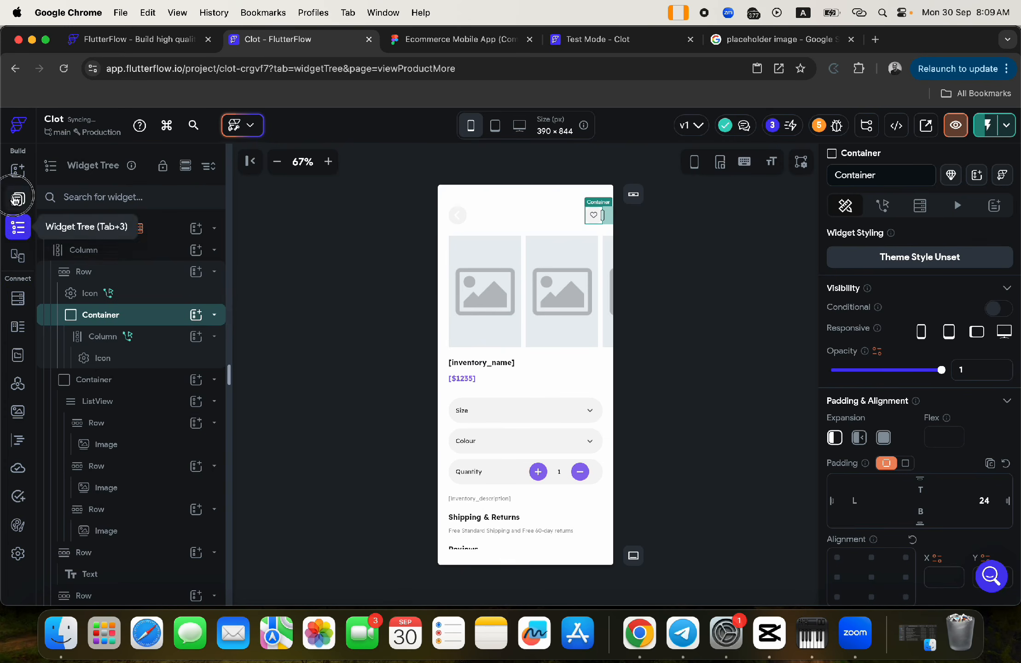
- Select the heart icon on the product page and set its Icon Color to a Conditional Value (If/Then/Else)
click(17, 199)
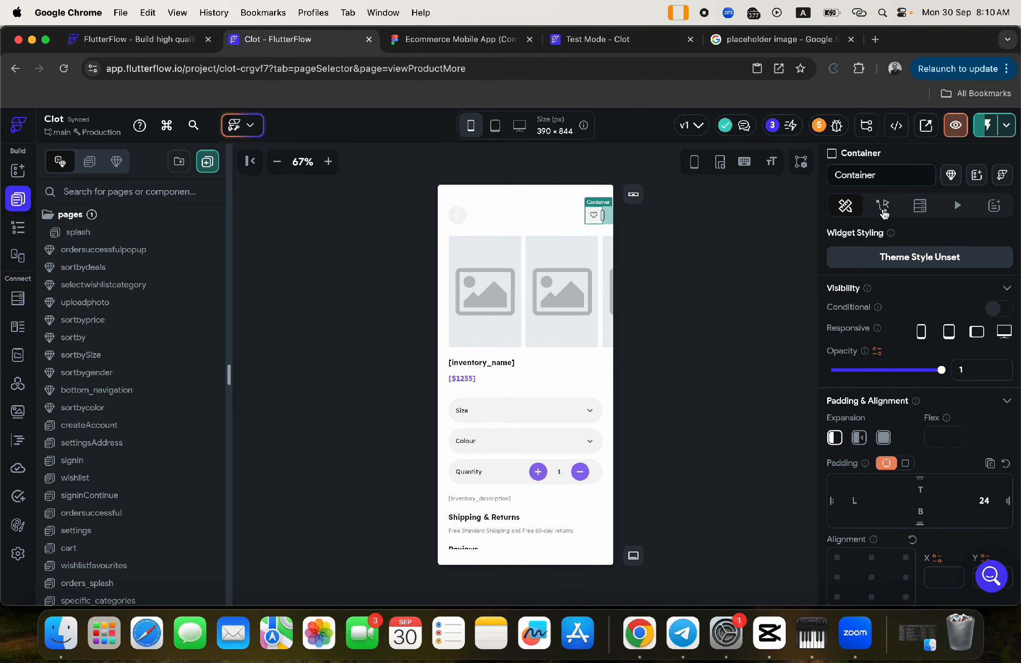
scroll(953, 456, down, 10)
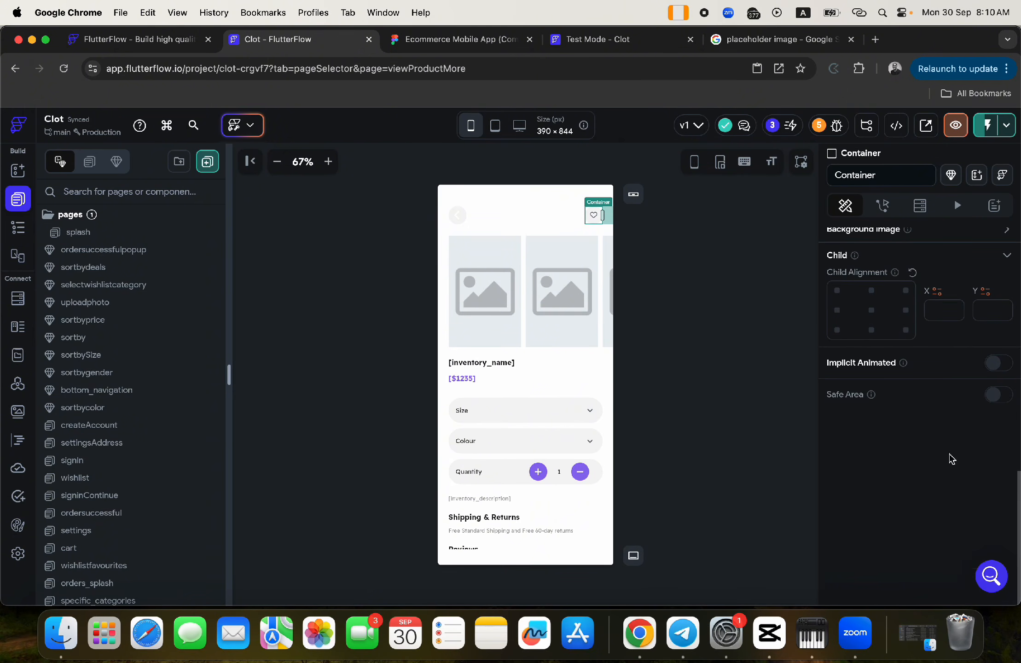
scroll(962, 345, up, 10)
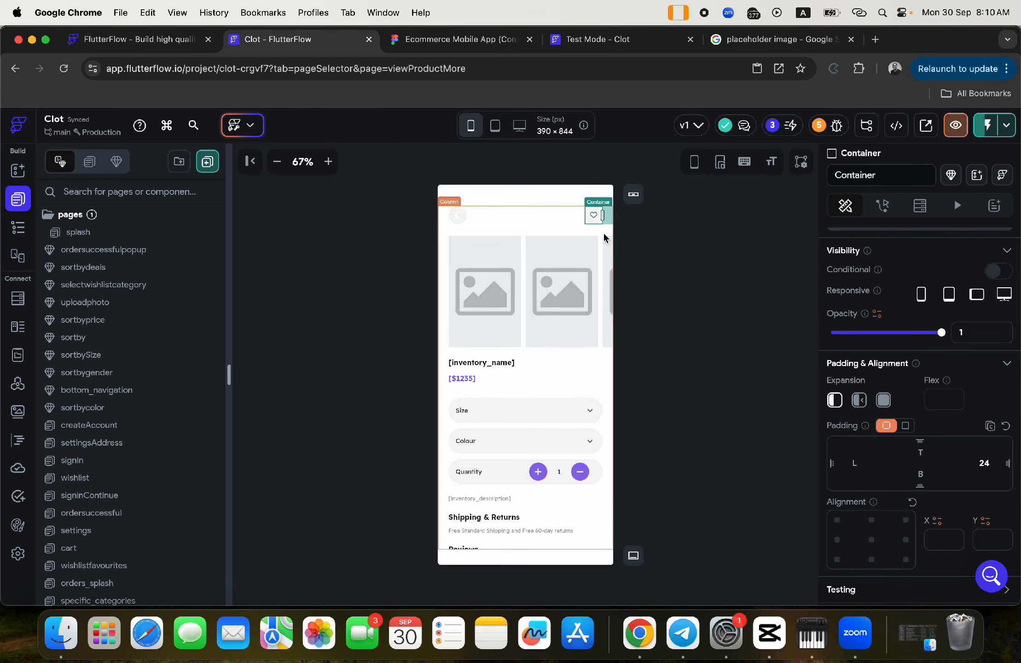
click(595, 215)
scroll(898, 429, down, 6)
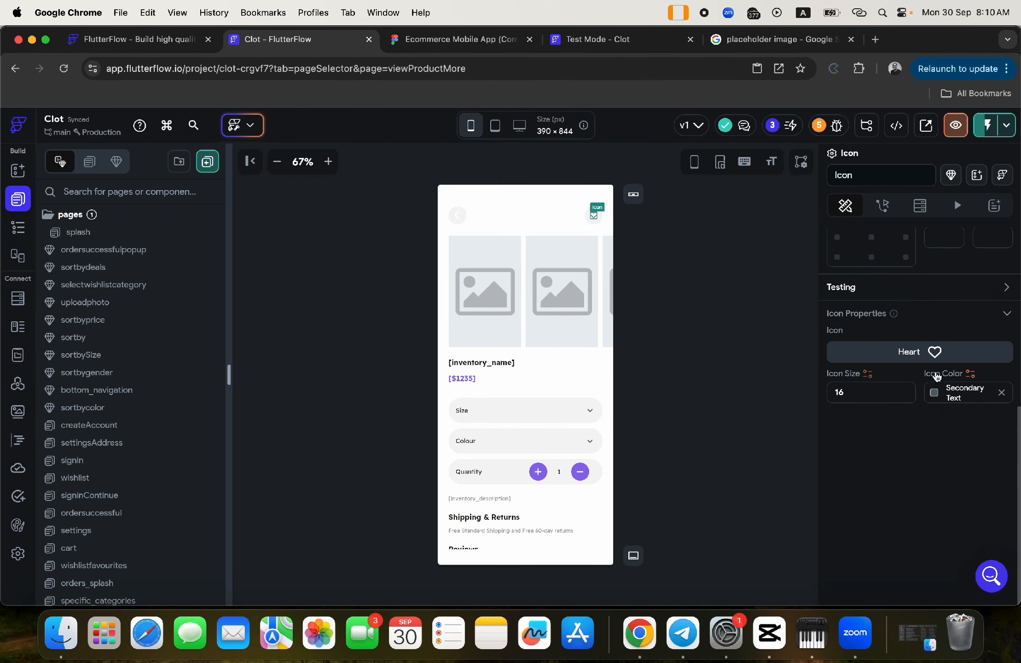
click(933, 392)
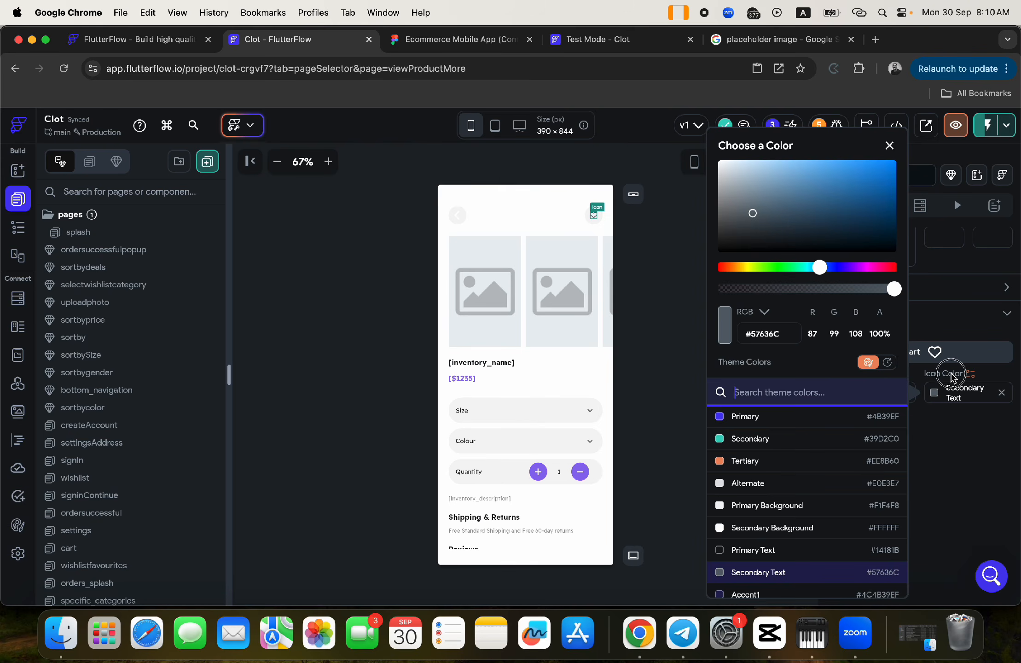
click(970, 374)
scroll(786, 544, down, 8)
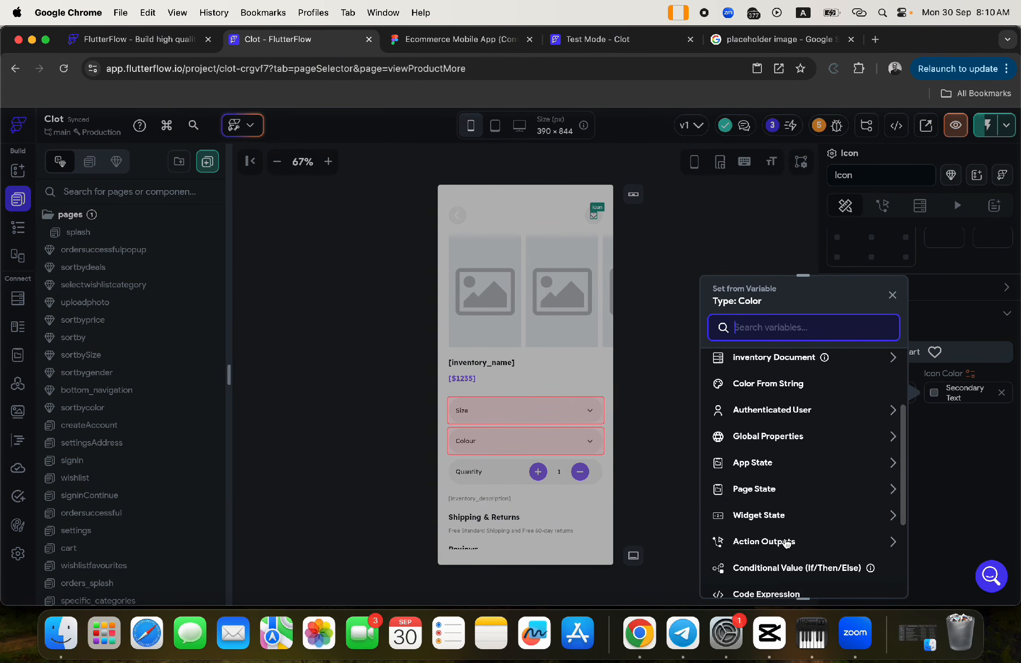
click(764, 421)
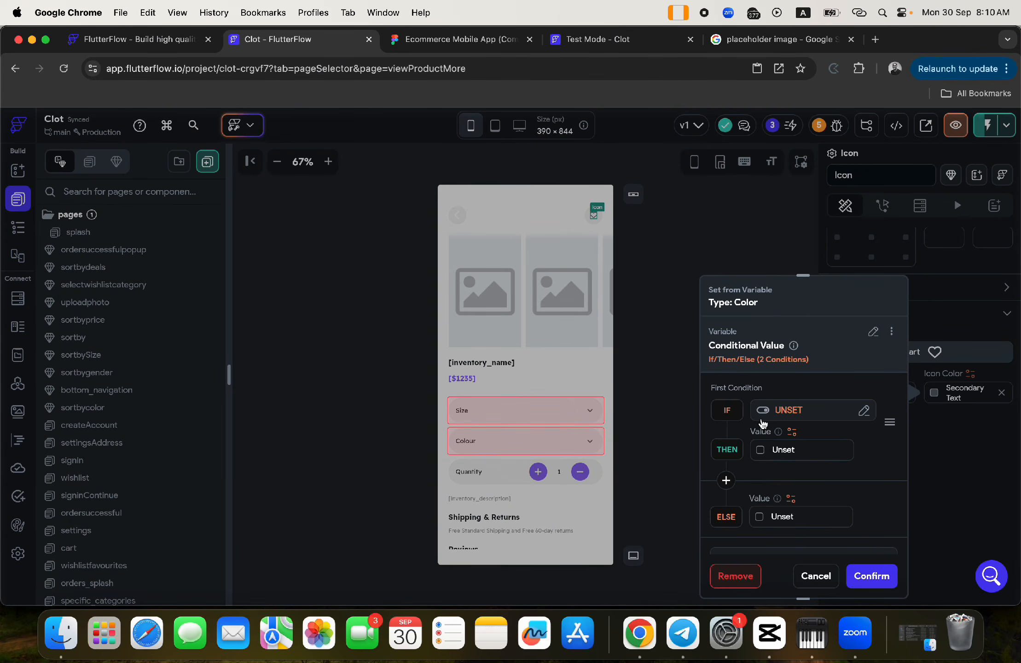
- Start a single IF condition and try Inventory Document > wishlisters as its first value, which is rejected
click(783, 411)
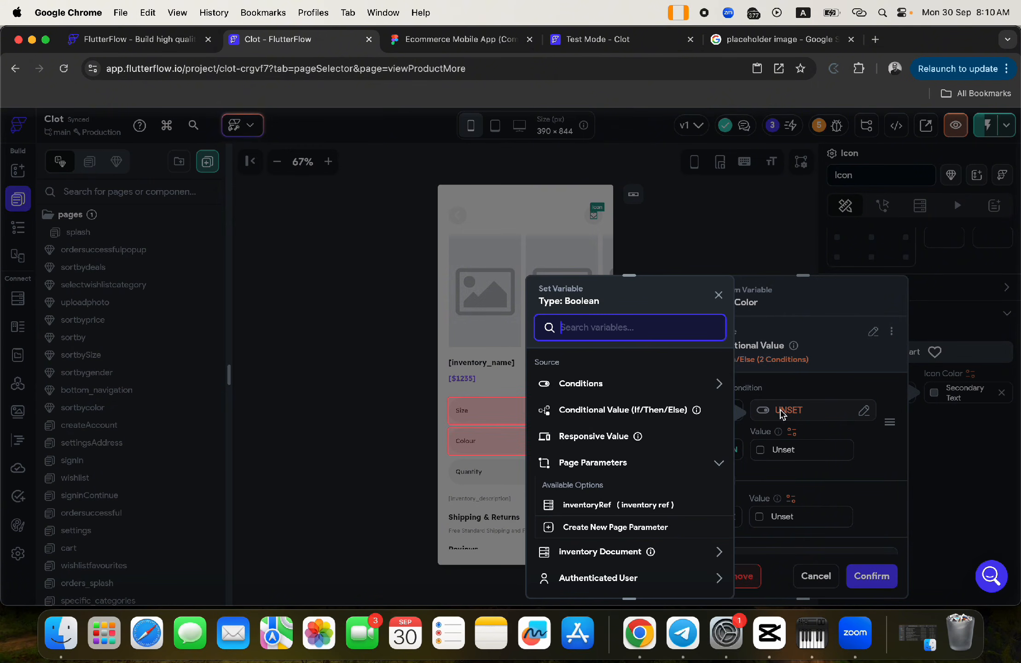
click(577, 386)
click(577, 426)
click(596, 401)
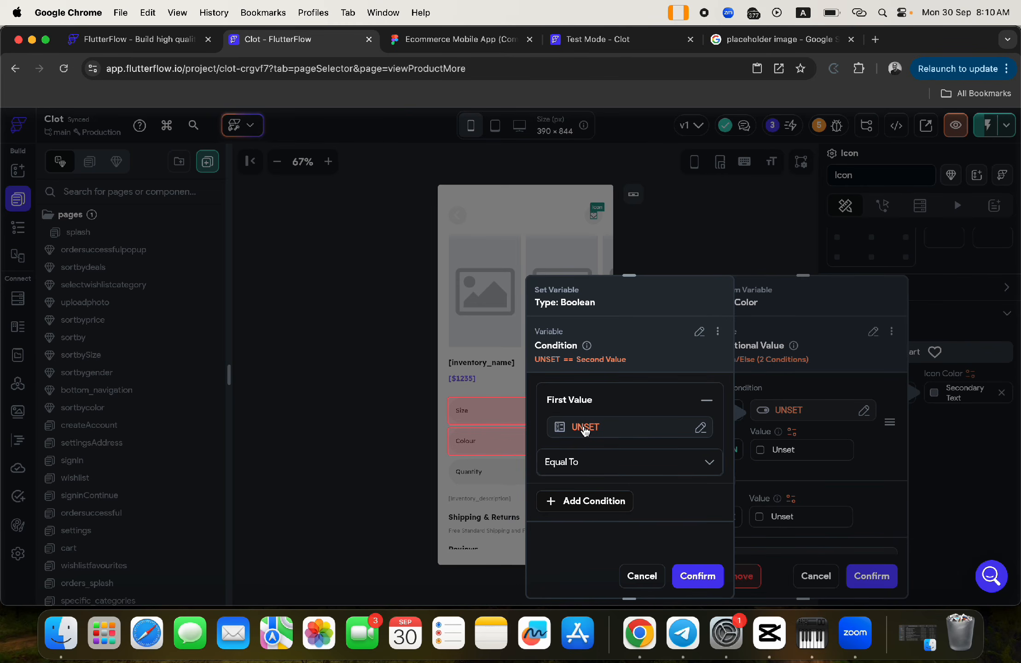
click(585, 428)
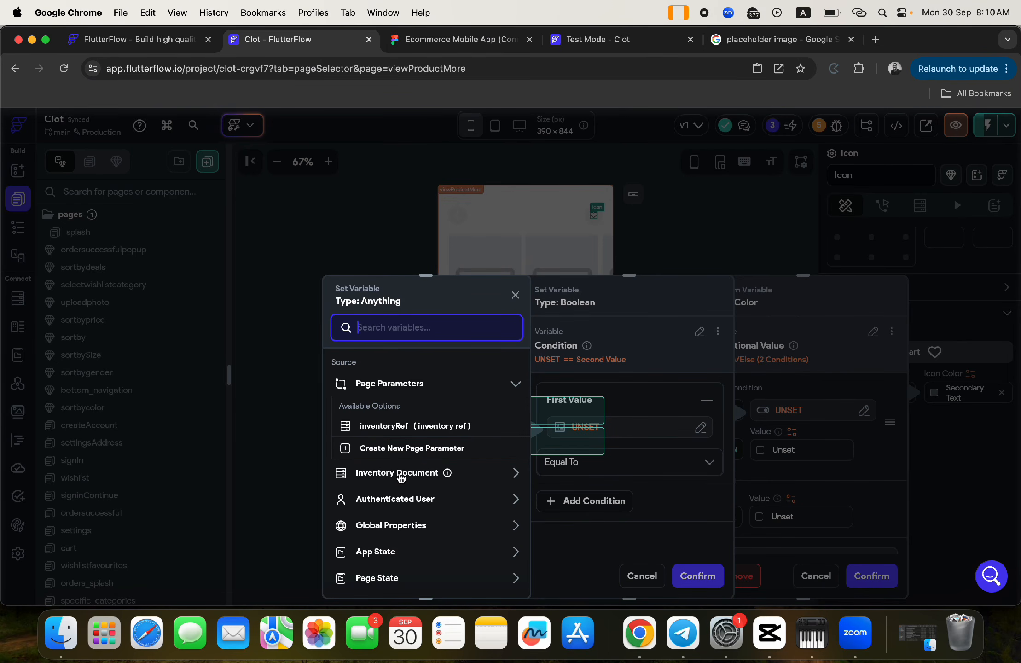
click(401, 477)
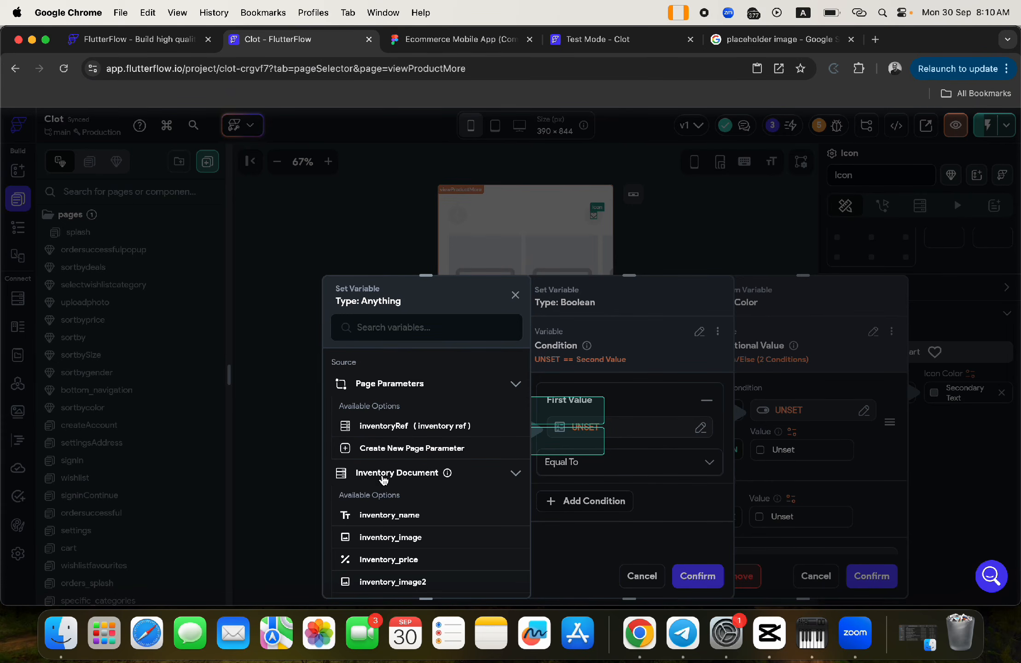
scroll(432, 505, down, 10)
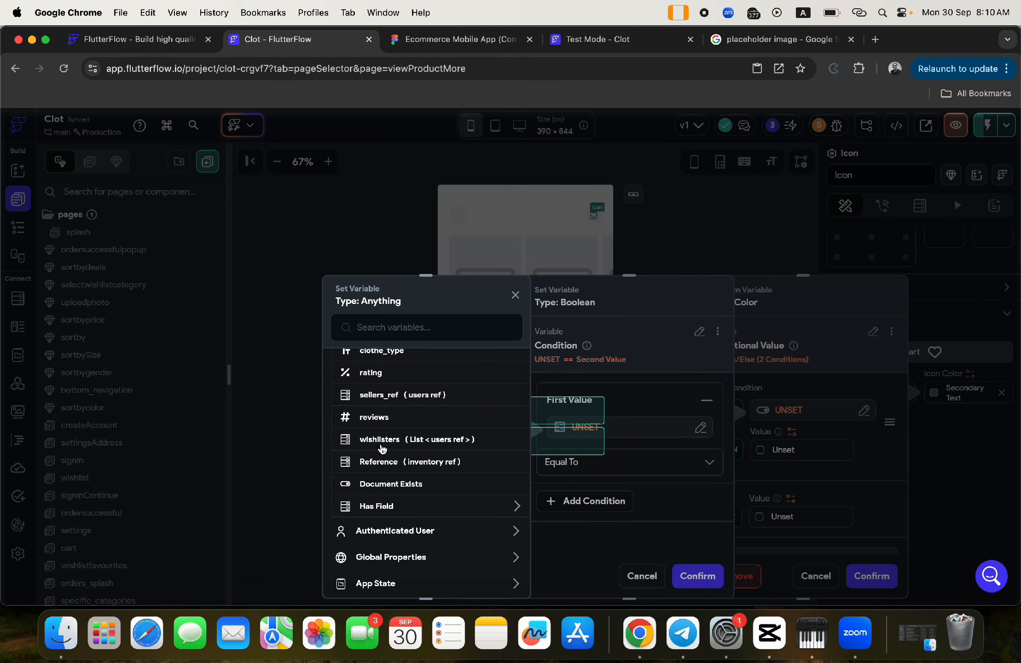
click(380, 443)
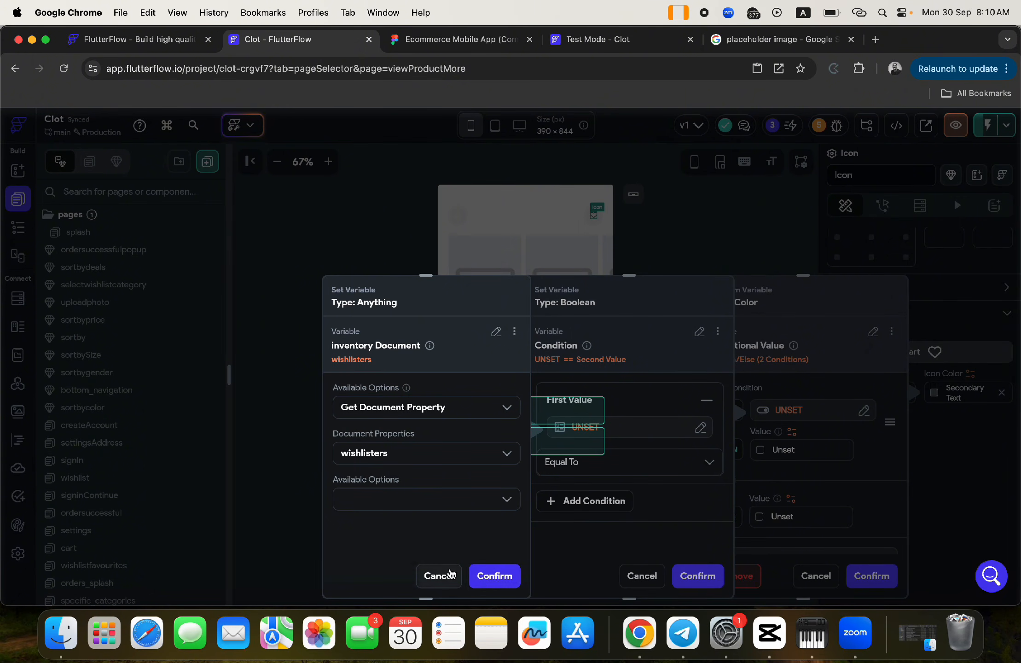
click(494, 578)
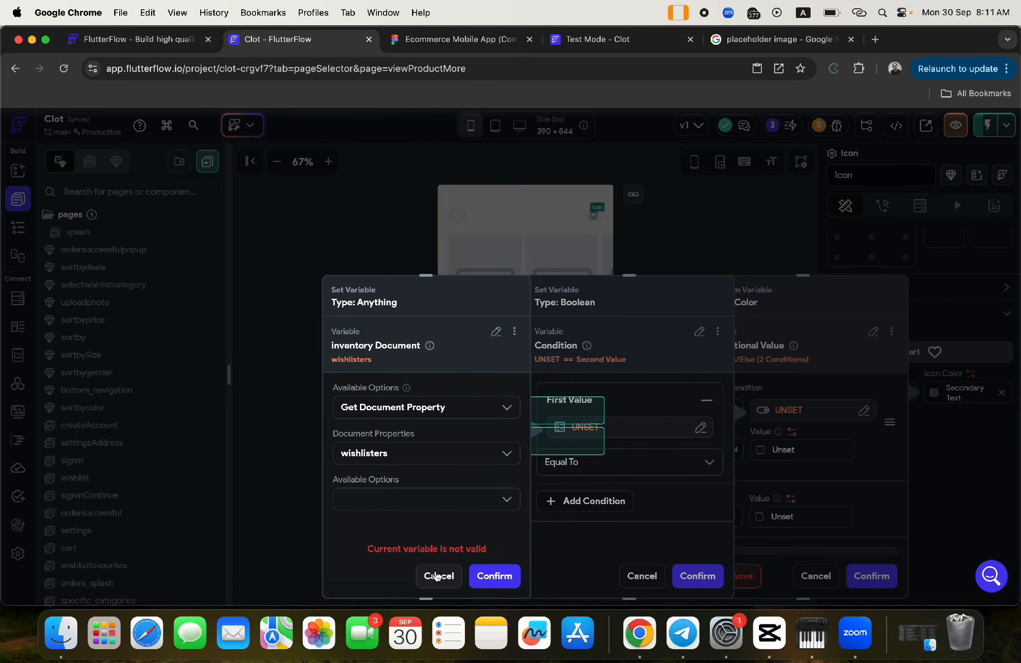
click(436, 576)
- Set the first value to the authenticated user's reference, look at the operators, then cancel the condition
click(583, 434)
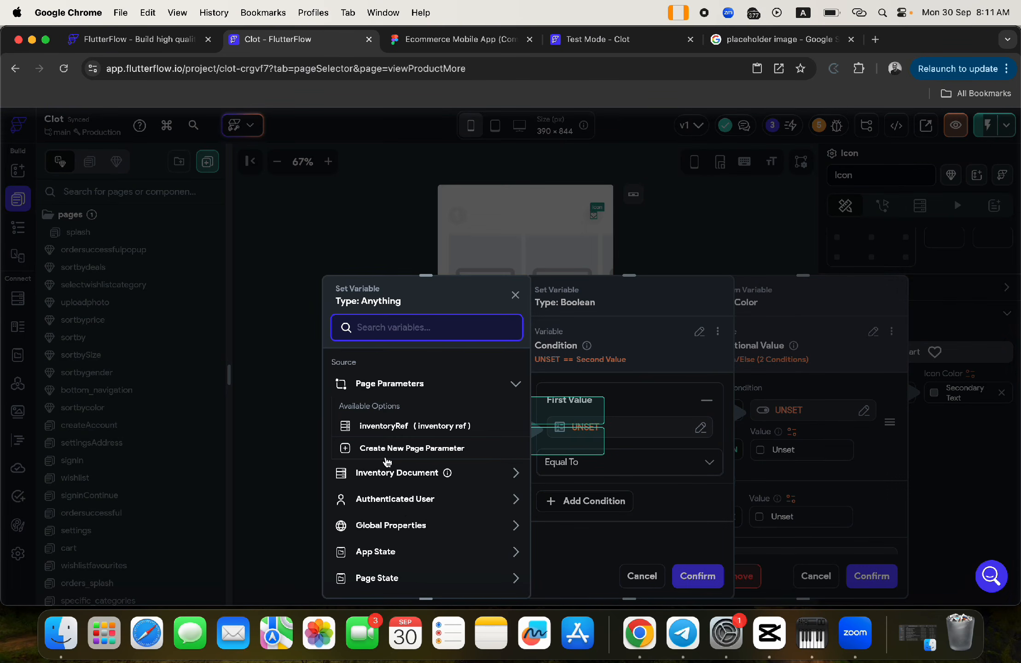
click(396, 499)
scroll(426, 553, down, 3)
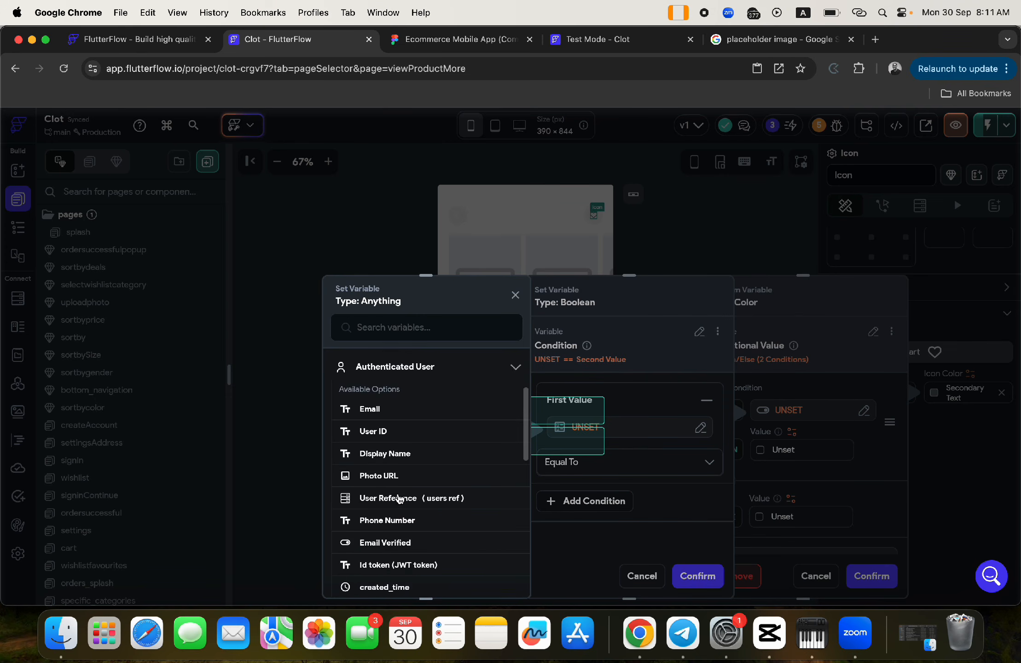
click(396, 497)
click(483, 577)
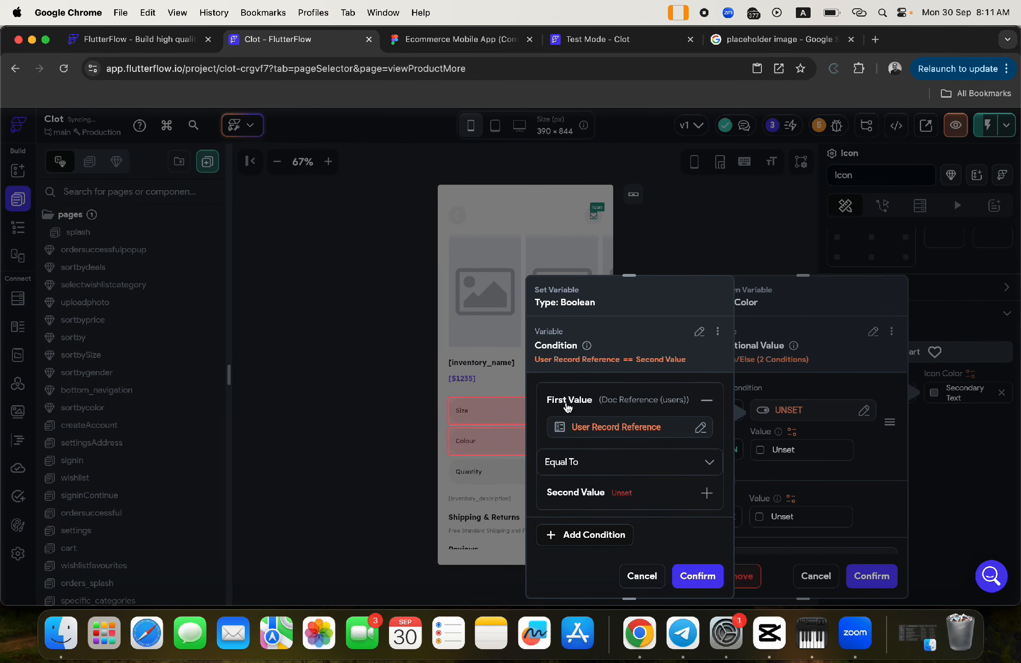
click(564, 462)
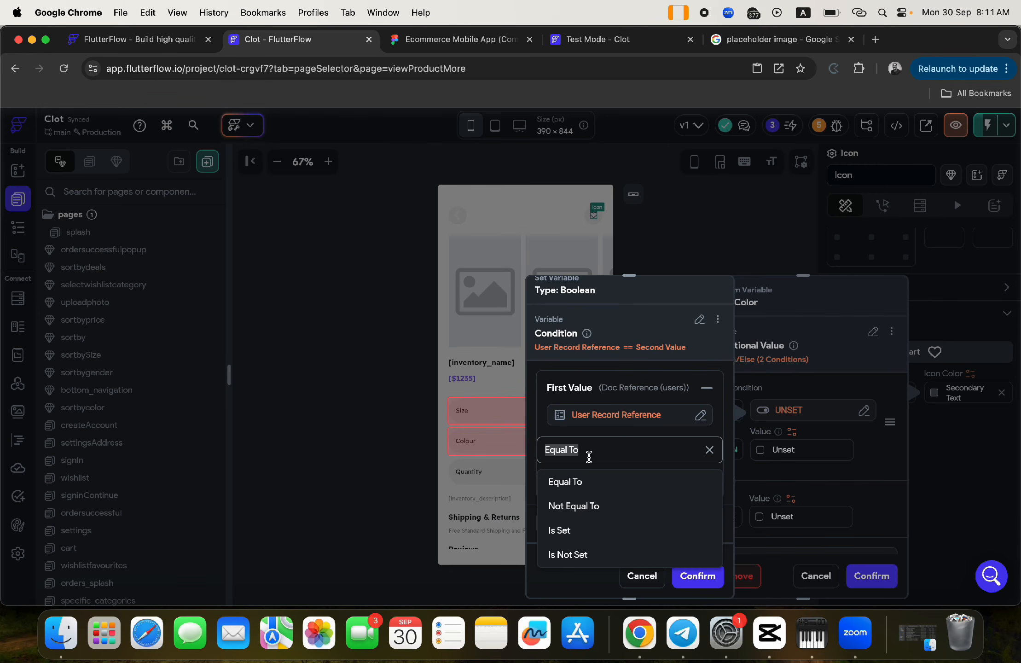
click(622, 449)
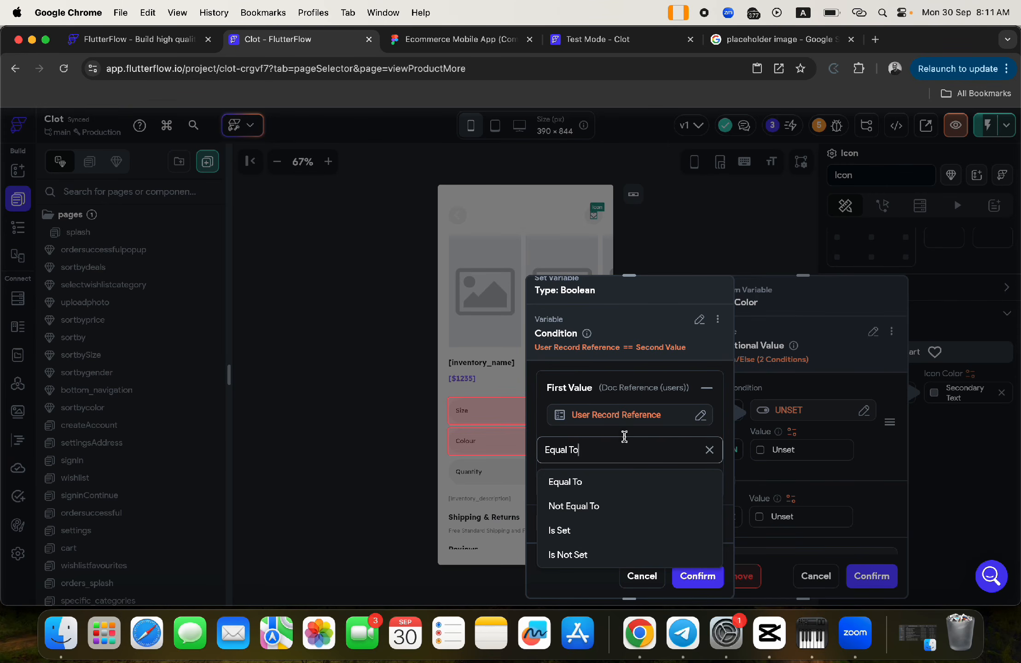
click(642, 576)
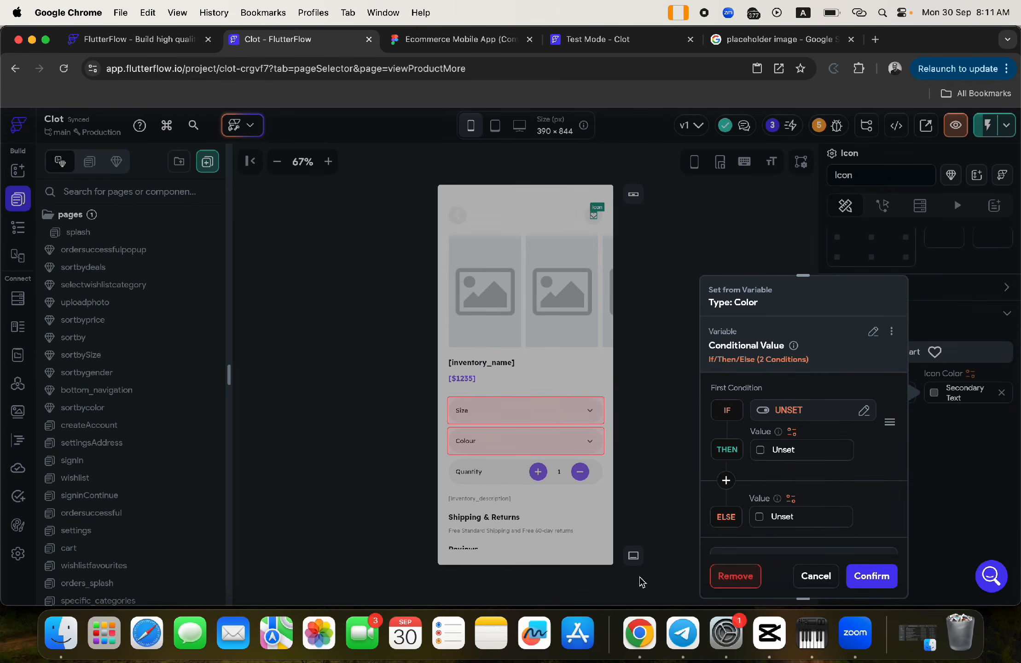
- Cancel the conditional colour, wrap the heart icon, and switch its Visibility to Conditional with the condition unset
click(815, 576)
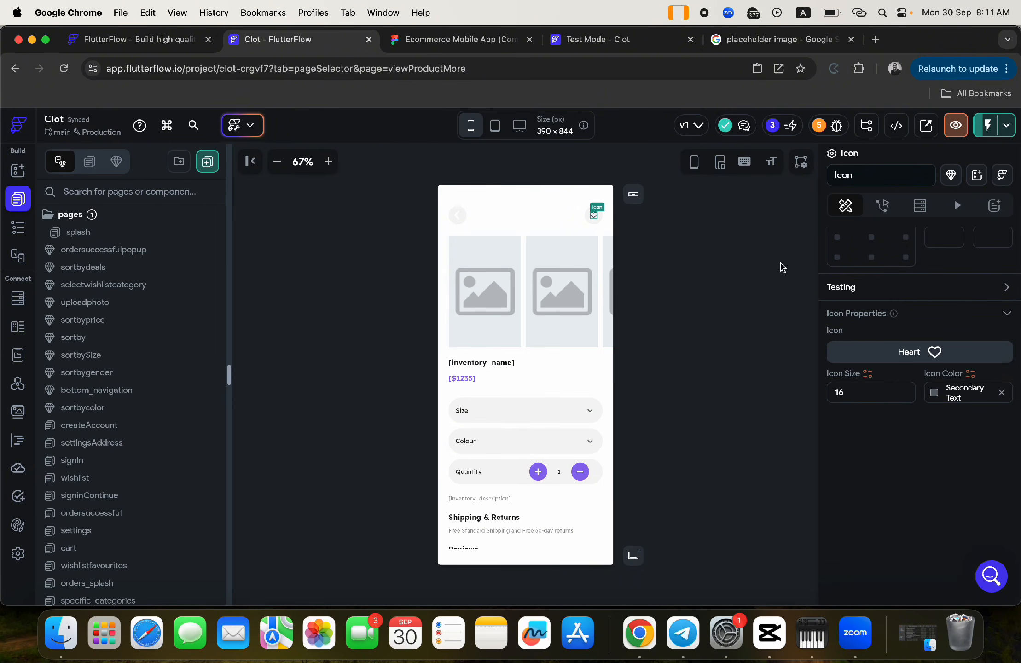
right_click(594, 219)
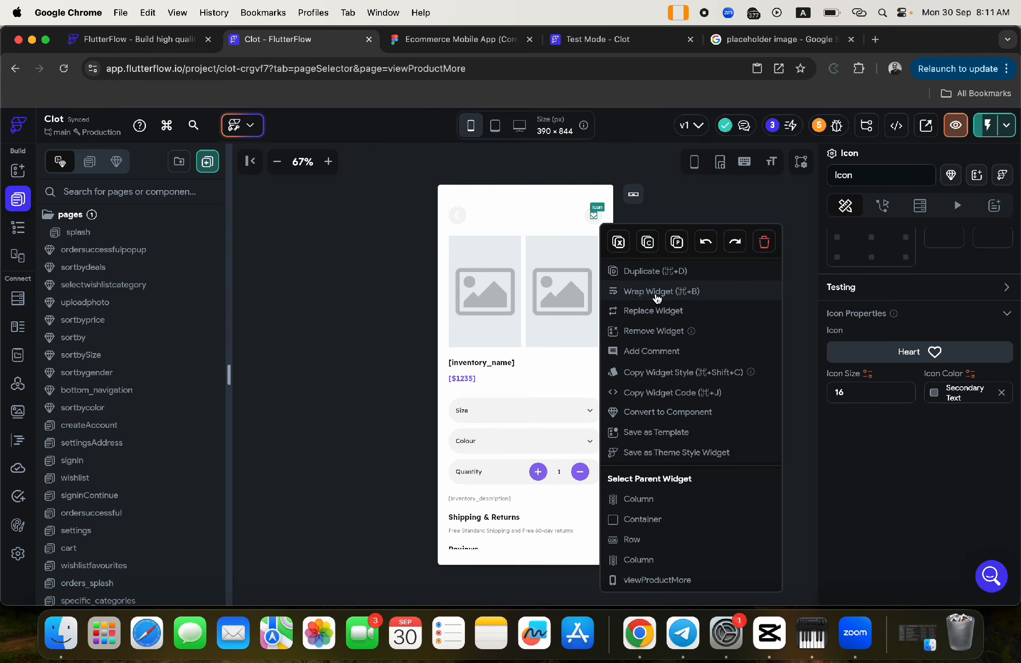
click(654, 292)
click(617, 250)
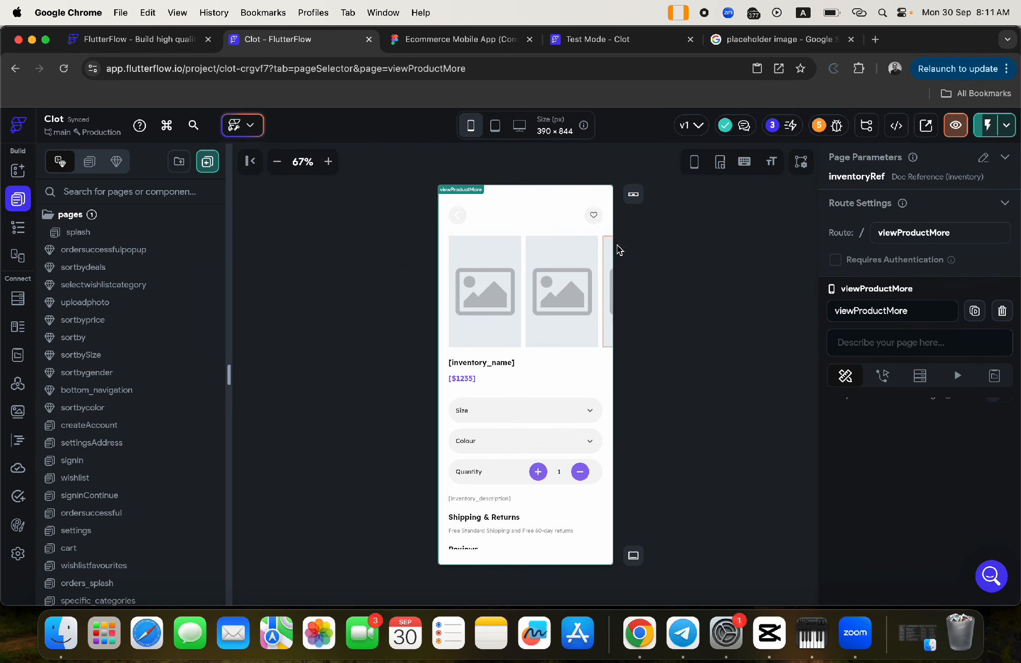
click(595, 218)
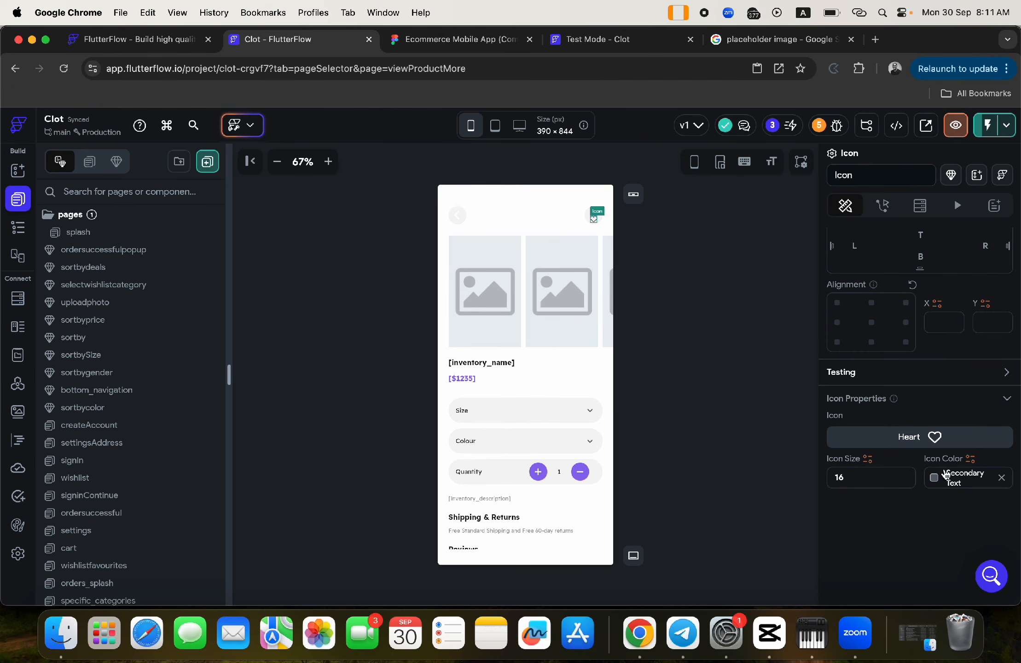
scroll(953, 346, up, 5)
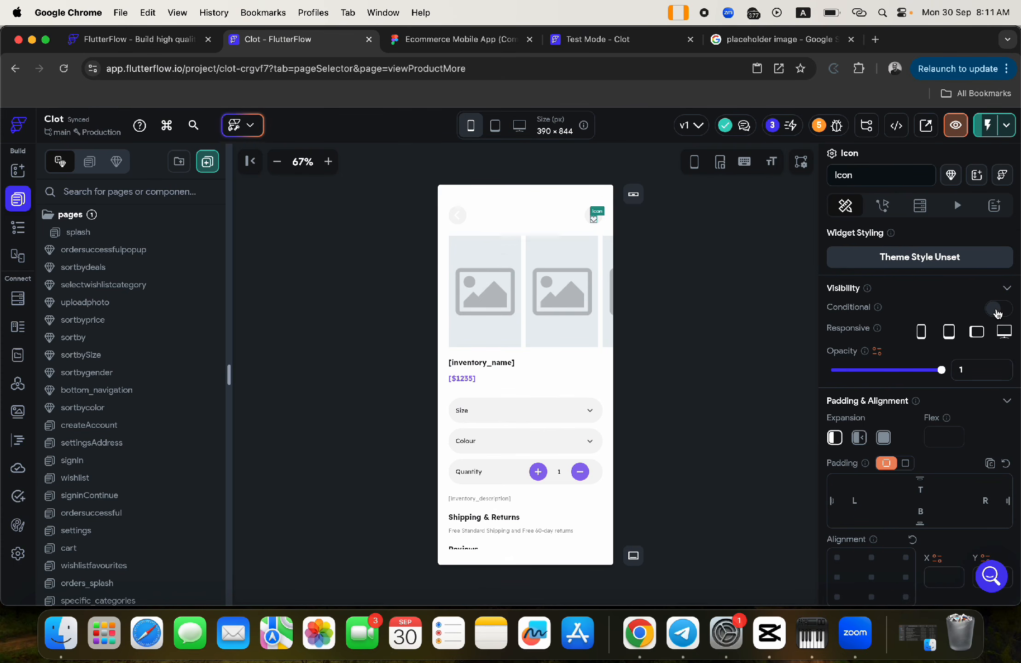
click(998, 310)
click(846, 335)
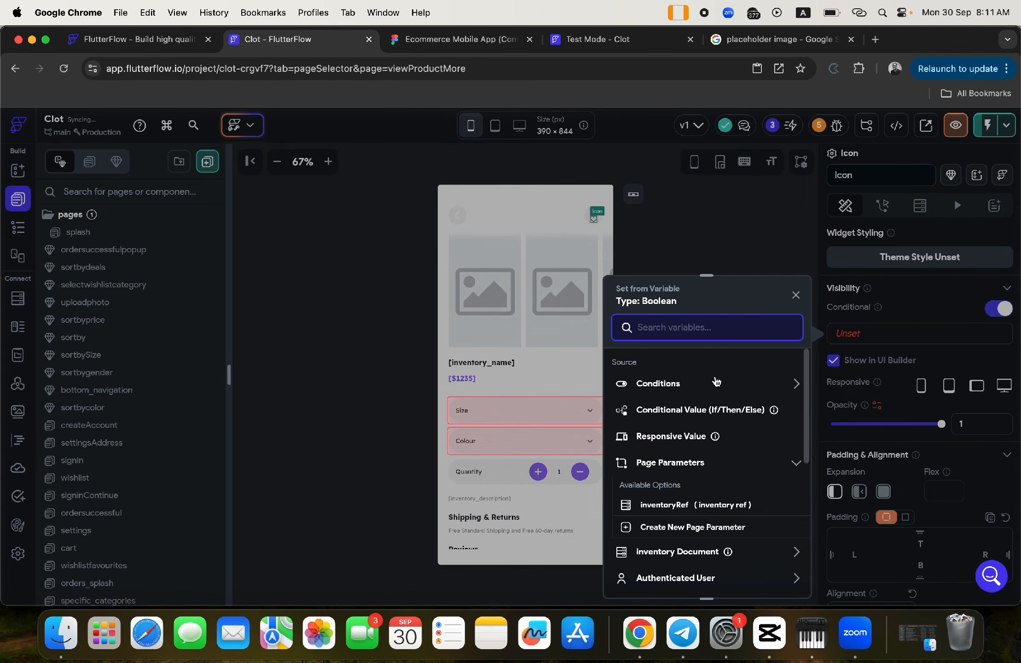
- Build a single visibility condition: authenticated User Reference Equal To a second value
click(646, 386)
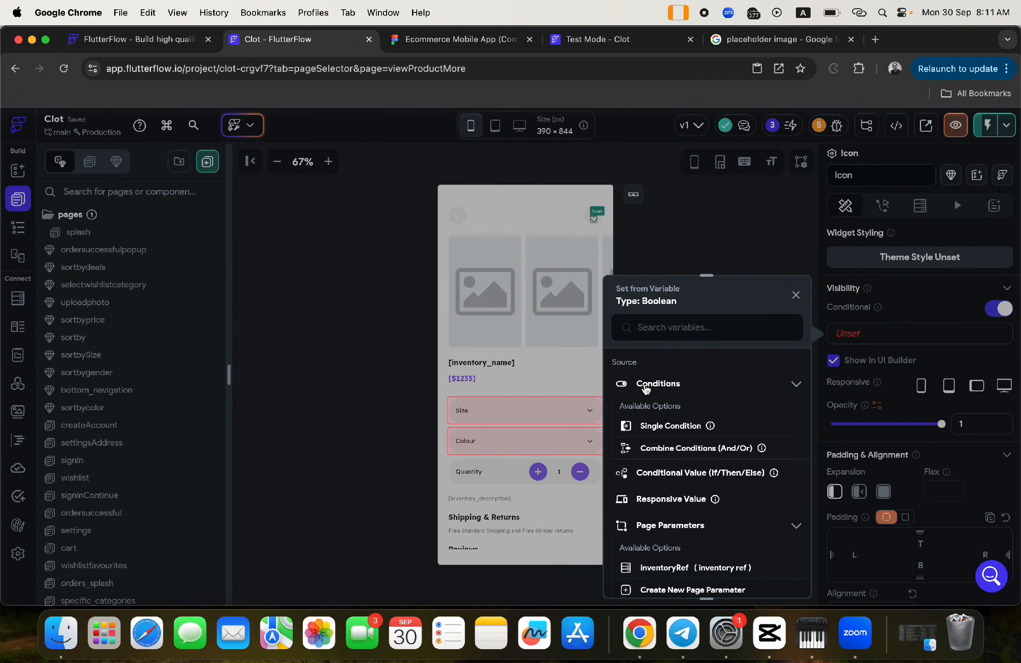
click(659, 425)
click(645, 415)
click(657, 428)
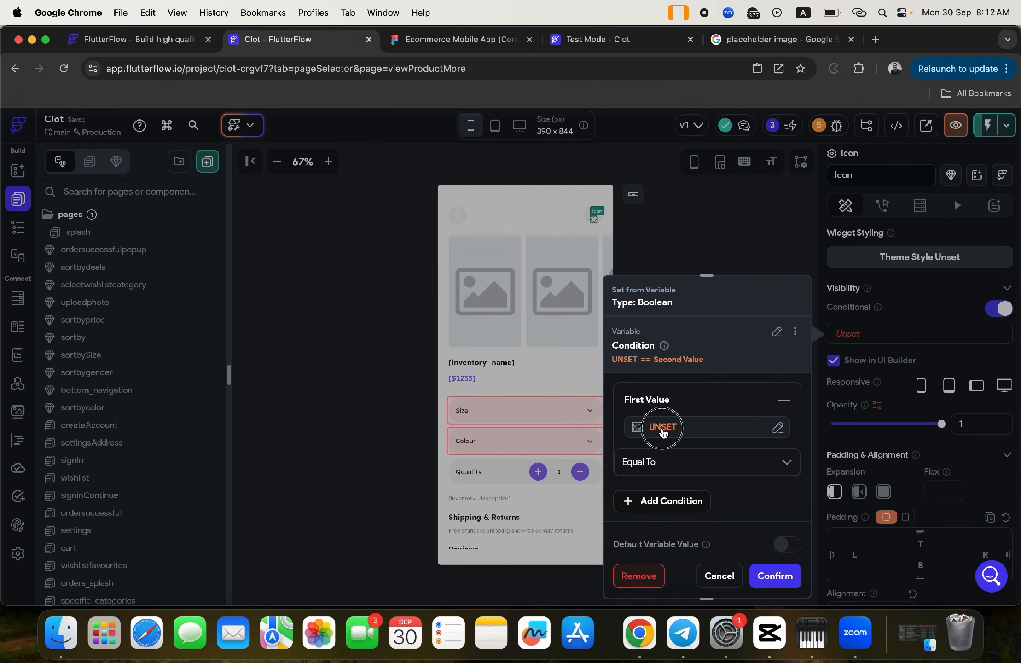
click(464, 473)
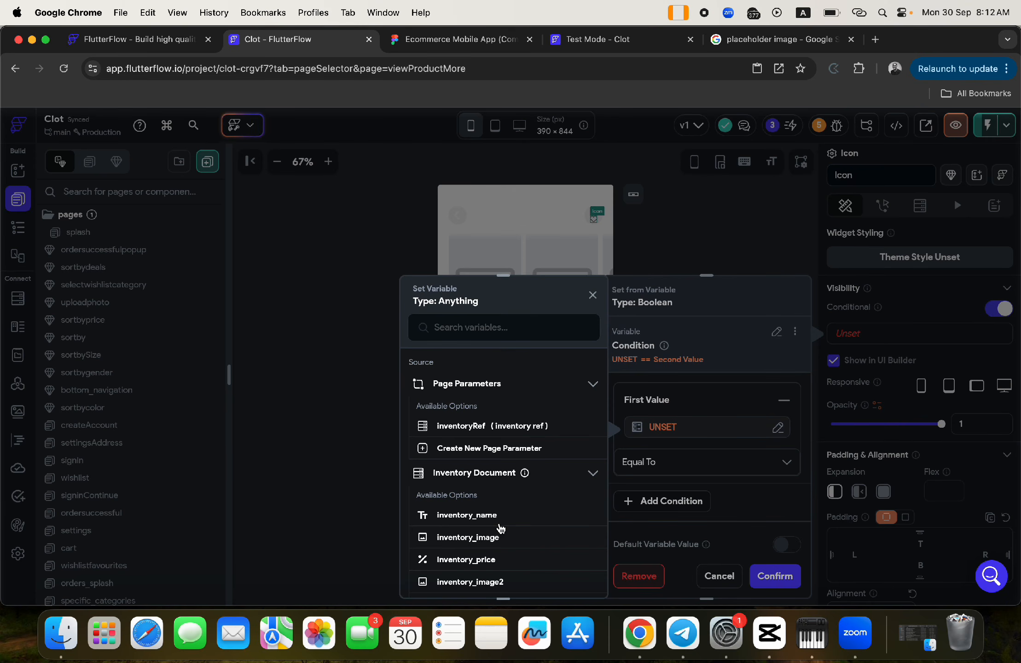
click(474, 473)
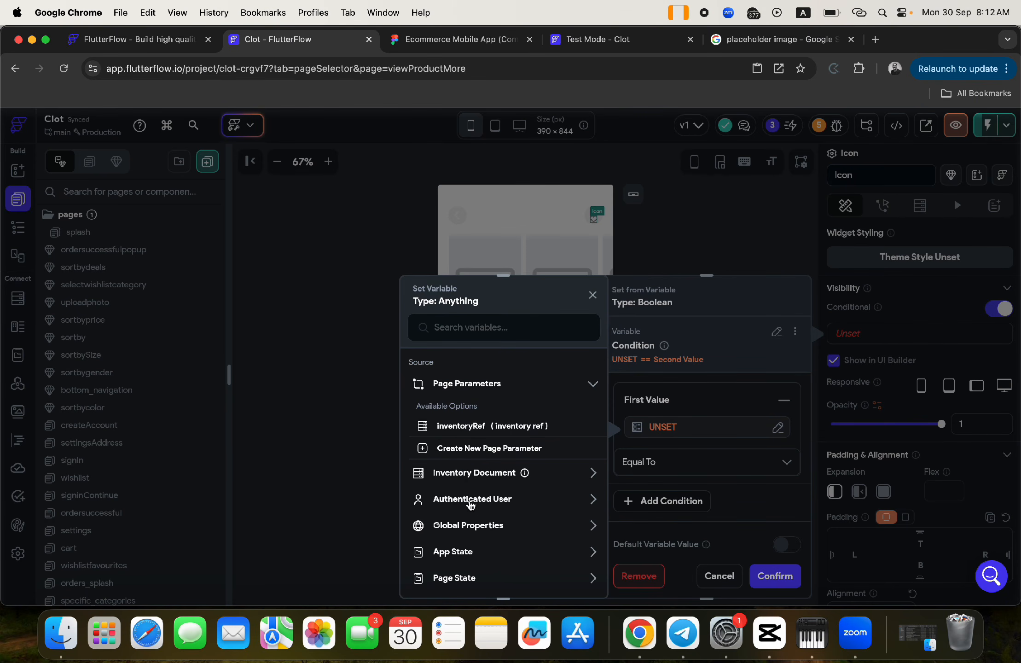
click(470, 499)
scroll(493, 543, down, 5)
click(488, 411)
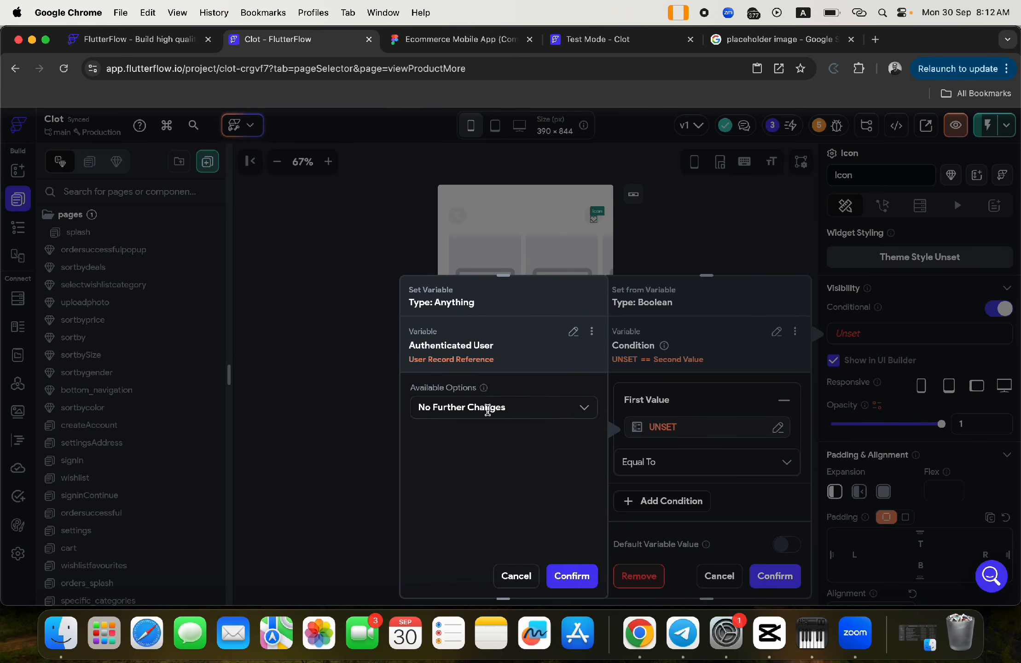
click(569, 583)
click(645, 462)
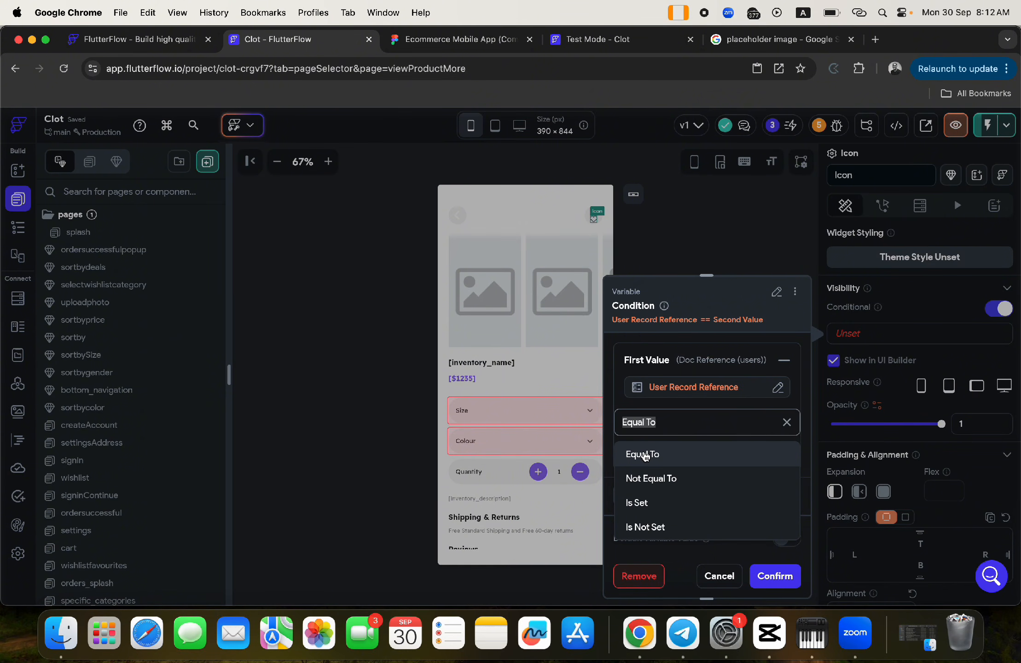
click(645, 455)
- Try Inventory Document > wishlisters as the second value, which is rejected
click(654, 458)
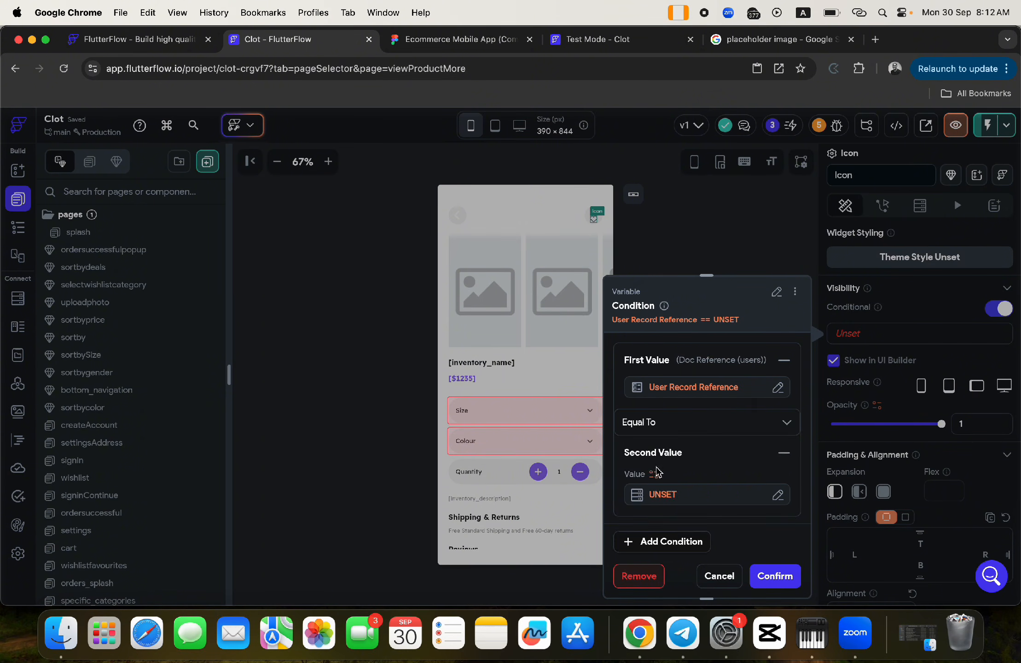
click(663, 497)
click(477, 474)
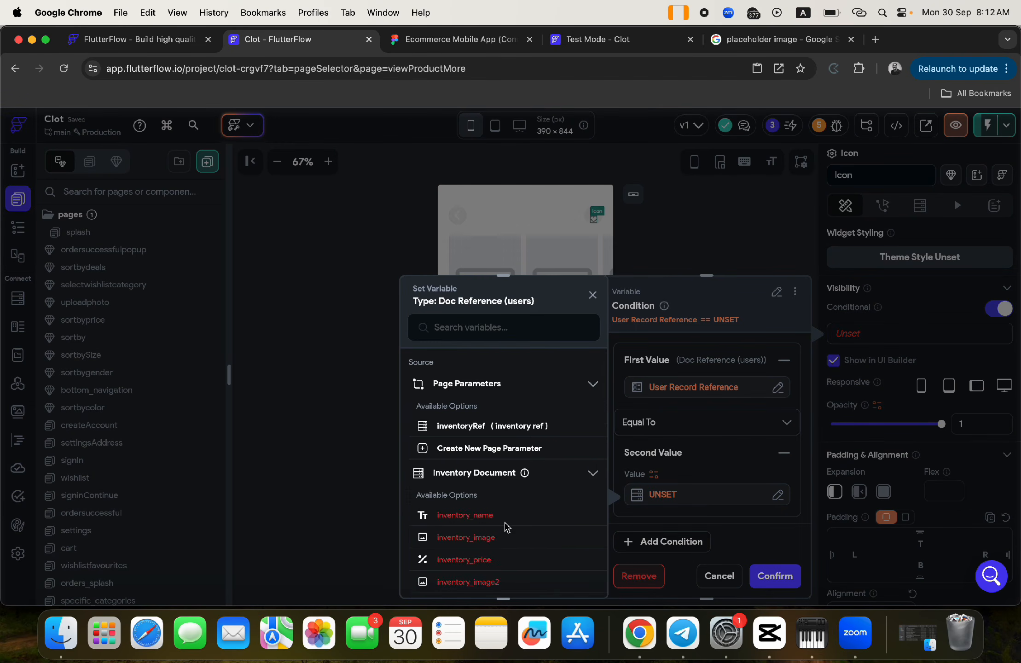
scroll(506, 525, down, 8)
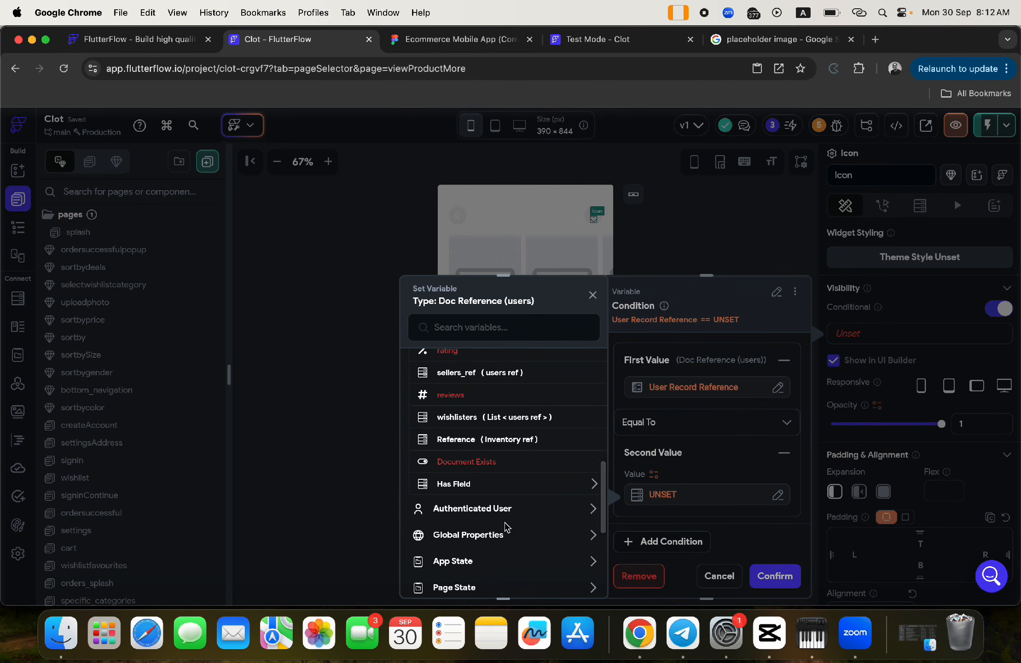
click(480, 417)
click(560, 574)
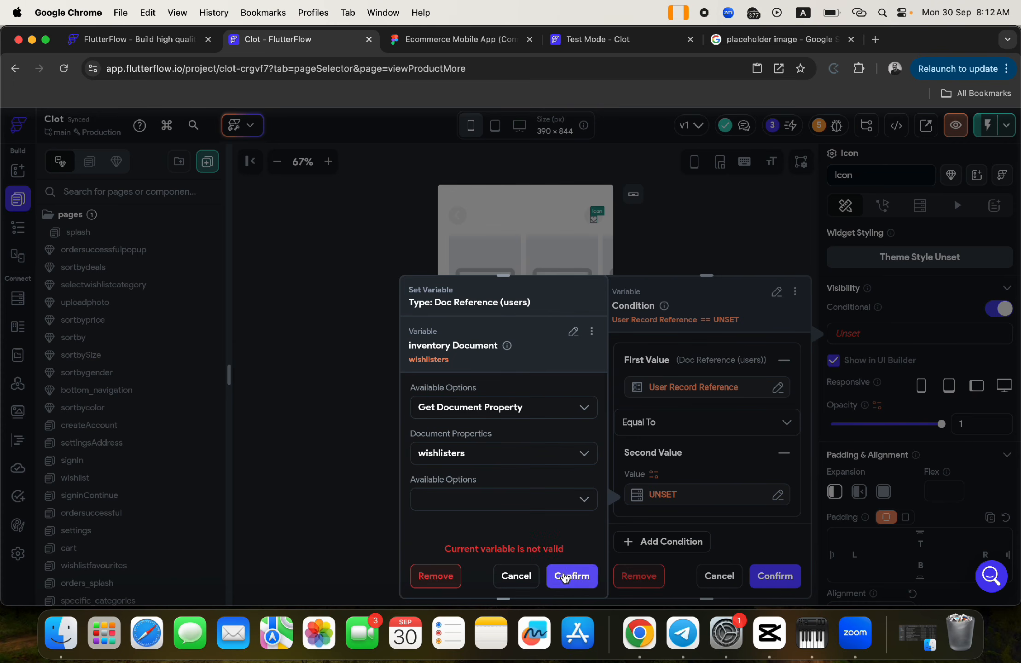
click(511, 575)
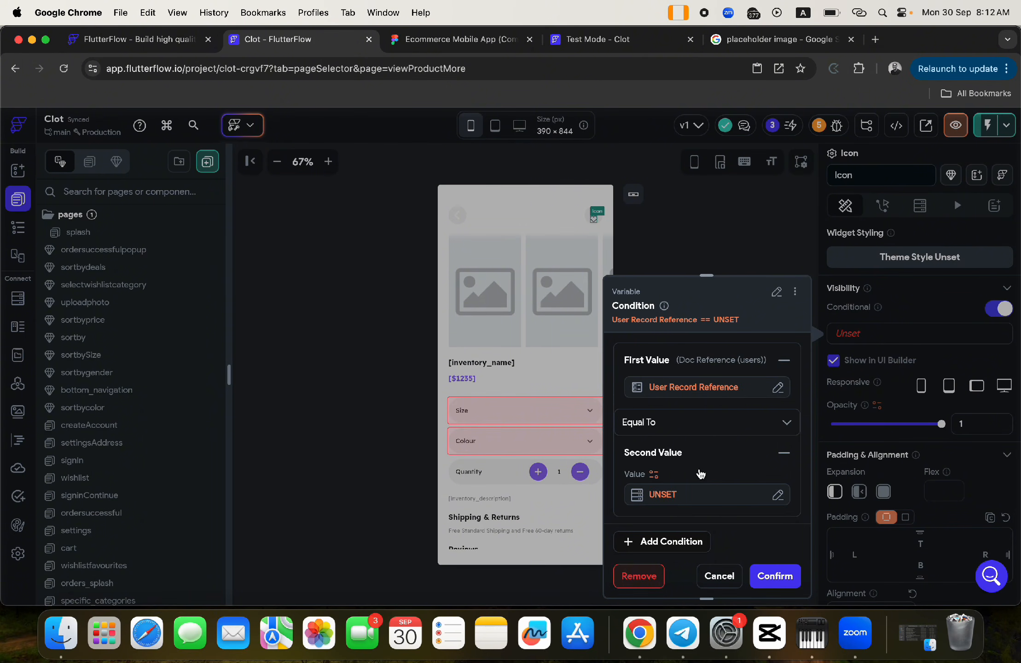
scroll(699, 470, up, 2)
scroll(700, 472, down, 4)
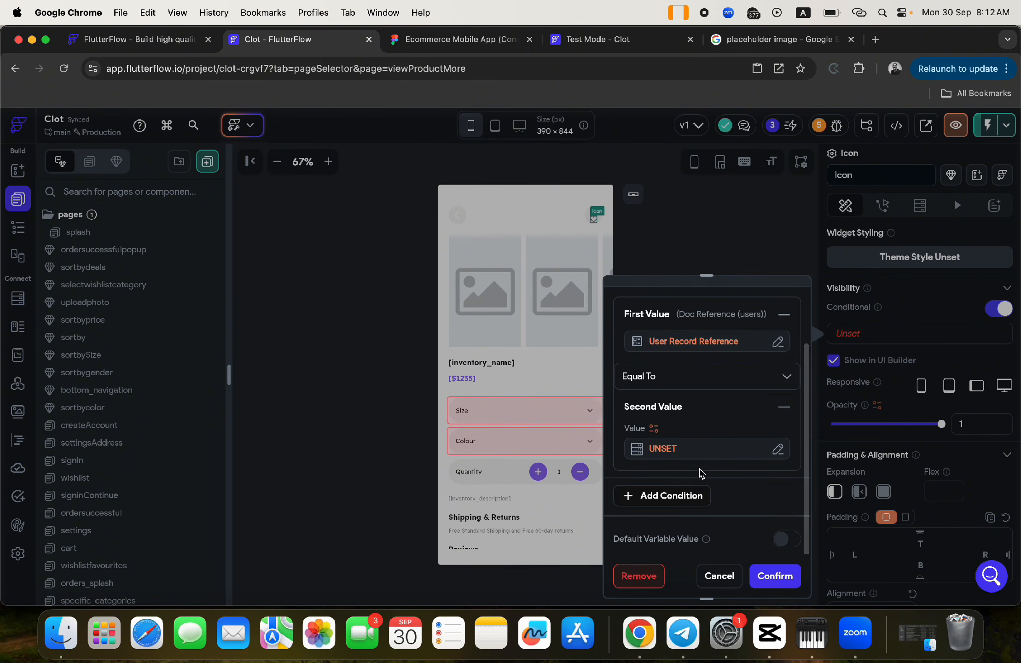
scroll(699, 472, up, 2)
- Change the condition's first value variable to the Inventory Document's wishlisters list
click(690, 427)
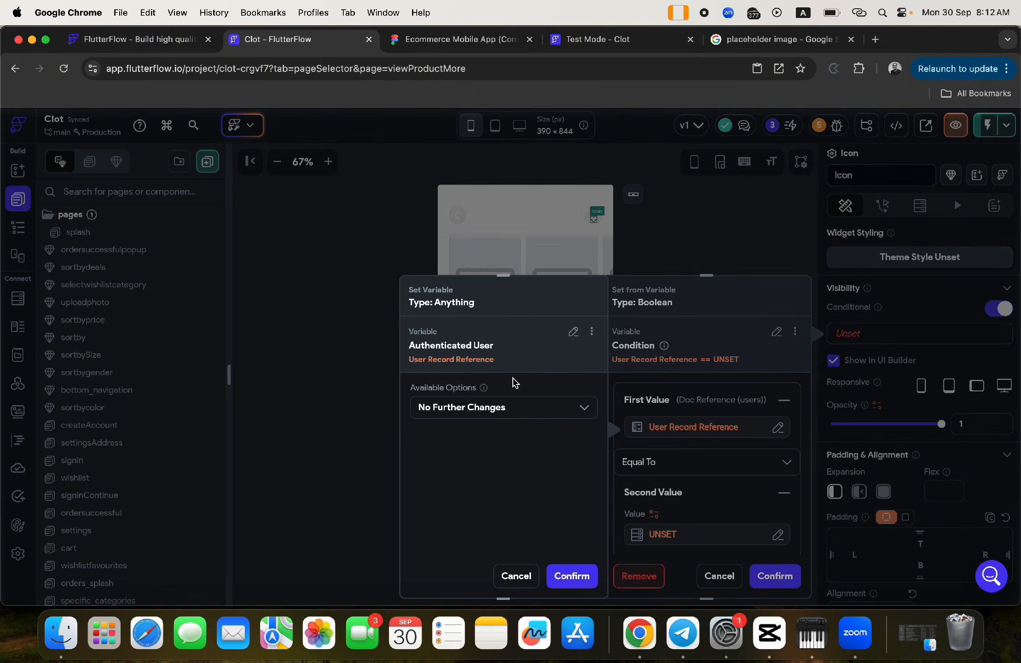
click(574, 332)
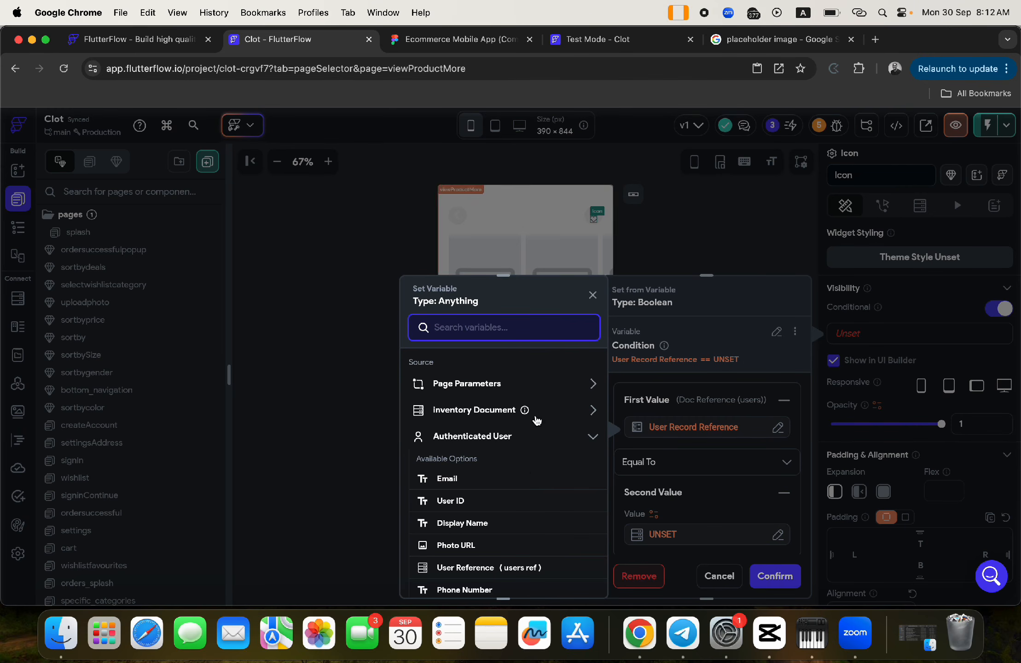
click(496, 435)
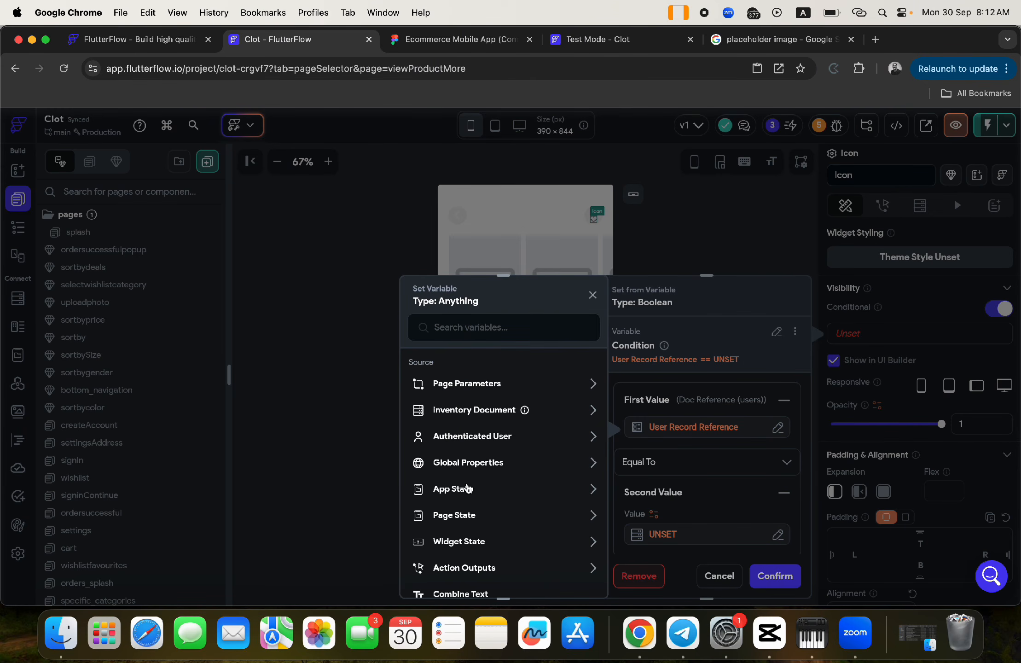
scroll(502, 488, down, 2)
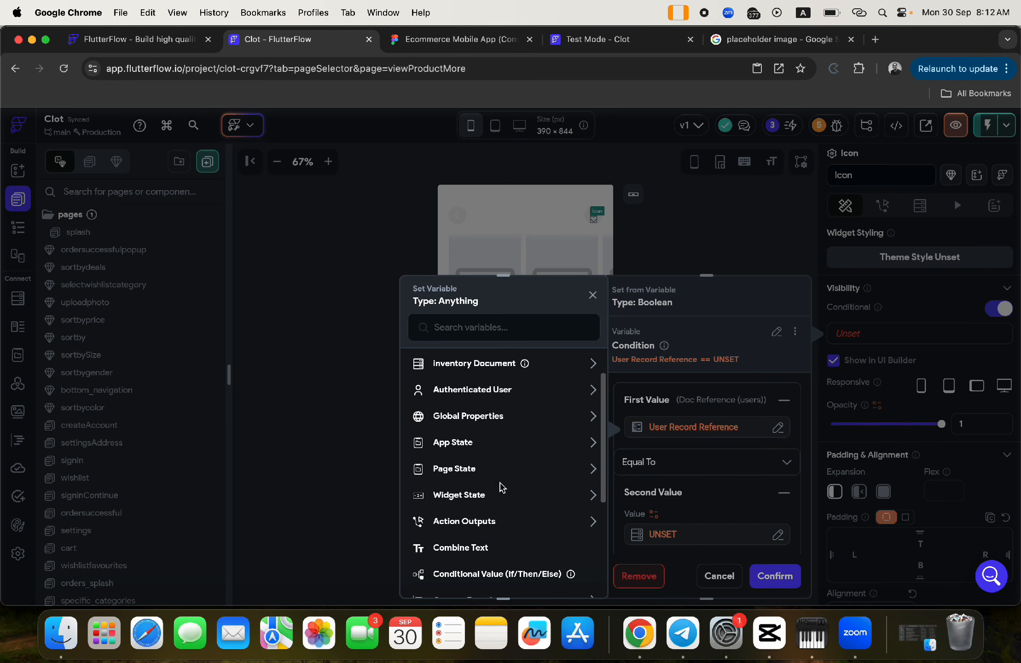
click(488, 362)
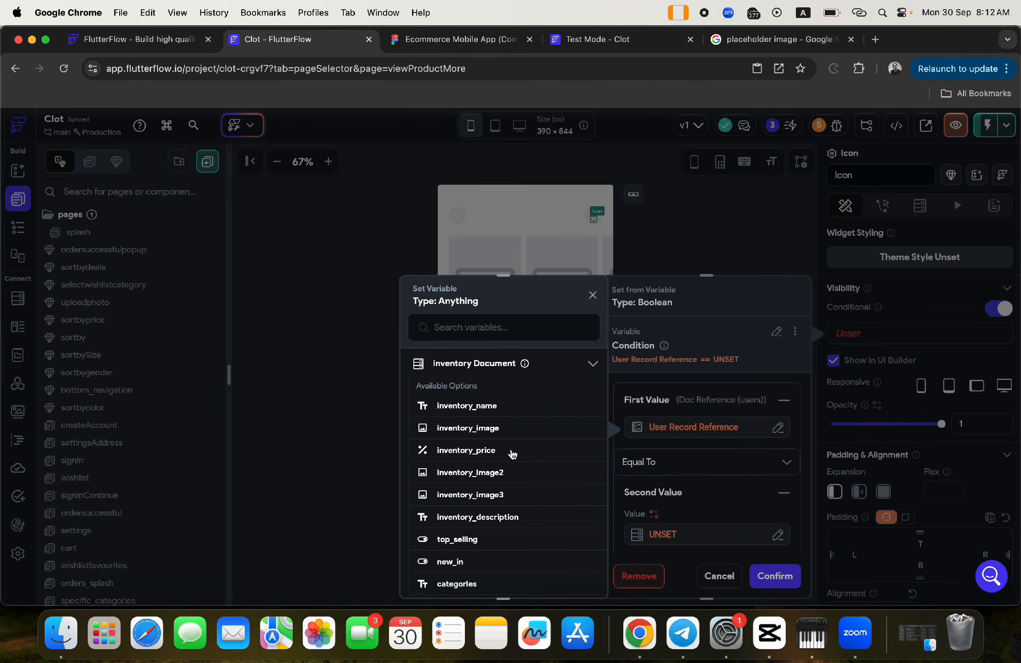
scroll(518, 470, down, 5)
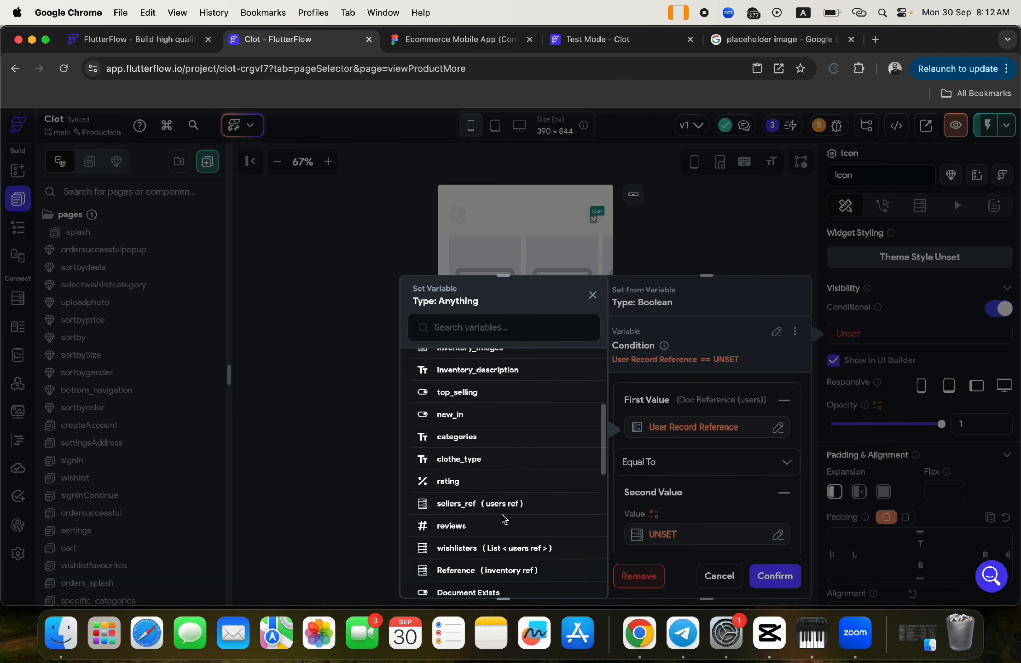
click(492, 548)
click(576, 580)
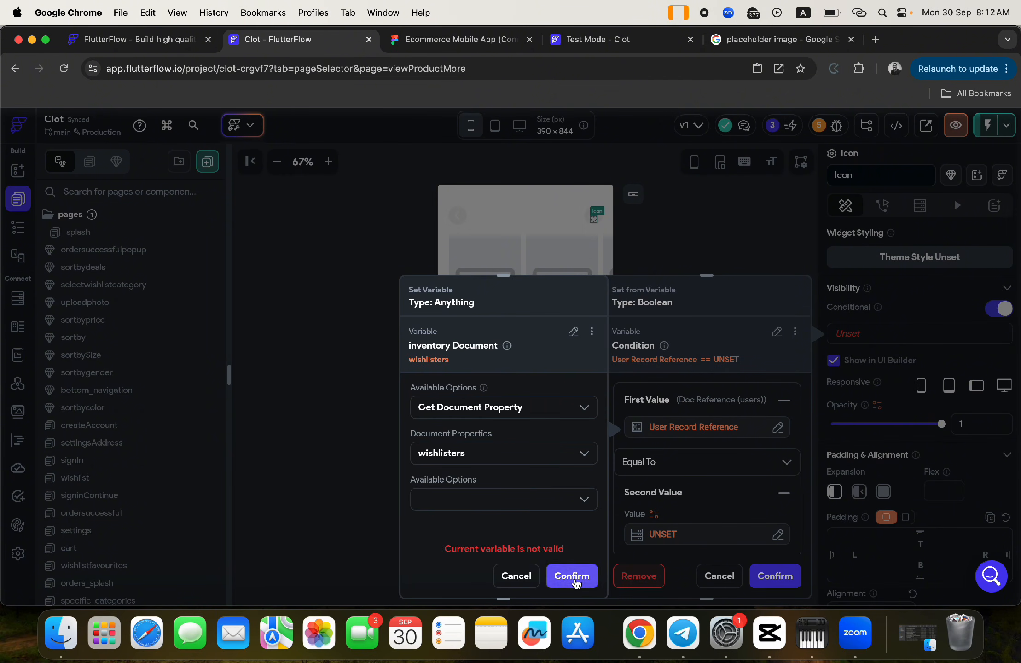
- Review the list operation and document property options for wishlisters, then cancel the variable change
click(539, 498)
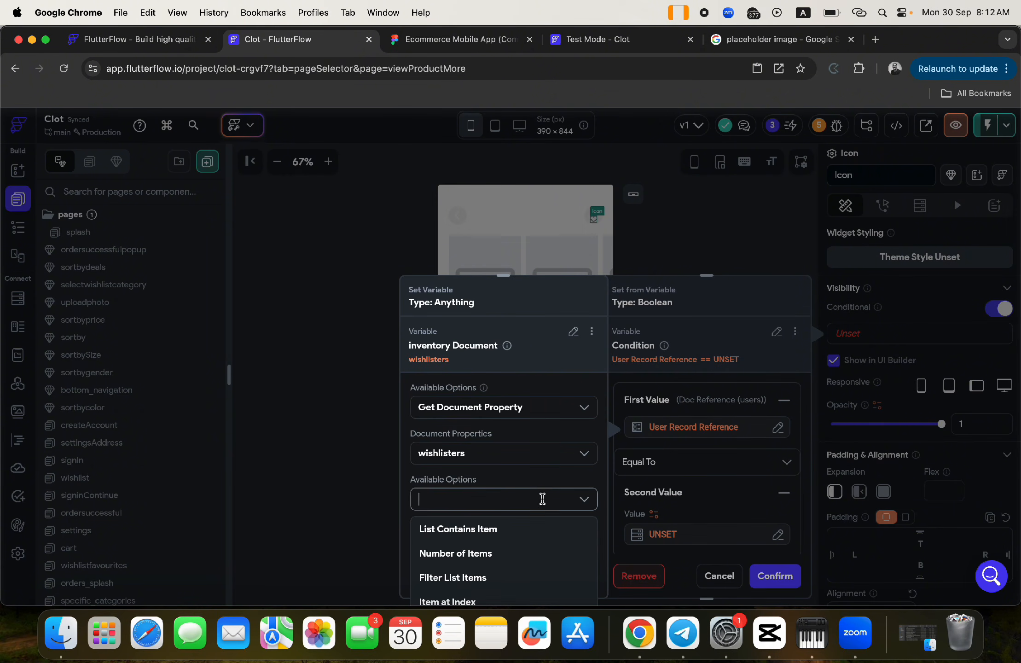
click(540, 475)
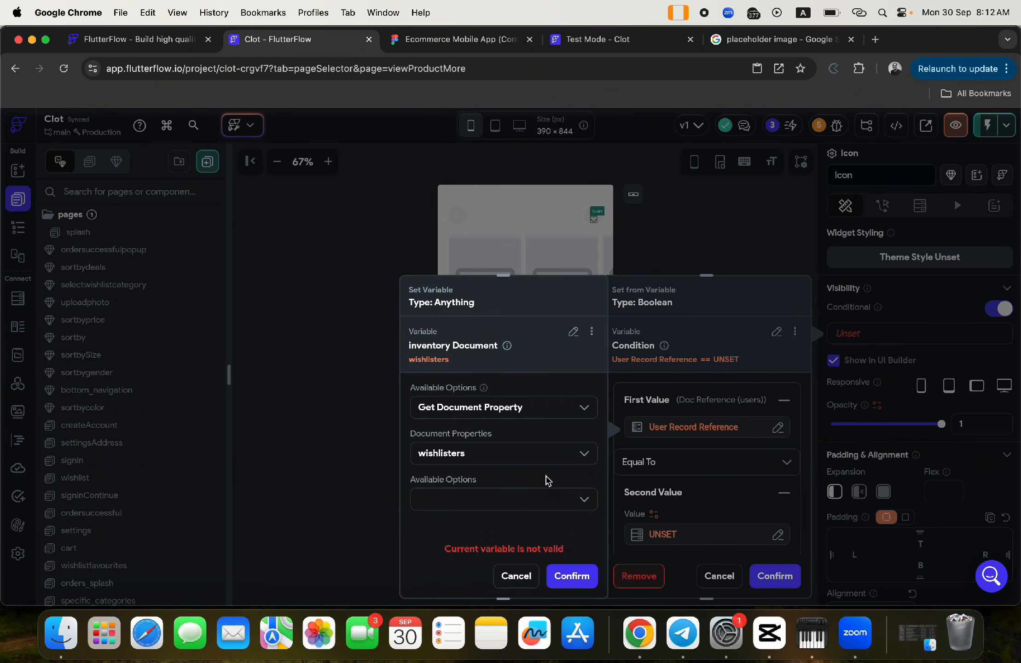
click(540, 502)
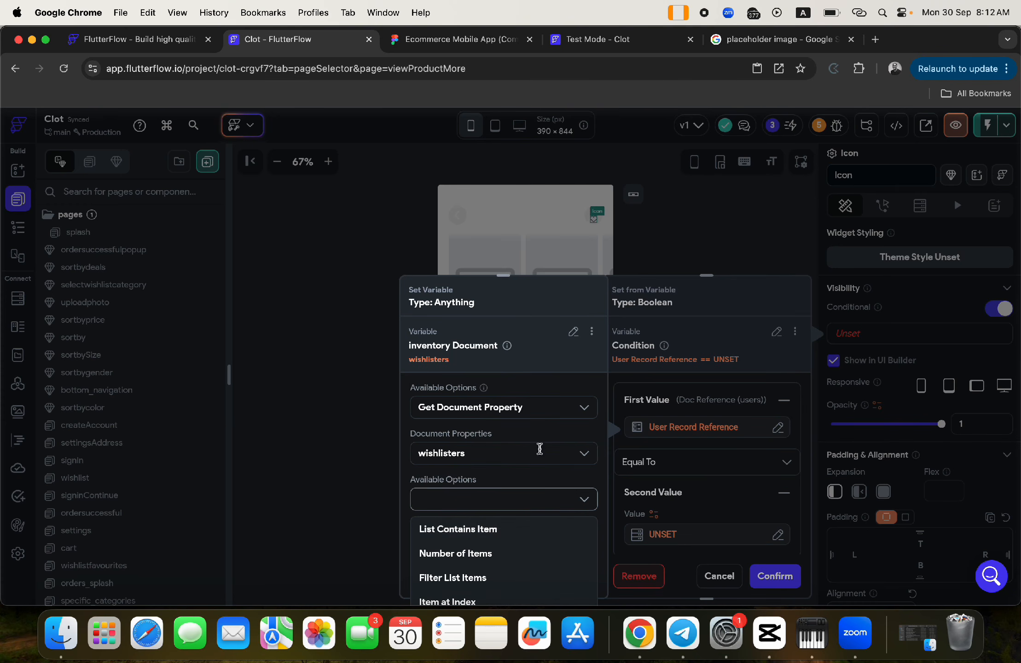
click(536, 456)
click(595, 311)
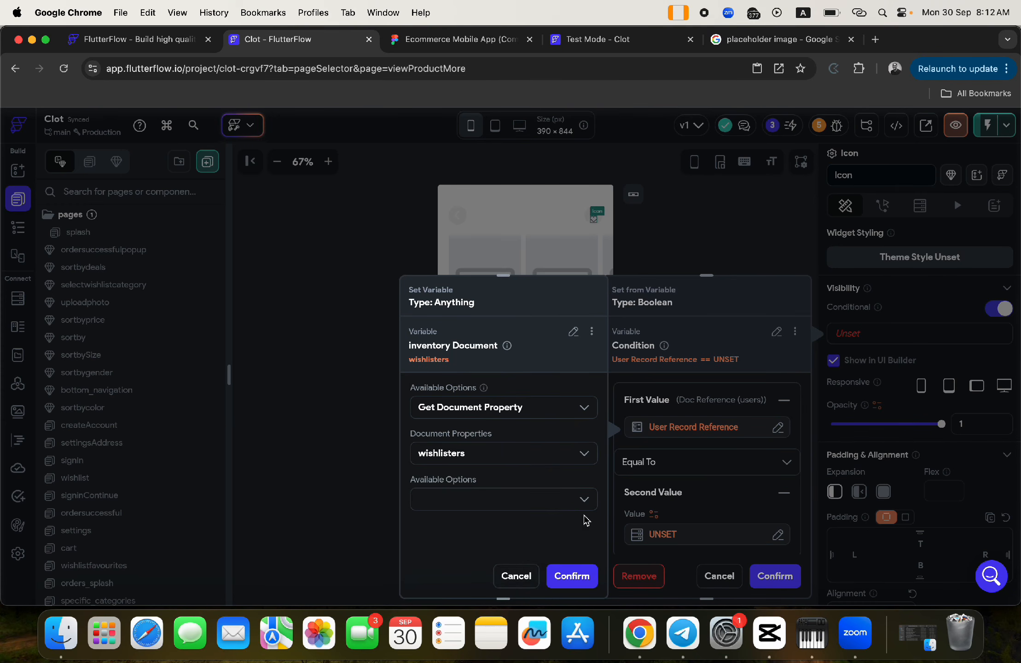
click(506, 575)
- Discard the visibility condition edit, undo the duplicate icon, and select the heart icon
click(719, 576)
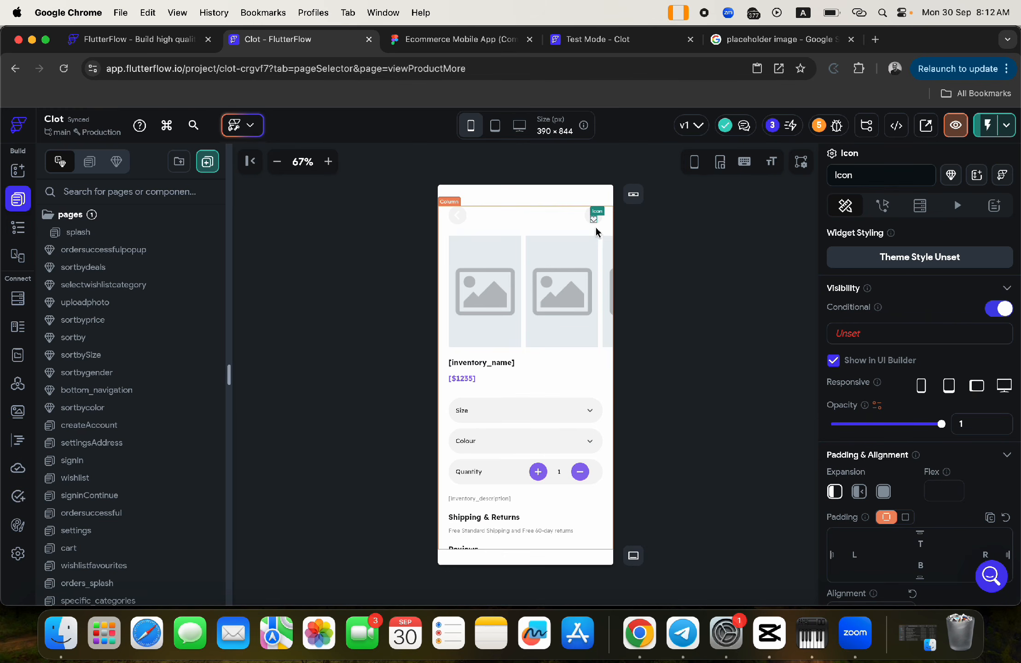
key(super+z)
key(super+z)
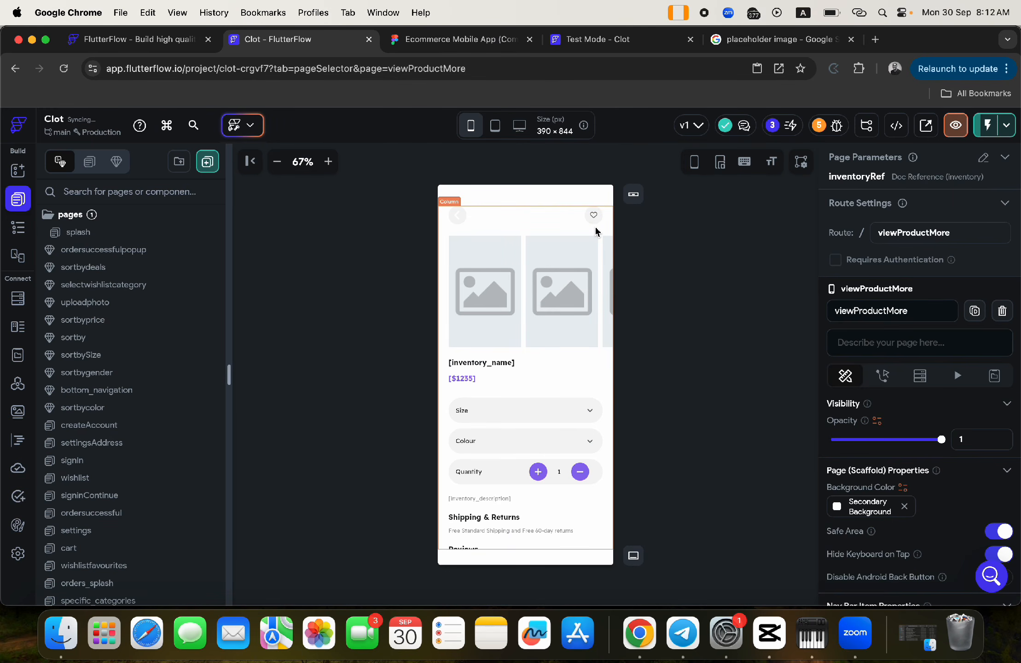
click(596, 218)
scroll(926, 433, down, 5)
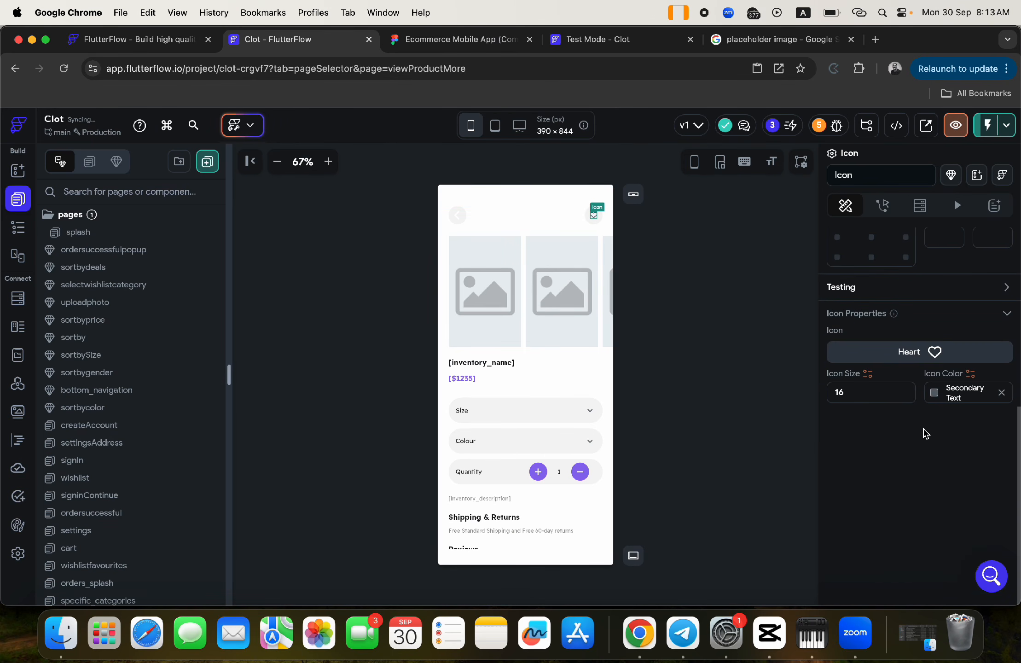
- Make the heart icon's colour a conditional value based on a single comparison
click(935, 393)
click(967, 368)
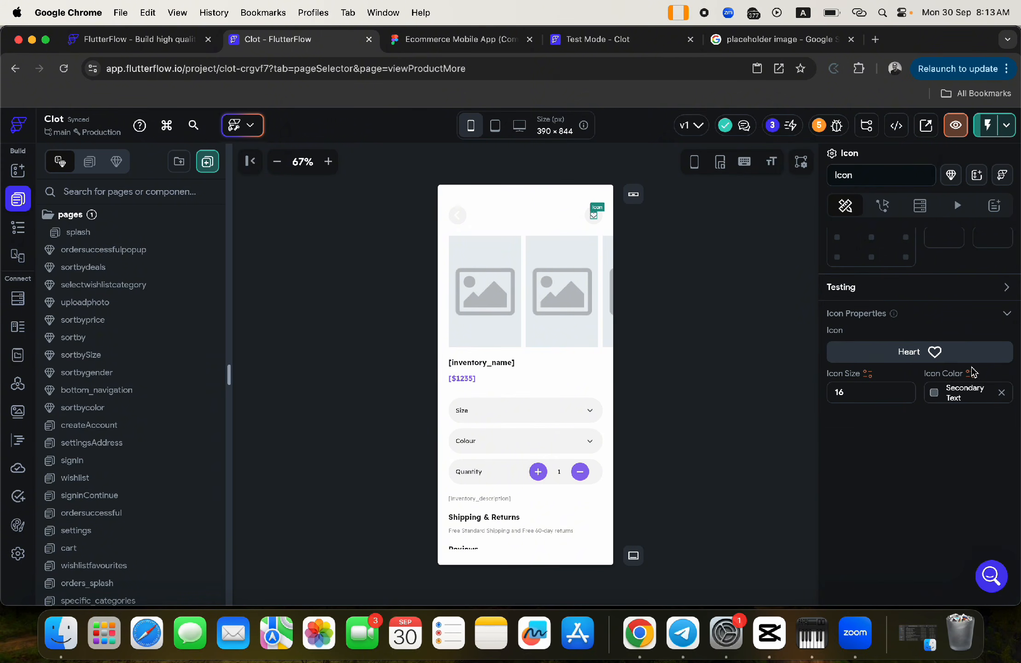
click(971, 374)
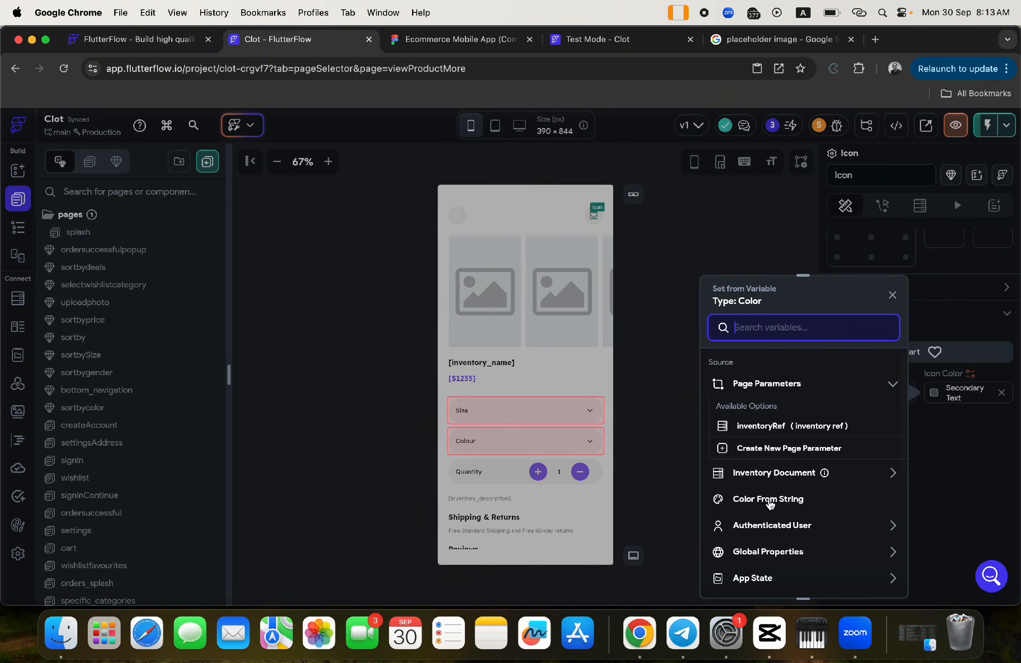
scroll(829, 488, down, 5)
click(770, 419)
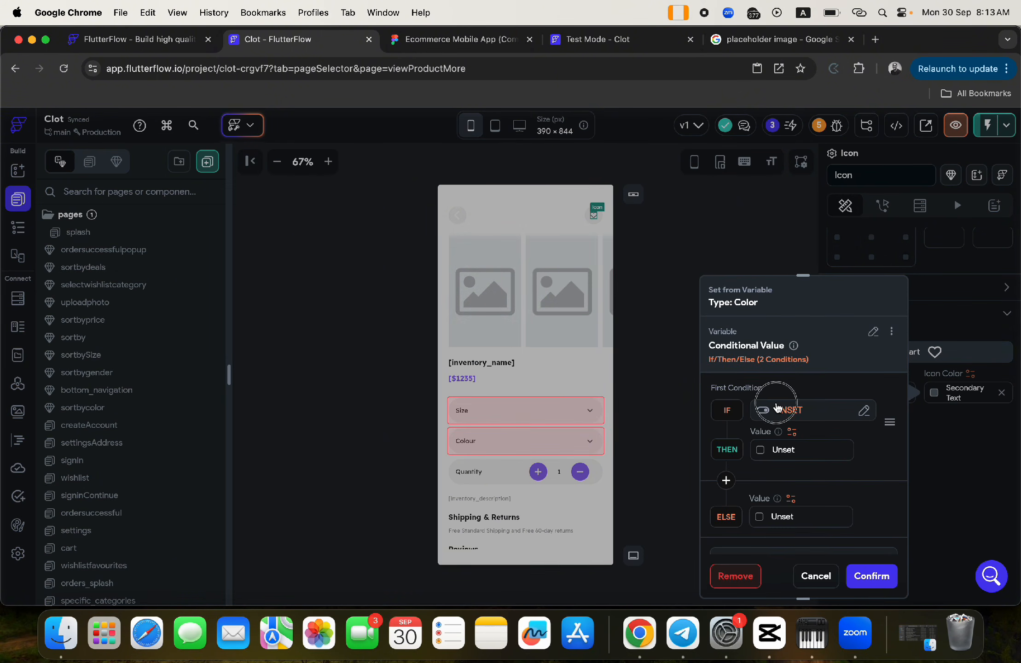
click(778, 410)
click(570, 384)
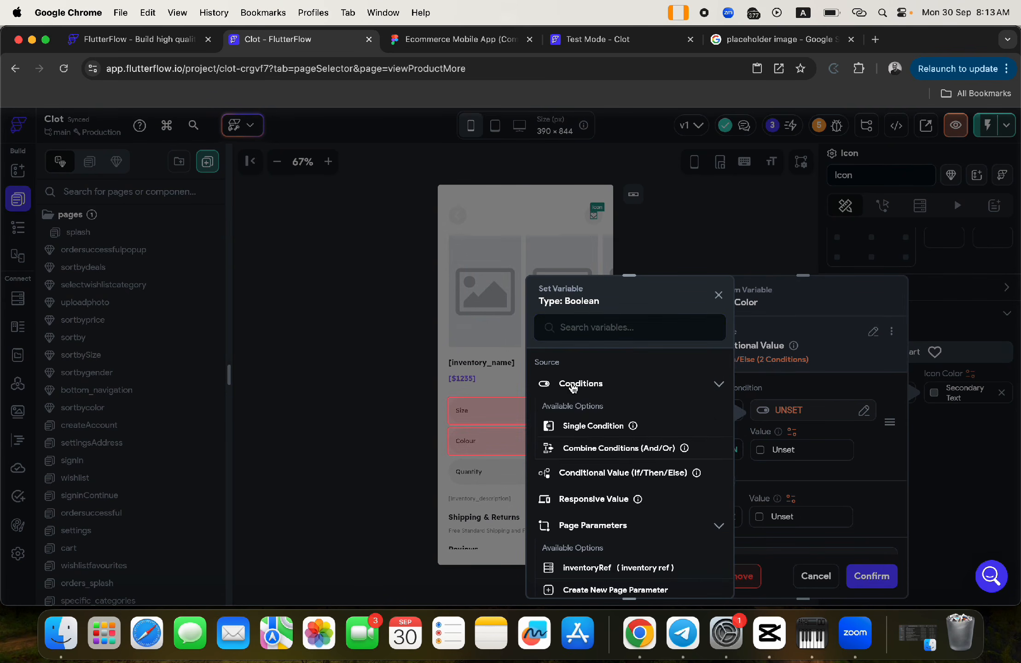
click(589, 425)
click(572, 406)
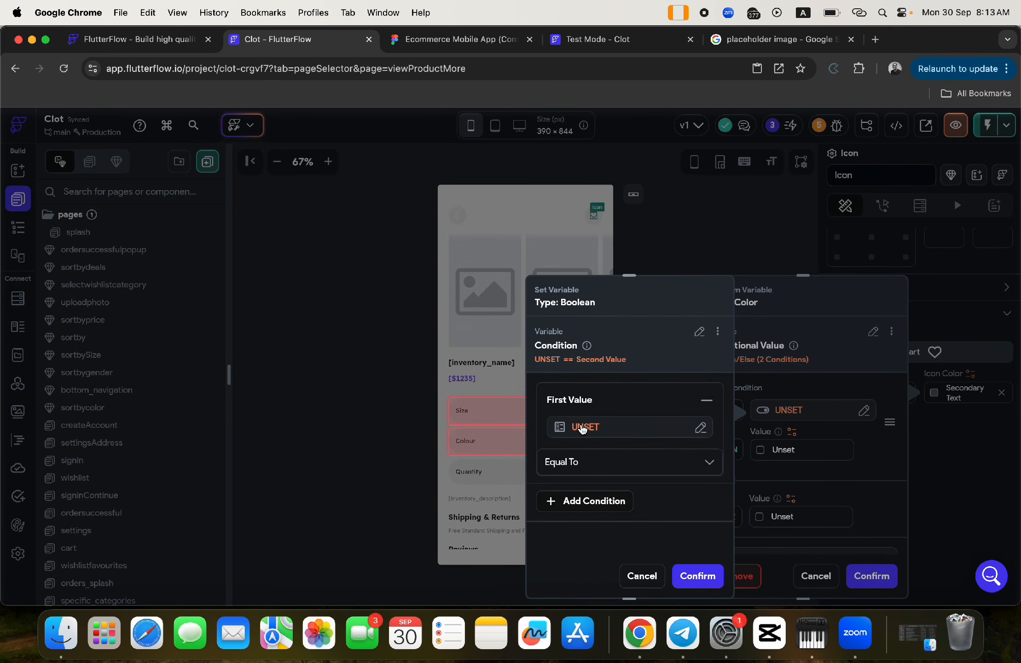
click(580, 427)
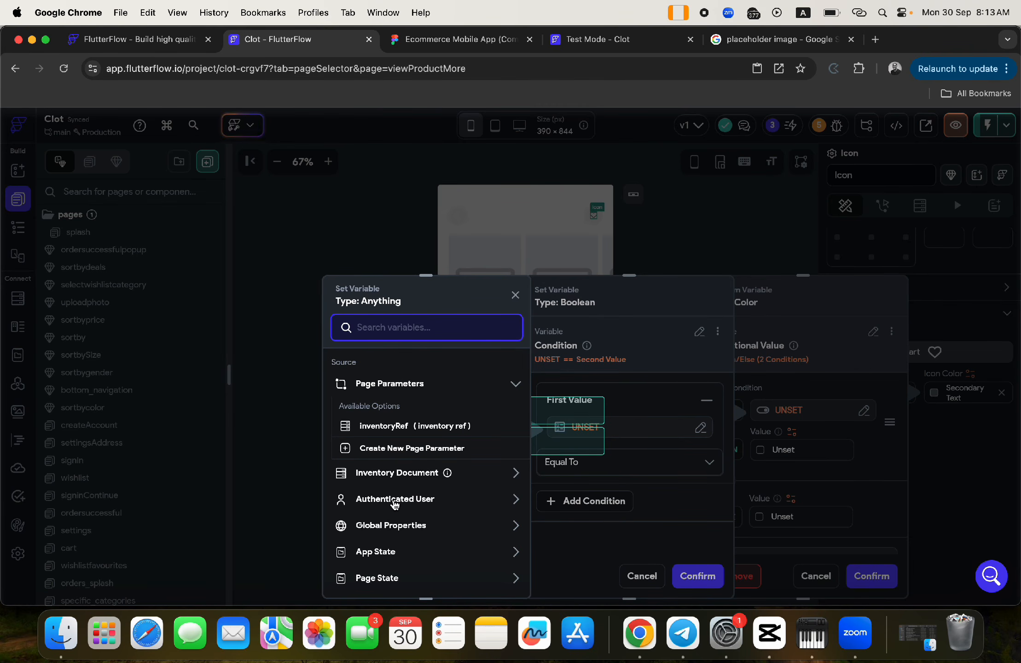
- Set the comparison's first value to the authenticated user's reference with Equal To
click(395, 502)
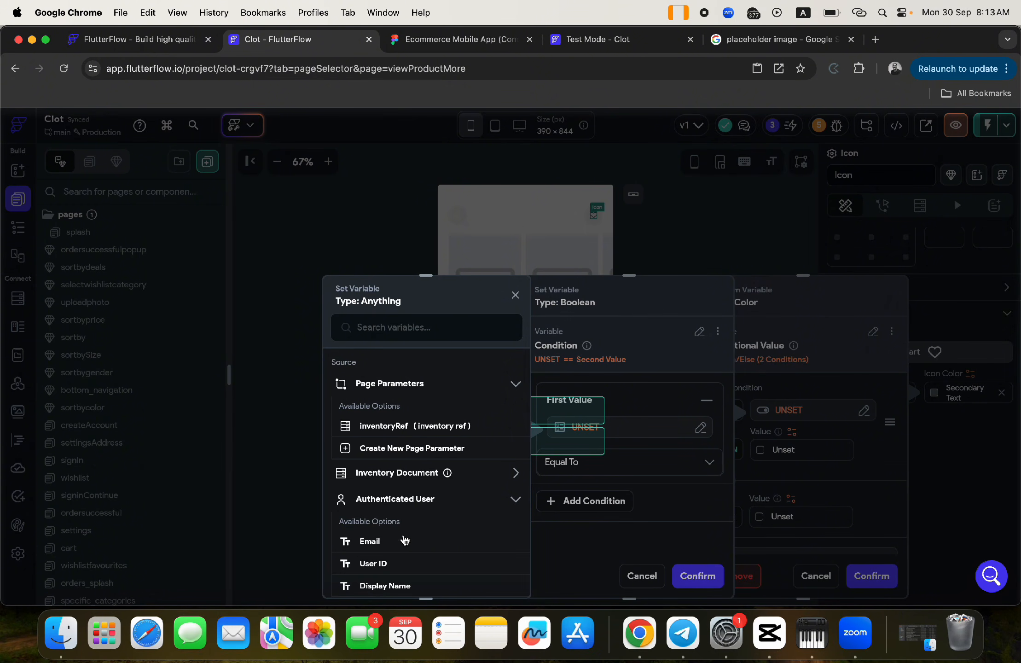
scroll(406, 541, down, 3)
click(405, 499)
click(479, 569)
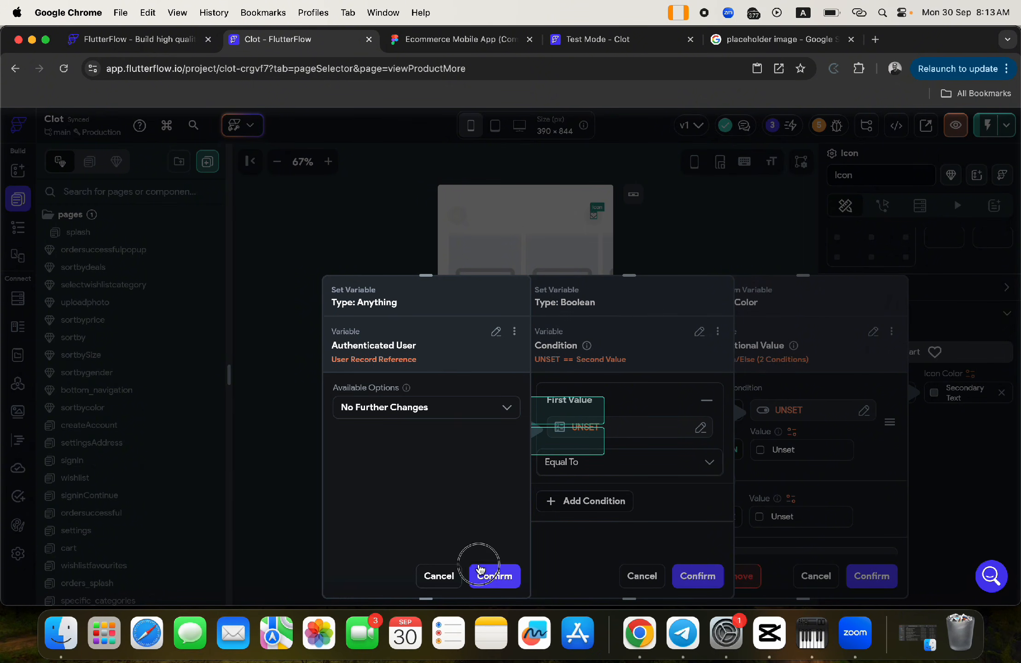
click(571, 468)
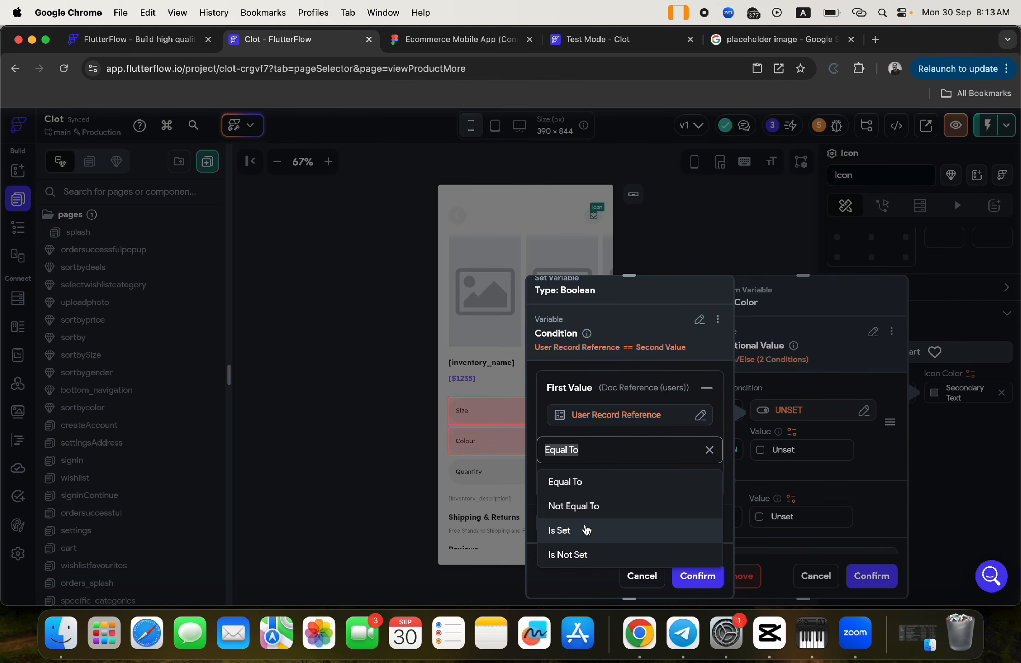
click(597, 416)
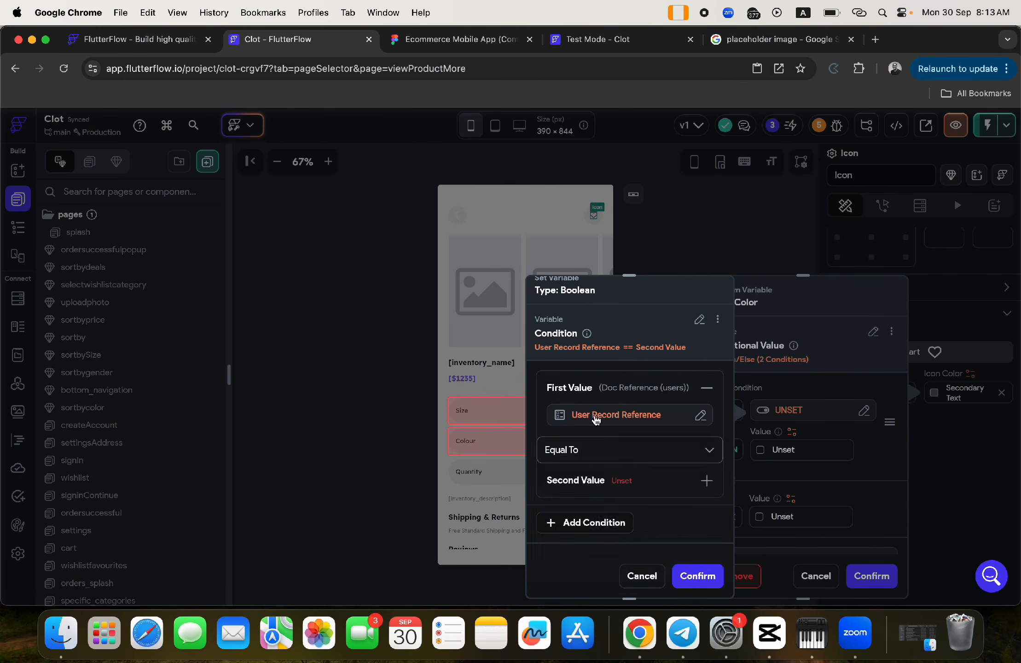
- Change the first value to the inventory document's wishlisters list using List Contains Item
click(597, 416)
click(496, 332)
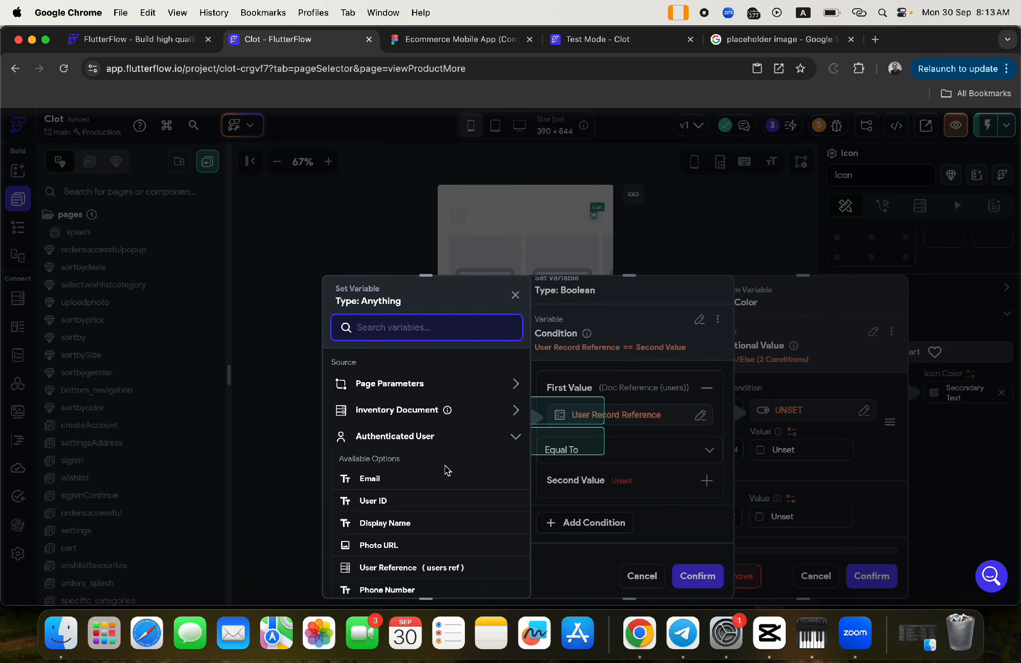
click(400, 440)
click(390, 412)
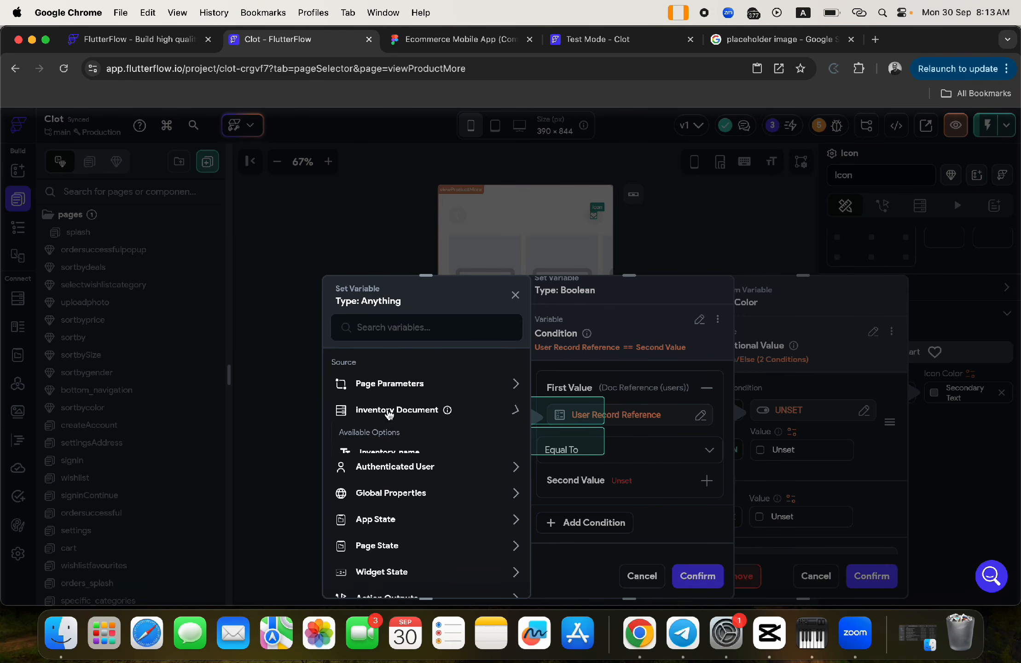
scroll(411, 519, down, 2)
scroll(407, 525, down, 5)
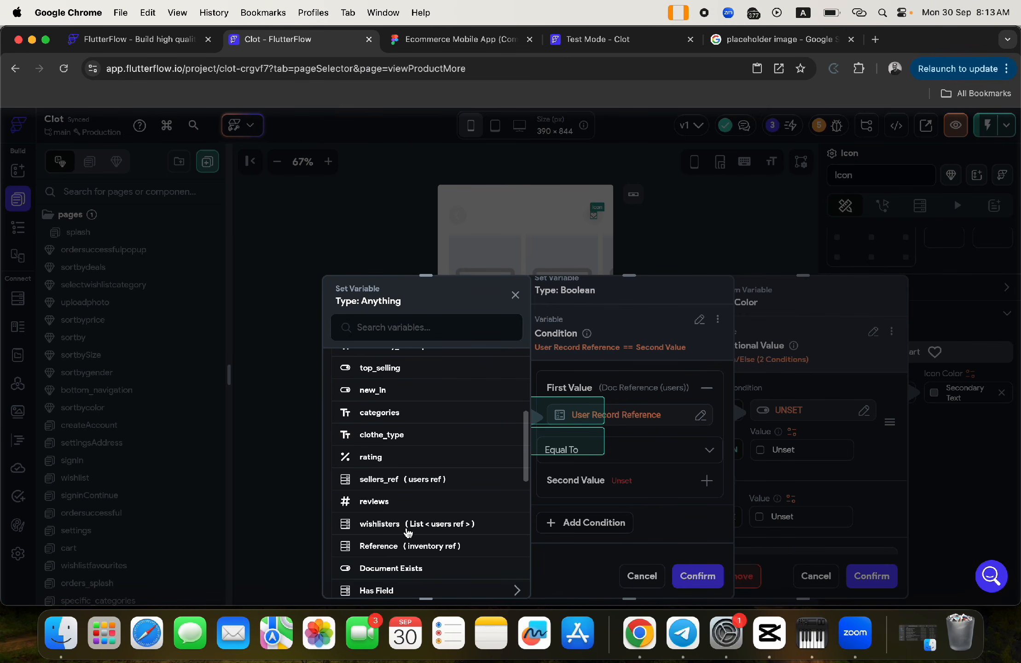
click(397, 525)
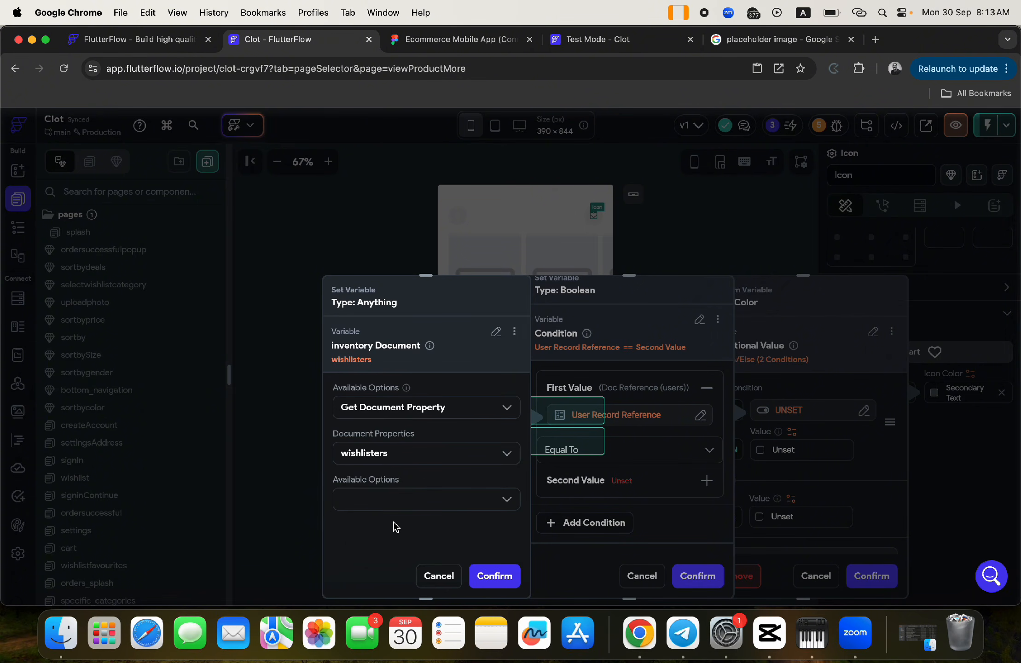
click(423, 501)
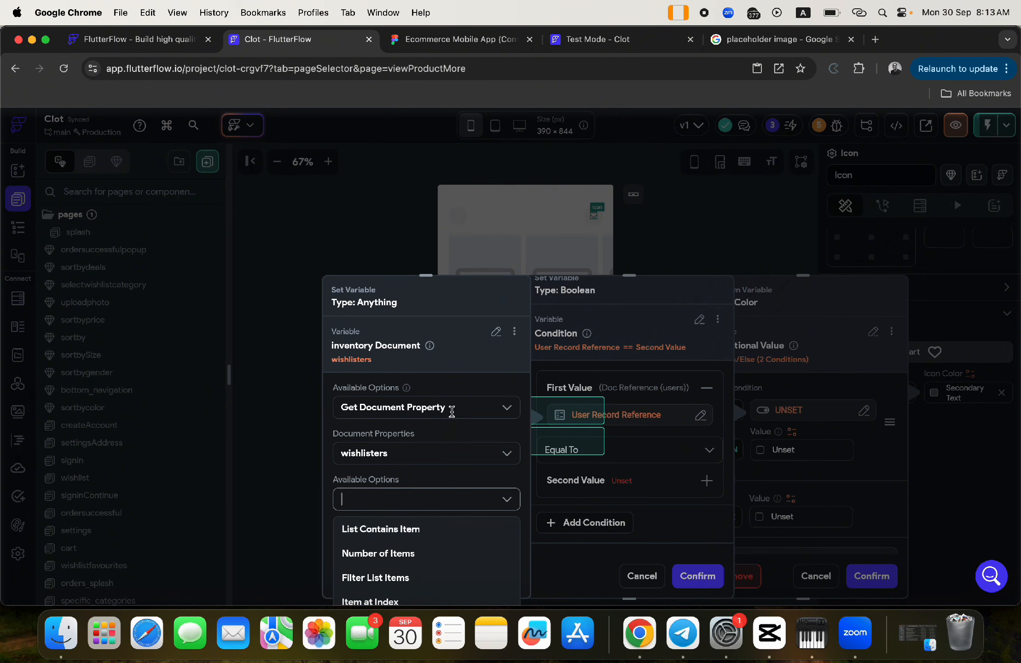
click(399, 531)
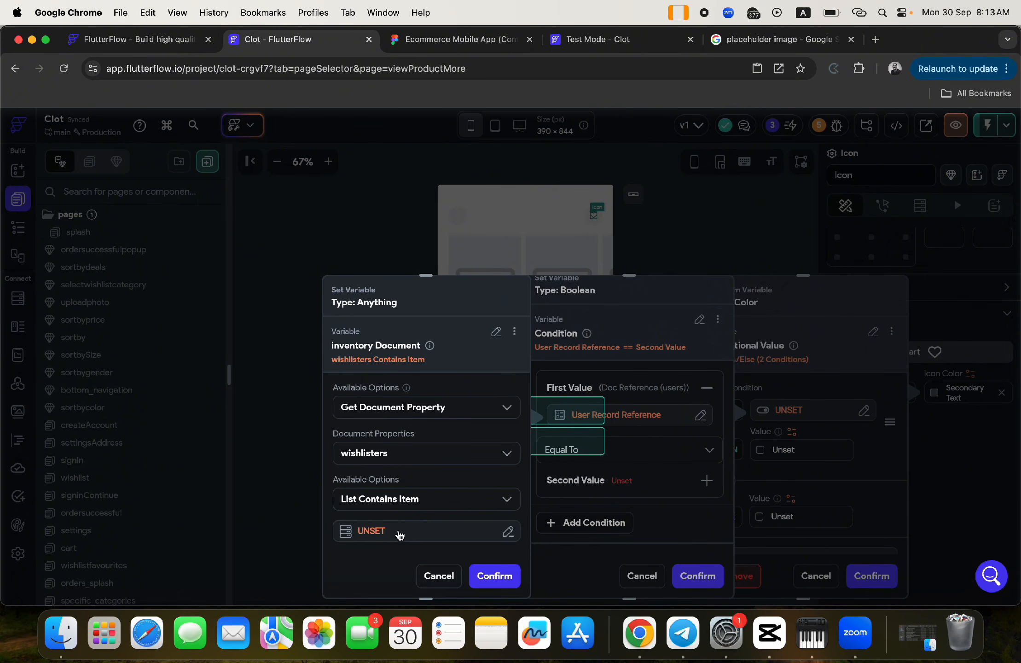
- Make the contains check look for the authenticated user's reference and confirm it
click(372, 532)
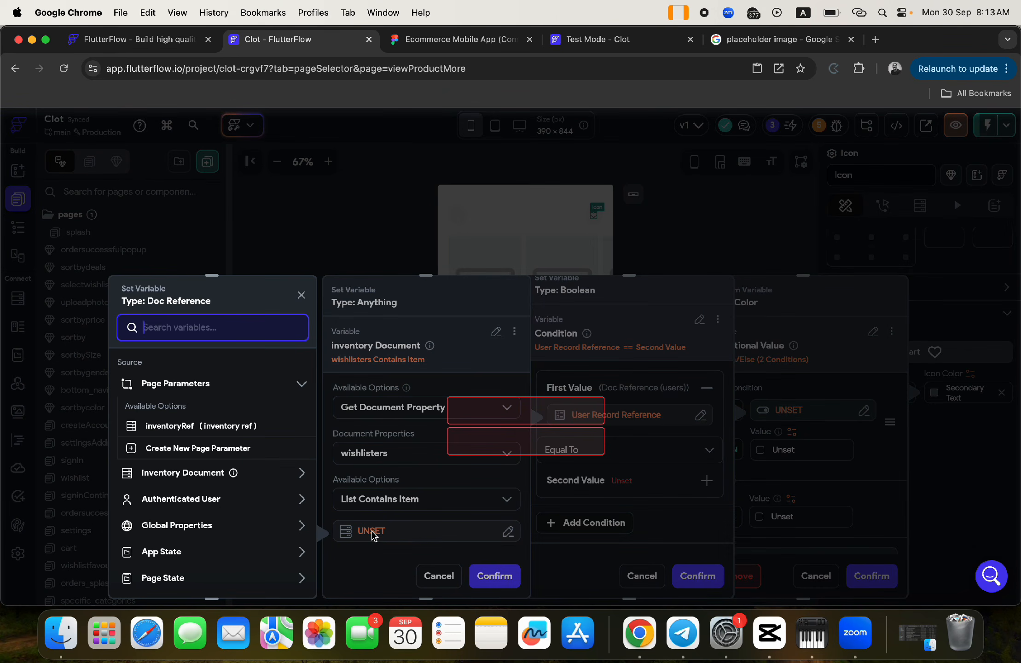
click(173, 502)
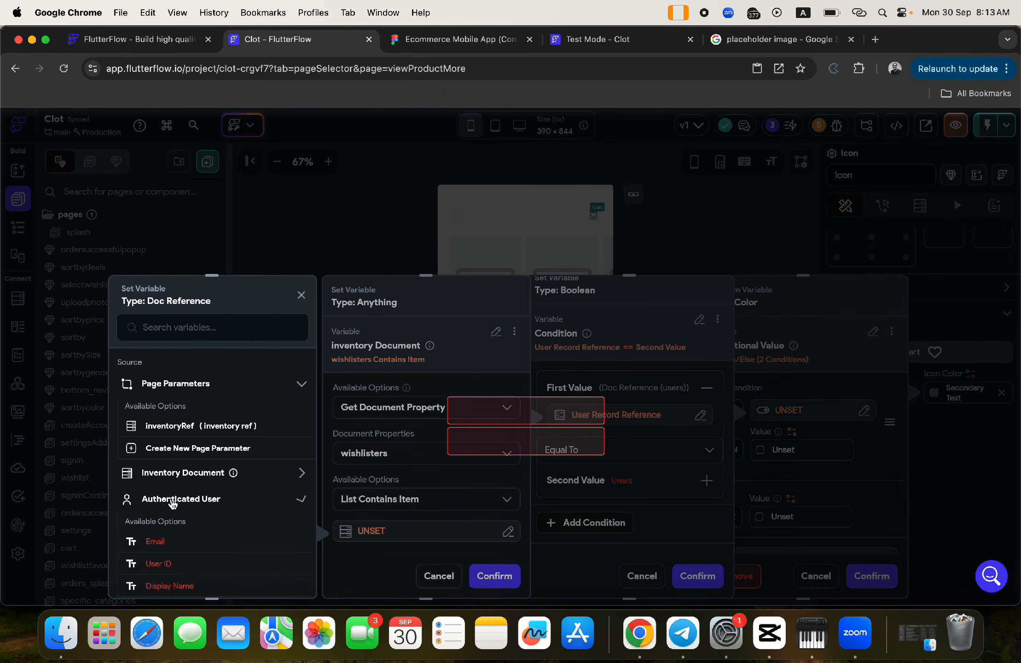
scroll(183, 548, down, 3)
click(186, 515)
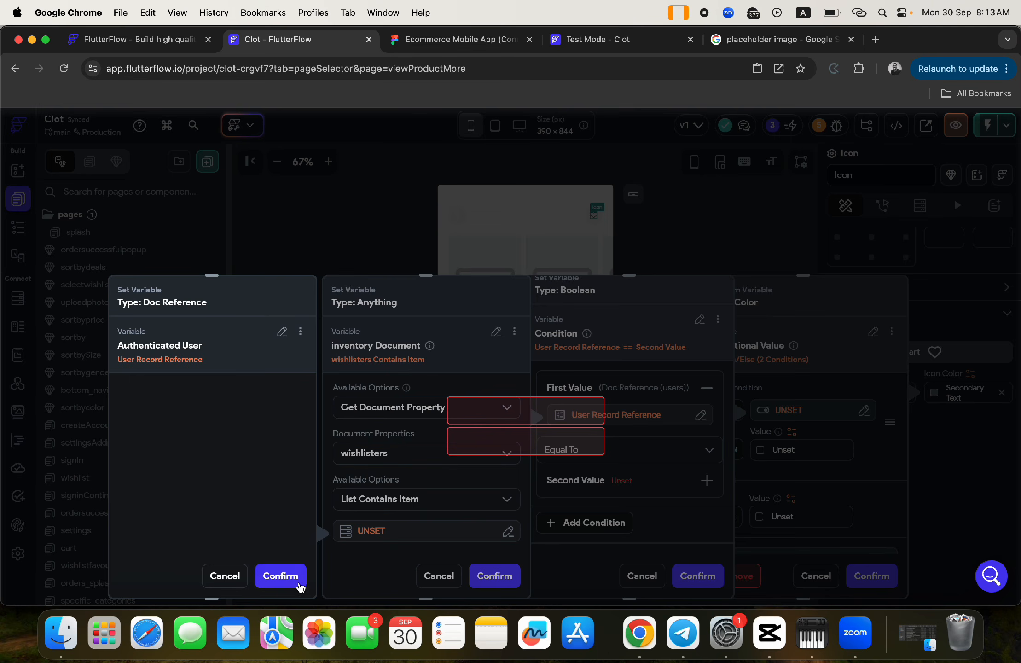
click(280, 576)
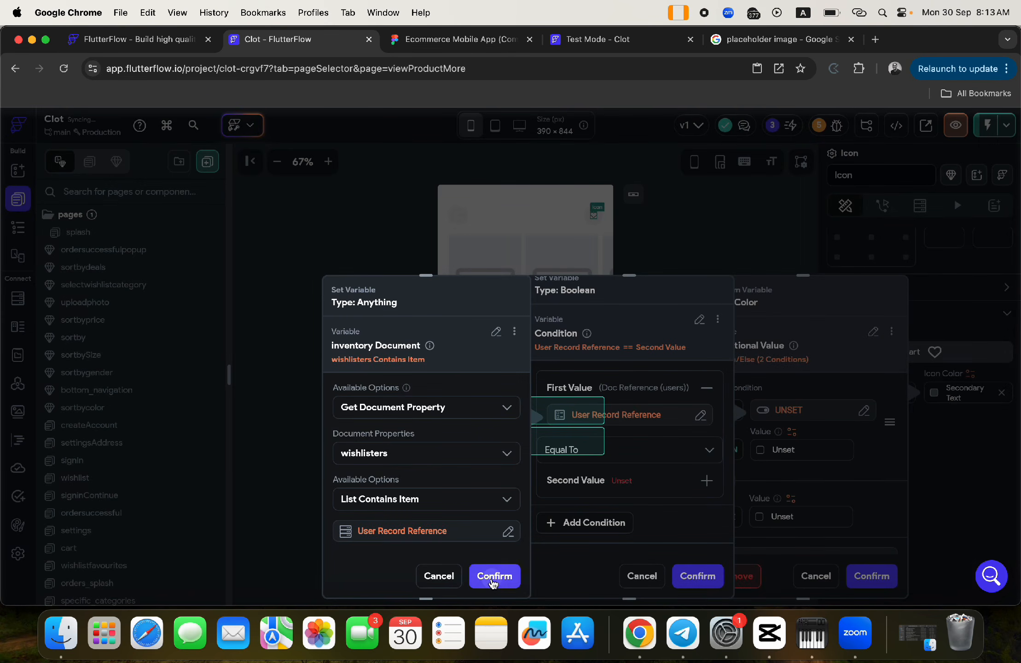
click(495, 576)
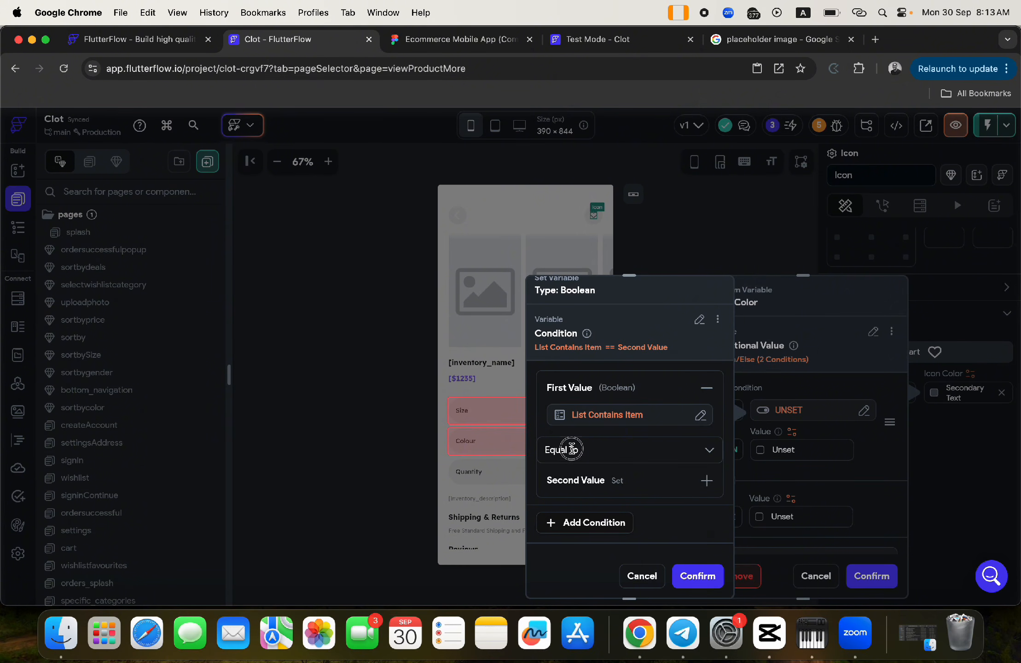
- Compare the contains check Equal To True and confirm the condition
click(571, 449)
click(606, 434)
click(583, 489)
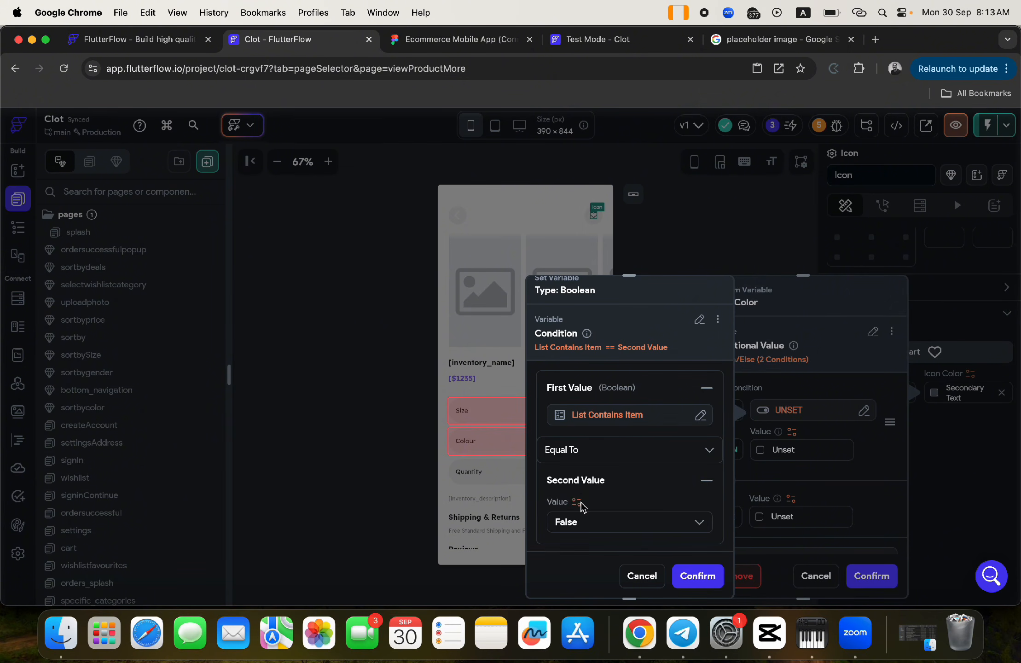
click(573, 520)
click(573, 503)
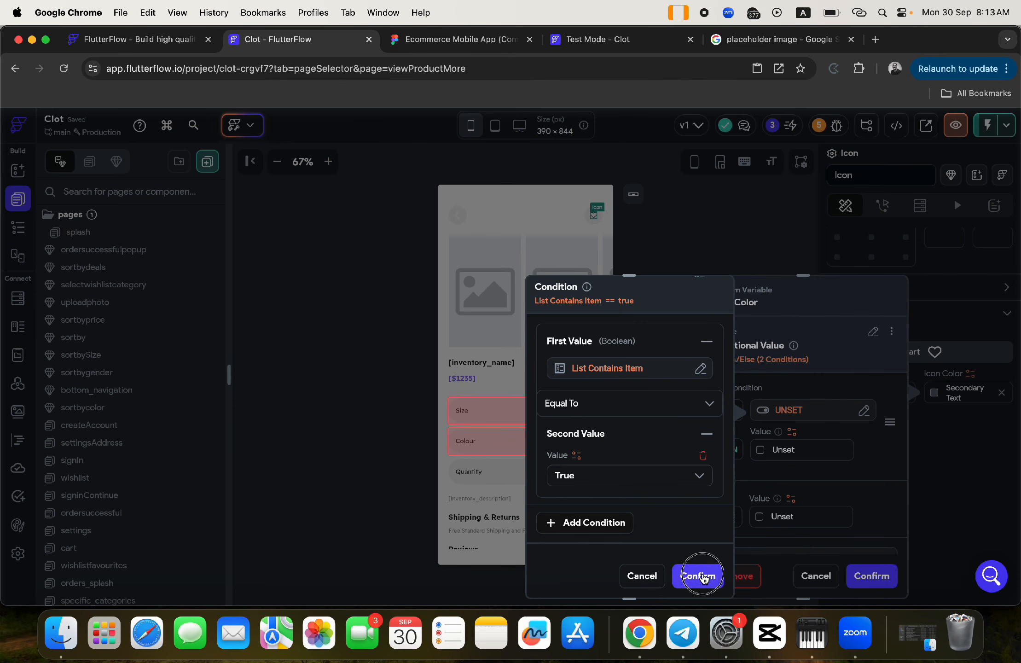
click(693, 576)
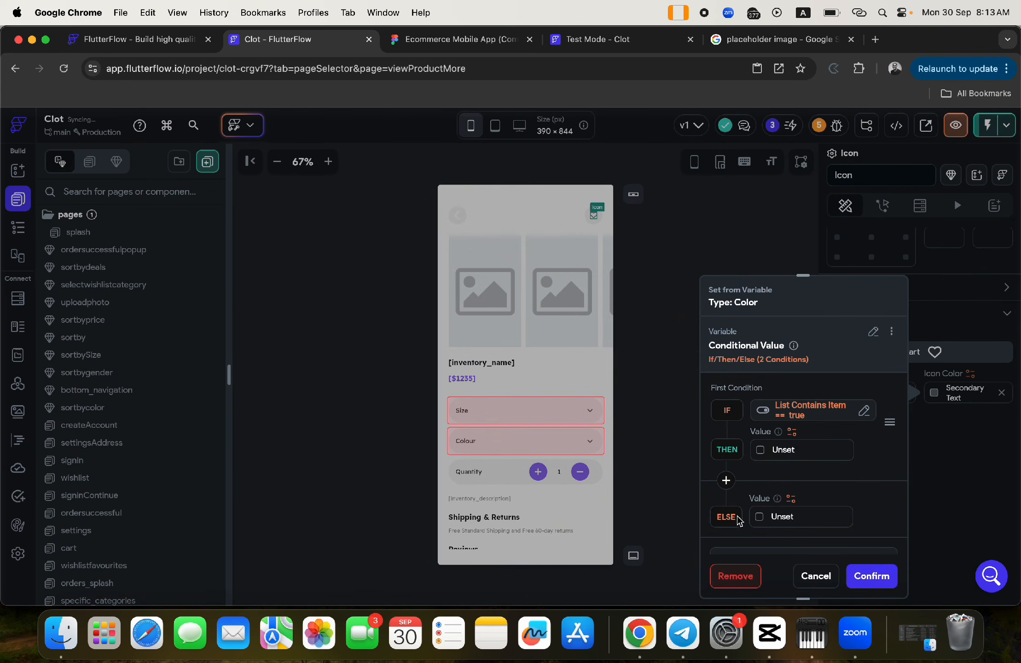
- Set the THEN colour to hex 8e6cef copied from the Figma design
click(786, 448)
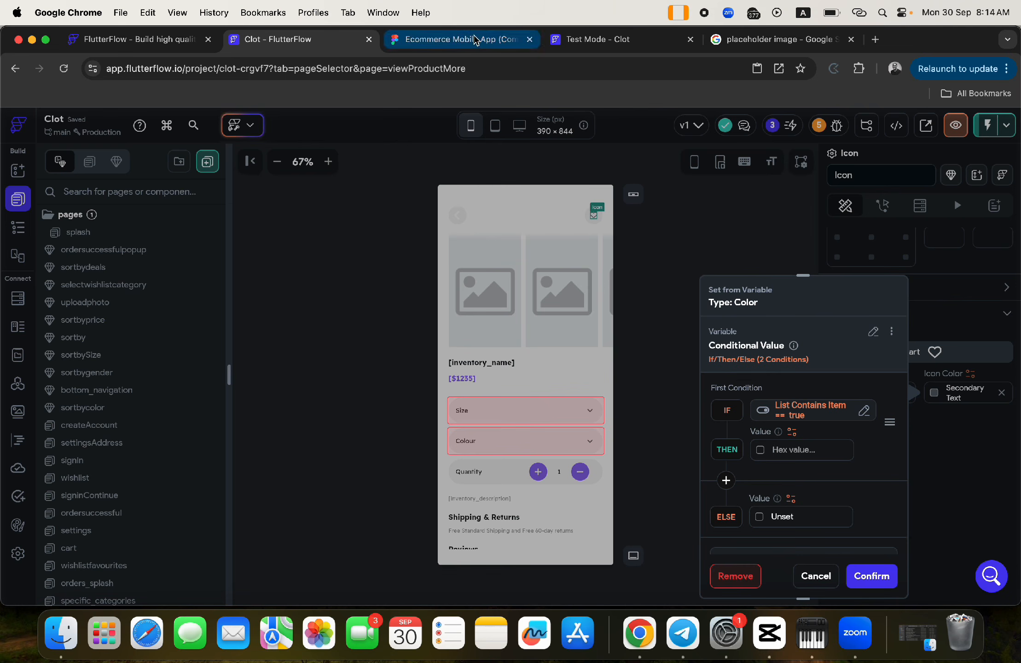
key(super+v)
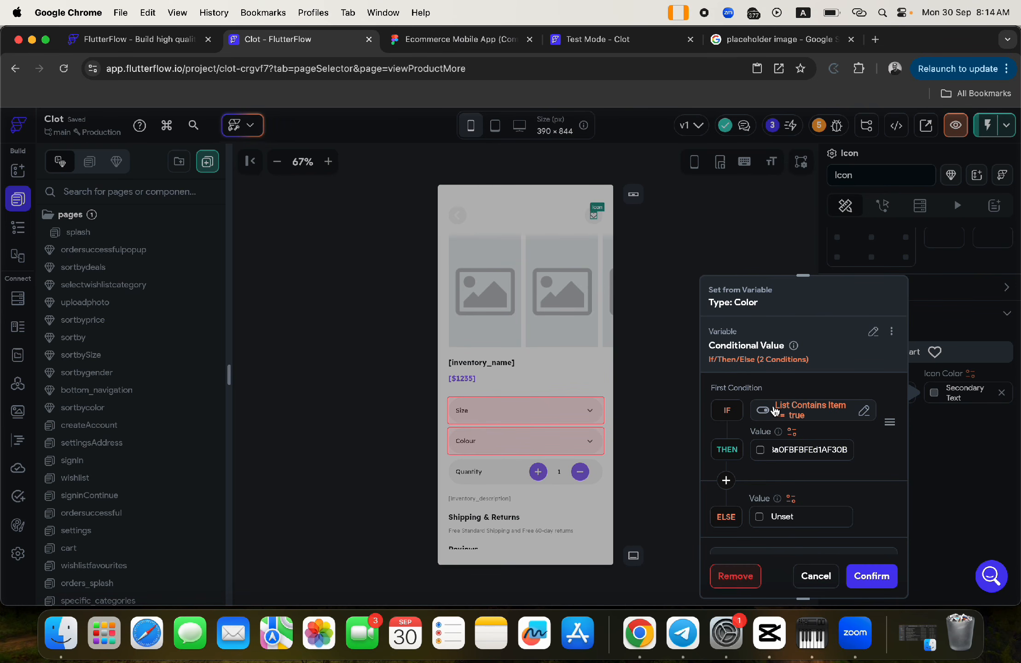
key(super+a)
key(BackSpace)
click(502, 39)
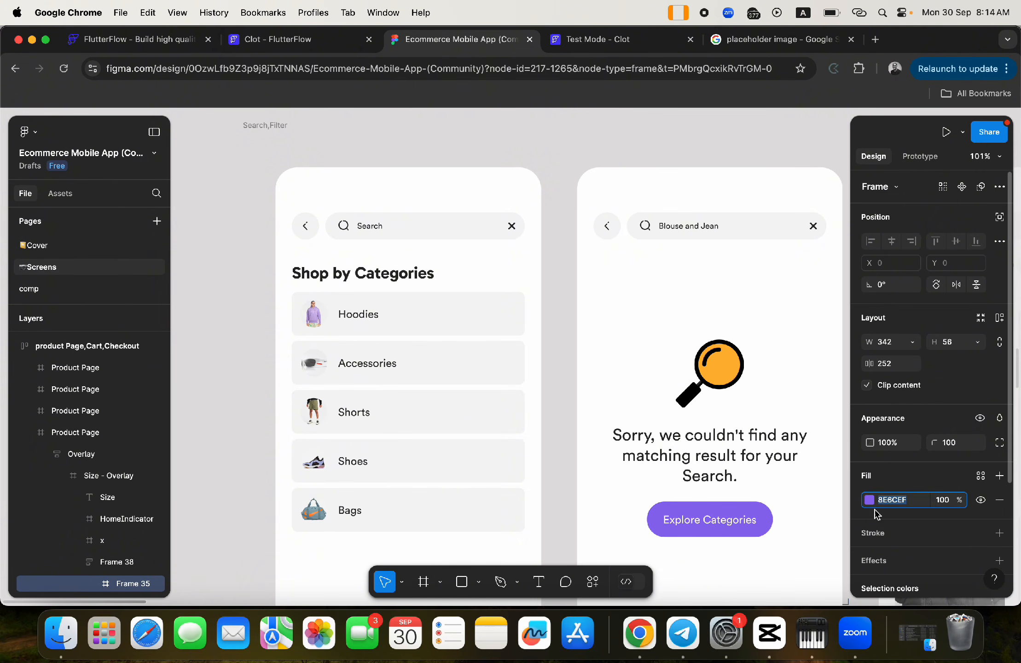
click(887, 500)
key(super+c)
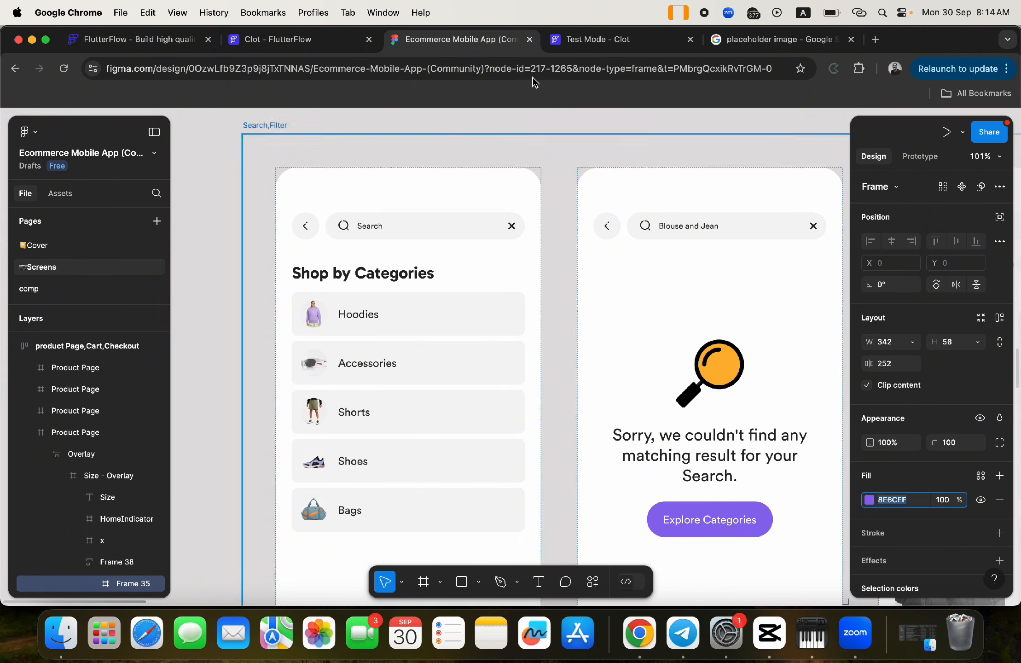
click(297, 40)
click(783, 450)
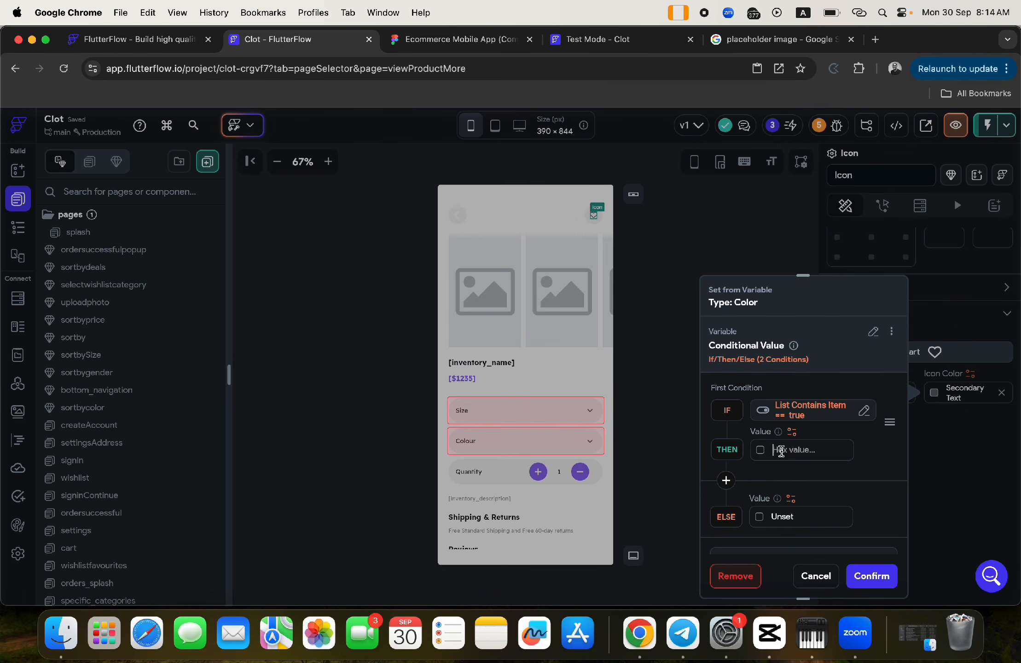
key(super+v)
- Use Secondary Text as the ELSE colour and confirm the conditional heart colour
click(759, 518)
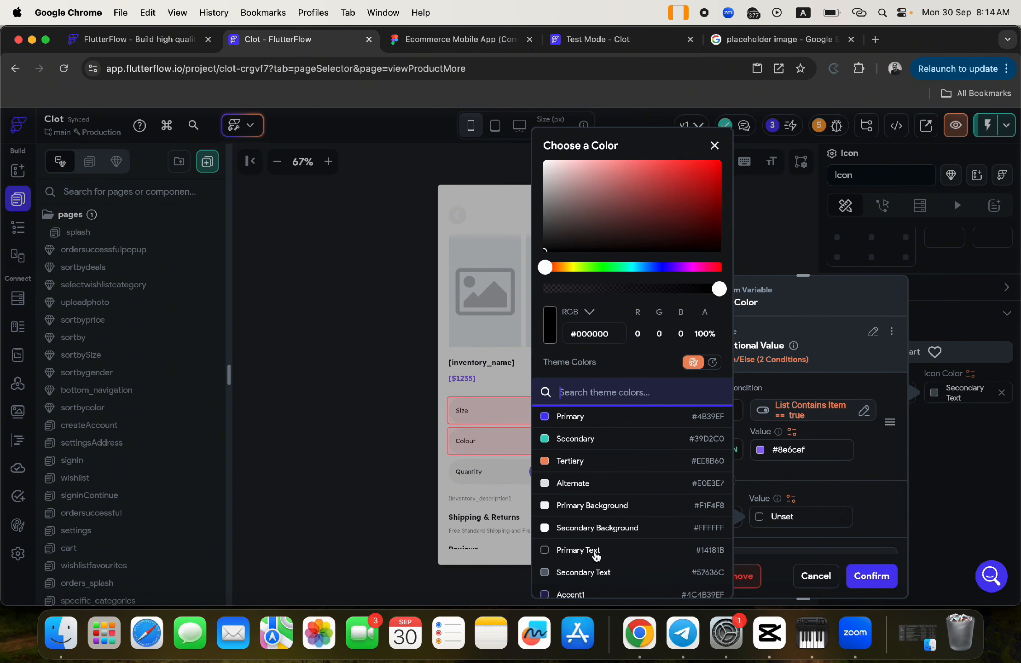
click(587, 573)
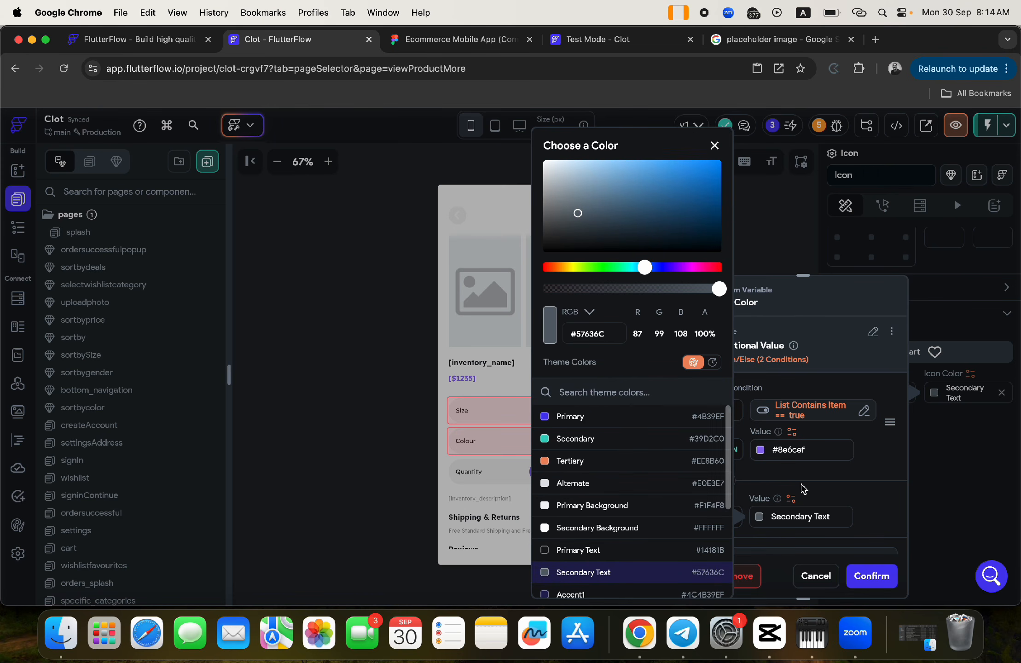
click(806, 488)
click(866, 575)
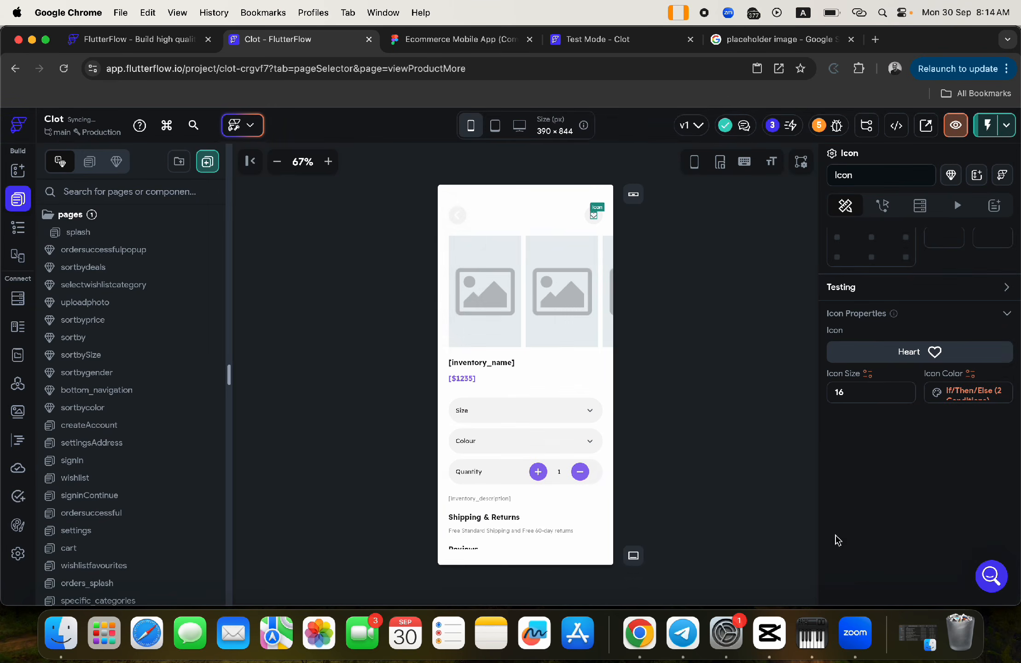
click(571, 42)
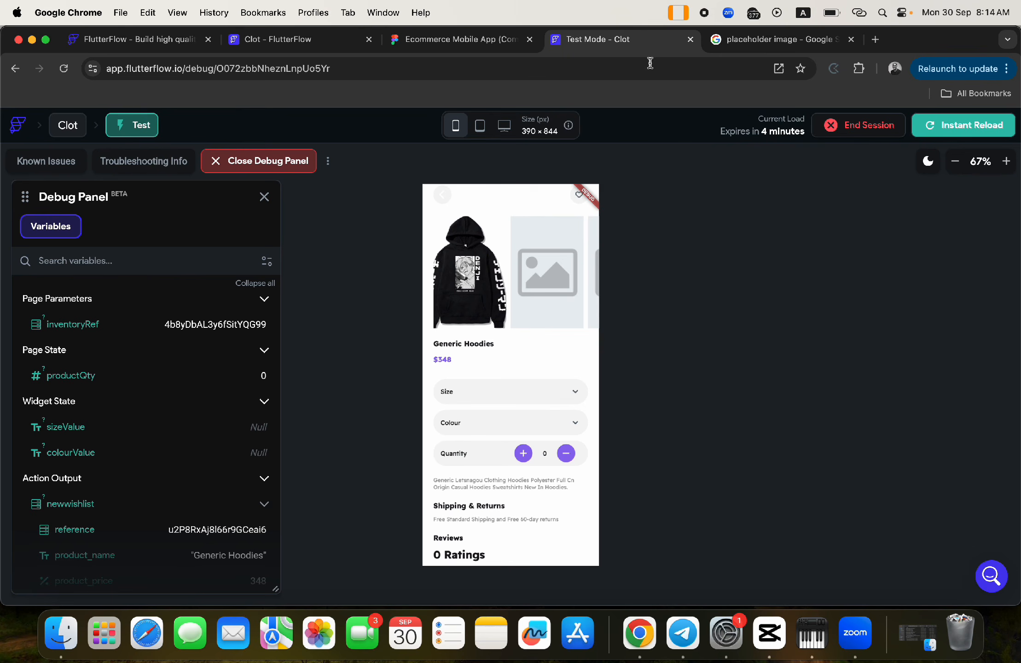
- Instant Reload the test app, set the preview zoom to 80%, and open Generic Hoodies
click(938, 132)
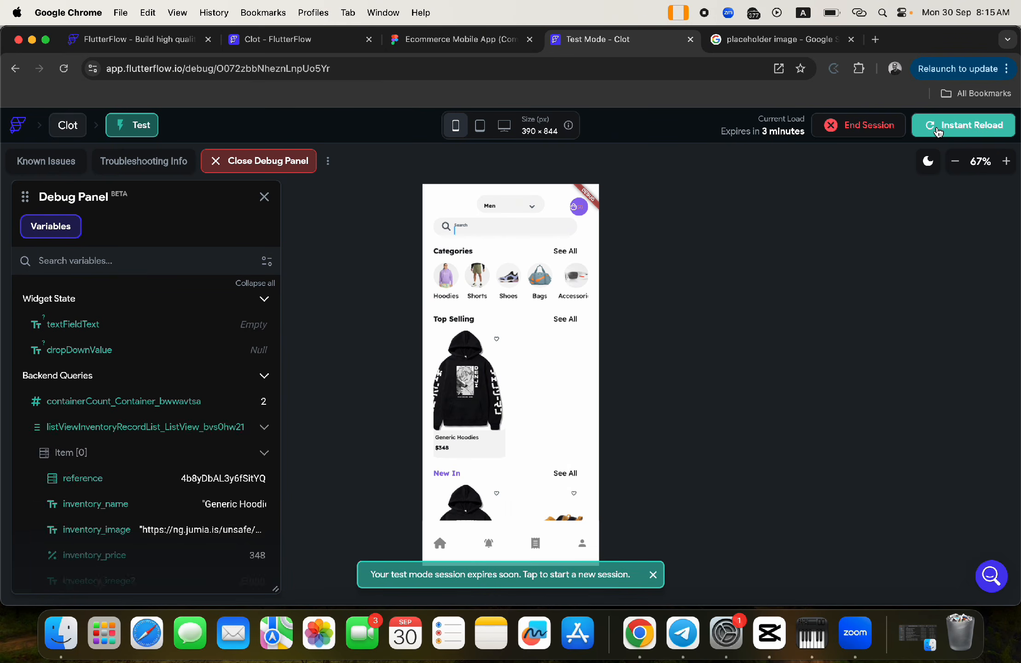
click(653, 575)
click(955, 161)
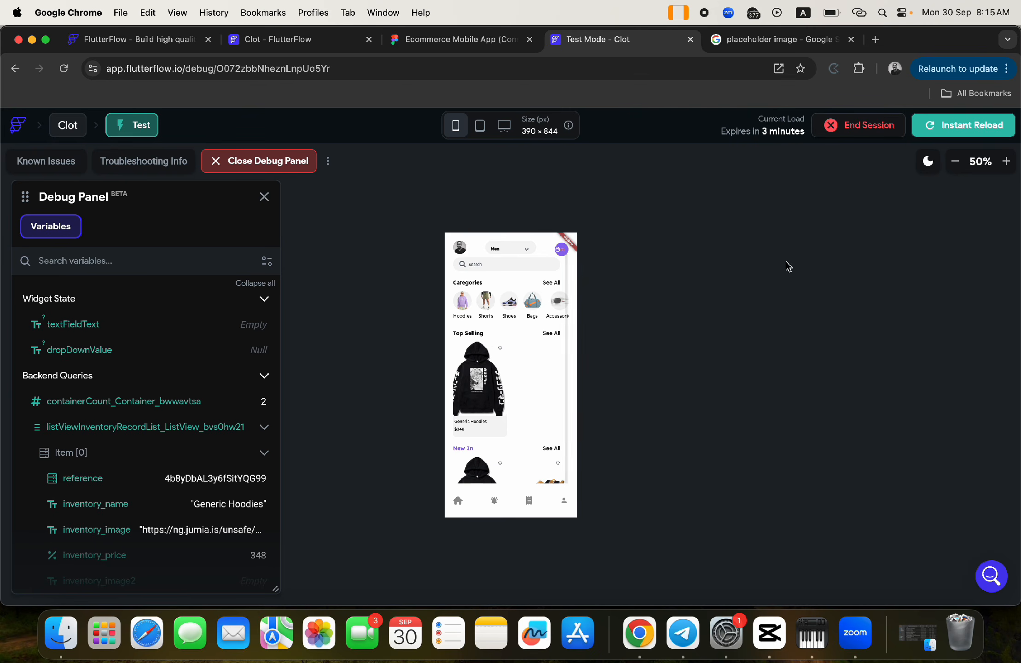
click(1006, 162)
click(1005, 161)
click(998, 161)
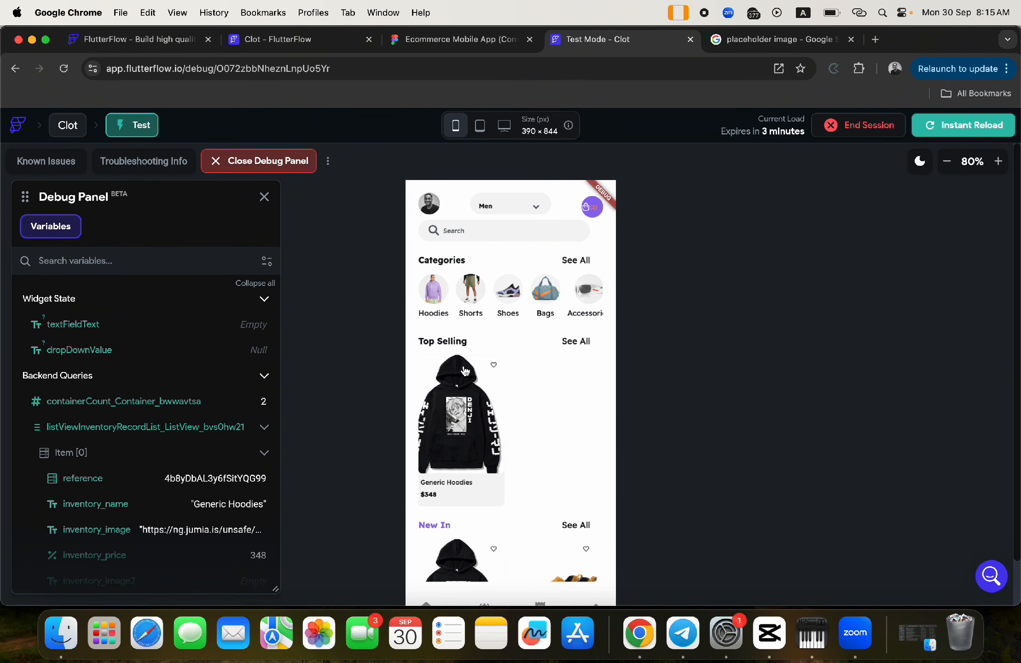
click(469, 420)
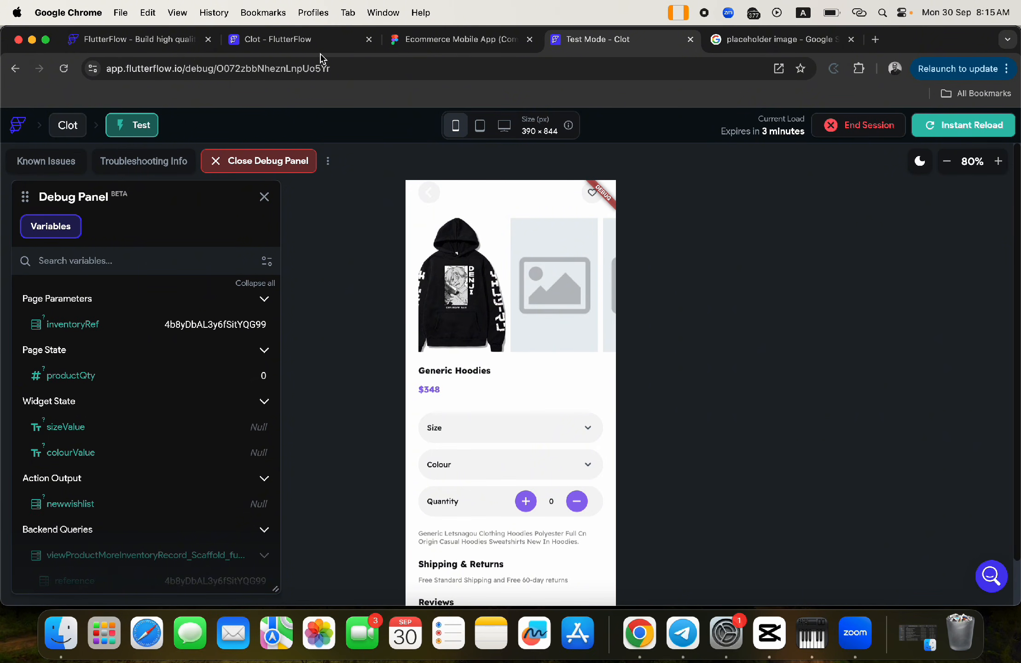
click(295, 40)
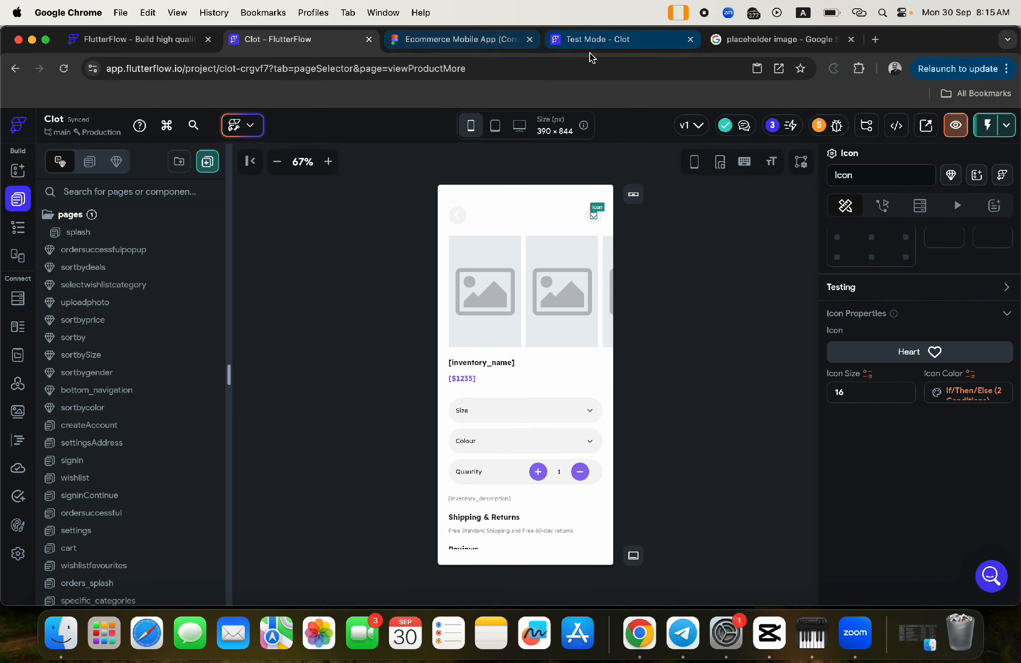
click(580, 42)
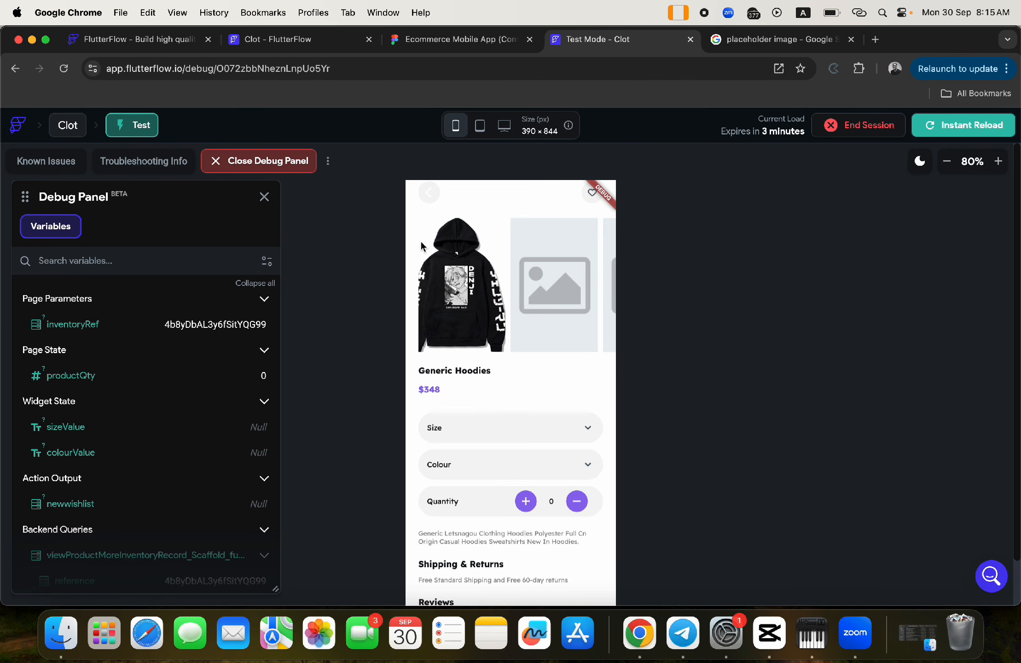
- Open the AnuirheiH Shoe from the home page and add it to the Shoes wishlist
click(429, 192)
scroll(474, 423, down, 2)
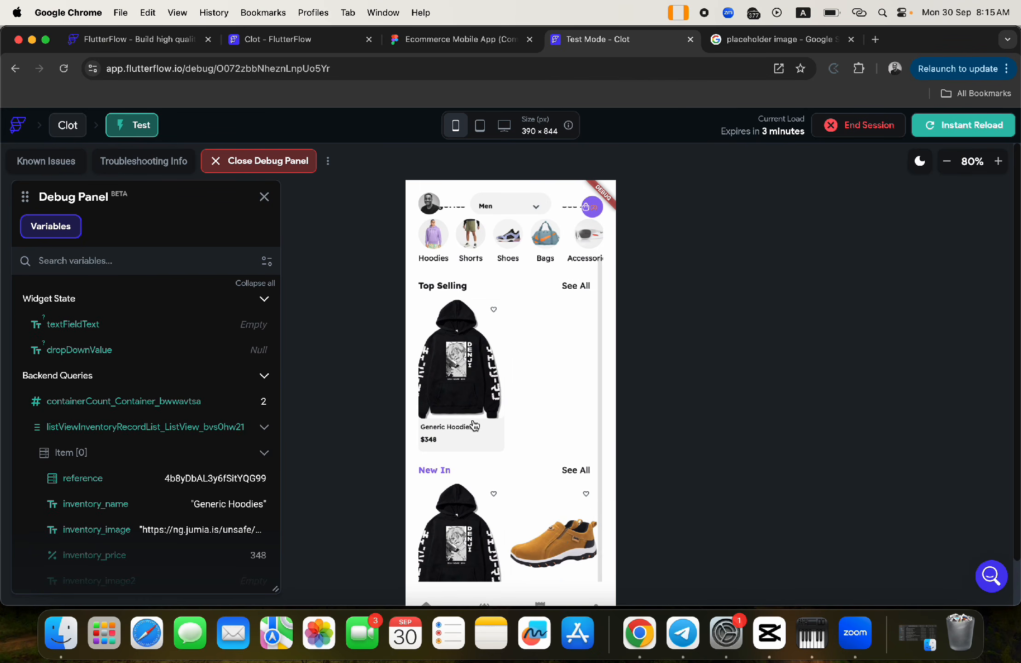
click(547, 540)
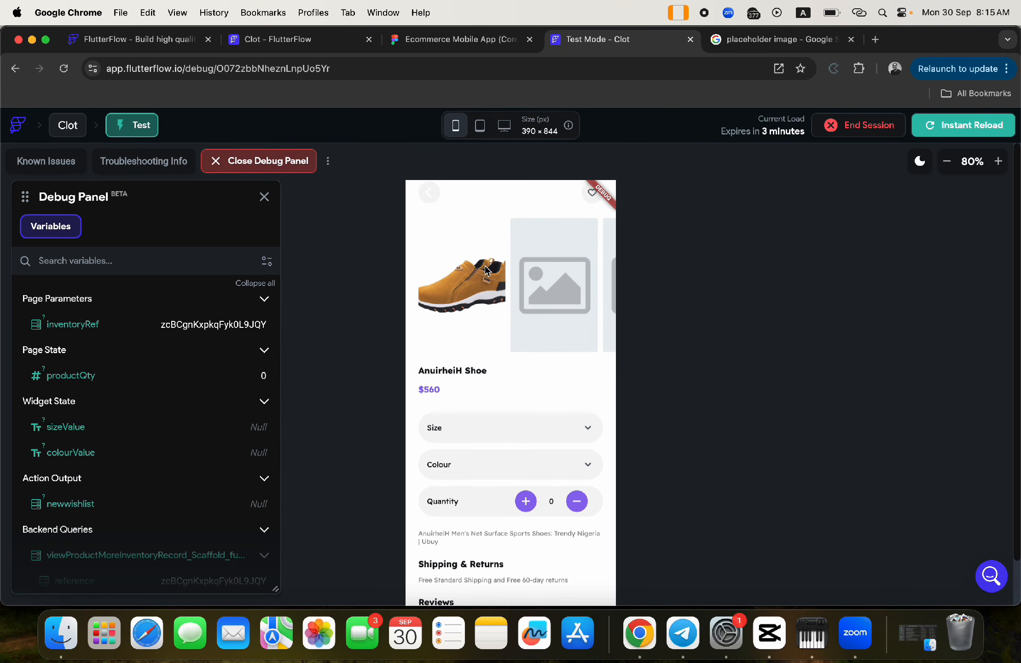
click(593, 196)
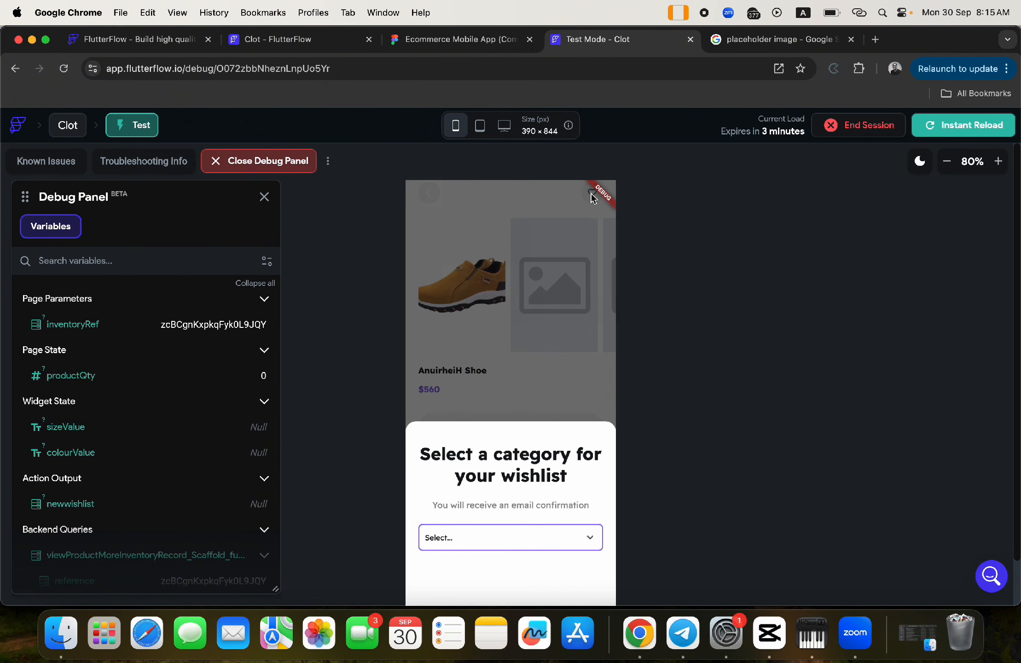
click(586, 539)
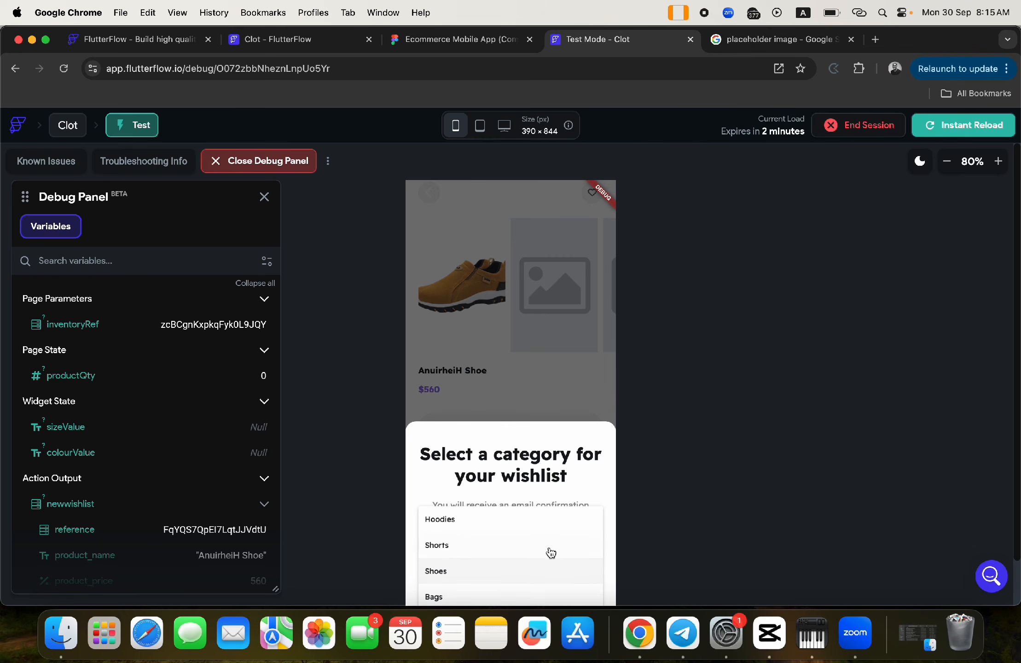
click(470, 571)
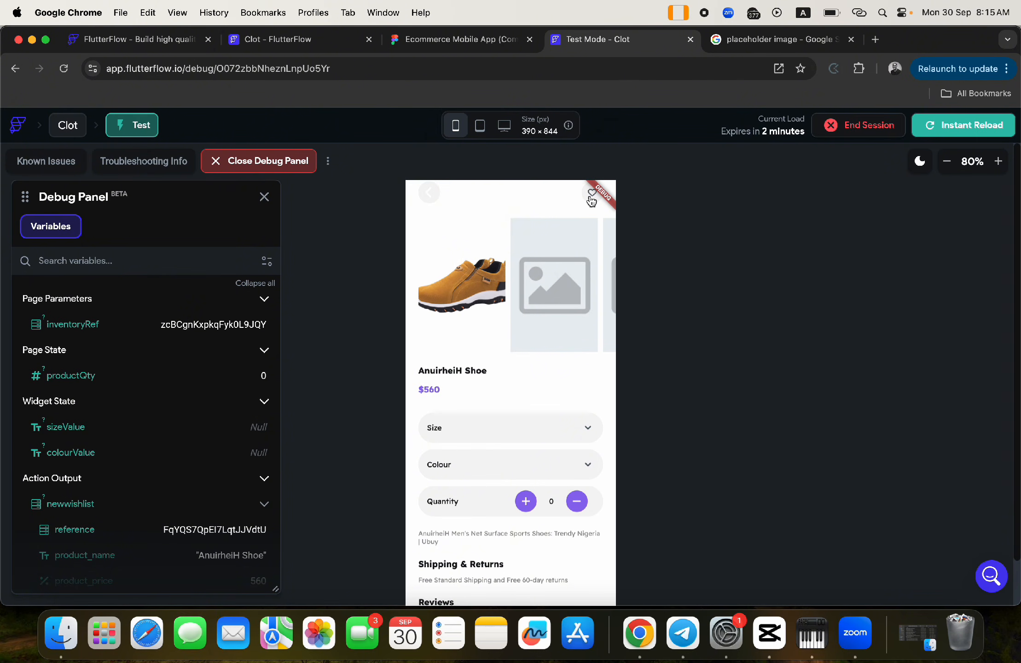
- Zoom the preview to 67% and reopen the AnuirheiH Shoe details page
click(948, 162)
click(949, 163)
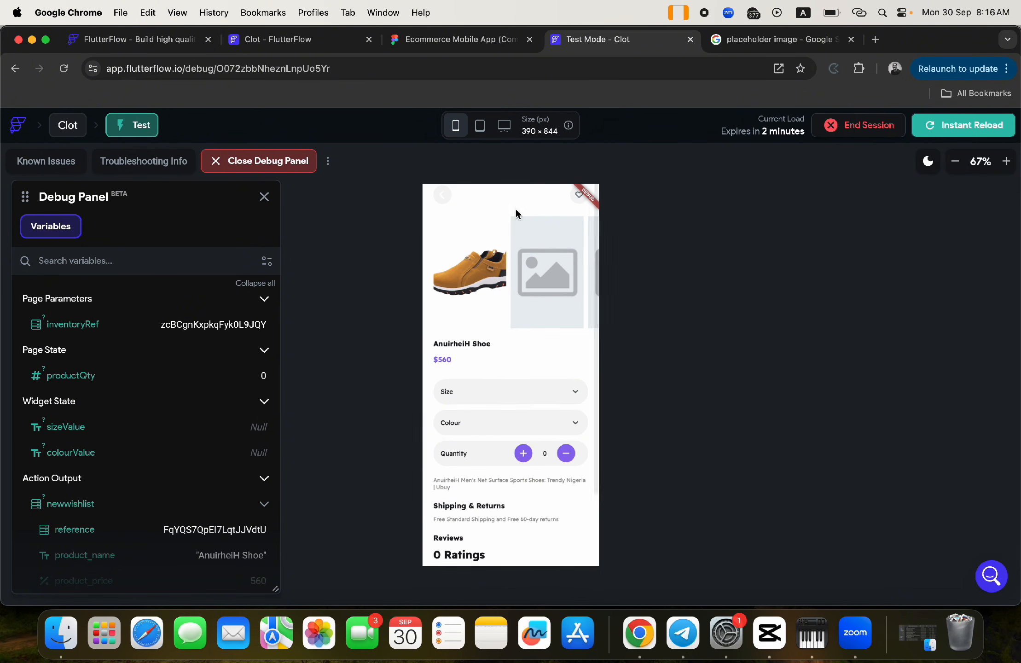
click(442, 203)
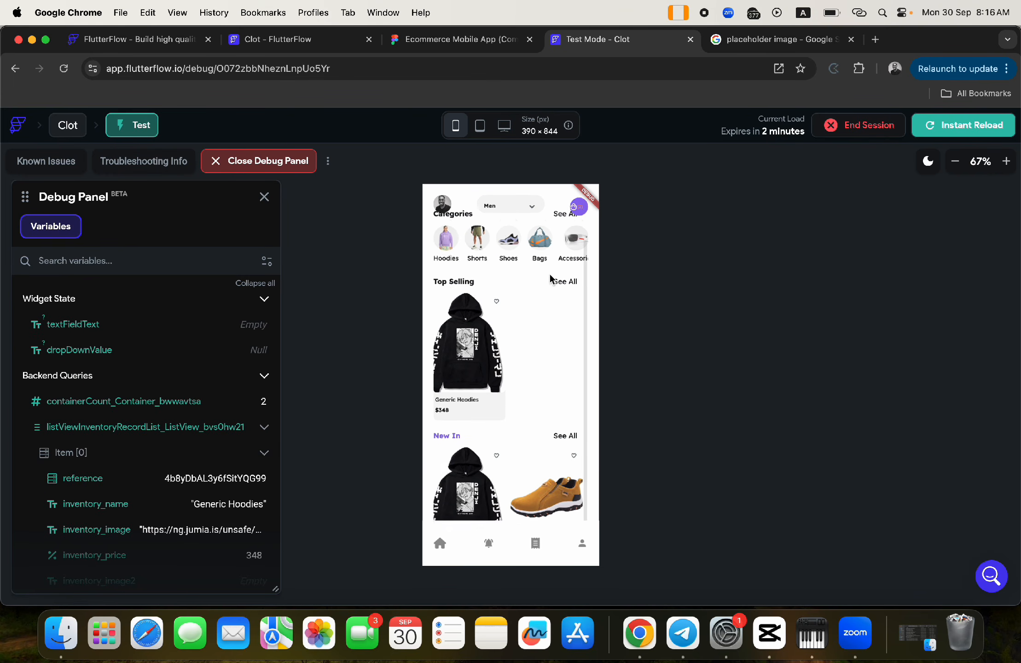
scroll(544, 445, down, 3)
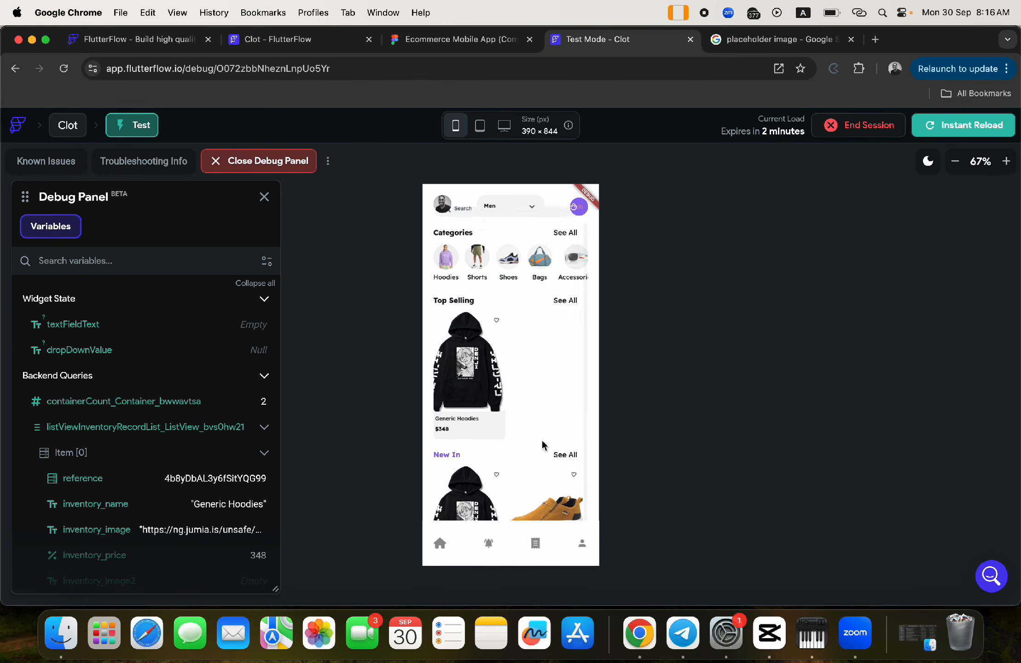
click(549, 493)
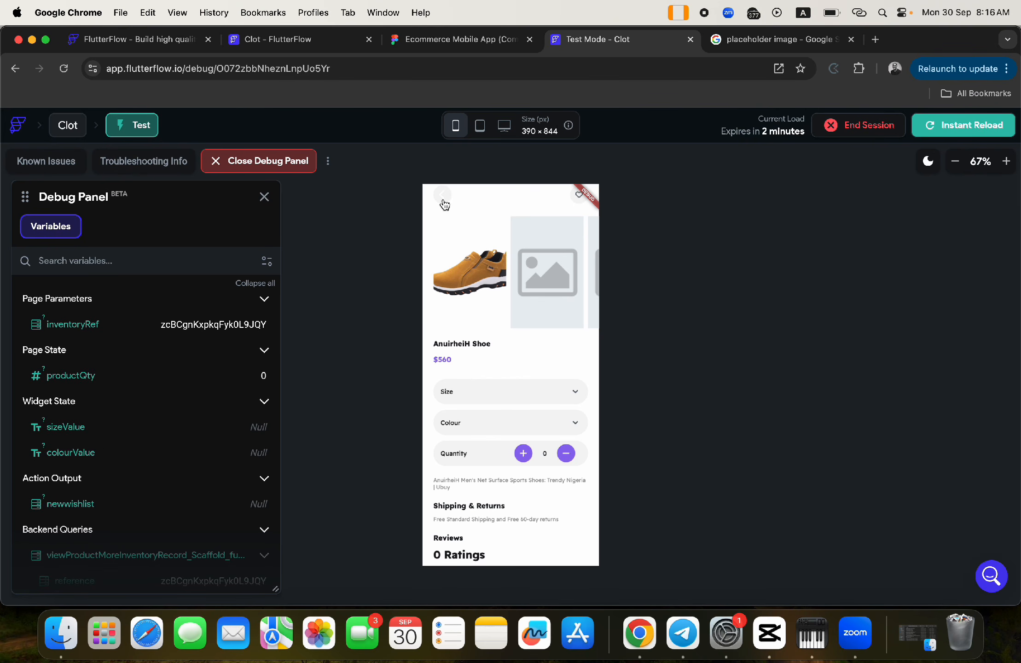
click(288, 39)
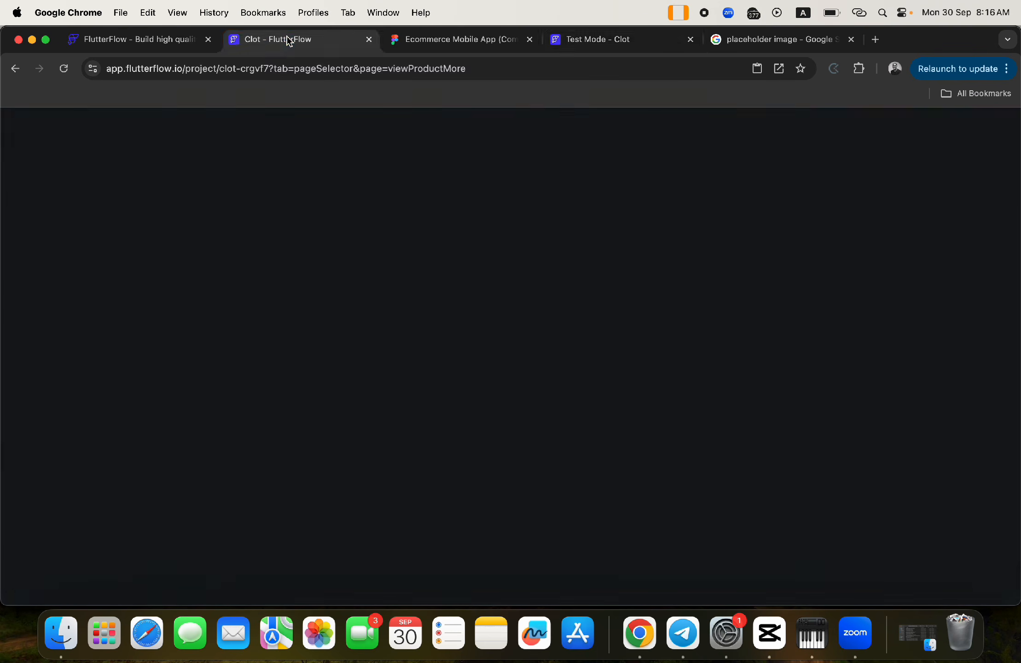
- Select the heart's column, open its Action Flow Editor, and view the Bottom Sheet action settings
click(594, 219)
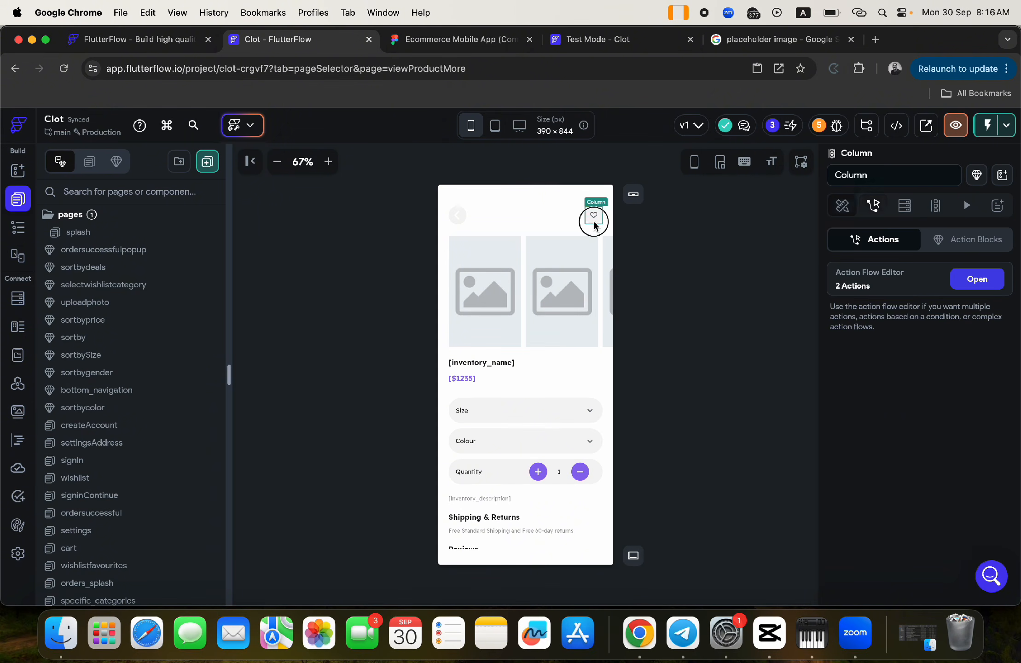
click(966, 282)
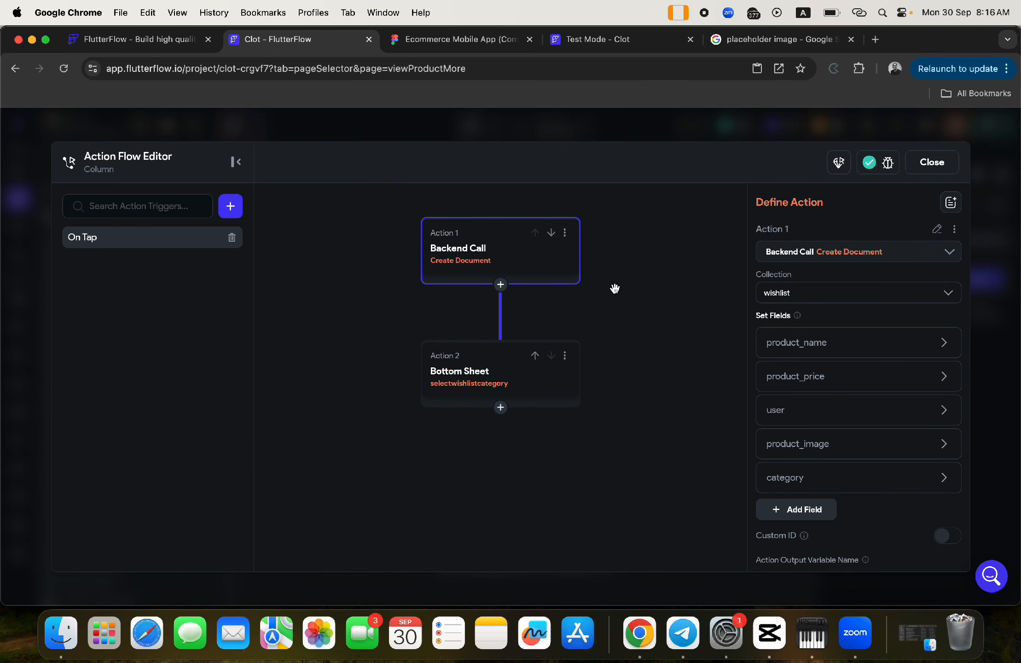
click(916, 169)
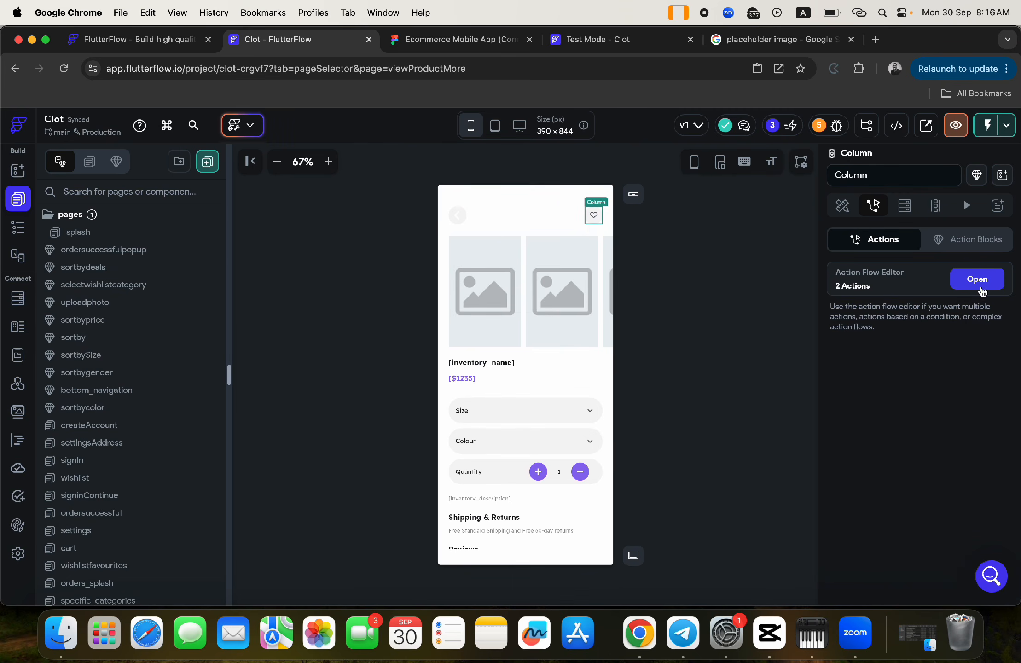
click(977, 279)
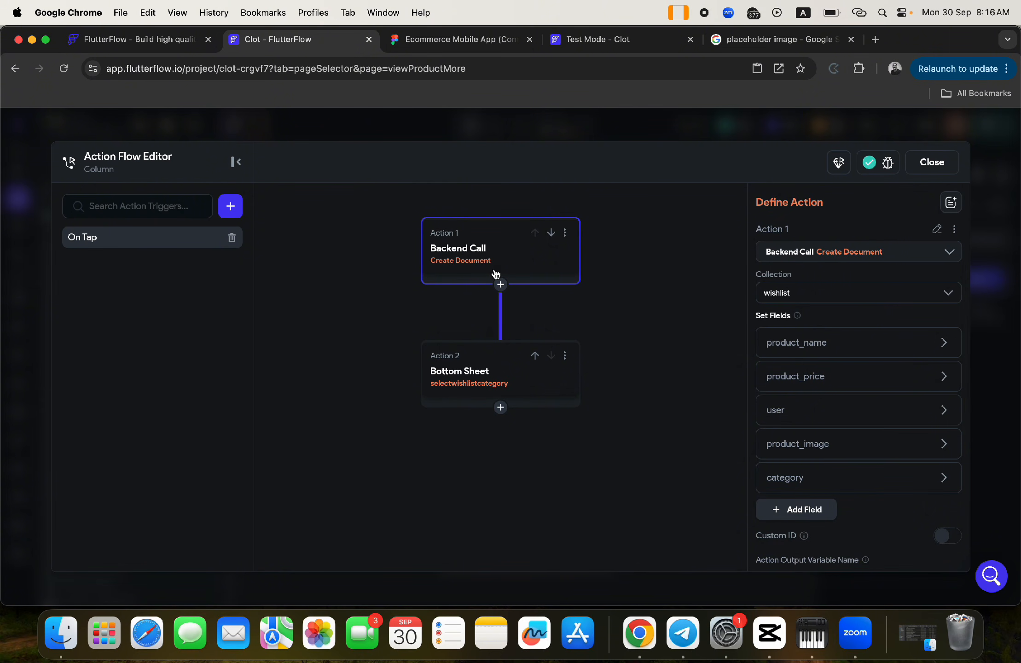
click(493, 379)
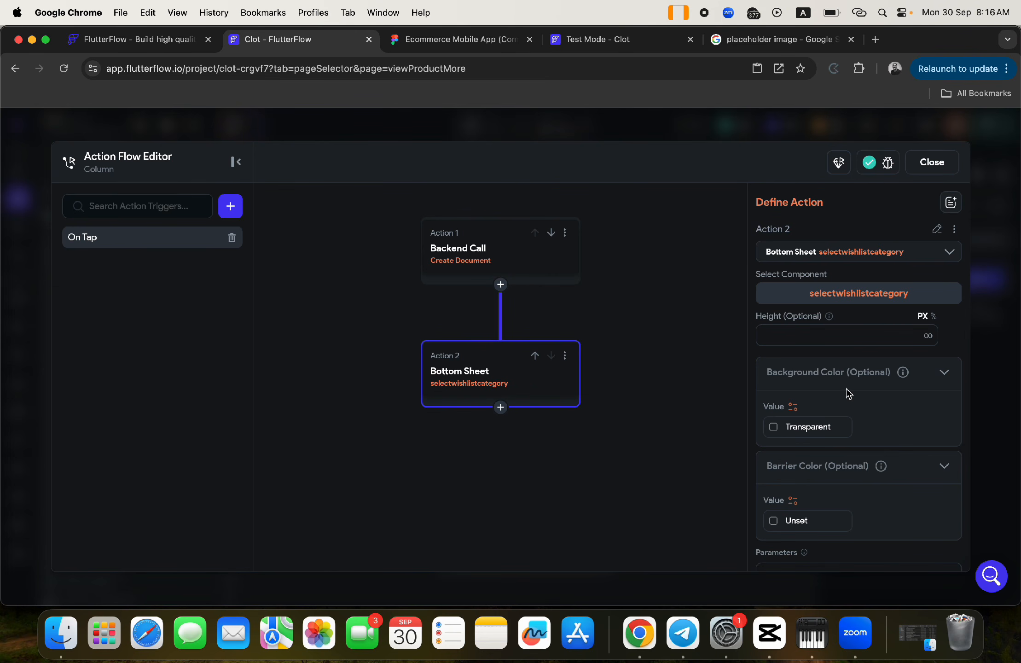
scroll(848, 394, down, 5)
- Inspect the wishlistRef value (newwishlist Reference), then cancel without changing it
click(795, 267)
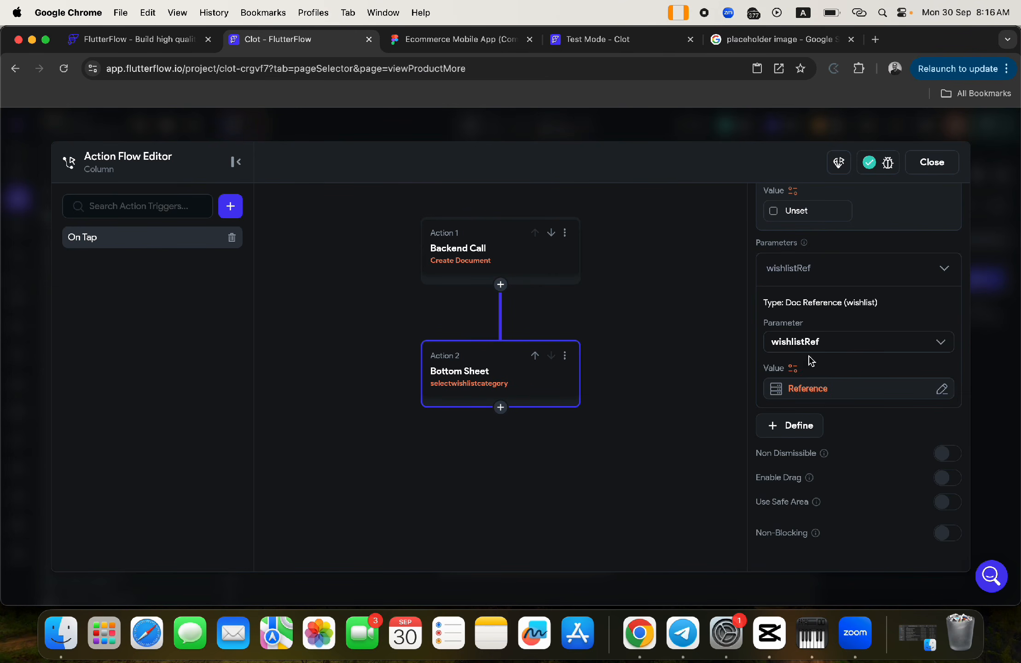
click(808, 390)
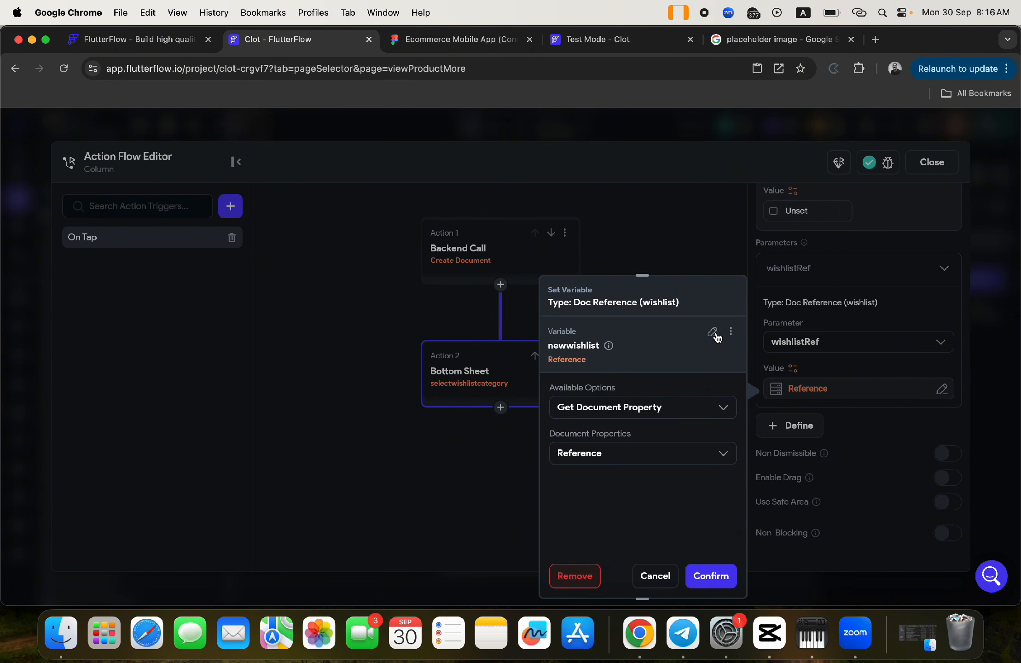
click(713, 332)
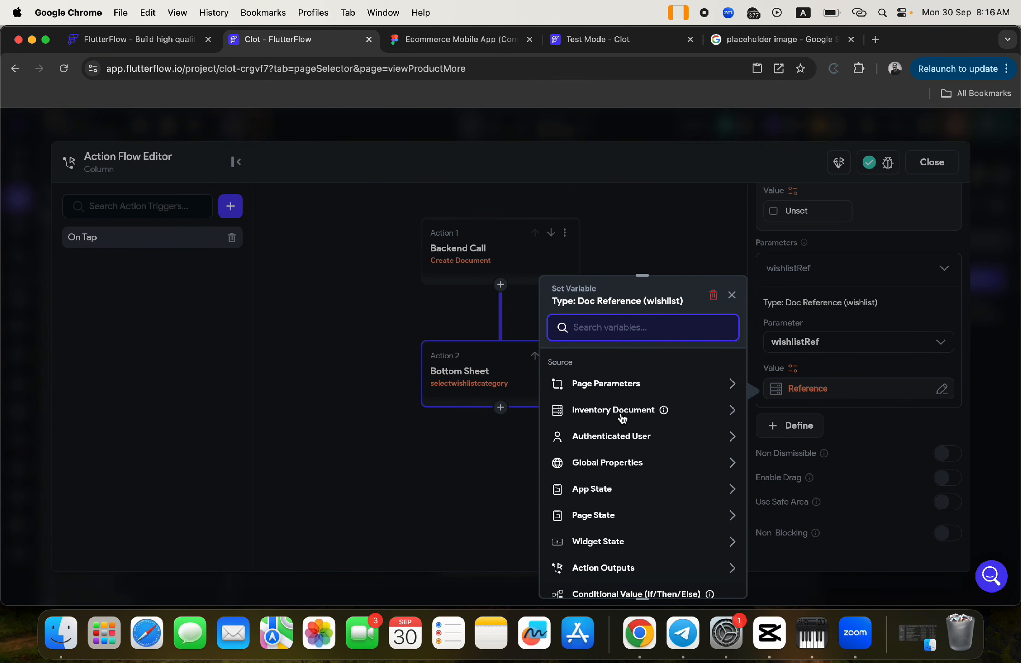
click(731, 295)
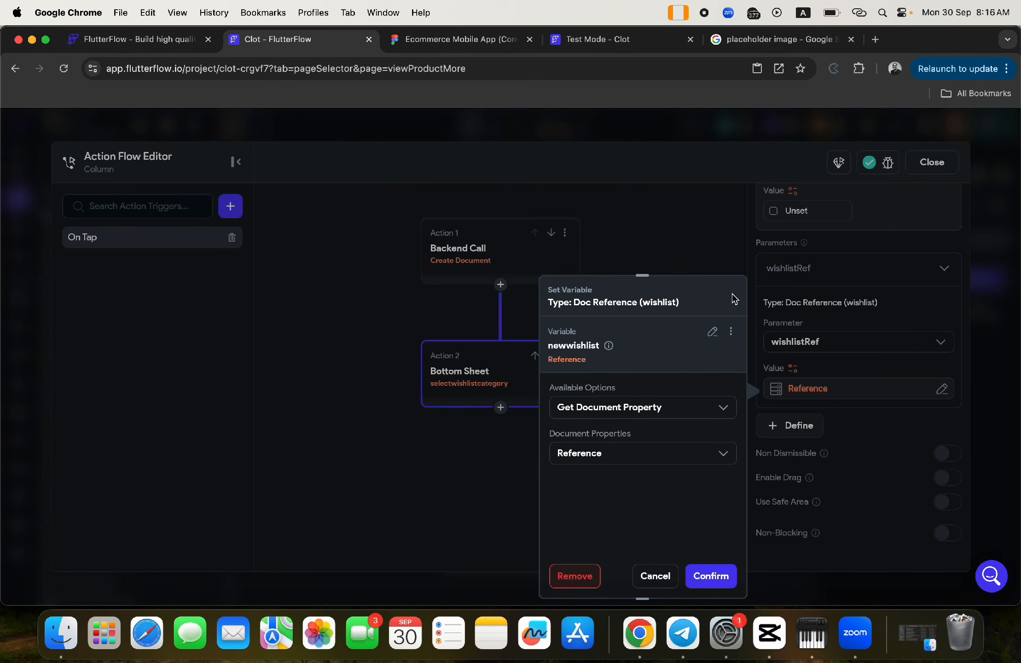
click(650, 575)
- Add an 'inventoryRef' DocumentReference parameter for the inventory collection to the bottom sheet
click(793, 425)
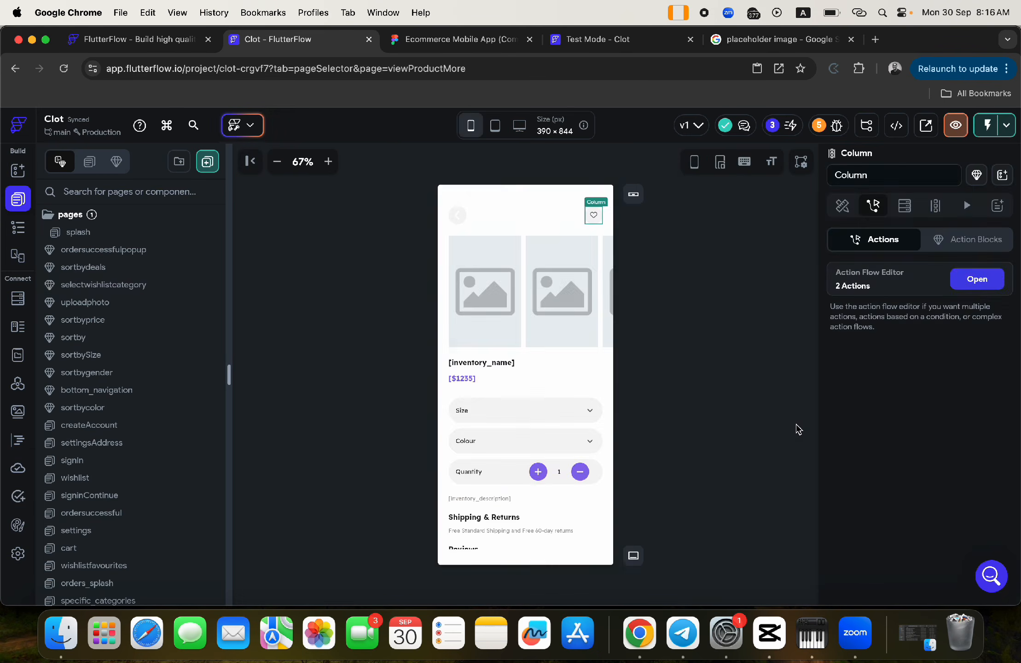
click(894, 299)
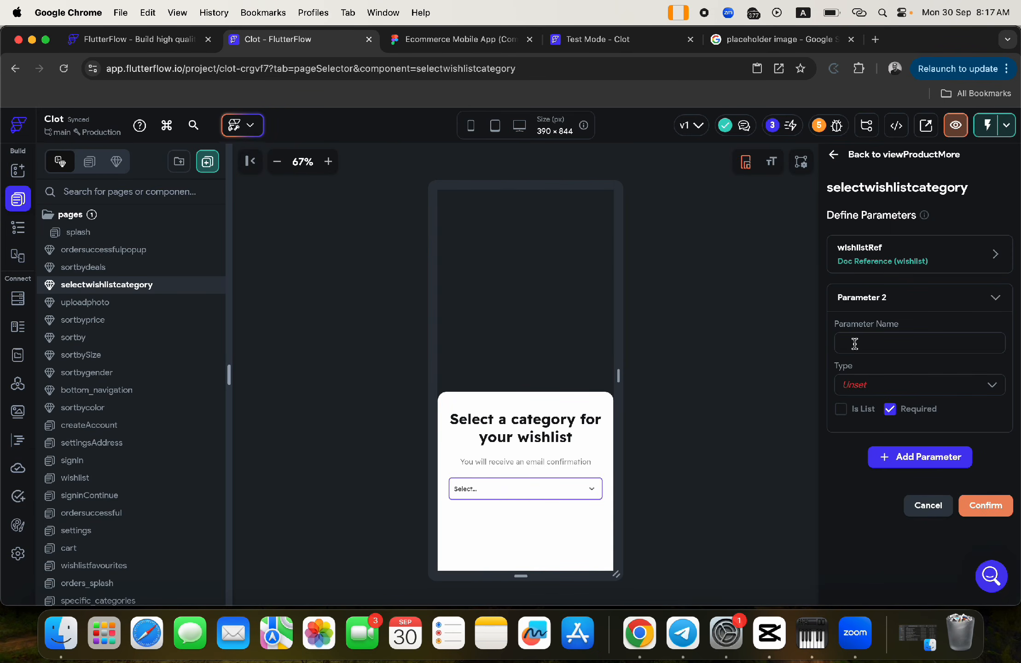
text(inventoryRef)
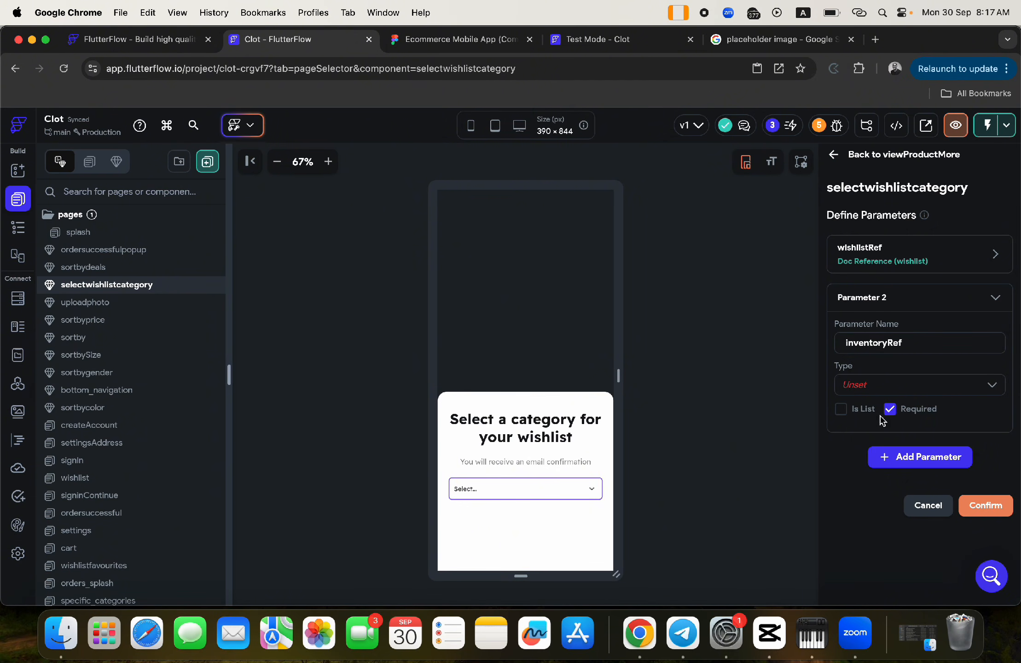
click(880, 387)
scroll(861, 490, down, 5)
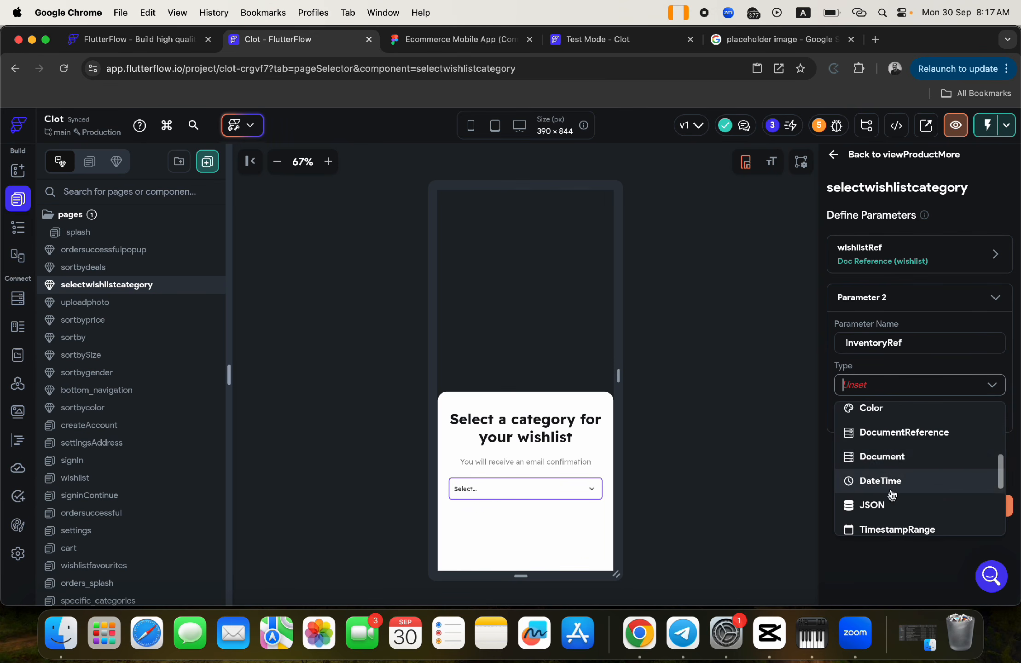
click(870, 431)
click(875, 445)
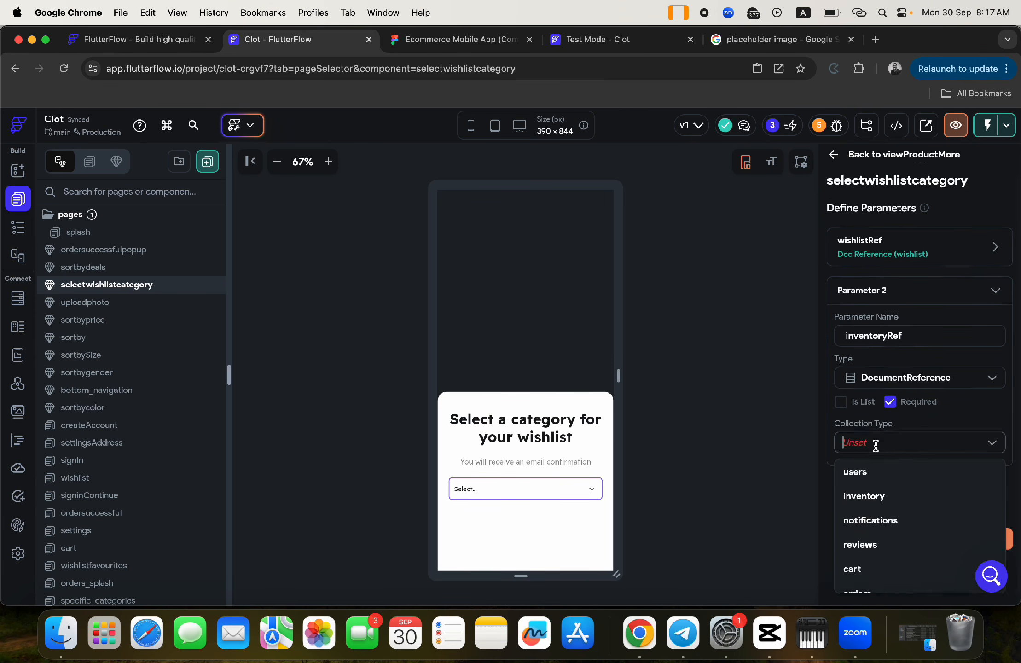
click(866, 492)
click(982, 535)
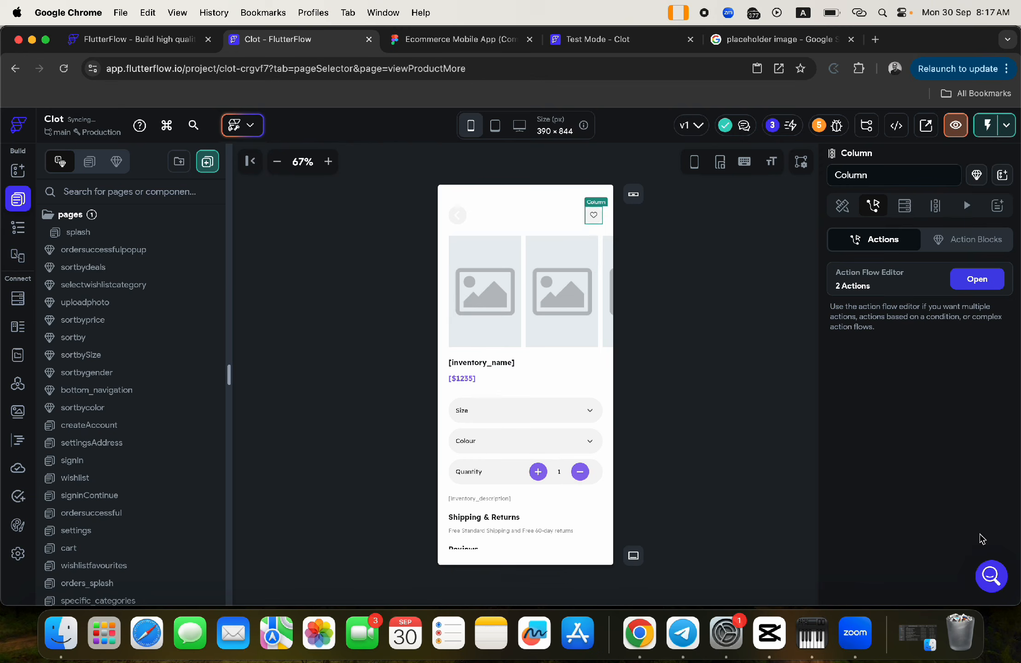
- Pass inventoryRef the Inventory Document's Reference in the bottom sheet action and close the editor
click(977, 279)
scroll(870, 382, down, 5)
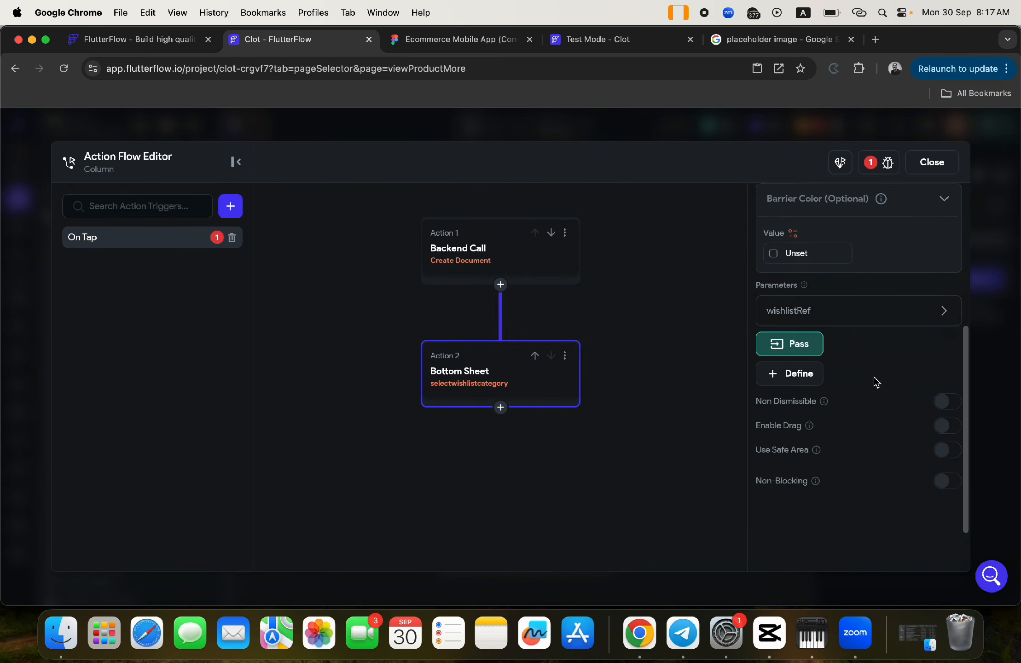
click(793, 318)
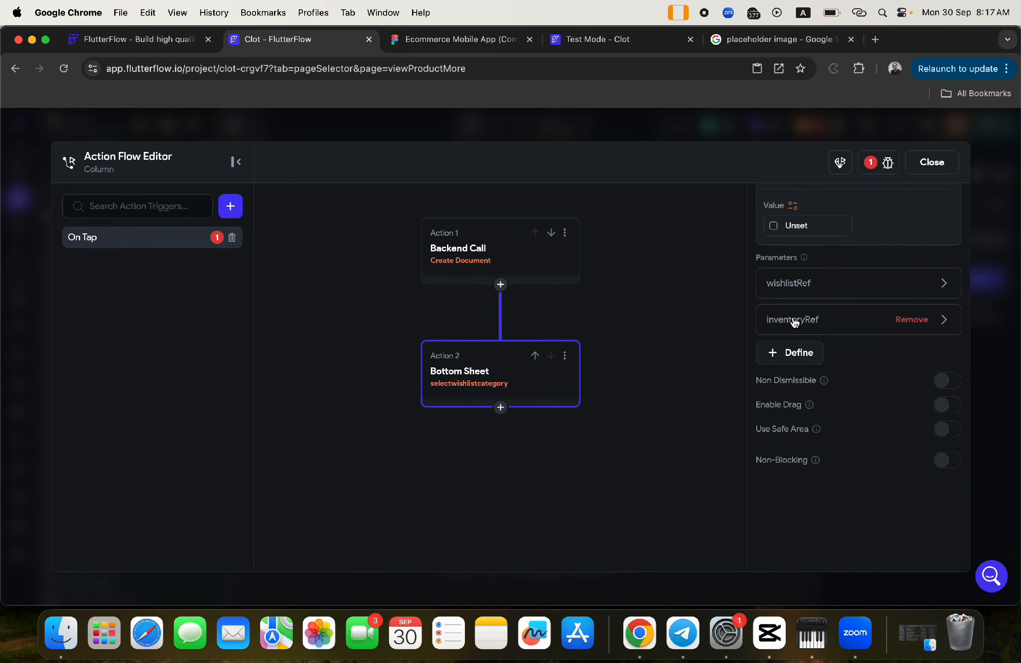
click(799, 322)
click(800, 442)
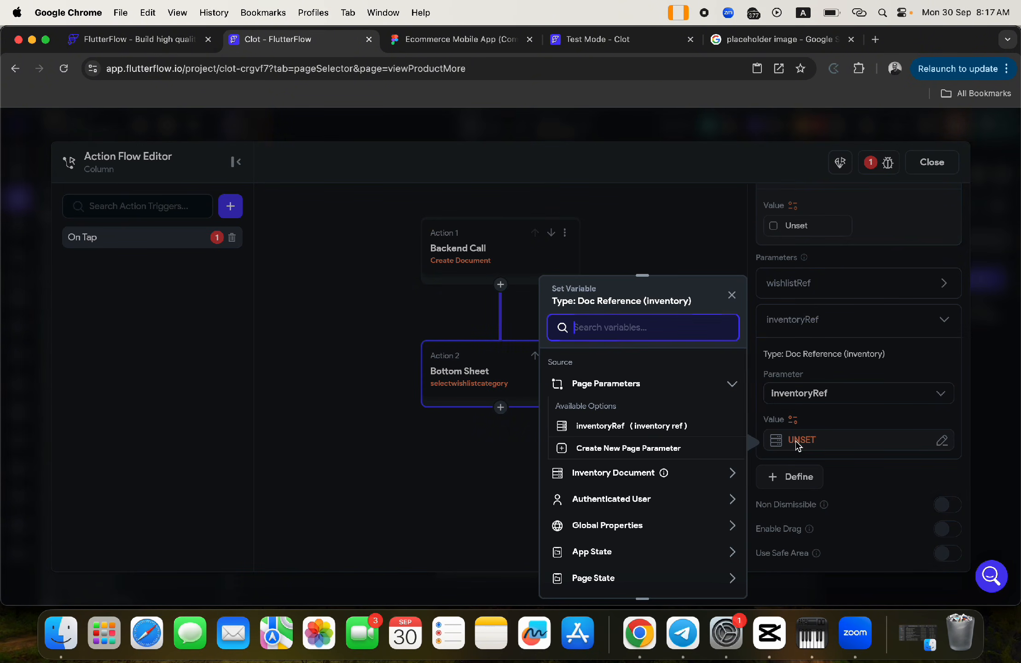
click(607, 475)
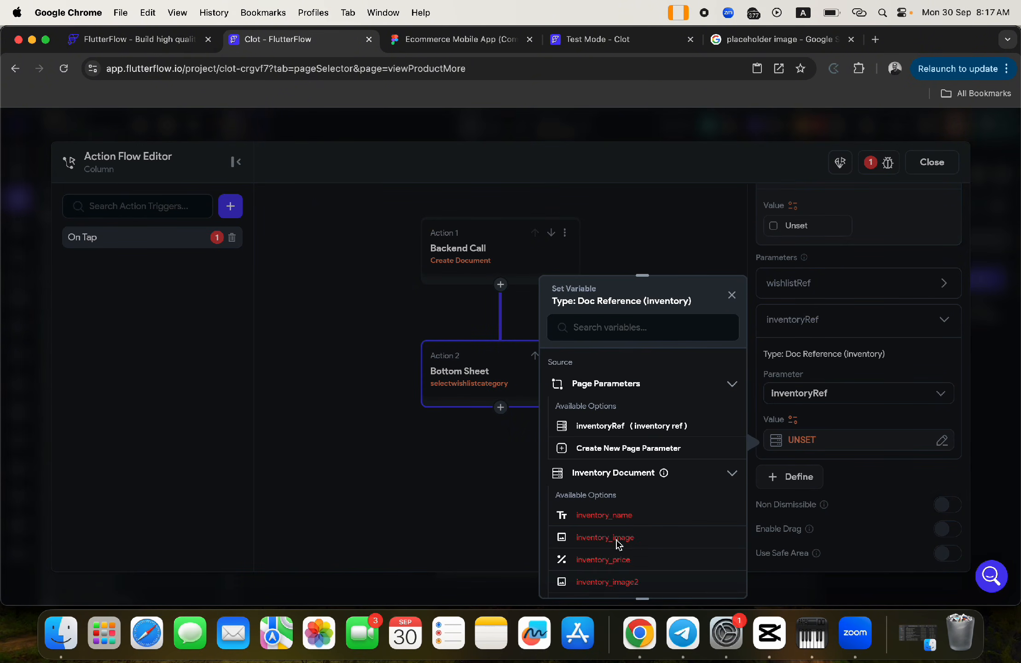
scroll(613, 520, down, 5)
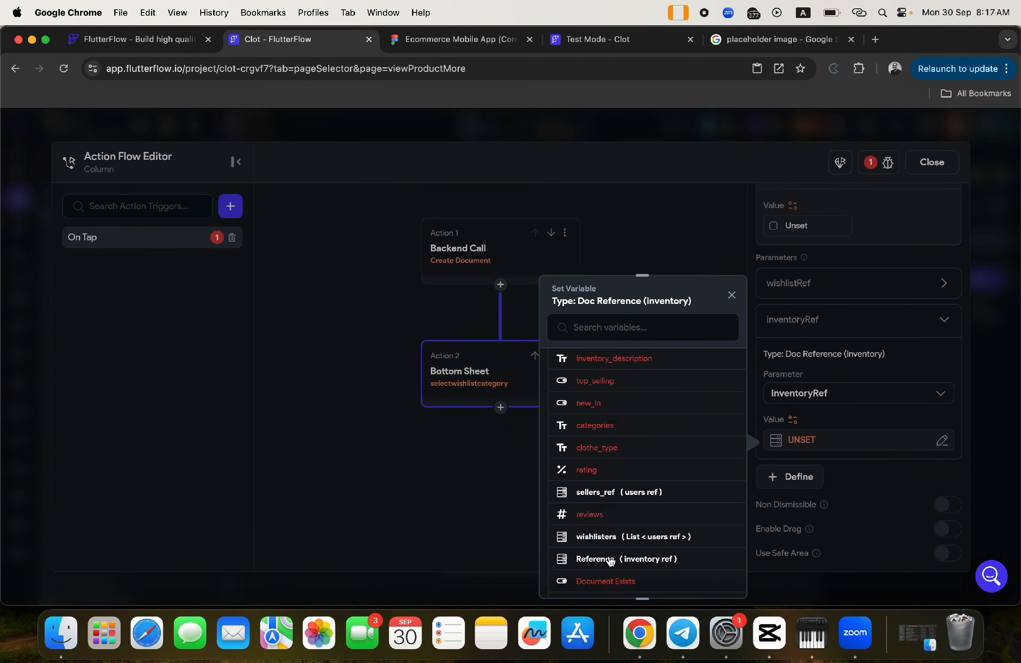
click(610, 559)
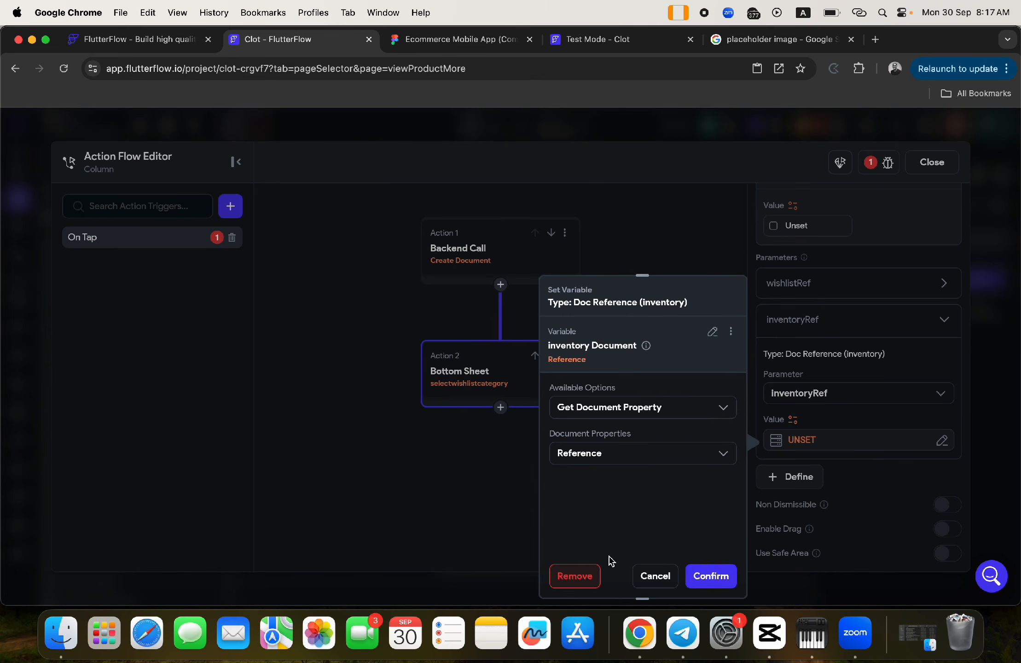
click(711, 577)
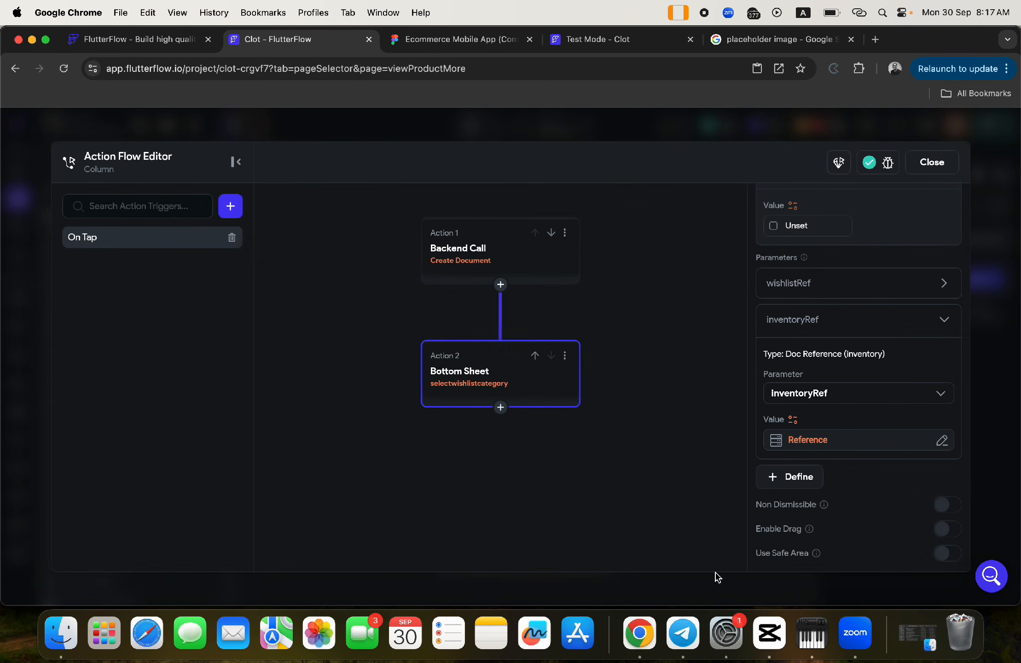
click(931, 161)
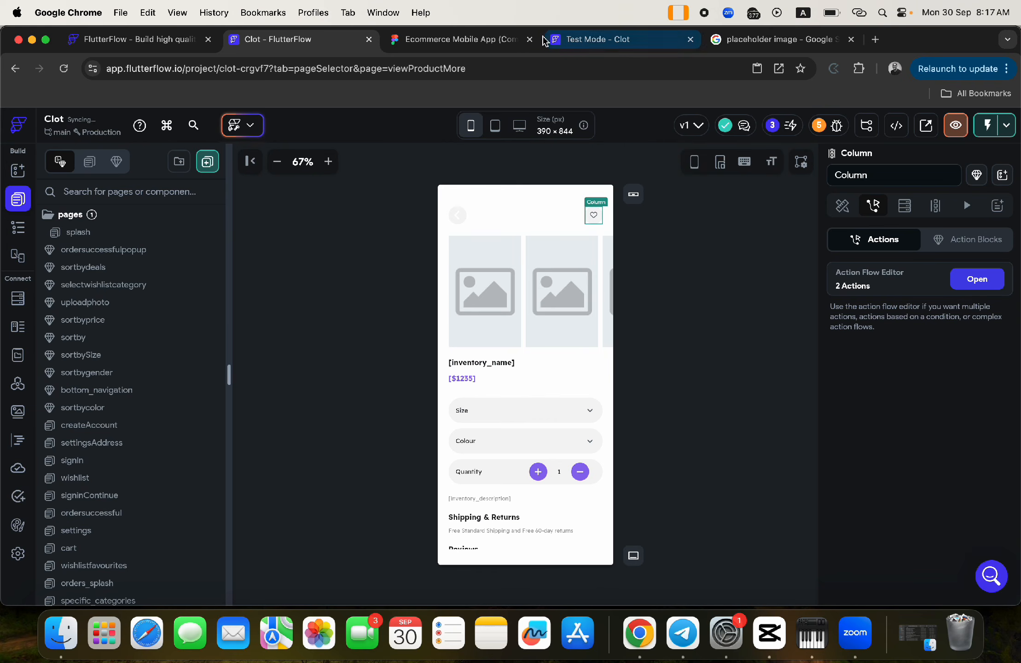
- End the expired test session, start a fresh one, and close the old Test Mode tab
click(598, 41)
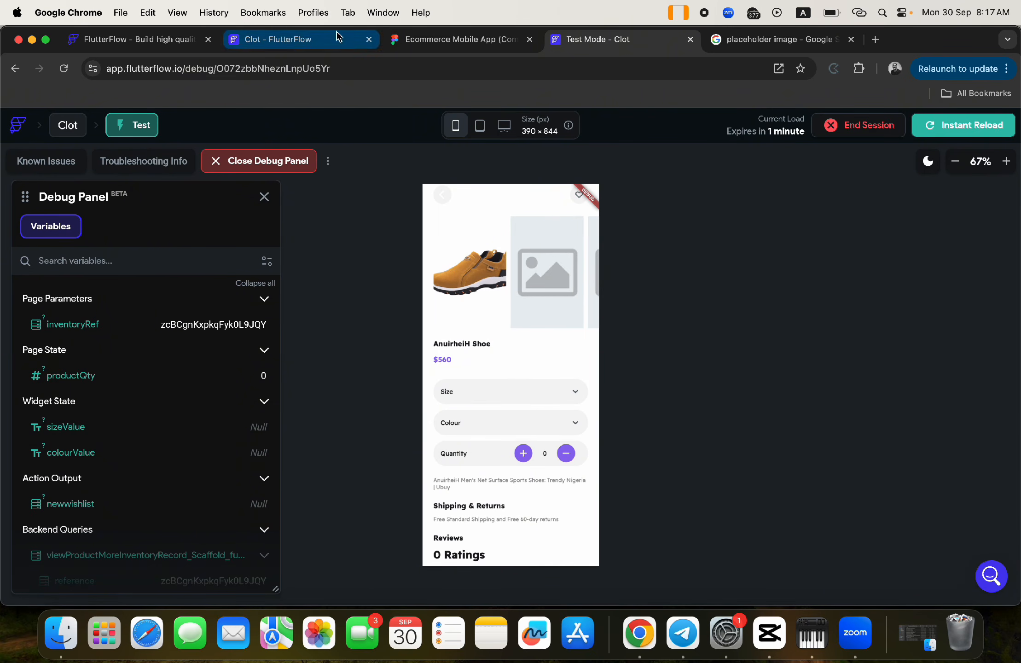
click(864, 127)
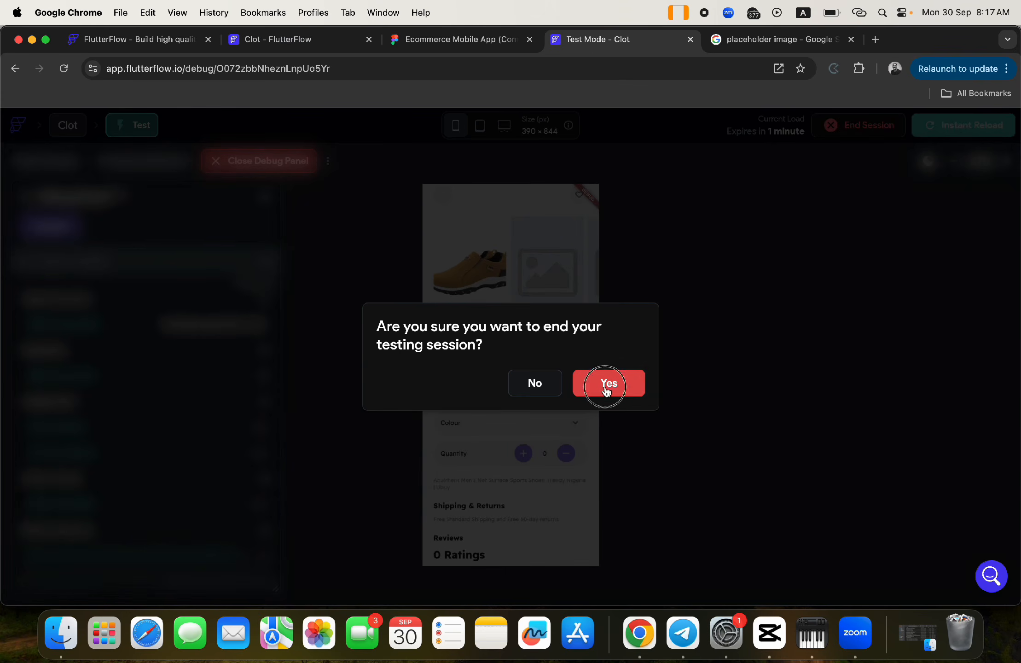
click(607, 390)
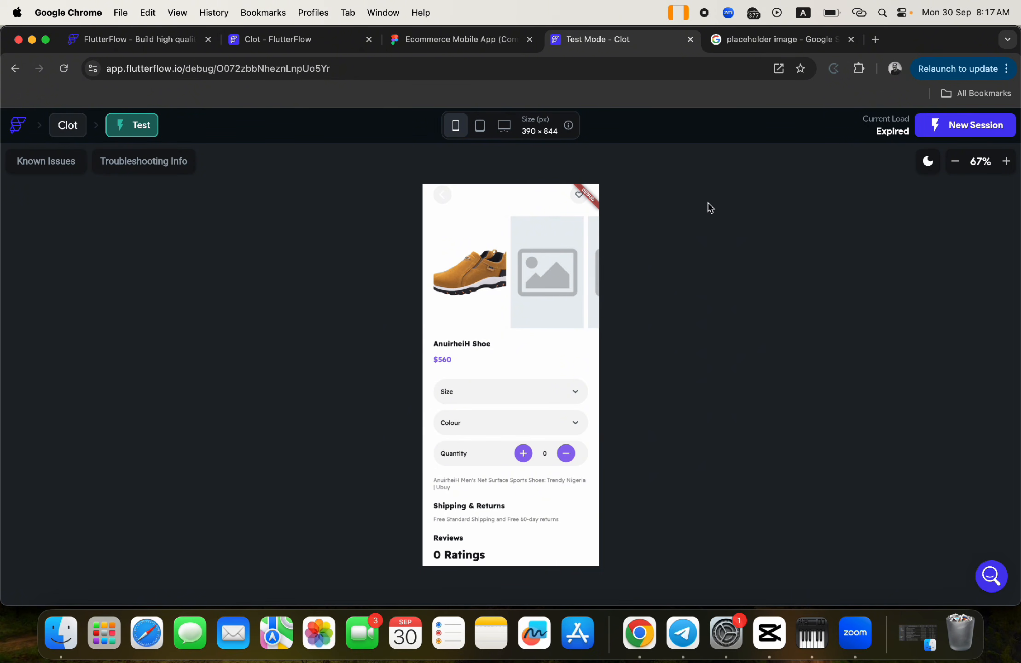
click(491, 327)
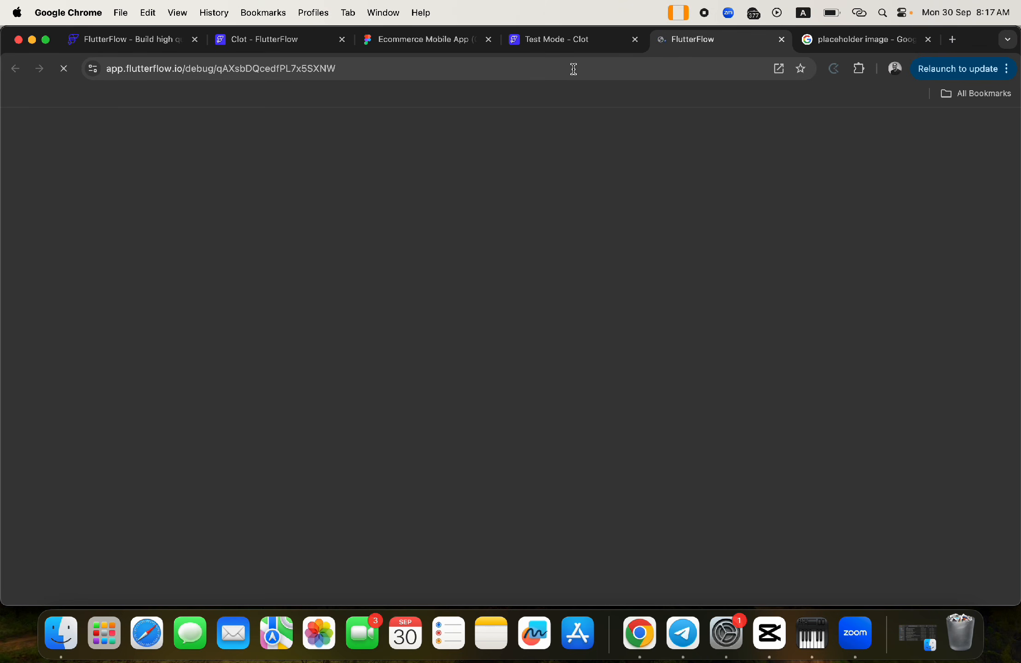
click(569, 41)
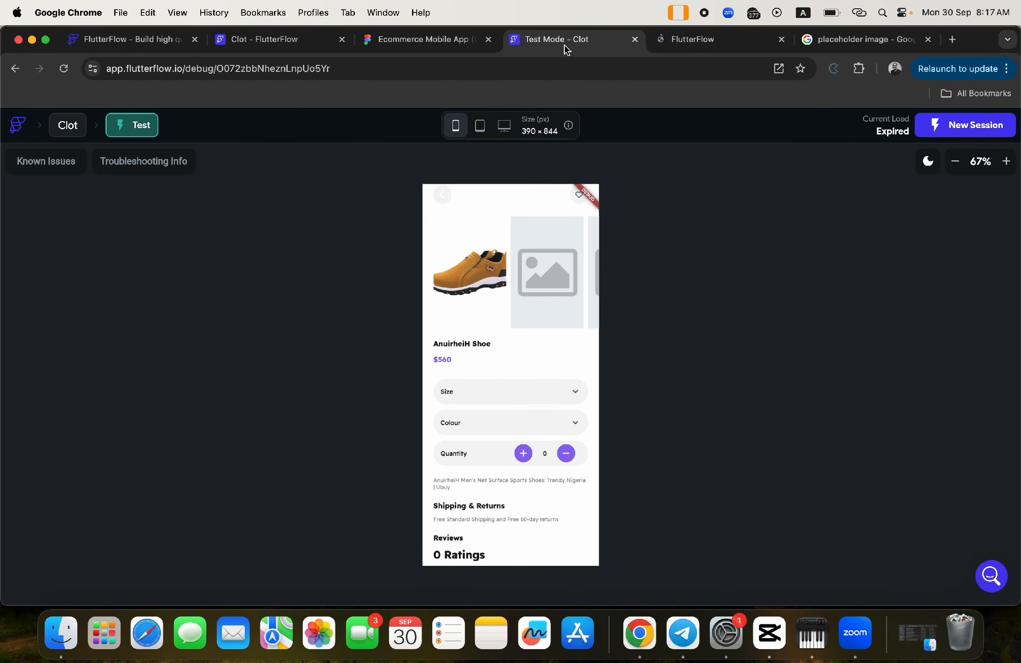
click(635, 40)
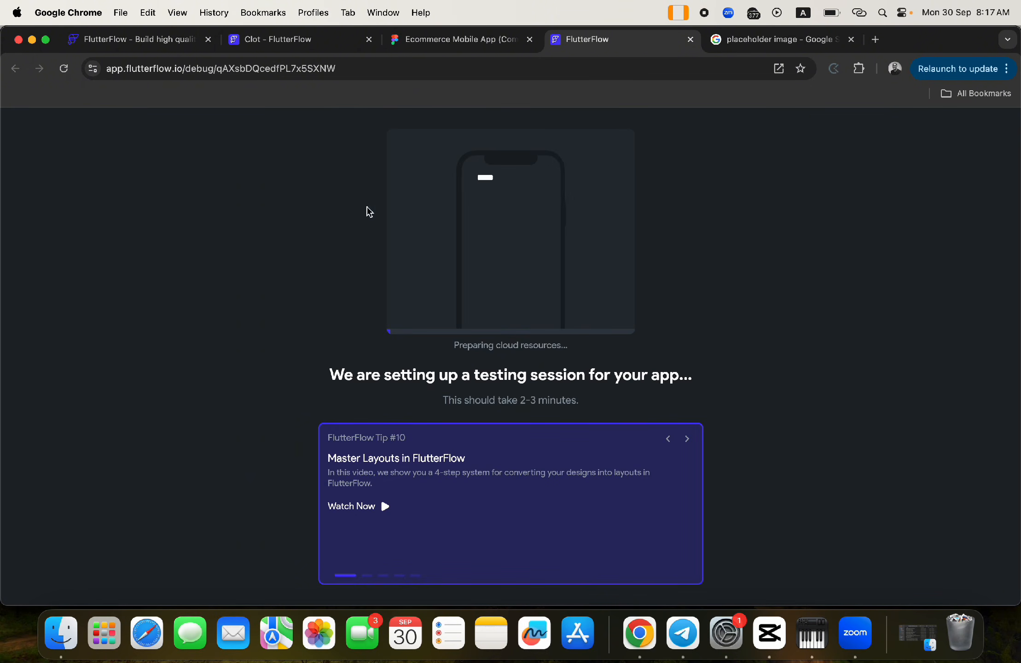
click(274, 42)
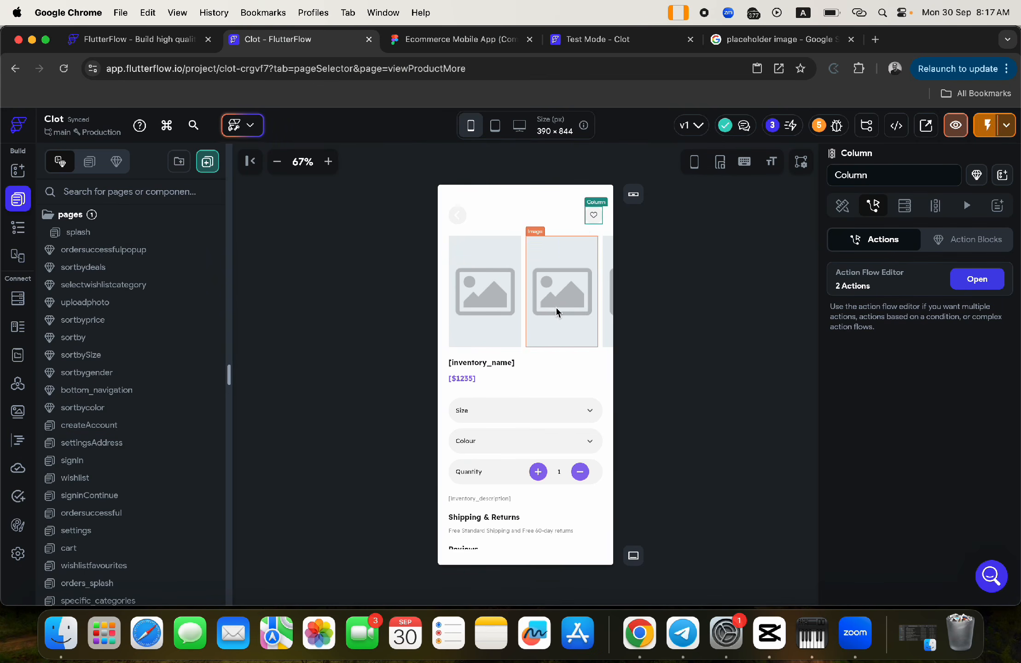
- Open the selectwishlistcategory component's category dropdown action flow and review its existing actions
click(116, 161)
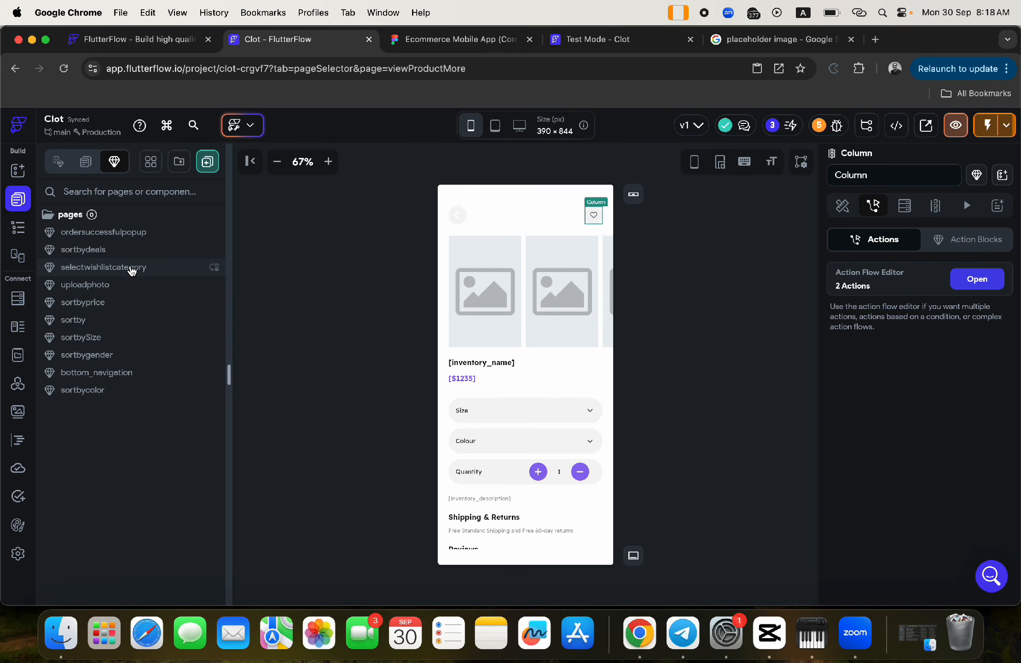
click(132, 271)
click(581, 488)
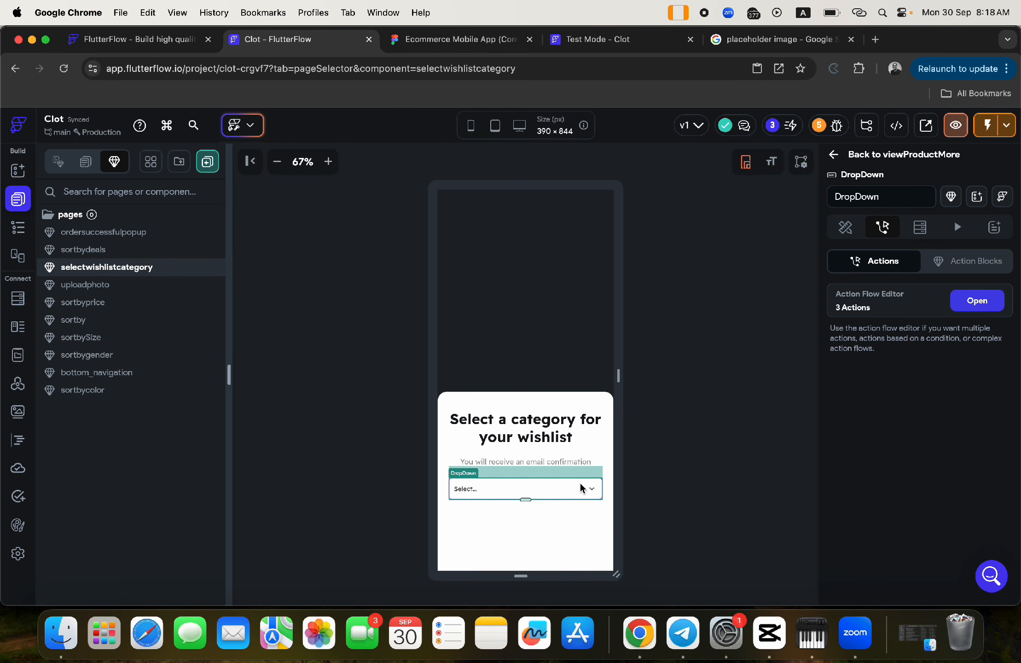
click(973, 304)
click(480, 260)
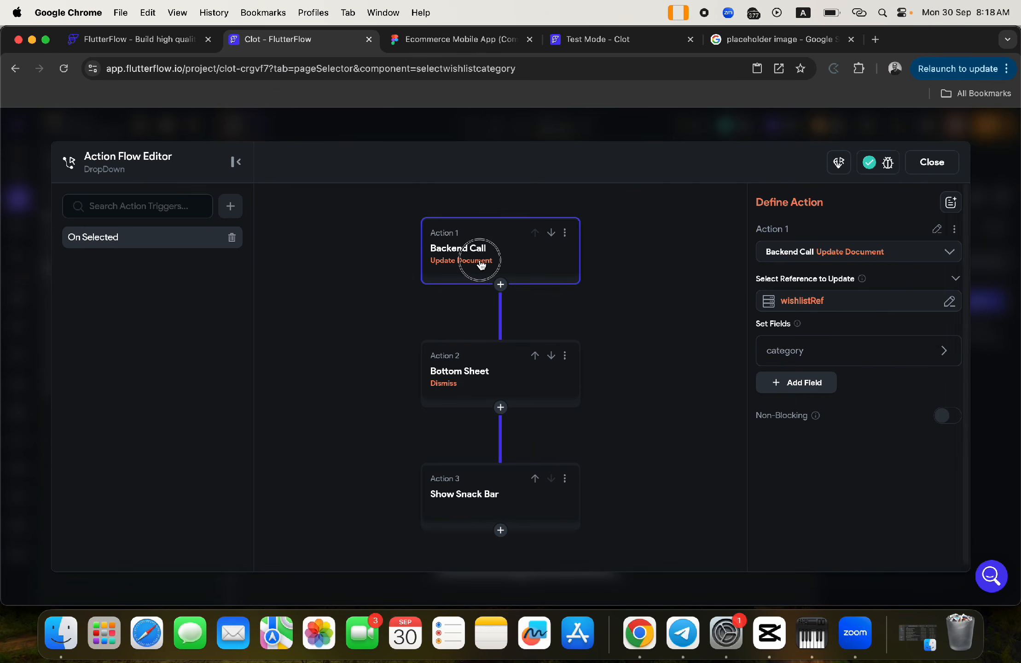
click(473, 370)
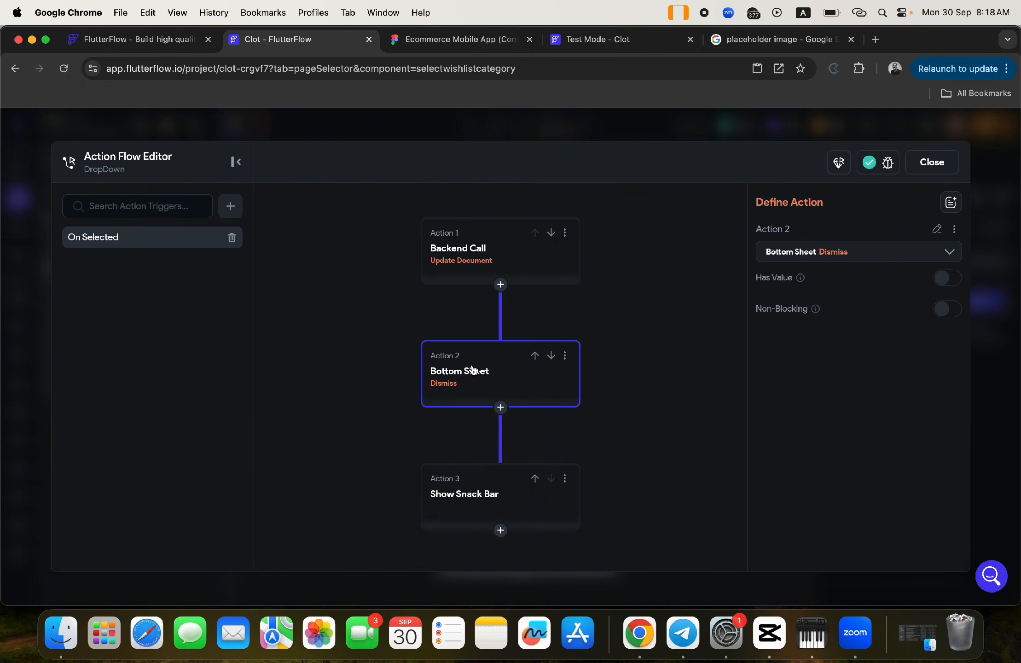
click(490, 257)
- Insert a Backend Call > Update Document action after Action 1, targeting the inventoryRef parameter
click(500, 284)
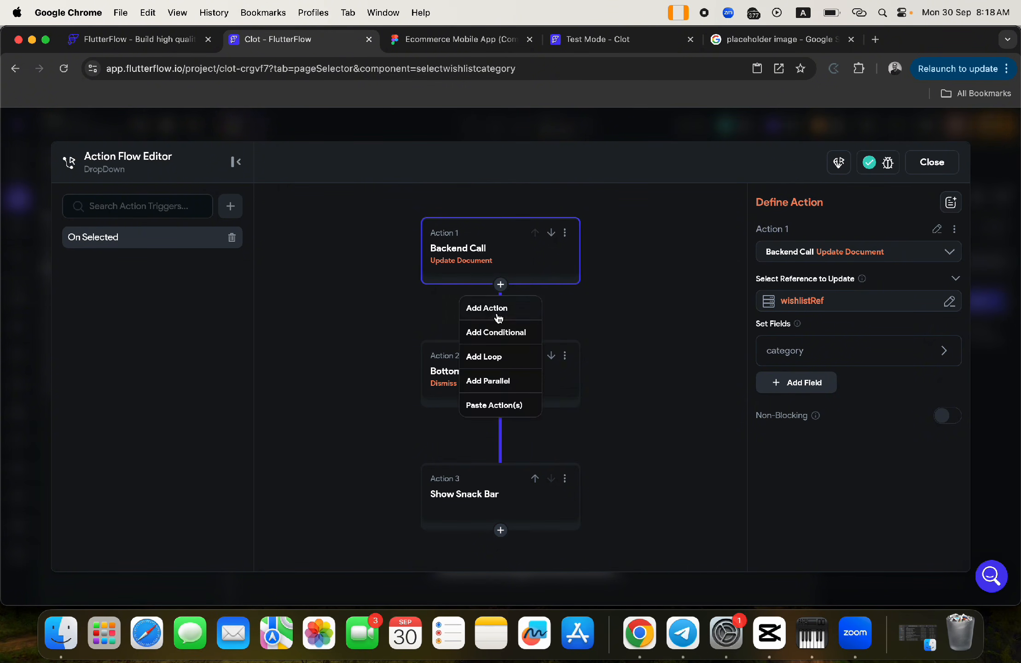
click(489, 305)
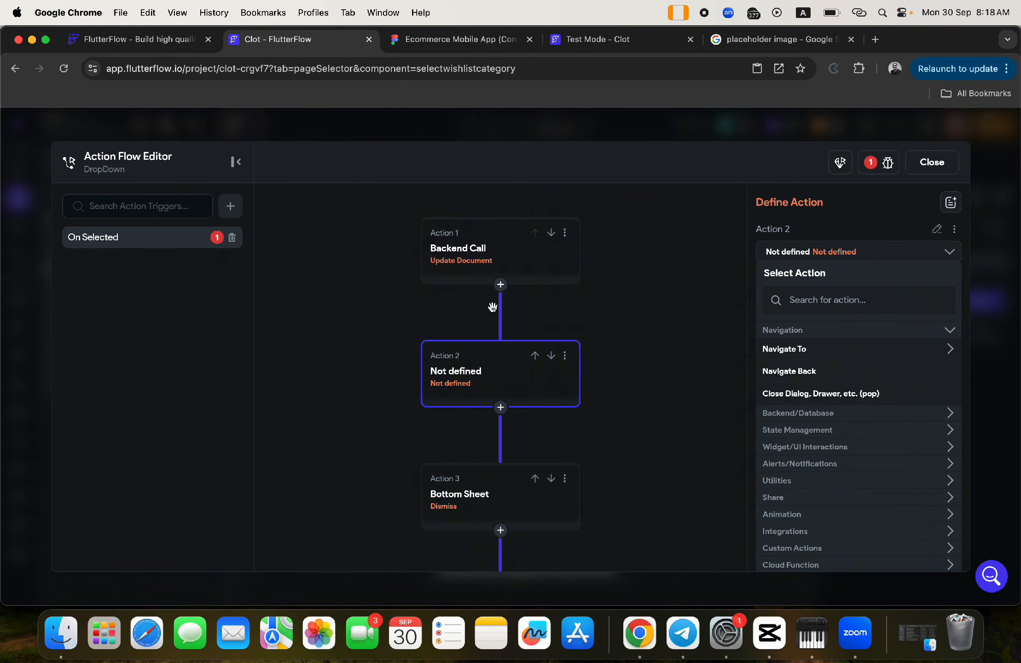
click(789, 414)
click(785, 432)
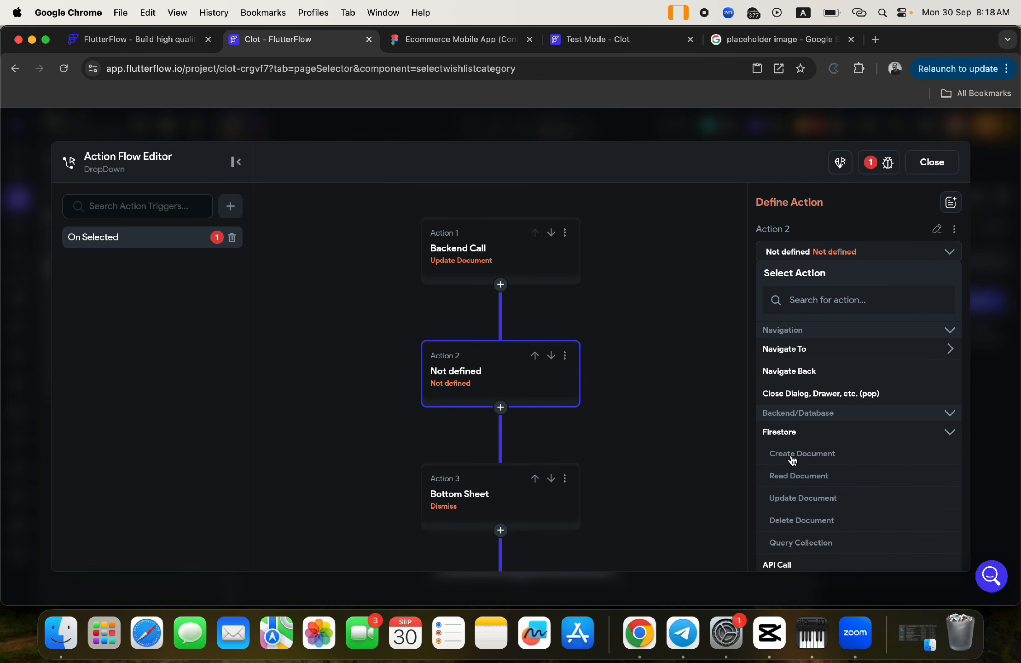
click(802, 501)
click(801, 302)
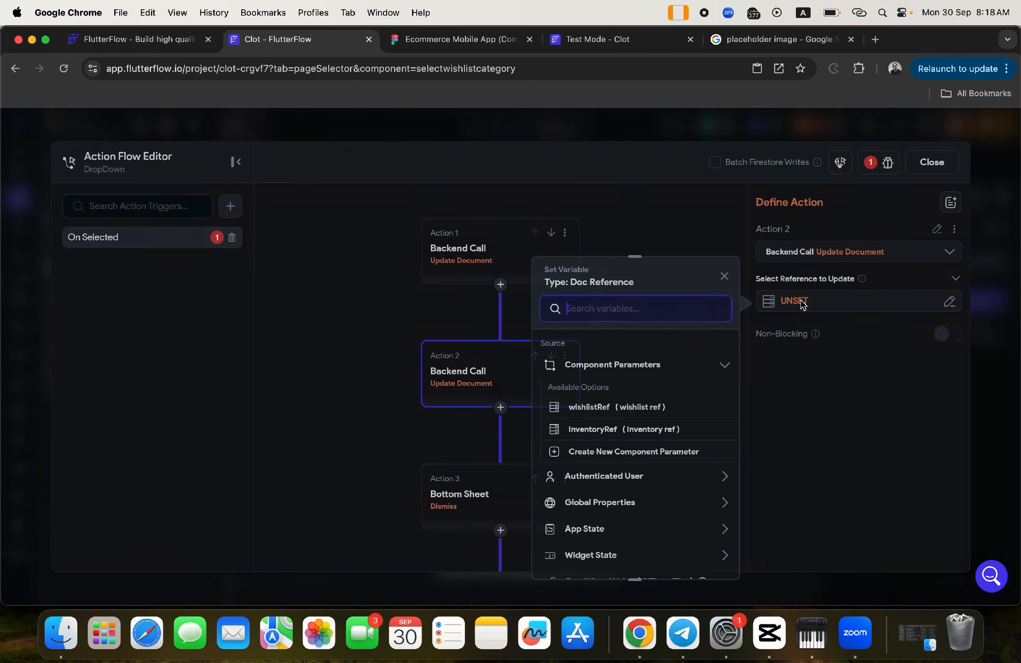
click(594, 429)
click(722, 556)
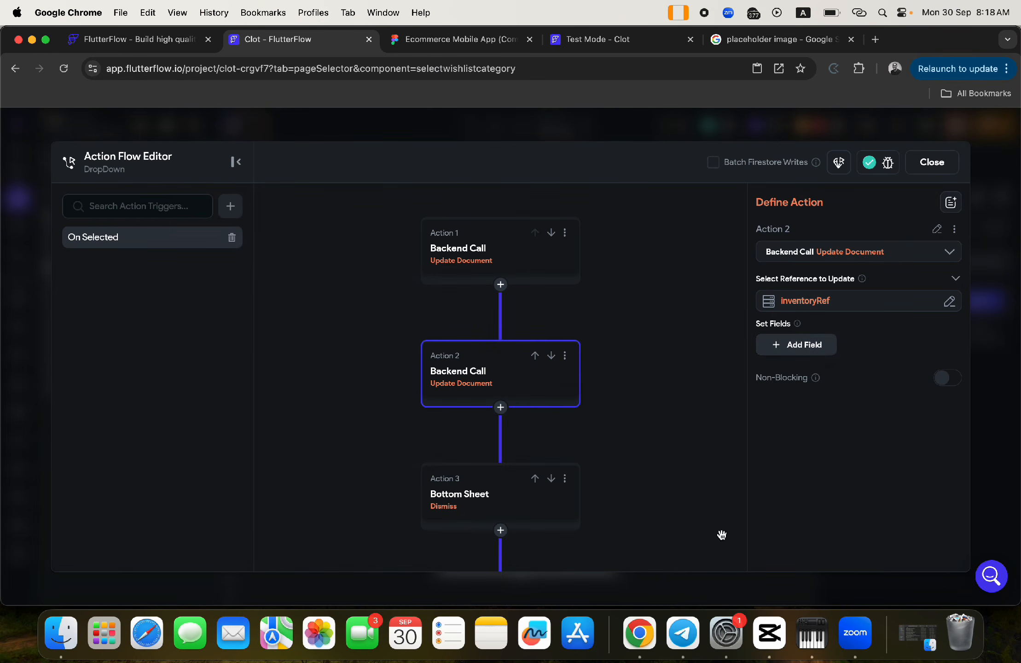
- Add the wishlisters field to the update with the Add to Set list operation
click(802, 348)
click(791, 352)
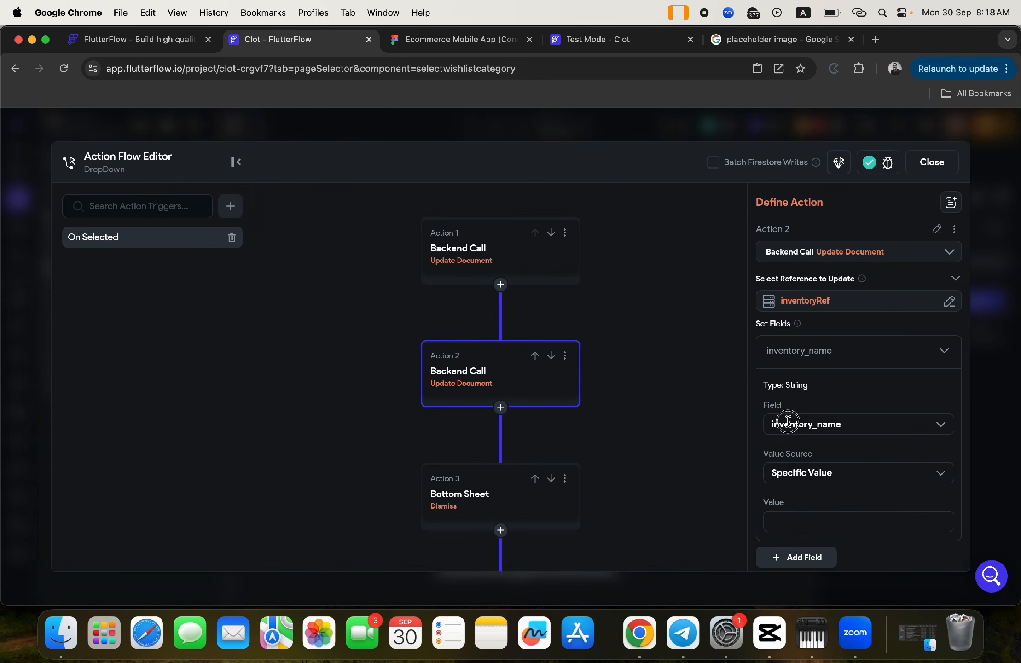
click(782, 421)
scroll(810, 489, down, 5)
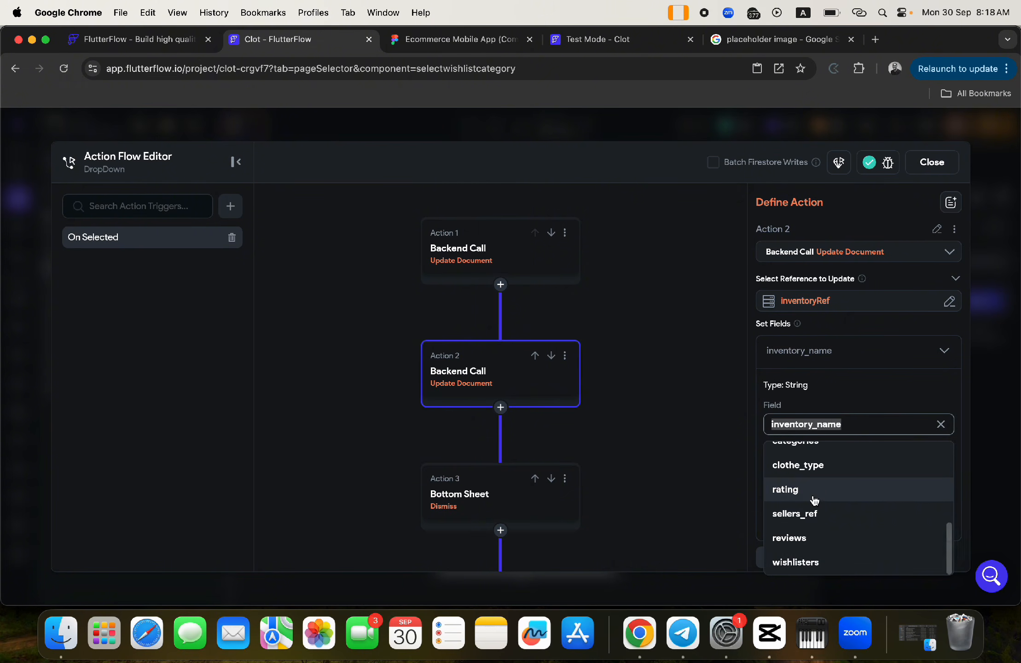
click(801, 561)
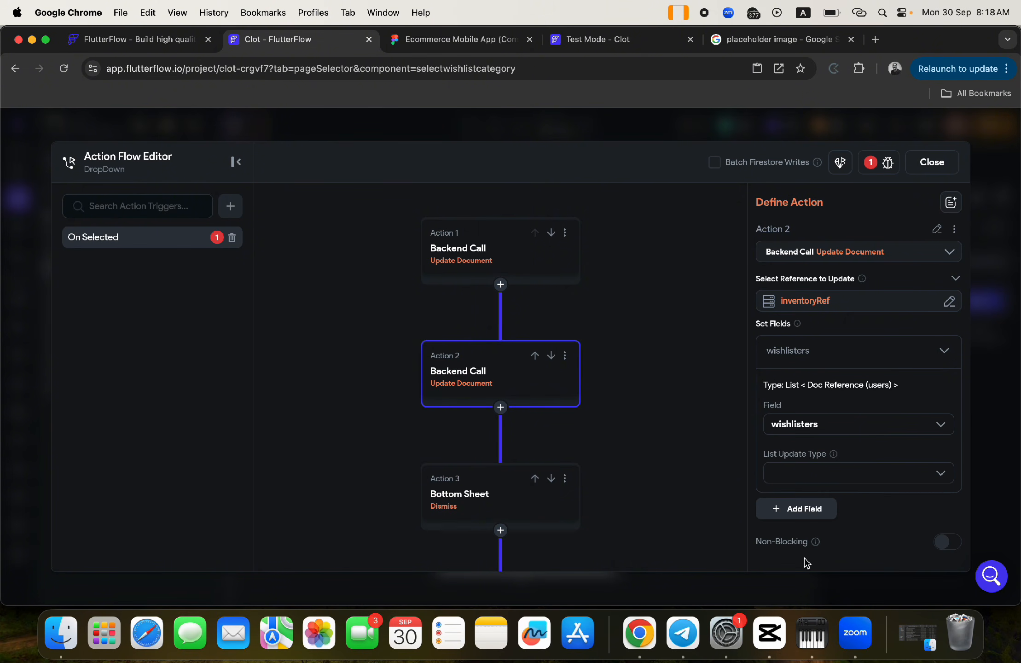
click(814, 471)
click(801, 504)
- Set the Authenticated User's reference as the value added to wishlisters, then close the editor
click(803, 511)
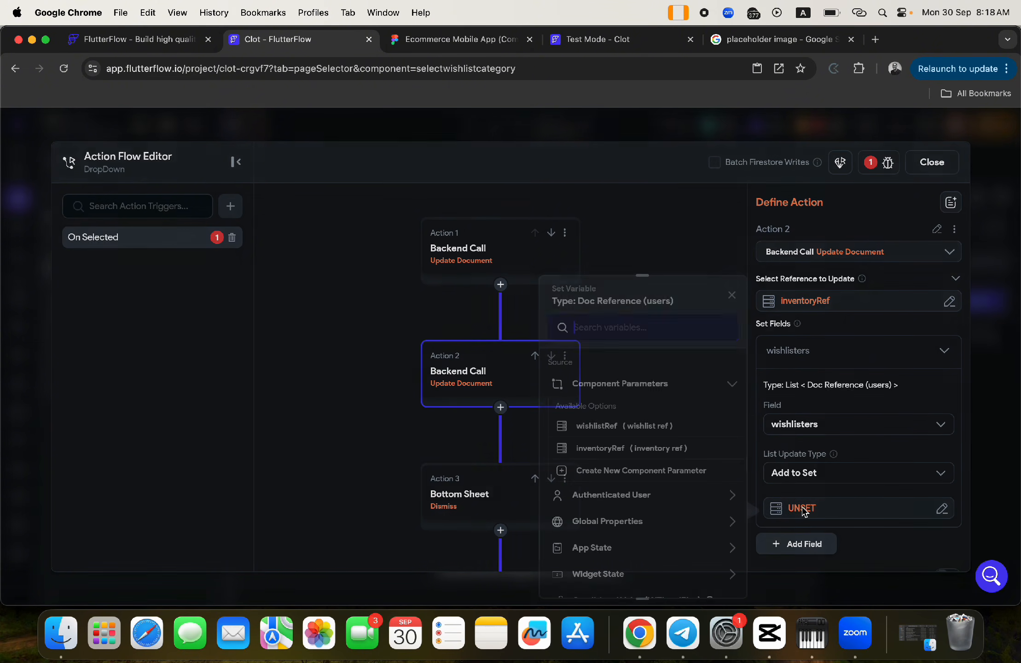
click(594, 495)
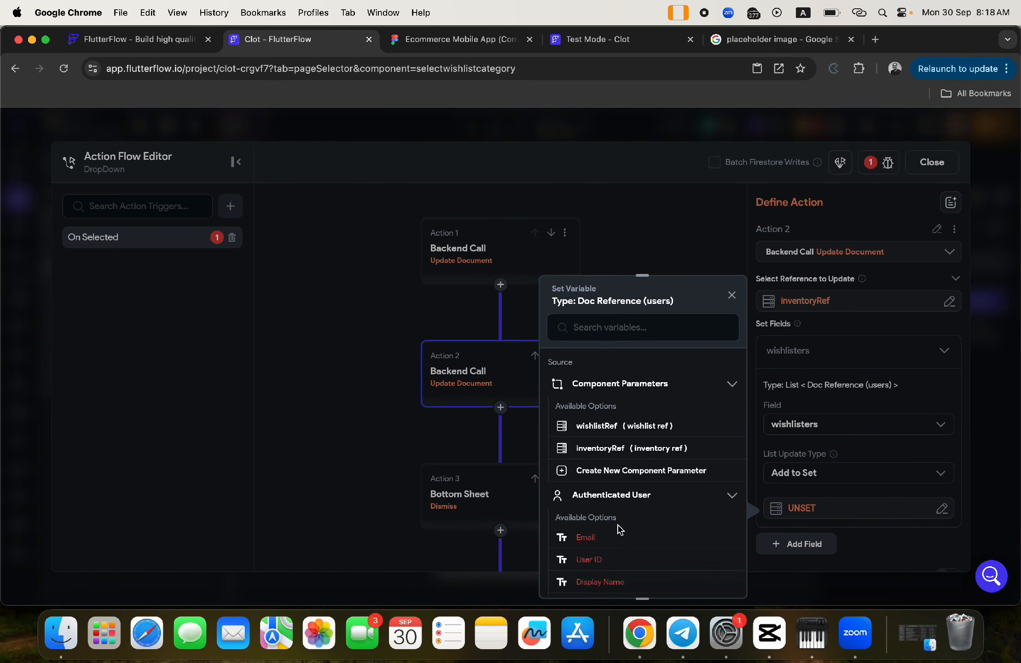
scroll(617, 526, down, 4)
click(617, 465)
click(711, 574)
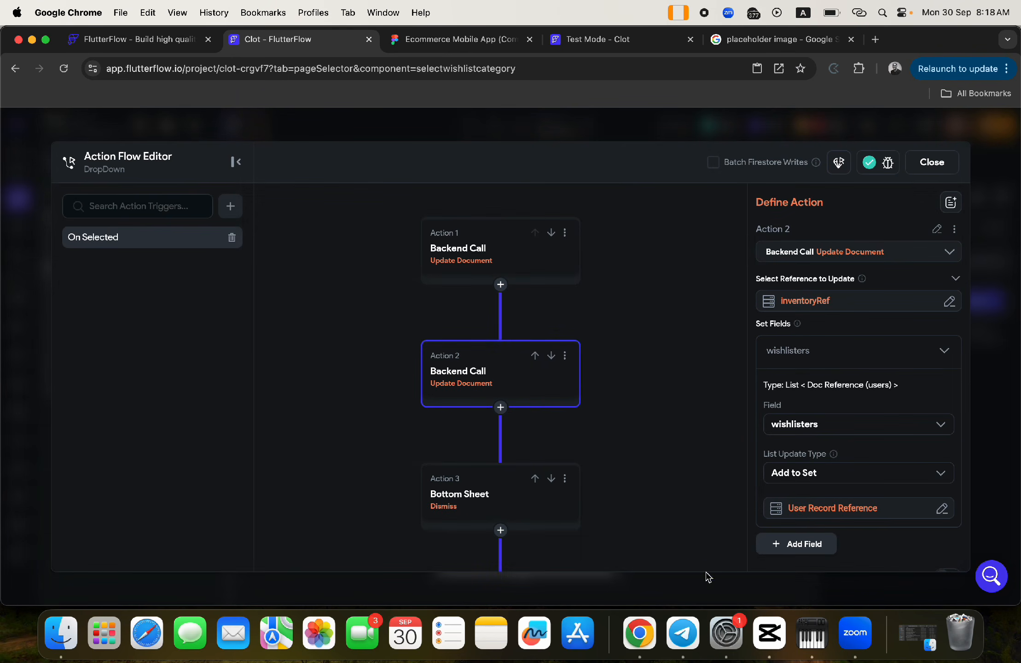
click(910, 169)
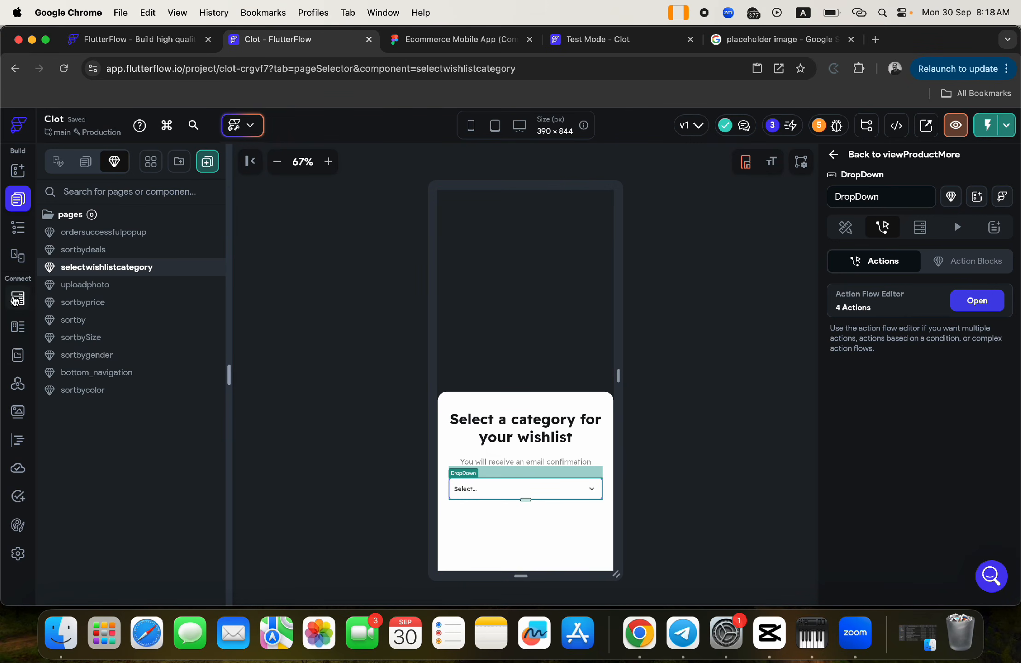
- Instant Reload the Test Mode - Clot session, after visiting Firestore's Manage Content
click(18, 298)
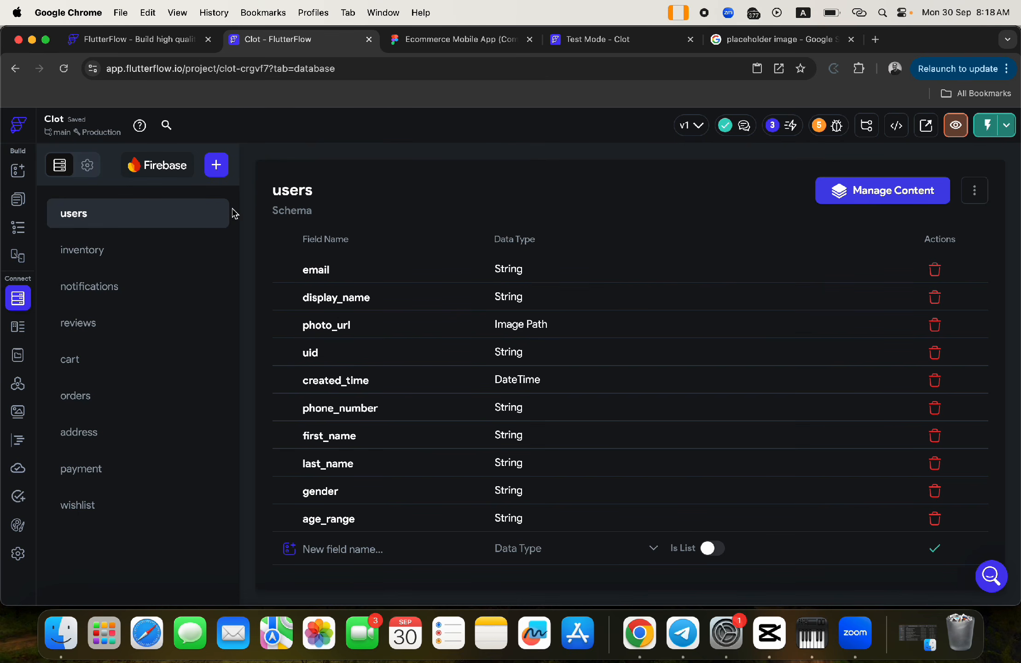
click(863, 189)
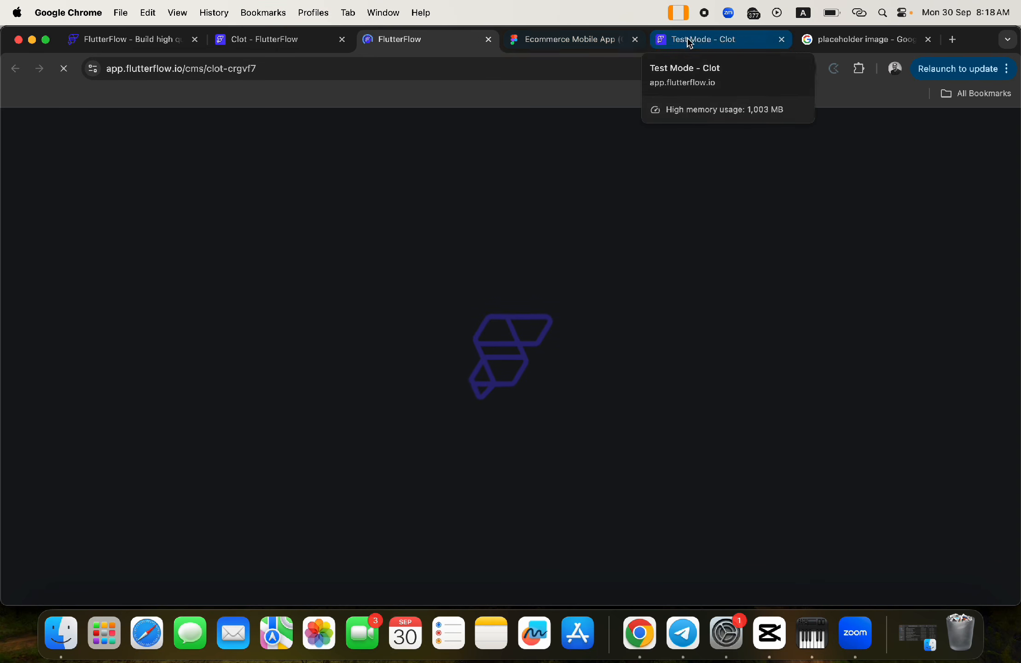
click(690, 41)
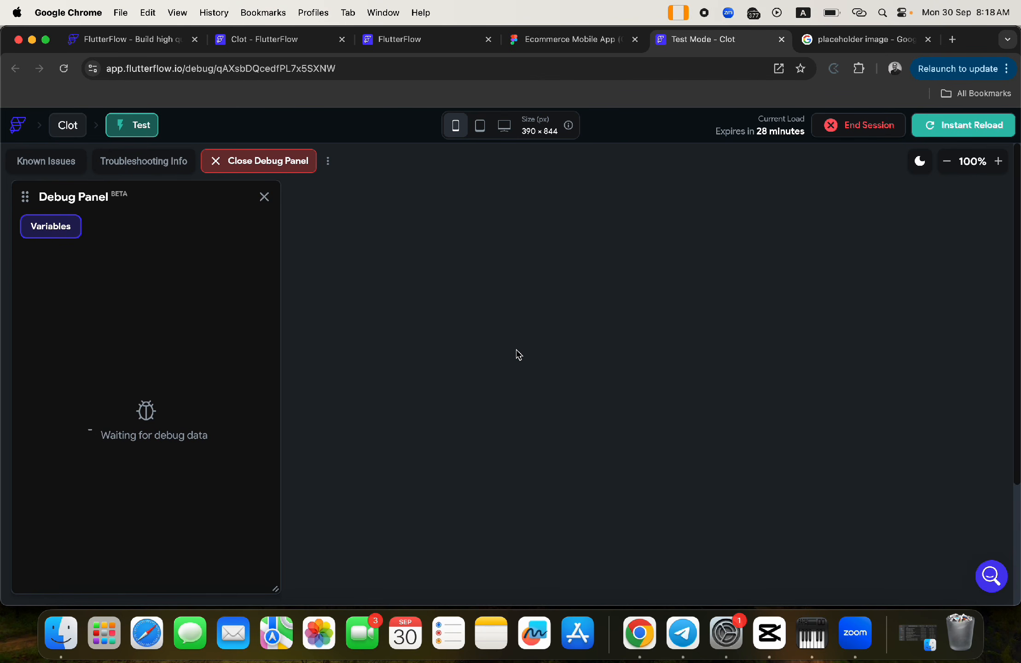
click(945, 125)
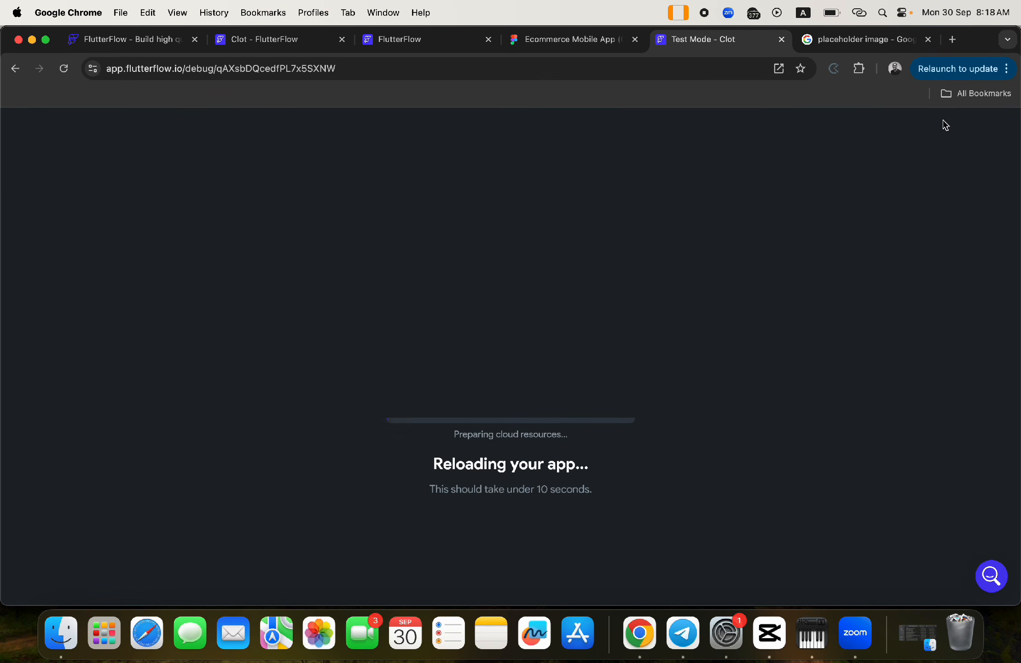
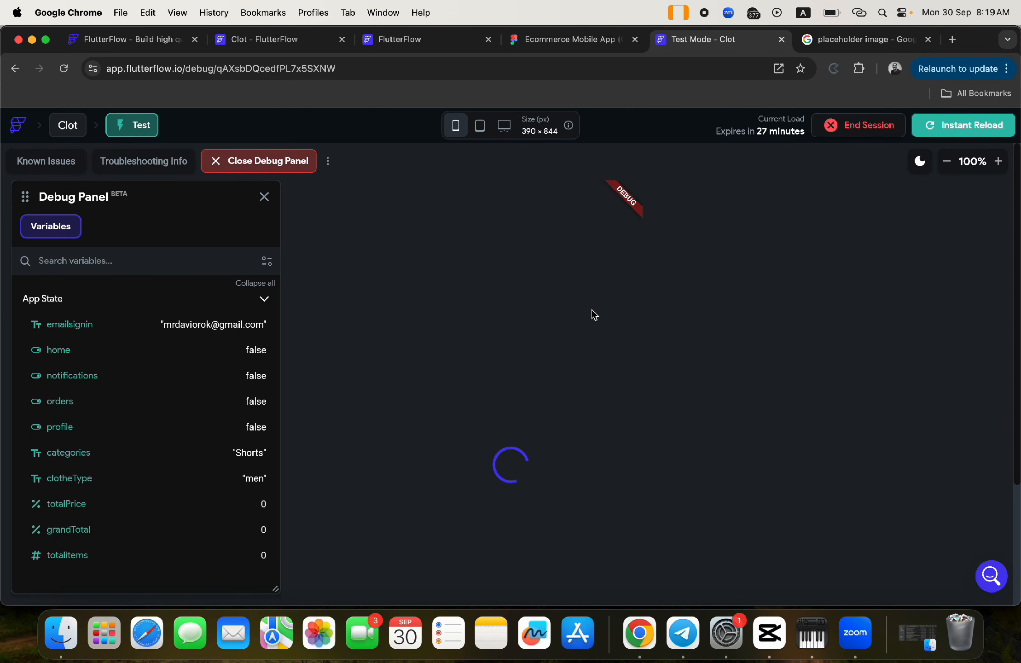
- Zoom the test-mode preview out from 100% to 75%
click(947, 160)
click(947, 161)
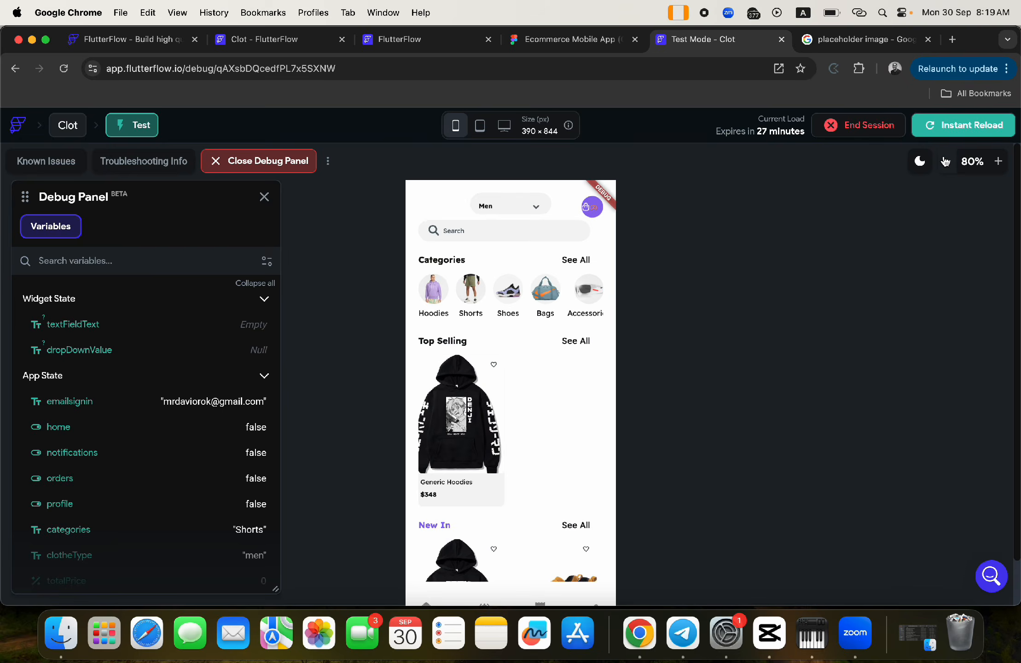
click(947, 161)
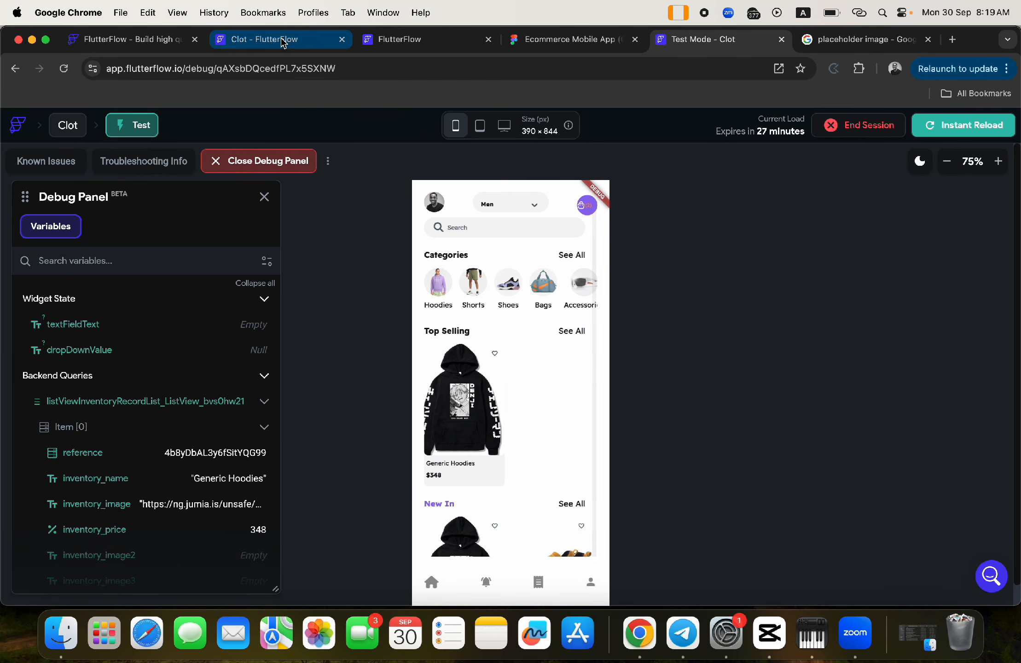
- Delete the Generic Hoodies and AnuirheiH Shoe documents from the wishlist collection, then return to Test Mode
click(367, 40)
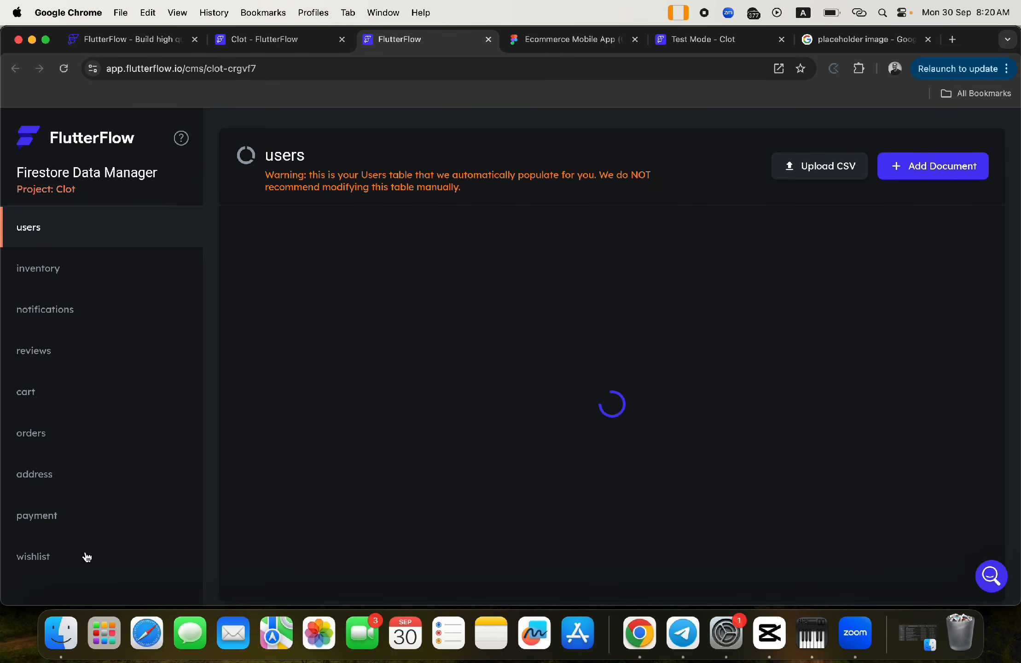
click(47, 559)
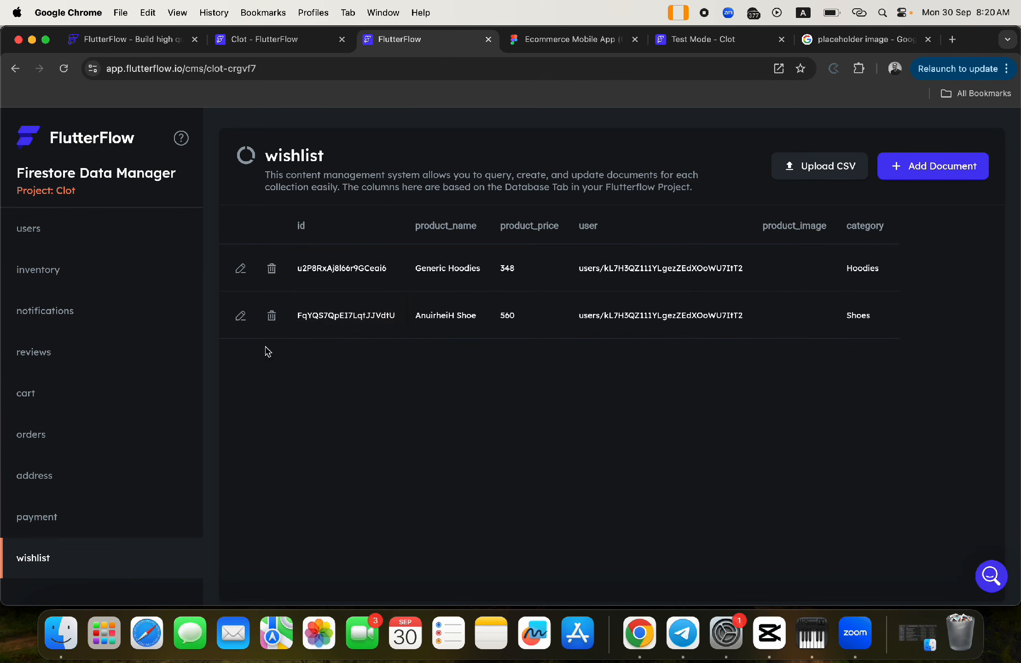
click(271, 269)
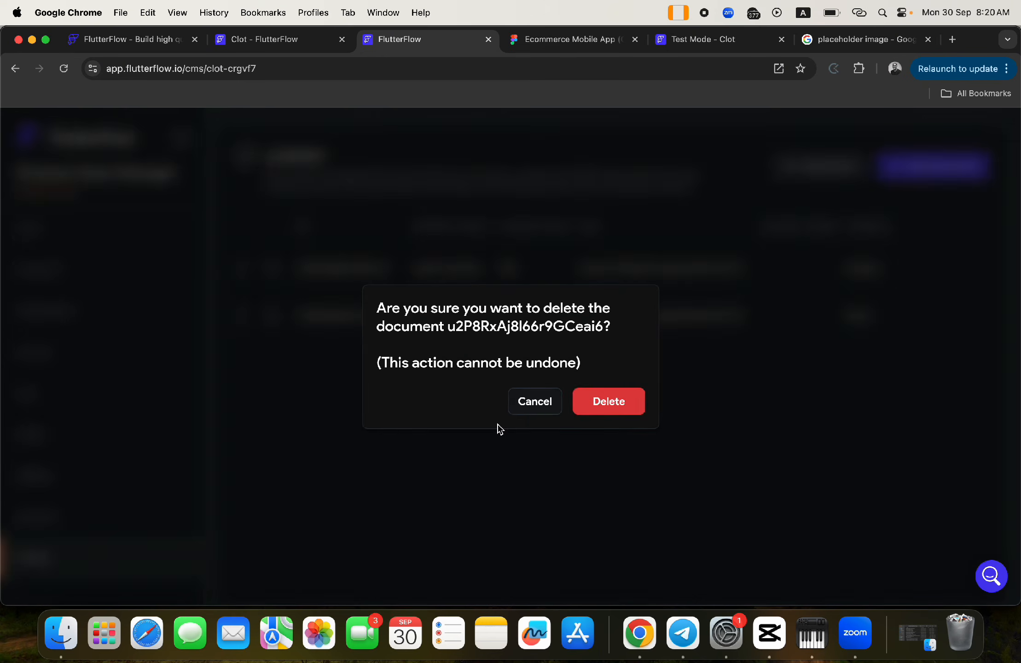
click(626, 402)
click(273, 269)
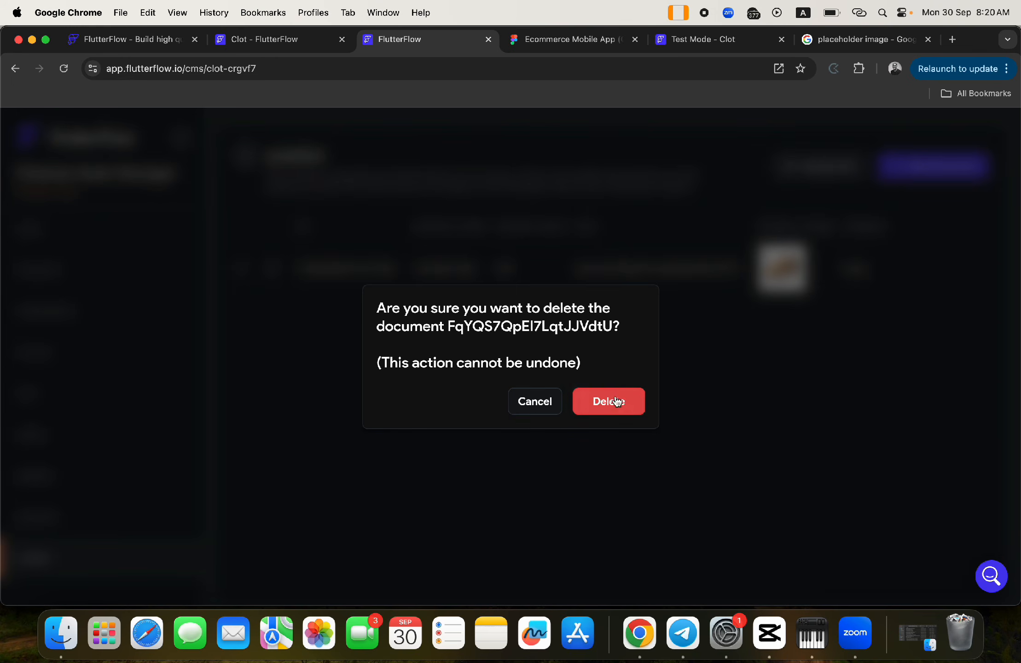
click(610, 401)
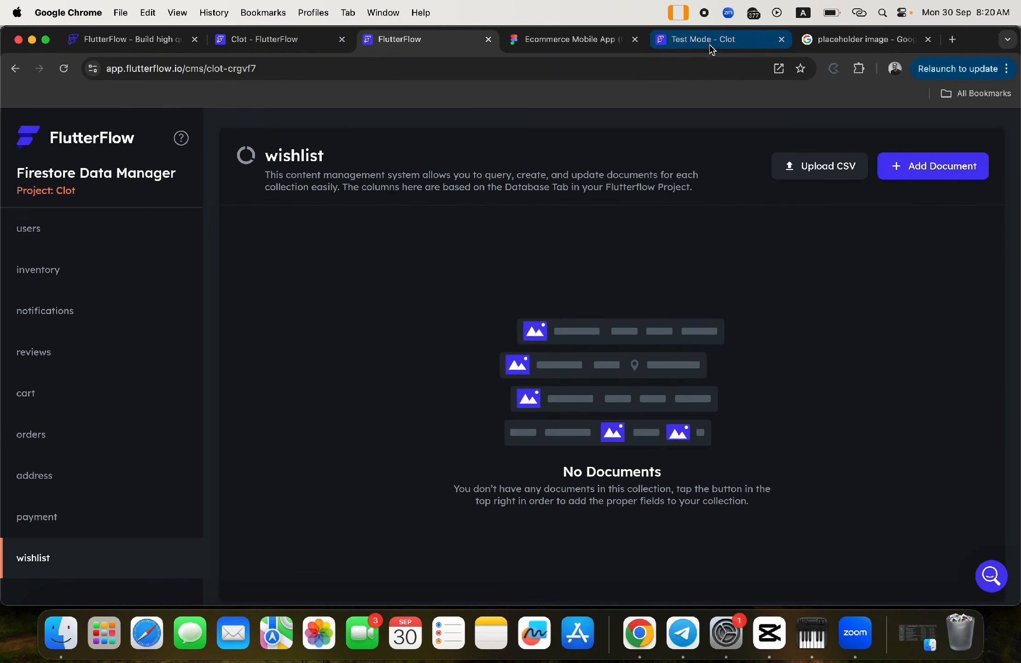
click(692, 37)
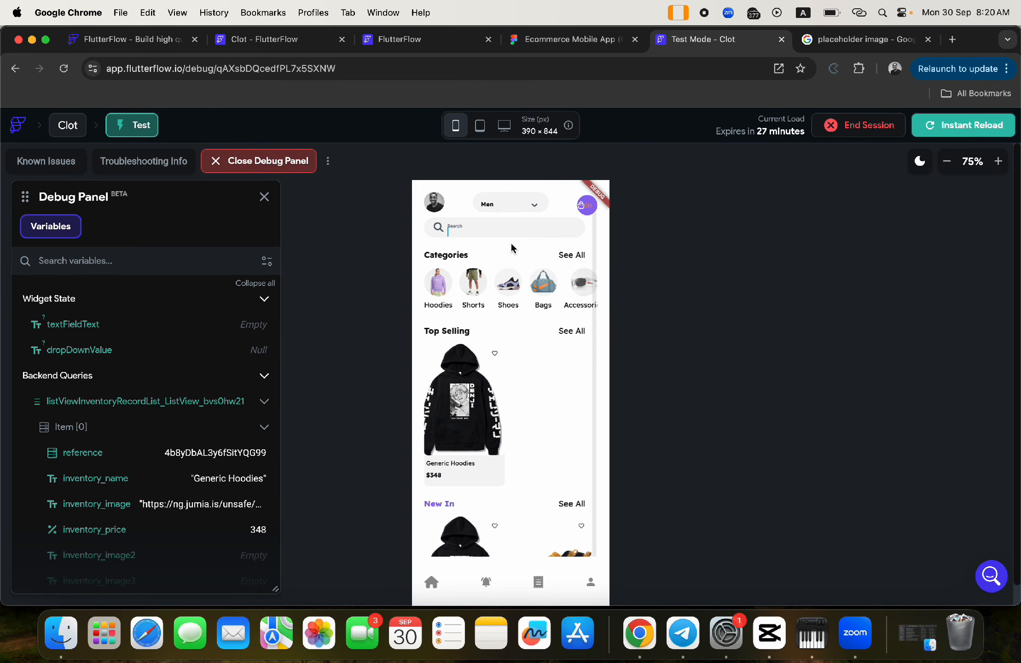
- Add the Generic Hoodies to the wishlist under Hoodies, with the preview zoomed to 67%
click(465, 409)
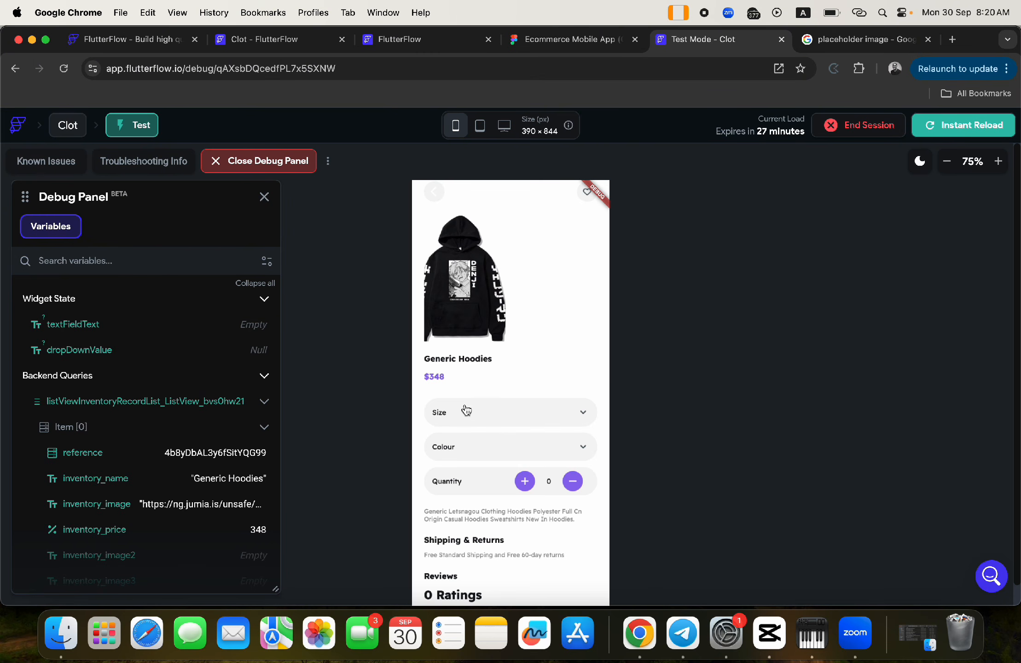
click(587, 196)
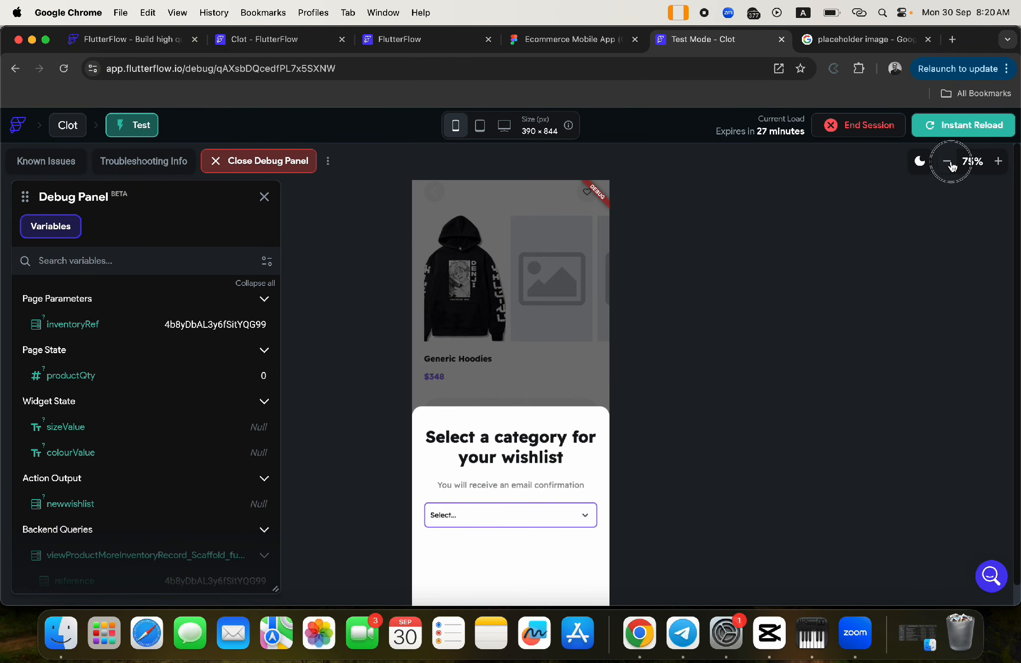
click(946, 160)
click(569, 486)
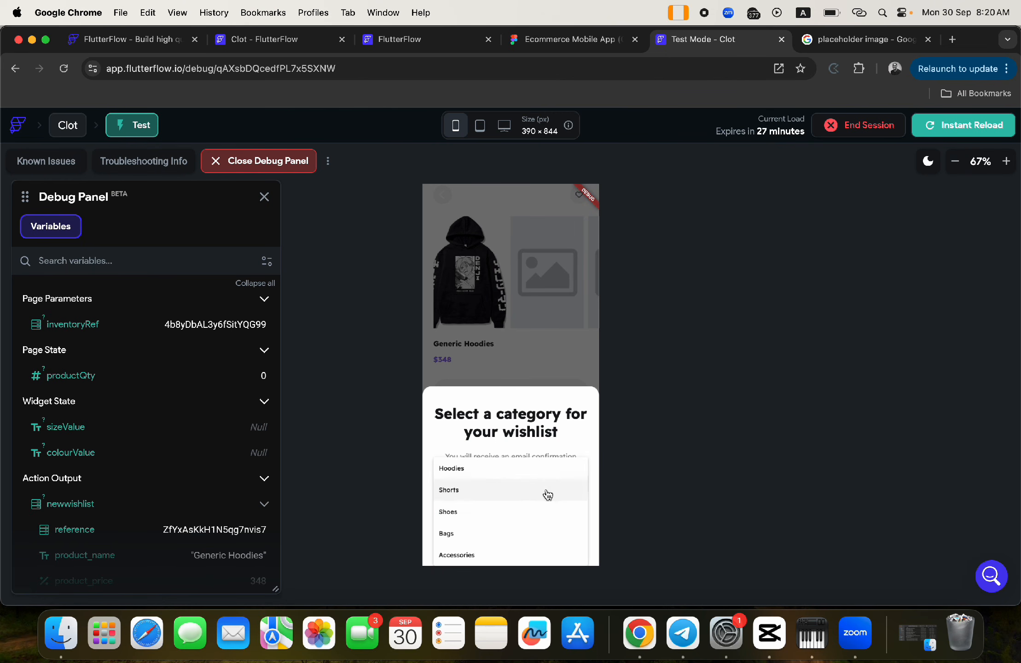
click(510, 466)
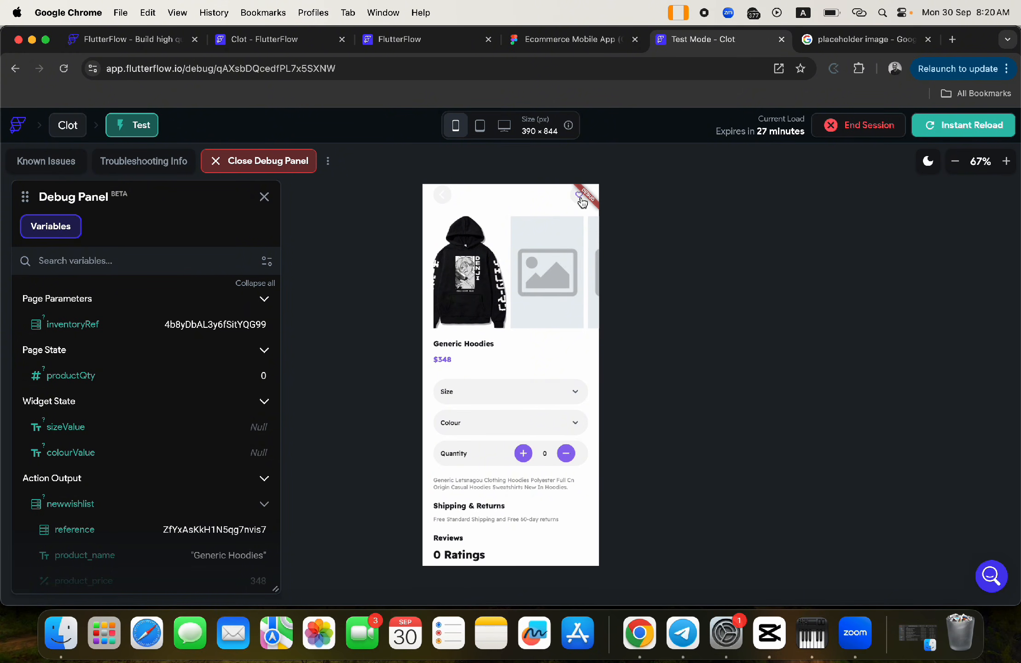
- Go back home, reopen the Generic Hoodies page twice, and finish scrolling the home screen
click(442, 195)
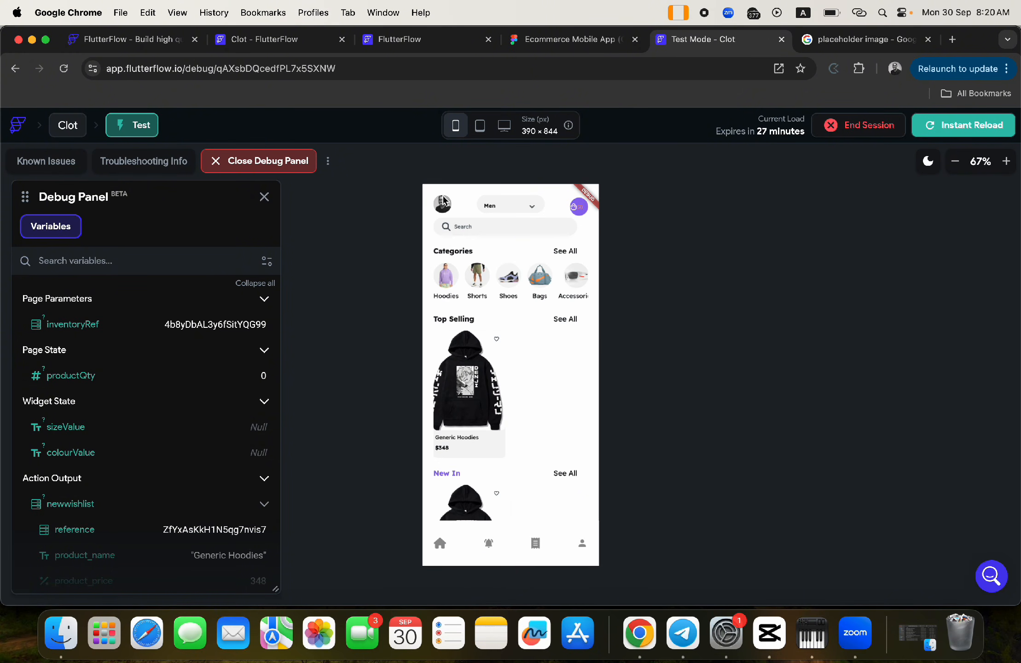
click(466, 373)
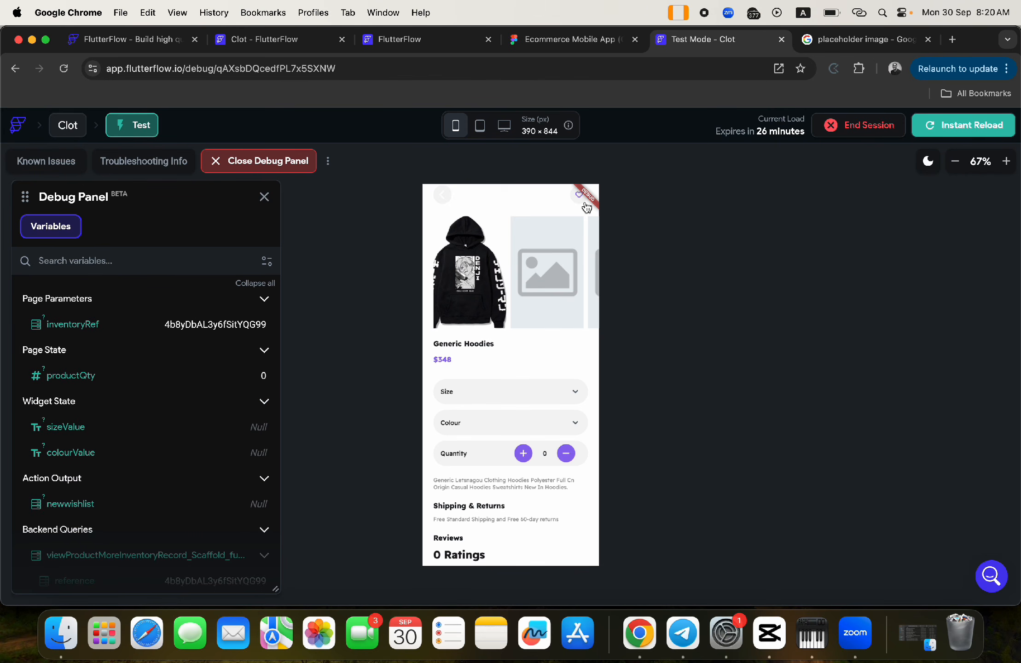
click(444, 198)
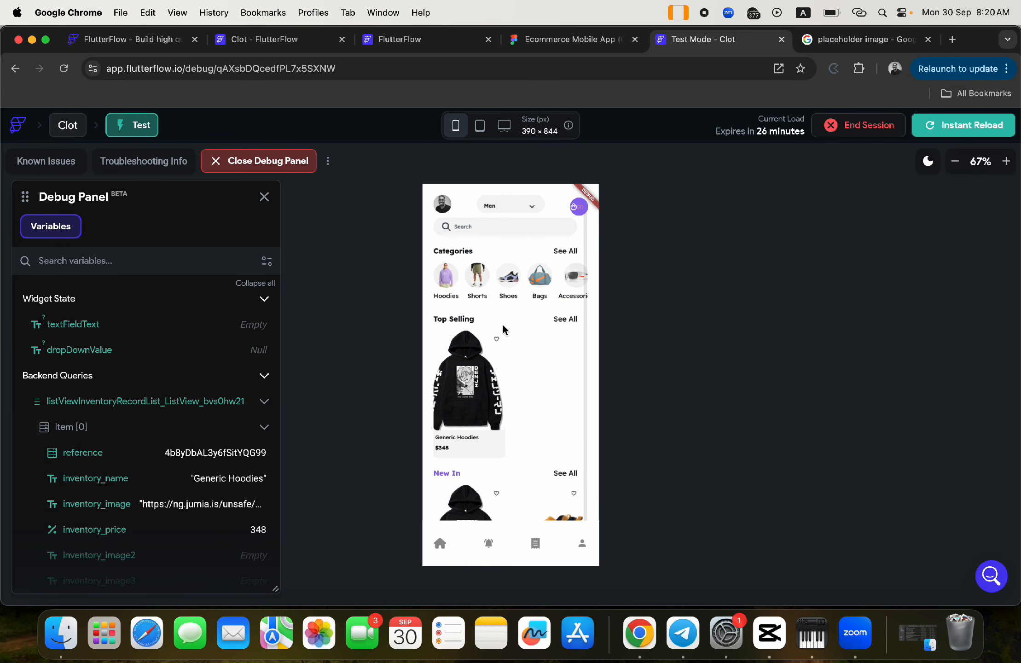
click(473, 383)
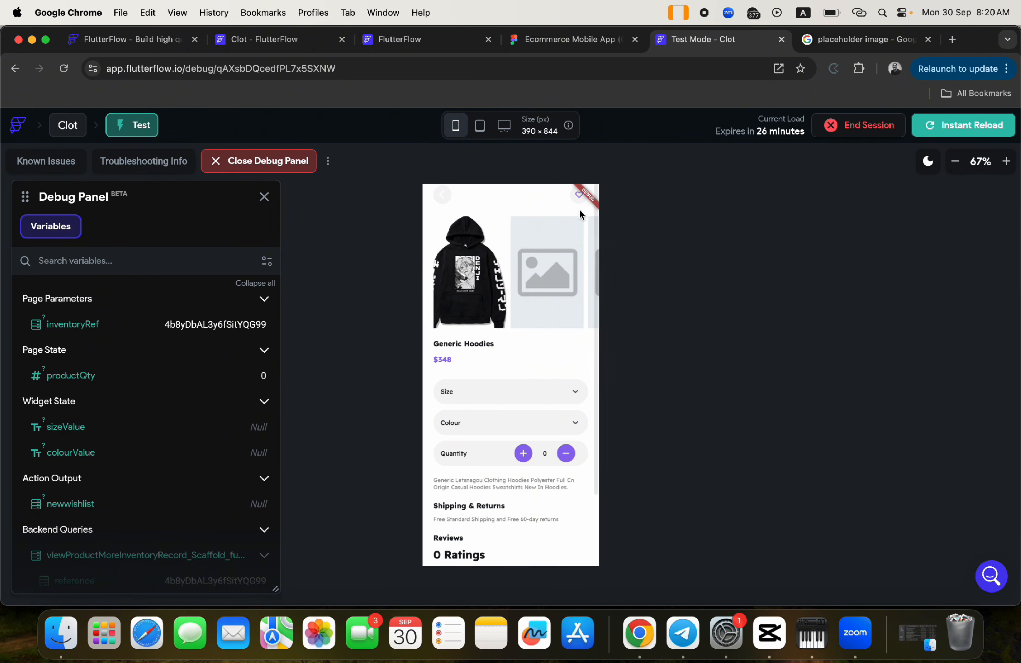
click(441, 196)
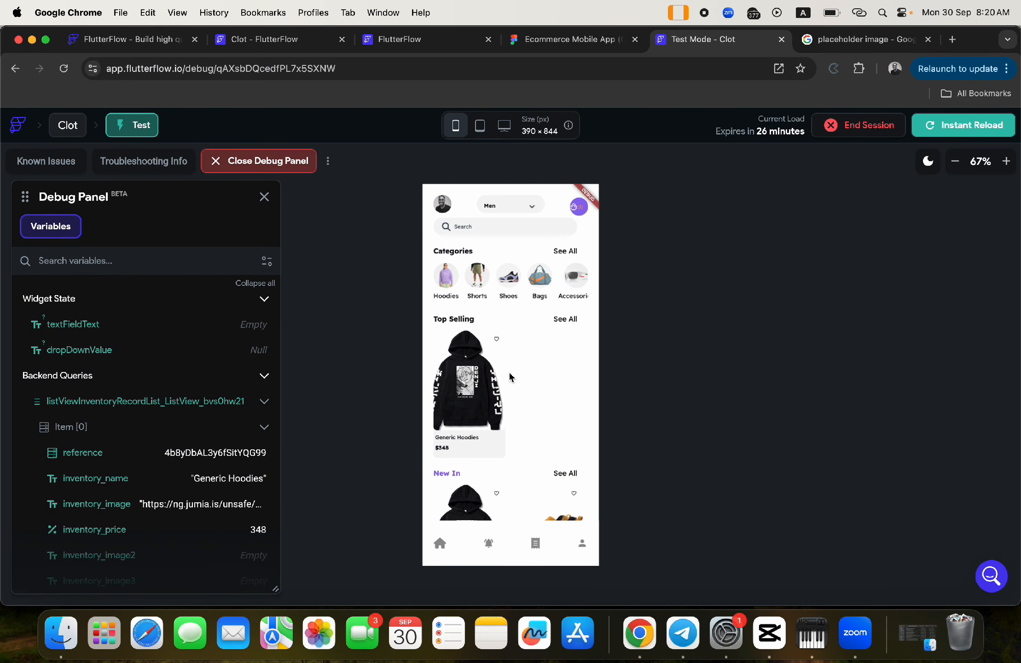
scroll(495, 327, down, 2)
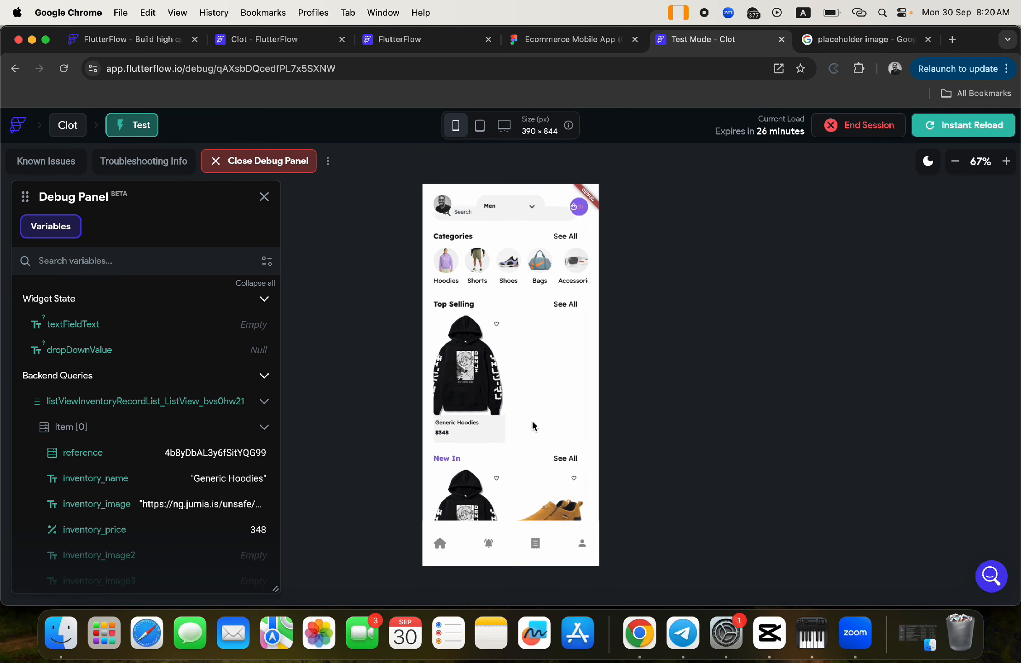
- From Profile, check that the wishlist's Hoodies category holds the hoodie
click(582, 547)
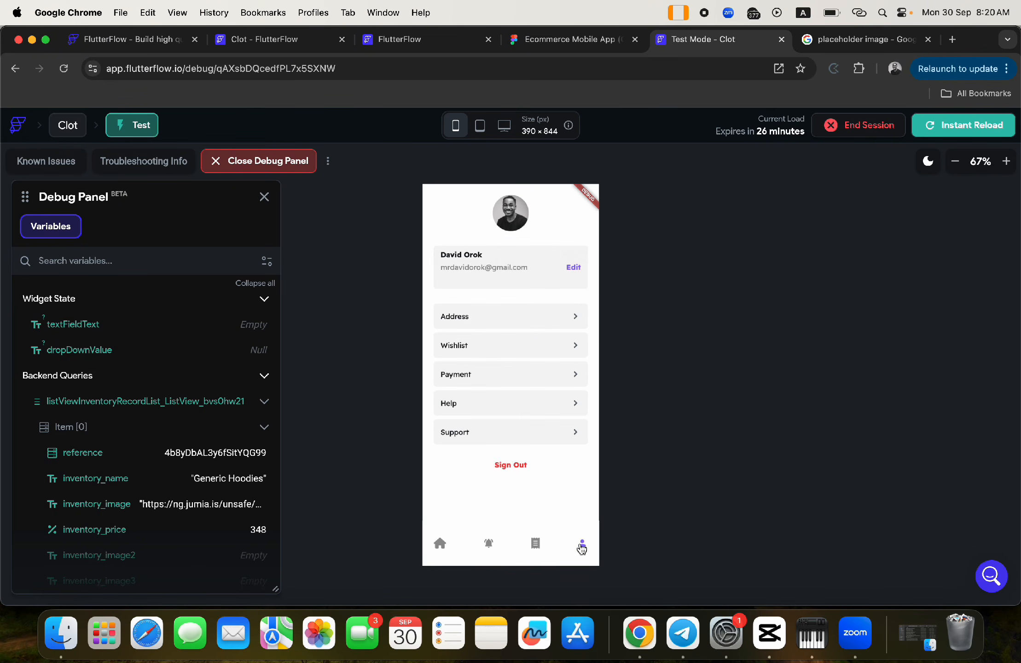
click(518, 346)
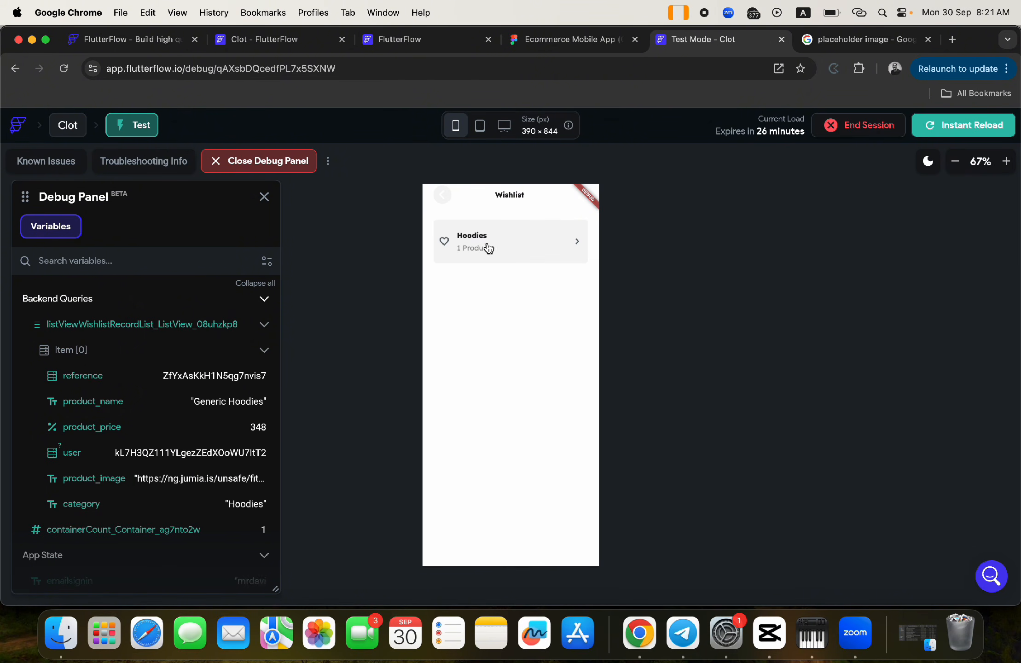
click(479, 236)
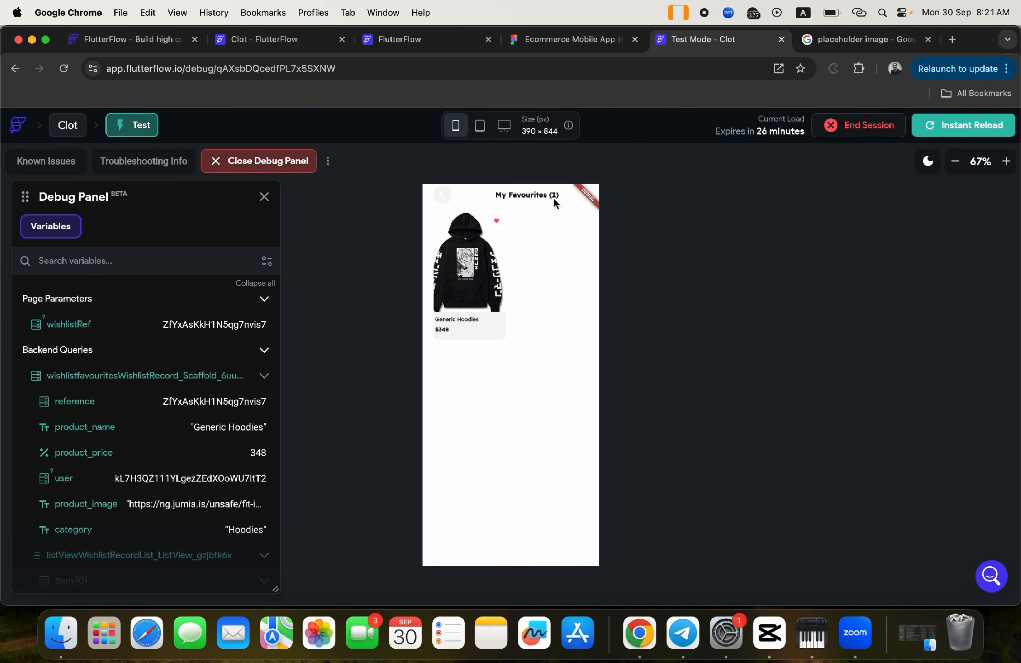
click(443, 195)
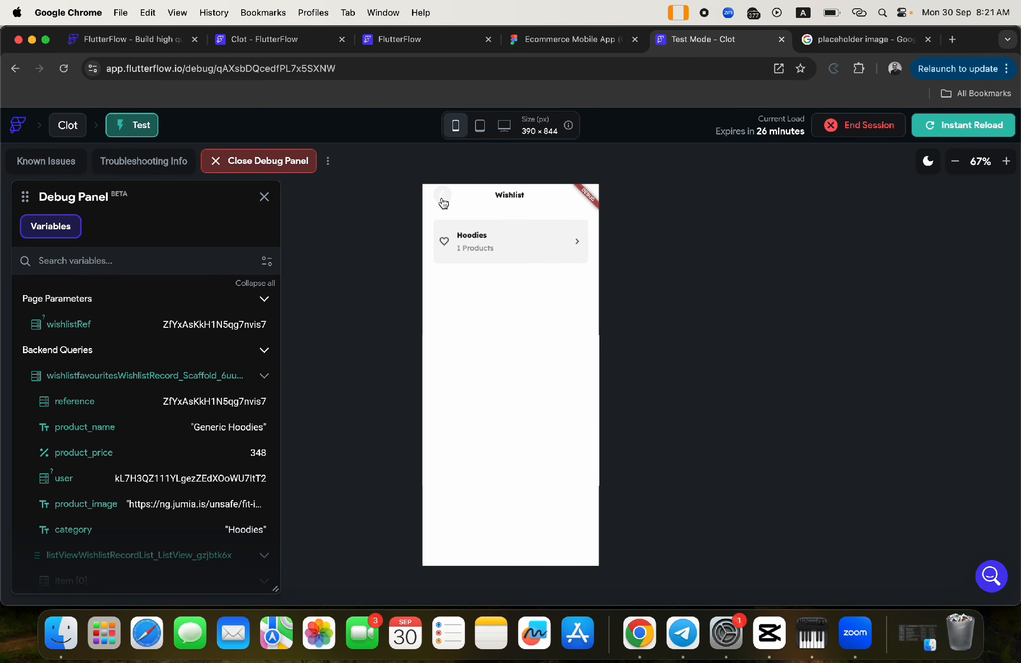
- Return through Profile to Home and open the Generic Hoodies product page
click(444, 201)
click(440, 542)
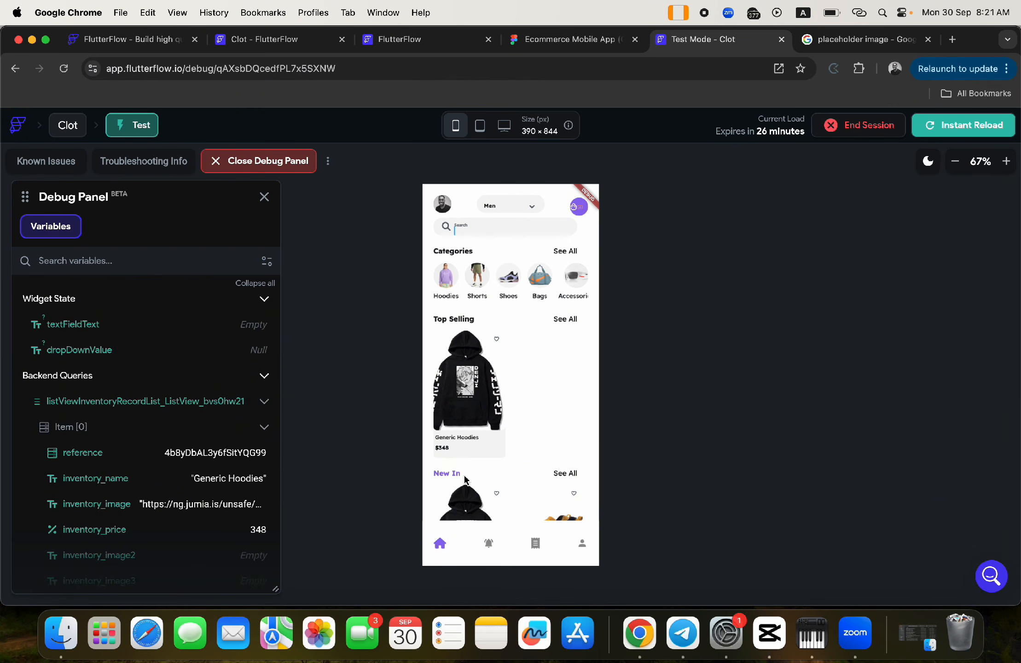
click(472, 396)
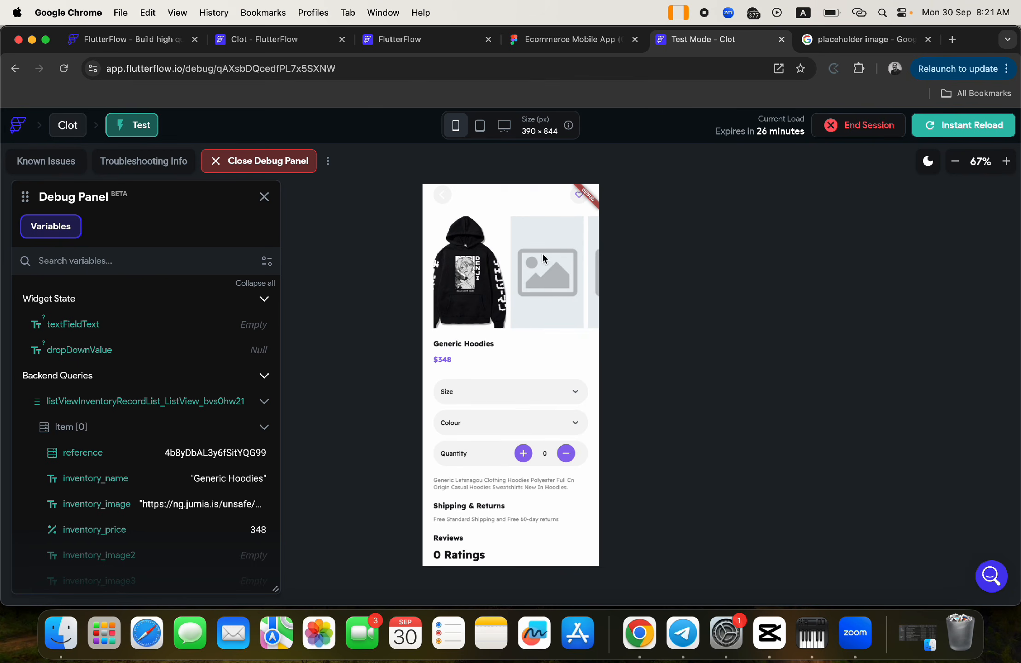
- Add the AnuirheiH Shoe to the wishlist under the Shoes category
click(441, 195)
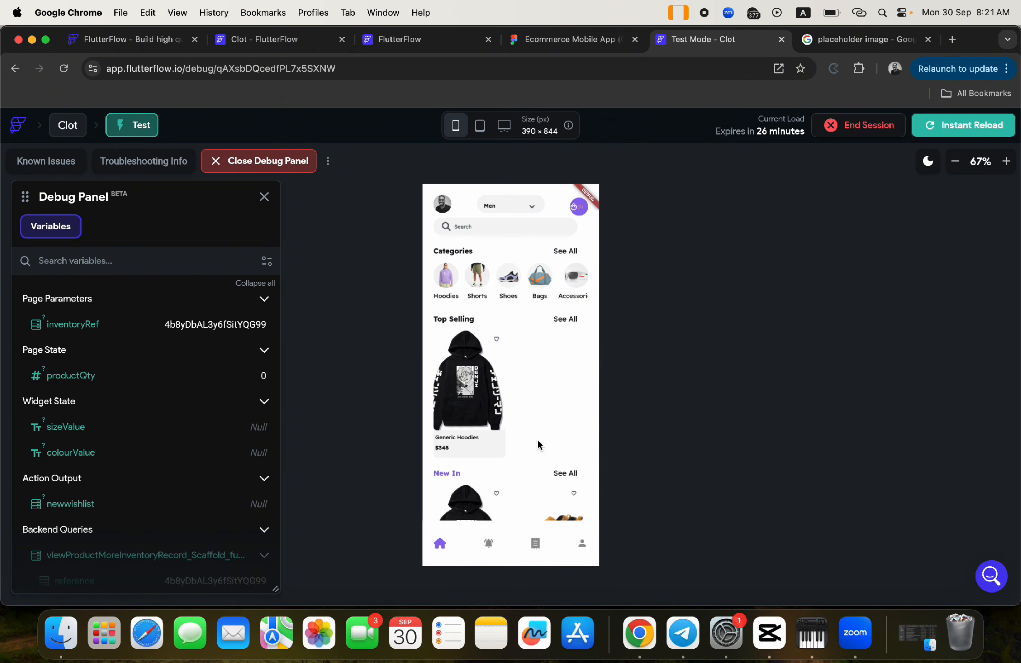
scroll(538, 444, down, 2)
click(551, 492)
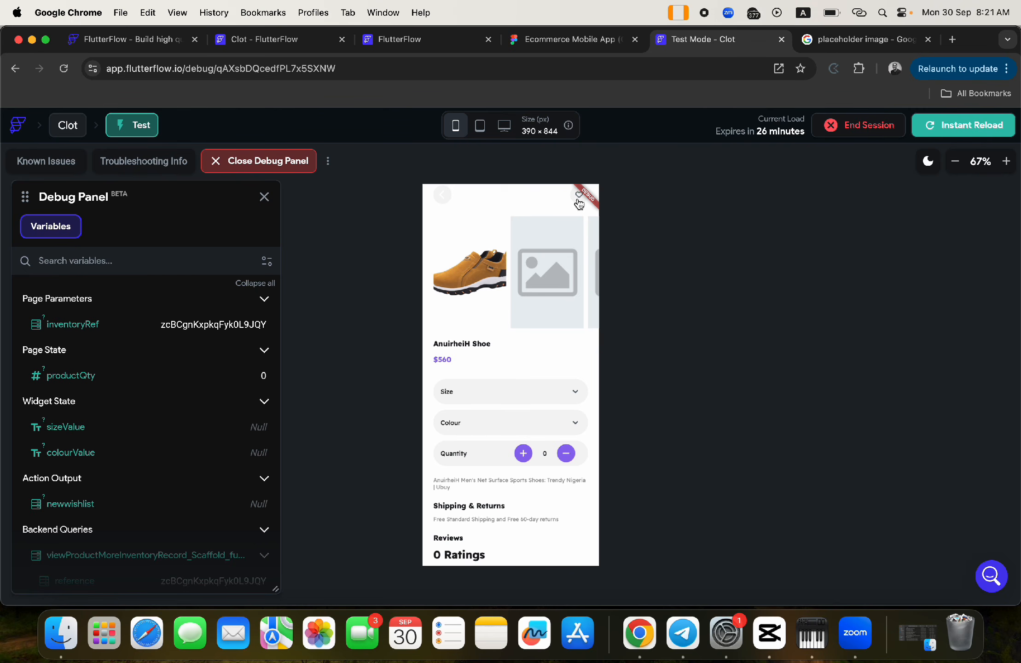
click(578, 198)
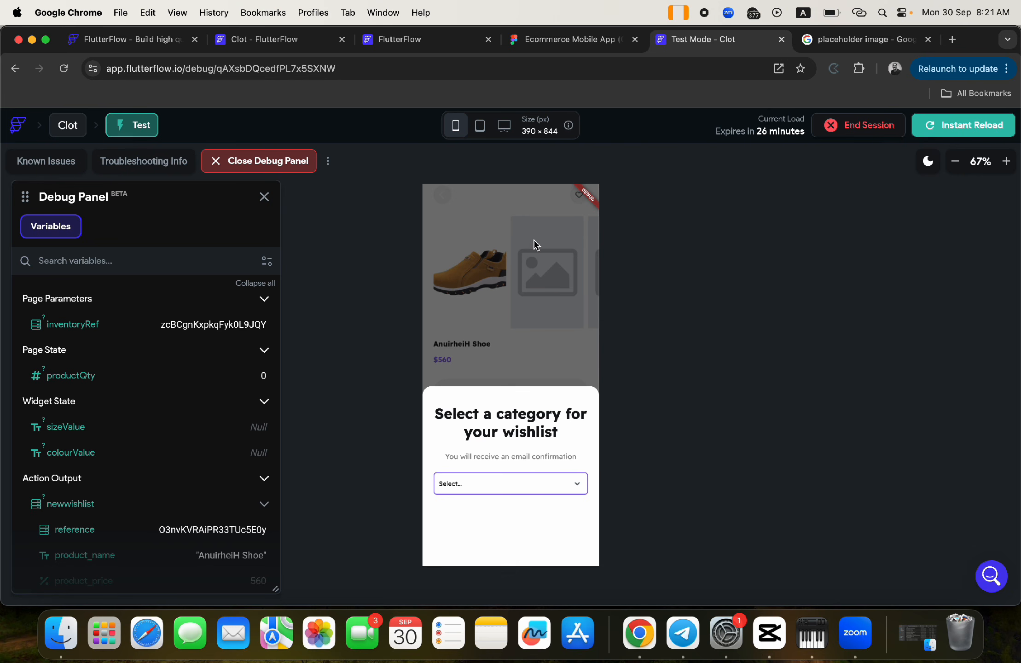
click(551, 488)
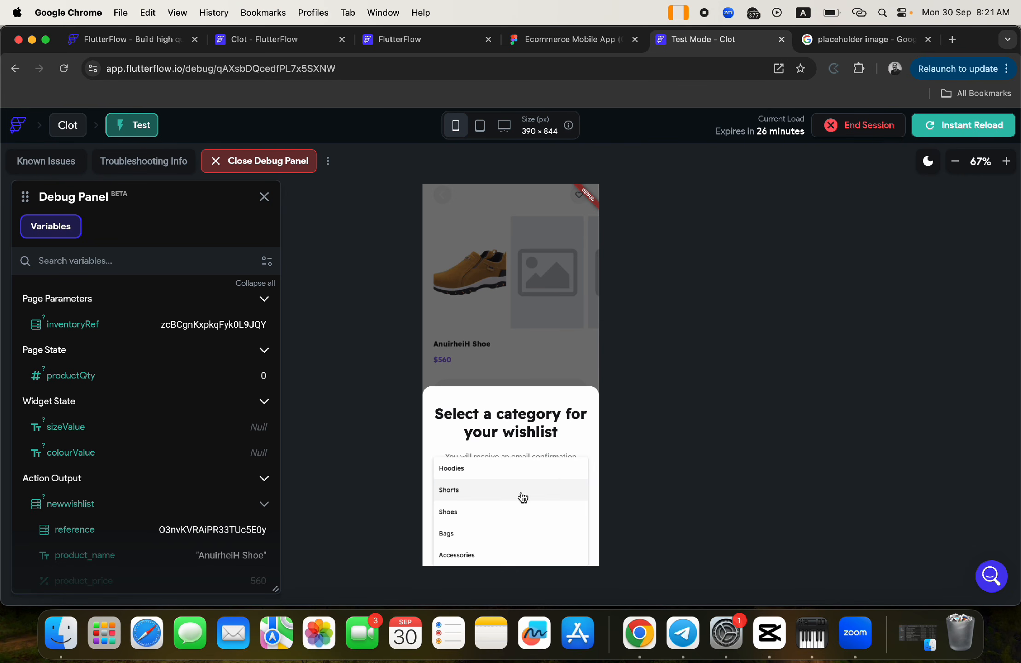
click(479, 518)
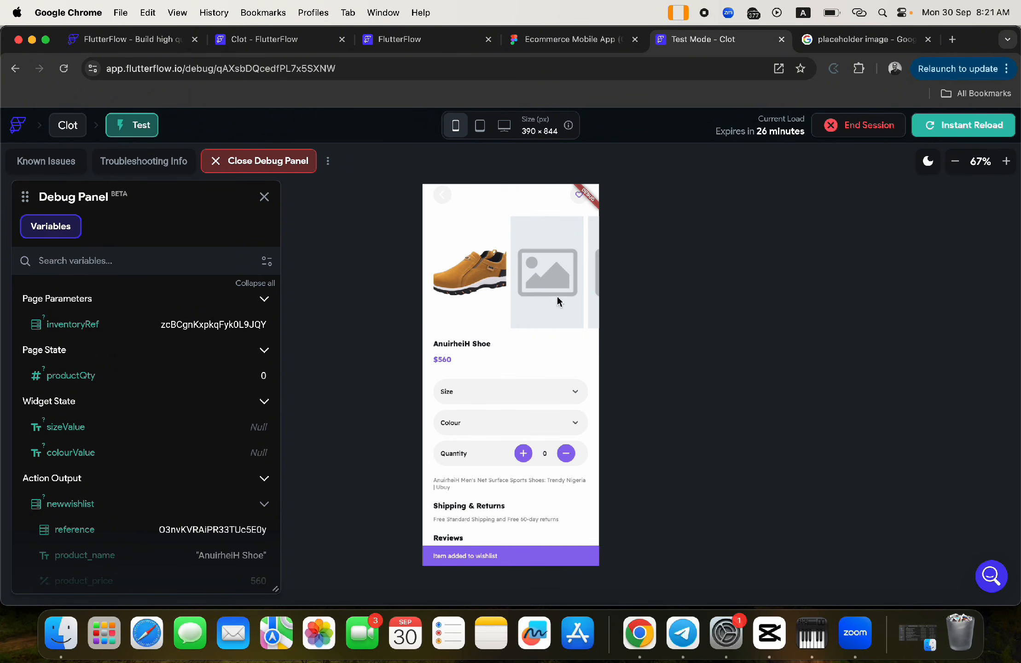
- Go back home, reopen the AnuirheiH Shoe page, and return to Home
click(446, 194)
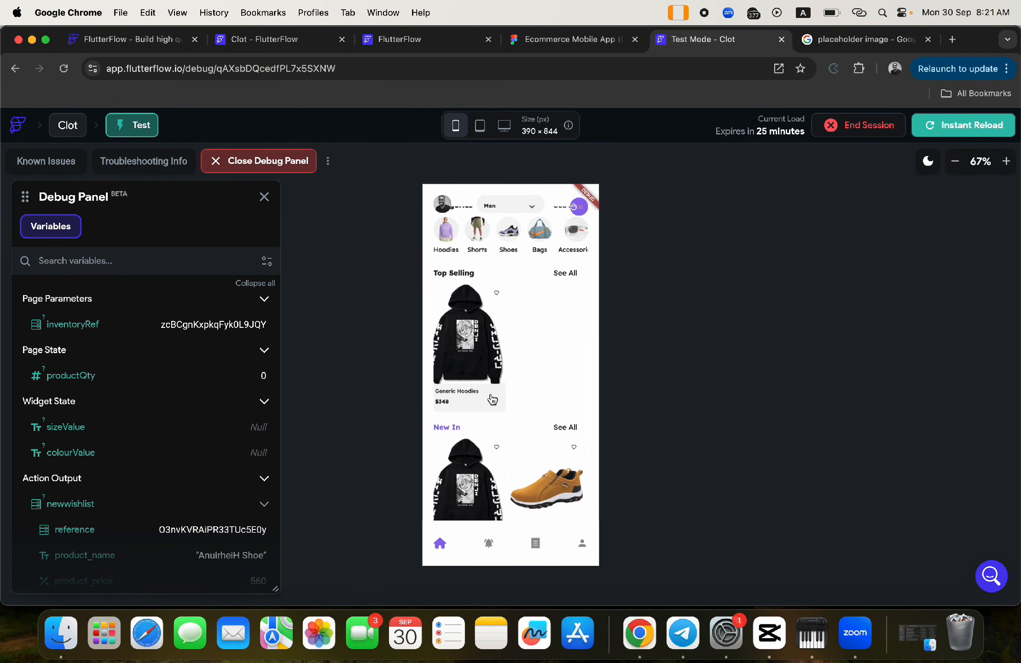
click(560, 500)
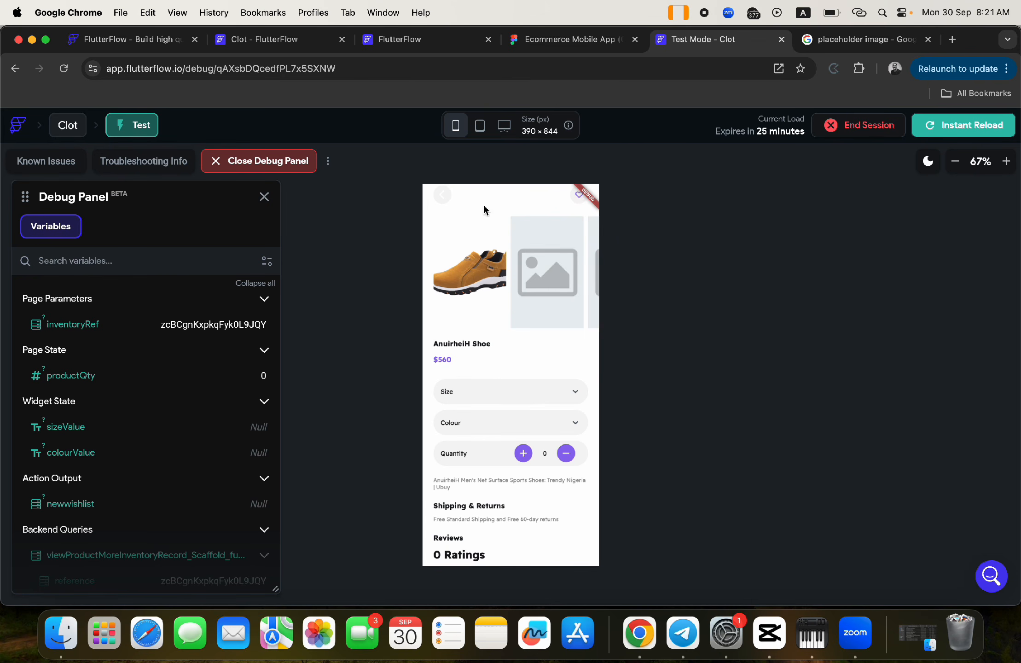
click(442, 195)
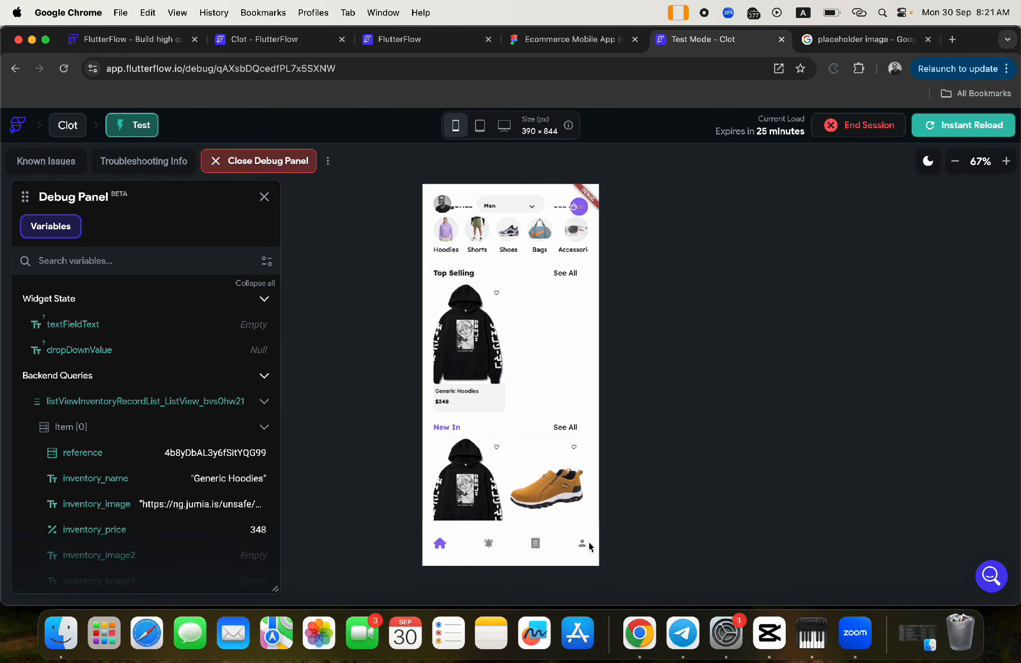
- Visit the Orders tab and Home, then open the Wishlist from the Profile page
click(535, 545)
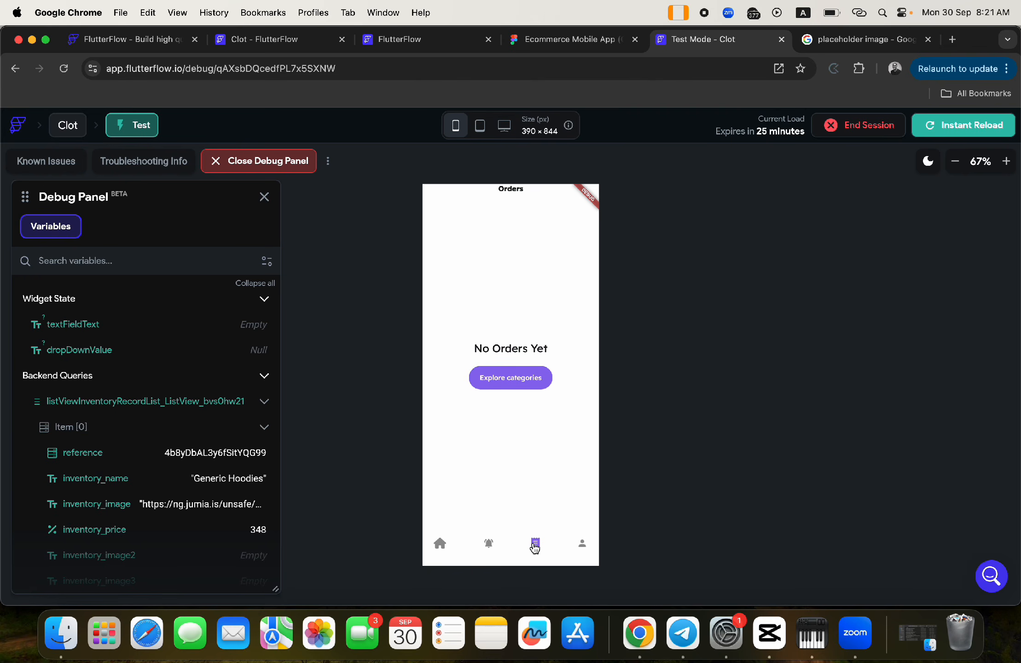
click(440, 544)
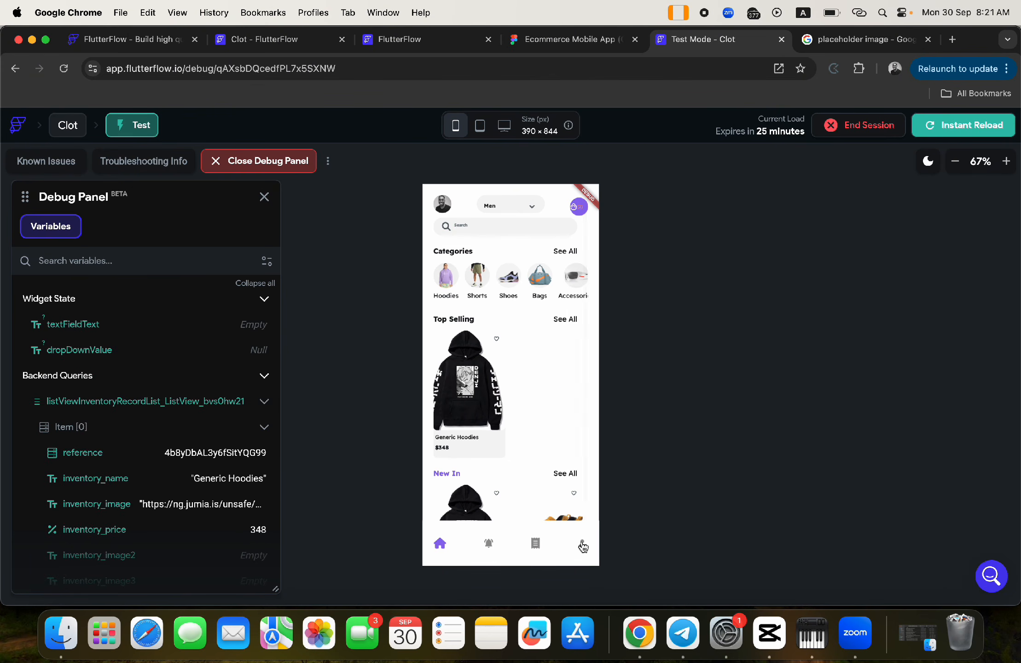
click(582, 546)
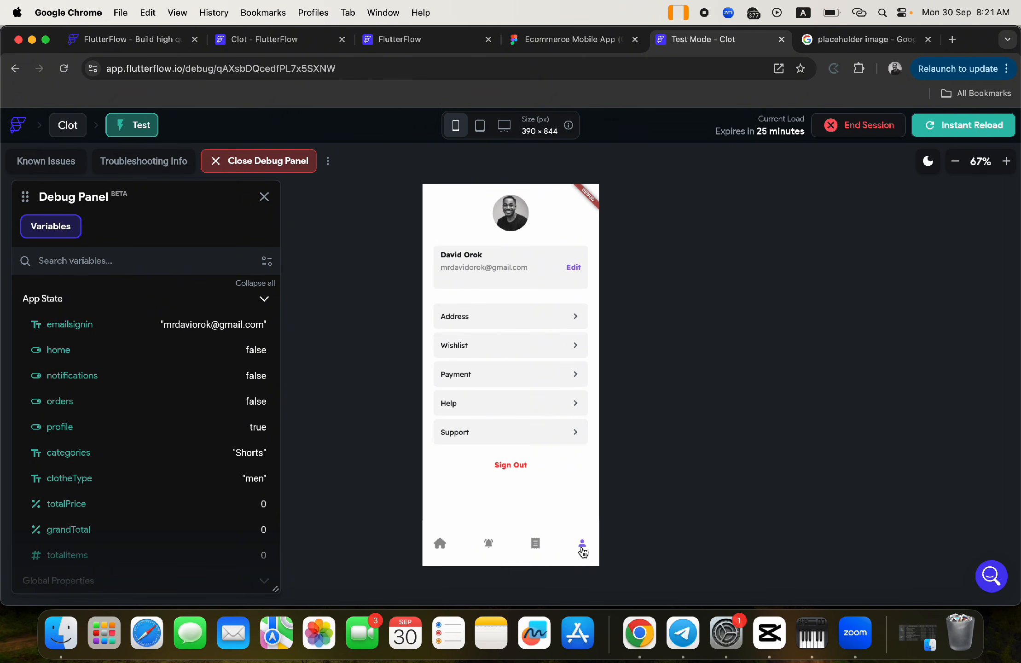
click(463, 351)
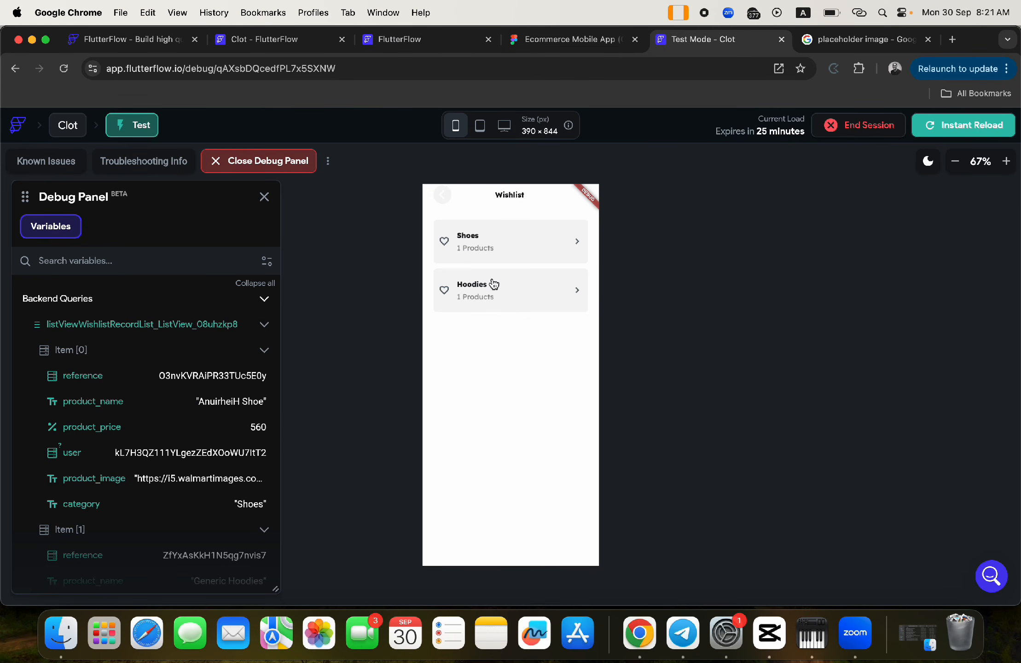
- Verify Shoes and Hoodies each list 1 product, then return to Profile
click(482, 258)
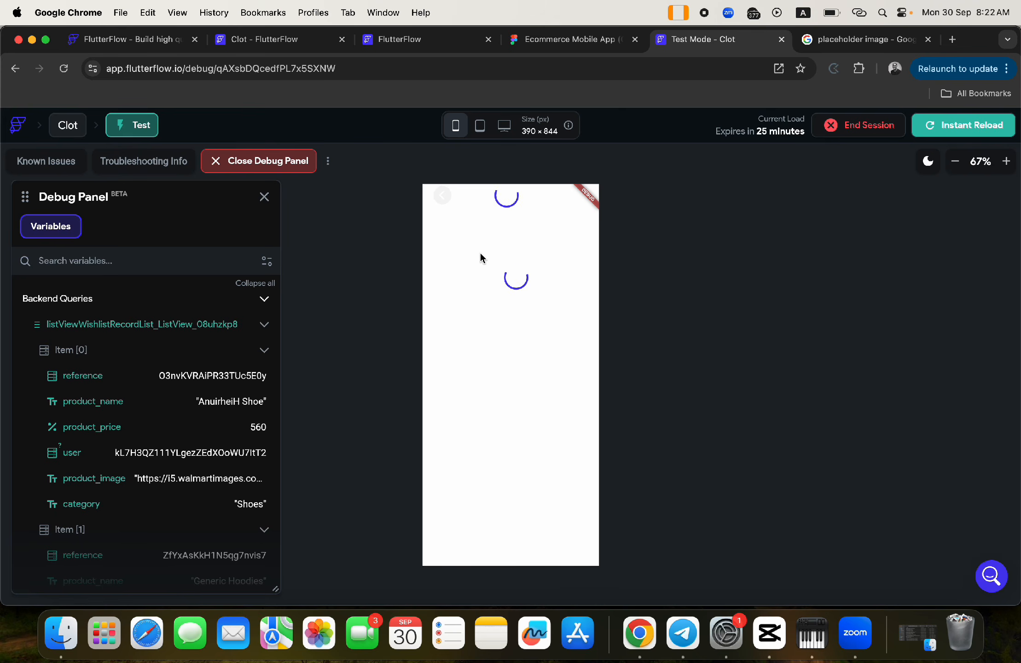
click(442, 199)
click(476, 294)
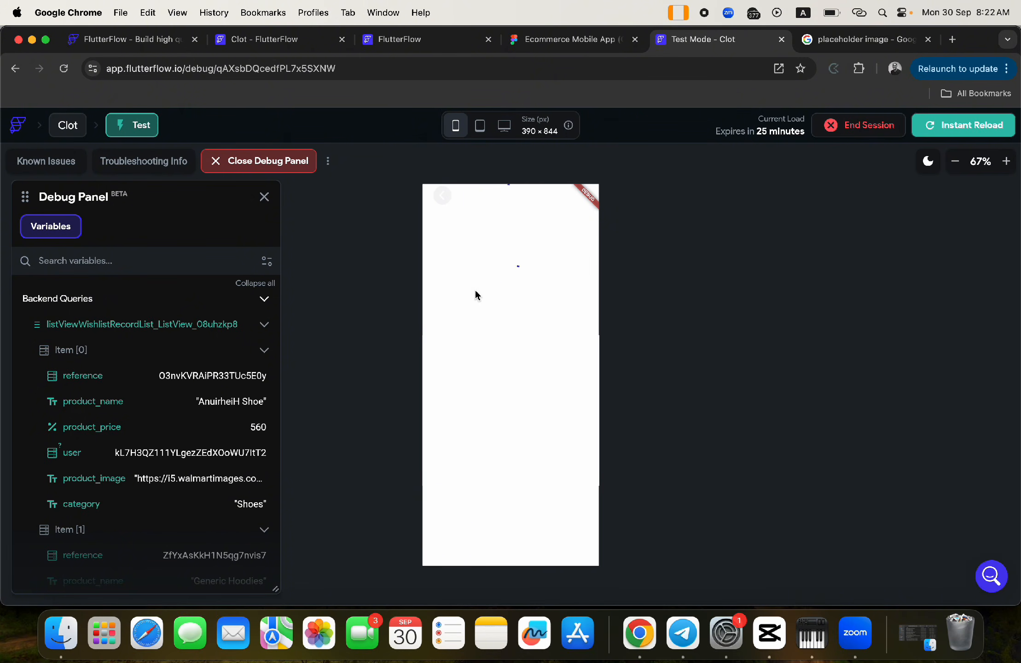
click(442, 198)
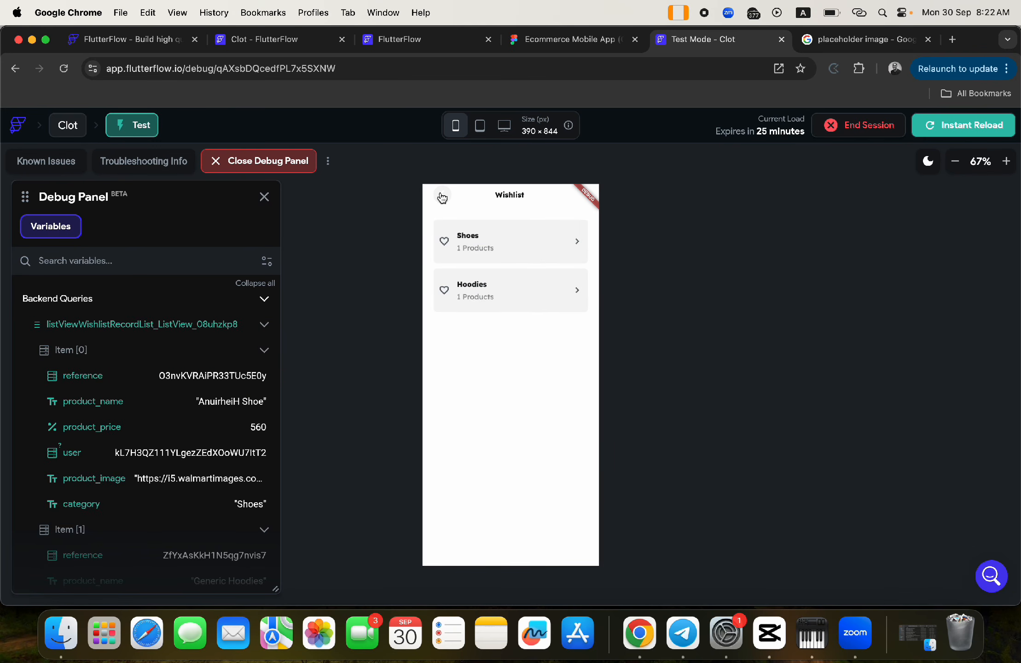
click(442, 198)
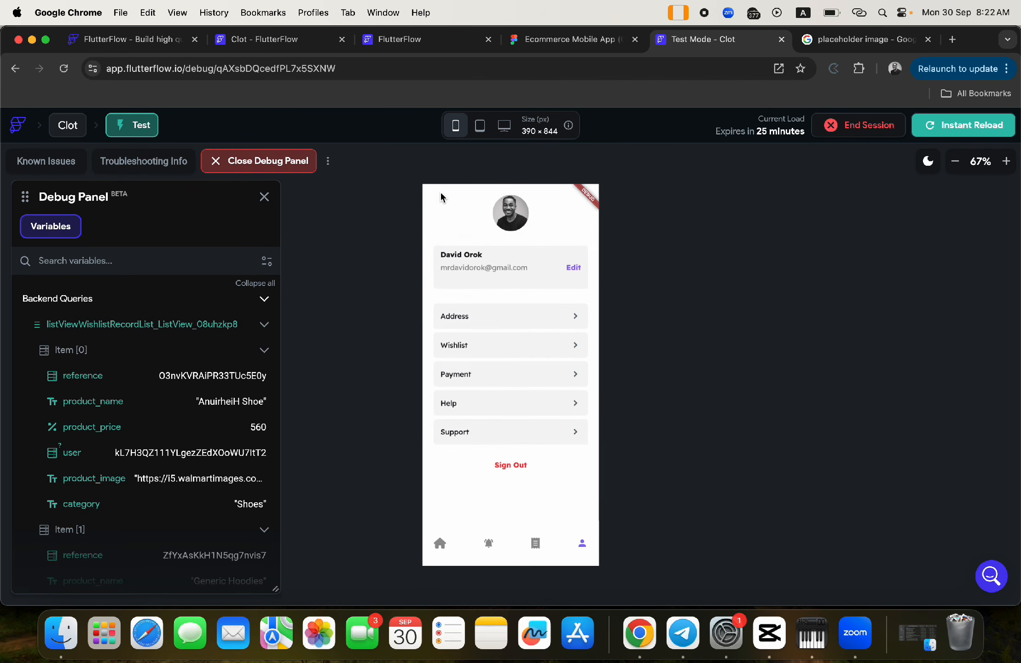
- Return to the Home tab and scroll through the home page and categories row
click(440, 545)
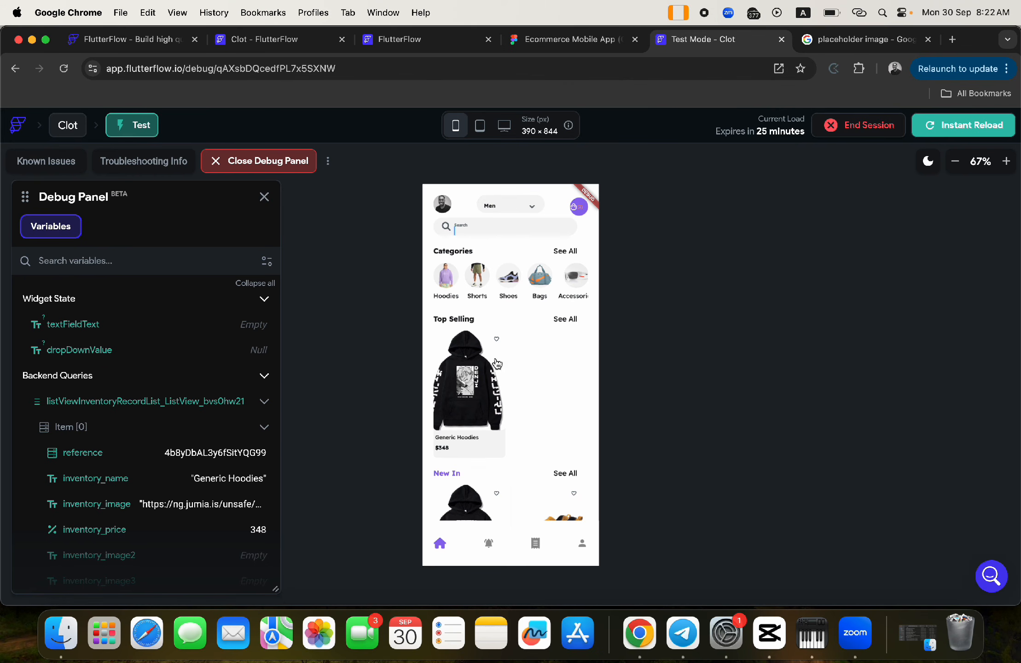
scroll(496, 456, down, 2)
scroll(497, 458, up, 2)
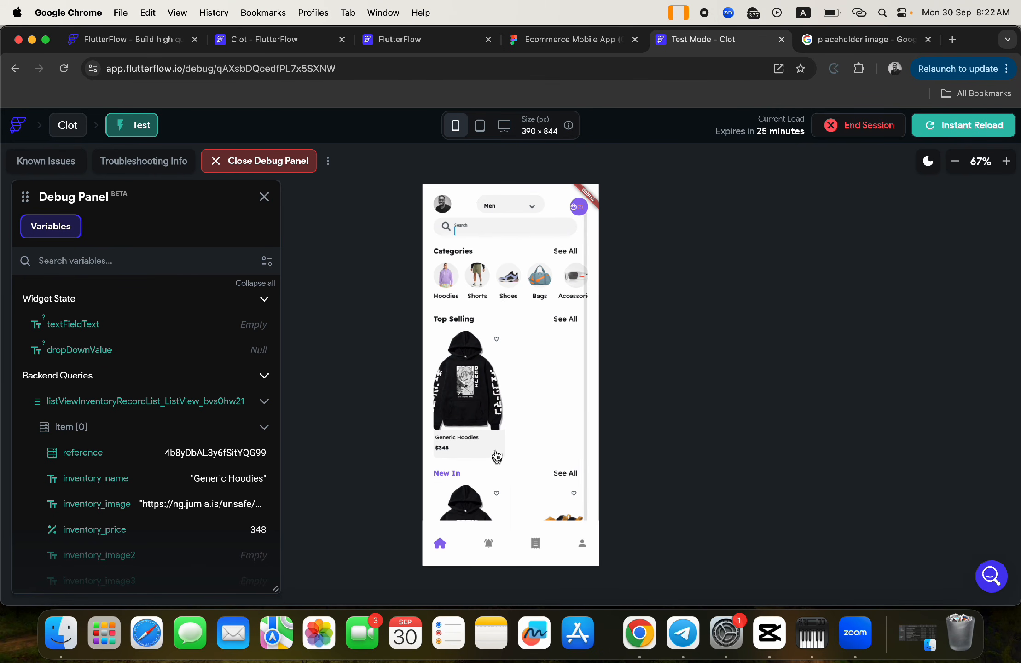
scroll(563, 275, down, 1)
scroll(563, 276, right, 1)
scroll(505, 276, left, 1)
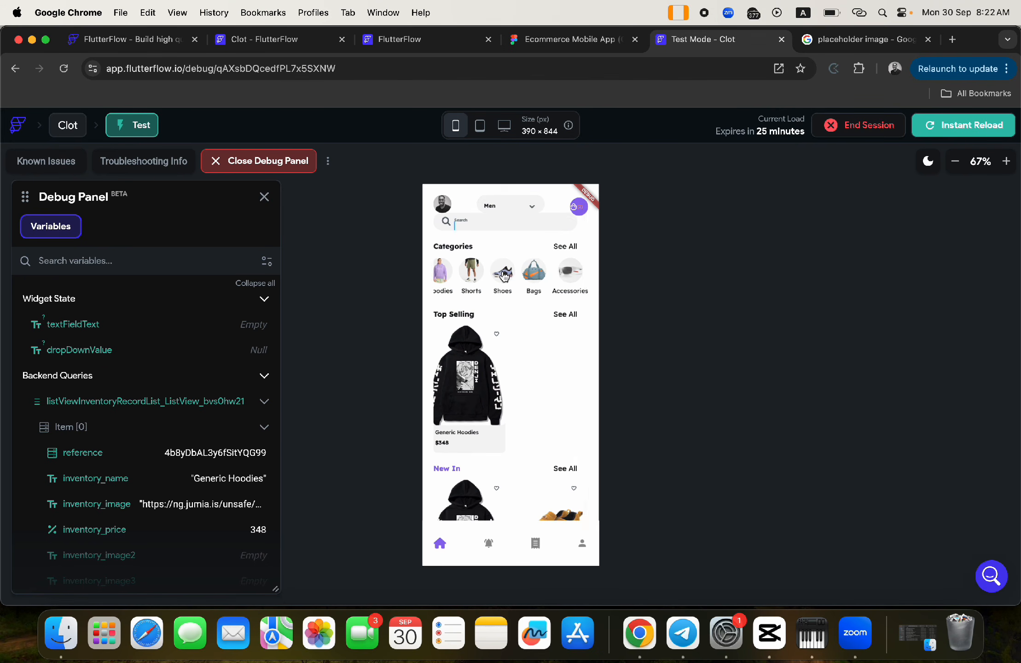
scroll(504, 275, up, 1)
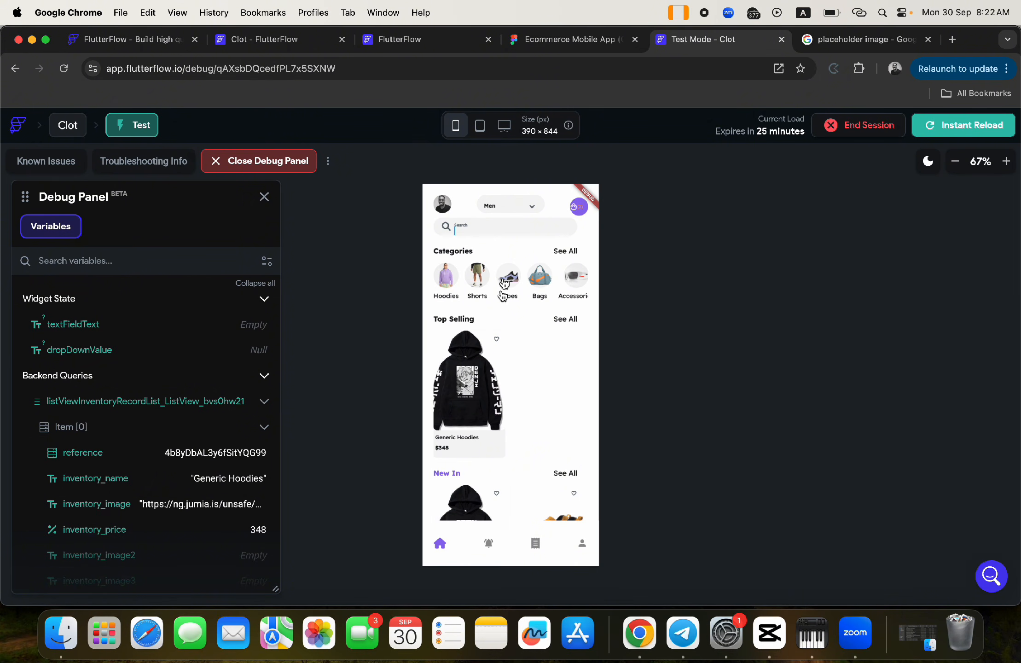